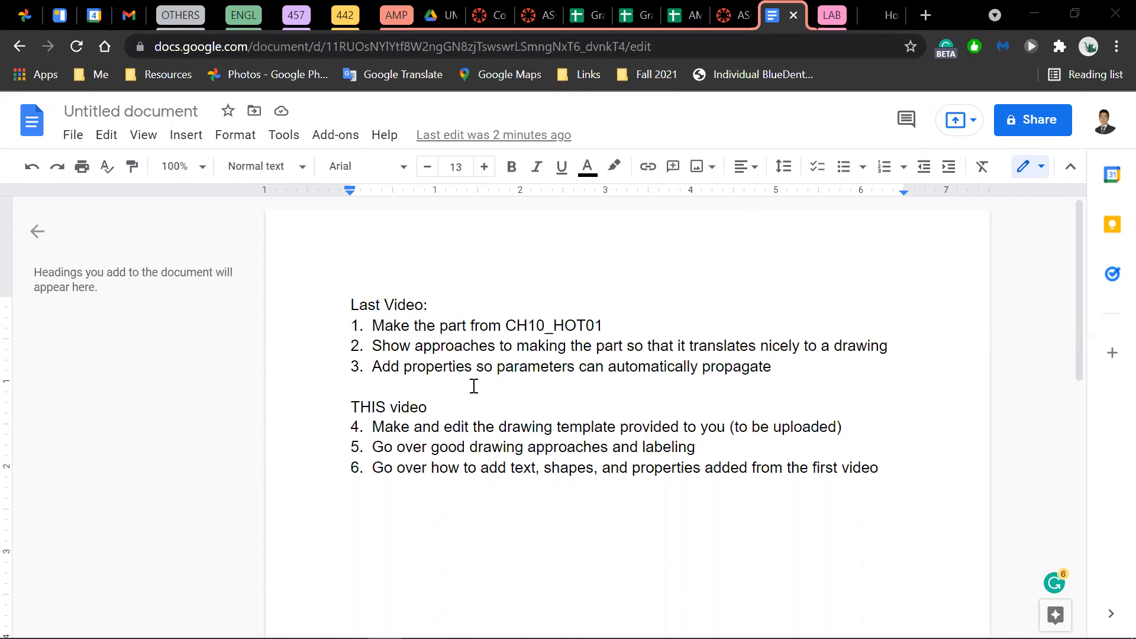
Step: Review the outline's CH10_HOT01 item in the document and look at the finished part in SOLIDWORKS
left_click(373, 324)
left_click_drag(542, 332, 669, 329, "shift")
left_click(659, 332)
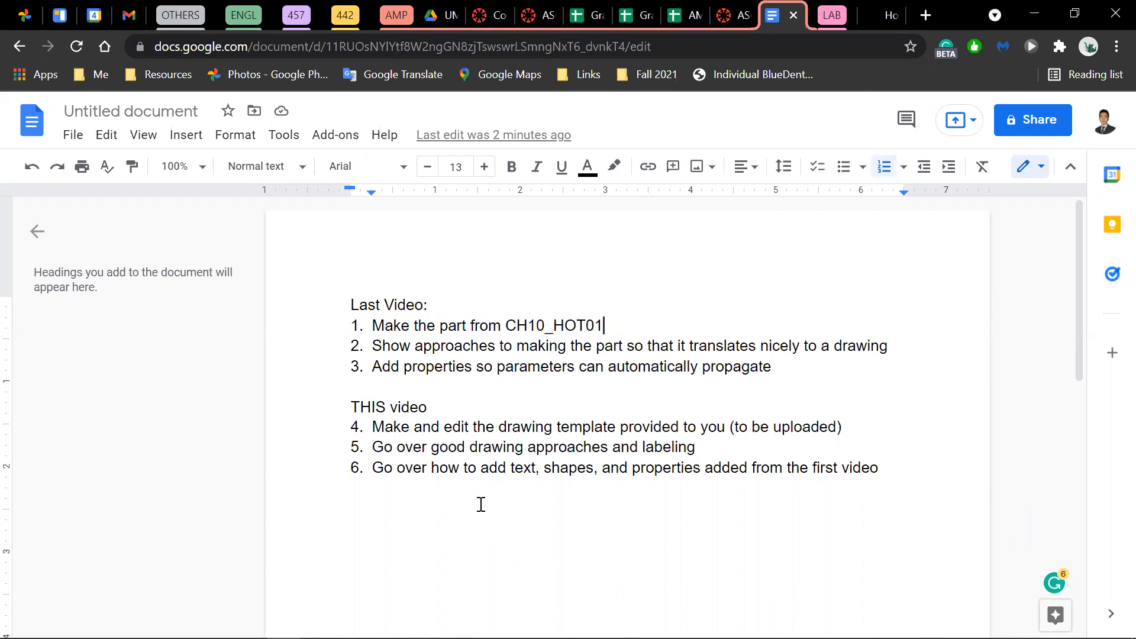
key("alt+Tab")
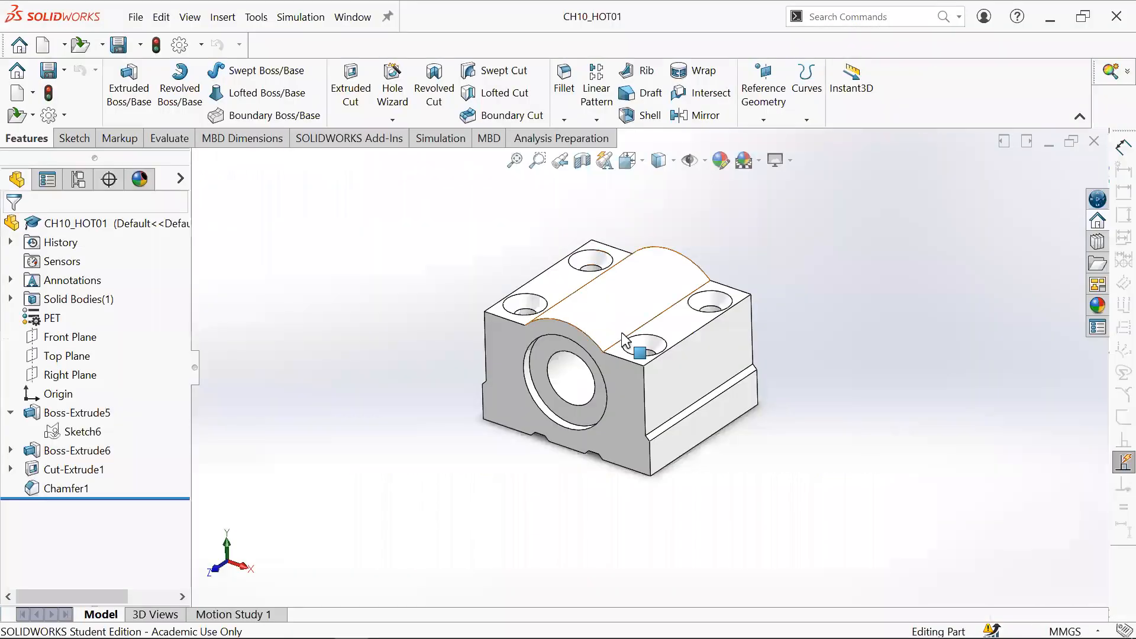
key("alt+Tab")
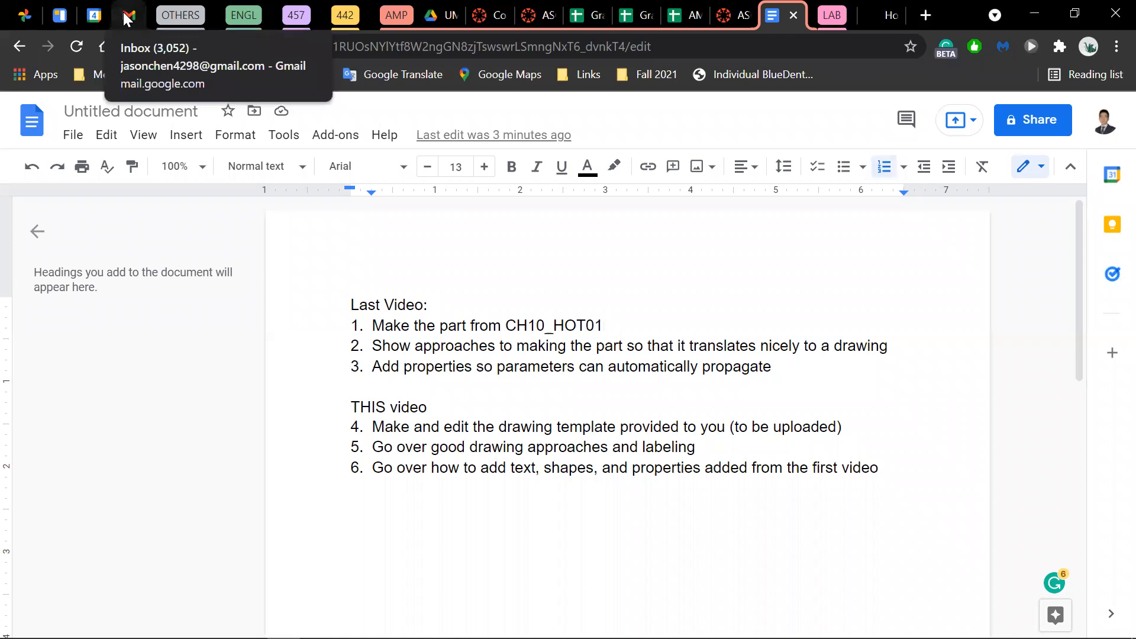
Step: Examine the photo of exercise 10.204's dimensioned drawing in Google Photos and return to the outline document
left_click(24, 15)
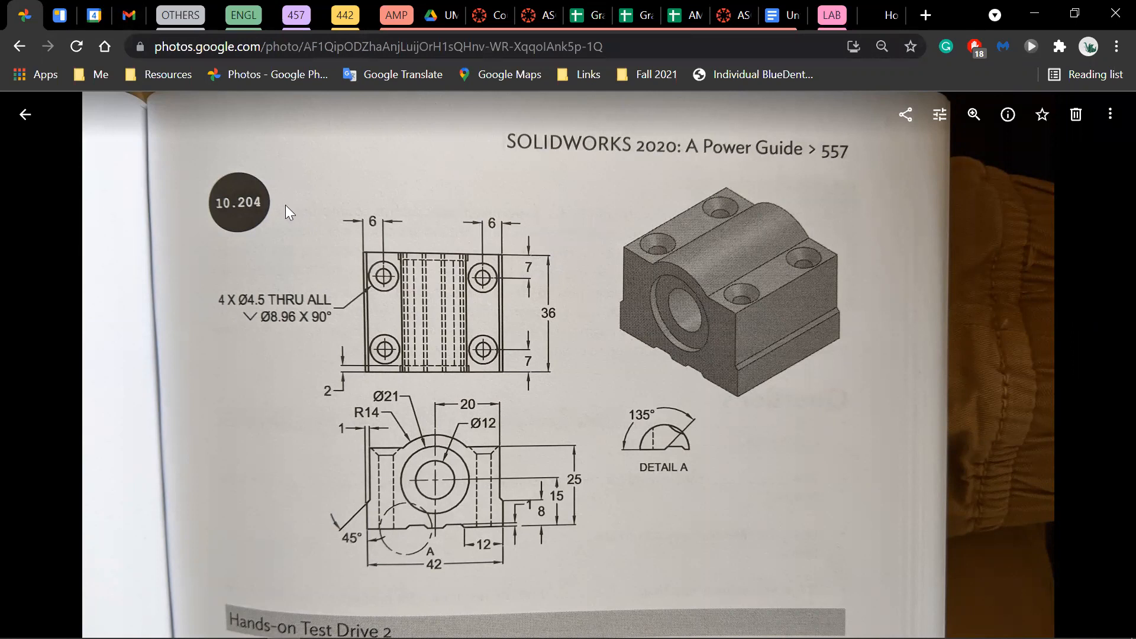
key("alt+Tab")
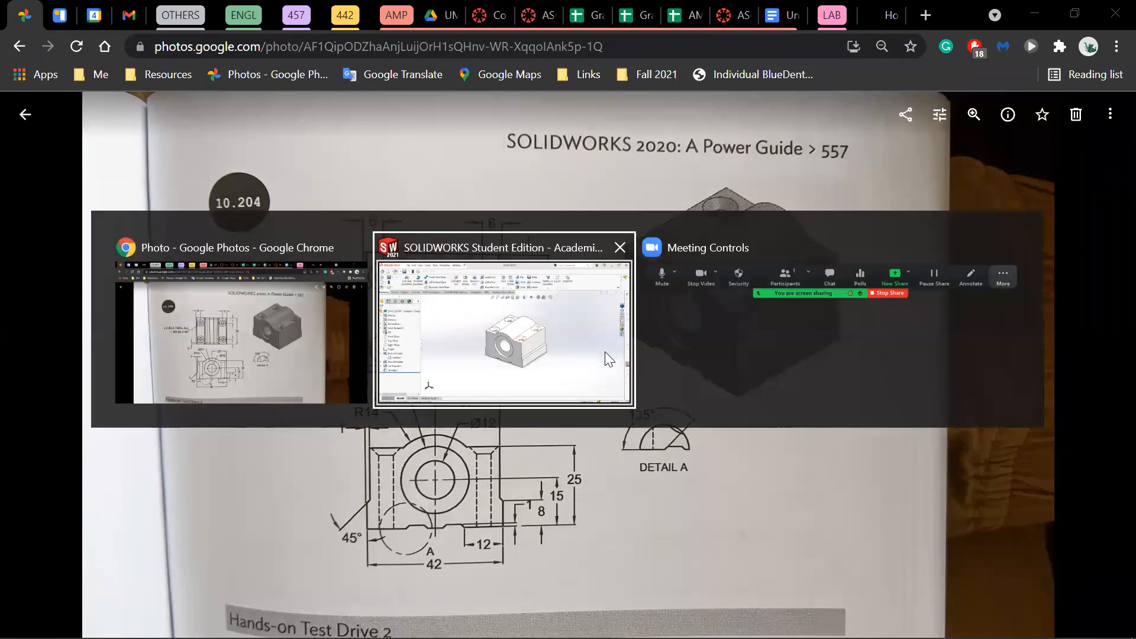
key("Escape")
left_click(781, 15)
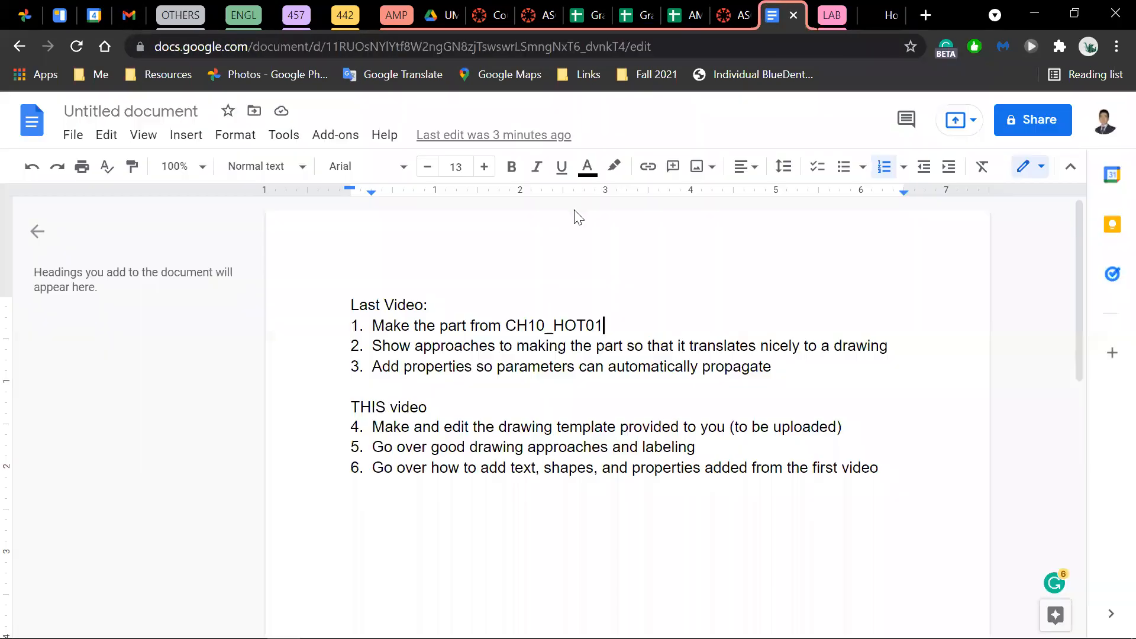
Step: Read the outline's drawing-related items under the last video and this video headings
left_click_drag(372, 345, 895, 343)
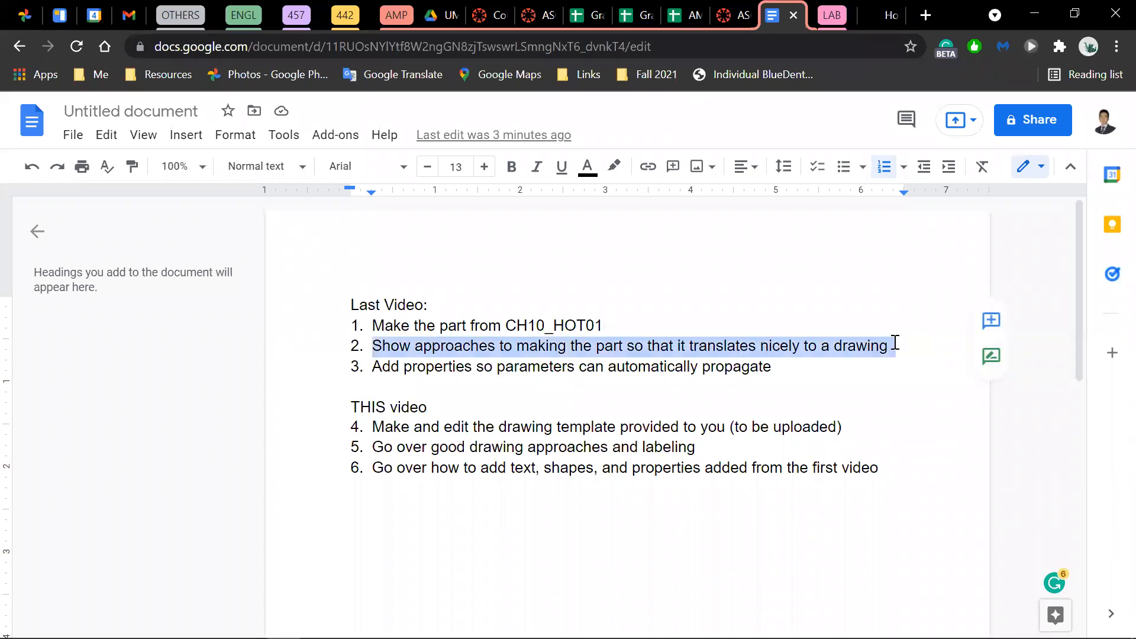
left_click(573, 377)
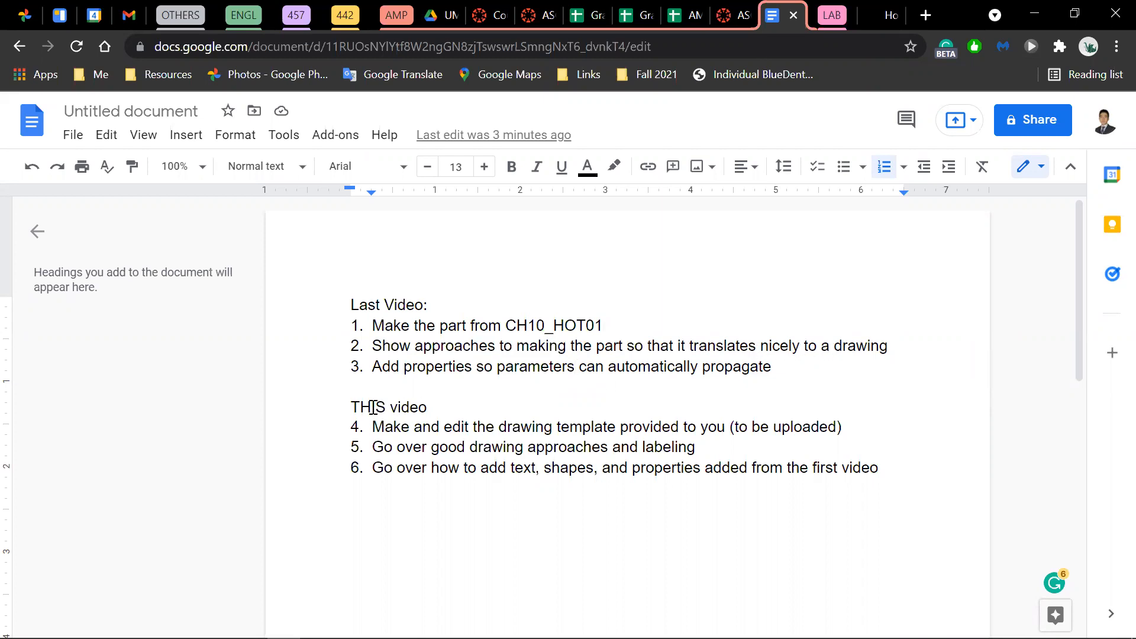
left_click(373, 377)
left_click_drag(352, 408, 466, 449)
left_click(448, 449)
left_click_drag(372, 427, 850, 427)
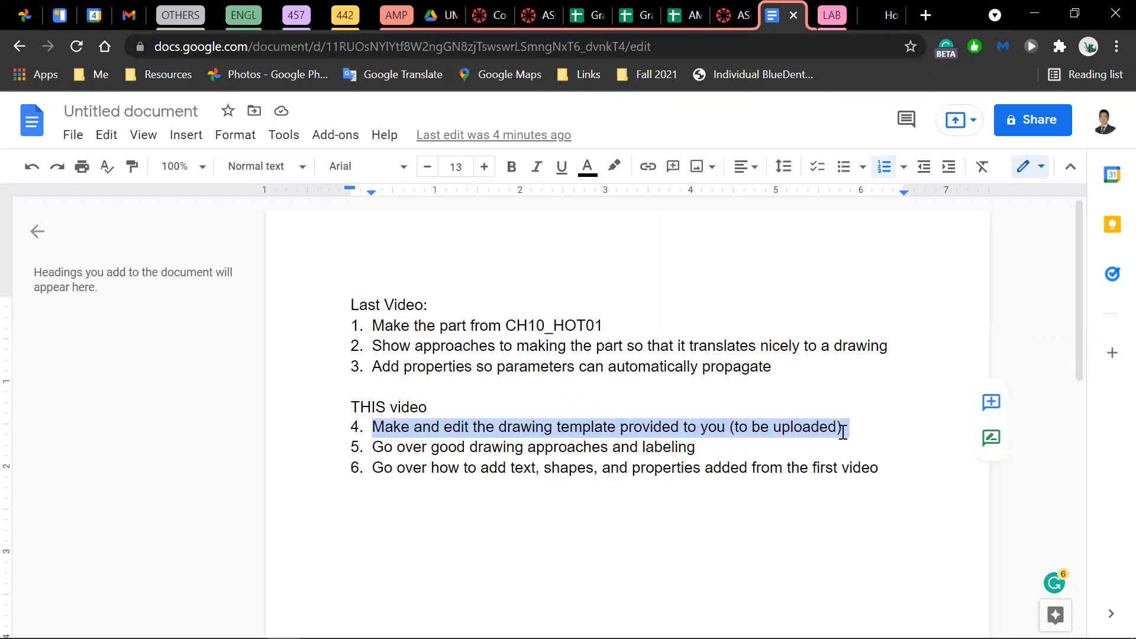
left_click(494, 451)
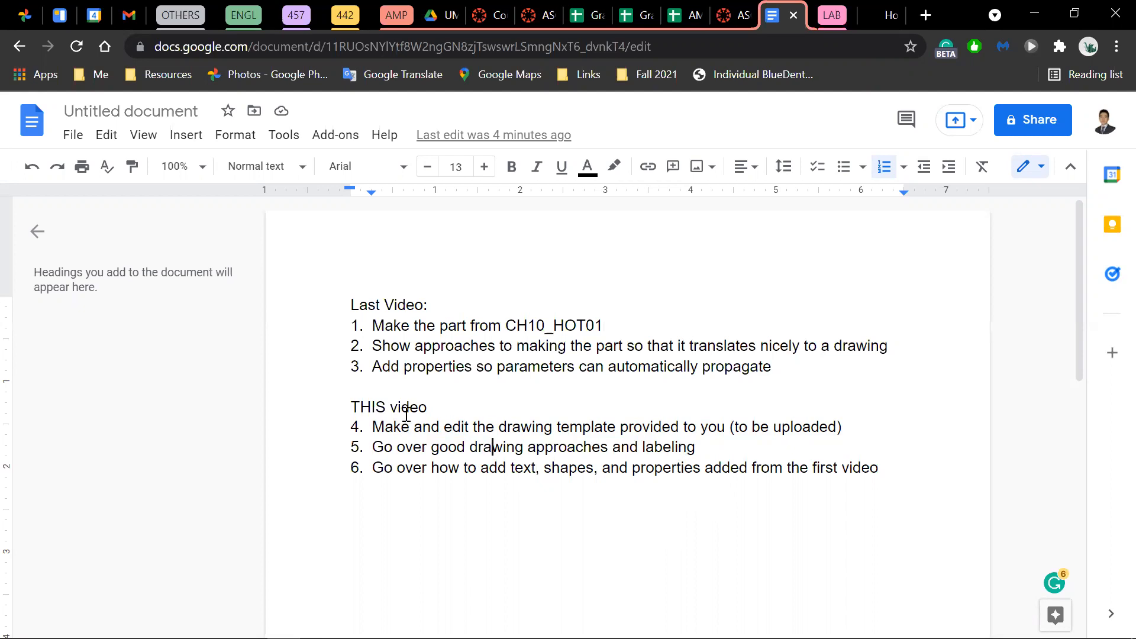
Step: Switch to File Explorer and open the CUSTOM_DRAWING_TEMPLATE drawing from the AMP folder
mouse_move(118, 633)
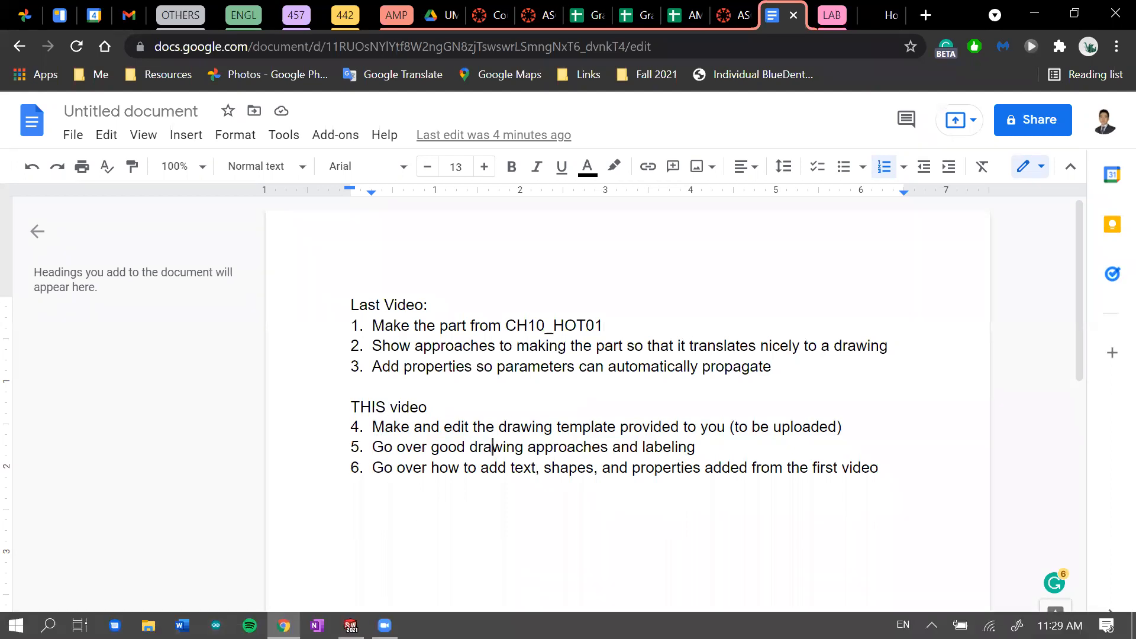
left_click(149, 625)
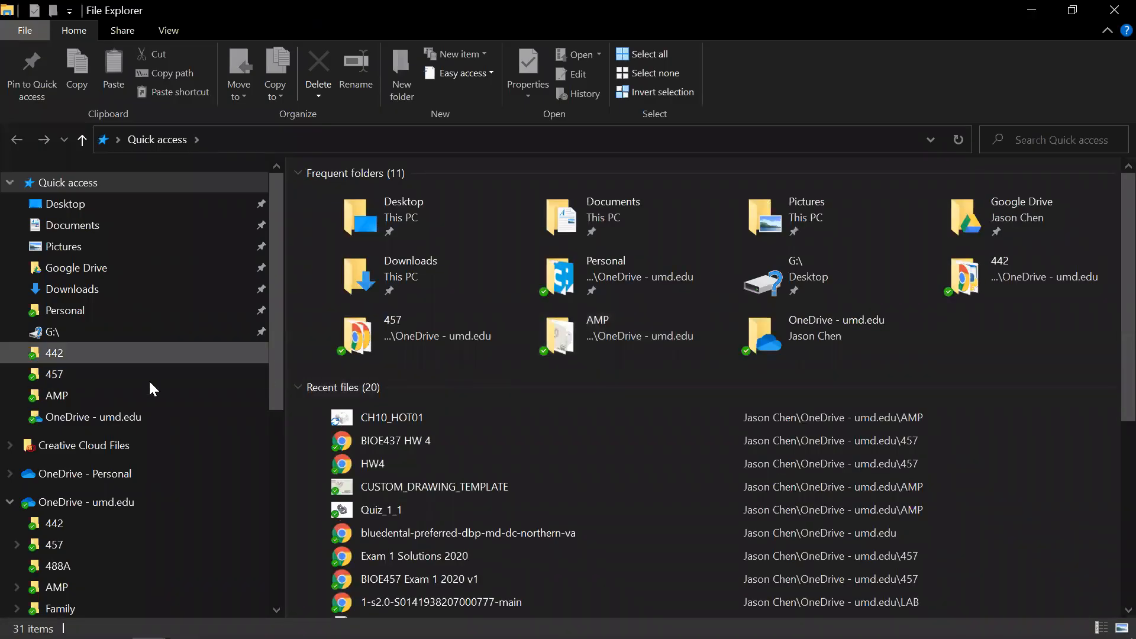
left_click(139, 289)
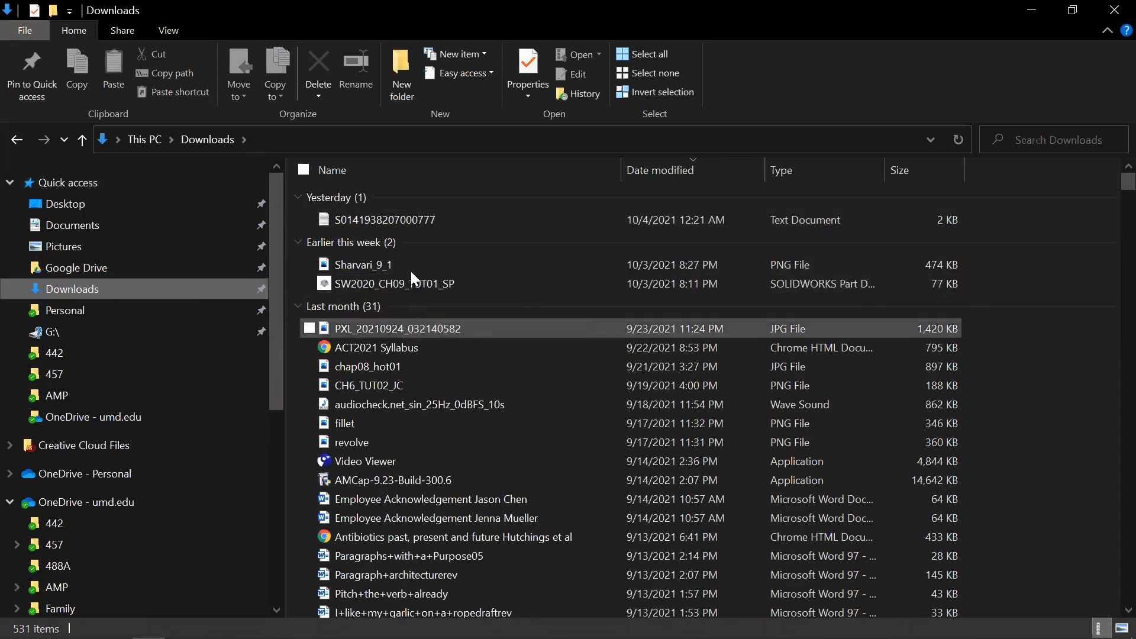
left_click(74, 377)
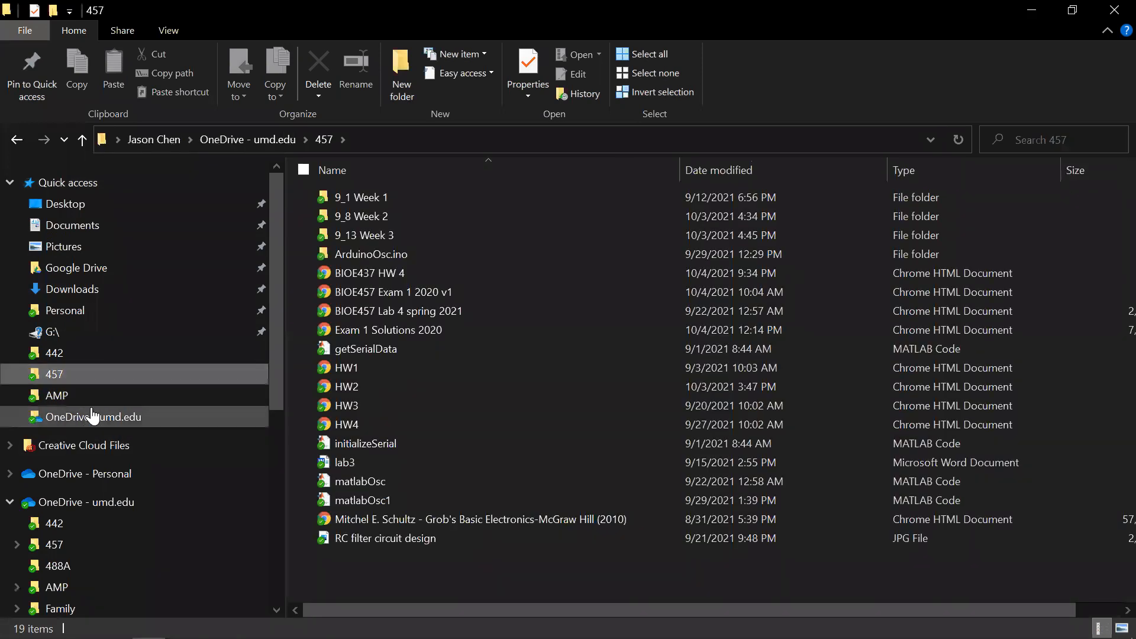
left_click(93, 395)
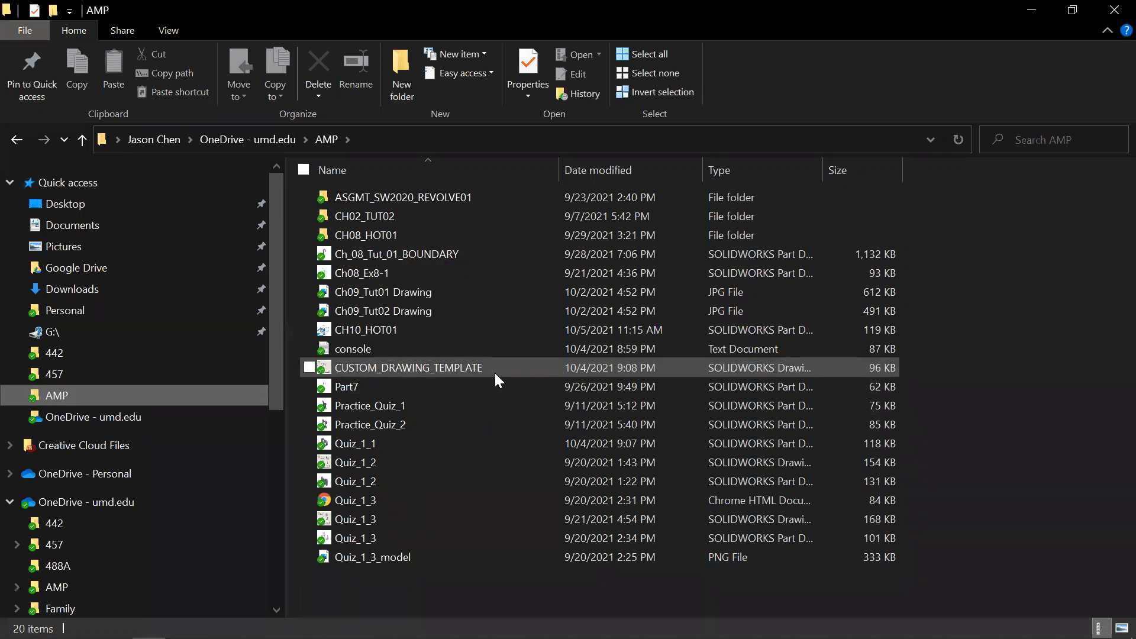
mouse_move(407, 374)
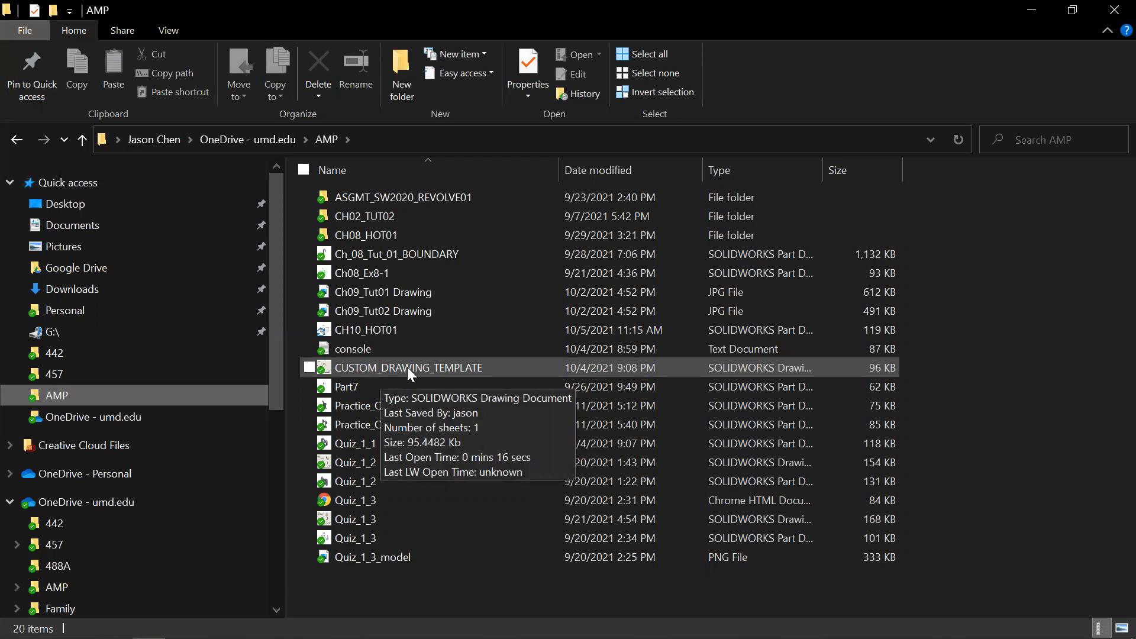
left_click(403, 372)
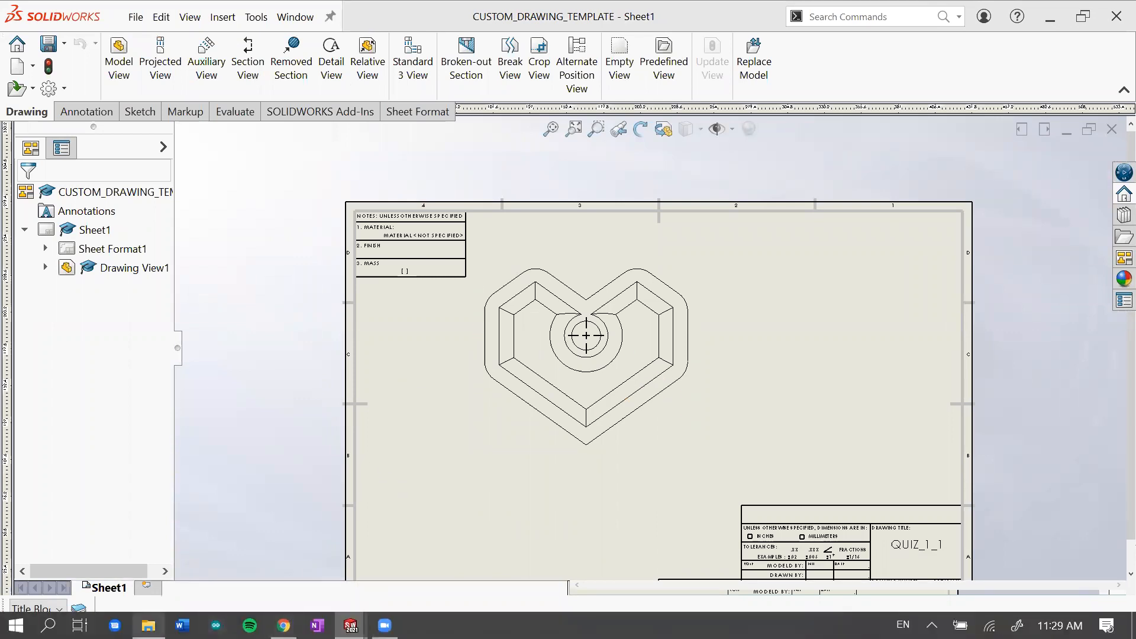
Step: Return to the CUSTOM_DRAWING_TEMPLATE drawing in SOLIDWORKS and delete the heart-shaped part view from its sheet
left_click(148, 629)
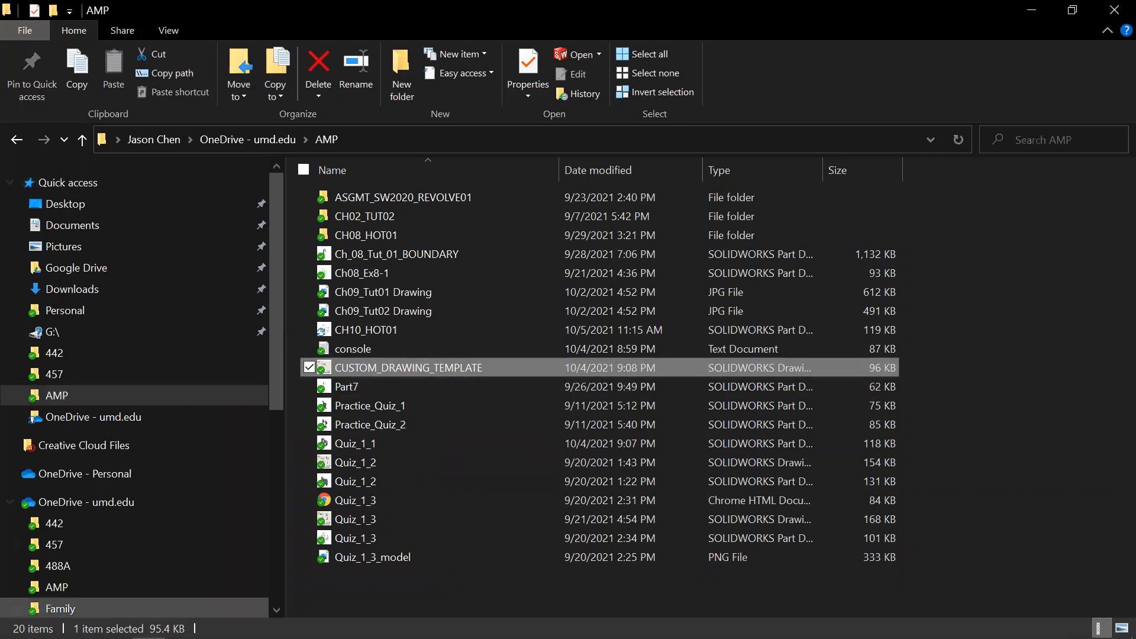
left_click(283, 625)
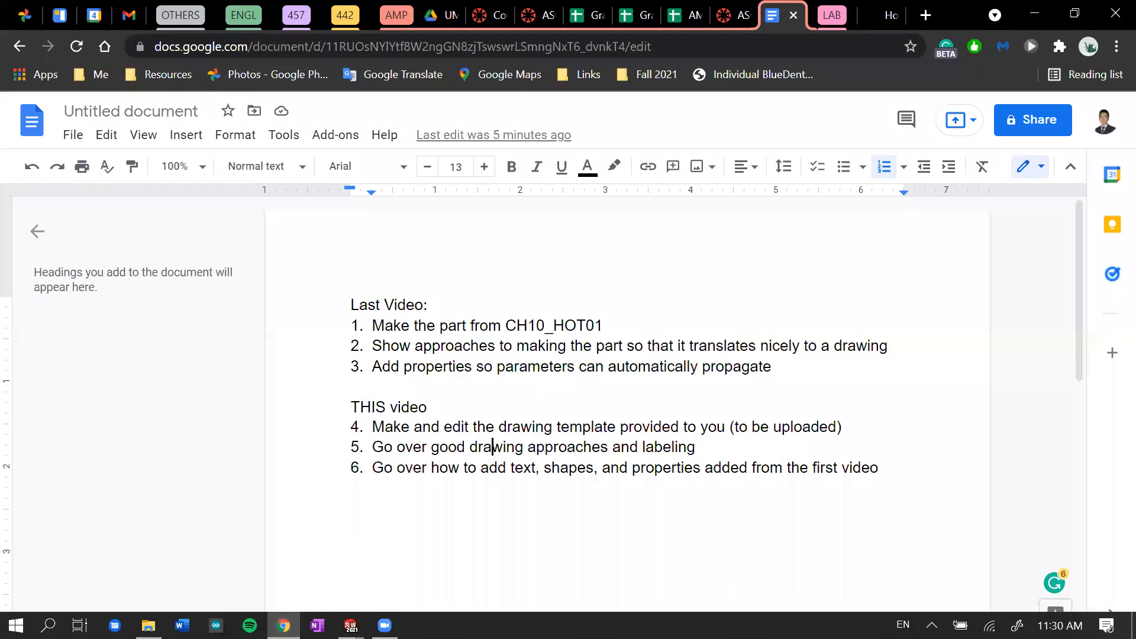
mouse_move(351, 625)
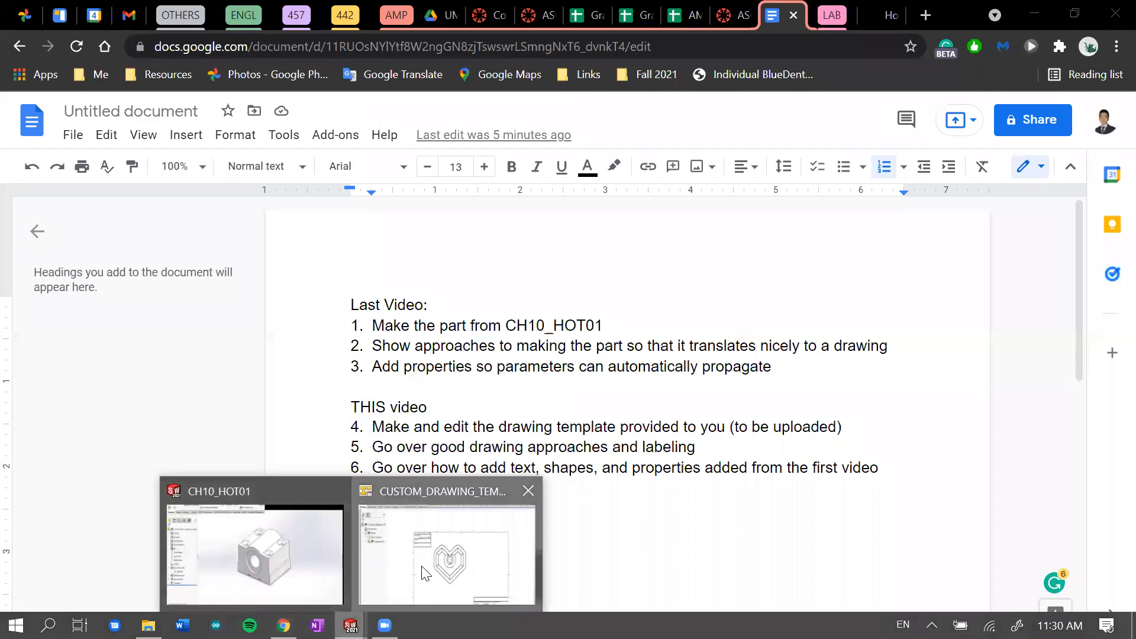
left_click(425, 573)
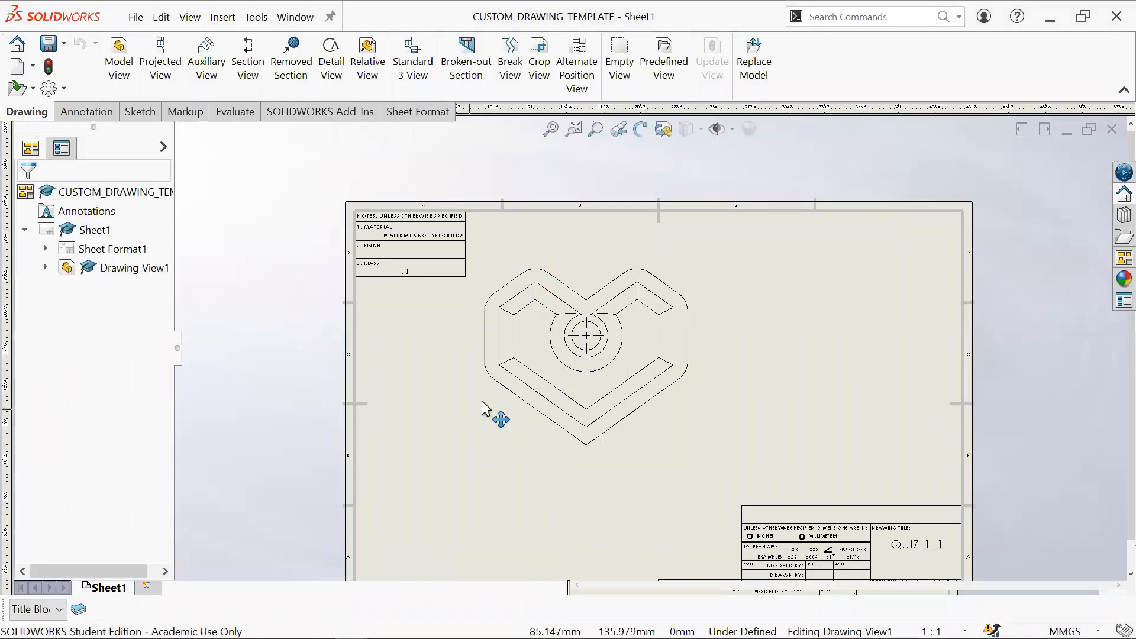
left_click(520, 416)
right_click(520, 416)
left_click(556, 387)
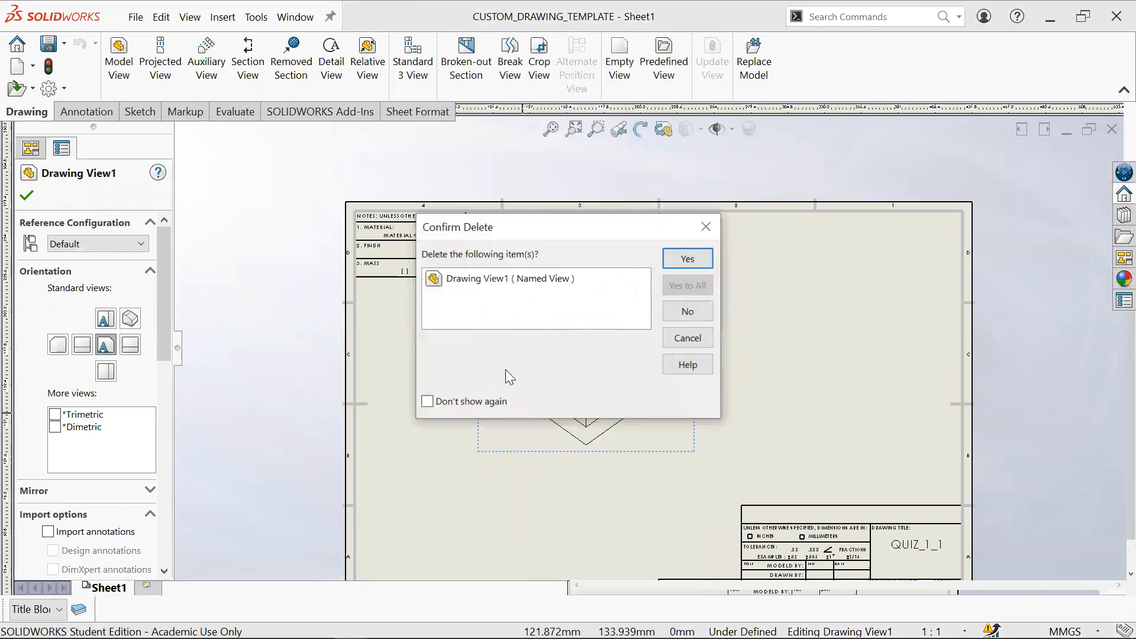
left_click(704, 260)
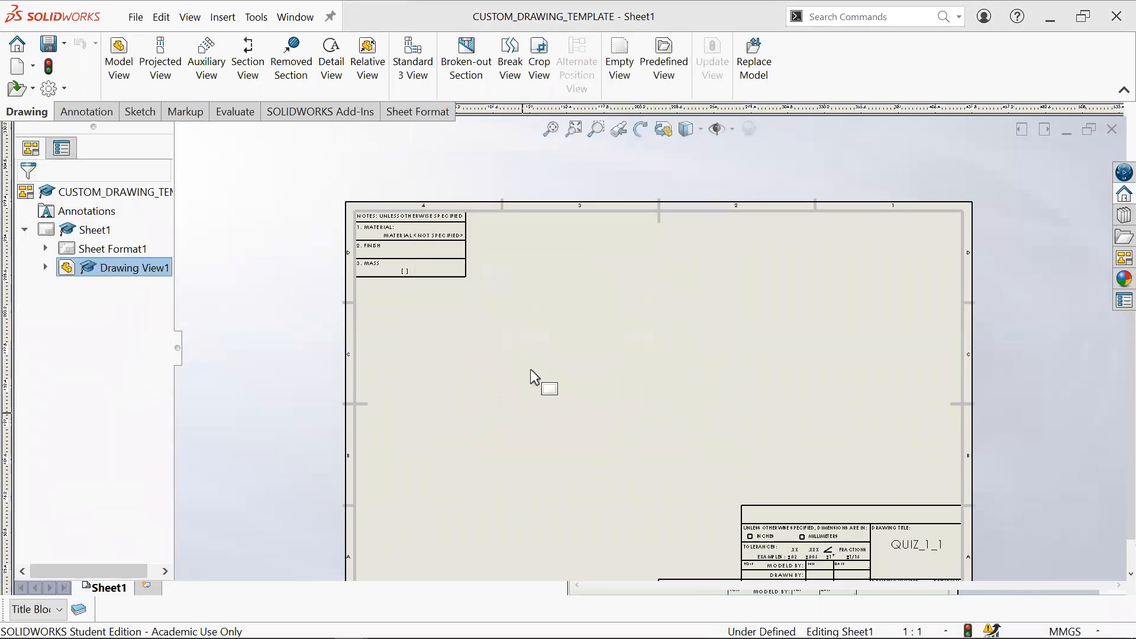
Step: Save the CUSTOM_DRAWING_TEMPLATE drawing with its sheet cleared of part views
left_click(466, 354)
middle_click_drag(584, 381, 519, 316)
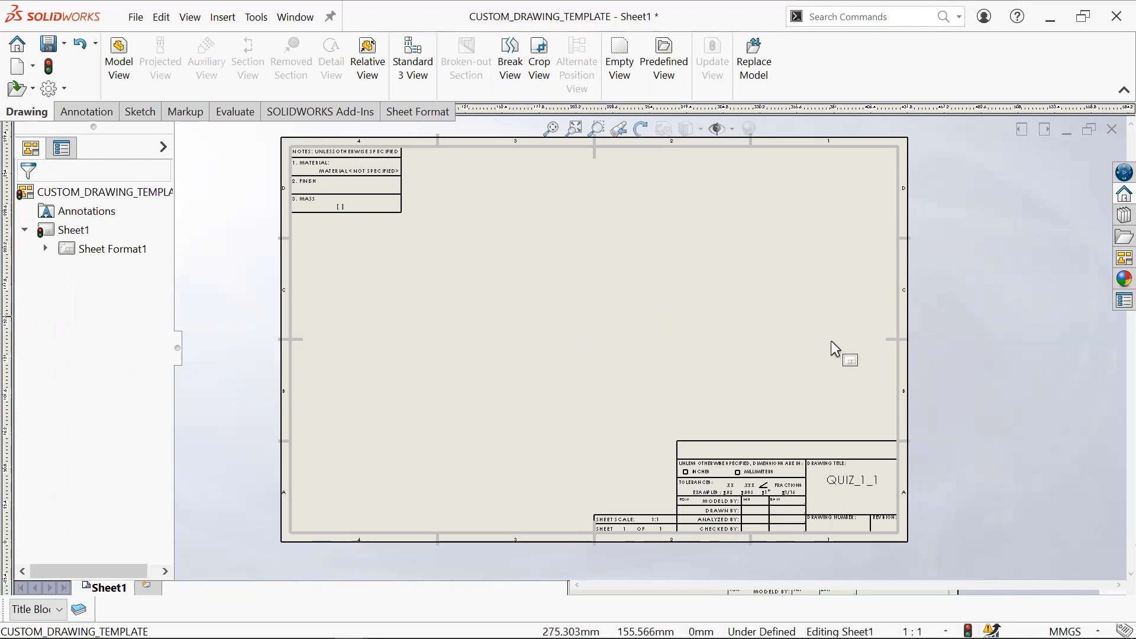
left_click(876, 491)
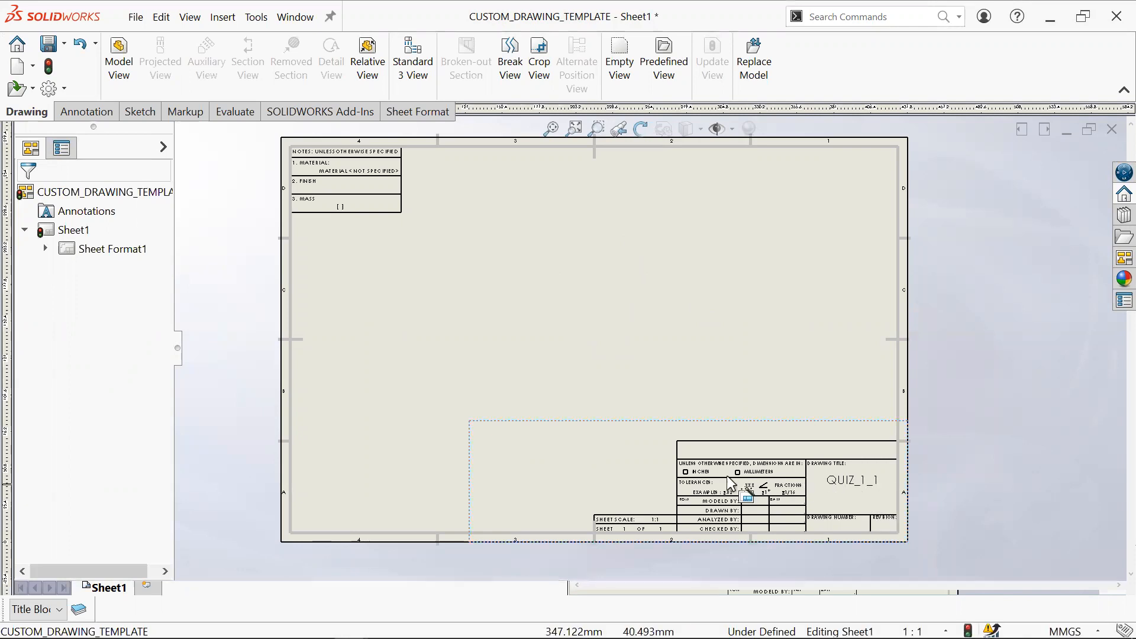
left_click(613, 387)
key("ctrl+s")
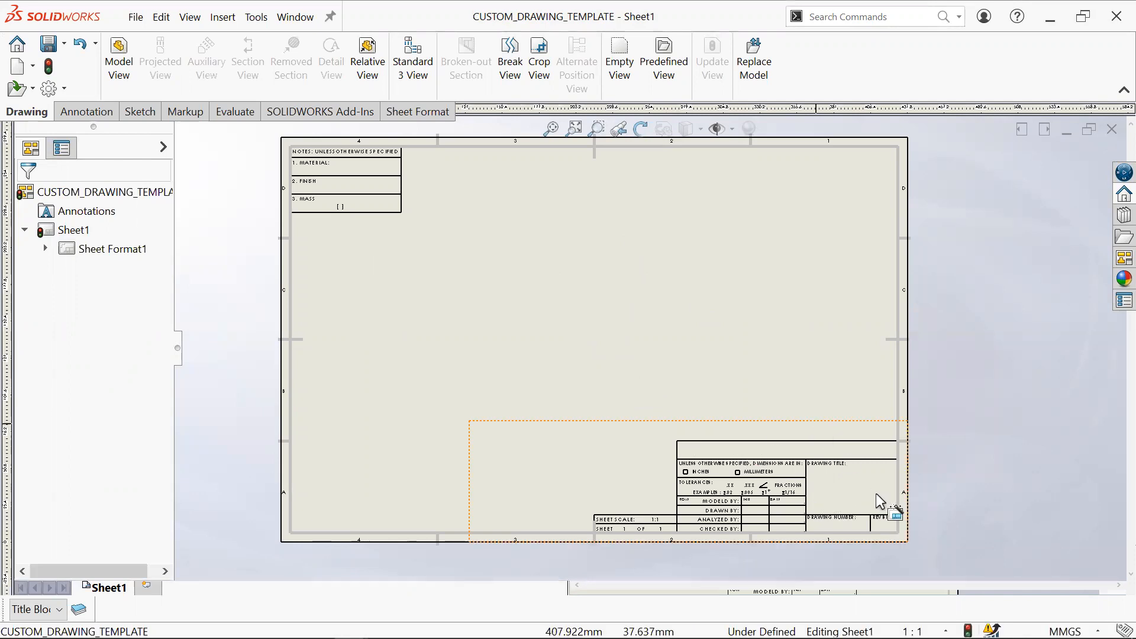
left_click(469, 328)
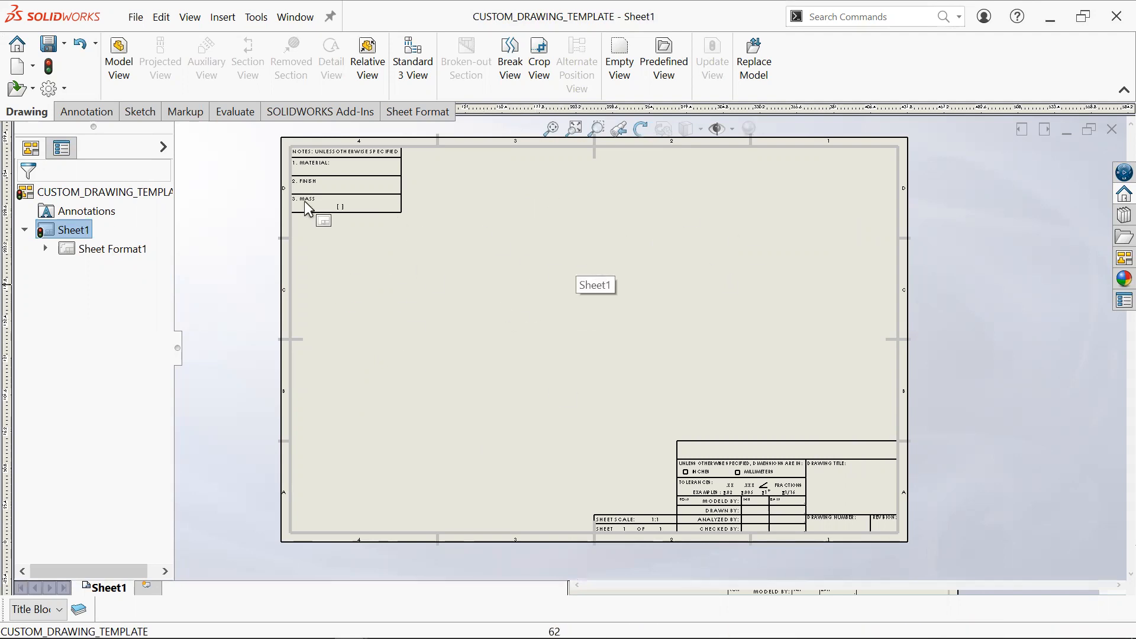
left_click(115, 61)
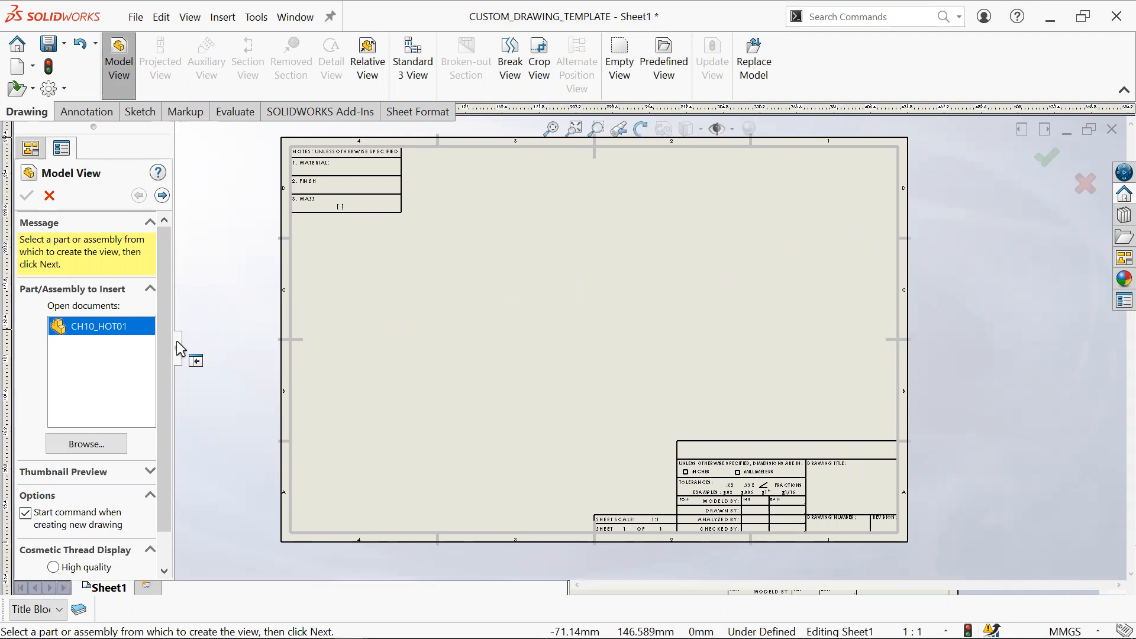
left_click_drag(180, 349, 203, 349)
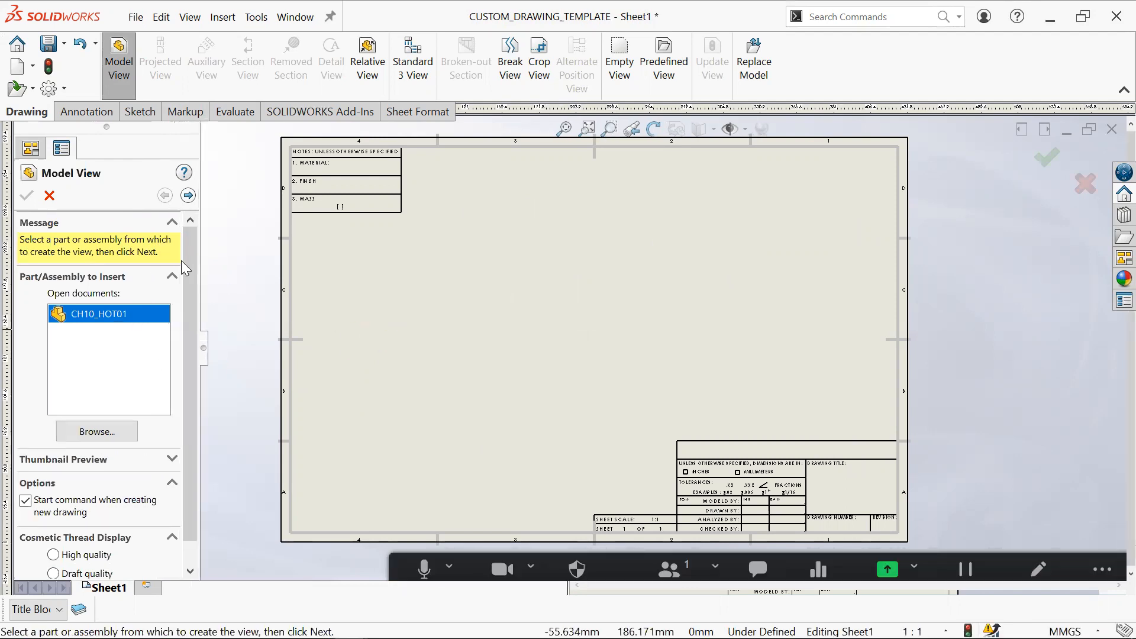
left_click(50, 196)
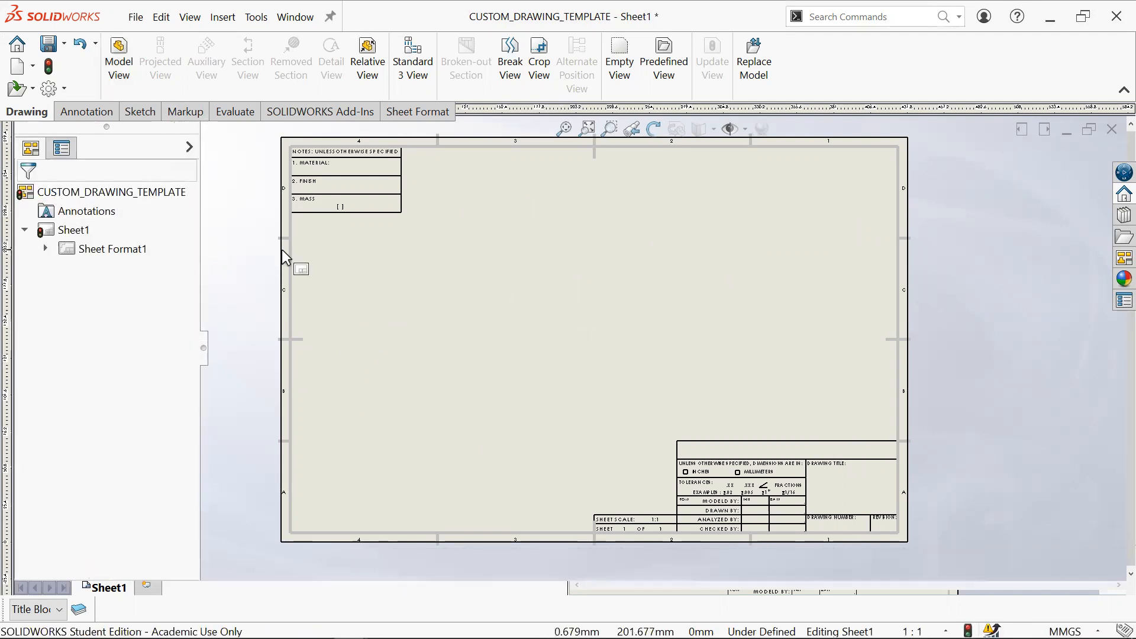
right_click(394, 317)
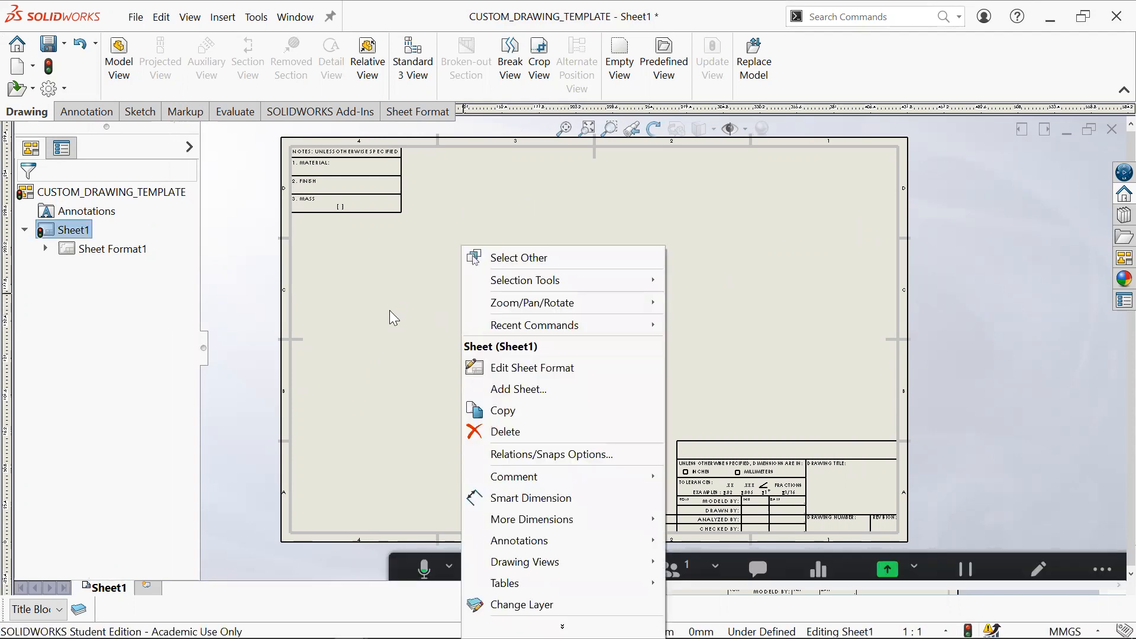
left_click(684, 269)
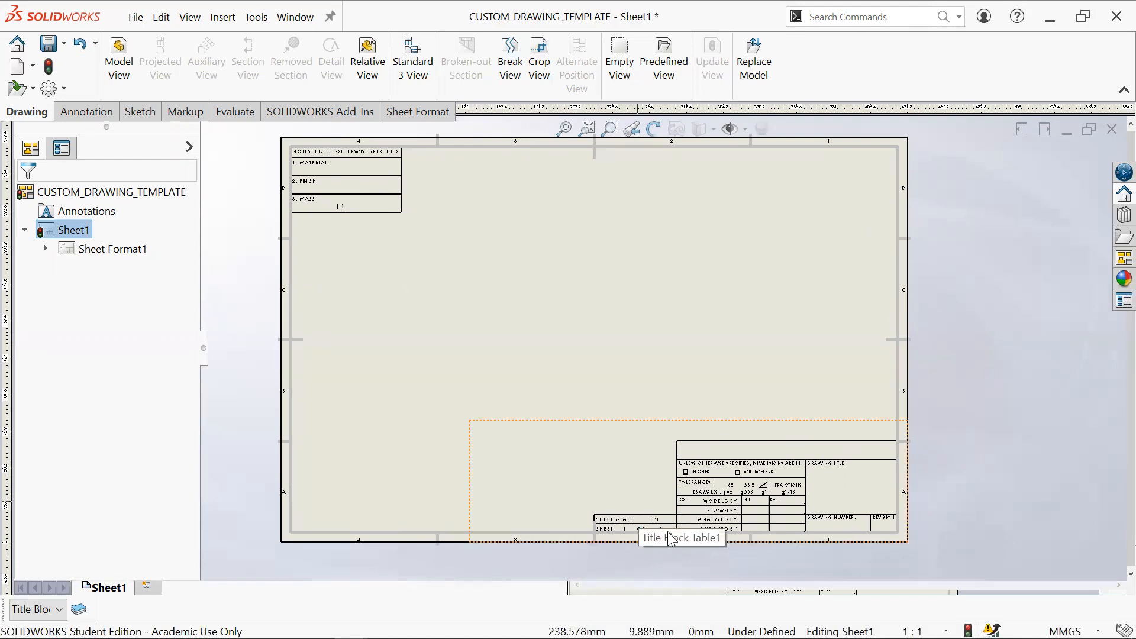
Step: Examine the title block's units, tolerances, role, sheet scale, drawing title and drawing number cells on Sheet1
scroll(723, 528, "up", 4)
scroll(686, 460, "down", 10)
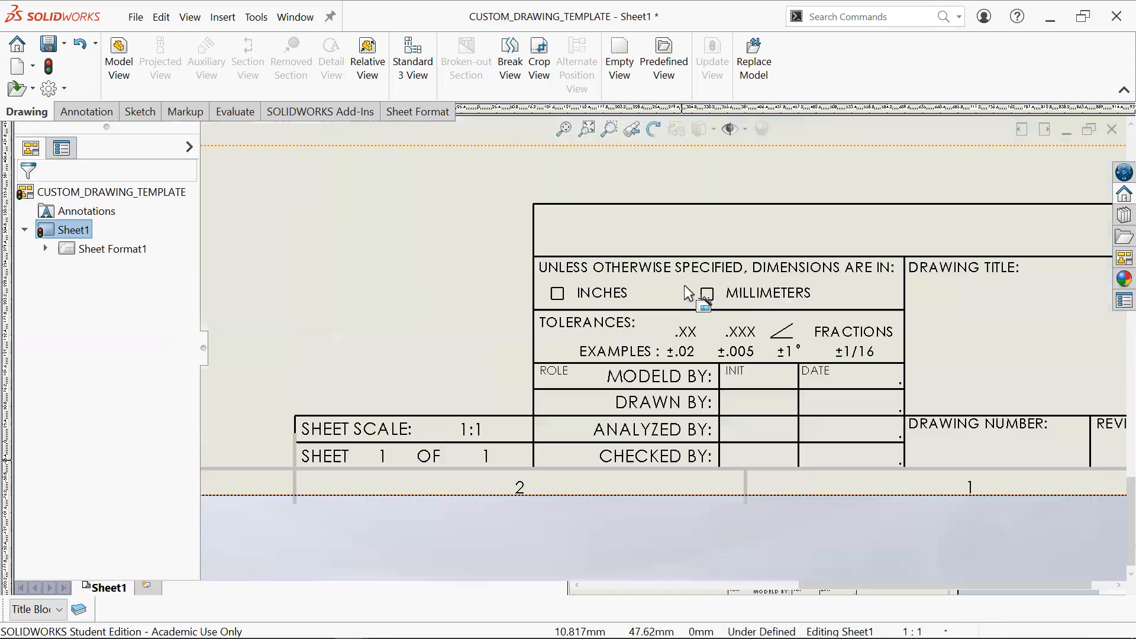
scroll(529, 402, "up", 5)
middle_click_drag(589, 315, 530, 380)
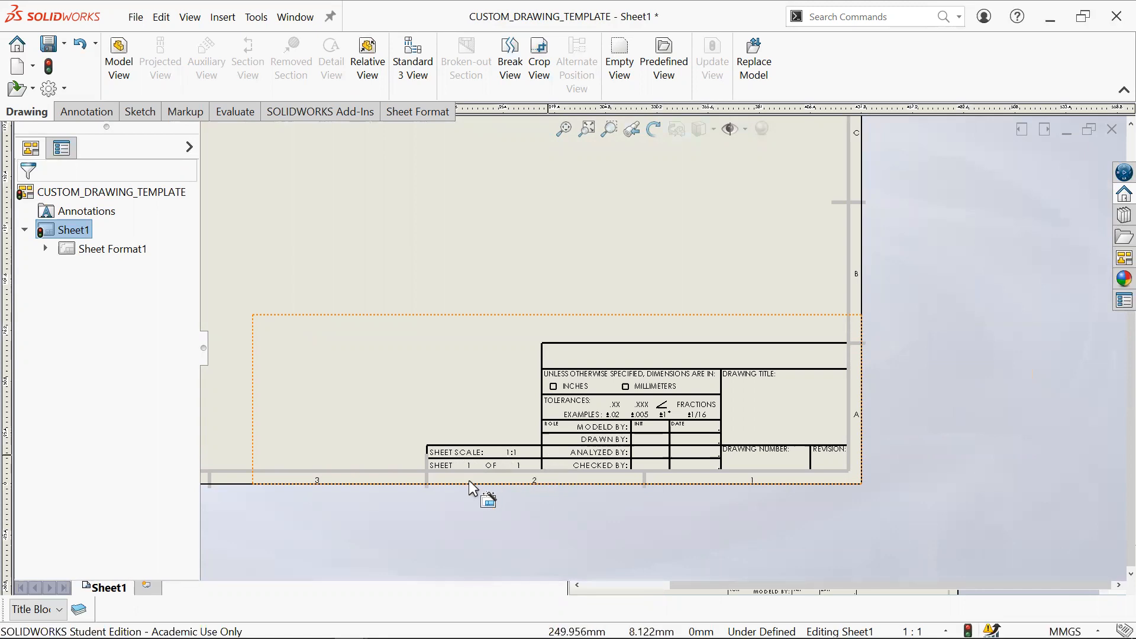
right_click(130, 589)
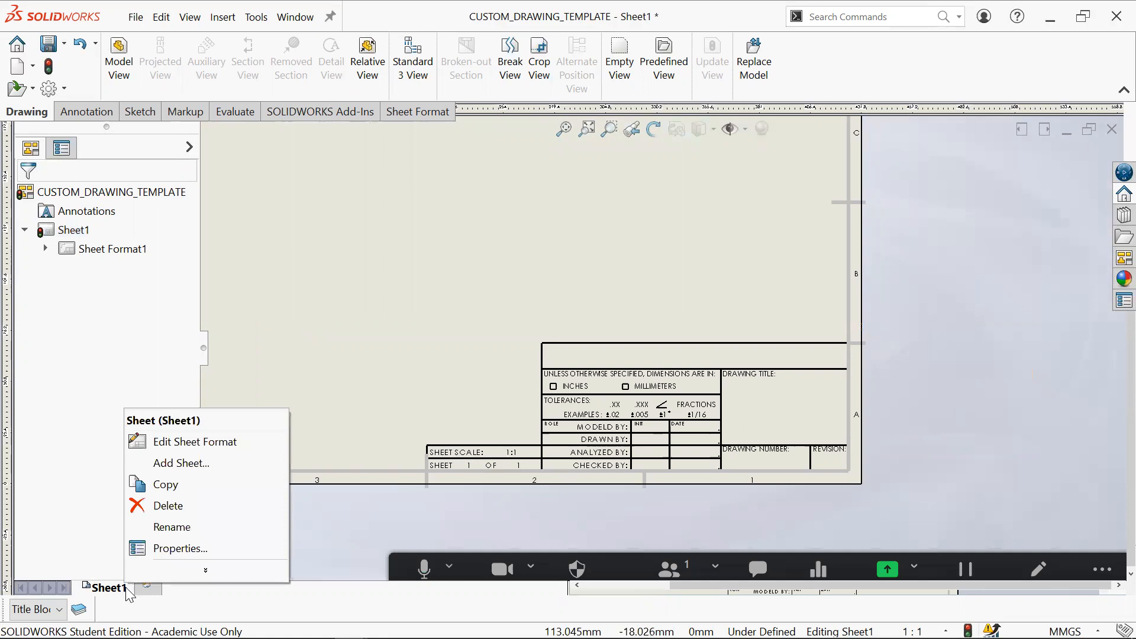
left_click(440, 394)
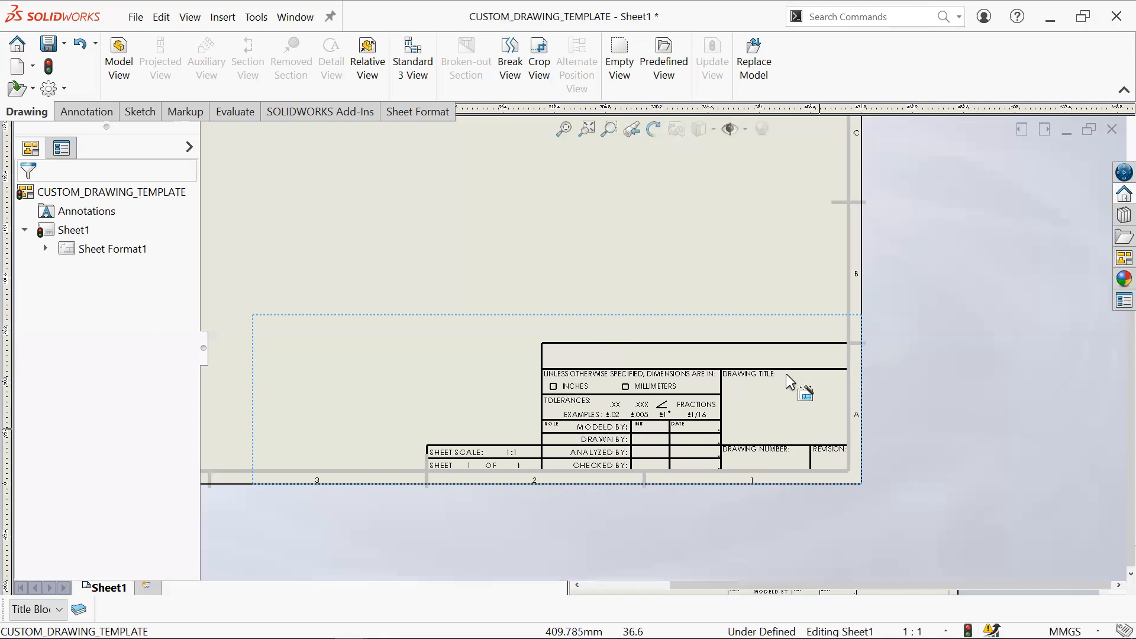
scroll(630, 455, "down", 3)
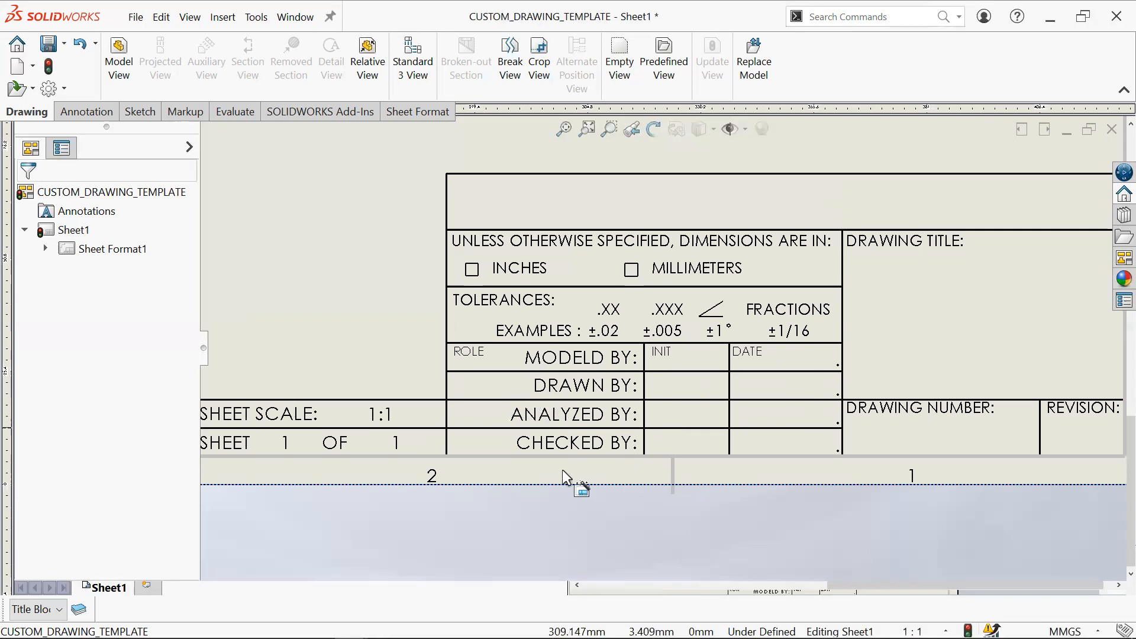
scroll(675, 370, "up", 2)
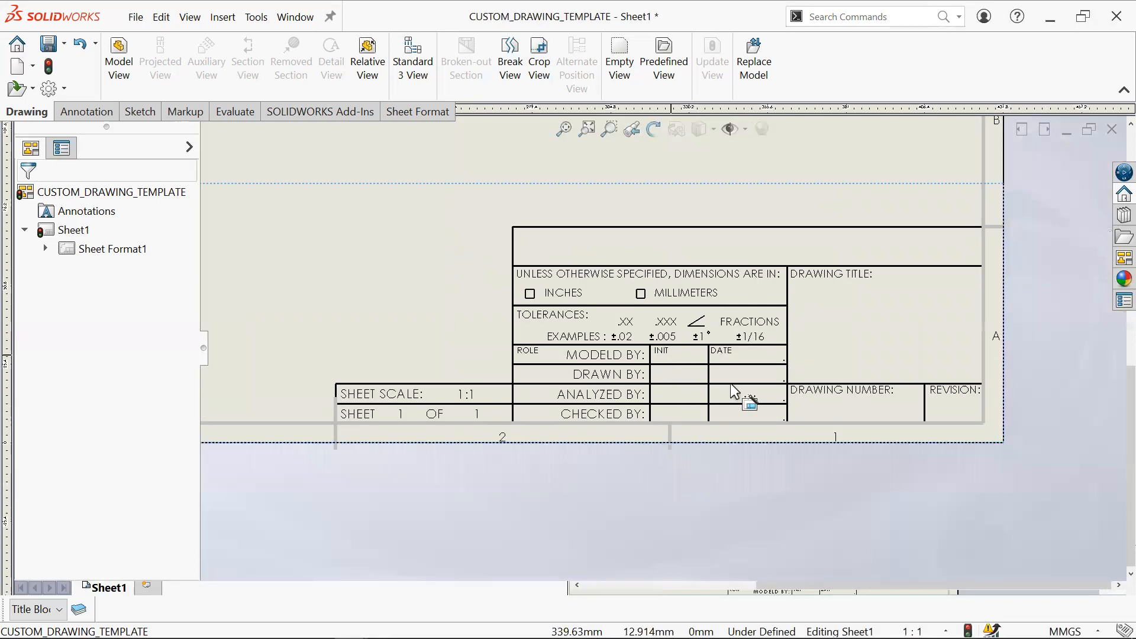
scroll(624, 349, "down", 2)
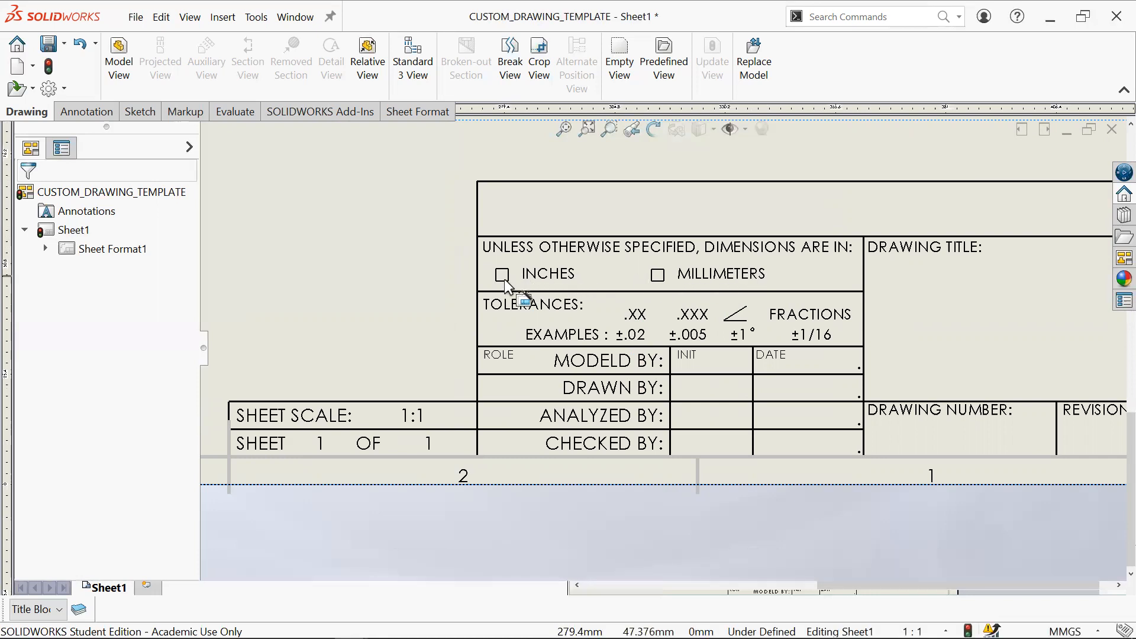
scroll(677, 390, "up", 3)
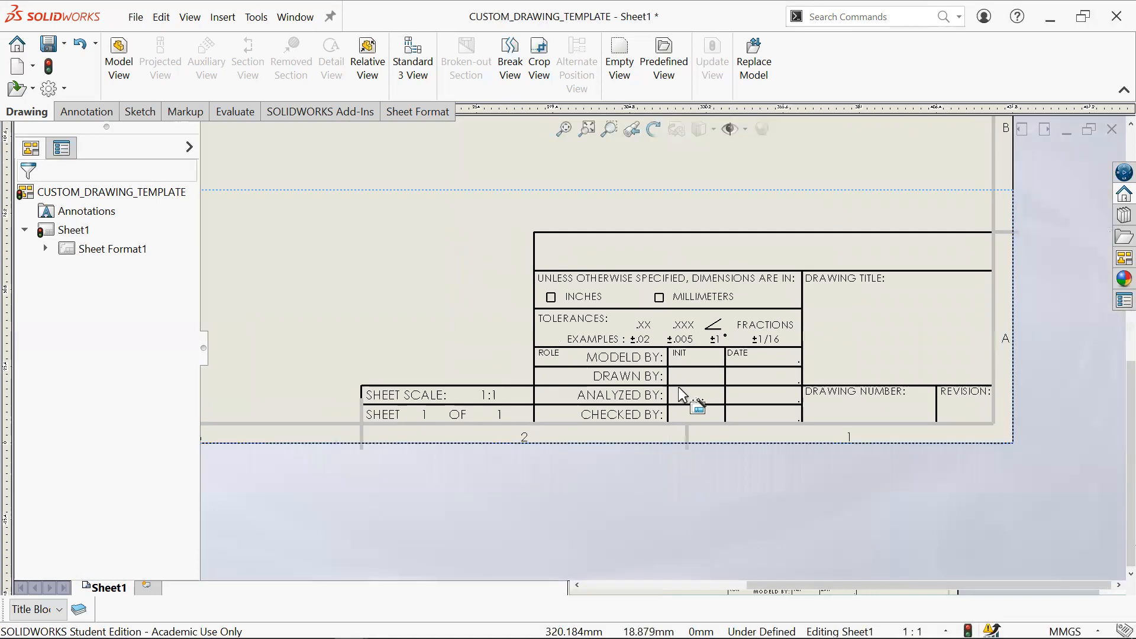
Step: Inspect the material, finish and mass notes table and the overall layout of Sheet1
scroll(621, 333, "up", 4)
scroll(470, 271, "down", 3)
mouse_move(708, 228)
middle_mouse_down()
mouse_move(799, 349)
mouse_move(817, 289)
mouse_move(786, 279)
middle_mouse_up()
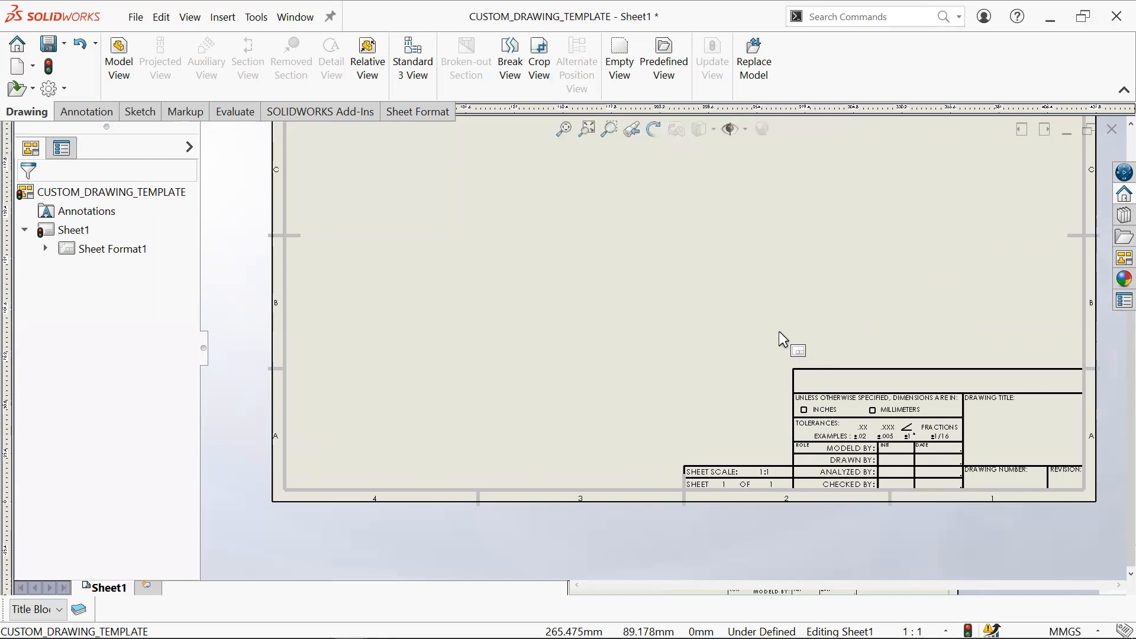
mouse_move(707, 323)
middle_mouse_down()
mouse_move(710, 426)
mouse_move(738, 485)
middle_mouse_up()
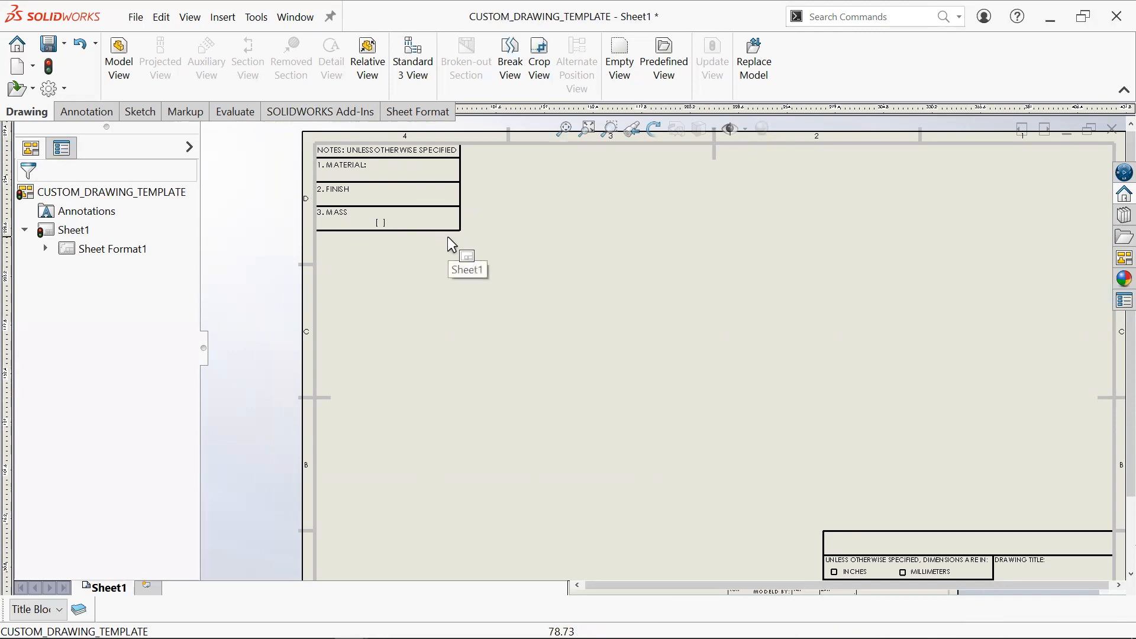
mouse_move(686, 318)
middle_mouse_down()
mouse_move(514, 234)
mouse_move(567, 245)
middle_mouse_up()
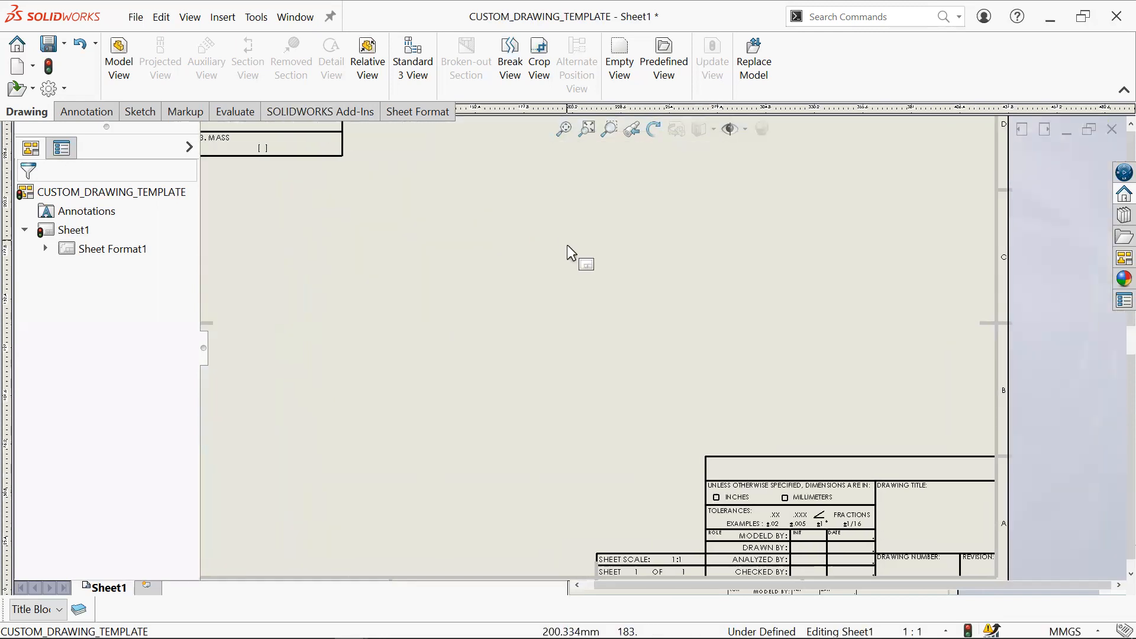
key("z")
key("z")
mouse_move(451, 267)
middle_mouse_down()
mouse_move(524, 275)
mouse_move(513, 261)
middle_mouse_up()
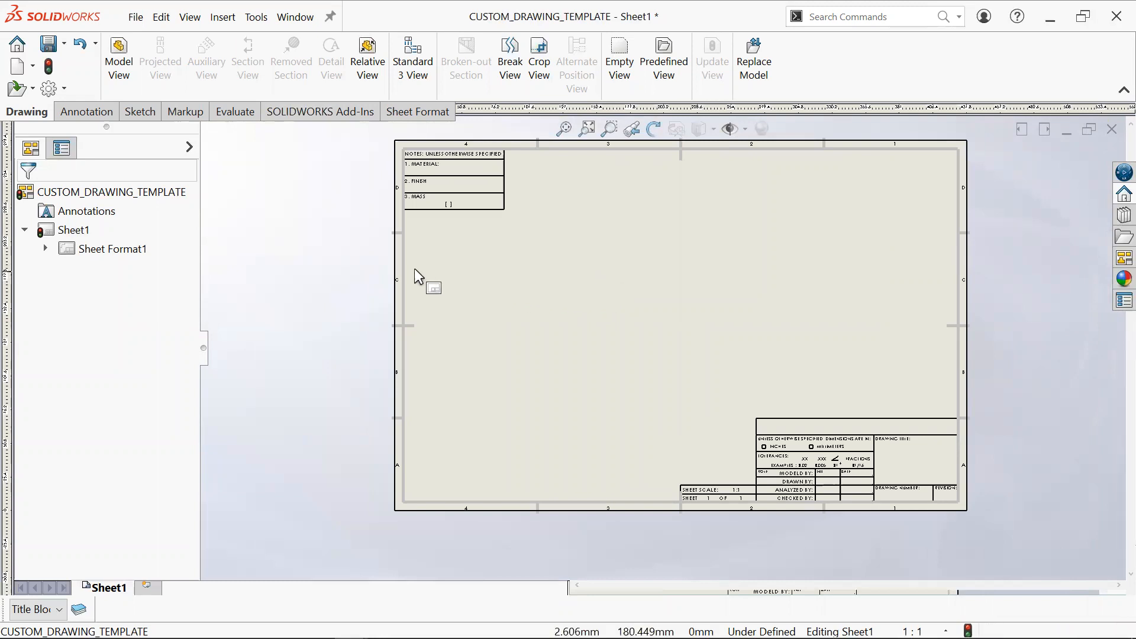
Step: Review the sheet's name, scale, projection type and custom size in its Sheet Properties, and close them without changes
right_click(128, 254)
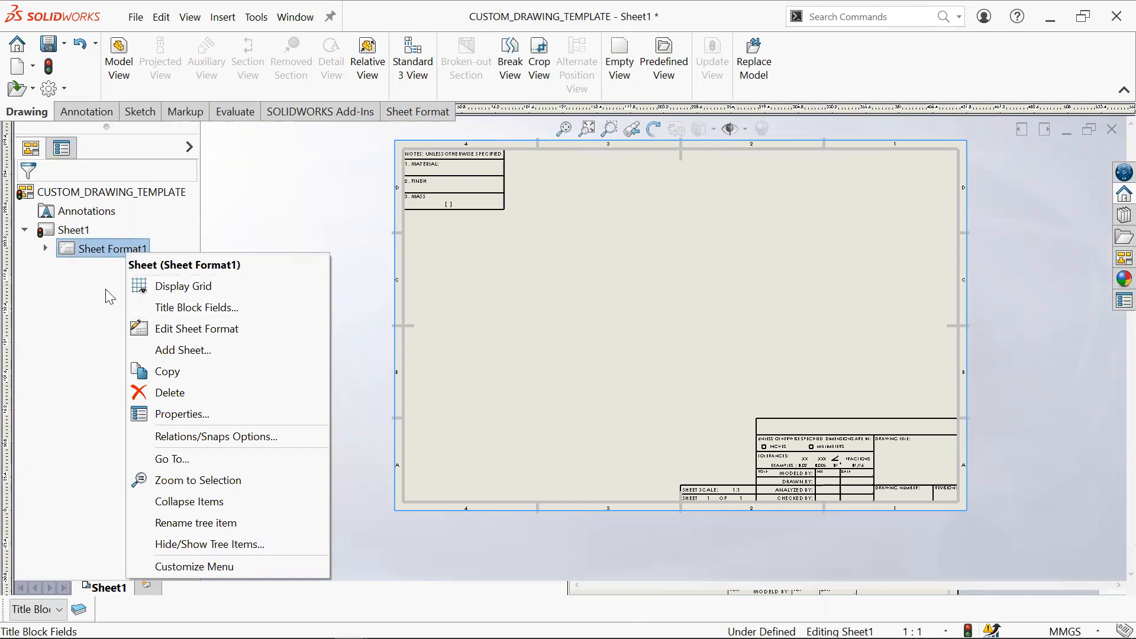
left_click(169, 414)
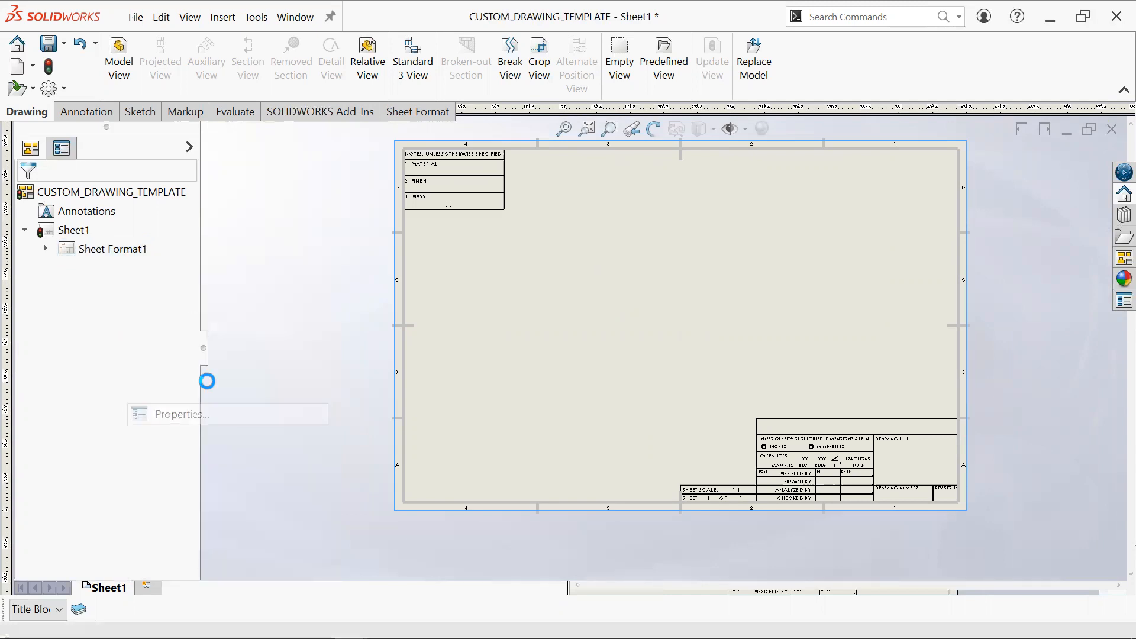
left_click(373, 168)
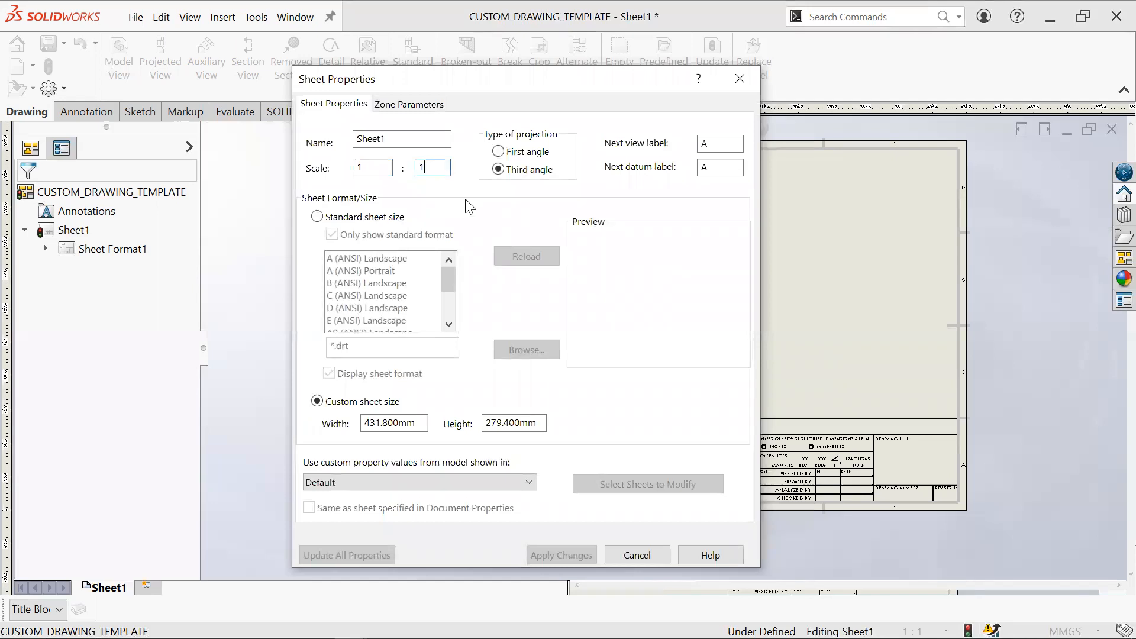
left_click(357, 142)
left_click(752, 72)
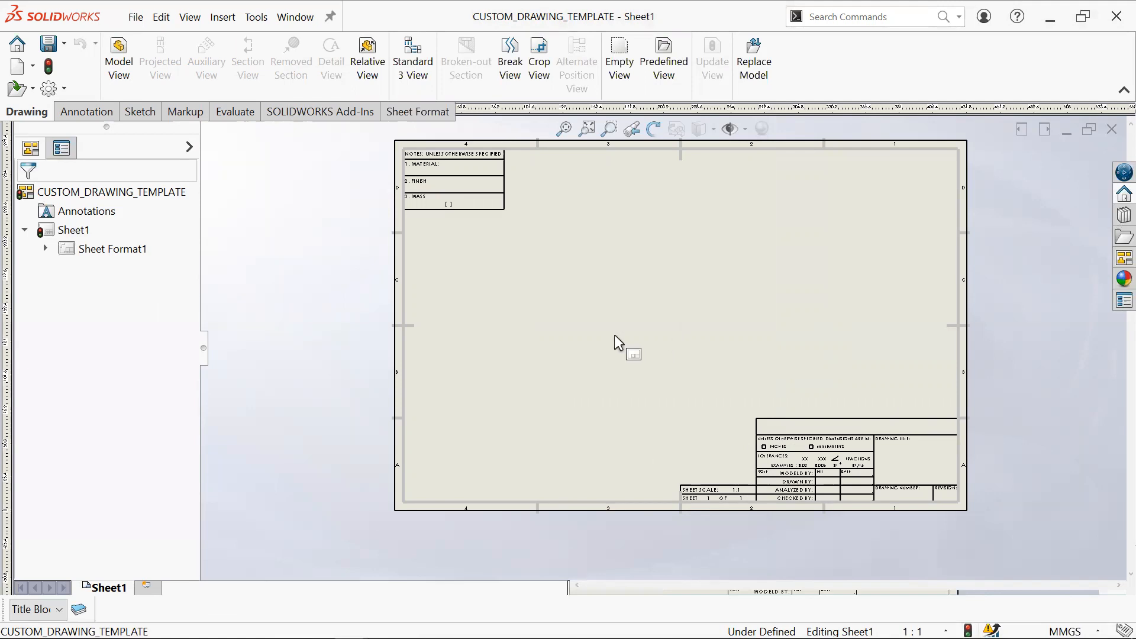
Step: Open the sheet format of Sheet1 for editing
right_click(559, 246)
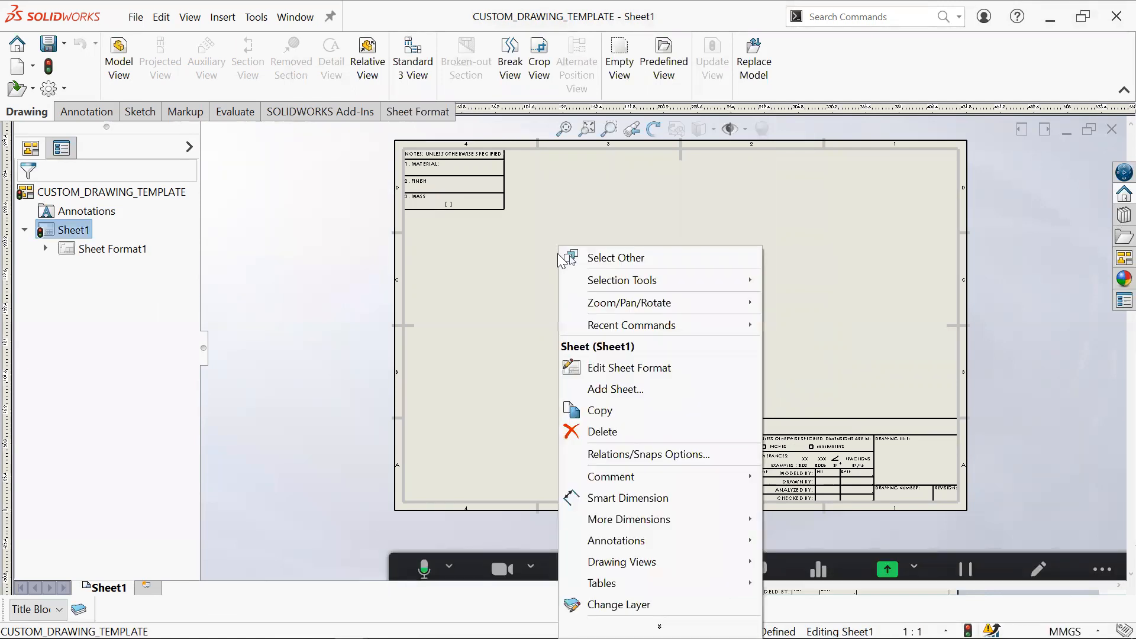
right_click(469, 286)
right_click(893, 263)
right_click(821, 205)
right_click(447, 355)
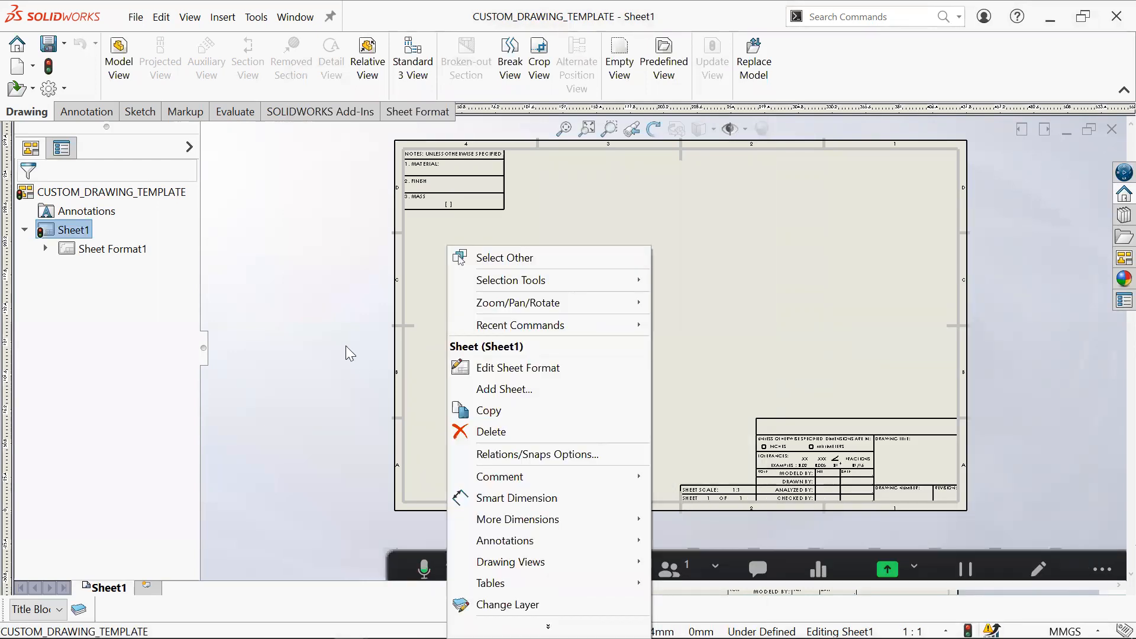
right_click(295, 337)
right_click(1032, 233)
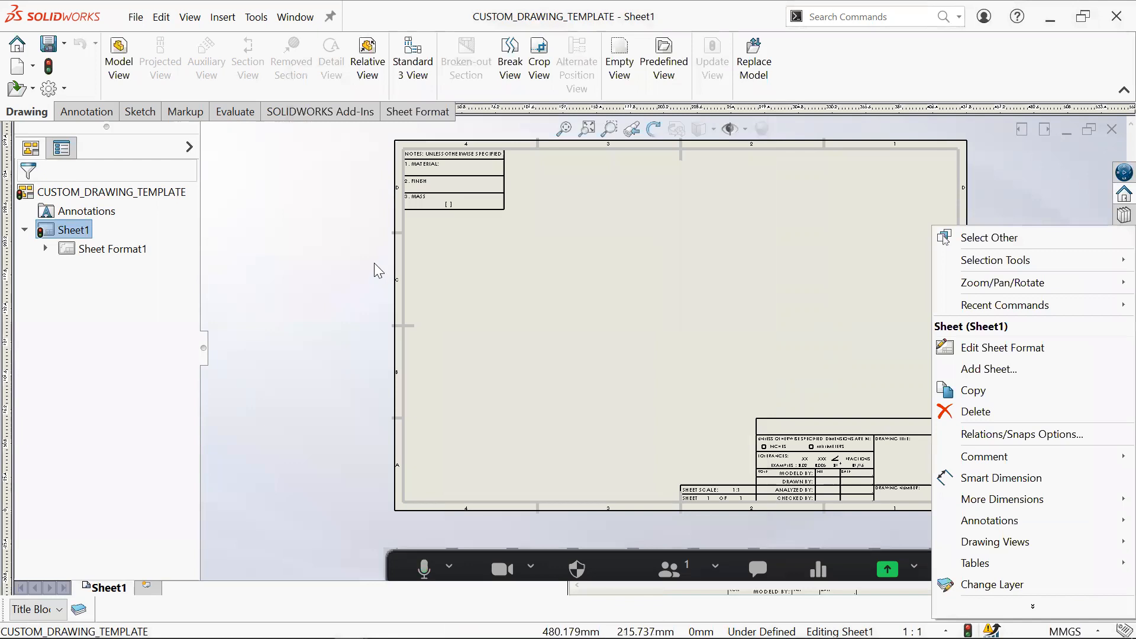
right_click(374, 264)
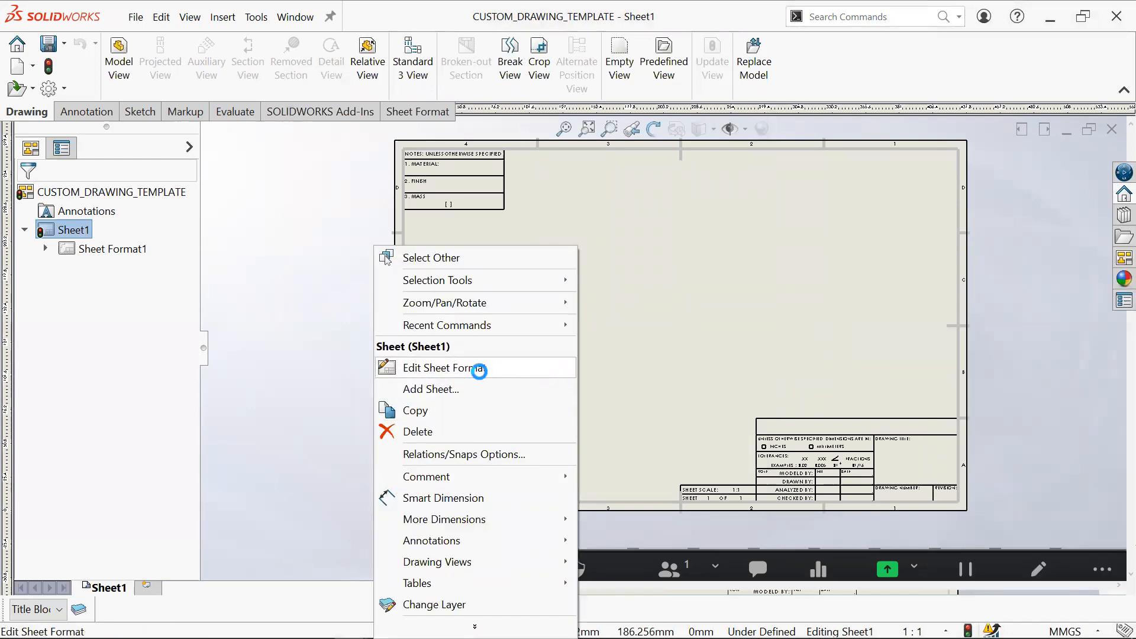
left_click(479, 369)
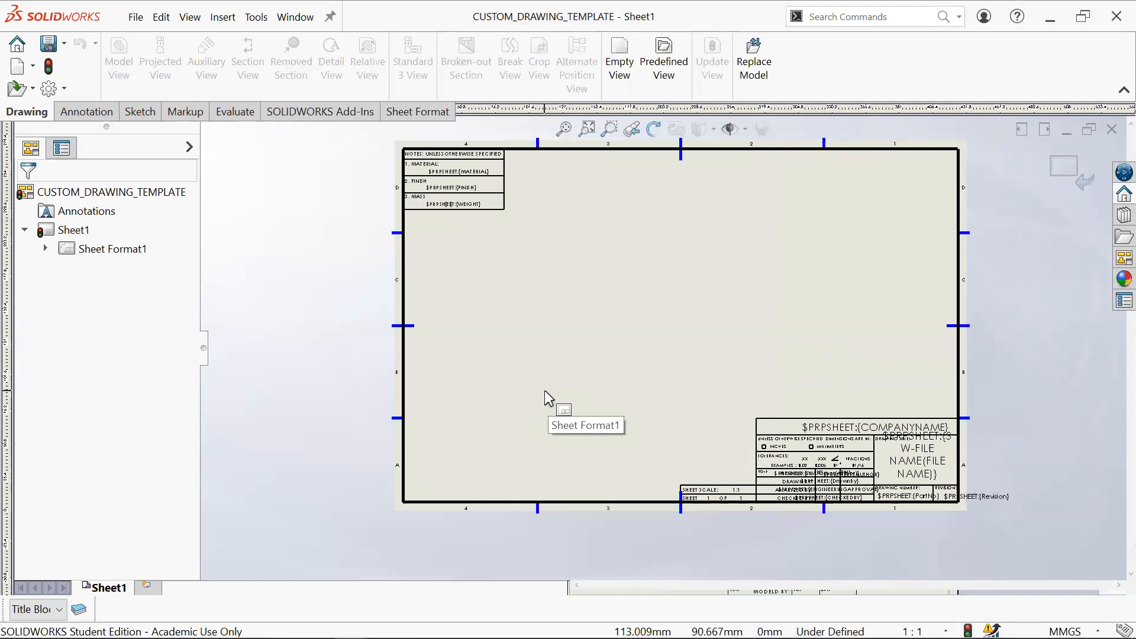
Step: Look through the drawing, annotation and sketch tools available while editing the sheet format
scroll(587, 349, "down", 1)
scroll(618, 319, "up", 2)
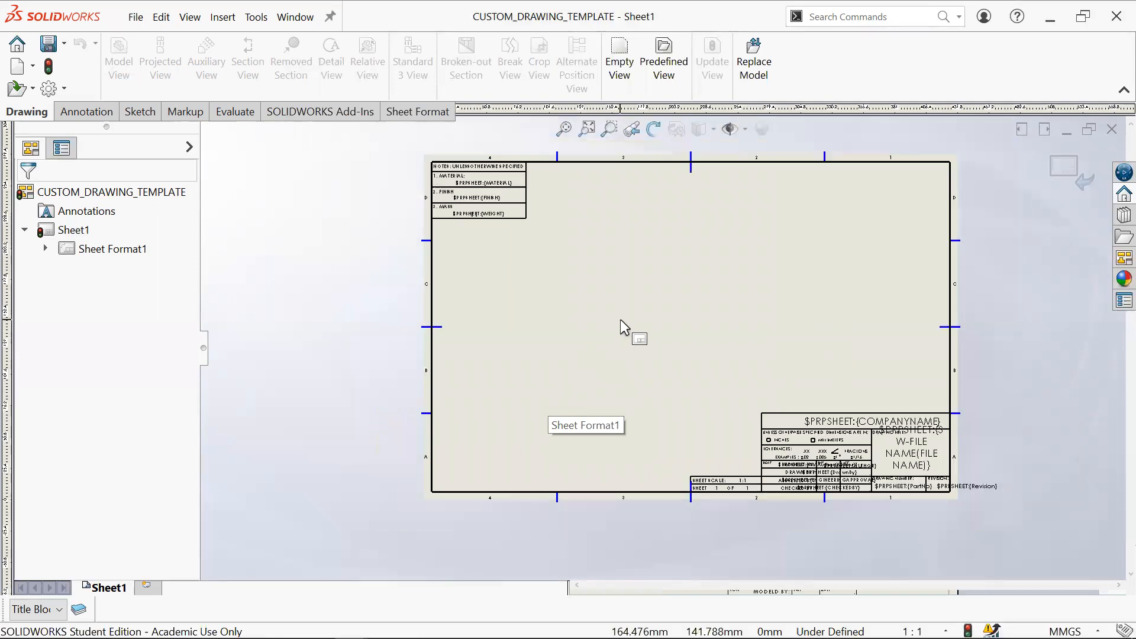
scroll(620, 319, "down", 1)
middle_click_drag(664, 321, 656, 319)
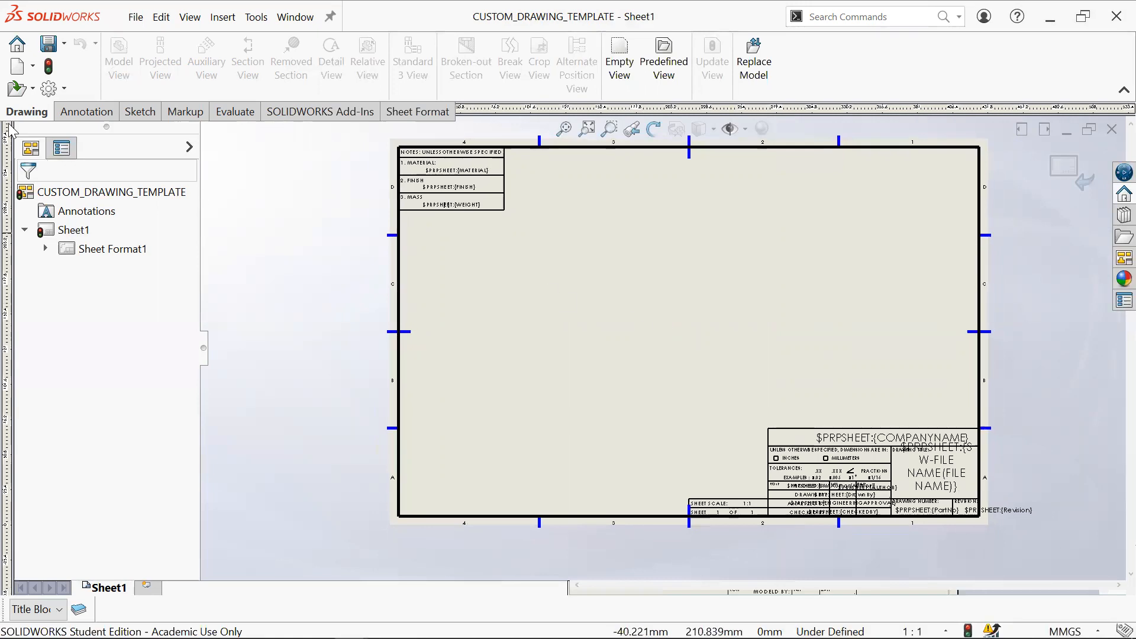
left_click(87, 112)
left_click(140, 112)
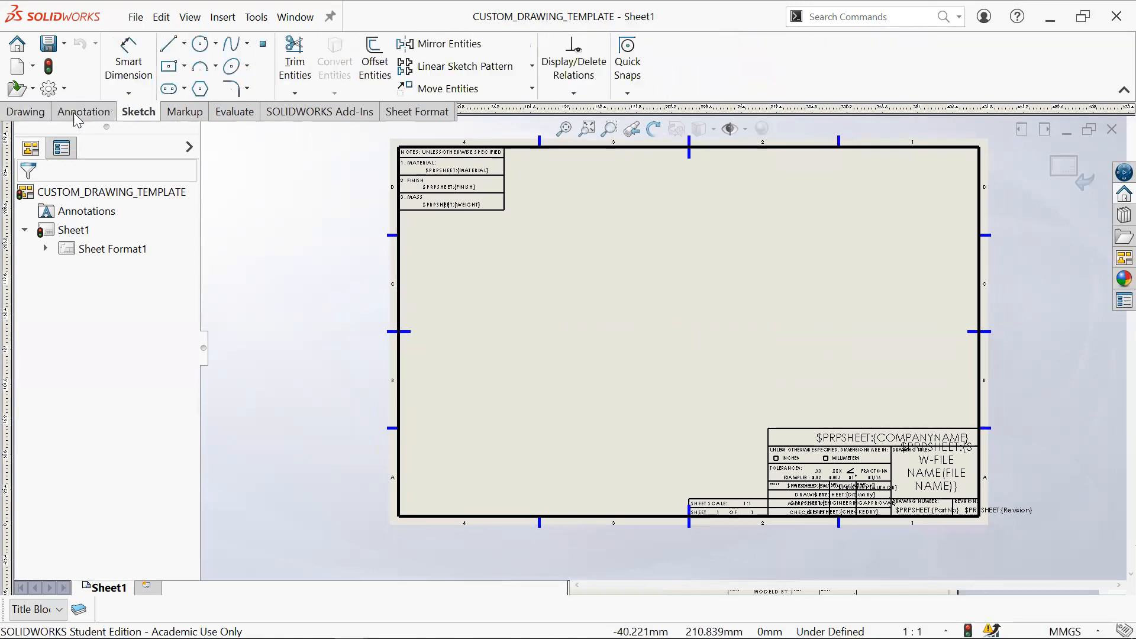
left_click(27, 112)
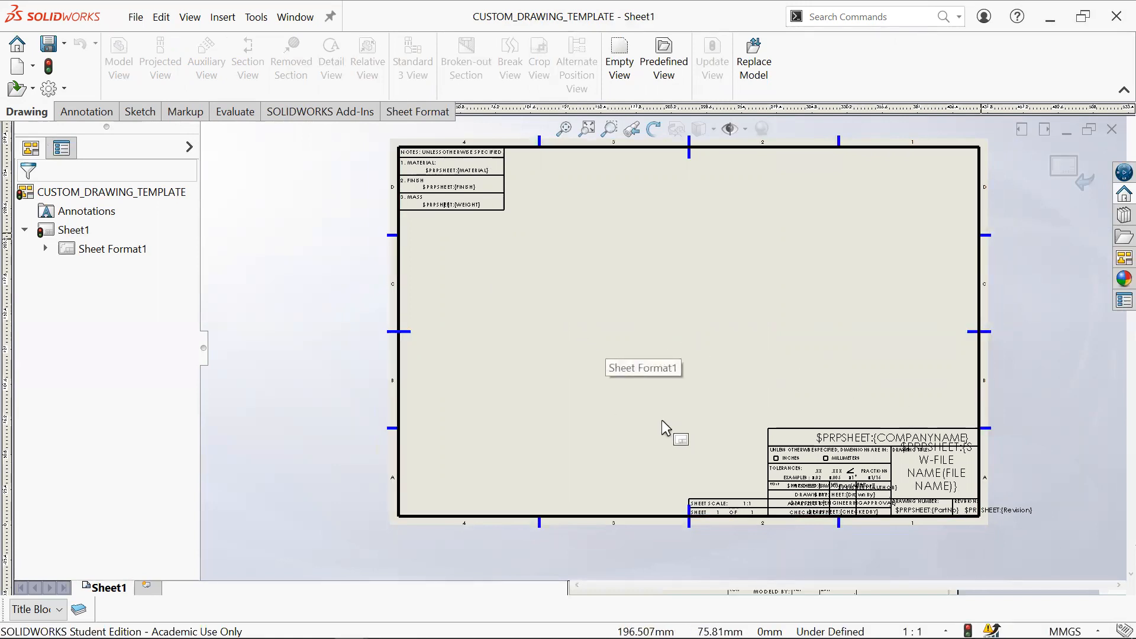
Step: Try to stretch the centering mark on the border's left edge inward to about X 42.6 mm, and undo the change
scroll(709, 459, "down", 2)
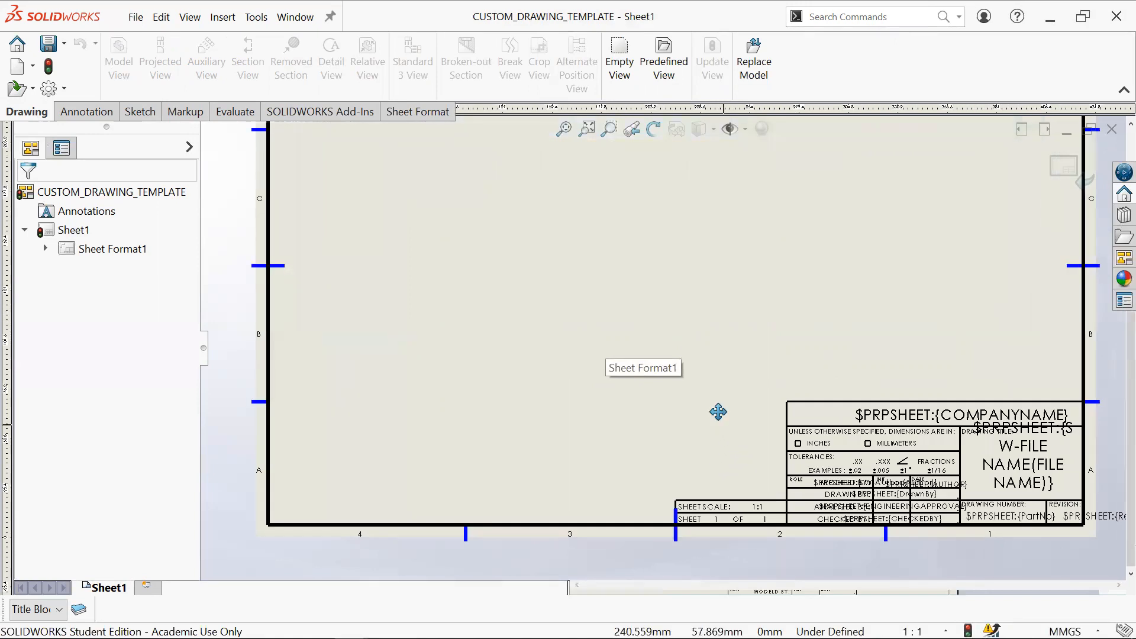
middle_click_drag(718, 411, 664, 390)
middle_click_drag(461, 294, 733, 519)
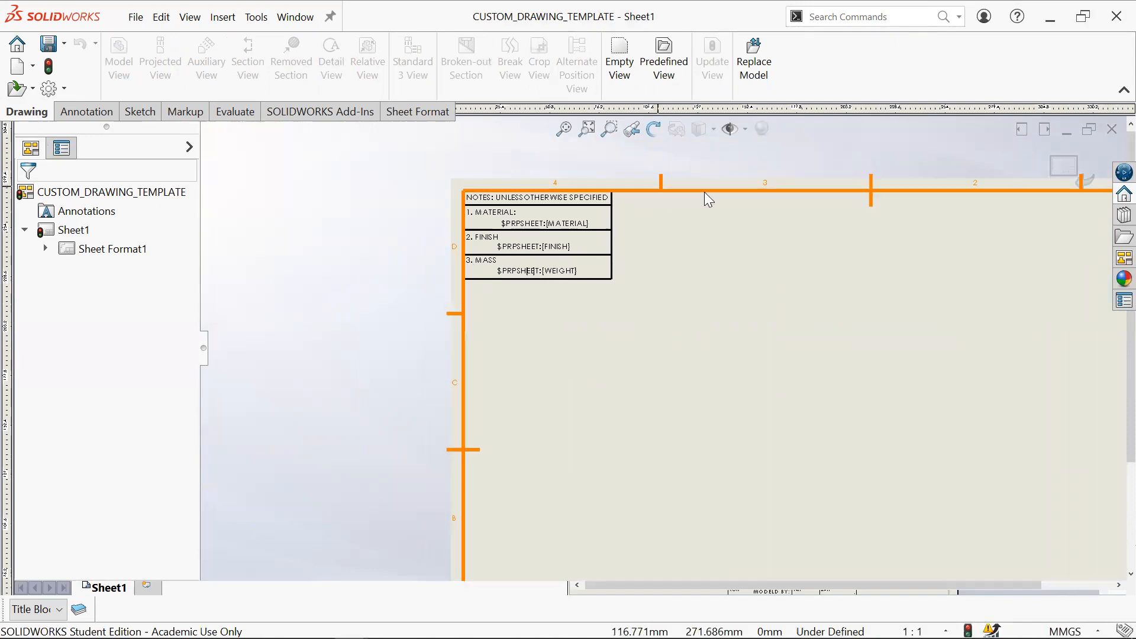
middle_click_drag(891, 205, 576, 274)
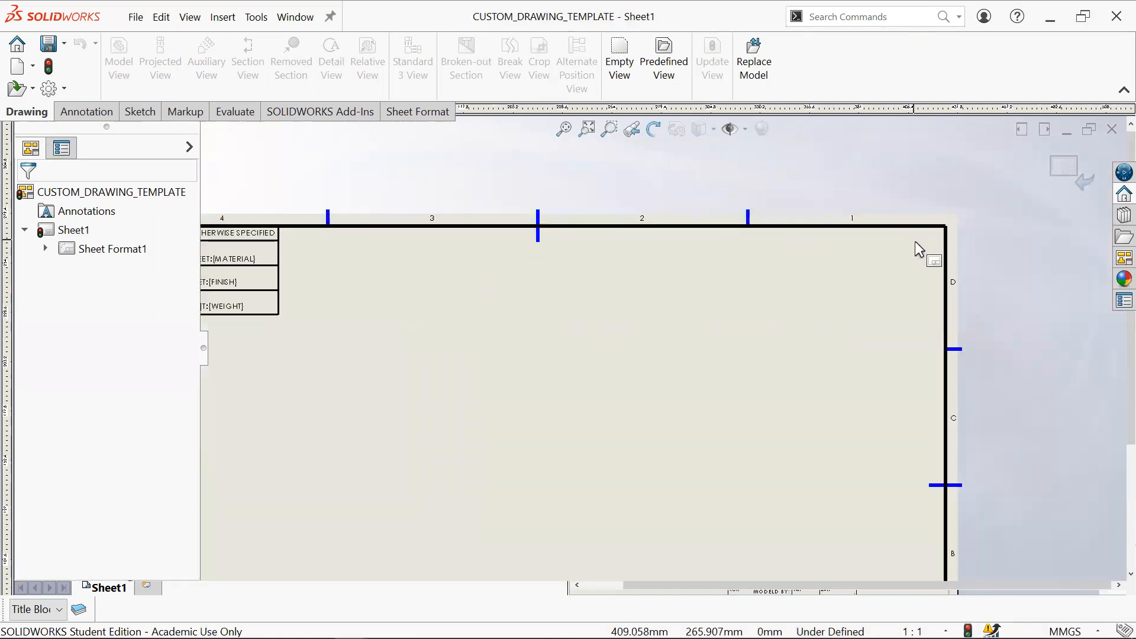
middle_click_drag(203, 513, 409, 357)
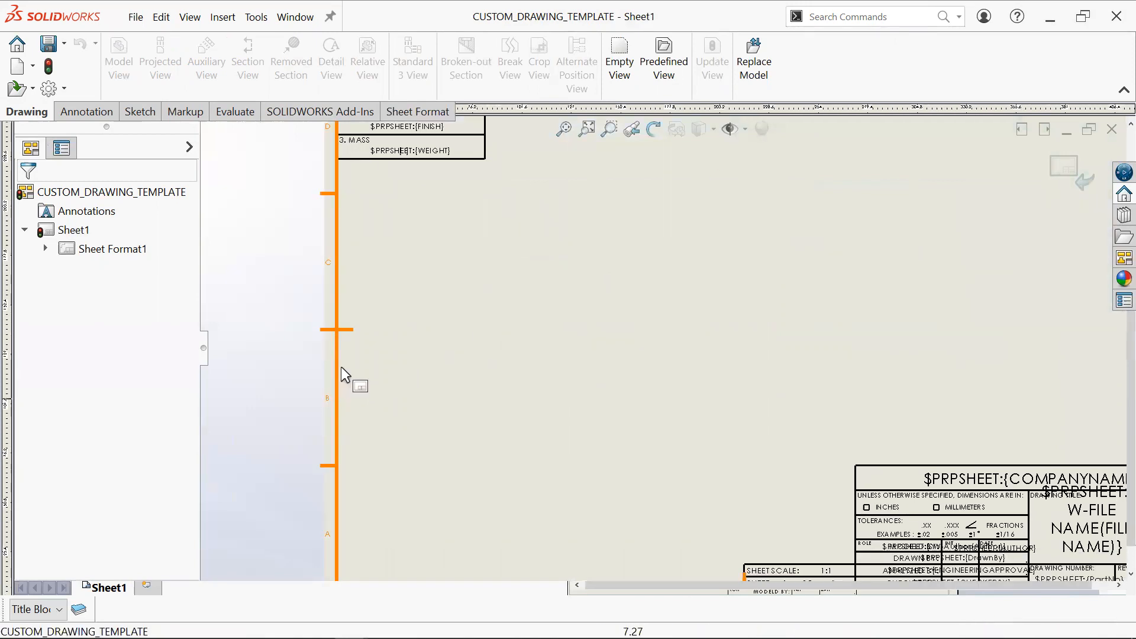
left_click_drag(353, 329, 407, 333)
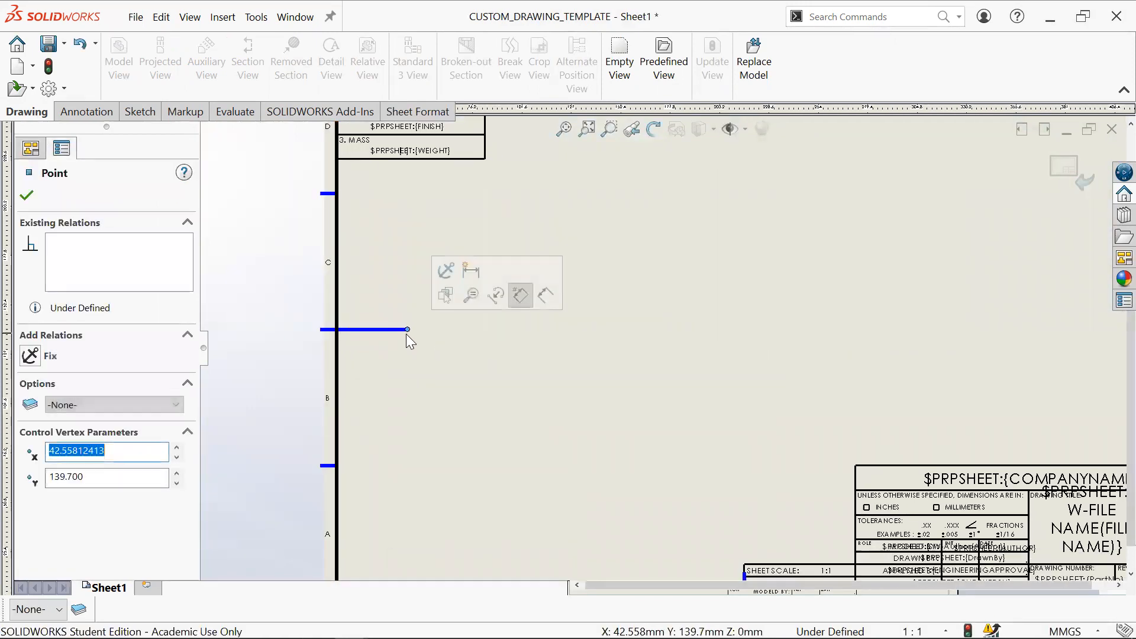
key("ctrl+z")
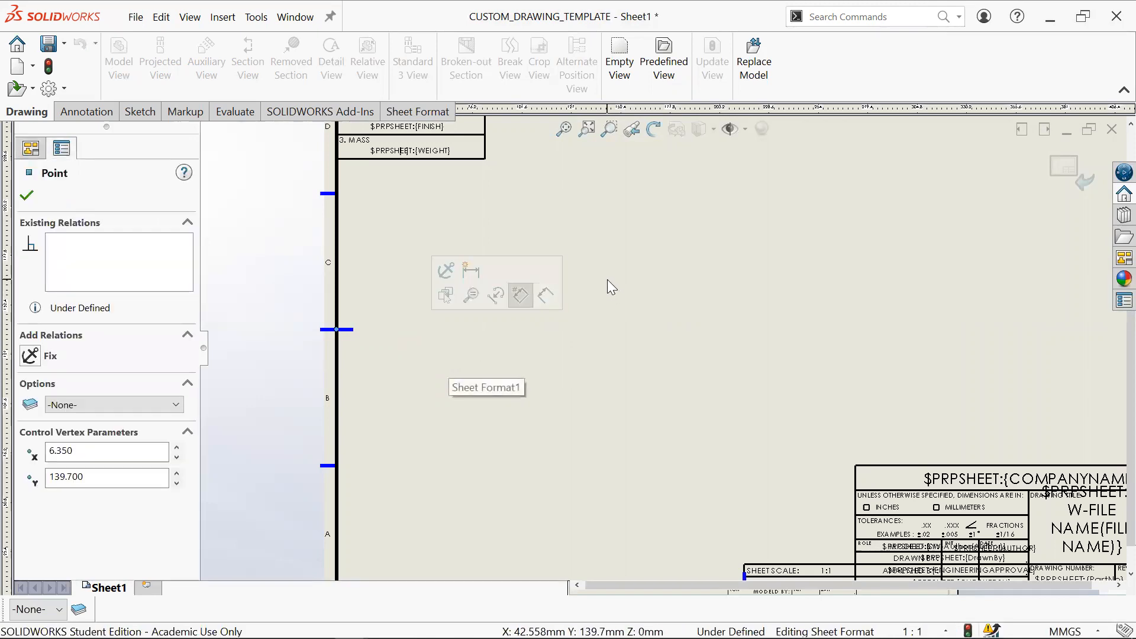
left_click(607, 279)
Step: Examine the linked property fields in the title block, including company name, file name, author, approvals, part number and revision
scroll(362, 293, "up", 1)
mouse_move(644, 420)
middle_mouse_down()
mouse_move(611, 367)
mouse_move(597, 381)
middle_mouse_up()
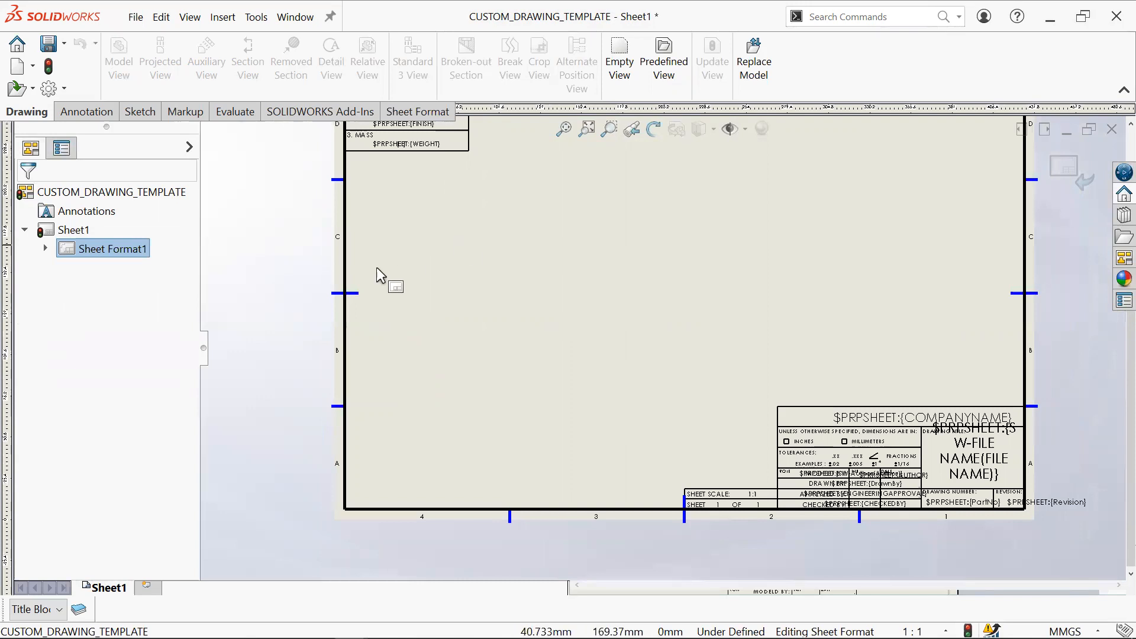
mouse_move(632, 335)
middle_mouse_down()
mouse_move(641, 433)
mouse_move(650, 382)
middle_mouse_up()
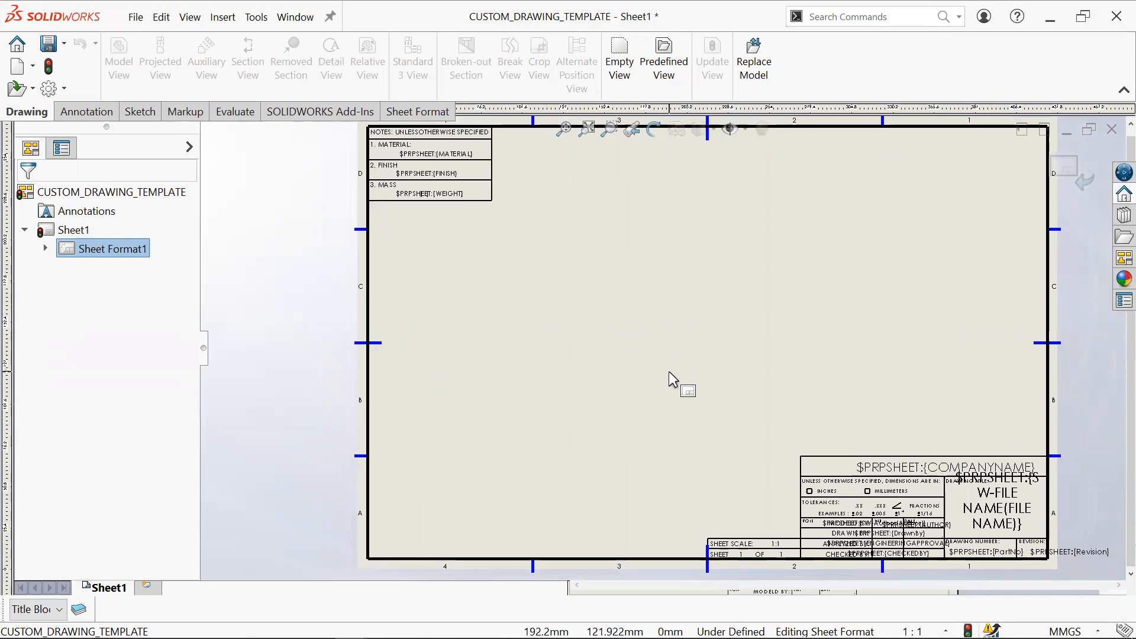
scroll(668, 371, "up", 3)
scroll(763, 385, "down", 2)
middle_click_drag(636, 361, 627, 330)
scroll(877, 467, "down", 9)
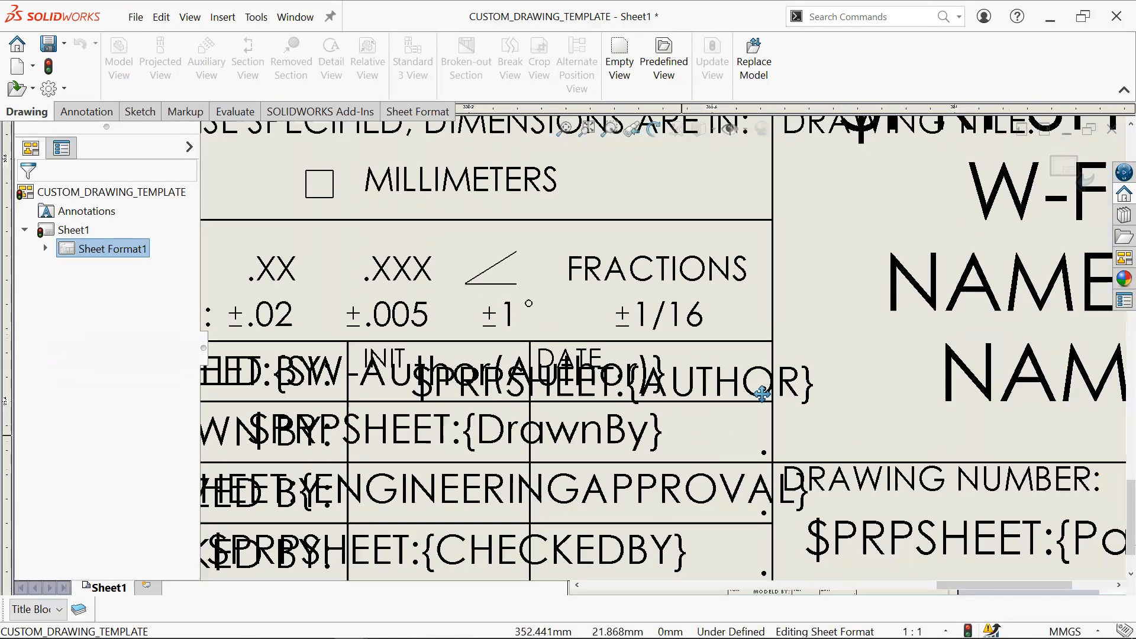
middle_click_drag(682, 436, 867, 330)
scroll(648, 343, "up", 5)
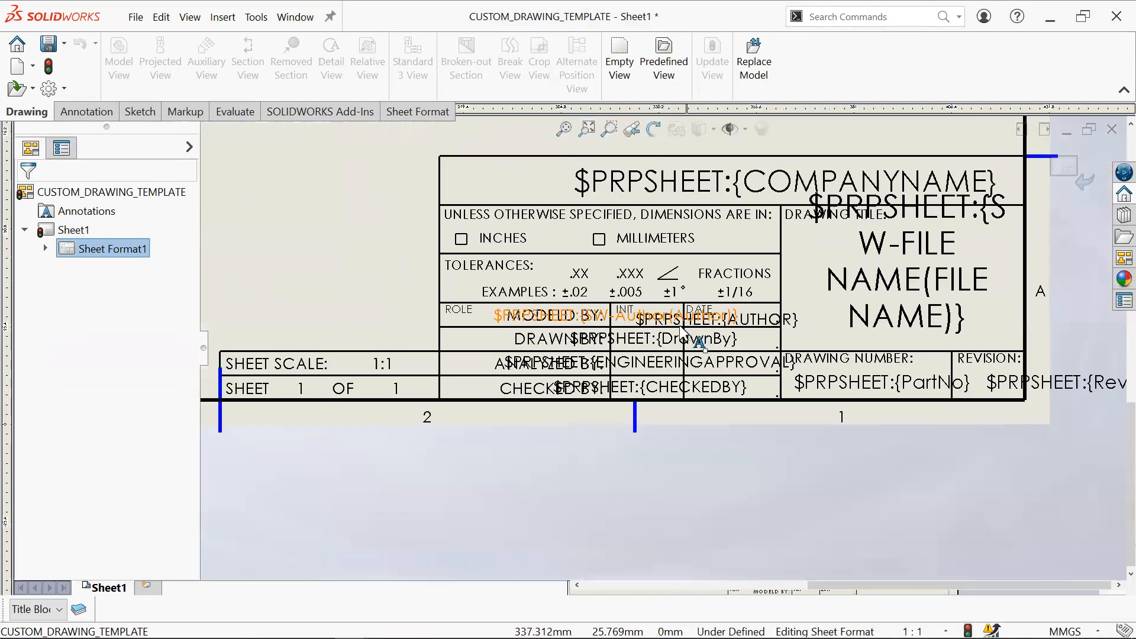
Step: Examine the title block's role, approval, part number and revision fields and how the blocks are laid out on the sheet
scroll(698, 357, "down", 2)
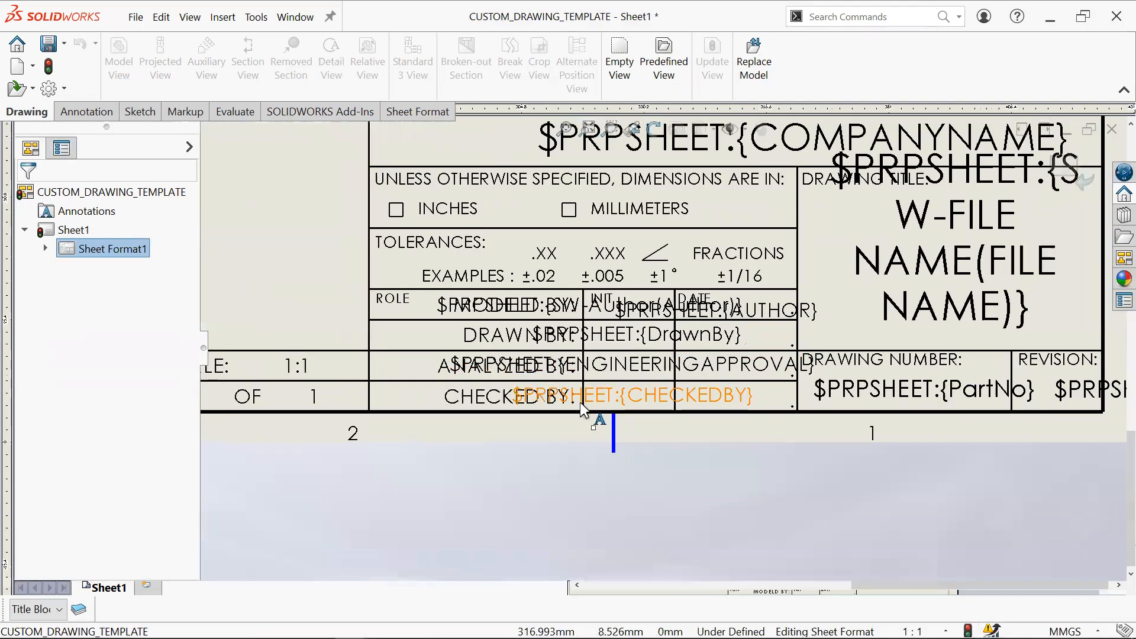
scroll(948, 386, "up", 2)
scroll(922, 380, "up", 2)
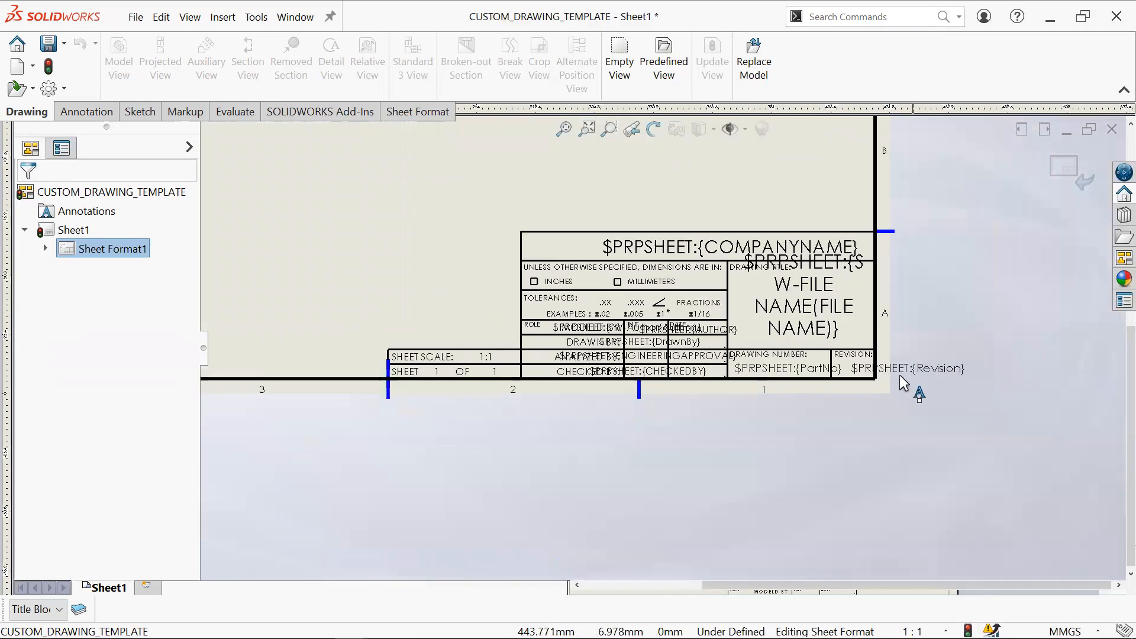
middle_click_drag(741, 278, 1017, 495)
scroll(738, 317, "up", 4)
scroll(717, 307, "down", 1)
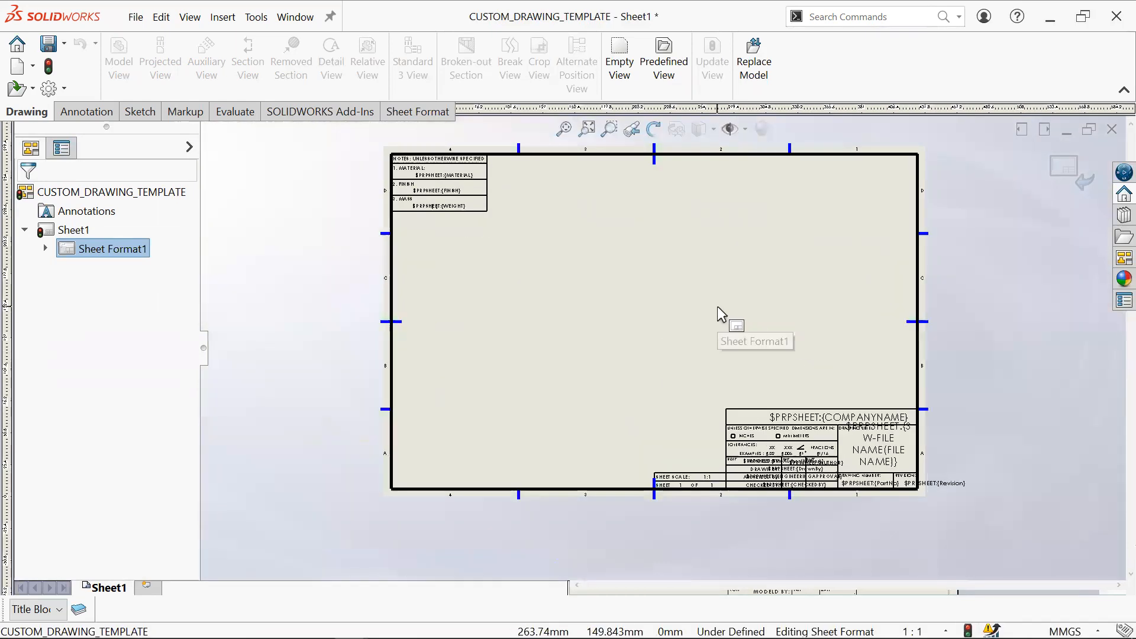
scroll(713, 310, "down", 1)
middle_click_drag(650, 328, 663, 355)
scroll(445, 197, "down", 1)
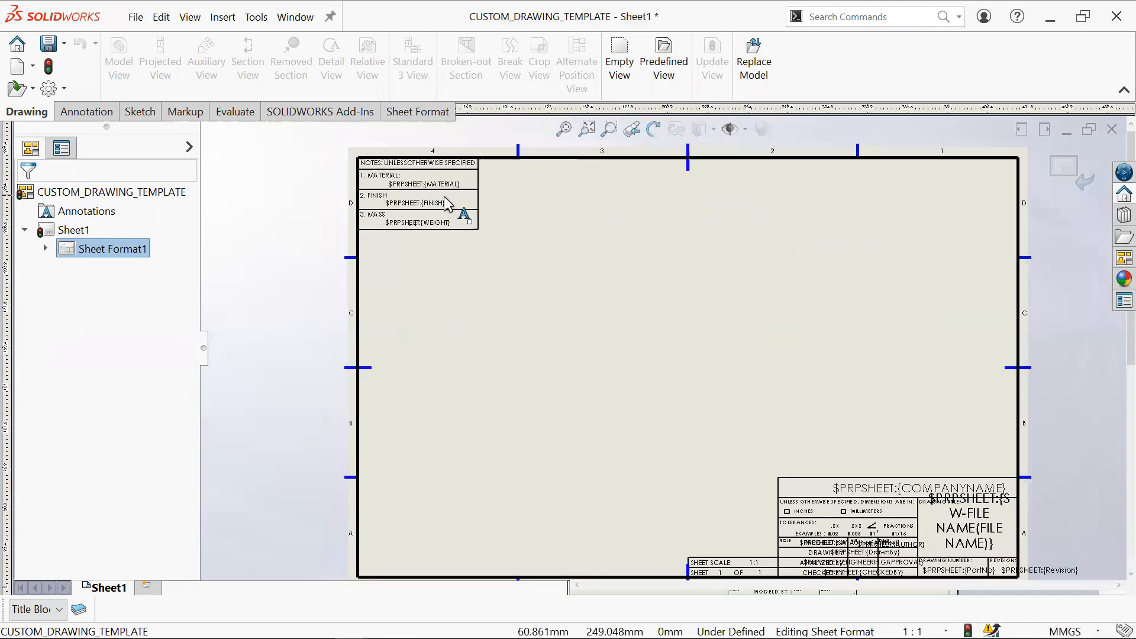
mouse_move(654, 312)
middle_mouse_down()
mouse_move(621, 312)
mouse_move(610, 299)
middle_mouse_up()
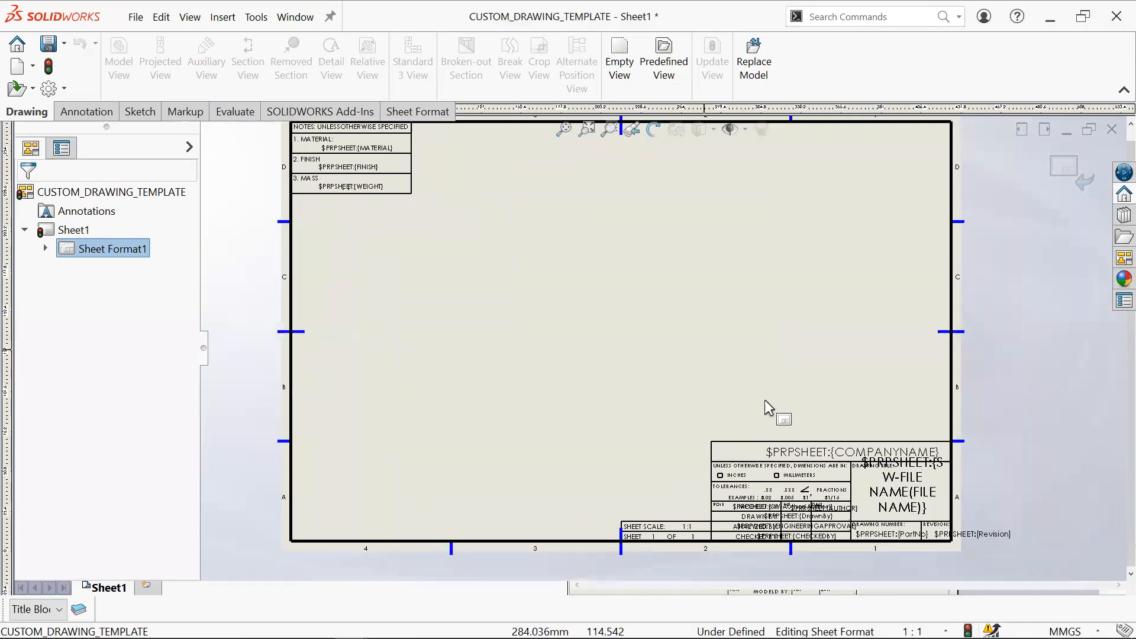
scroll(863, 482, "down", 2)
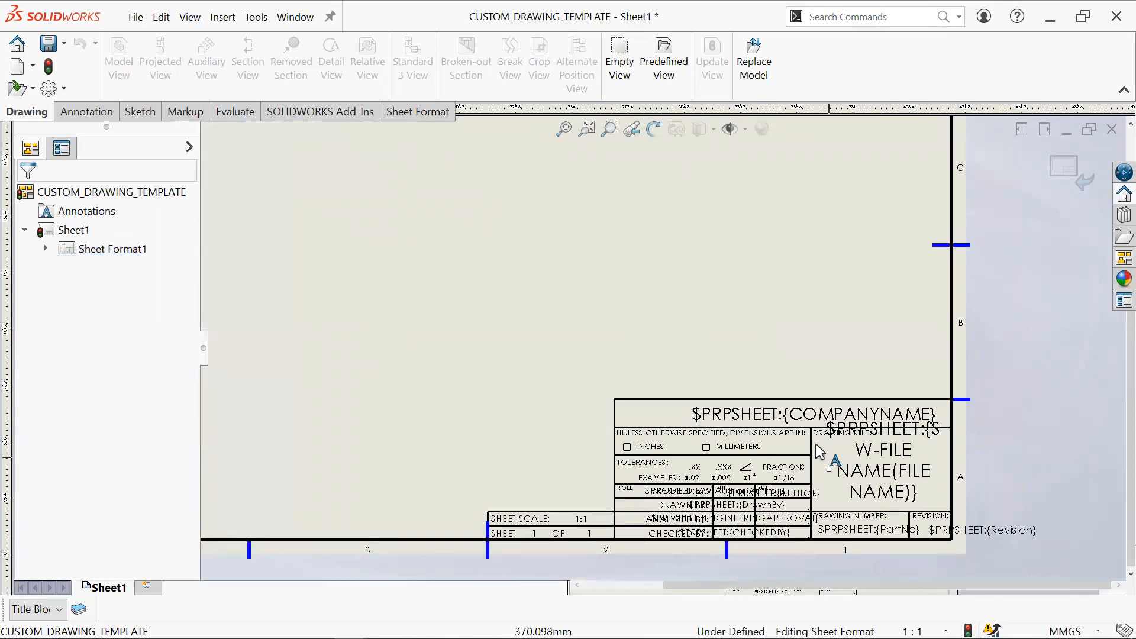
scroll(719, 492, "down", 2)
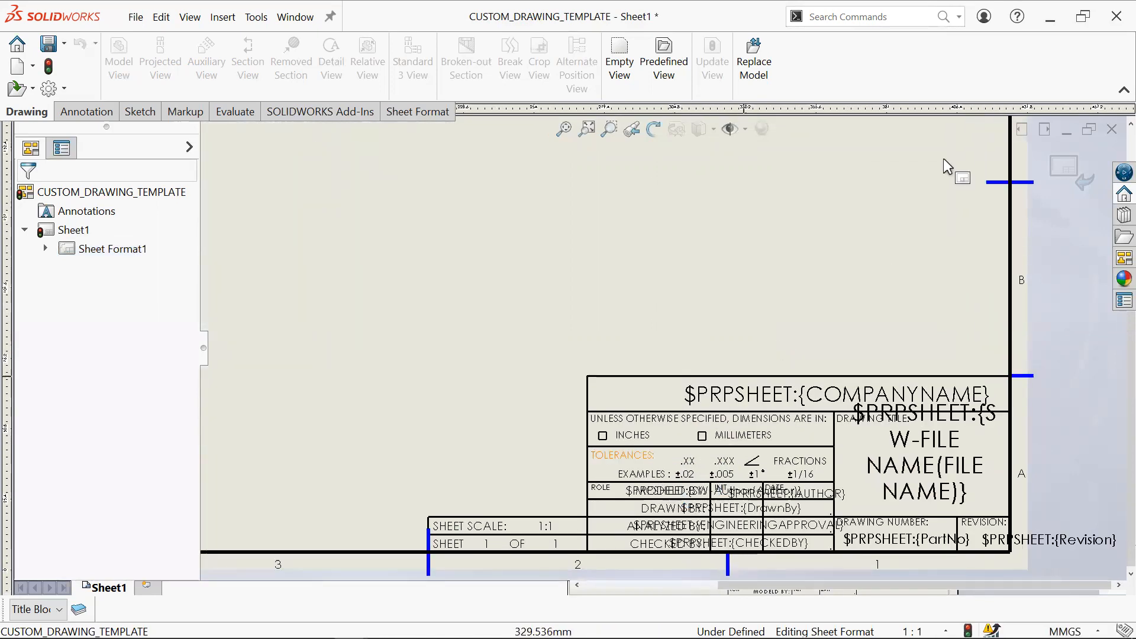
scroll(697, 285, "up", 1)
scroll(697, 285, "up", 2)
mouse_move(749, 292)
middle_mouse_down()
mouse_move(971, 416)
mouse_move(876, 366)
middle_mouse_up()
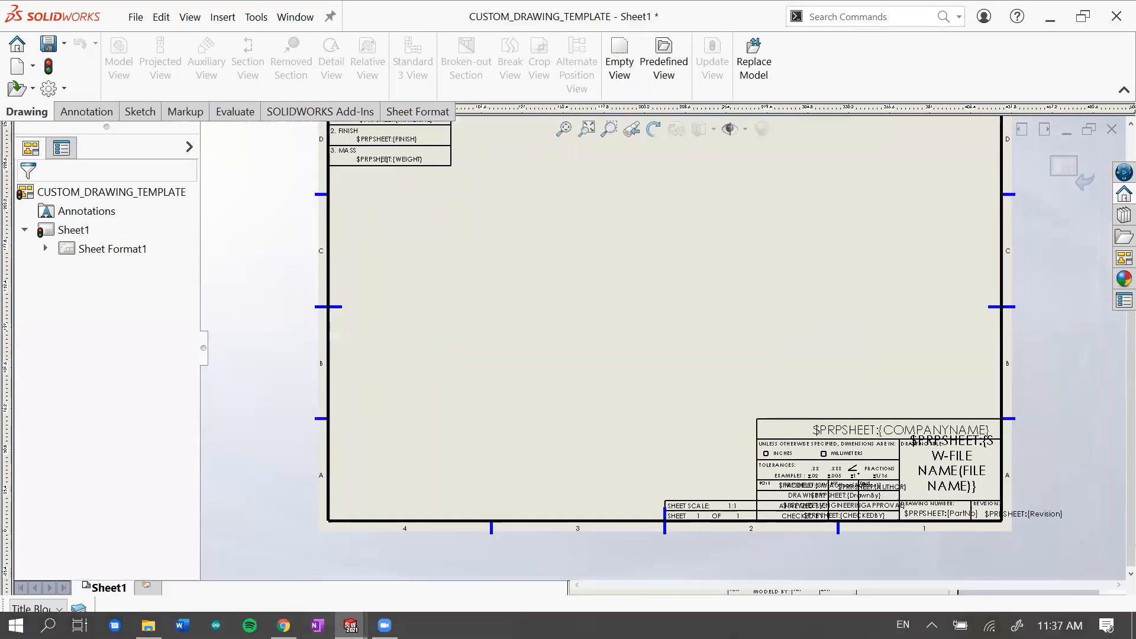
mouse_move(284, 625)
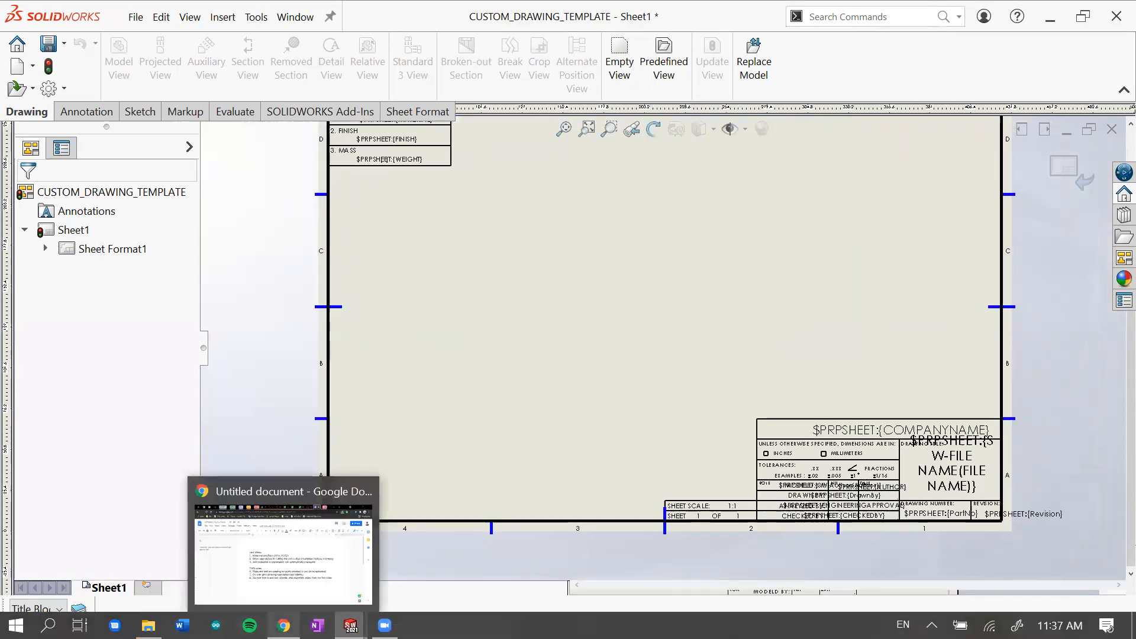
left_click(148, 625)
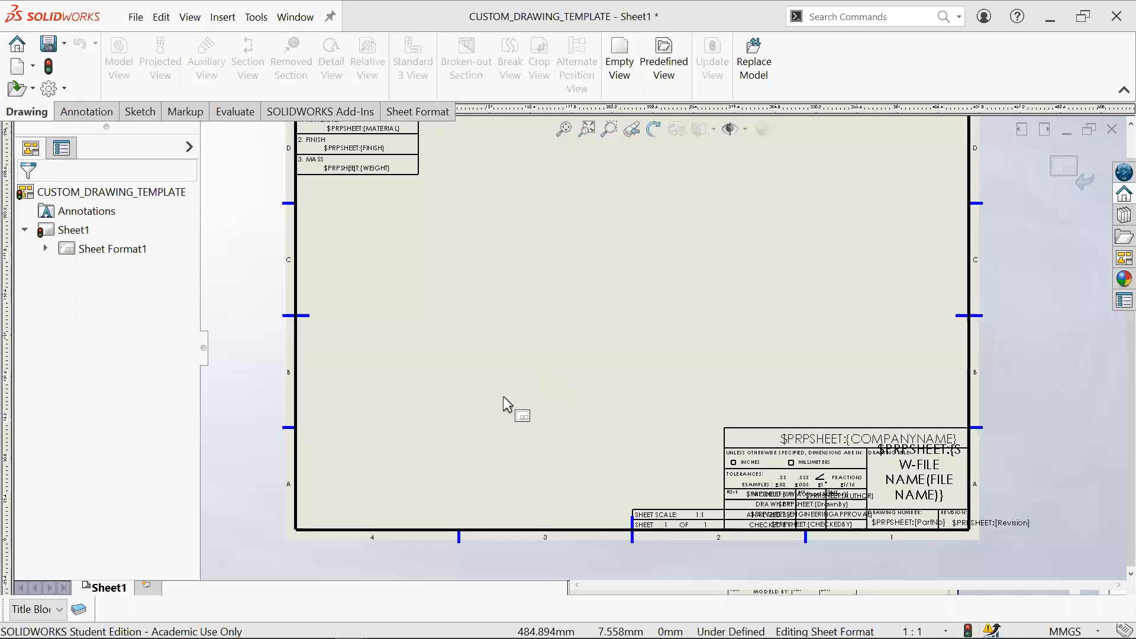
Step: Examine the notes table in the sheet corner, with its linked material, finish and weight property fields
mouse_move(475, 302)
middle_mouse_down()
mouse_move(523, 380)
mouse_move(489, 345)
mouse_move(516, 346)
middle_mouse_up()
scroll(538, 324, "up", 2)
scroll(499, 287, "down", 4)
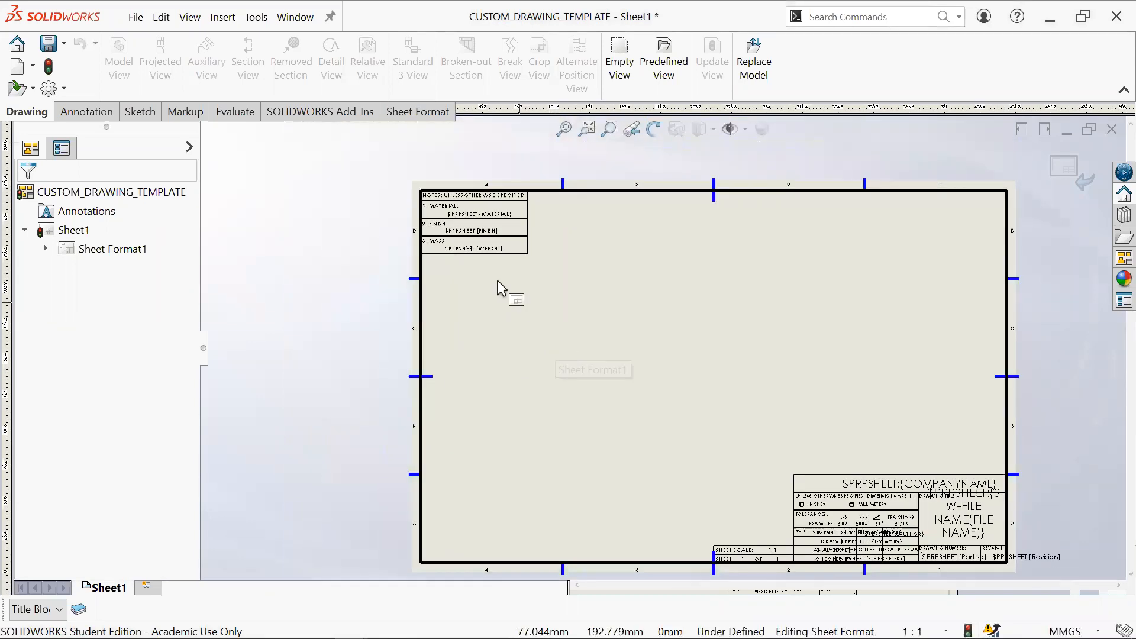
middle_click_drag(700, 320, 609, 398)
scroll(598, 337, "down", 3)
middle_click_drag(591, 337, 625, 353)
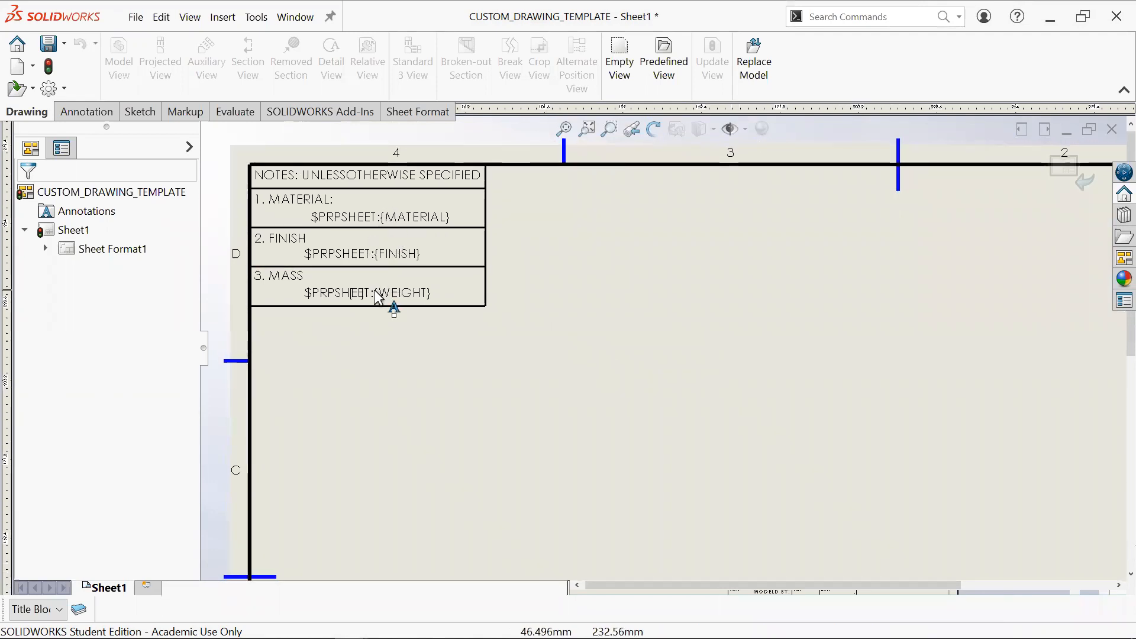
scroll(727, 367, "up", 3)
middle_click_drag(786, 380, 724, 304)
scroll(585, 274, "down", 1)
middle_click_drag(595, 278, 516, 280)
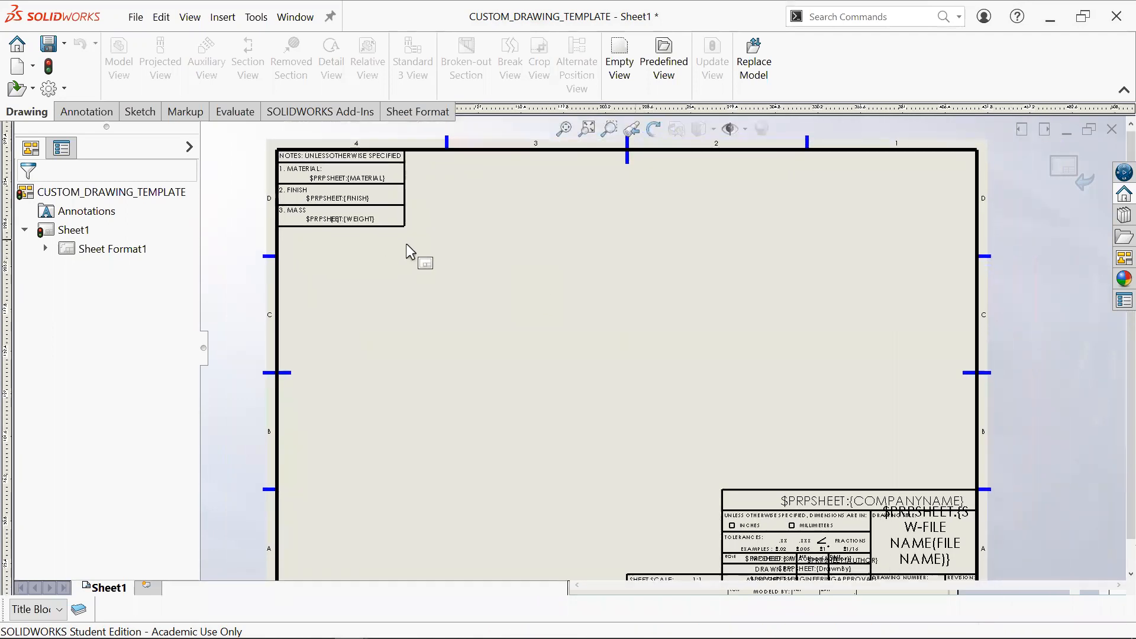
Step: Inspect the note properties of the Millimeters and Inches checkboxes in the title block
scroll(803, 377, "down", 1)
middle_click_drag(802, 377, 774, 257)
scroll(767, 392, "down", 1)
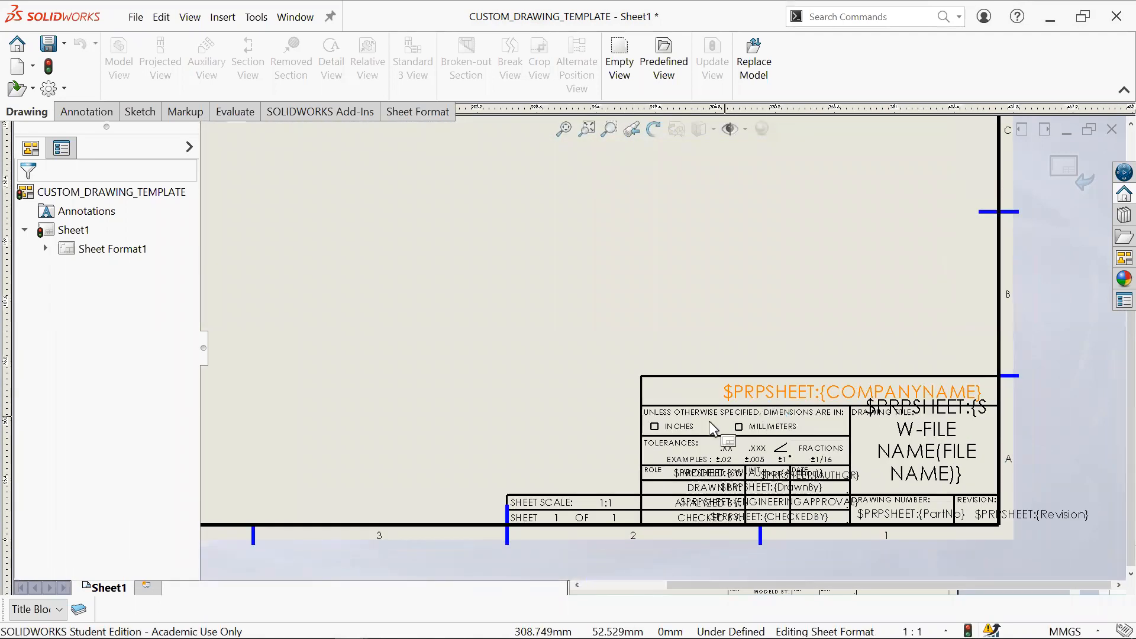
scroll(736, 404, "down", 1)
scroll(739, 420, "down", 1)
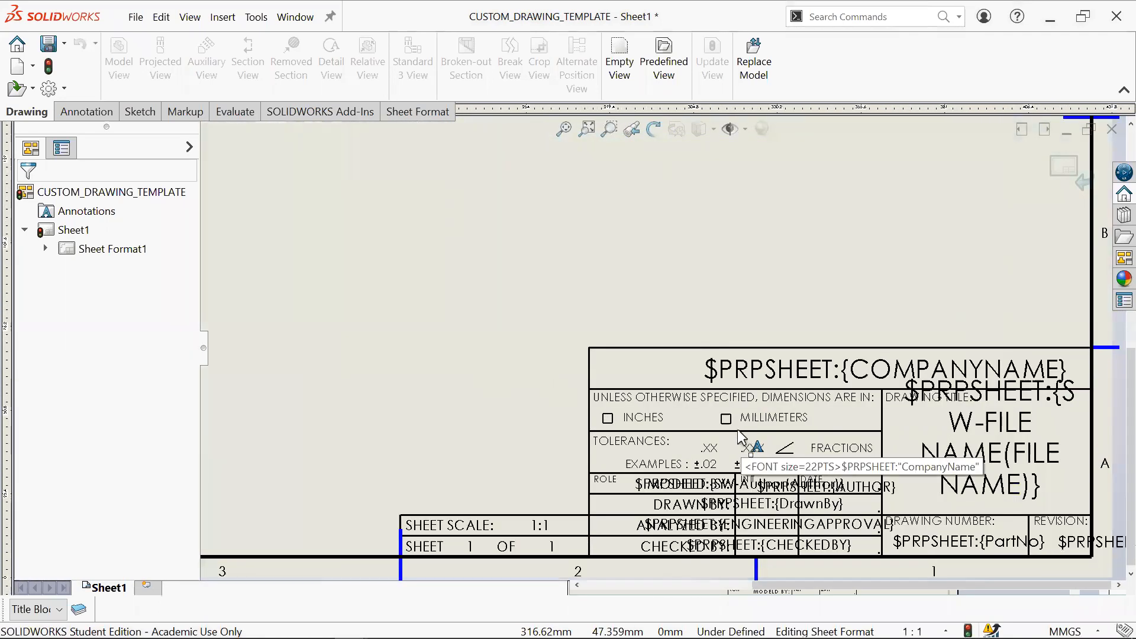
scroll(763, 369, "down", 2)
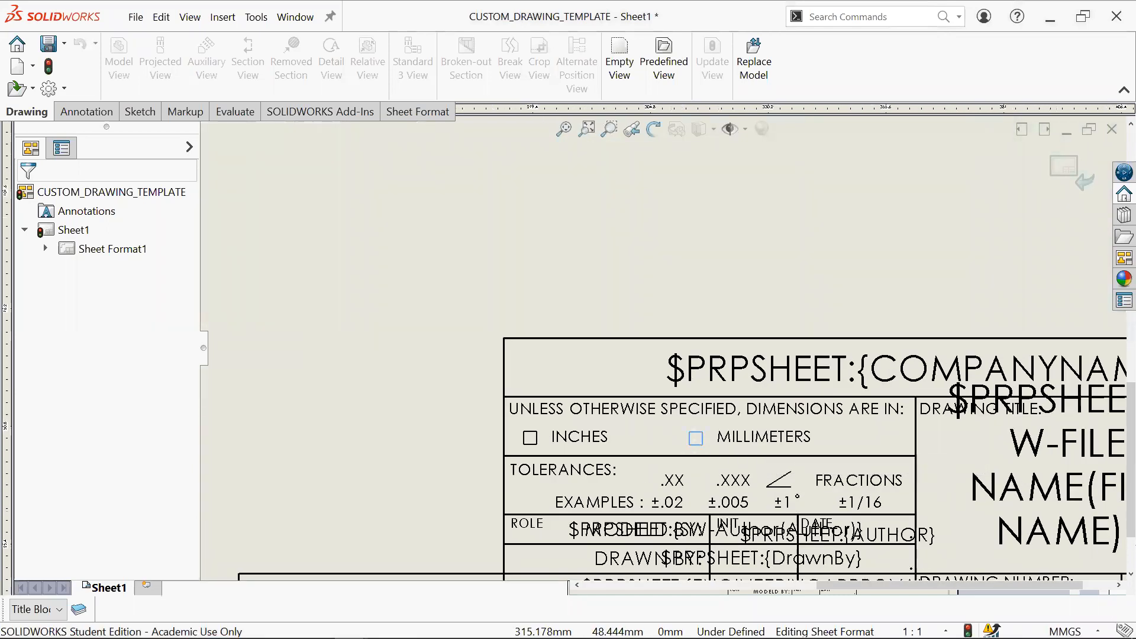
left_click(508, 393)
left_click(530, 438)
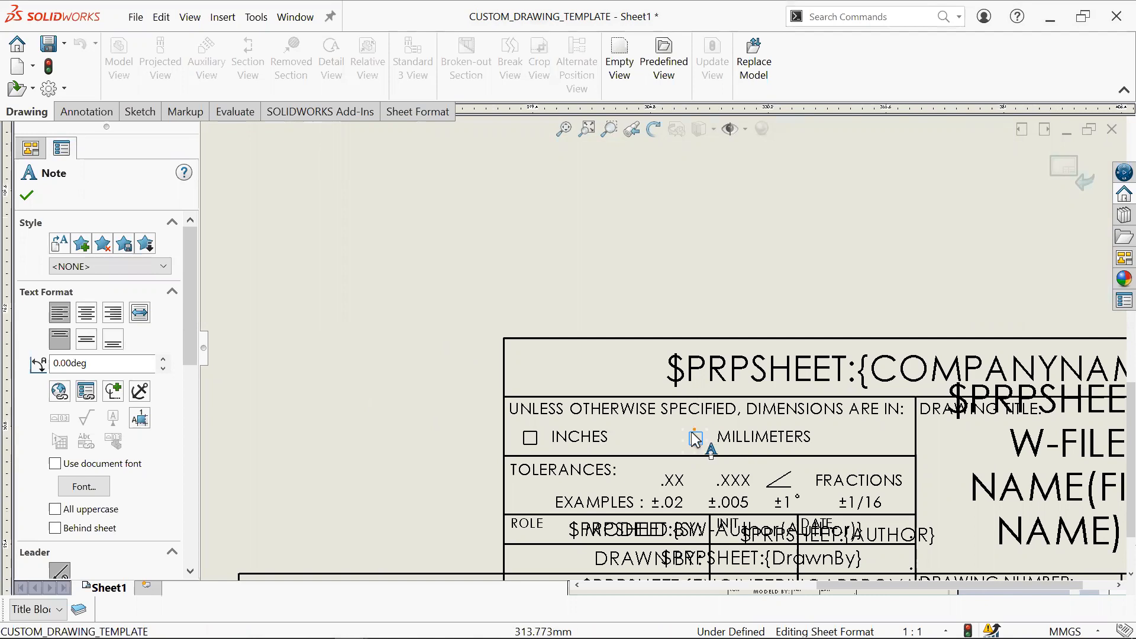
left_click(530, 438)
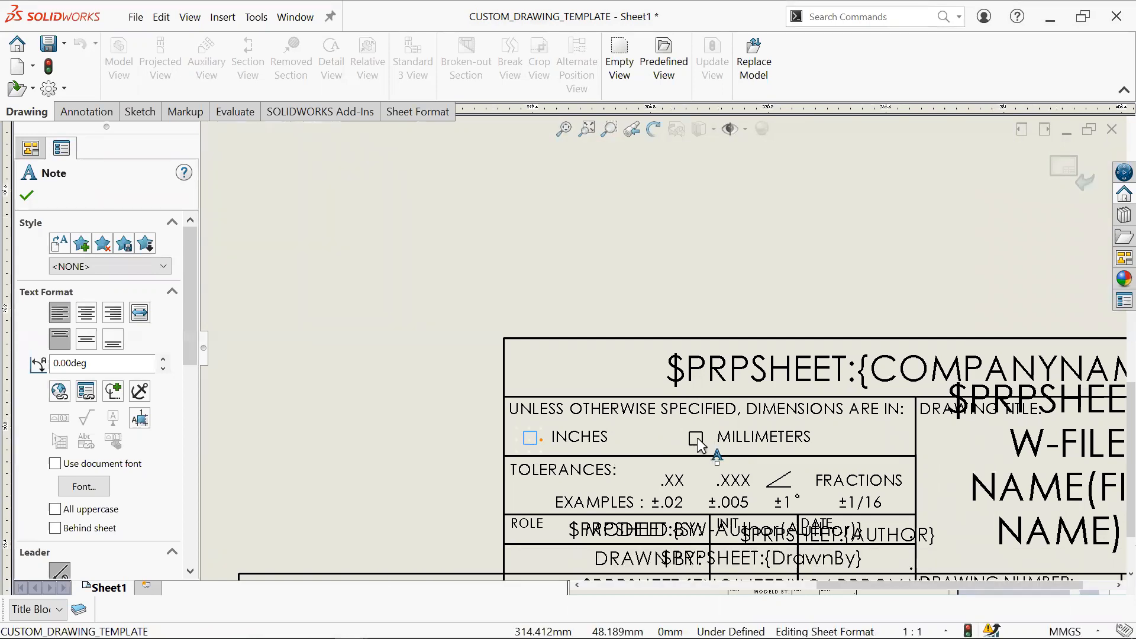
left_click(417, 288)
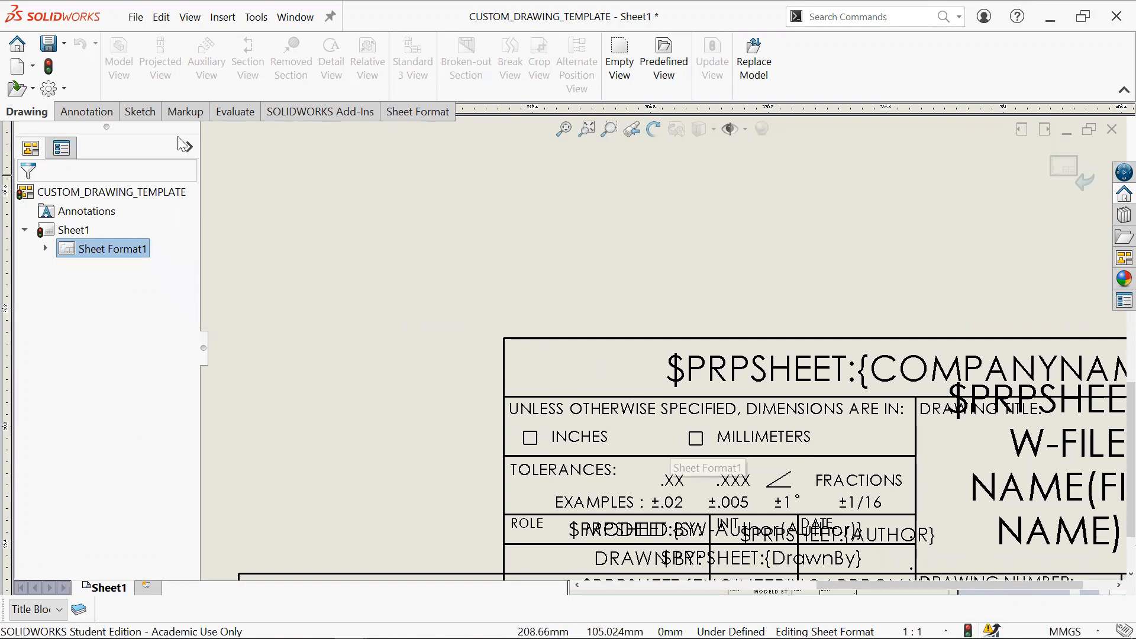
left_click(154, 113)
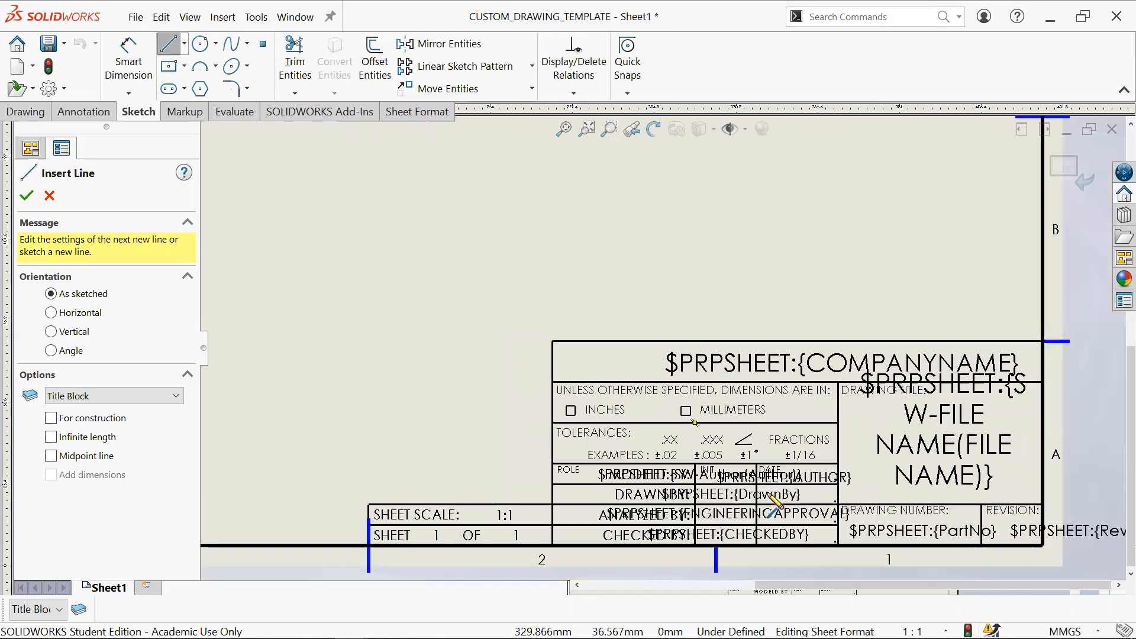
scroll(746, 472, "up", 4)
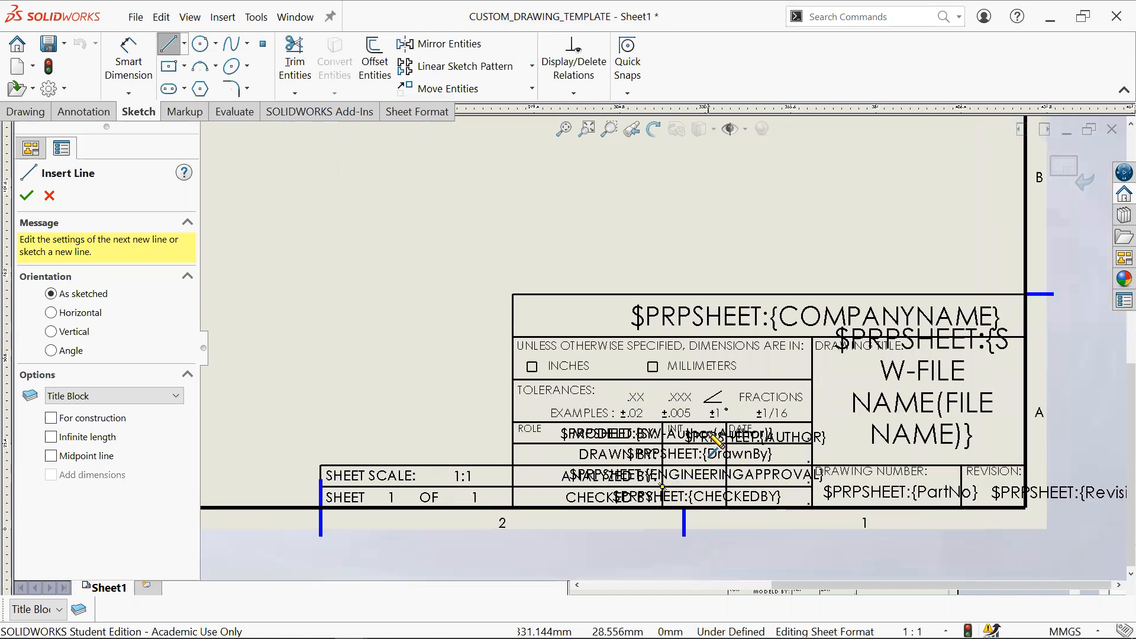
scroll(661, 346, "up", 5)
mouse_move(466, 170)
middle_mouse_down()
mouse_move(512, 272)
mouse_move(501, 271)
middle_mouse_up()
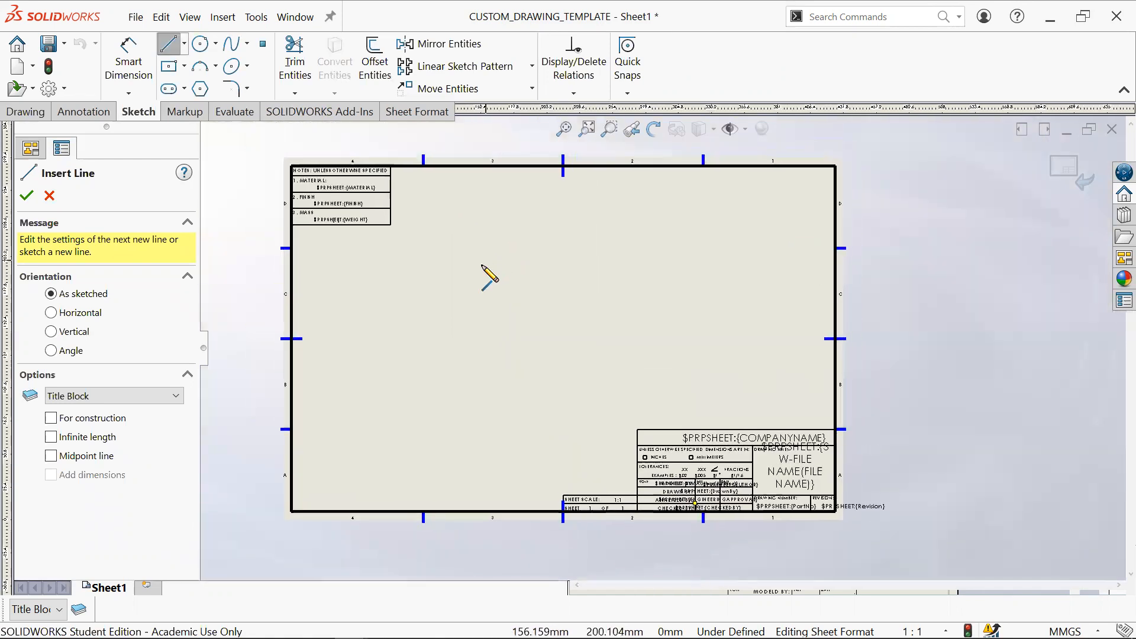
scroll(401, 244, "down", 1)
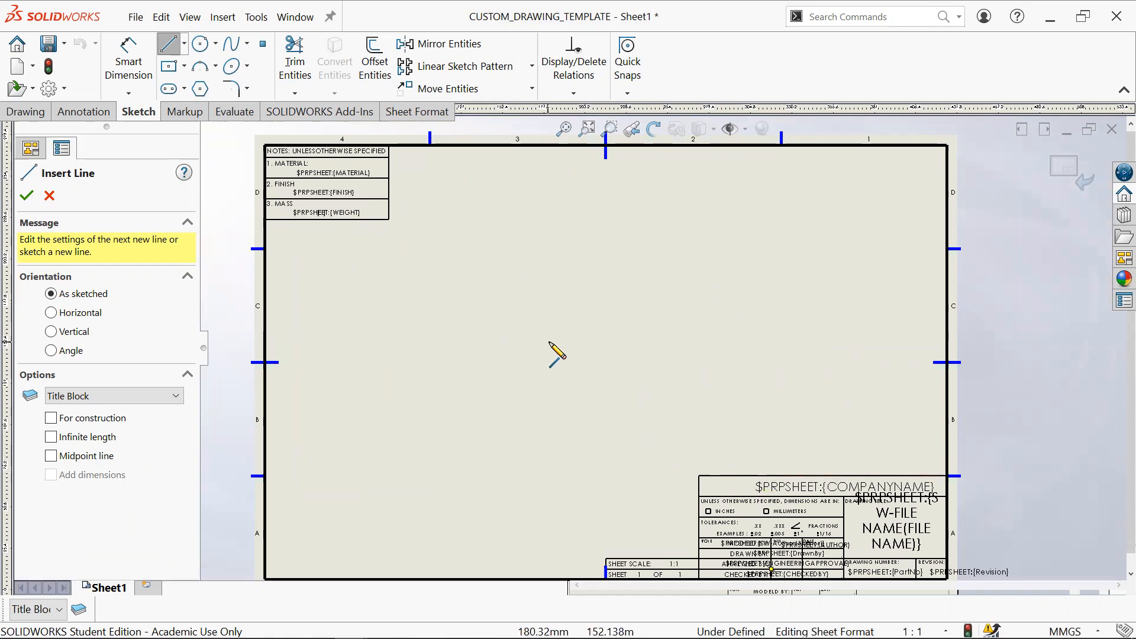
left_click(278, 362)
key("Escape")
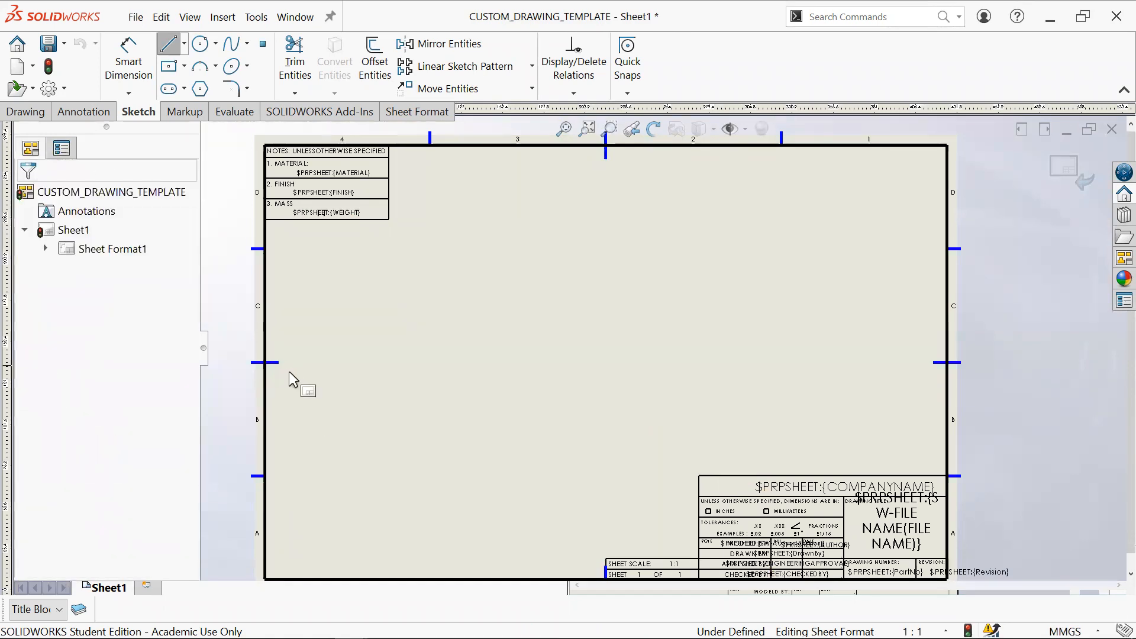
Step: Try to move the inner end of the border's left centering mark to about X 18.9, Y 179 mm, and undo the change
left_click_drag(278, 362, 286, 298)
left_click(552, 357)
key("ctrl+z")
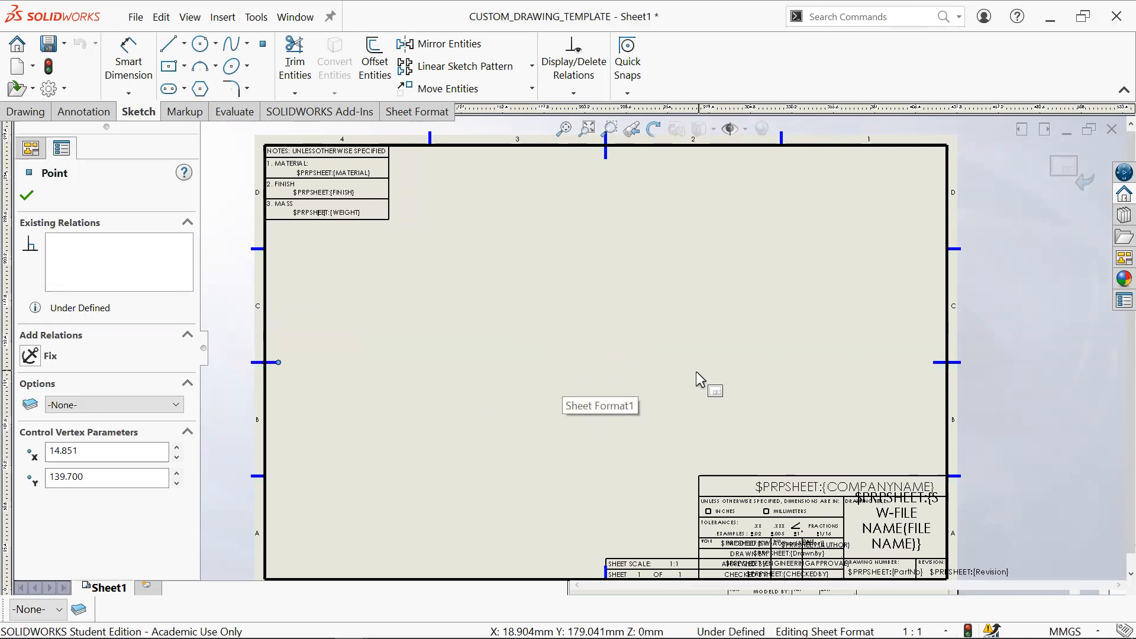
Step: Mark the Millimeters checkbox in the title block with an X made of two crossing diagonal sketch lines
scroll(800, 546, "down", 5)
left_click(169, 43)
scroll(768, 514, "down", 1)
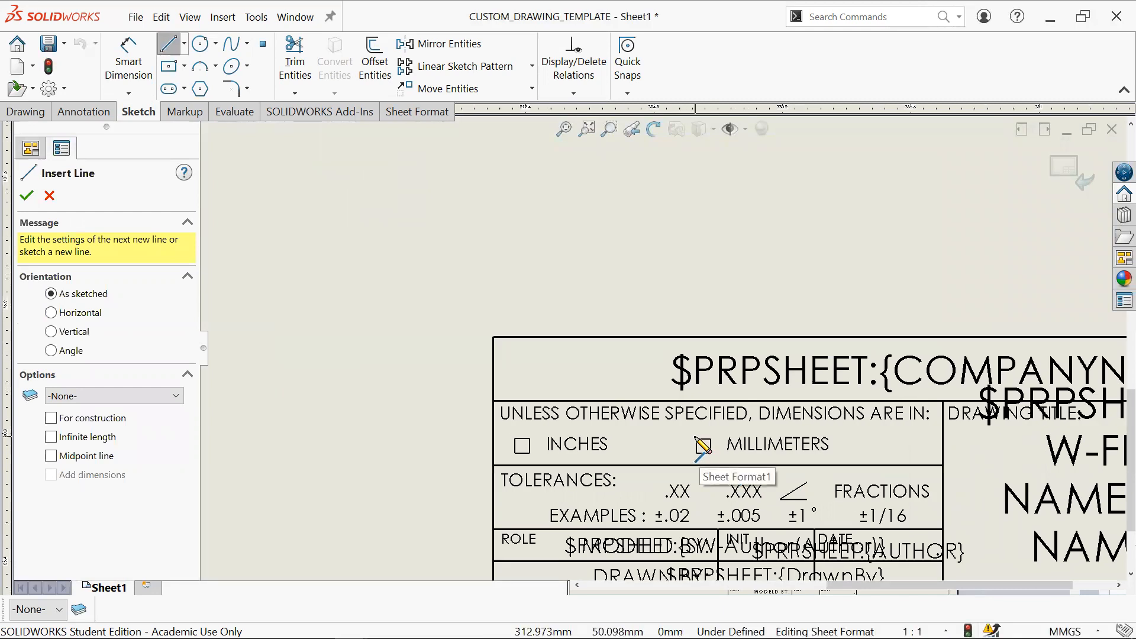
left_click(697, 459)
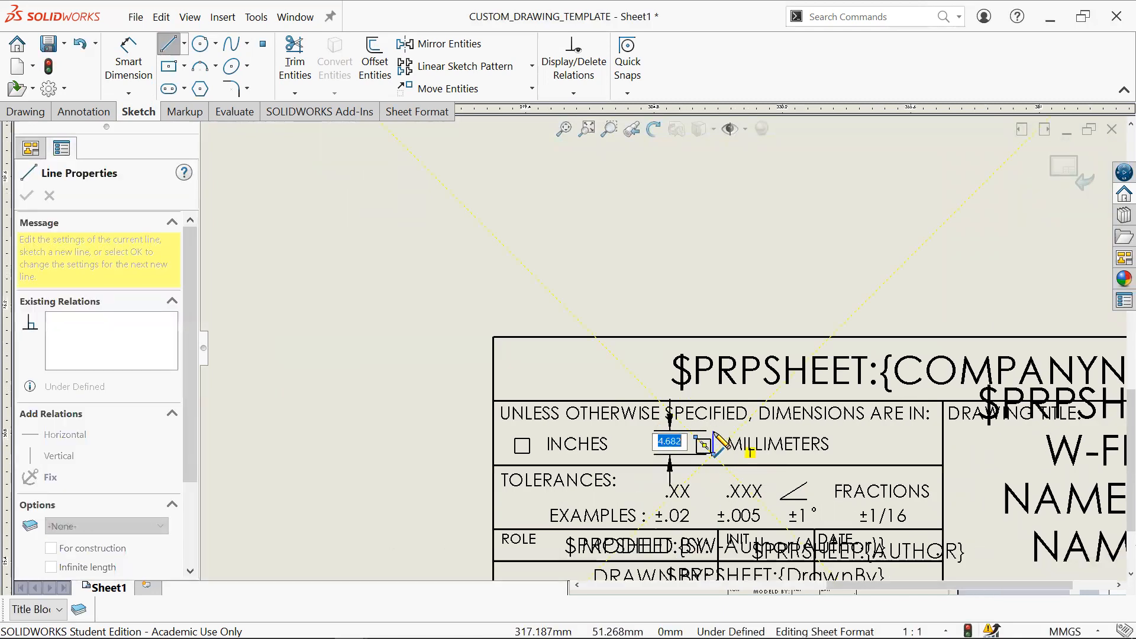
double_click(715, 434)
left_click(712, 437)
left_click(693, 456)
double_click(808, 301)
scroll(787, 457, "up", 1)
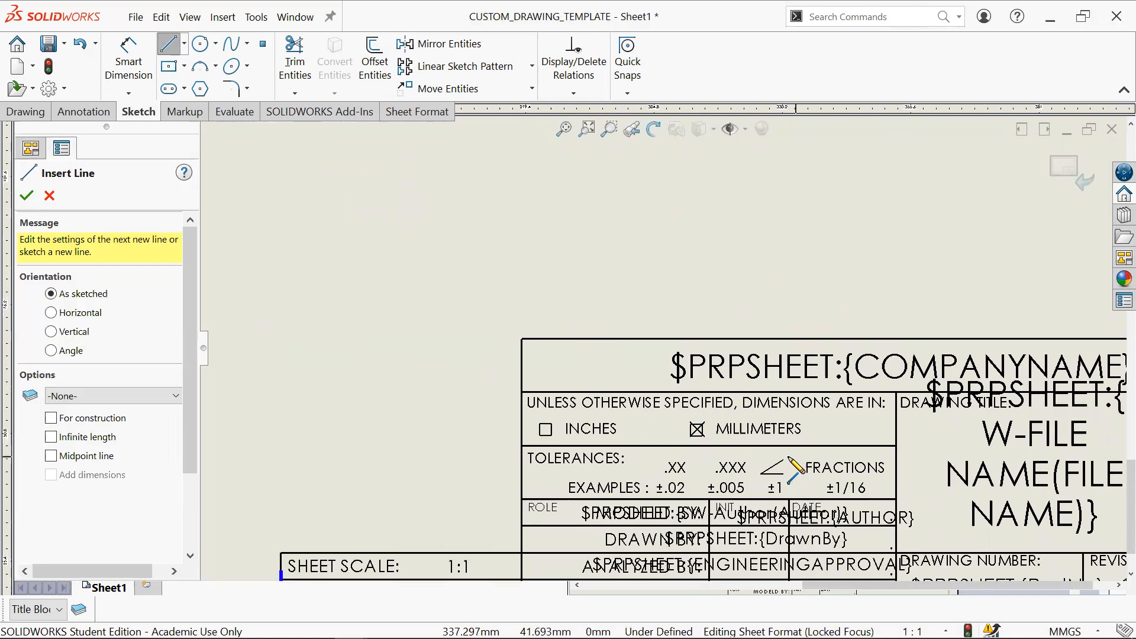
scroll(791, 462, "up", 2)
scroll(723, 426, "down", 1)
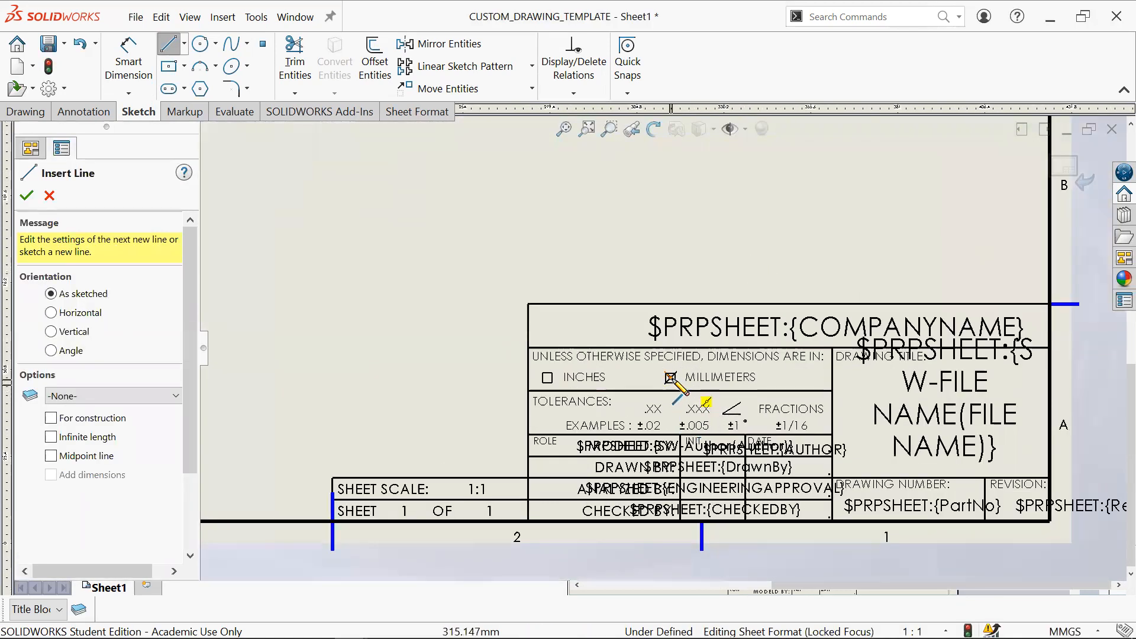
scroll(716, 420, "down", 1)
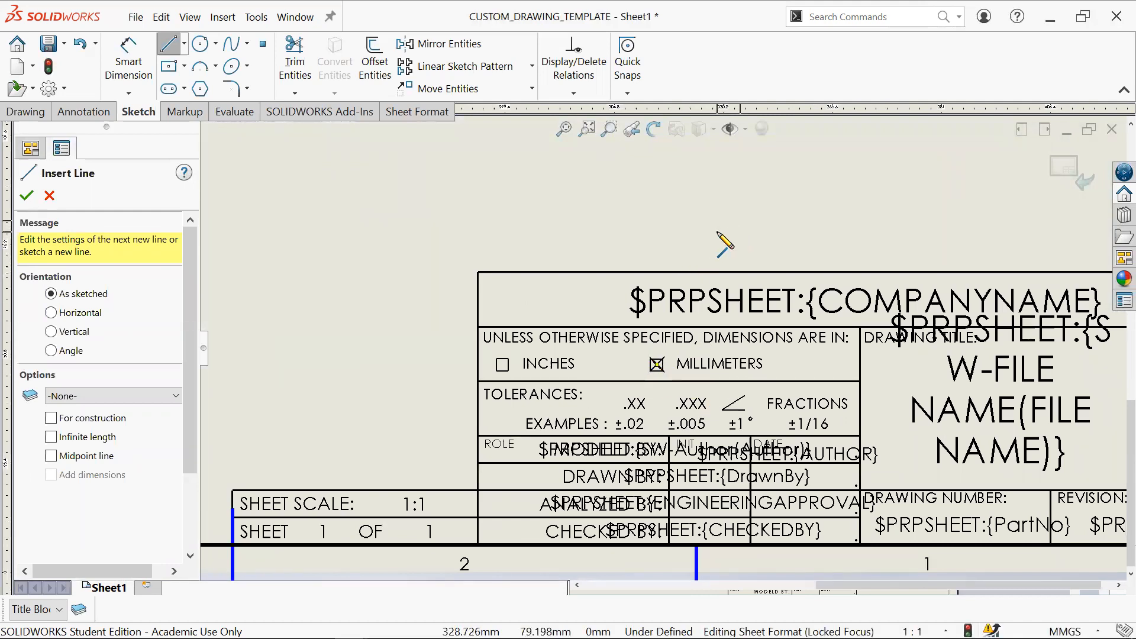
key("Escape")
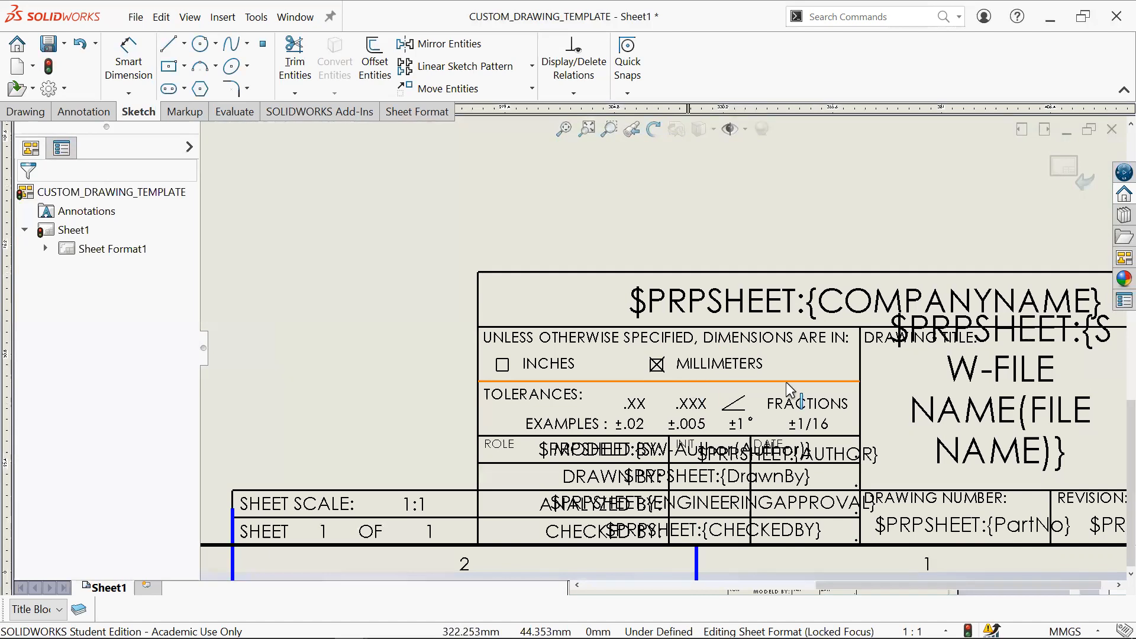
Step: Review the title block and the linked material, finish and weight fields in the notes table
scroll(785, 381, "up", 3)
scroll(887, 411, "down", 2)
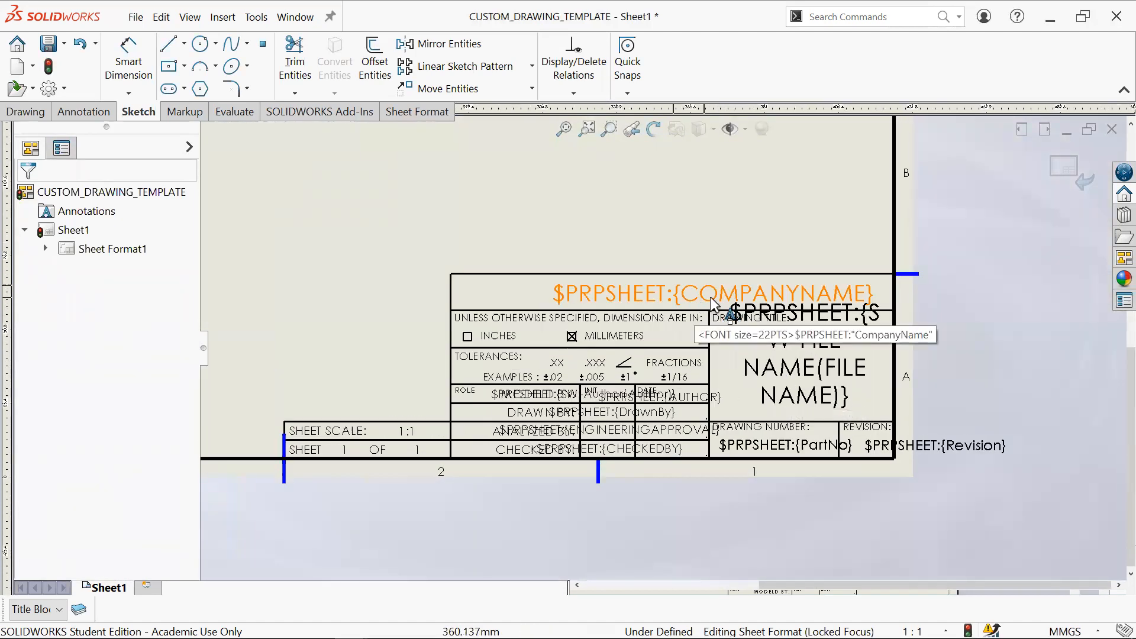
middle_click_drag(532, 253, 741, 327)
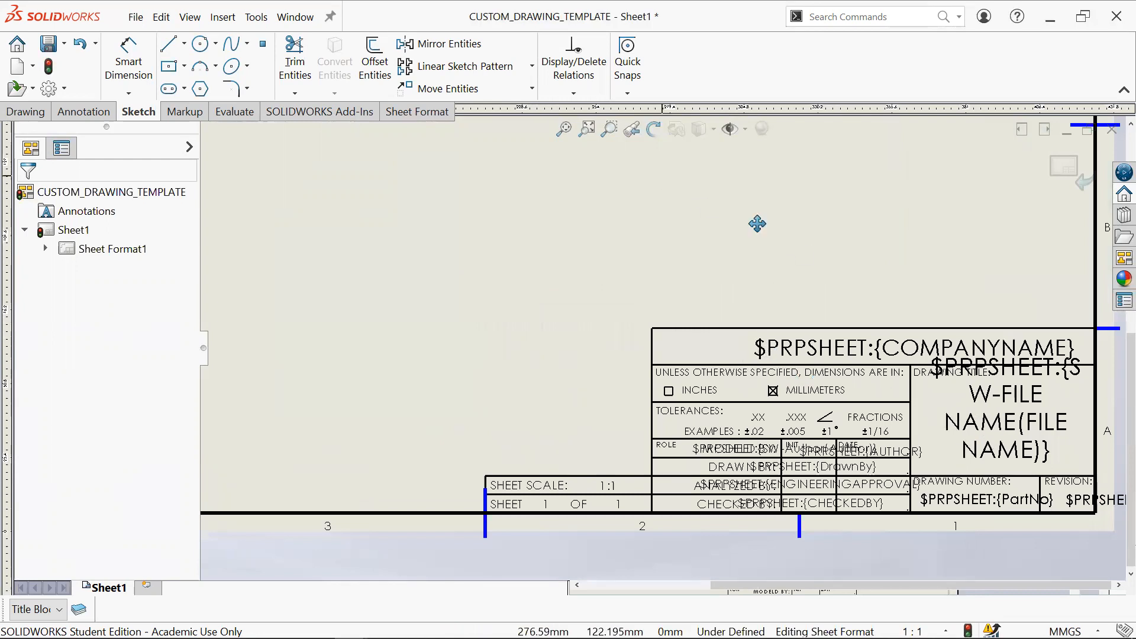
middle_click_drag(757, 223, 900, 494)
middle_click_drag(398, 195, 771, 423)
scroll(780, 426, "down", 2)
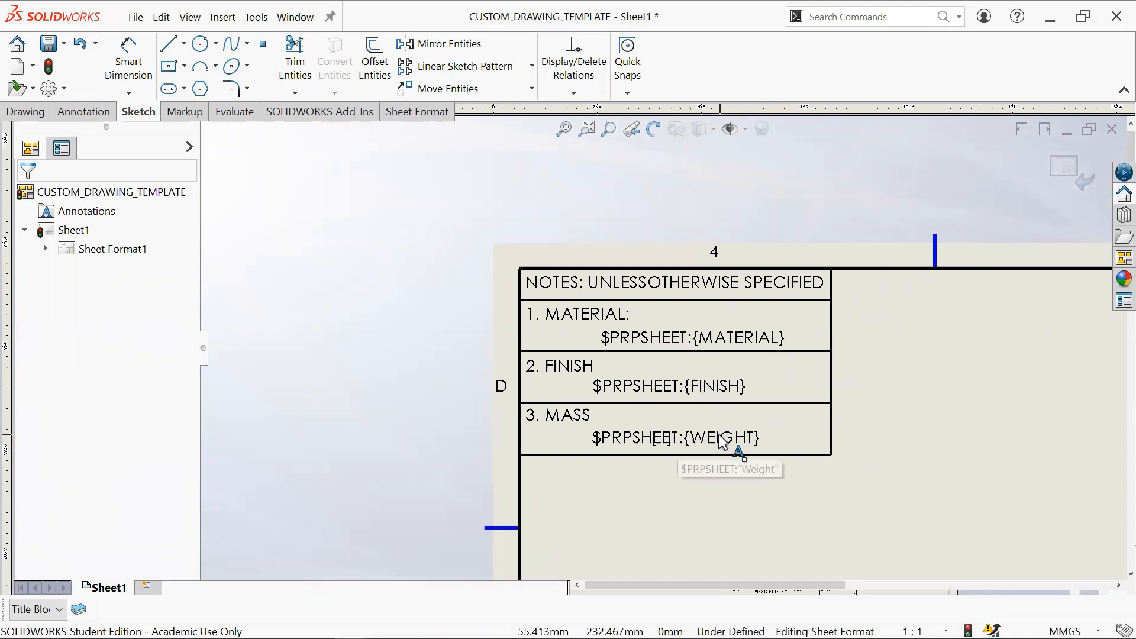
middle_click_drag(976, 476, 620, 325)
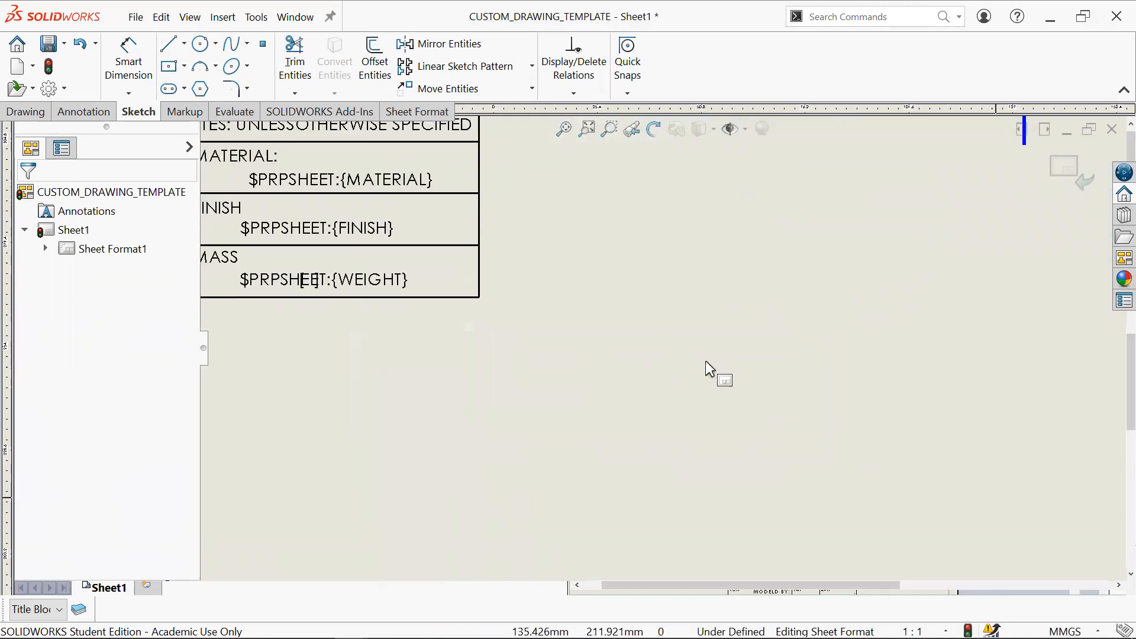
Step: Examine the title block's linked property notes for company name, author, drawn-by, engineering approval, checked-by and file name
scroll(706, 360, "up", 5)
middle_click_drag(825, 423, 694, 241)
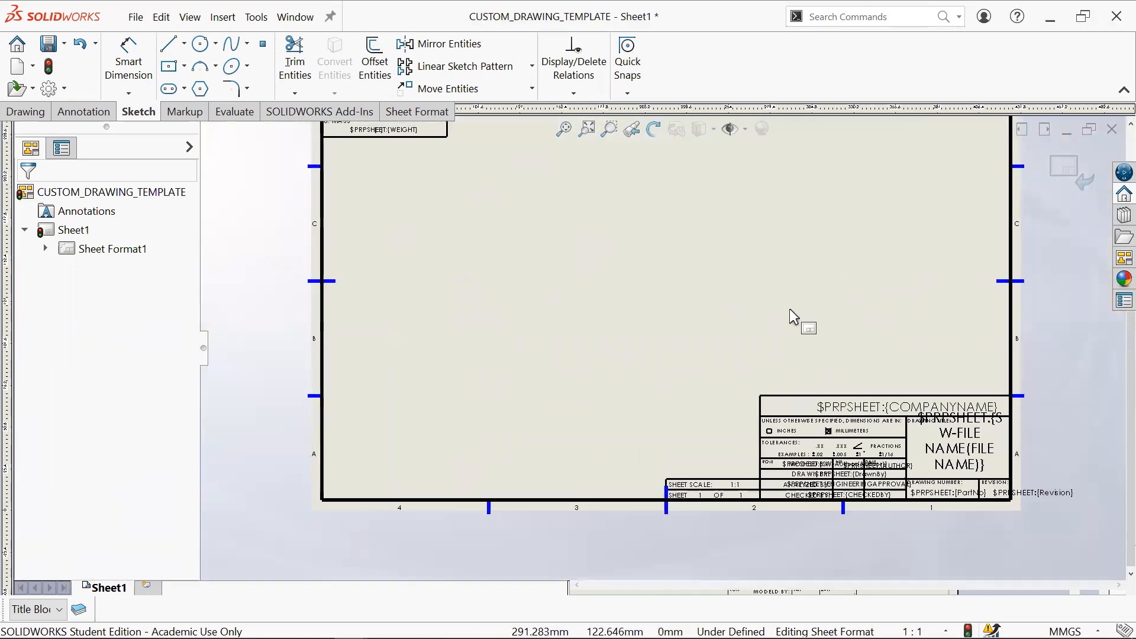
scroll(775, 299, "down", 1)
mouse_move(770, 297)
middle_mouse_down()
mouse_move(783, 332)
mouse_move(842, 374)
middle_mouse_up()
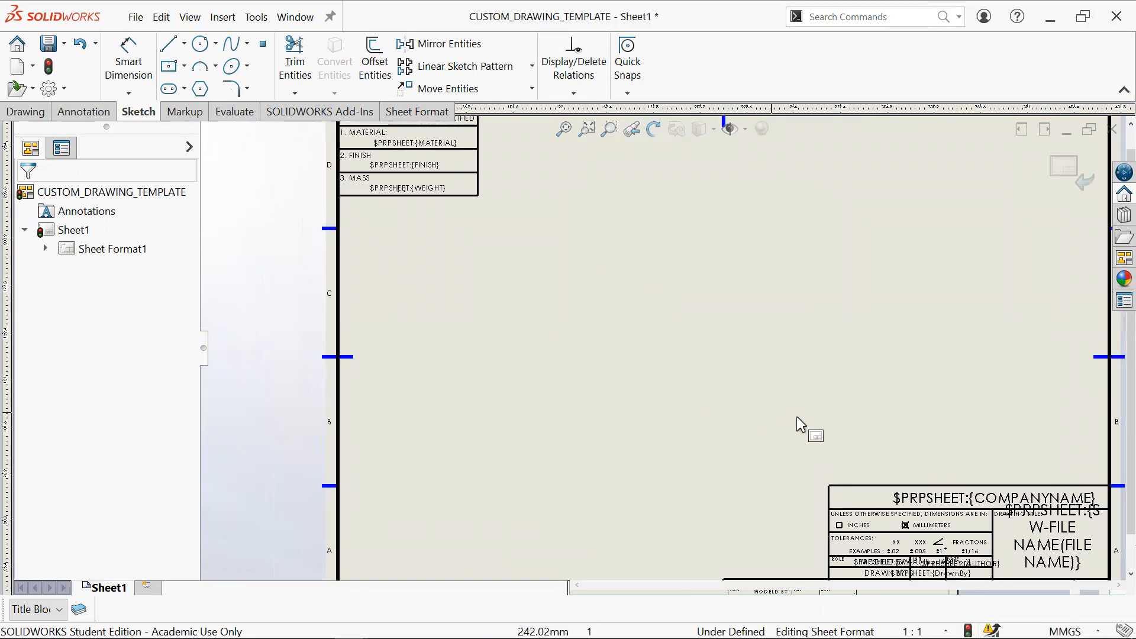
scroll(759, 353, "down", 3)
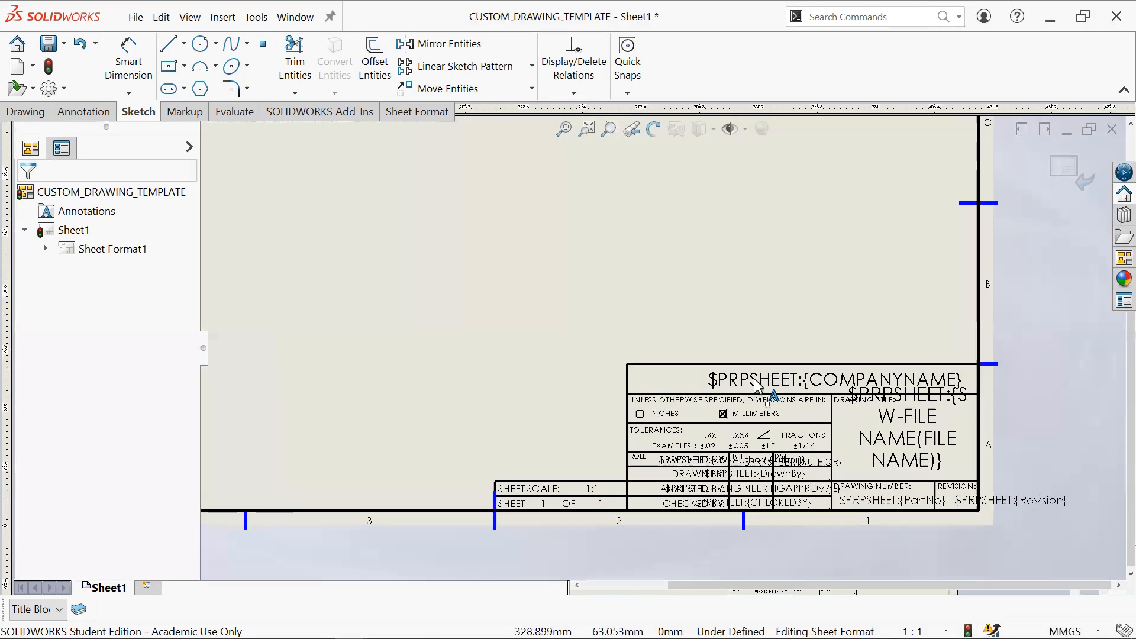
scroll(762, 404, "down", 3)
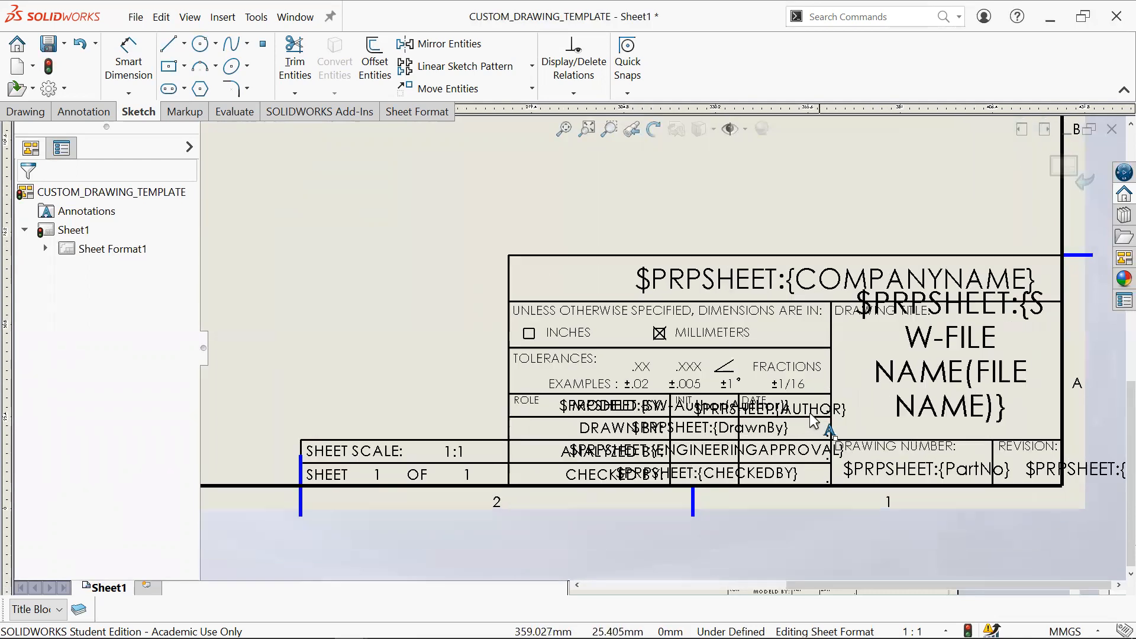
scroll(792, 426, "down", 2)
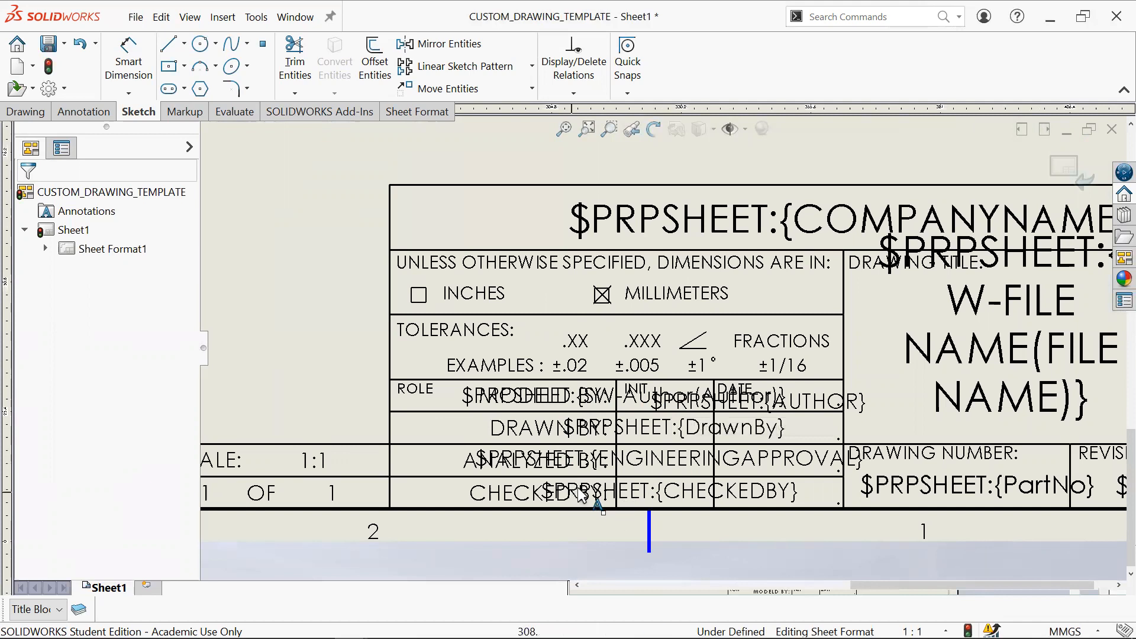
scroll(567, 515, "down", 2)
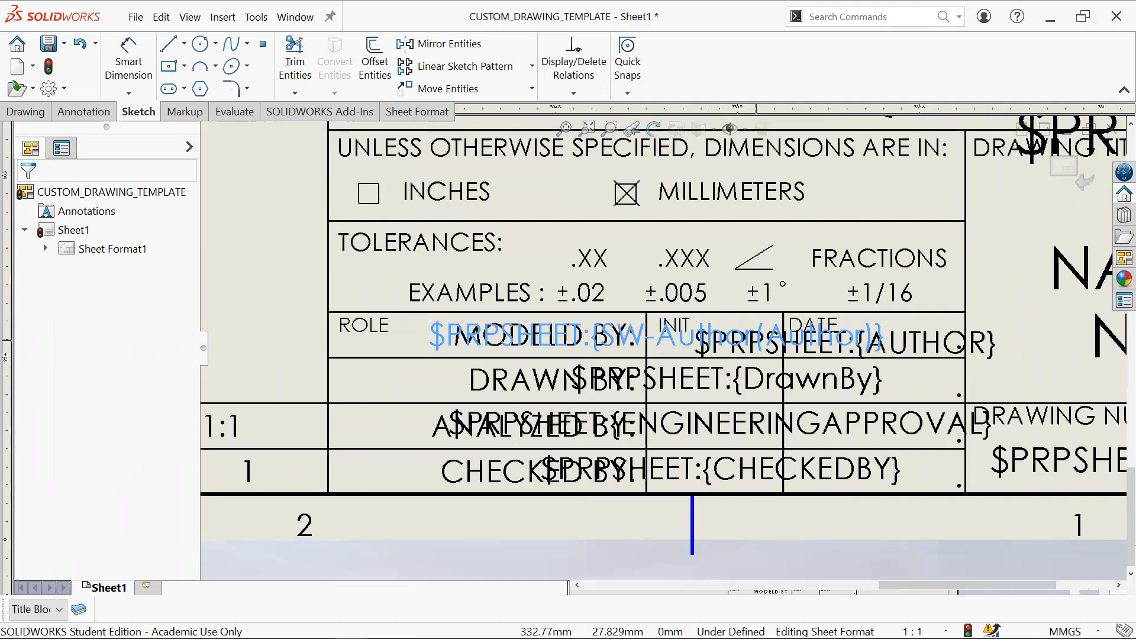
scroll(663, 347, "up", 2)
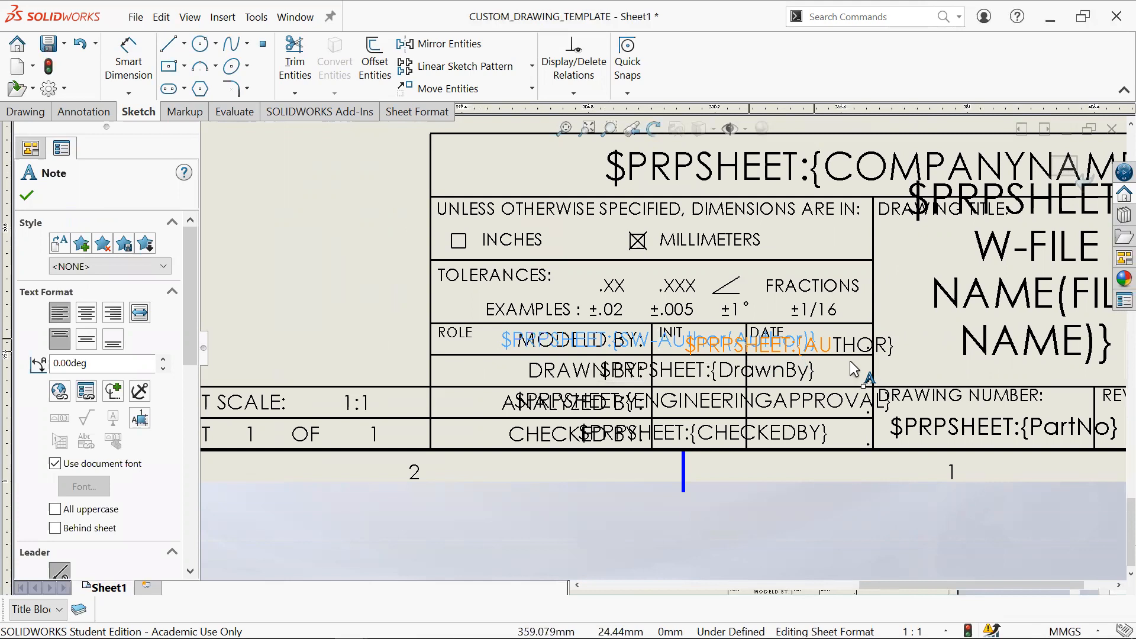
scroll(850, 360, "down", 2)
scroll(873, 374, "up", 3)
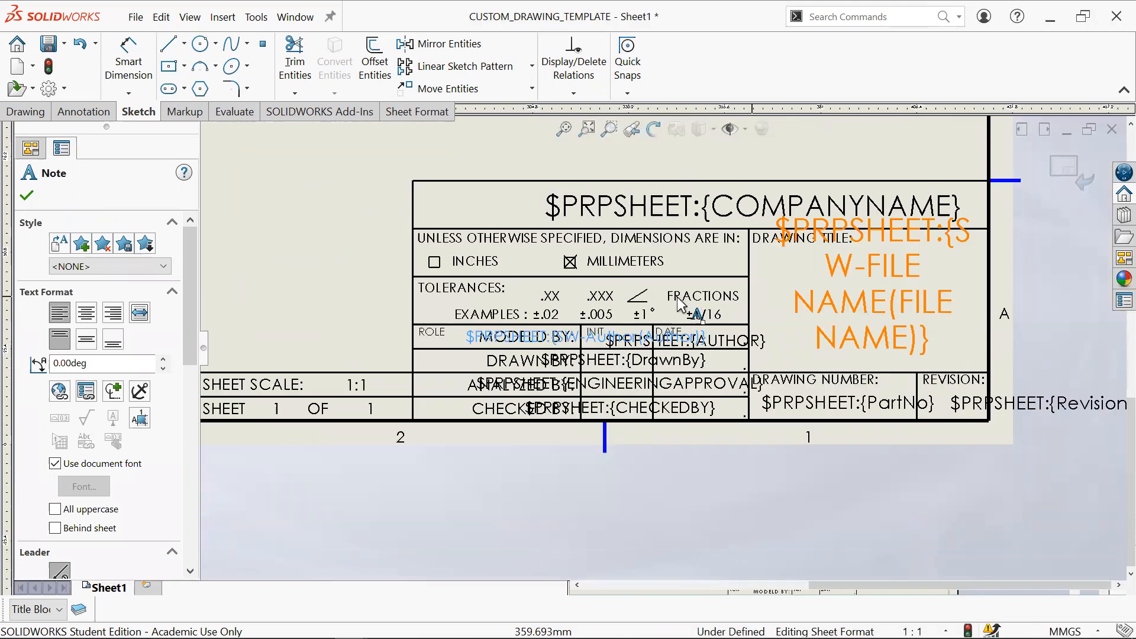
scroll(622, 355, "up", 3)
middle_click_drag(595, 371, 883, 616)
scroll(703, 372, "up", 3)
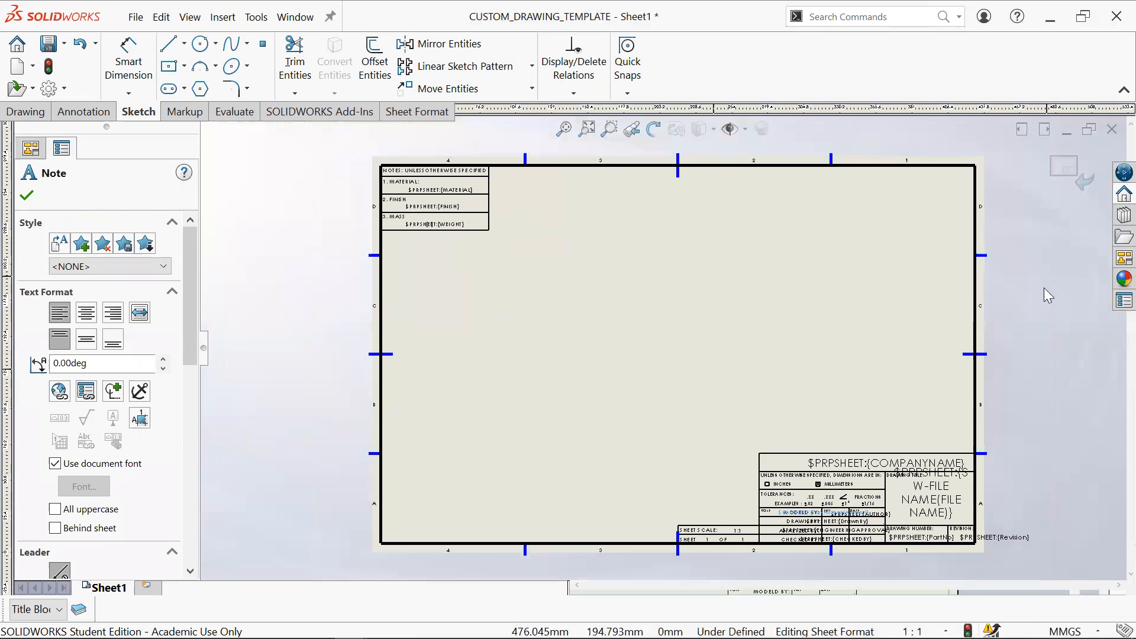
Step: Leave sheet format editing and start a Model View of the CH10_HOT01 part
left_click(1068, 175)
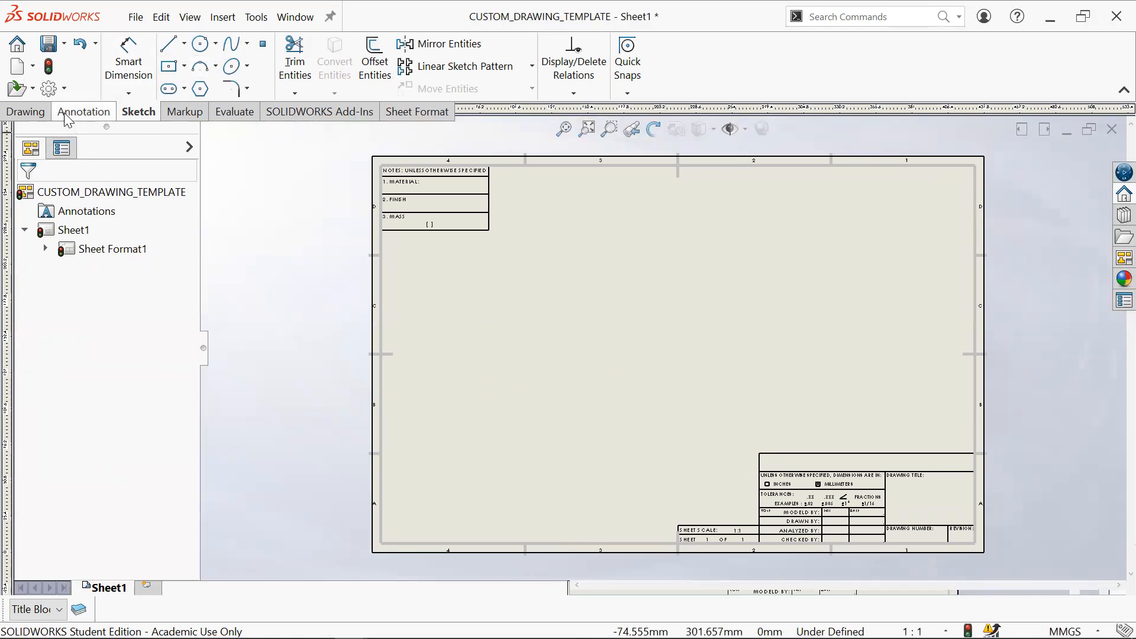
left_click(27, 114)
left_click(133, 64)
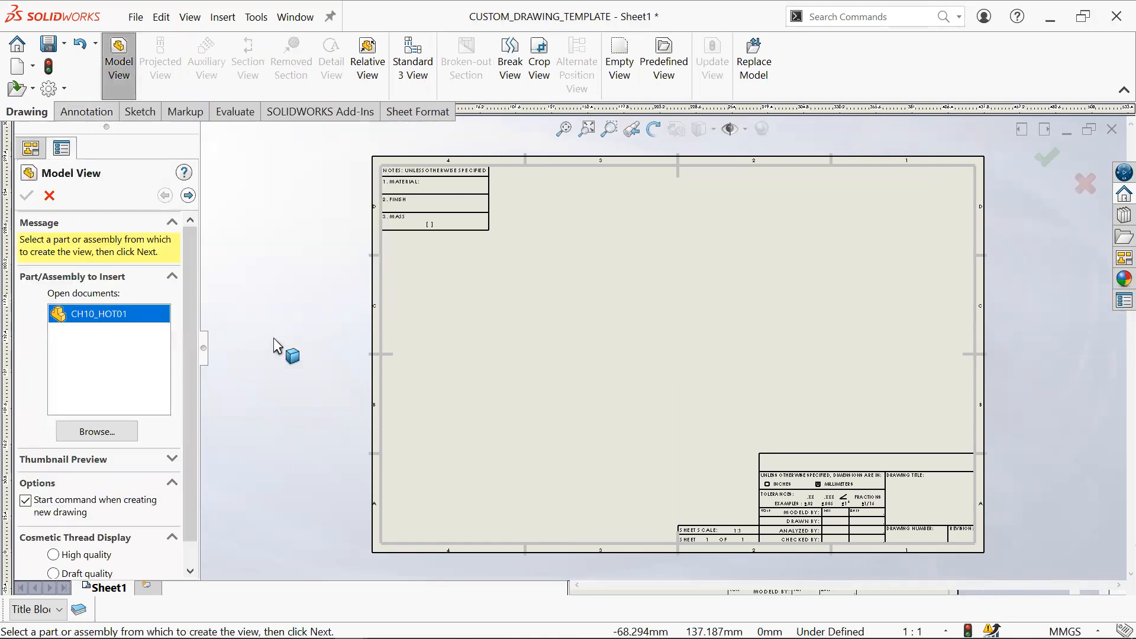
double_click(97, 314)
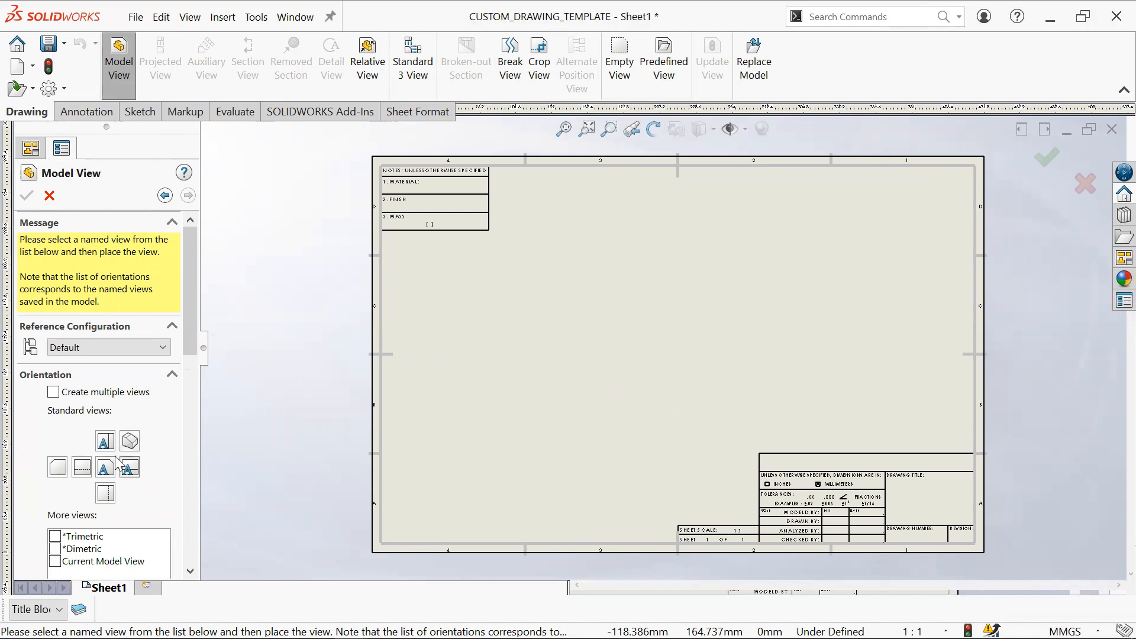
Step: Enable multiple view creation and include the front, top, right and isometric orientations
left_click(71, 392)
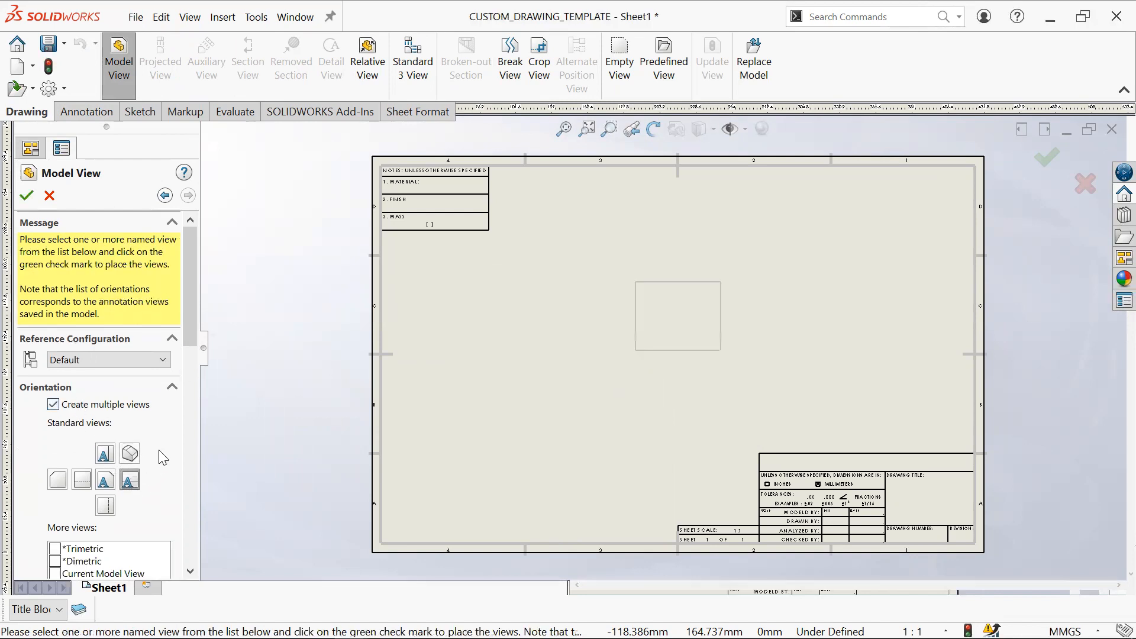
left_click(130, 454)
left_click(105, 480)
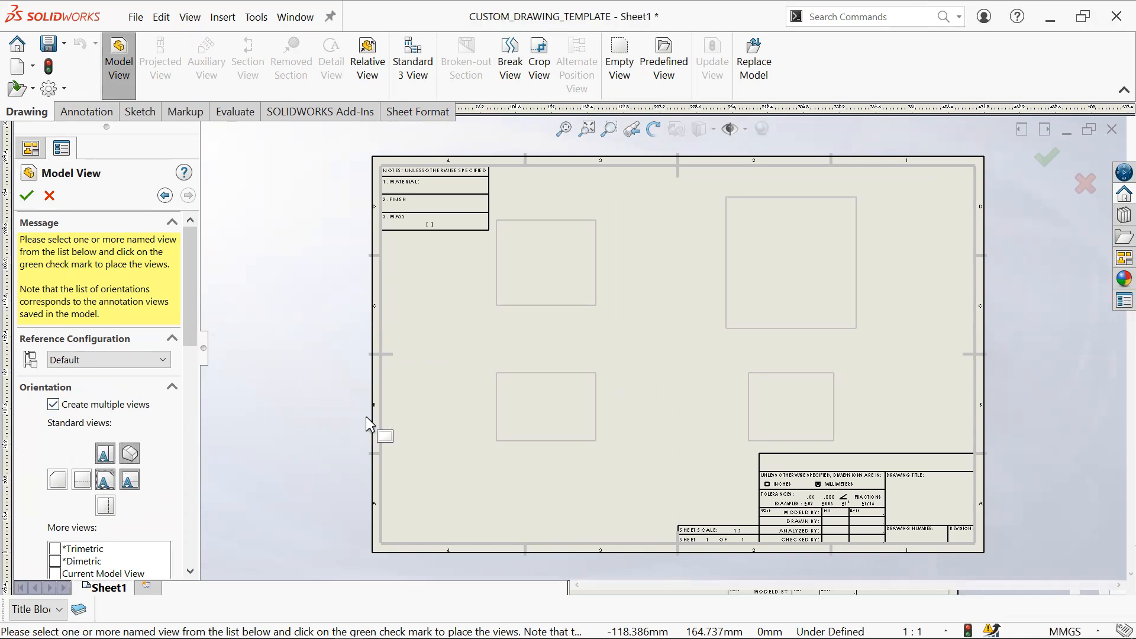
left_click(80, 479)
left_click(105, 506)
left_click(101, 507)
left_click(79, 480)
left_click_drag(195, 342, 186, 537)
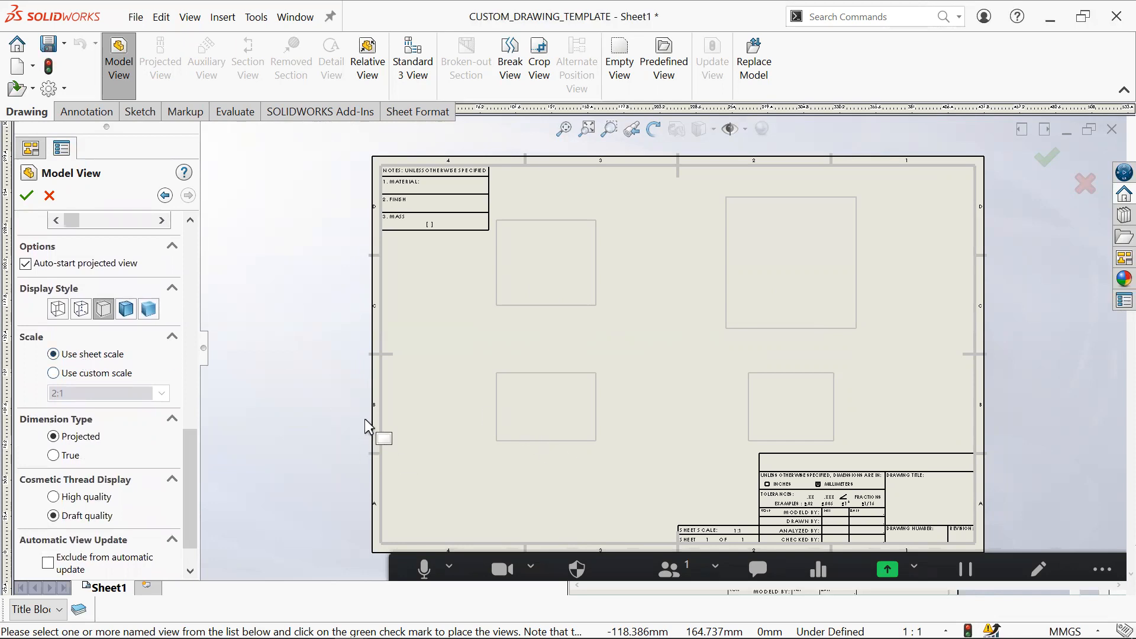
left_click(69, 373)
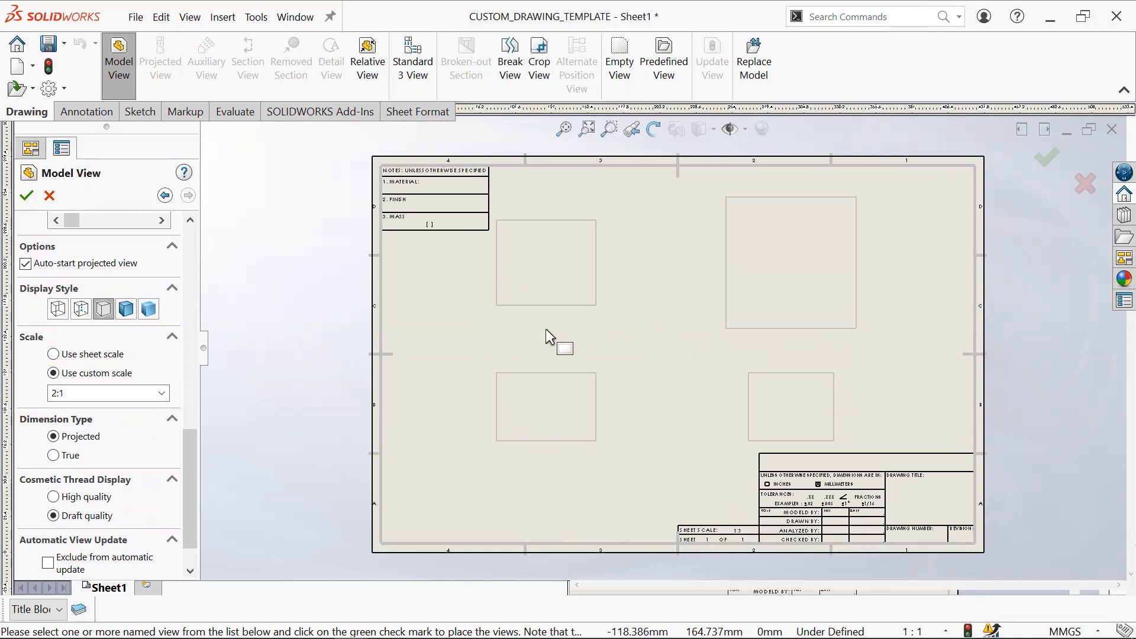
left_click(103, 358)
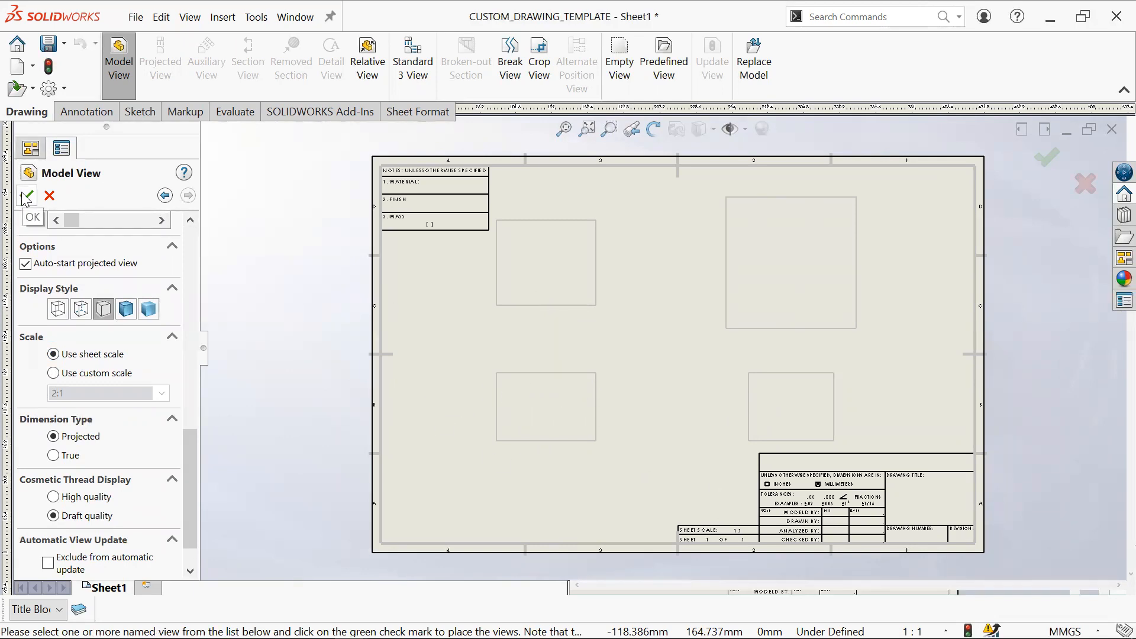
Step: Place the four selected model views on the sheet using the sheet scale
scroll(651, 324, "up", 2)
scroll(635, 324, "down", 2)
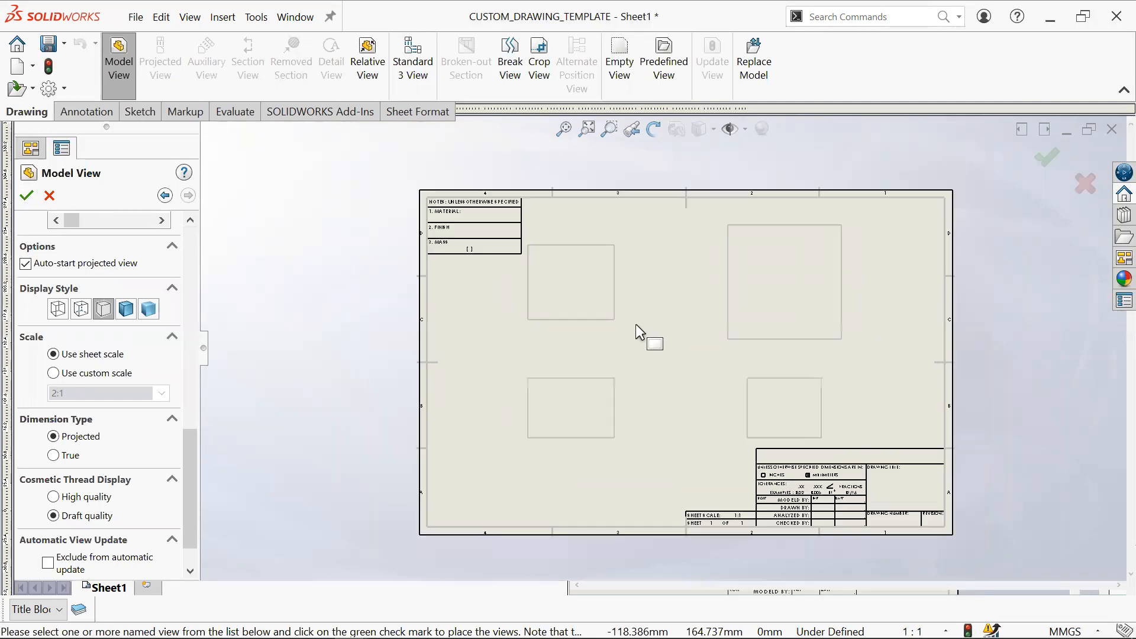
left_click(27, 198)
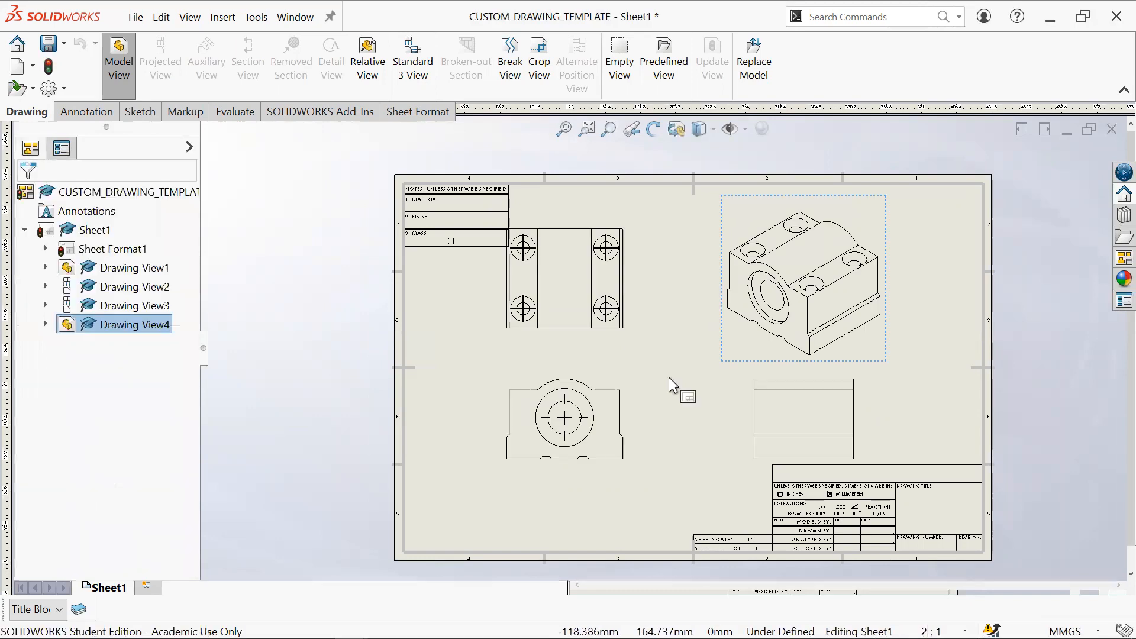
Step: Reposition the front and top views farther right, clear of the notes table, with more vertical space between them
scroll(674, 327, "down", 1)
mouse_move(610, 279)
left_mouse_down()
mouse_move(649, 329)
mouse_move(649, 315)
left_mouse_up()
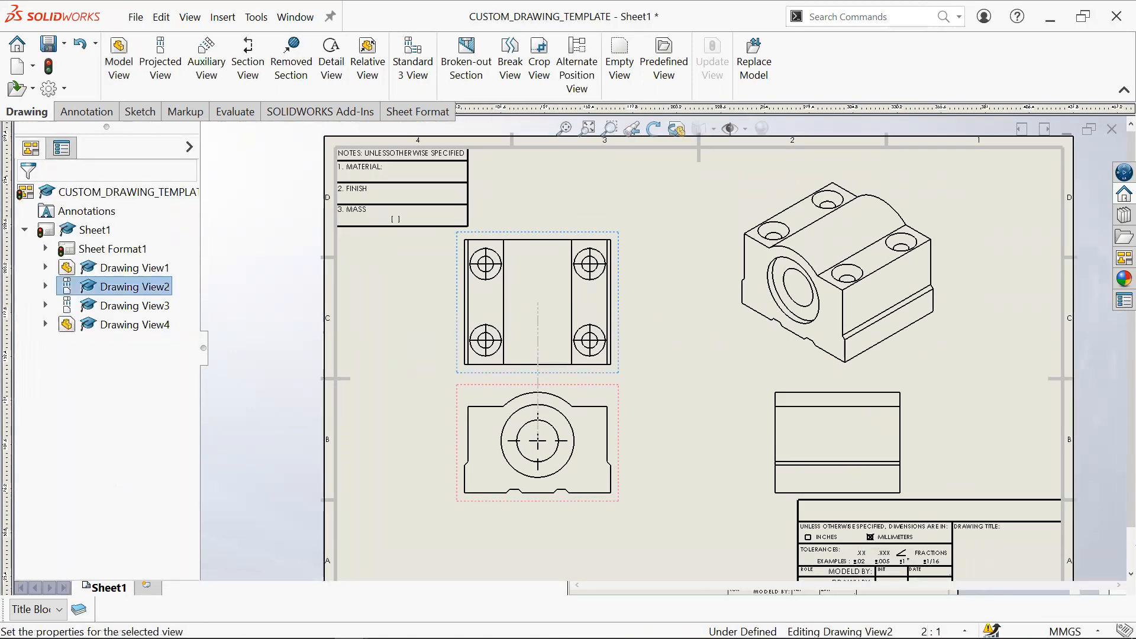
mouse_move(620, 424)
left_mouse_down()
mouse_move(672, 424)
mouse_move(653, 416)
left_mouse_up()
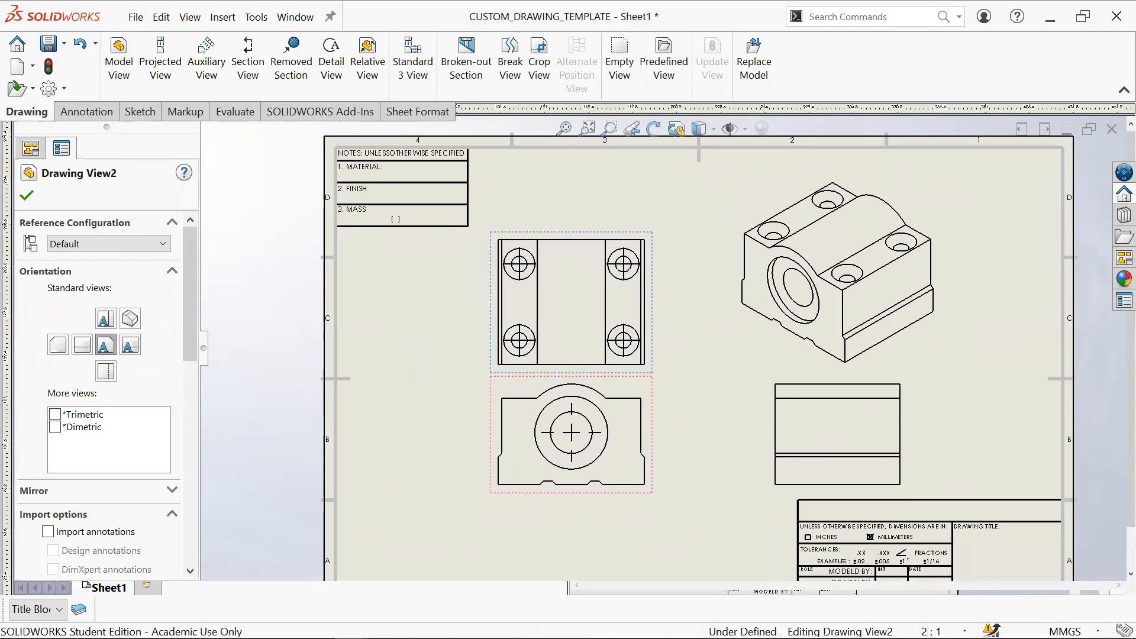
left_click_drag(649, 292, 650, 280)
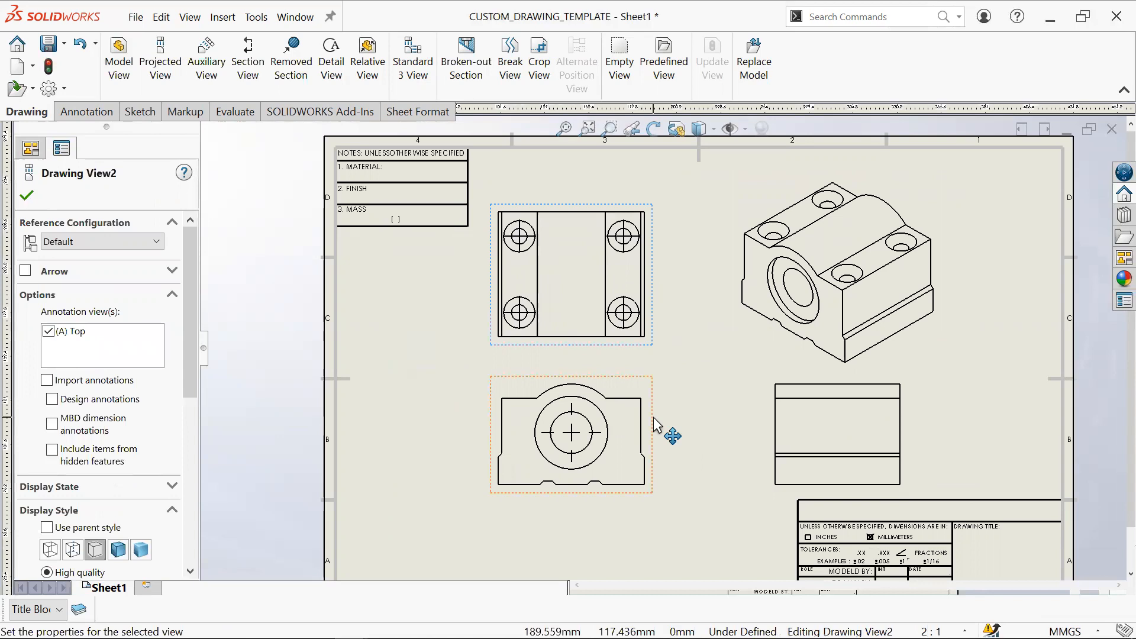
left_click_drag(654, 424, 676, 419)
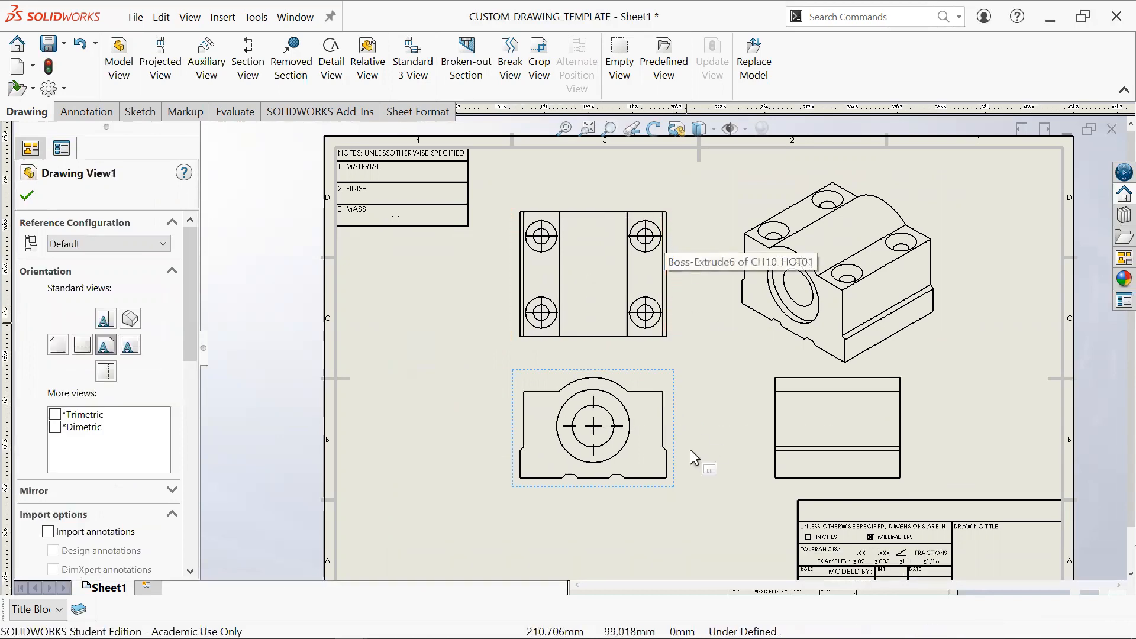
Step: Compare the shaded, shaded-with-edges and hidden-lines-removed display styles on the isometric view, and set it to Shaded without edges
left_click(917, 331)
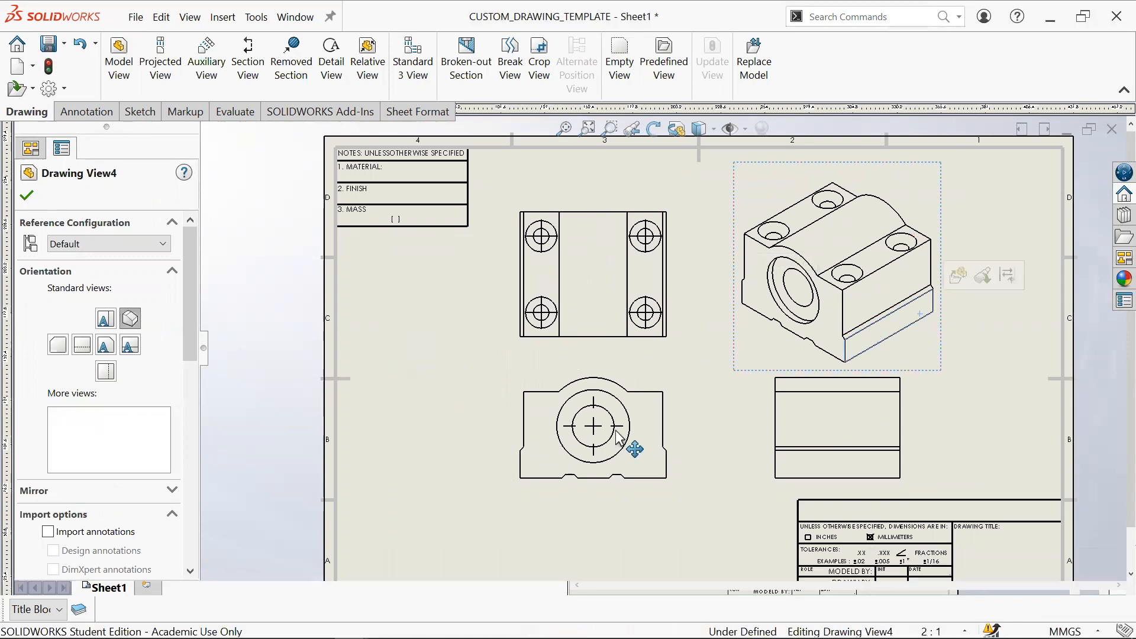
left_click_drag(190, 355, 194, 457)
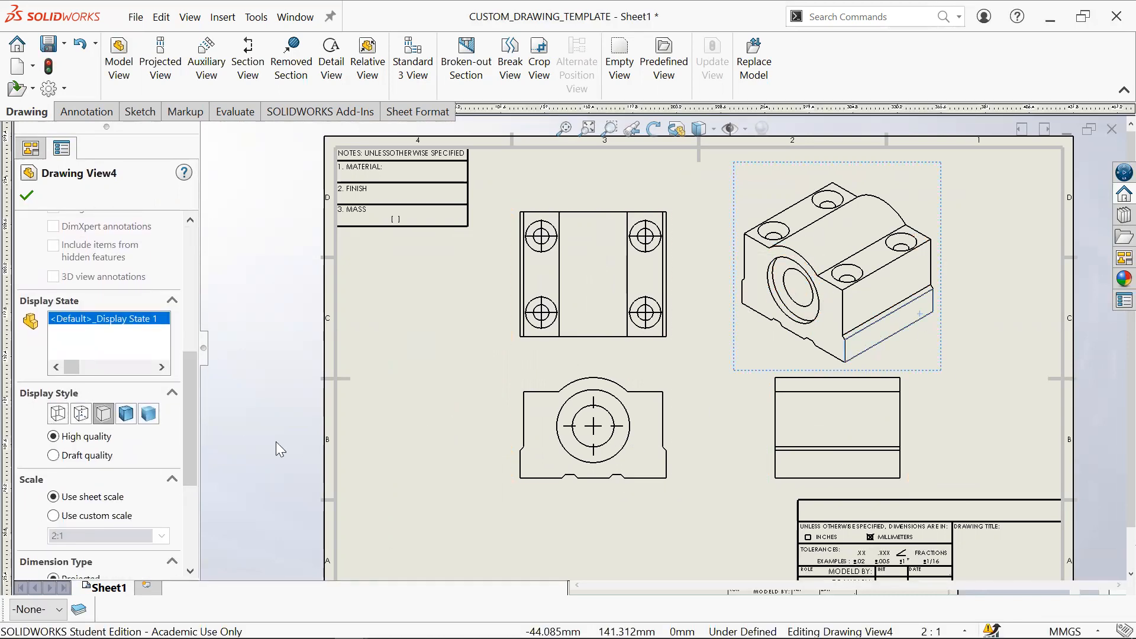
left_click(158, 416)
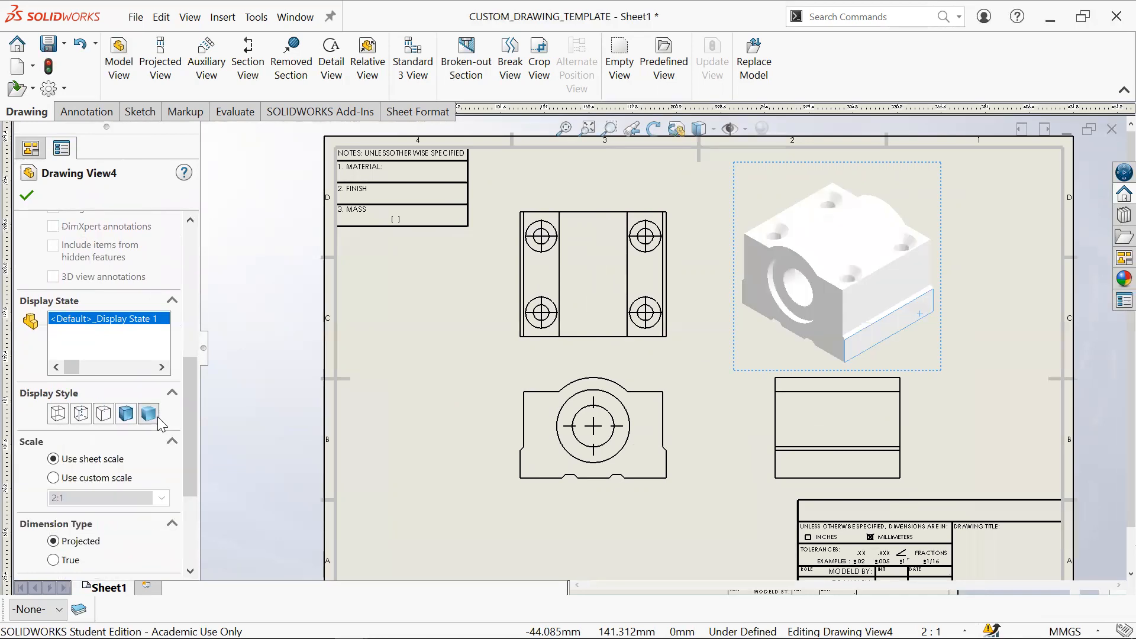
left_click(126, 413)
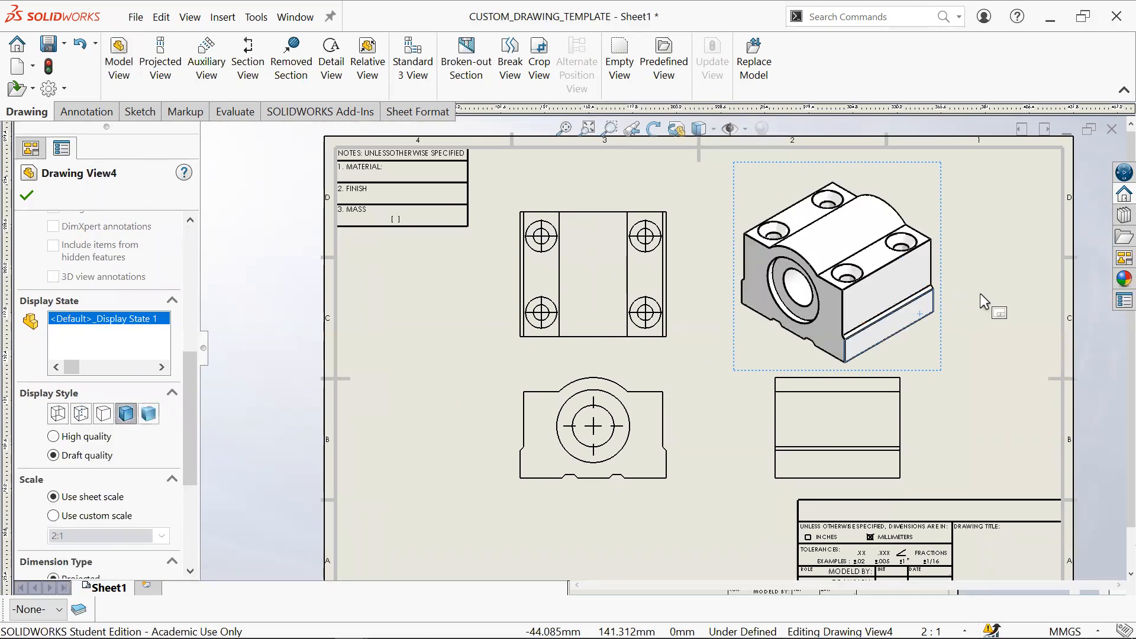
left_click(150, 413)
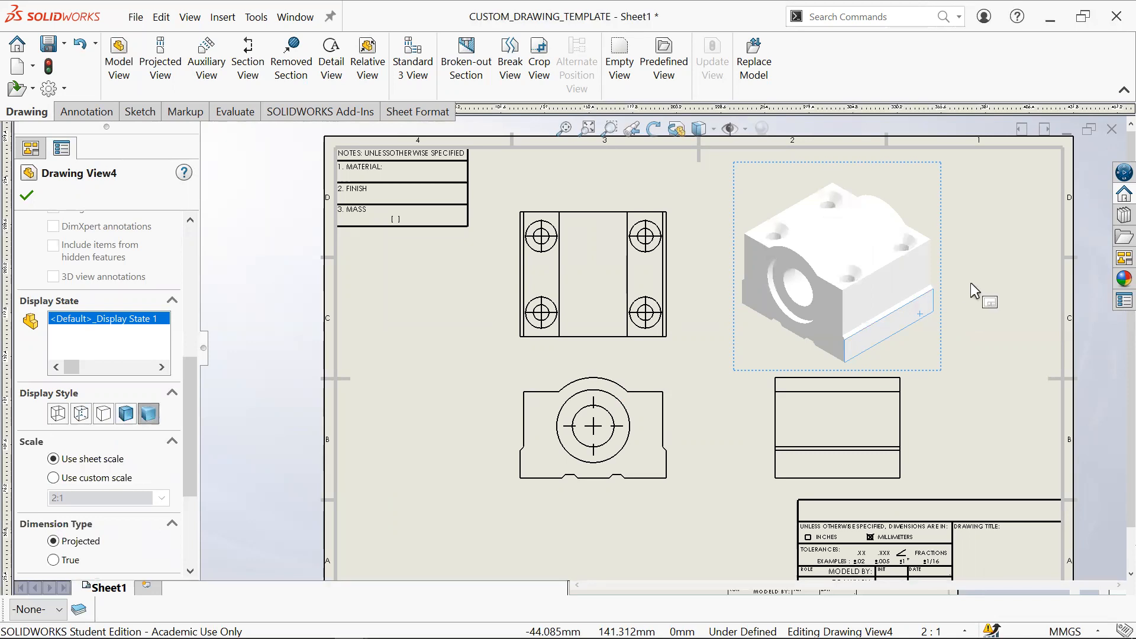
left_click(103, 413)
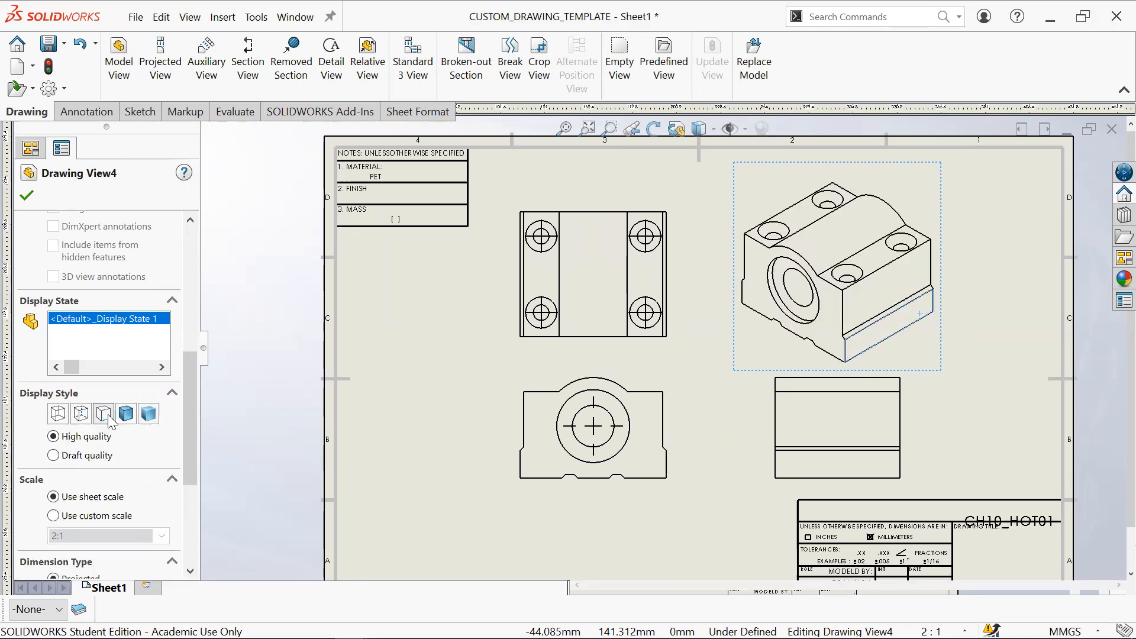
left_click(126, 413)
left_click(53, 455)
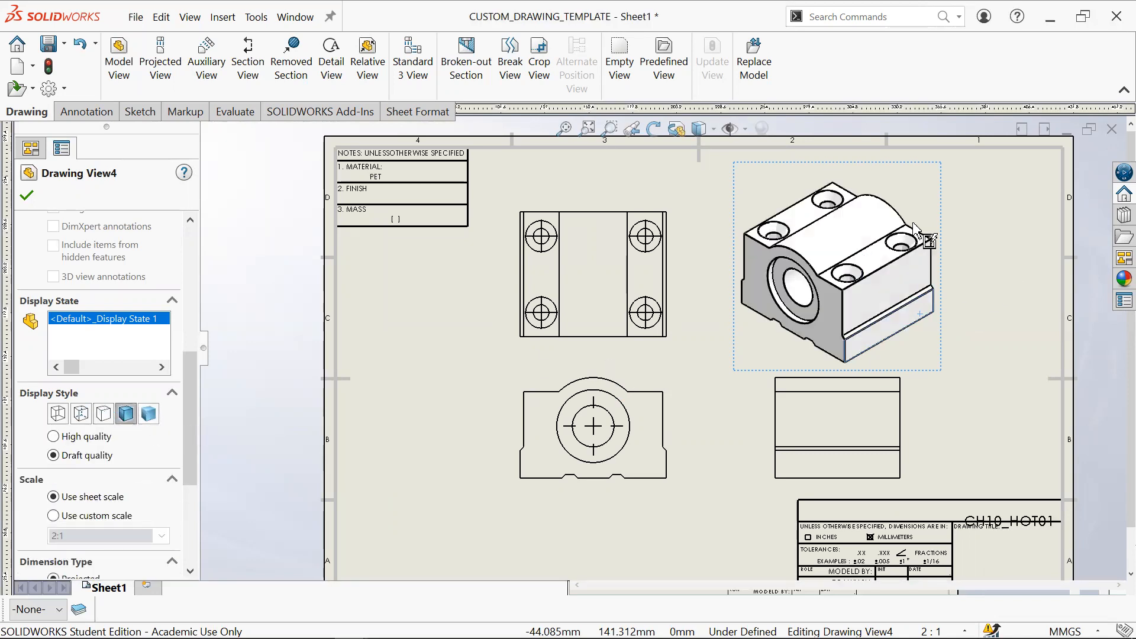
left_click(150, 414)
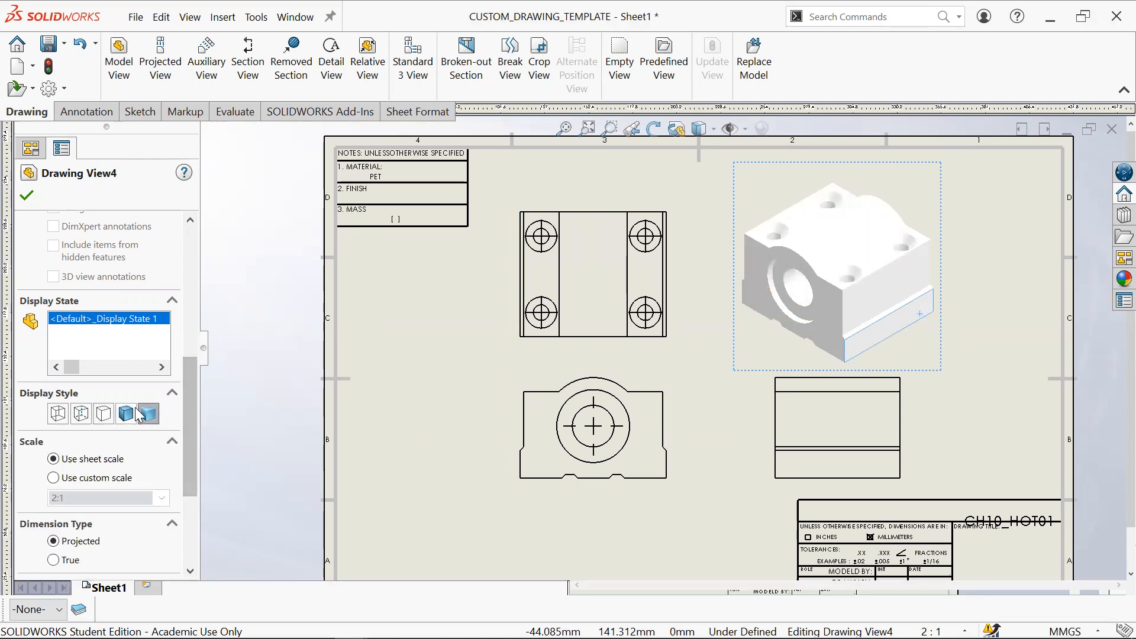
left_click(145, 414)
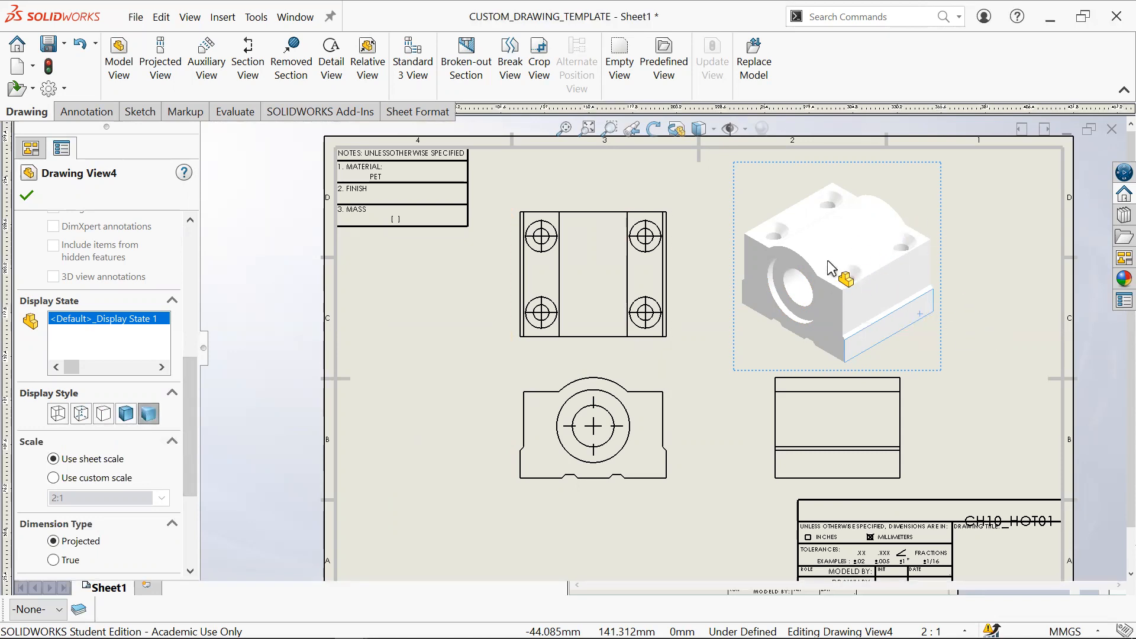
left_click(32, 201)
left_click(955, 410)
Step: Review the part information filled into the notes table and the title block
scroll(964, 450, "up", 1)
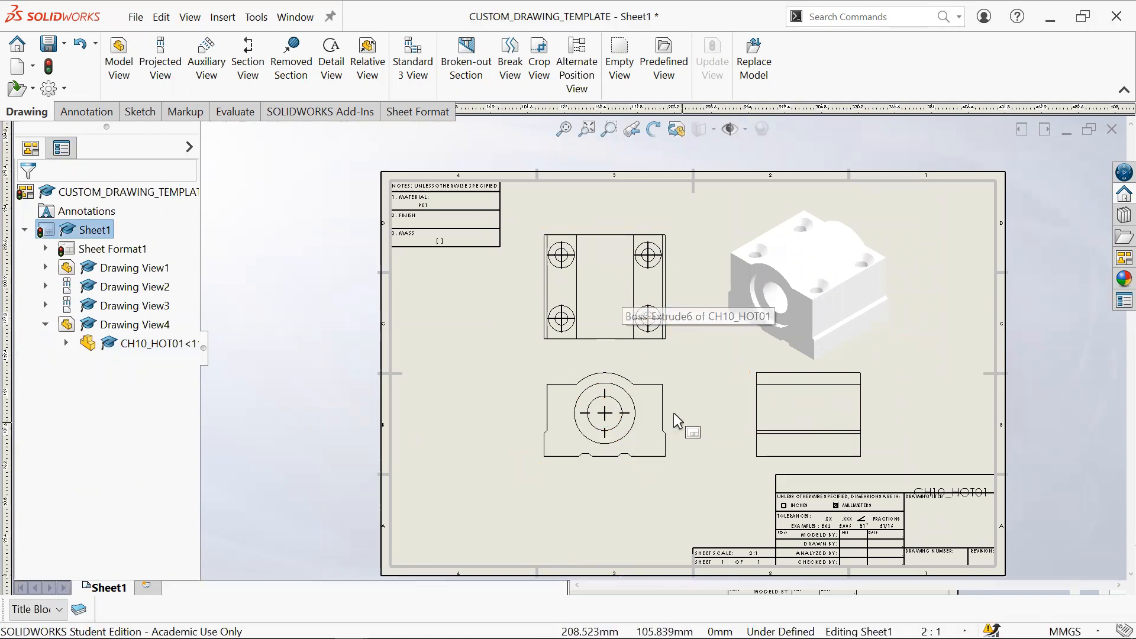
scroll(481, 198, "up", 2)
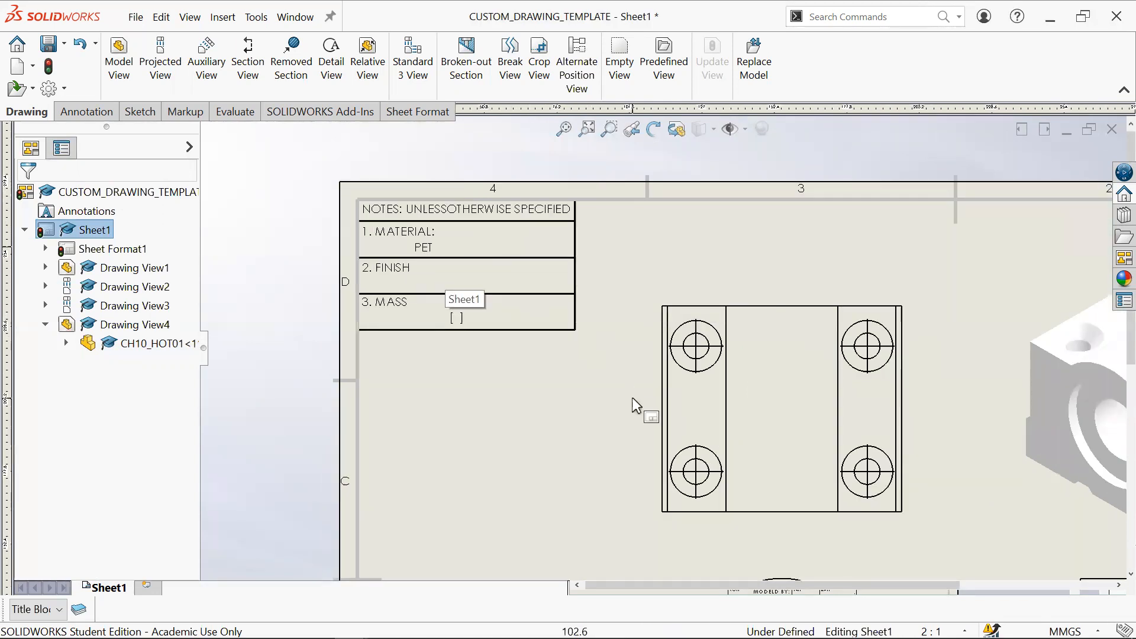
scroll(632, 397, "down", 4)
scroll(790, 438, "up", 3)
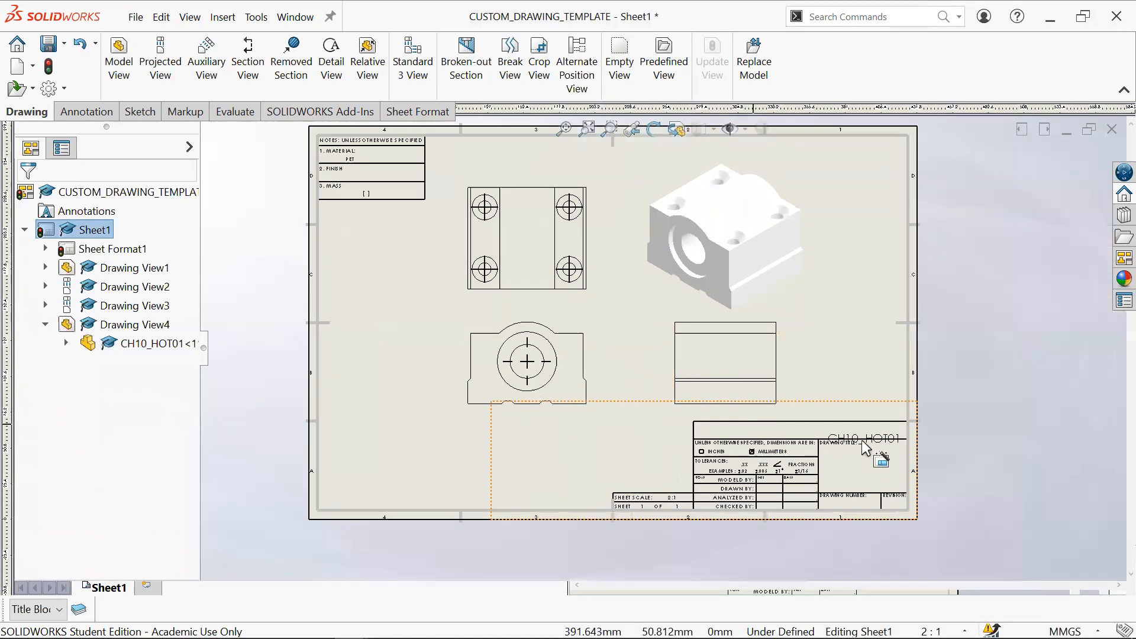
Step: Examine where the drawing title falls in the title block and which notes table fields are filled in
scroll(827, 431, "up", 2)
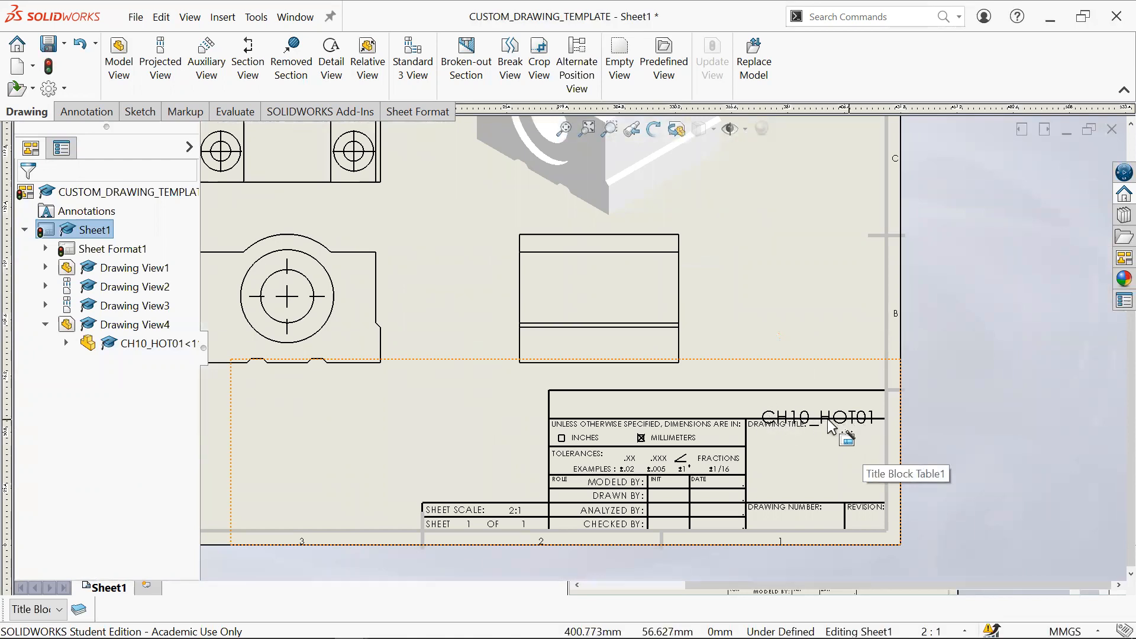
scroll(659, 344, "down", 4)
scroll(425, 238, "up", 3)
scroll(445, 165, "up", 3)
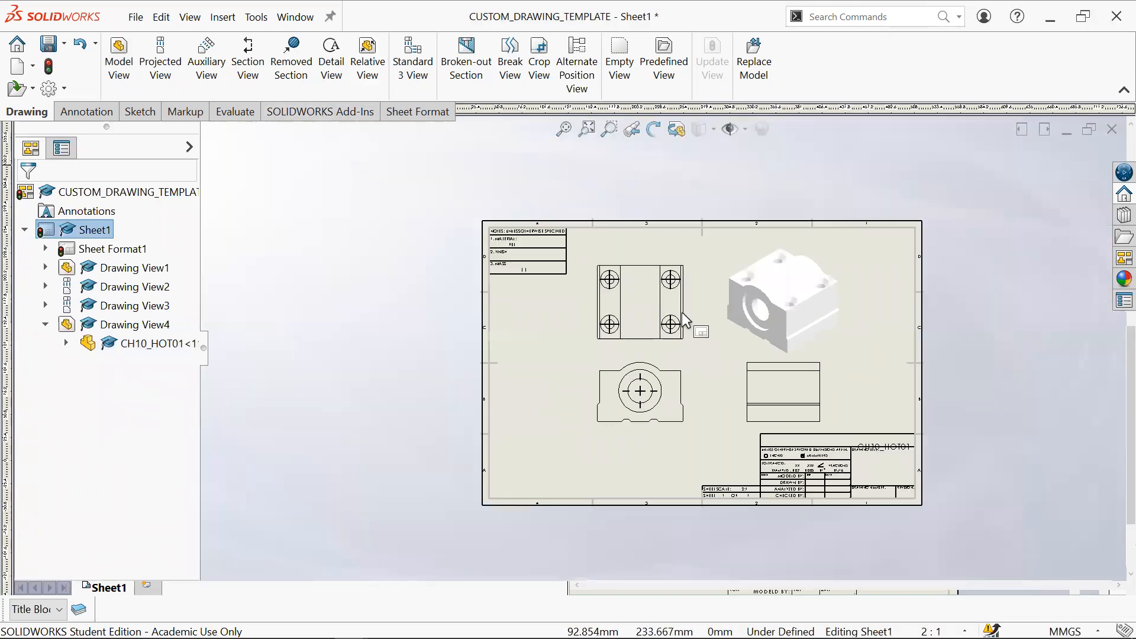
scroll(682, 322, "down", 2)
middle_click_drag(687, 354, 628, 317)
scroll(593, 267, "down", 4)
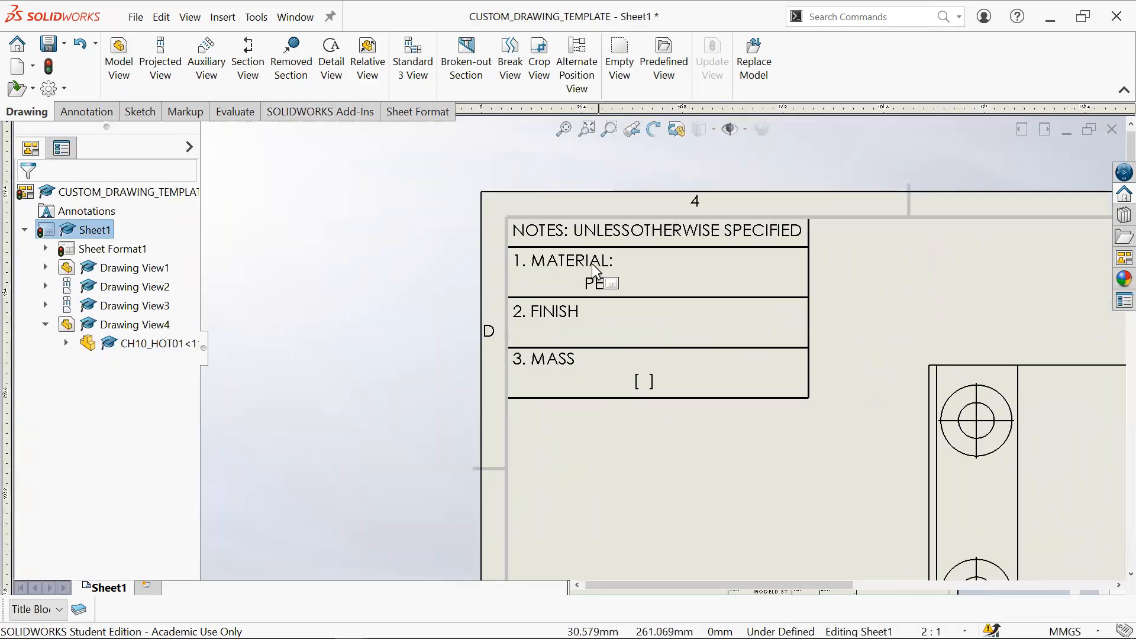
middle_click_drag(742, 428, 619, 329)
scroll(796, 354, "up", 4)
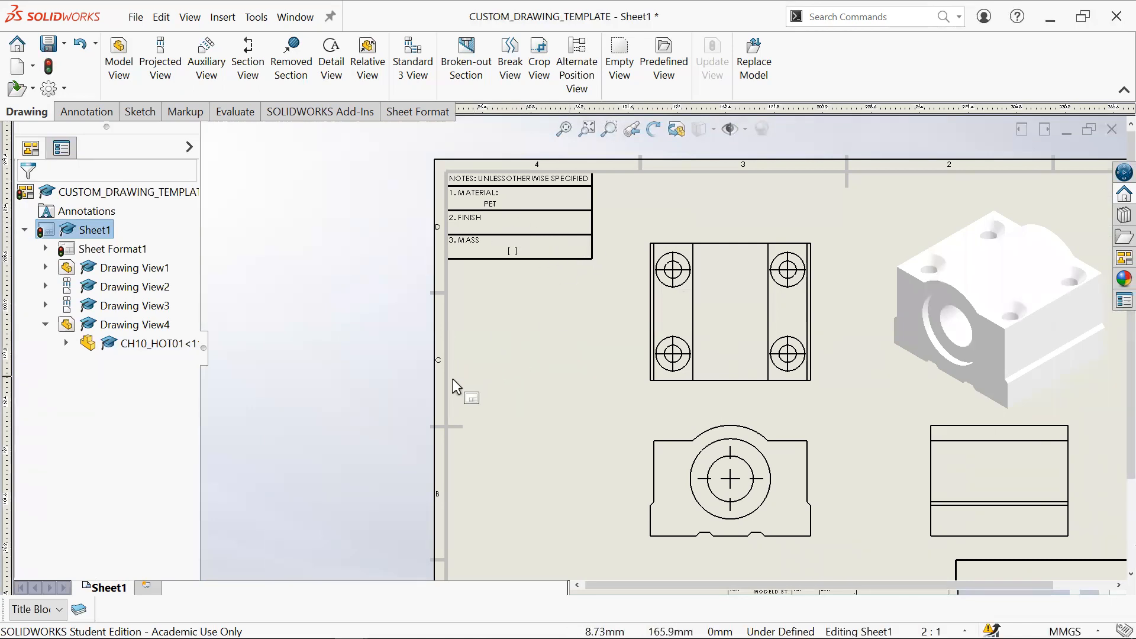
Step: Move the front view slightly down and to the right to widen its gap from the top view
middle_click_drag(532, 390, 454, 350)
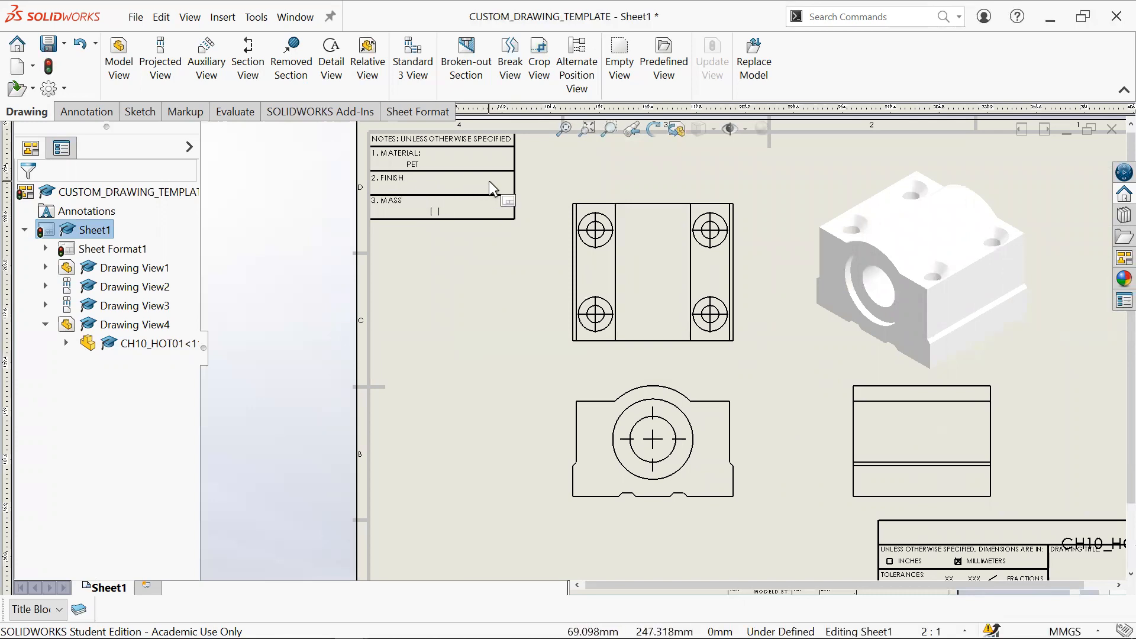
mouse_move(756, 360)
middle_mouse_down()
mouse_move(662, 335)
mouse_move(664, 319)
mouse_move(670, 336)
middle_mouse_up()
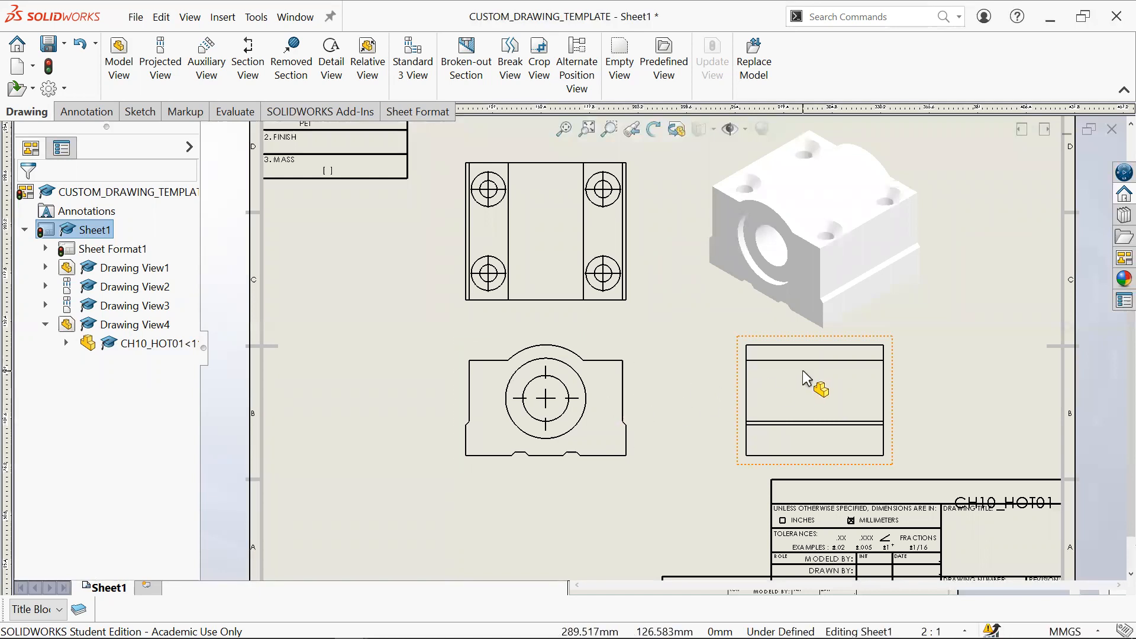
left_click_drag(633, 447, 636, 456)
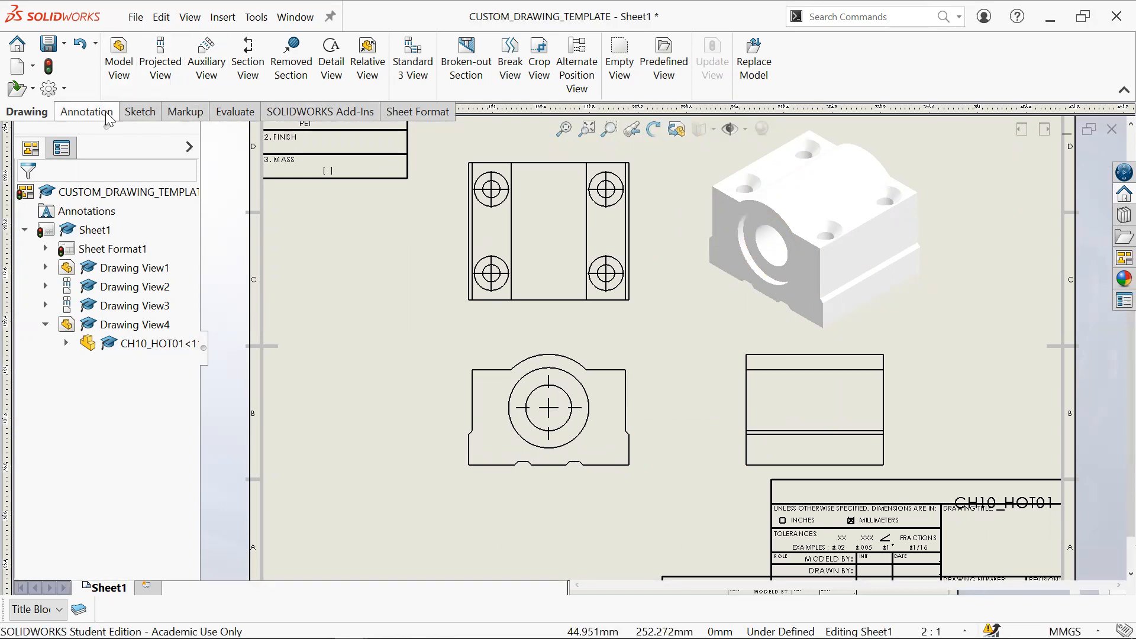
Step: Add a vertical centerline and a horizontal centerline through the middle of the top view, using its opposite edges
left_click(86, 111)
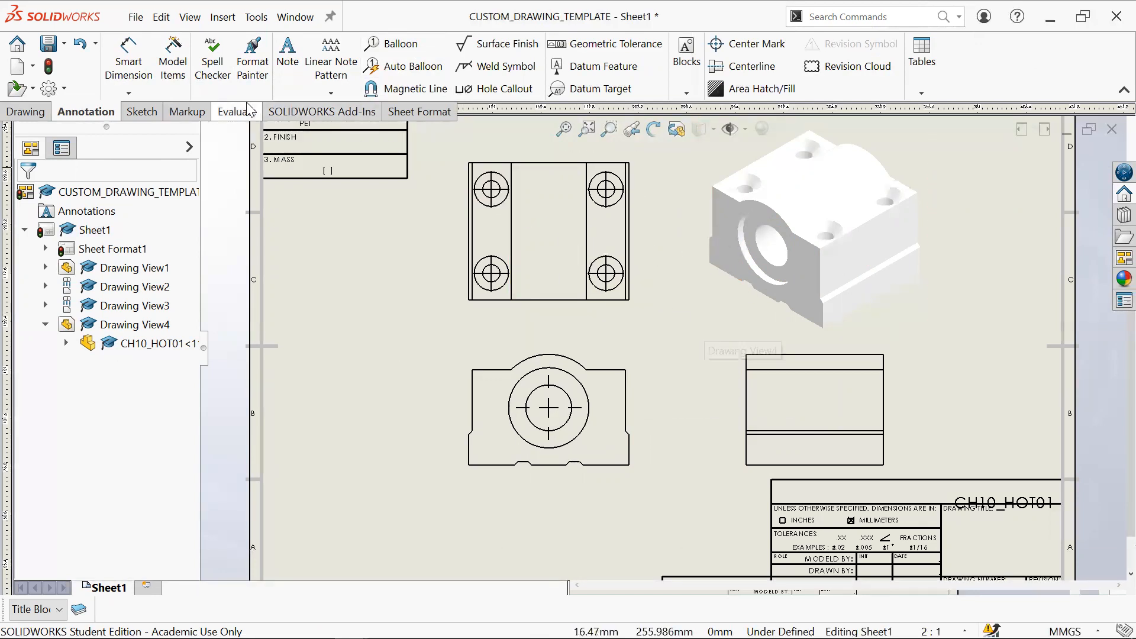
left_click(131, 86)
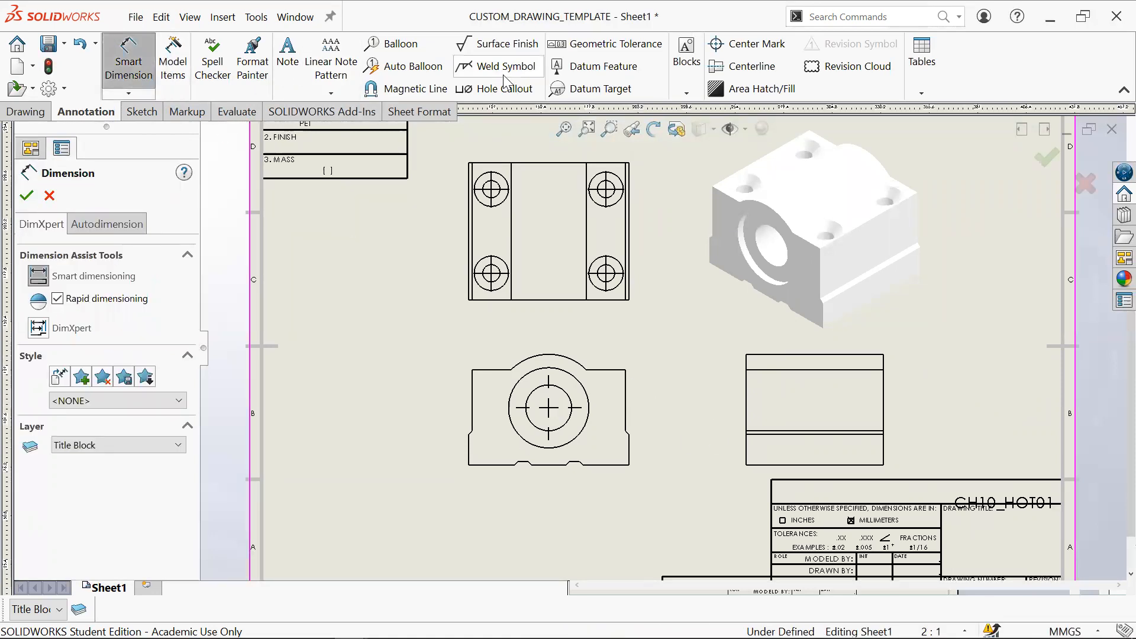
left_click(750, 66)
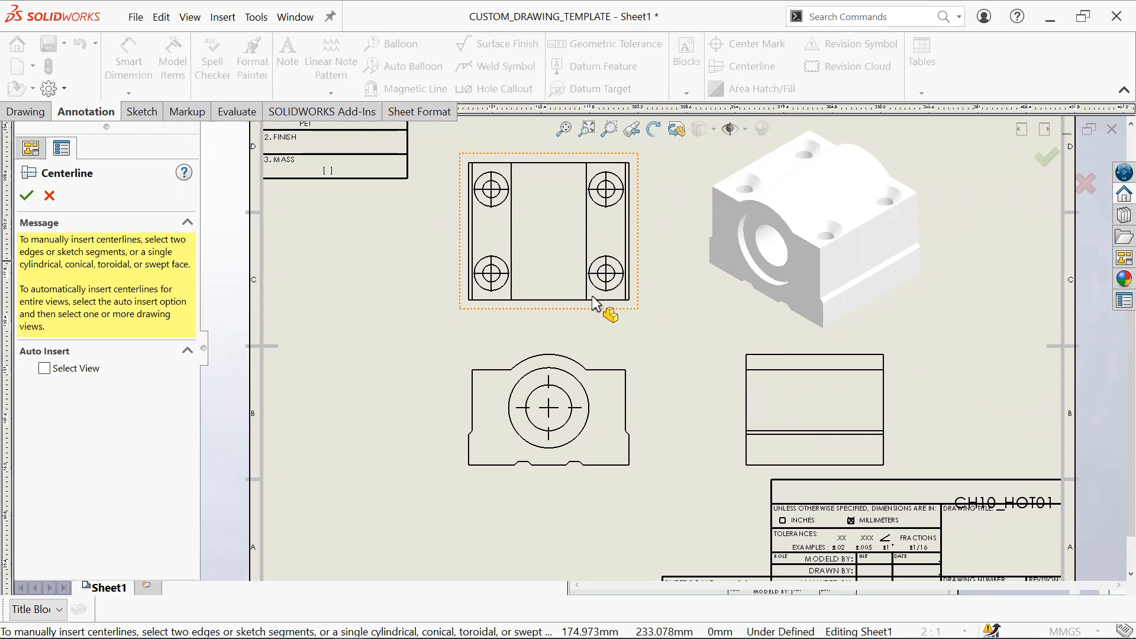
left_click(517, 227)
left_click(587, 236)
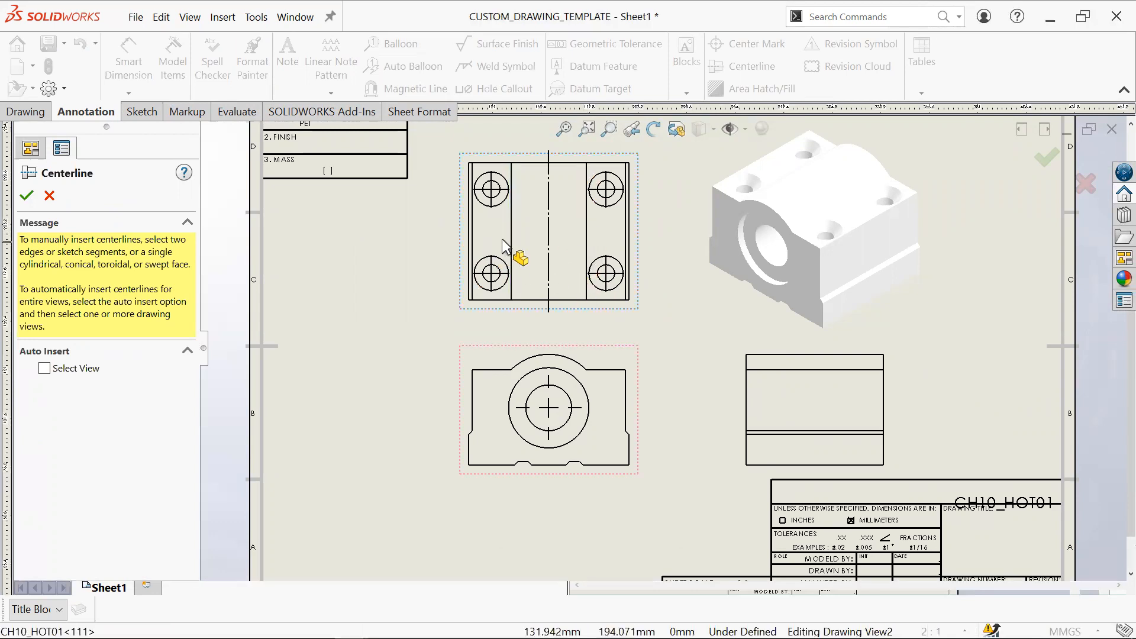
left_click(532, 164)
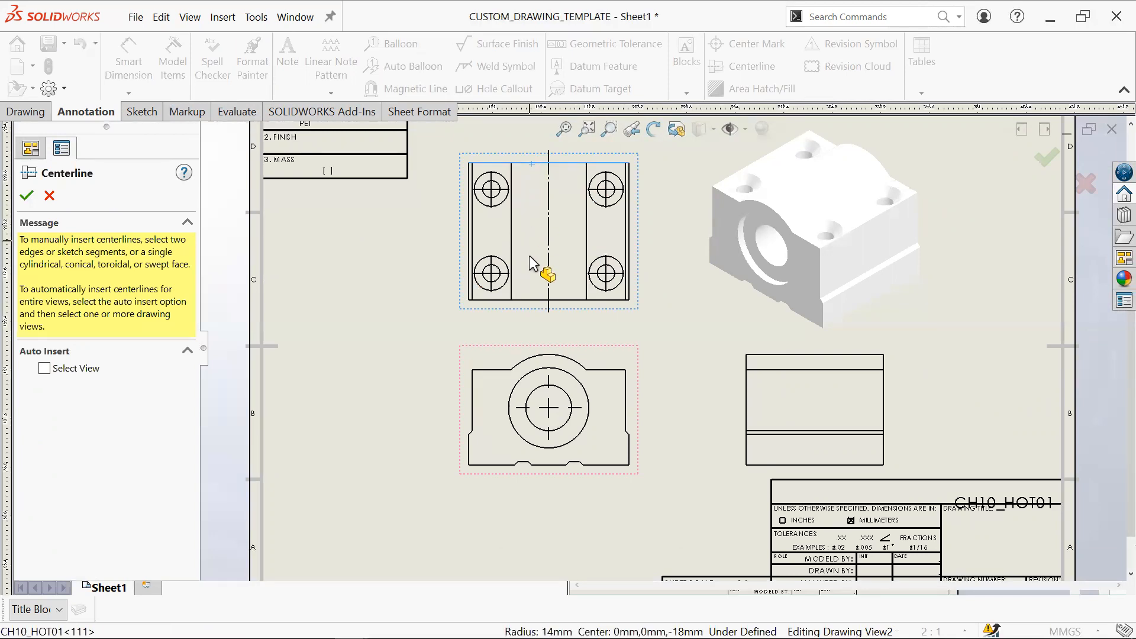
left_click(539, 300)
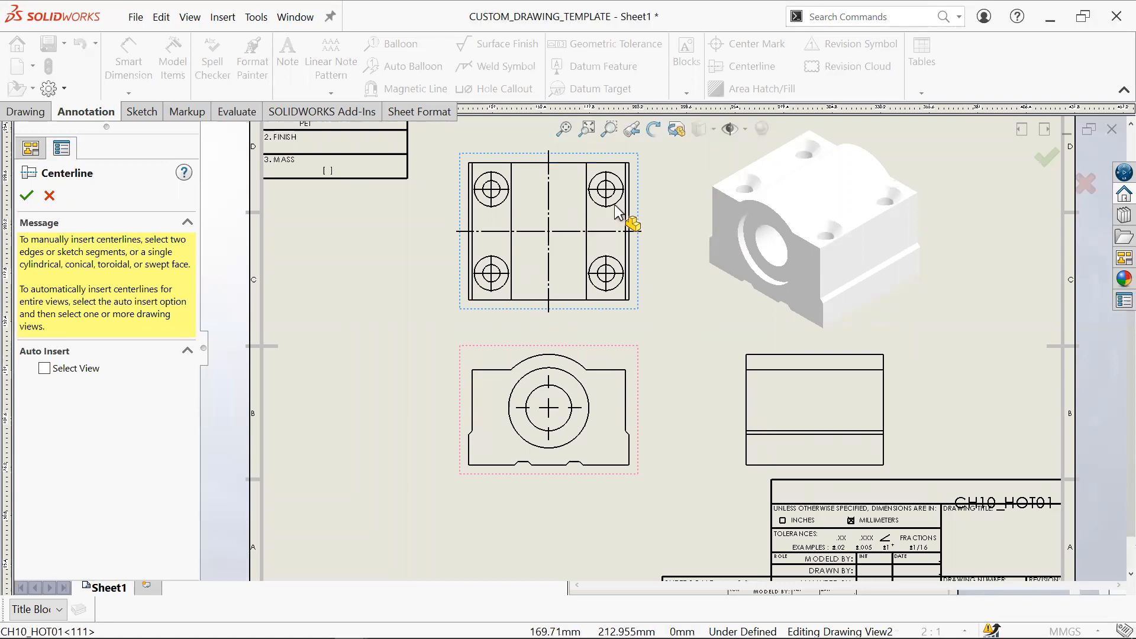
key("Escape")
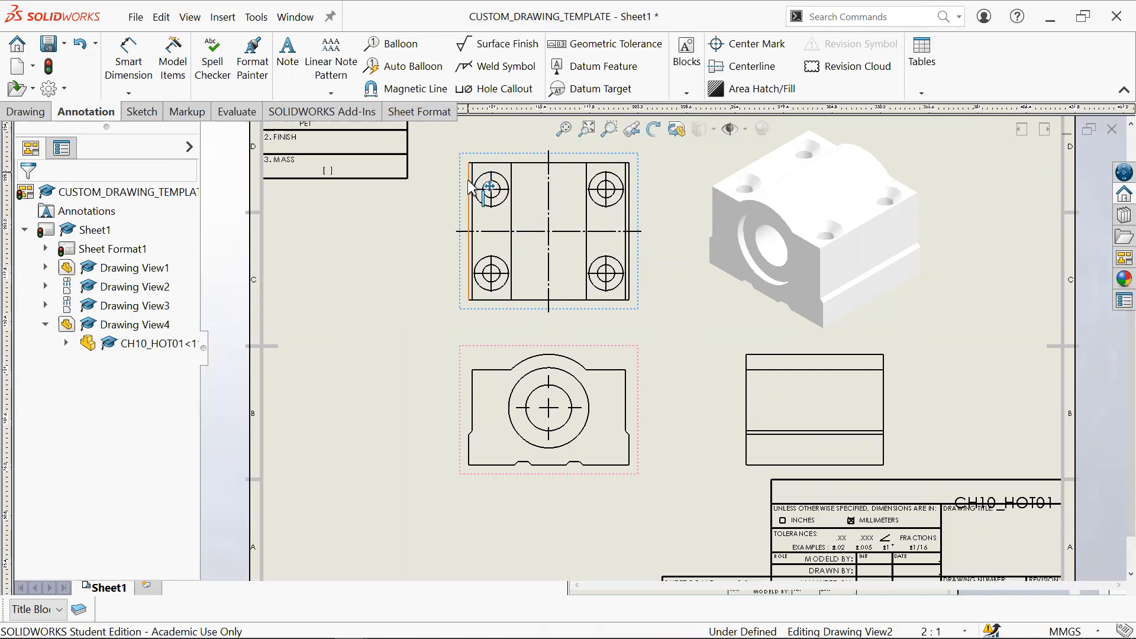
Step: Dimension the horizontal distance from the top view's left edge to the upper-left hole's center, placing it above the view
left_click(129, 62)
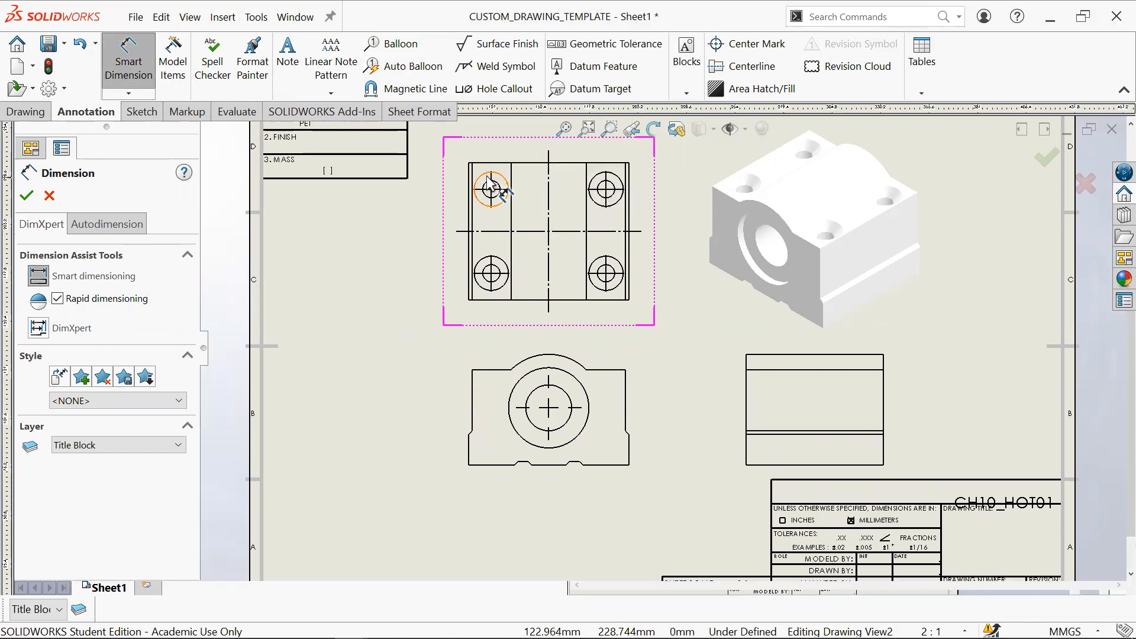
left_click(493, 191)
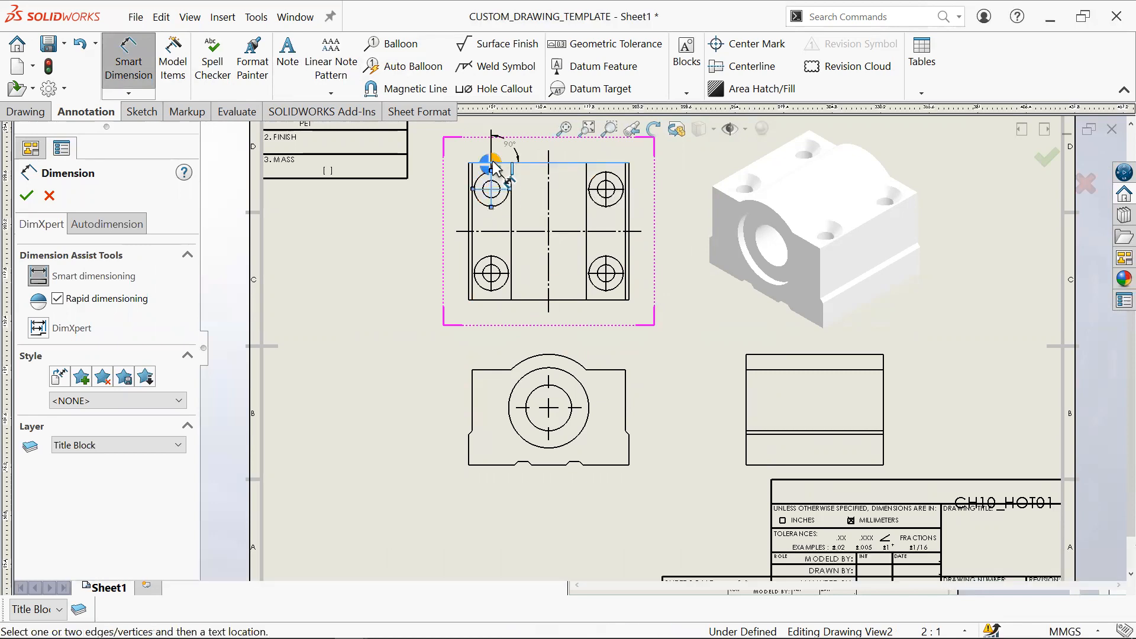
key("Escape")
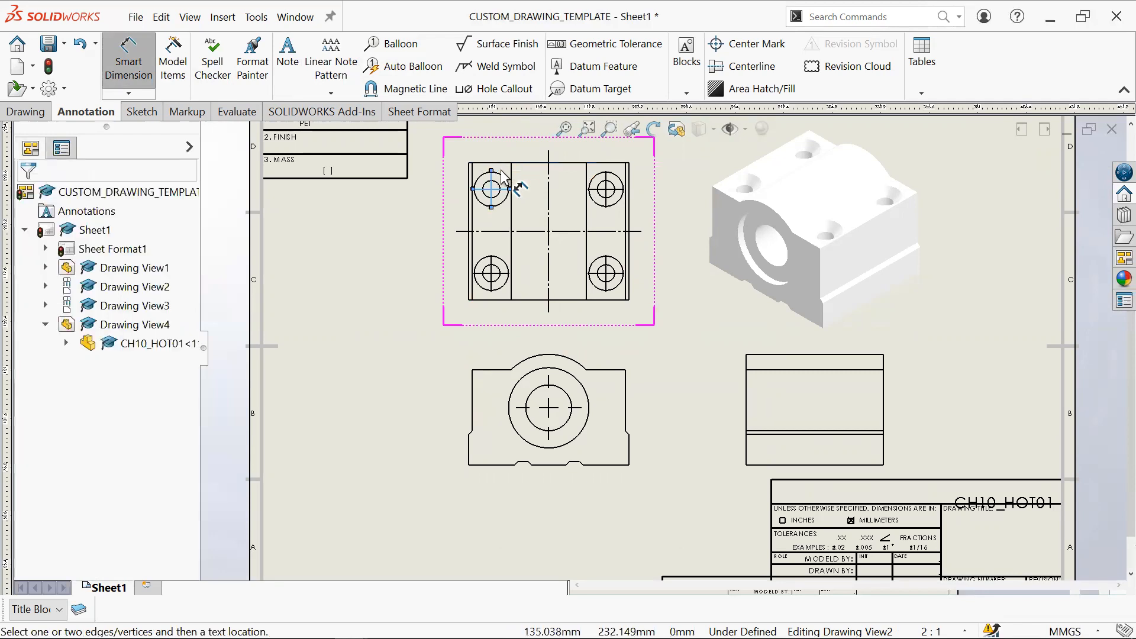
left_click(470, 180)
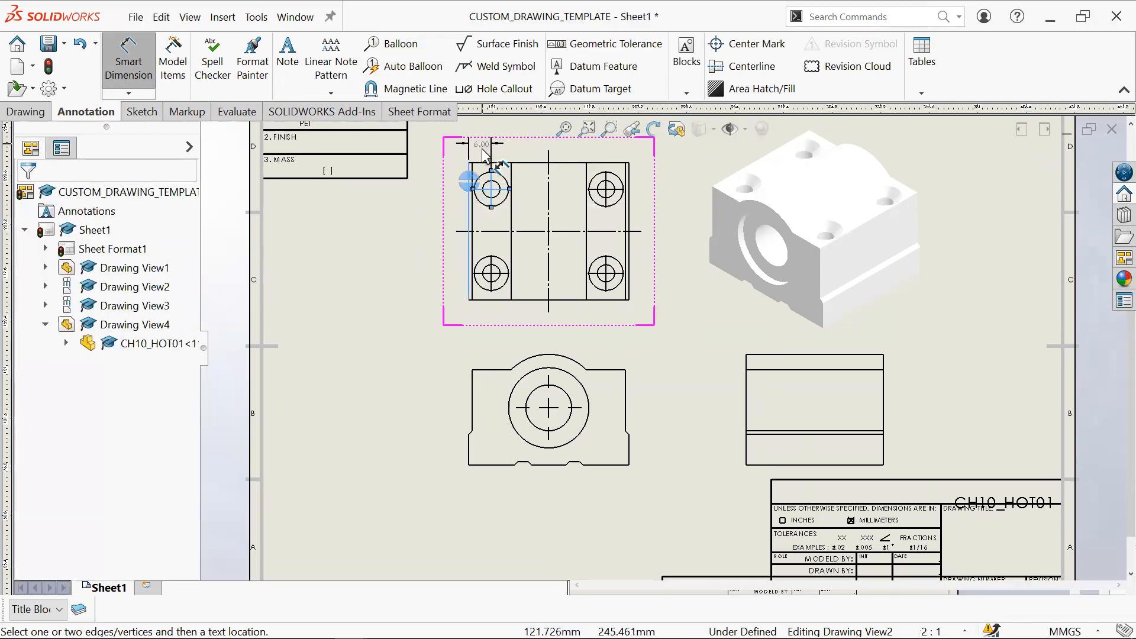
left_click(483, 151)
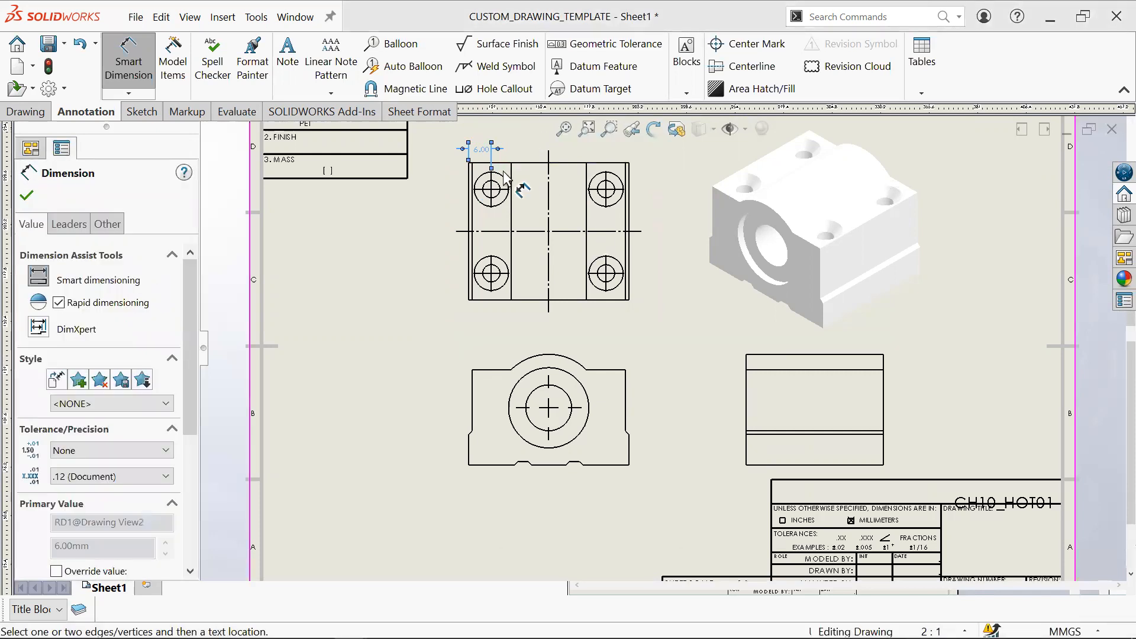
scroll(504, 176, "down", 3)
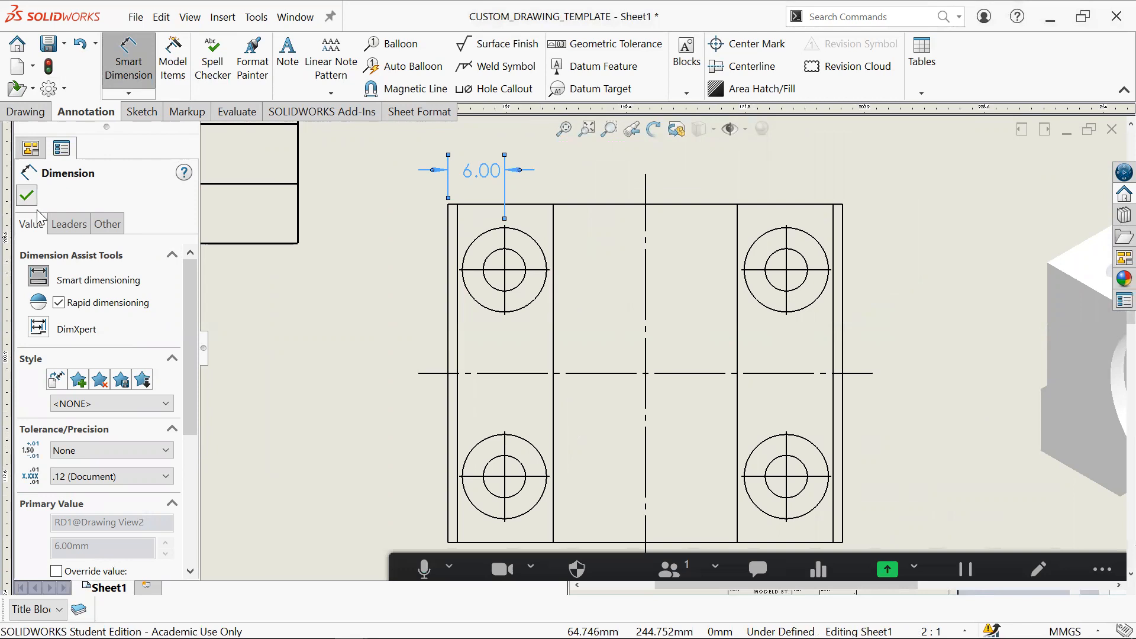
left_click(27, 196)
Step: Try to dimension the long upper side edge of the part in the isometric view
scroll(733, 329, "up", 4)
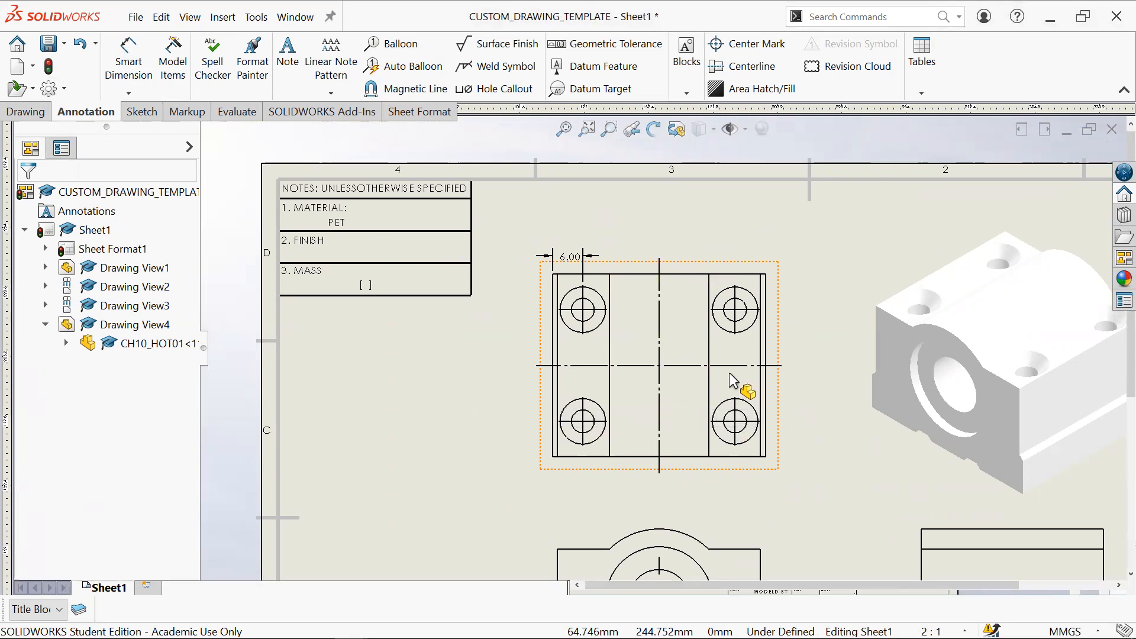
middle_click_drag(776, 399, 783, 343)
scroll(747, 299, "up", 3)
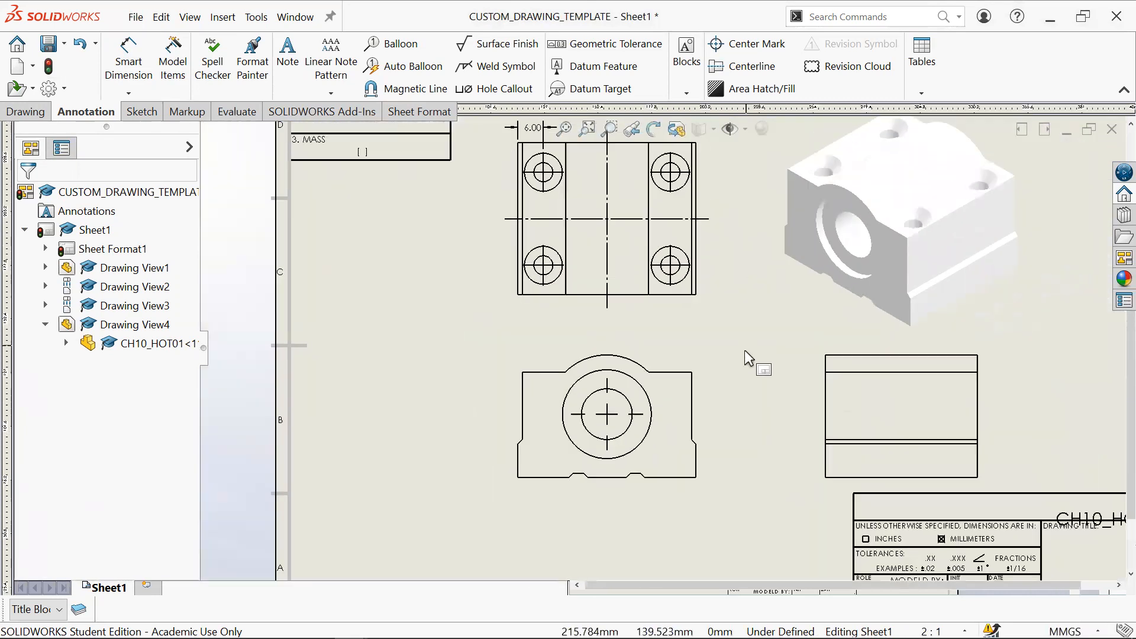
scroll(707, 299, "down", 3)
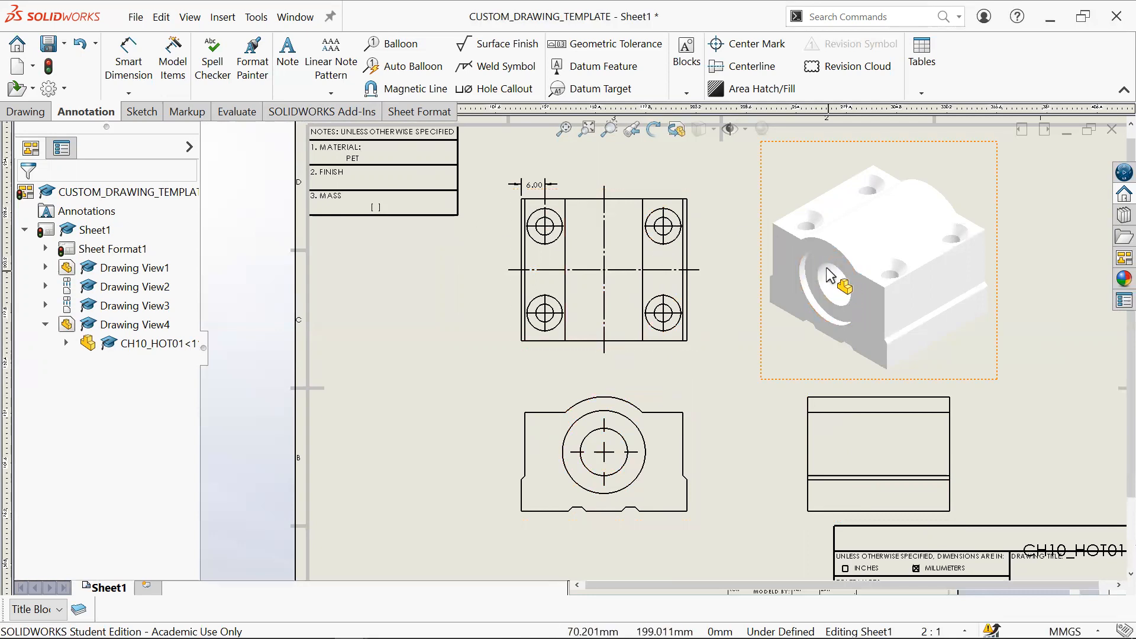
left_click(129, 59)
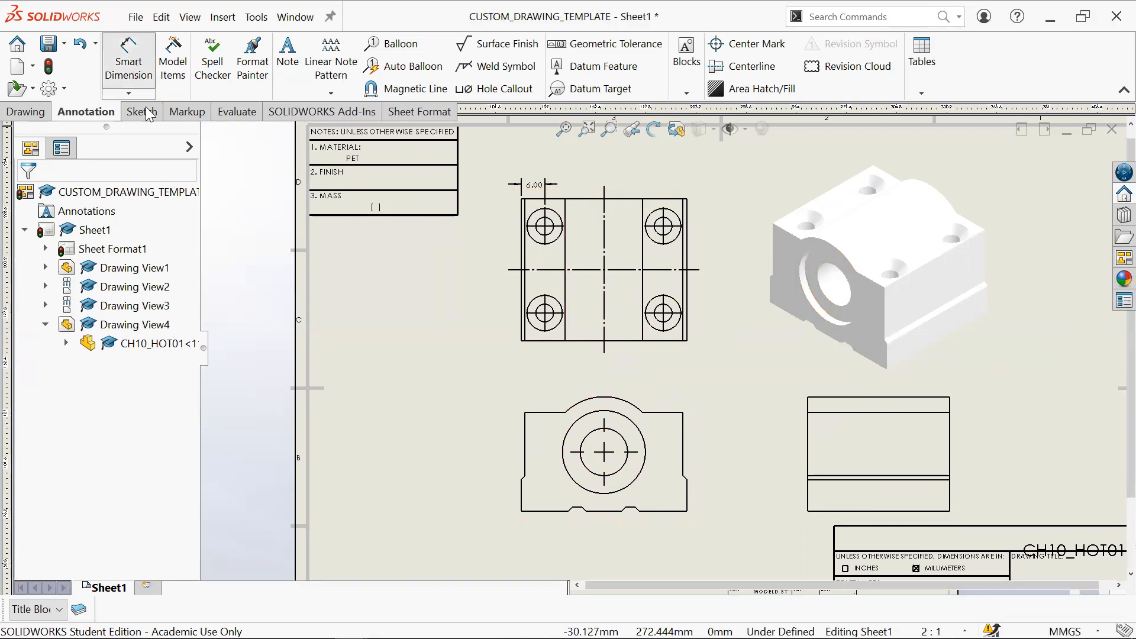
left_click(922, 265)
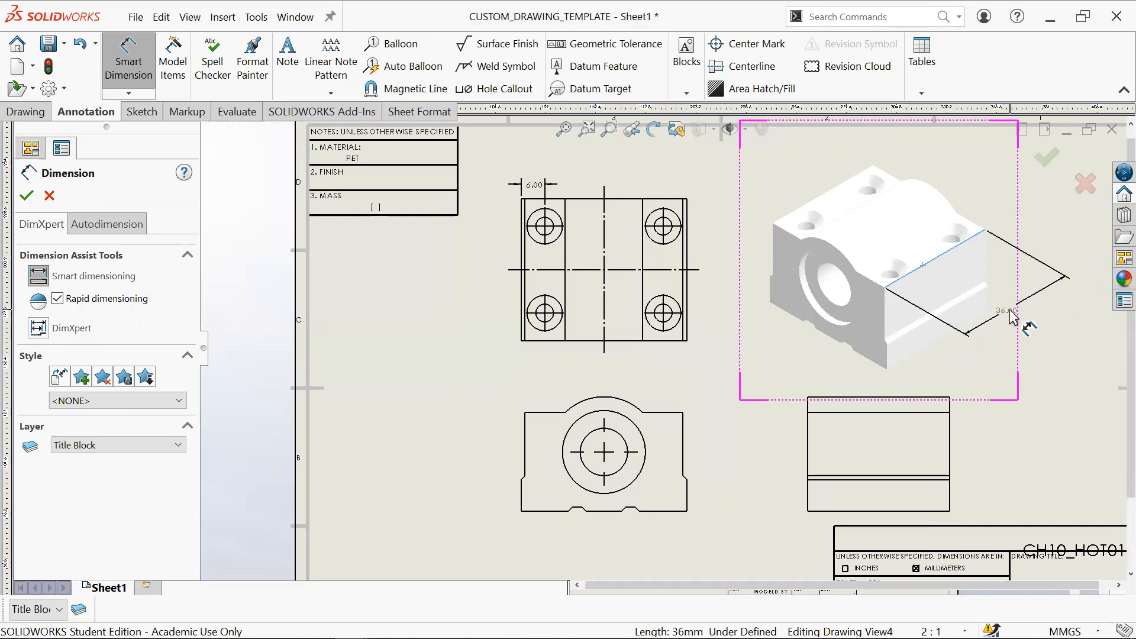
key("Escape")
key("Escape")
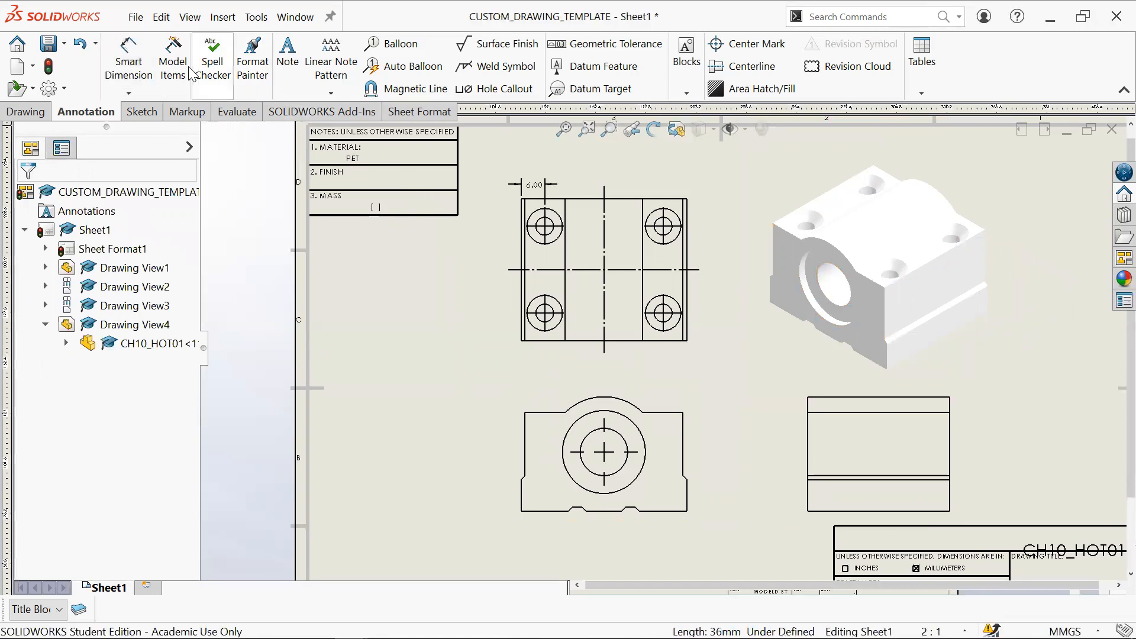
scroll(613, 278, "down", 1)
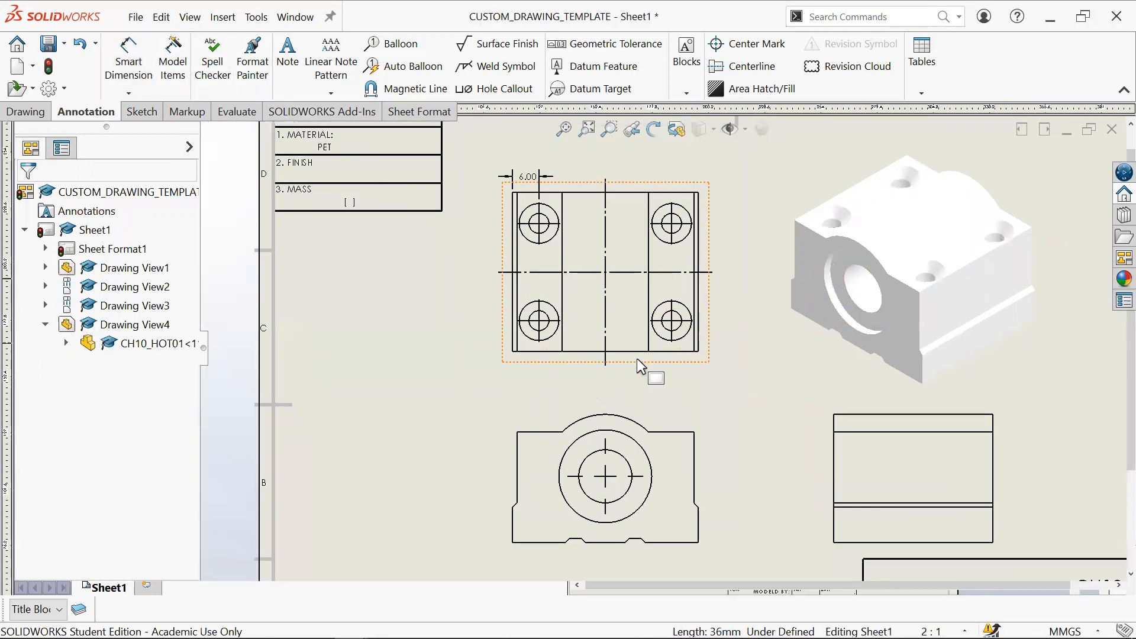
scroll(634, 356, "up", 1)
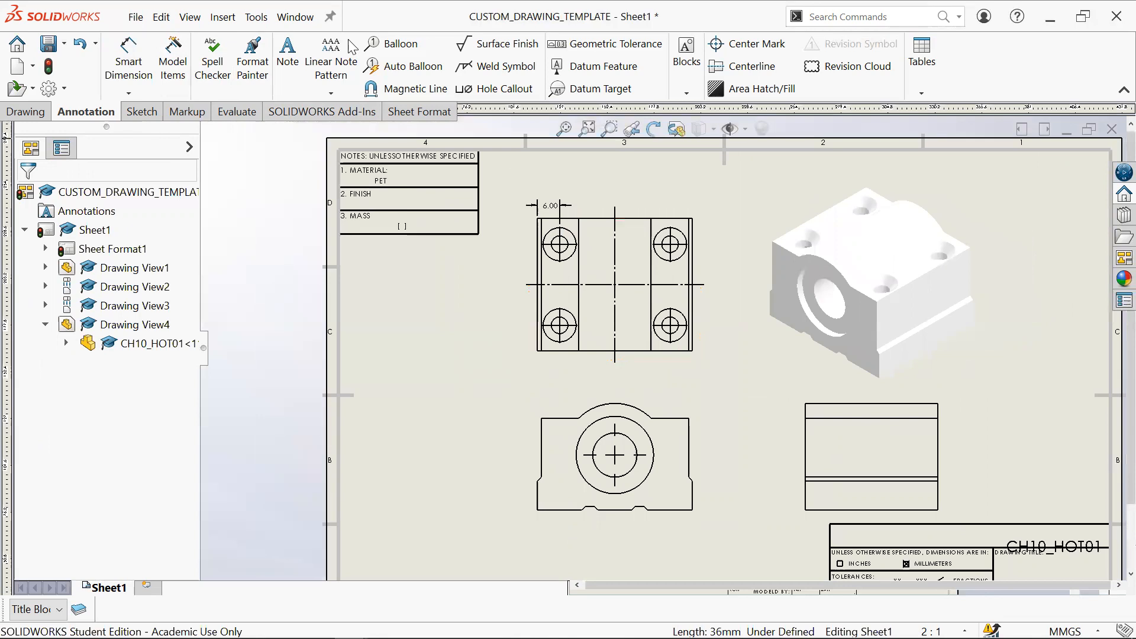
left_click(146, 63)
scroll(553, 237, "down", 1)
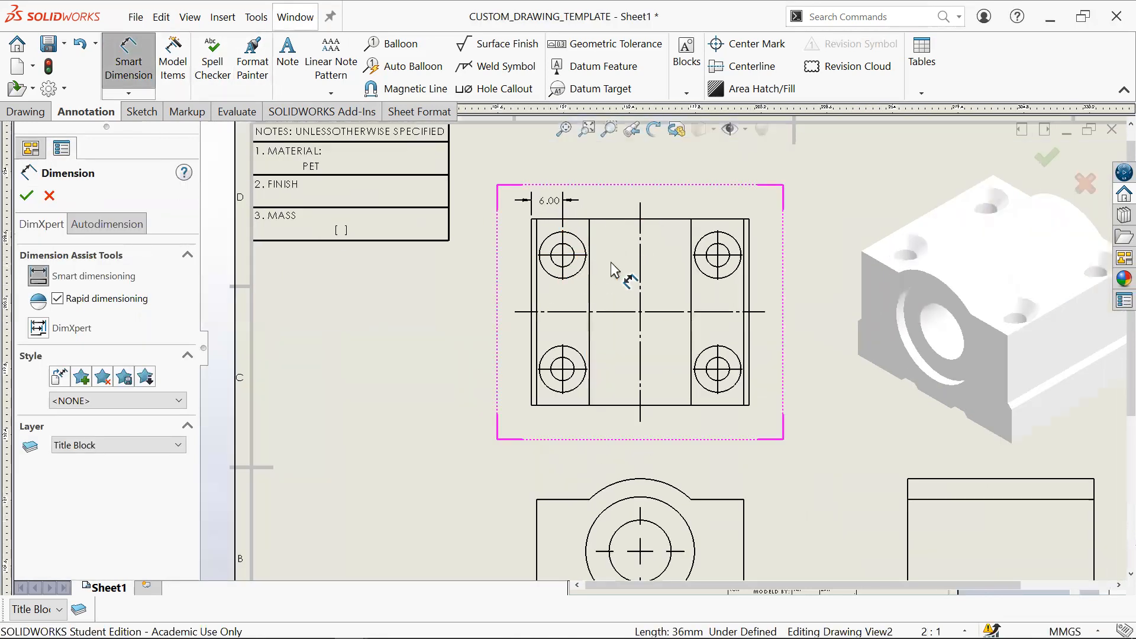
mouse_move(806, 489)
middle_mouse_down()
mouse_move(728, 330)
mouse_move(792, 423)
middle_mouse_up()
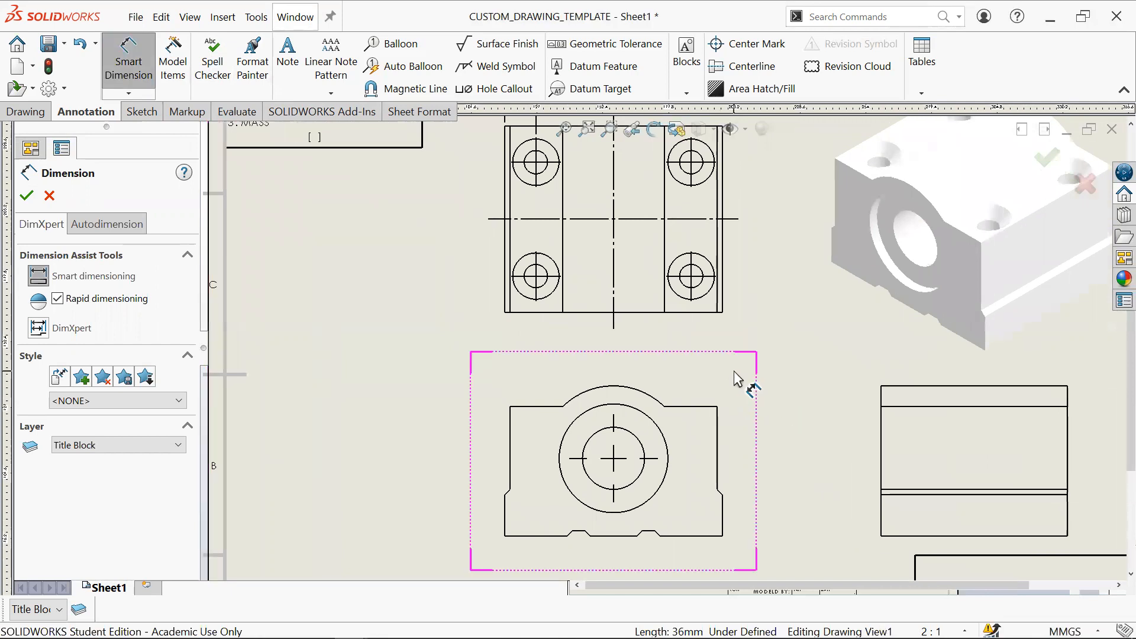
key("Escape")
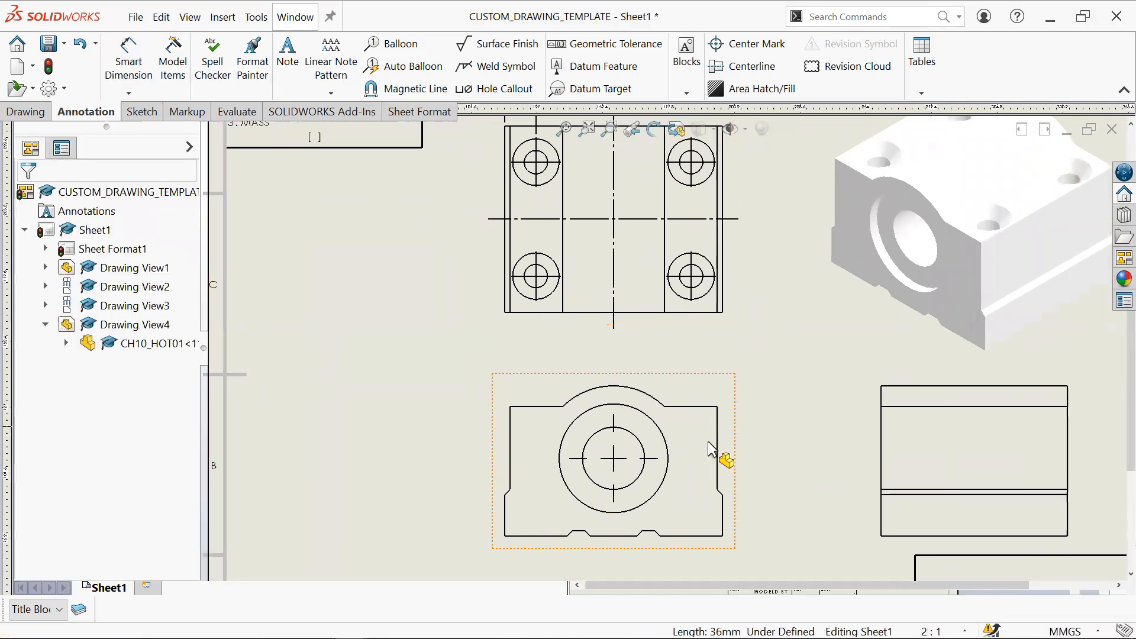
left_click(747, 43)
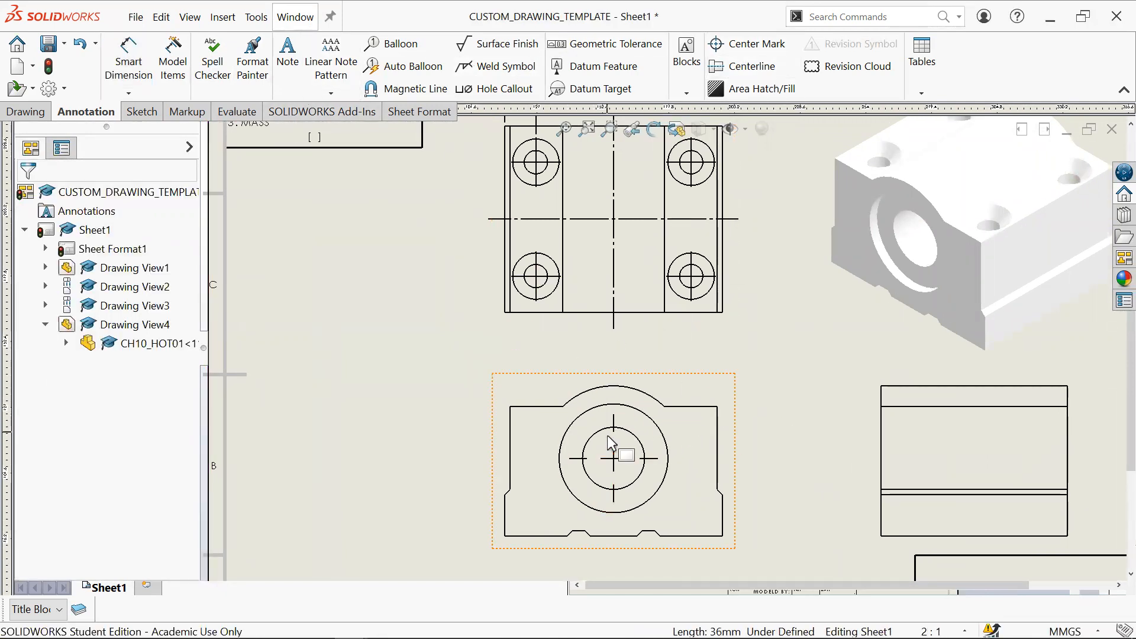
left_click(639, 459)
key("Escape")
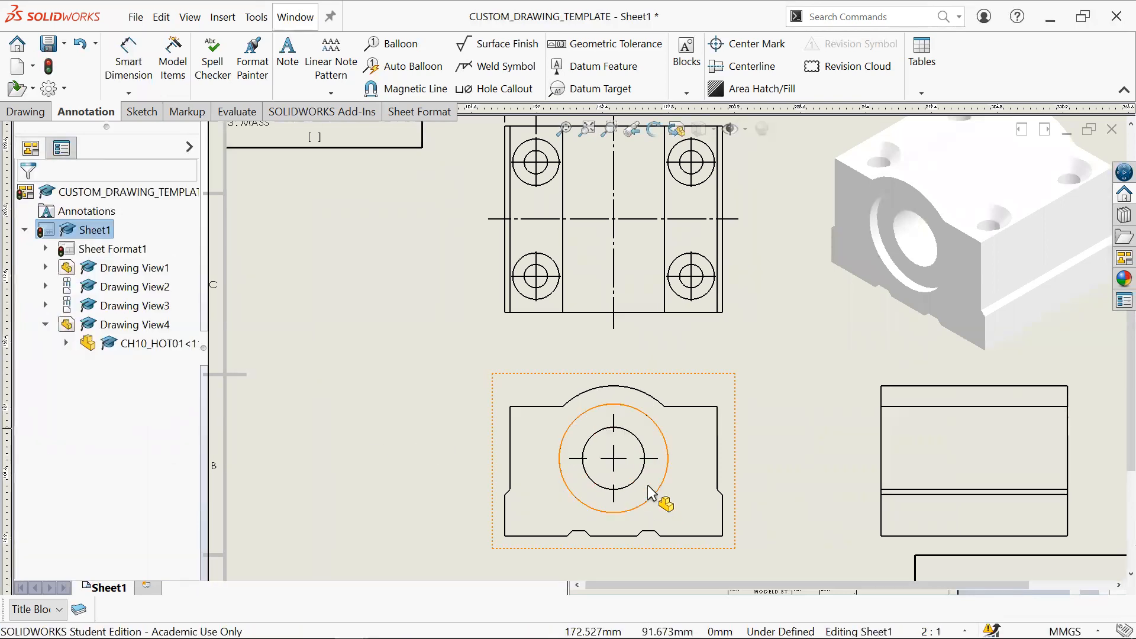
Step: Switch to the Google Docs task list to check the requirements for the CH10_HOT01 drawing
mouse_move(817, 329)
middle_mouse_down()
mouse_move(841, 473)
mouse_move(843, 448)
middle_mouse_up()
left_click(129, 62)
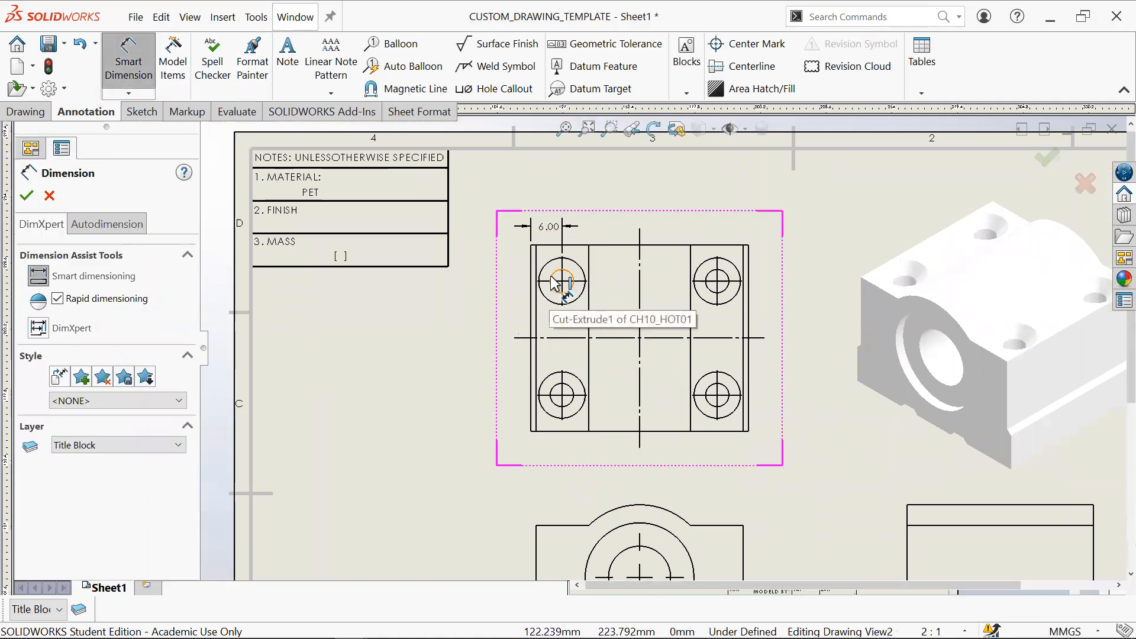
key("alt+Tab")
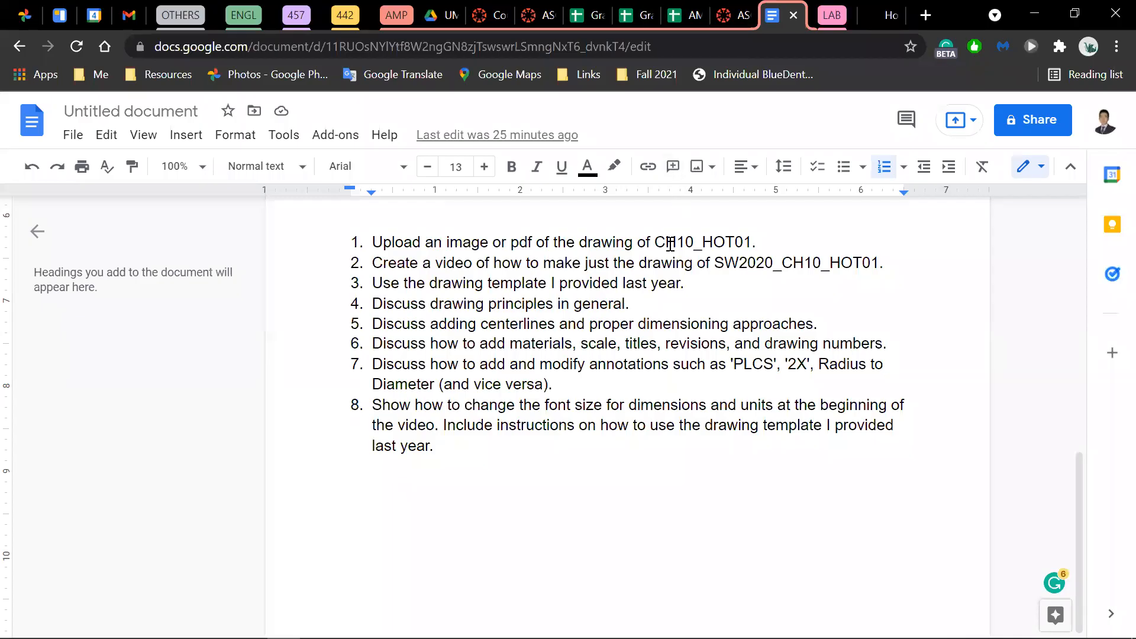
Step: Open the textbook page with reference drawing 10.204 in Google Photos
scroll(670, 244, "down", 5)
scroll(670, 244, "up", 3)
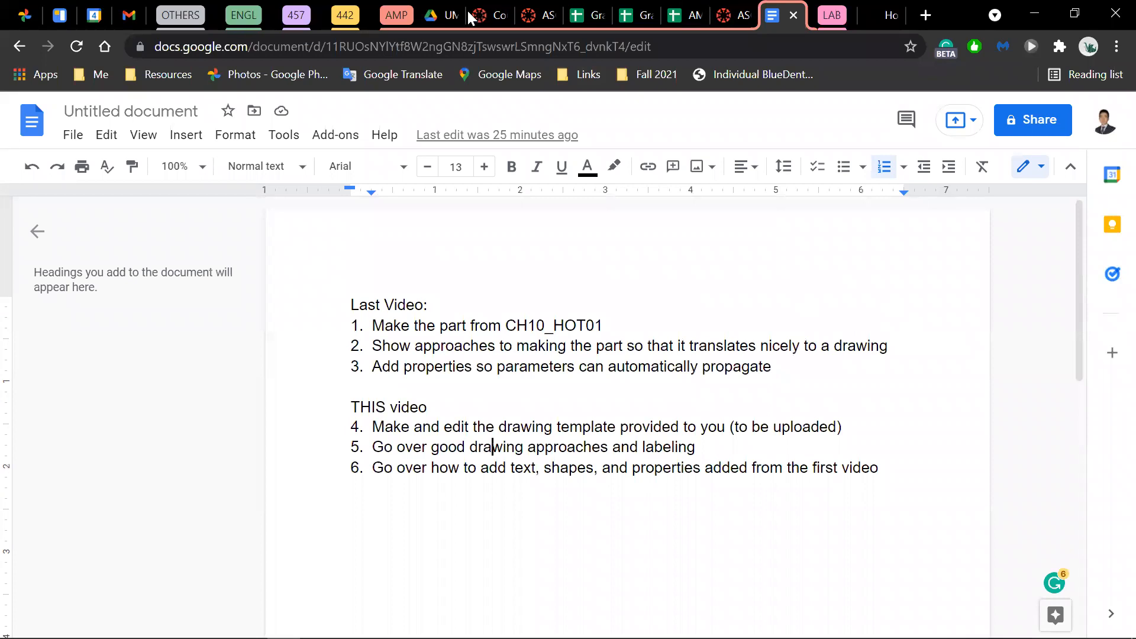
left_click(396, 15)
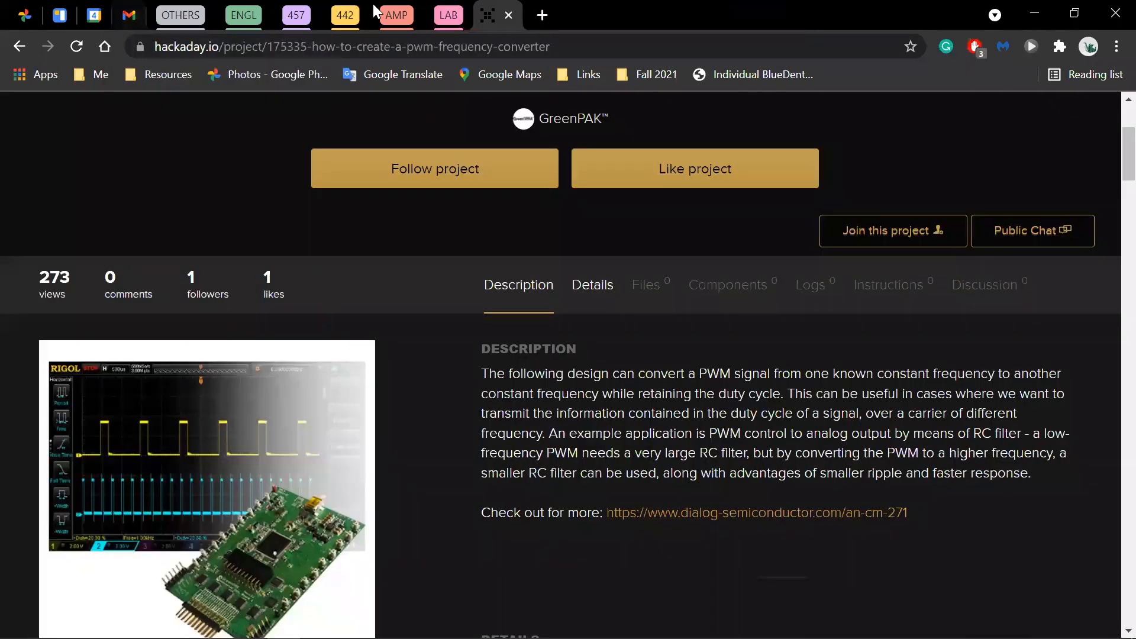
left_click(397, 15)
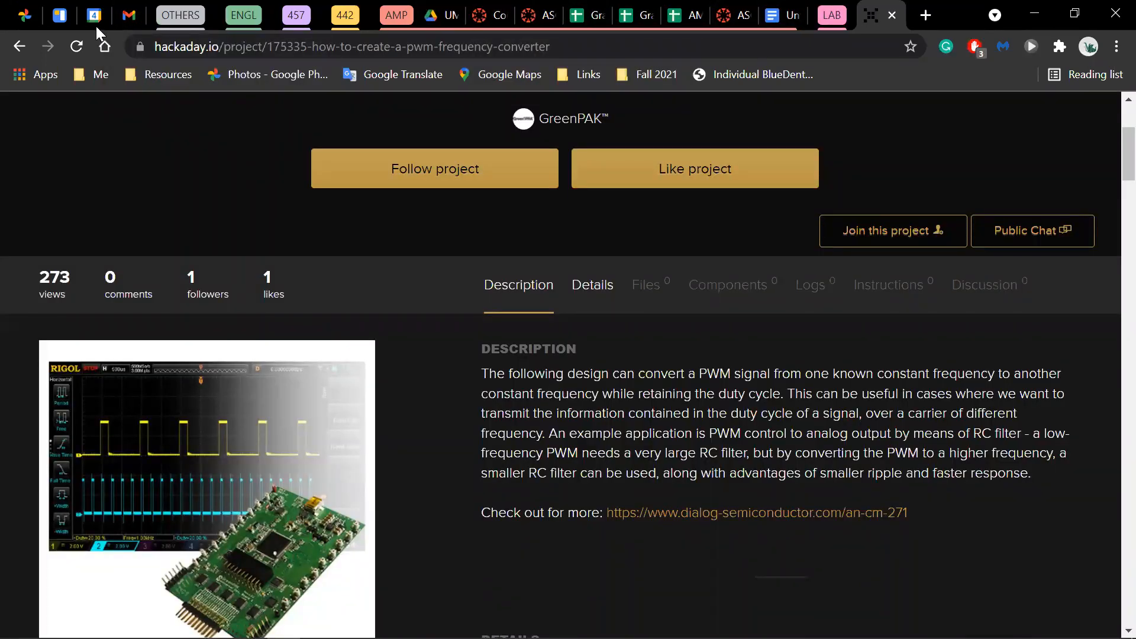
left_click(24, 15)
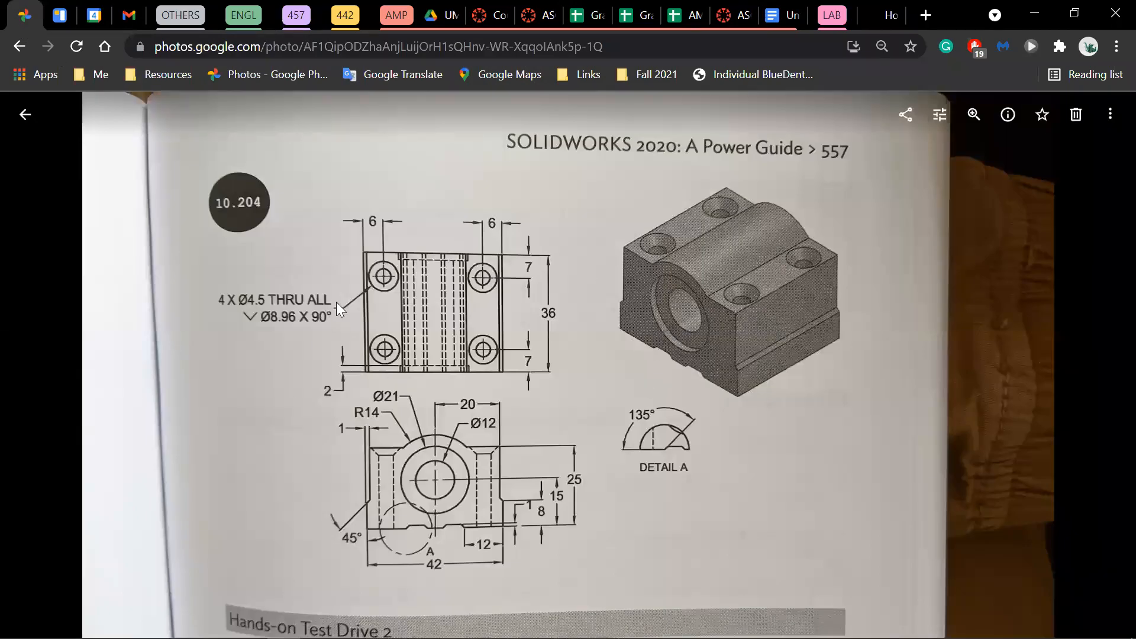
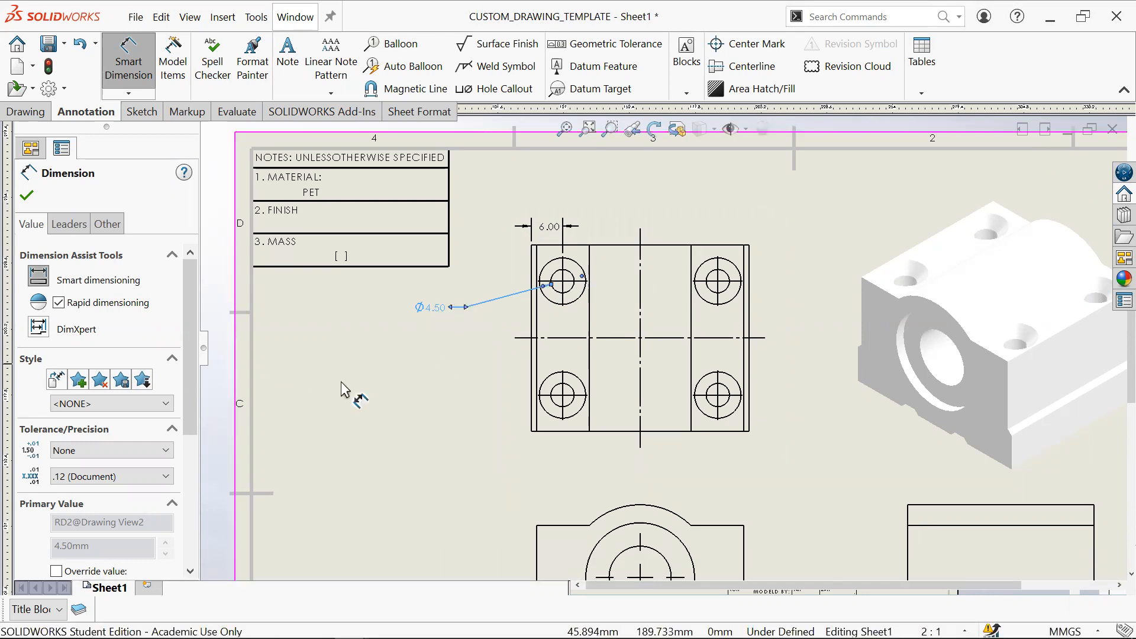
Step: Select the upper-left hole's 4.50 diameter dimension and examine its dimension text and symbol options
left_click_drag(190, 357, 217, 566)
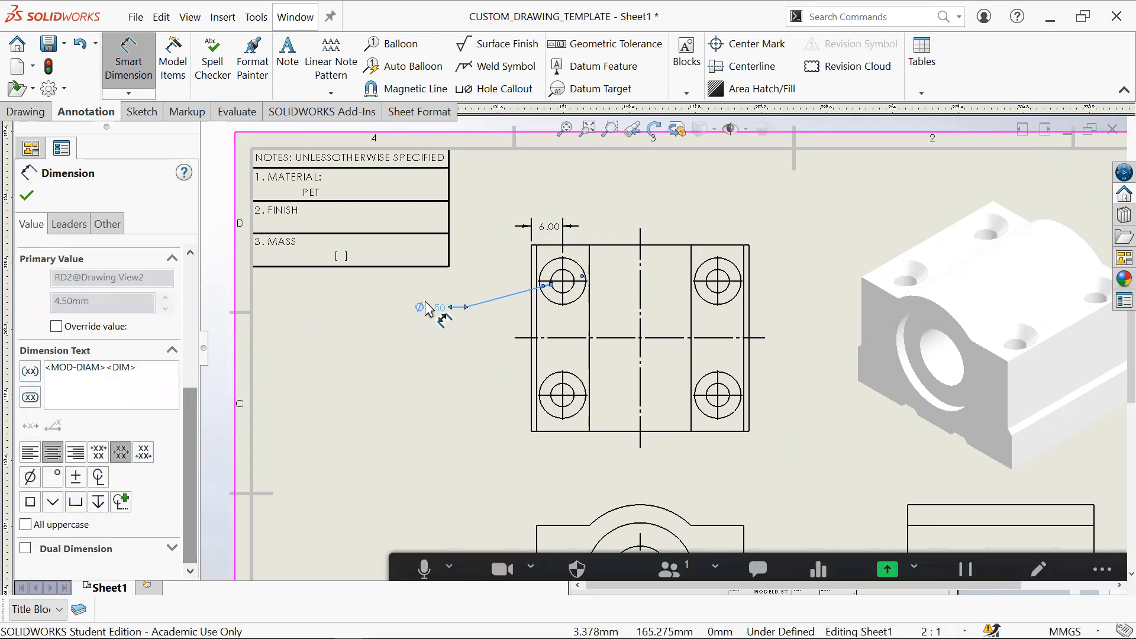
left_click_drag(189, 423, 246, 247)
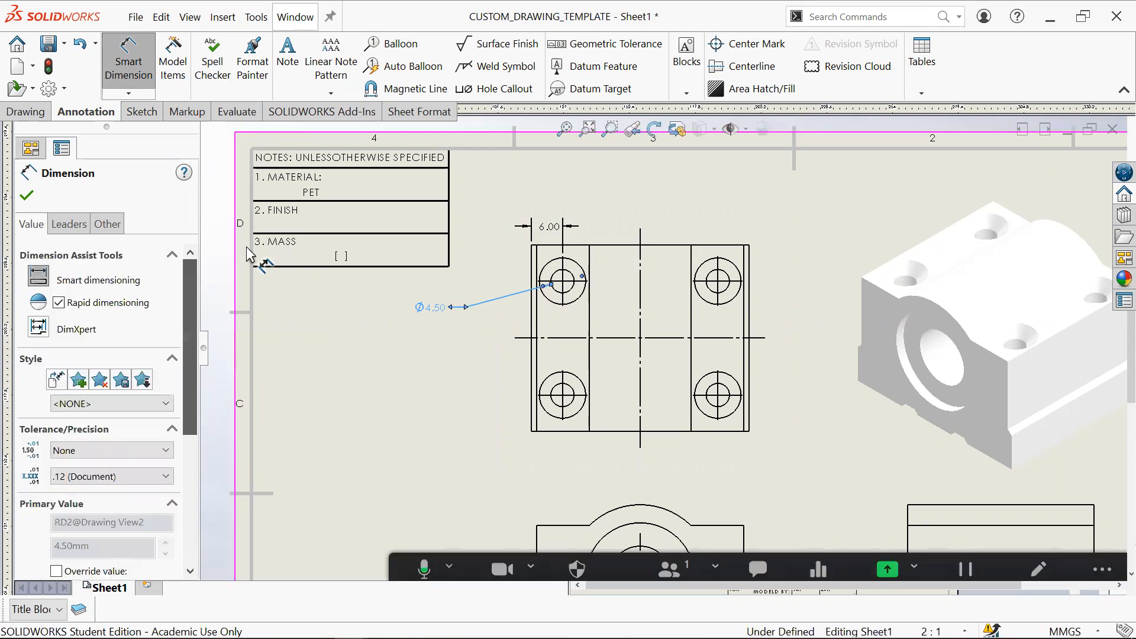
left_click(386, 349)
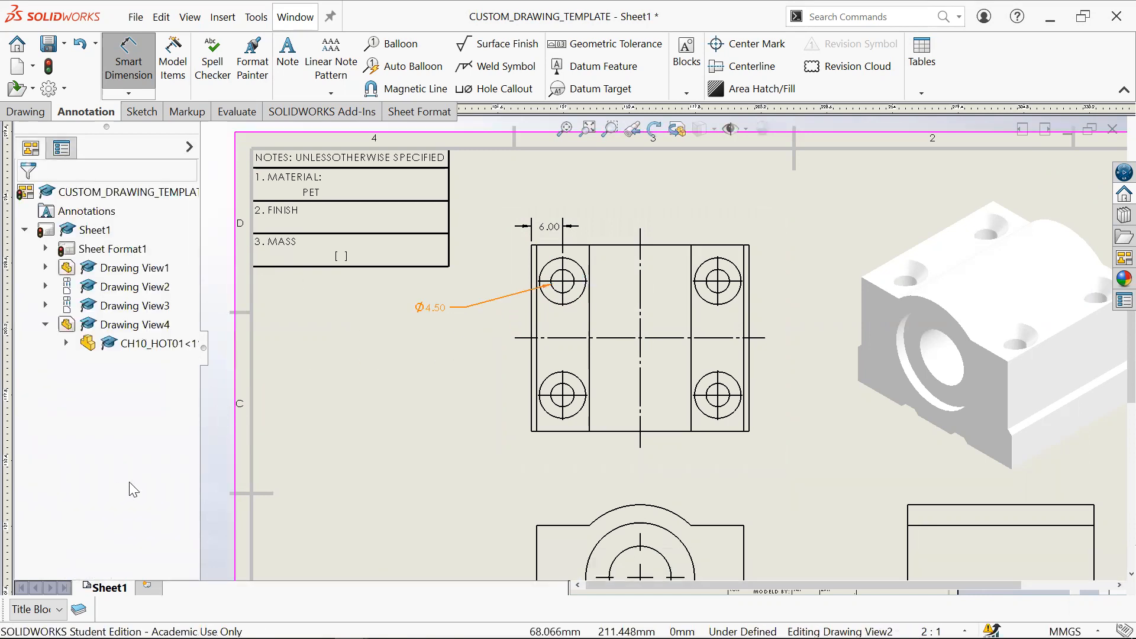
left_click(432, 307)
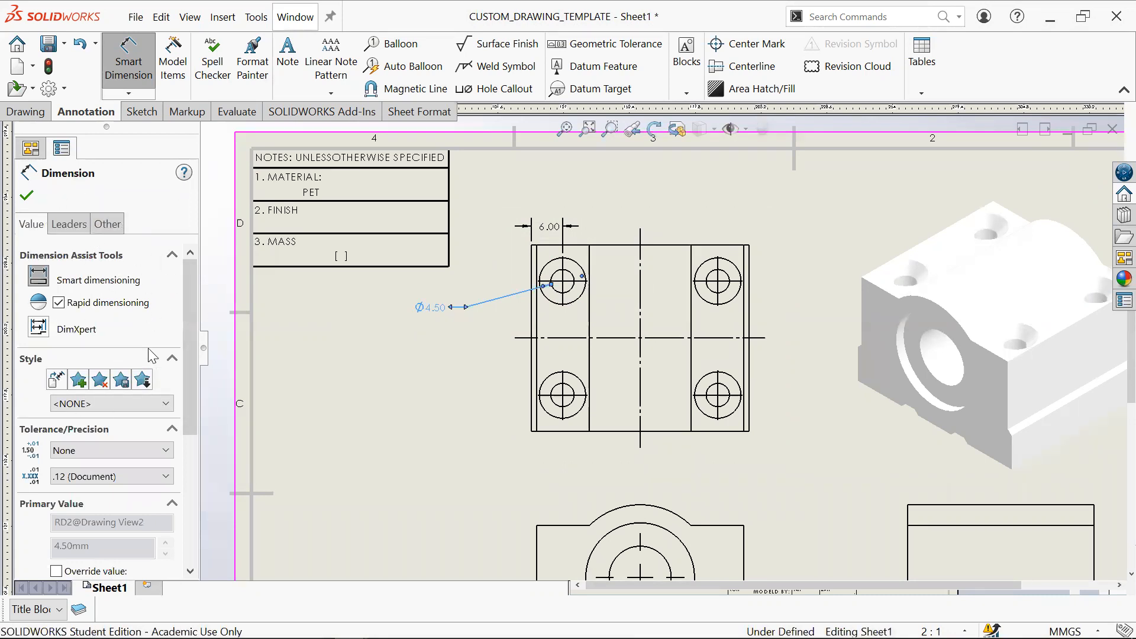
left_click_drag(191, 290, 207, 452)
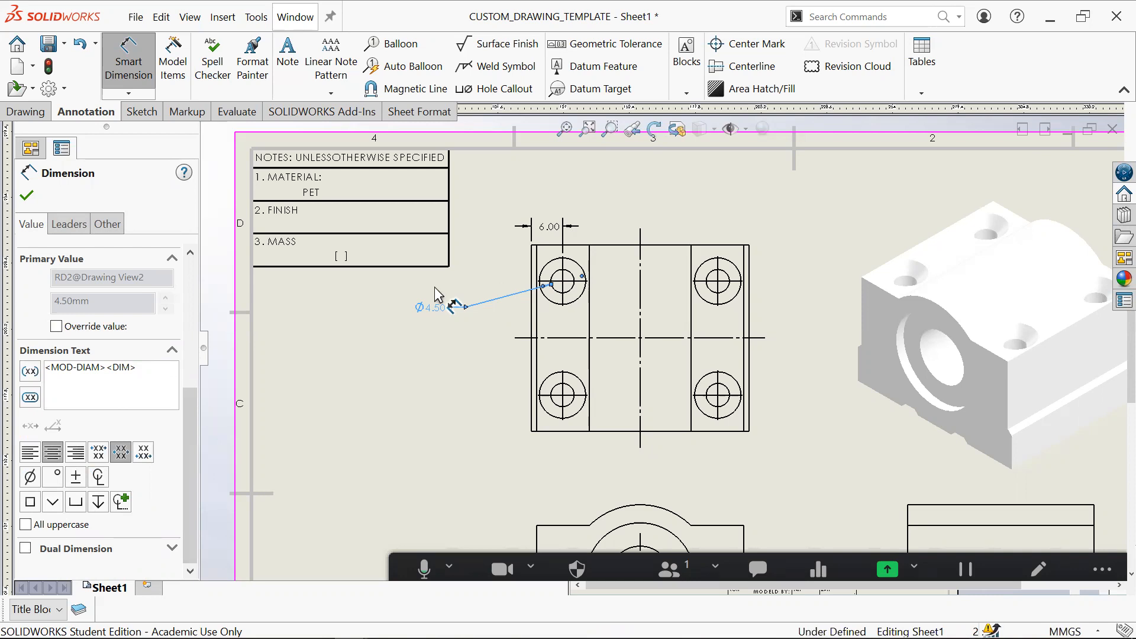
Step: Try removing the diameter symbol code <MOD-DIAM> from the hole's dimension text, and undo the deletion
left_click_drag(48, 369, 148, 368)
left_click(86, 368)
left_click_drag(48, 369, 106, 368)
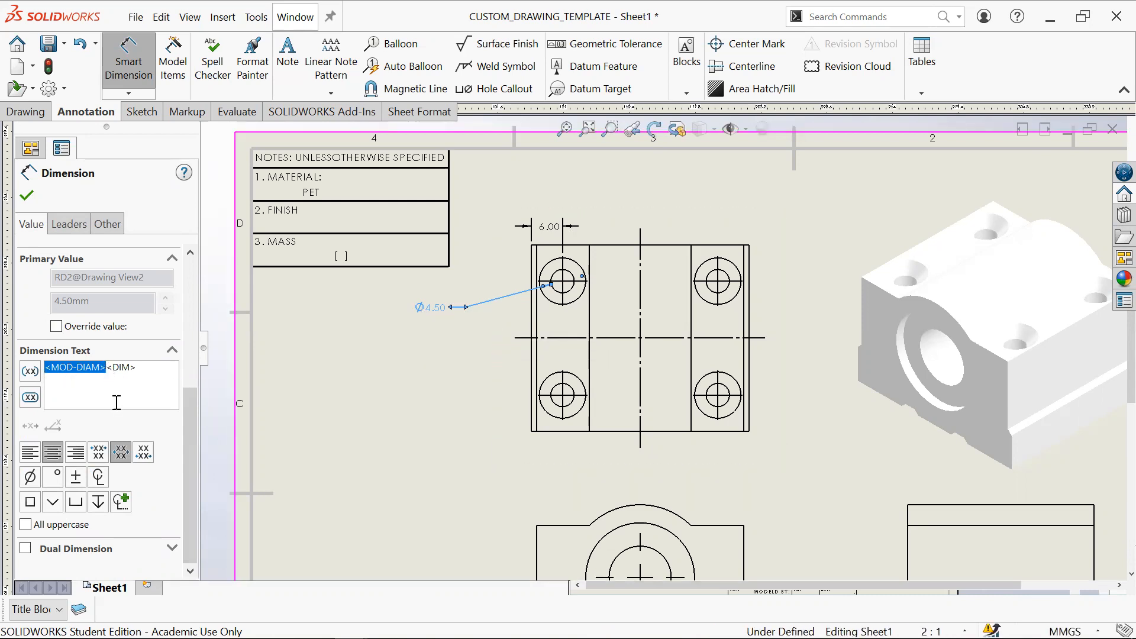
key("Delete")
left_click(312, 388)
key("ctrl+z")
Step: Try deleting the end of the <DIM> code in the hole's dimension text, and decline overriding the dimension value
left_click(436, 311)
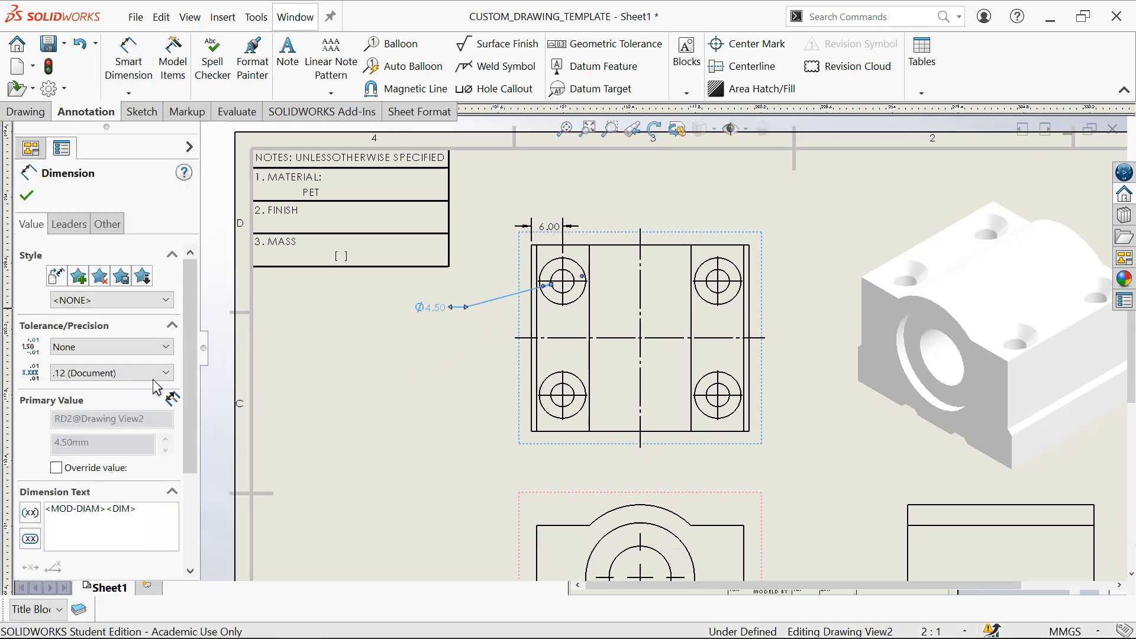
scroll(183, 381, "down", 3)
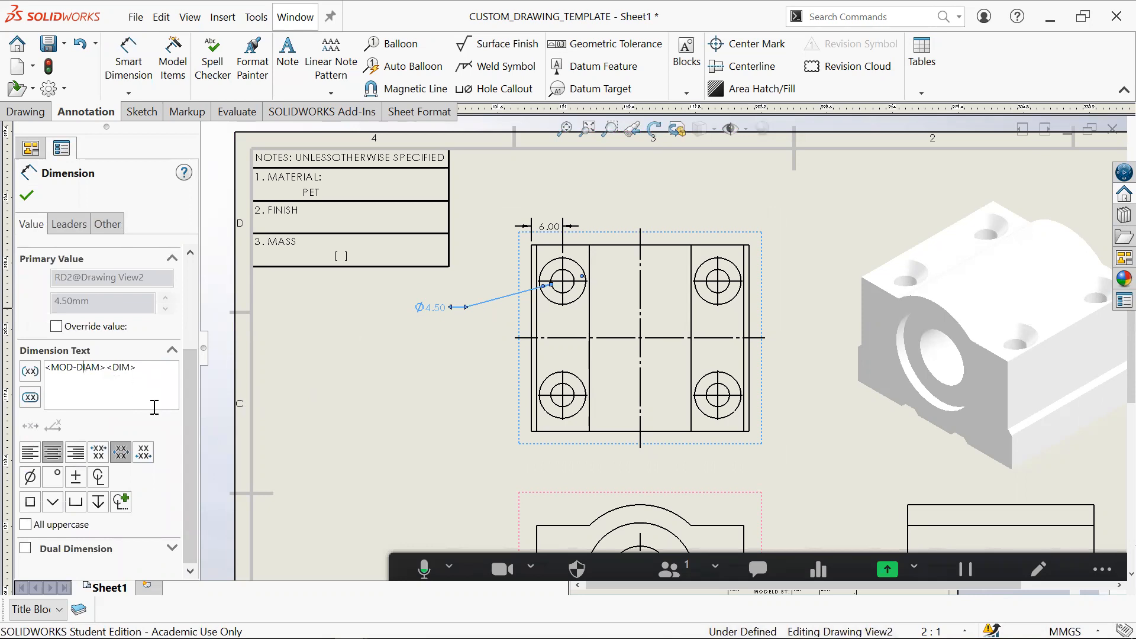
key("Right")
key("Right")
key("BackSpace")
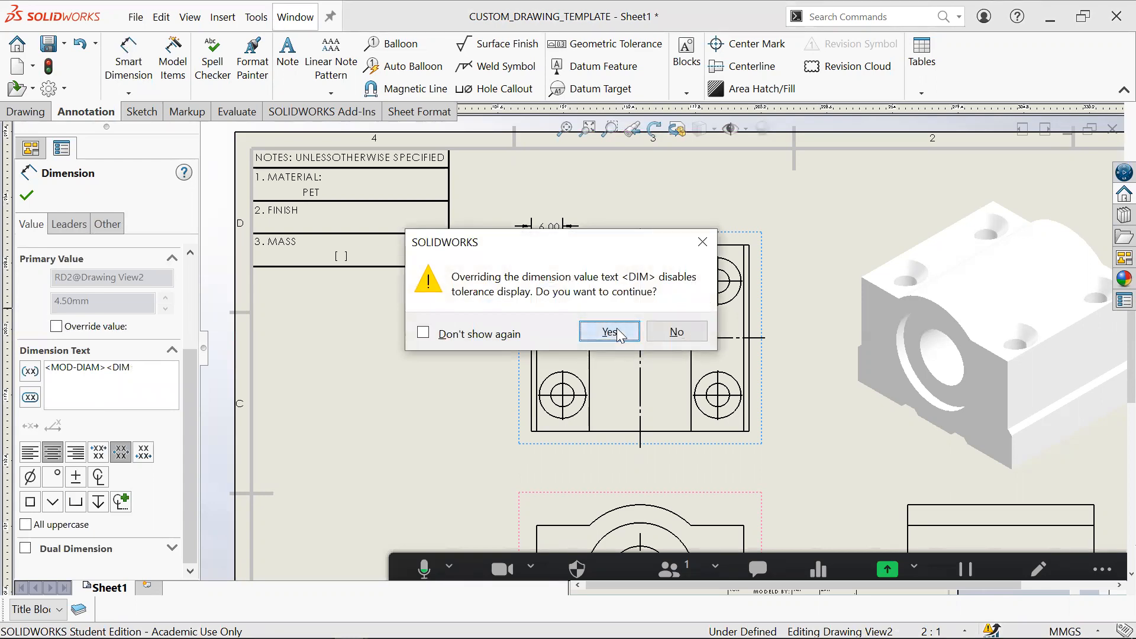
left_click(686, 330)
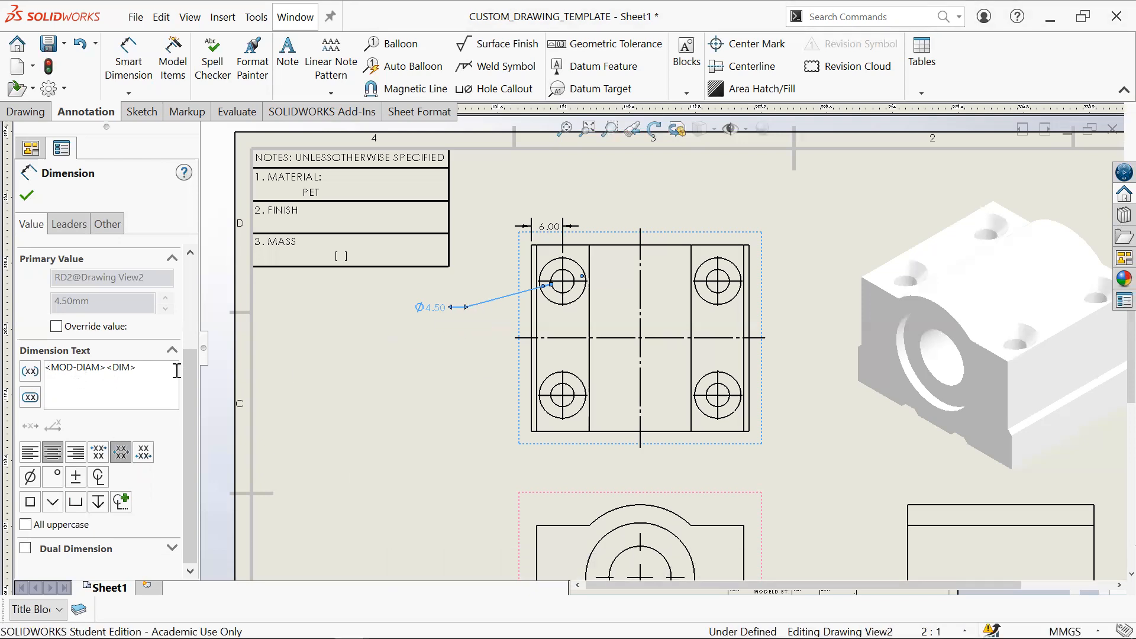
Step: Put 4X before and THRU ALL after the value in the upper-left hole's diameter dimension text
type("4X")
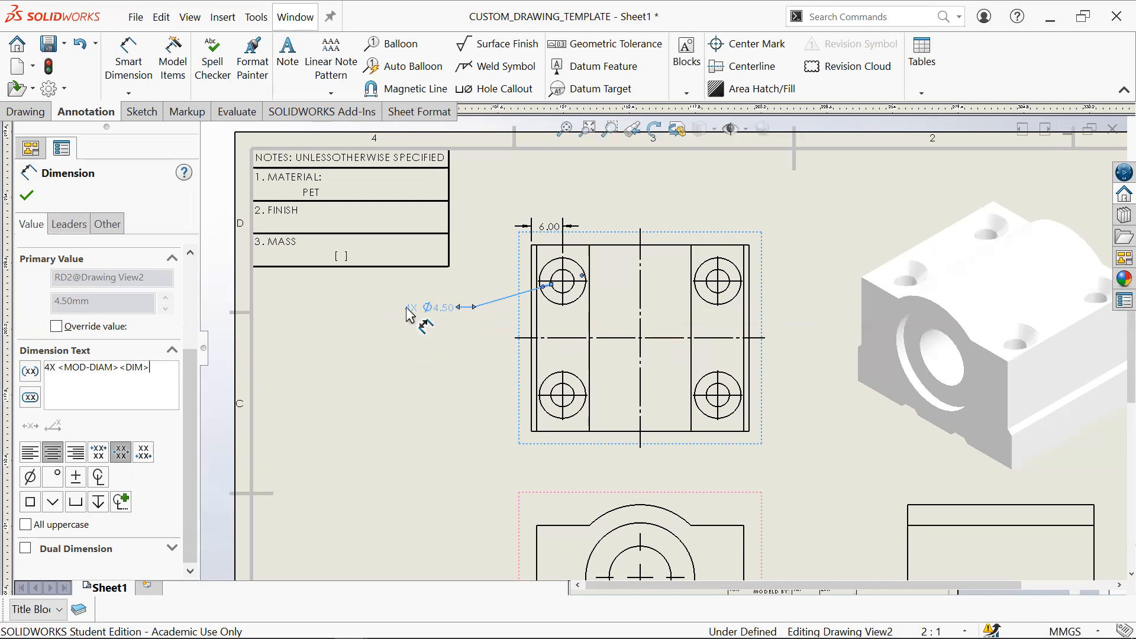
mouse_move(194, 383)
left_mouse_down()
mouse_move(196, 291)
mouse_move(193, 425)
mouse_move(211, 374)
left_mouse_up()
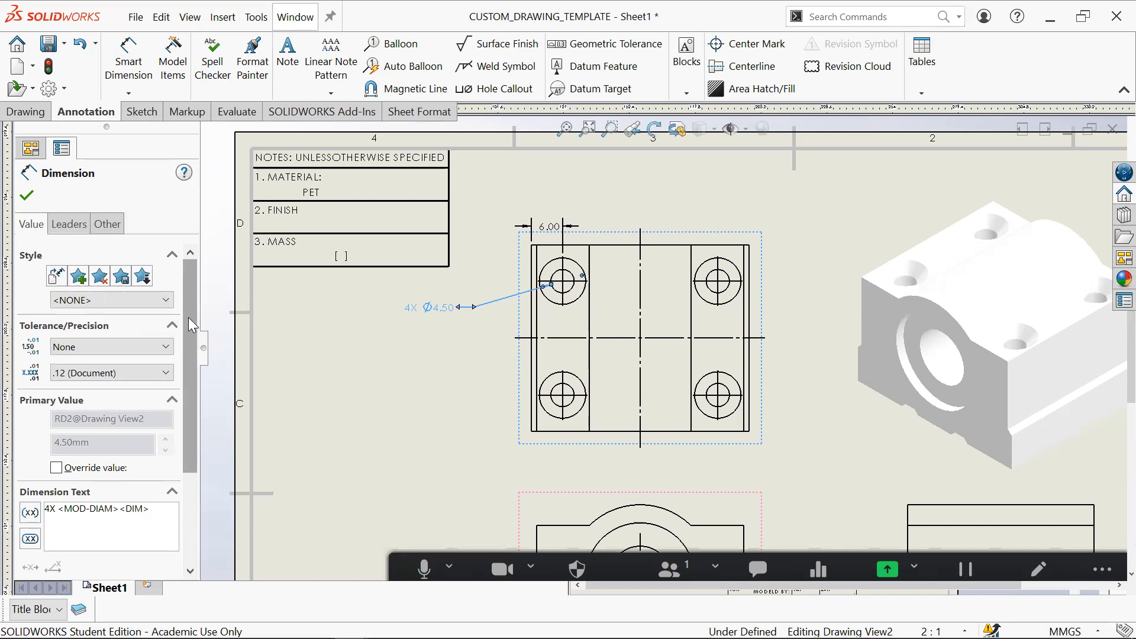
scroll(192, 334, "down", 2)
scroll(204, 366, "up", 2)
scroll(206, 407, "down", 3)
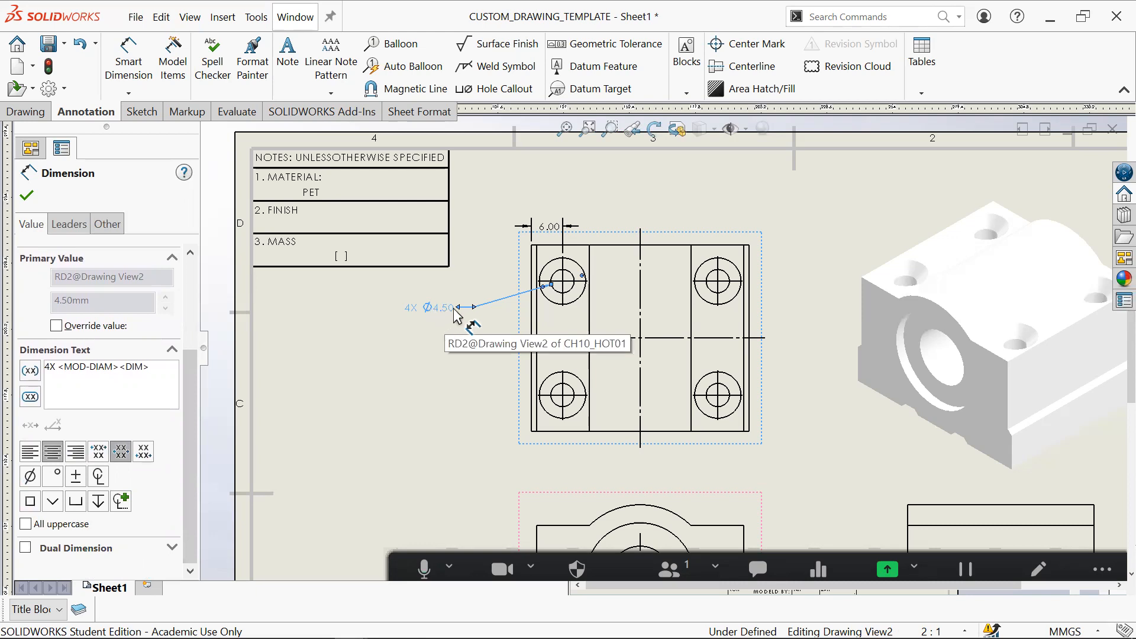
left_click(174, 368)
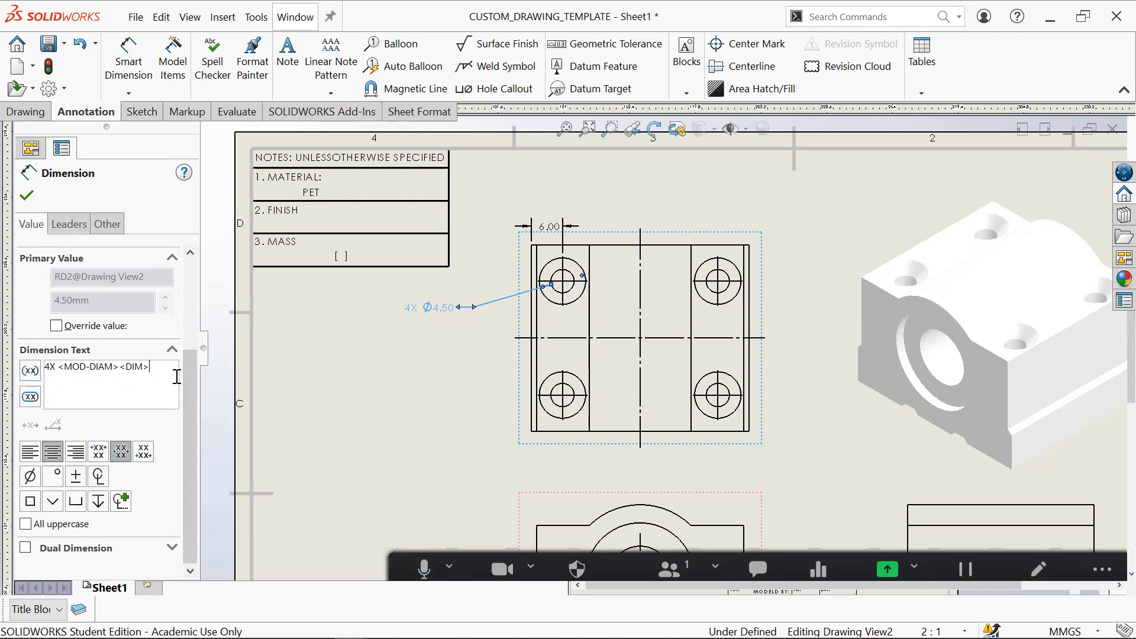
type("THRU ALL")
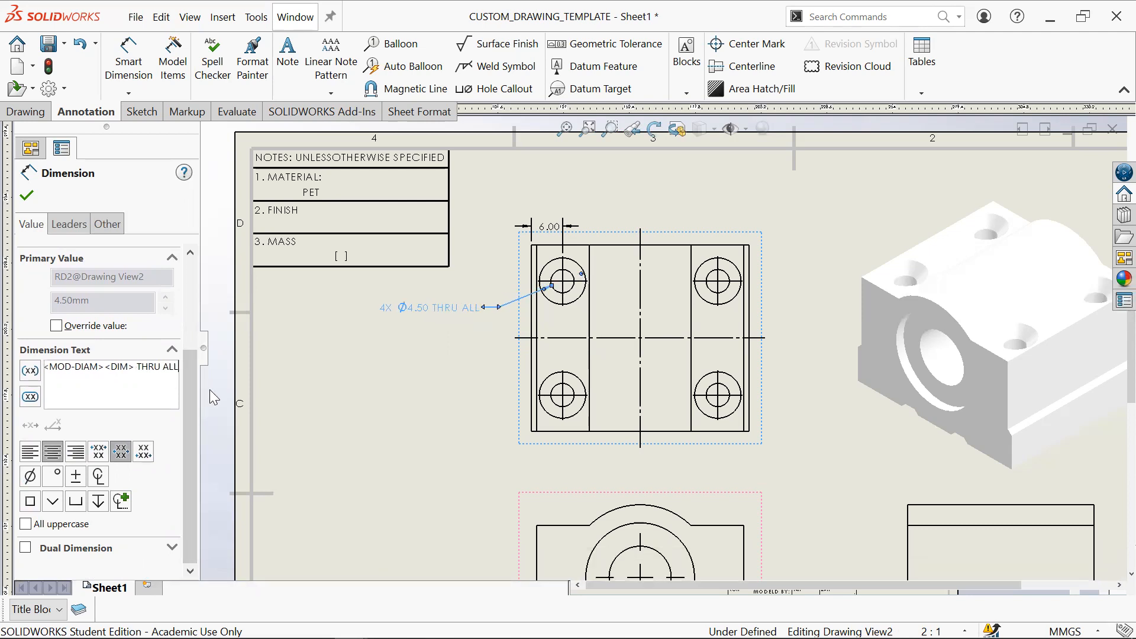
left_click(372, 399)
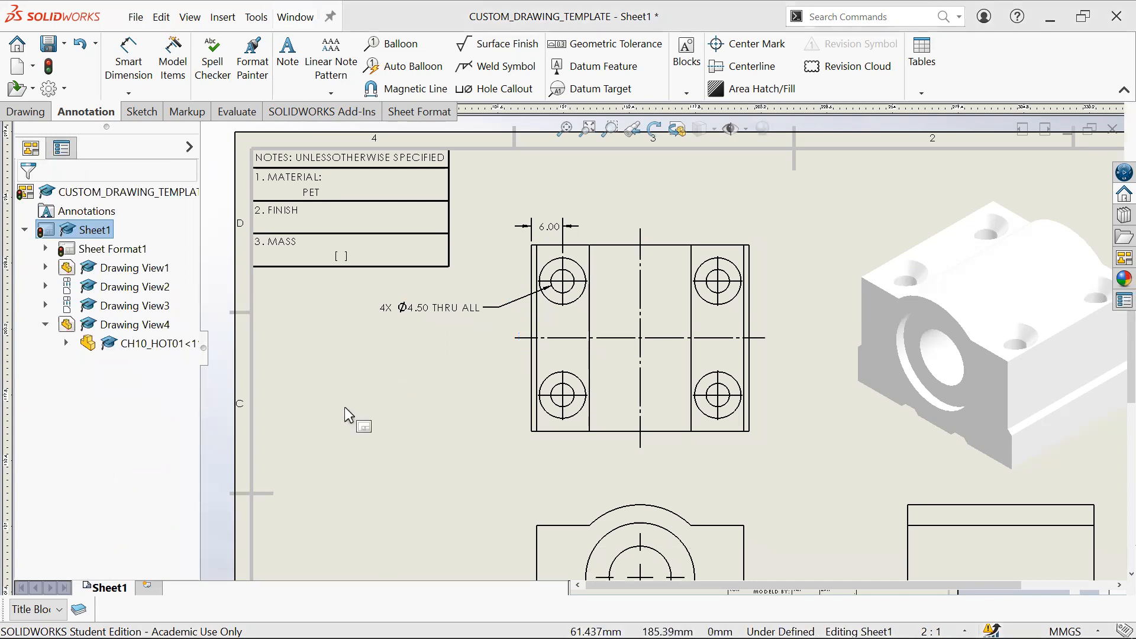
Step: Switch to the reference drawing in Google Photos to check the full hole callout, and return to SOLIDWORKS
key("alt+Tab")
key("alt+Tab")
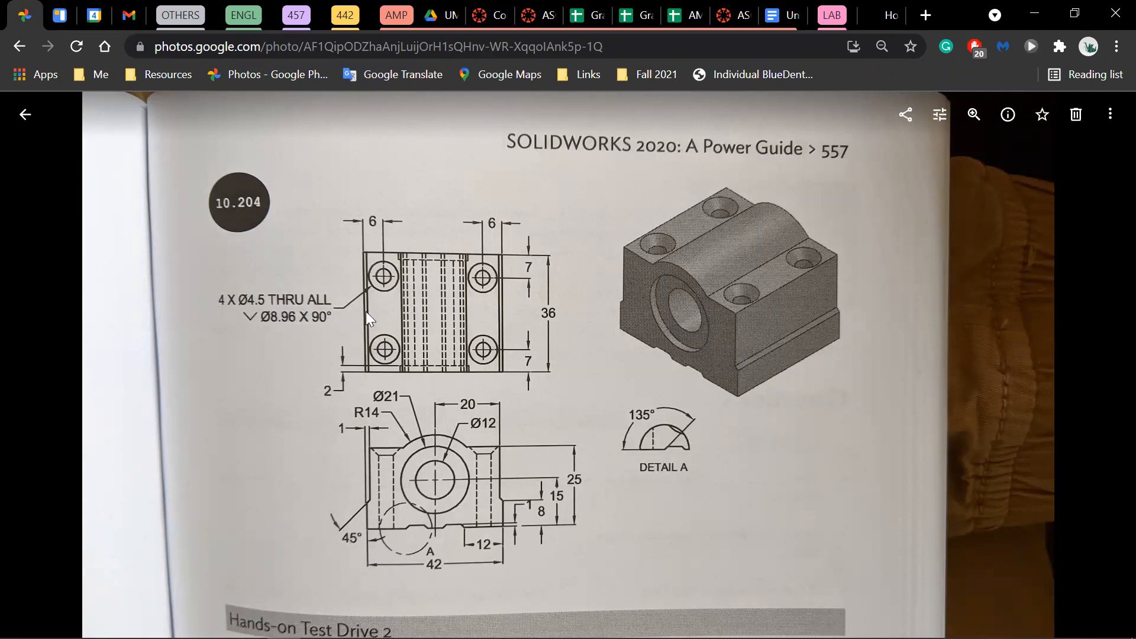
key("alt+Tab")
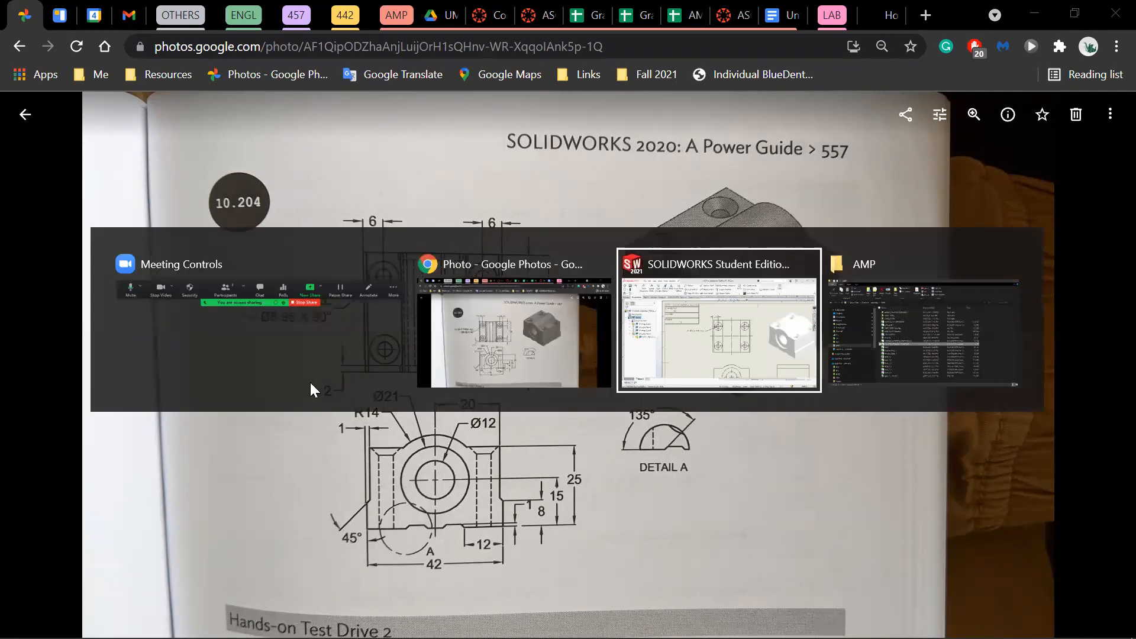
Step: Select the 4X hole callout in the top view and start a second line in its dimension text
left_click(438, 308)
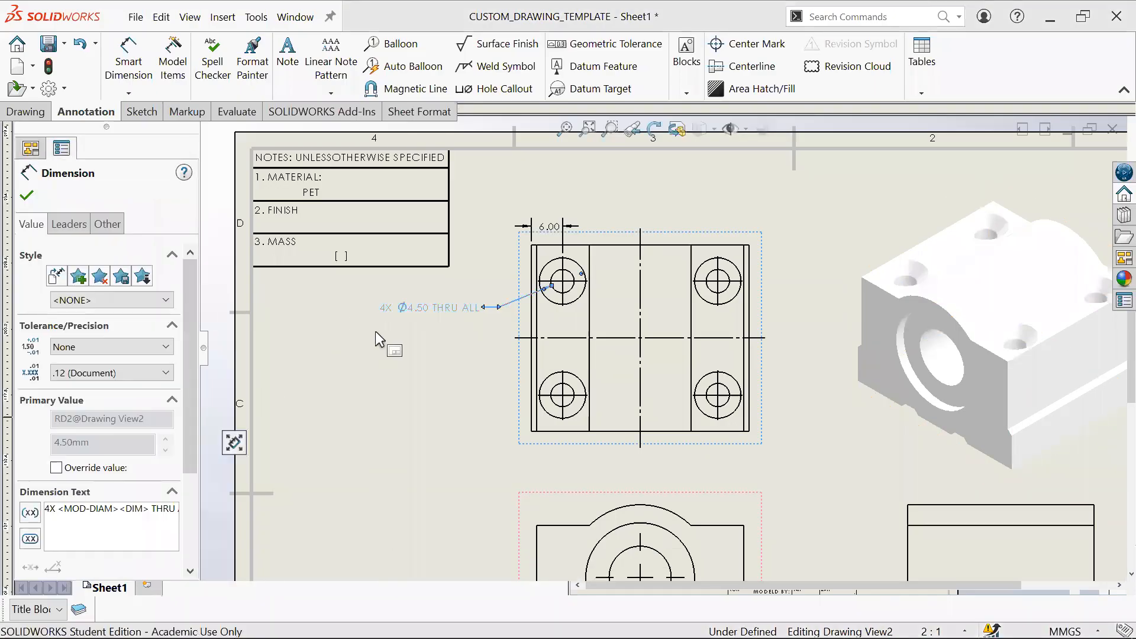
scroll(190, 464, "down", 3)
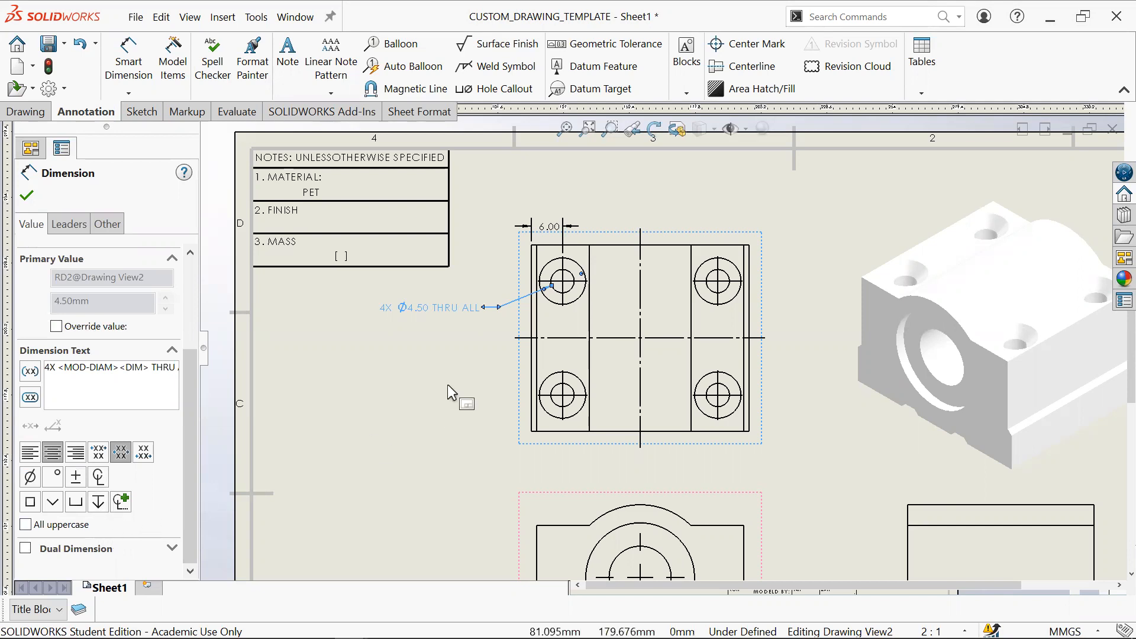
scroll(446, 327, "down", 3)
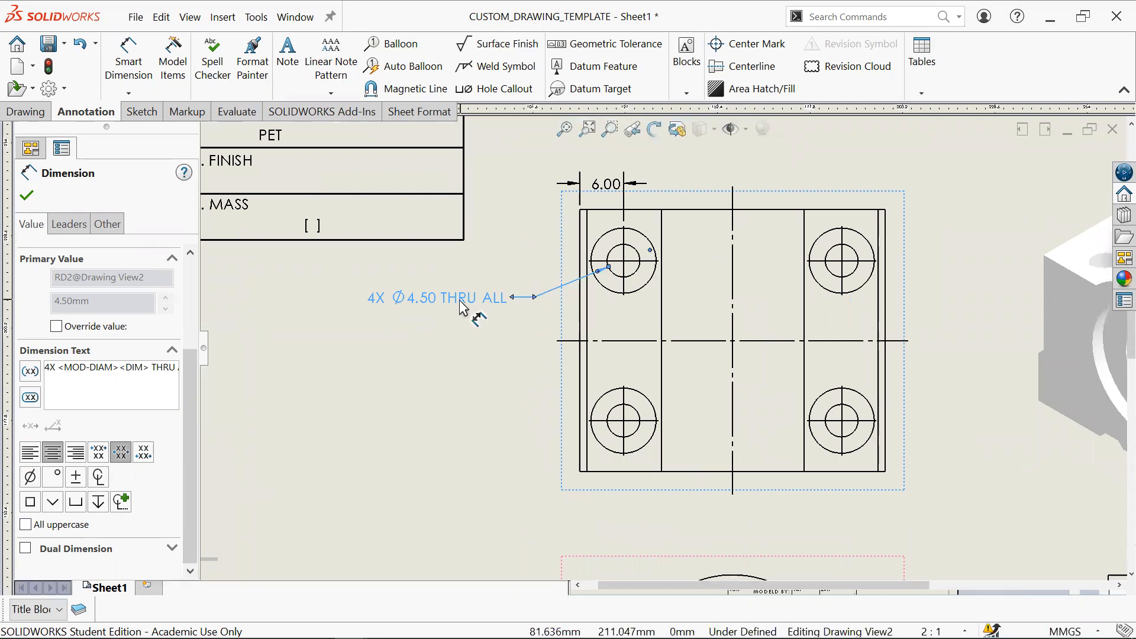
scroll(755, 381, "up", 3)
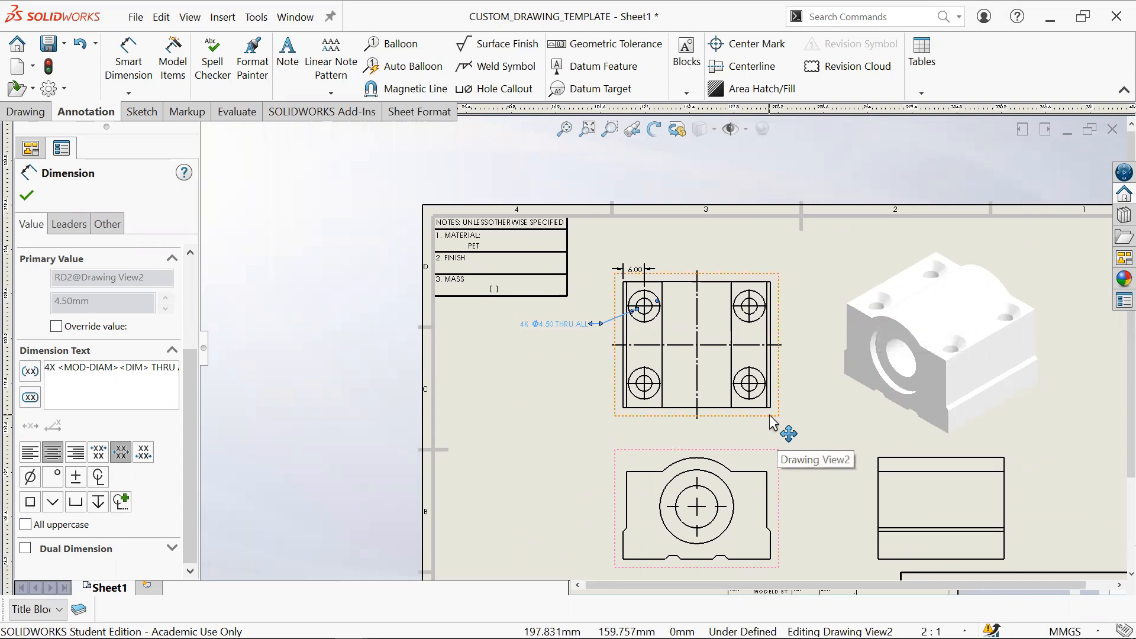
scroll(683, 338, "down", 2)
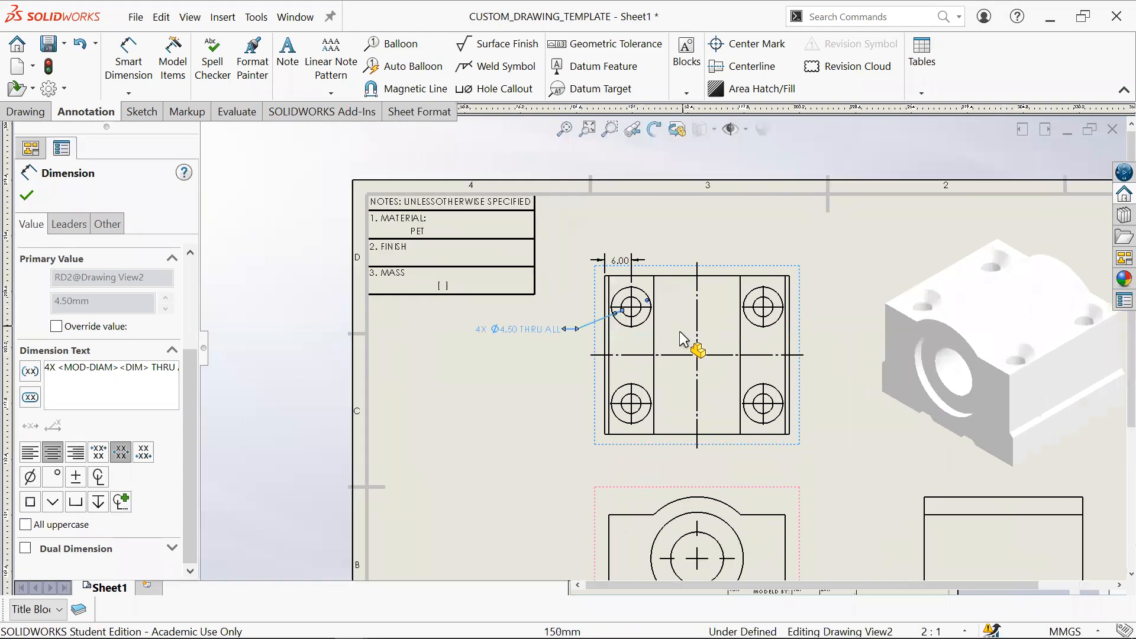
scroll(680, 332, "down", 2)
mouse_move(491, 331)
left_mouse_down()
mouse_move(492, 273)
mouse_move(474, 319)
left_mouse_up()
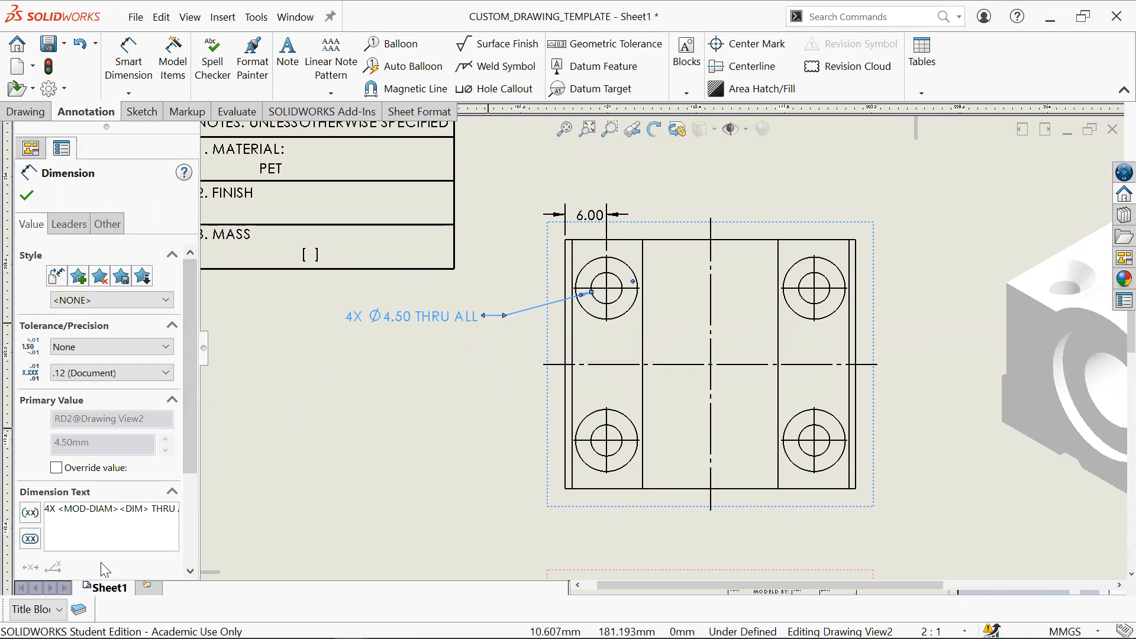
key("End")
key("Return")
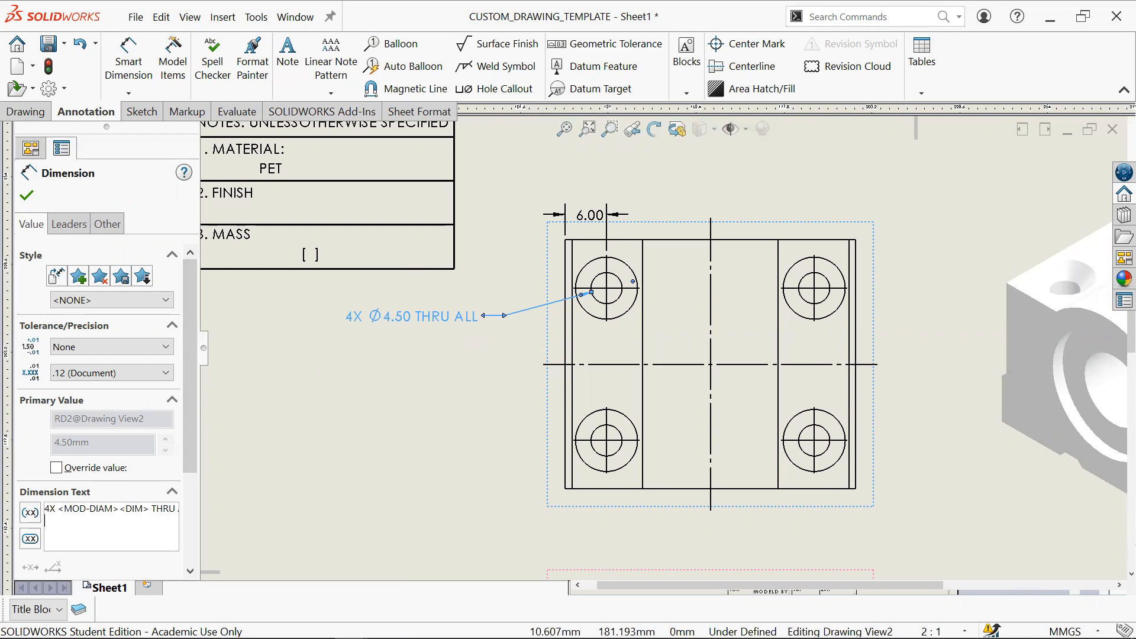
Step: Insert a countersink symbol followed by 8.96 on the second line of the hole callout
type("ddd")
key("BackSpace")
key("BackSpace")
key("BackSpace")
scroll(196, 452, "down", 3)
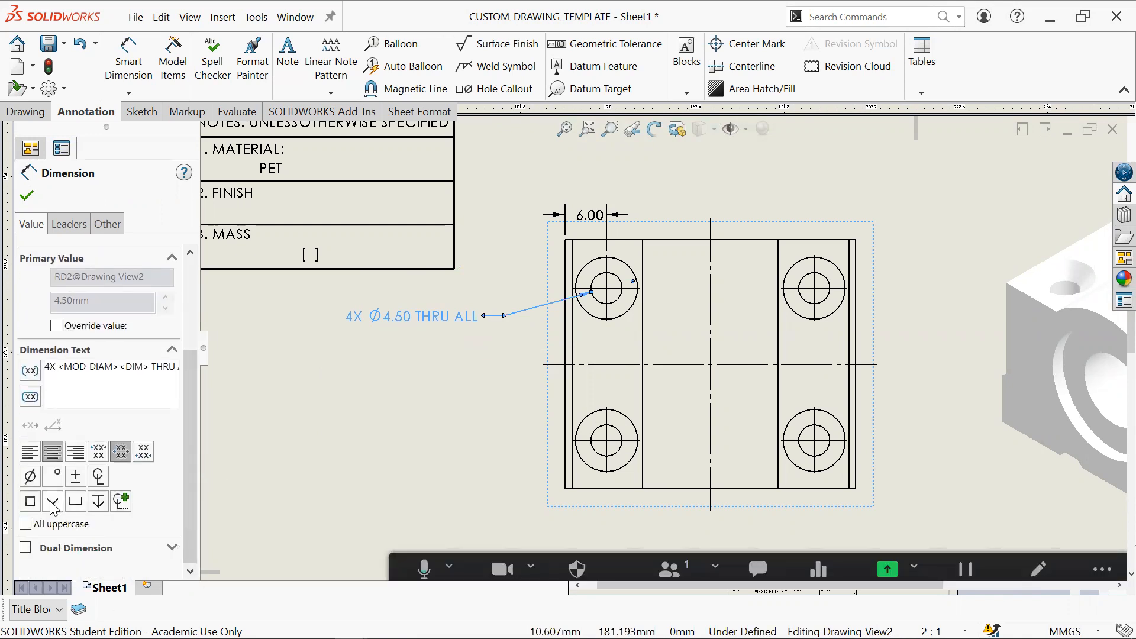
left_click(52, 502)
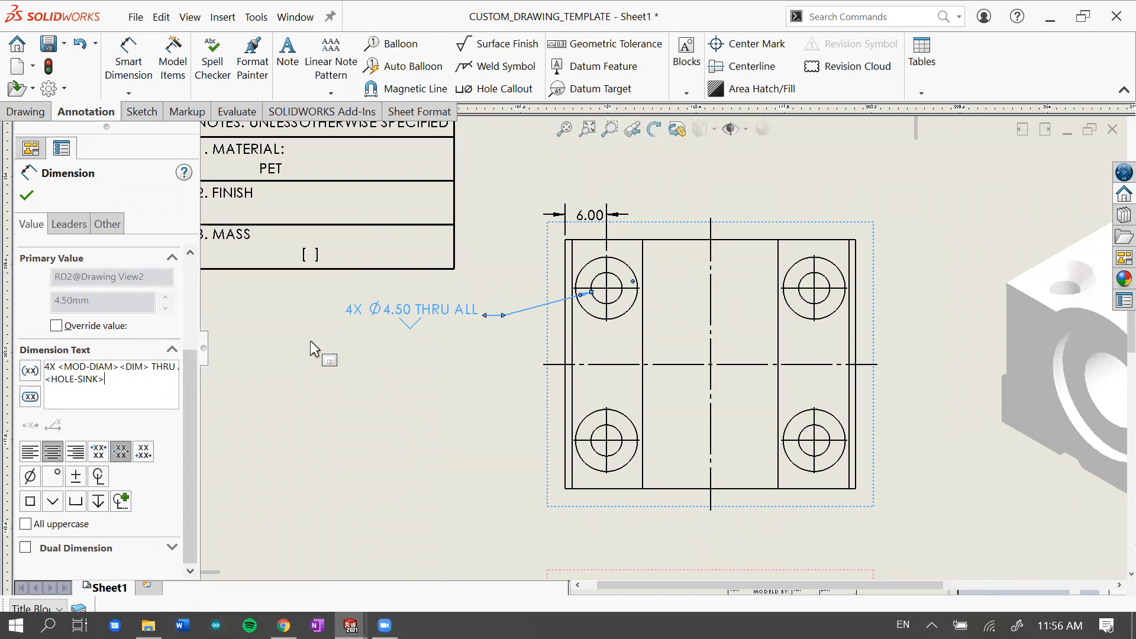
type("8.96")
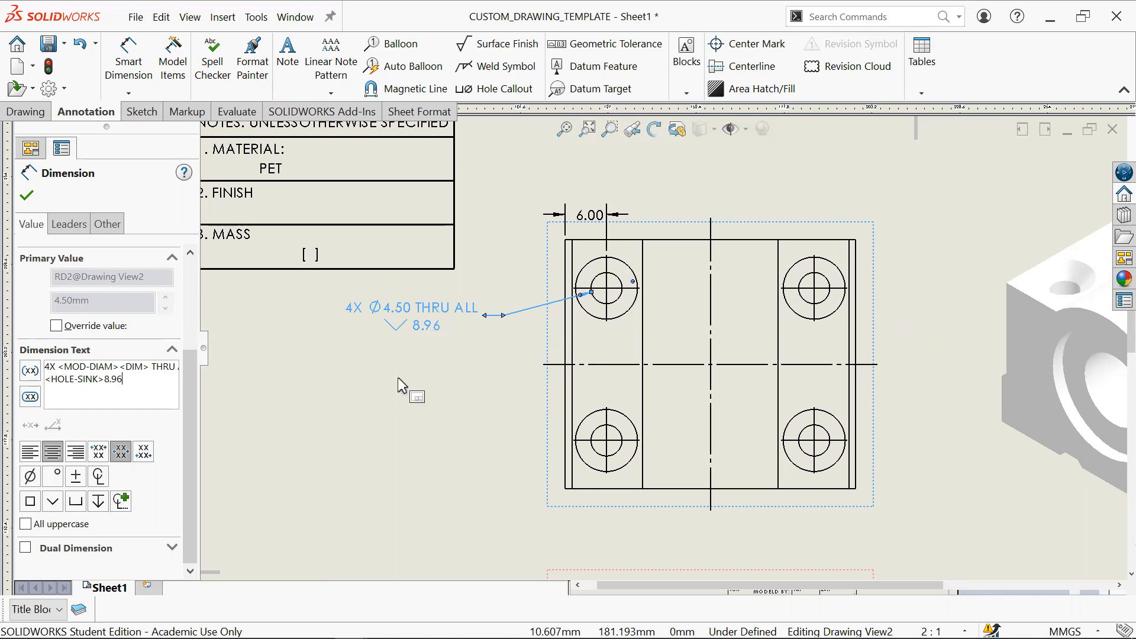
Step: Compare the countersink line with the reference drawing in Google Photos, and switch back to SOLIDWORKS
key("alt+Tab")
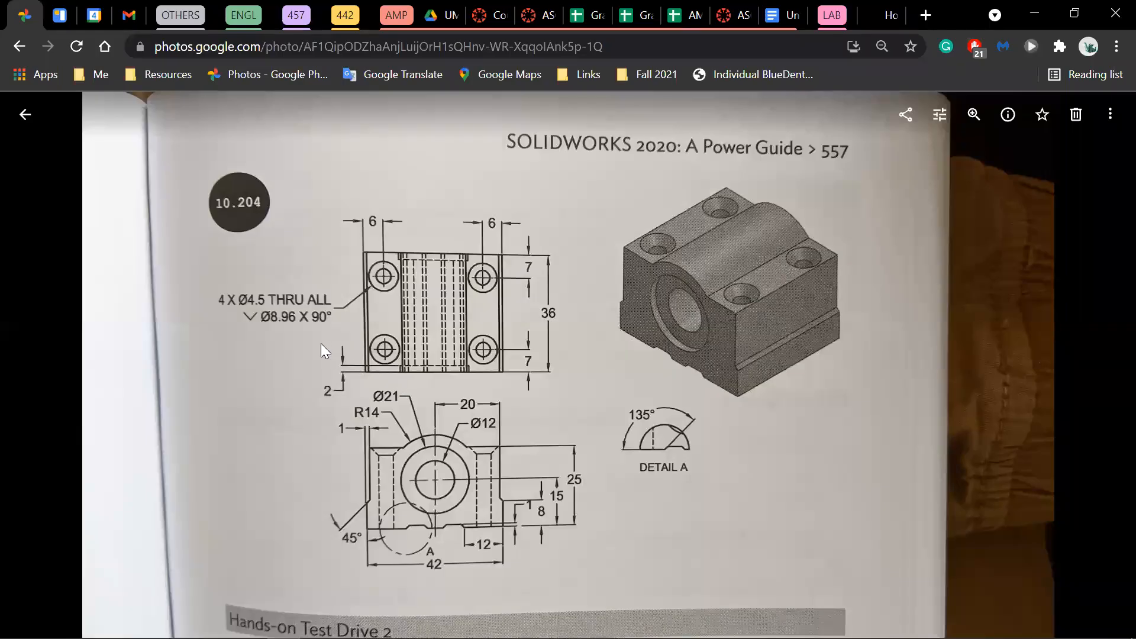
key("alt+Tab")
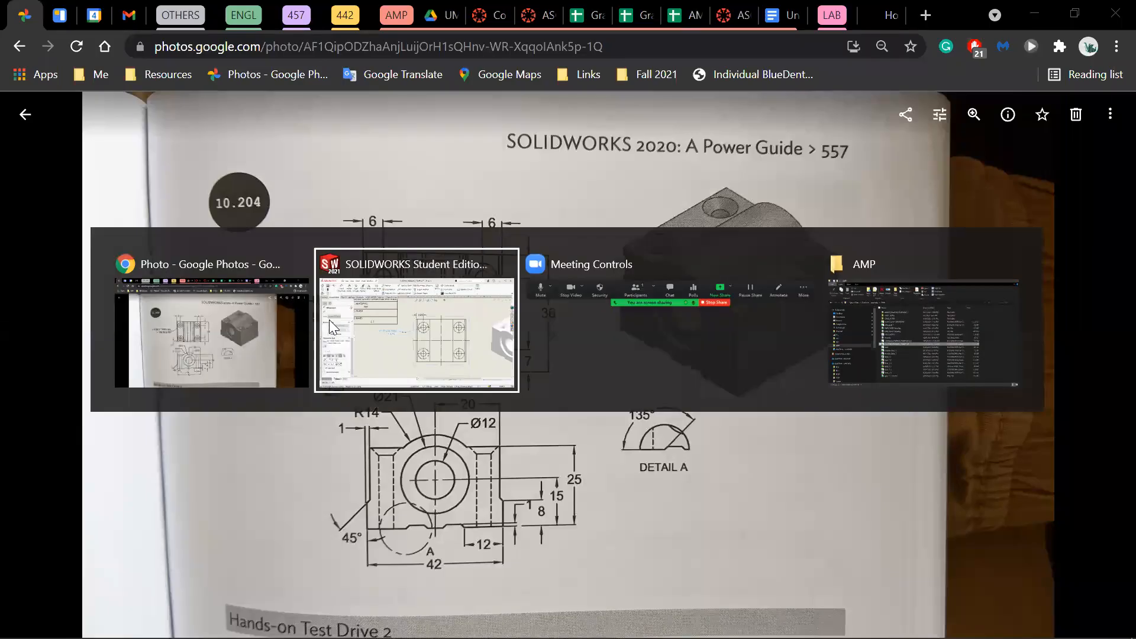
Step: Complete the countersink line of the 4X hole callout with X 90 and a degree symbol, checking it against the reference drawing
key("alt+Tab")
key("alt+Tab")
key("alt+Tab")
key("alt+Tab")
left_click(141, 393)
type("X")
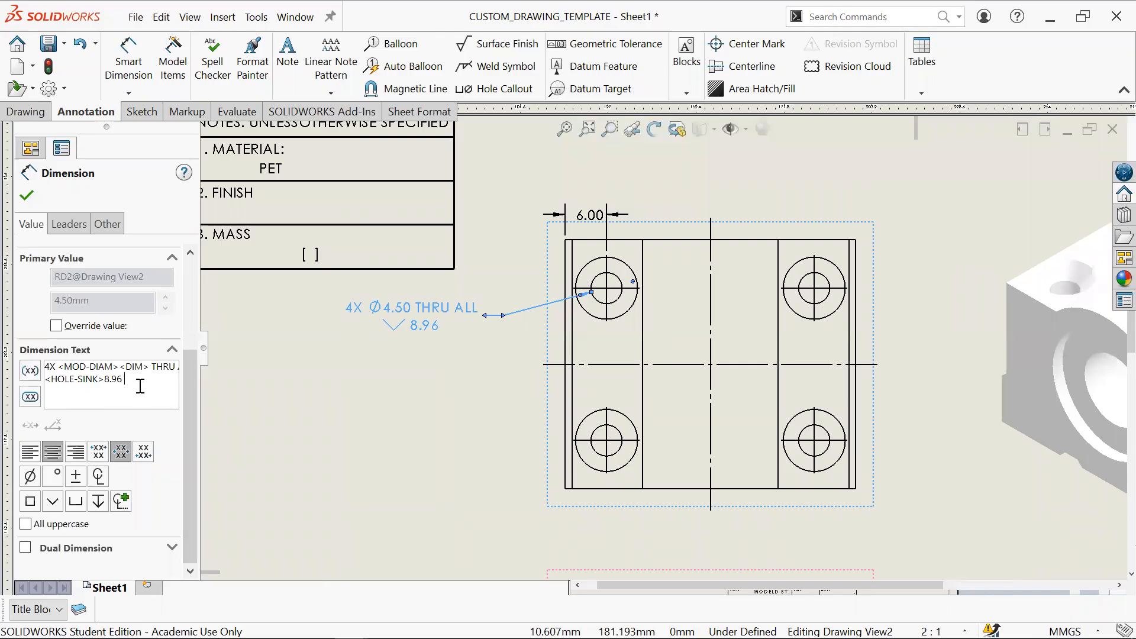
type("90")
left_click(54, 475)
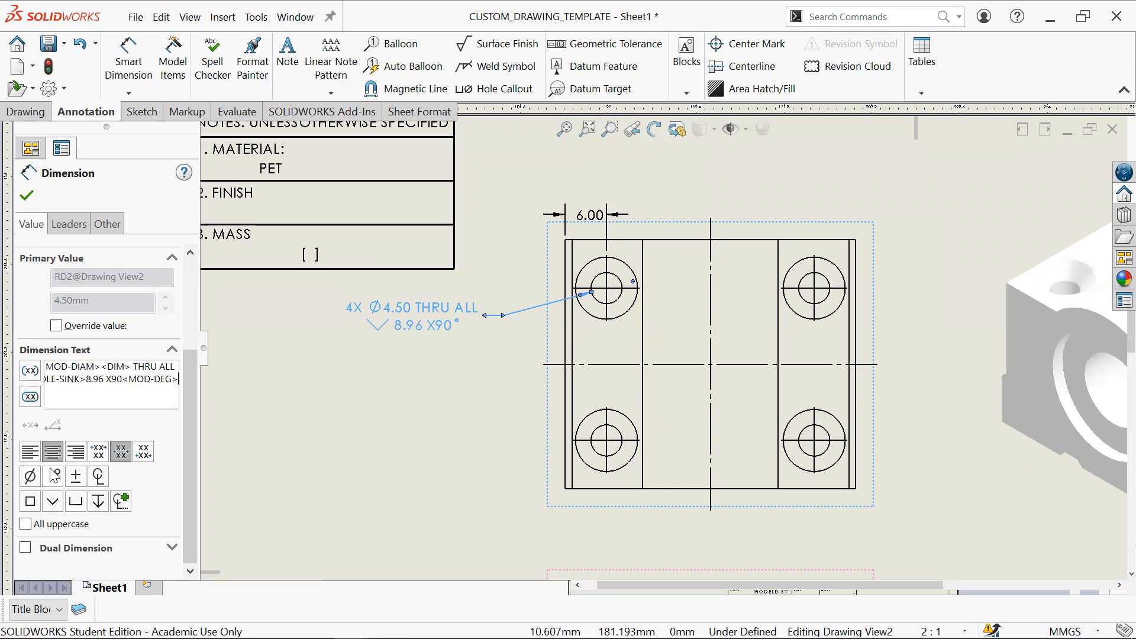
key("alt+Tab")
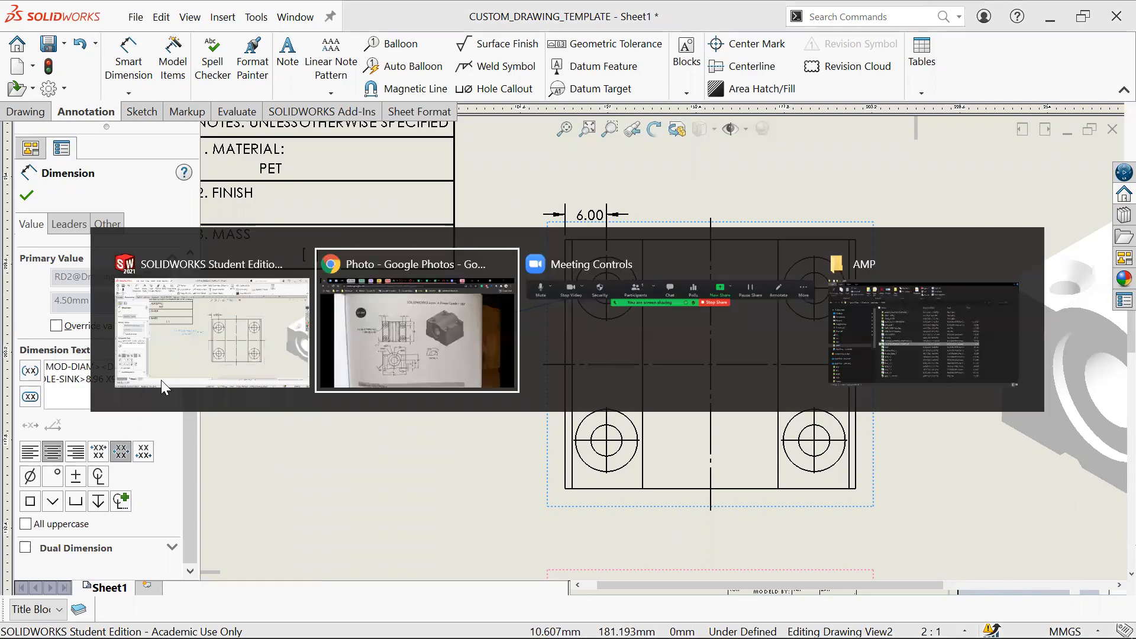
key("alt+Tab")
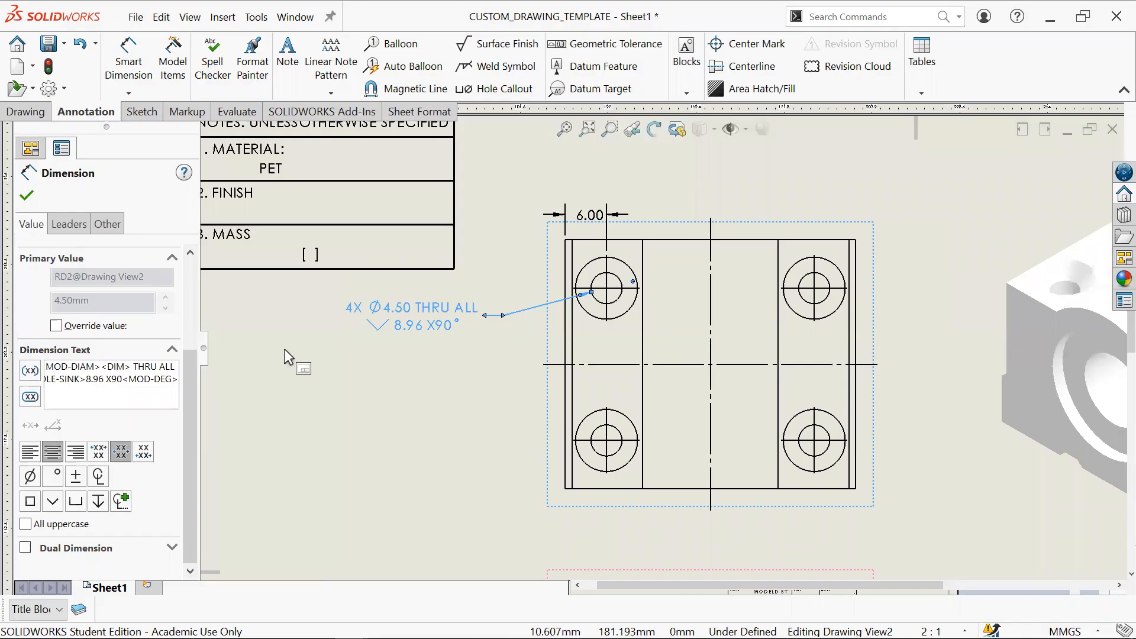
left_click(114, 380)
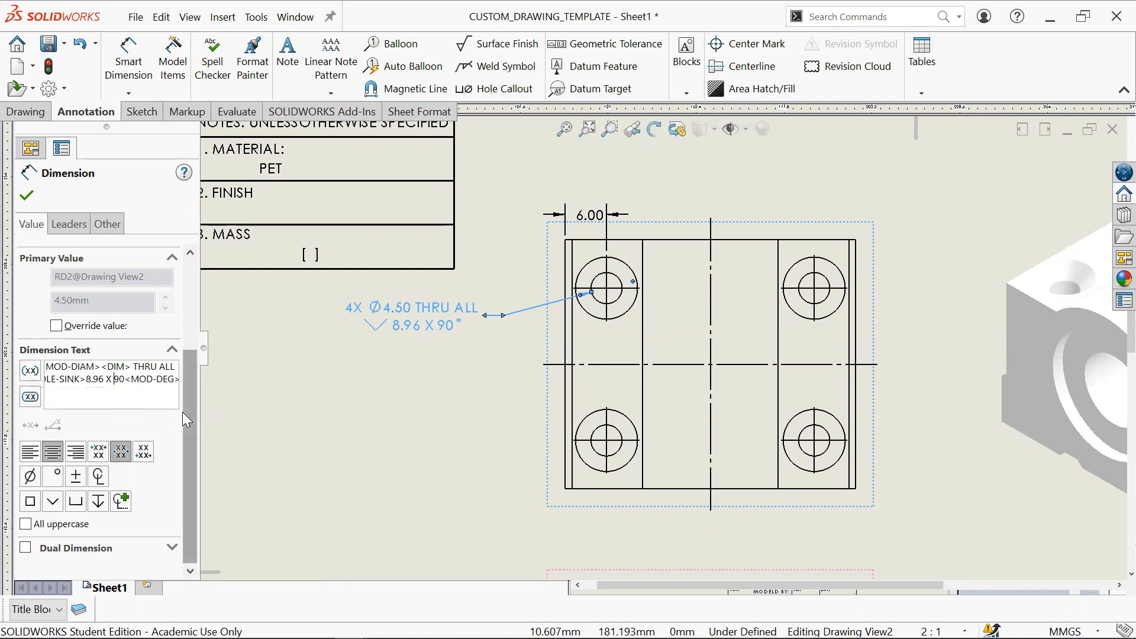
Step: Try enclosing the 4X hole callout text in parentheses, and remove them again
left_click(33, 376)
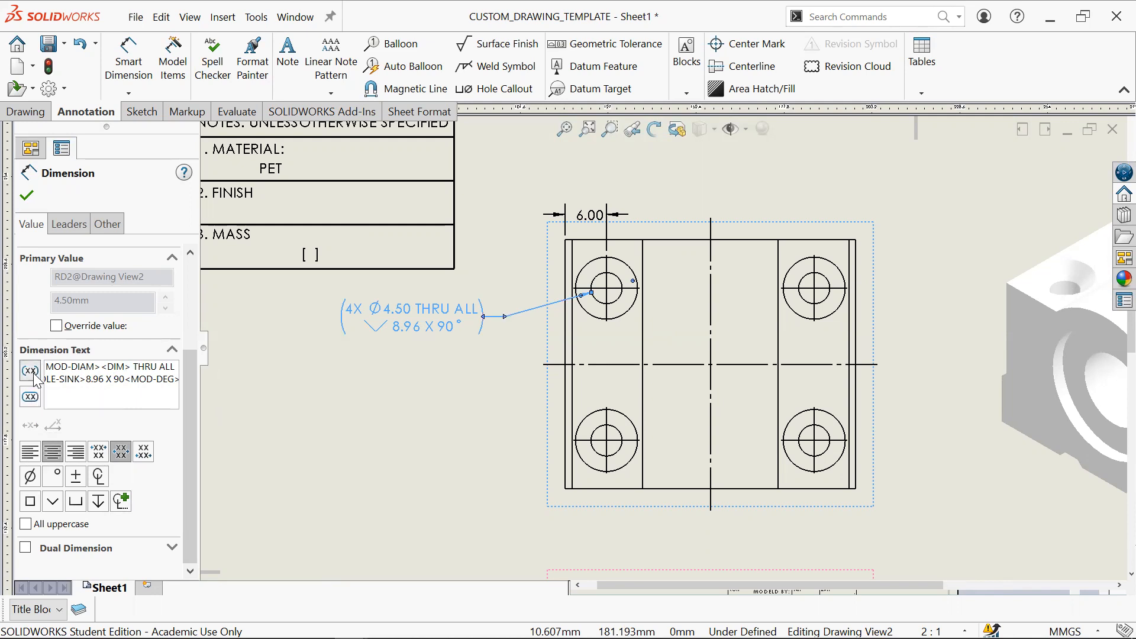
left_click(34, 373)
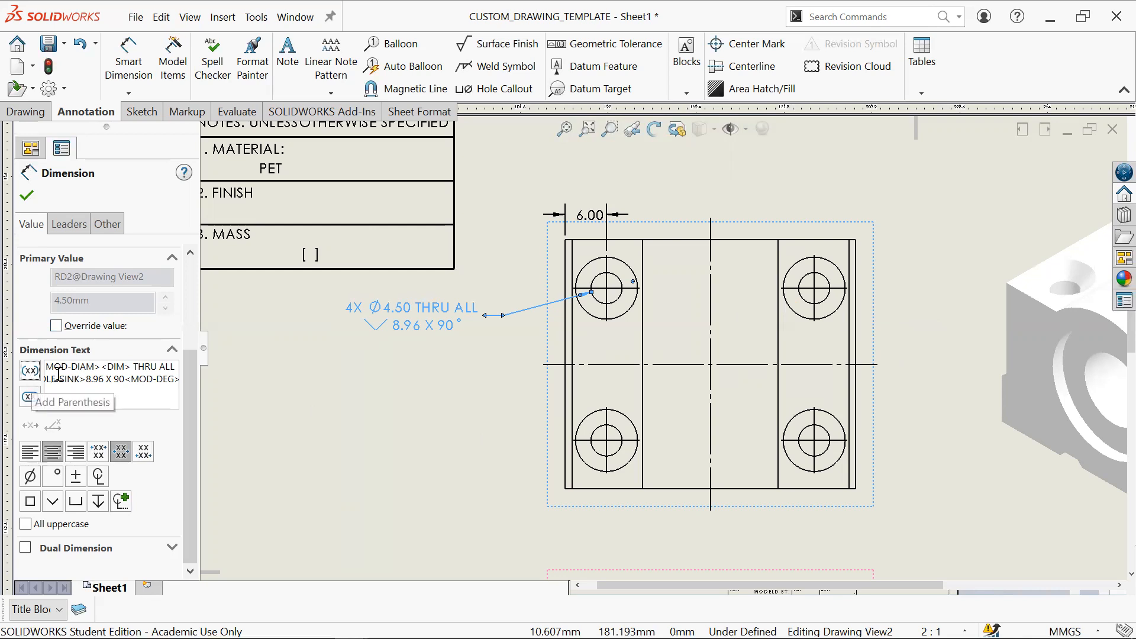
left_click(29, 373)
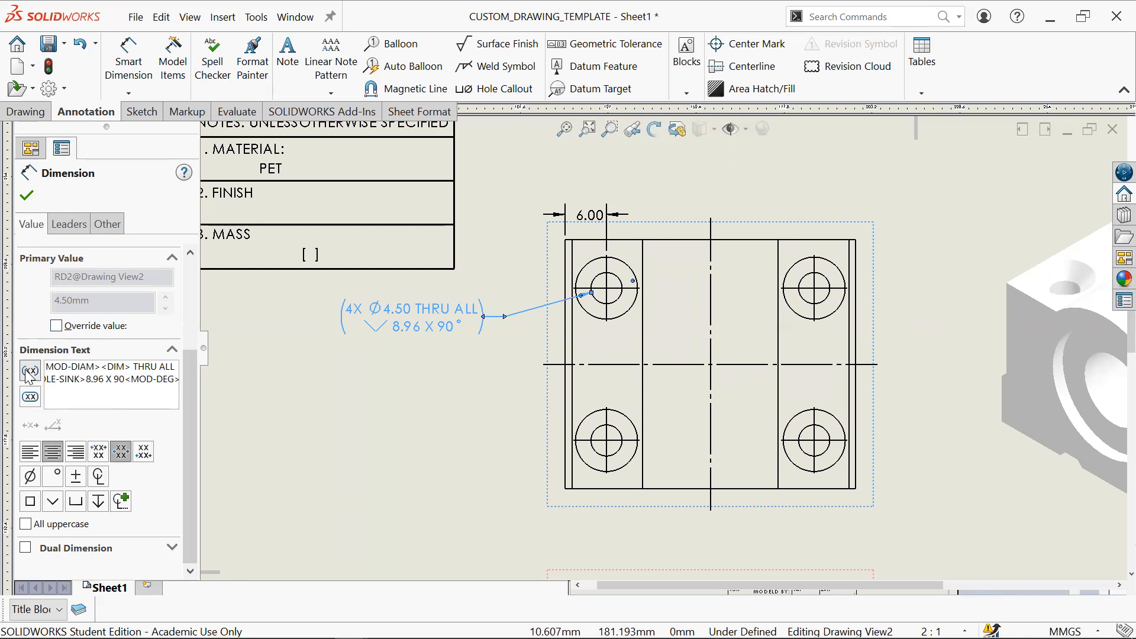
left_click(30, 374)
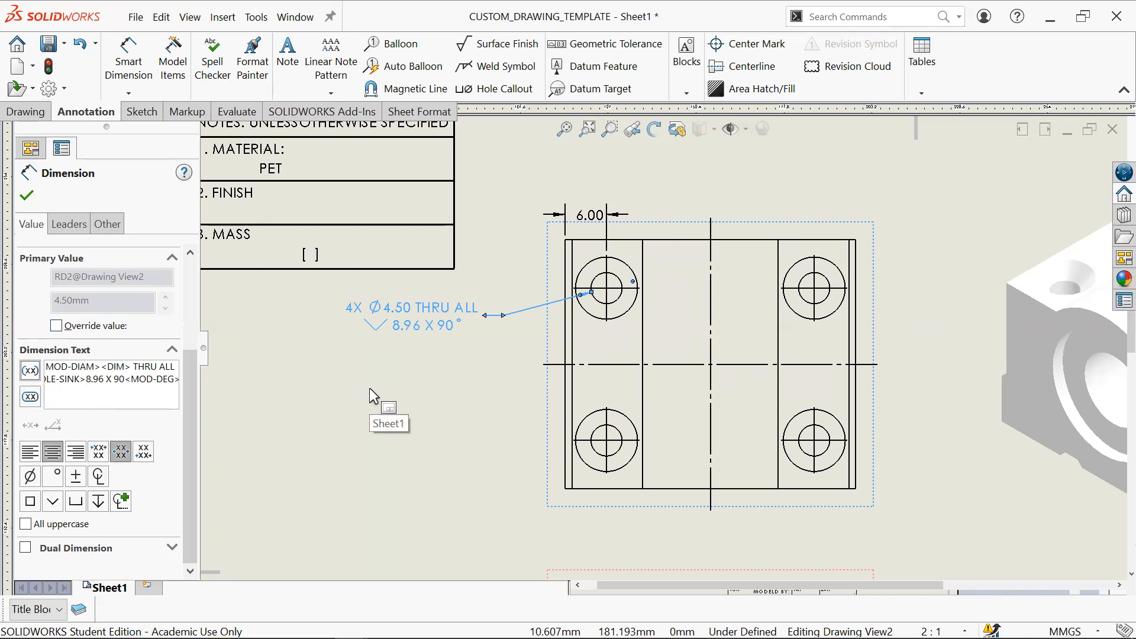
Step: Move the 4X hole callout closer to the top view's upper-left hole
middle_click_drag(480, 402, 361, 385)
left_click(324, 364)
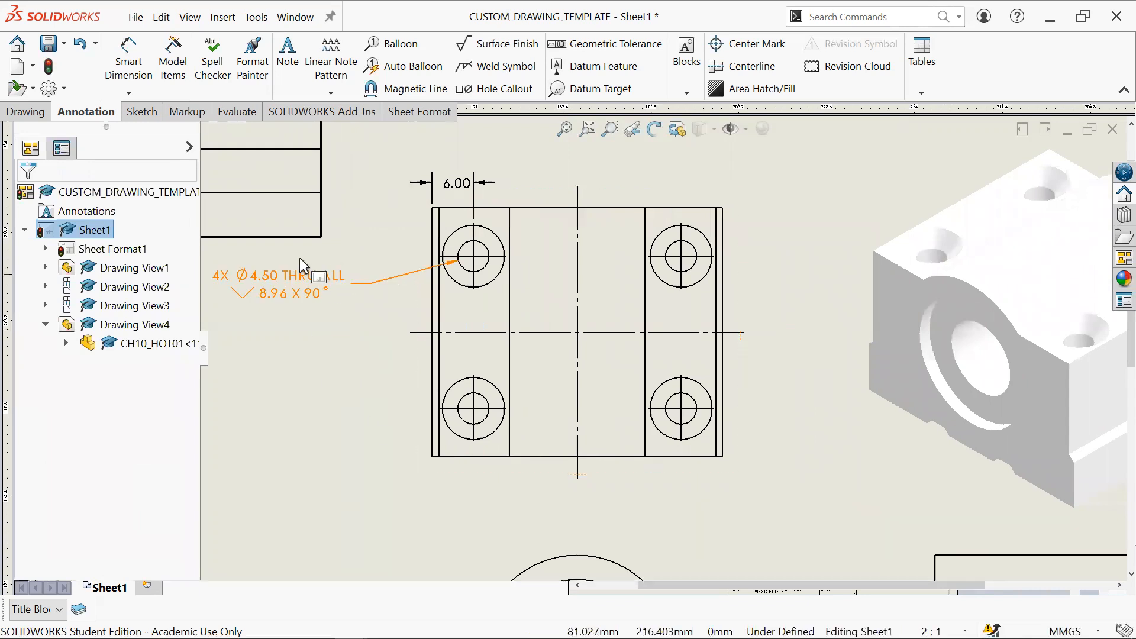
left_click_drag(316, 283, 361, 288)
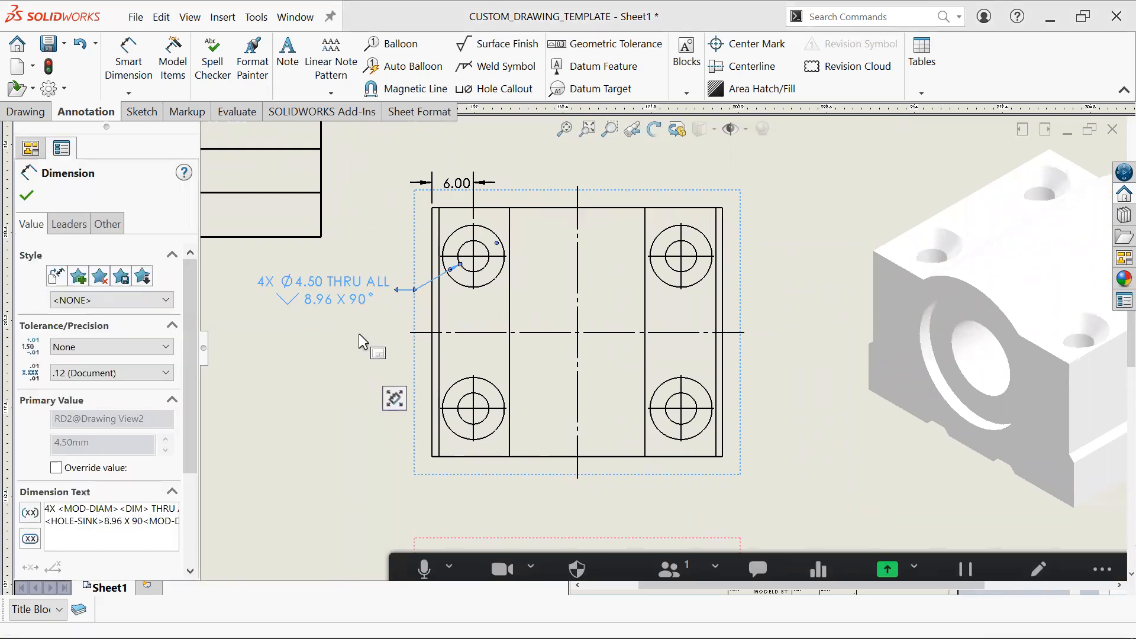
left_click(359, 334)
scroll(586, 396, "up", 4)
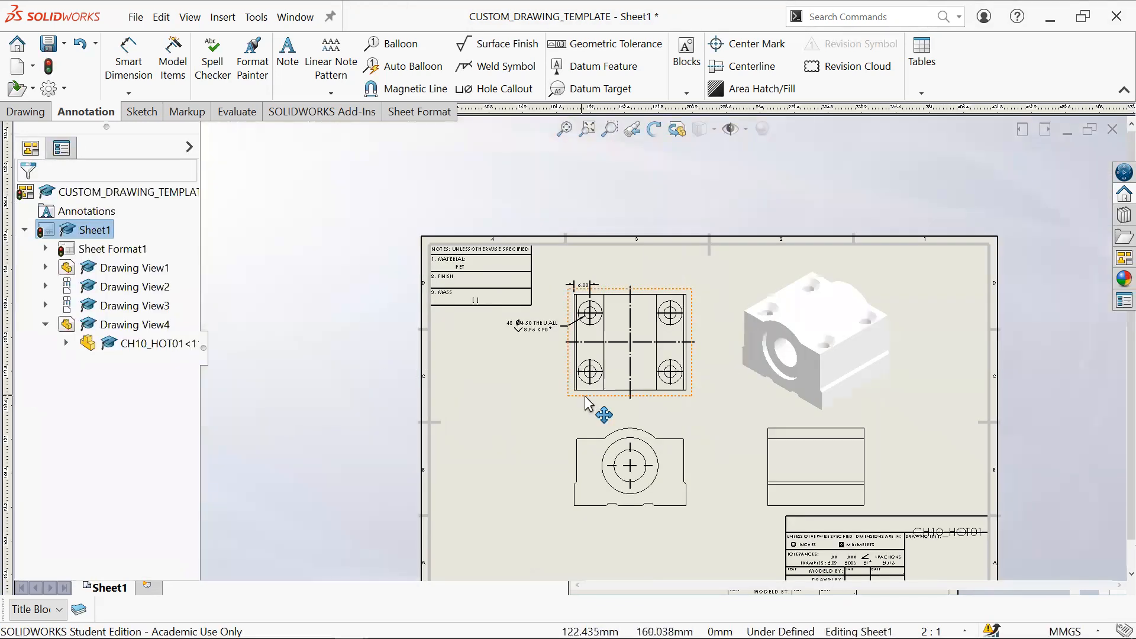
scroll(562, 307, "down", 3)
left_click(558, 301)
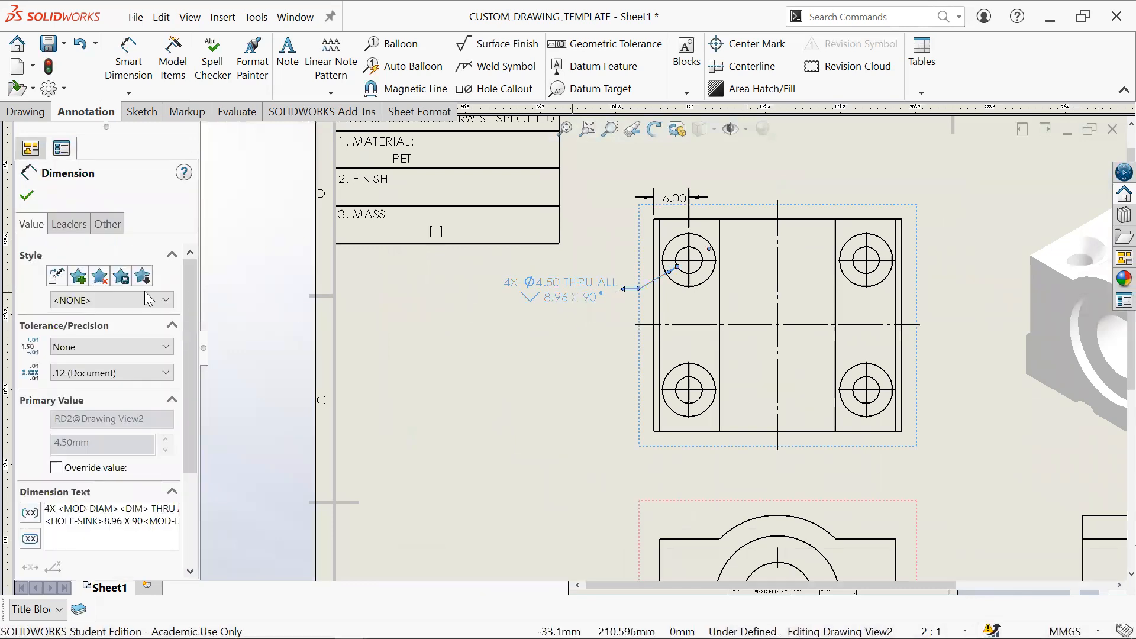
left_click_drag(197, 309, 194, 428)
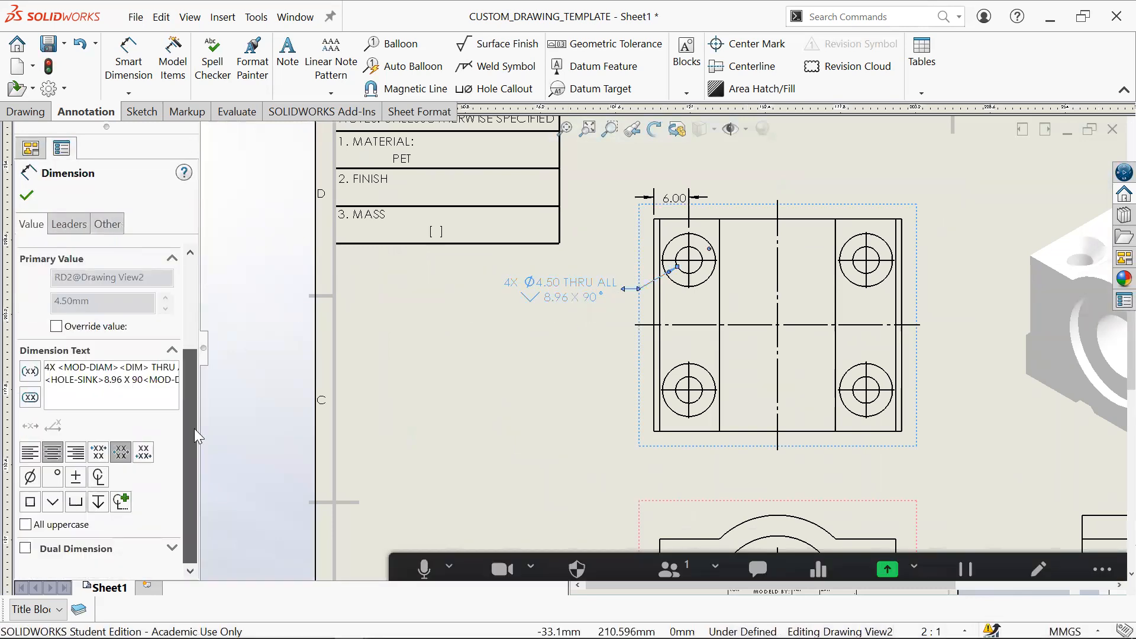
left_click(155, 542)
left_click_drag(188, 510, 166, 299)
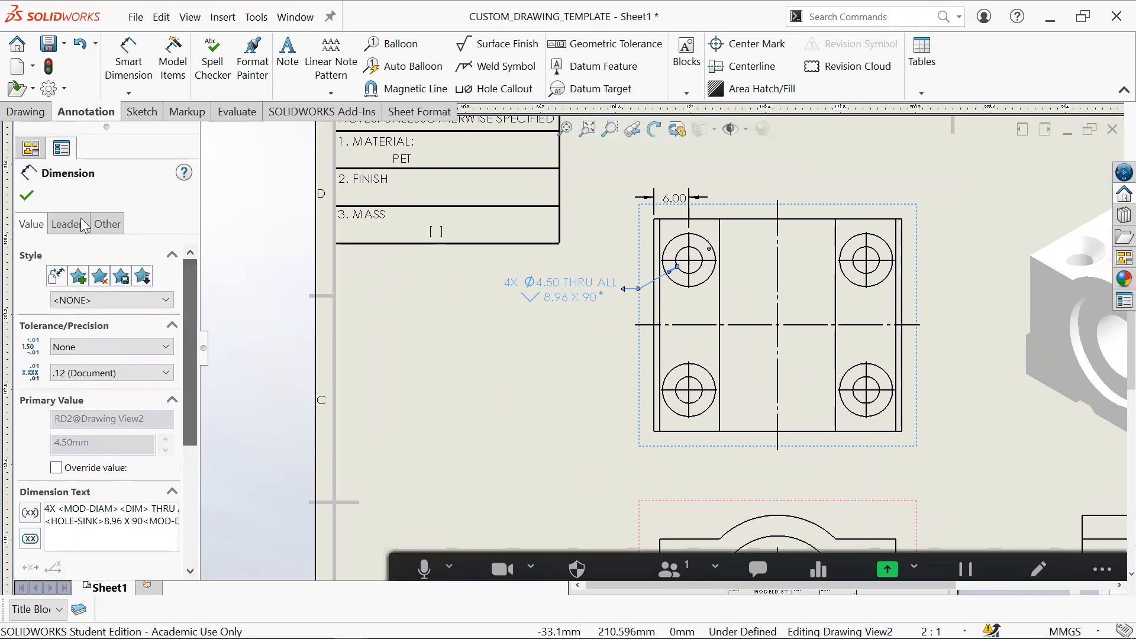
left_click(28, 197)
left_click(587, 399)
scroll(587, 400, "up", 3)
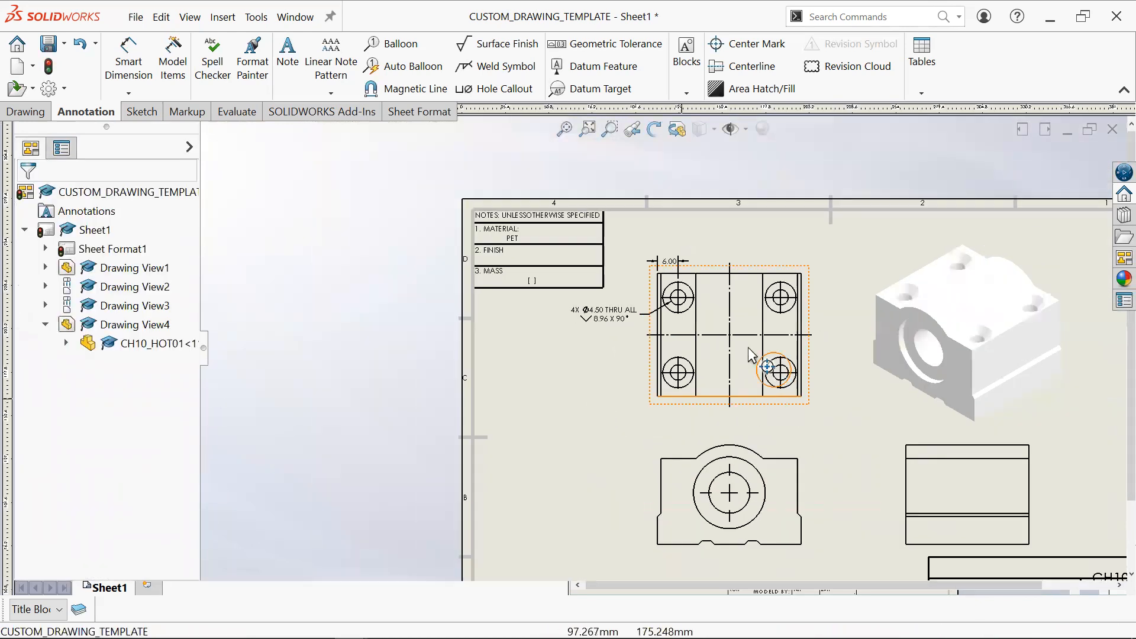
Step: Dimension the vertical distance between the top view's upper edge and the upper-right hole's center, placing it beside the view
scroll(720, 315, "down", 4)
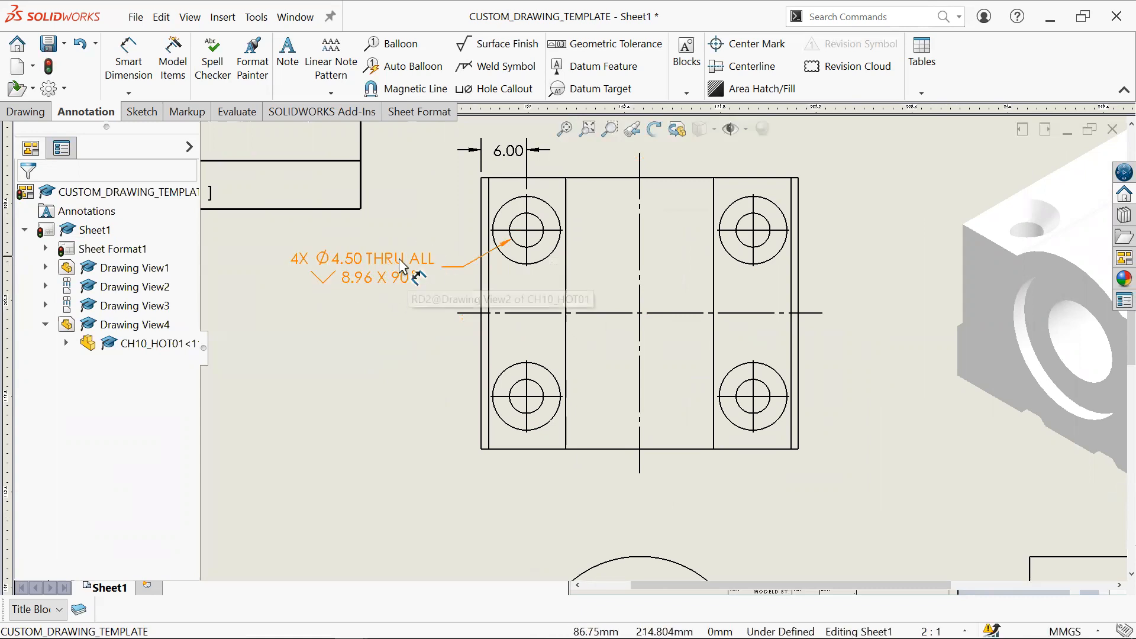
left_click(122, 63)
left_click(782, 248)
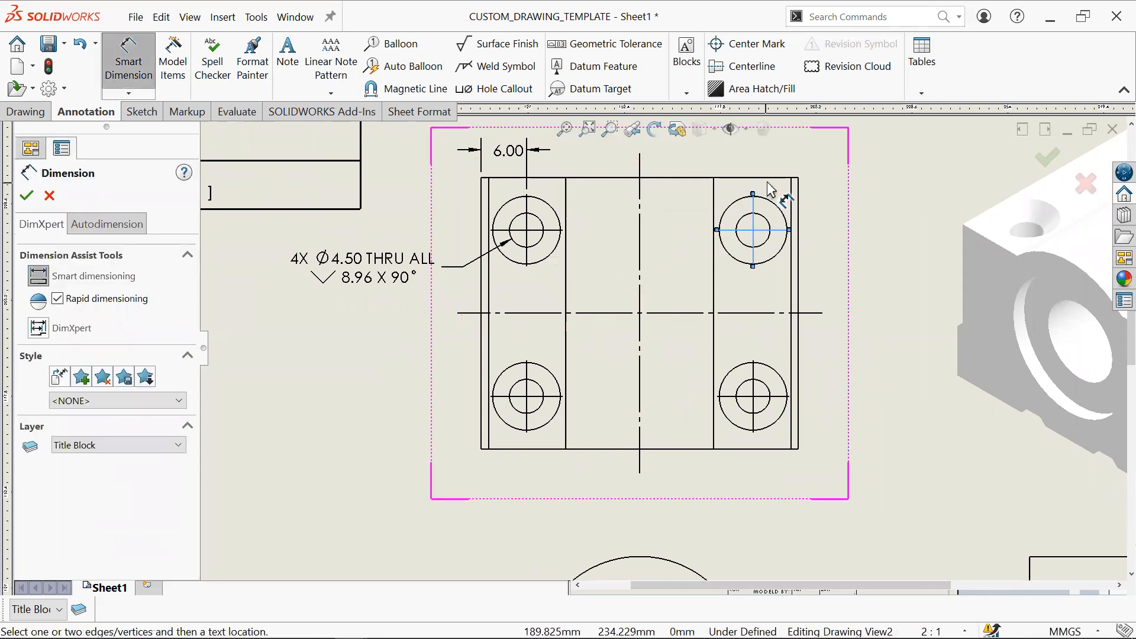
left_click(767, 177)
left_click(843, 214)
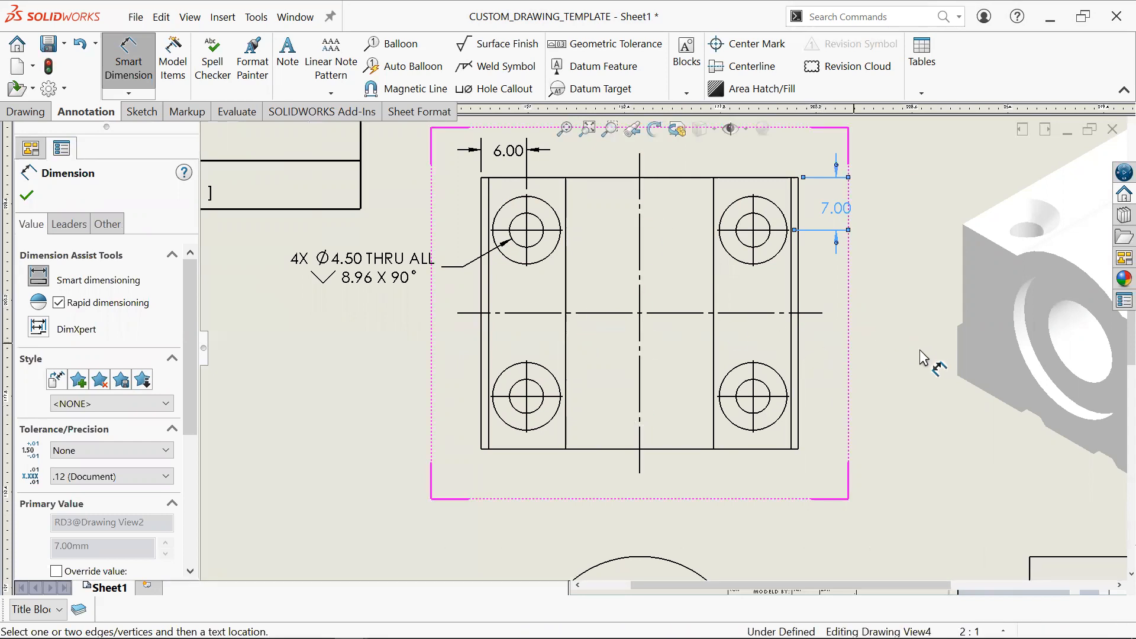
key("Escape")
Step: Flip the arrows of the 7.00 dimension inside its extension lines and shift its text slightly upward to center it
scroll(828, 228, "down", 2)
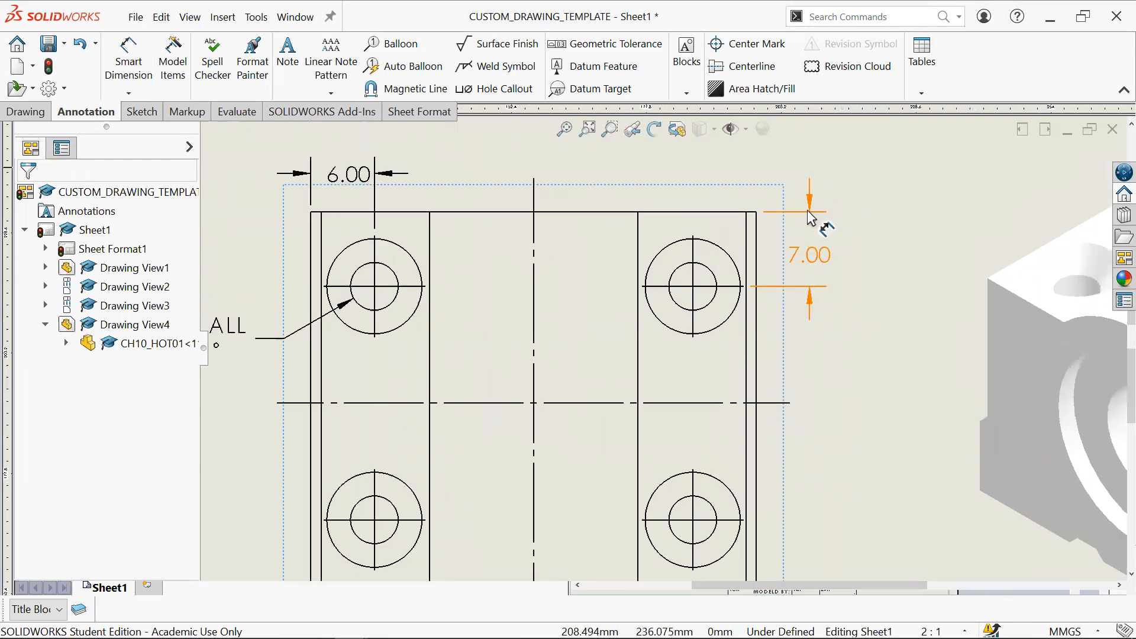
left_click(811, 201)
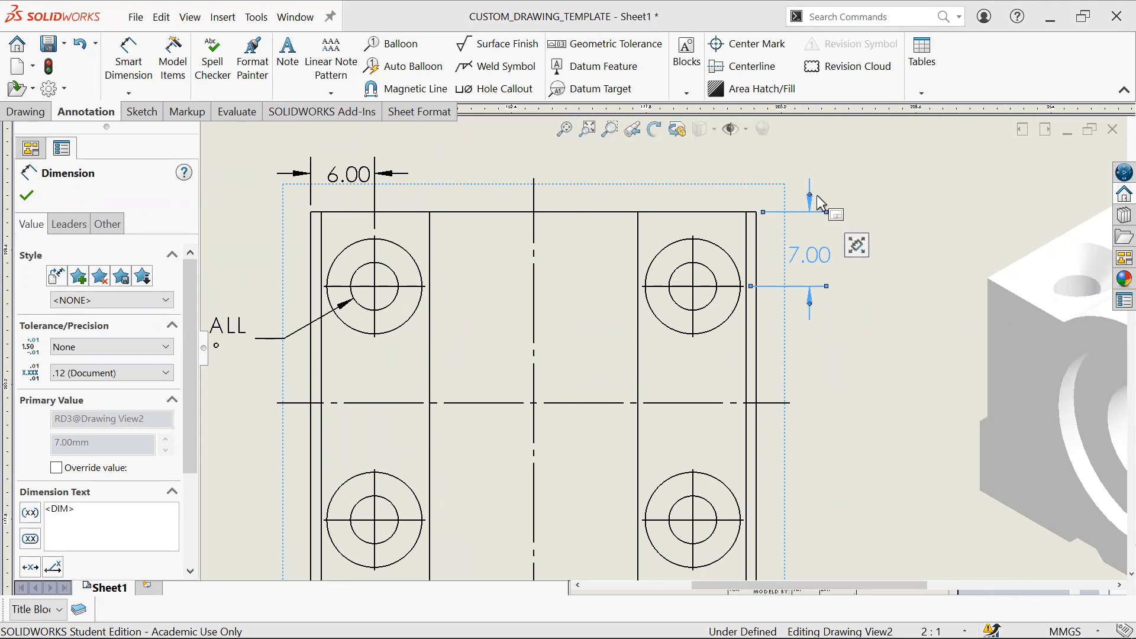
left_click(810, 196)
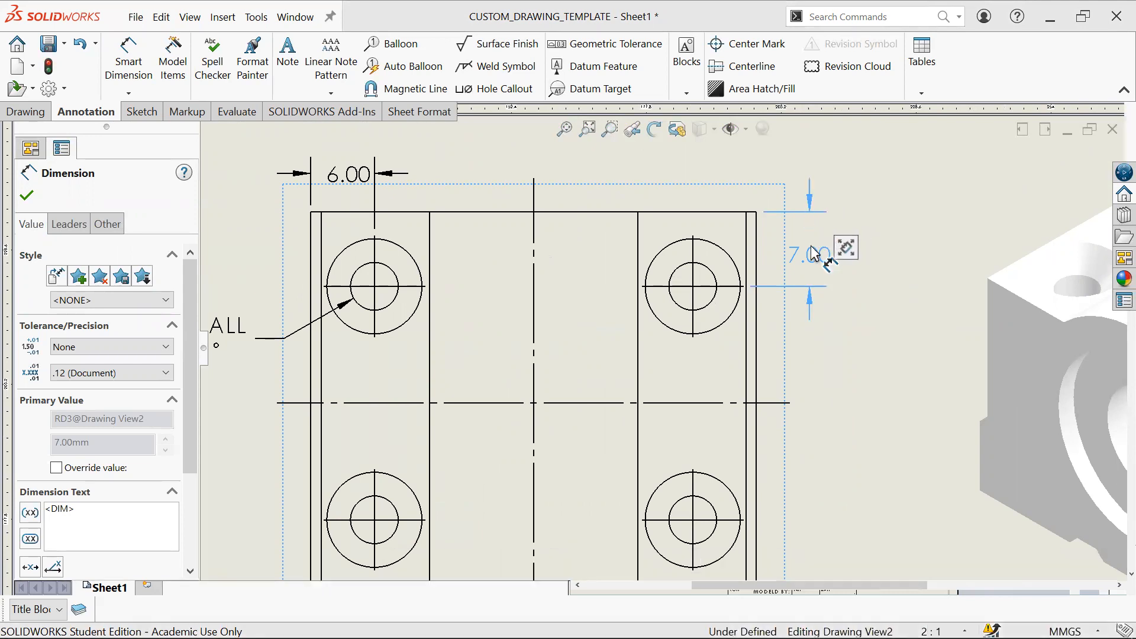
left_click(809, 203)
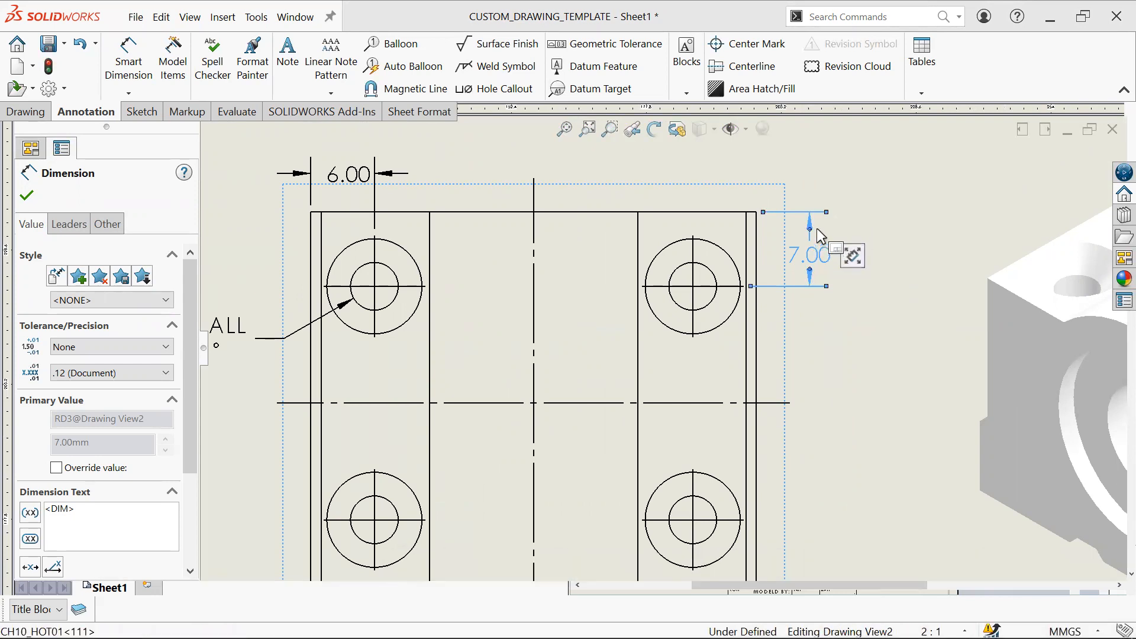
left_click(810, 231)
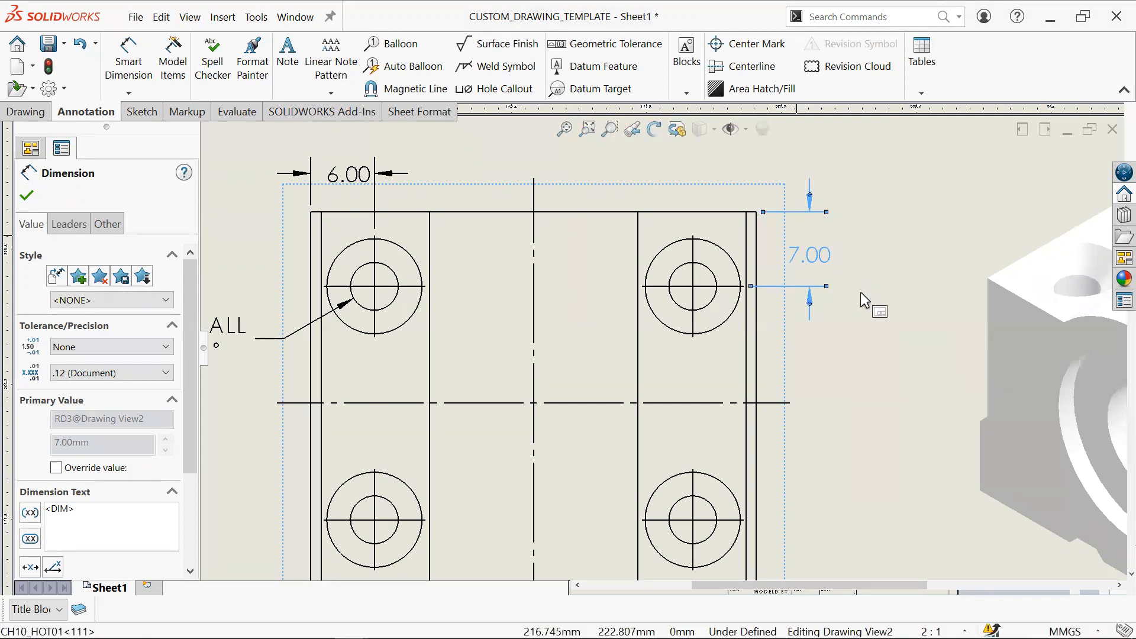
left_click(809, 194)
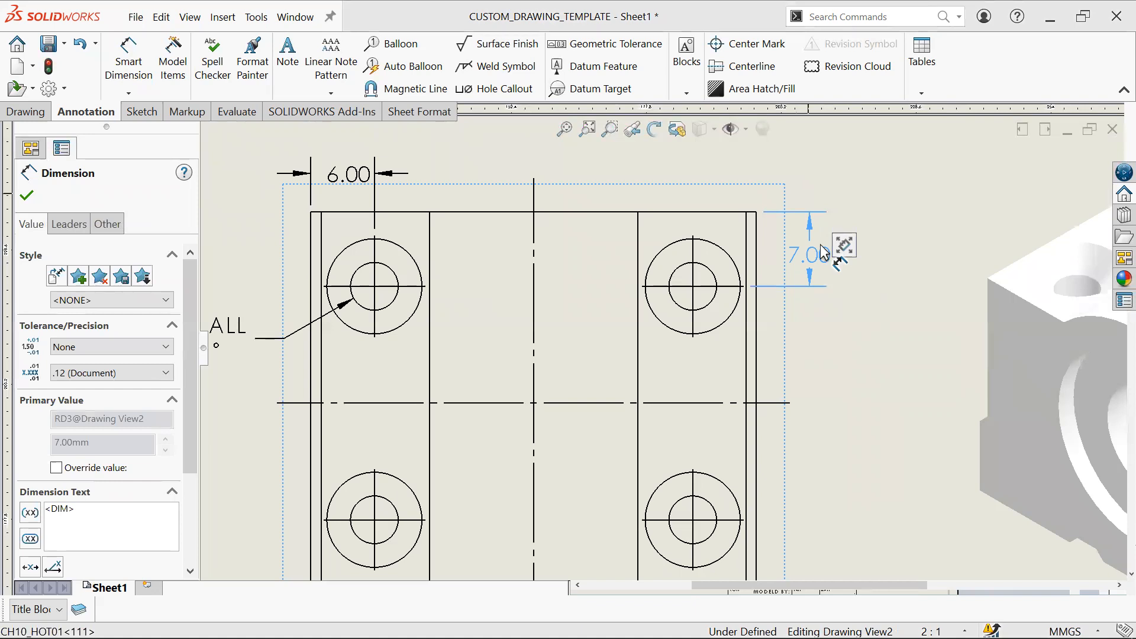
left_click_drag(819, 244, 823, 255)
left_click(837, 325)
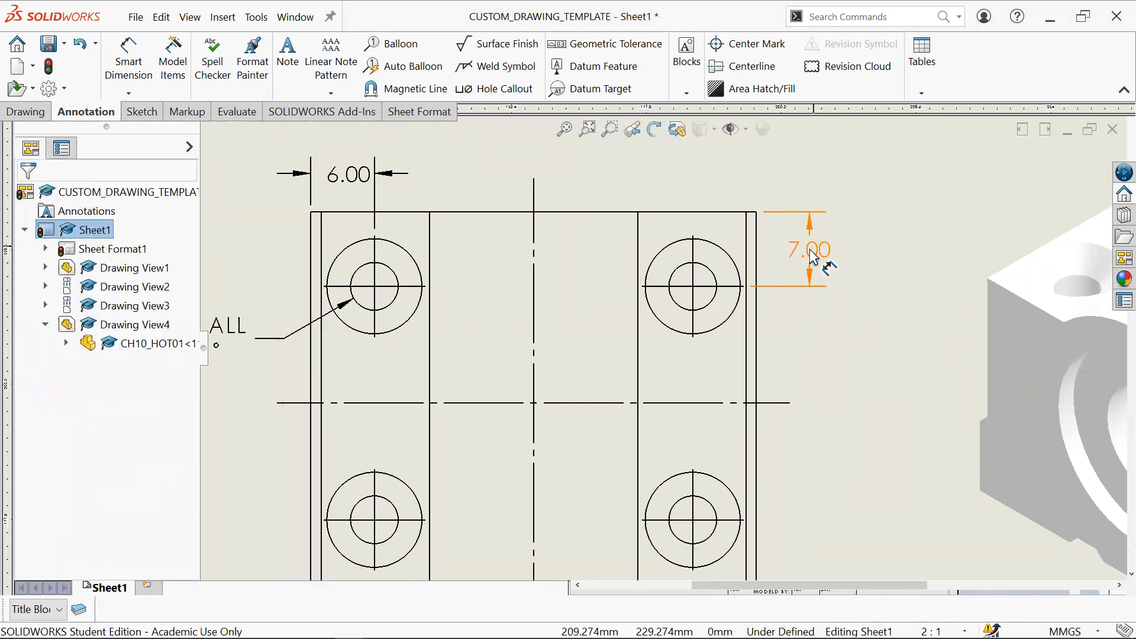
Step: Try flipping the arrows of the 6.00 dimension inside its extension lines
left_click(389, 172)
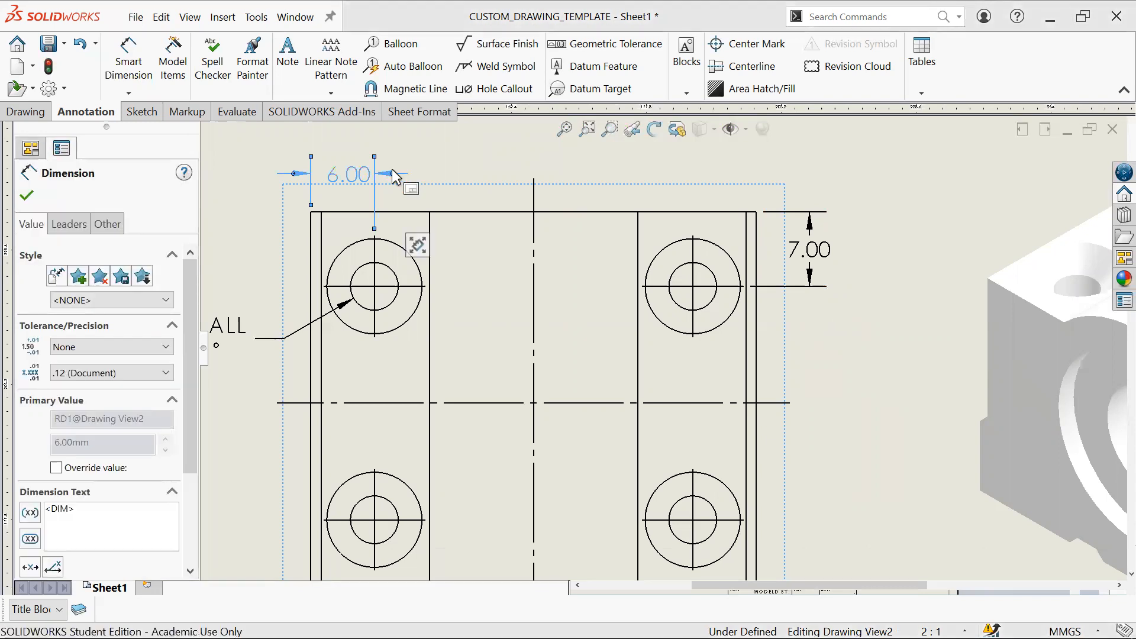
left_click(487, 170)
left_click(372, 179)
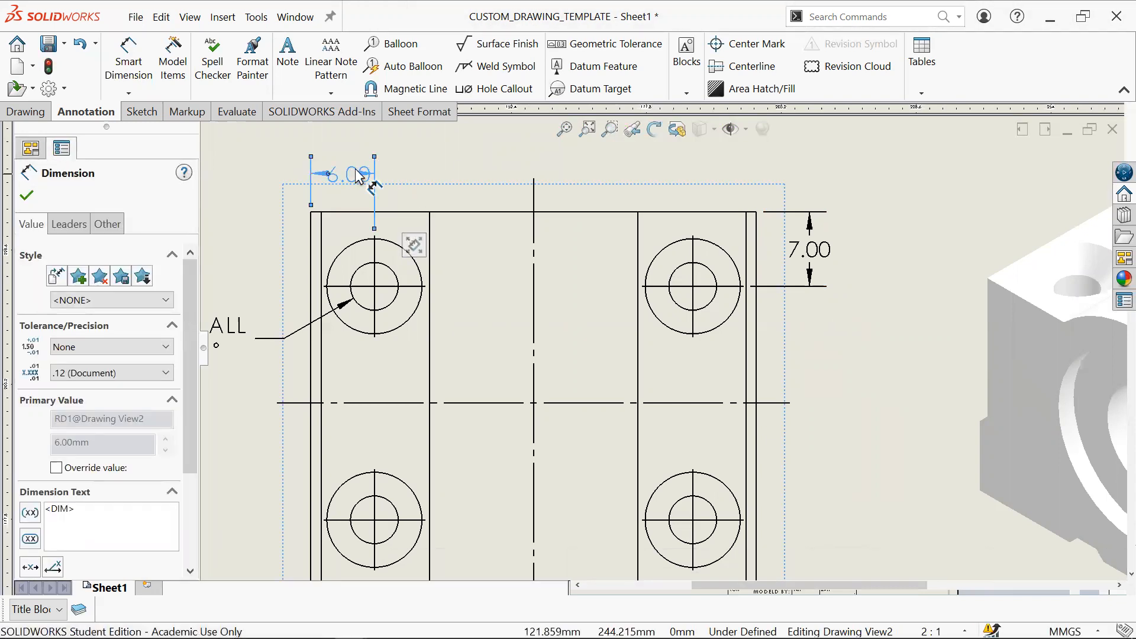
left_click(648, 177)
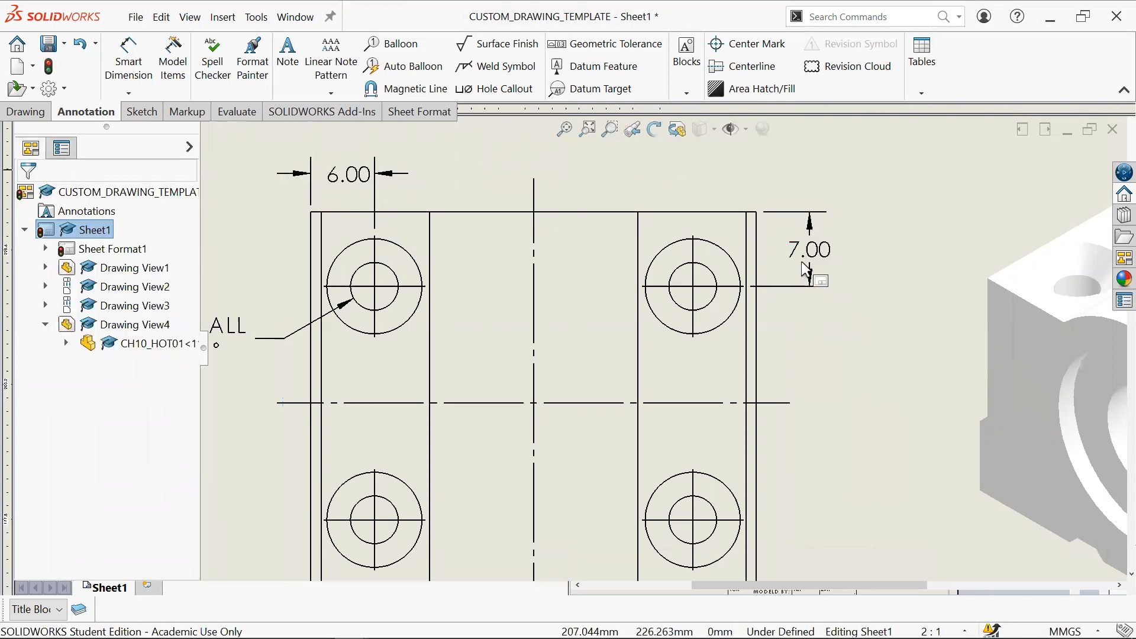
Step: Shift the 6.00 dimension's text slightly left so it sits centered between its extension lines, and deselect it
left_click(353, 181)
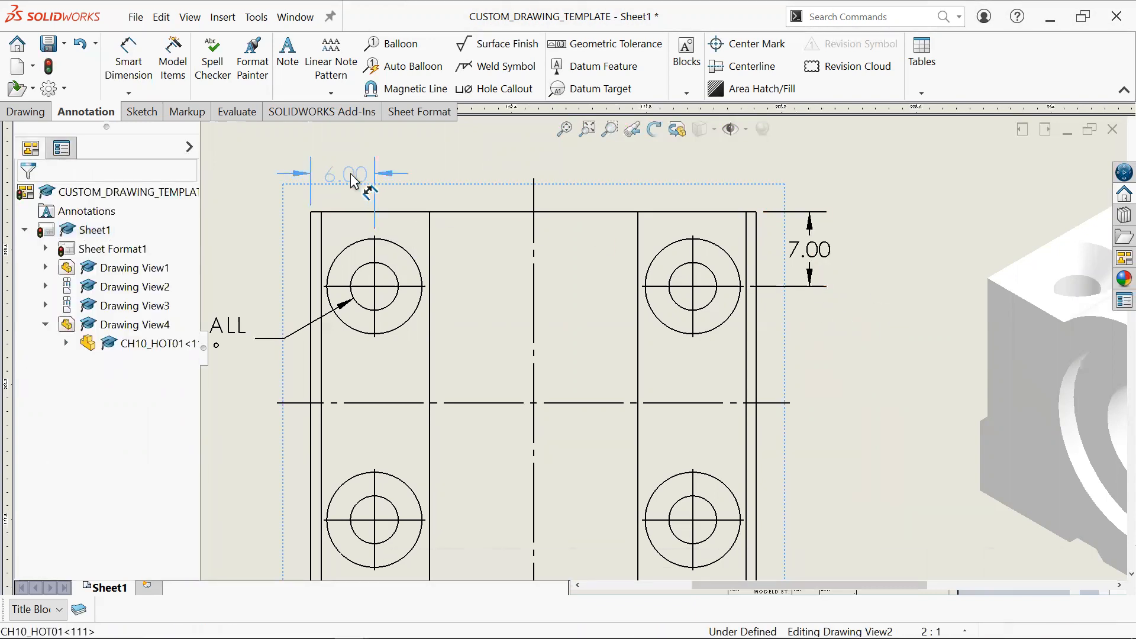
left_click(353, 181)
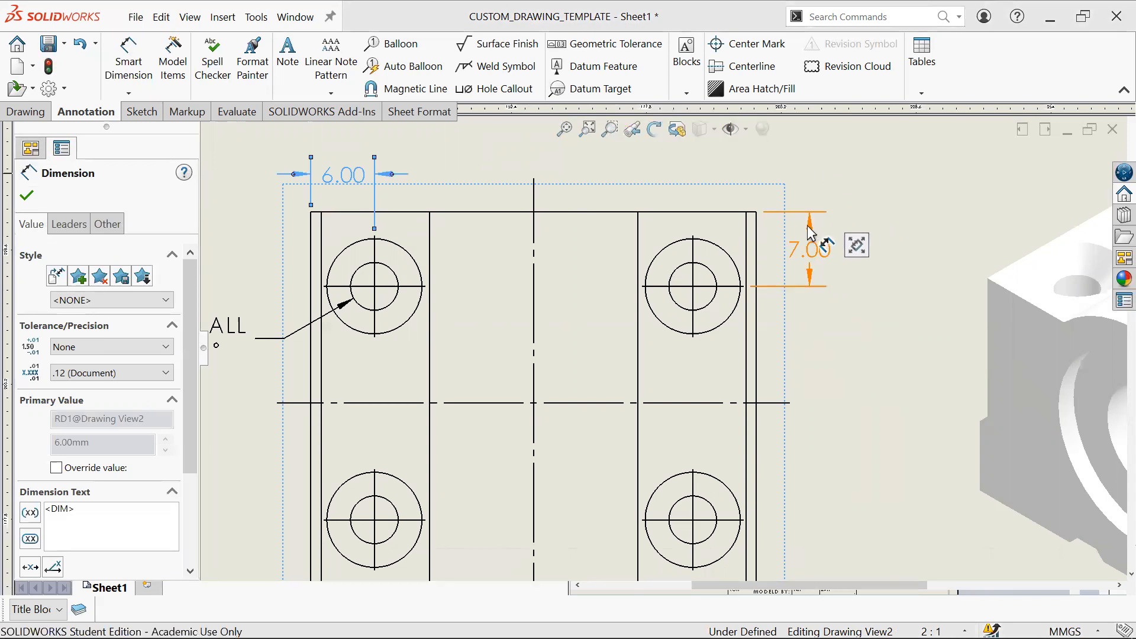
scroll(840, 414, "up", 2)
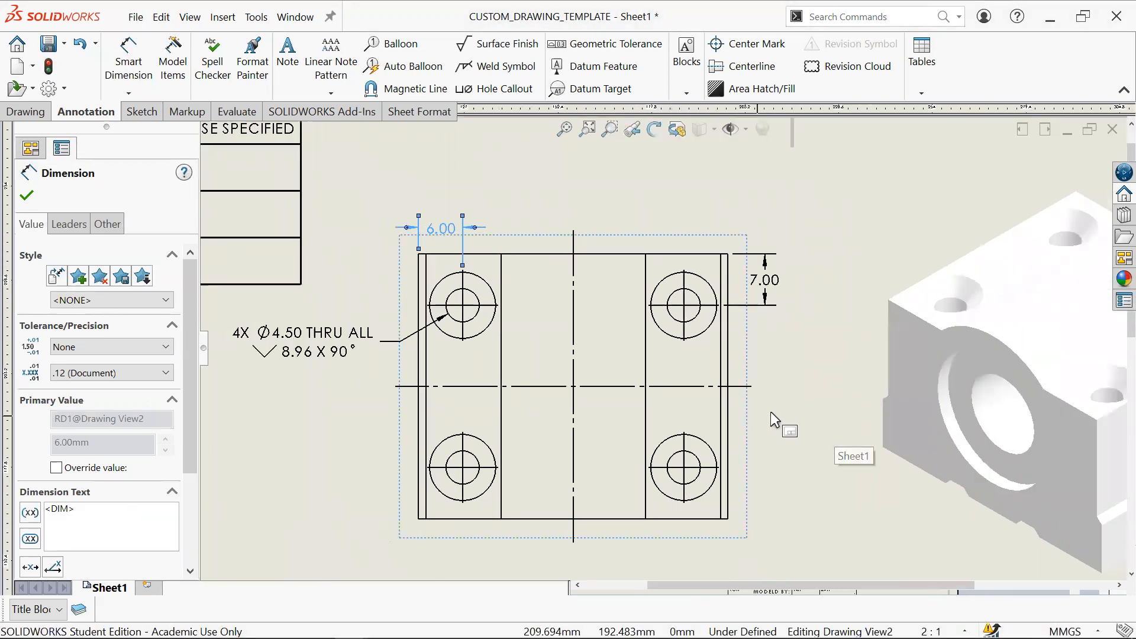
scroll(775, 426, "up", 2)
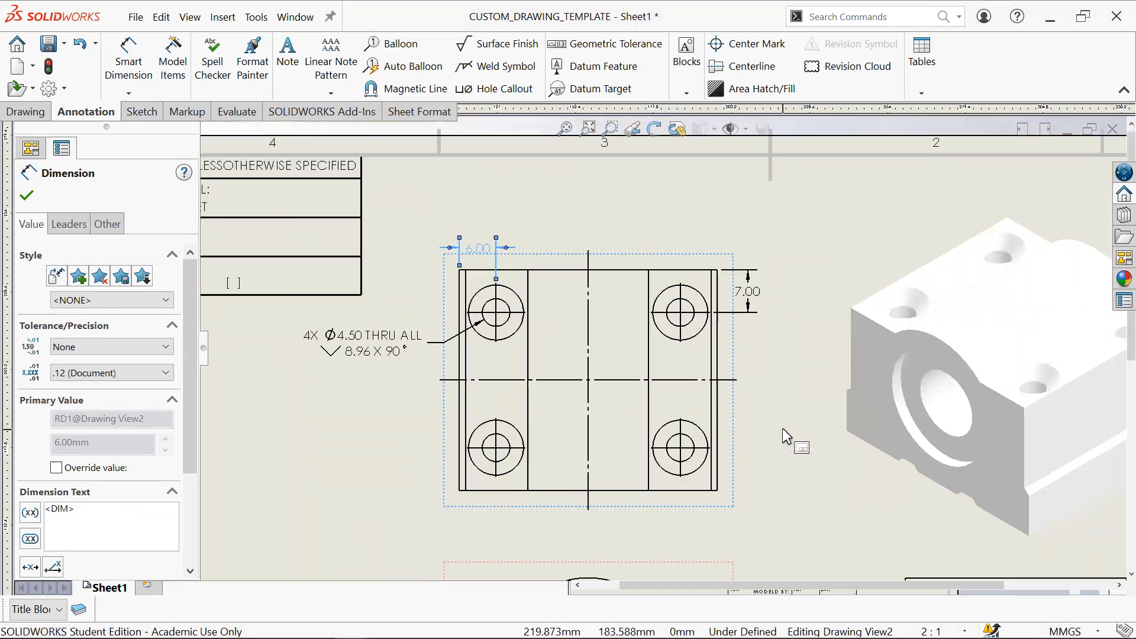
scroll(780, 443, "up", 1)
middle_click_drag(781, 443, 776, 298)
scroll(764, 272, "down", 2)
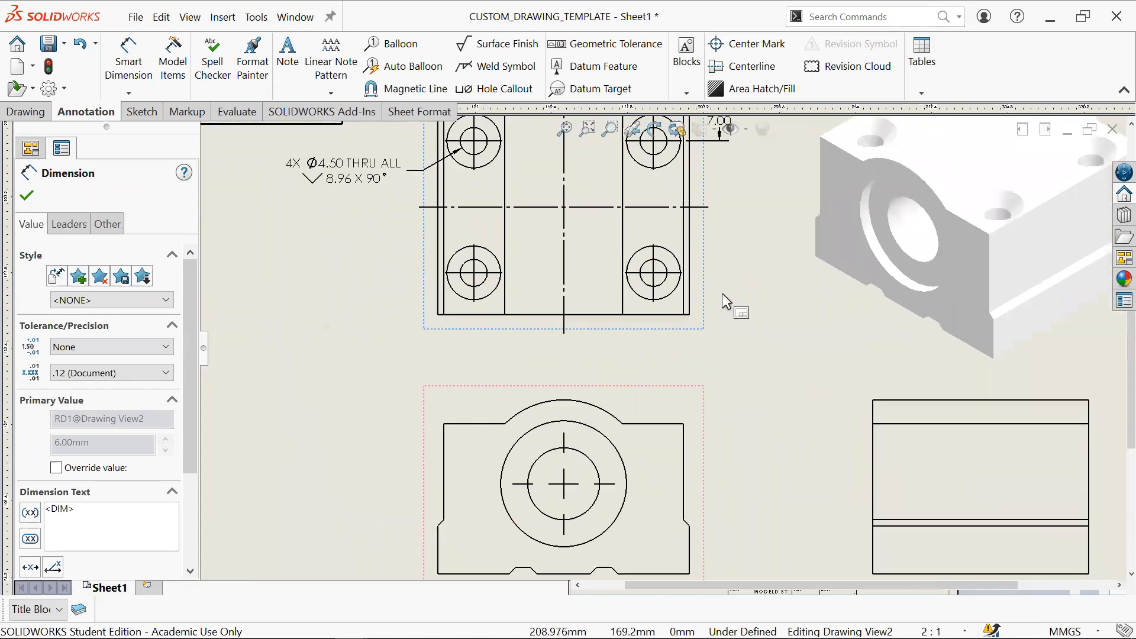
left_click(298, 268)
scroll(789, 355, "down", 3)
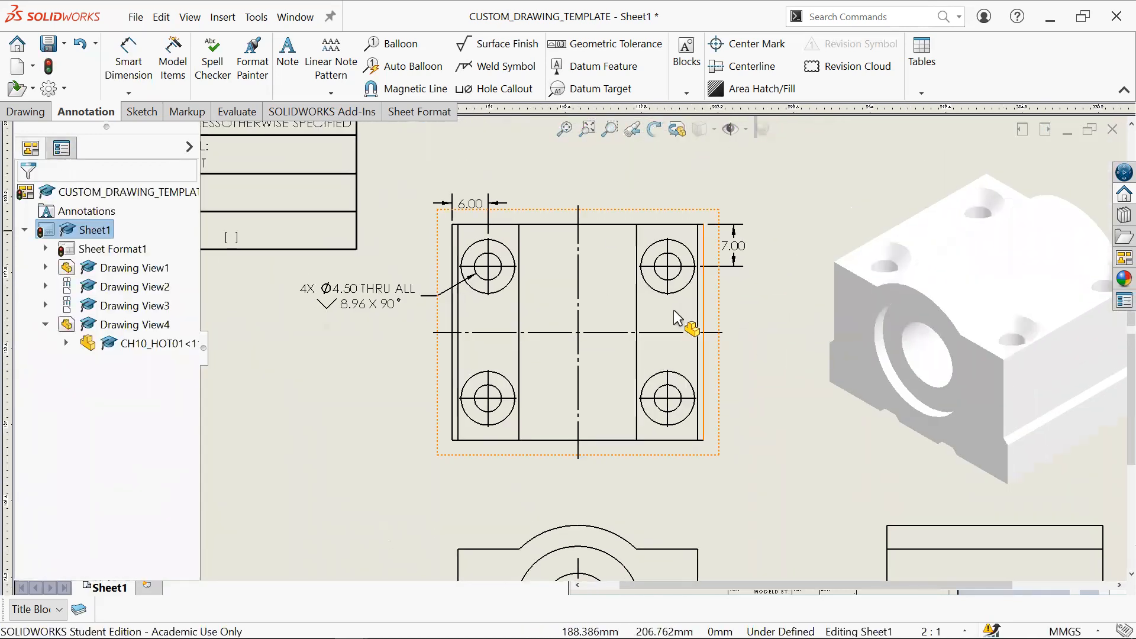
Step: Dimension the narrow gap between the top view's two rightmost vertical edges, placing it below the view's lower-right corner
left_click(128, 64)
scroll(698, 415, "up", 1)
mouse_move(749, 464)
middle_mouse_down()
mouse_move(762, 363)
mouse_move(800, 476)
middle_mouse_up()
scroll(712, 258, "down", 2)
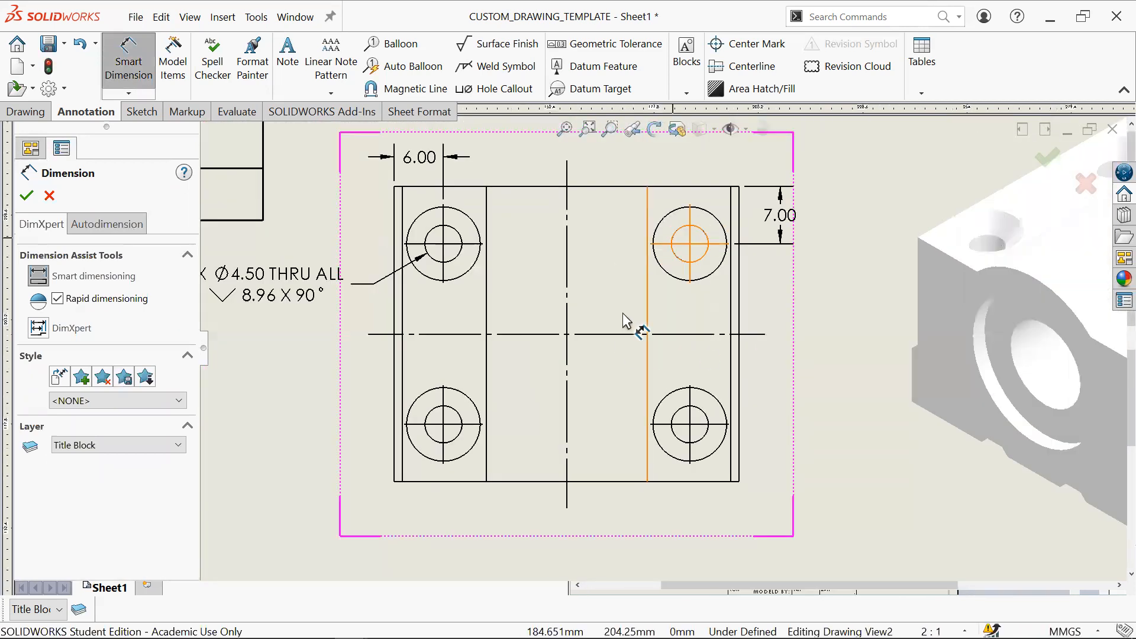
scroll(718, 424, "up", 1)
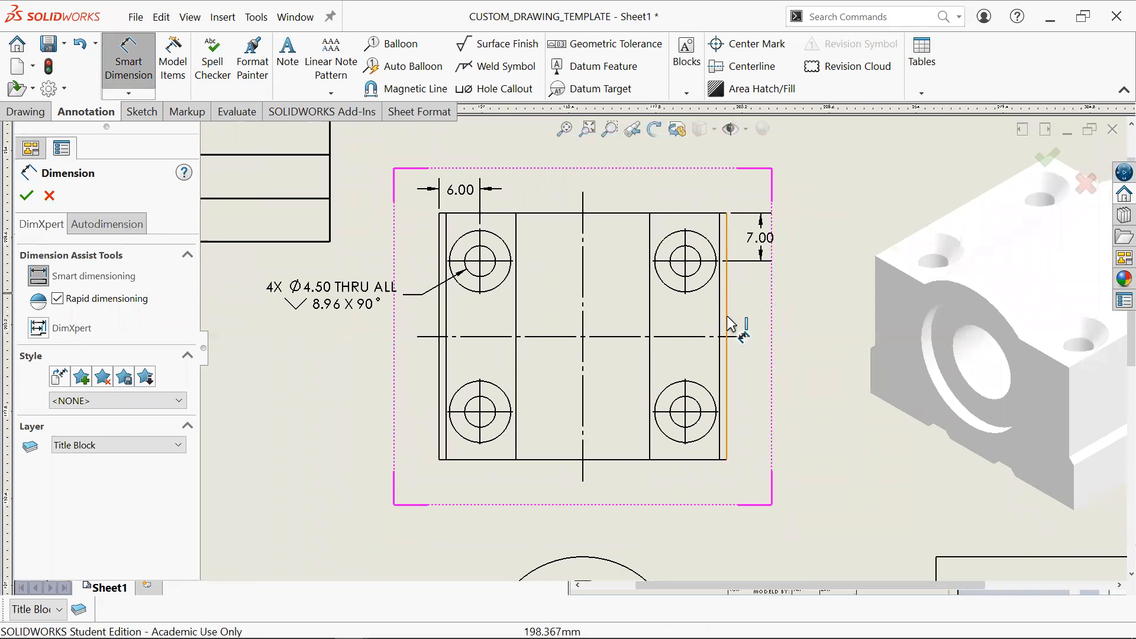
scroll(733, 467, "down", 1)
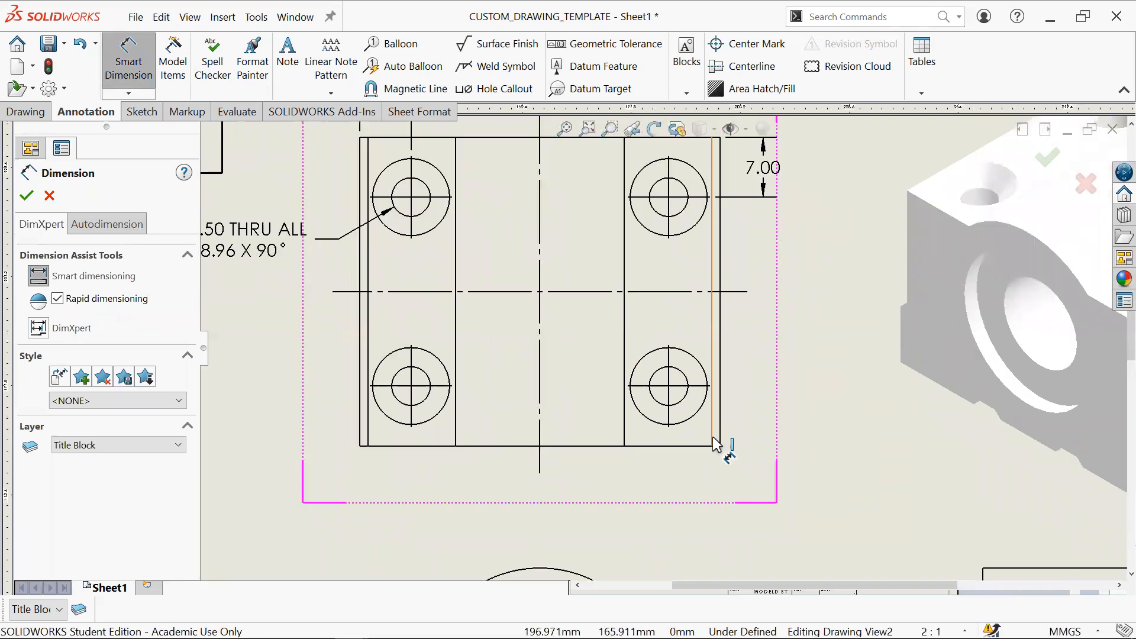
left_click(720, 438)
left_click(713, 436)
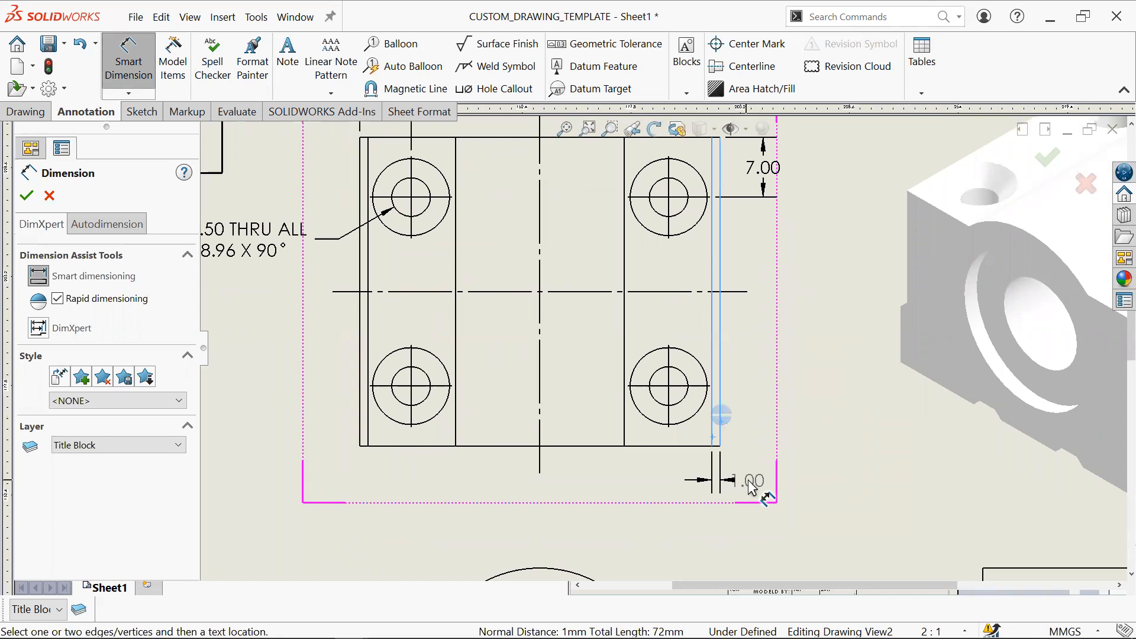
left_click(756, 486)
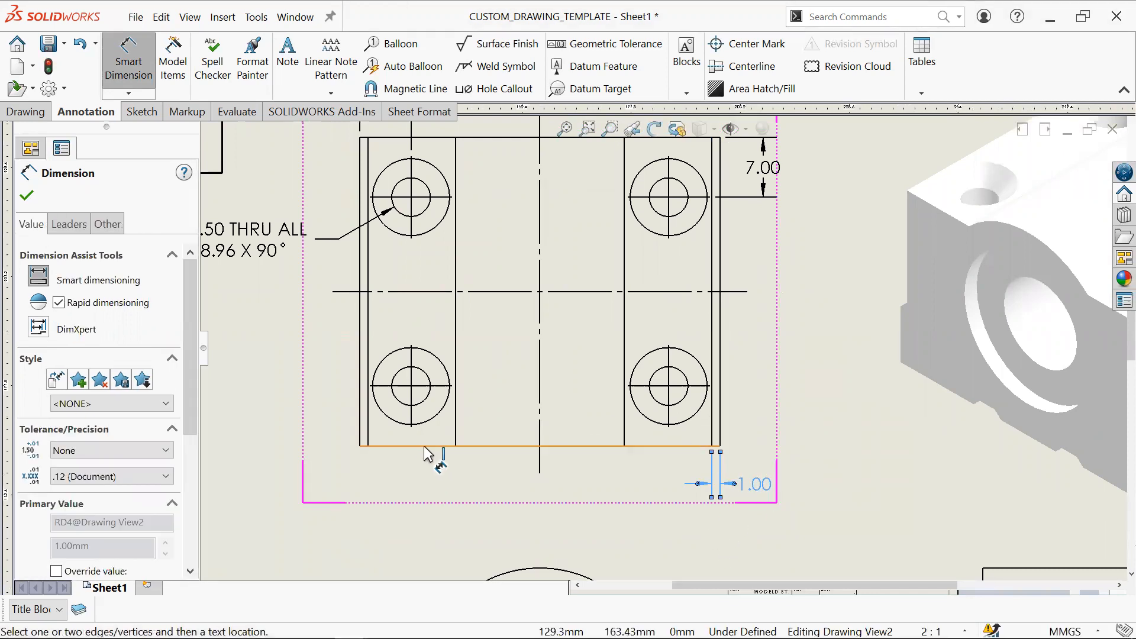
Step: Dimension the overall width along the top view's lower edge, placing it centered below the view
scroll(427, 449, "up", 2)
left_click(451, 437)
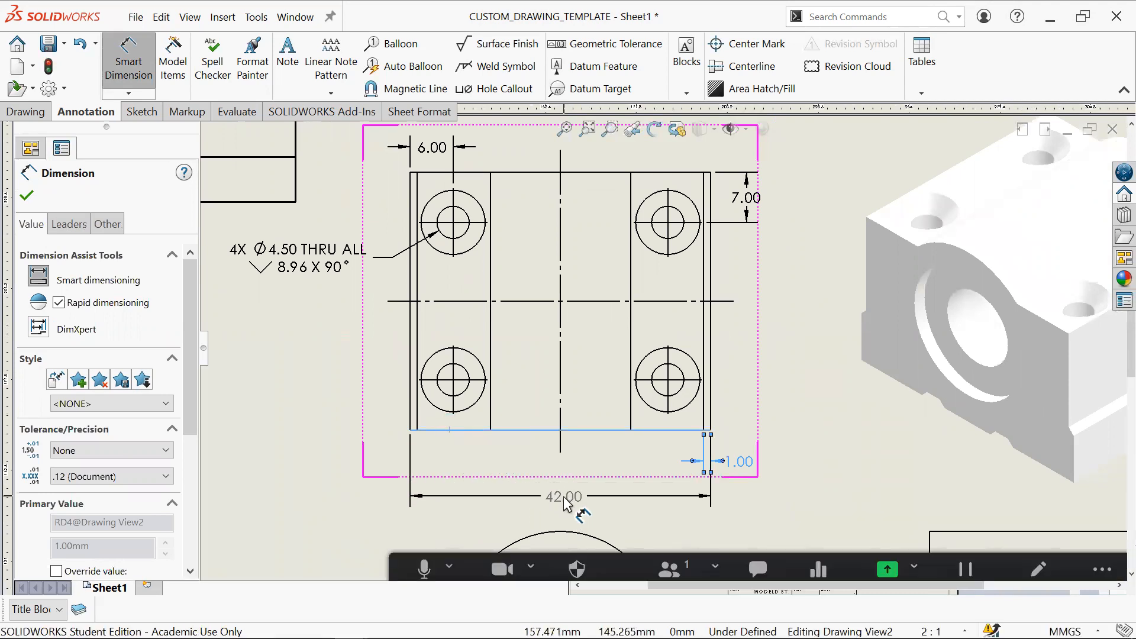
left_click(565, 498)
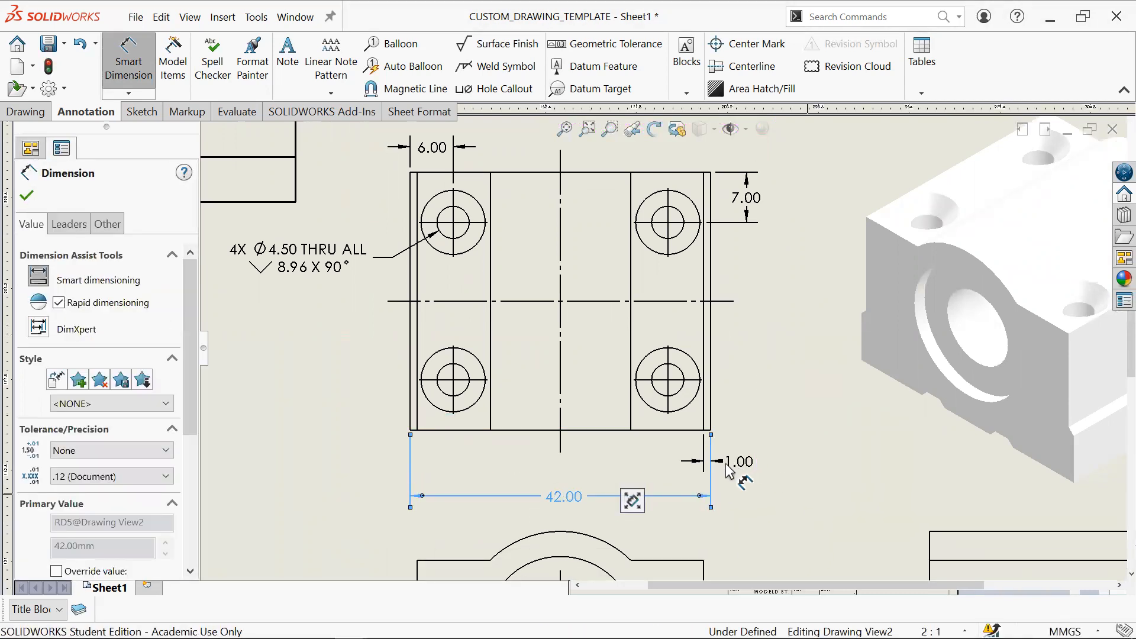
Step: Reposition the 42.00 width dimension closer to the top view, just below the 1.00 dimension so their arrows do not overlap
left_click_drag(577, 500, 579, 461)
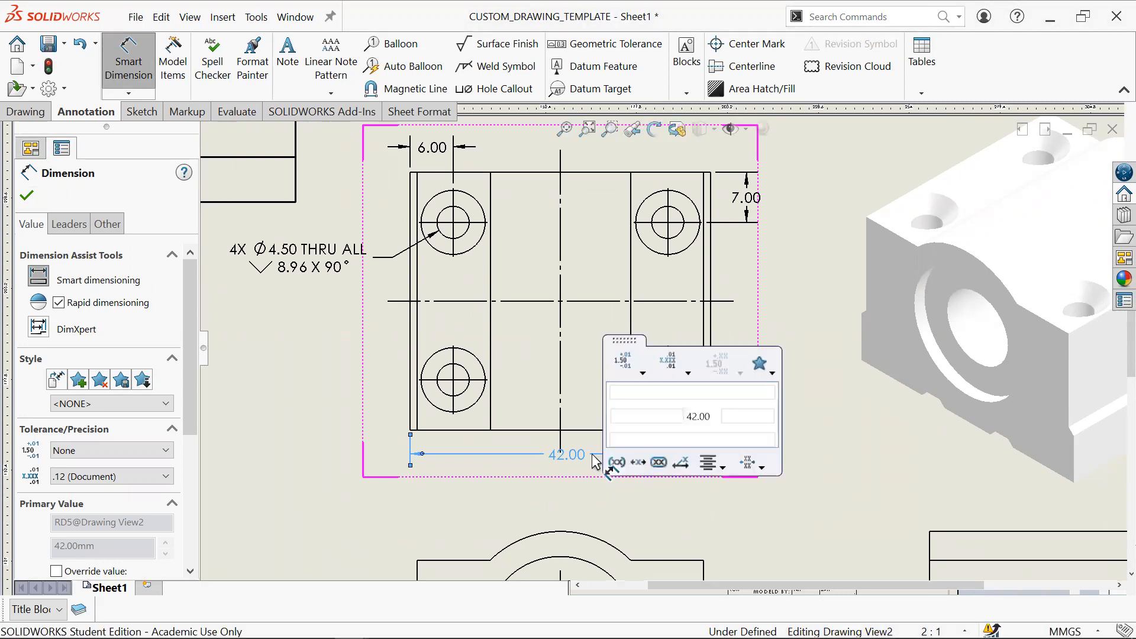
left_click_drag(569, 458, 572, 471)
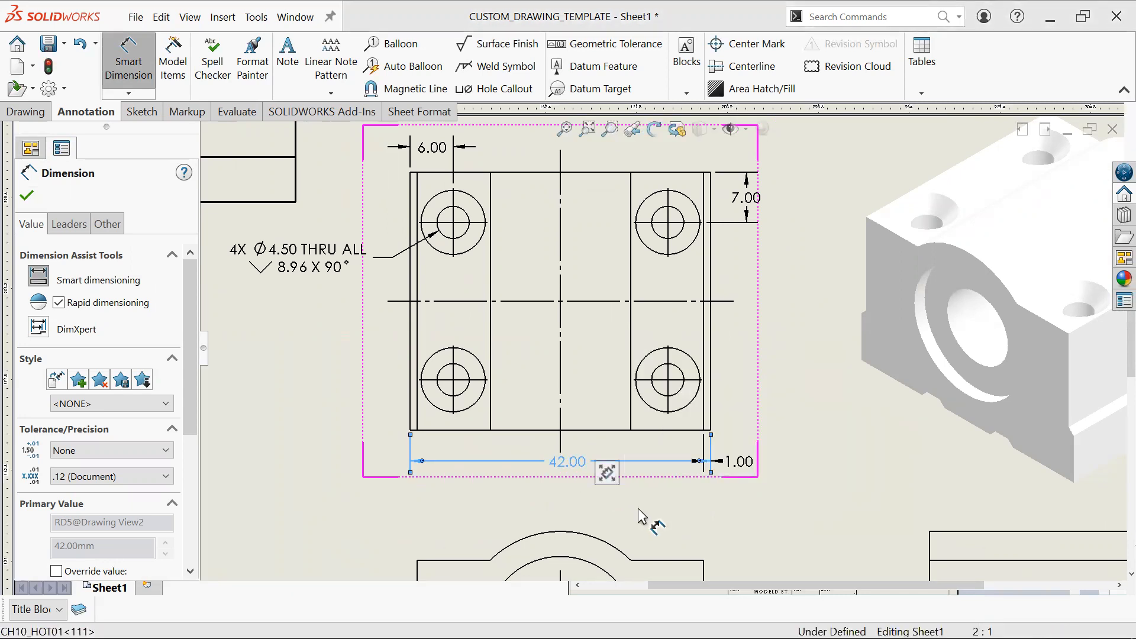
left_click(644, 522)
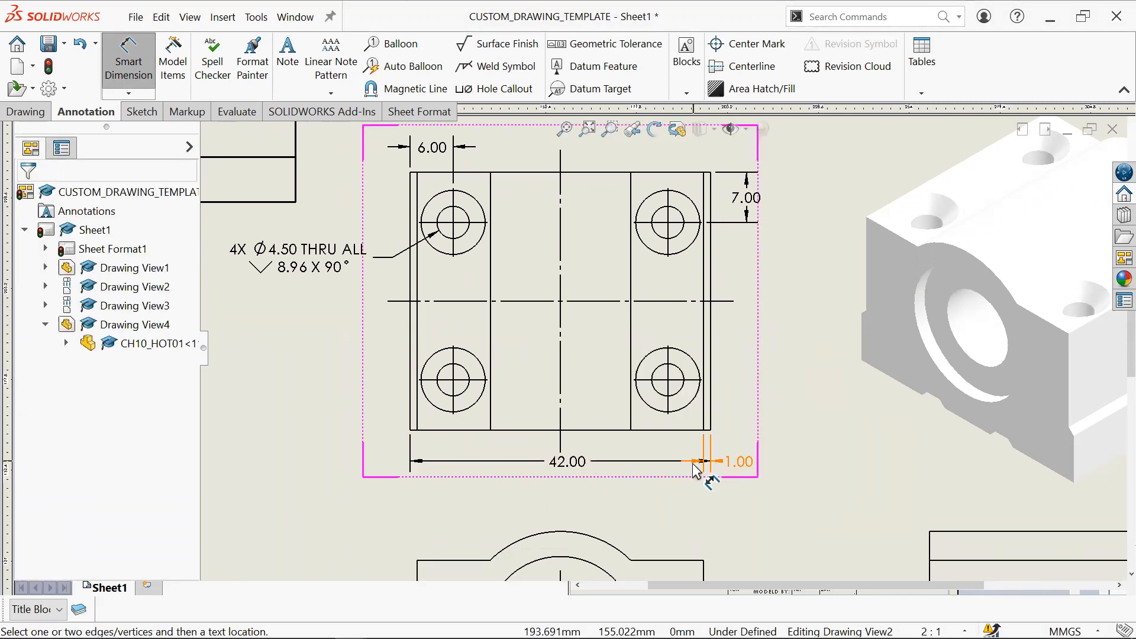
scroll(686, 449, "down", 3)
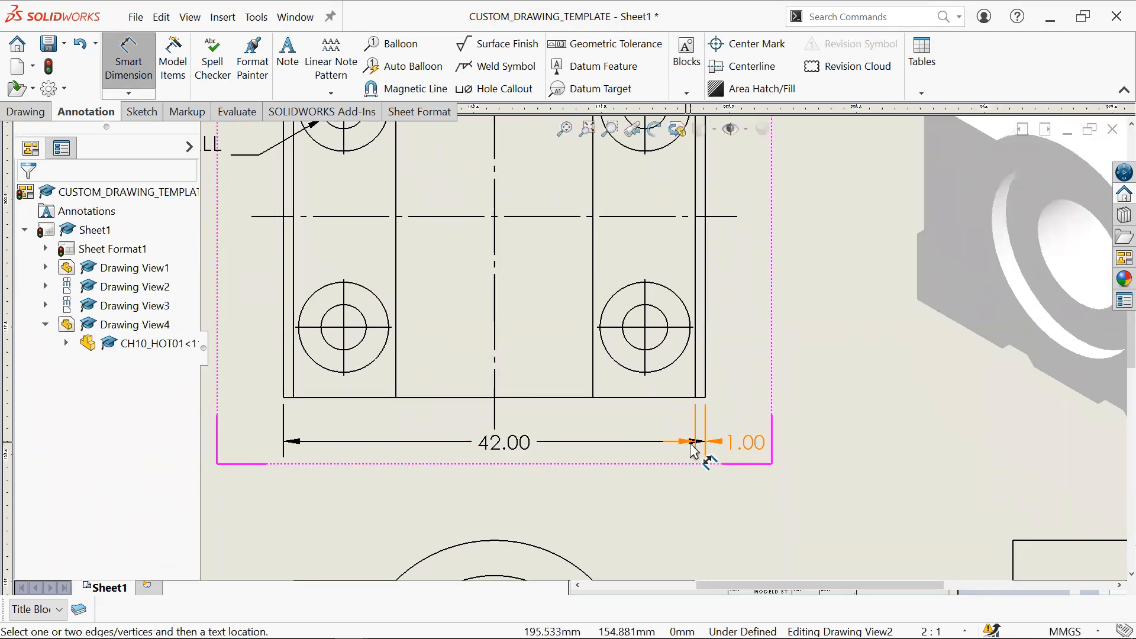
left_click_drag(504, 440, 504, 471)
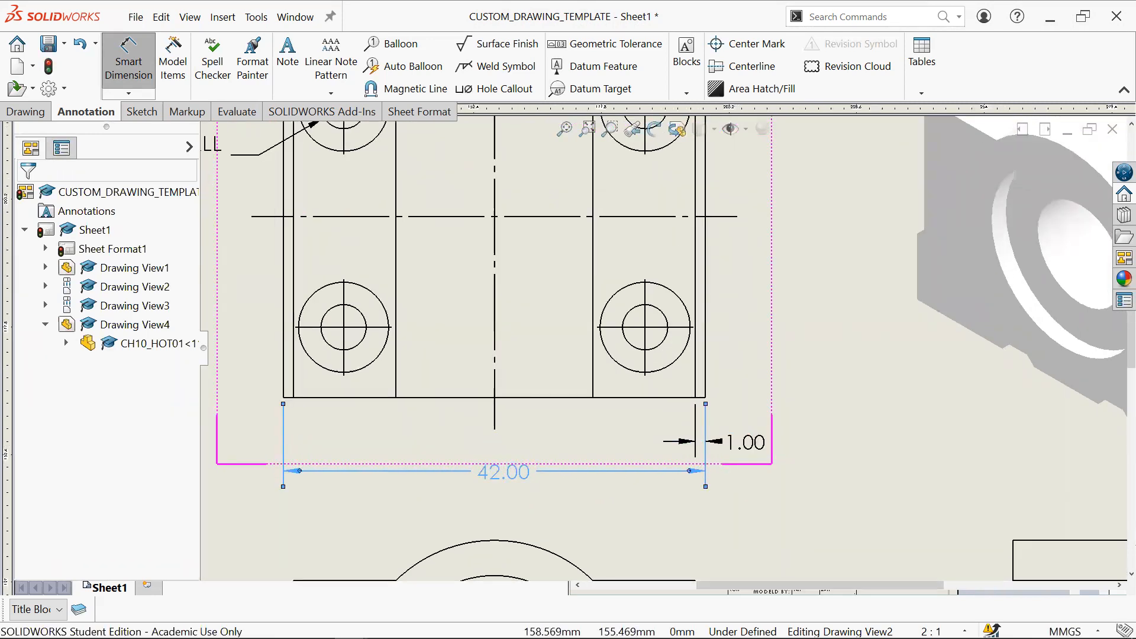
left_click(808, 446)
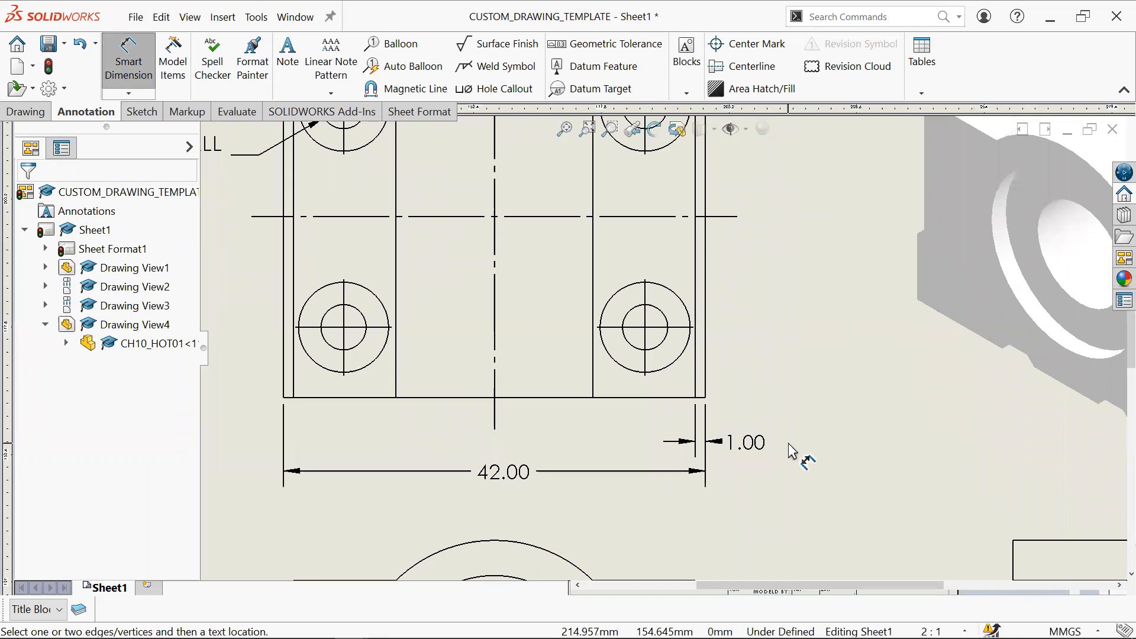
Step: Delete the 1.00 dimension below the top view and nudge the 42.00 width dimension into place
scroll(782, 448, "up", 2)
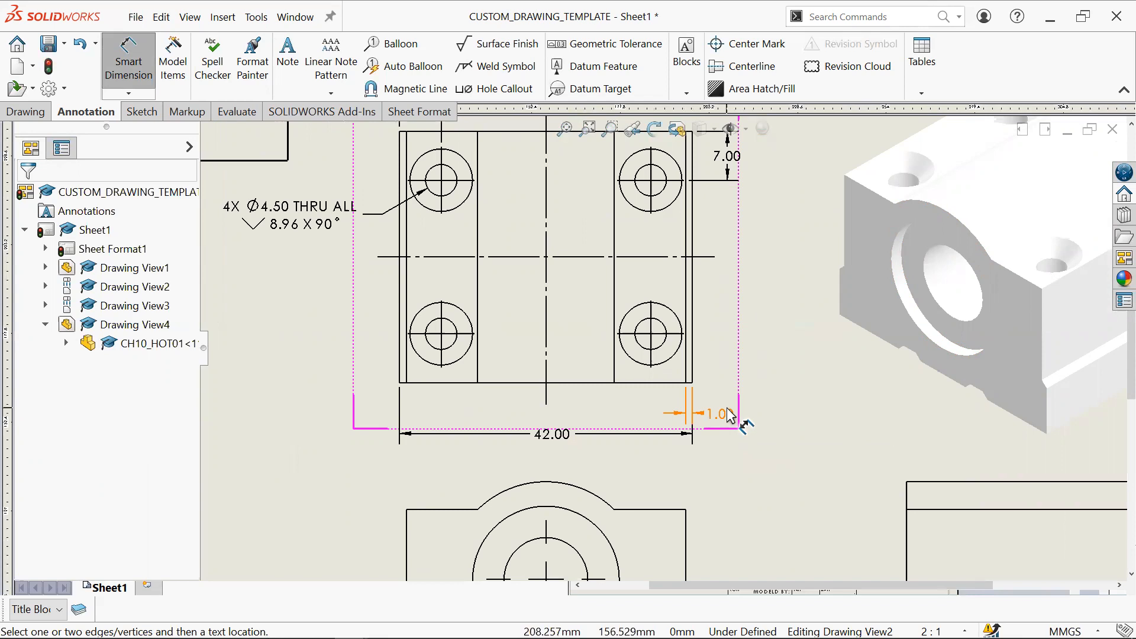
left_click(732, 416)
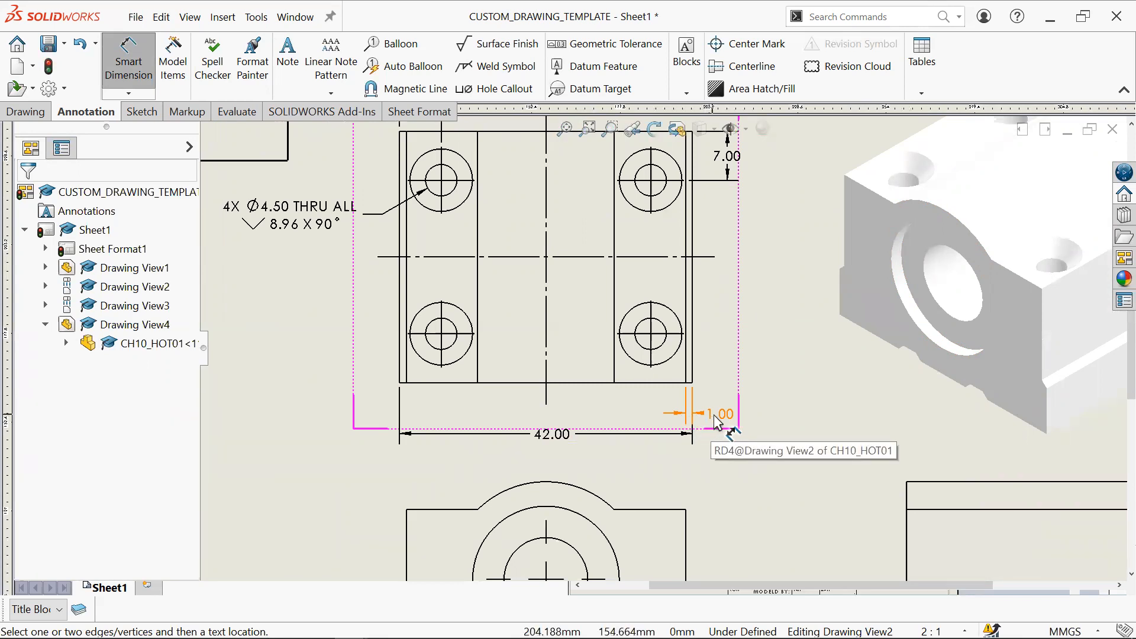
scroll(716, 421, "down", 2)
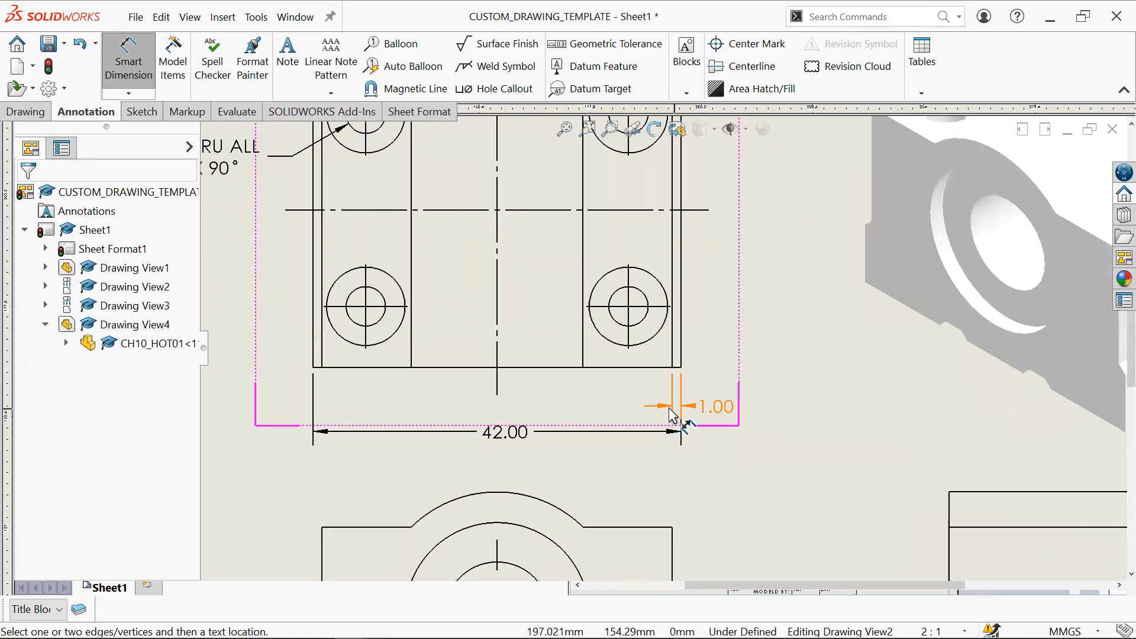
left_click(718, 407)
key("Delete")
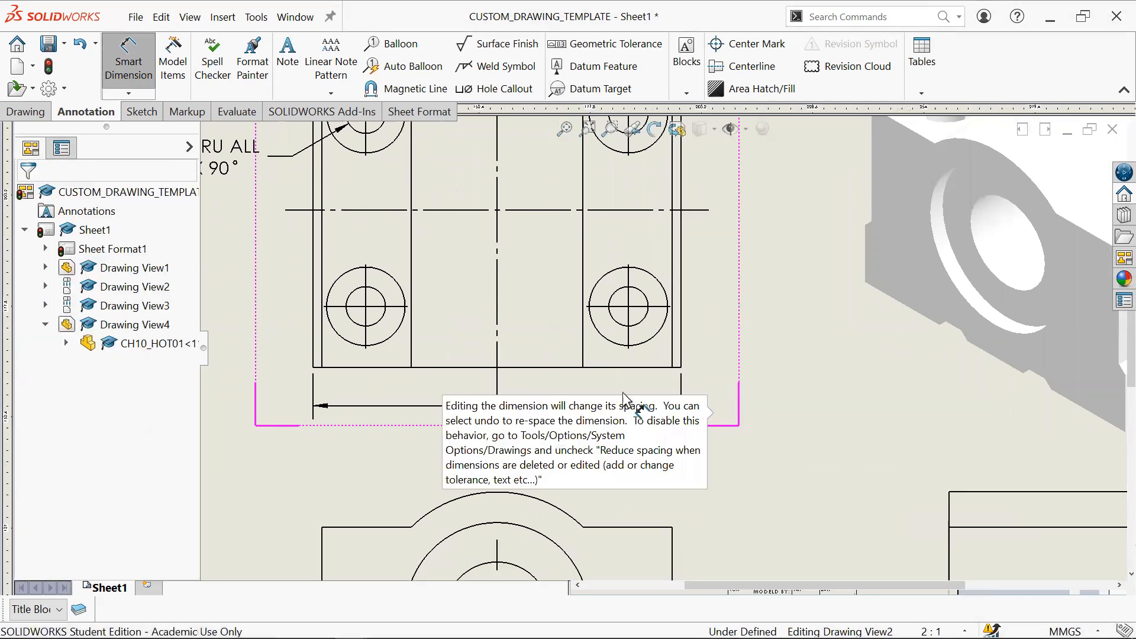
mouse_move(502, 415)
left_mouse_down()
mouse_move(517, 408)
mouse_move(506, 418)
left_mouse_up()
Step: Dimension the narrow gap between the top view's two rightmost vertical edges, placing it above the view's upper-right corner
scroll(703, 190, "up", 6)
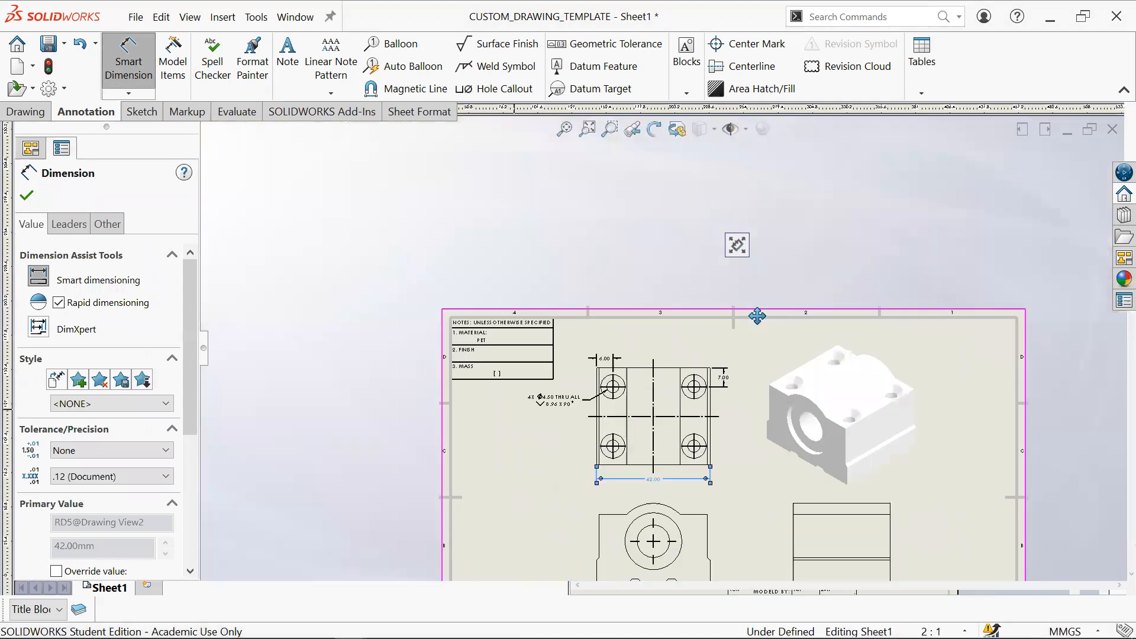
scroll(756, 314, "down", 3)
scroll(725, 388, "down", 3)
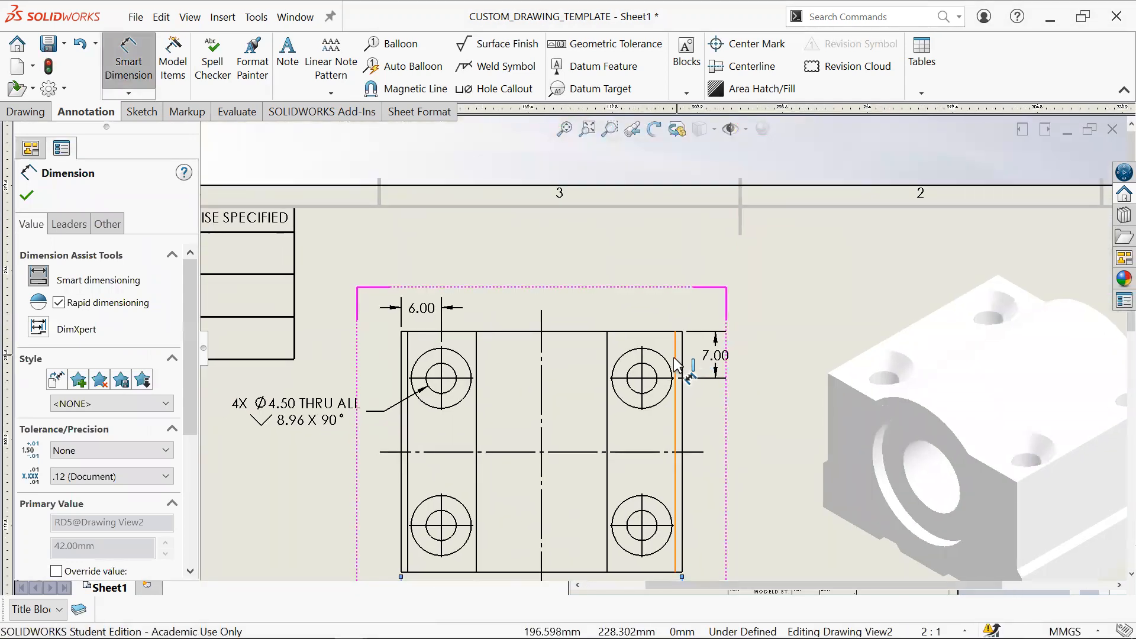
left_click(682, 355)
left_click(675, 373)
left_click(726, 317)
key("Escape")
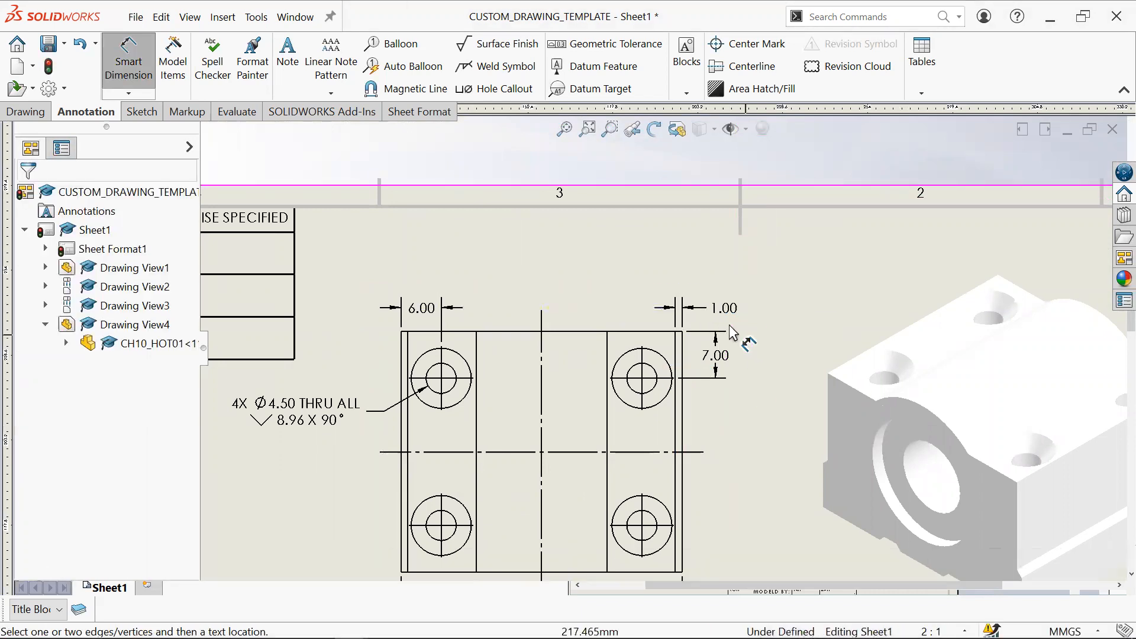
Step: Dimension the distance between the top view's two inner vertical edges, centering it above the view and raising it slightly
scroll(645, 465, "down", 1)
middle_click_drag(640, 472, 705, 286)
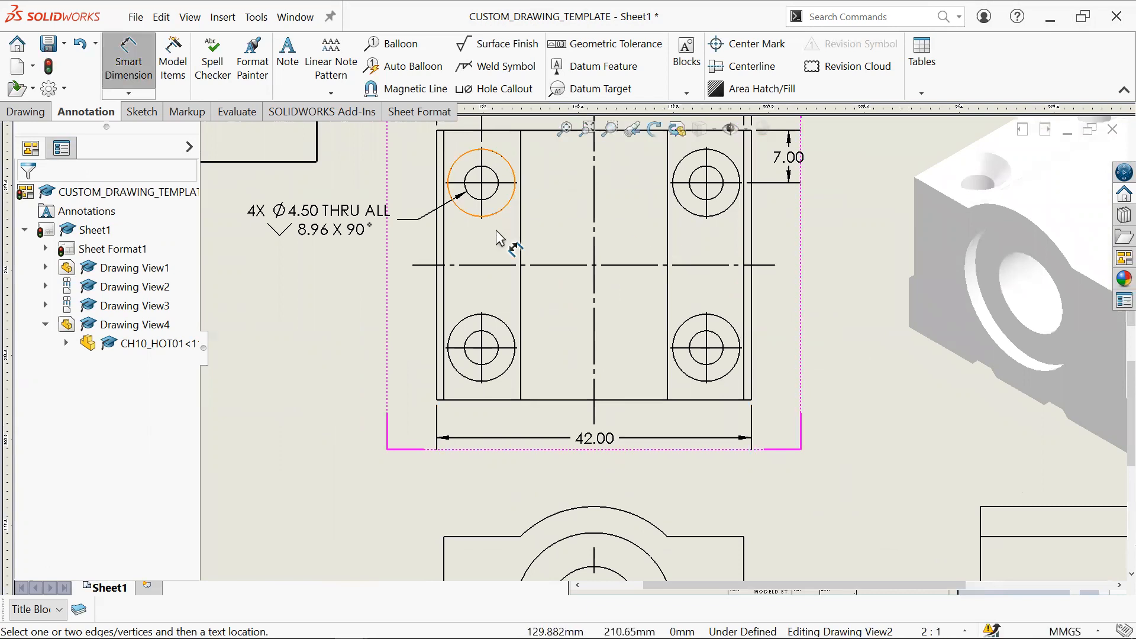
middle_click_drag(497, 236, 538, 315)
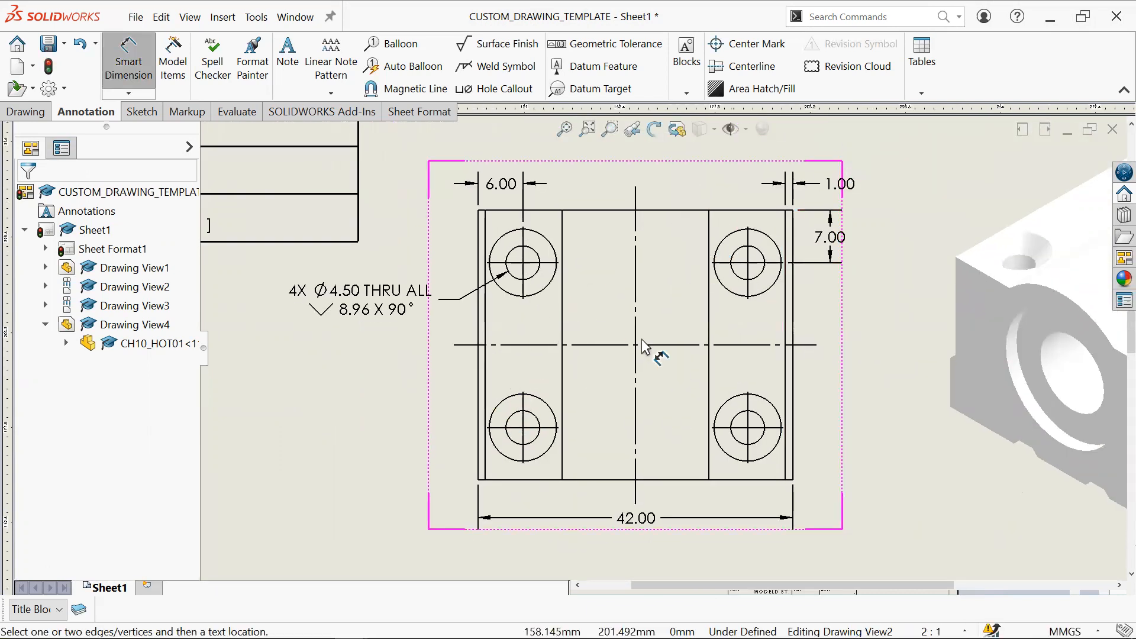
left_click(562, 230)
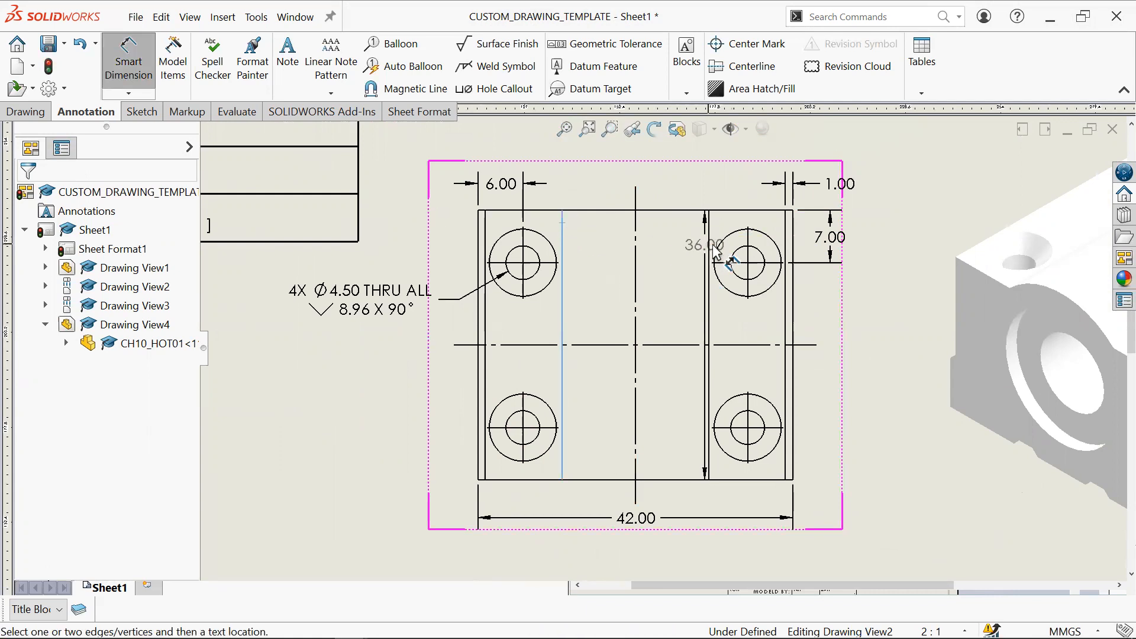
left_click(708, 242)
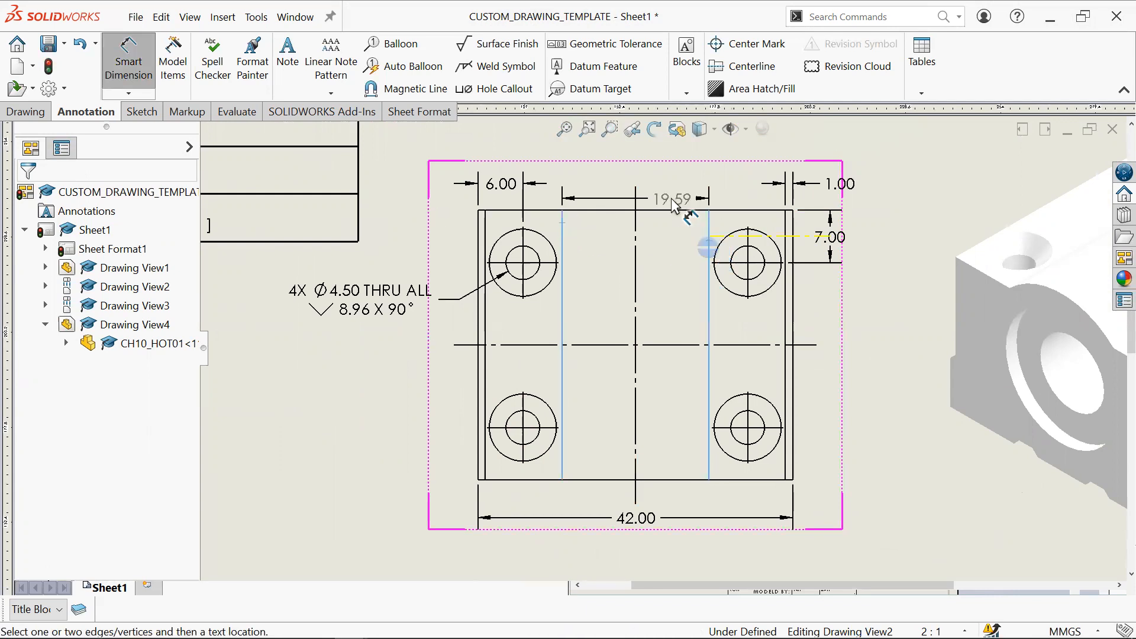
left_click(641, 190)
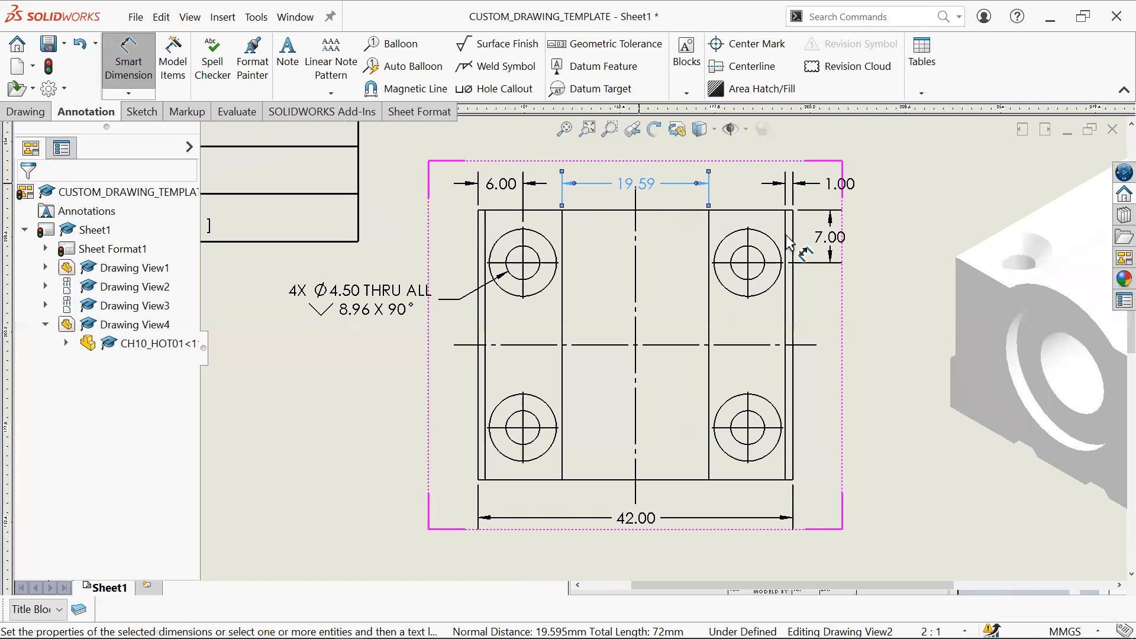
key("Escape")
left_click_drag(675, 182, 676, 172)
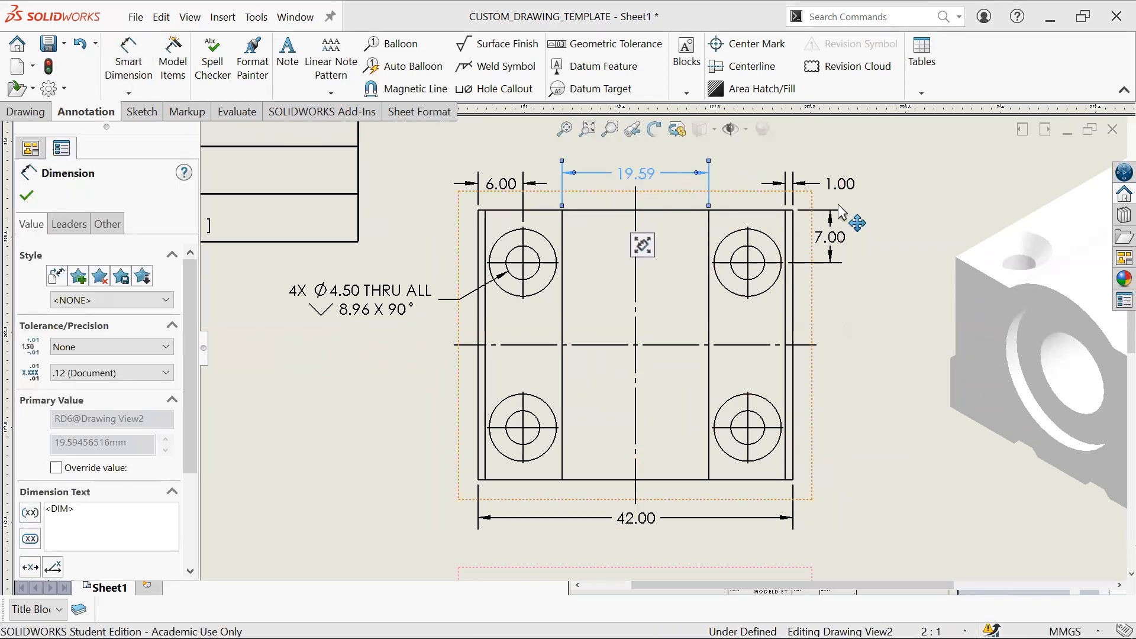
left_click(420, 383)
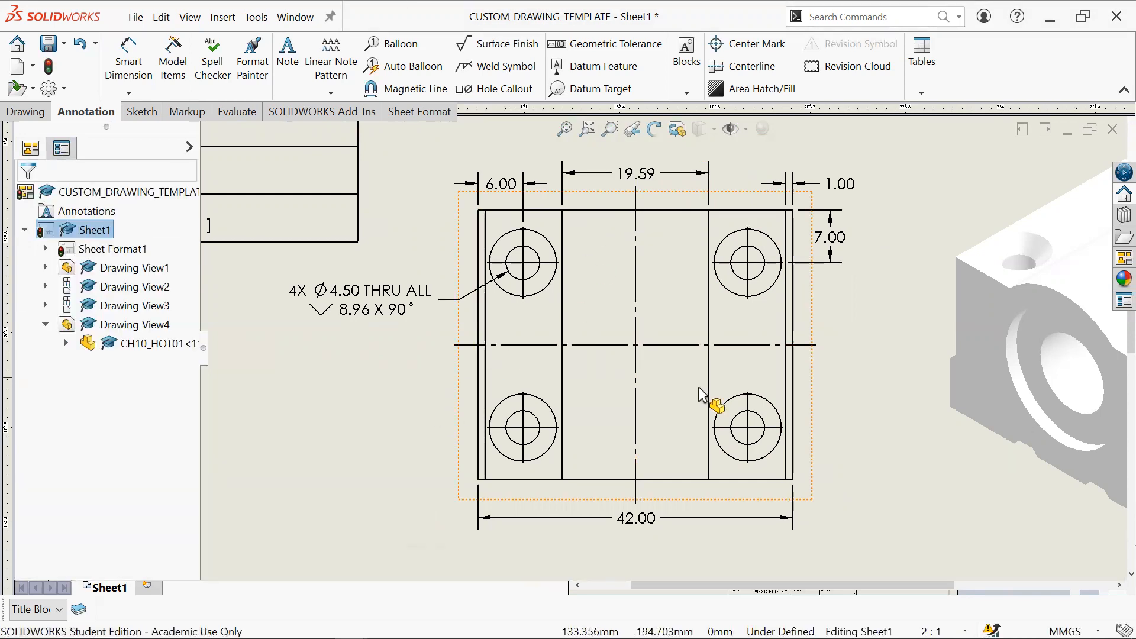
Step: Move the countersunk hole callout lower beside the top view's left edge and clear the selection
left_click_drag(349, 298, 410, 354)
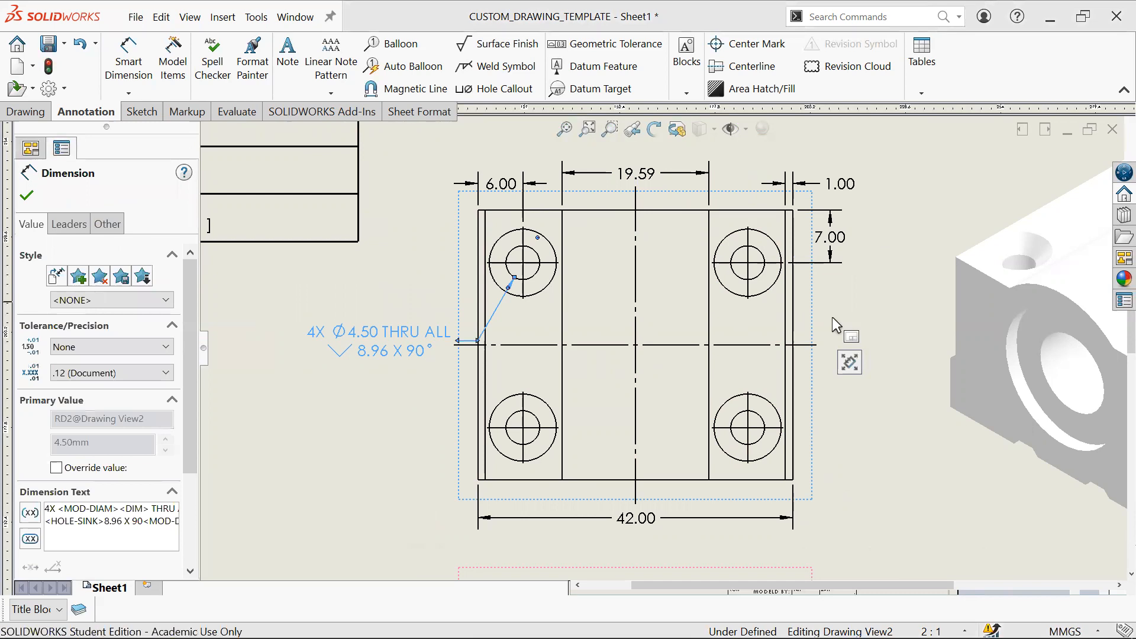
left_click(492, 299)
left_click(477, 301)
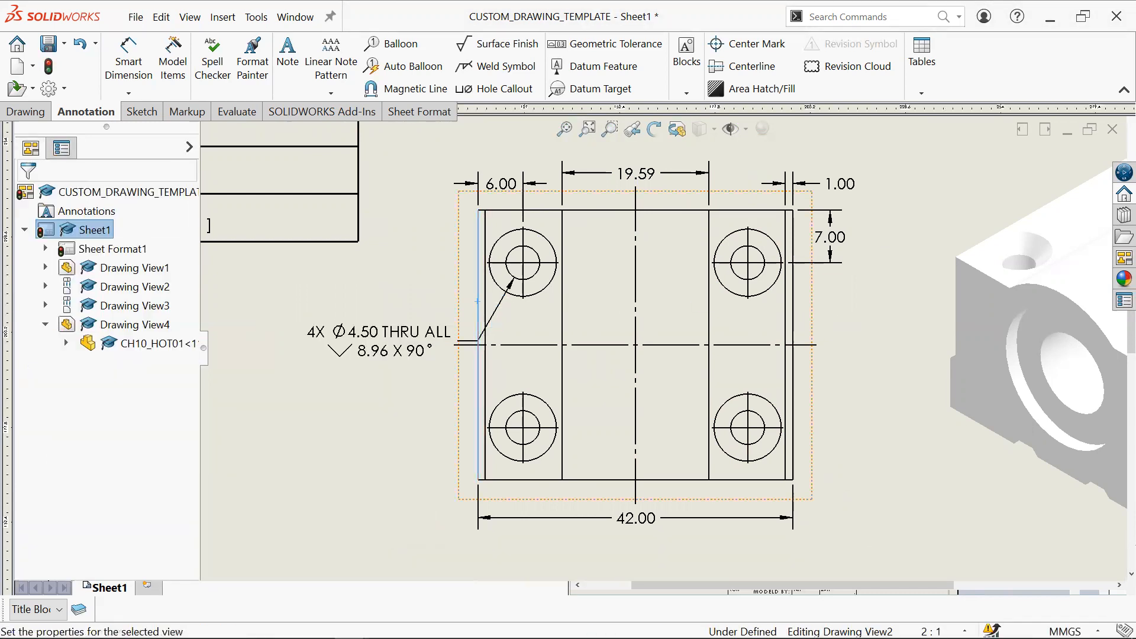
left_click(368, 208)
Step: Dimension the full height of the top view's left edge, placing it beside the view
left_click(128, 62)
left_click(479, 278)
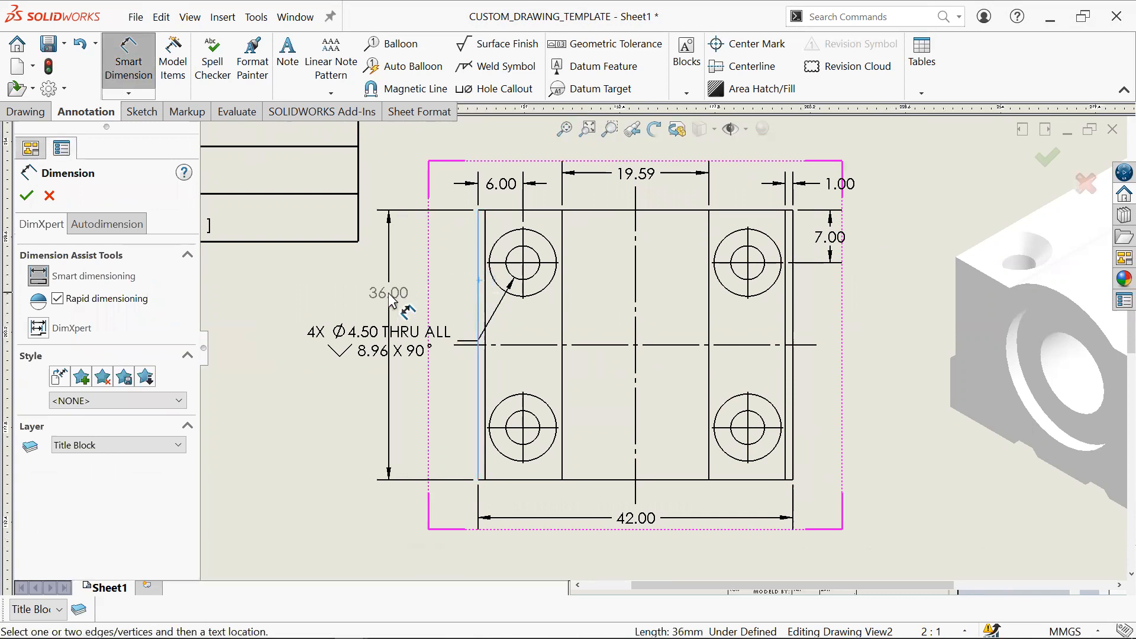
left_click(378, 307)
Step: Move the countersunk hole callout above the top view's upper-left hole and delete the 6.00 dimension beneath it
left_click_drag(392, 342, 322, 419)
left_click_drag(372, 449, 483, 149)
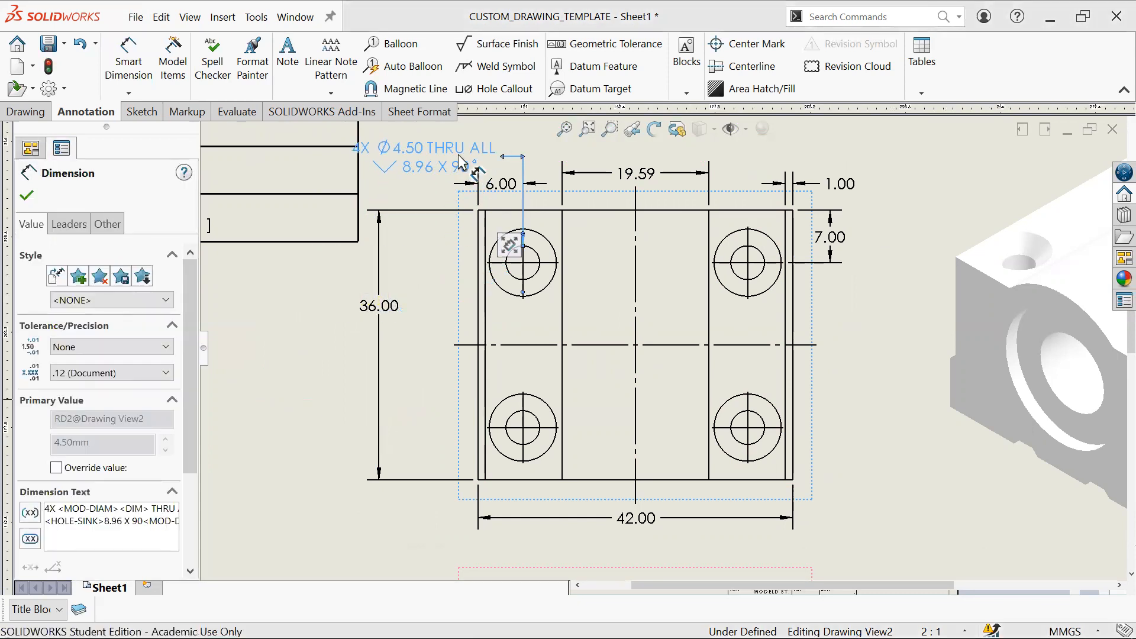
left_click(501, 184)
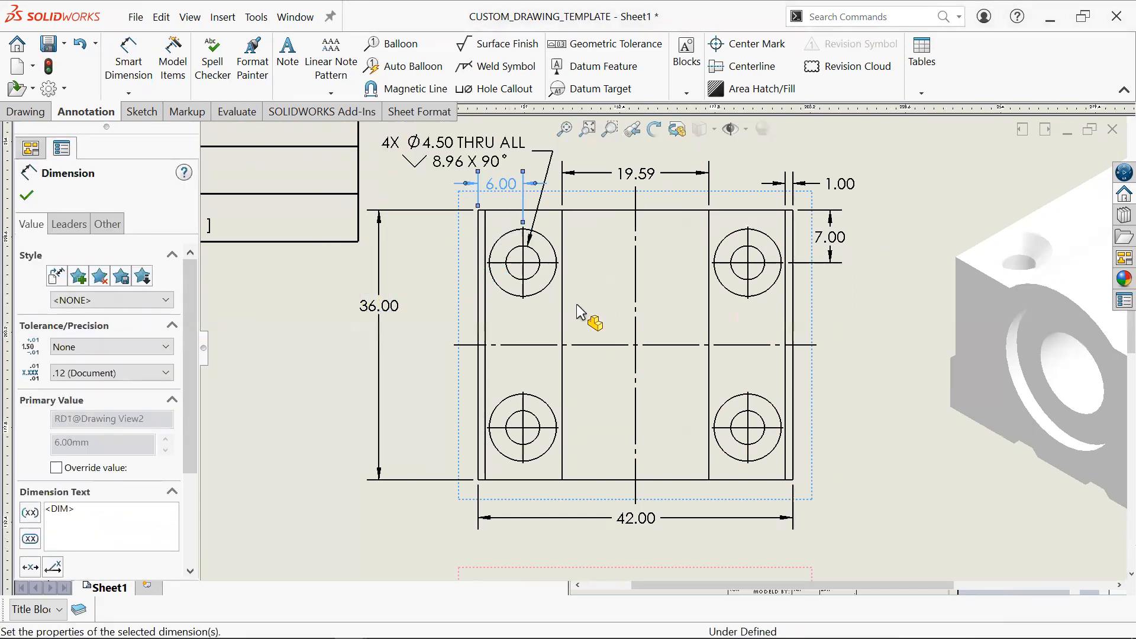
key("Delete")
Step: Dimension the horizontal distance from the top view's left edge to the lower-left hole's center, placing it below the view
left_click(110, 52)
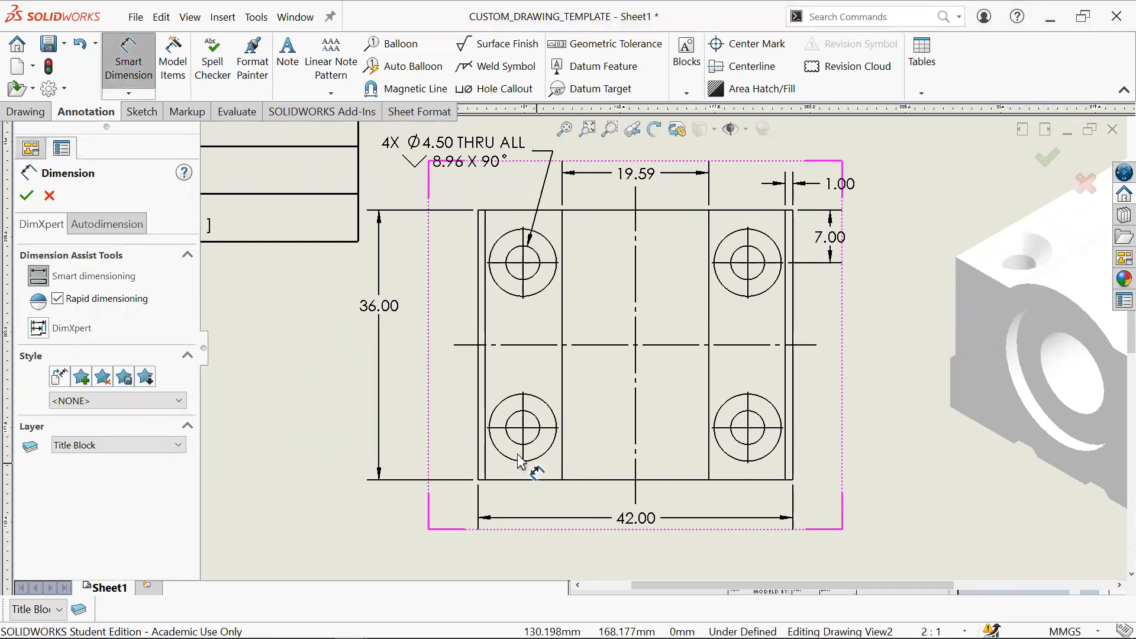
left_click(537, 456)
left_click(482, 456)
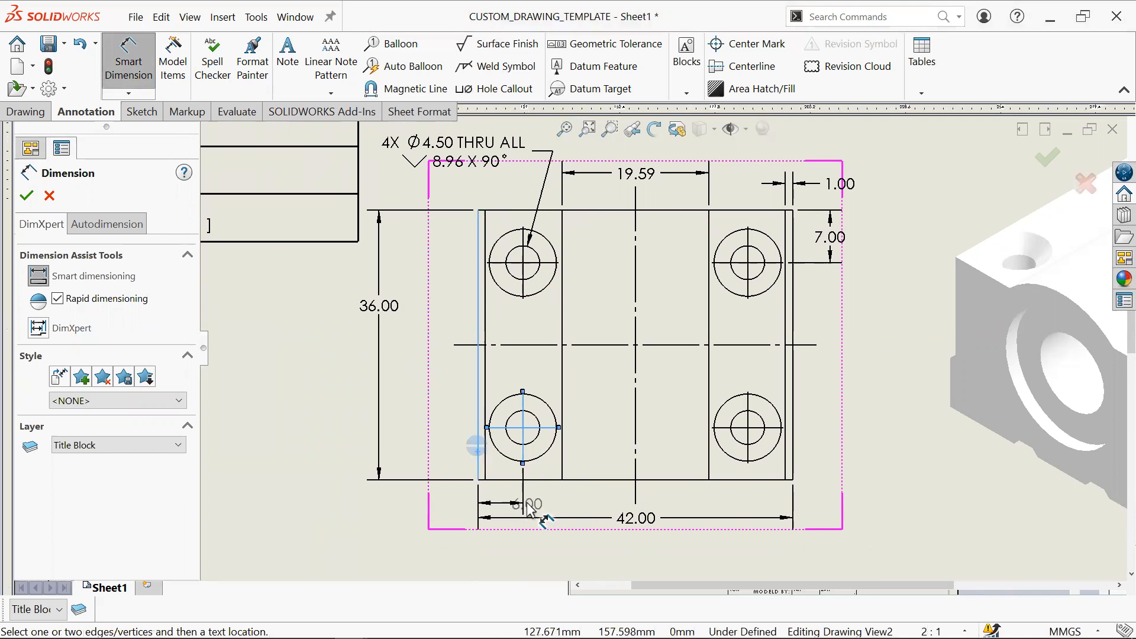
left_click(502, 505)
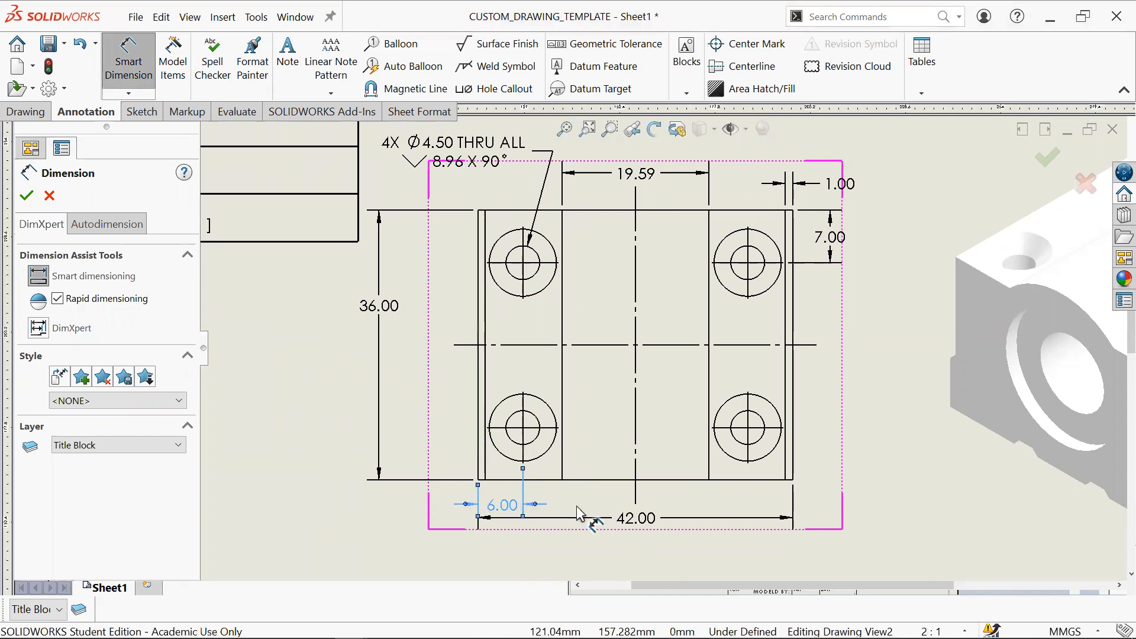
Step: Move the 42.00 dimension farther below the top view and the 36.00 dimension closer to its left edge
left_click_drag(634, 524, 634, 546)
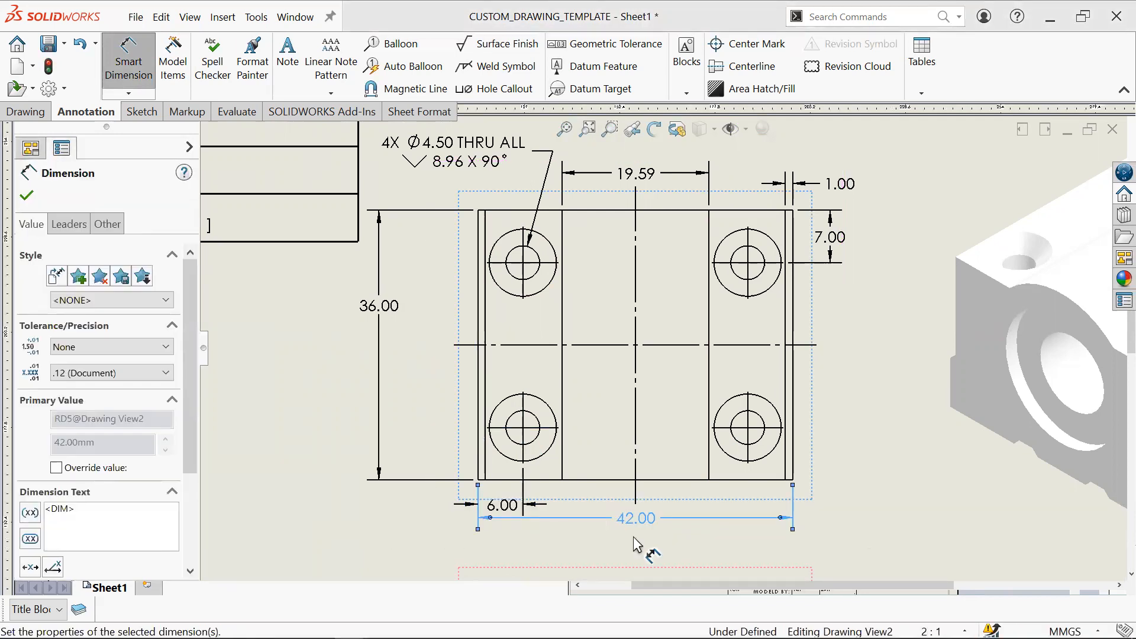
key("Escape")
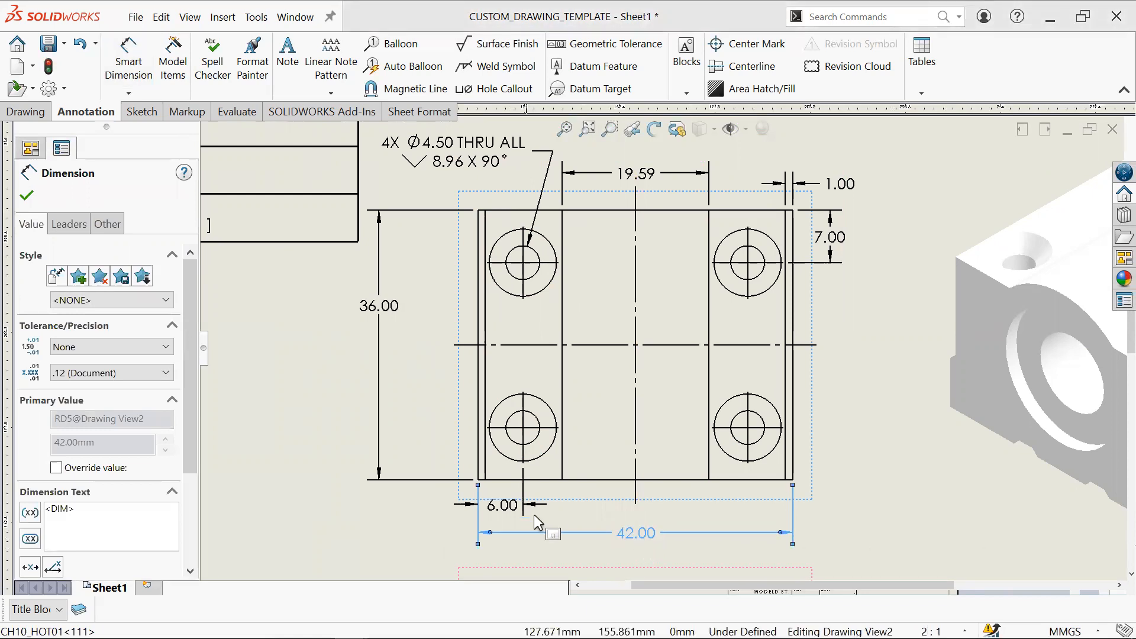
left_click_drag(390, 322, 438, 370)
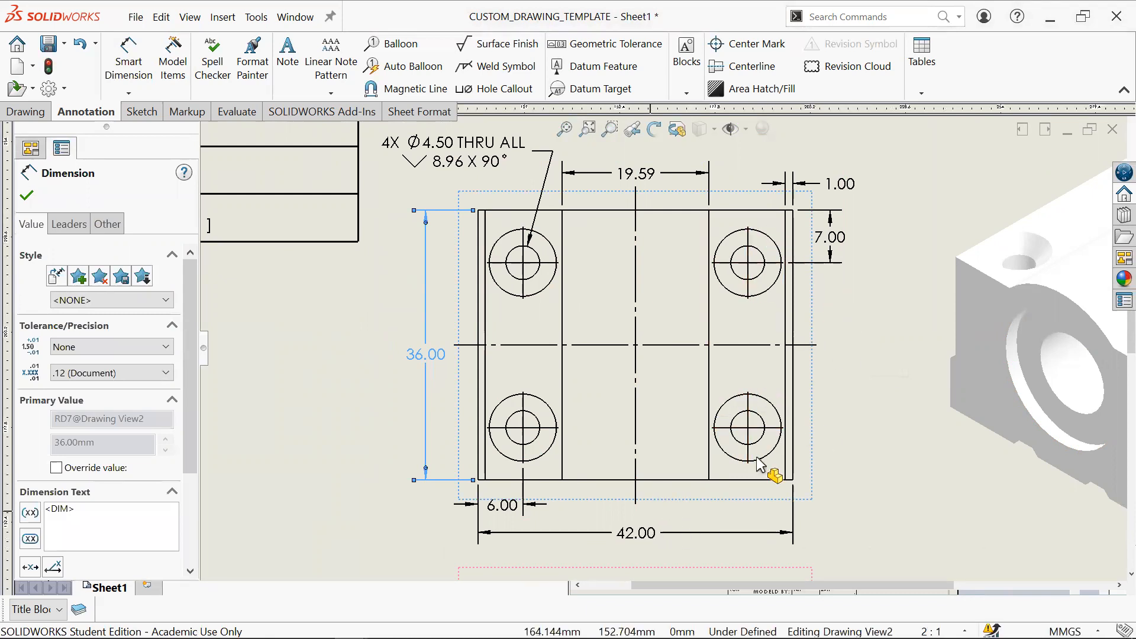
left_click(874, 399)
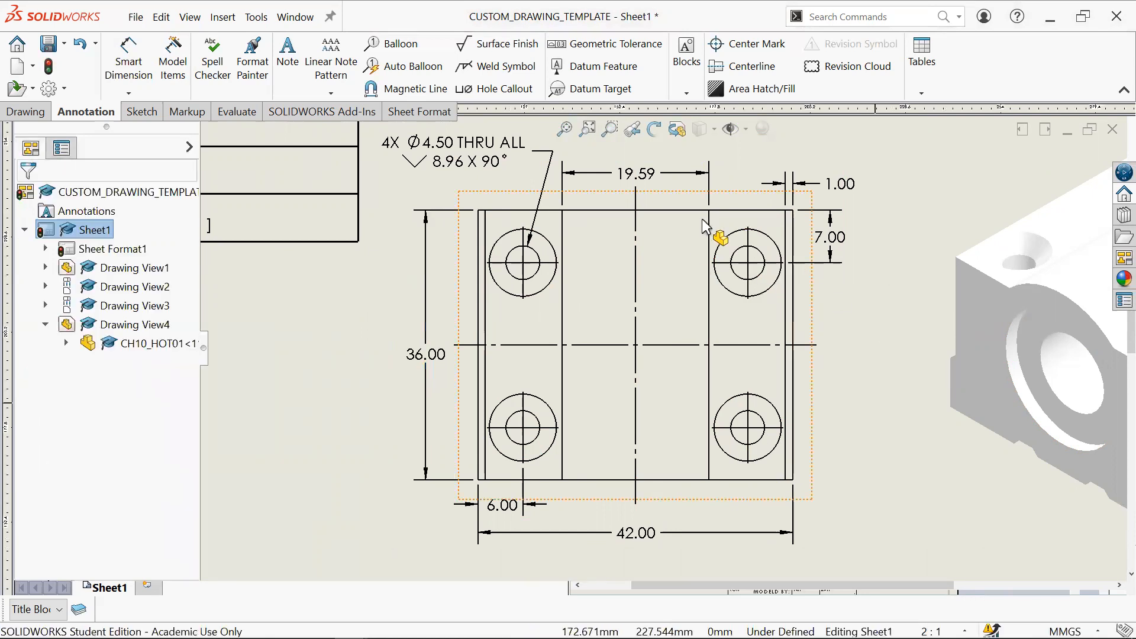
left_click(152, 78)
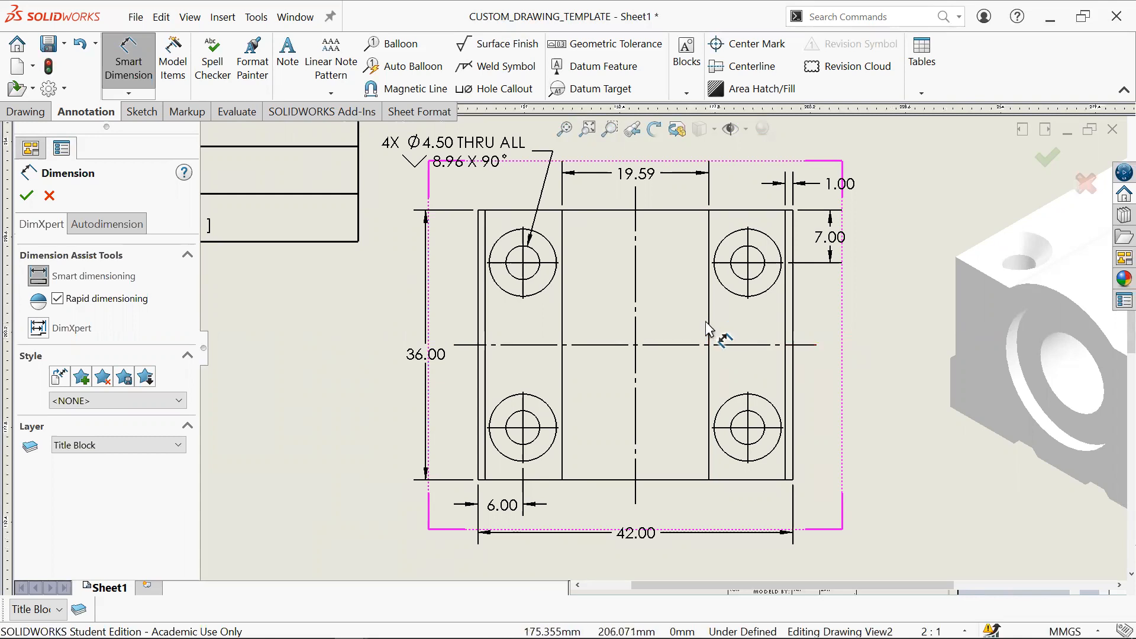
left_click(709, 322)
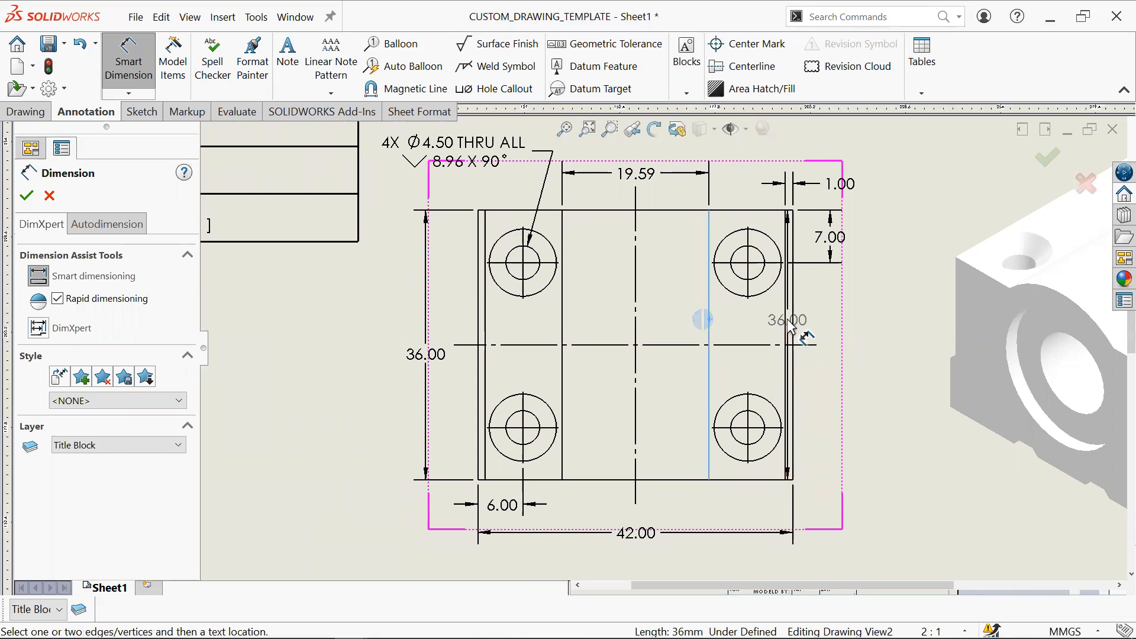
left_click(786, 322)
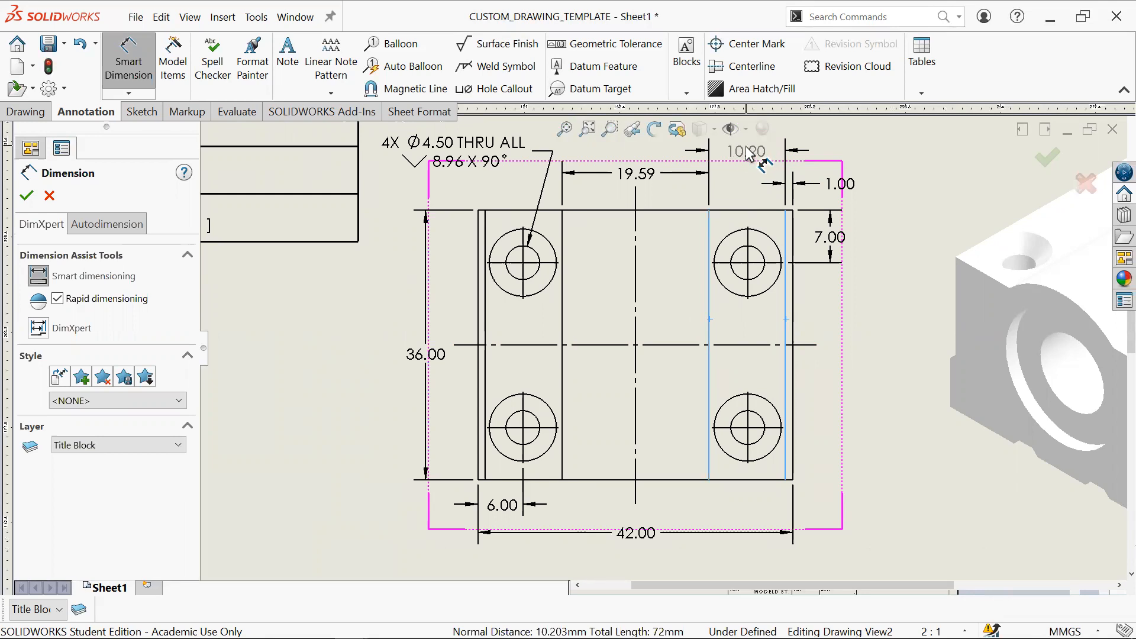
key("Delete")
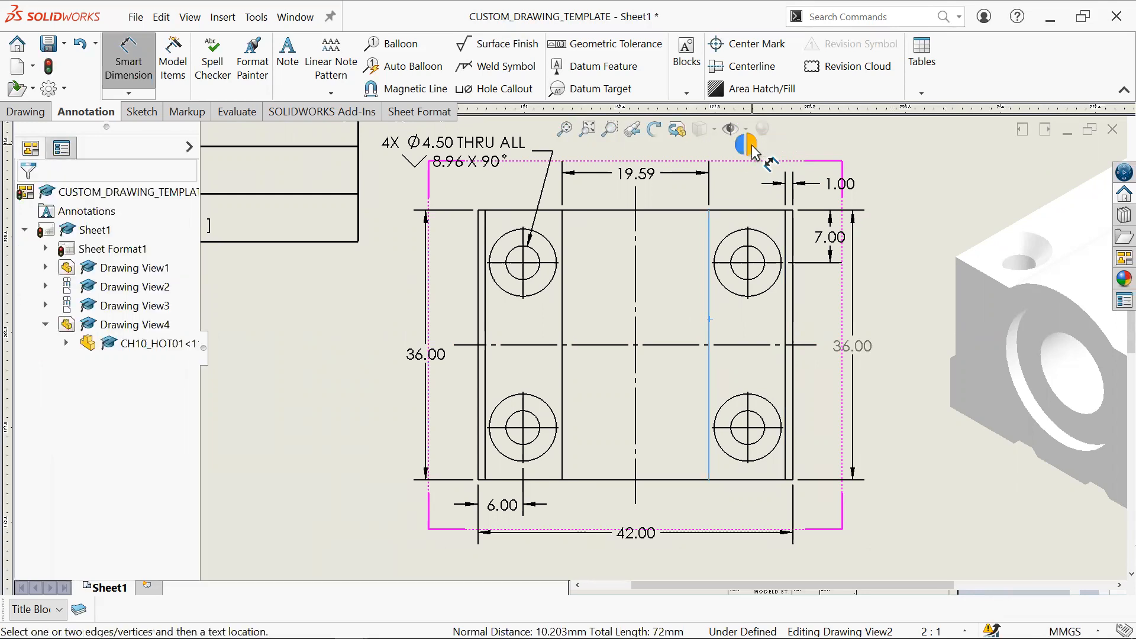
key("Escape")
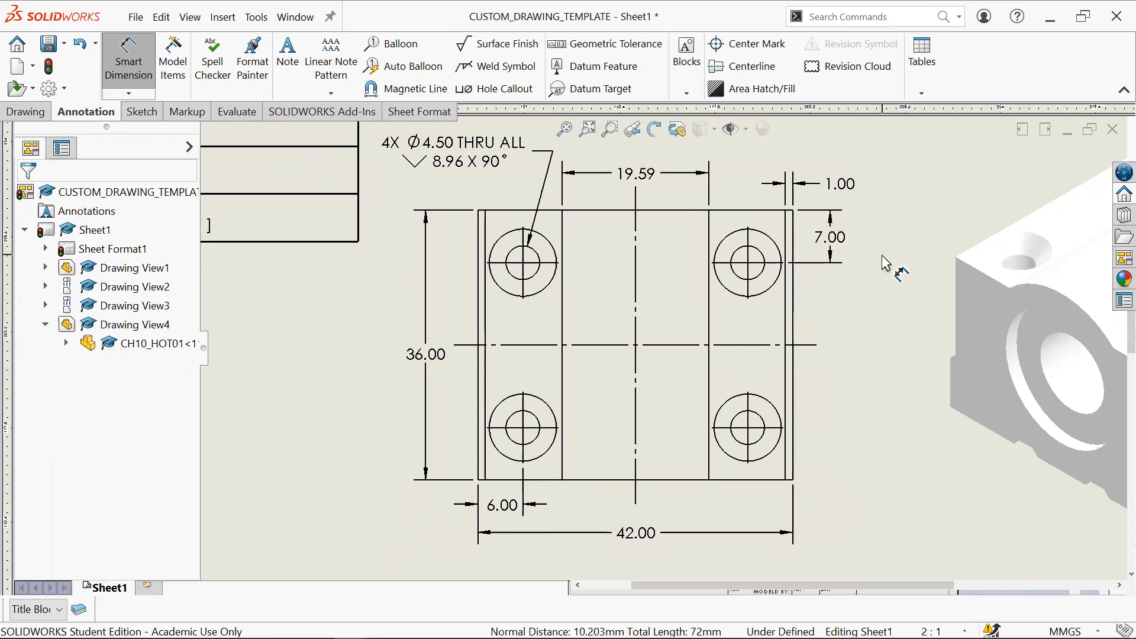
scroll(816, 381, "up", 5)
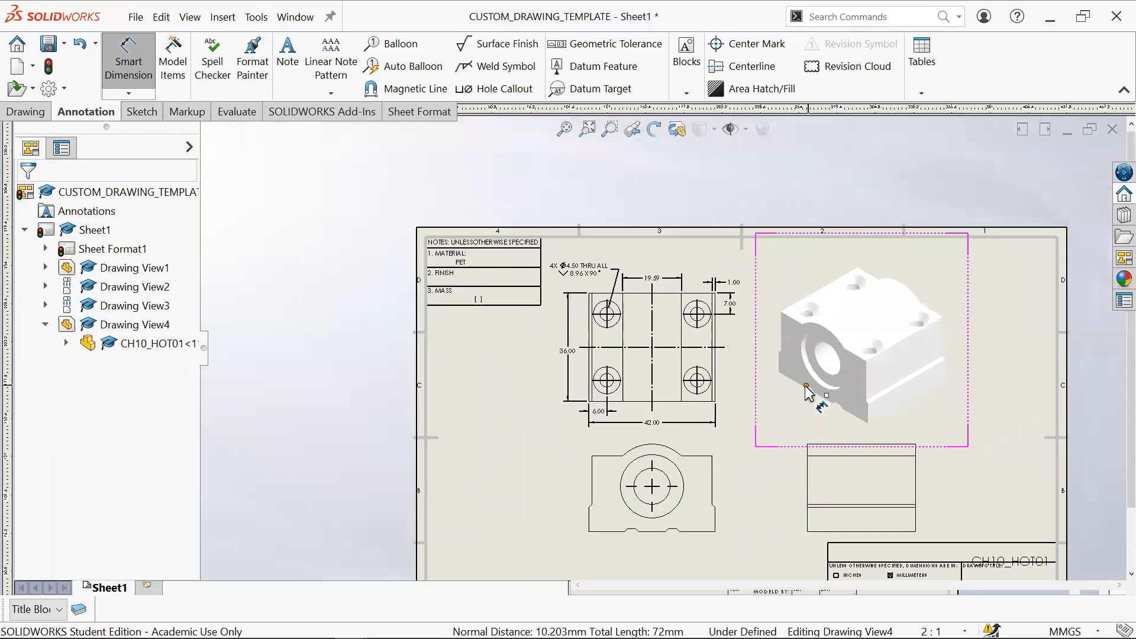
scroll(742, 381, "down", 1)
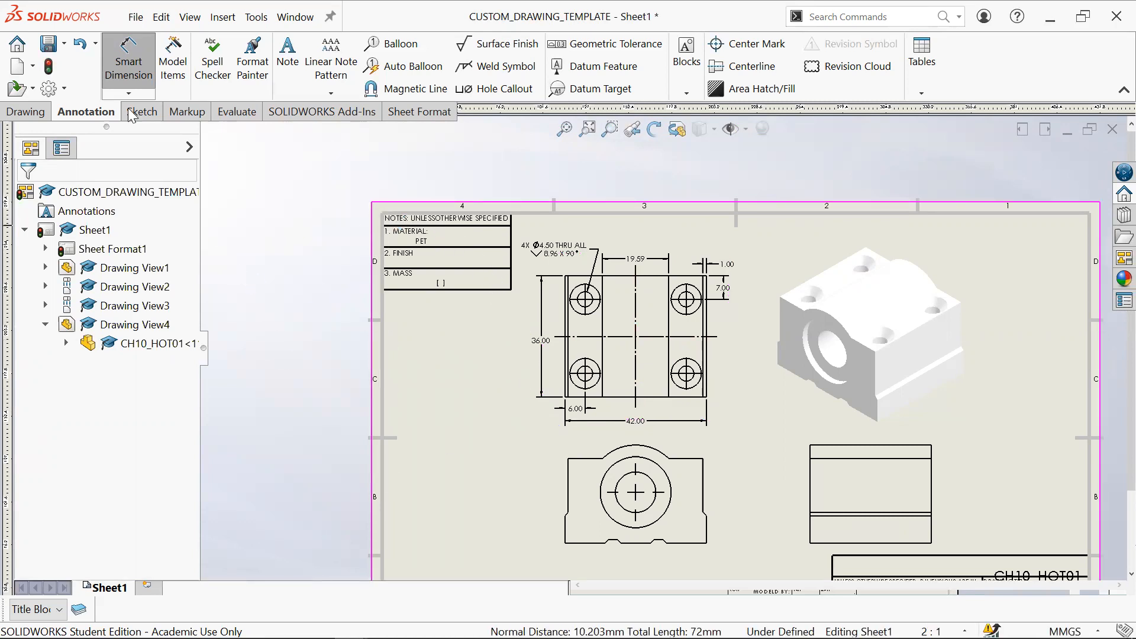
left_click(18, 67)
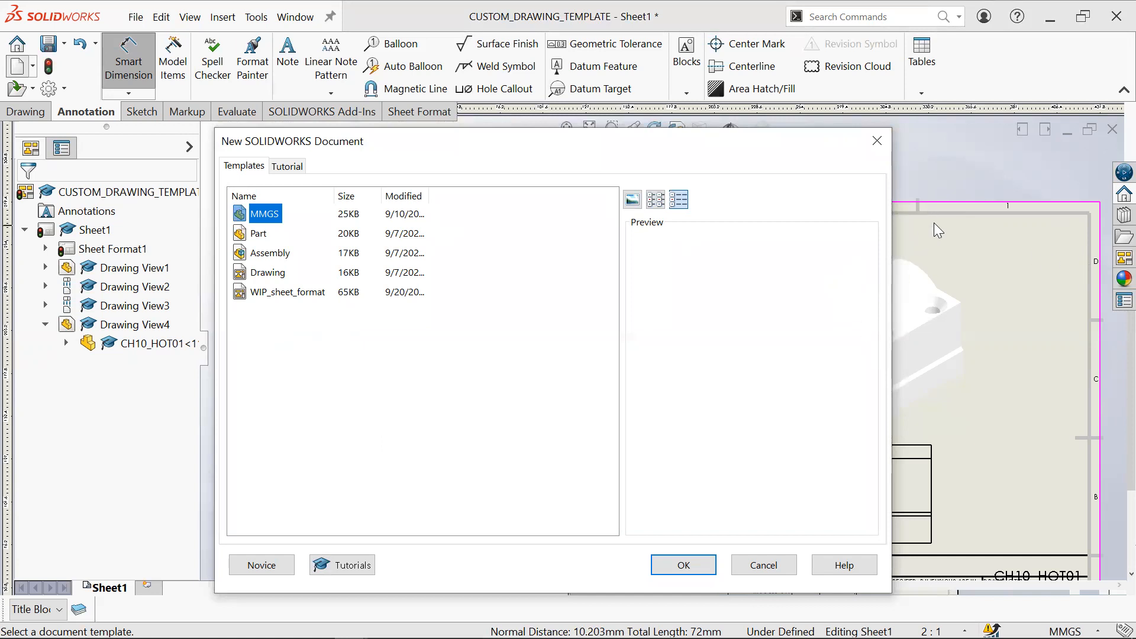
left_click(876, 142)
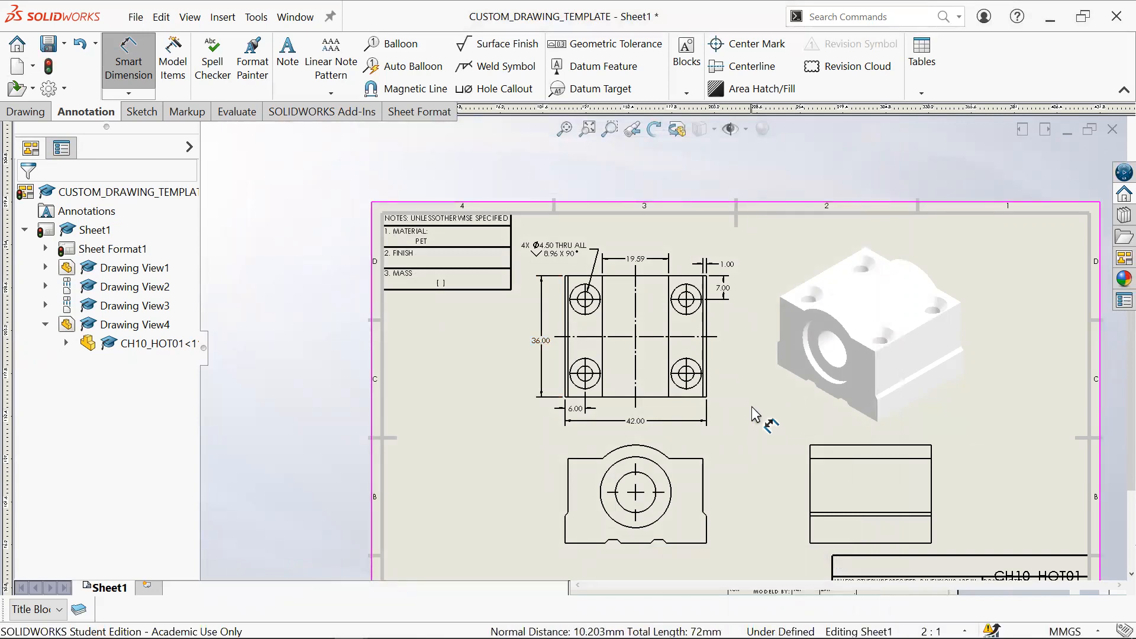
scroll(750, 416, "down", 2)
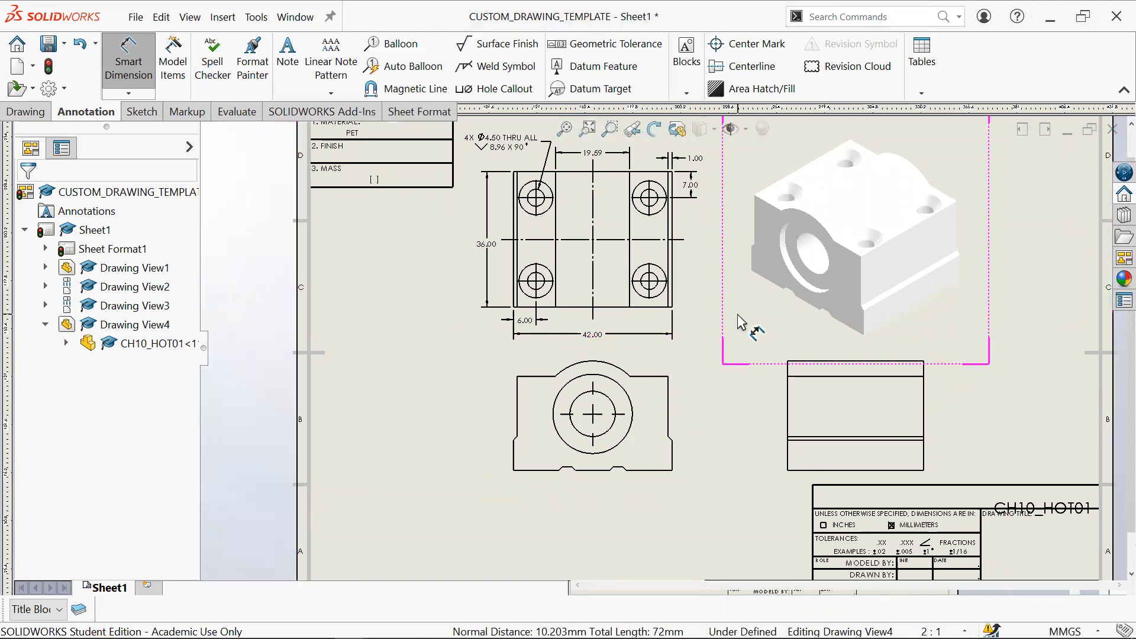
scroll(665, 294, "down", 3)
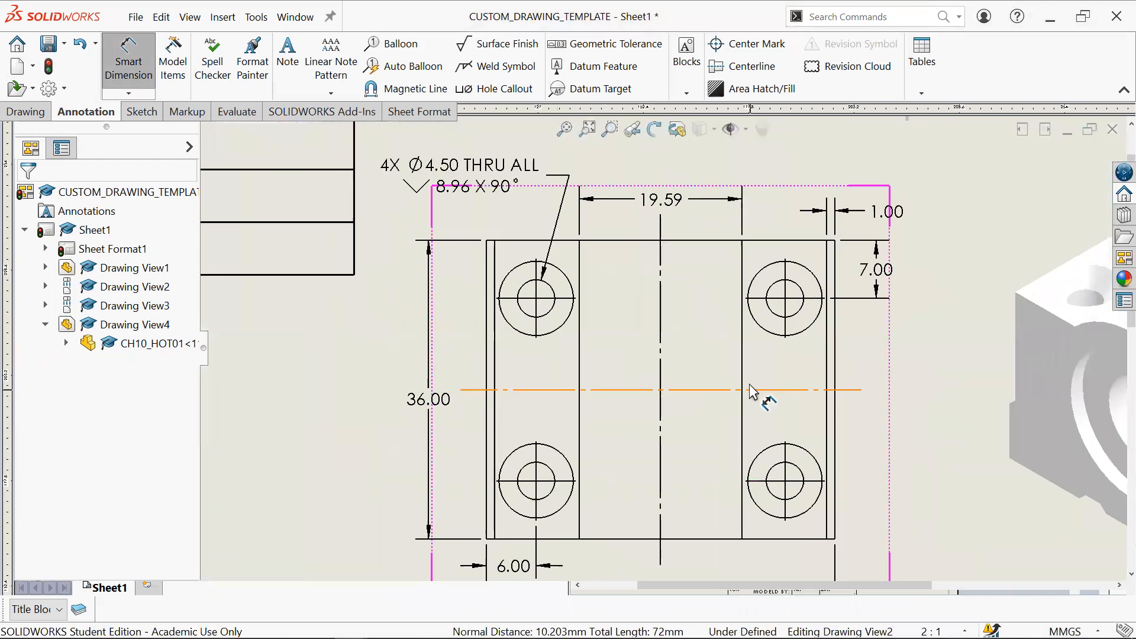
scroll(752, 392, "up", 3)
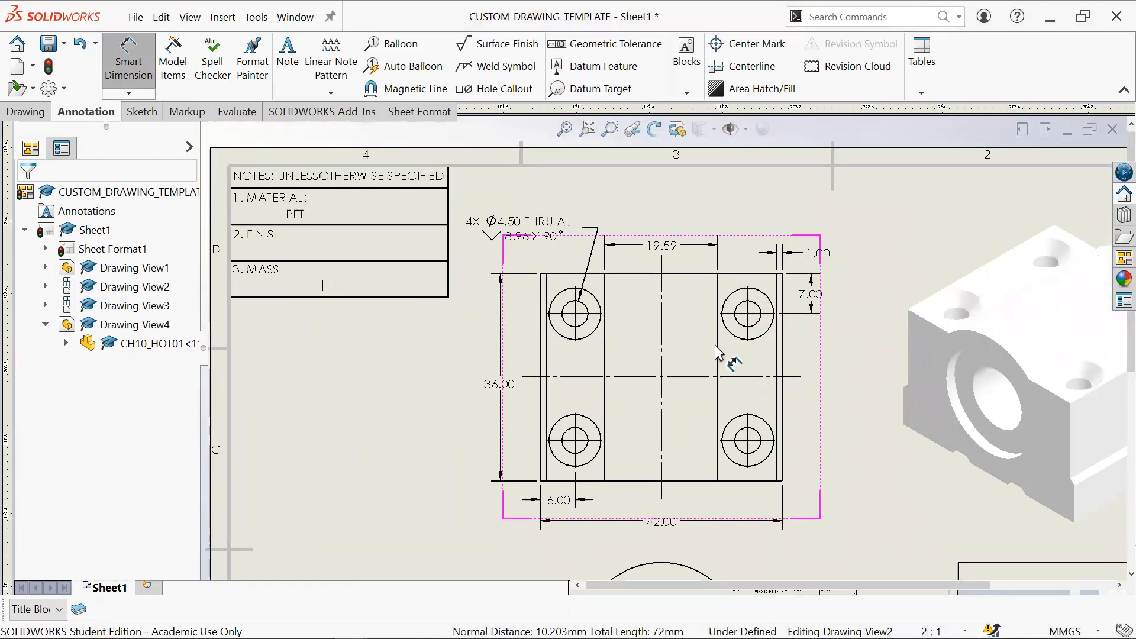
left_click(717, 346)
left_click(779, 355)
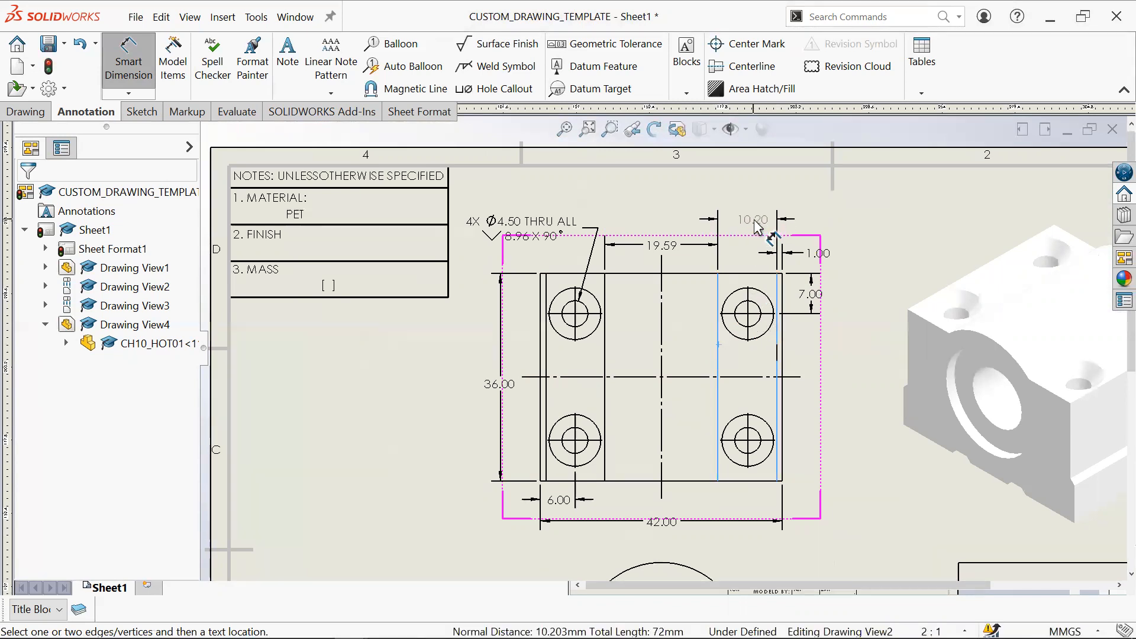
key("Escape")
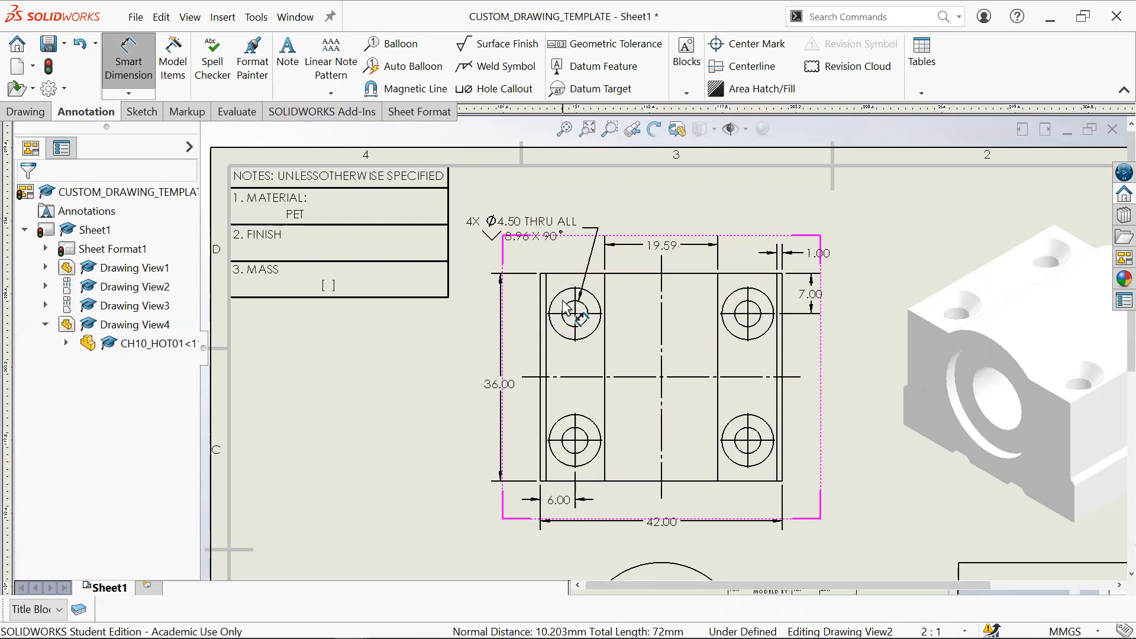
left_click(173, 59)
left_click(47, 198)
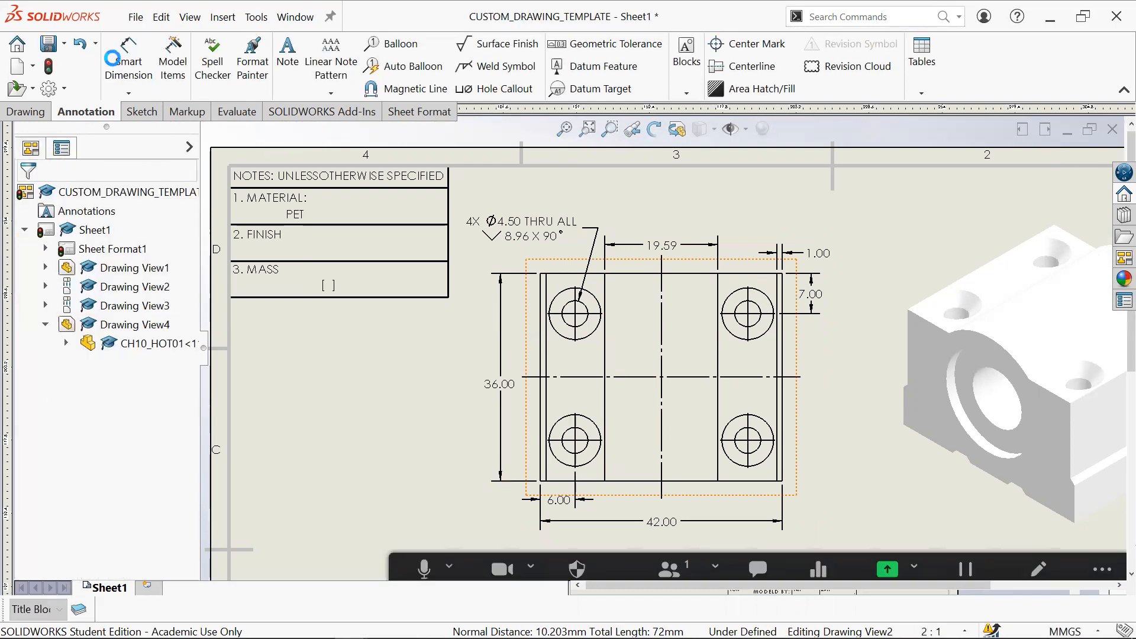
left_click(128, 59)
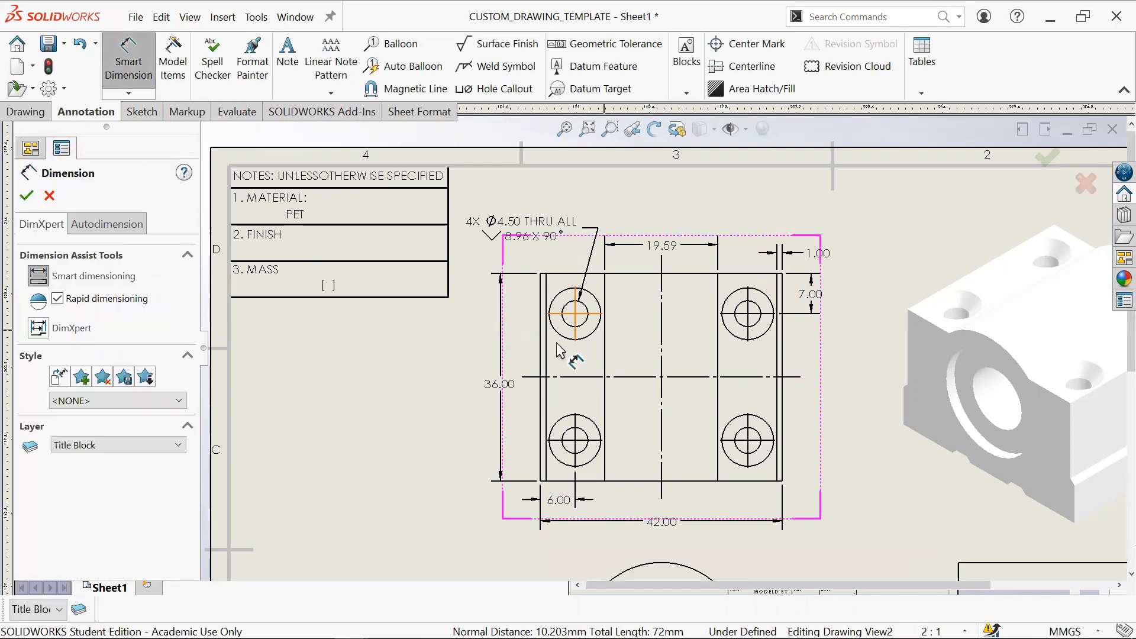
left_click(717, 339)
left_click(777, 339)
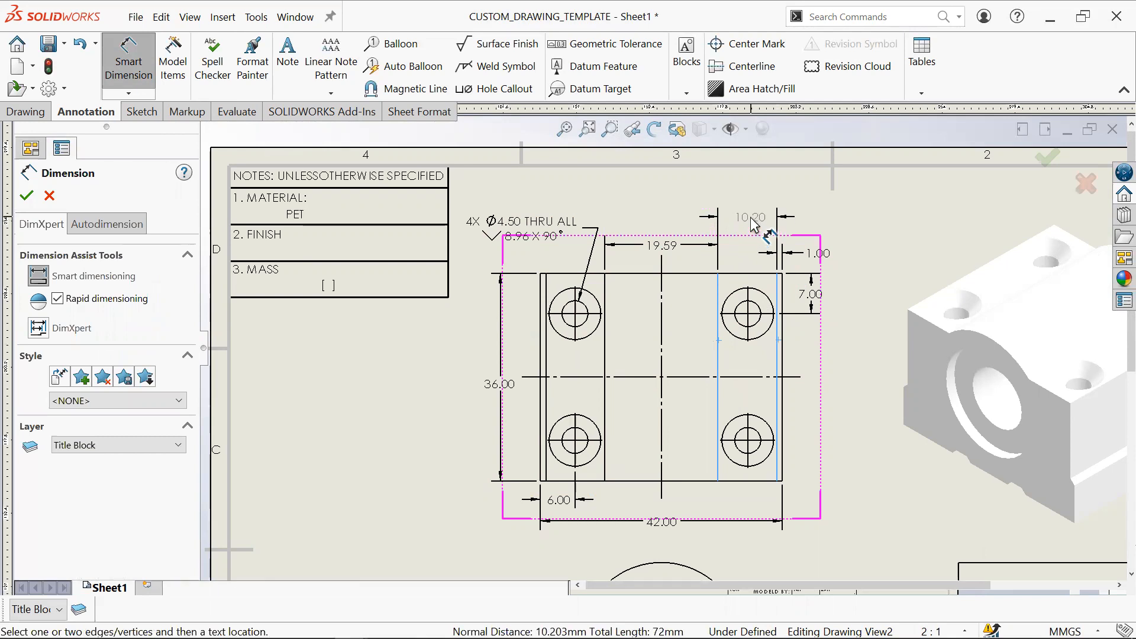
key("Escape")
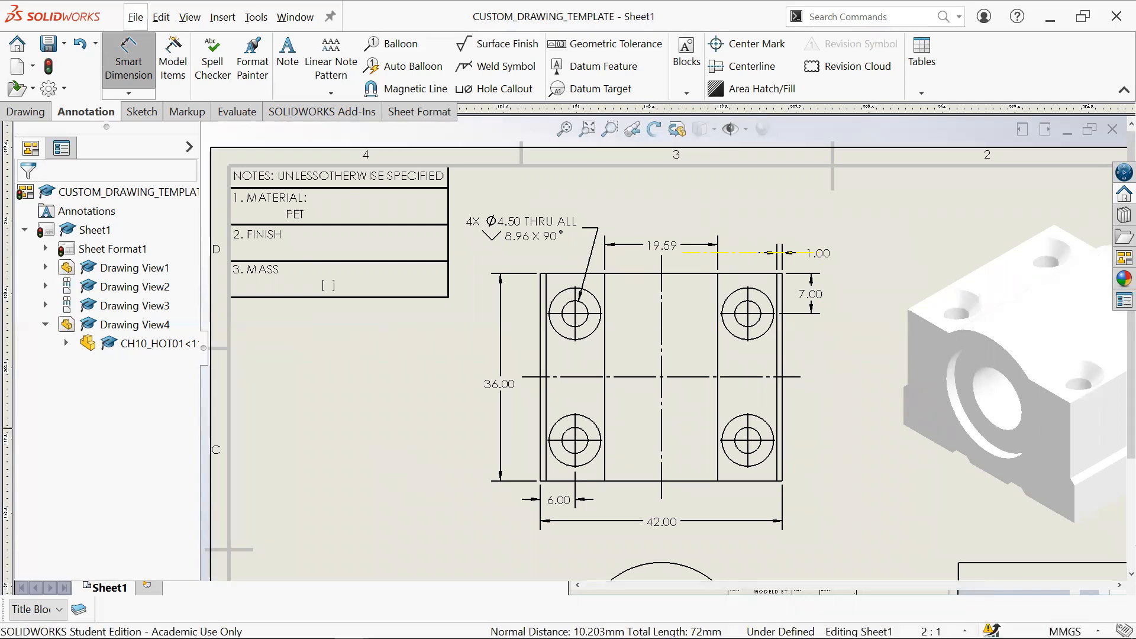
Step: Switch to the CH10_HOT01 part and open the sketch of Boss-Extrude5 for editing, viewed straight on from the front
mouse_move(350, 626)
left_click(284, 525)
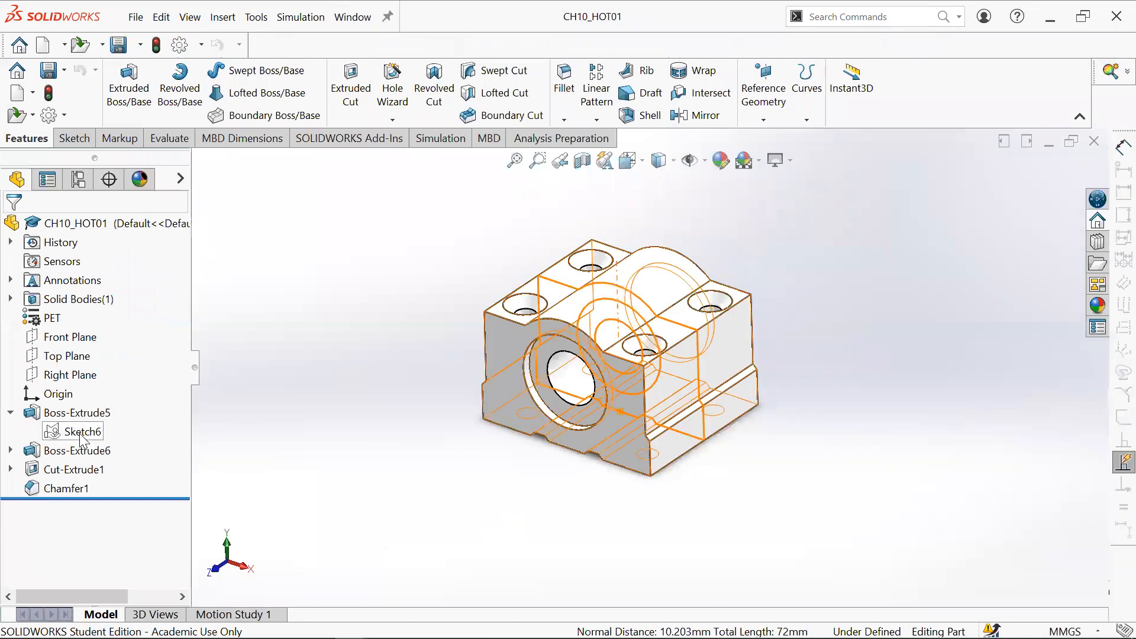
left_click(82, 434)
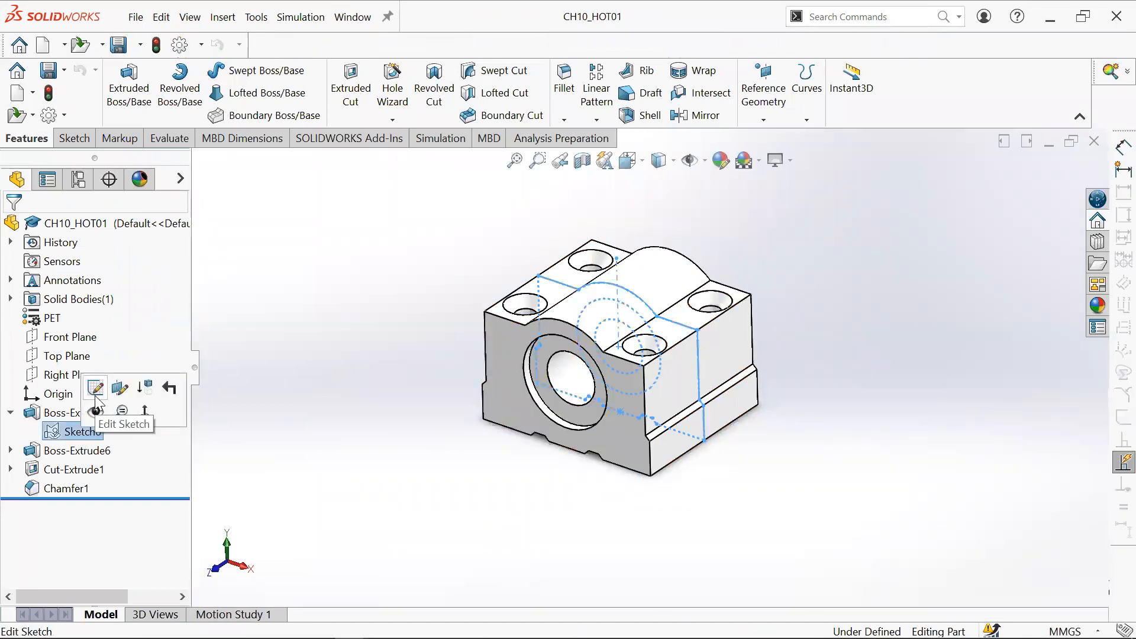
left_click(96, 395)
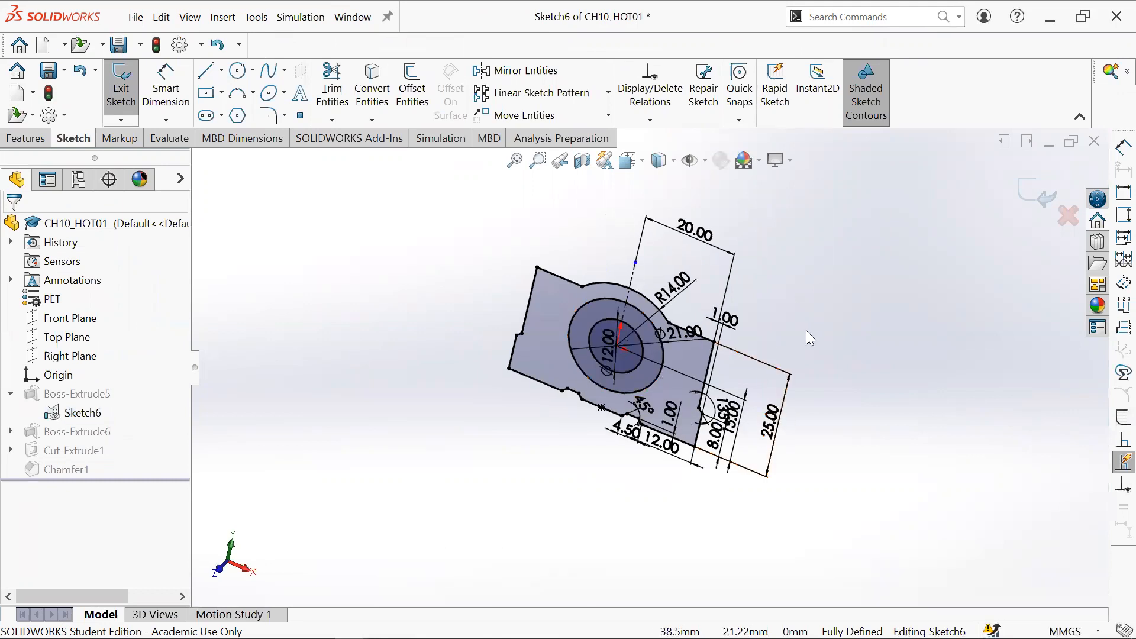
key("ctrl+8")
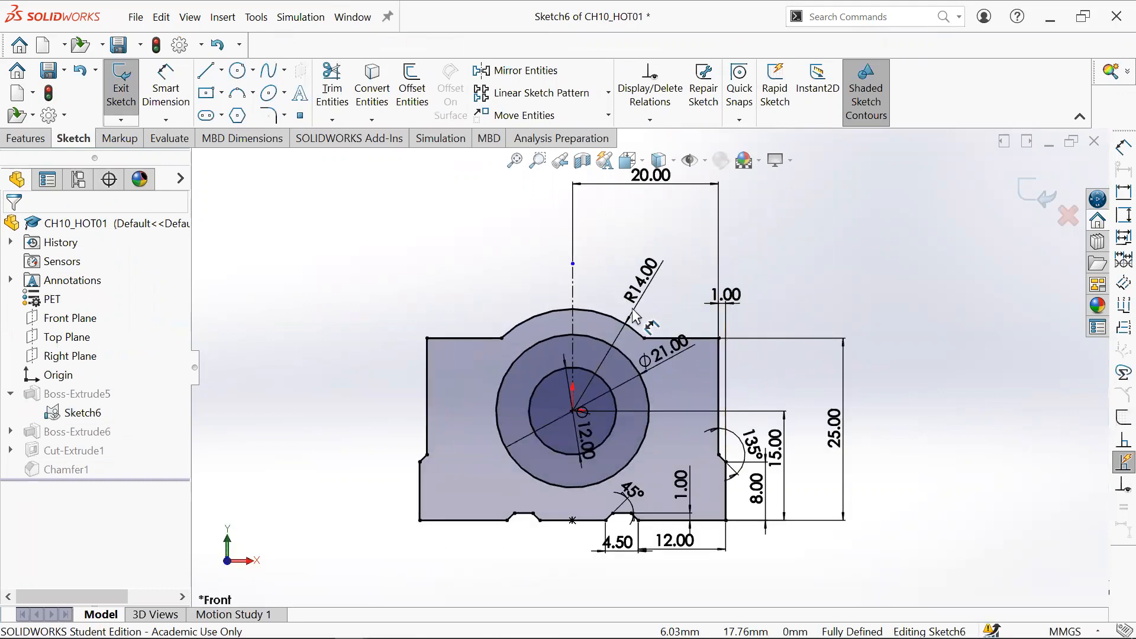
Step: Reposition the R14.00 dimension nearer the vertical centerline above the sketch's upper arc and clear the selection
left_click_drag(642, 281, 623, 285)
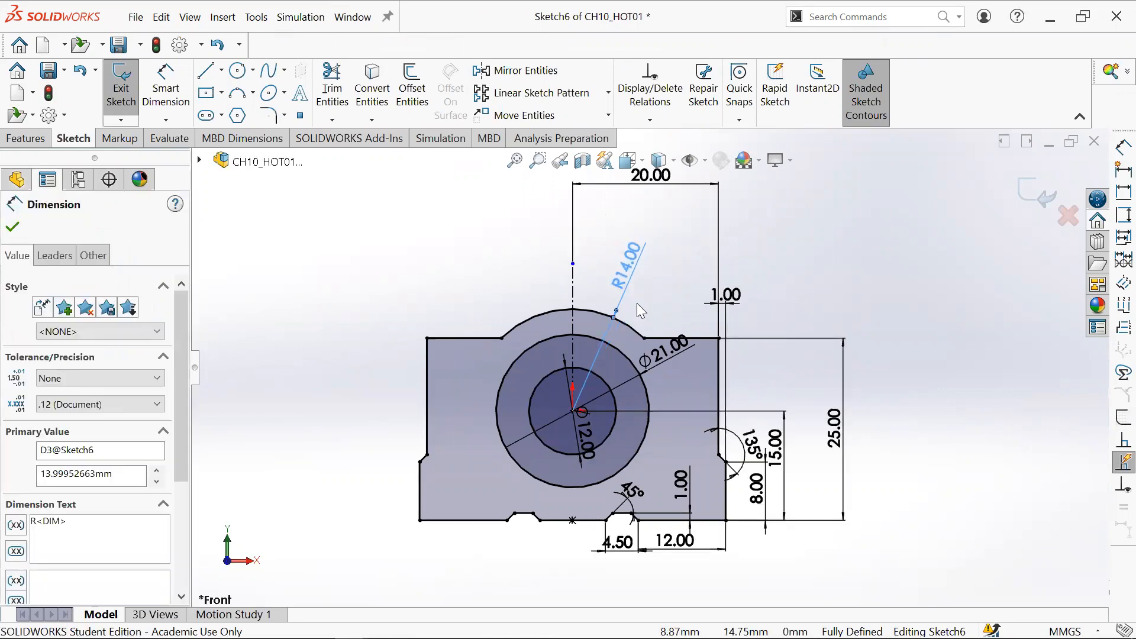
mouse_move(358, 637)
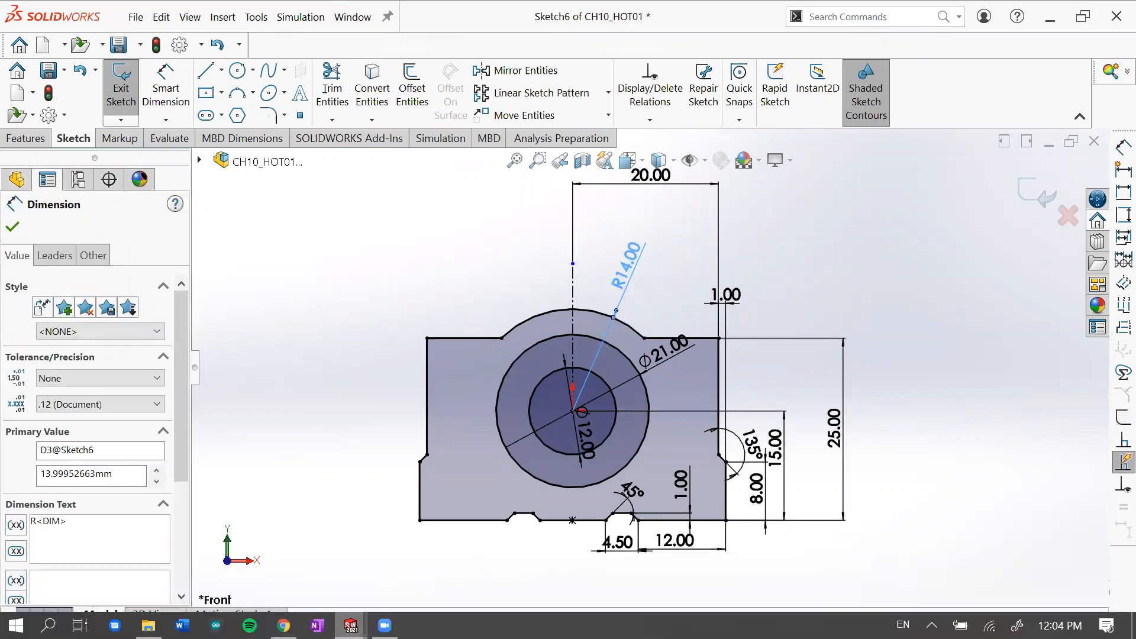
left_click(534, 313)
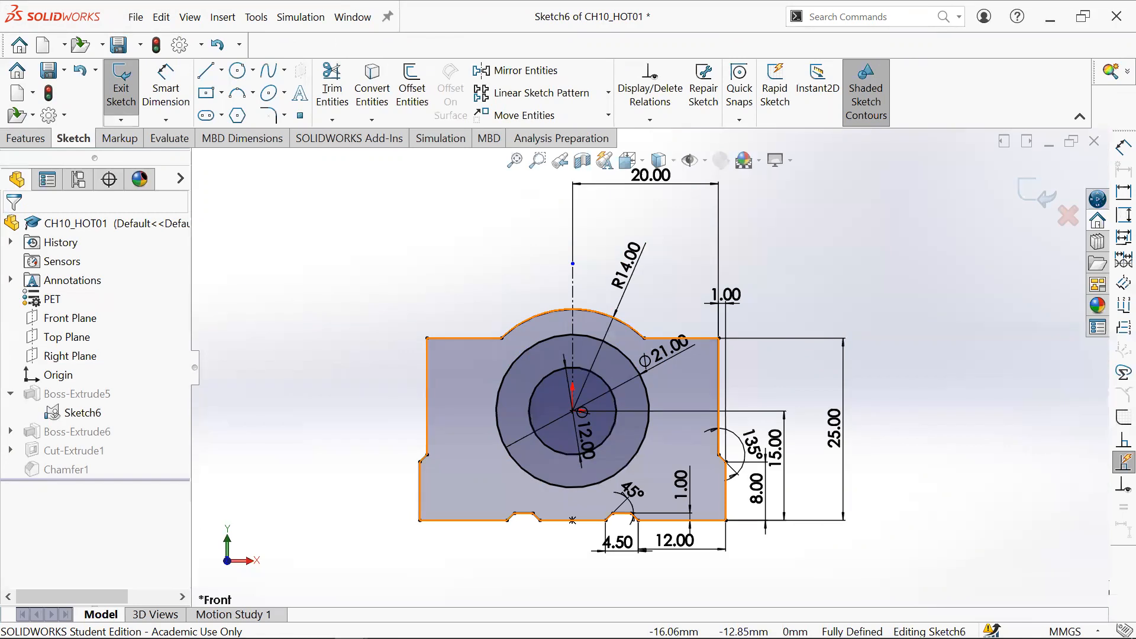
Step: Switch to the Google Photos page in Chrome to examine the part's reference drawing, and return to the sketch in SOLIDWORKS
mouse_move(284, 626)
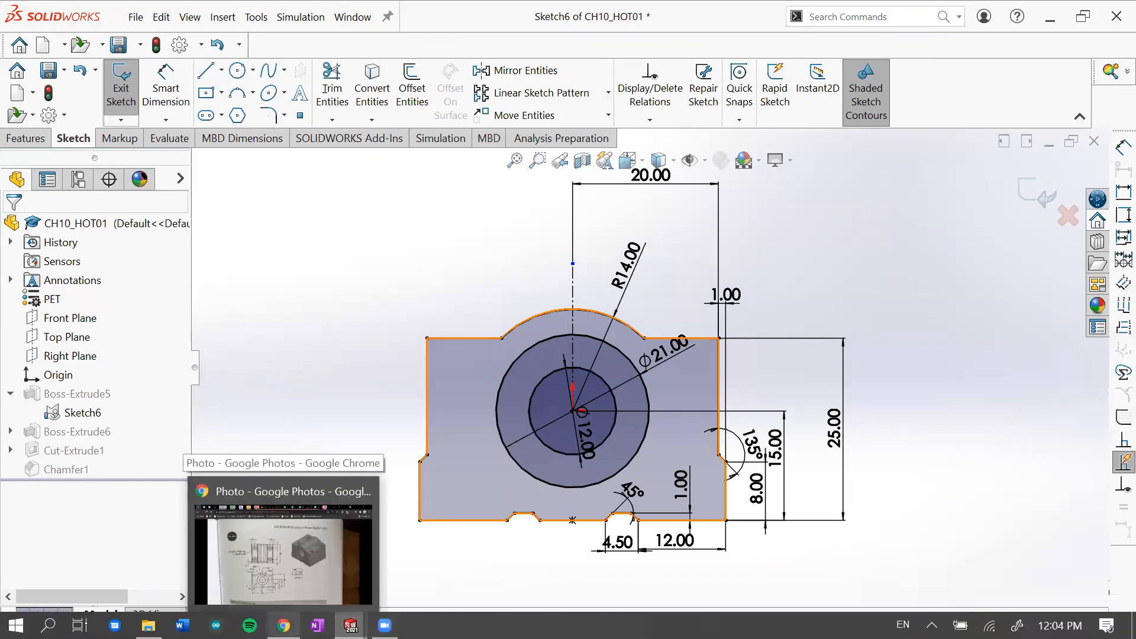
left_click(284, 541)
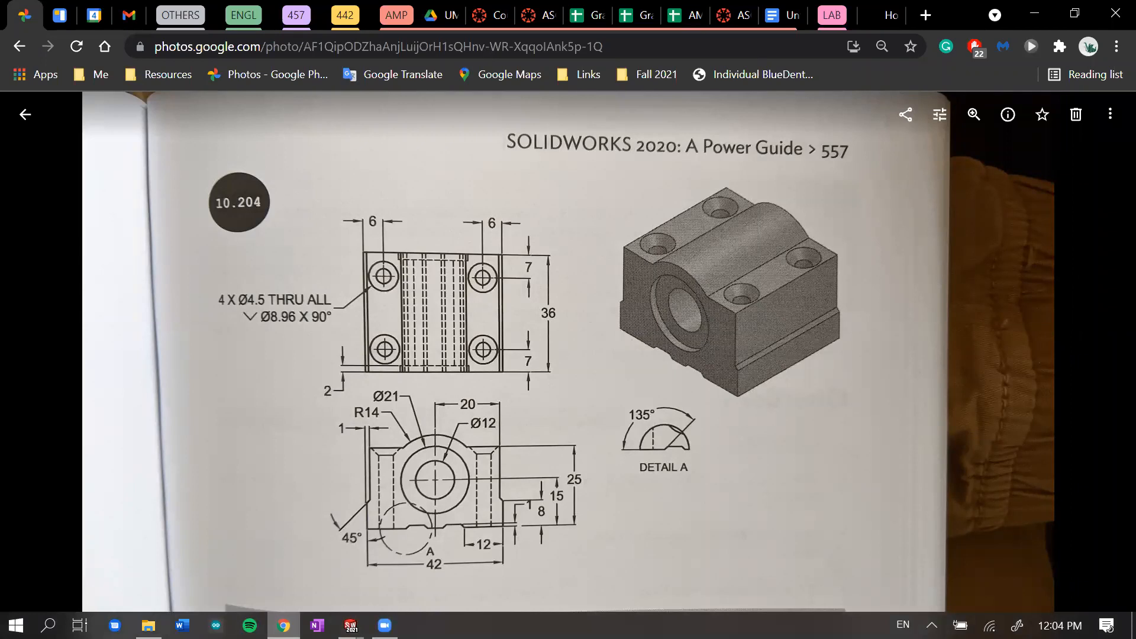
key("alt+Tab")
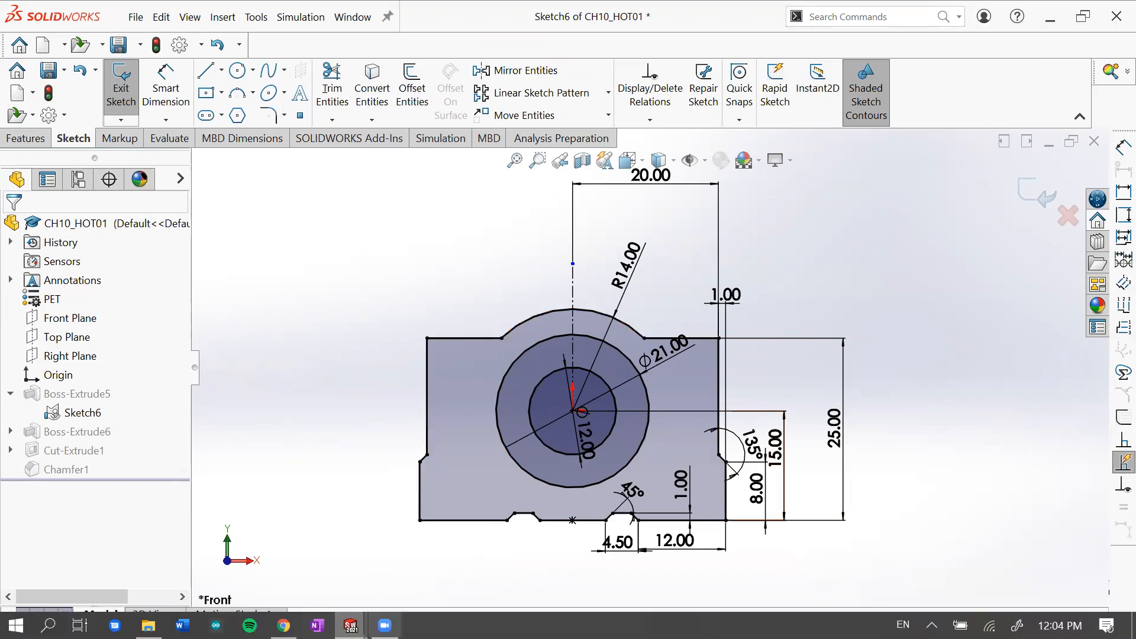
Step: Try to switch back to the CUSTOM_DRAWING_TEMPLATE drawing window
mouse_move(350, 625)
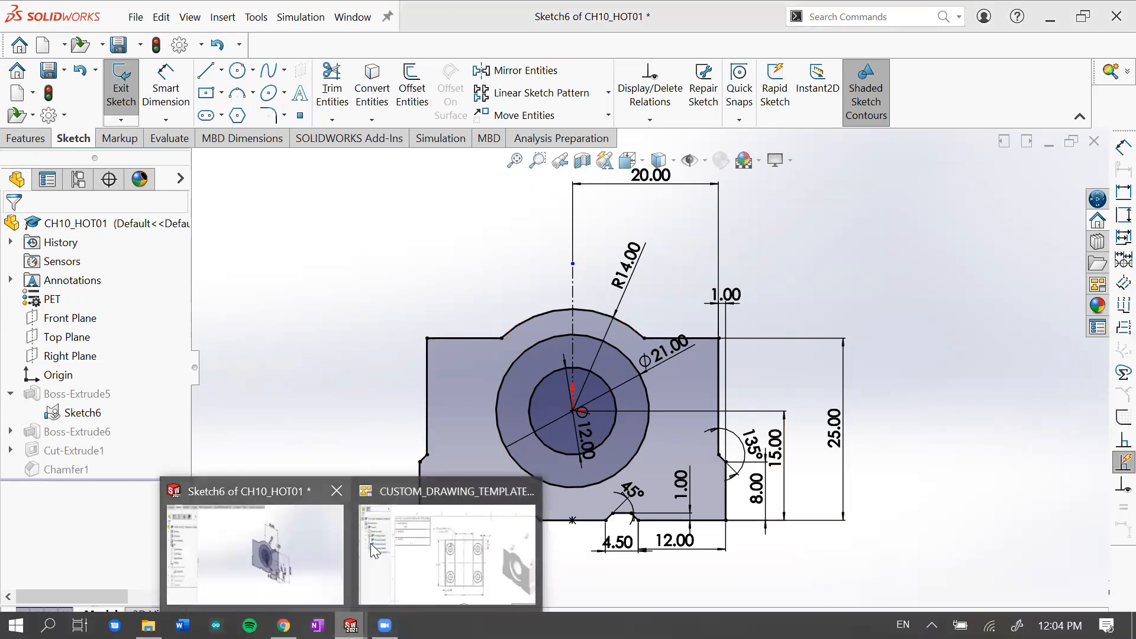
left_click(451, 506)
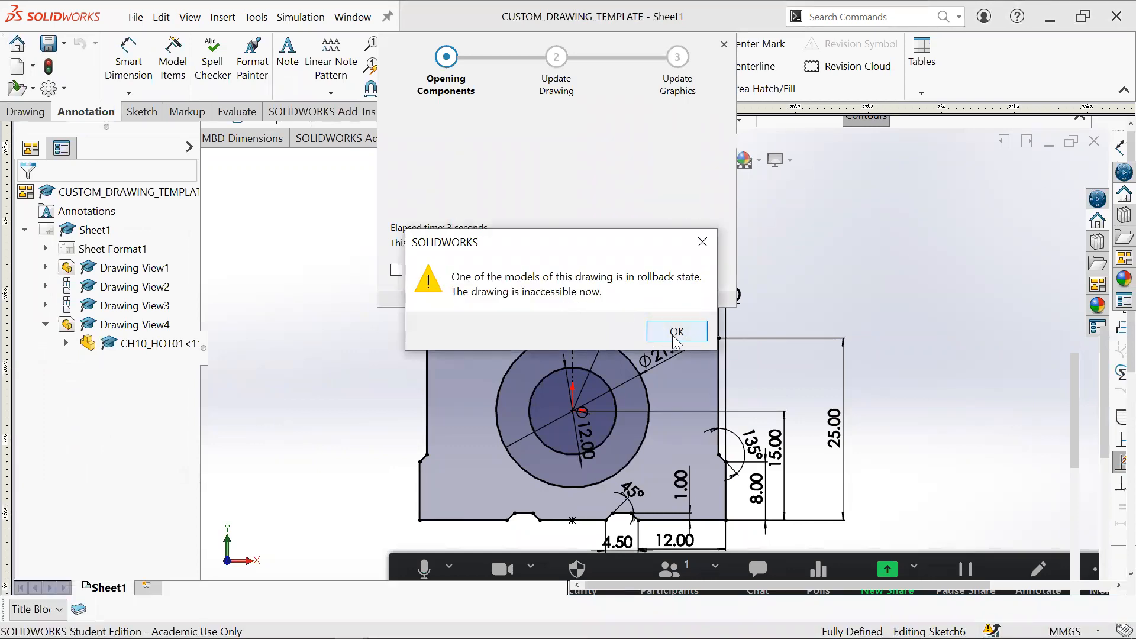
Step: Dismiss the rollback warning, return to the CH10_HOT01 part and exit its open Sketch6
left_click(672, 341)
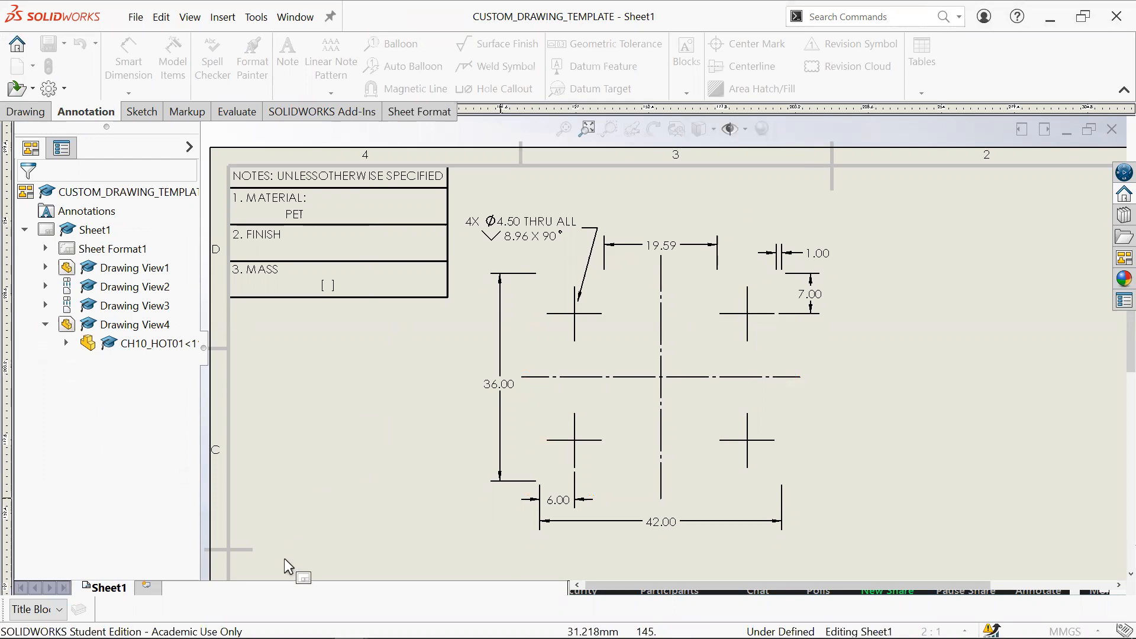
mouse_move(351, 625)
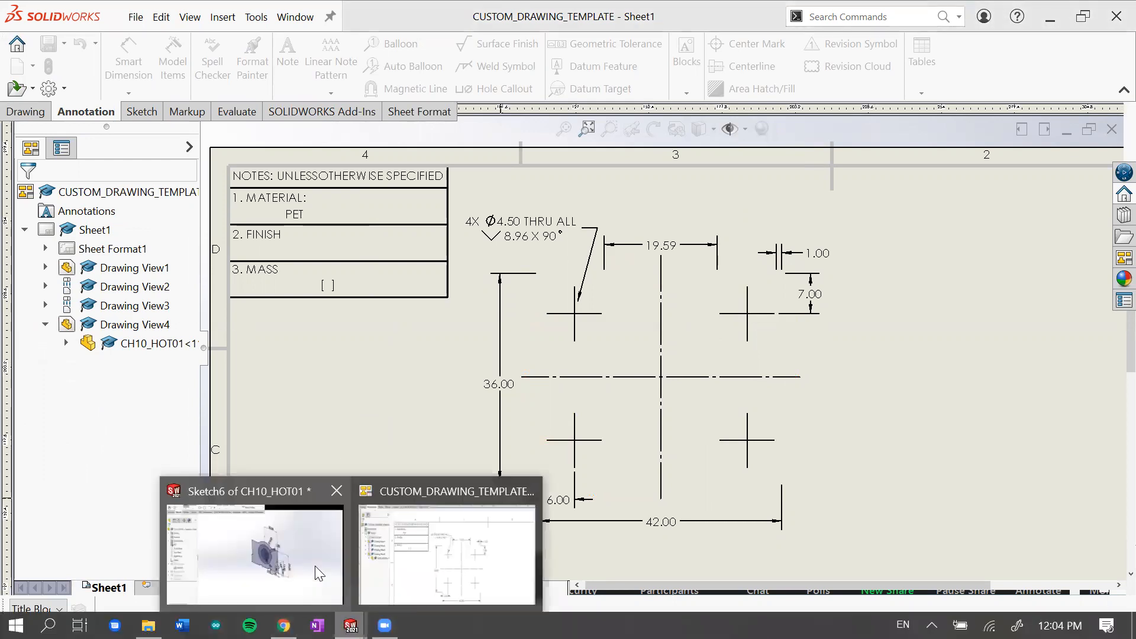
left_click(315, 566)
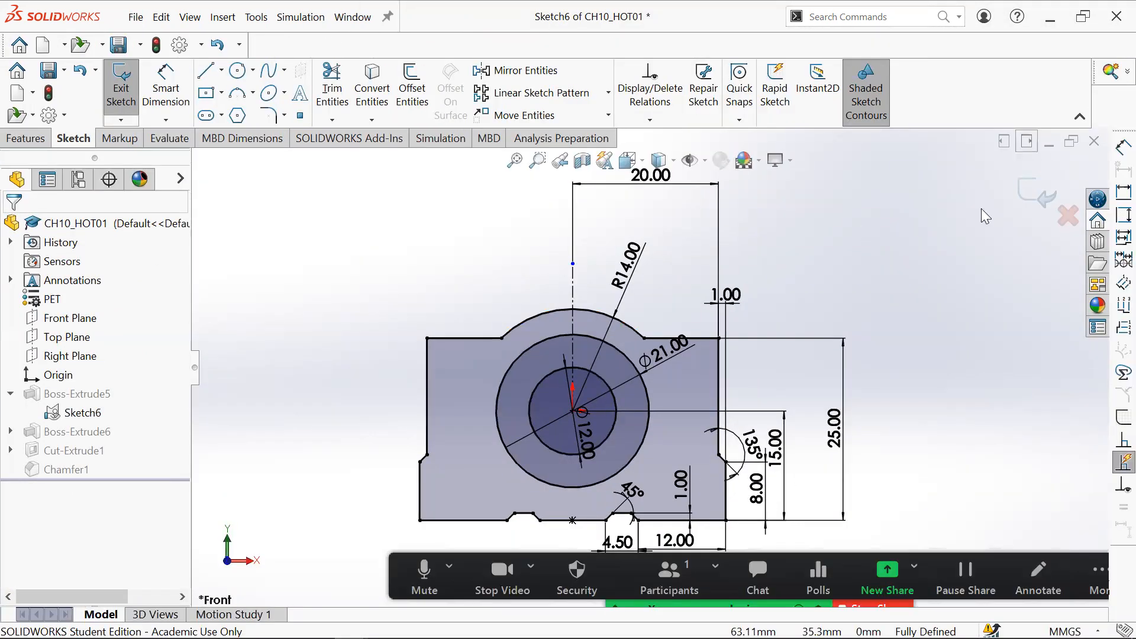
middle_click_drag(828, 279, 781, 350)
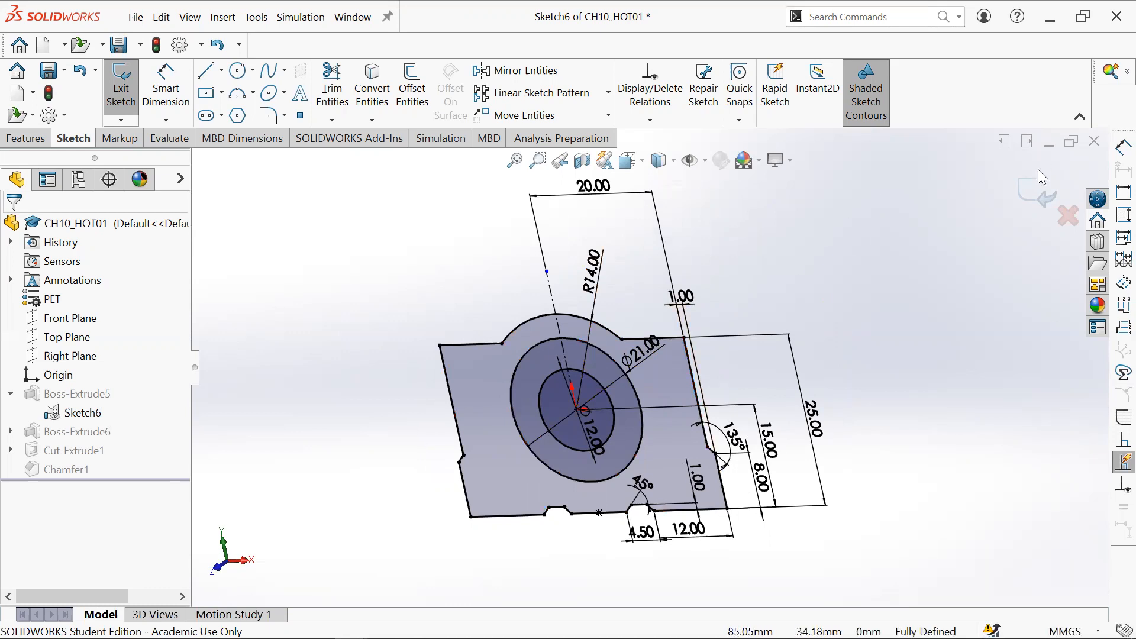
left_click(1030, 199)
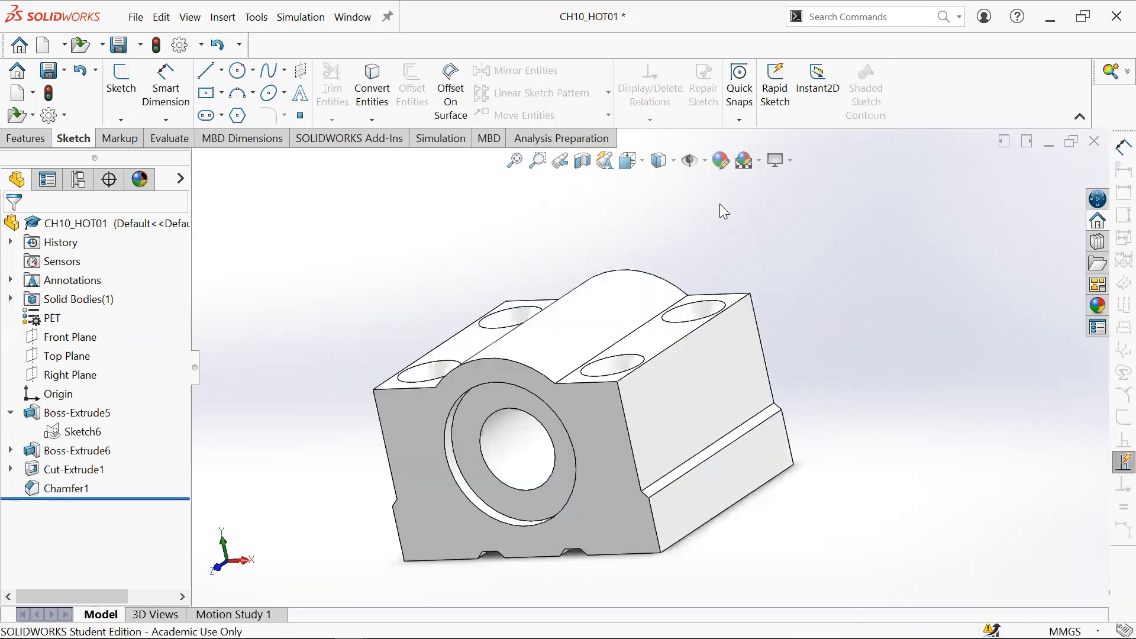
Step: Save the CH10_HOT01 part
mouse_move(634, 289)
middle_mouse_down()
mouse_move(661, 354)
mouse_move(672, 355)
middle_mouse_up()
scroll(598, 391, "up", 2)
middle_click_drag(587, 431, 540, 385)
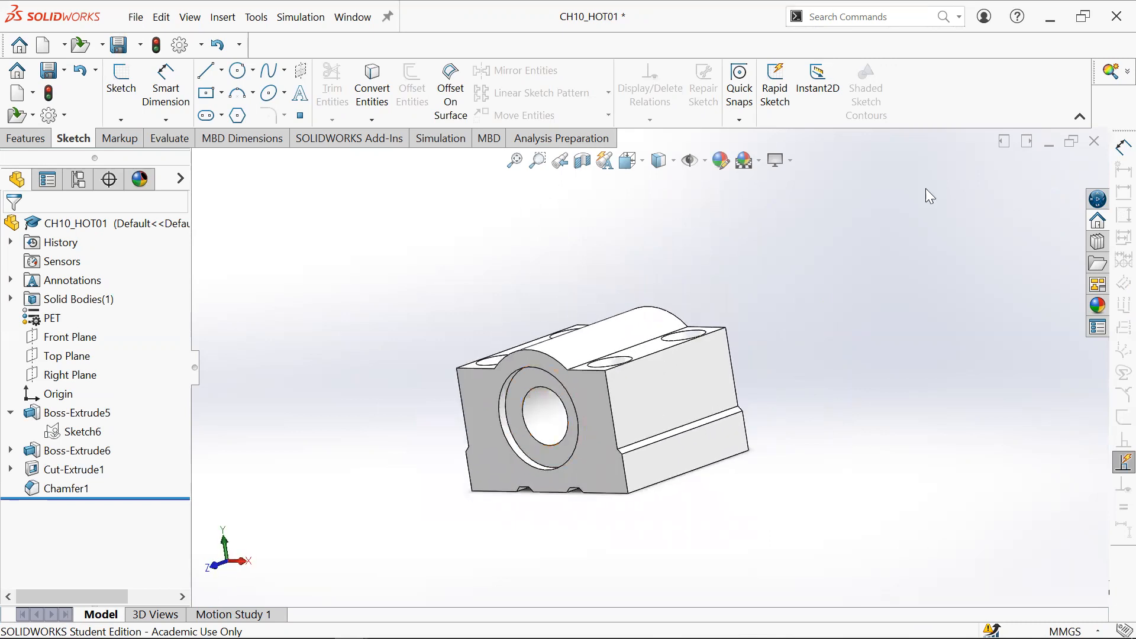
key("ctrl+s")
middle_click_drag(682, 291, 603, 328)
middle_click_drag(500, 444, 550, 514)
Step: Switch to the CUSTOM_DRAWING_TEMPLATE drawing and save it
mouse_move(385, 625)
left_click(446, 559)
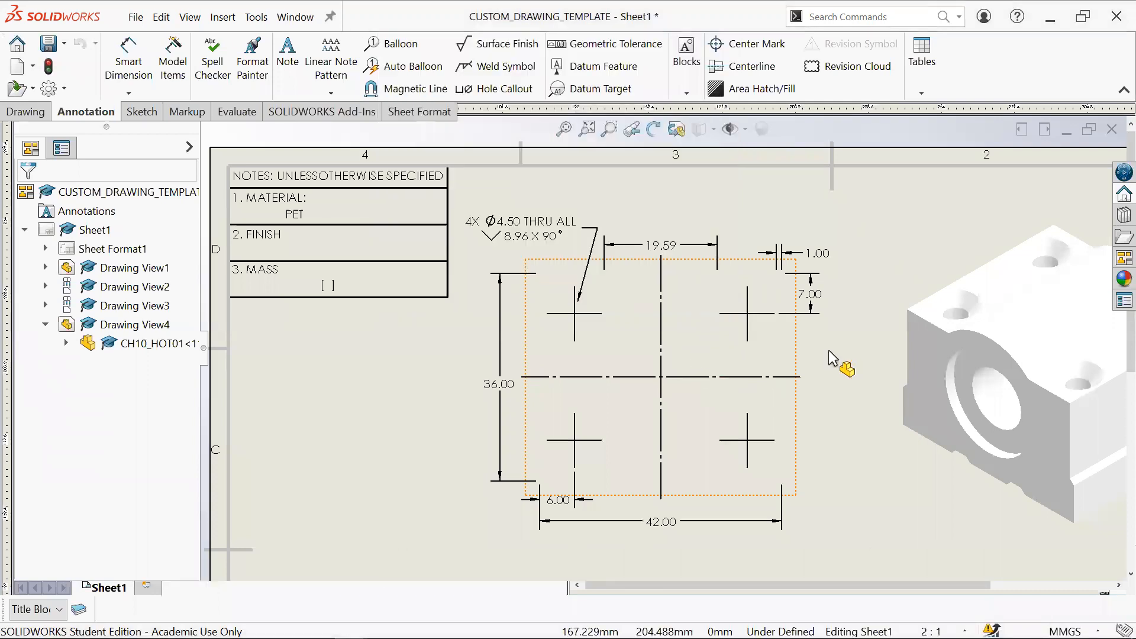
key("ctrl+s")
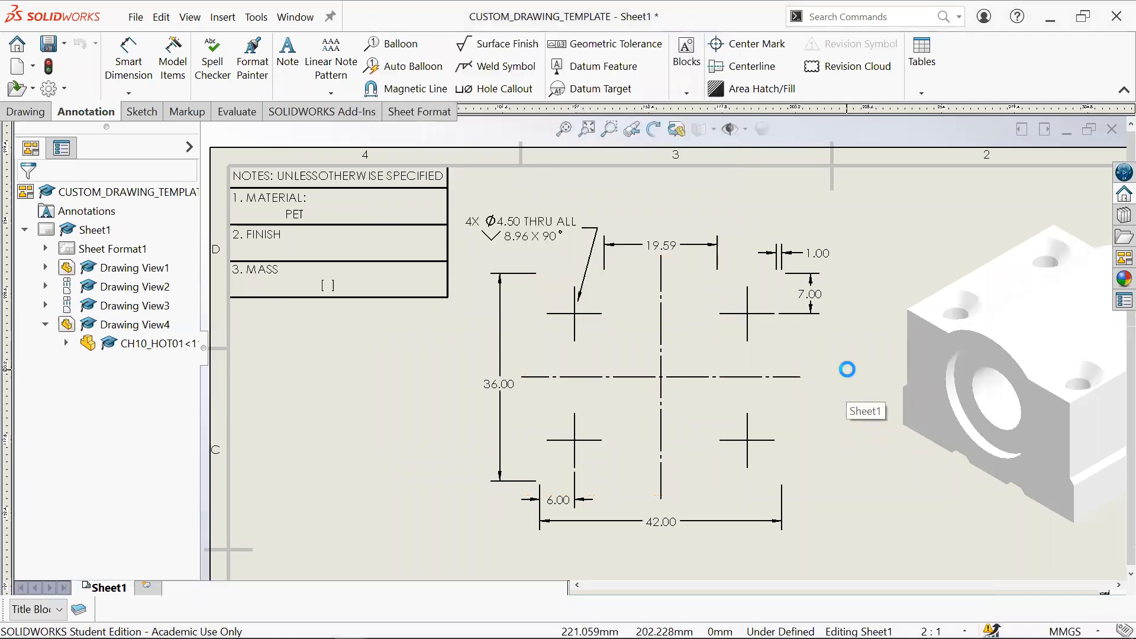
Step: Reapply the Hidden Lines Removed display style to the top view of the block
left_click(841, 368)
key("f")
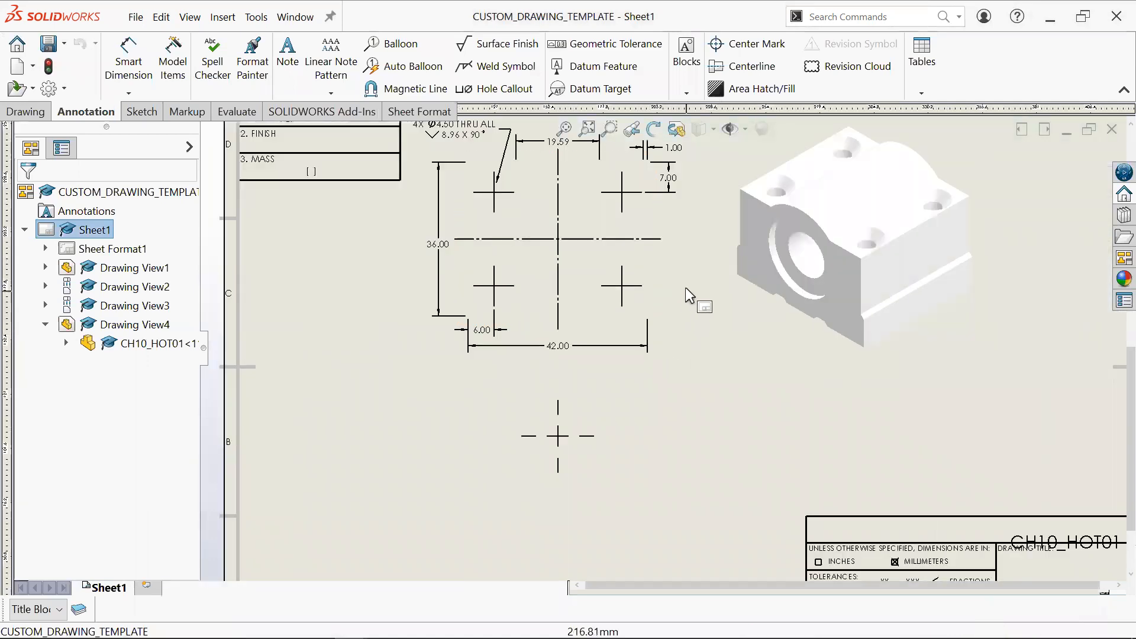
middle_click_drag(685, 279, 727, 367)
left_click(655, 341)
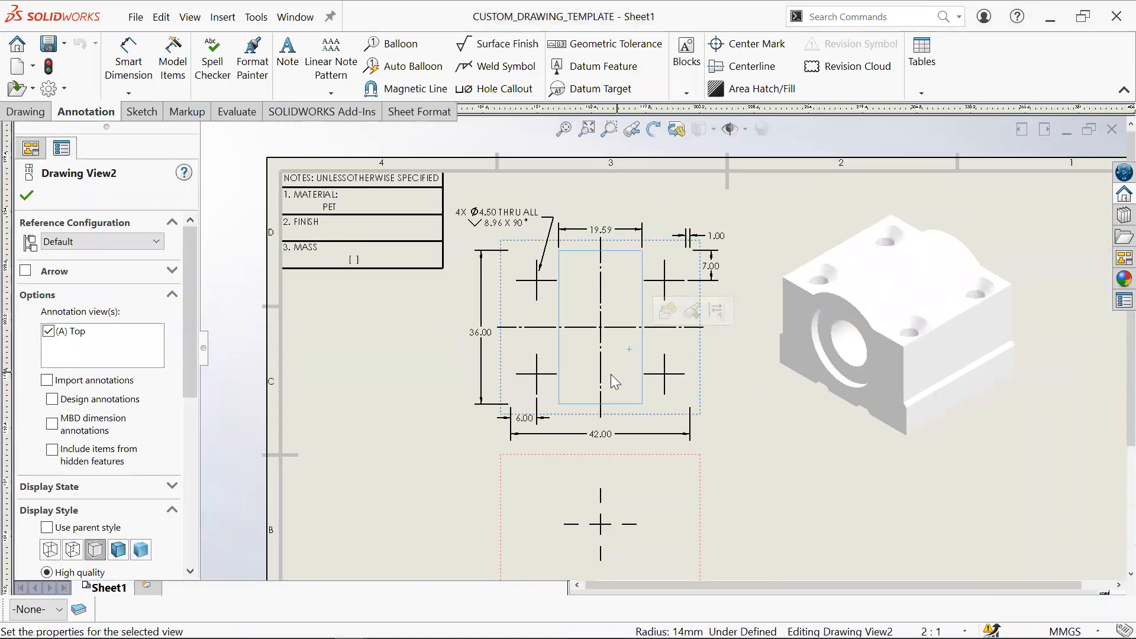
left_click(421, 344)
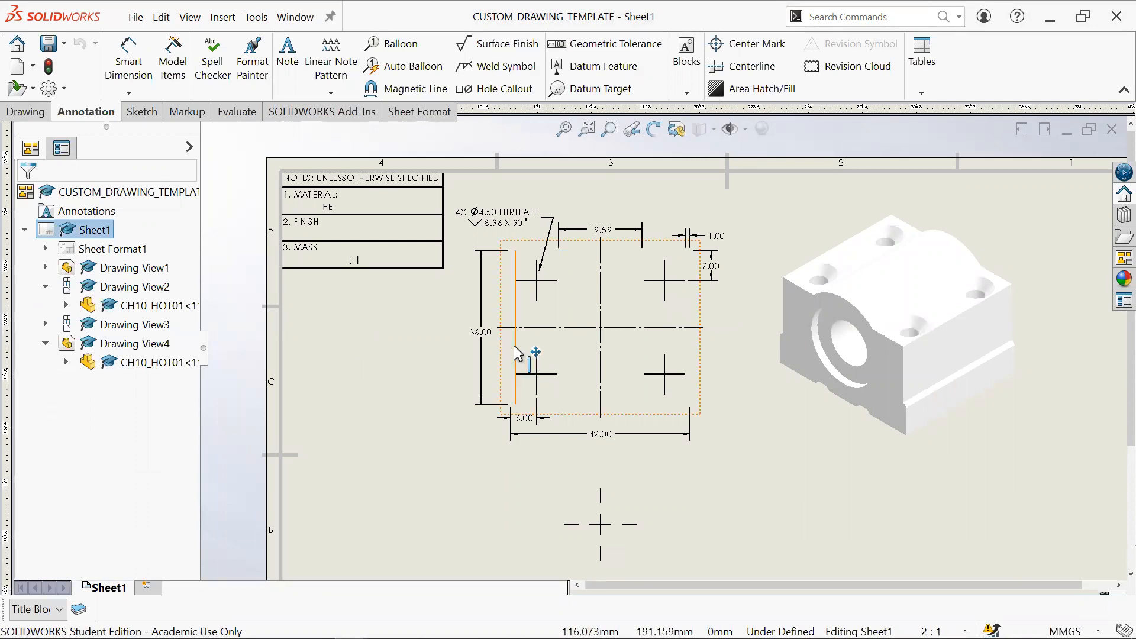
left_click(515, 349)
left_click(411, 362)
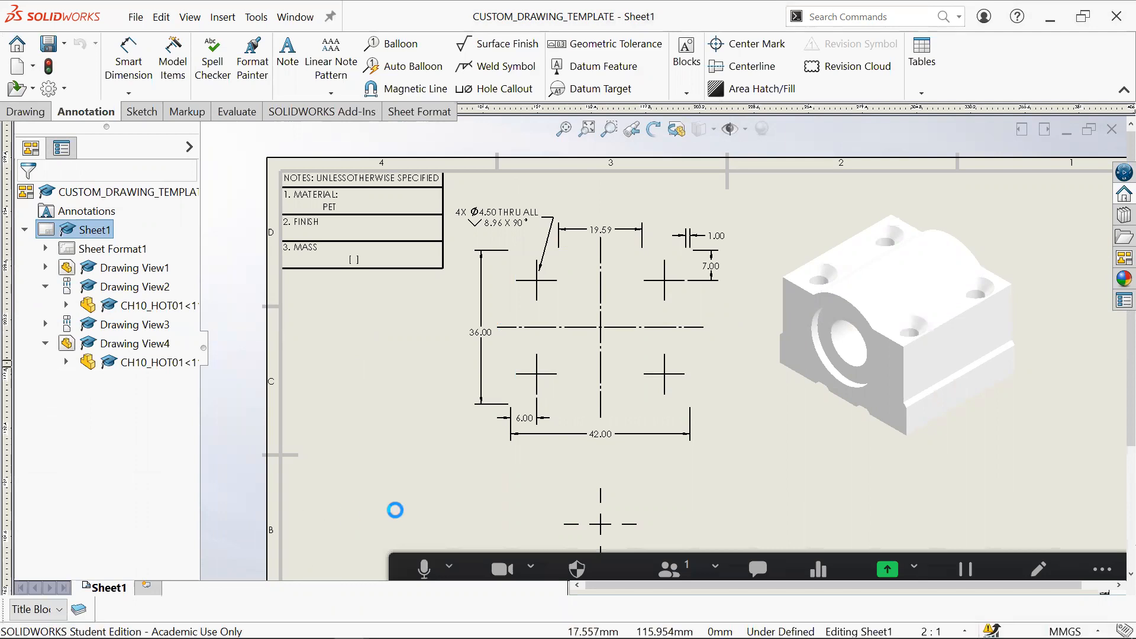
left_click(695, 362)
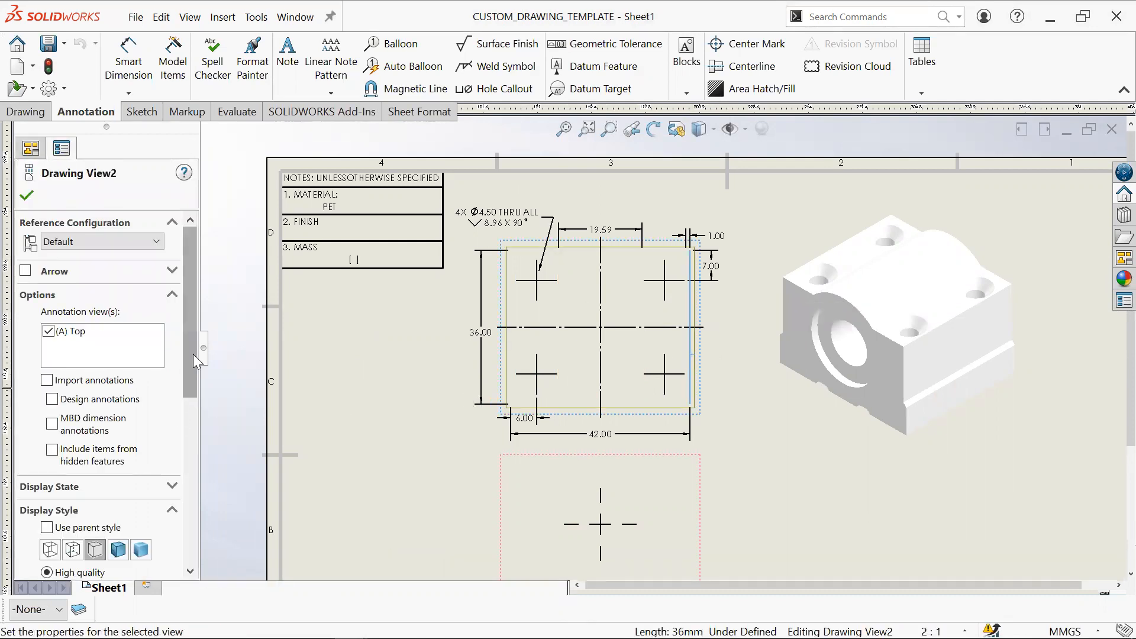
left_click_drag(192, 357, 194, 454)
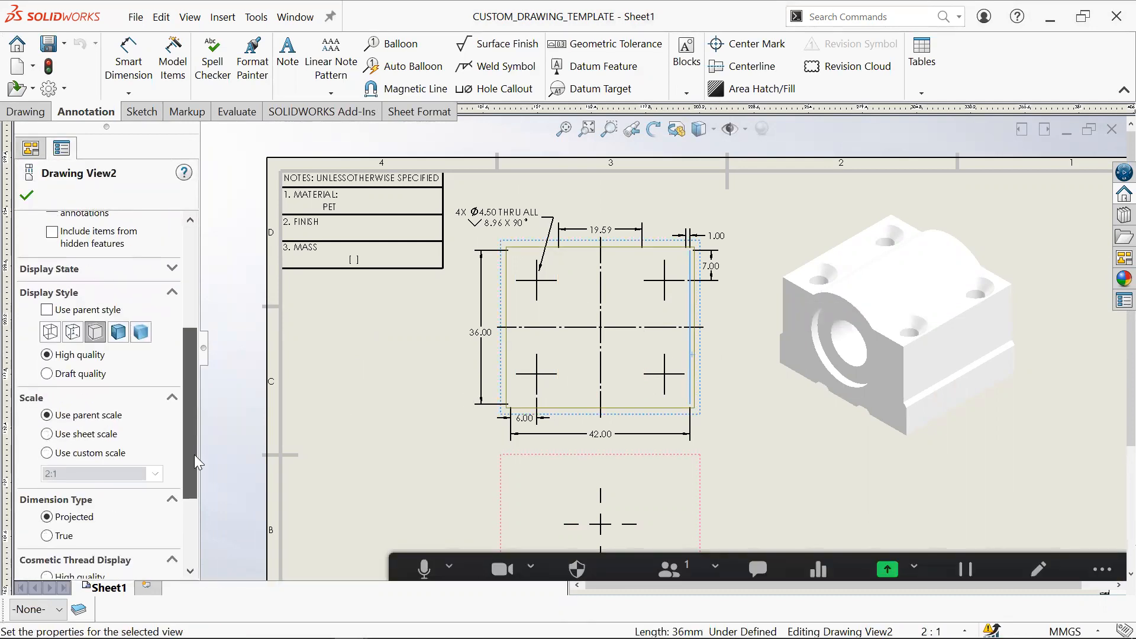
left_click(94, 331)
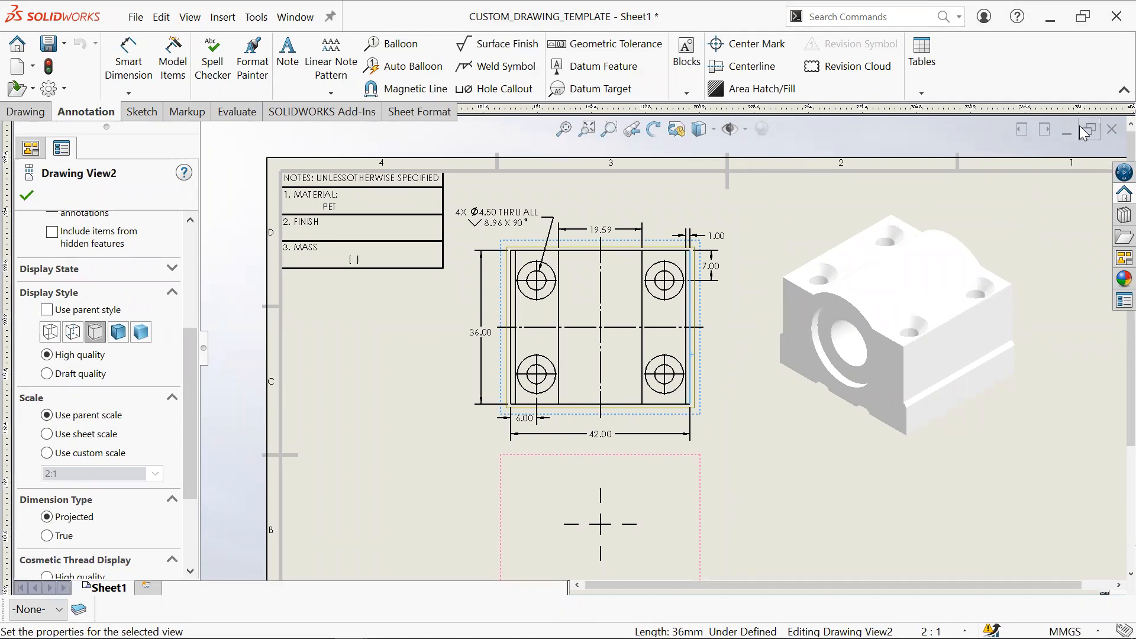
Step: Close the CUSTOM_DRAWING_TEMPLATE drawing without saving and reopen it from its file
left_click(1111, 130)
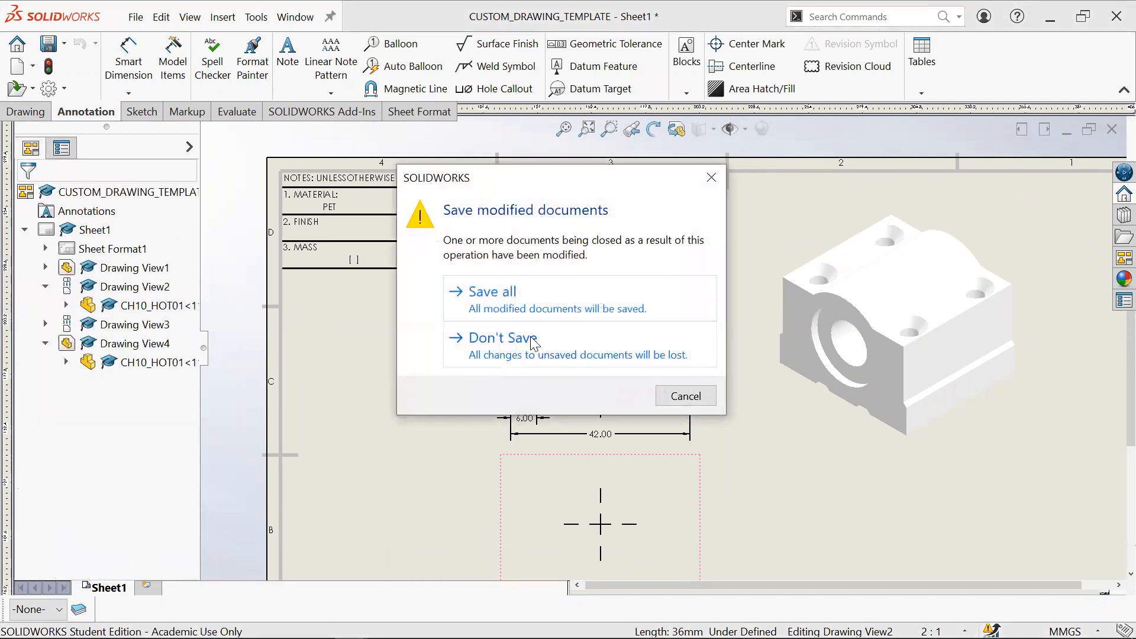
left_click(533, 341)
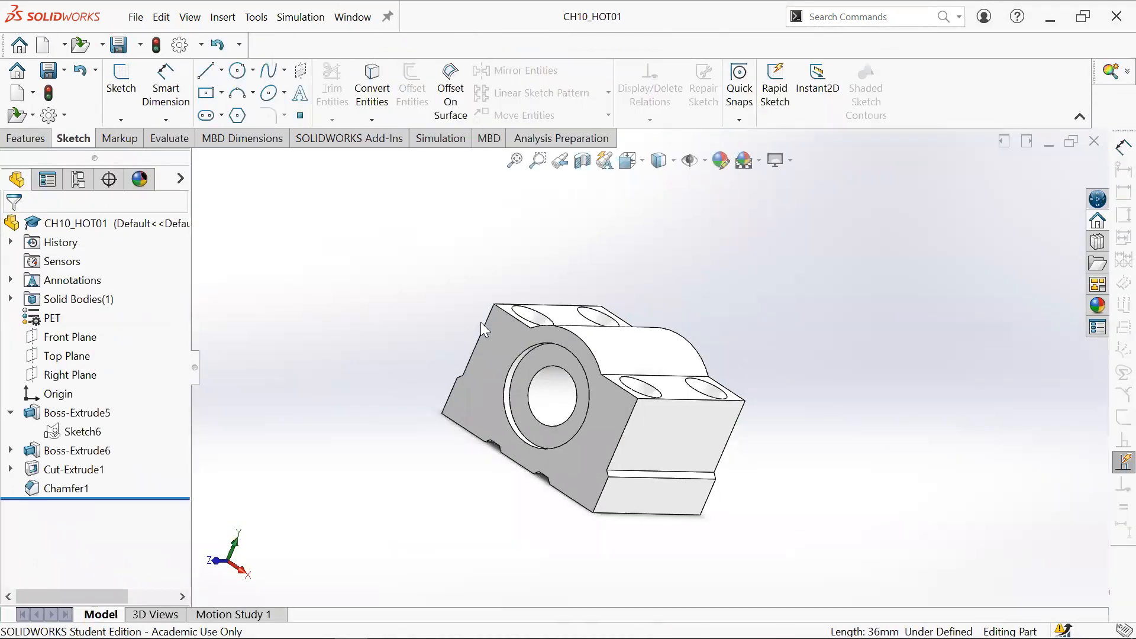
mouse_move(317, 638)
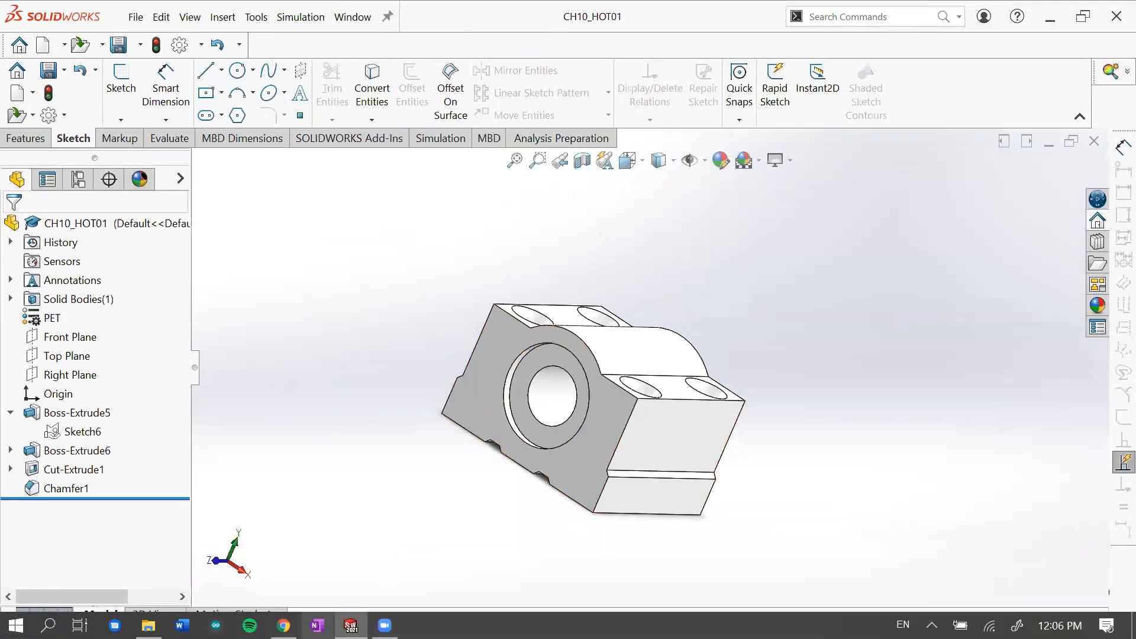
mouse_move(284, 626)
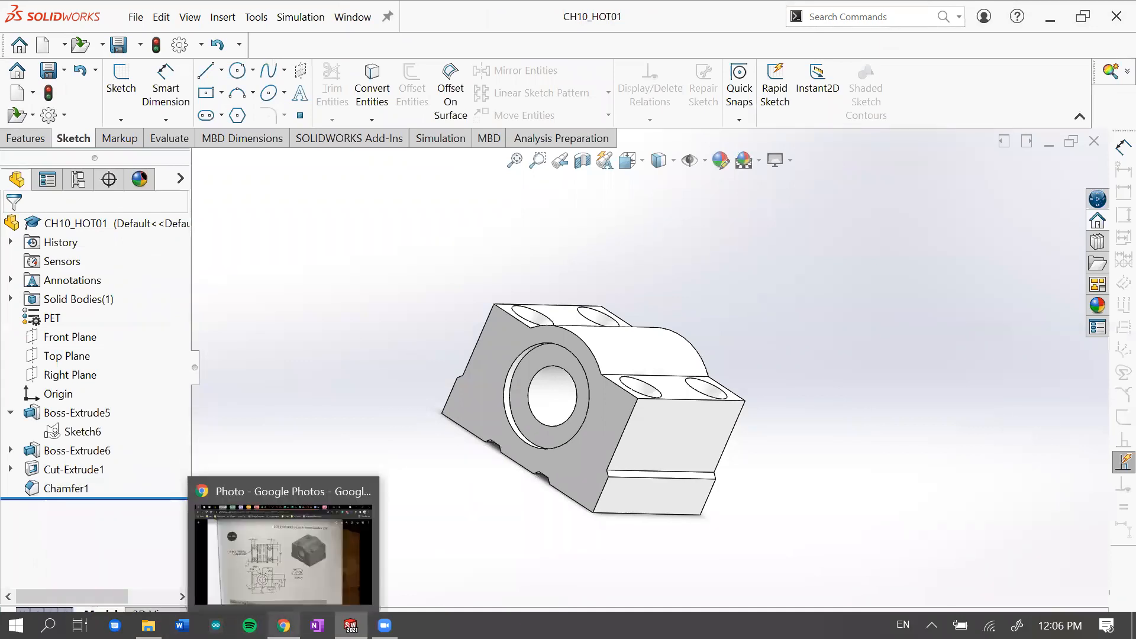
left_click(148, 625)
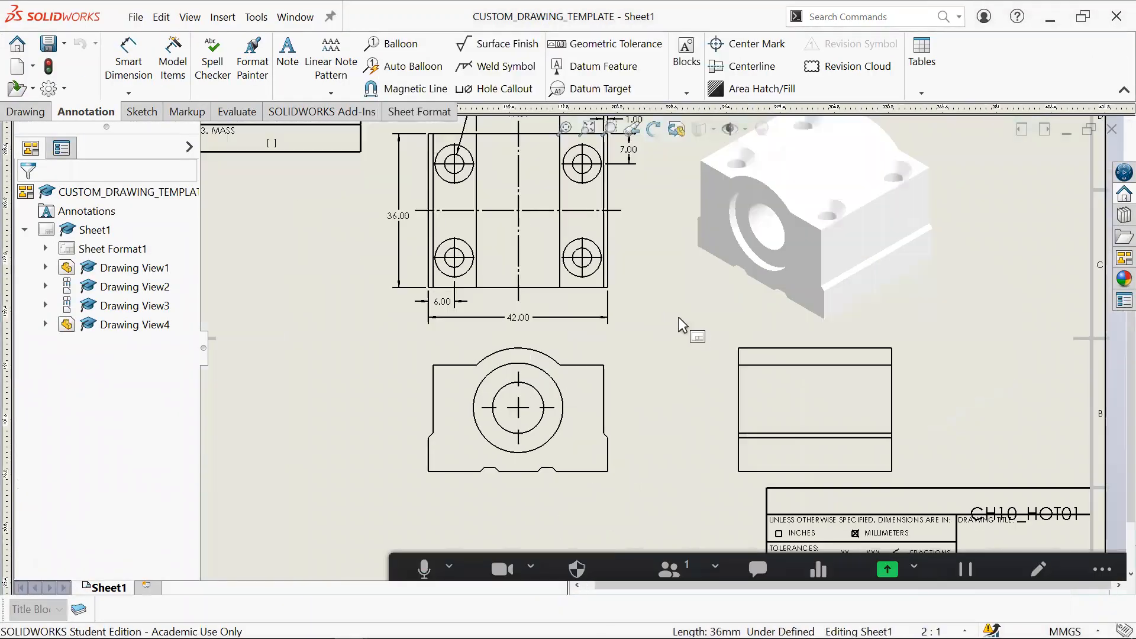
Step: Nudge the hole callout for the four countersunk holes slightly beside the top view
middle_click_drag(655, 290, 701, 371)
scroll(659, 318, "down", 1)
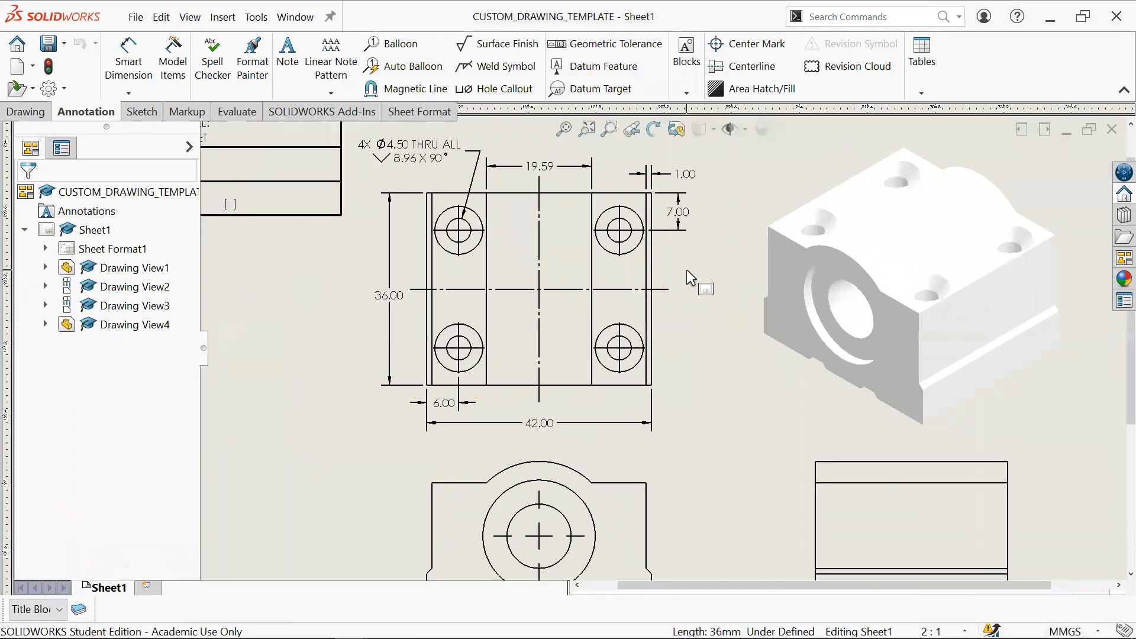
middle_click_drag(685, 275, 727, 326)
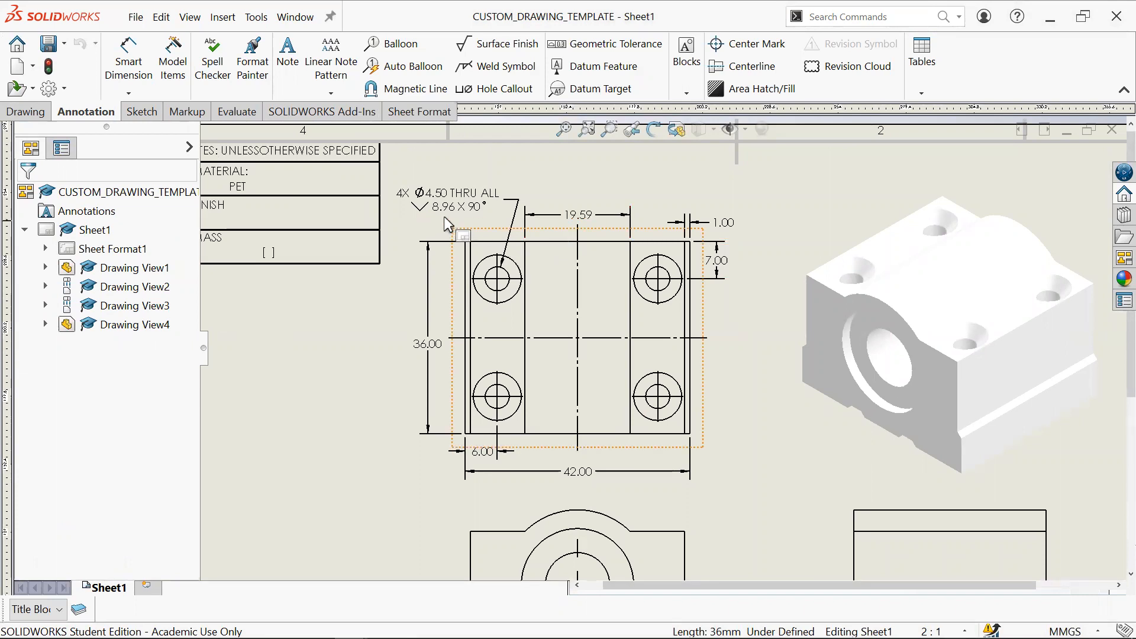
left_click_drag(472, 204, 473, 205)
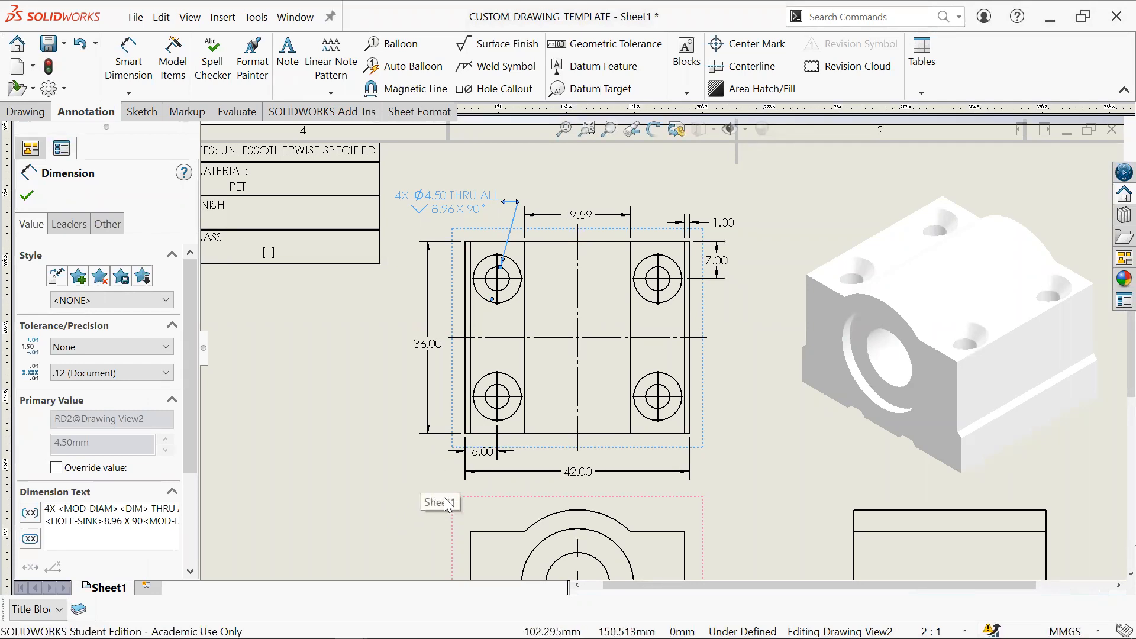
left_click(760, 393)
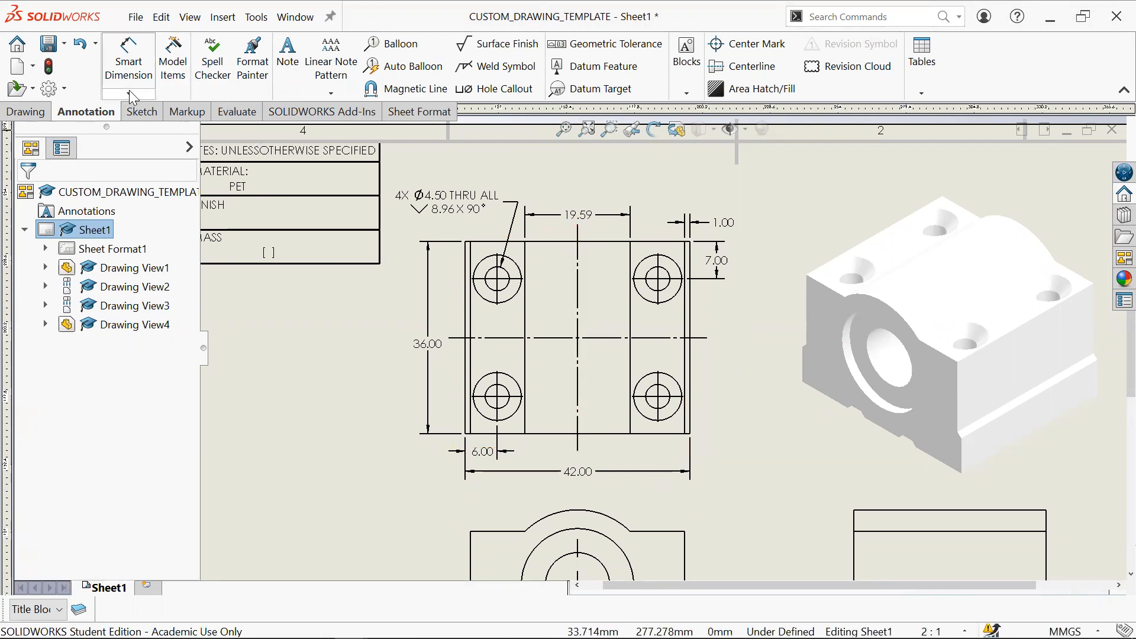
Step: Add a parenthesised reference dimension above the top view, from the arch's right edge to the block's inner right edge
left_click(135, 66)
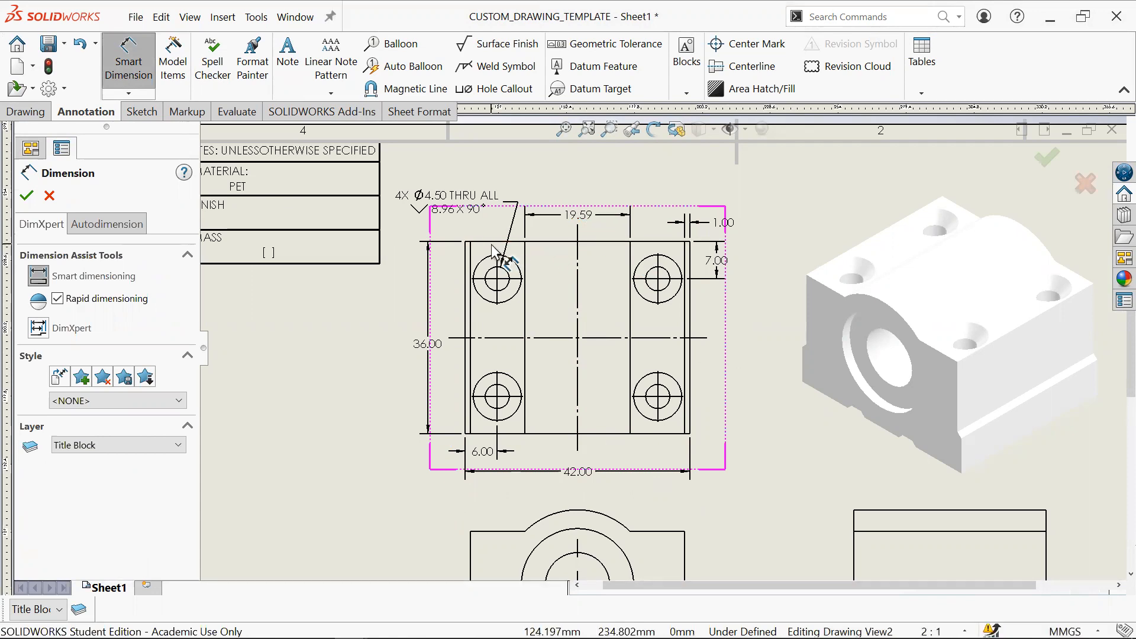
left_click(658, 259)
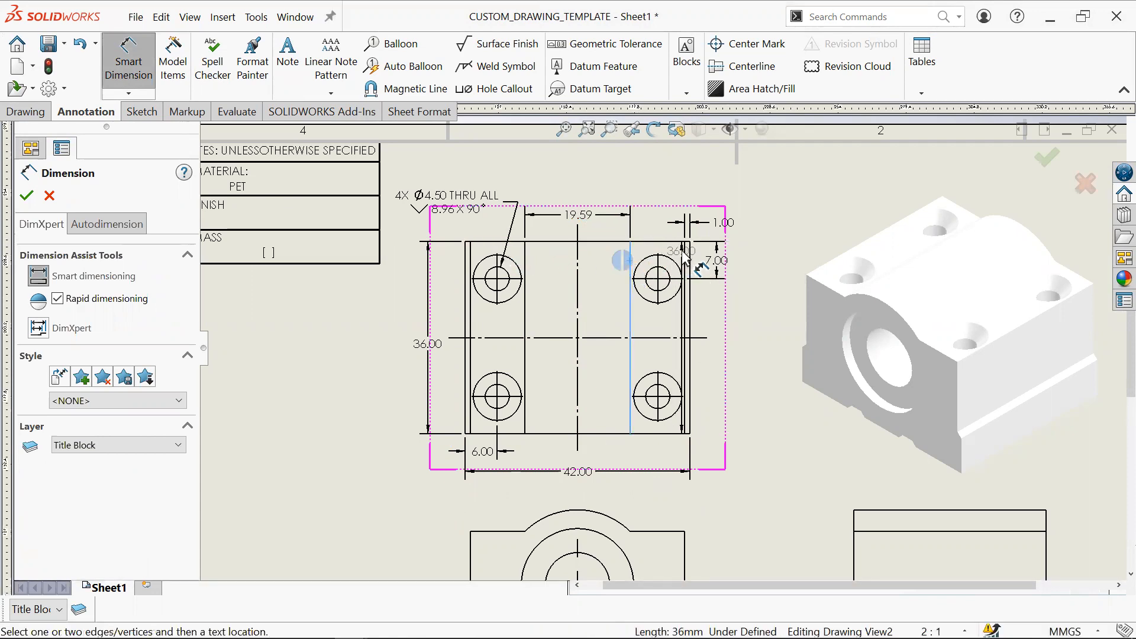
left_click(684, 256)
left_click(661, 200)
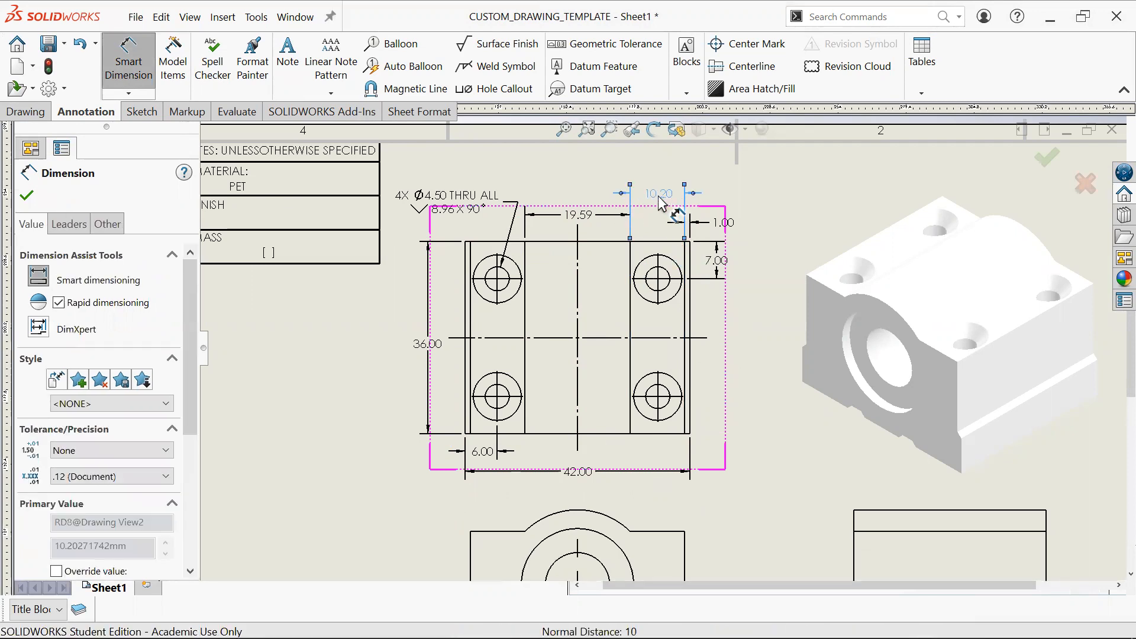
left_click_drag(191, 366, 188, 494)
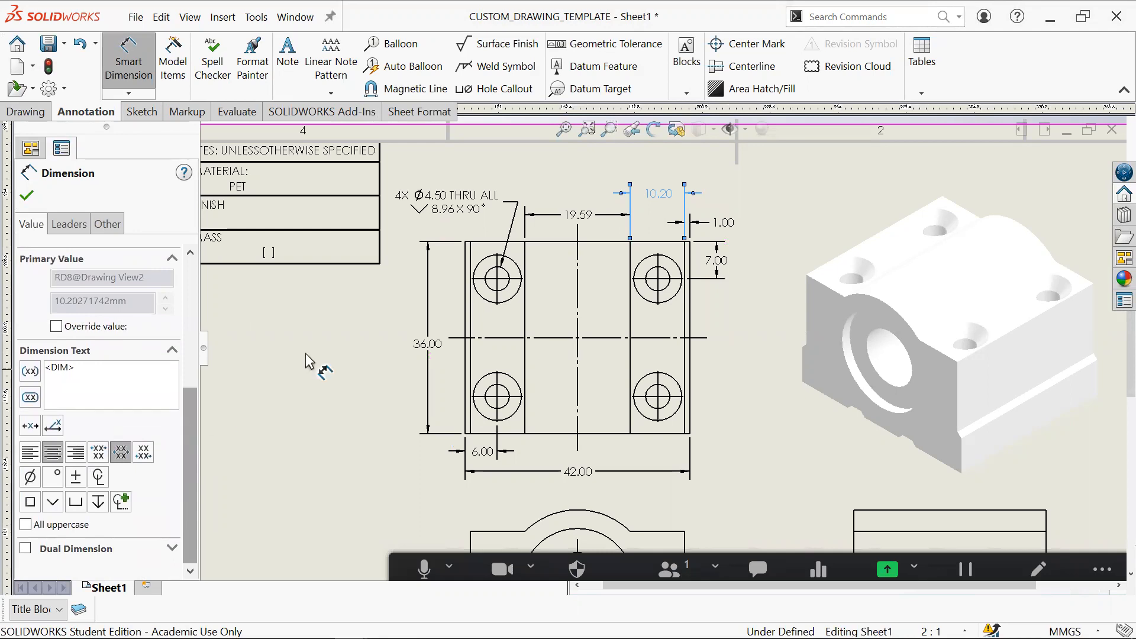
left_click(762, 187)
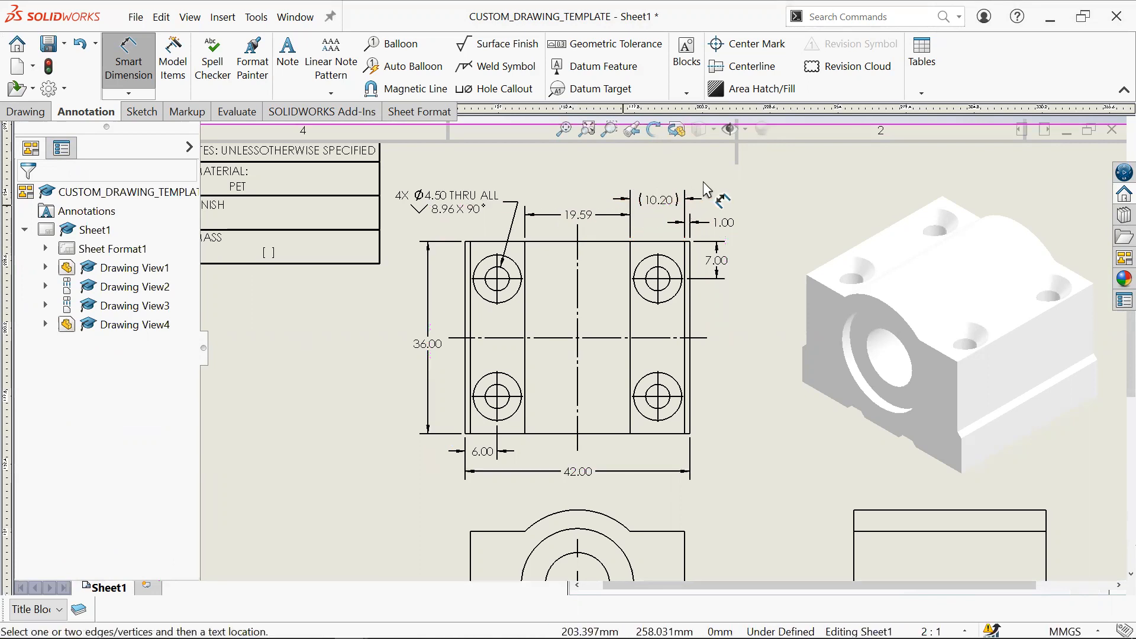
Step: Delete the parenthesised reference dimension above the top view and undo that deletion
left_click(691, 200)
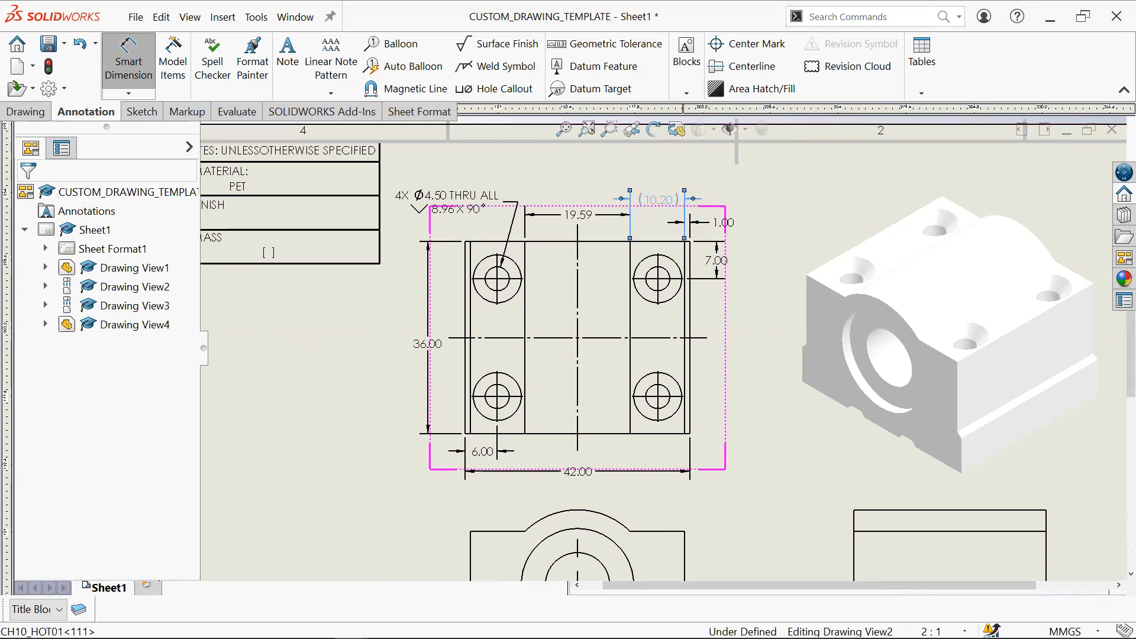
key("Delete")
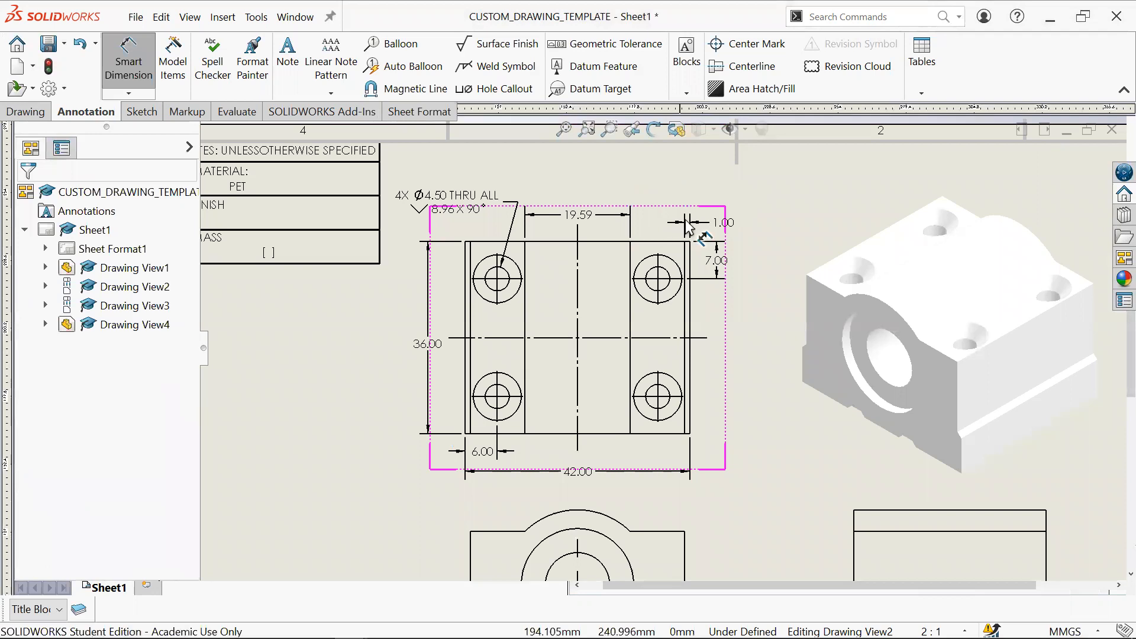
key("ctrl+z")
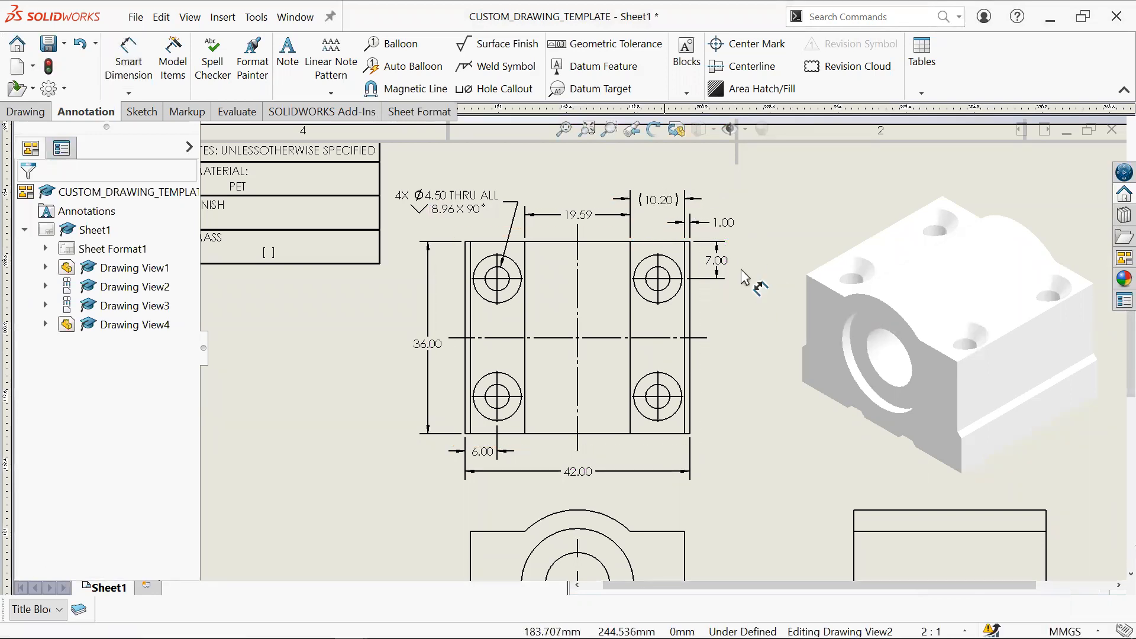
scroll(781, 367, "up", 2)
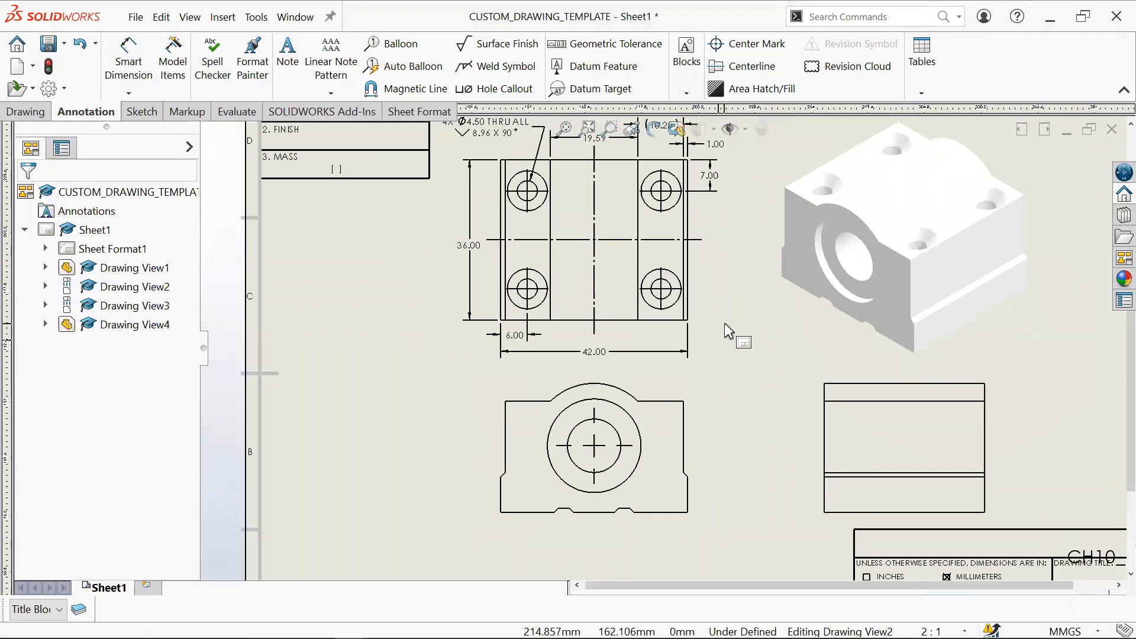
mouse_move(731, 371)
middle_mouse_down()
mouse_move(745, 395)
mouse_move(745, 362)
middle_mouse_up()
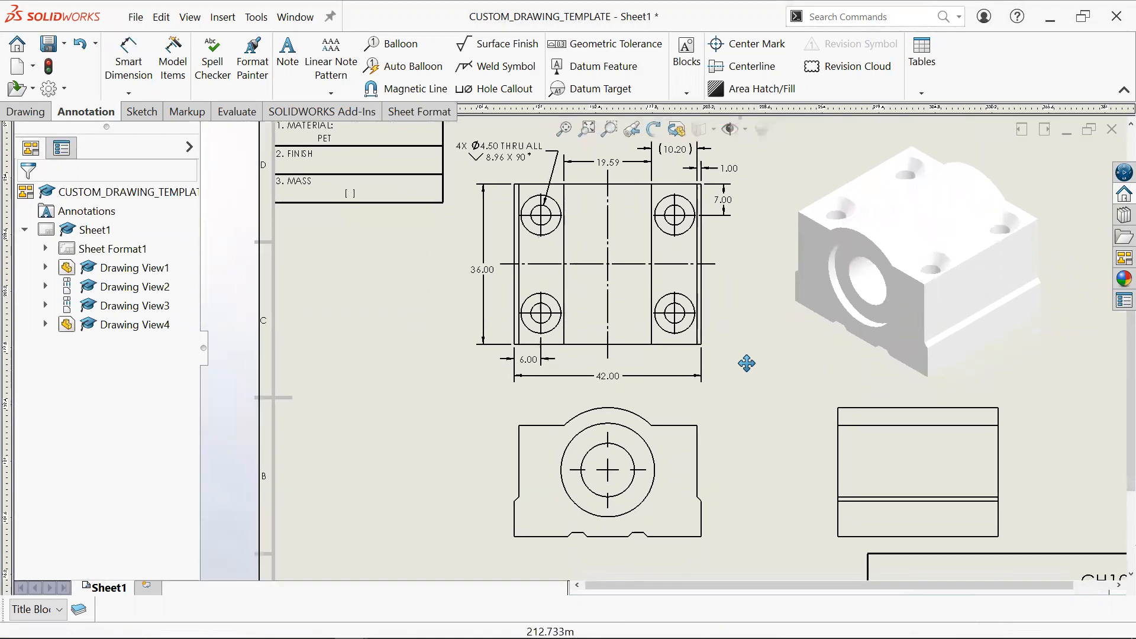
scroll(727, 322, "down", 2)
scroll(709, 311, "up", 1)
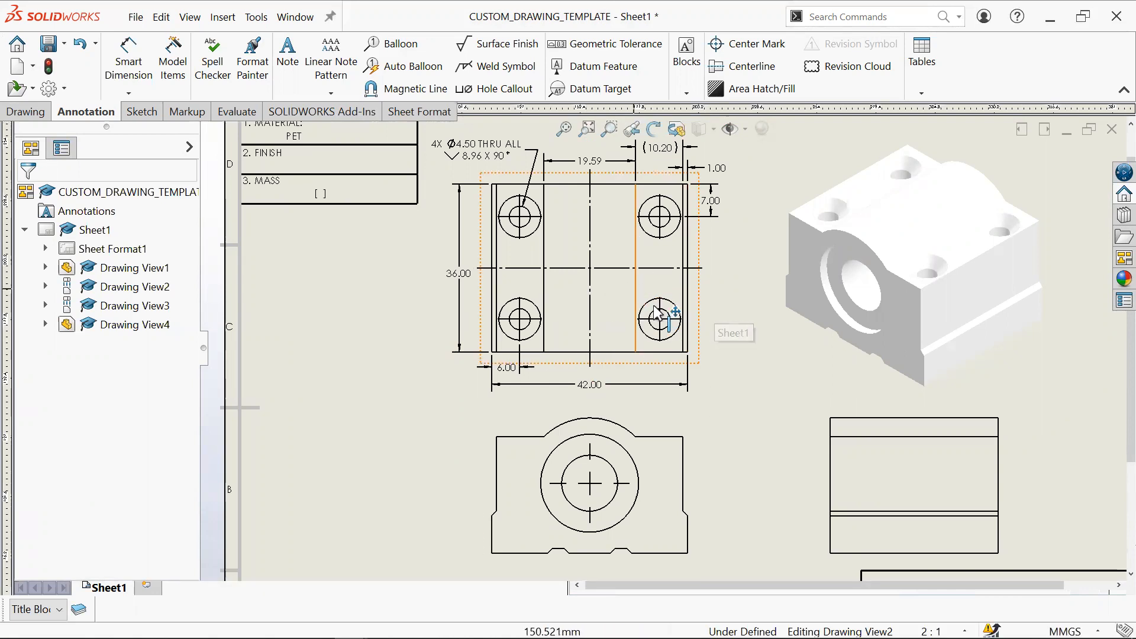
Step: Dimension the diameter of the inner bore circle in the front view, placing the text below the block
middle_click_drag(764, 497, 755, 438)
left_click(128, 60)
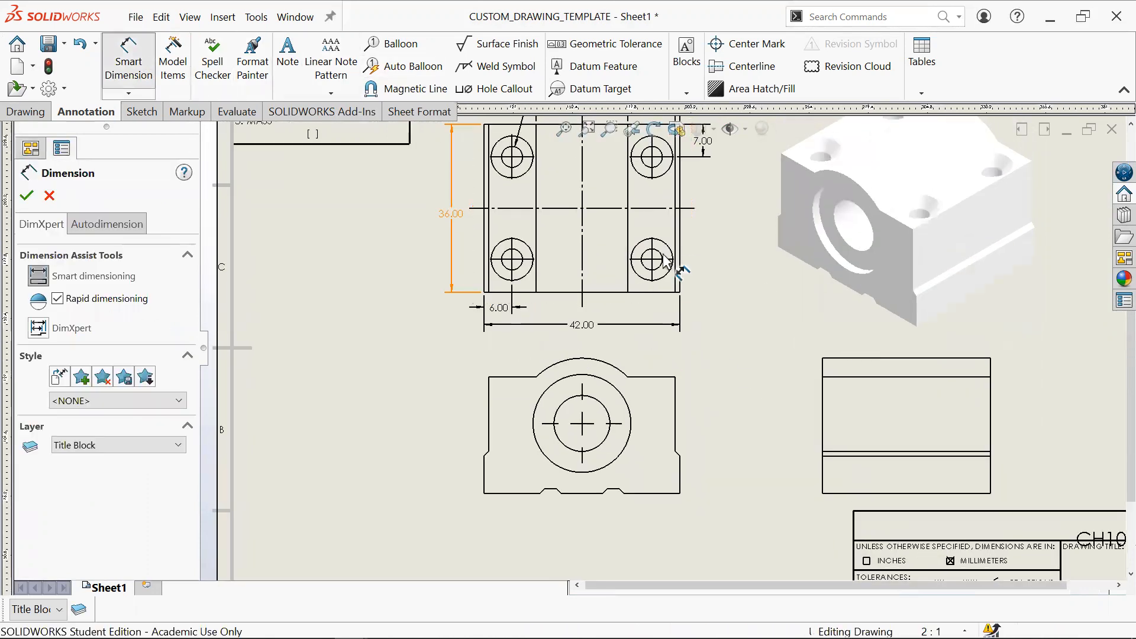
middle_click_drag(666, 259, 660, 291)
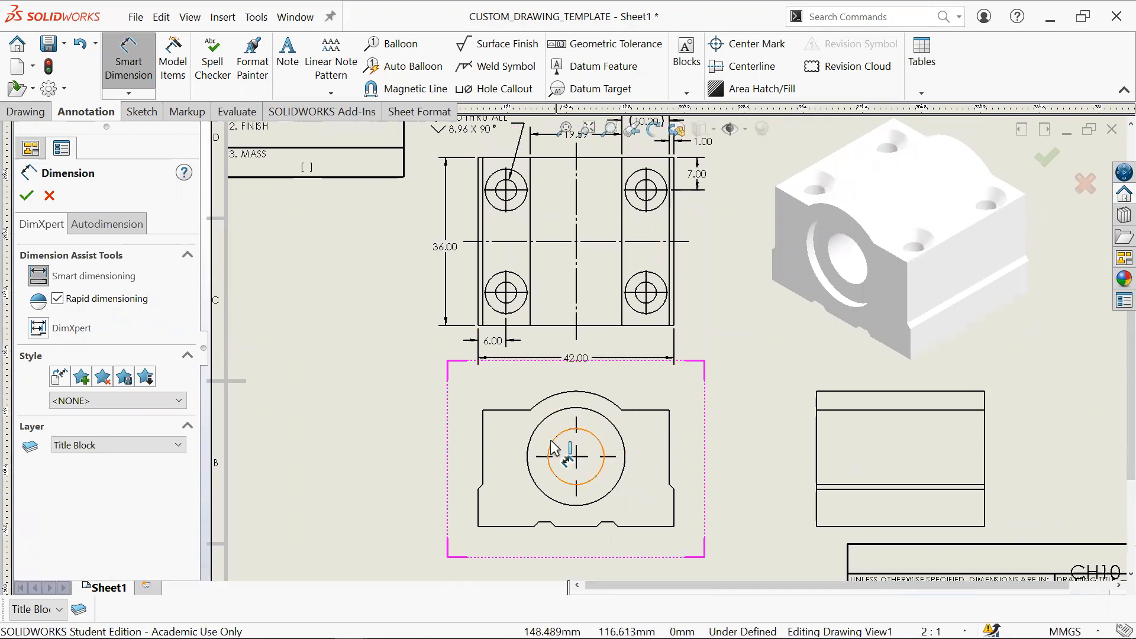
middle_click_drag(575, 457, 589, 425)
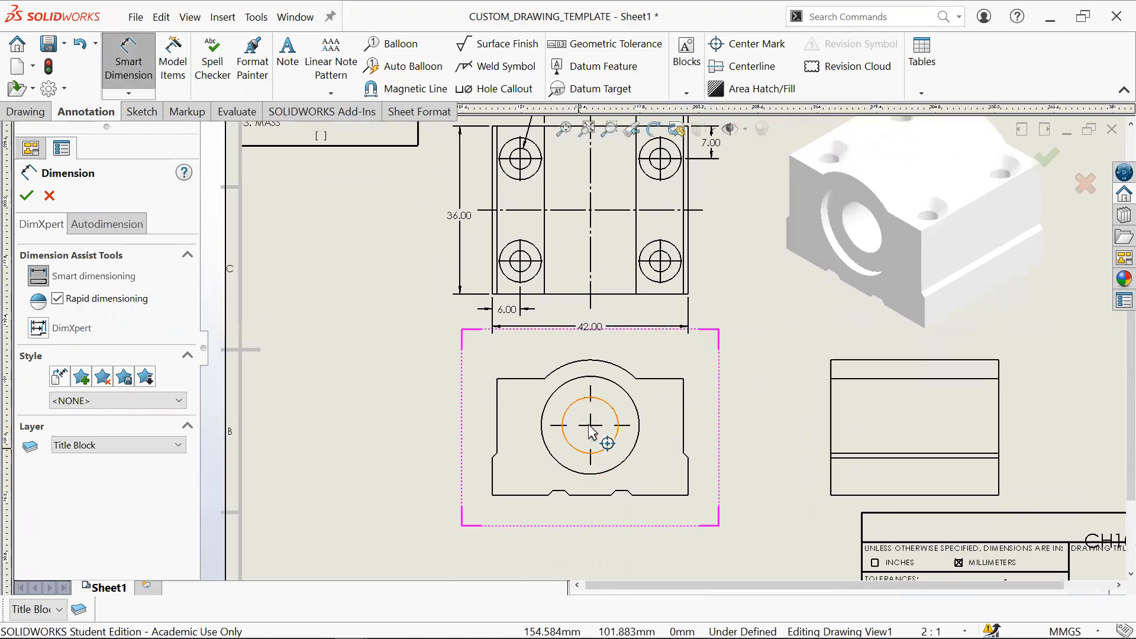
left_click(616, 447)
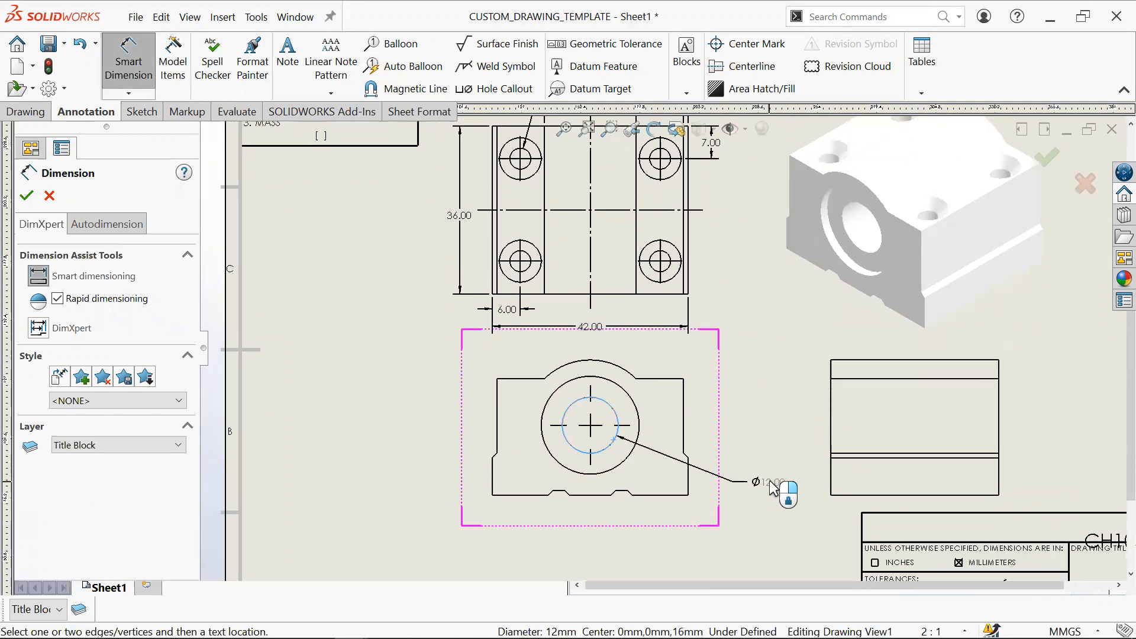
left_click(676, 512)
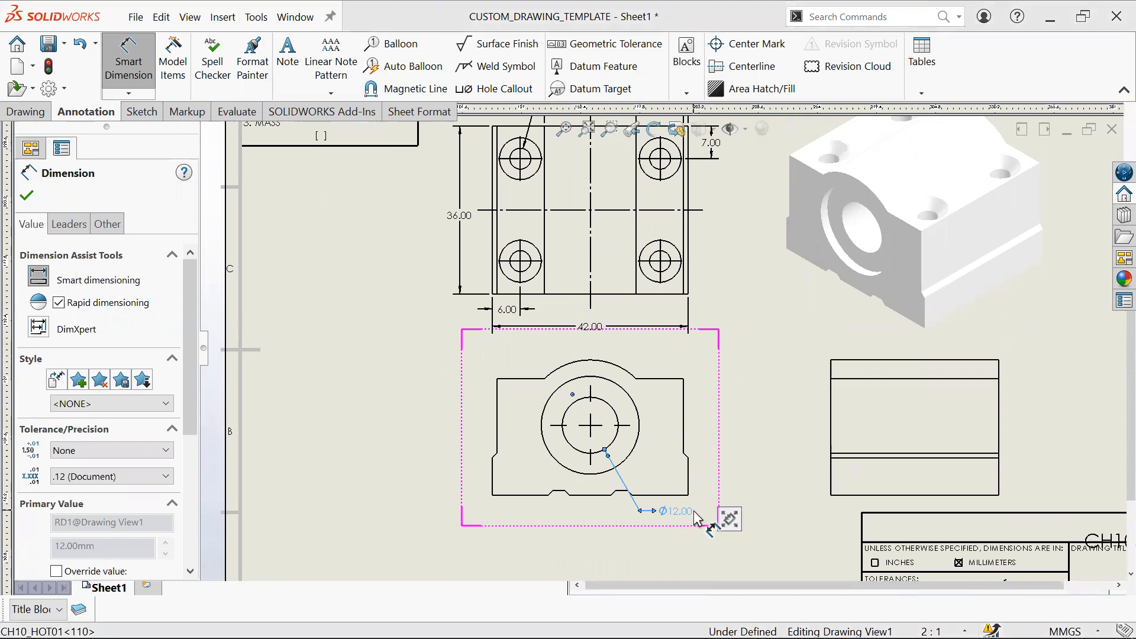
Step: Append THRU ALL to the text of the front view's bore diameter dimension
scroll(197, 528, "down", 2)
scroll(197, 528, "down", 3)
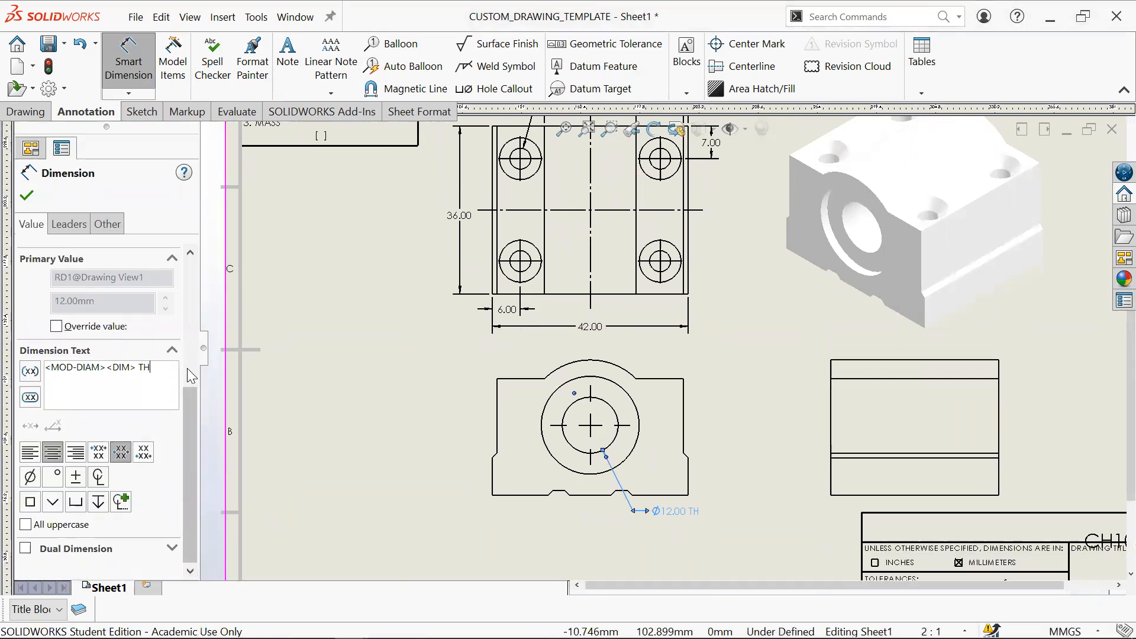
type("ALL")
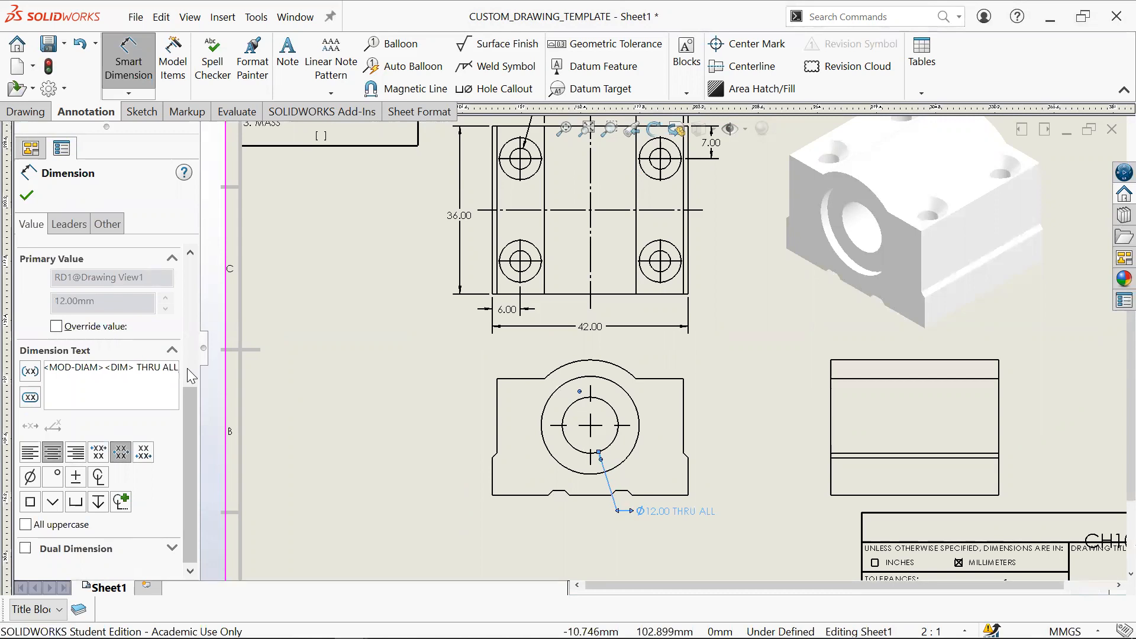
left_click(656, 444)
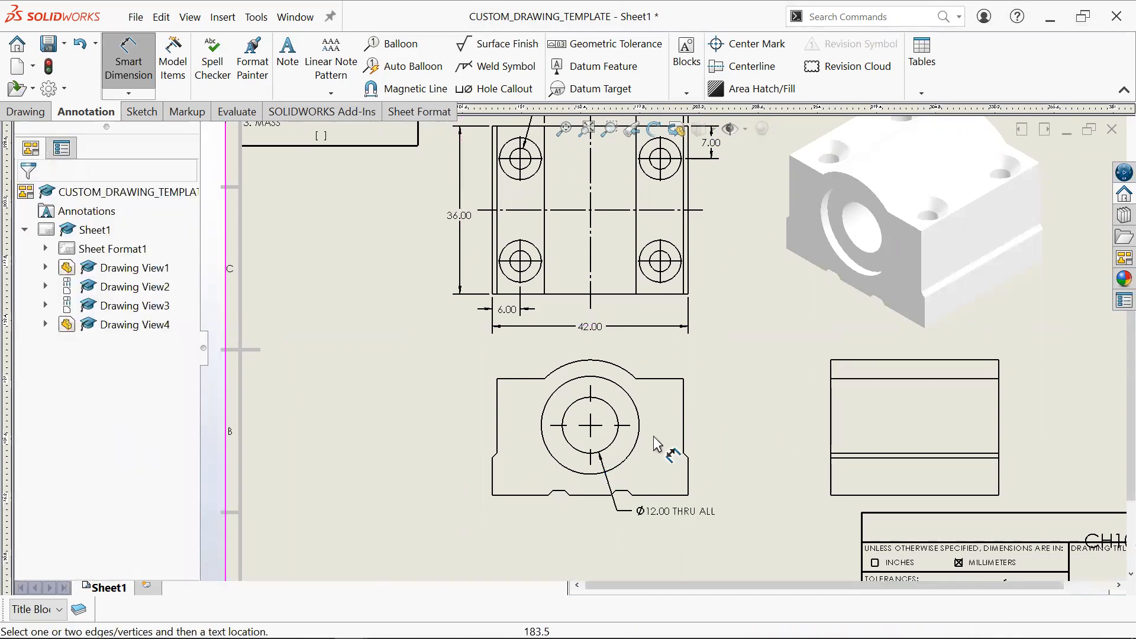
Step: Compare the front view with the reference drawing of exercise 10.204 in the browser, examining its dimensions, and leave the Smart Dimension command
scroll(666, 348, "up", 1)
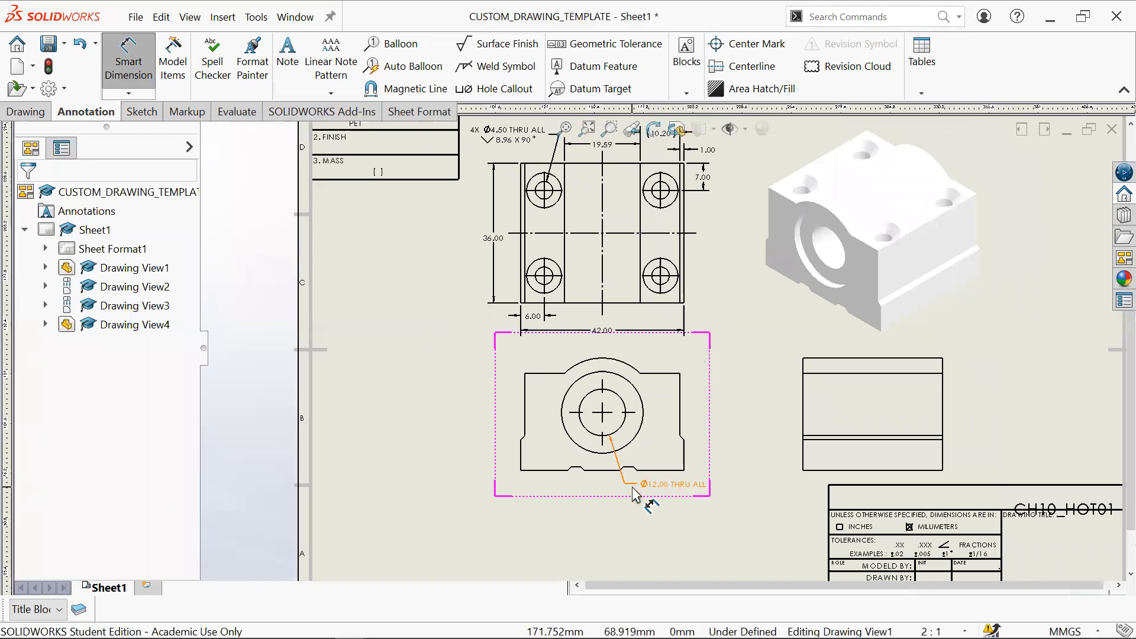
left_click(283, 625)
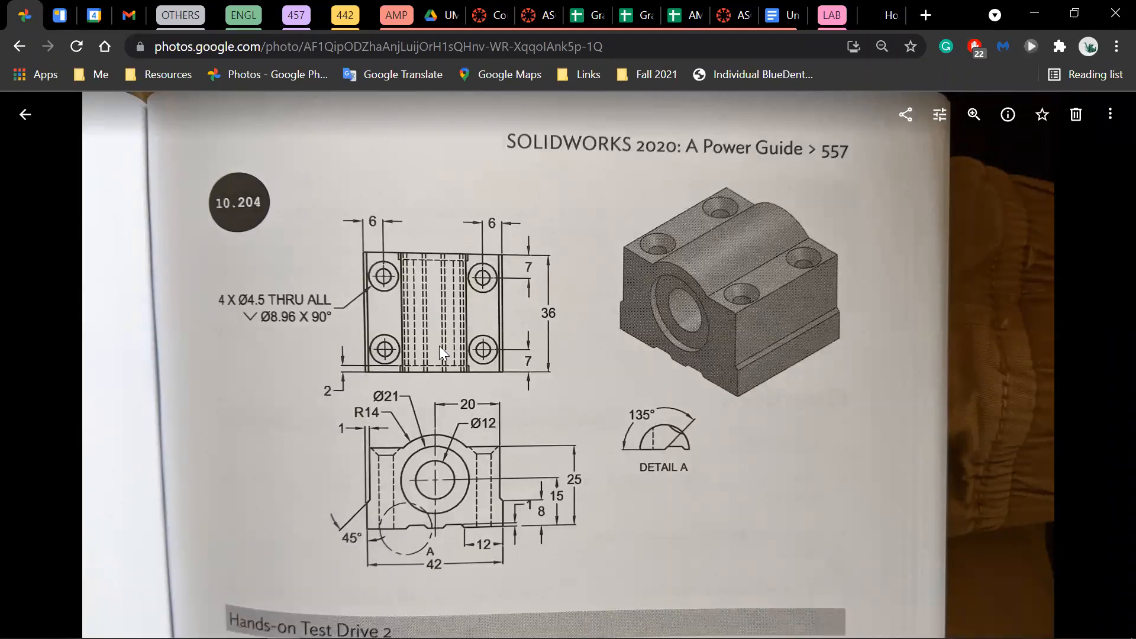
left_click(1033, 17)
scroll(650, 461, "down", 3)
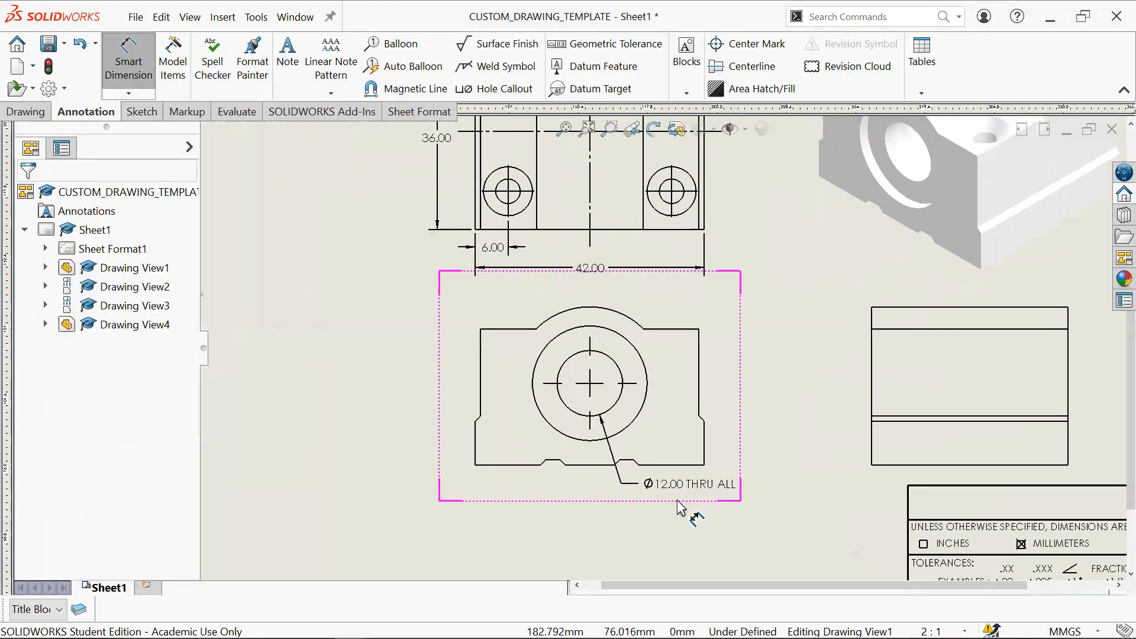
key("alt+Tab")
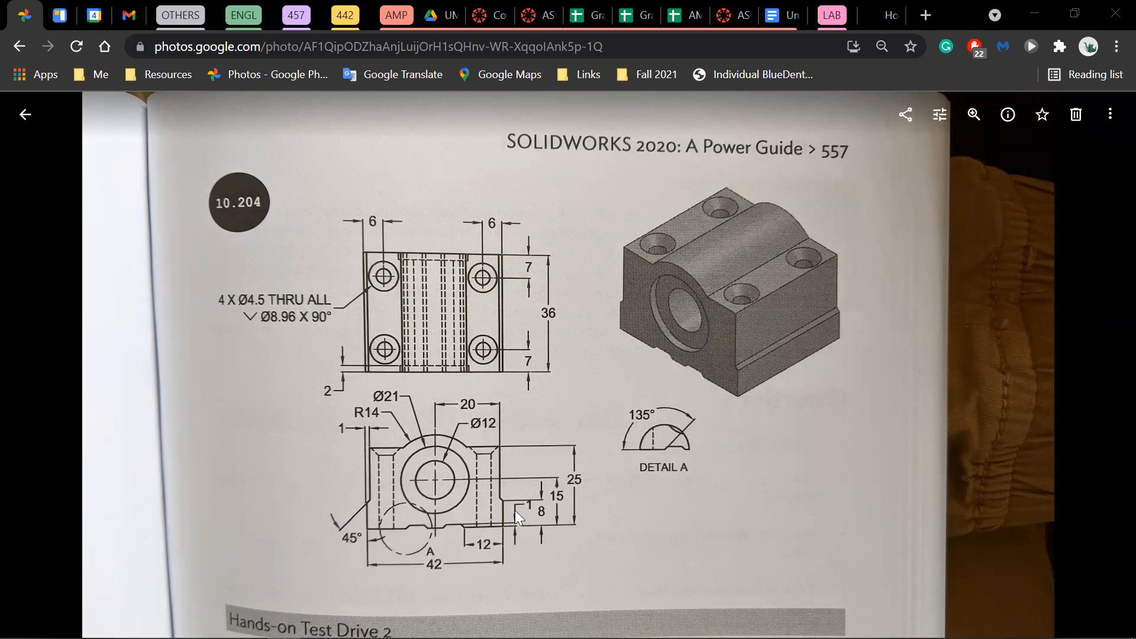
key("alt+Tab")
key("alt+Tab")
scroll(793, 446, "down", 2)
scroll(769, 443, "up", 3)
scroll(710, 385, "down", 3)
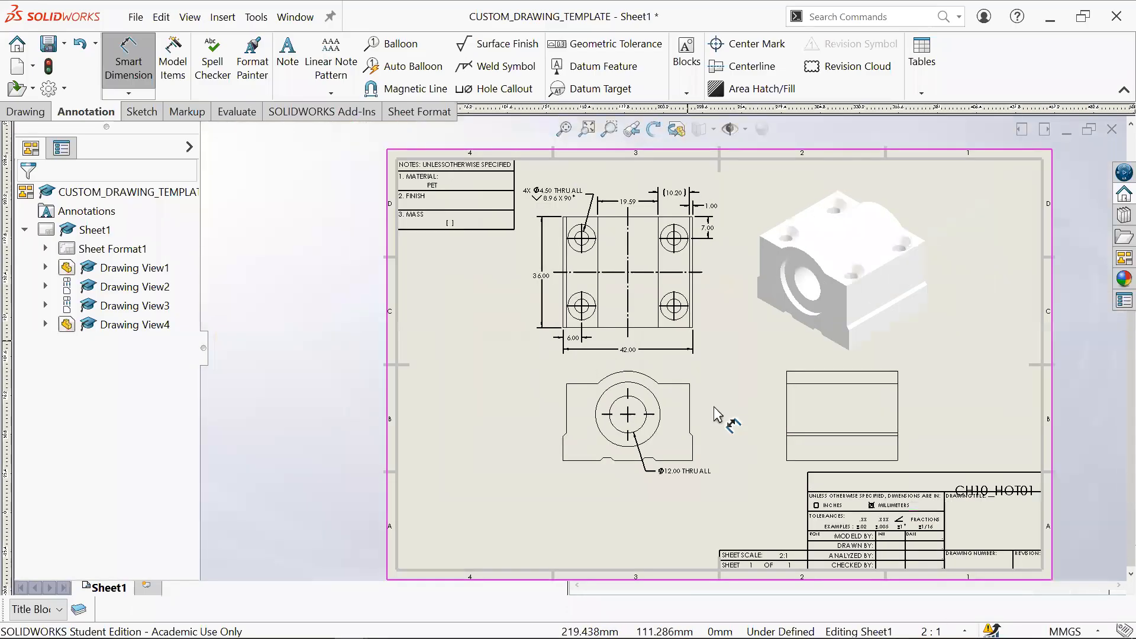
left_click(135, 77)
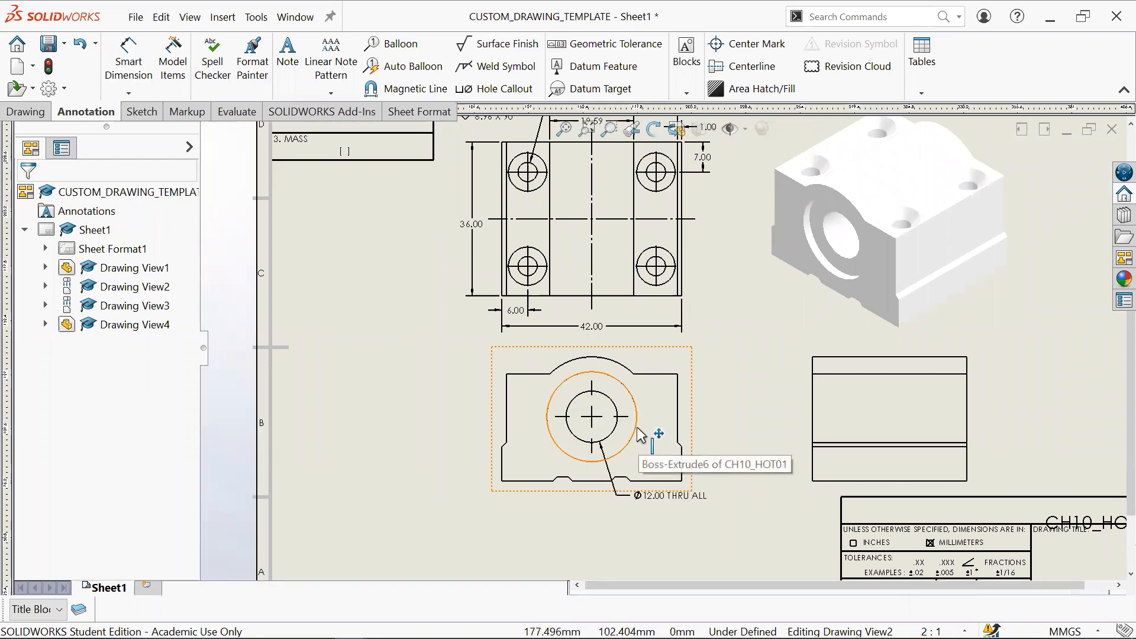
Step: Dimension the diameter of the larger circle in the front view, placing the text beyond the block's upper left corner
left_click(612, 392)
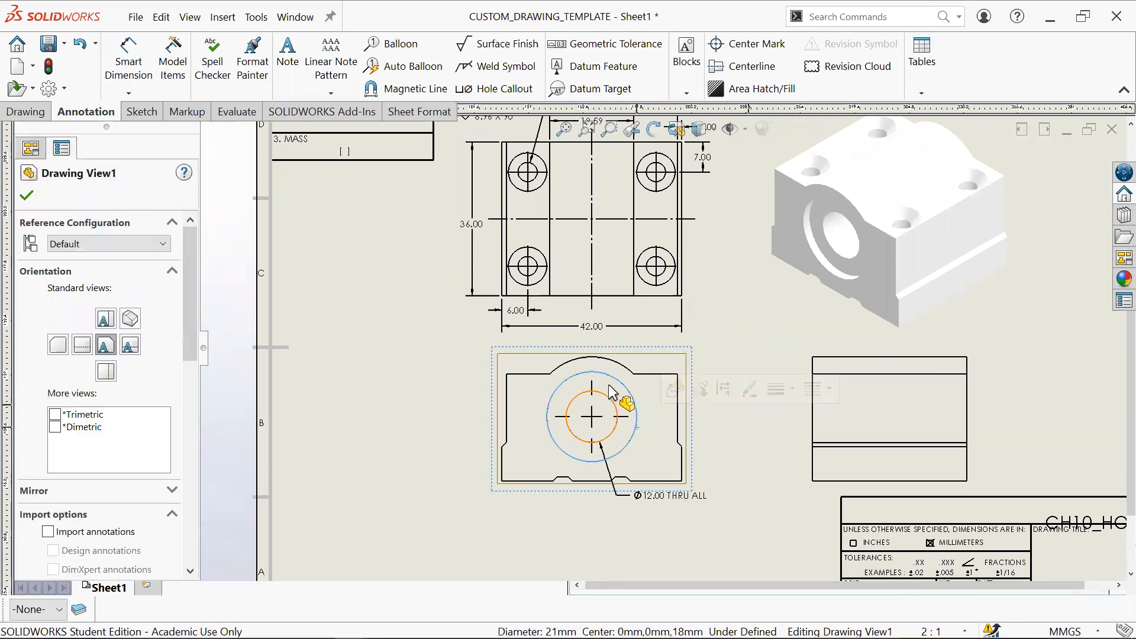
left_click(621, 284)
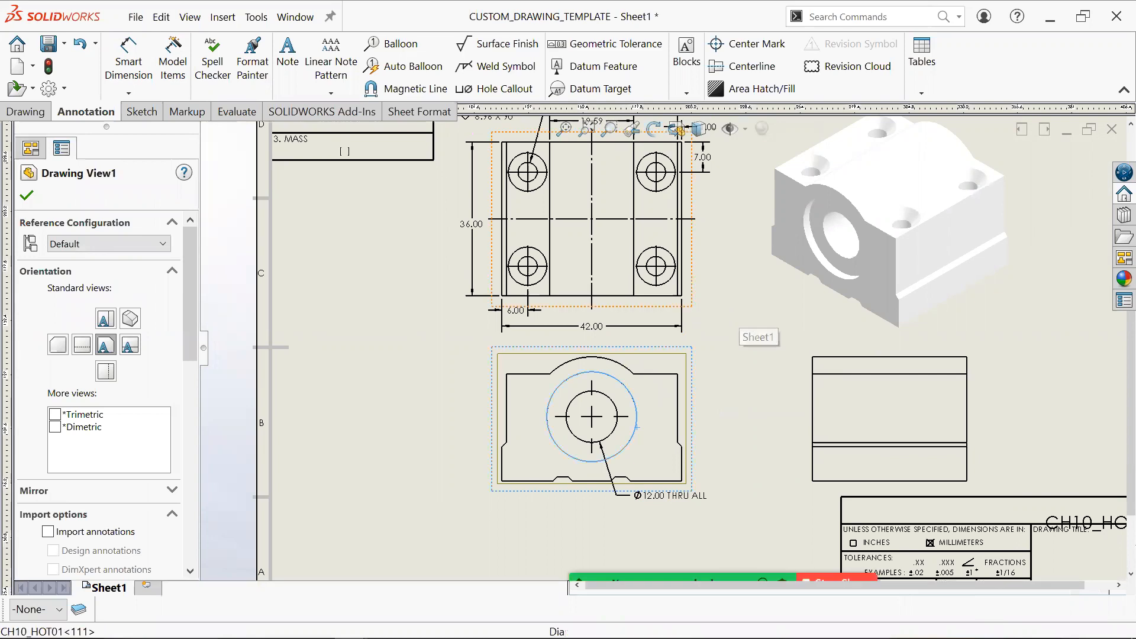
left_click(129, 62)
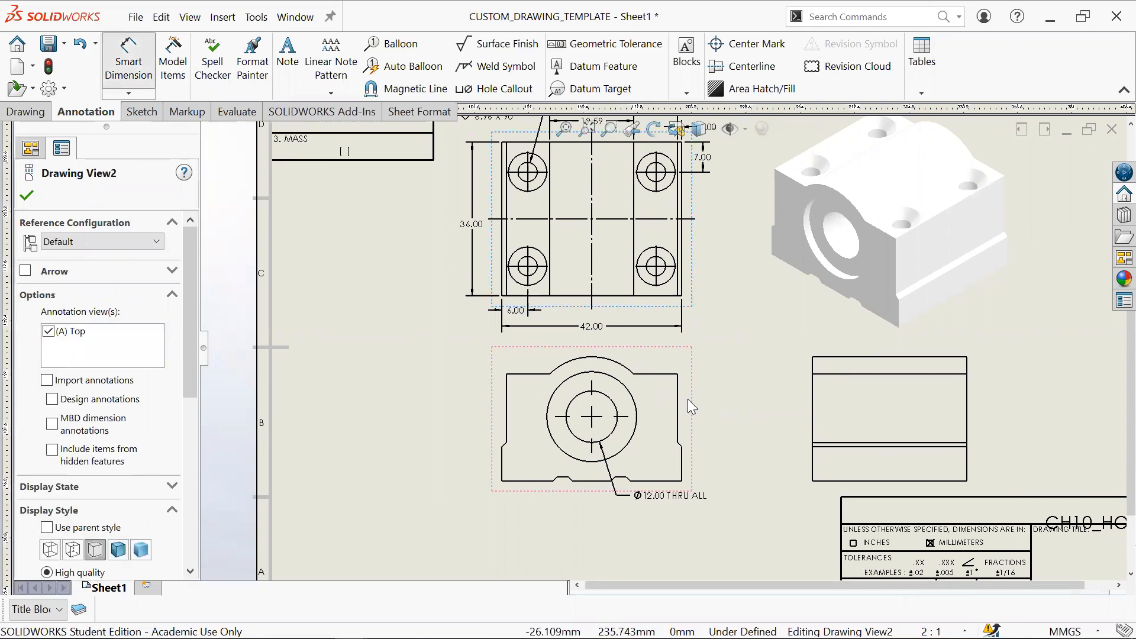
left_click(635, 401)
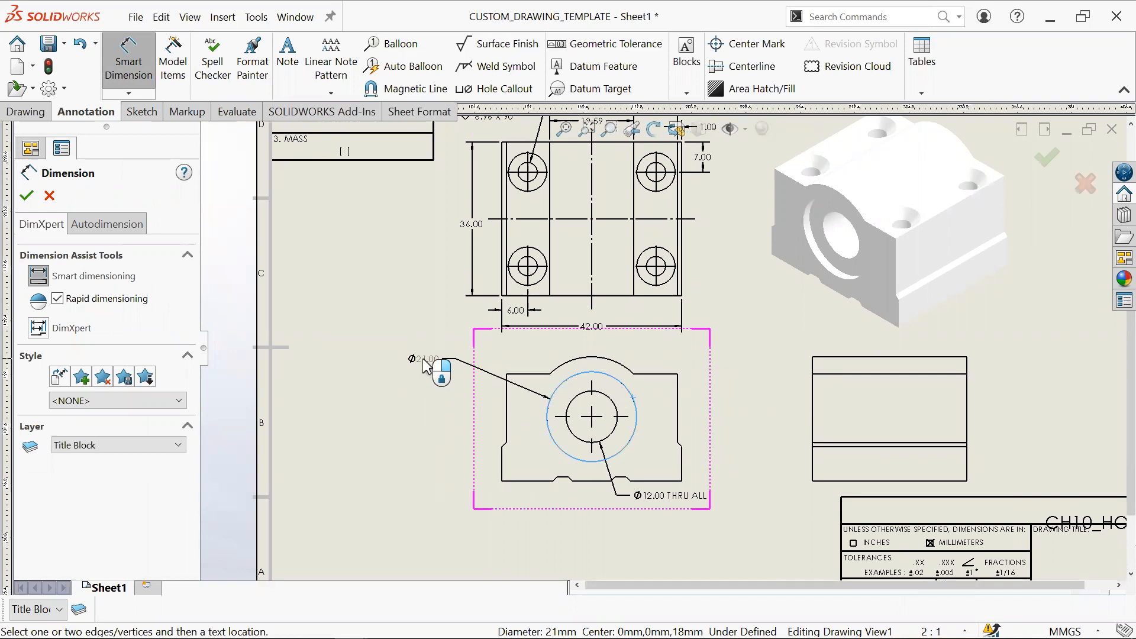
left_click(435, 370)
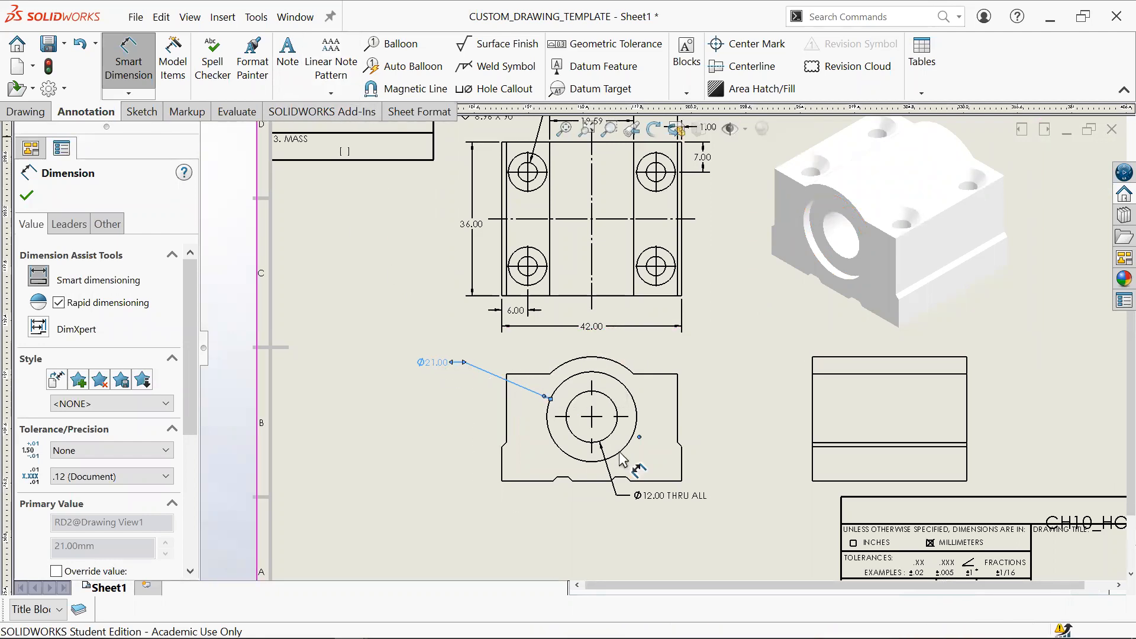
Step: Insert a vertical centerline in the front view midway between the block's left and right side edges
left_click(739, 65)
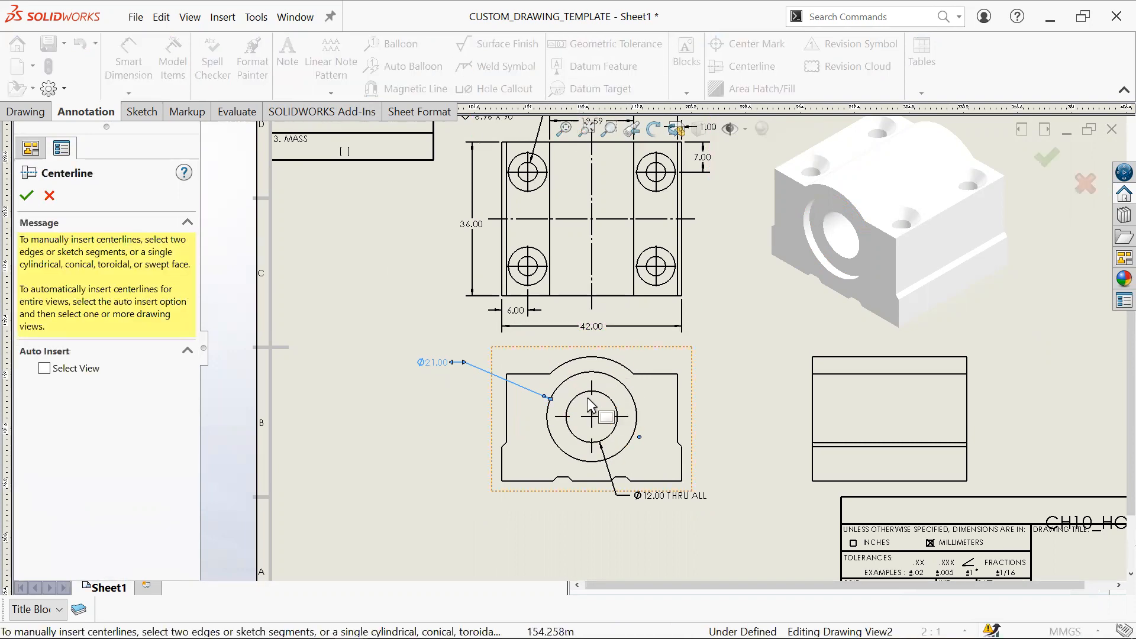
left_click(506, 421)
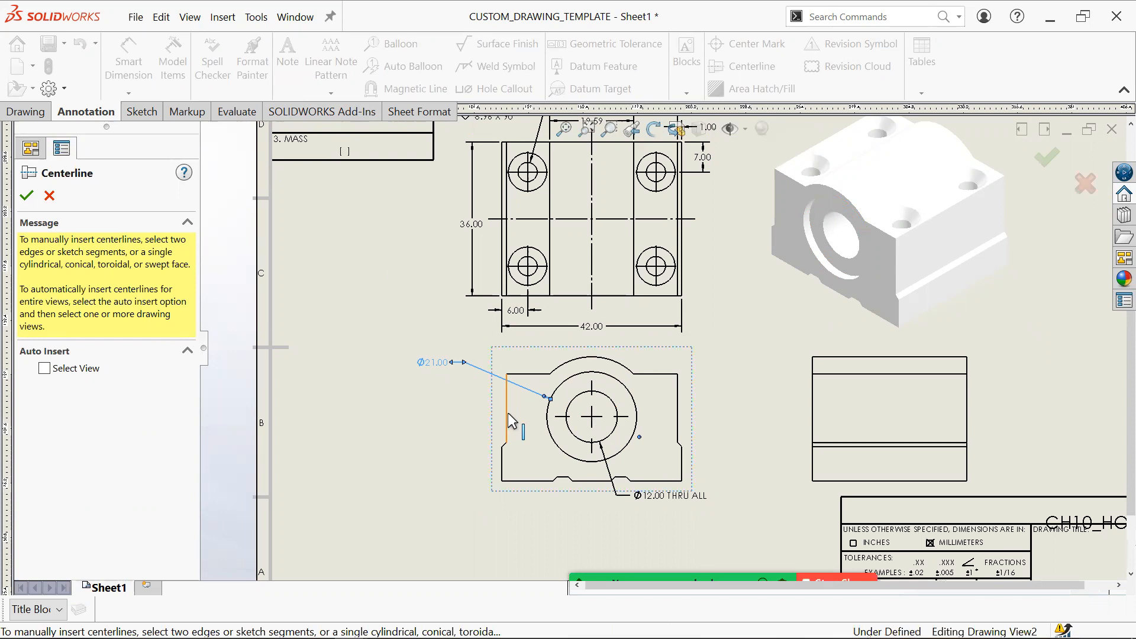
left_click(679, 413)
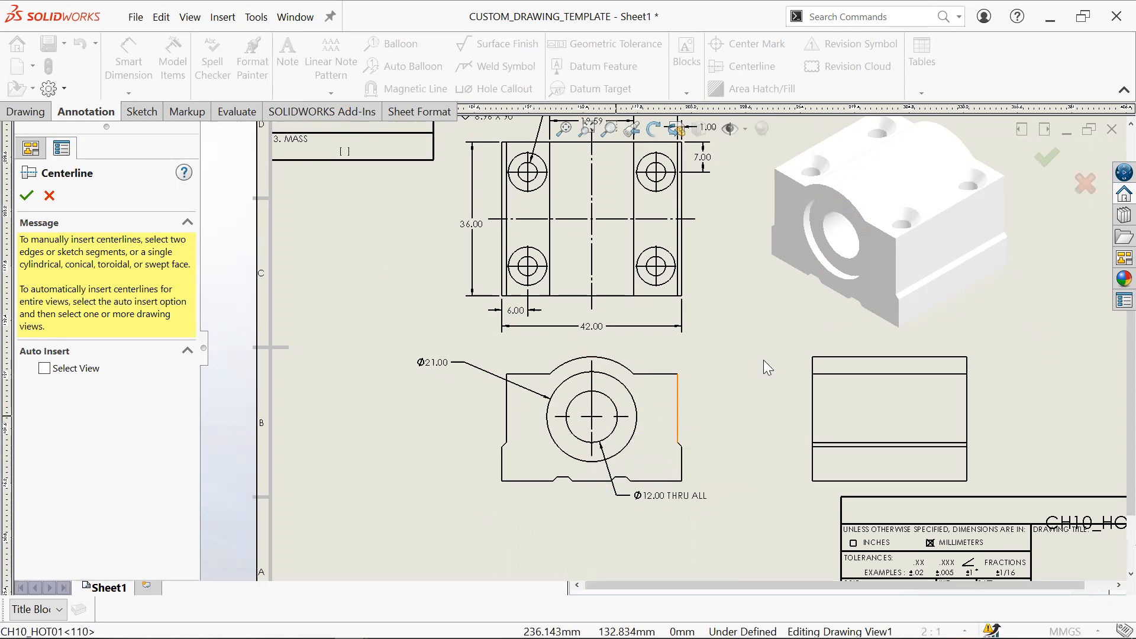
left_click(618, 384)
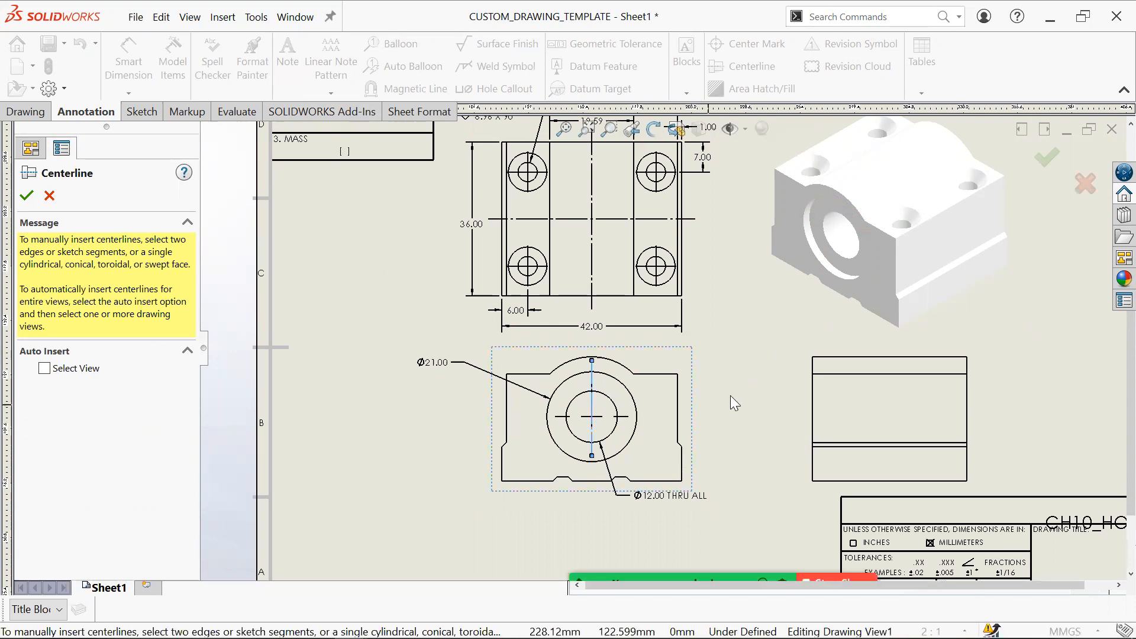
left_click(50, 195)
Step: Delete the vertical centerline from the front view
left_click(592, 368)
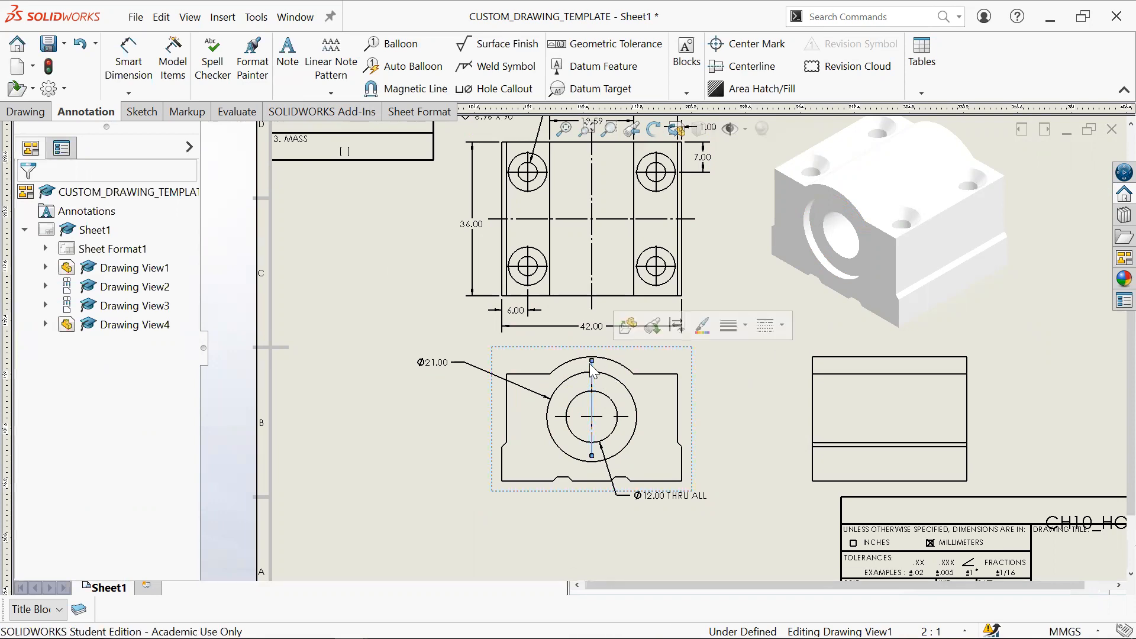
right_click(591, 366)
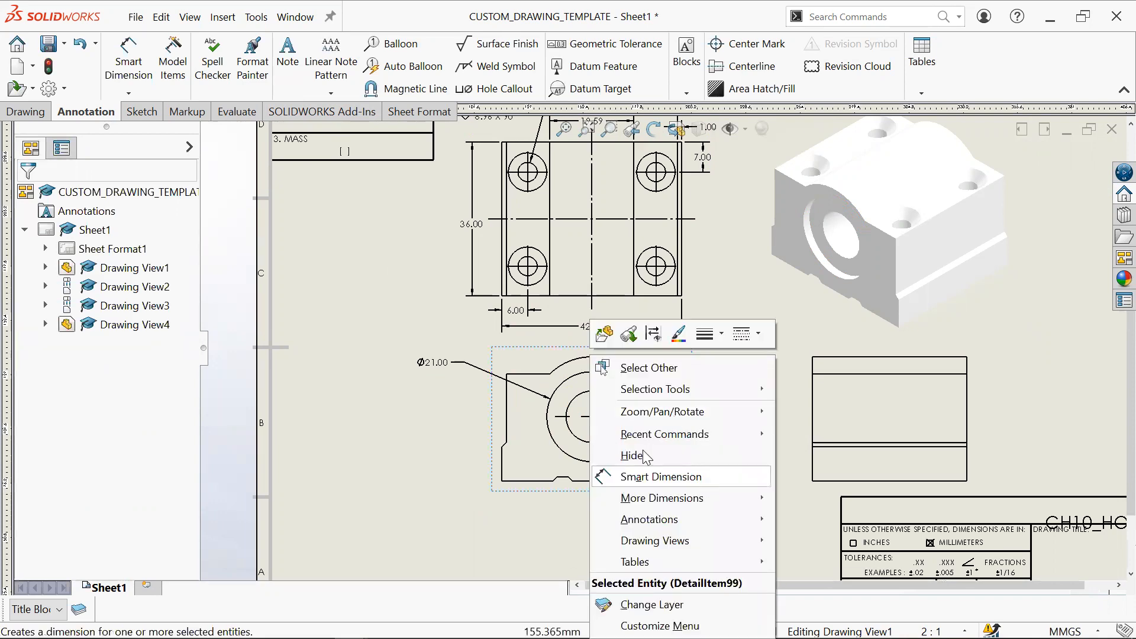
left_click(423, 348)
left_click(593, 370)
key("Delete")
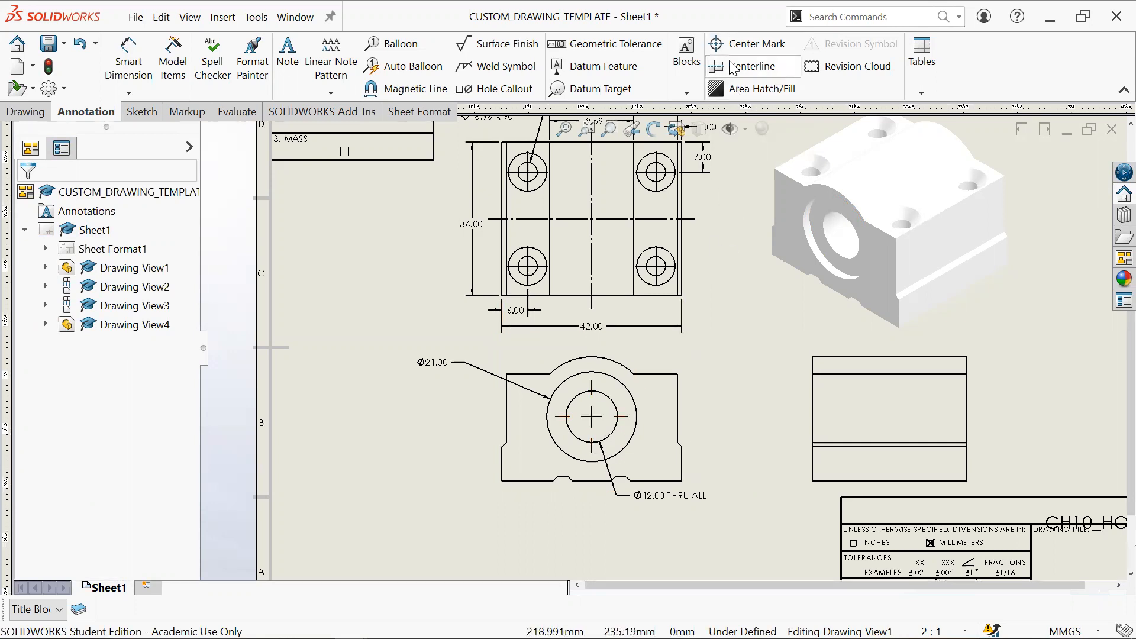
Step: Delete the larger circle's diameter dimension from the front view
left_click(735, 43)
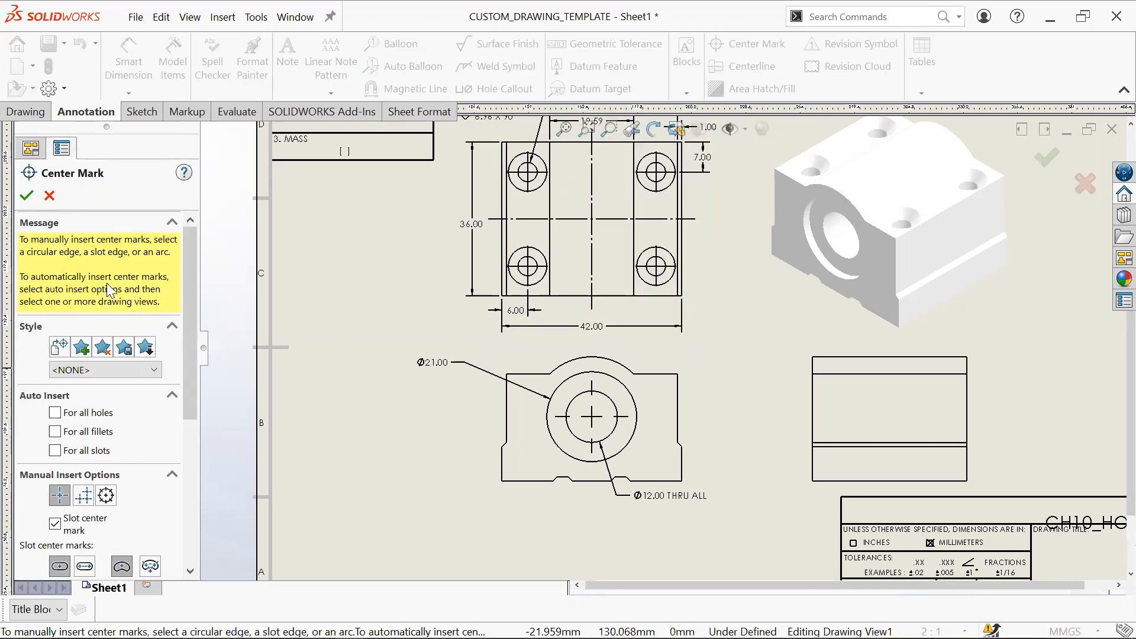
left_click(49, 196)
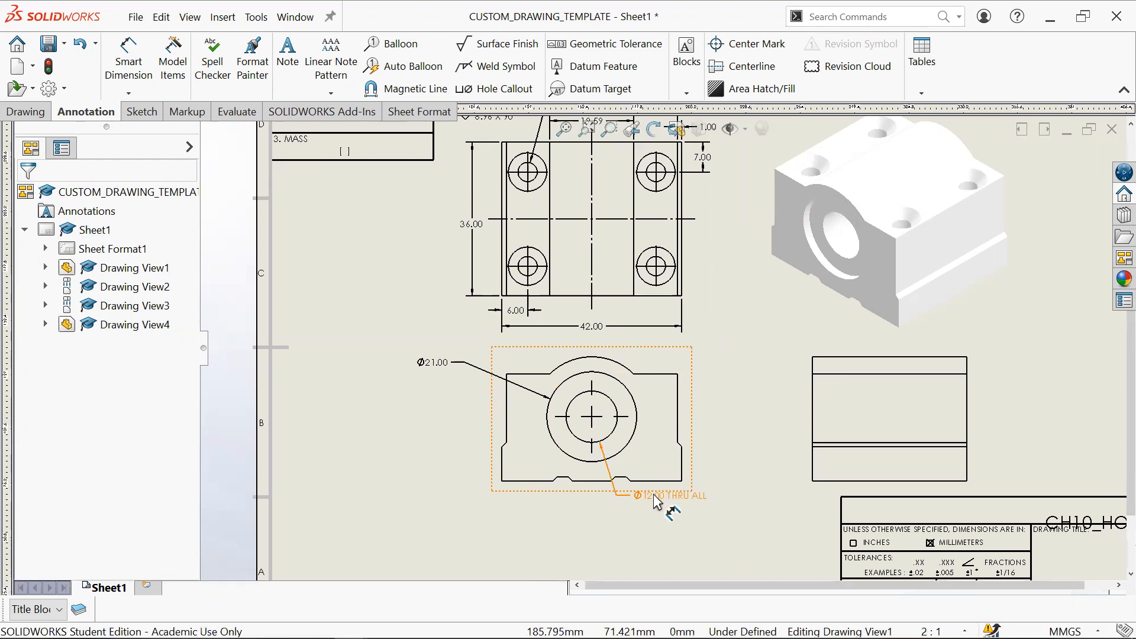
left_click(449, 368)
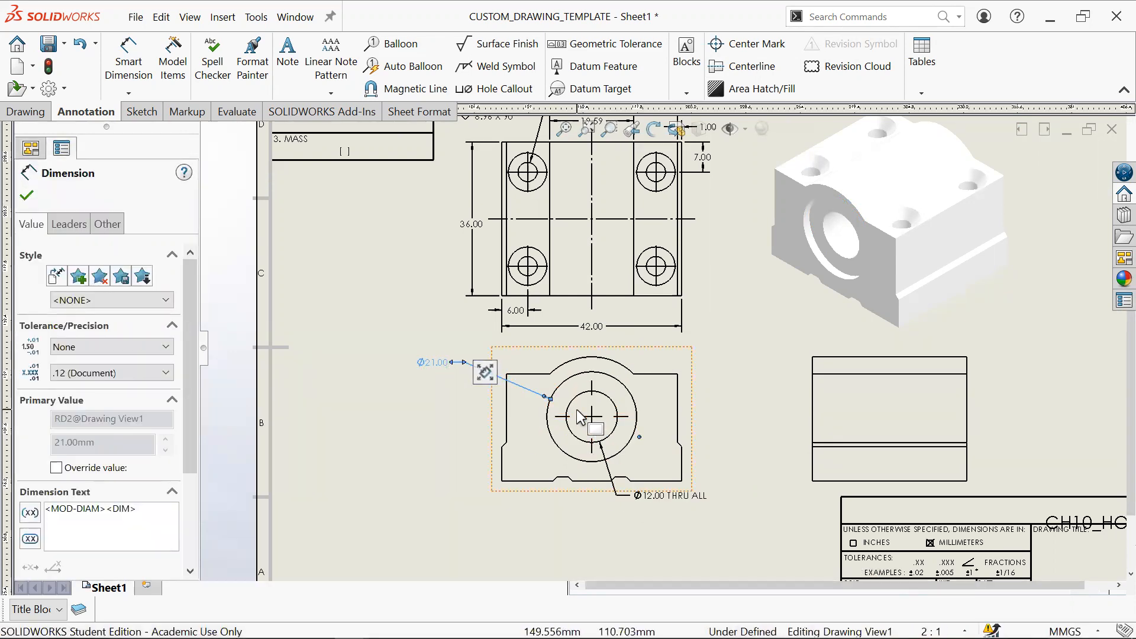
key("Delete")
Step: Nudge the 12.00 THRU ALL bore callout slightly down and add a second text line with the counterbore symbol
scroll(592, 326, "up", 3)
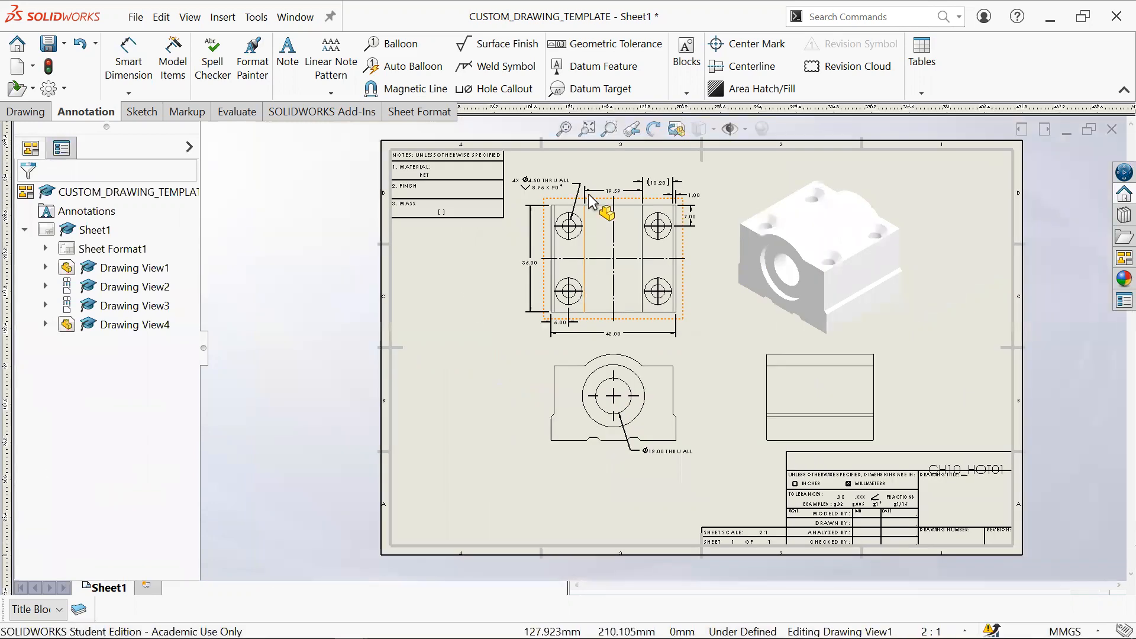
scroll(664, 414, "down", 3)
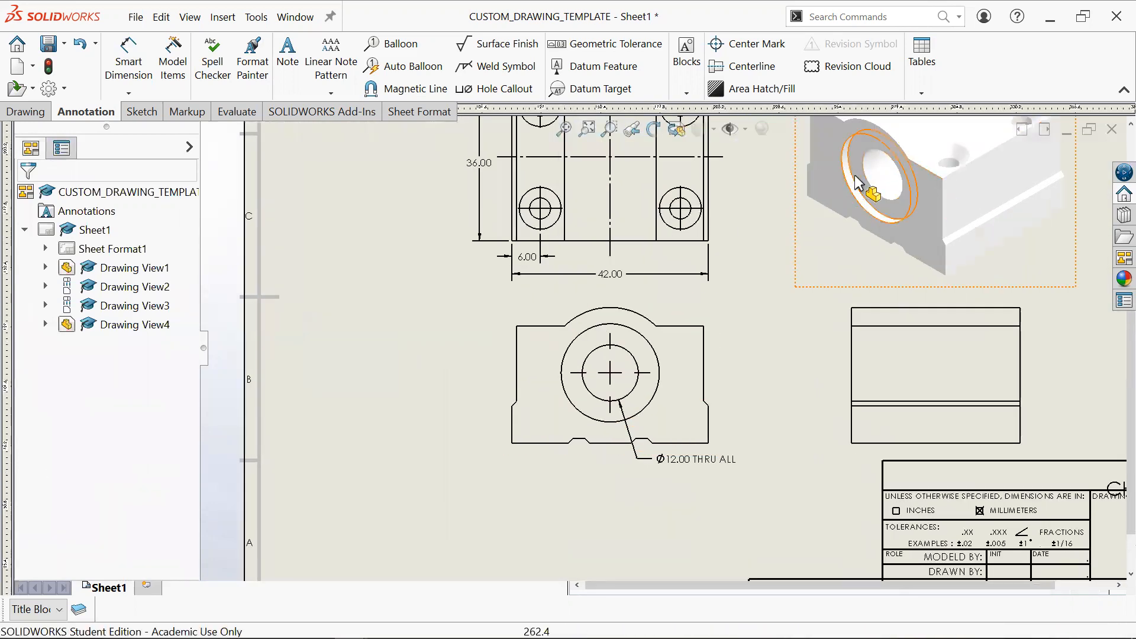
left_click_drag(709, 459, 707, 466)
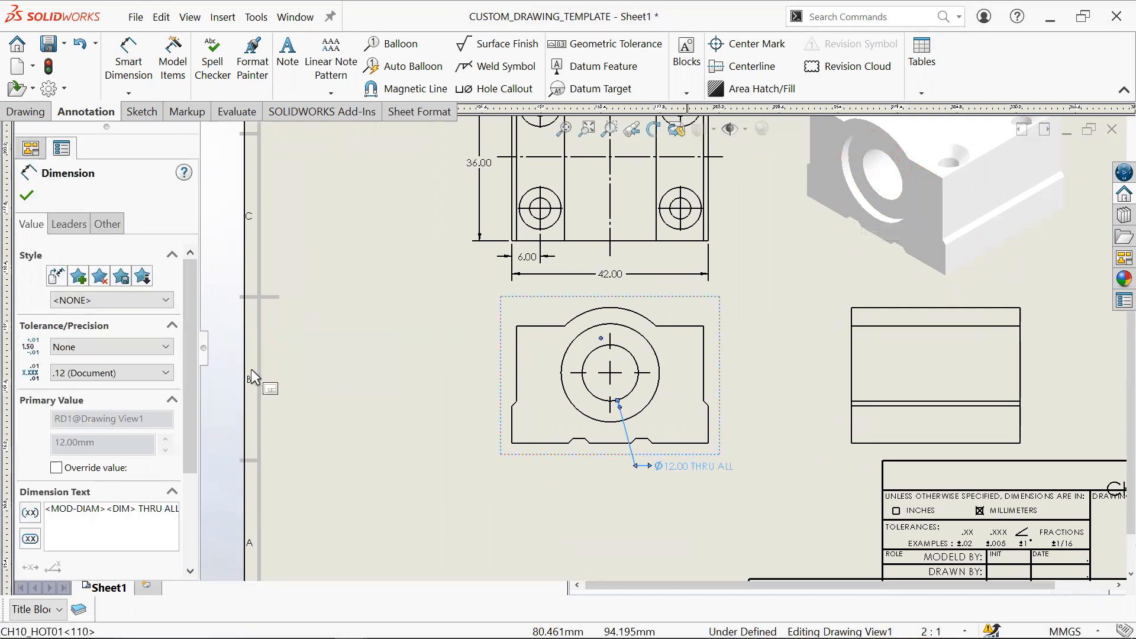
scroll(179, 367, "down", 3)
left_click(180, 368)
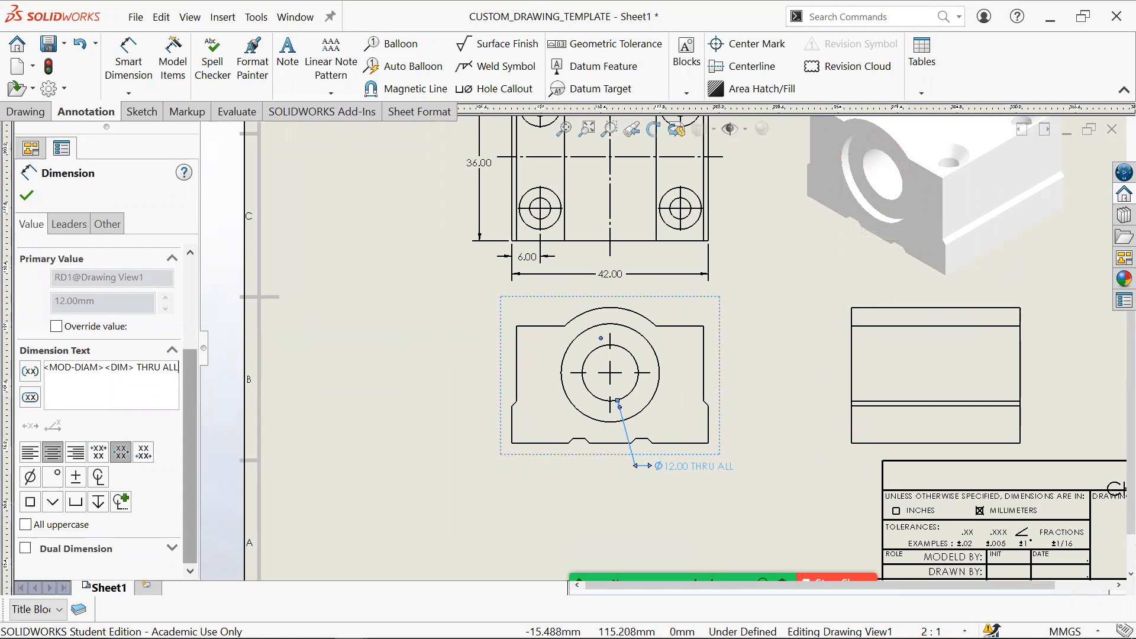
key("Return")
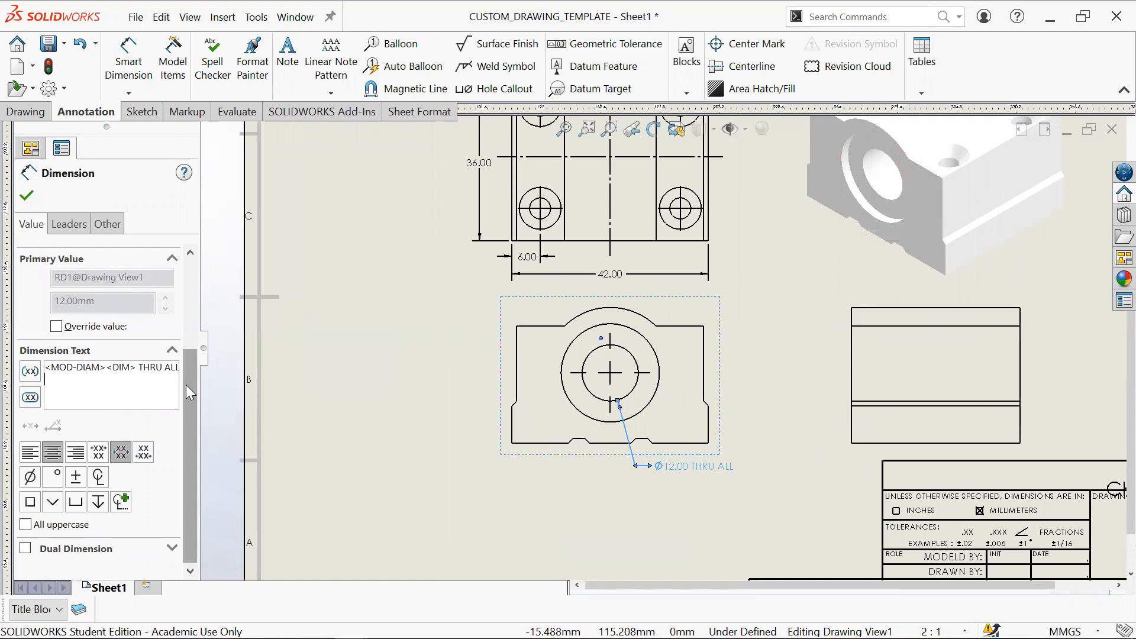
left_click(76, 503)
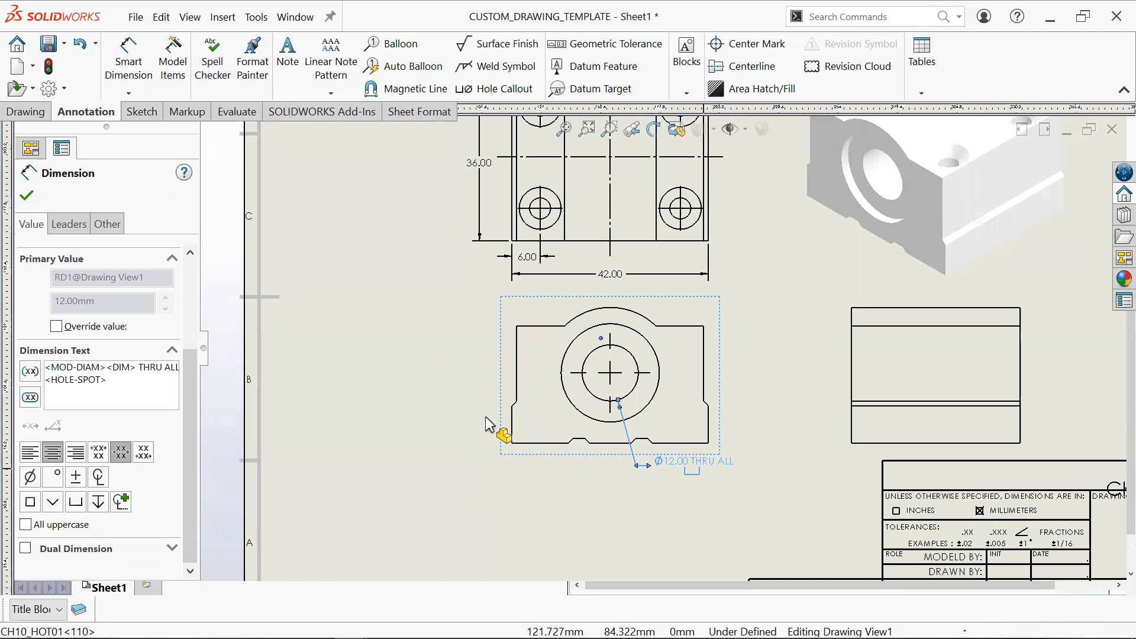
left_click(129, 61)
left_click(659, 368)
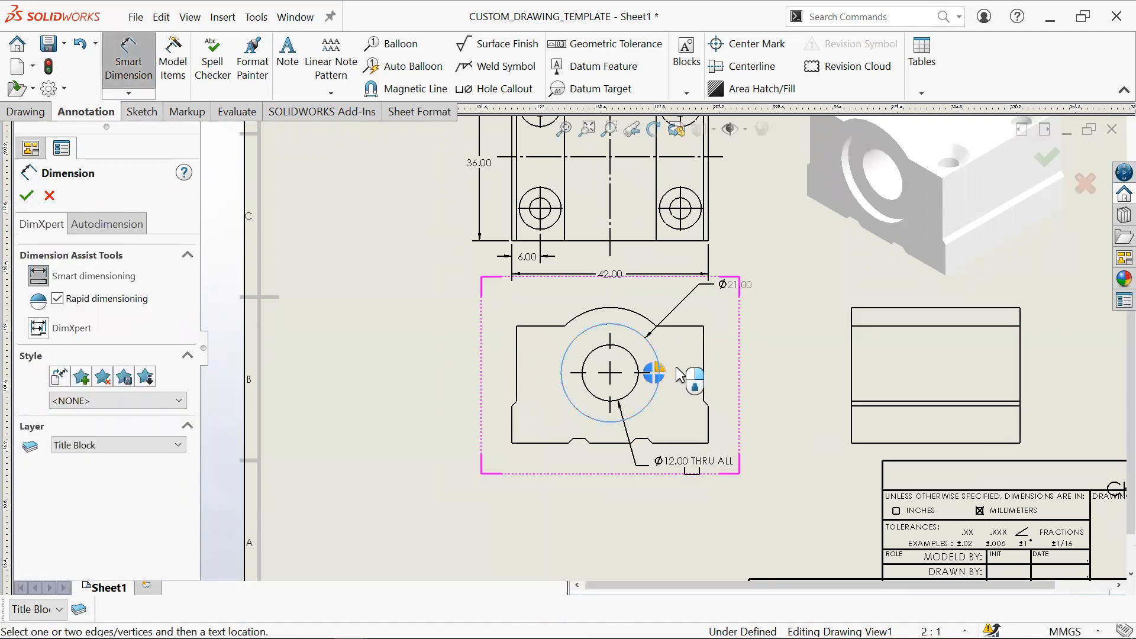
key("Escape")
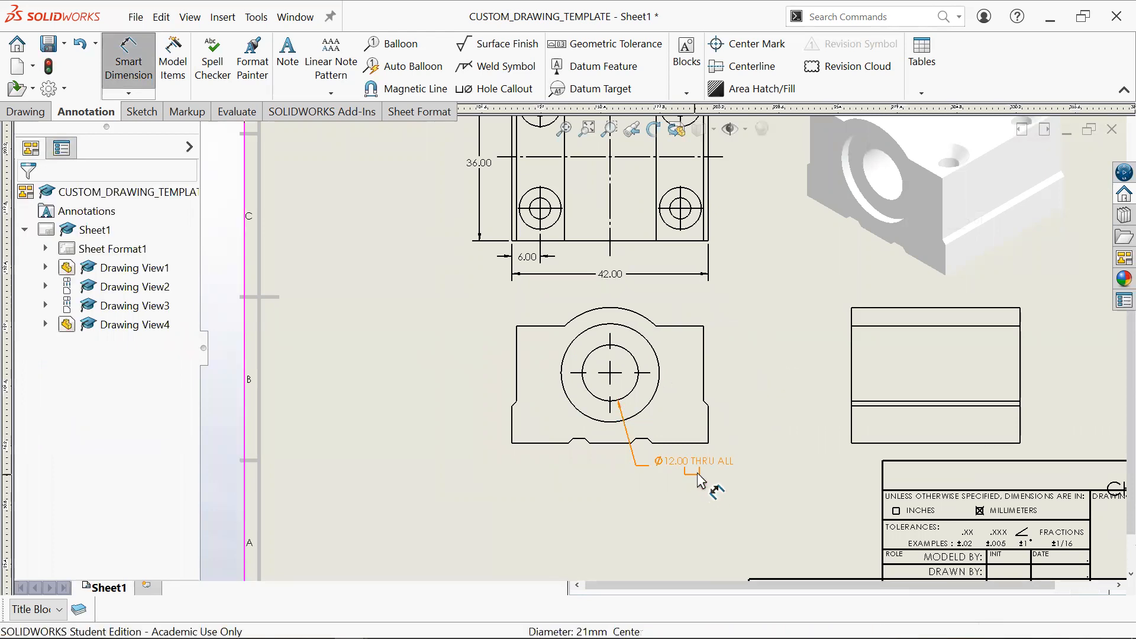
Step: Add a diameter symbol after the counterbore symbol on the second line of the front view's bore callout
left_click(691, 462)
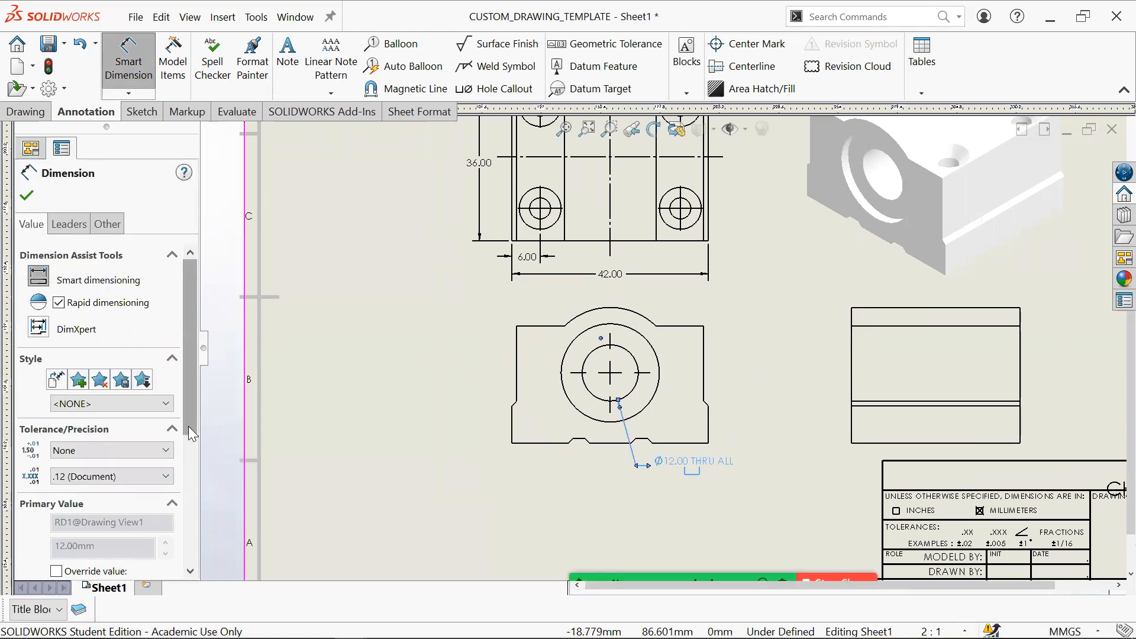
left_click_drag(190, 430, 201, 604)
left_click(129, 381)
left_click(129, 65)
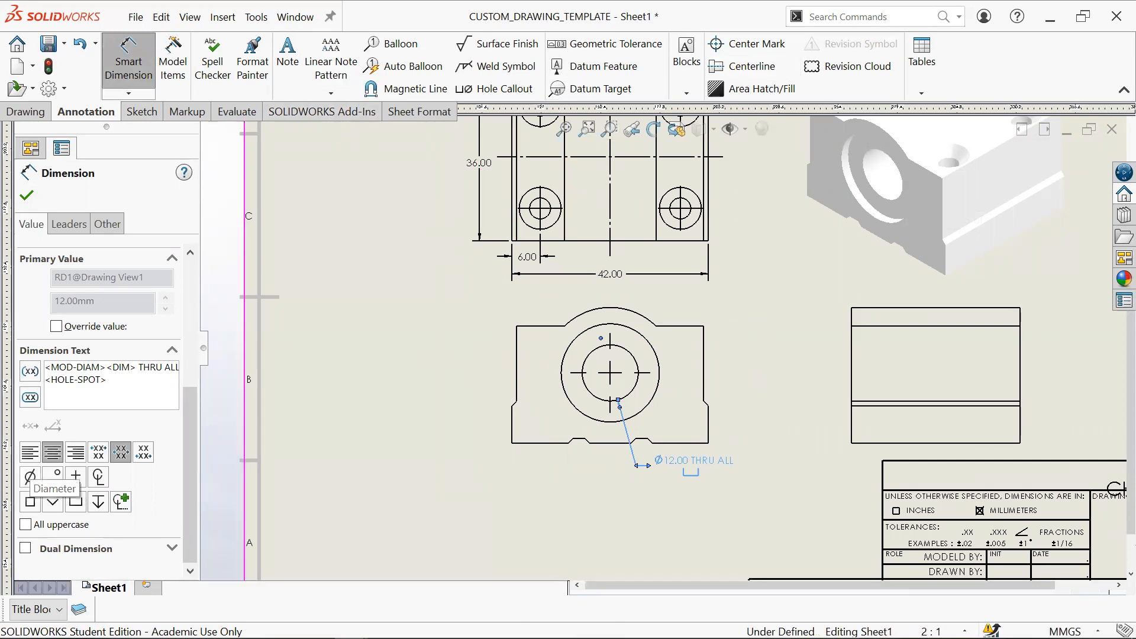
left_click(37, 480)
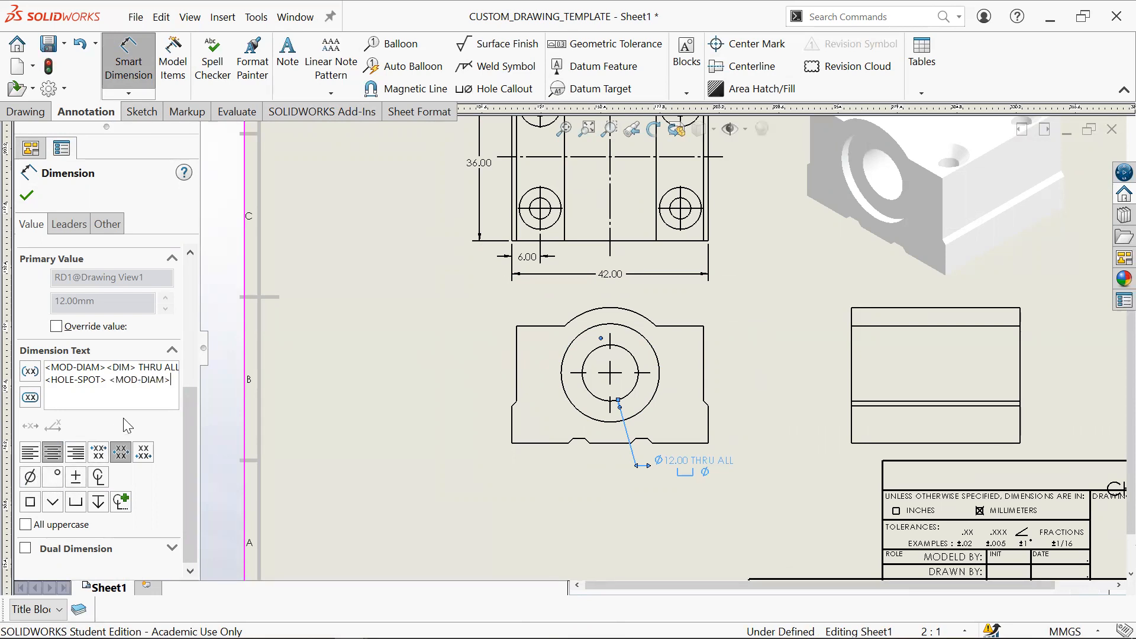
left_click(129, 452)
type("21")
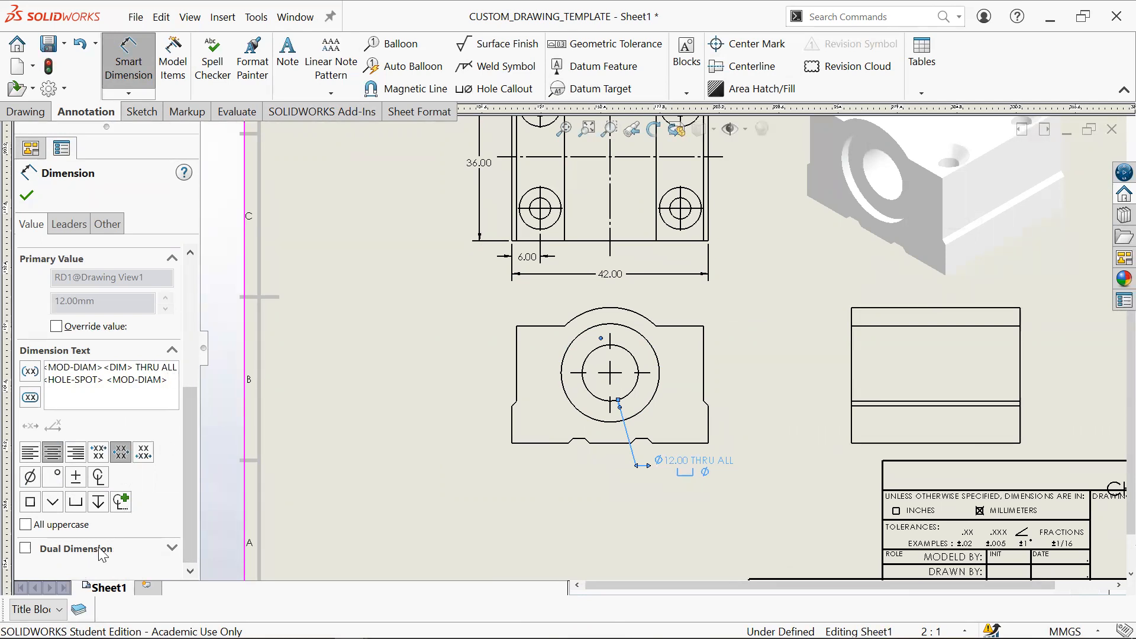
Step: Try dual dimension display on the bore callout, then switch it back off
left_click(171, 548)
scroll(194, 530, "down", 1)
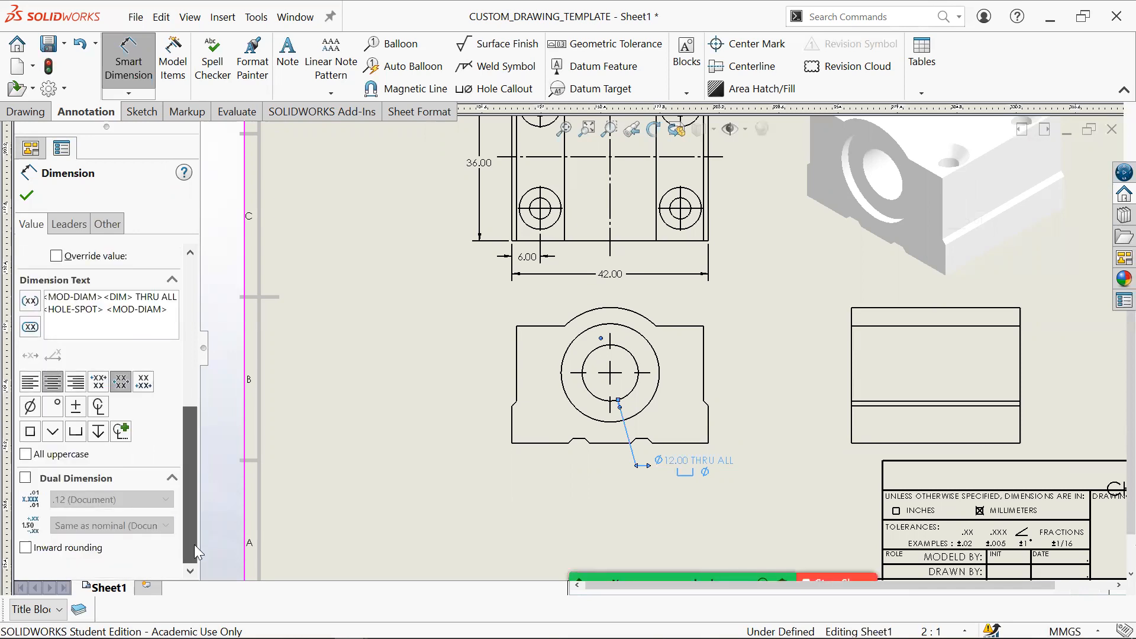
scroll(196, 534, "up", 1)
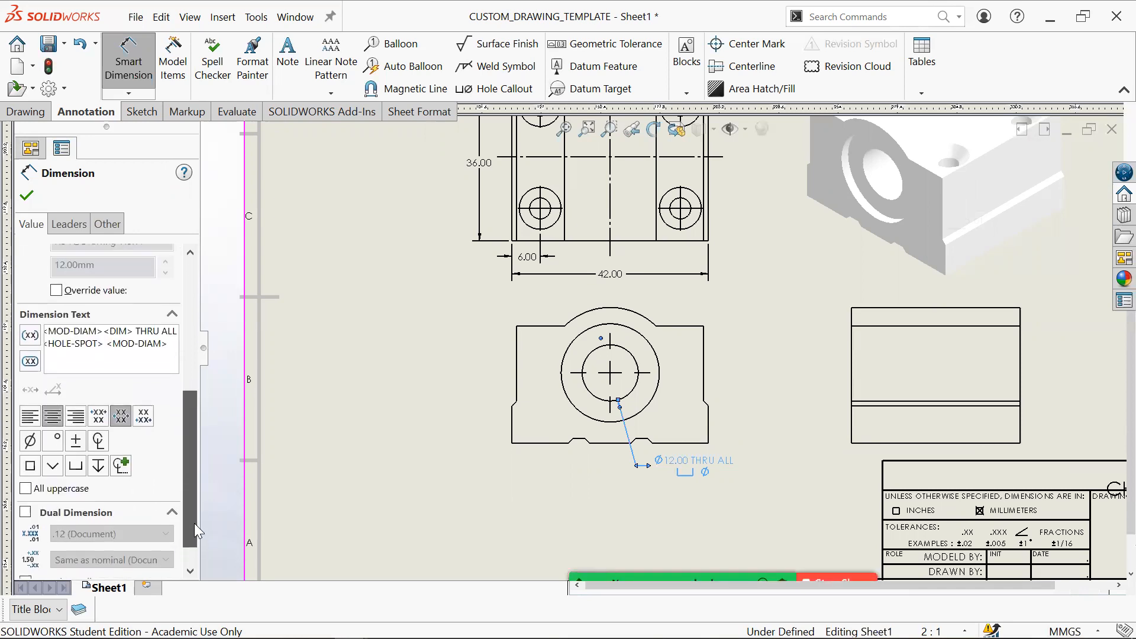
left_click(25, 514)
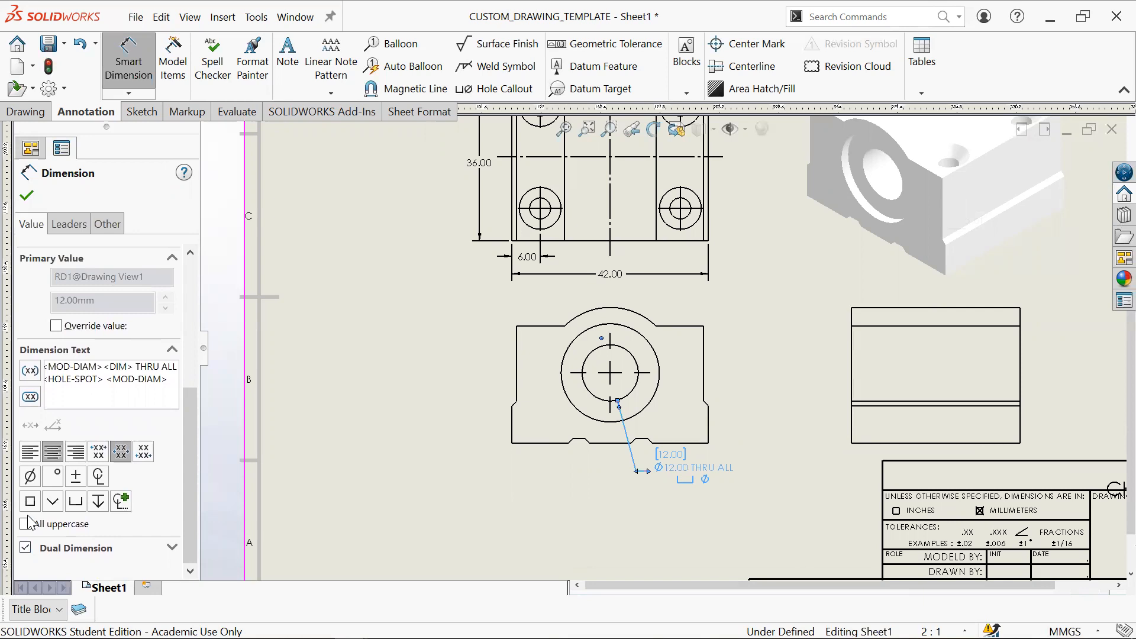
left_click(25, 548)
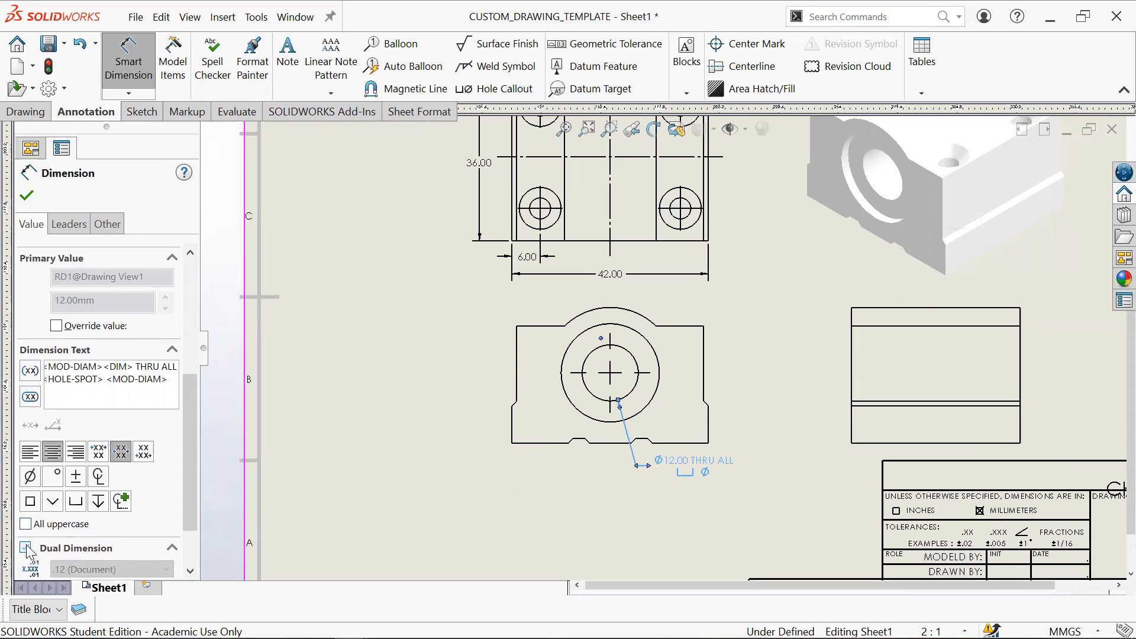
Step: Delete the second line with the counterbore and diameter symbols from the front view's bore callout
left_click(643, 408)
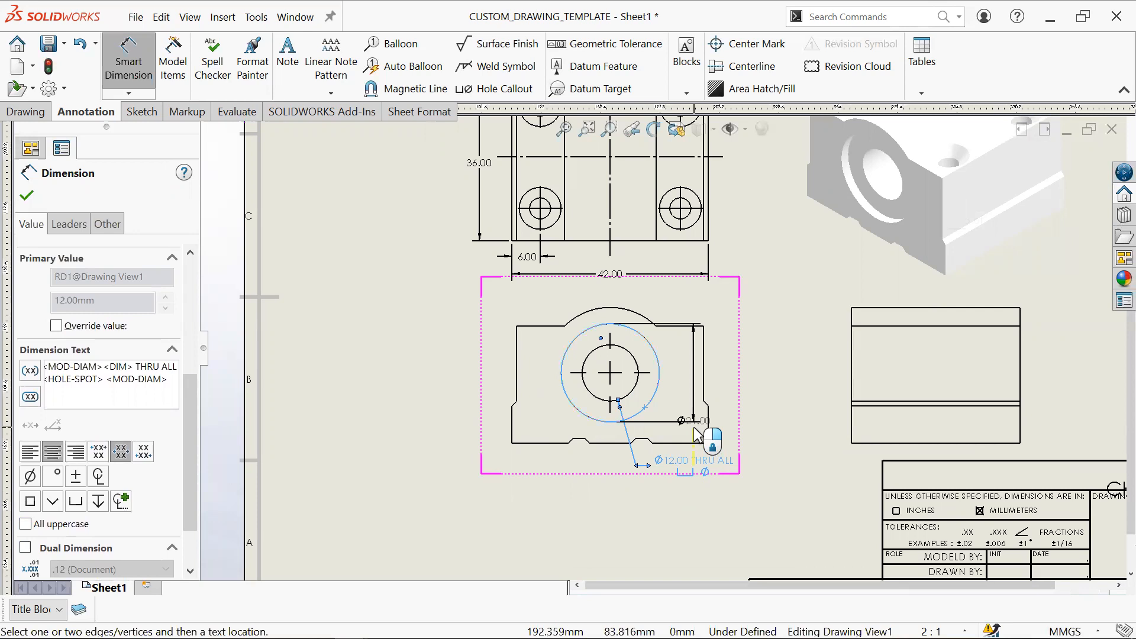
key("Escape")
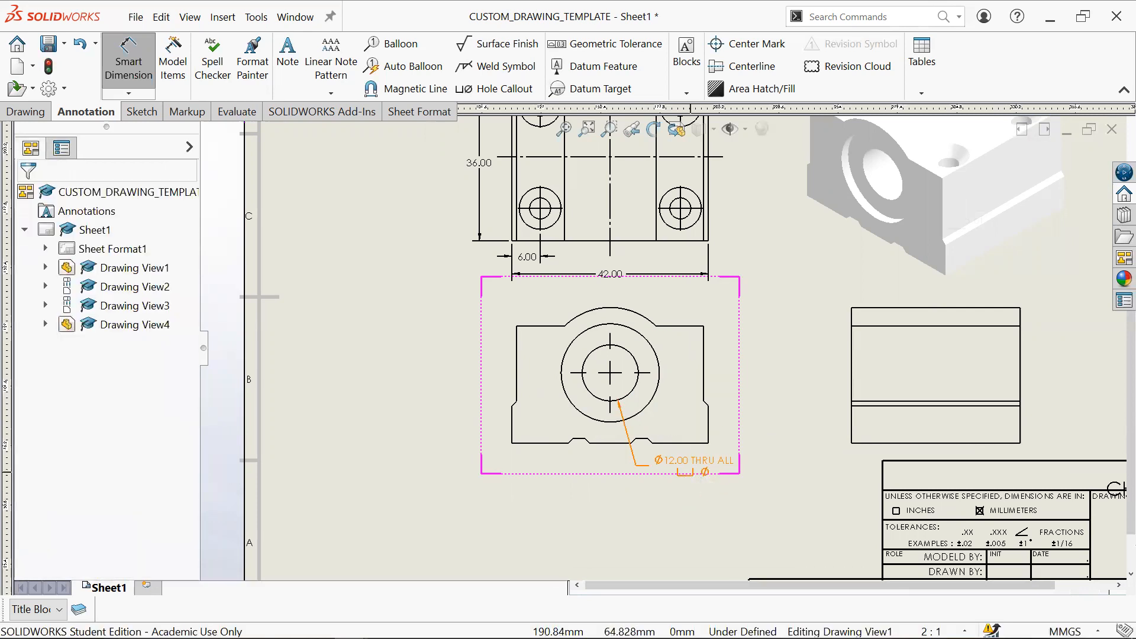
left_click(697, 464)
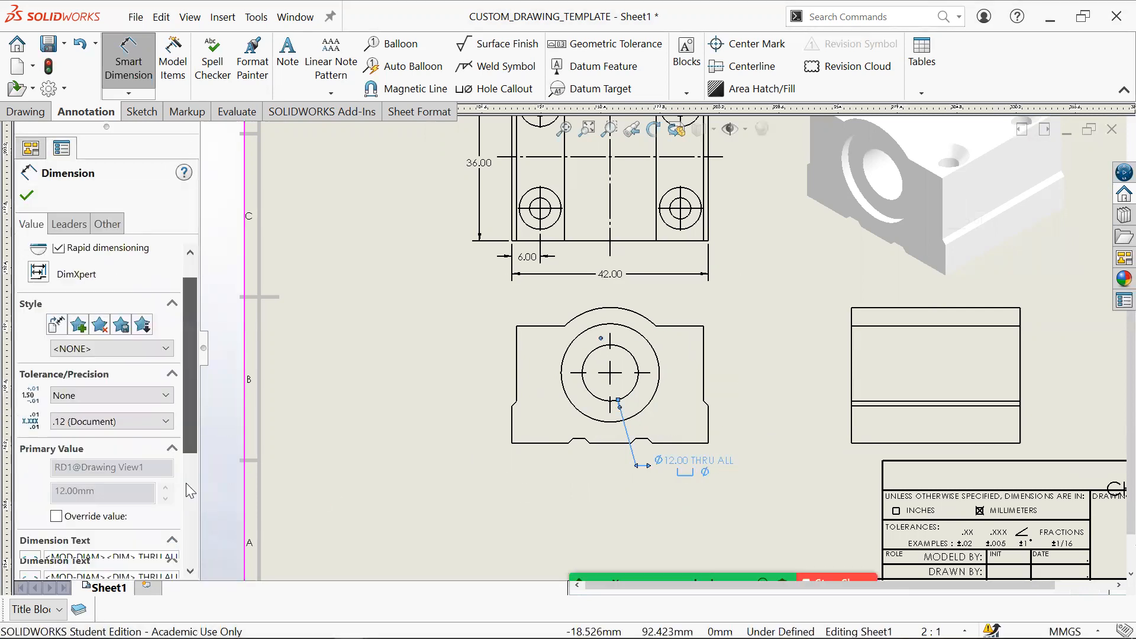
scroll(189, 491, "down", 3)
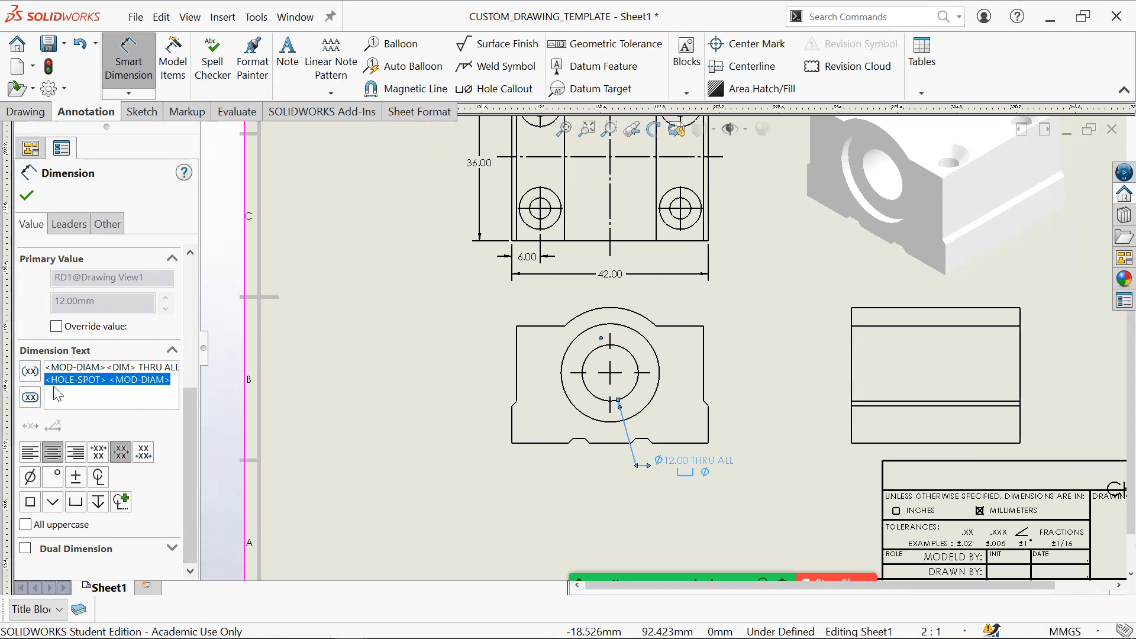
key("Delete")
left_click(492, 464)
Step: Dimension the diameter of the larger circle in the front view, placing the text just below the THRU ALL bore callout
left_click(147, 71)
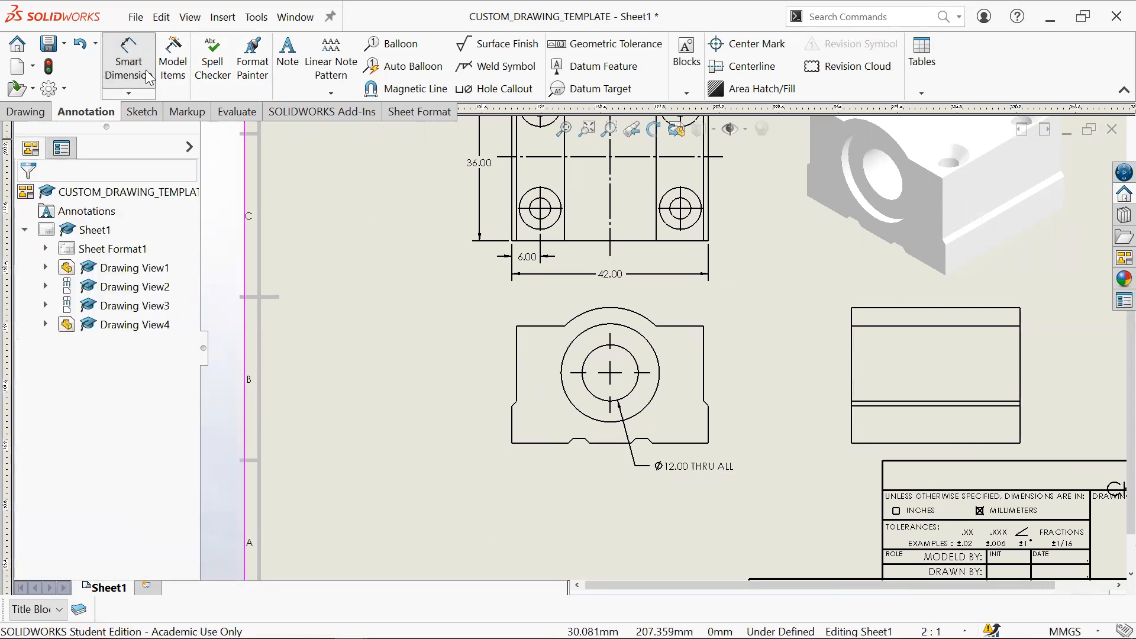
left_click(129, 65)
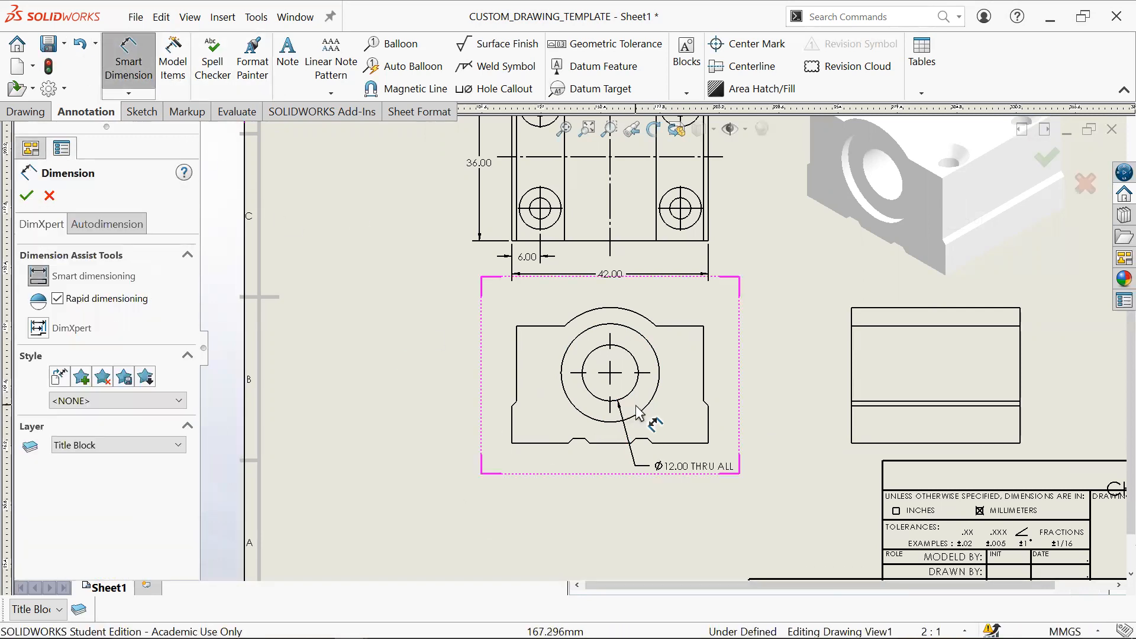
left_click(640, 410)
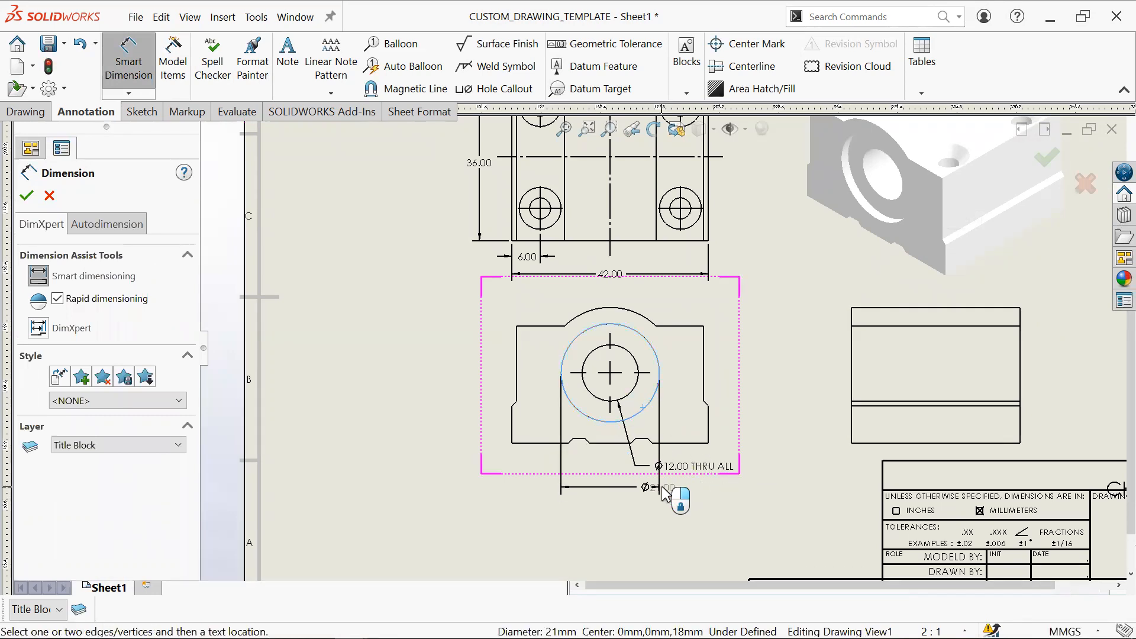
left_click(675, 494)
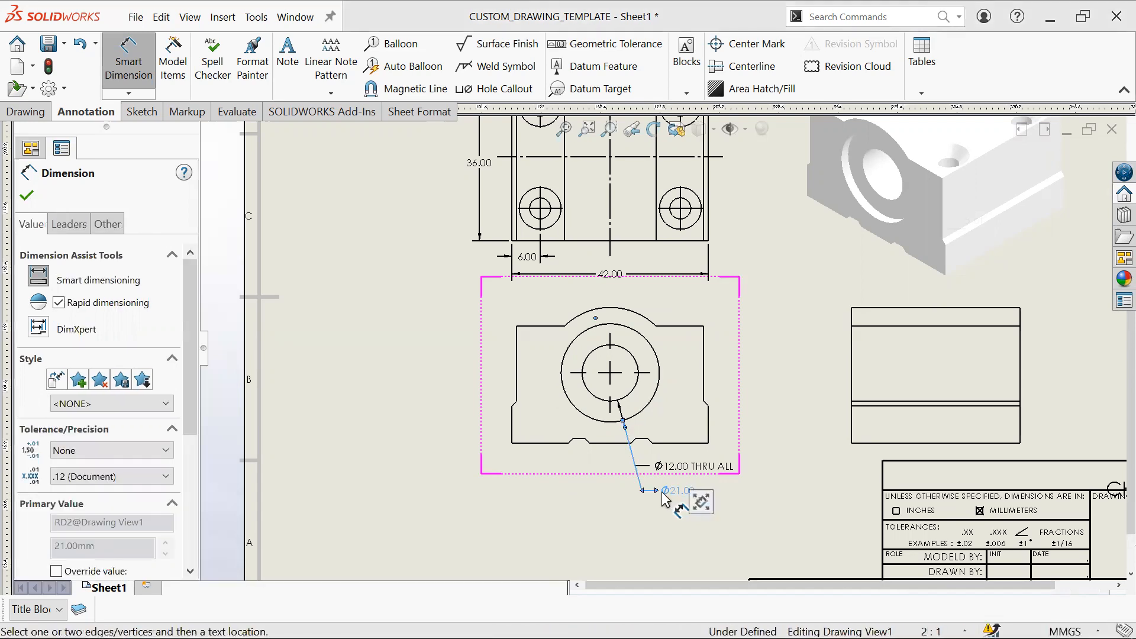
key("Escape")
left_click_drag(671, 495, 633, 496)
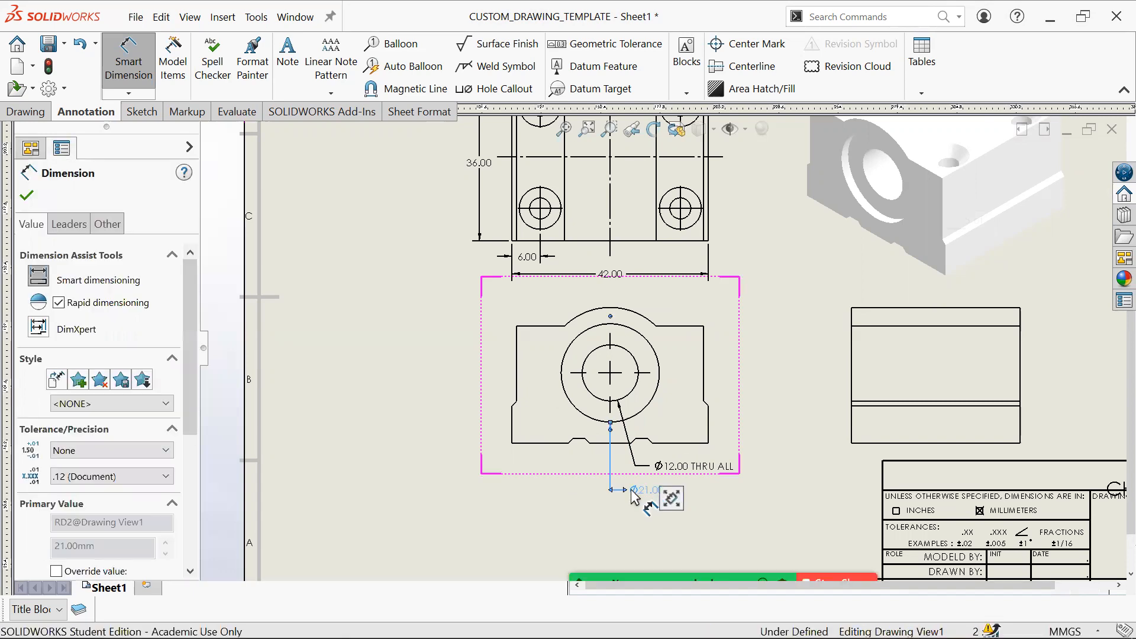
Step: Insert a counterbore symbol before the diameter symbol in the larger circle's dimension text
left_click(190, 444)
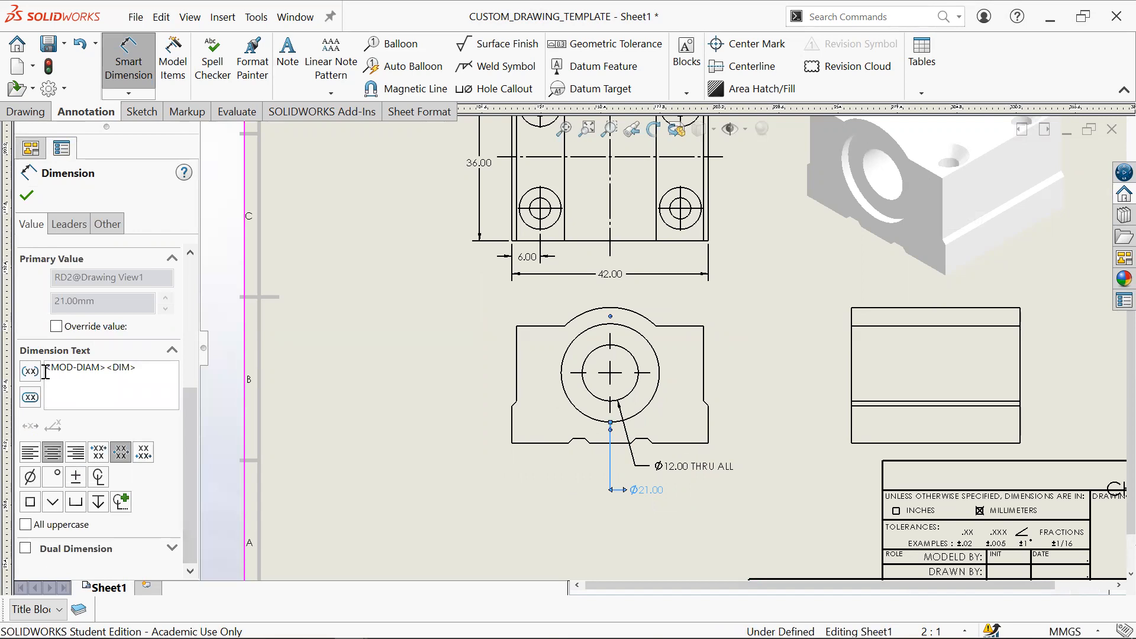
left_click(76, 502)
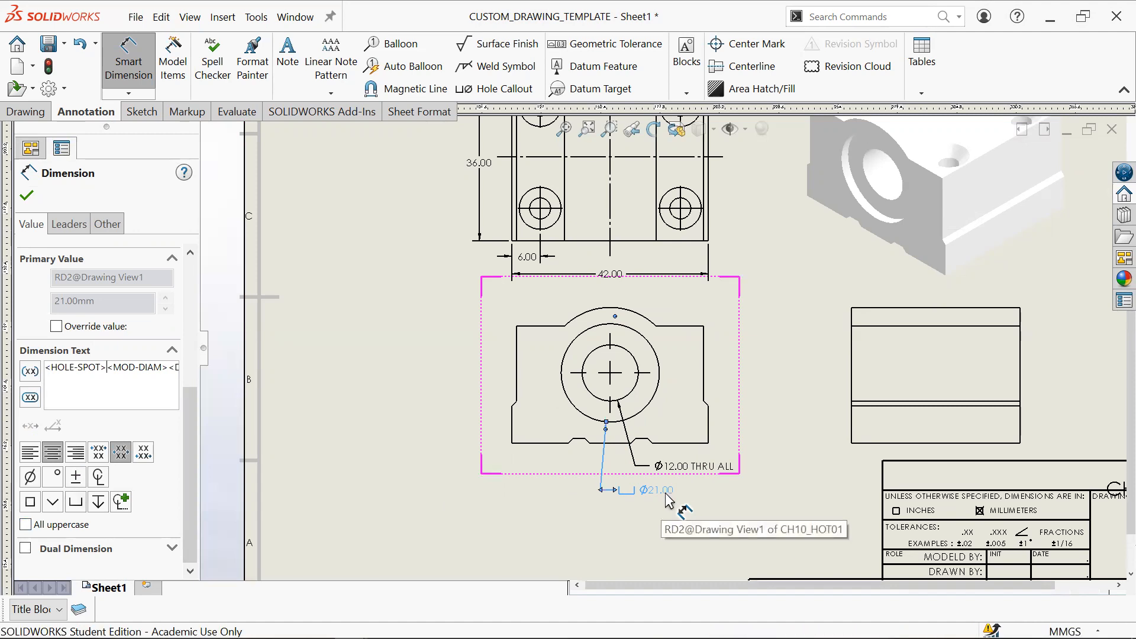
mouse_move(767, 206)
middle_mouse_down()
mouse_move(774, 367)
mouse_move(759, 194)
middle_mouse_up()
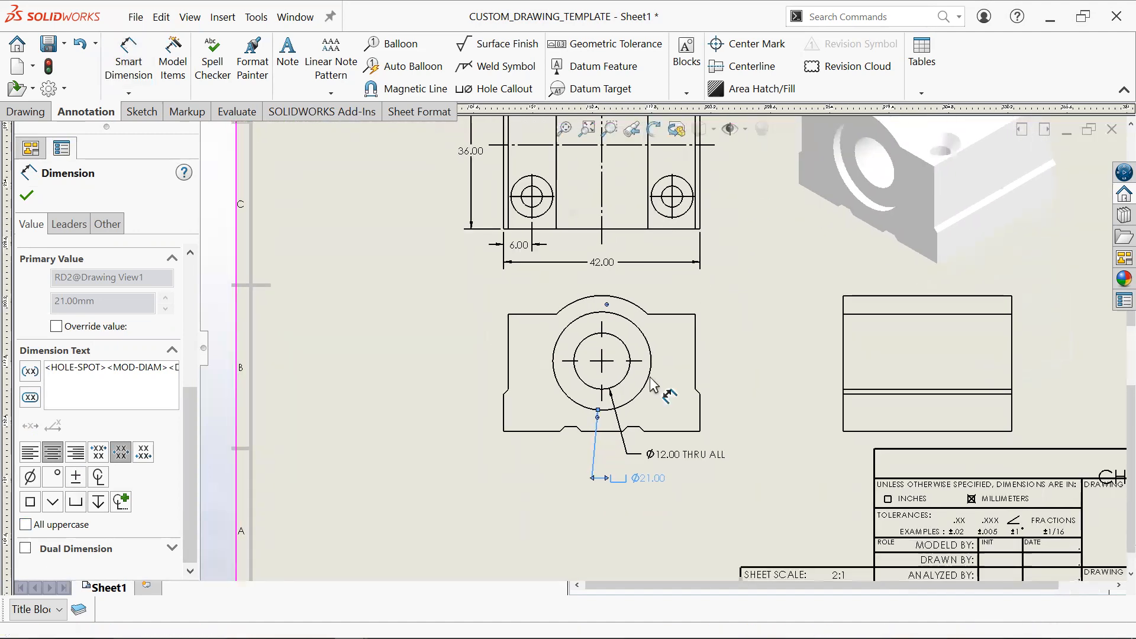
Step: Delete the larger circle's diameter dimension with the counterbore symbol from below the front view
left_click(627, 476)
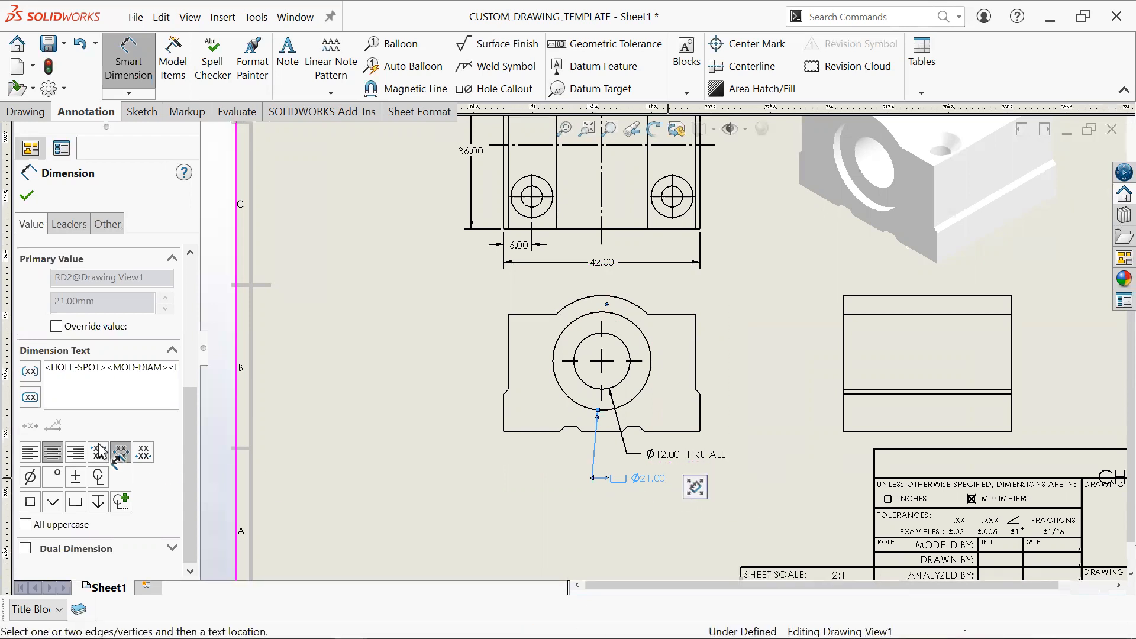
right_click(635, 475)
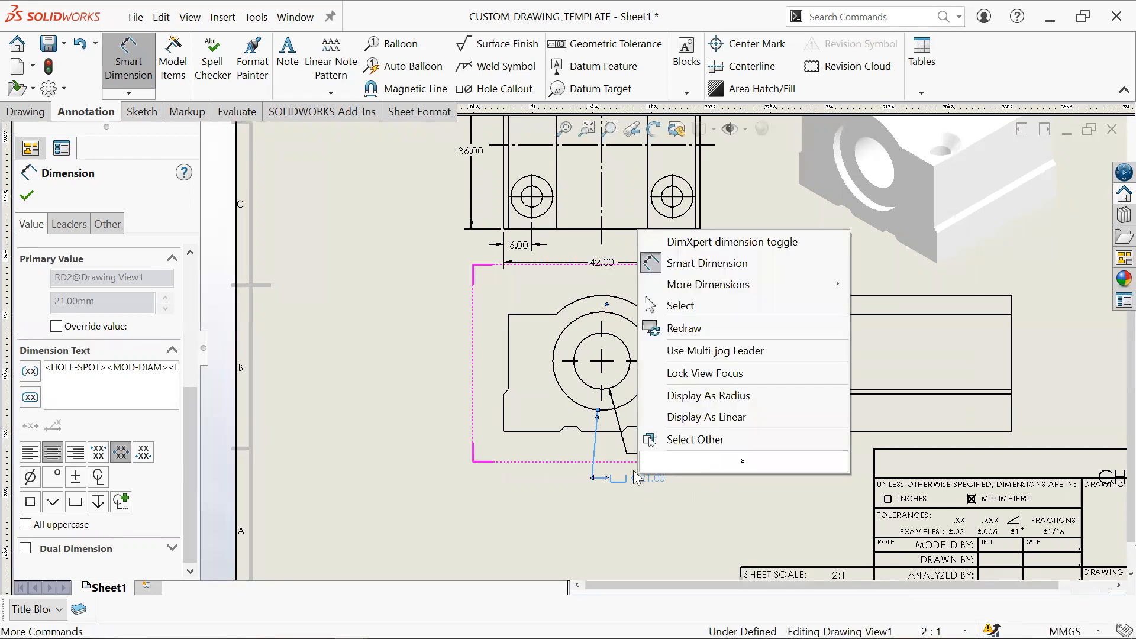
left_click(636, 480)
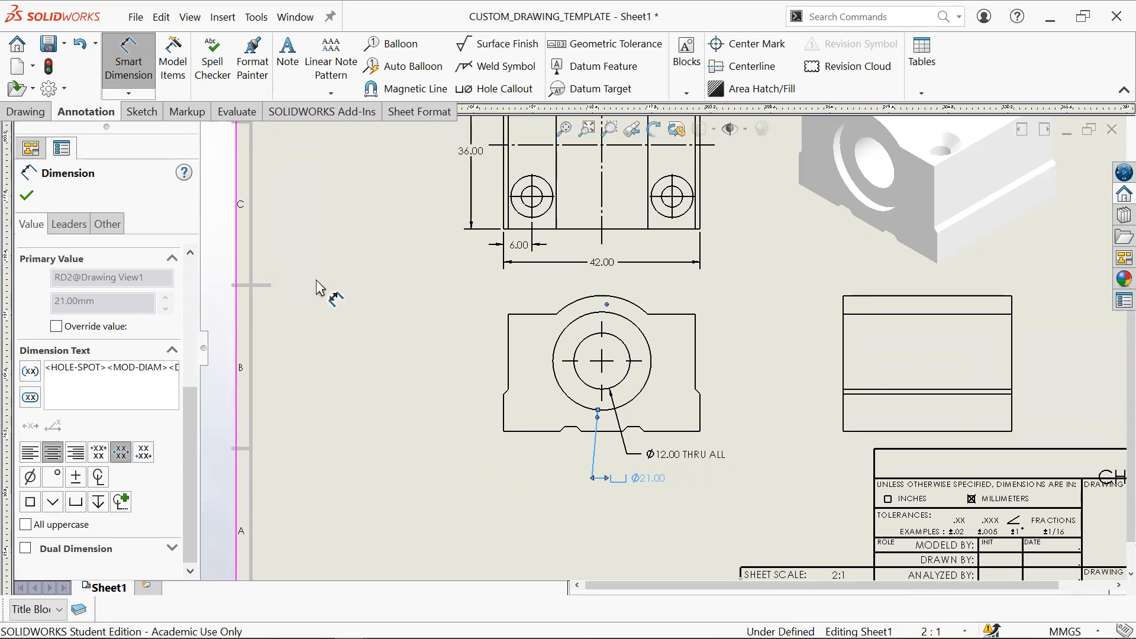
key("Delete")
Step: Add a second line to the THRU ALL bore callout with the counterbore symbol, a diameter symbol and the value 12.00
left_click(695, 460)
scroll(104, 445, "down", 3)
left_click(90, 395)
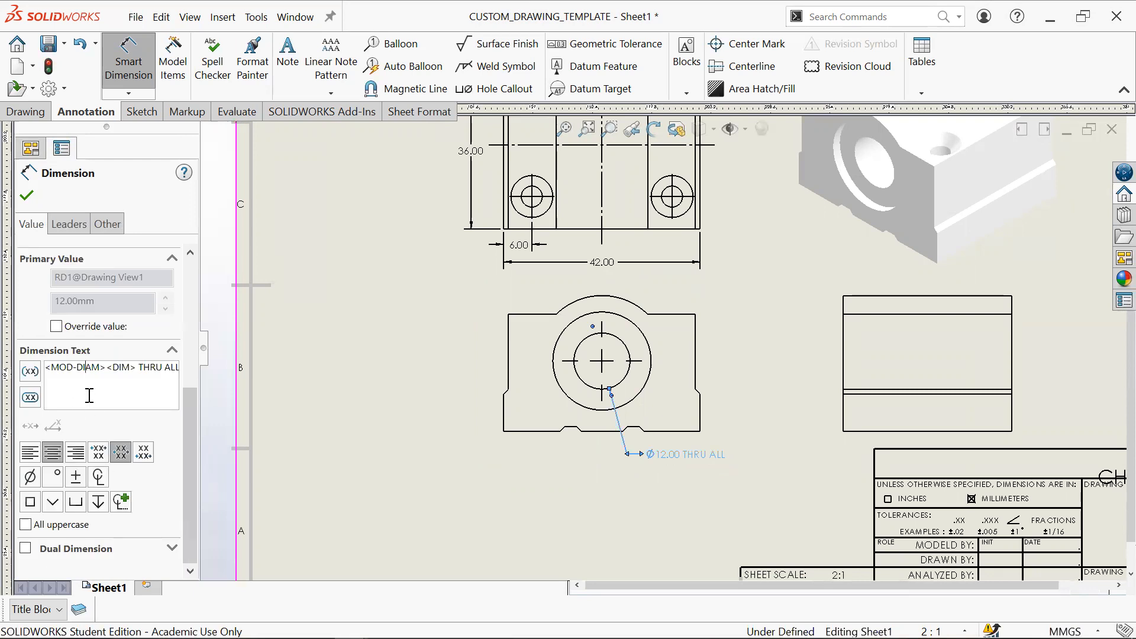
left_click(133, 395)
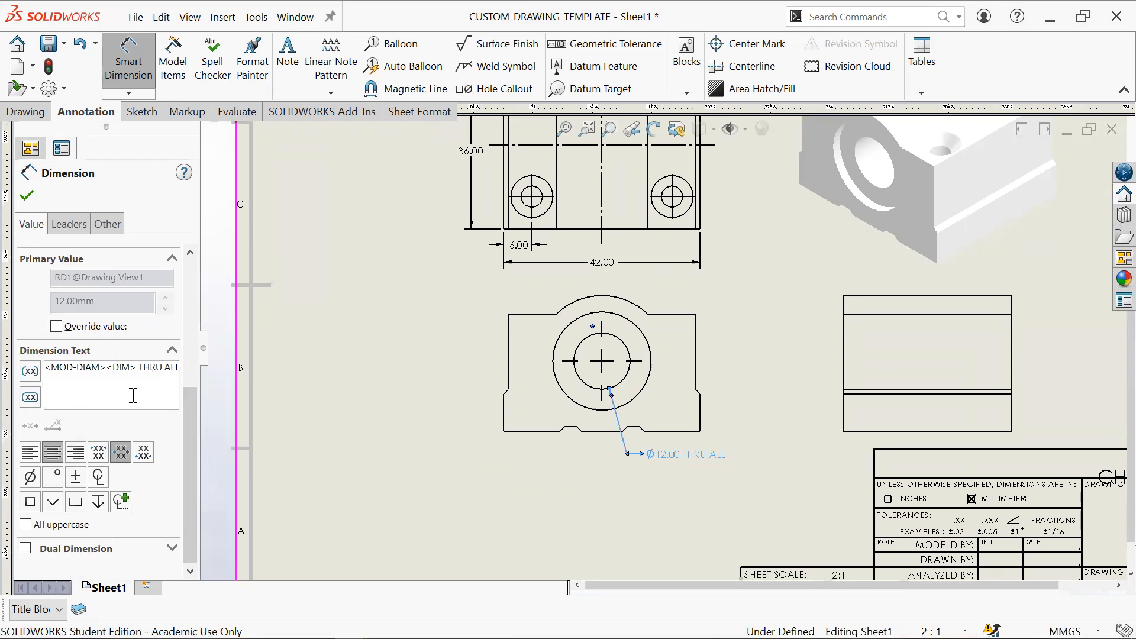
left_click(75, 502)
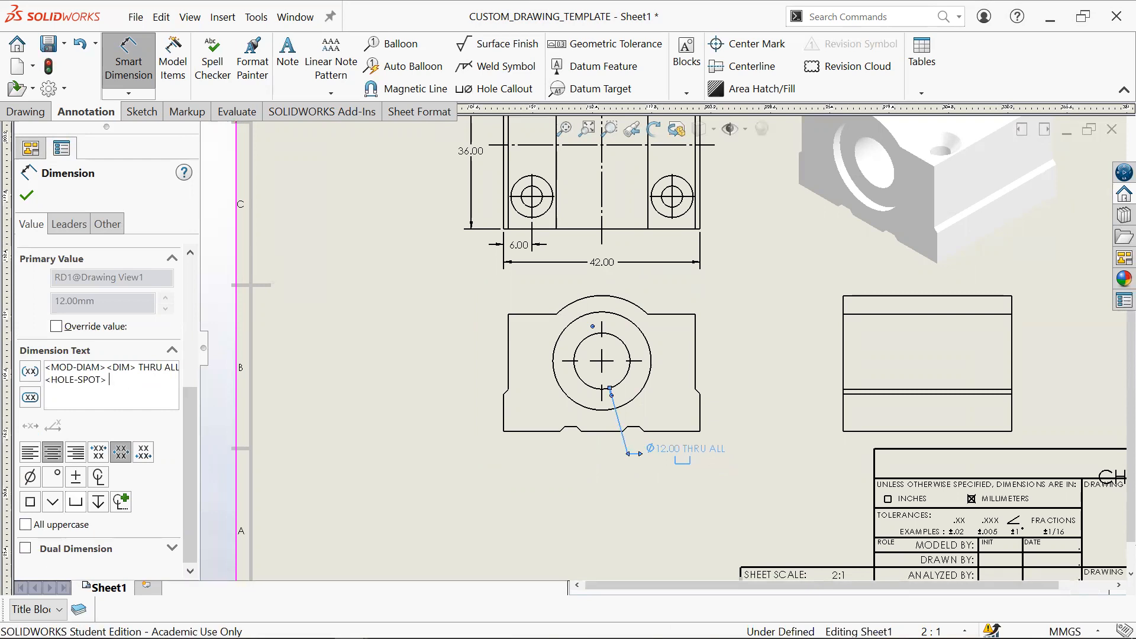
left_click(30, 476)
type("12.00")
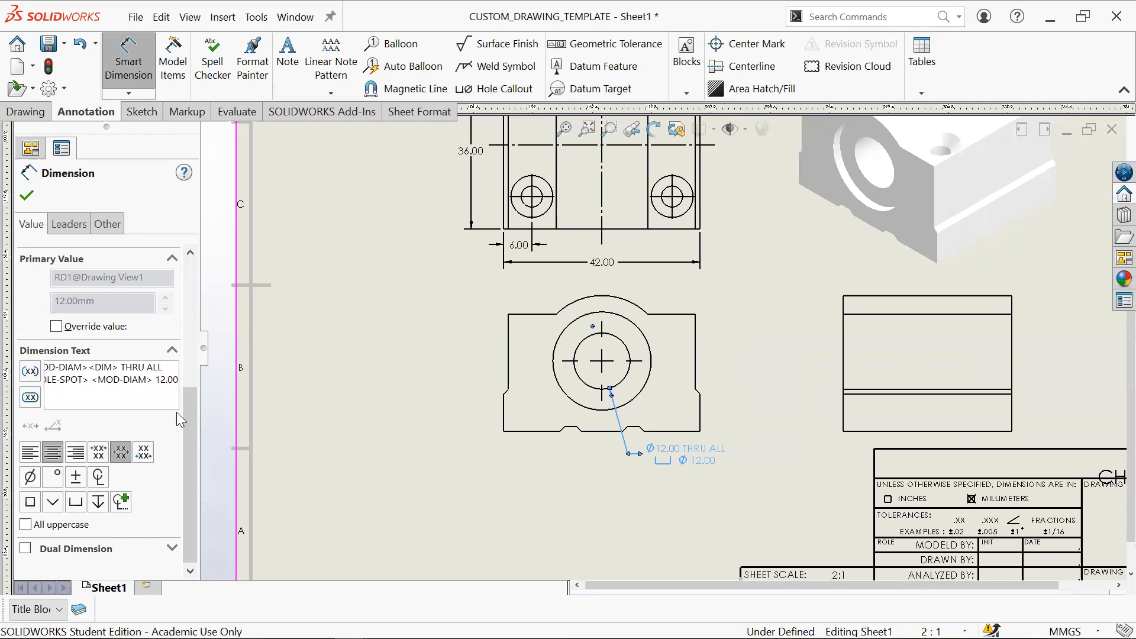
Step: Dimension the length of the front view's upper-left vertical edge, placing the text to the left of the view
left_click(436, 375)
scroll(651, 450, "down", 5)
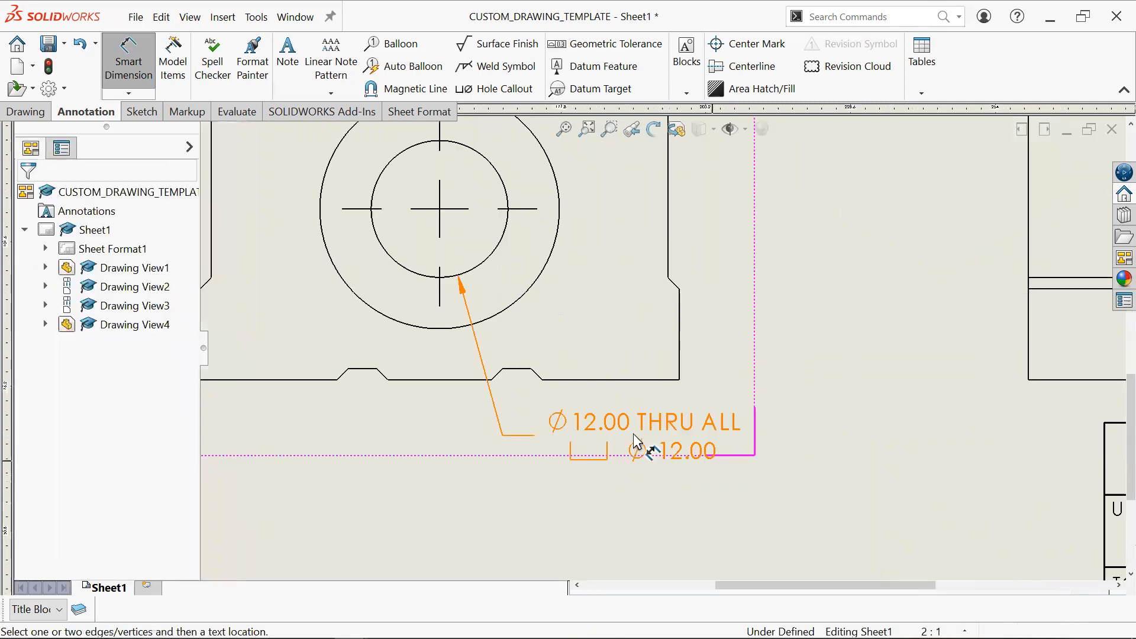
scroll(732, 287, "up", 5)
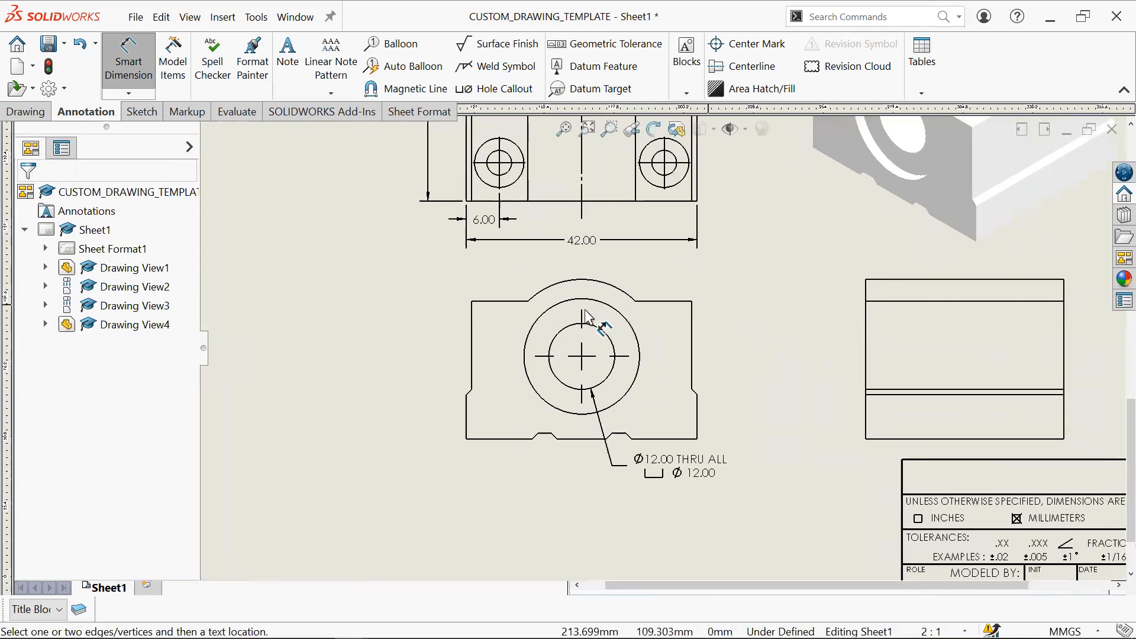
left_click(135, 73)
left_click(133, 66)
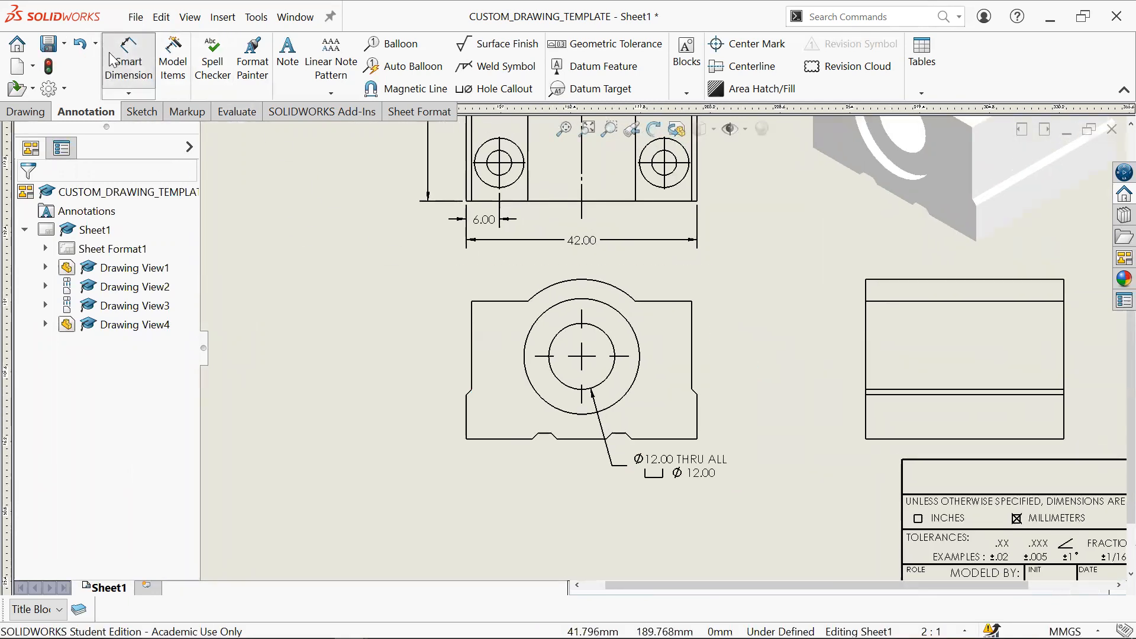
scroll(661, 352, "up", 2)
scroll(661, 355, "up", 2)
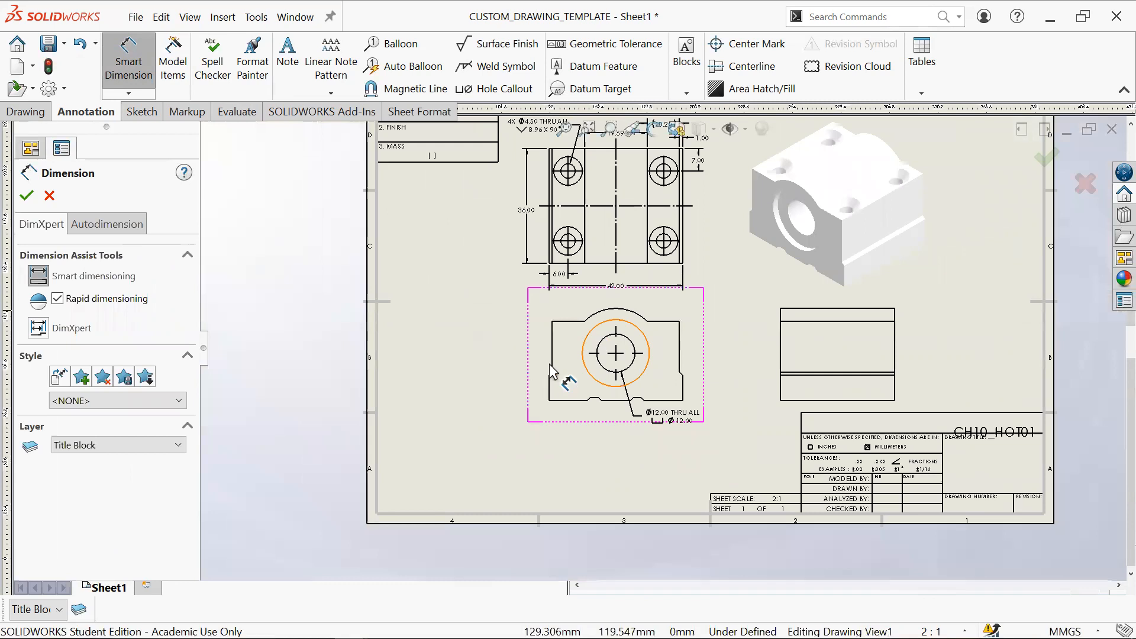
scroll(552, 349, "down", 1)
left_click(552, 358)
left_click(507, 349)
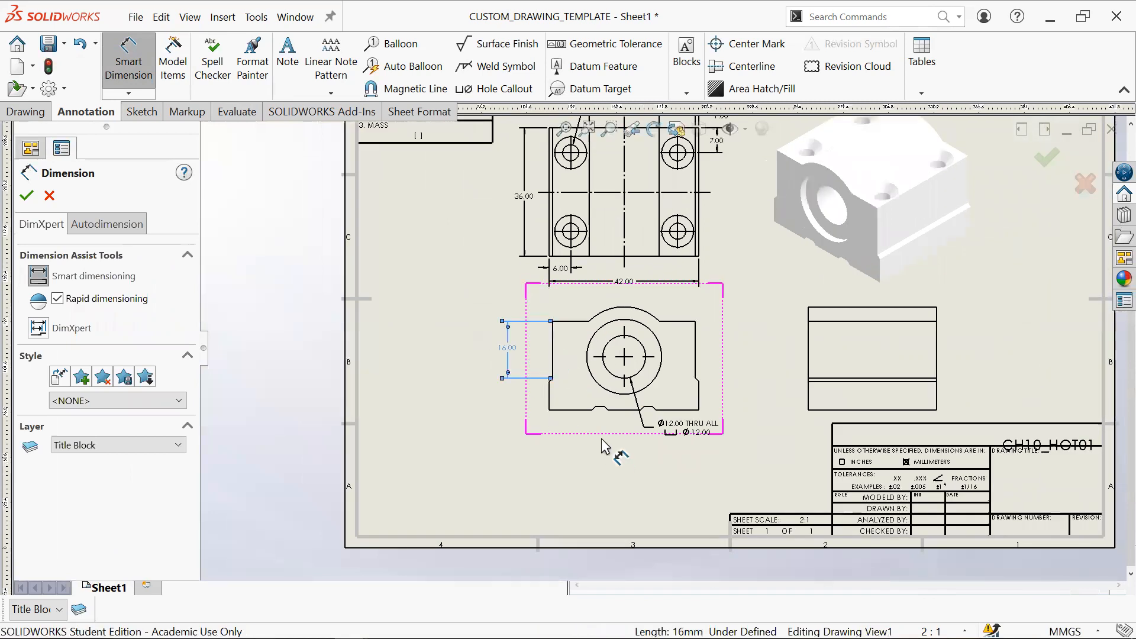
Step: Try to dimension the front view's short lower-left vertical edge, and discard that dimension
scroll(571, 390, "down", 3)
scroll(527, 324, "up", 1)
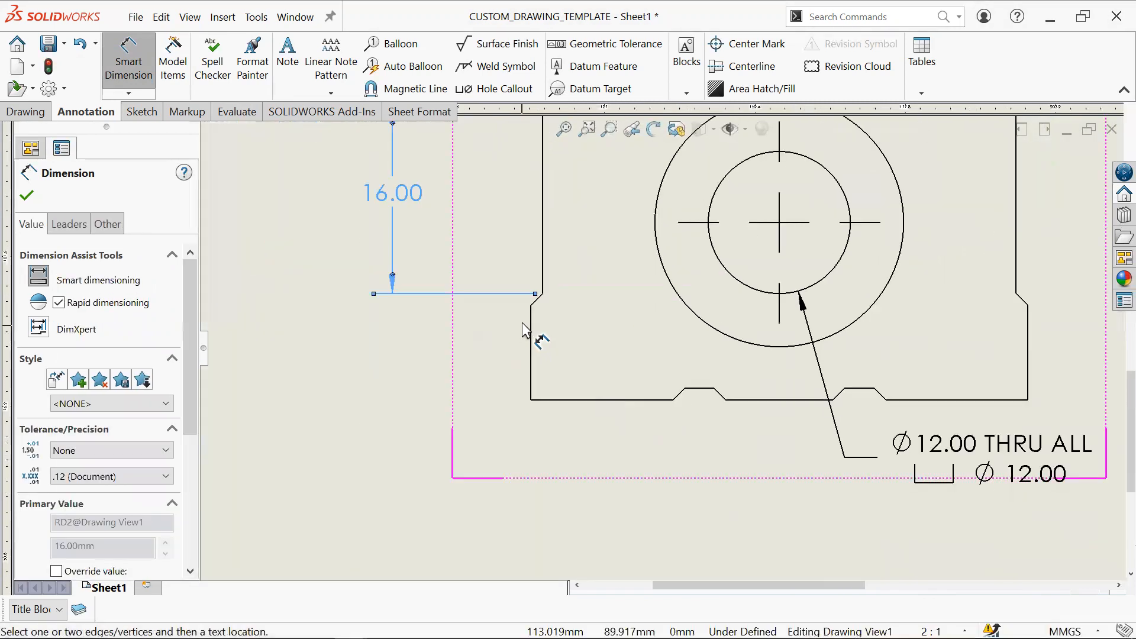
scroll(647, 336, "up", 2)
scroll(580, 398, "down", 1)
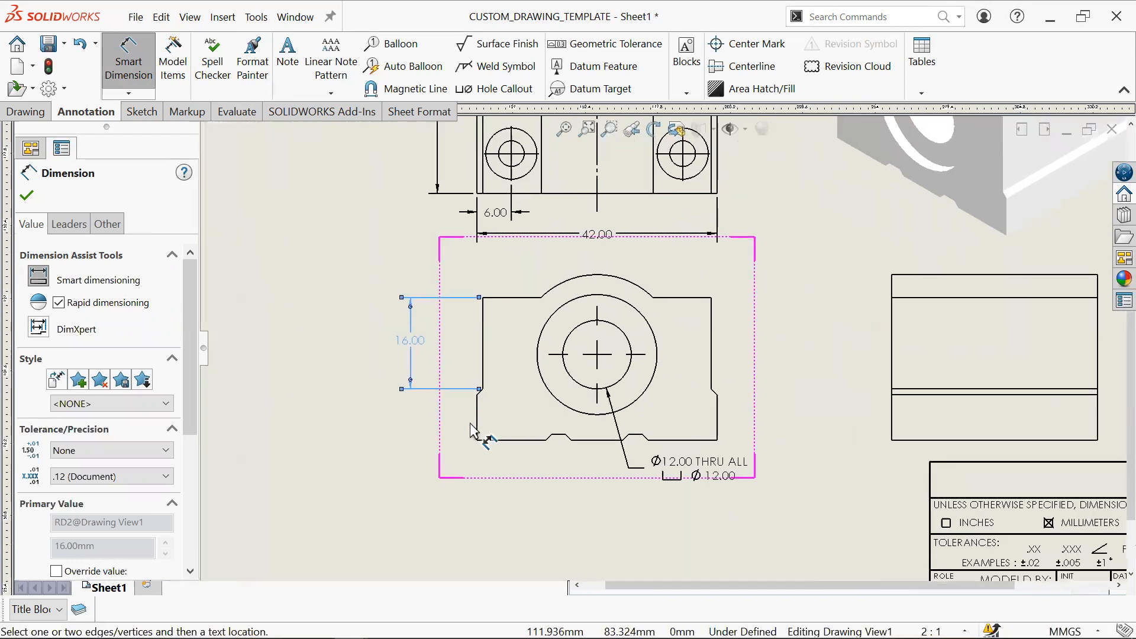
left_click(477, 415)
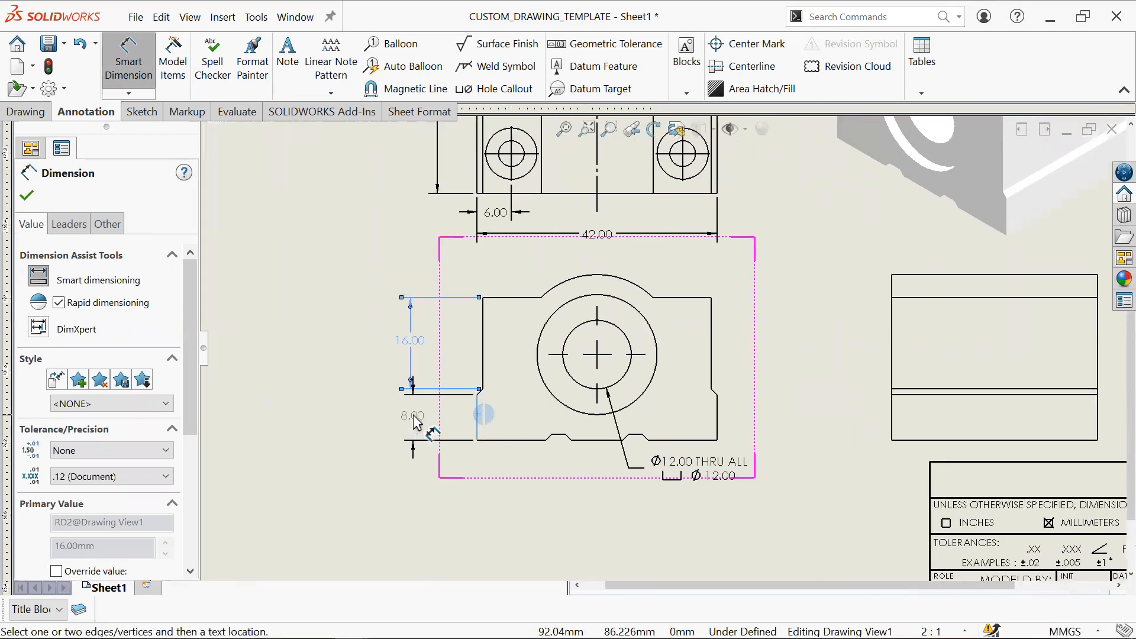
left_click(441, 421)
key("Escape")
left_click(438, 417)
key("Delete")
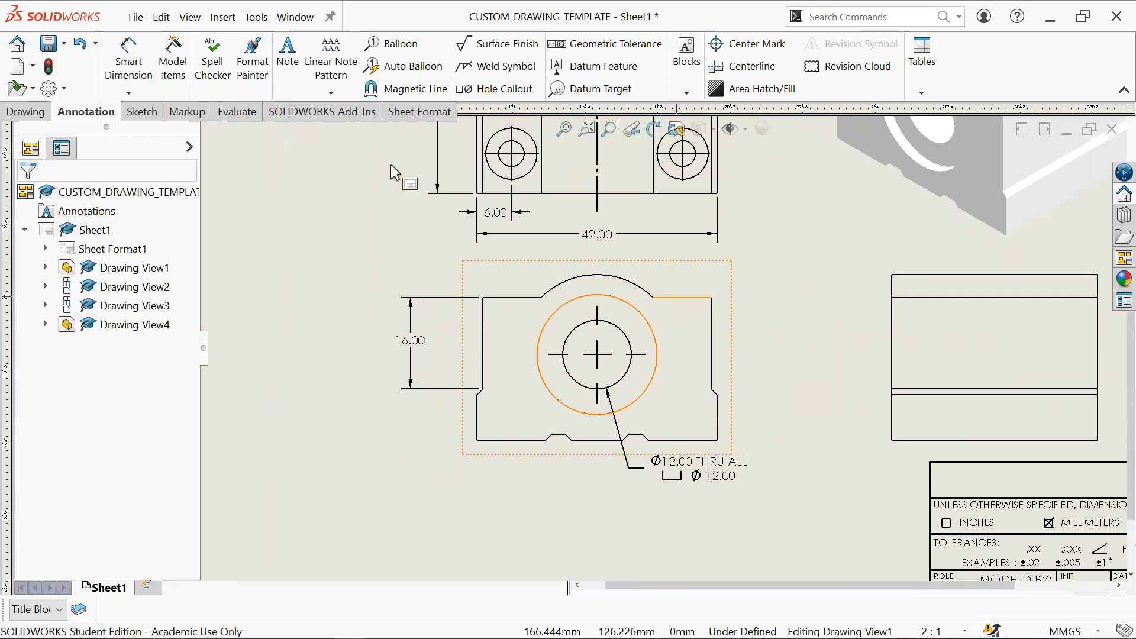
Step: Dimension the vertical distance from the front view's right shoulder edge to its bottom edge, placing the text right of the view
left_click(129, 59)
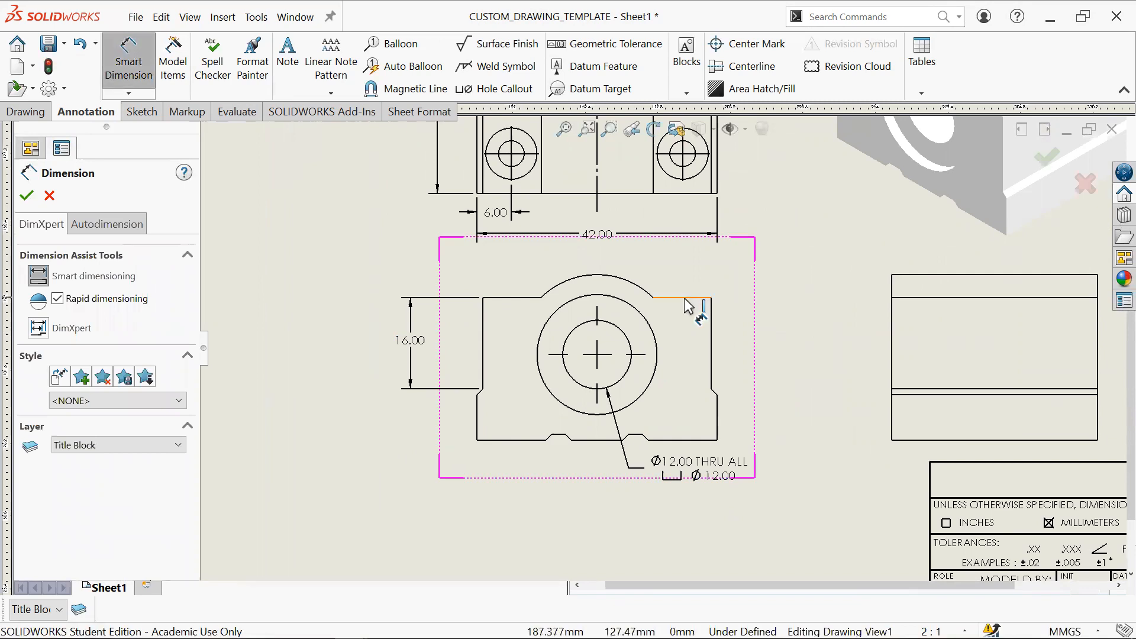
left_click(686, 299)
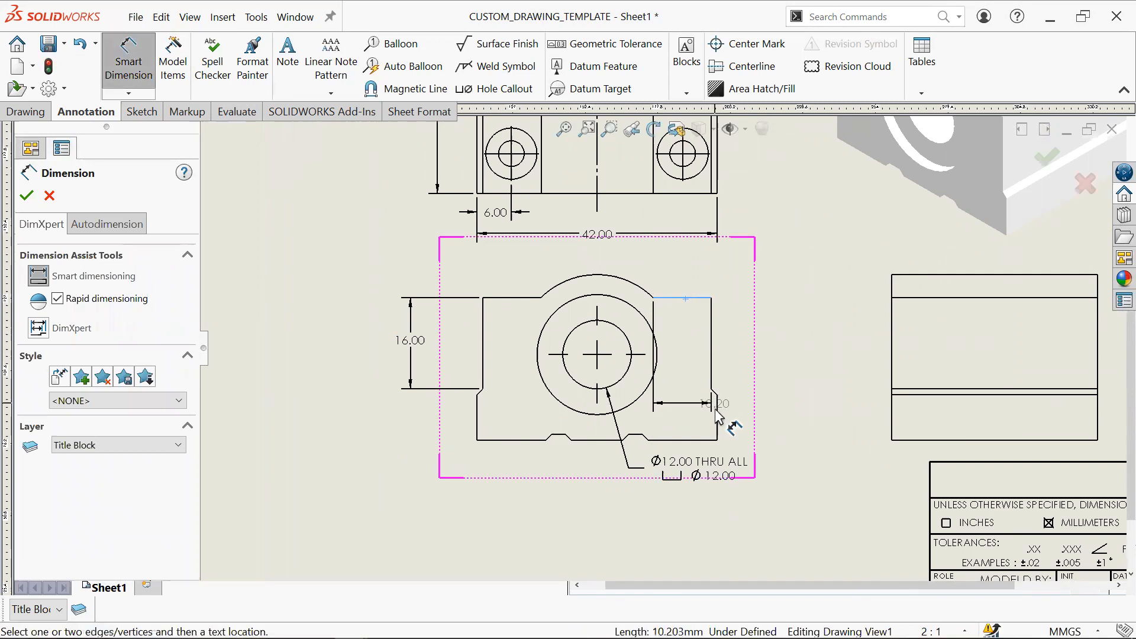
left_click(702, 441)
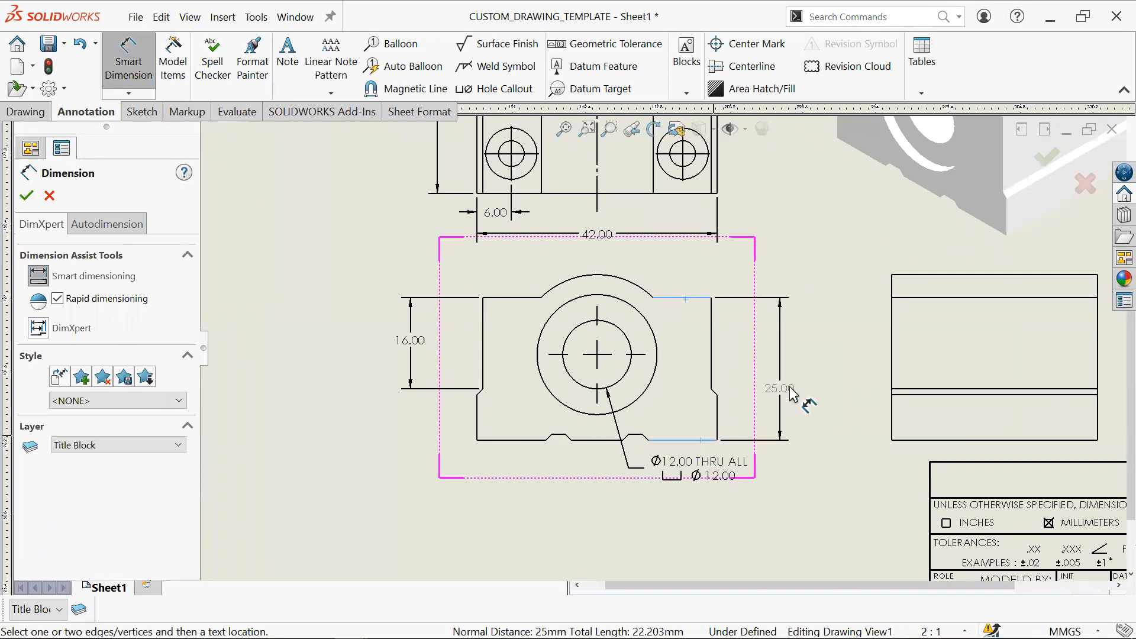
left_click(799, 373)
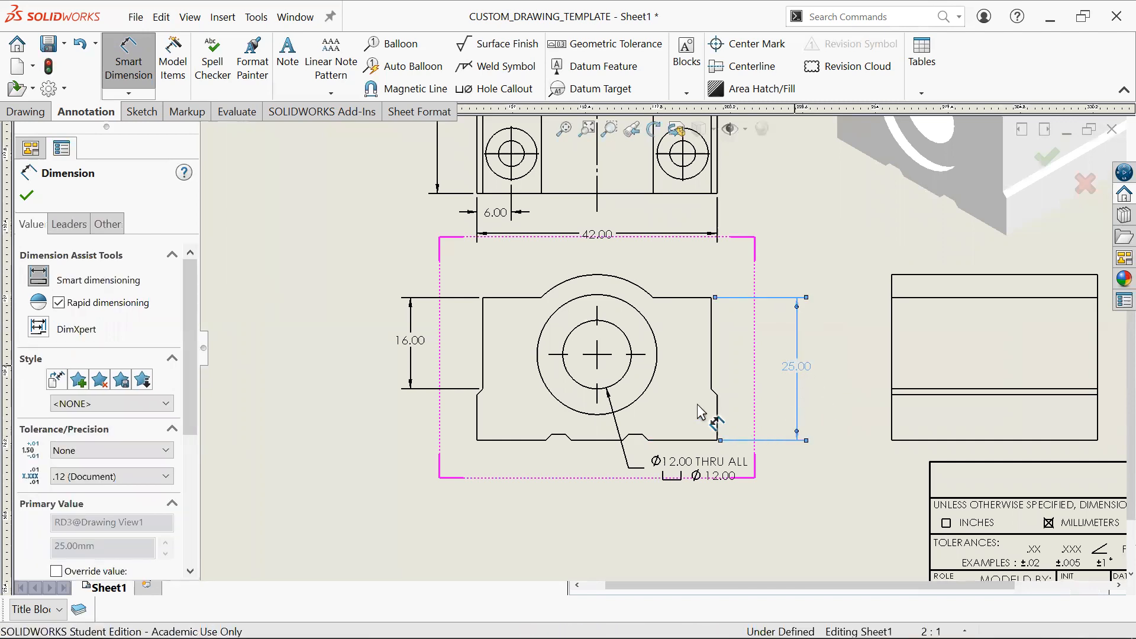
Step: Dimension the obtuse angle between the front view's right-side chamfer and the vertical edge above it, placing the text just outside the profile
scroll(711, 411, "down", 3)
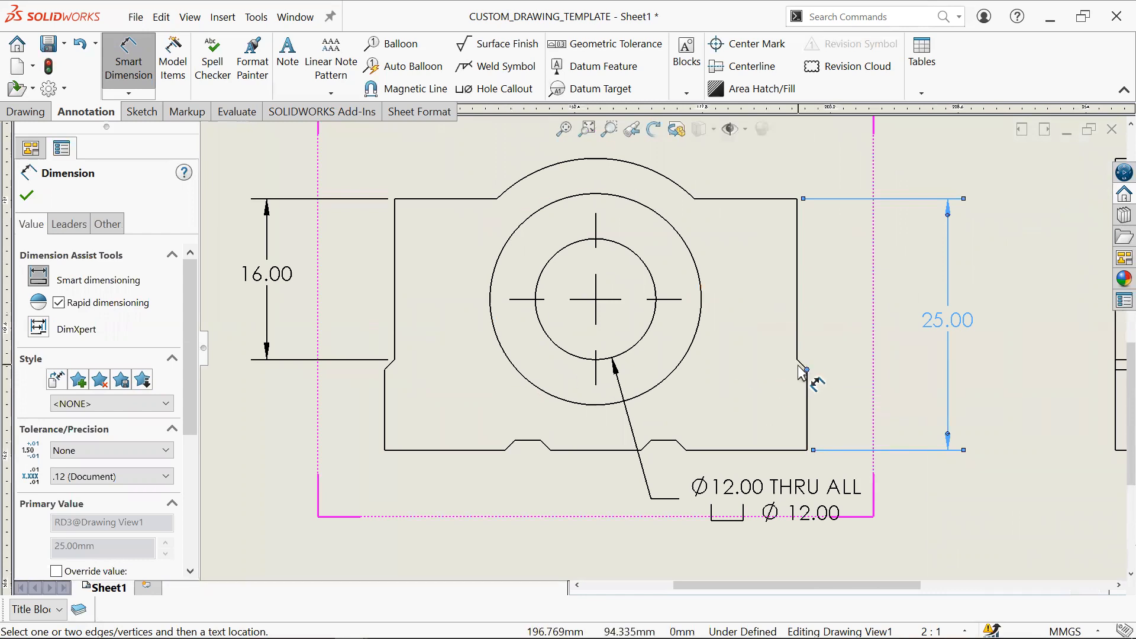
key("Escape")
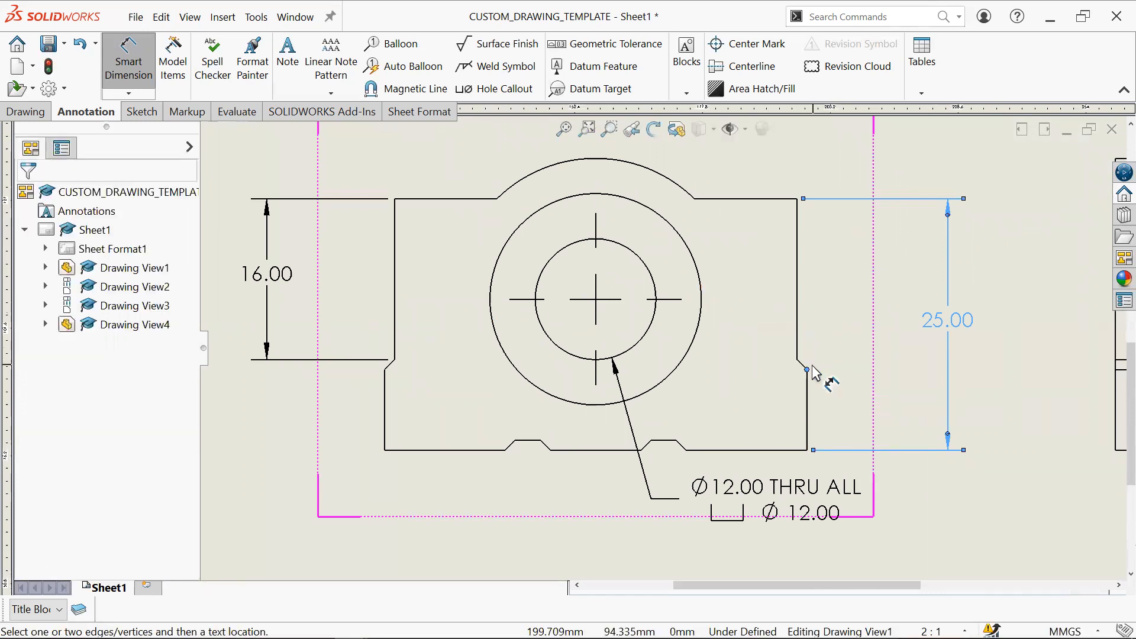
left_click(800, 364)
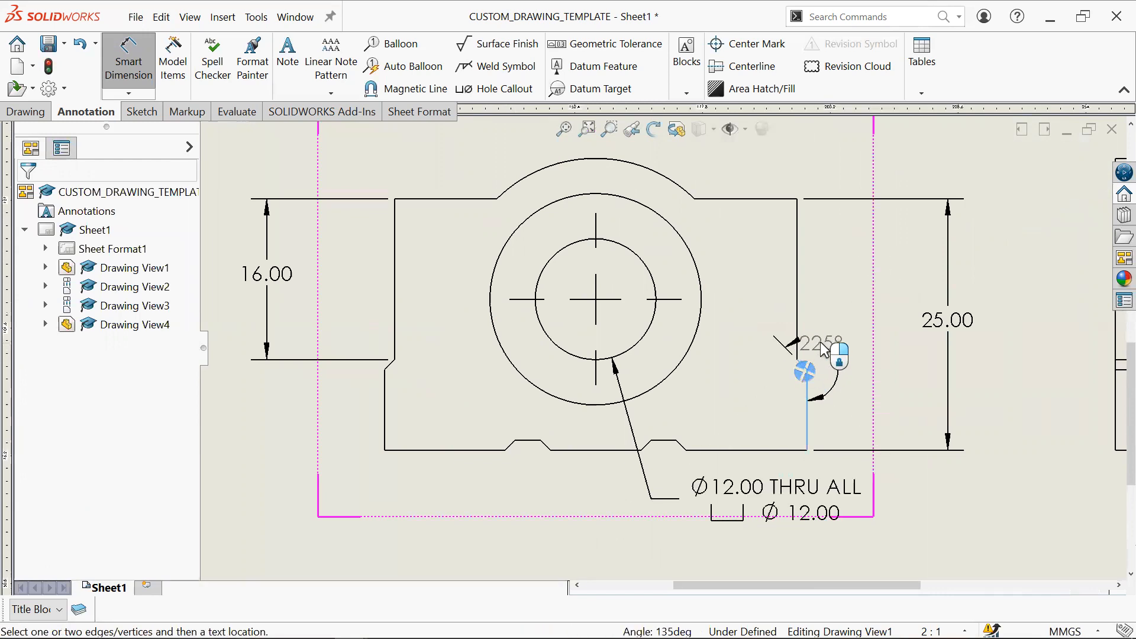
key("Escape")
left_click(803, 359)
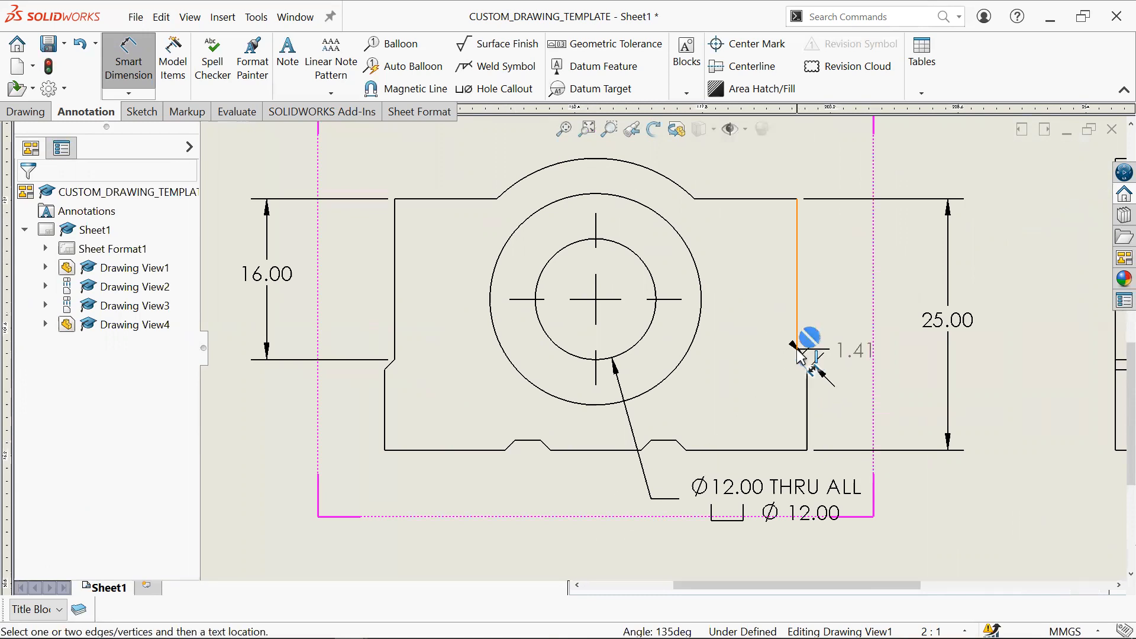
left_click(798, 354)
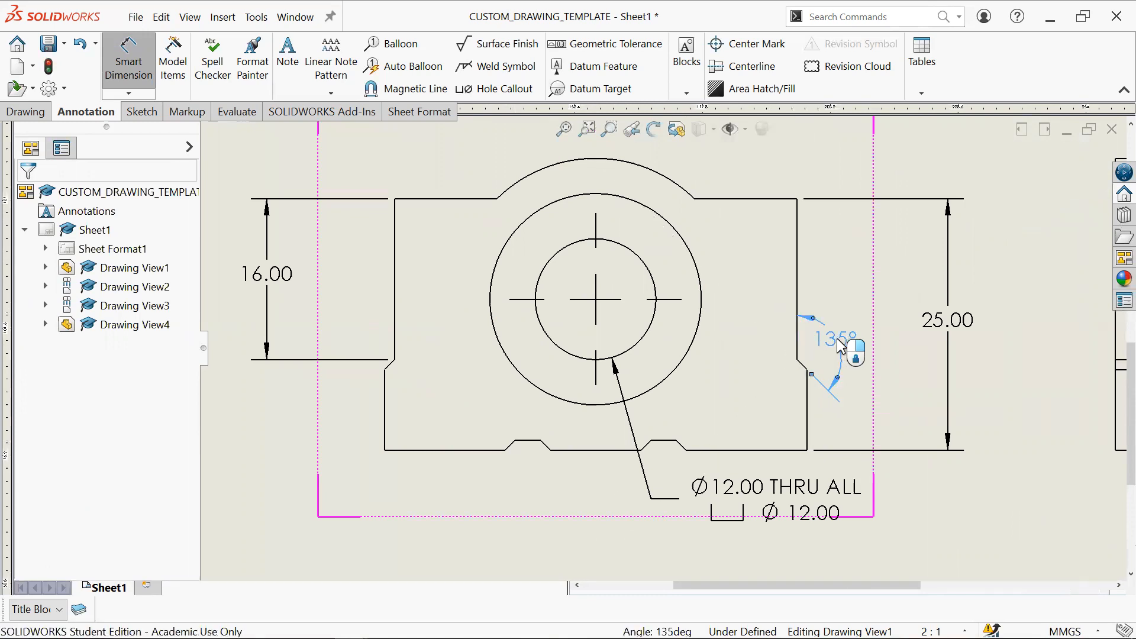
left_click(841, 346)
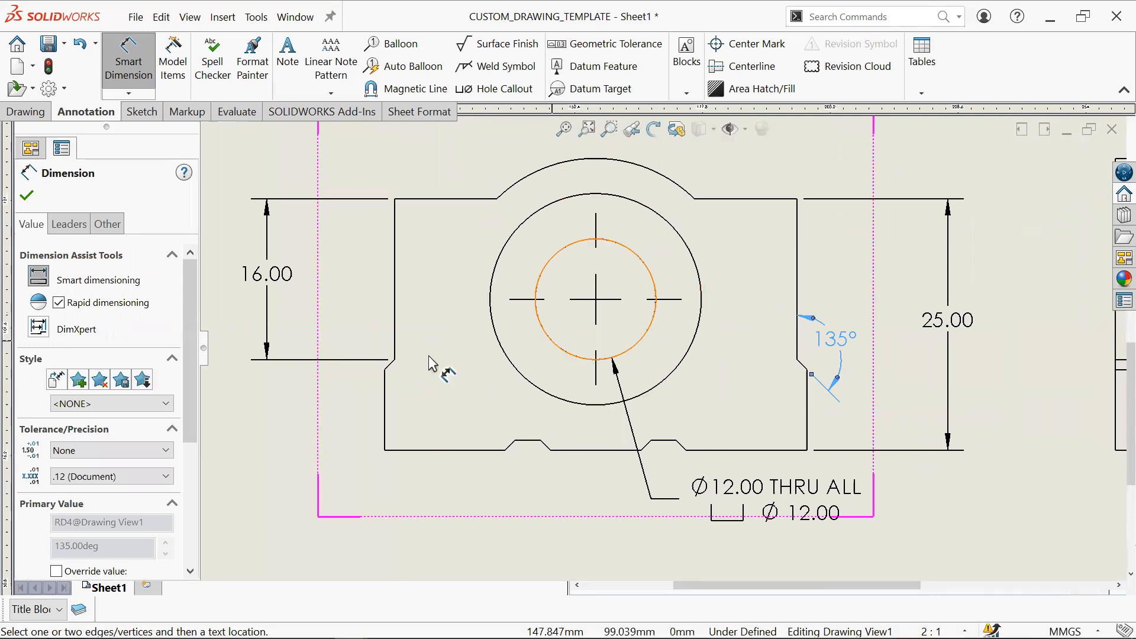
Step: Try to dimension the angle between the left bottom notch's sloped edge and its top edge, with the text below the view
left_click(512, 447)
left_click(520, 441)
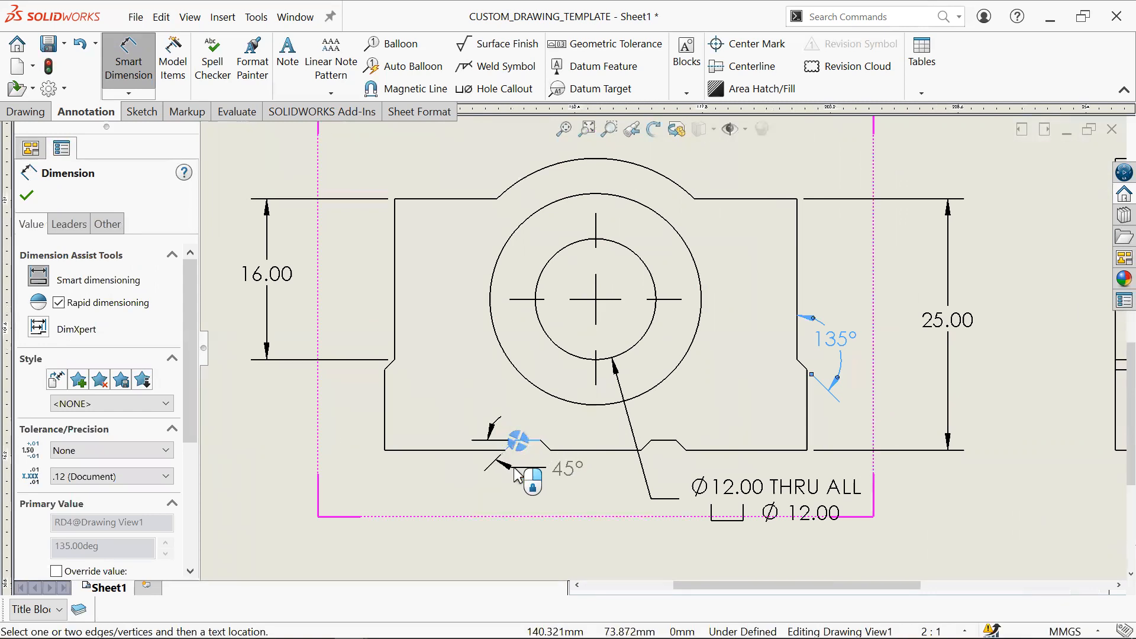
left_click(518, 481)
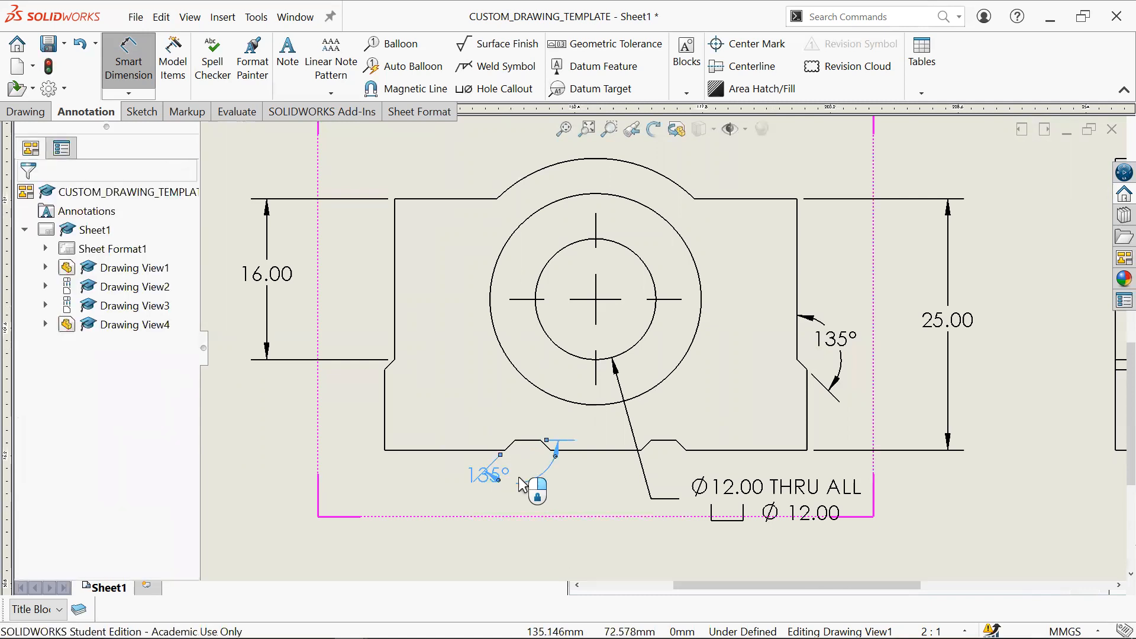
key("Escape")
left_click_drag(500, 476, 500, 500)
Step: Try to adjust the arrows and extension lines of the left notch's angle dimension, and undo that dimension
left_click(579, 452)
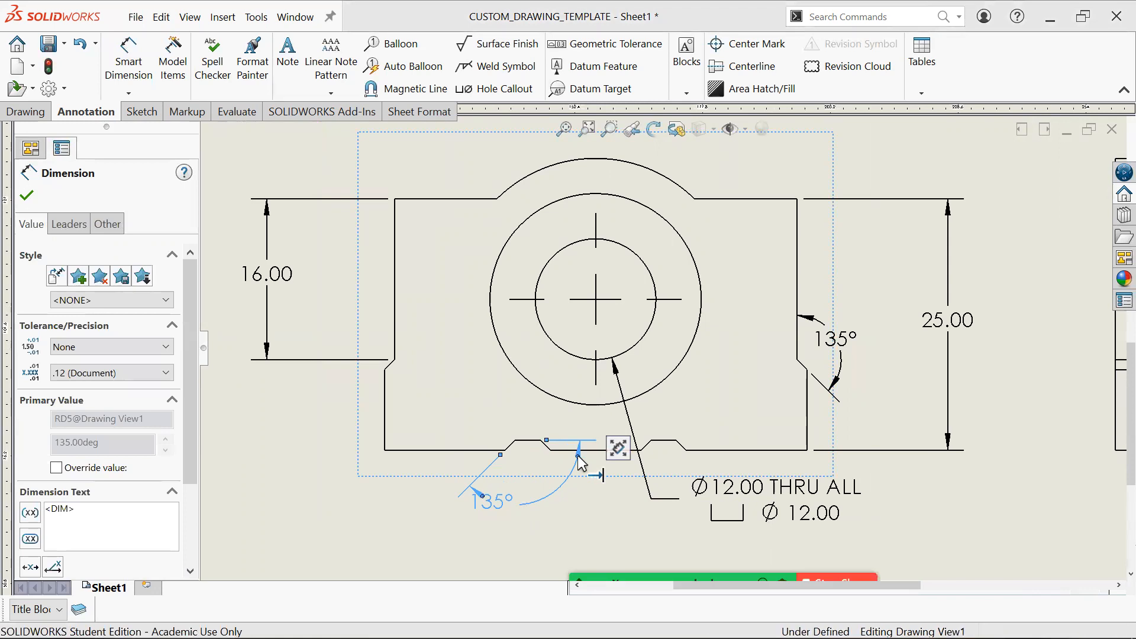
left_click(577, 423)
mouse_move(546, 439)
left_mouse_down()
mouse_move(508, 438)
mouse_move(491, 460)
mouse_move(526, 445)
mouse_move(539, 420)
mouse_move(543, 435)
mouse_move(530, 443)
left_mouse_up()
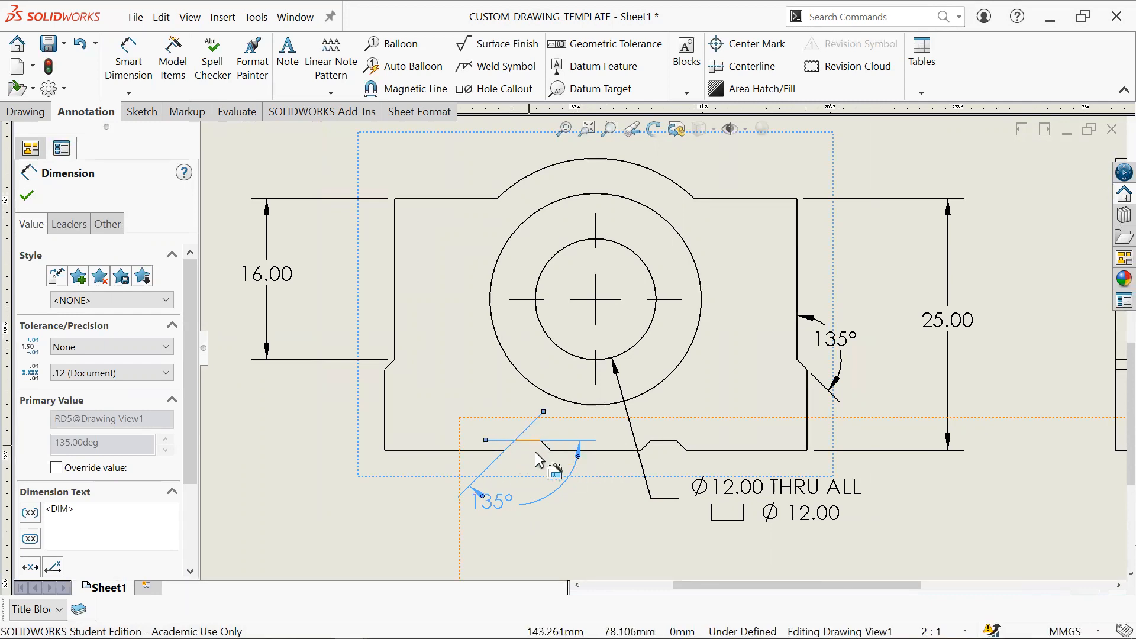
key("Escape")
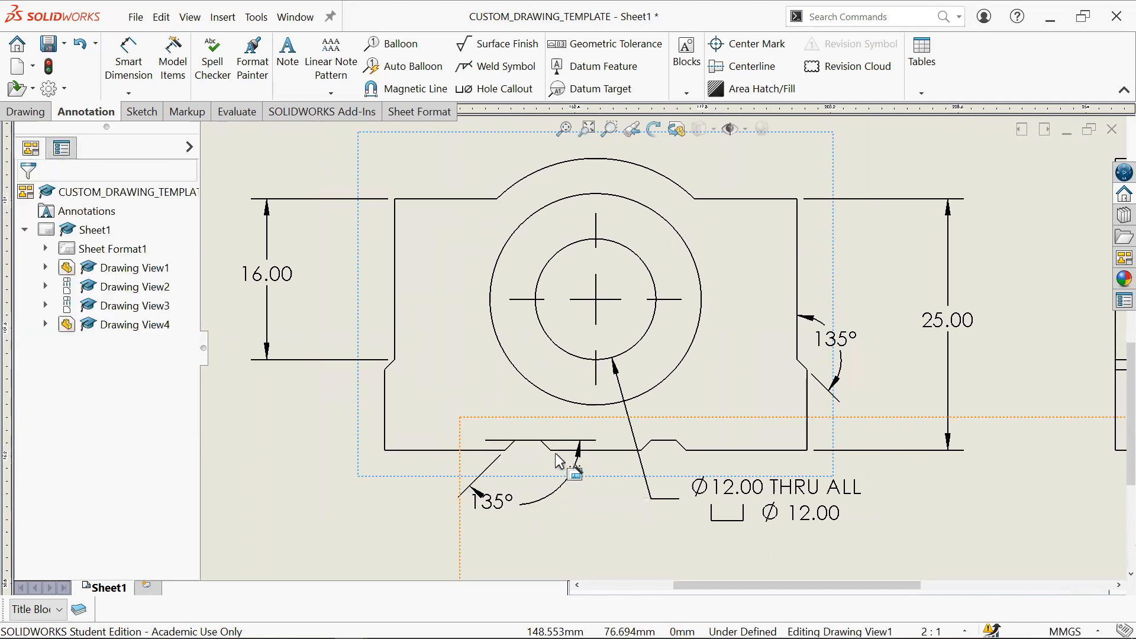
key("ctrl+z")
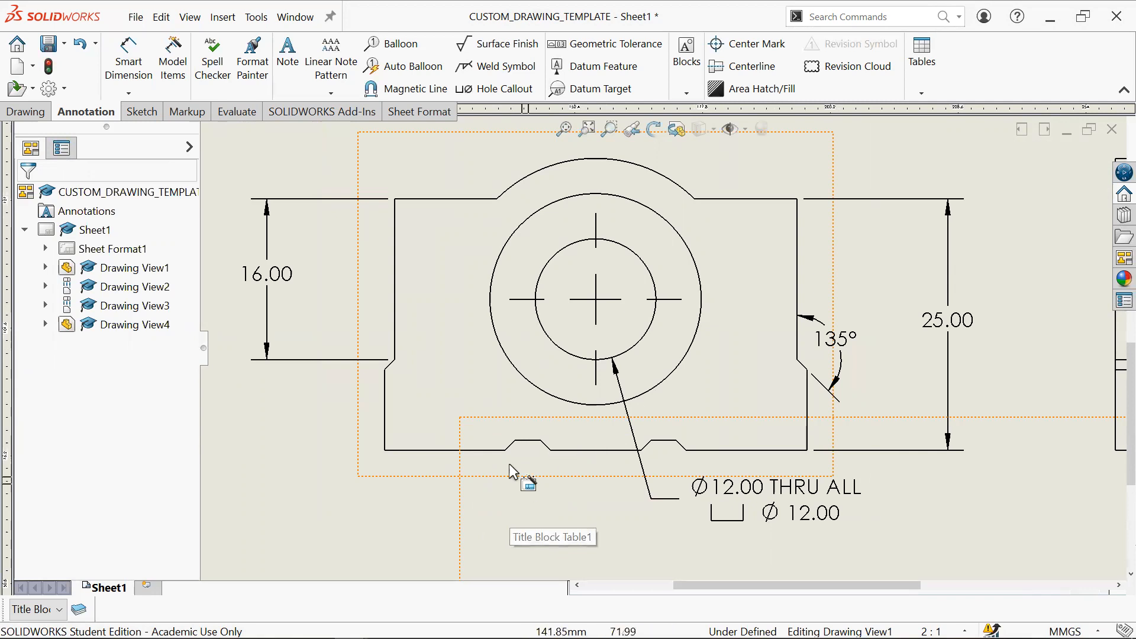
Step: Dimension the acute angle between the left bottom notch's sloped edge and its top edge, placing the text just above the notch
left_click(126, 52)
left_click(516, 443)
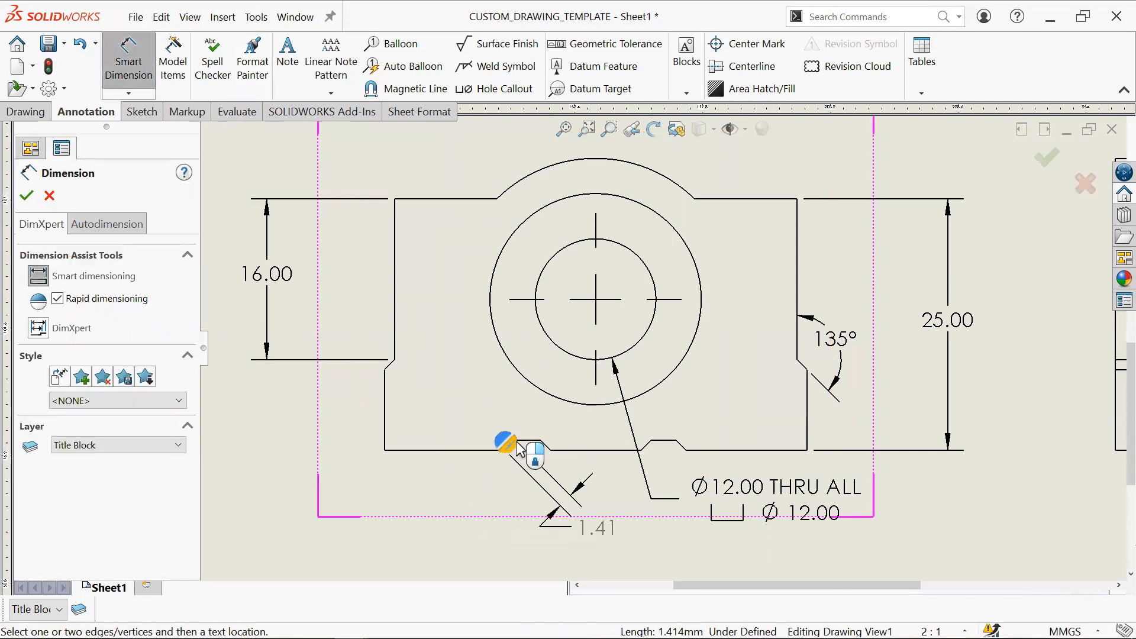
left_click(526, 447)
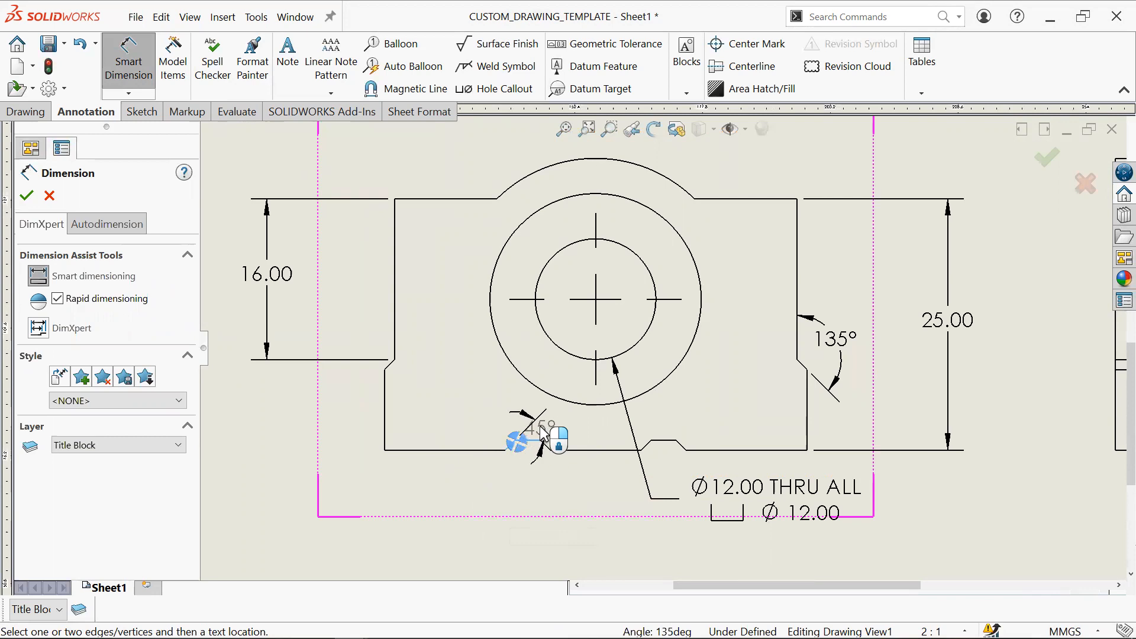
left_click(555, 438)
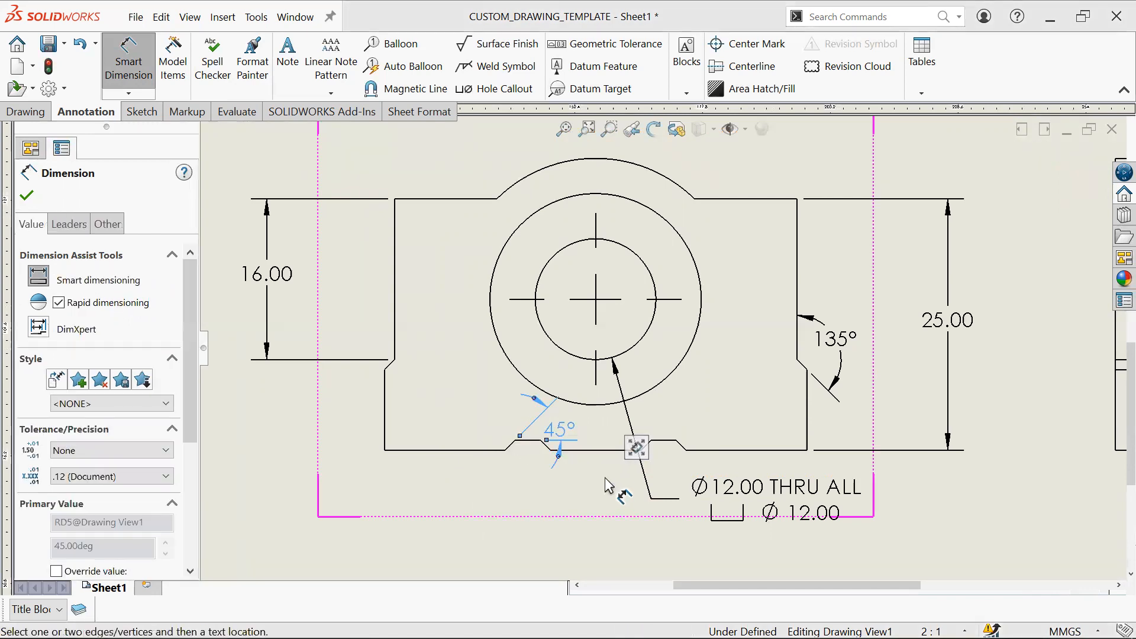
left_click(681, 442)
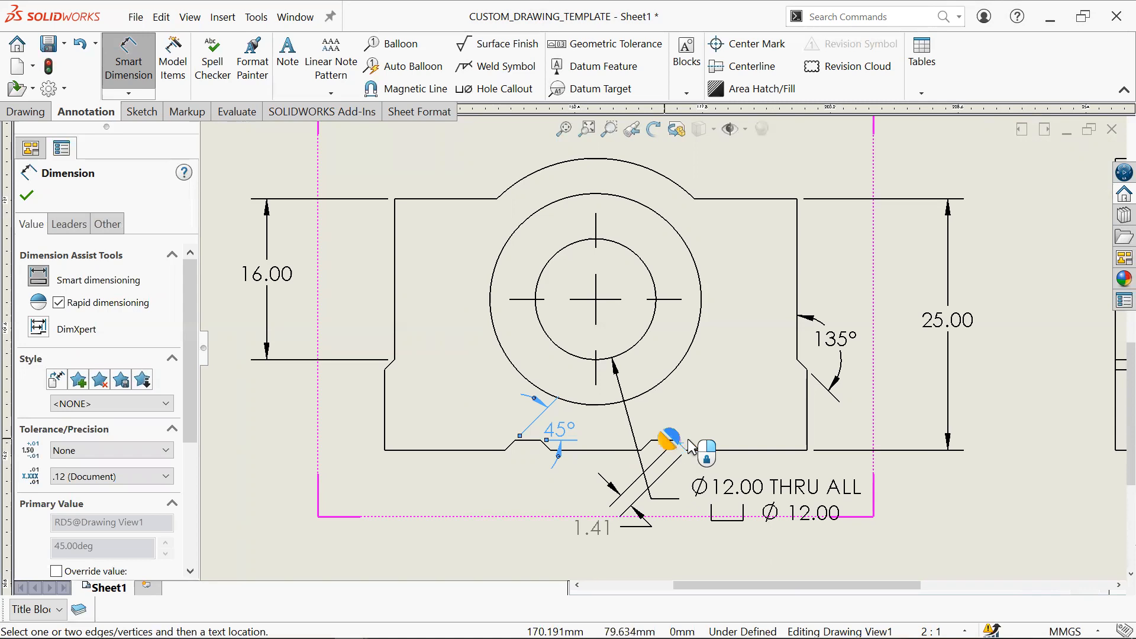
scroll(686, 441, "down", 3)
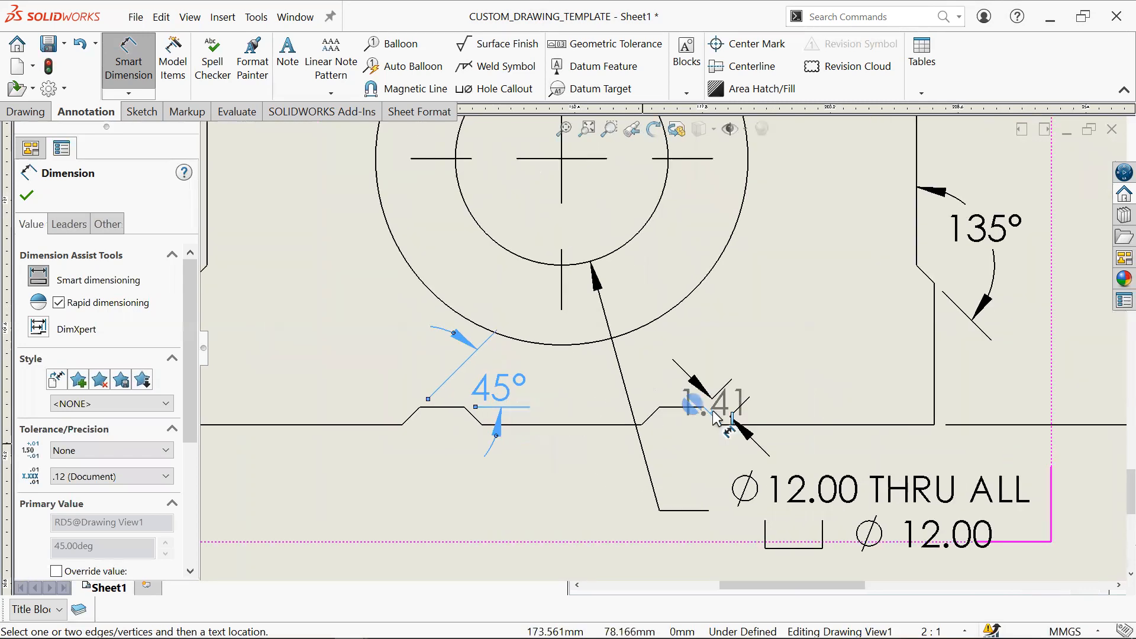
left_click(669, 406)
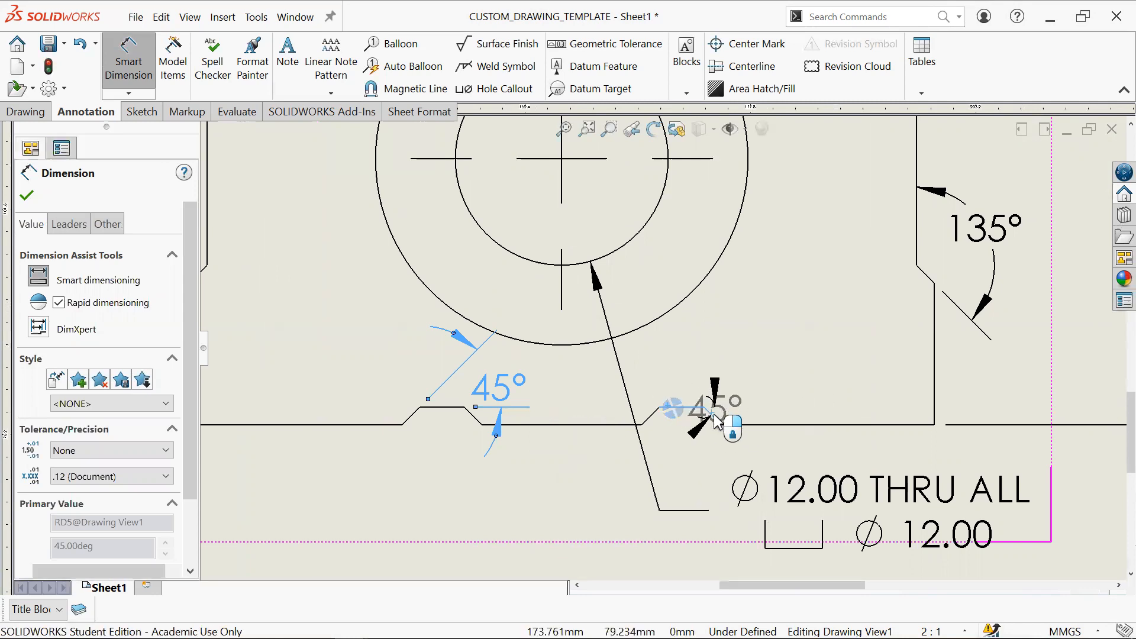
key("Escape")
Step: Dimension the obtuse angle between the right notch's outer slope and the bottom edge, move its text above the edge and flip its arrows
left_click(712, 415)
left_click(743, 424)
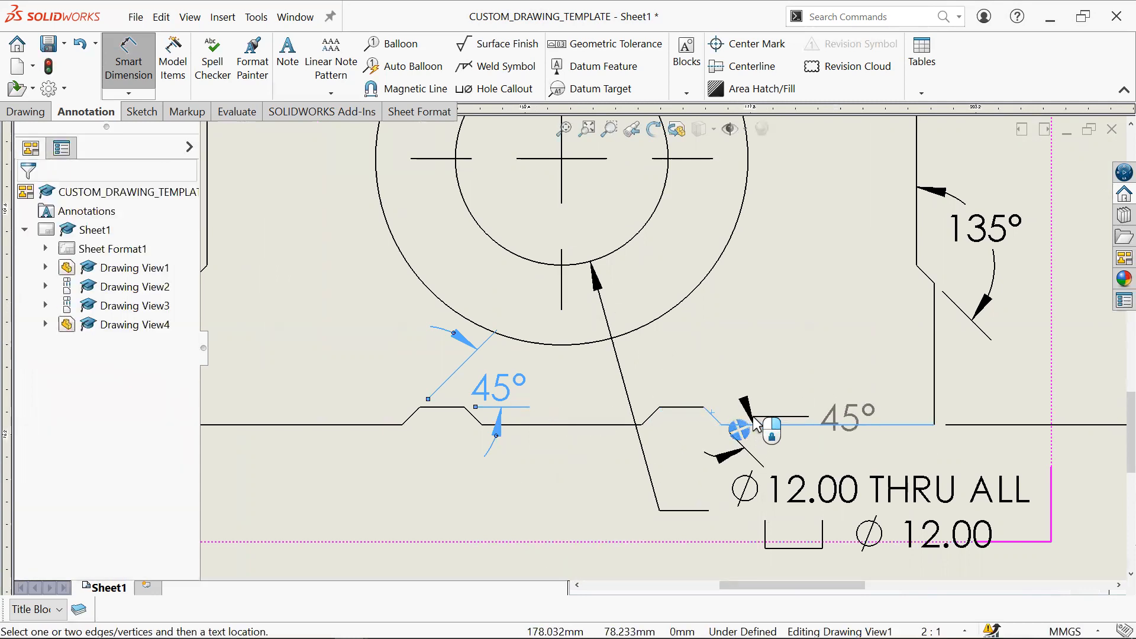
left_click(755, 427)
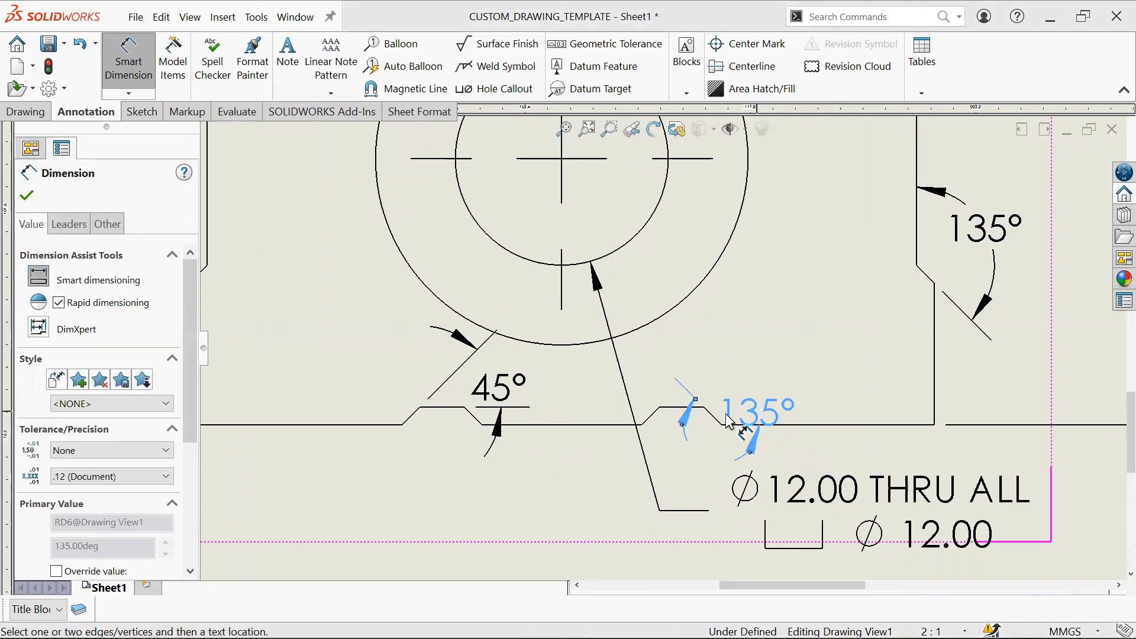
left_click_drag(768, 415, 771, 388)
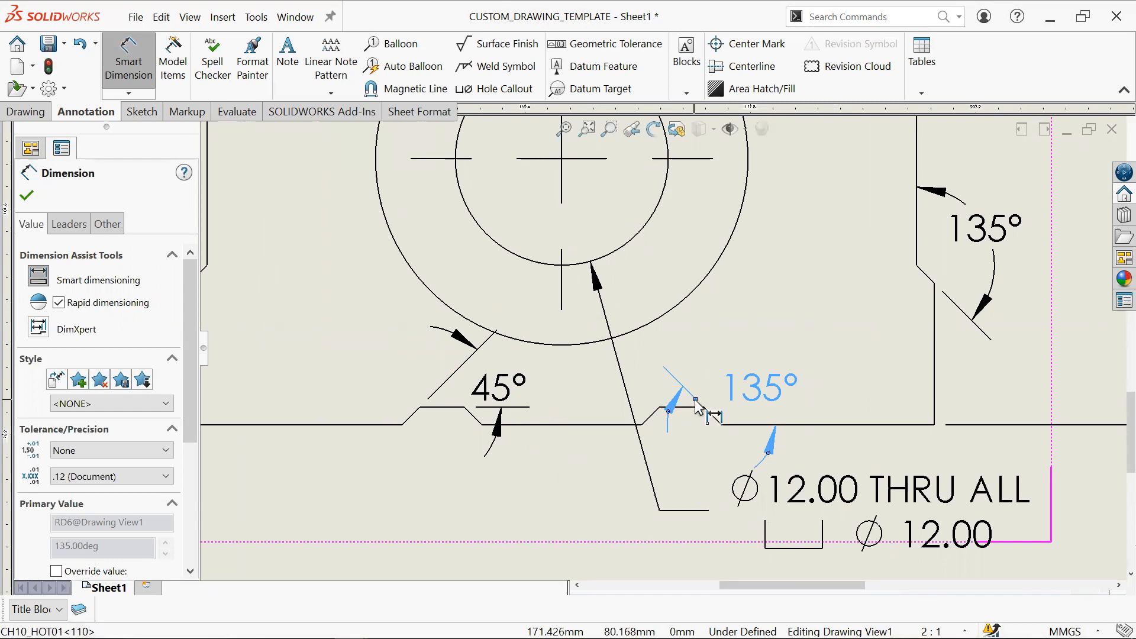
left_click(767, 453)
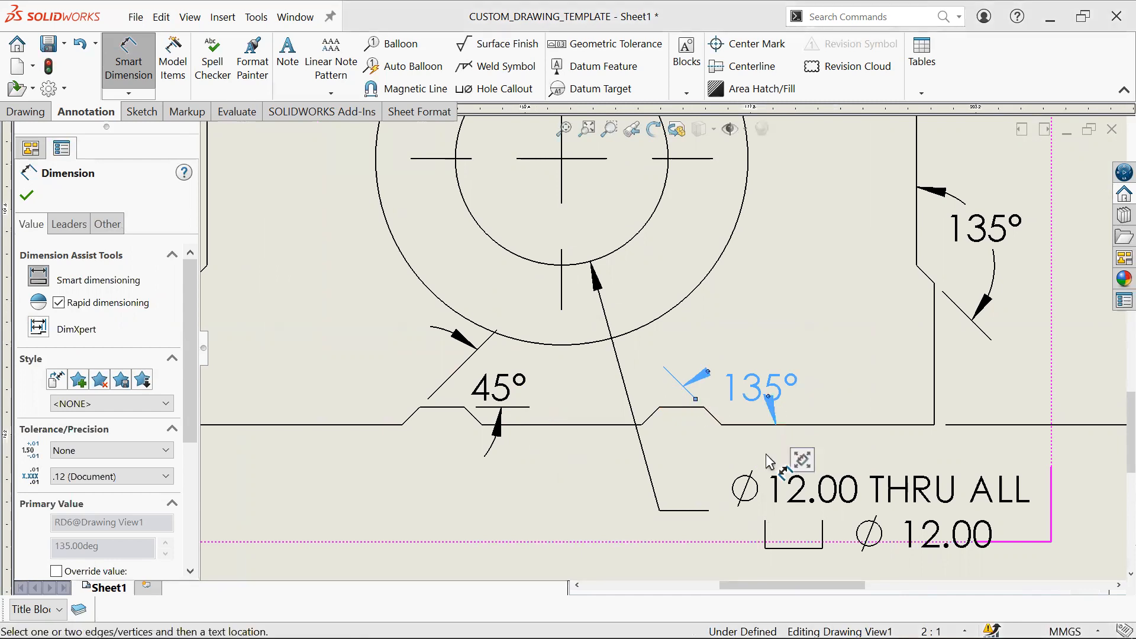
Step: Move the right notch's 135° text higher above the bottom edge and the left notch's 45° text below the view
left_click_drag(787, 385, 786, 359)
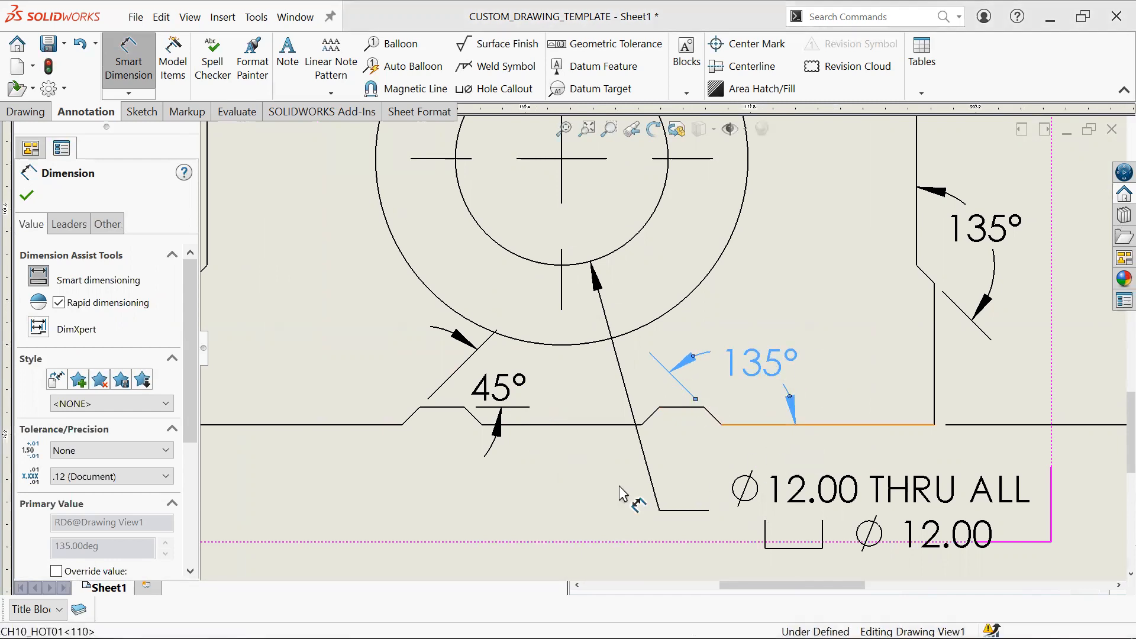
key("Escape")
left_click_drag(504, 397, 392, 365)
left_click(513, 439)
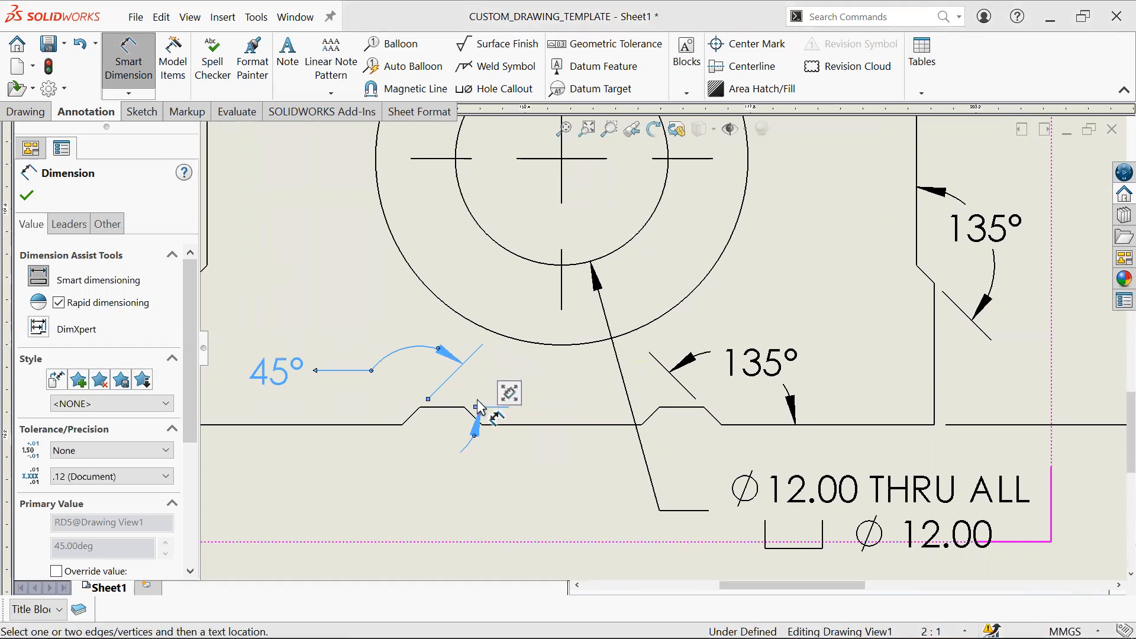
left_click(506, 495)
scroll(518, 470, "up", 1)
scroll(518, 471, "up", 3)
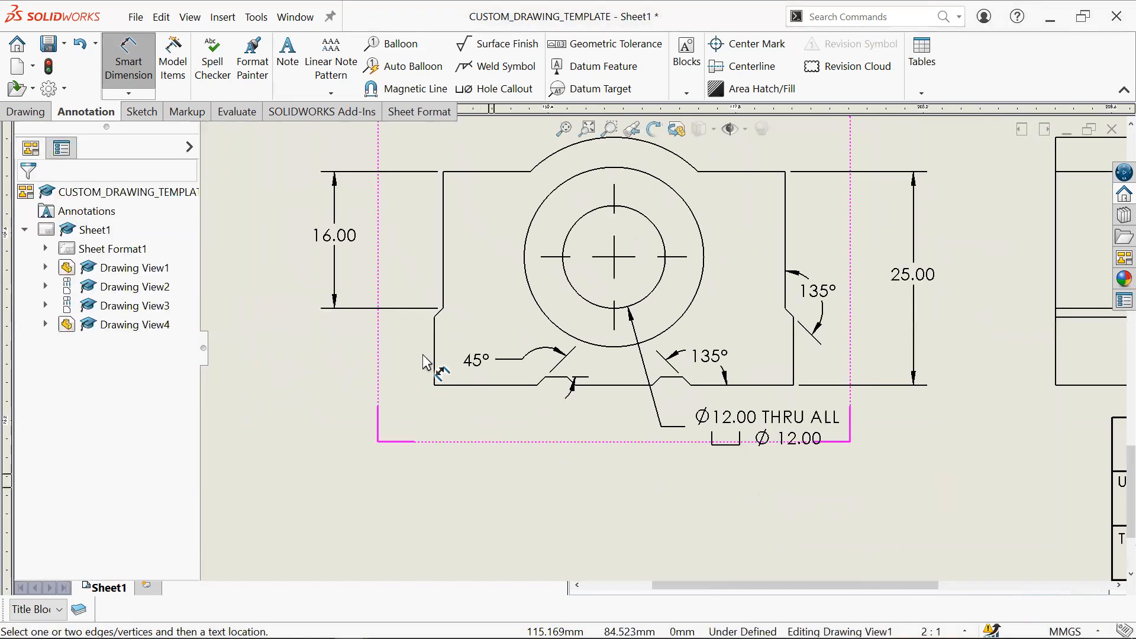
mouse_move(471, 372)
left_mouse_down()
mouse_move(491, 367)
mouse_move(488, 414)
mouse_move(502, 415)
left_mouse_up()
left_click(793, 520)
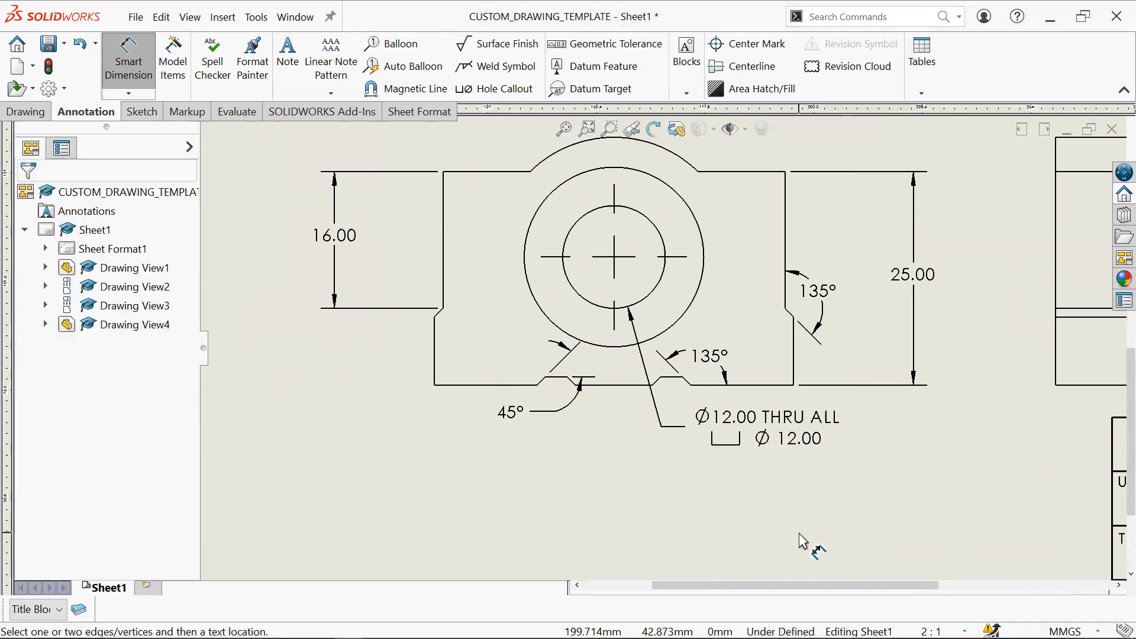
Step: Dimension the radius of the front view's top arc, placing the text above the arc on its right side
scroll(680, 402, "up", 2)
left_click(655, 208)
left_click(686, 191)
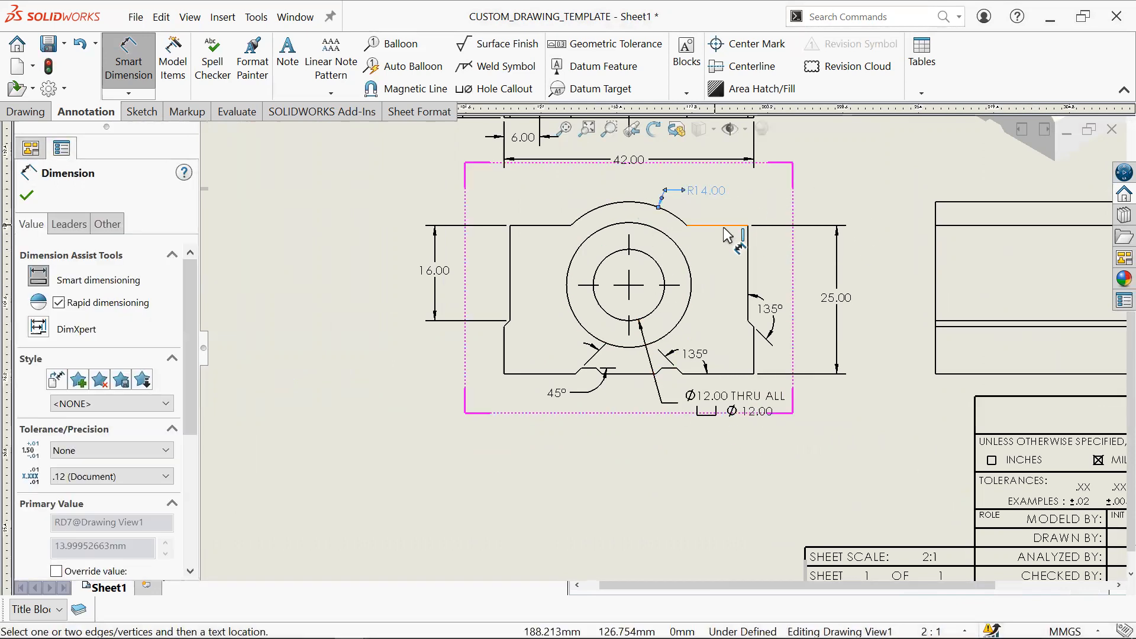
left_click(717, 226)
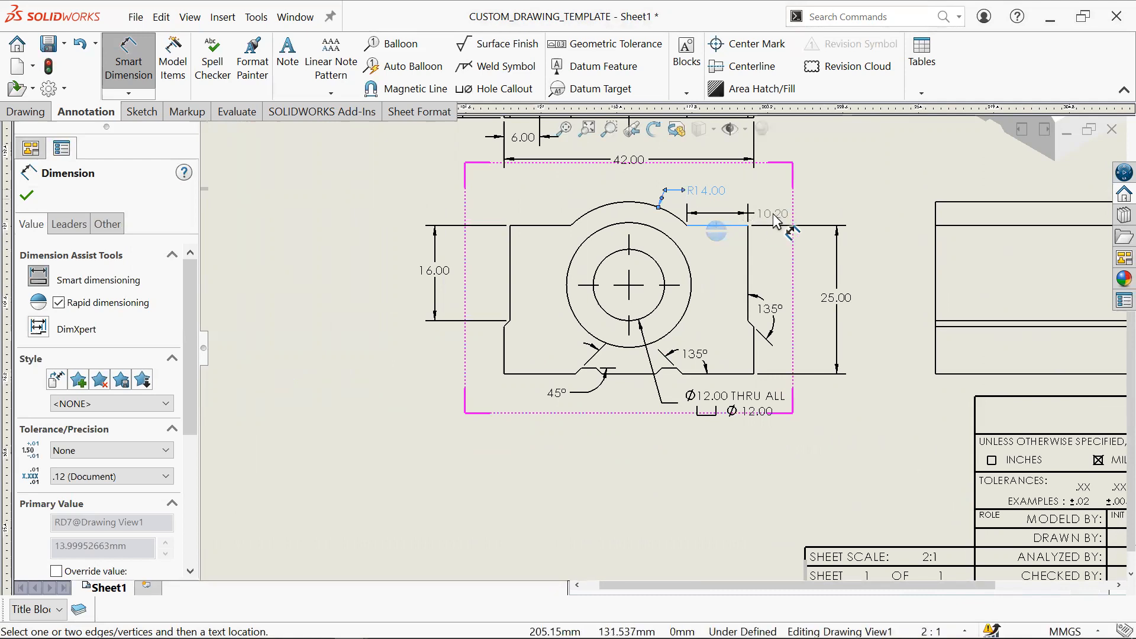
scroll(775, 220, "up", 3)
scroll(781, 245, "down", 2)
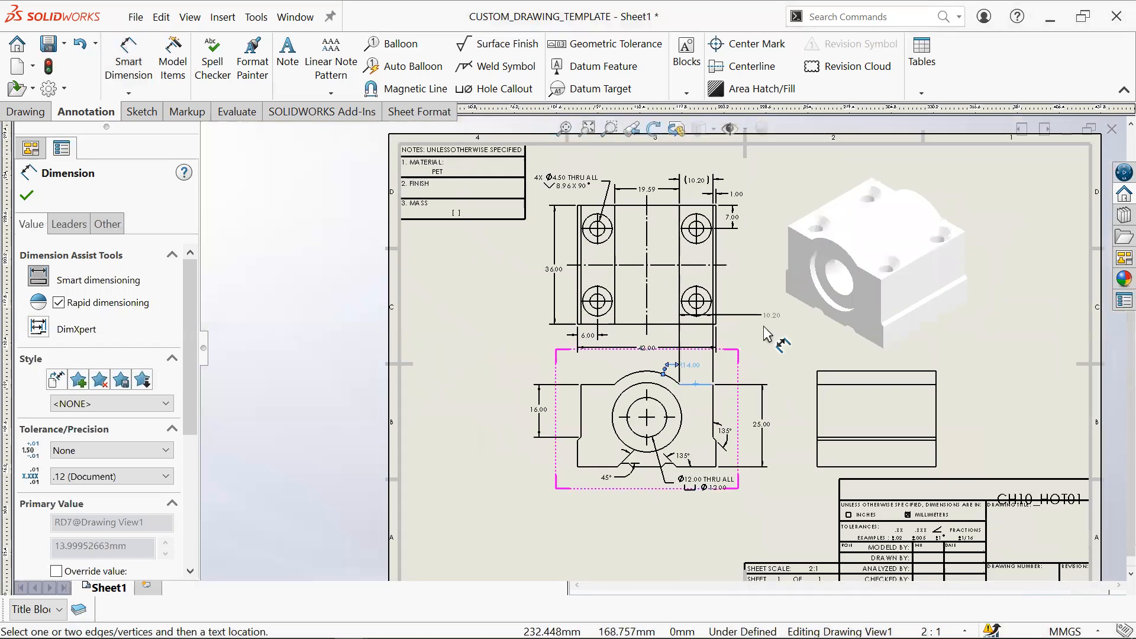
left_click(724, 293)
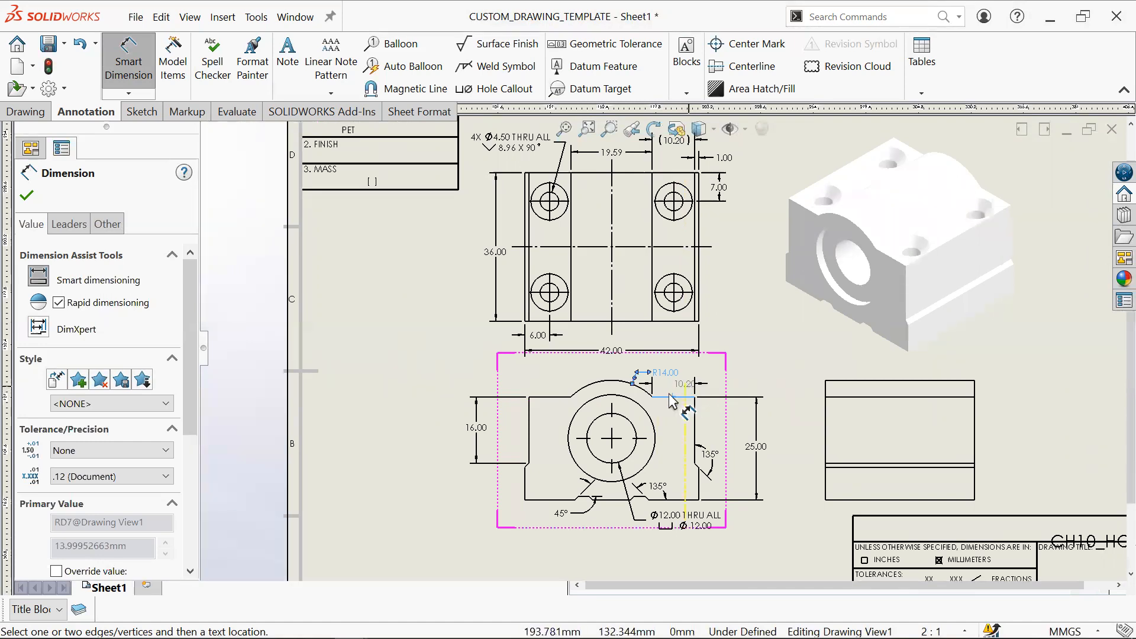
key("Escape")
Step: Dimension the height of the front view's lower left vertical edge outside the outline and enclose the value in parentheses
scroll(677, 419, "up", 1)
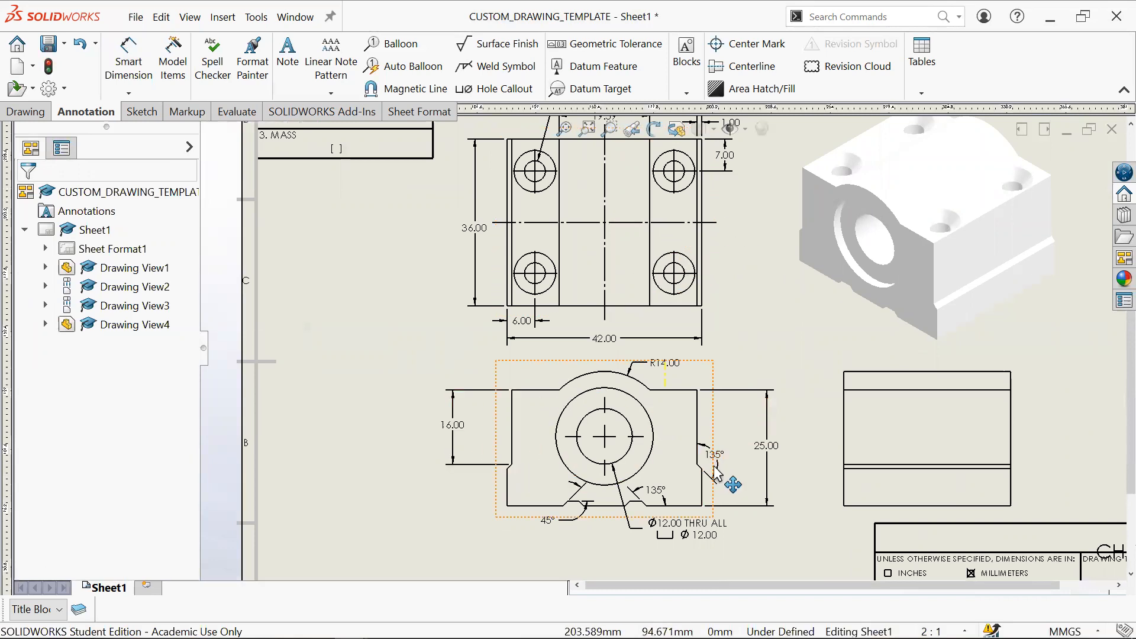
left_click(128, 62)
scroll(689, 491, "down", 2)
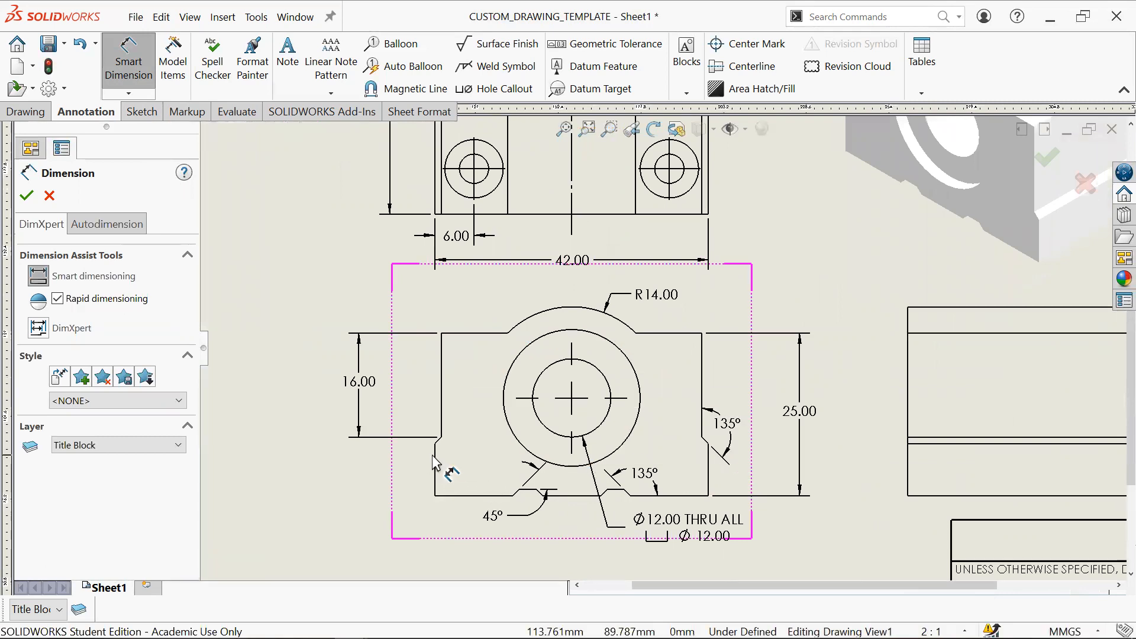
scroll(439, 466, "up", 2)
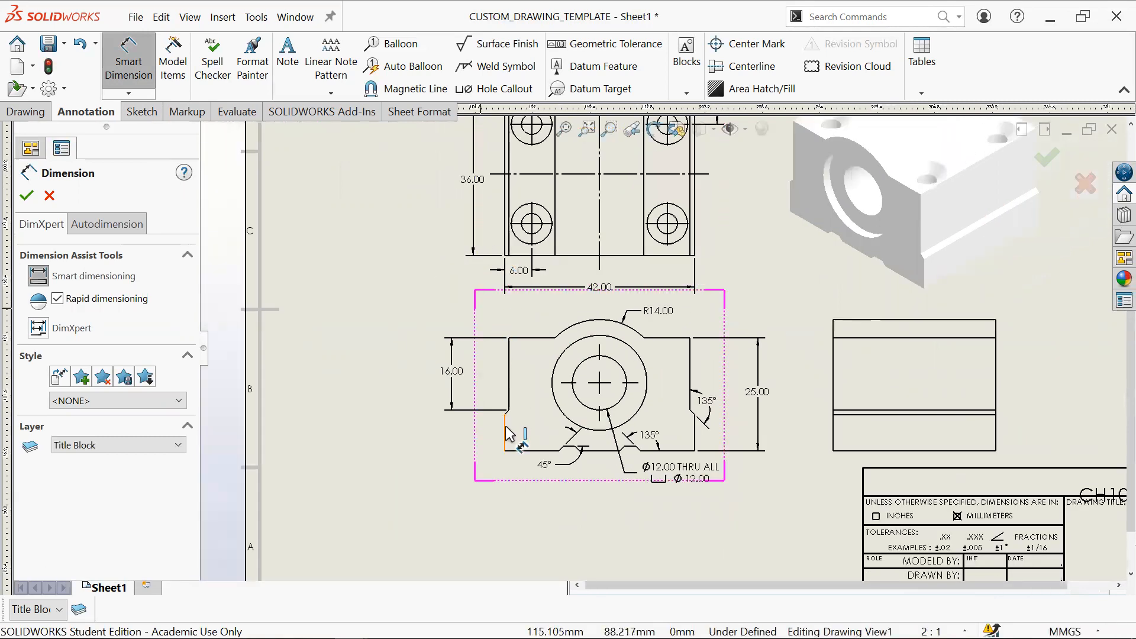
left_click(506, 435)
left_click(508, 355)
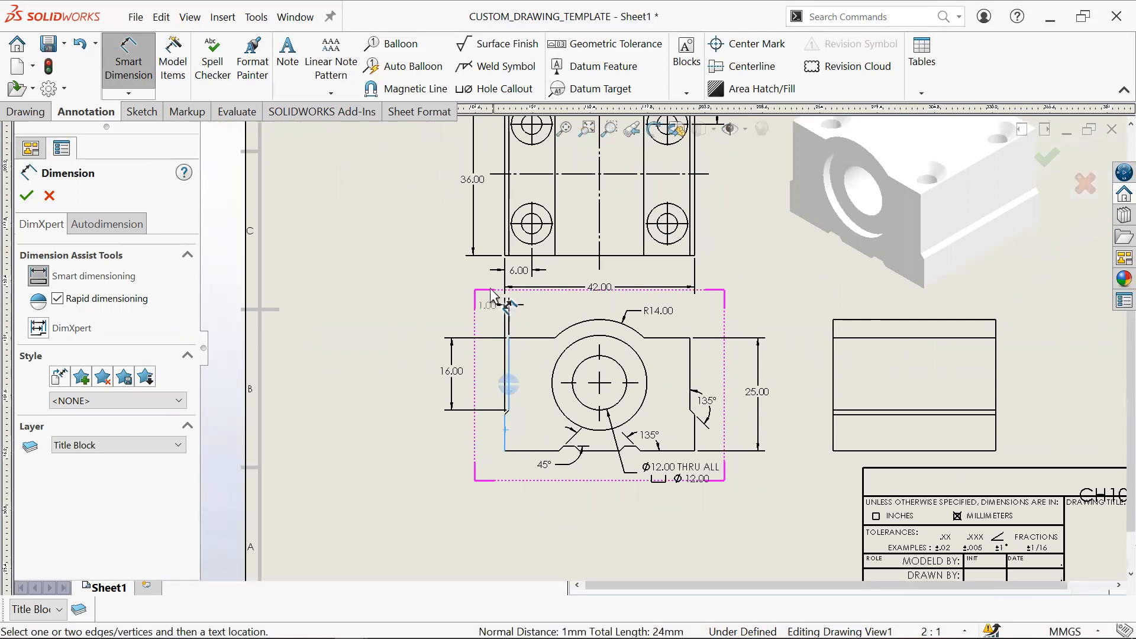
scroll(512, 224, "up", 3)
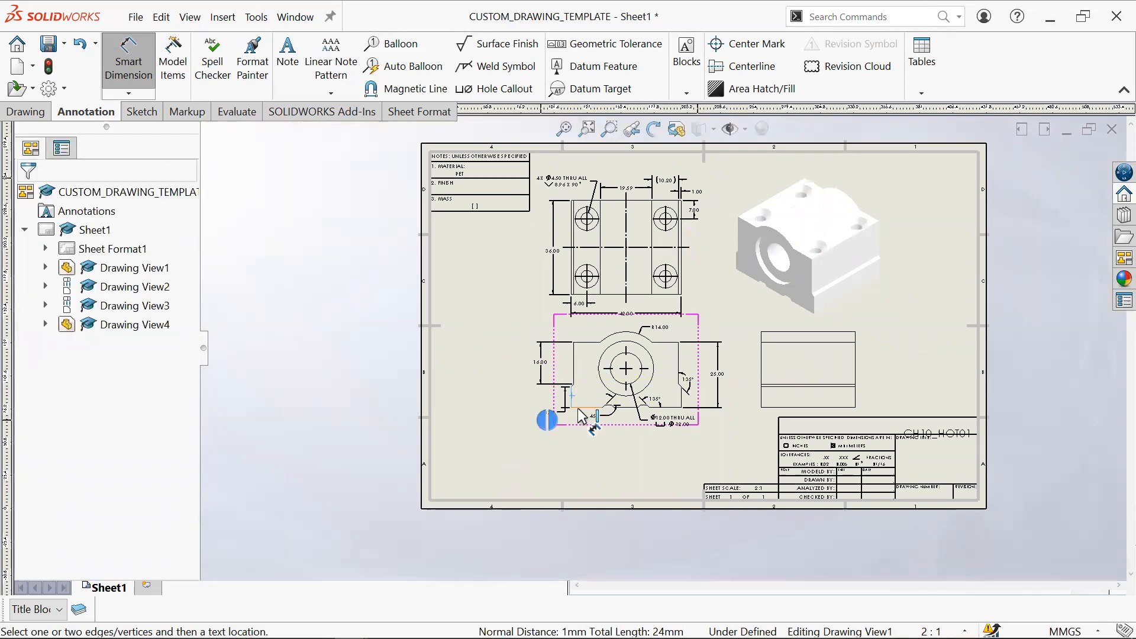
scroll(553, 426, "down", 5)
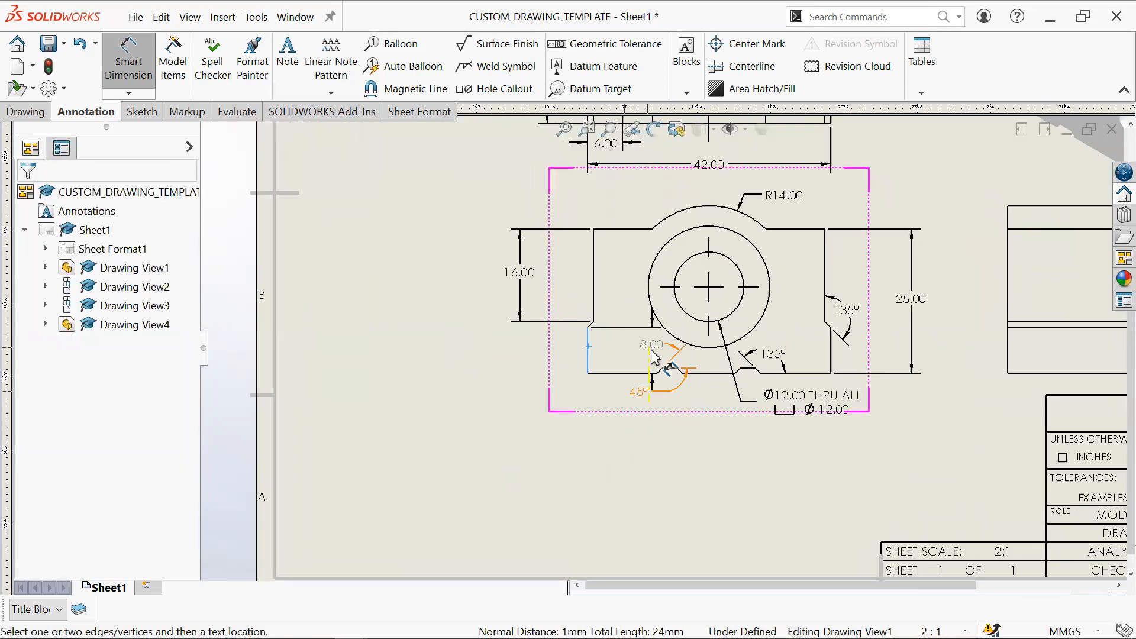
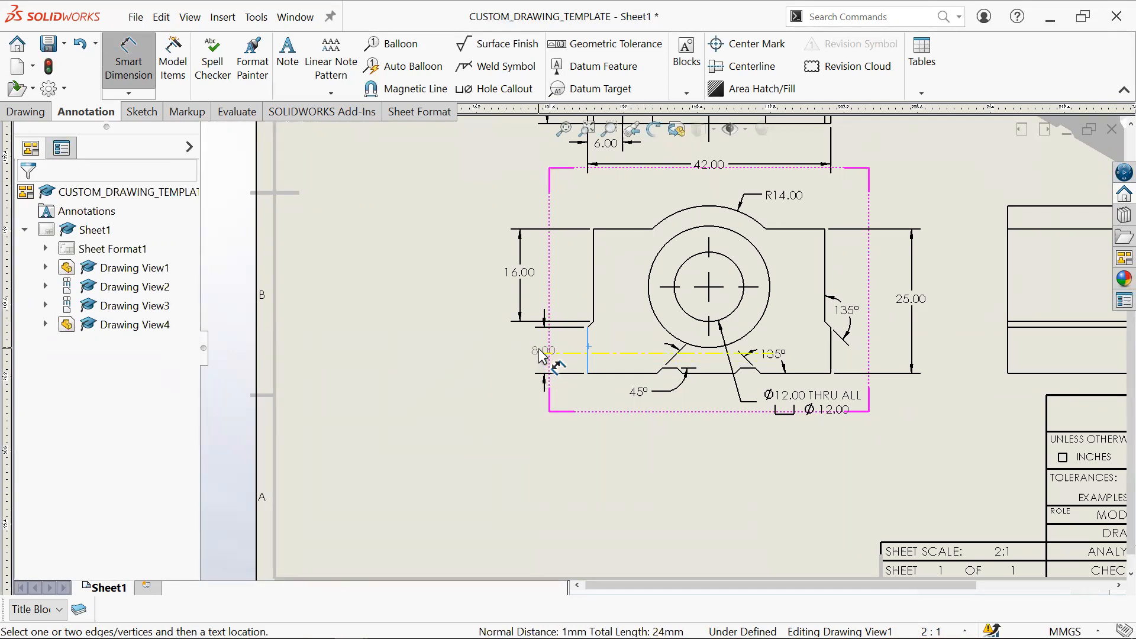
left_click(539, 355)
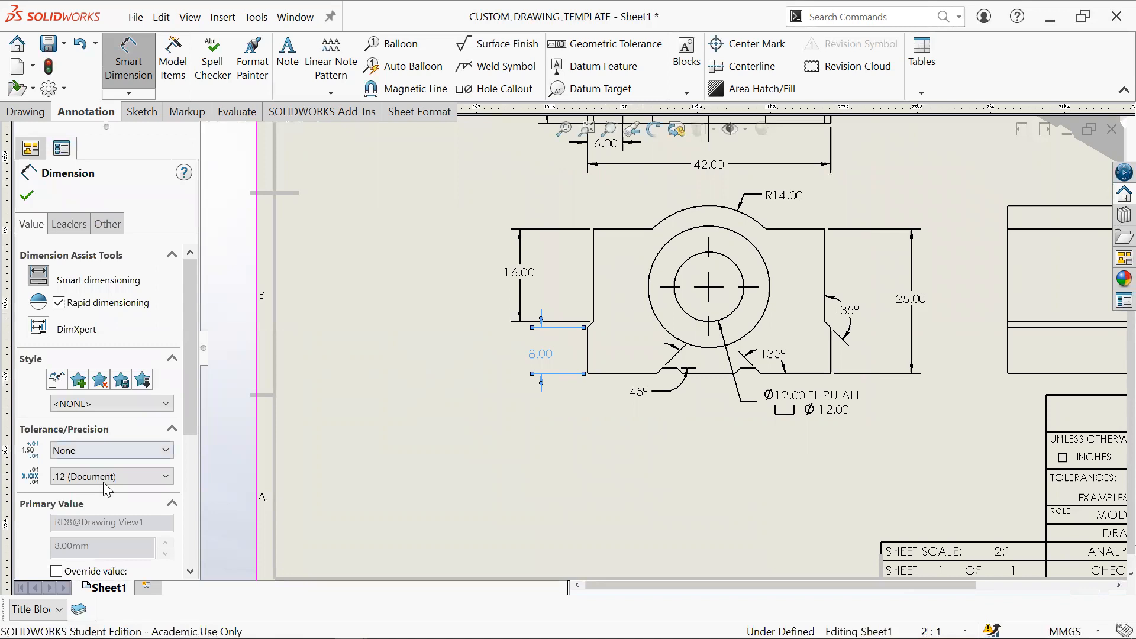
scroll(192, 421, "down", 5)
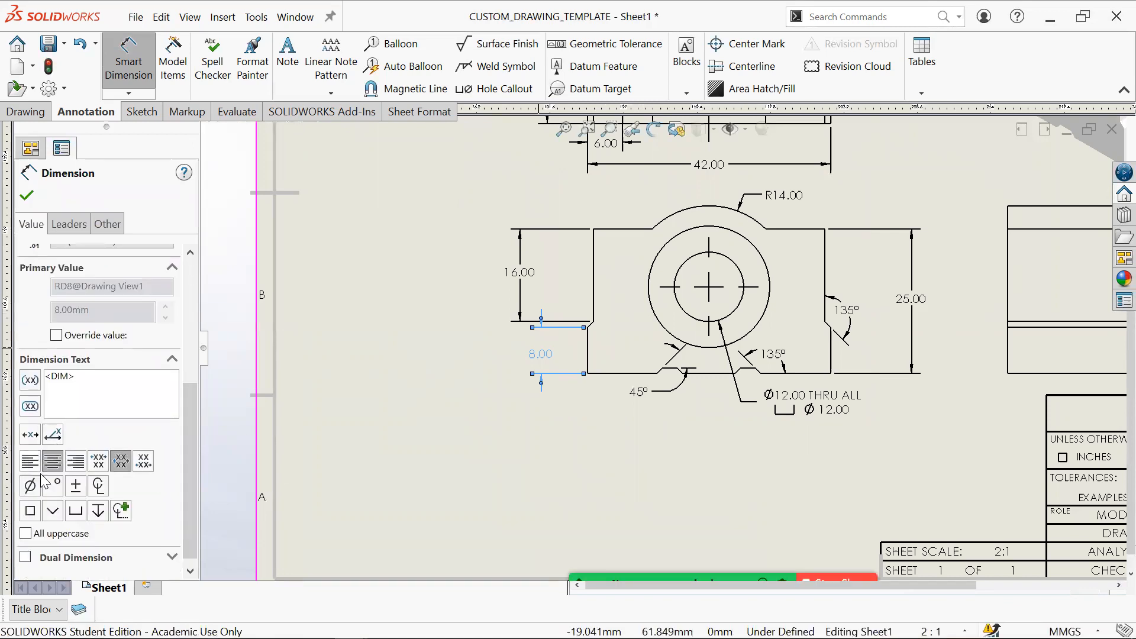
left_click(497, 417)
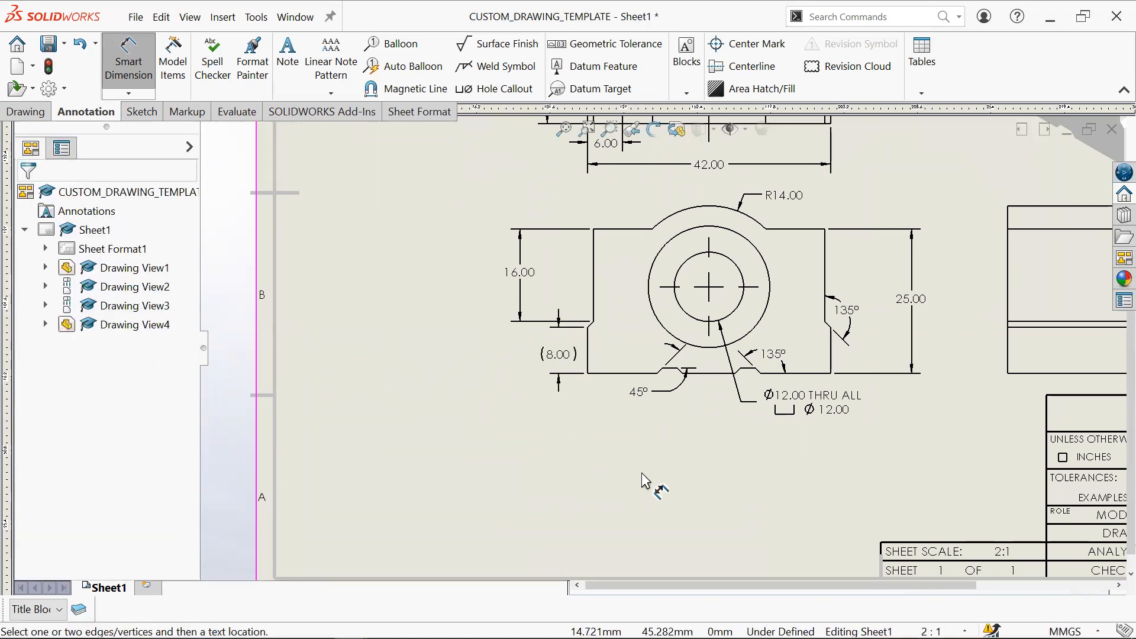
Step: Dimension the bottom edge segment from the front view's left corner to the left notch, placing the text below the view
mouse_move(812, 484)
middle_mouse_down()
mouse_move(621, 431)
mouse_move(609, 440)
middle_mouse_up()
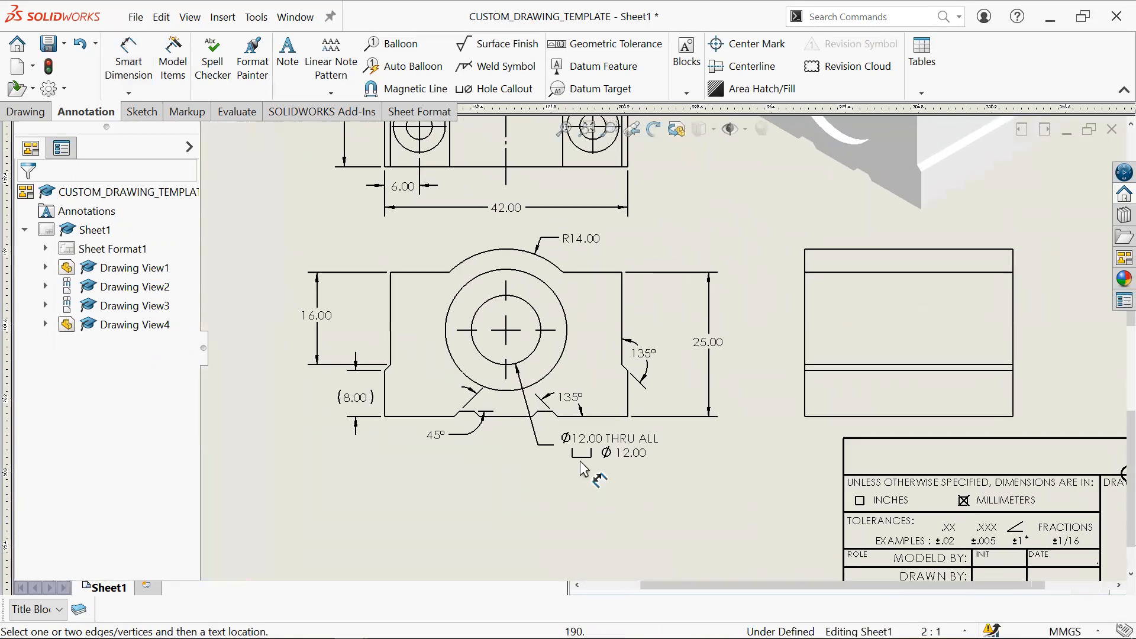
scroll(519, 422, "down", 2)
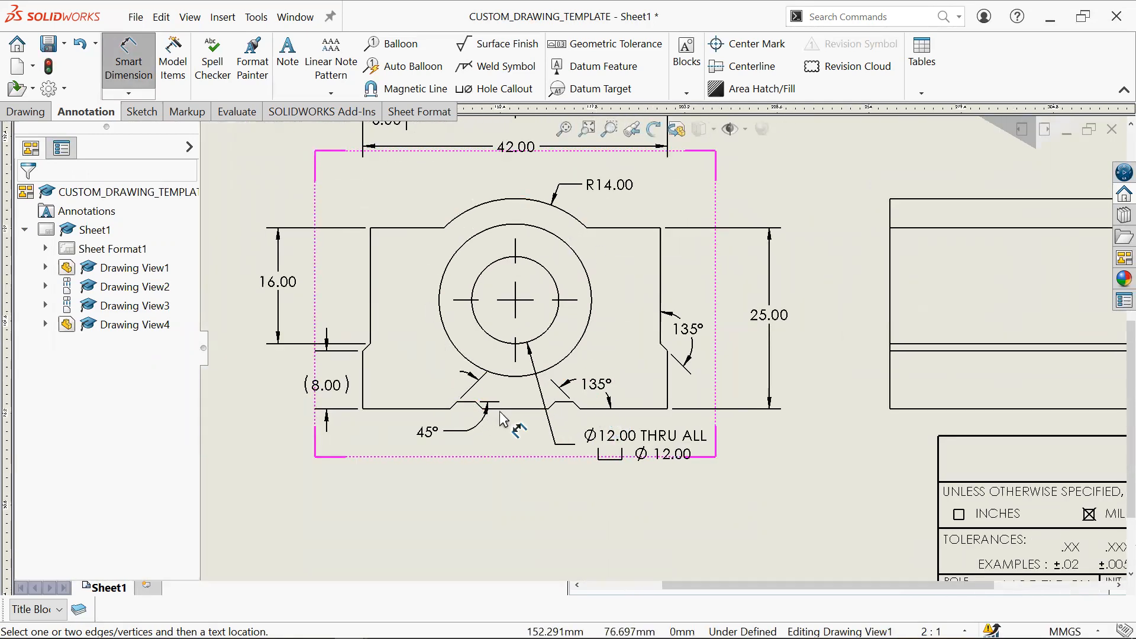
left_click(411, 408)
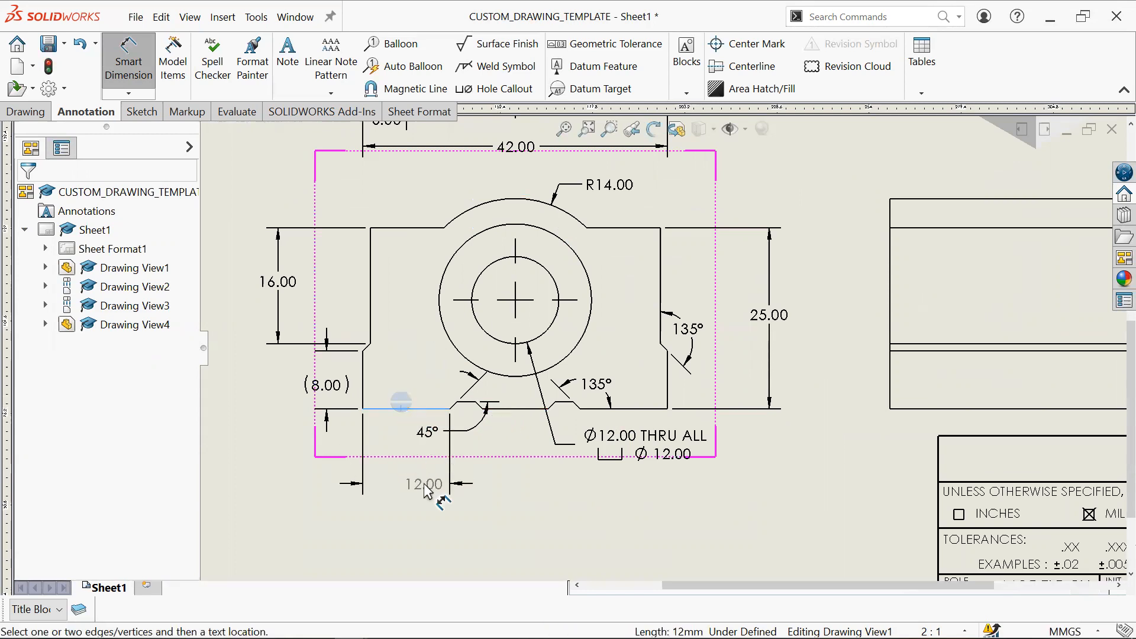
left_click(404, 481)
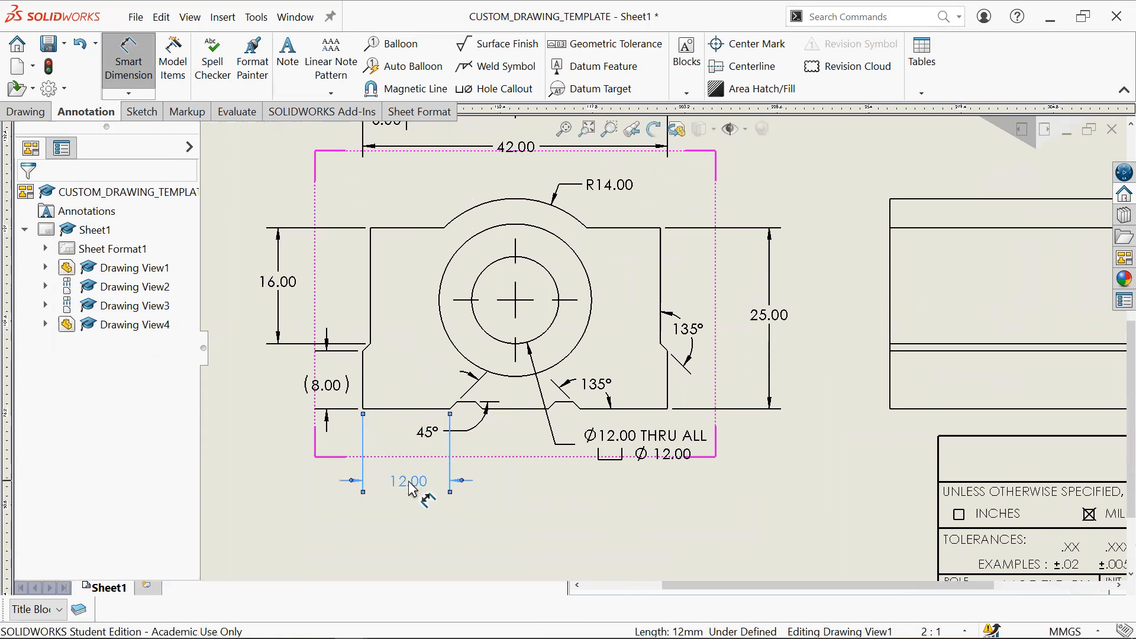
Step: Move the left notch's 45° angle text back to just above the notch
left_click(466, 438)
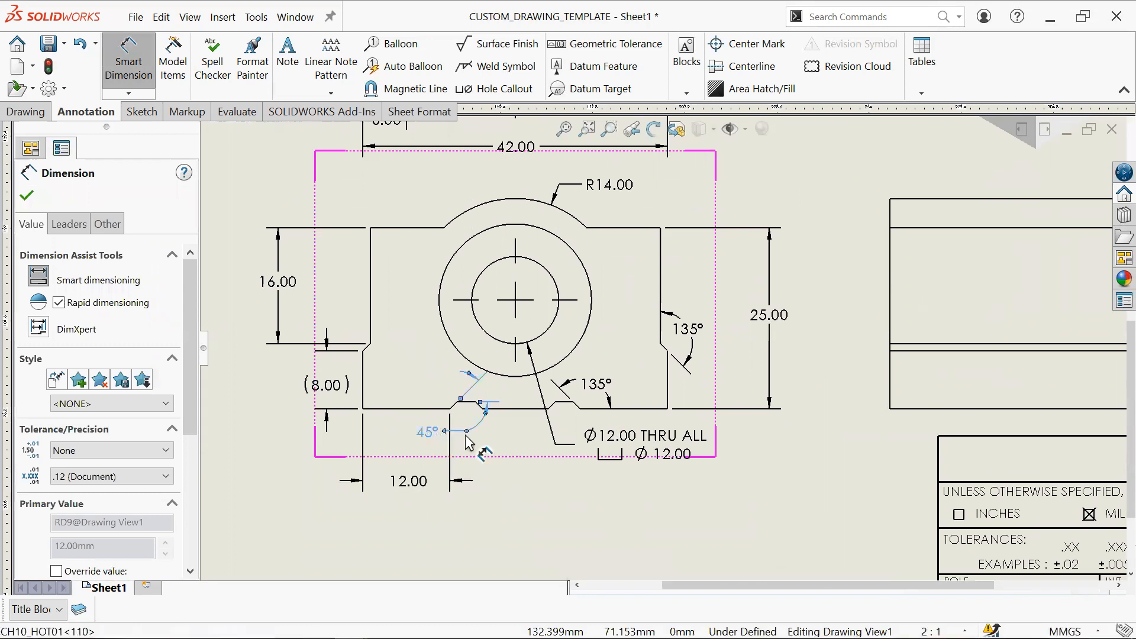
left_click_drag(475, 442, 472, 435)
left_click_drag(457, 388, 454, 392)
left_click(522, 507)
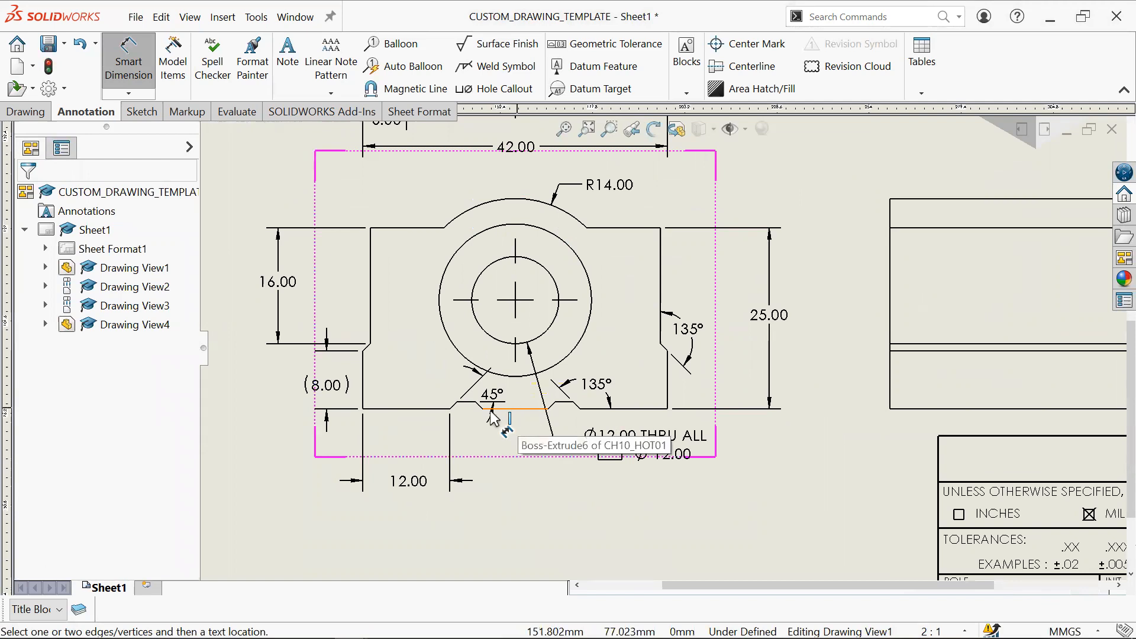
Step: Try to dimension the left notch's top edge and the horizontal width of its left slope below the view
left_click(463, 402)
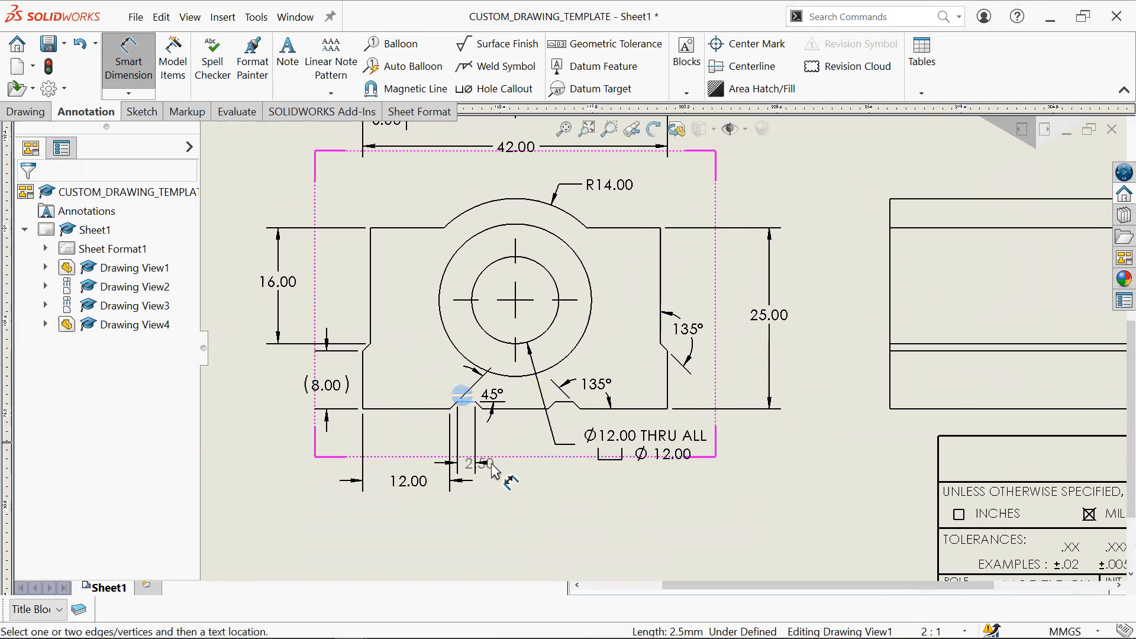
left_click(513, 470)
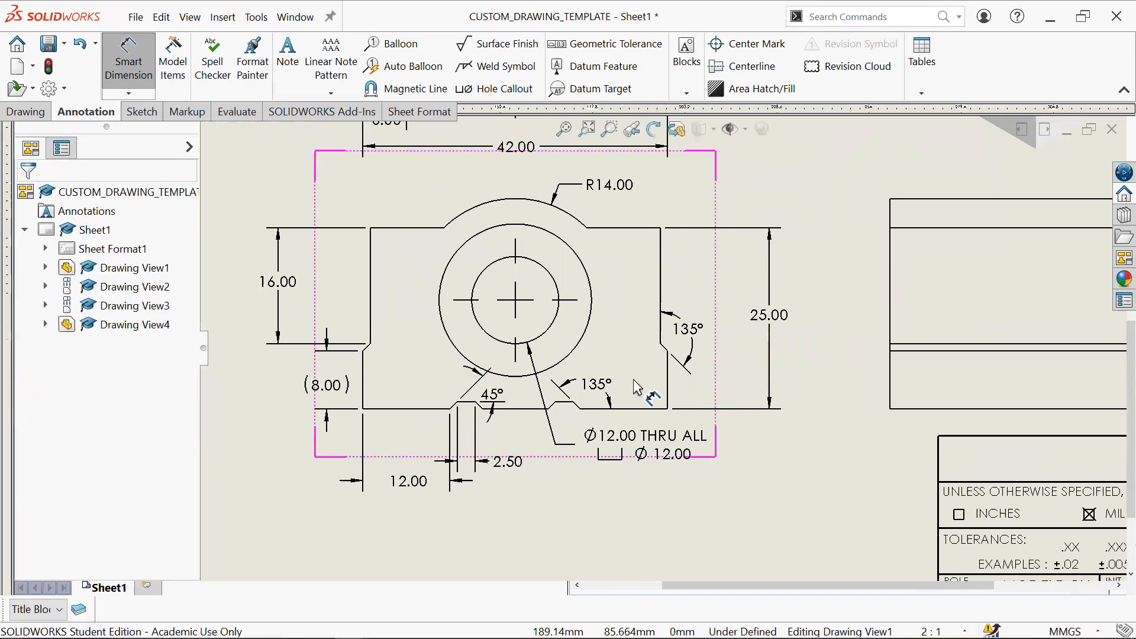
scroll(594, 370, "up", 4)
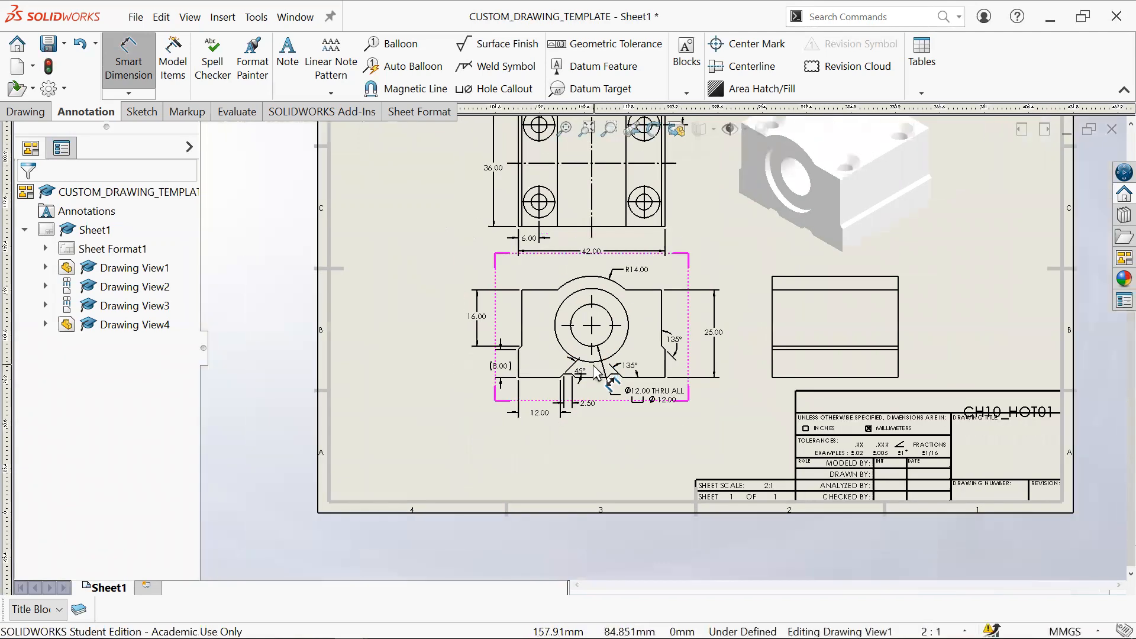
scroll(598, 373, "down", 5)
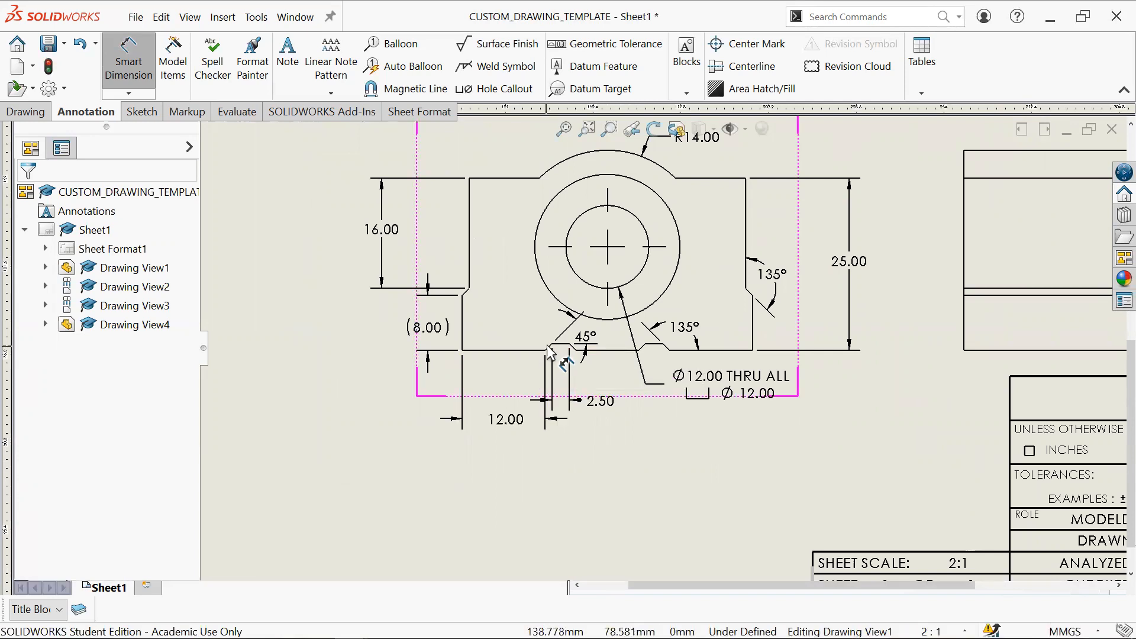
scroll(547, 350, "down", 2)
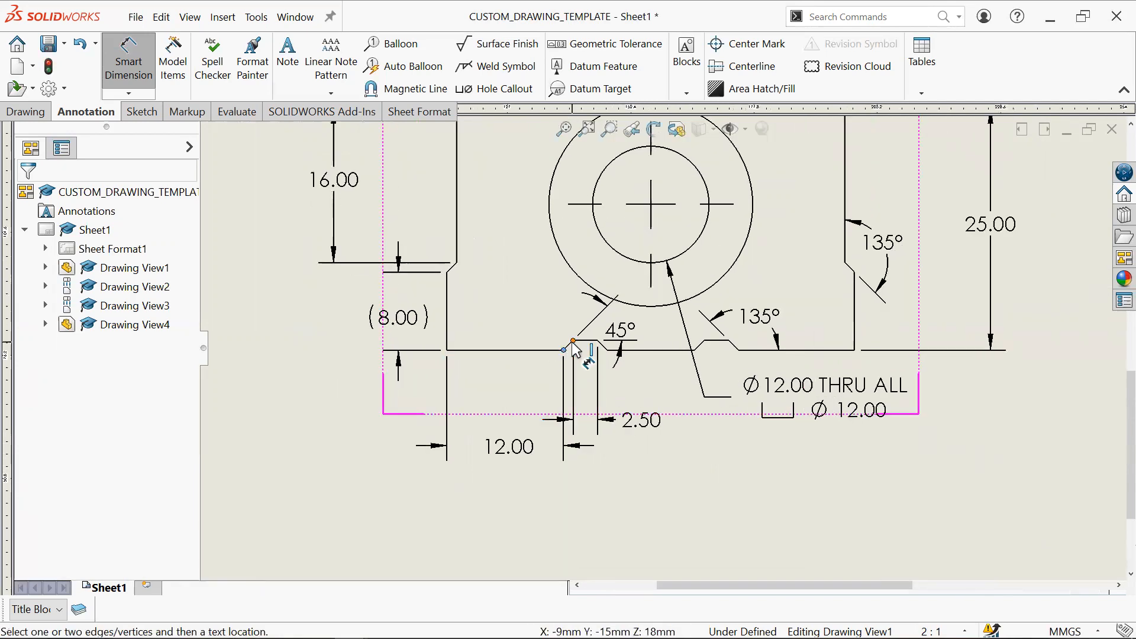
left_click(573, 341)
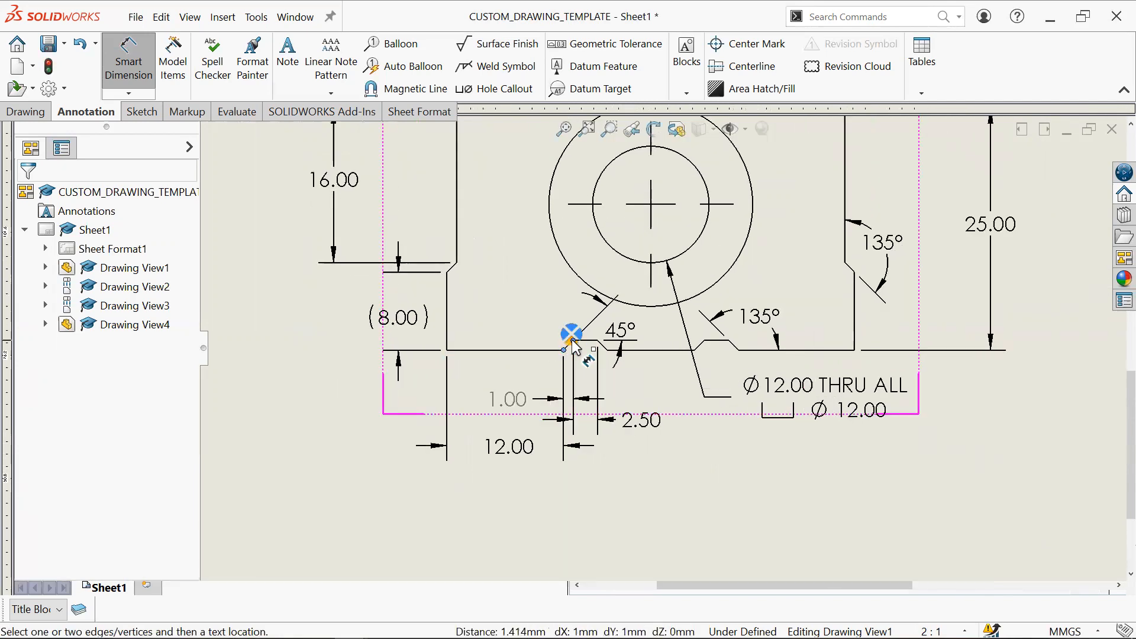
left_click(621, 403)
Step: Delete the width dimensions of the left notch's slope and top edge
key("Delete")
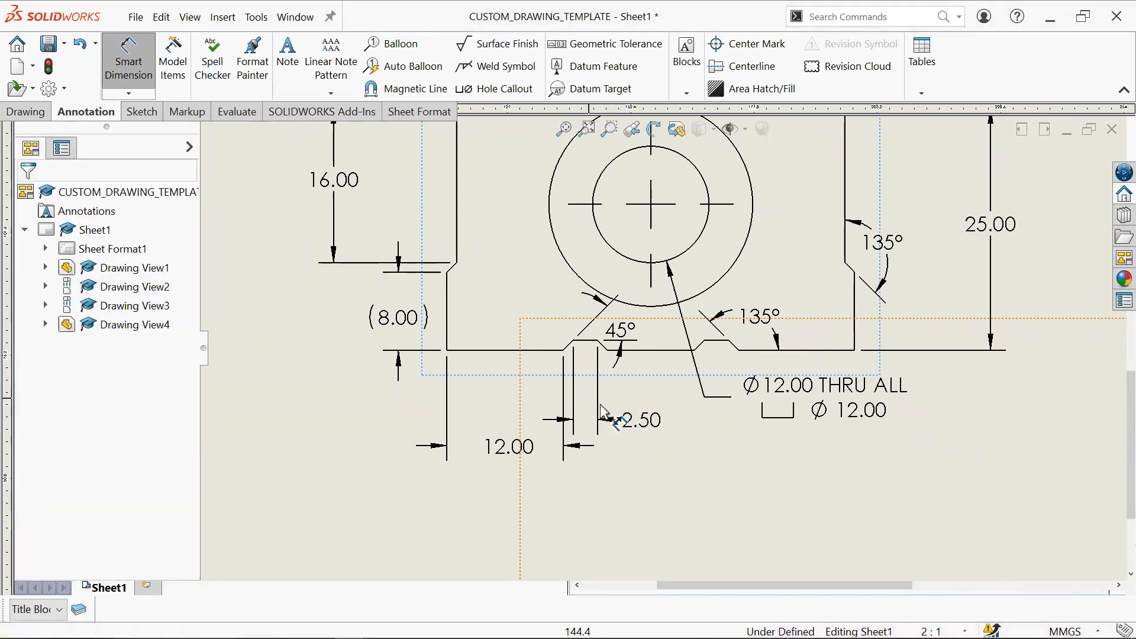
left_click(599, 414)
key("Delete")
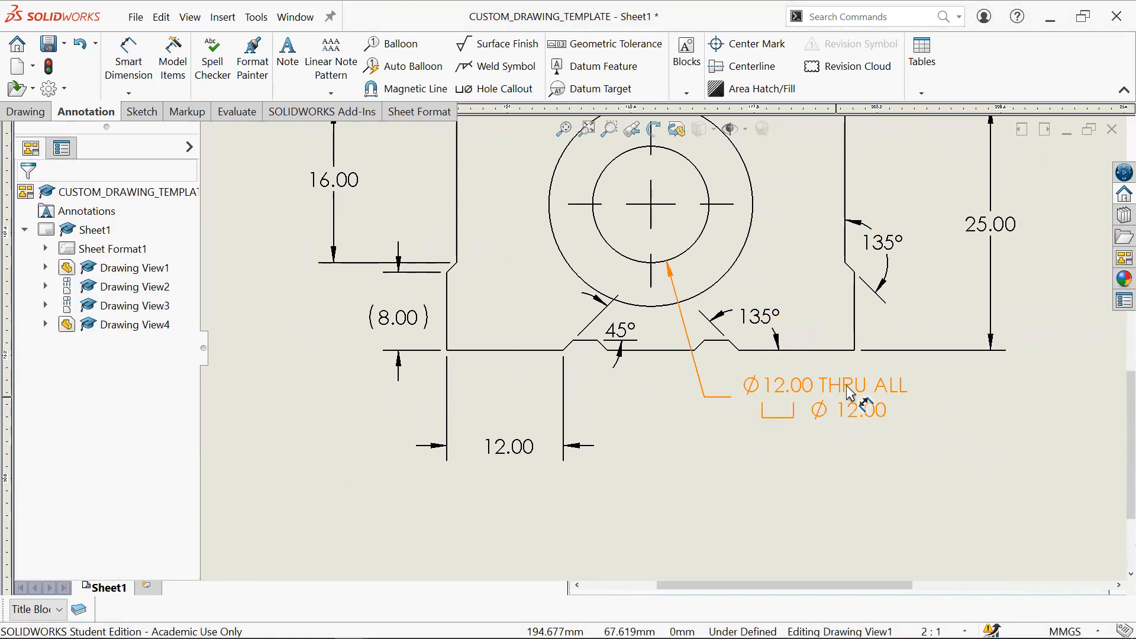
Step: Move the Ø12.00 THRU ALL hole callout above the front view, to the right of the R14.00 dimension
scroll(769, 387, "up", 3)
left_click_drag(769, 385, 774, 353)
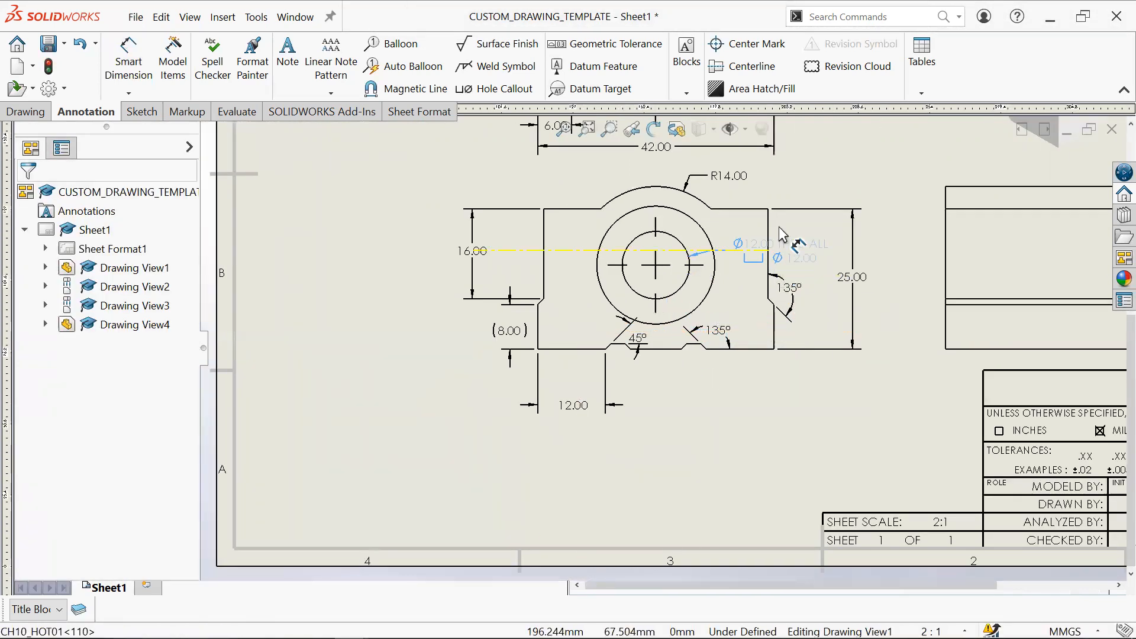
left_click_drag(726, 193, 850, 192)
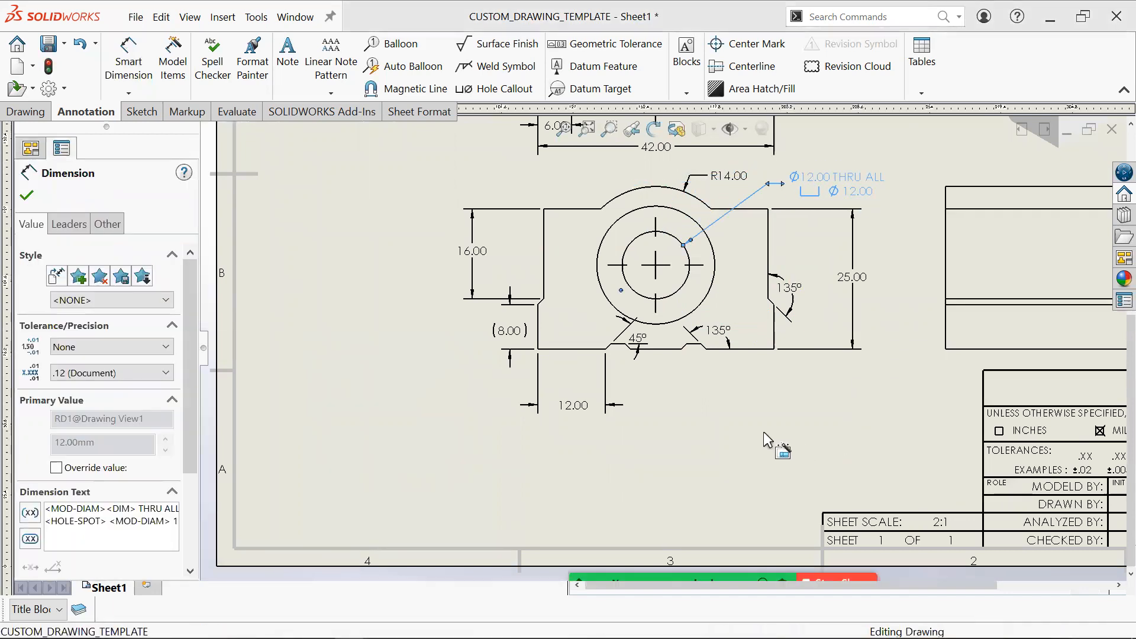
left_click(763, 431)
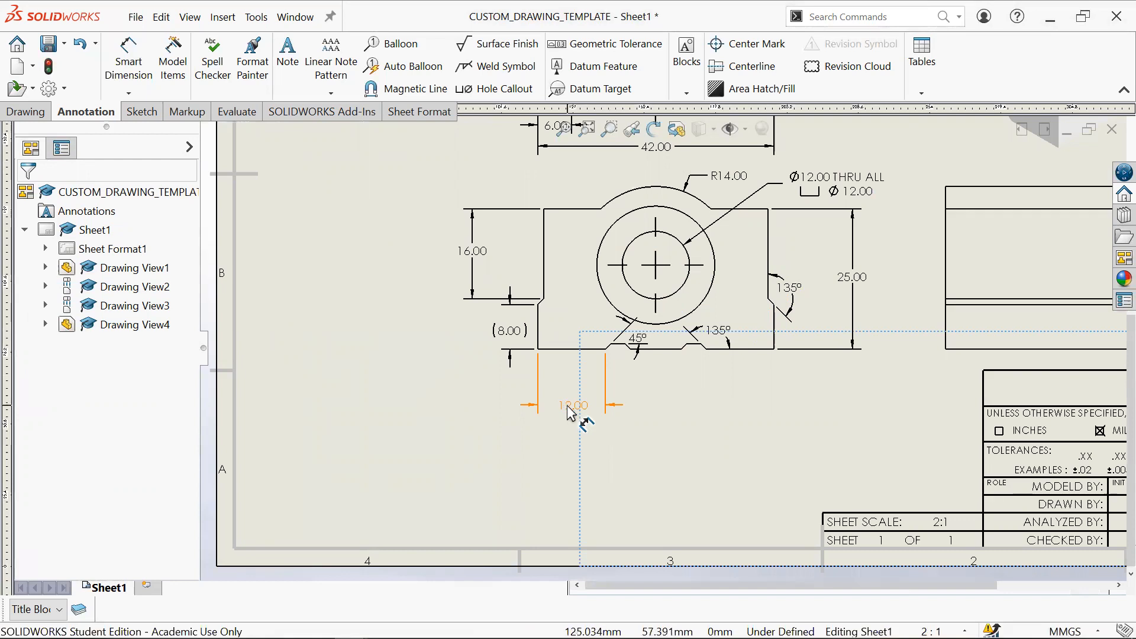
Step: Lower the 12.00 dimension of the left notch's horizontal offset slightly below the front view and flip its arrows inside
mouse_move(569, 413)
left_mouse_down()
mouse_move(519, 408)
mouse_move(582, 418)
left_mouse_up()
left_click(531, 431)
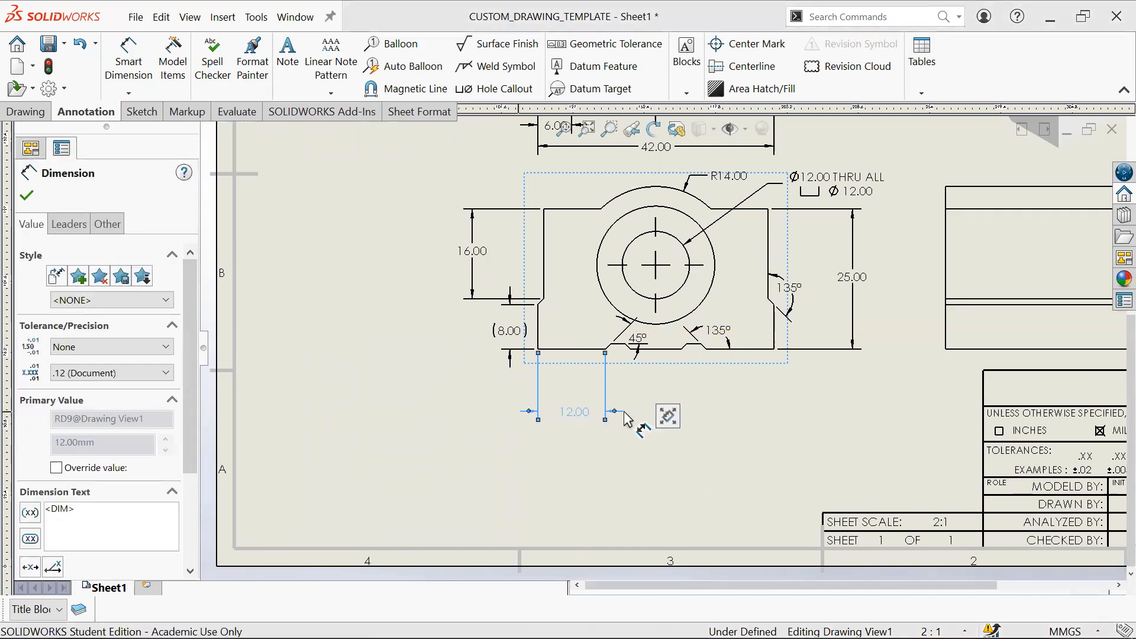
left_click(520, 474)
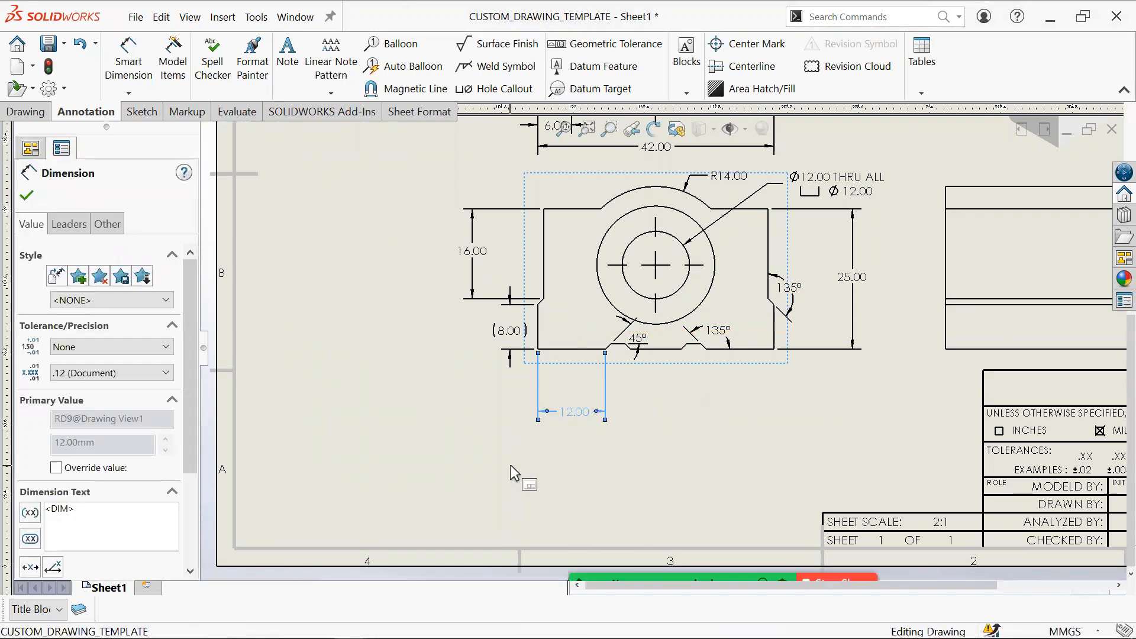
Step: Dimension the length of the left notch's top edge, placing the text just below the front view and right of its extension lines
scroll(666, 364, "down", 3)
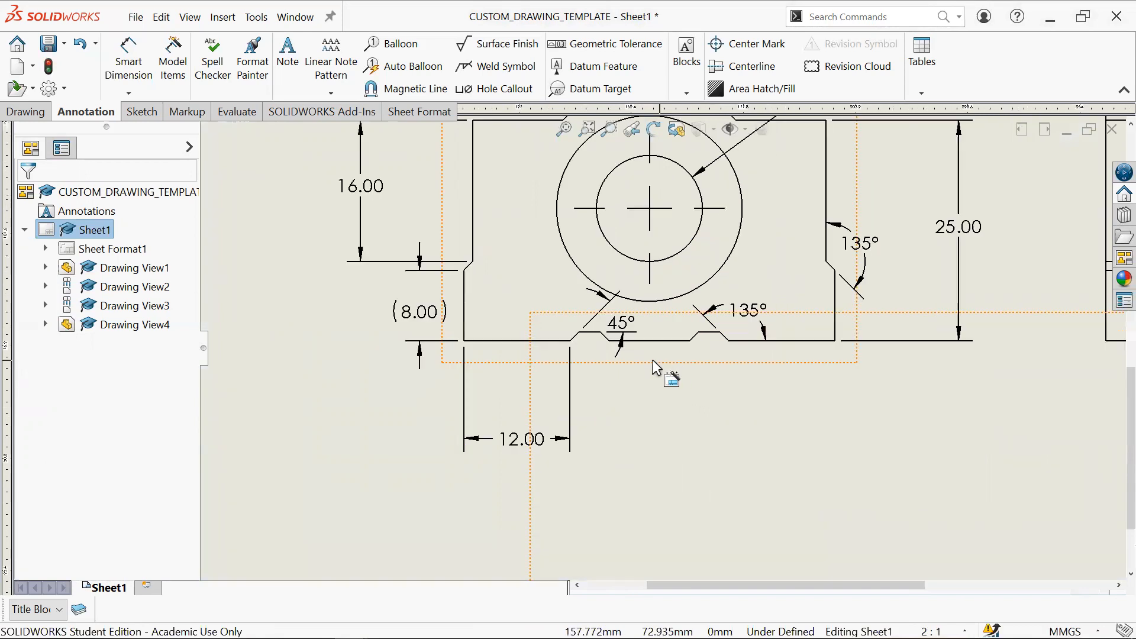
left_click(594, 332)
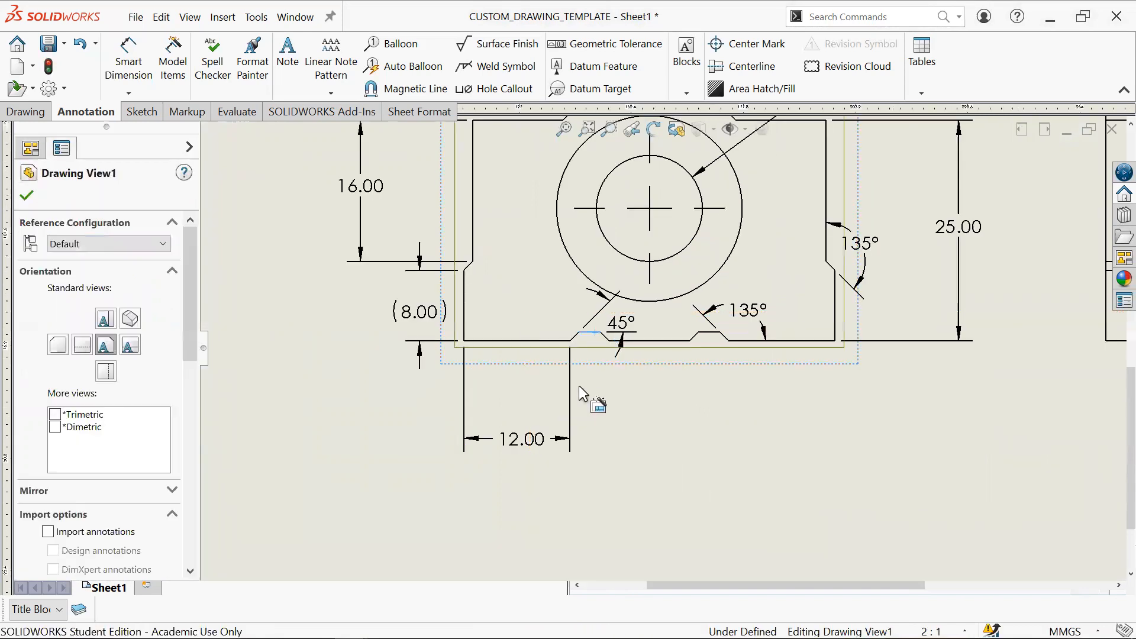
left_click(295, 240)
left_click(142, 82)
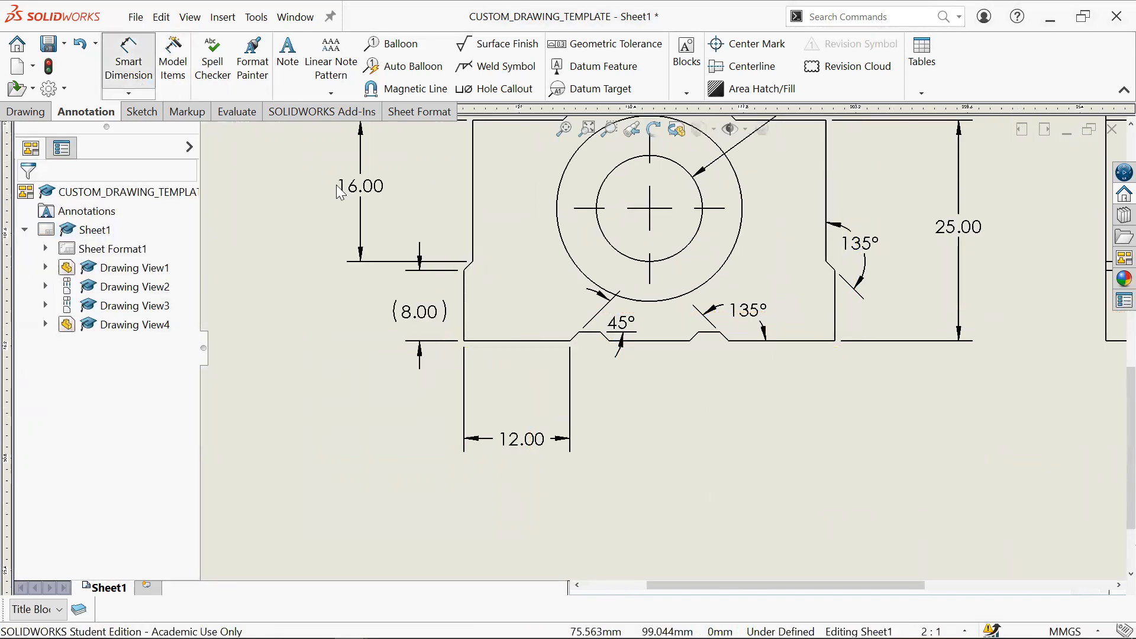
left_click(593, 332)
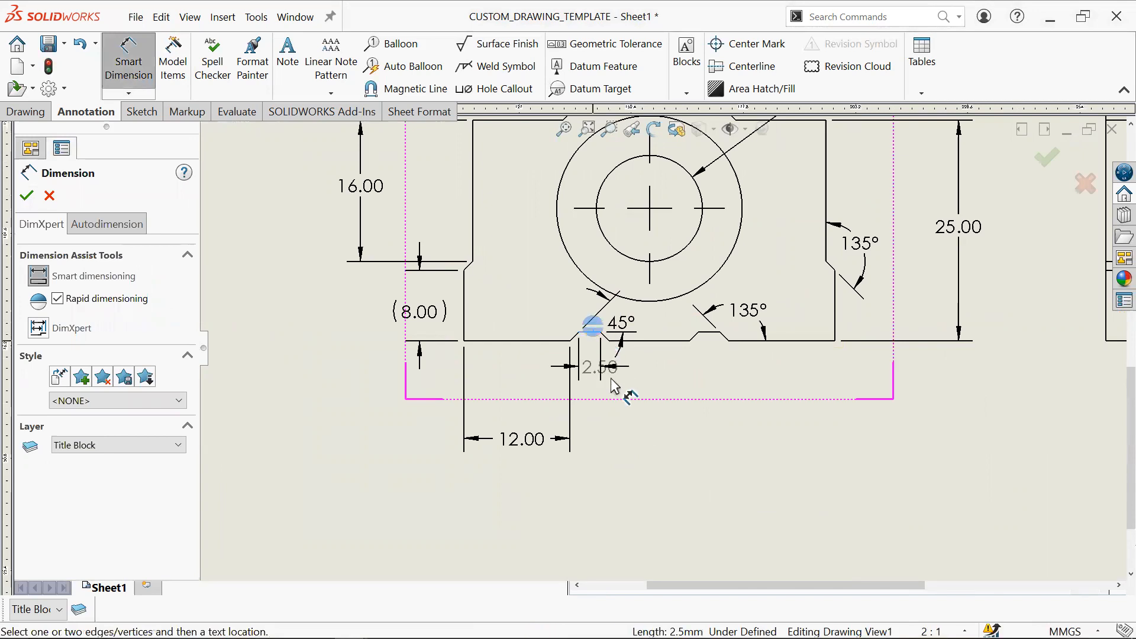
left_click(641, 398)
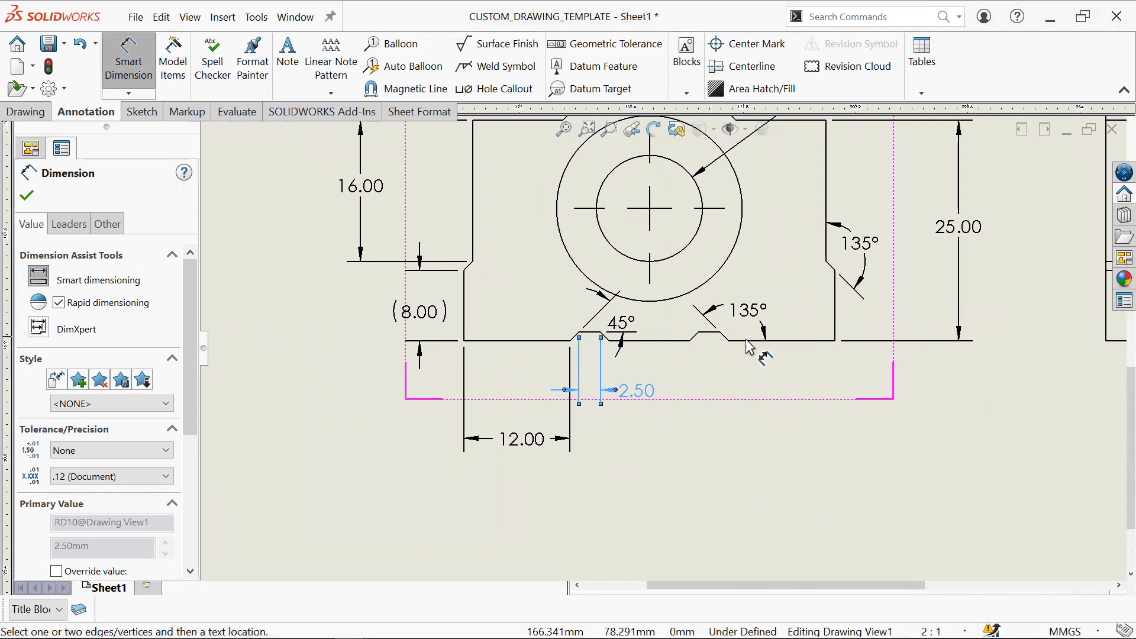
Step: Dimension the right notch's depth between its top edge and the part's bottom edge, placing the text below the view's lower right corner
left_click(708, 333)
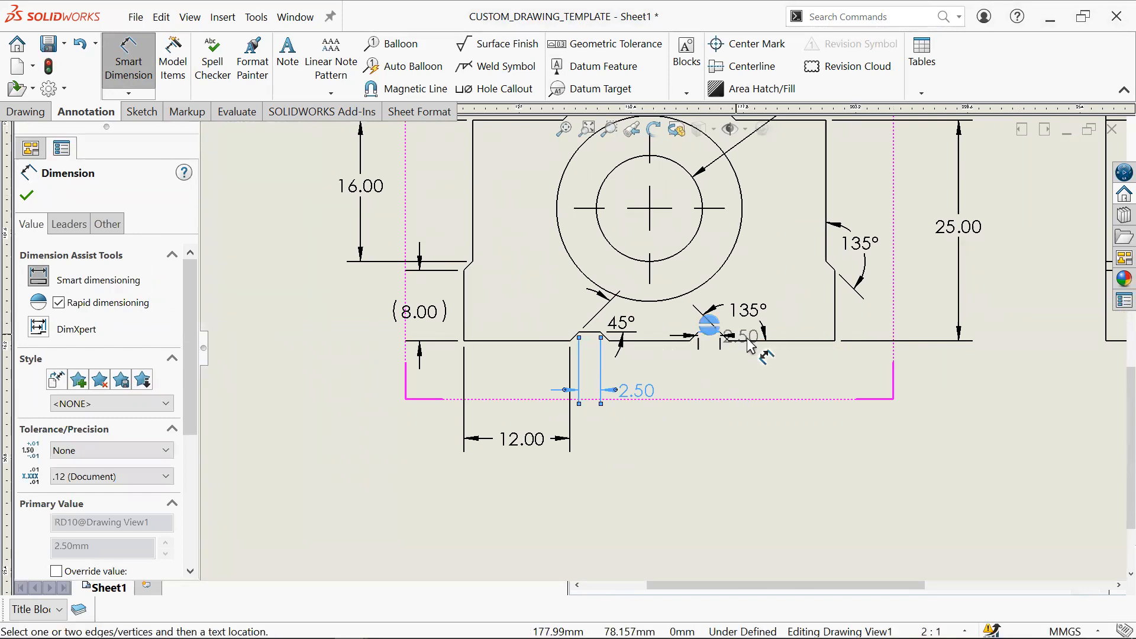
left_click(747, 341)
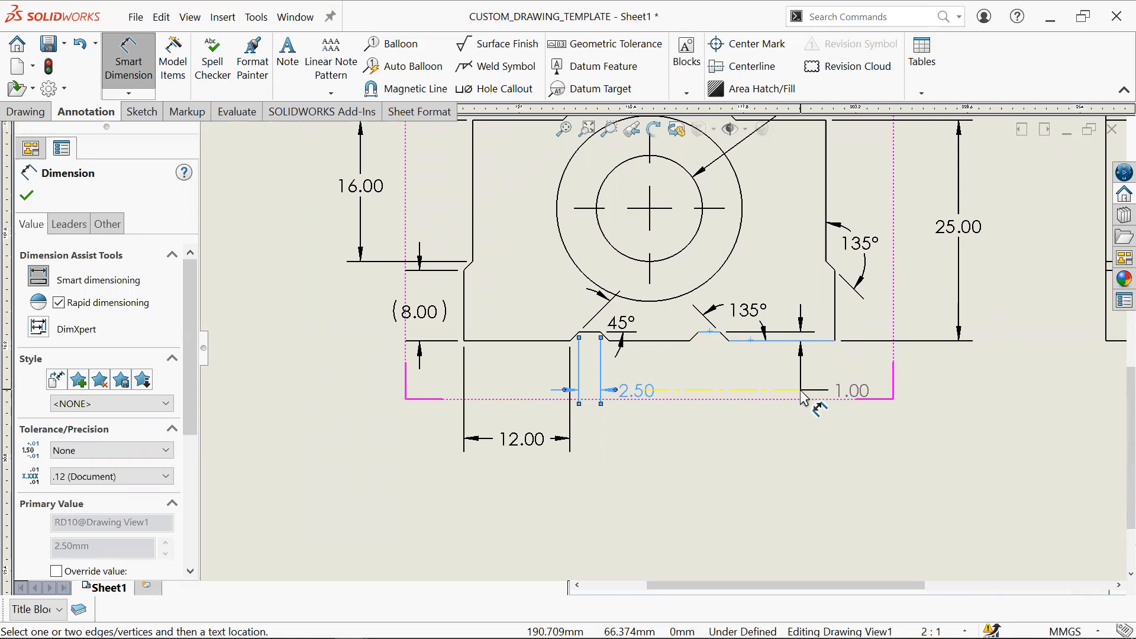
left_click(802, 383)
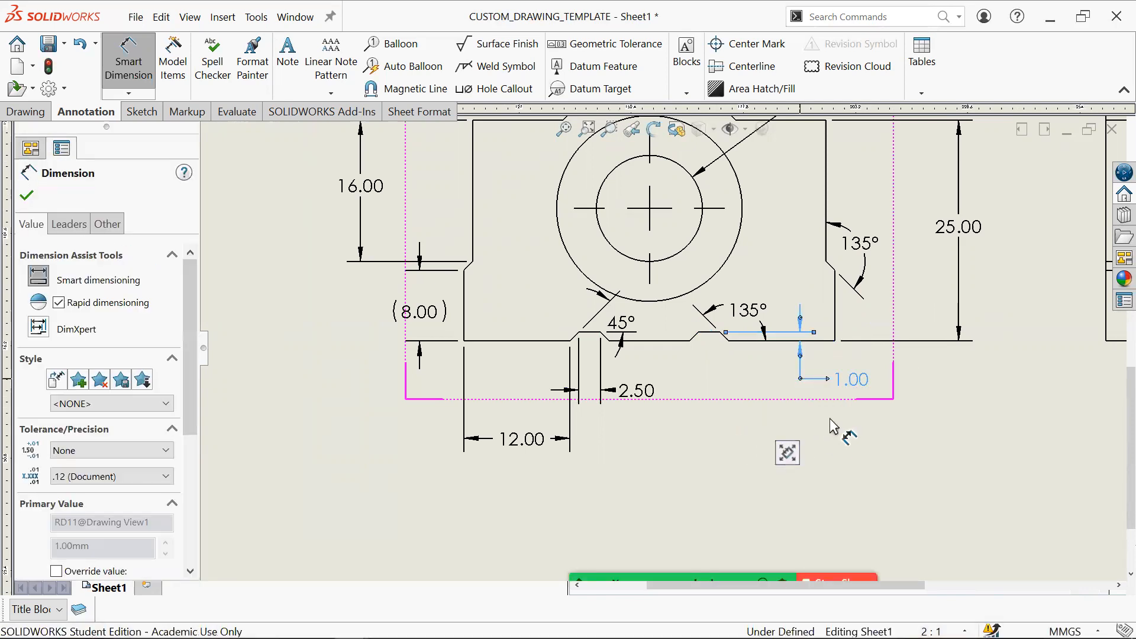
left_click(870, 435)
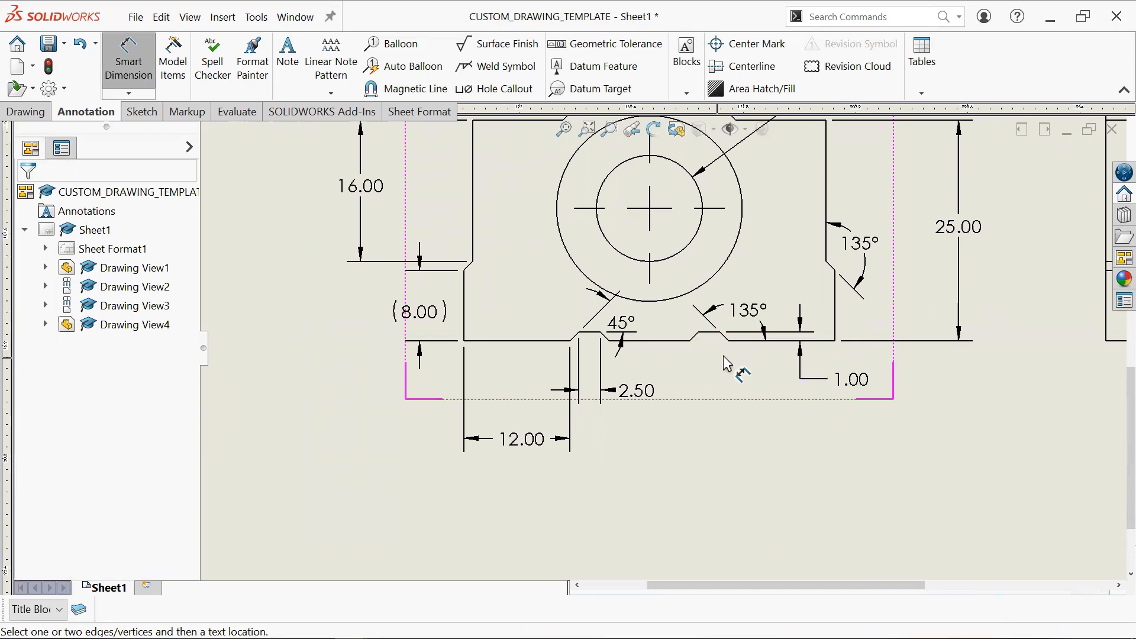
Step: Replace the right notch's 135° angle dimension with one between its top edge and right slope, placed below the notch
left_click_drag(760, 324, 723, 356)
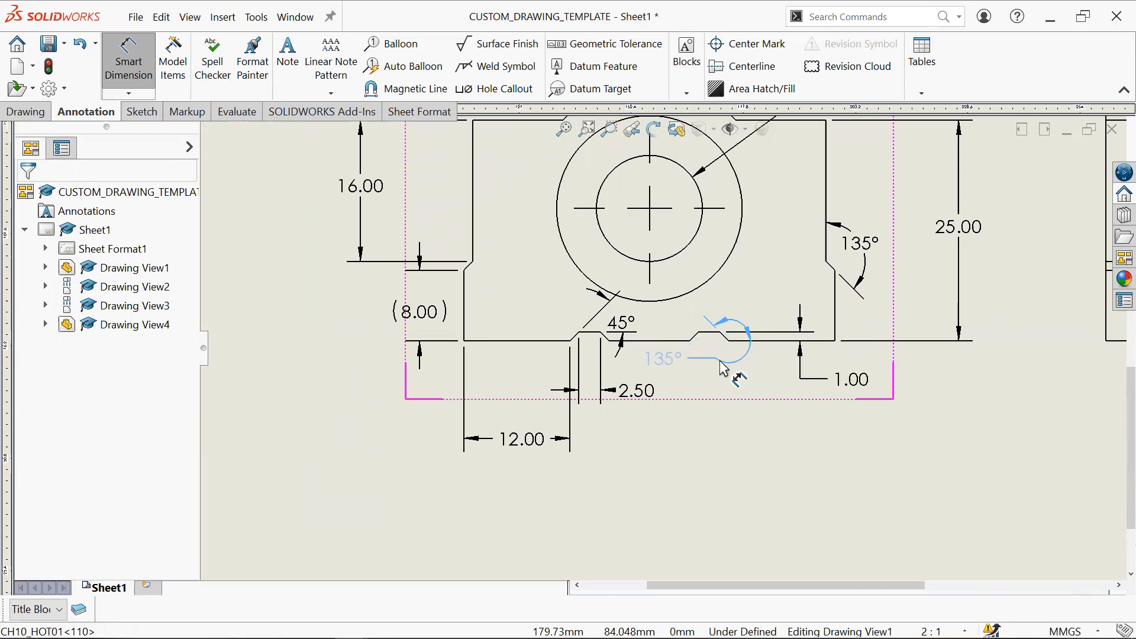
key("Delete")
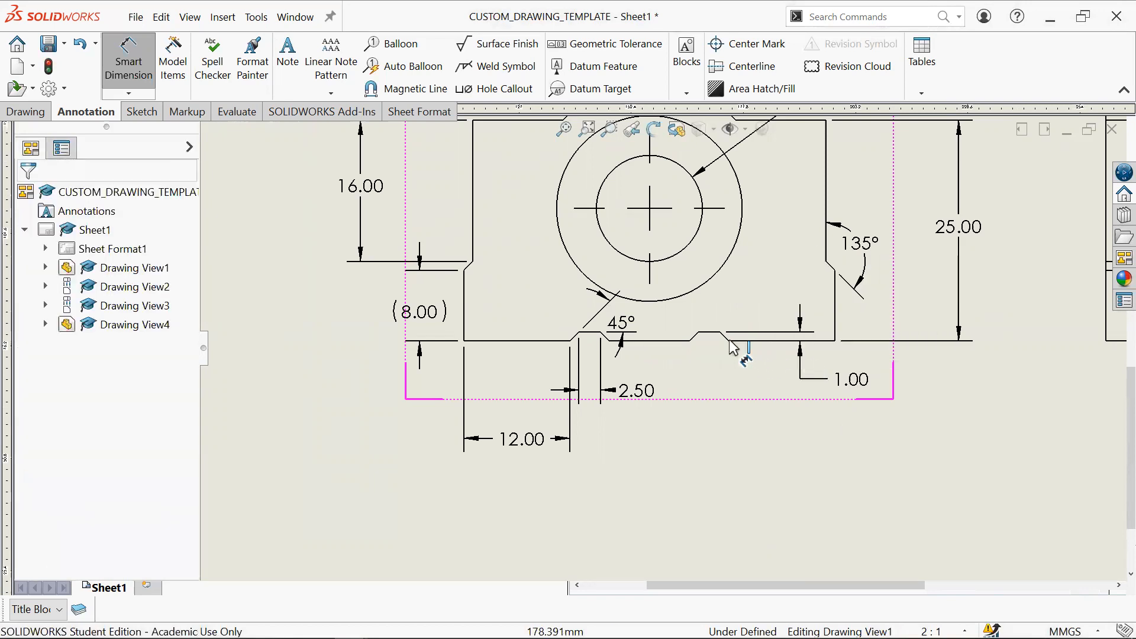
left_click(717, 331)
left_click(723, 335)
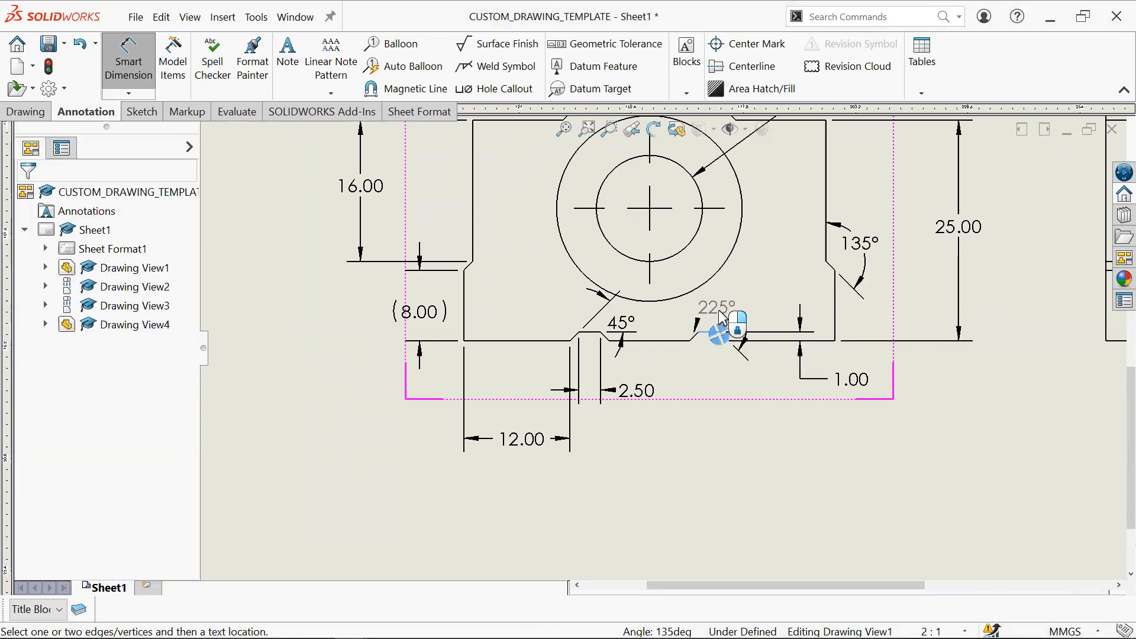
left_click(716, 370)
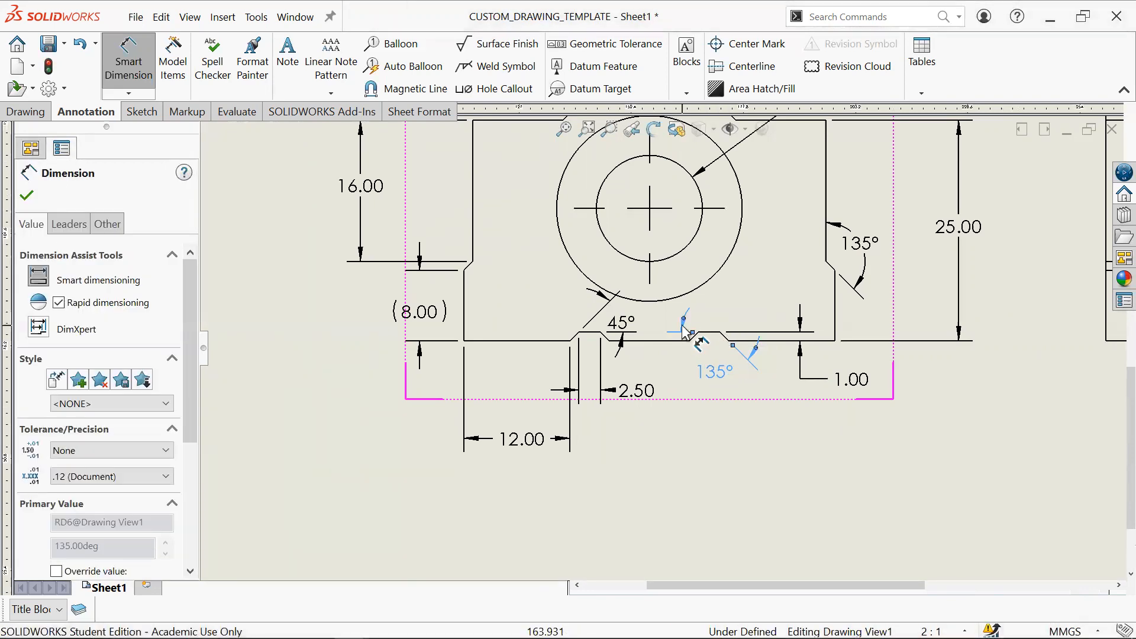
left_click(730, 427)
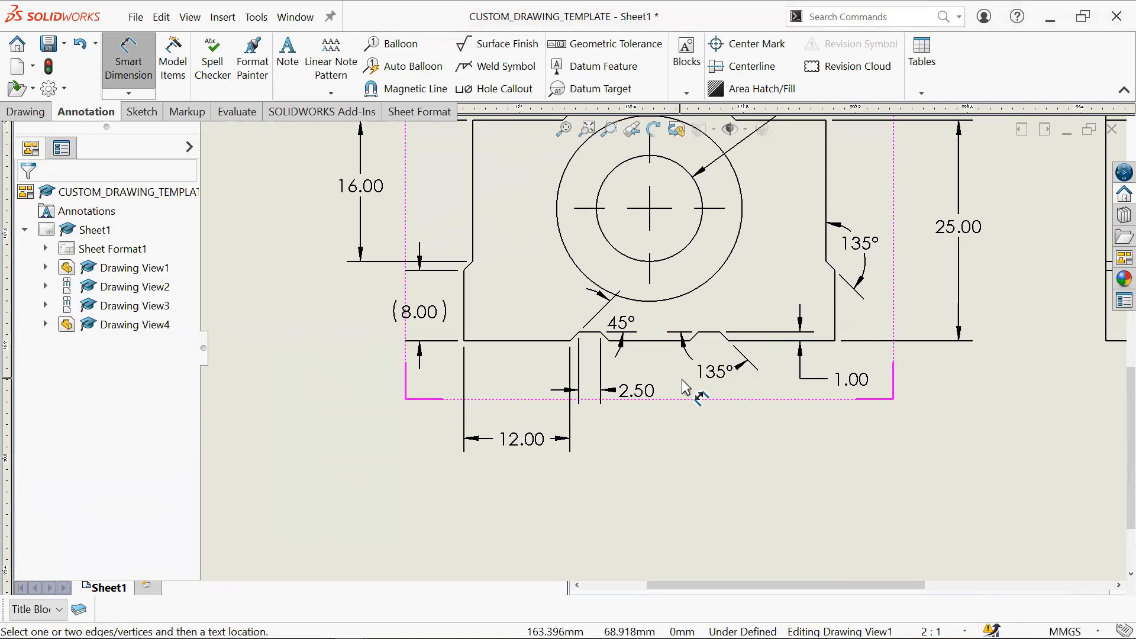
Step: Move the 25.00 height dimension closer to the front view's right side and line up the 16.00 dimension with the (8.00) reference dimension
mouse_move(778, 400)
middle_mouse_down()
mouse_move(781, 423)
mouse_move(760, 433)
middle_mouse_up()
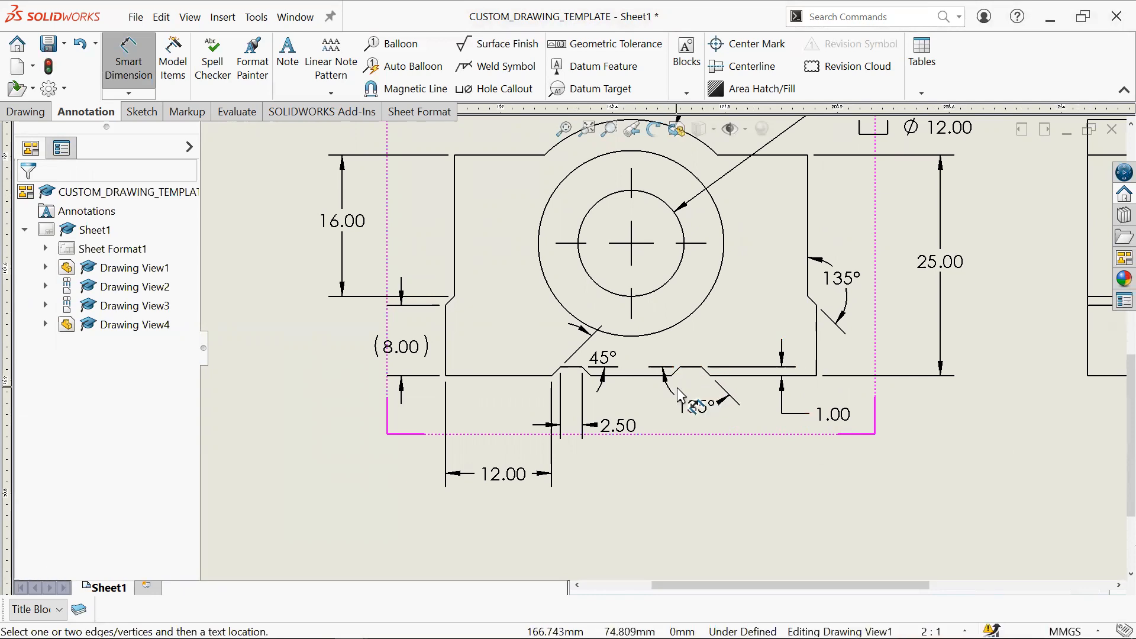
left_click(409, 309)
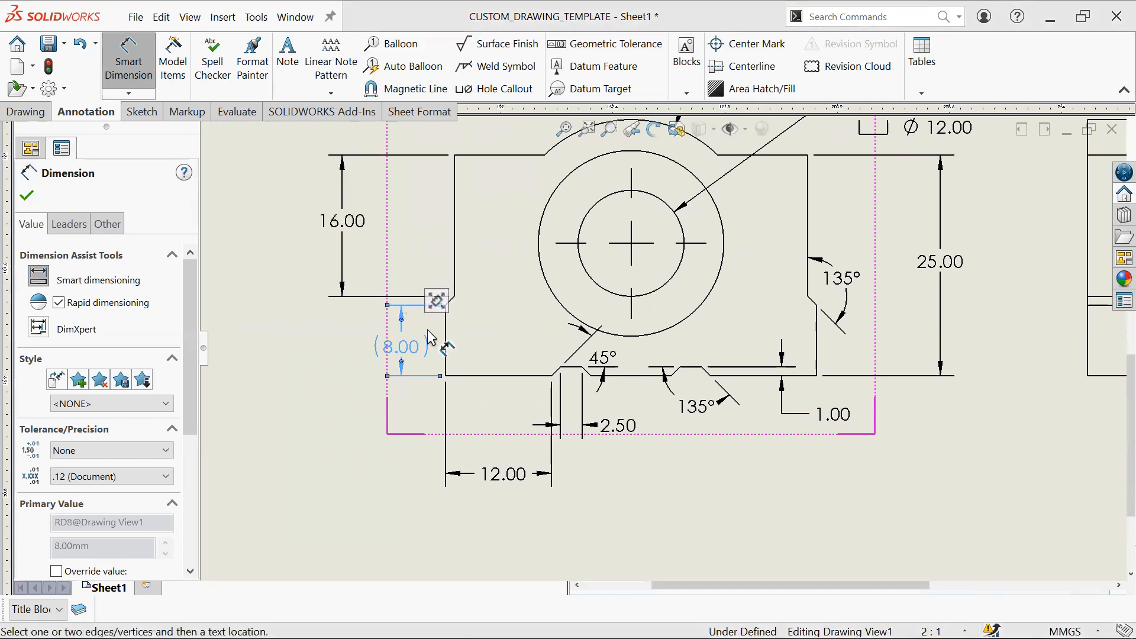
scroll(755, 408, "up", 5)
middle_click_drag(821, 386, 786, 443)
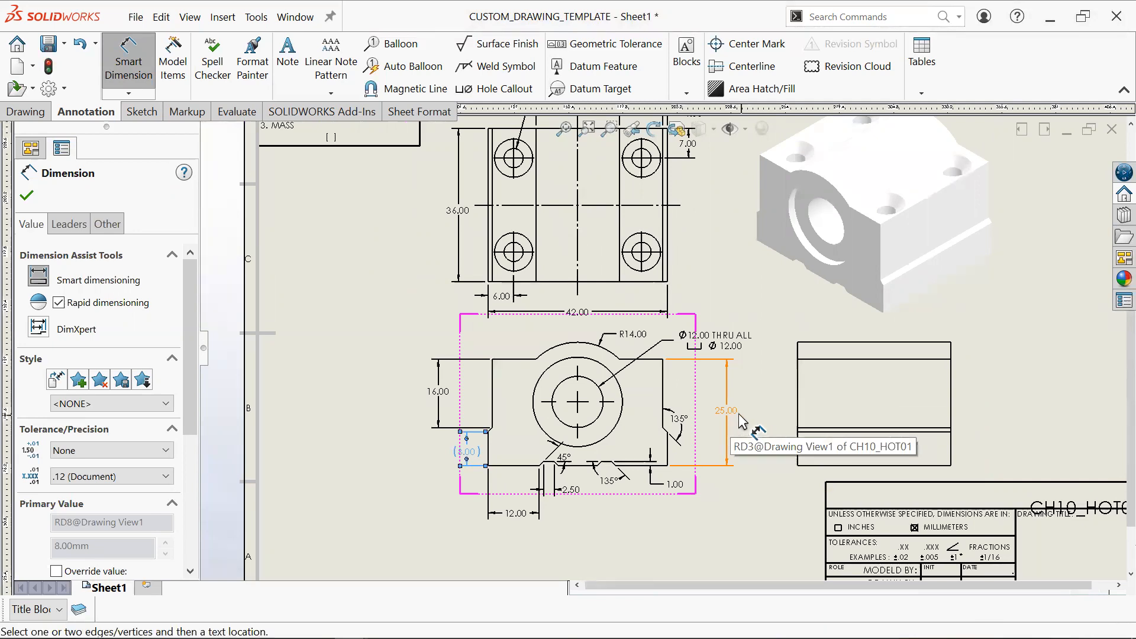
left_click_drag(736, 418, 720, 418)
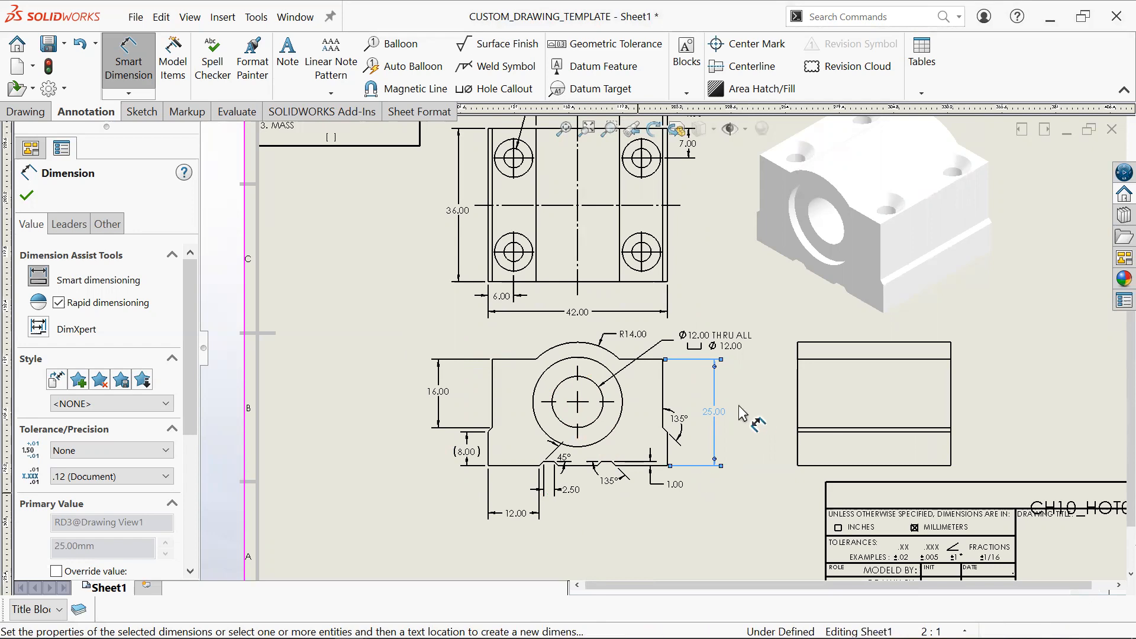
scroll(497, 462, "down", 2)
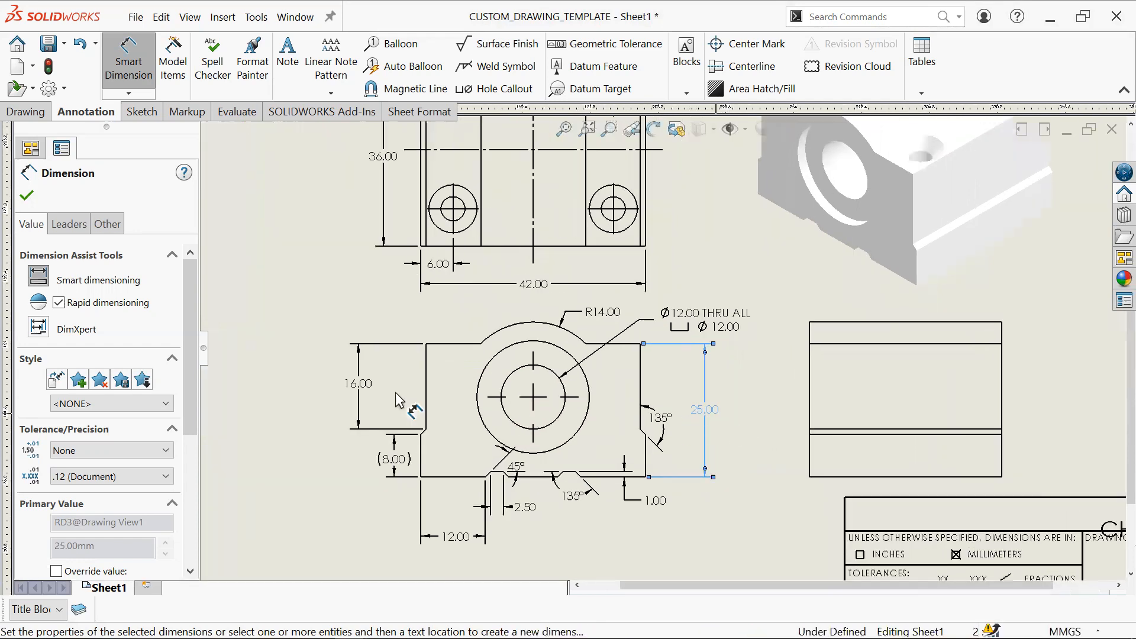
left_click(362, 392)
left_click_drag(372, 388, 396, 395)
left_click_drag(708, 409, 684, 409)
left_click(737, 439)
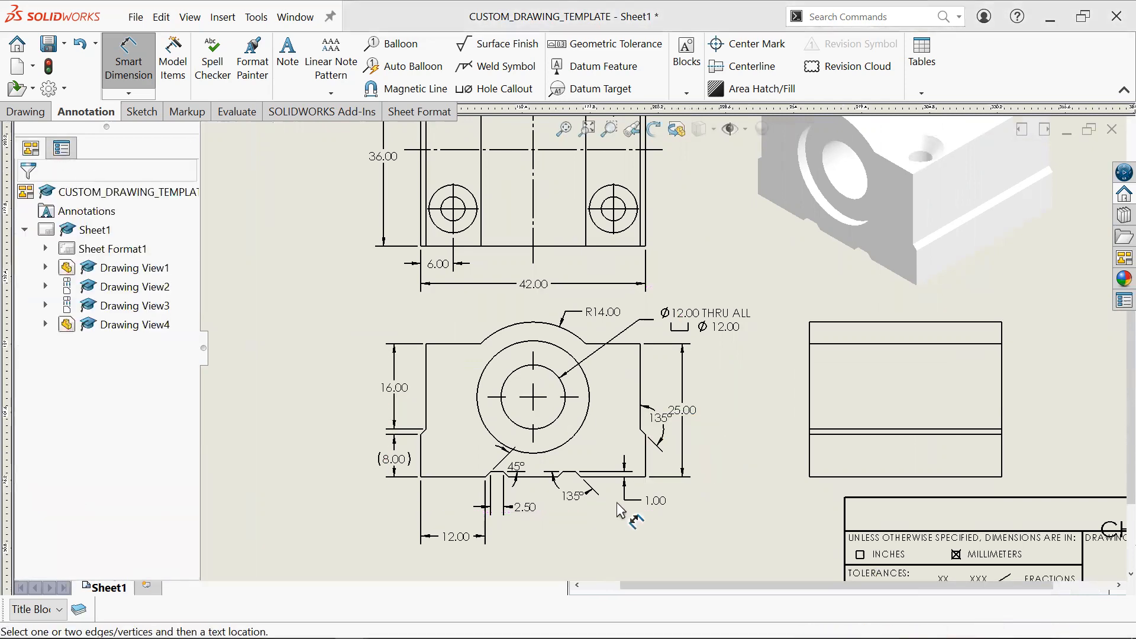
Step: Shift the left notch's 45° angle text slightly to the left and leave the Smart Dimension command
scroll(700, 425, "down", 2)
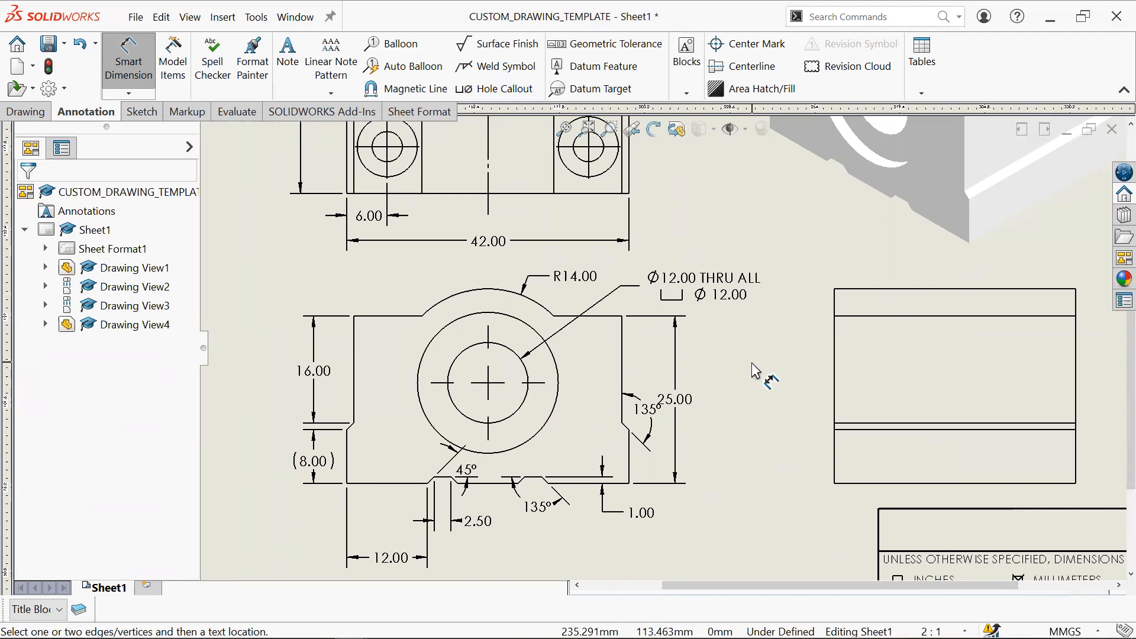
left_click_drag(468, 470, 456, 468)
left_click(510, 553)
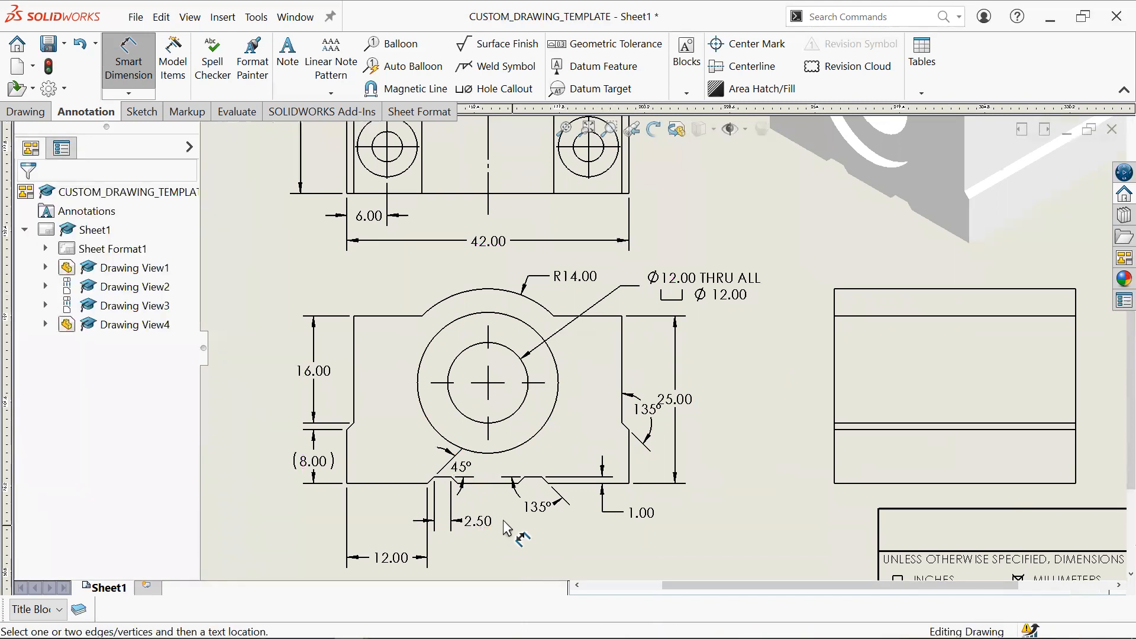
key("z")
key("z")
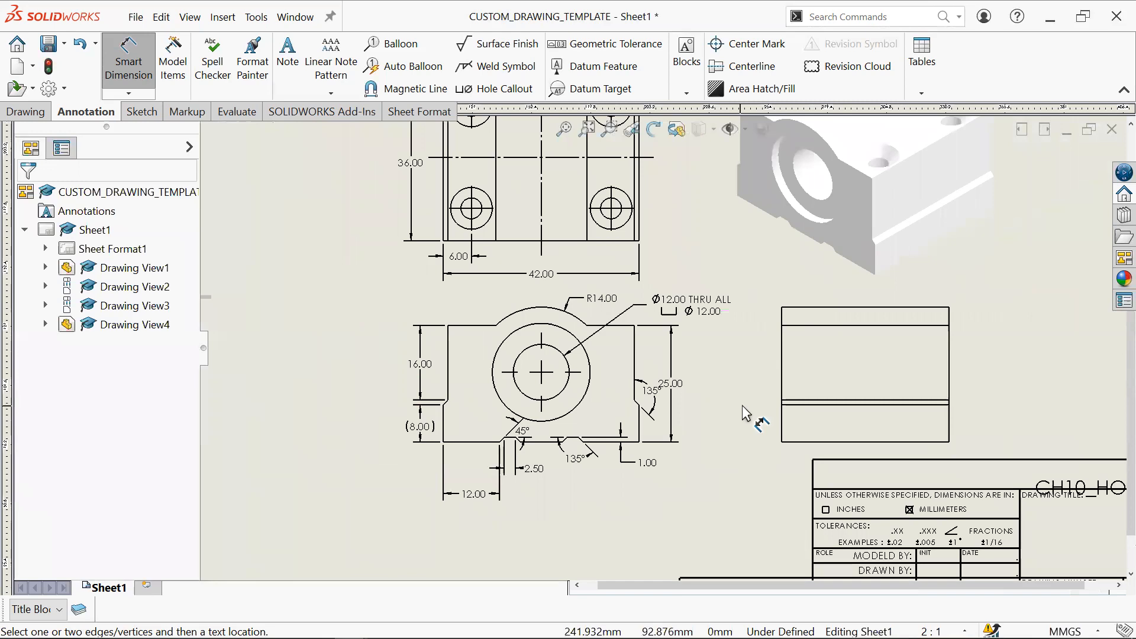
key("z")
key("Escape")
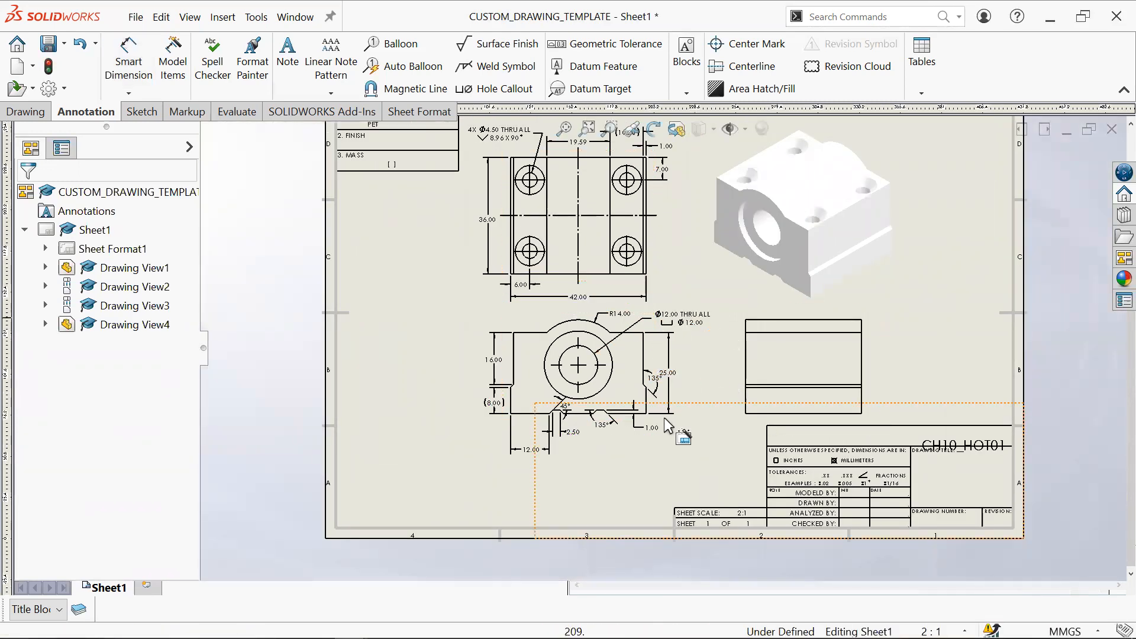
Step: Move the front view slightly down and to the left on the sheet
left_click(617, 420)
left_click_drag(615, 418, 614, 414)
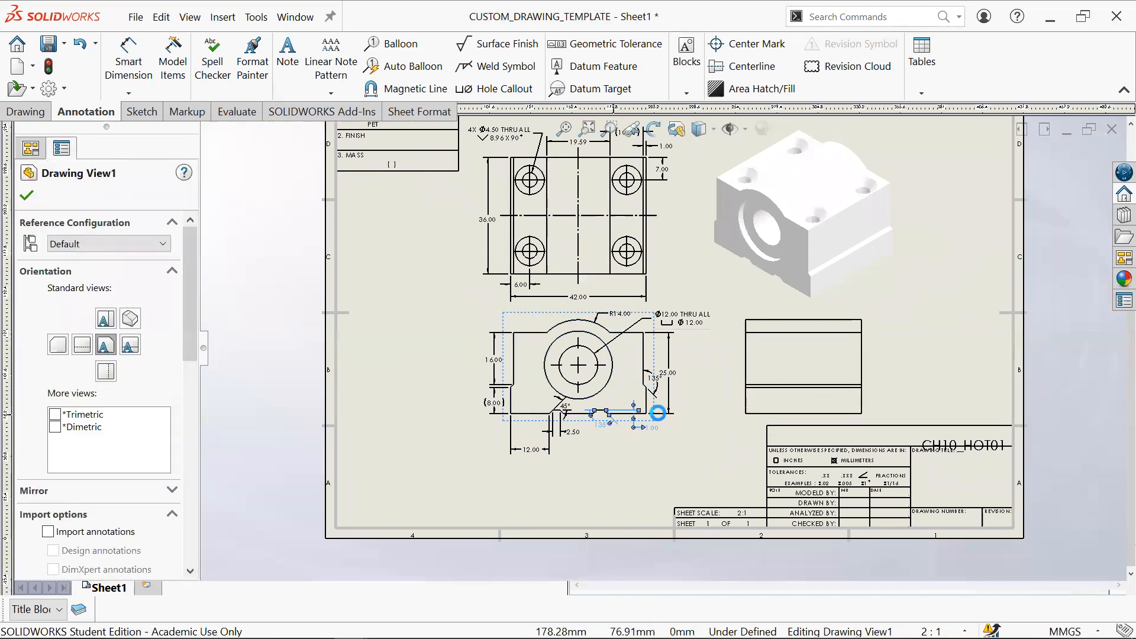
left_click(653, 435)
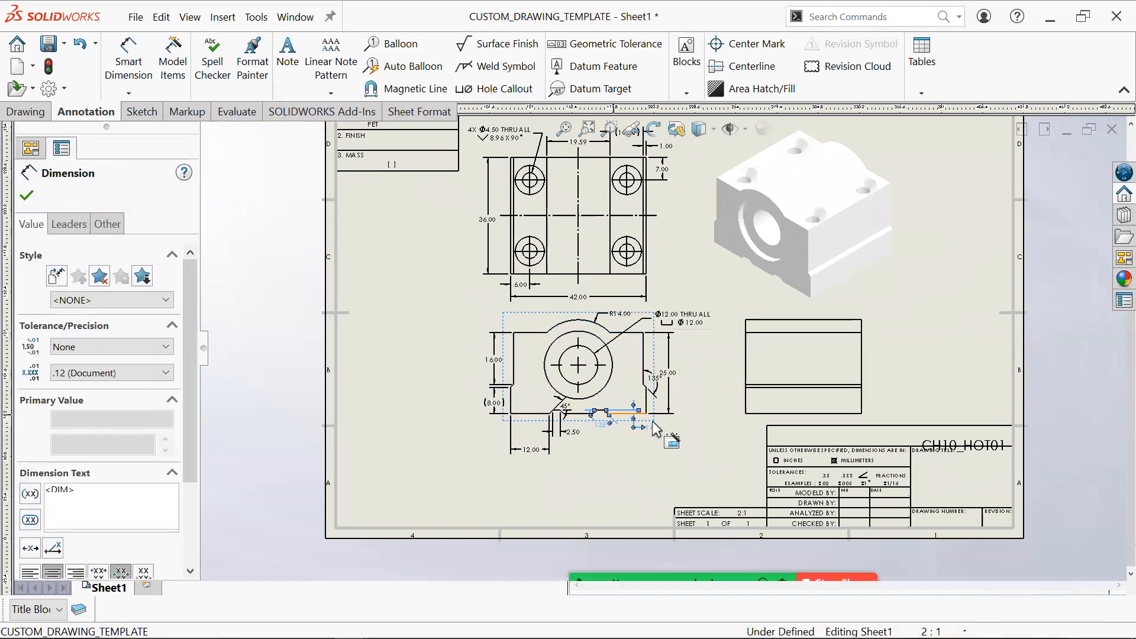
left_click(501, 341)
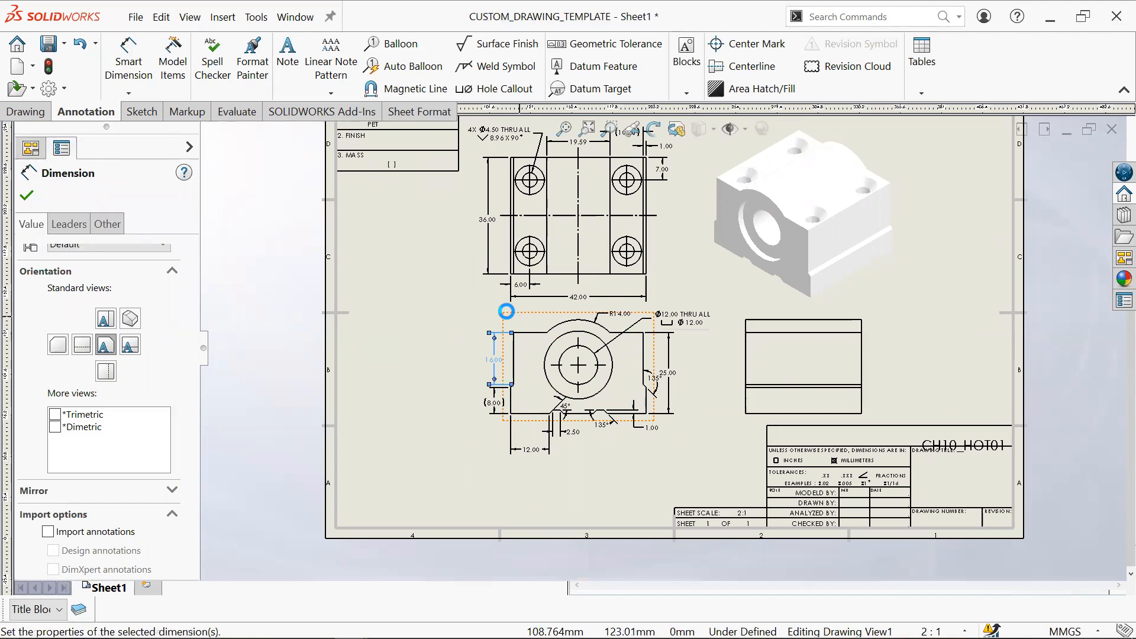
left_click(510, 319)
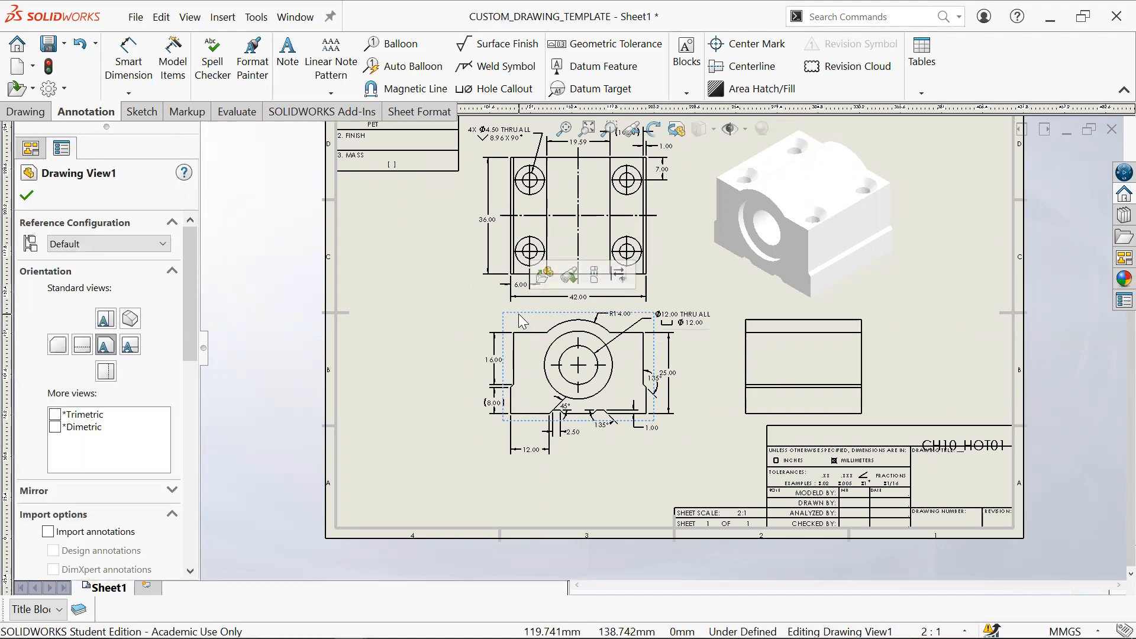
mouse_move(527, 323)
left_mouse_down()
mouse_move(501, 326)
mouse_move(521, 320)
left_mouse_up()
left_click(450, 343)
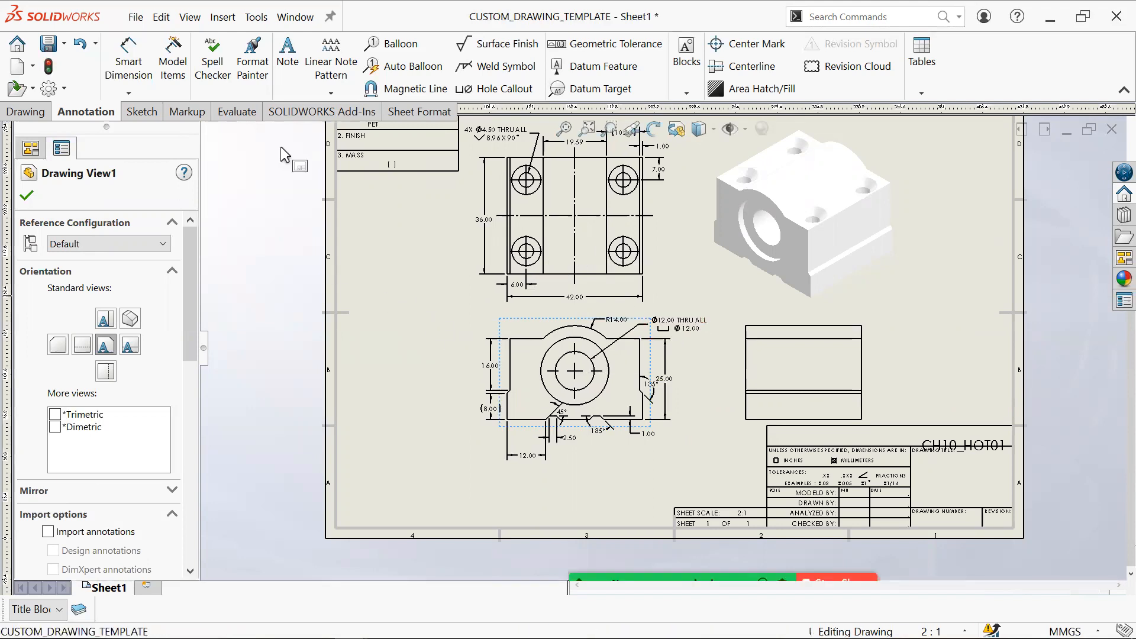
Step: Place a new note between the top and front views, try font size 18 with sample text and clear that text
left_click(288, 51)
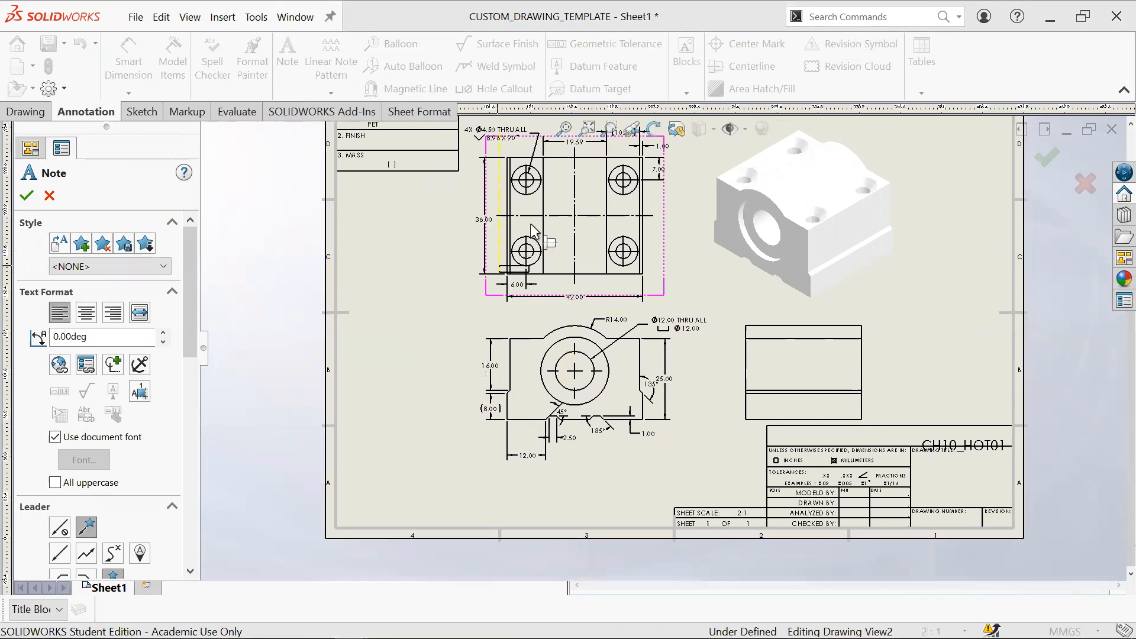
left_click(454, 295)
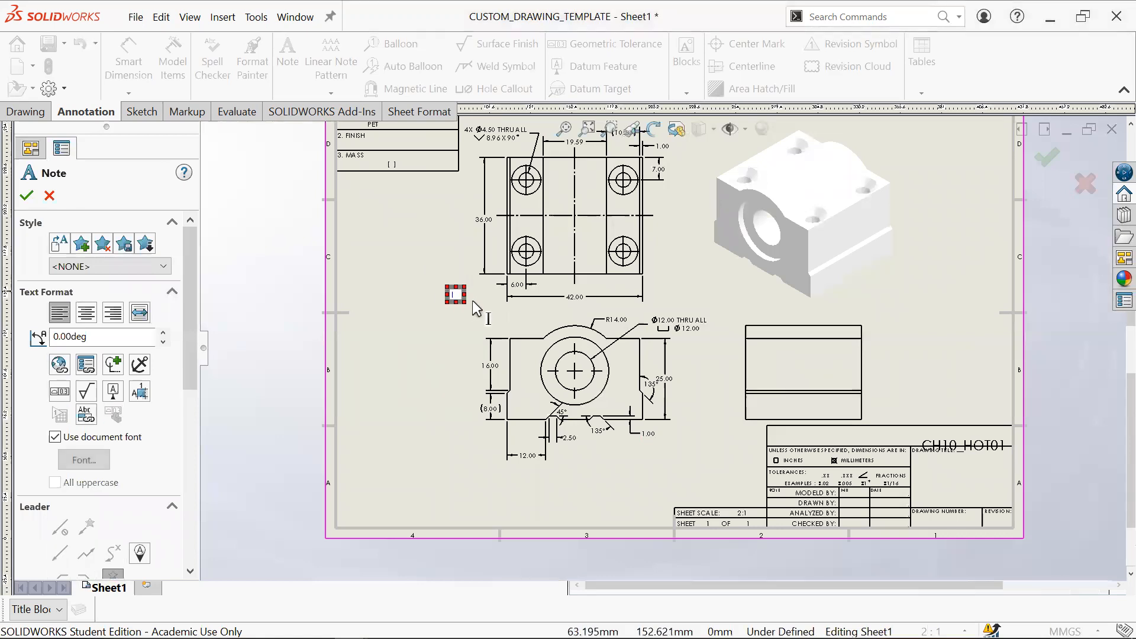
left_click(211, 266)
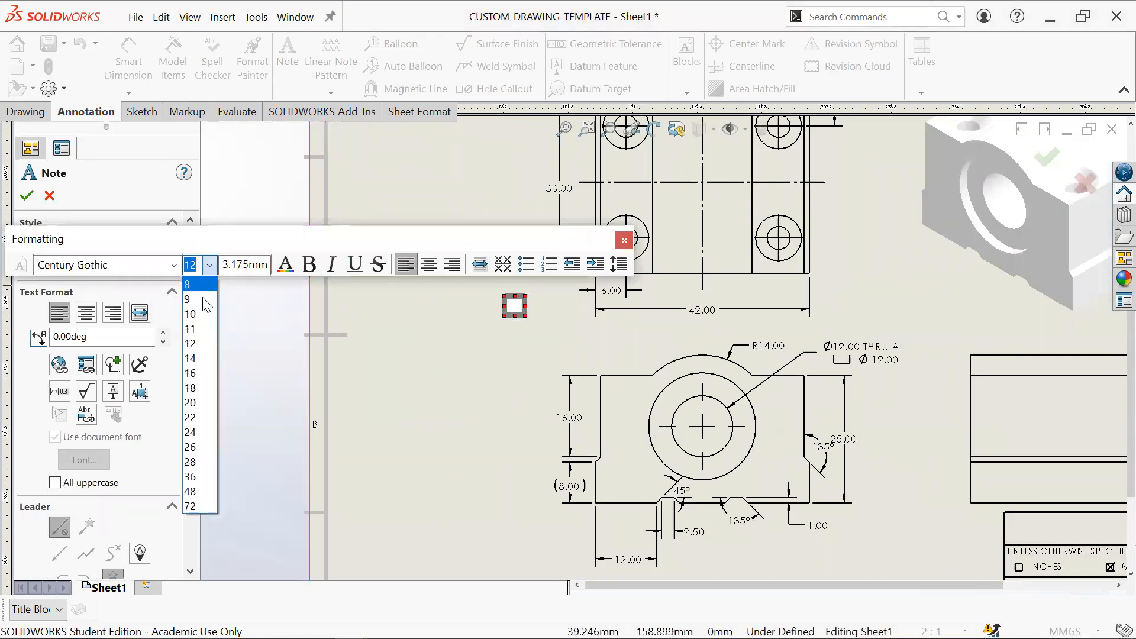
left_click(198, 384)
type("ffff")
key("BackSpace")
key("BackSpace")
key("BackSpace")
key("BackSpace")
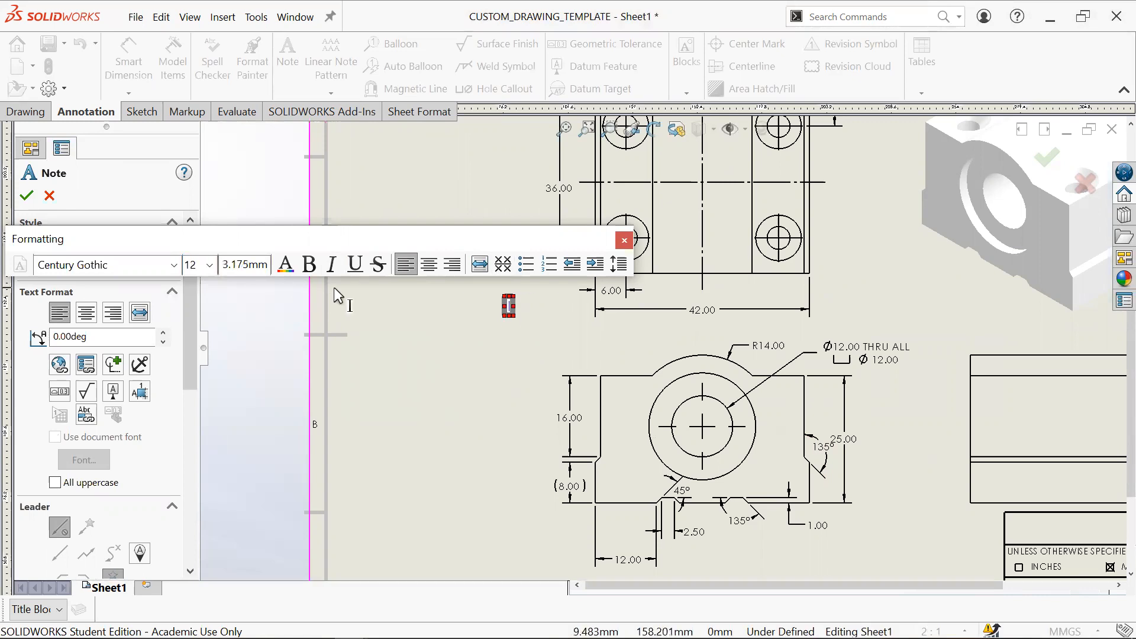
Step: Write "Top View" in the note in bold at font size 18 and finish the note
left_click(207, 271)
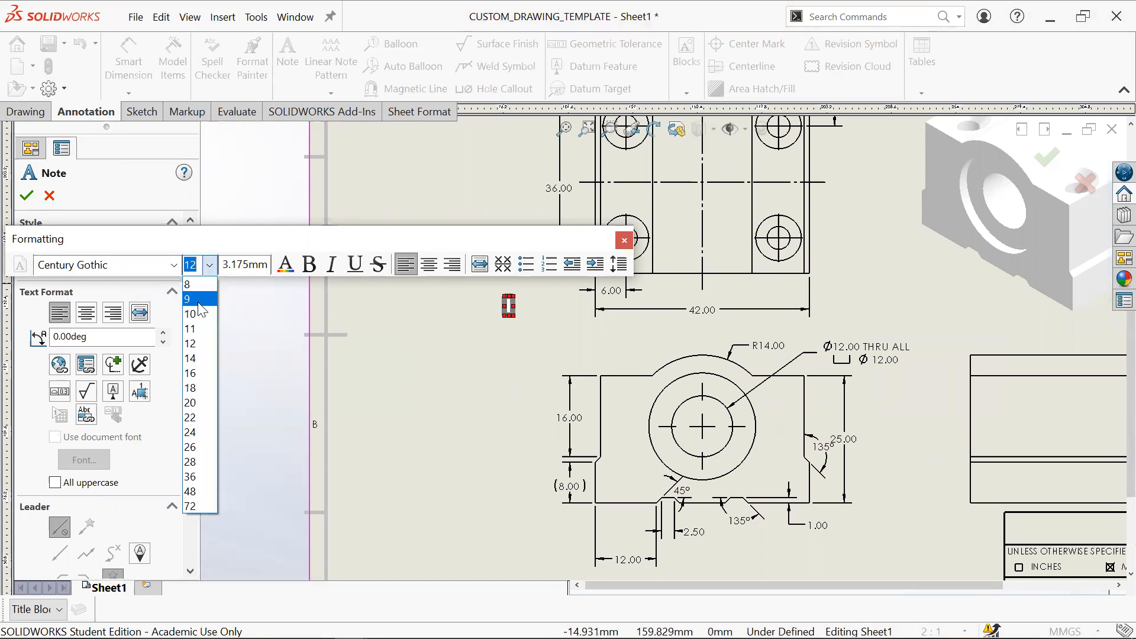
left_click(197, 384)
type("dddd")
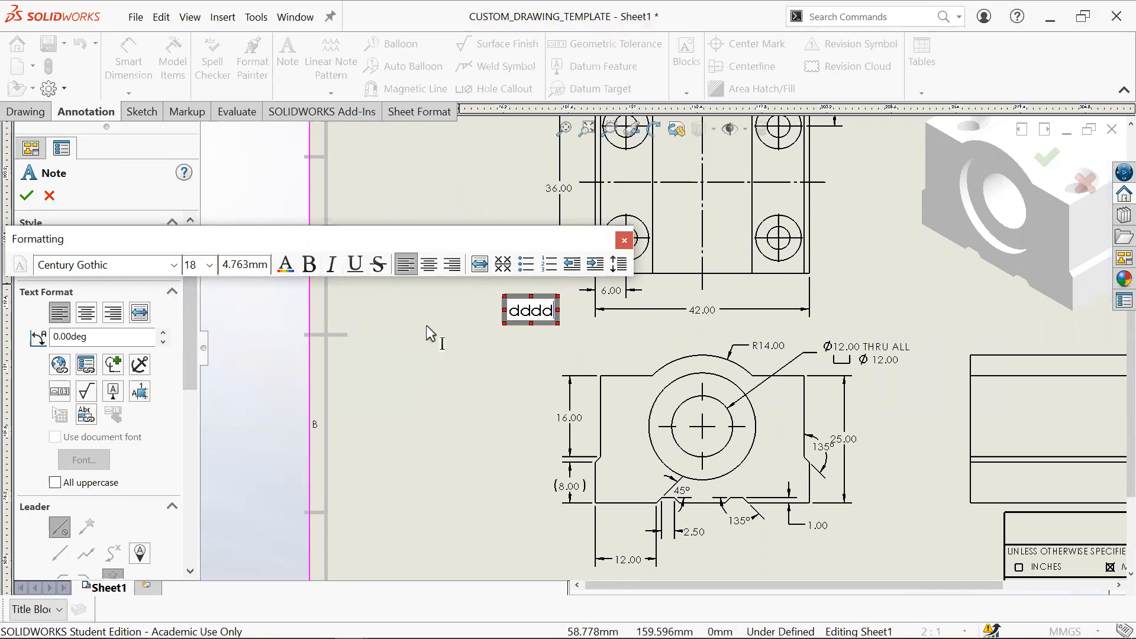
key("ctrl+a")
key("ctrl+b")
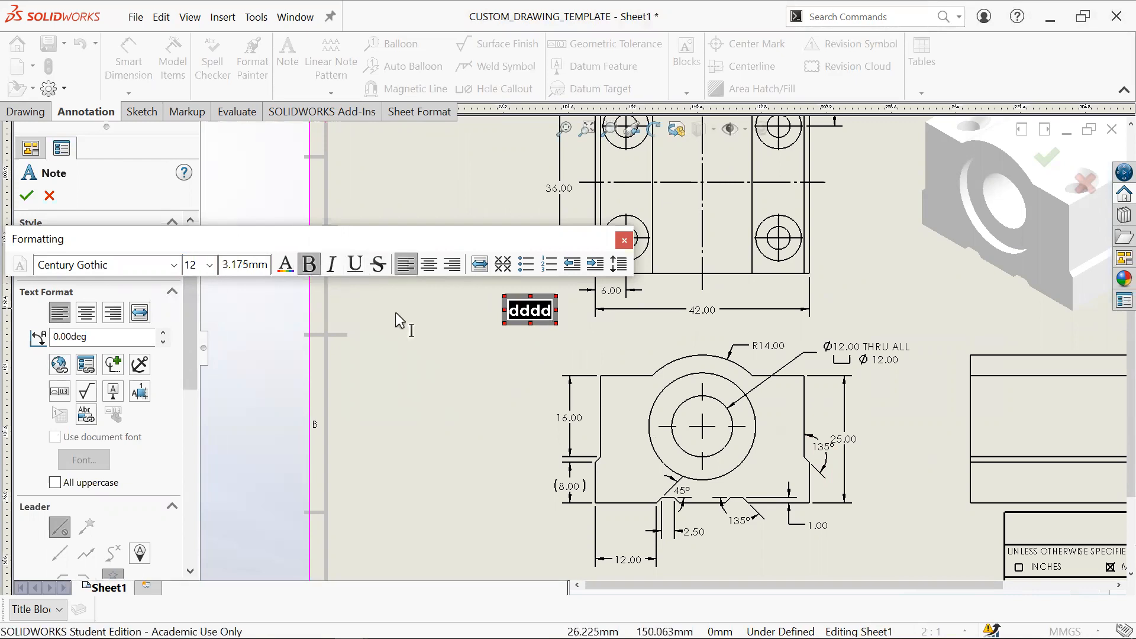
type("Top View")
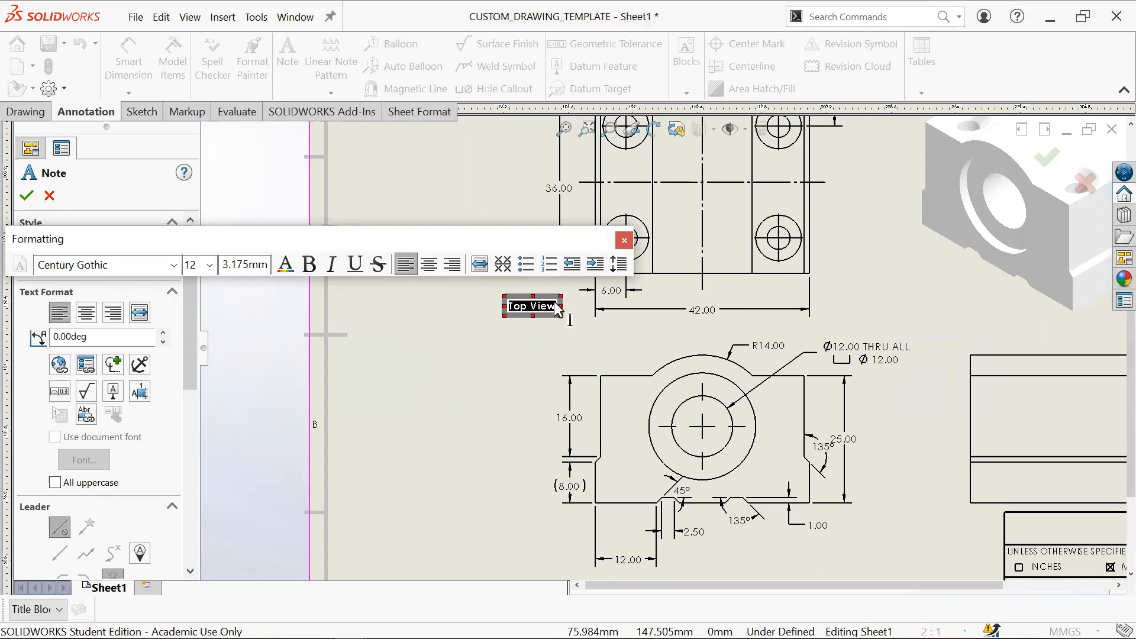
left_click(210, 266)
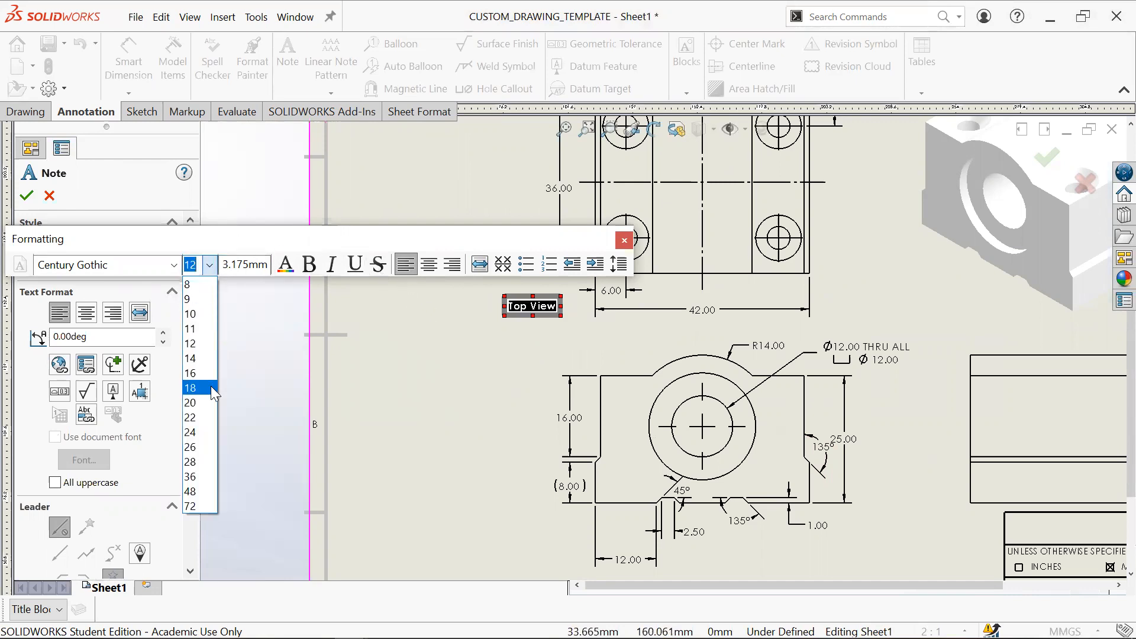
left_click(195, 383)
left_click(526, 379)
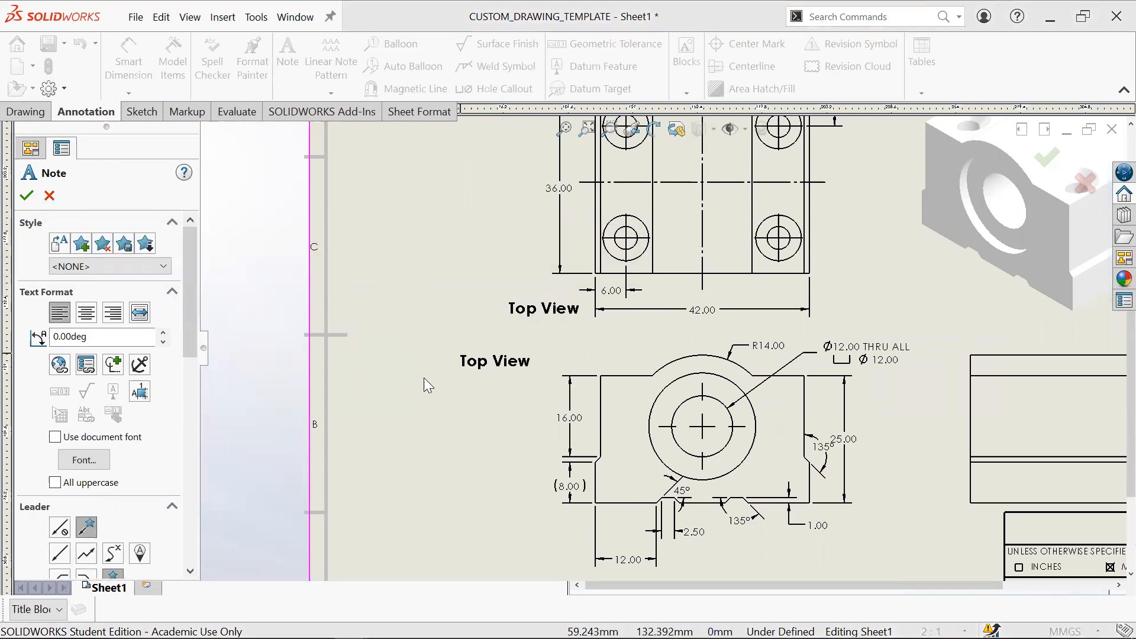
Step: Place another note below the front view and change its text to "FRONT VIEW"
key("f")
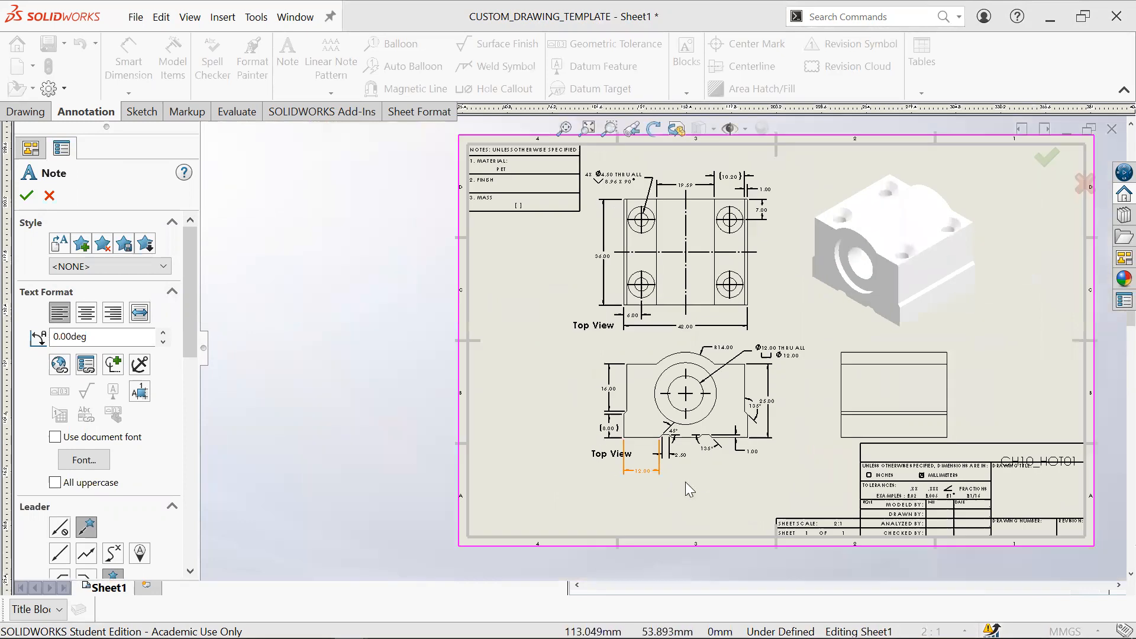
left_click(680, 482)
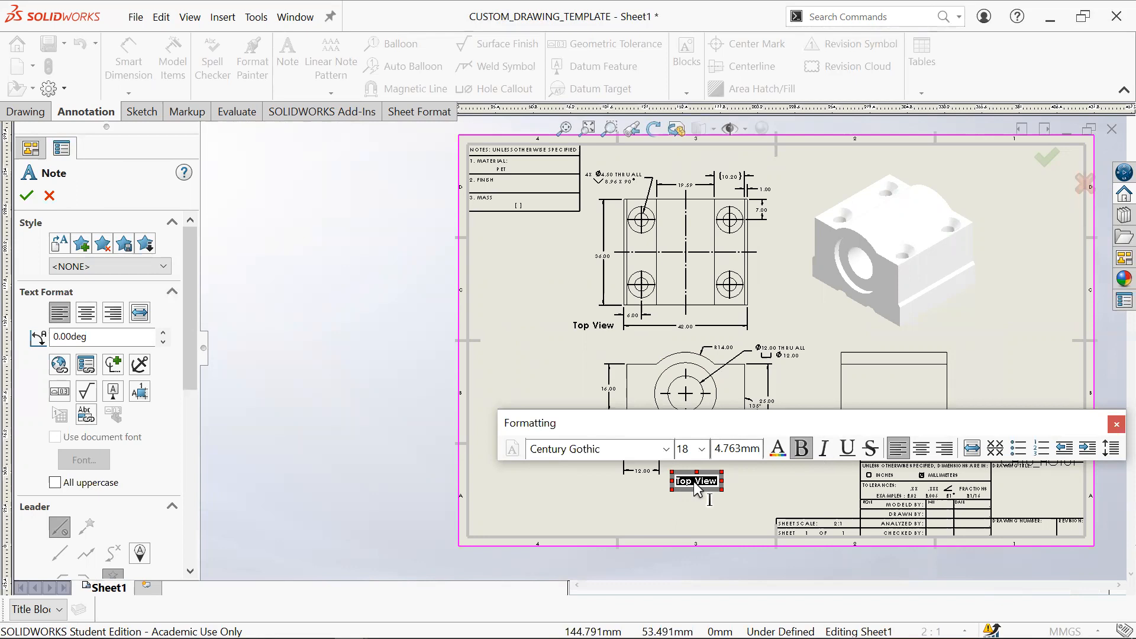
type("Fr")
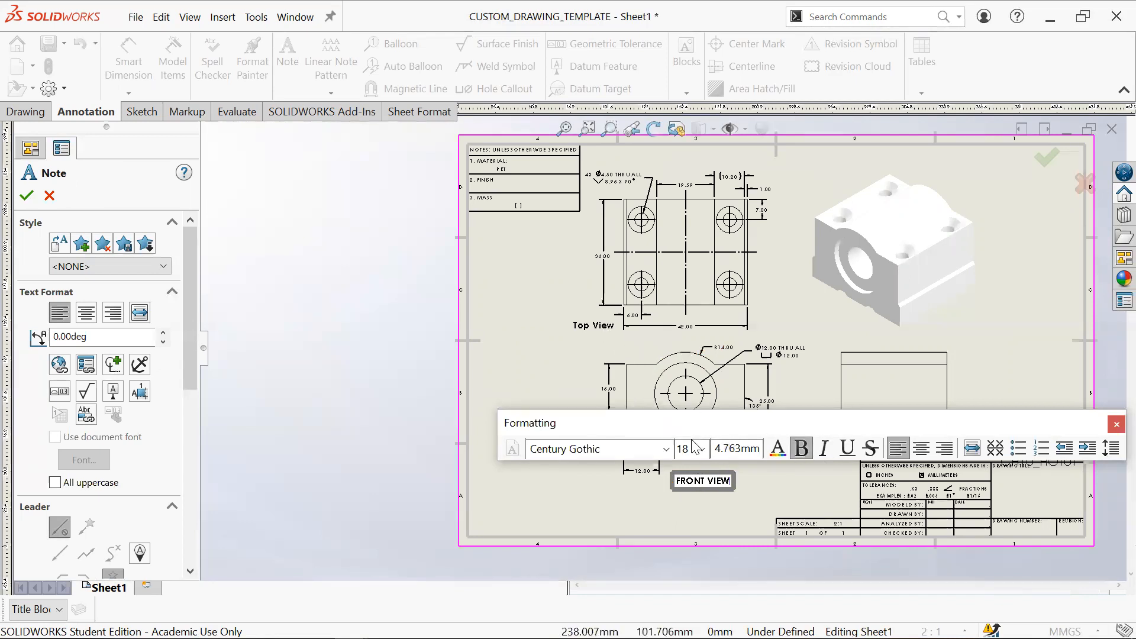
left_click(765, 485)
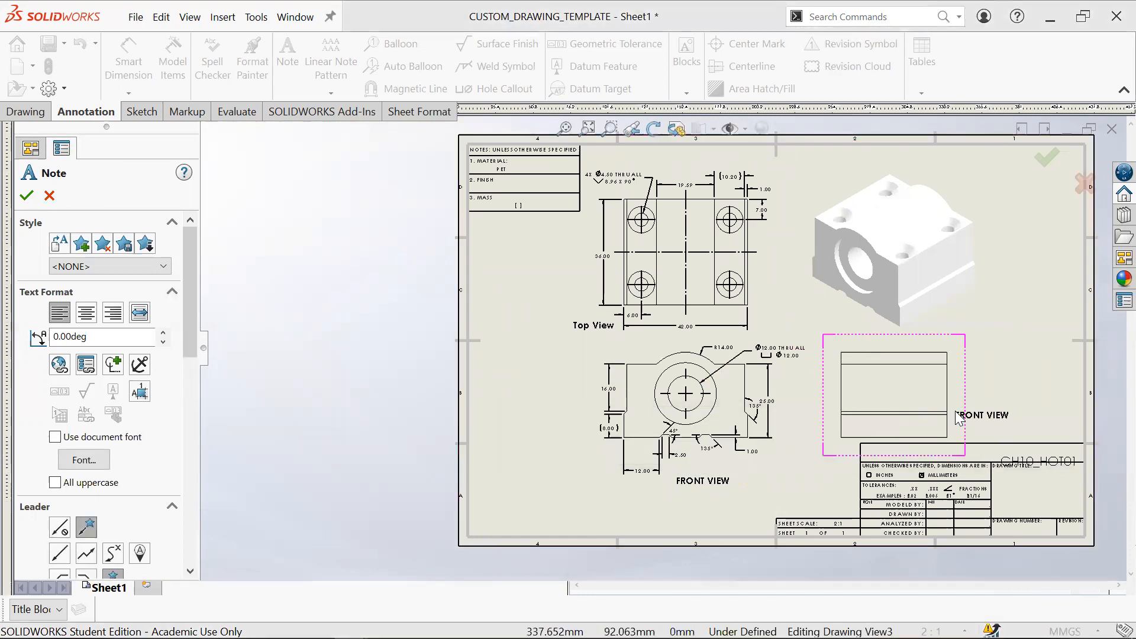
Step: Place a "SIDE VIEW" note beside the side view and leave the Note command
left_click(974, 441)
type("SIDE")
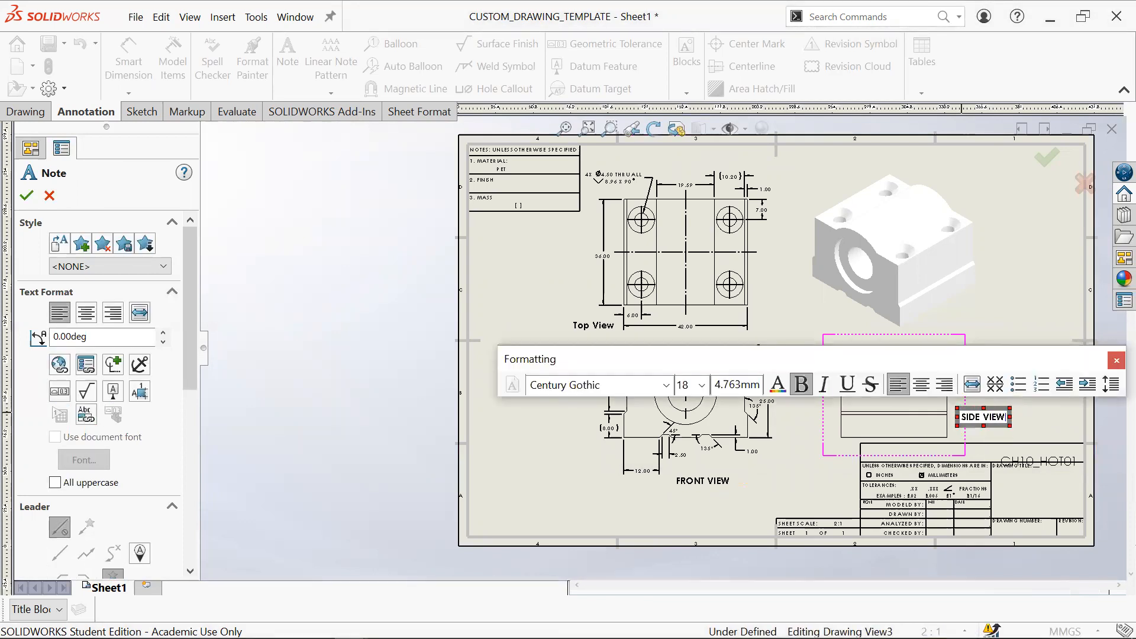
left_click(608, 332)
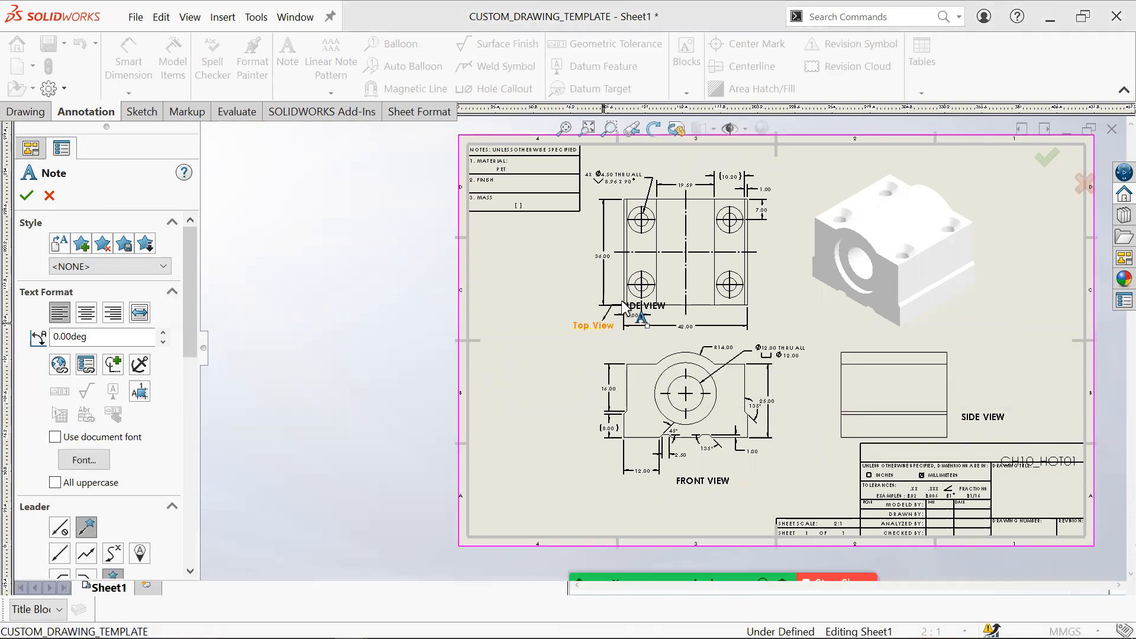
key("Escape")
Step: Rewrite the "Top View" note in capitals as "TOP VIEW"
left_click(598, 325)
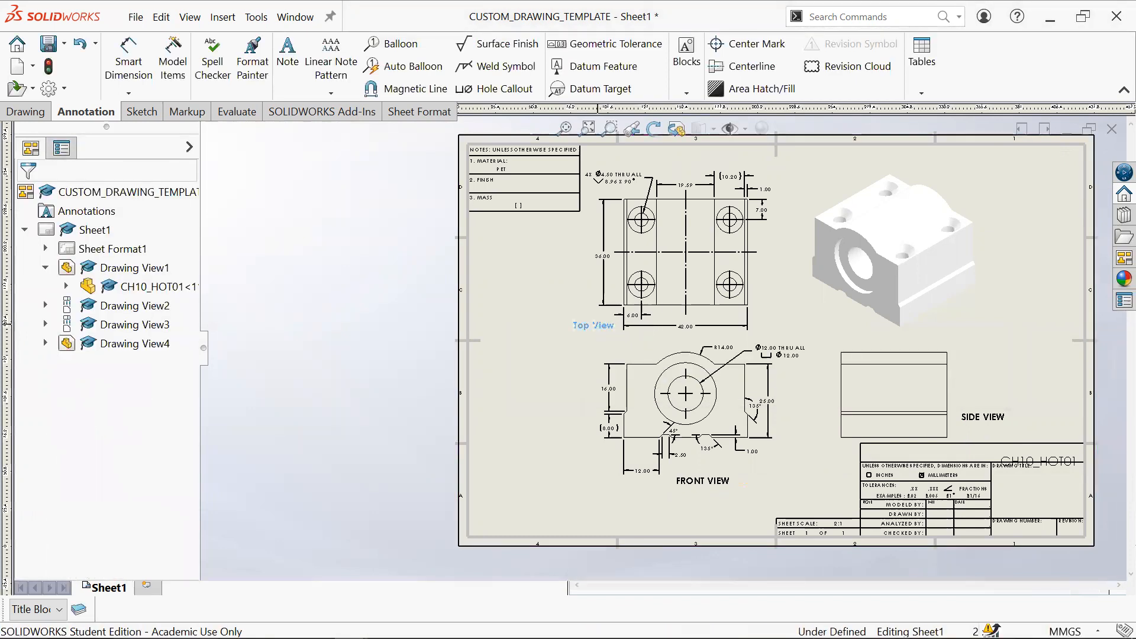
double_click(598, 325)
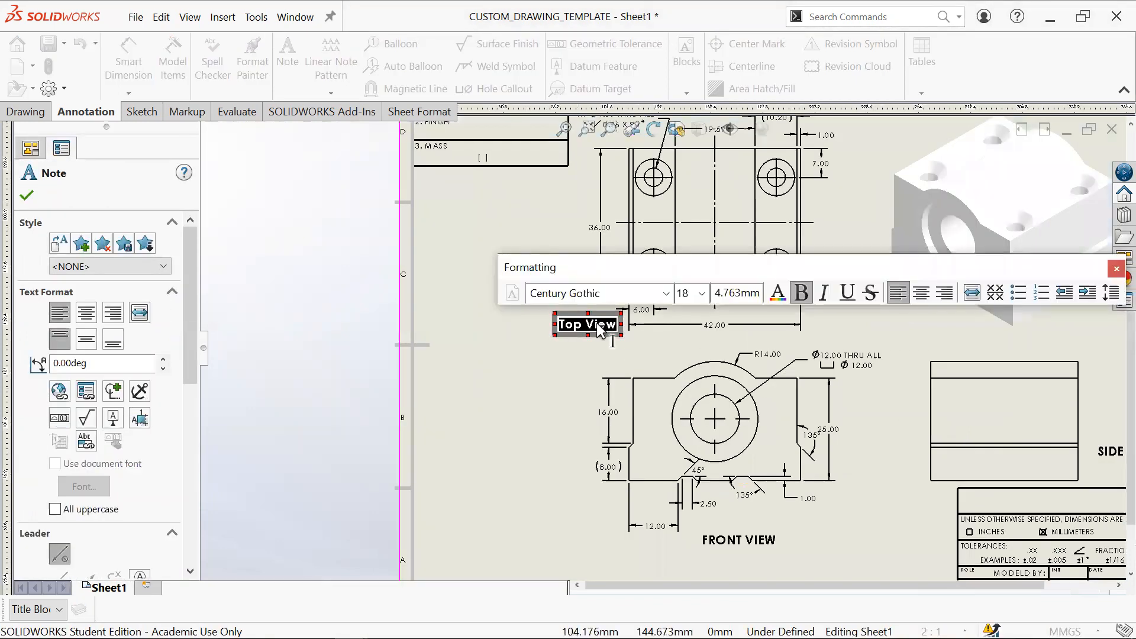
type("TOP VIEW")
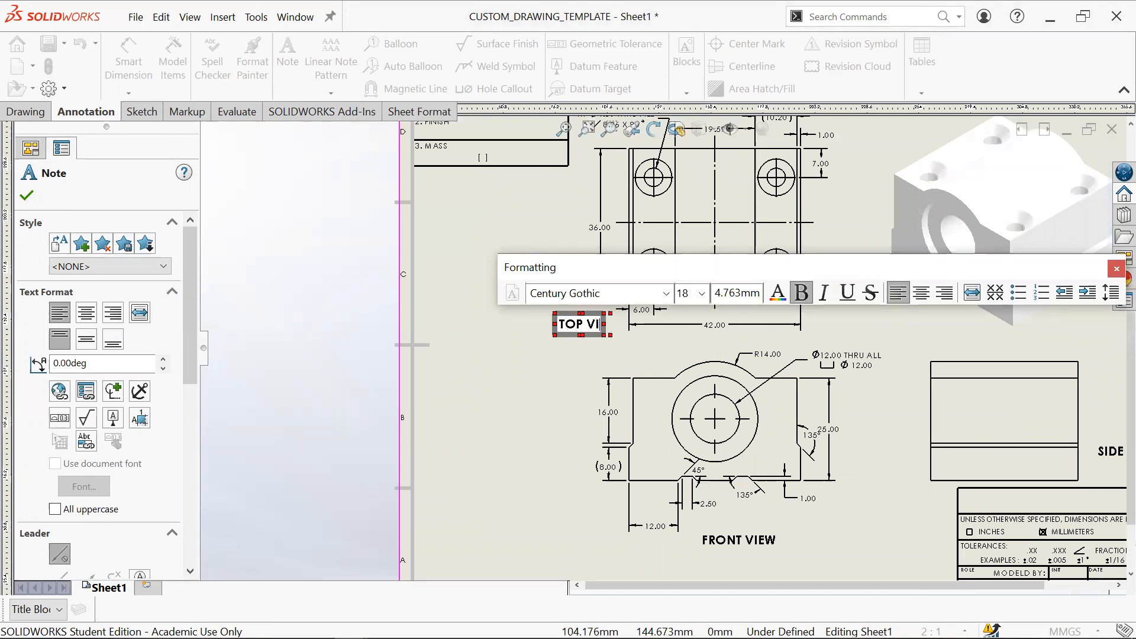
key("Return")
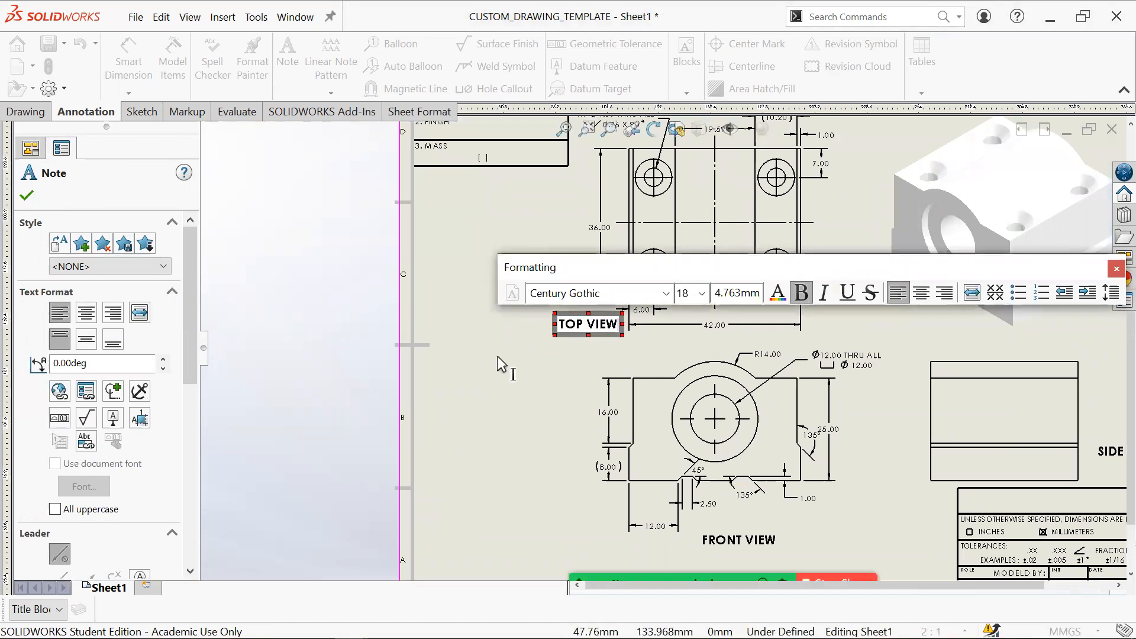
left_click(565, 370)
Step: Move the TOP VIEW note further left, well clear of the top view's dimensions
left_click_drag(590, 326, 553, 326)
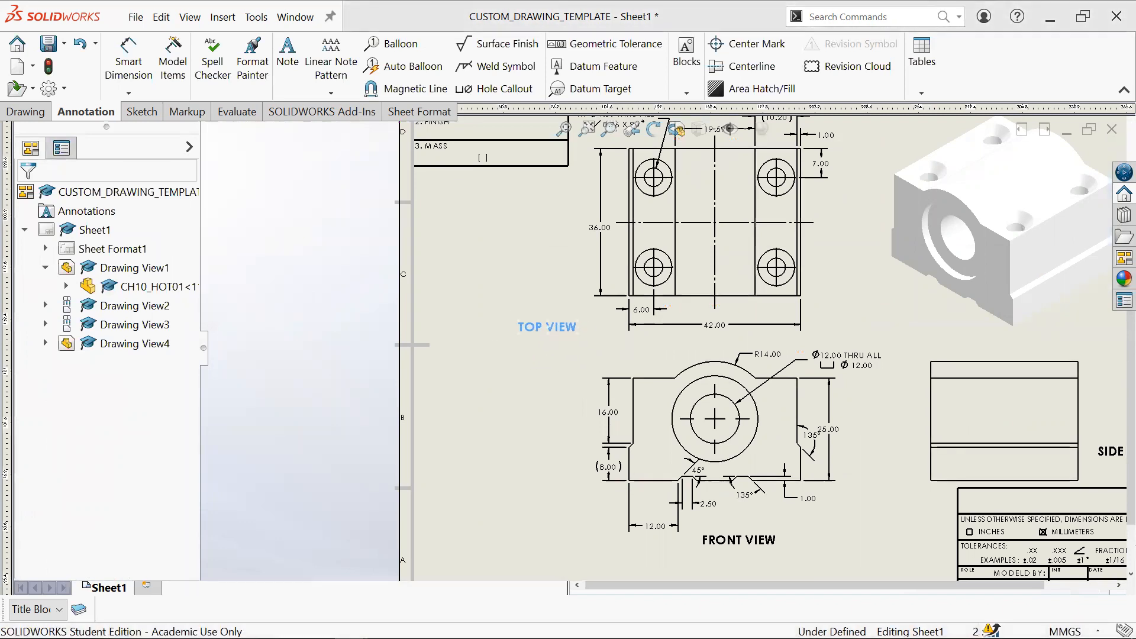
double_click(547, 327)
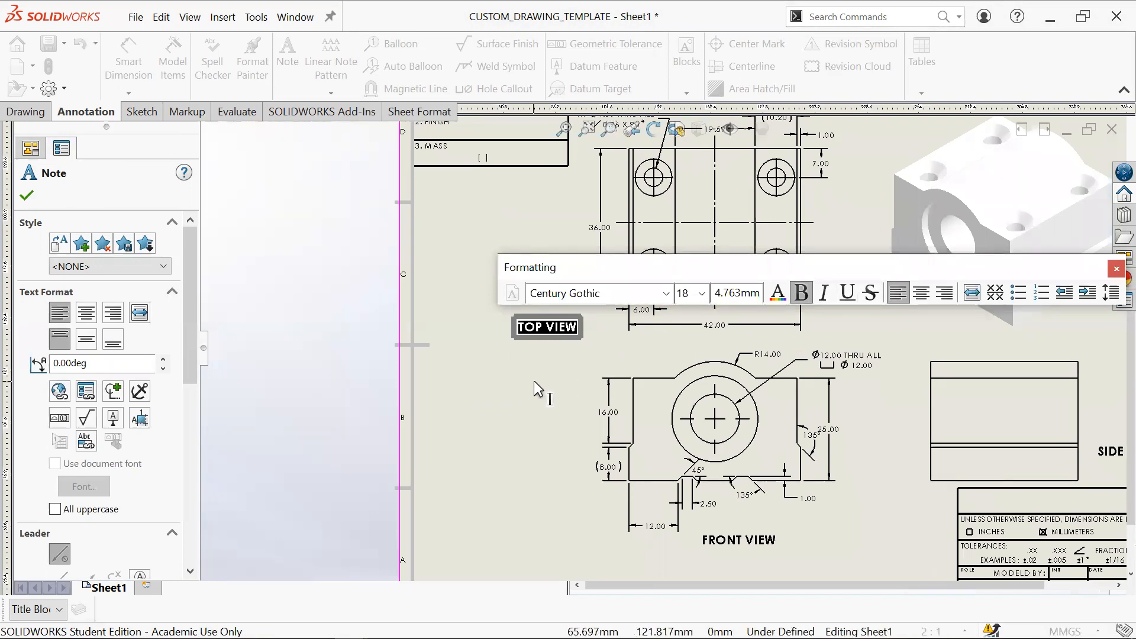
left_click(572, 353)
key("Escape")
key("f")
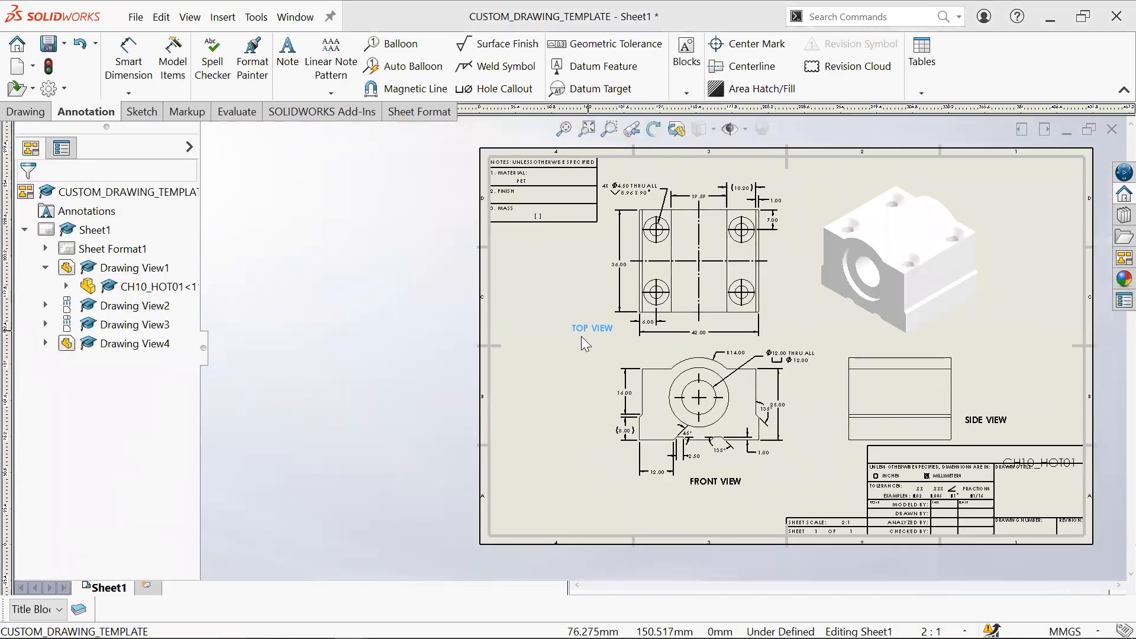
left_click_drag(597, 335, 568, 343)
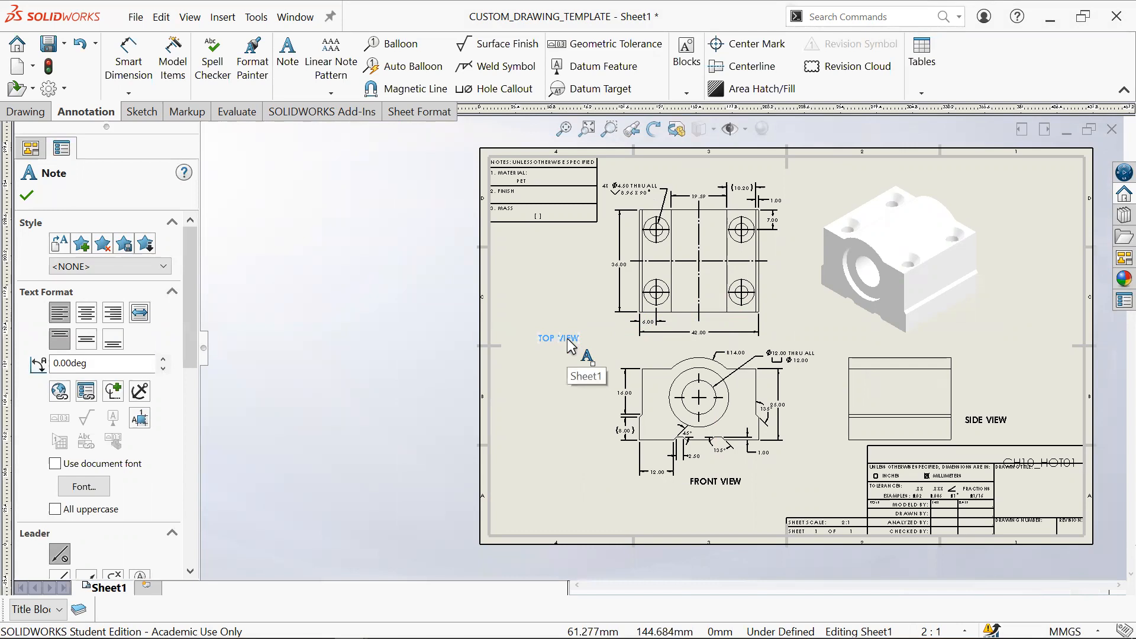
left_click_drag(573, 341, 531, 346)
key("Escape")
Step: Shift the top view slightly upward on the sheet and drop the TOP VIEW note at its lower edge
left_click(767, 292)
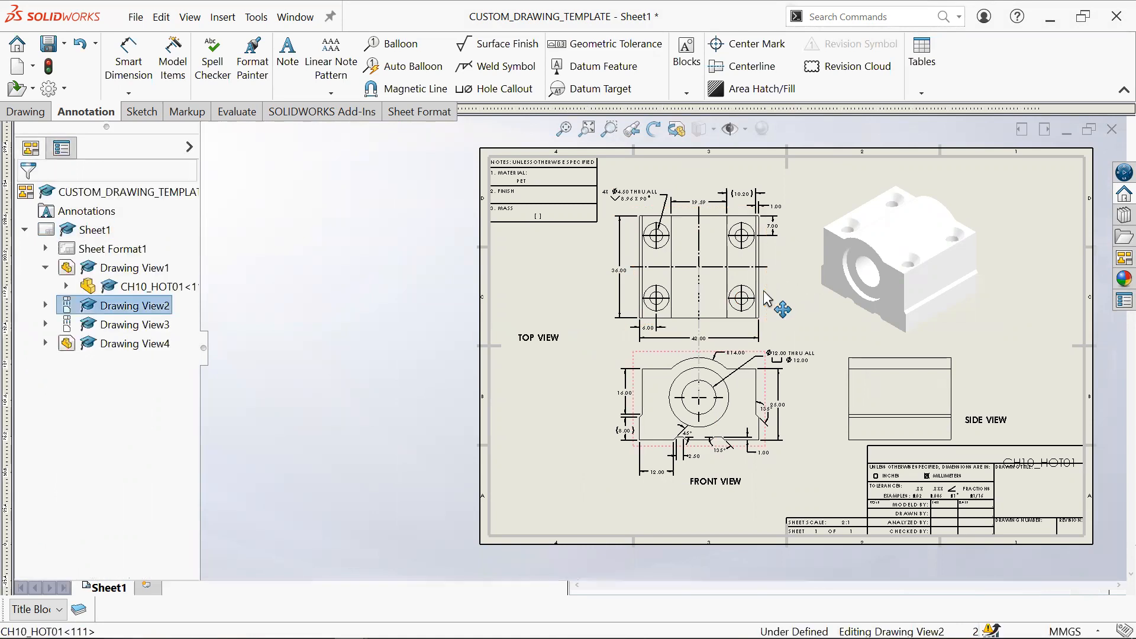
mouse_move(552, 338)
left_mouse_down()
mouse_move(683, 331)
mouse_move(645, 339)
mouse_move(670, 308)
left_mouse_up()
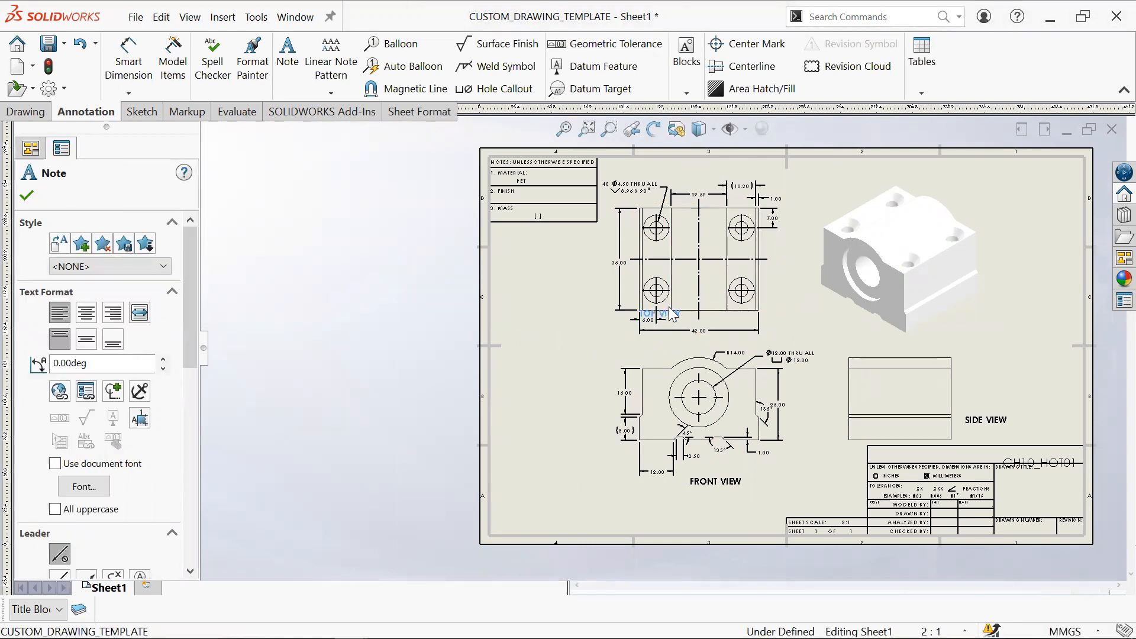
left_click(769, 311)
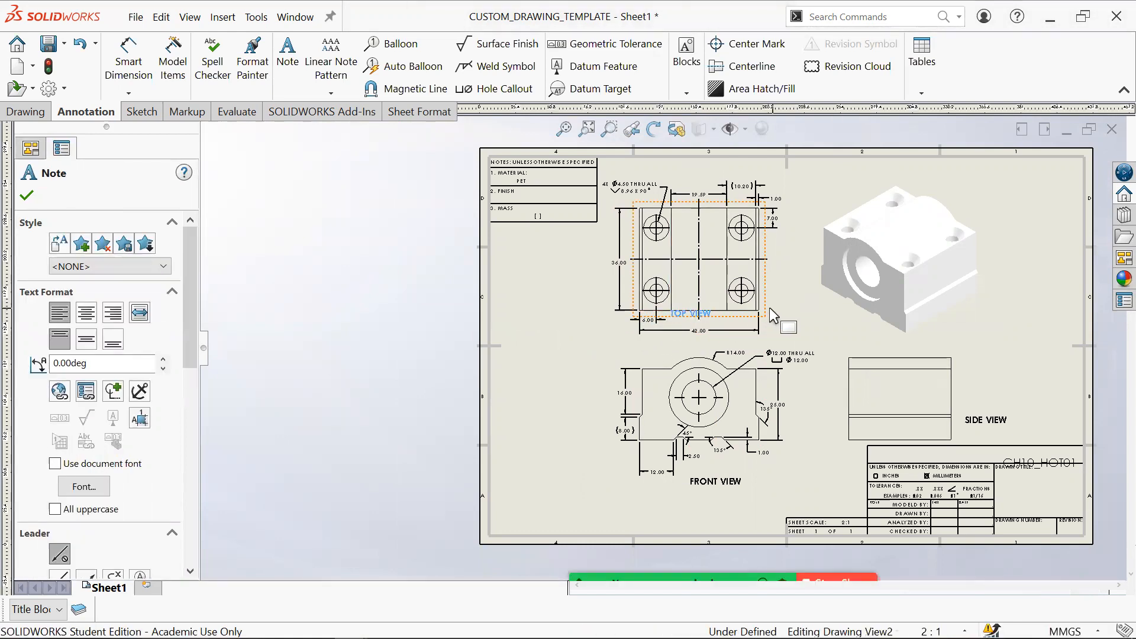
left_click_drag(766, 290, 766, 290)
Step: Try the TOP VIEW note in other spots around the top view, ending just left of the 6.00 dimension
left_click_drag(697, 315, 758, 275)
left_click_drag(714, 197, 650, 203)
mouse_move(698, 312)
left_mouse_down()
mouse_move(692, 301)
mouse_move(652, 318)
mouse_move(545, 322)
mouse_move(541, 348)
mouse_move(562, 354)
mouse_move(489, 358)
mouse_move(521, 341)
mouse_move(527, 309)
left_mouse_up()
scroll(703, 299, "down", 4)
left_click(530, 282)
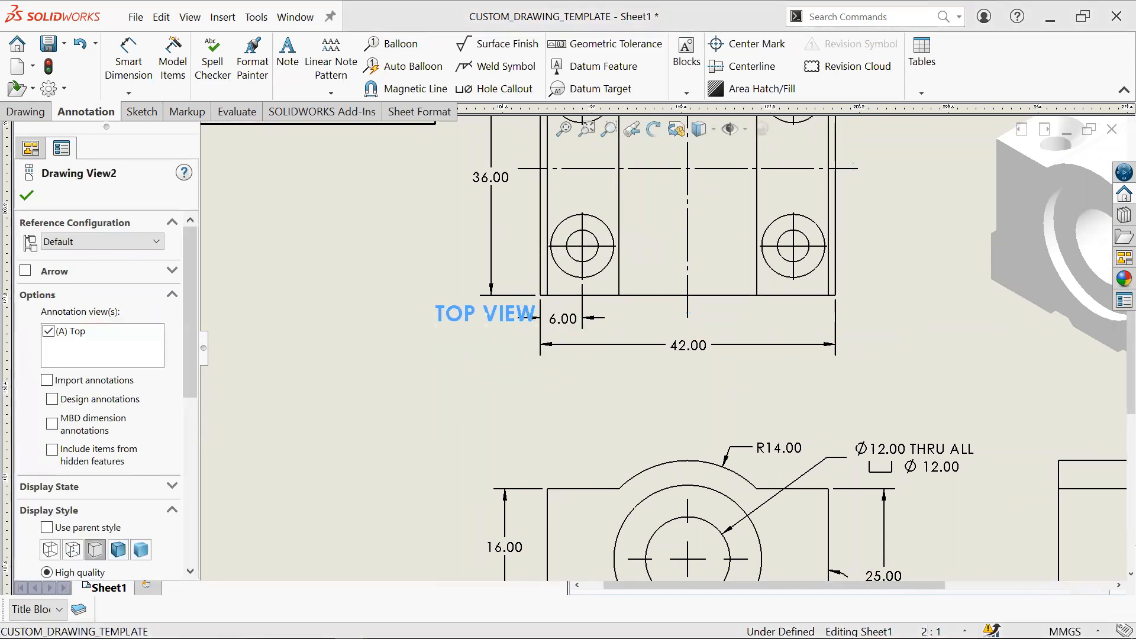
left_click(530, 268)
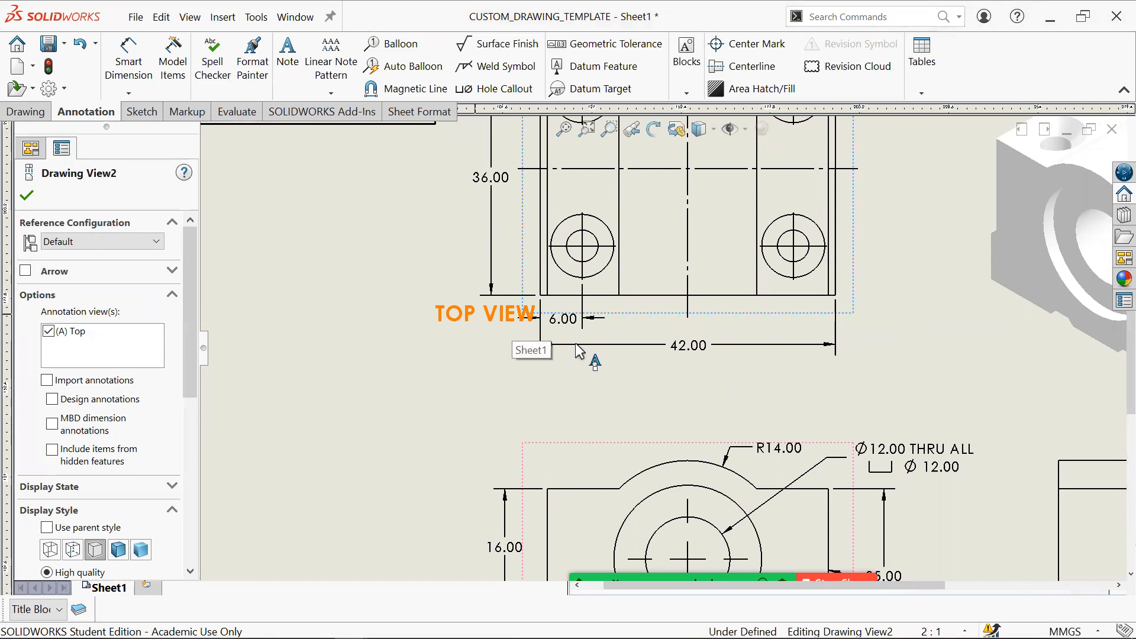
Step: Examine the TOP VIEW note's text, leader and border settings, trying the To bounding box option
left_click(516, 311)
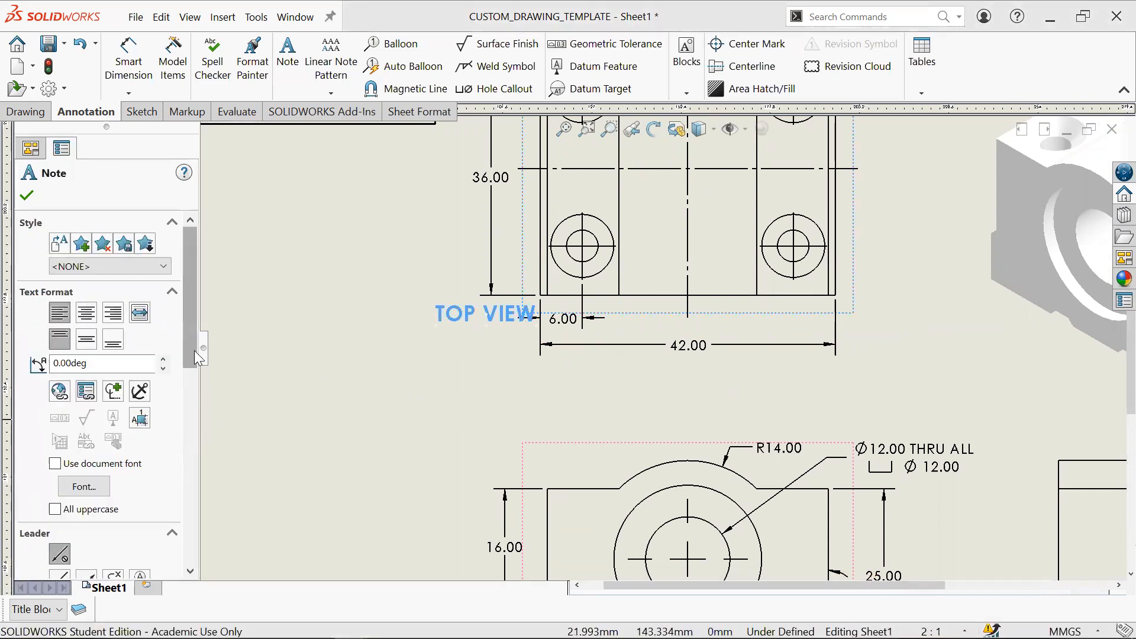
left_click_drag(189, 355, 176, 455)
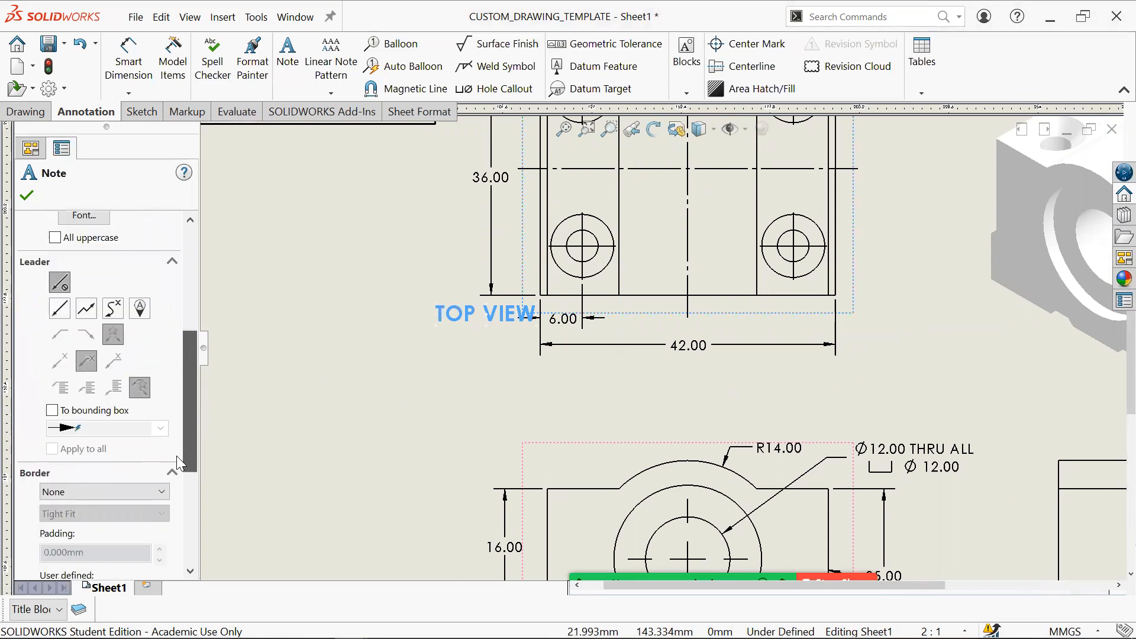
left_click(111, 411)
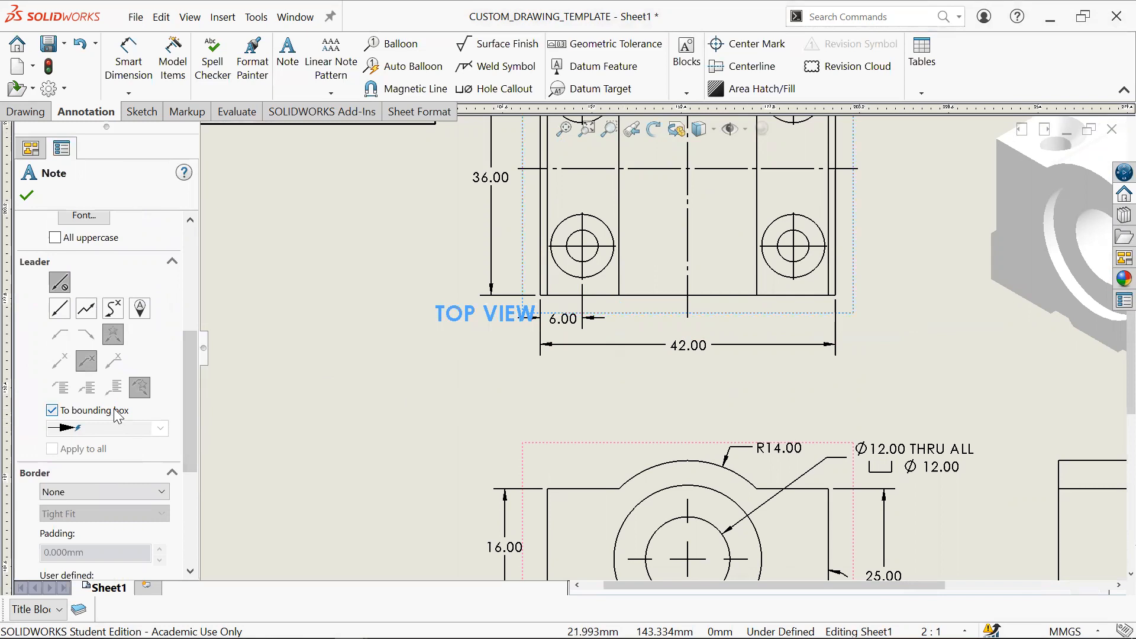
scroll(191, 420, "up", 5)
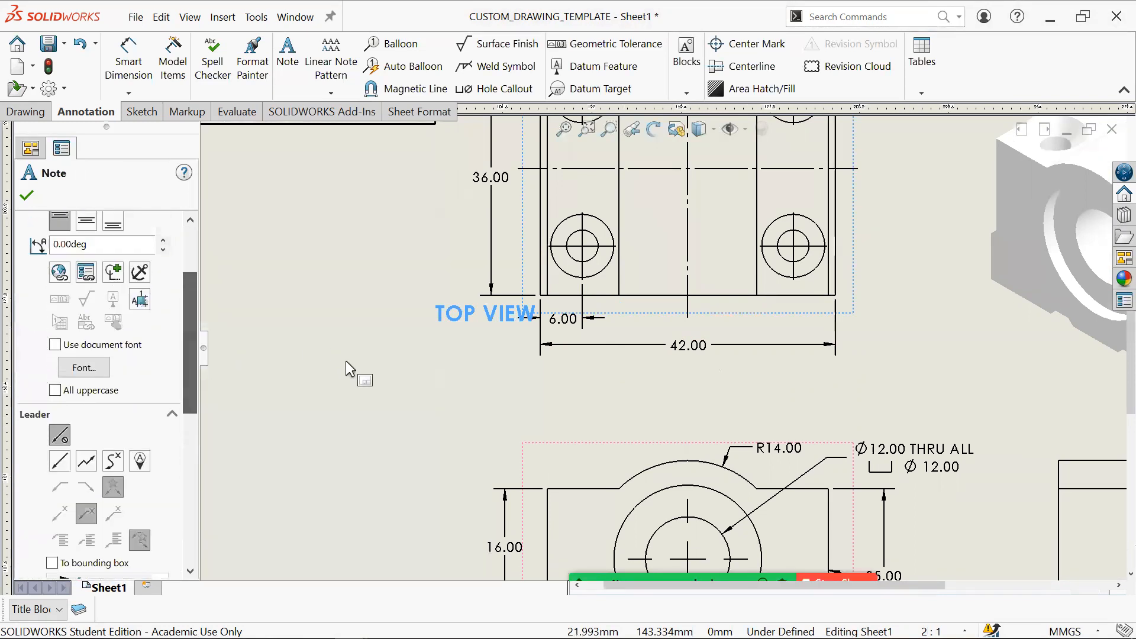
scroll(204, 307, "up", 4)
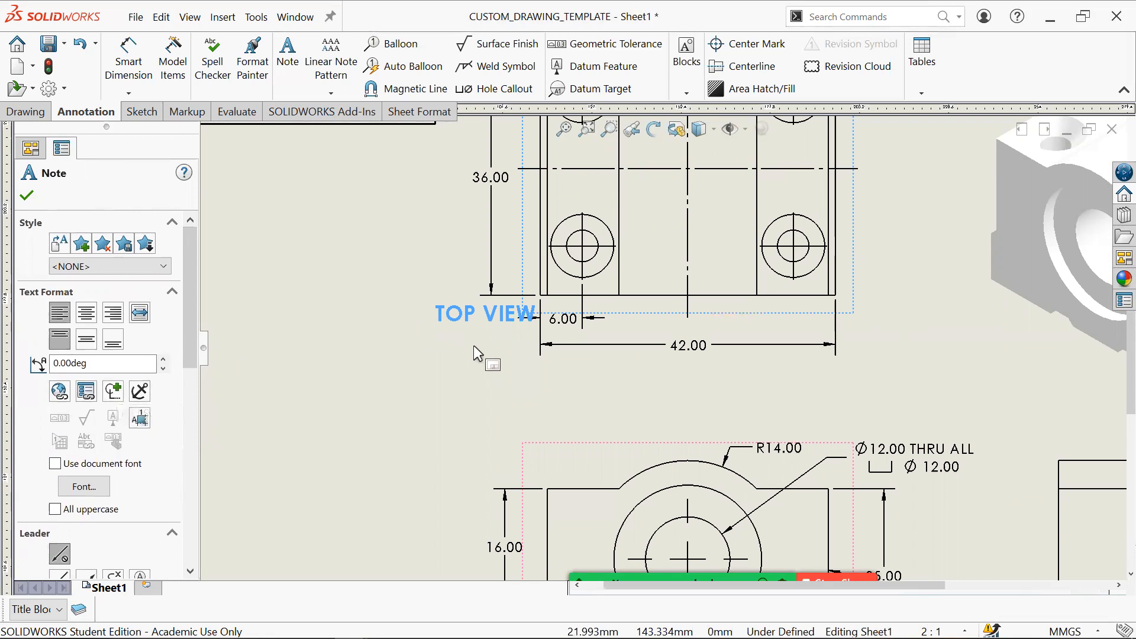
Step: Move the TOP VIEW note directly beneath the top view, just above its 42.00 dimension
key("Escape")
key("f")
left_click_drag(598, 338, 670, 336)
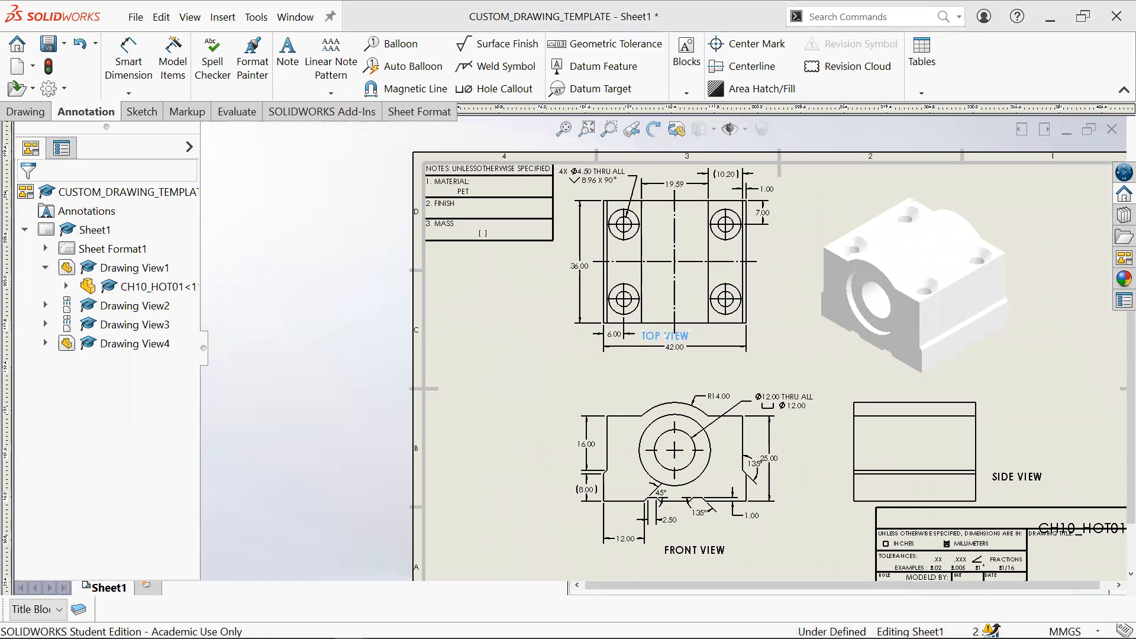
Step: Try the FRONT VIEW note in several spots around the front view, ending beneath it beside the 12.00 dimension
left_click_drag(704, 553, 689, 520)
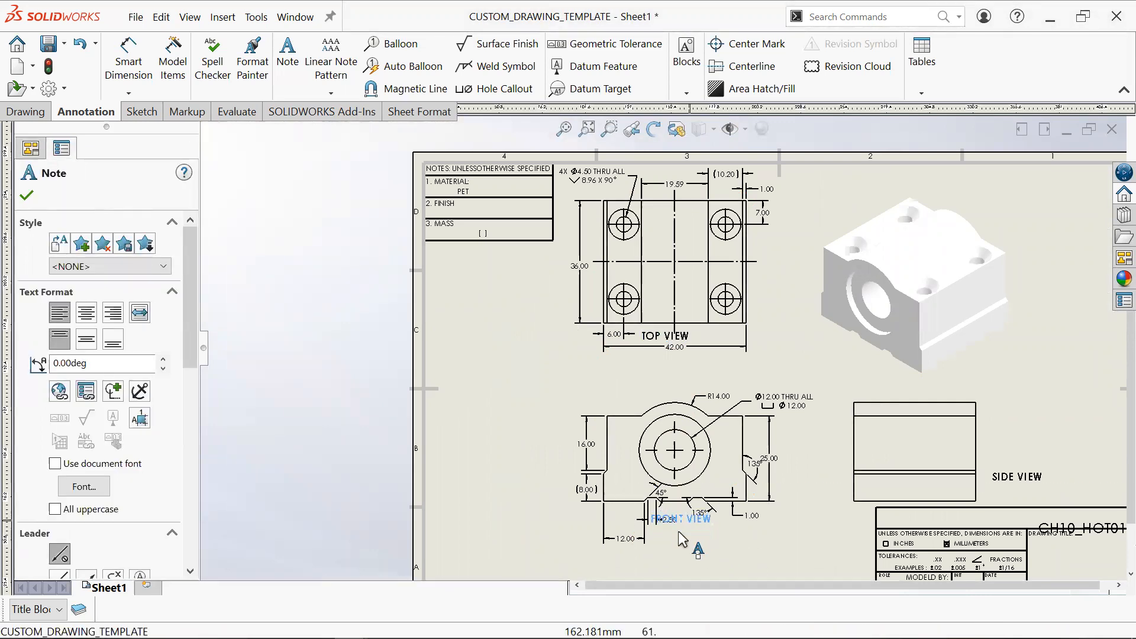
mouse_move(752, 472)
left_mouse_down()
mouse_move(760, 448)
mouse_move(752, 474)
left_mouse_up()
left_click_drag(702, 526, 703, 546)
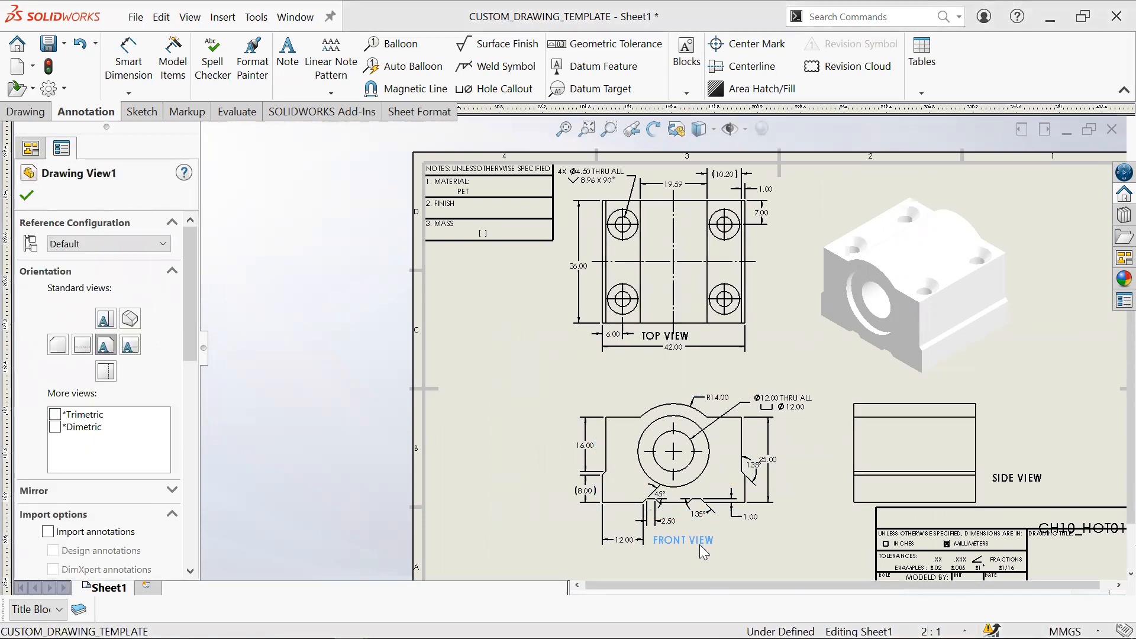
scroll(760, 549, "down", 5)
middle_click_drag(815, 522, 776, 390)
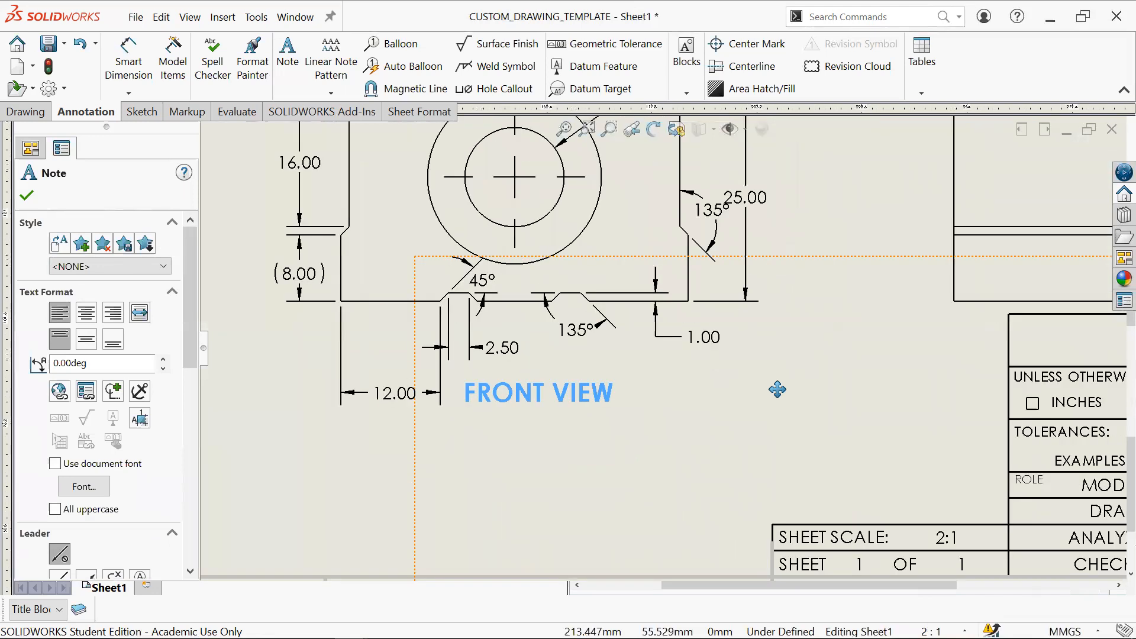
scroll(724, 395, "up", 6)
middle_click_drag(719, 338, 715, 411)
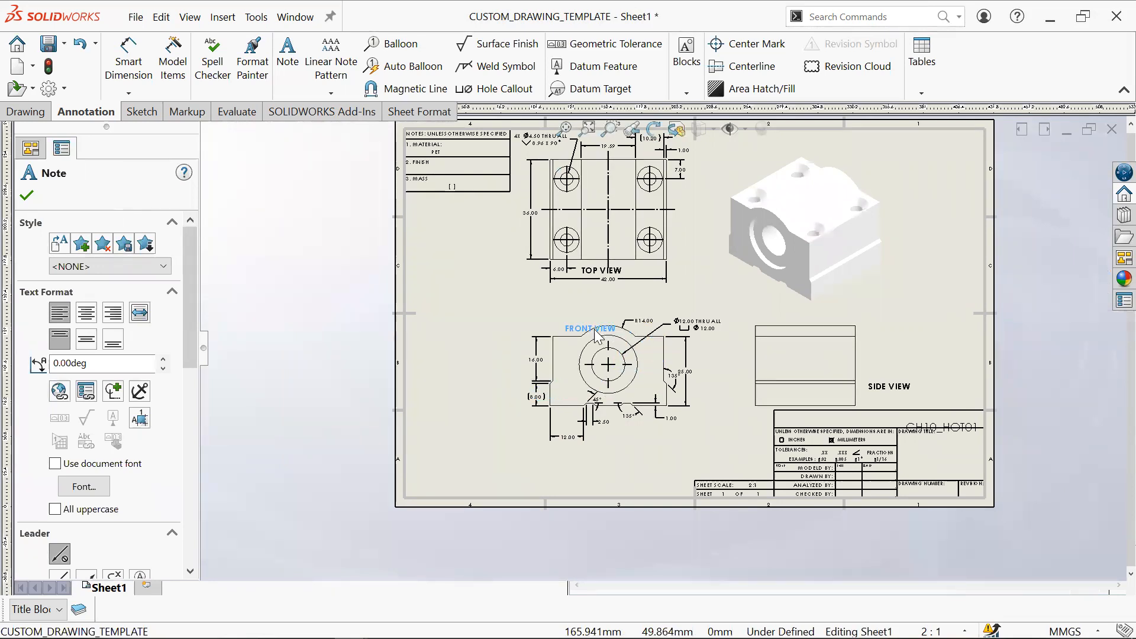
mouse_move(555, 327)
left_mouse_down()
mouse_move(577, 443)
mouse_move(520, 426)
mouse_move(578, 372)
mouse_move(555, 341)
left_mouse_up()
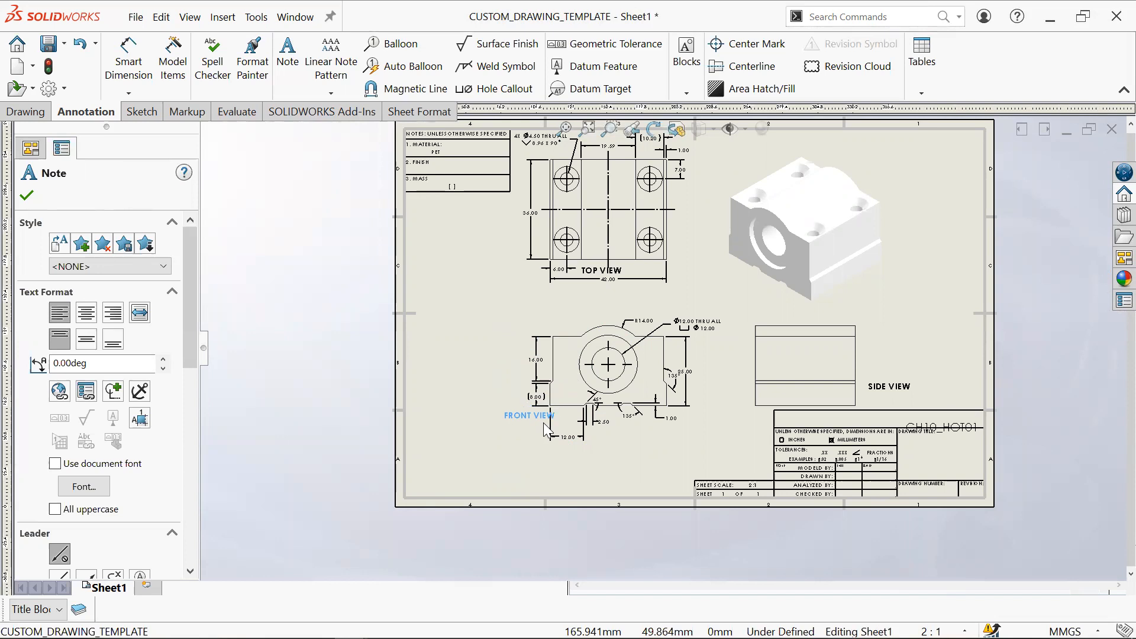
left_click_drag(580, 420, 630, 445)
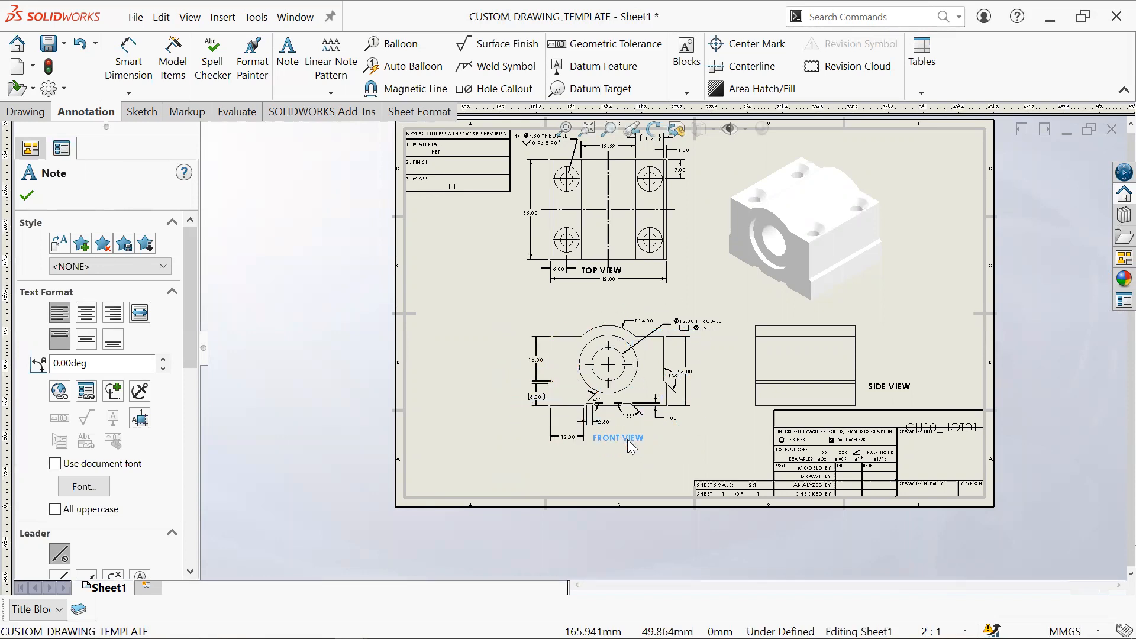
Step: Nudge the front view slightly upward and shift the side view a little further away from it
left_click_drag(666, 410, 670, 417)
left_click(706, 444)
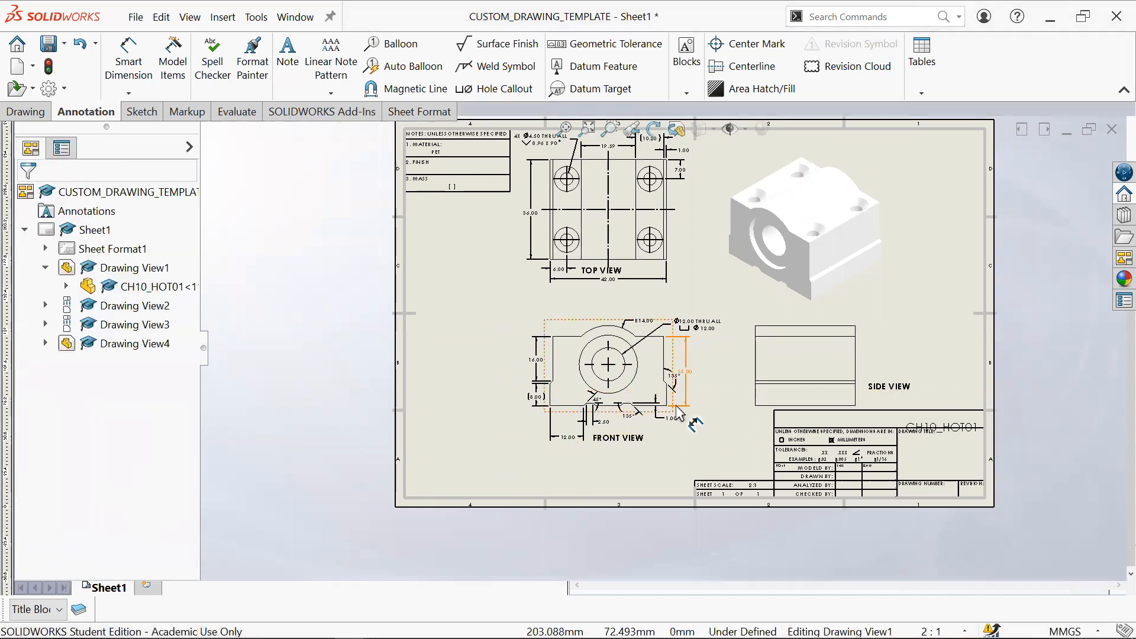
left_click_drag(669, 319, 668, 320)
mouse_move(830, 322)
left_mouse_down()
mouse_move(807, 307)
mouse_move(842, 303)
left_mouse_up()
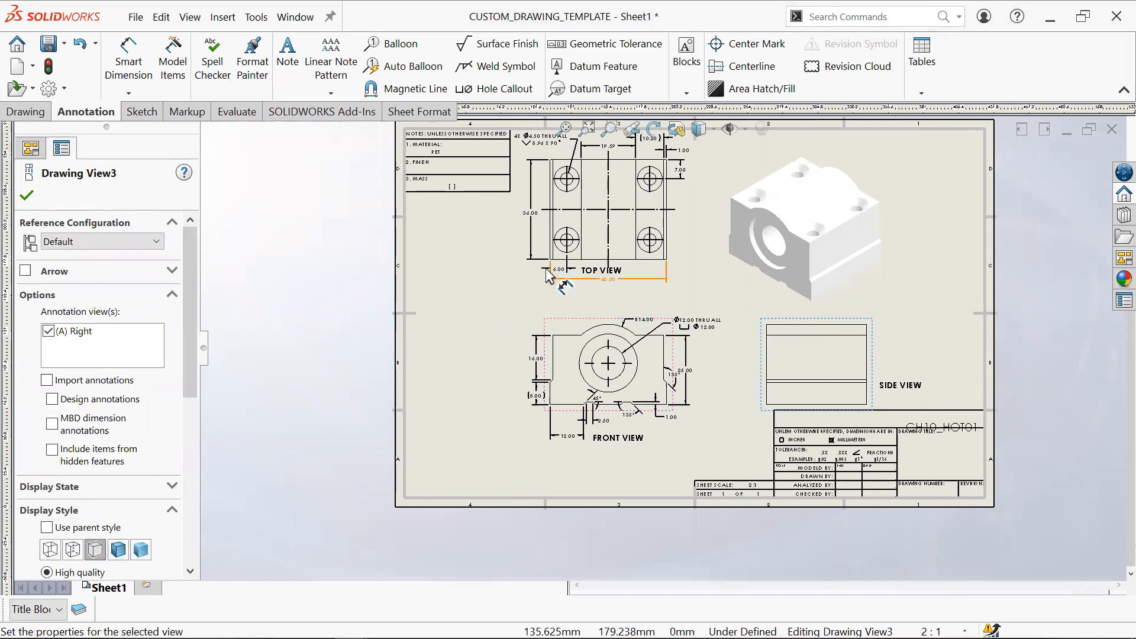
Step: Move the TOP VIEW note out beside the top view, clear of the 36.00 dimension, and paste a copy below it
left_click_drag(591, 268, 525, 226)
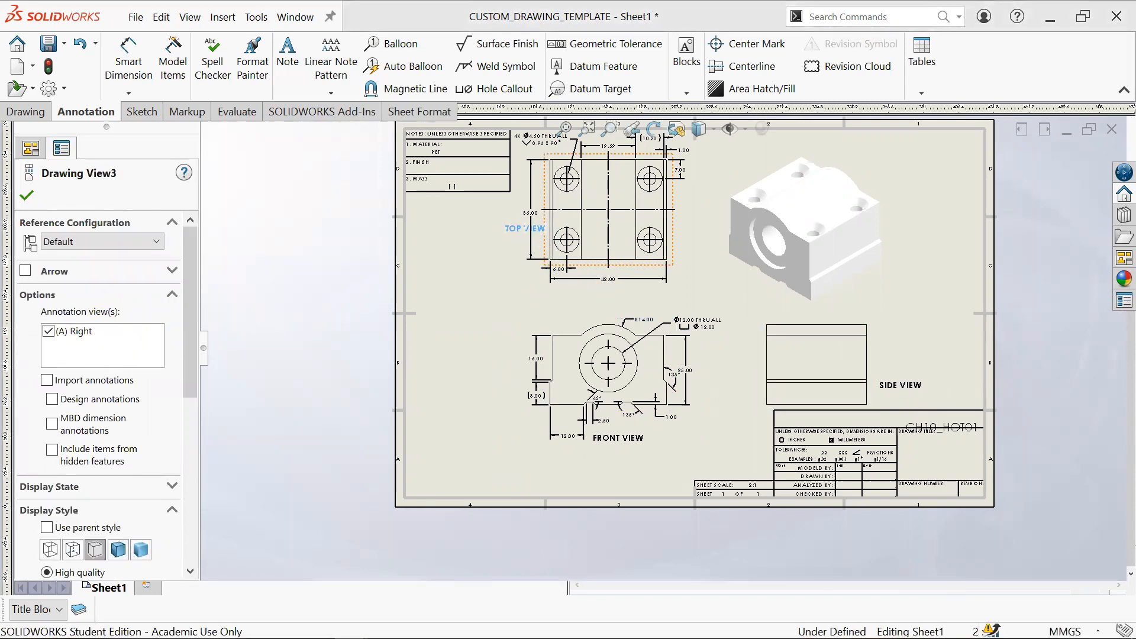
left_click_drag(537, 230, 501, 242)
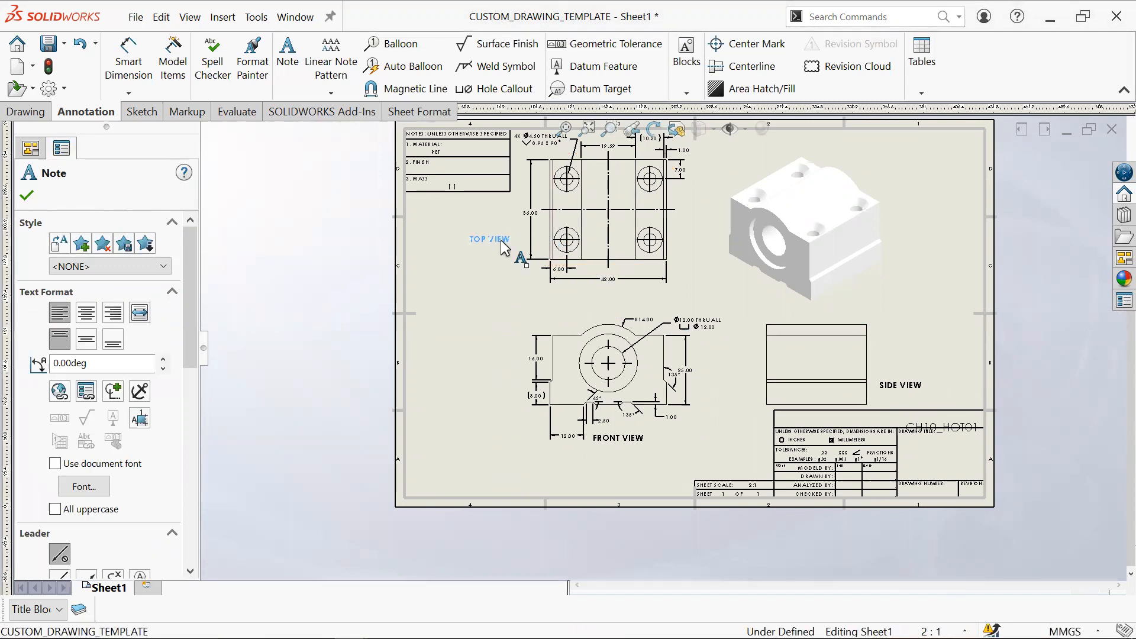
double_click(488, 238)
key("ctrl+c")
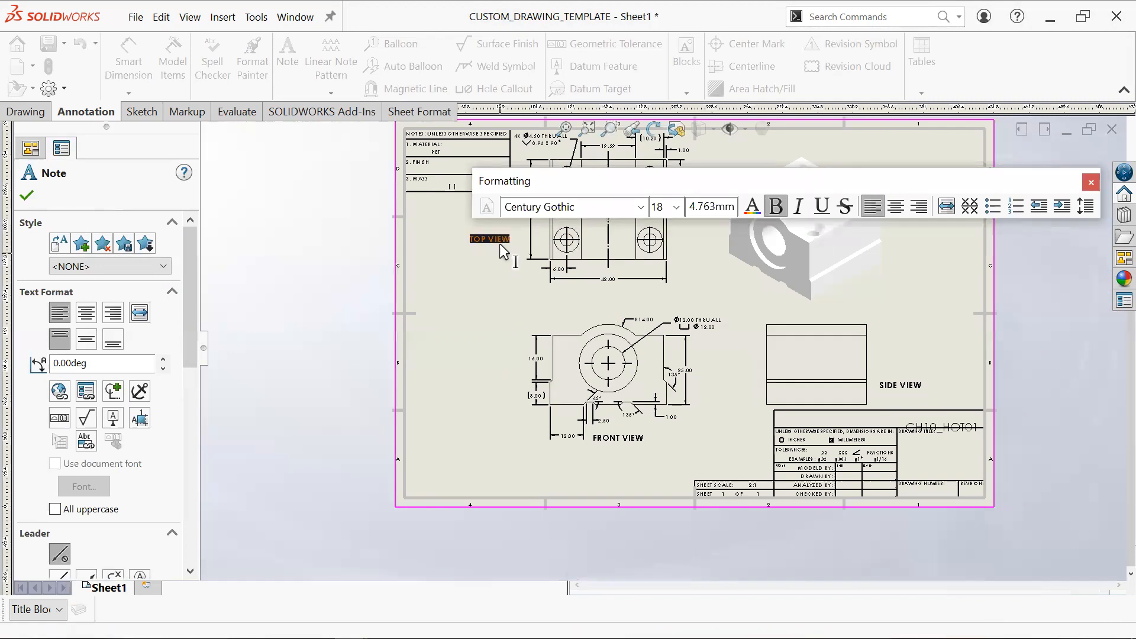
key("Escape")
left_click(488, 323)
key("ctrl+v")
mouse_move(516, 327)
left_mouse_down()
mouse_move(519, 247)
mouse_move(599, 271)
mouse_move(556, 304)
mouse_move(501, 315)
left_mouse_up()
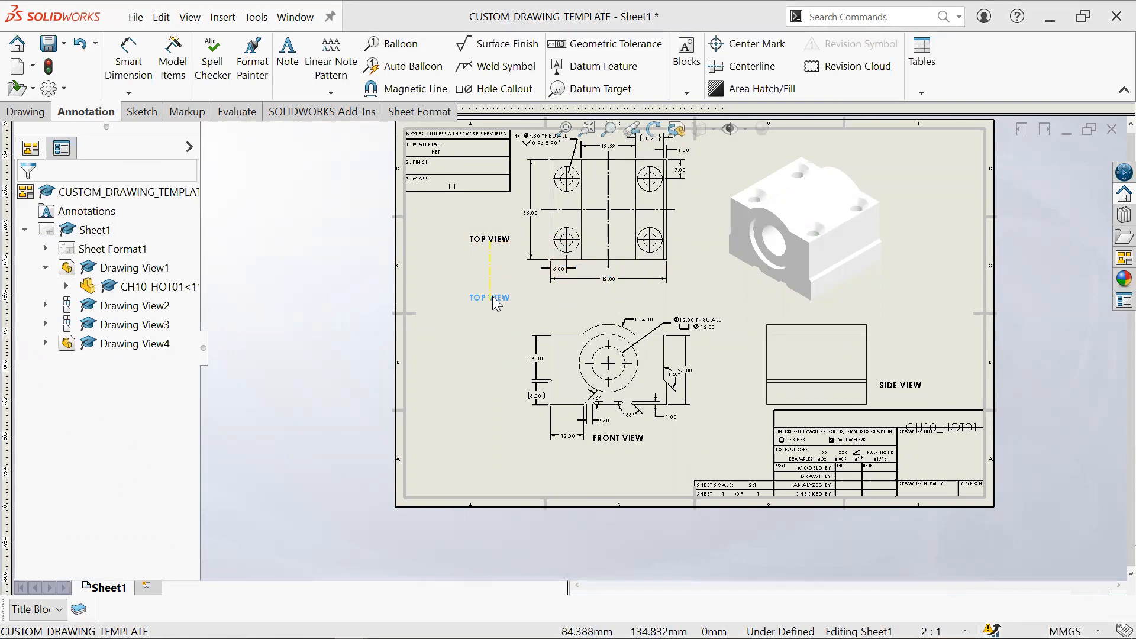
Step: Compare the SIDE VIEW note and the top view's properties with the copied TOP VIEW note's text, leader and border settings
left_click(902, 388)
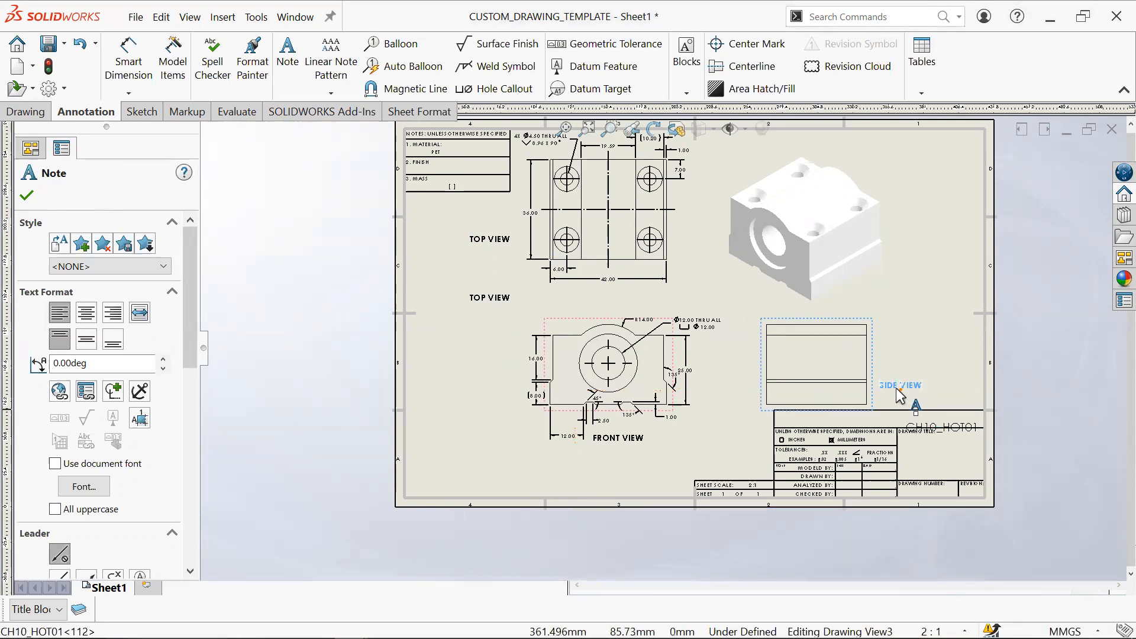
key("Escape")
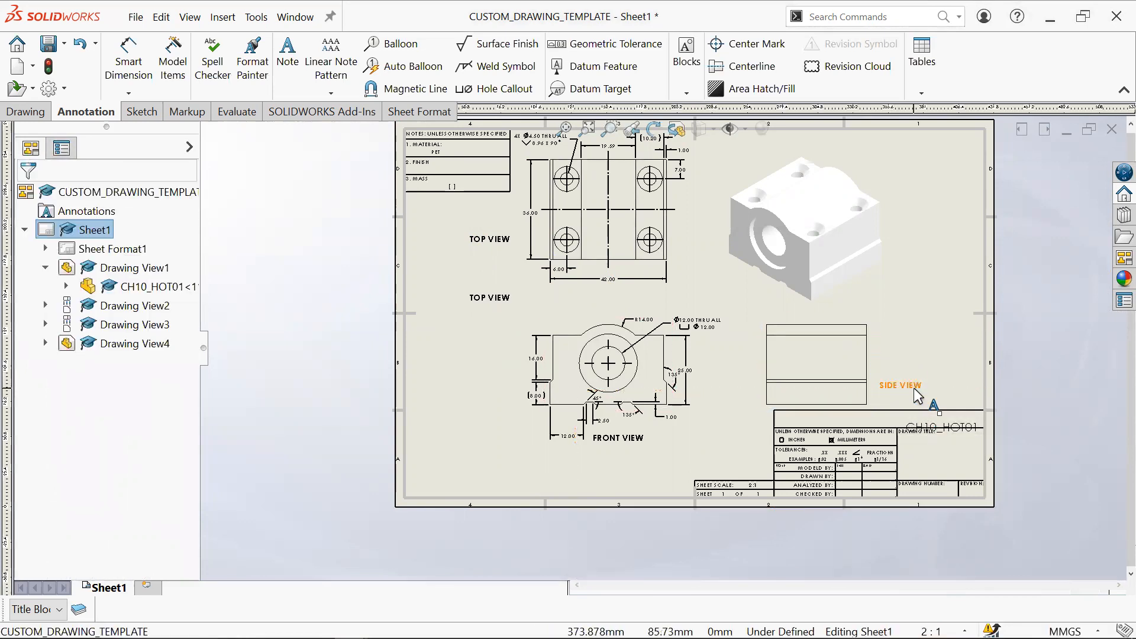
left_click(915, 389)
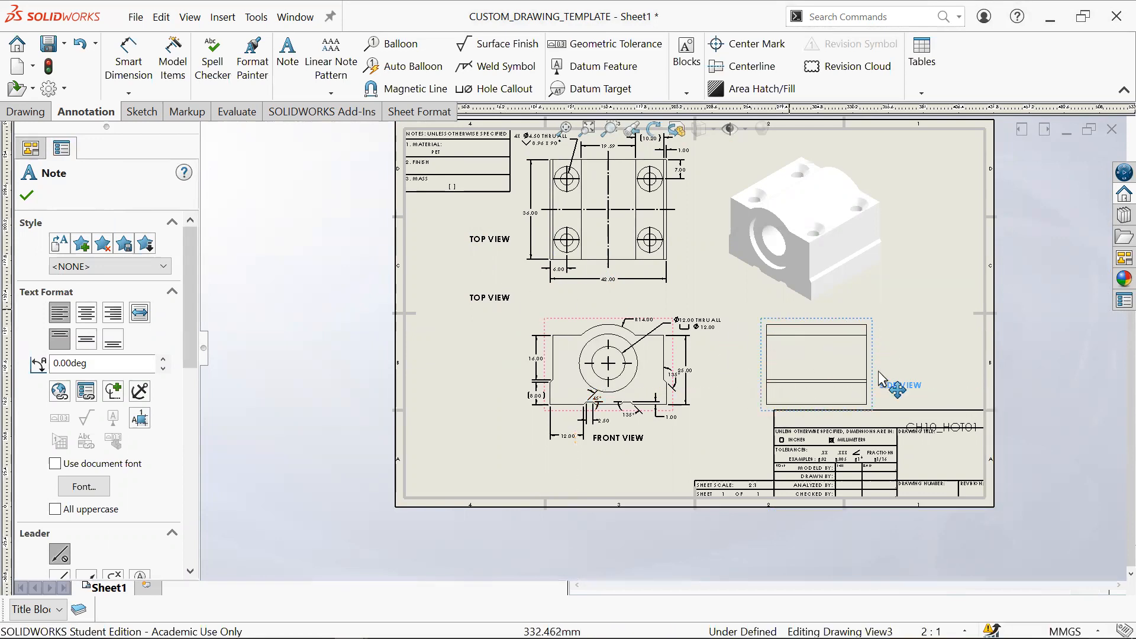
left_click_drag(506, 298, 506, 283)
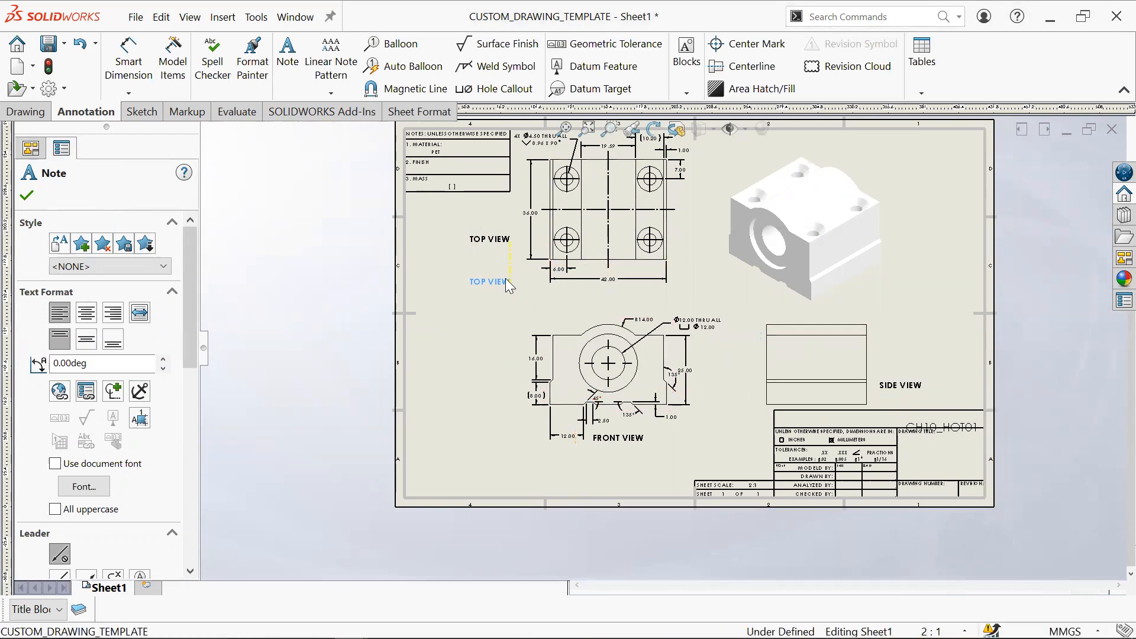
left_click(547, 264)
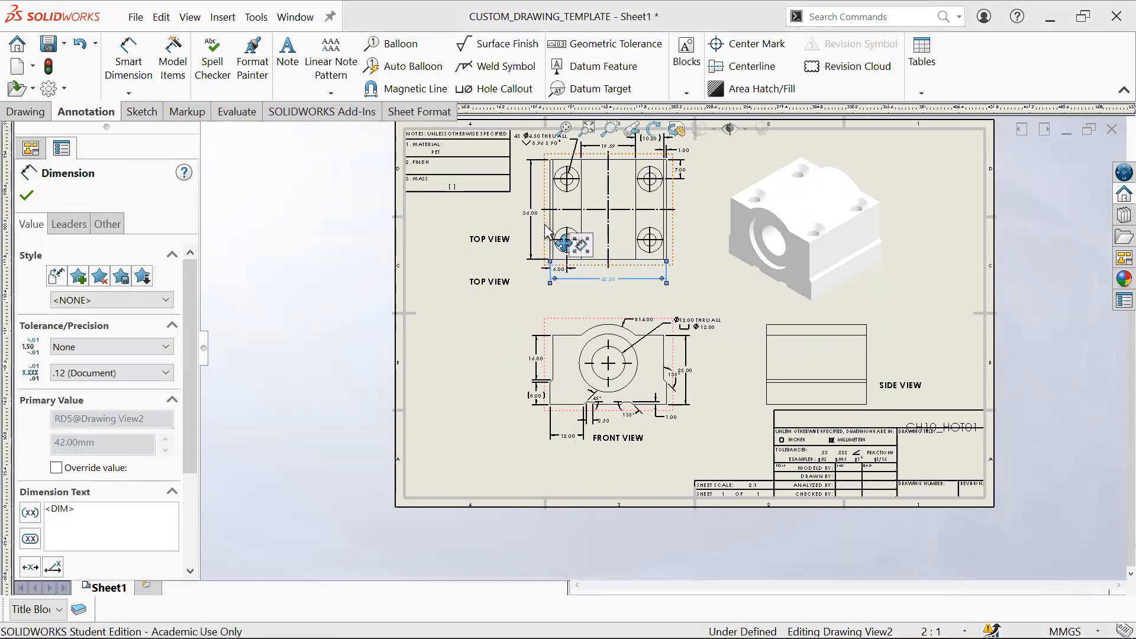
left_click(549, 254)
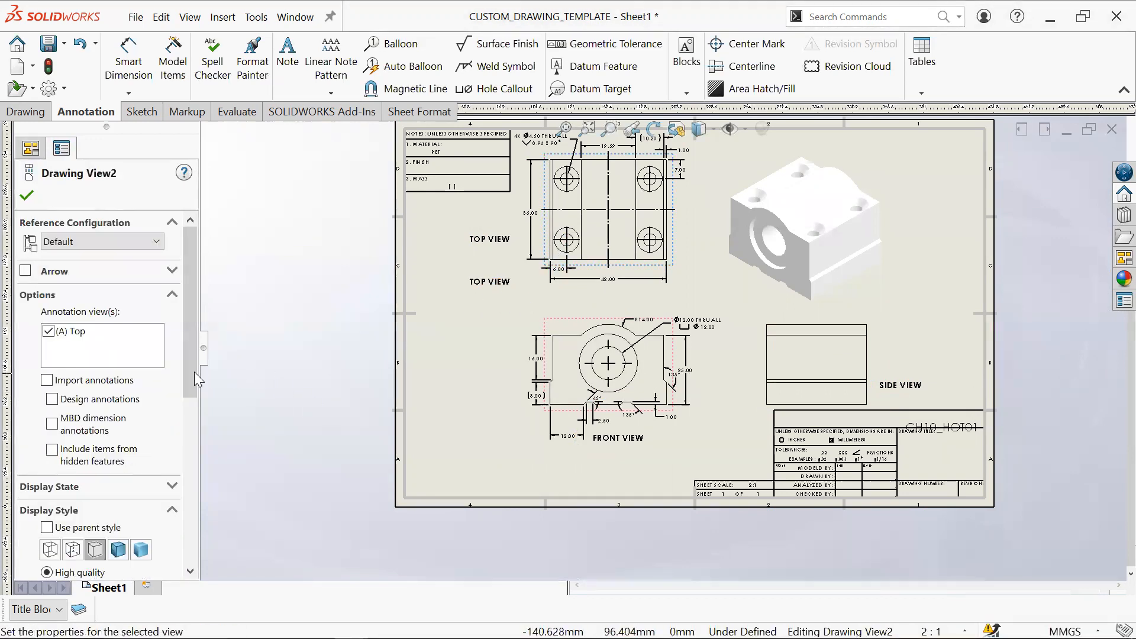
left_click(489, 281)
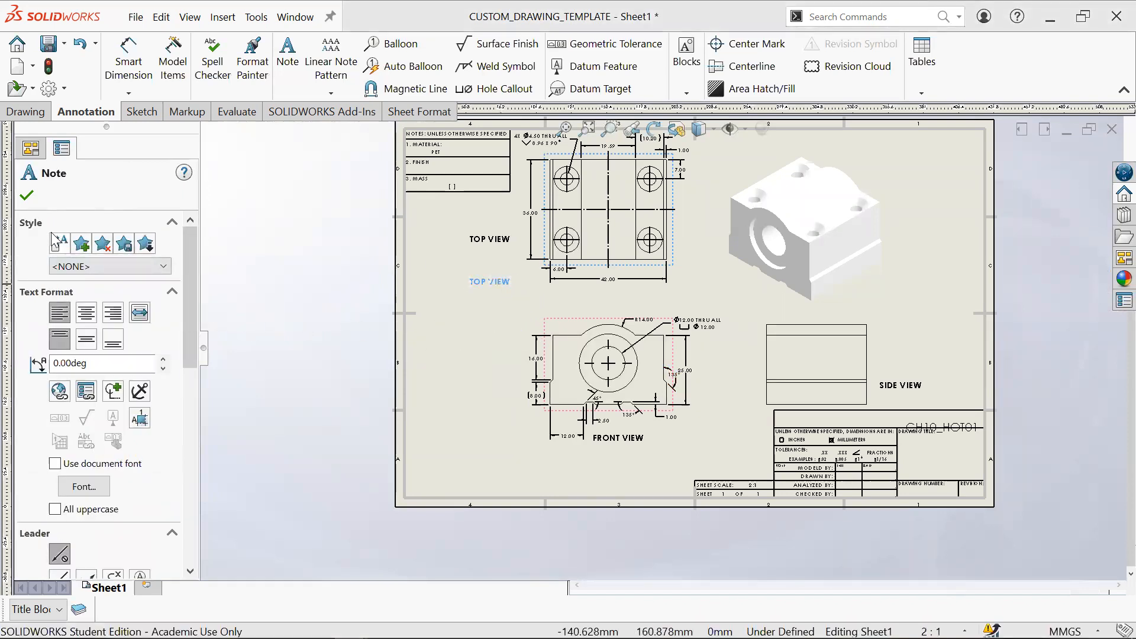
left_click_drag(195, 279, 192, 378)
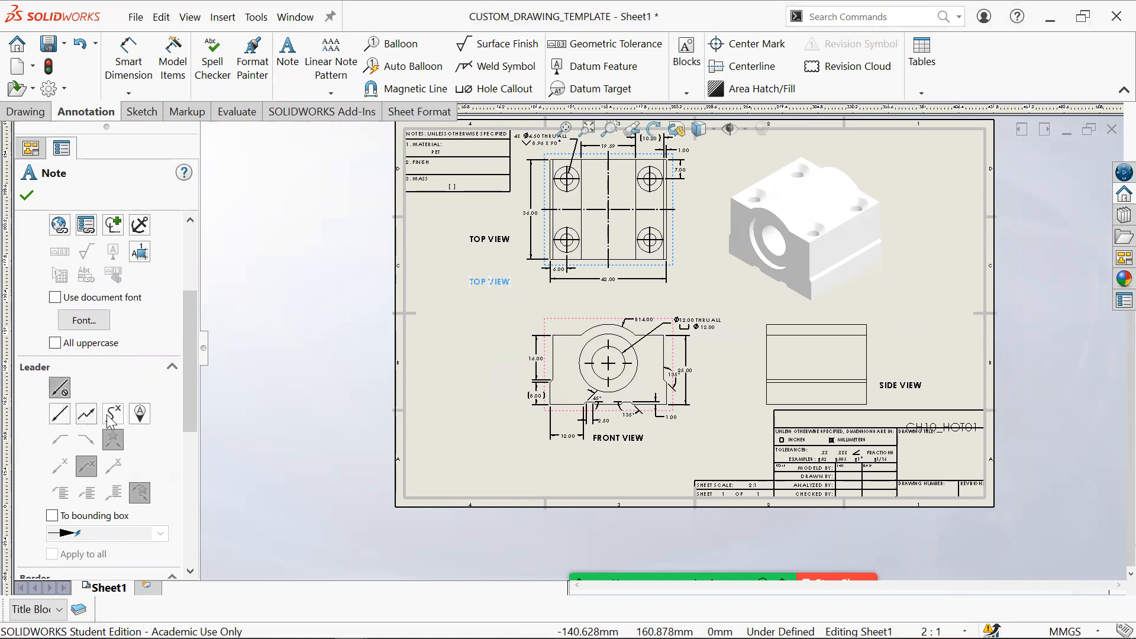
left_click_drag(184, 405, 183, 450)
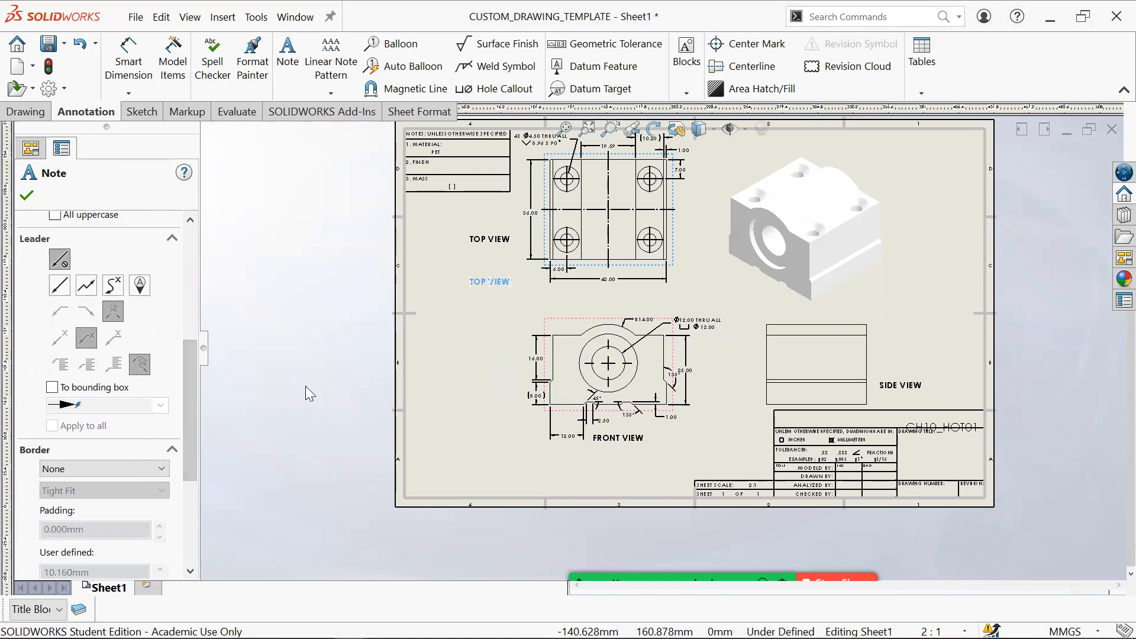
Step: Delete both the copied and the original TOP VIEW notes
left_click(549, 331)
left_click(498, 285)
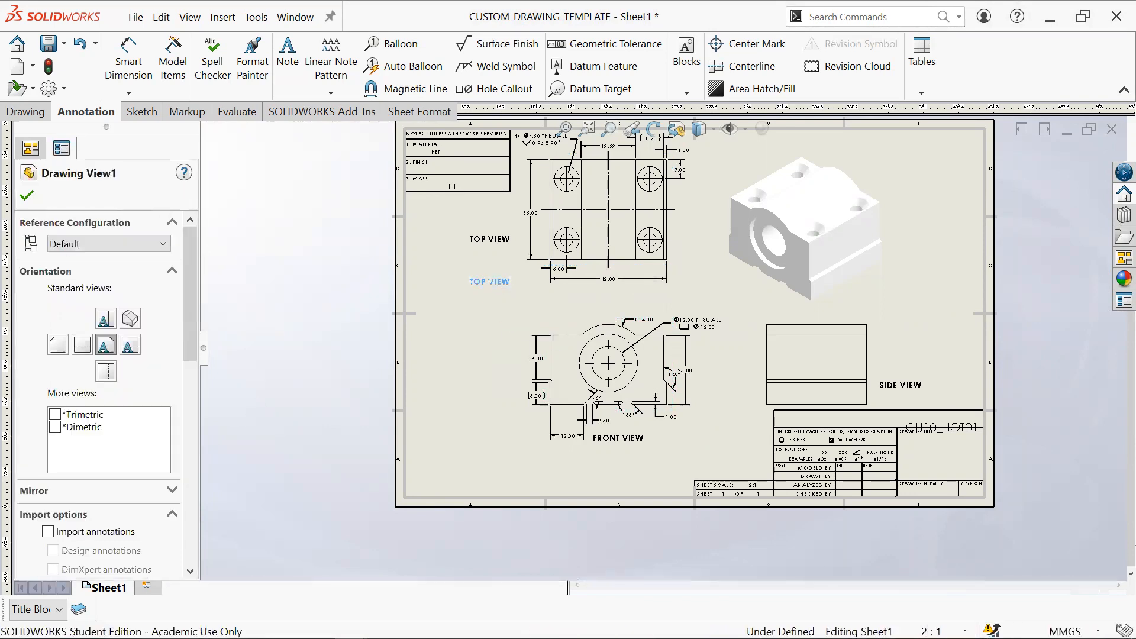
key("Delete")
left_click(490, 236)
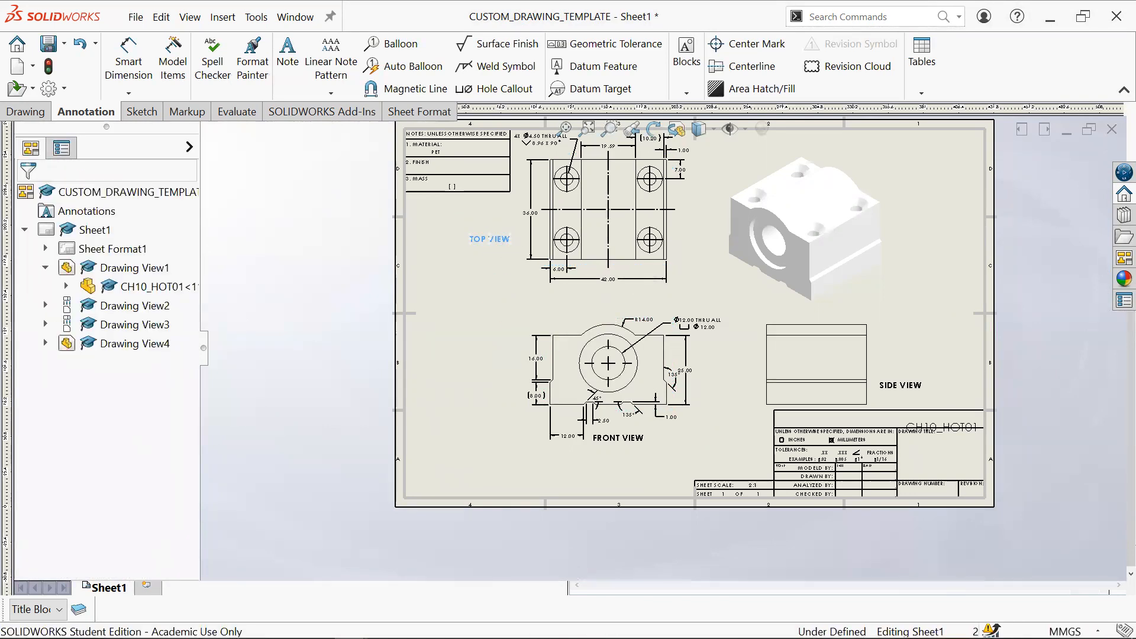
key("Delete")
Step: Add a new note reading TOP VIEW within the top view, starting at its left edge near the lower-left hole
left_click(288, 59)
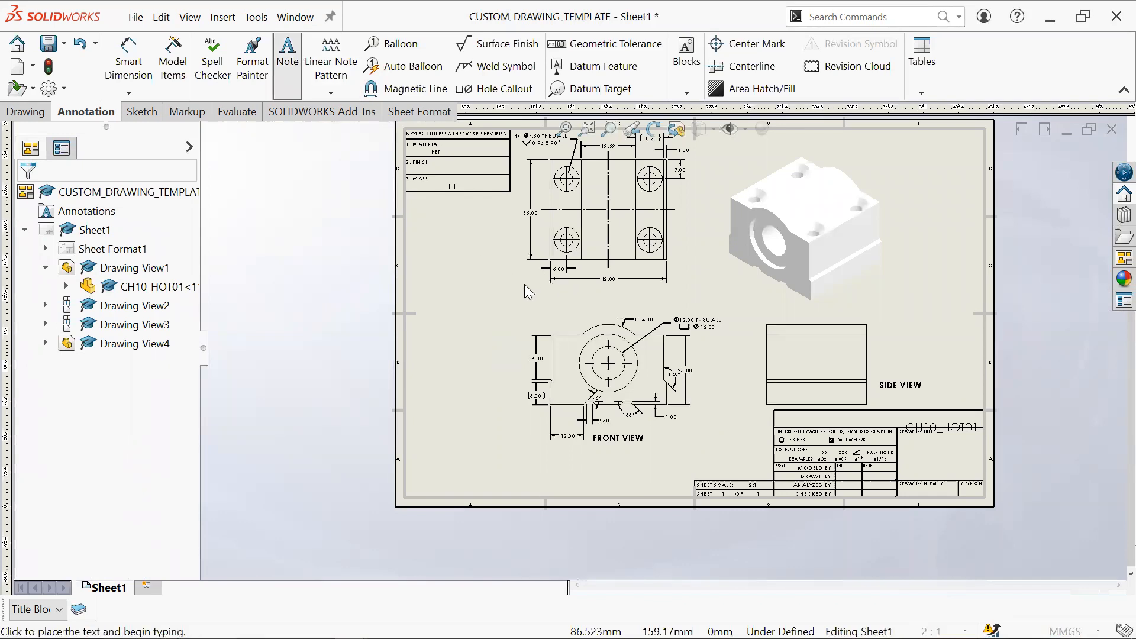
left_click(591, 266)
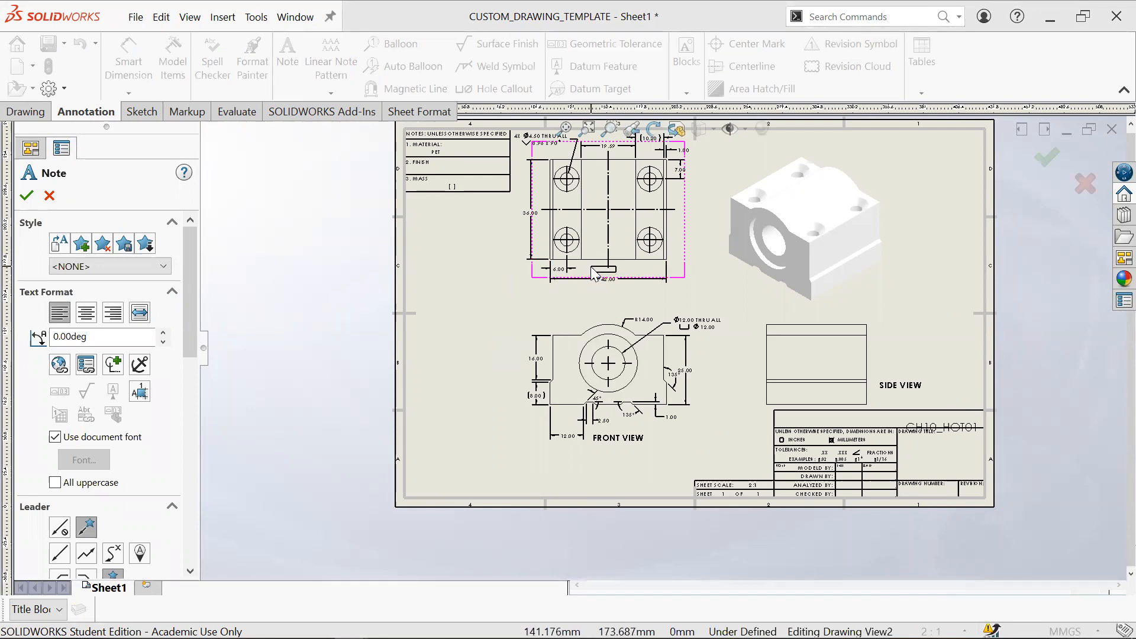
left_click(459, 223)
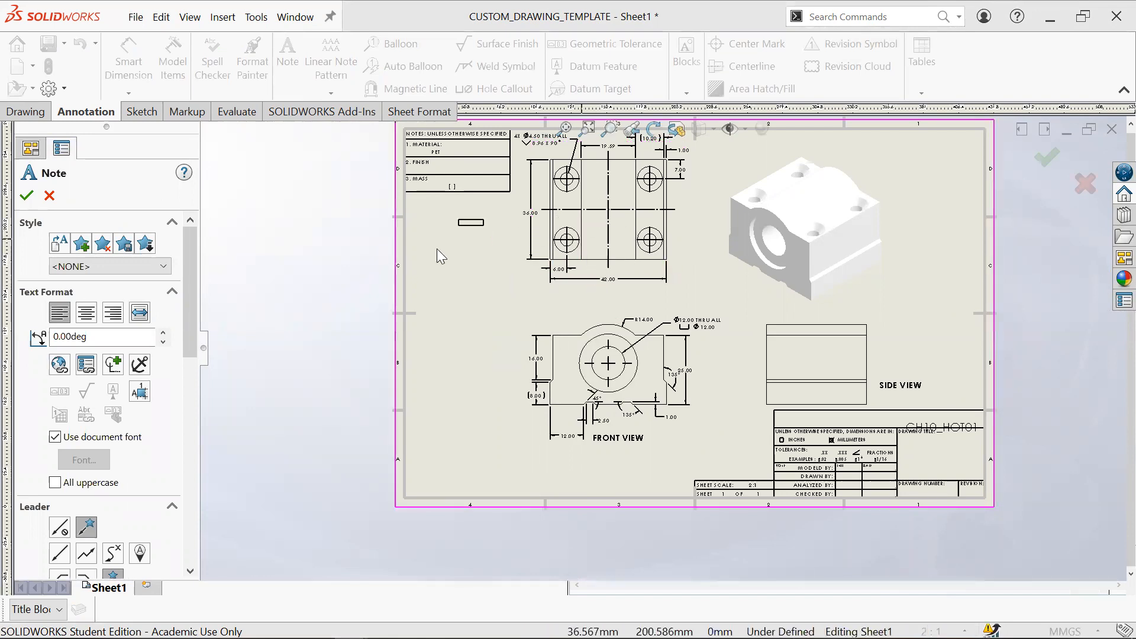
left_click(545, 238)
scroll(543, 245, "down", 2)
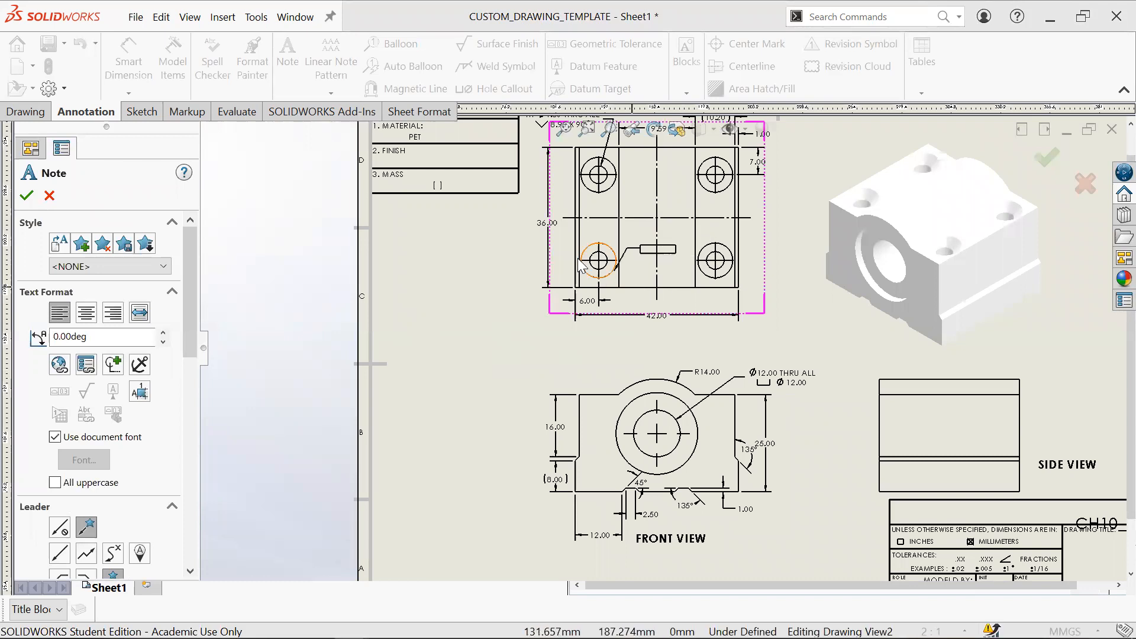
left_click(559, 244)
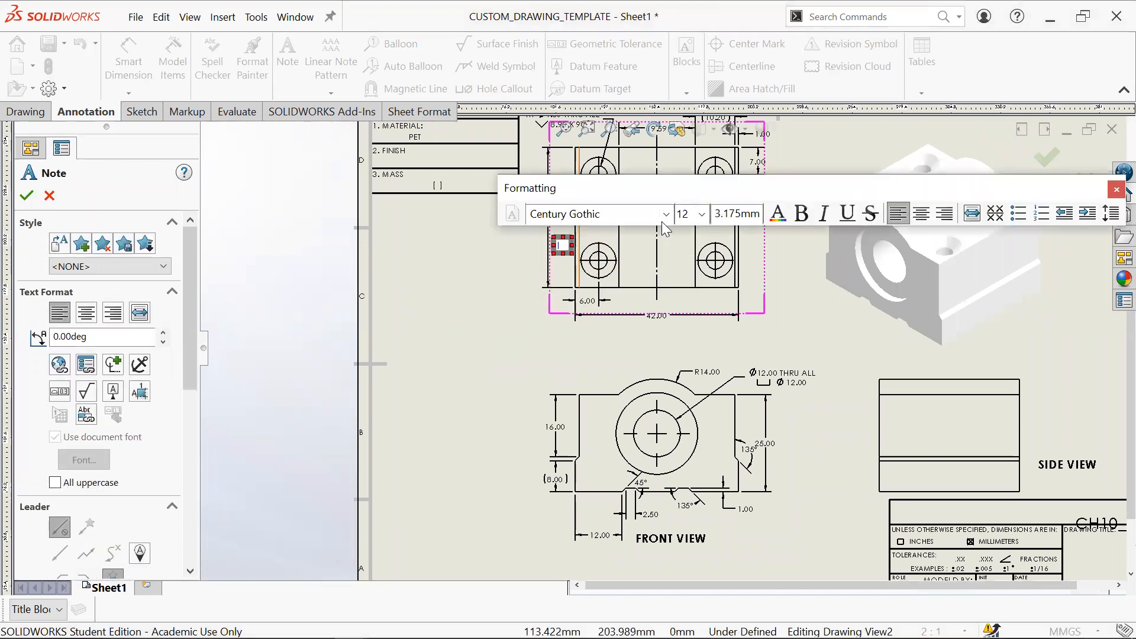
type("TOP VIEW")
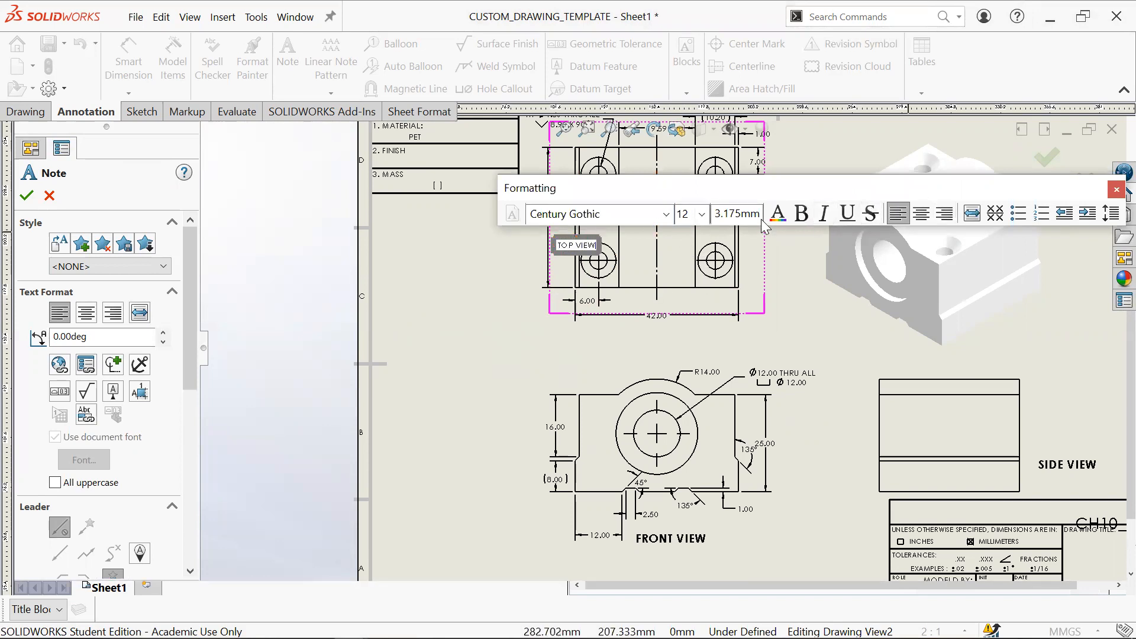
Step: Format the new TOP VIEW note's text as bold at size 18 and finish the Note command without keeping extra copies
key("ctrl+a")
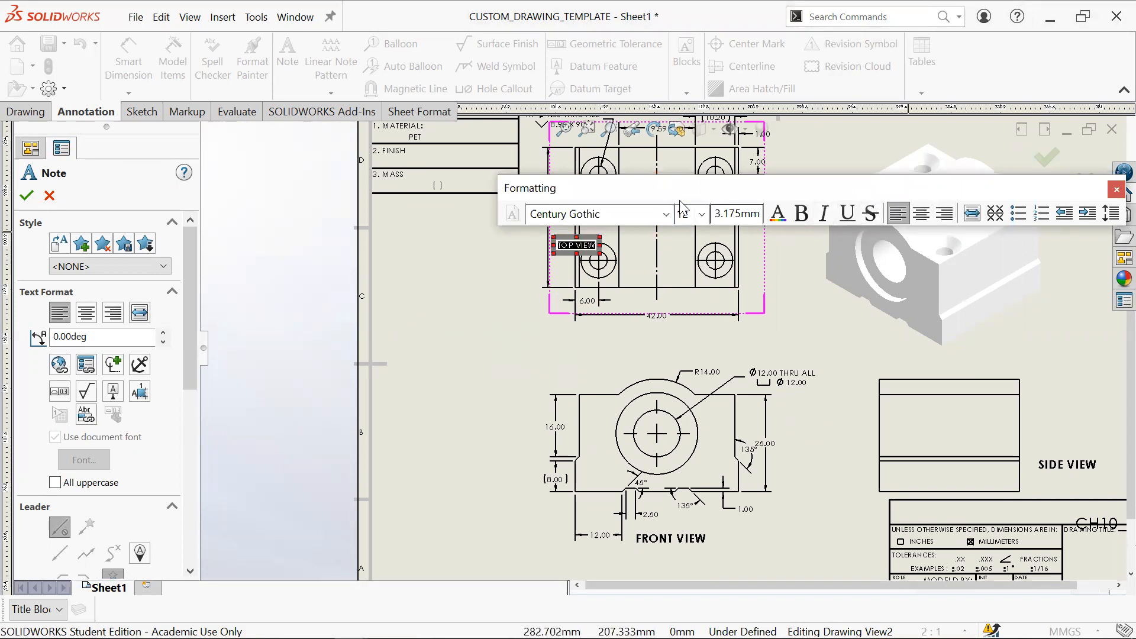
left_click(667, 215)
left_click(701, 214)
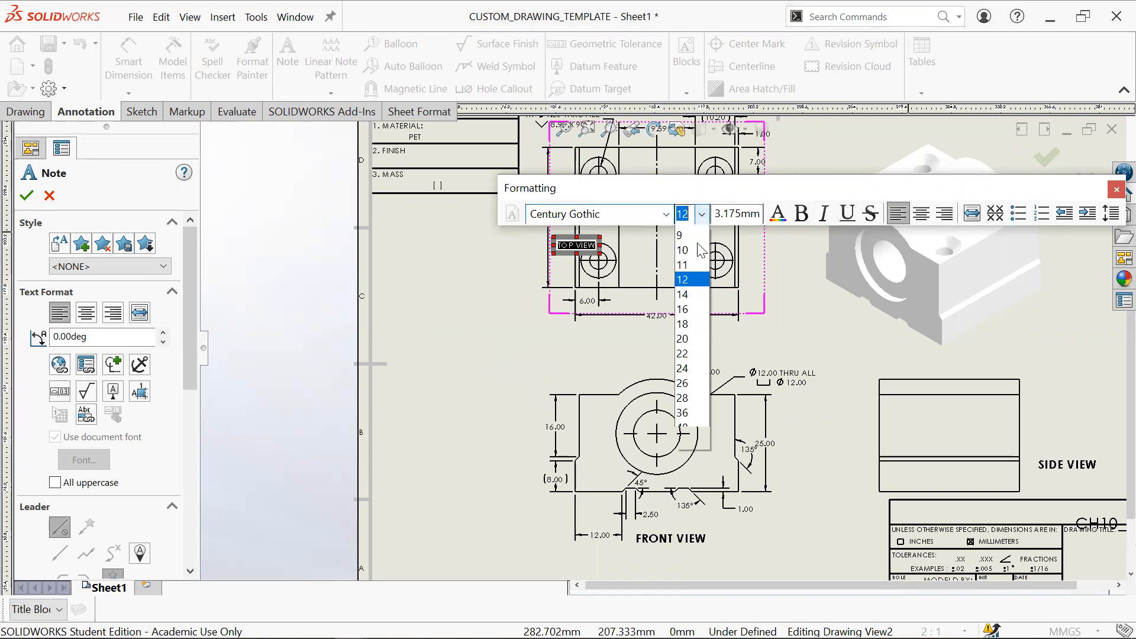
left_click(692, 337)
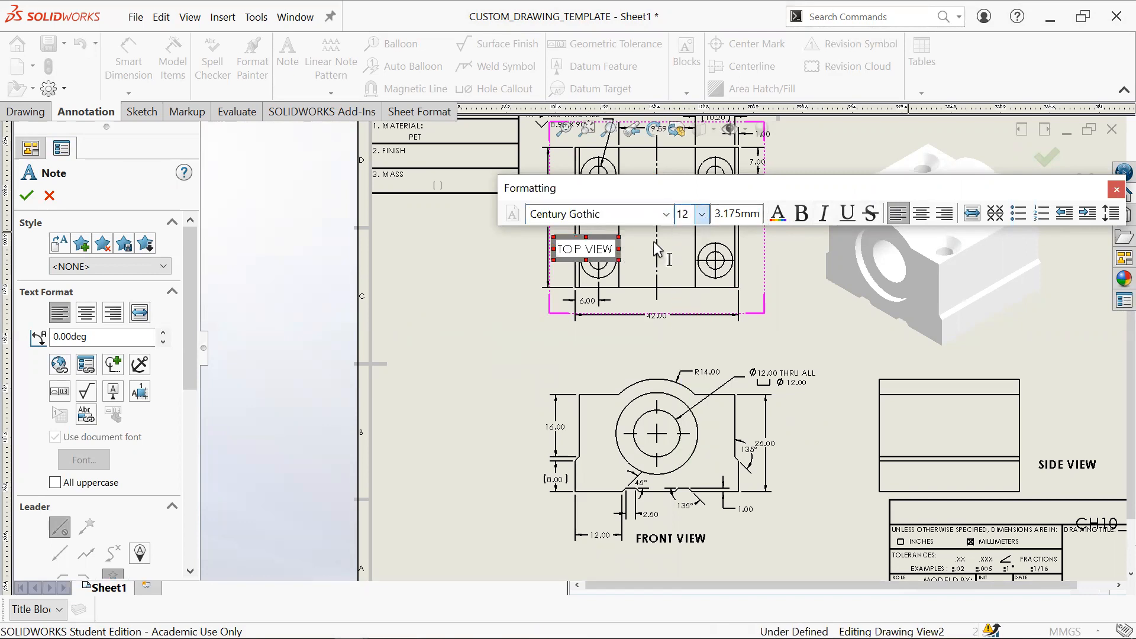
left_click(800, 214)
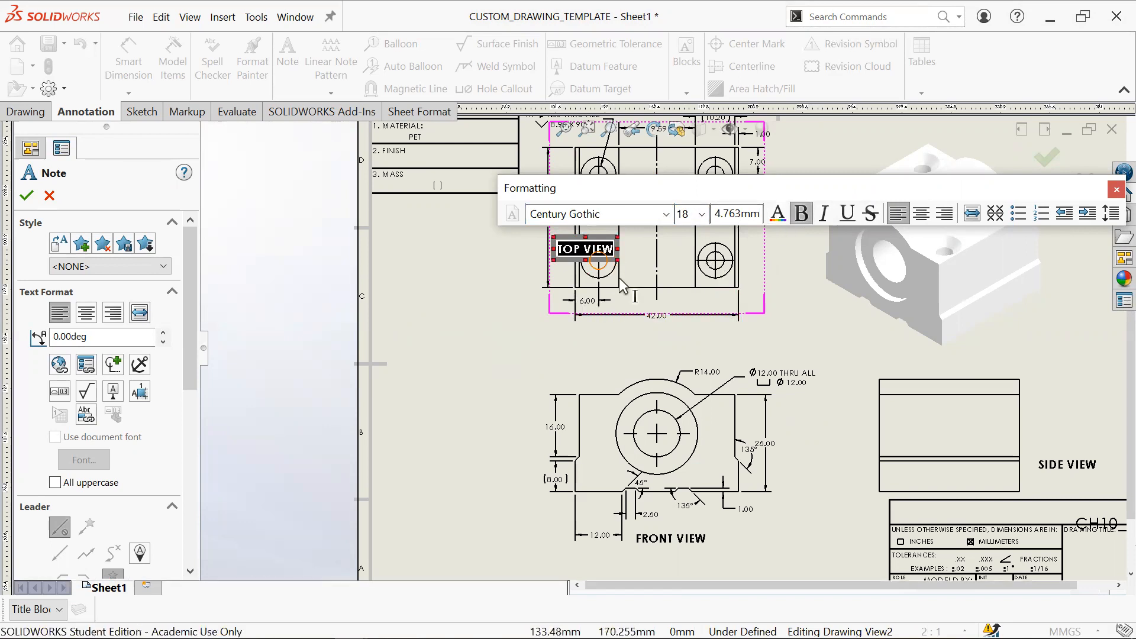
left_click(605, 260)
left_click(634, 260)
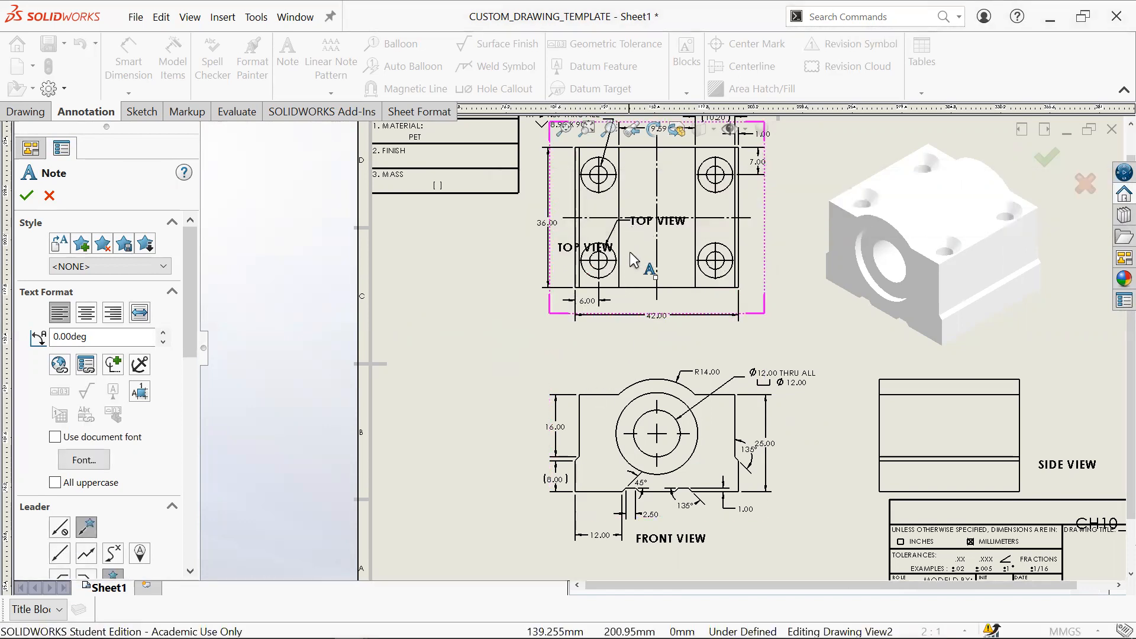
key("Escape")
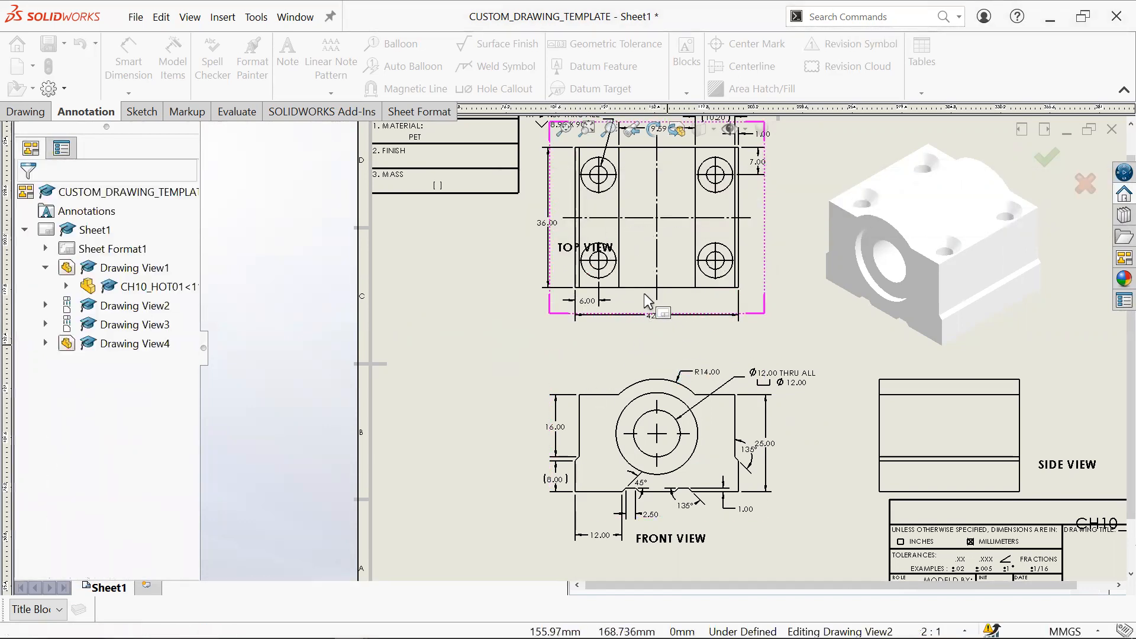
Step: Place the TOP VIEW note centred below the top view's 42.00 dimension and shift the view to check that the note follows
left_click_drag(606, 253, 664, 331)
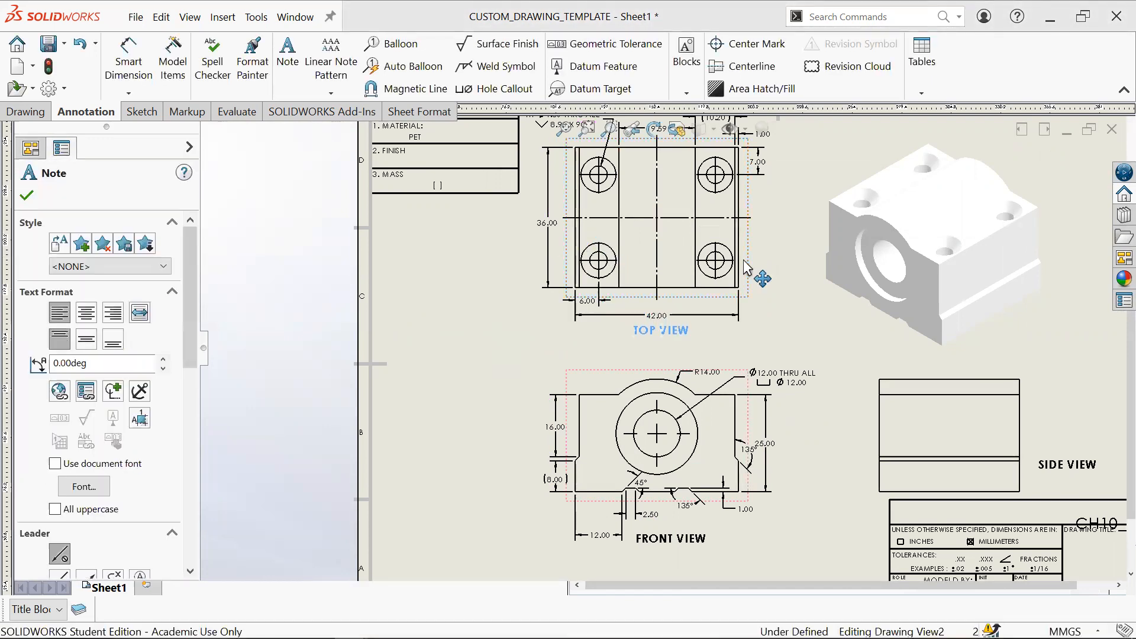
left_click_drag(748, 268, 751, 270)
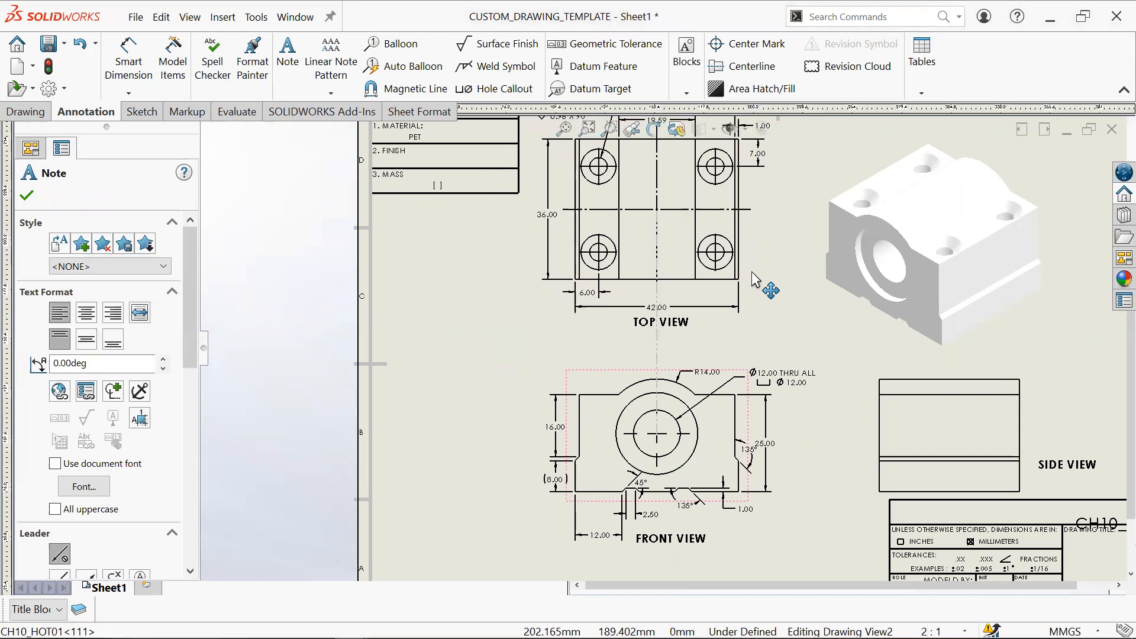
Step: Clear the text of the existing FRONT VIEW note below the front view and delete the emptied note
left_click(701, 539)
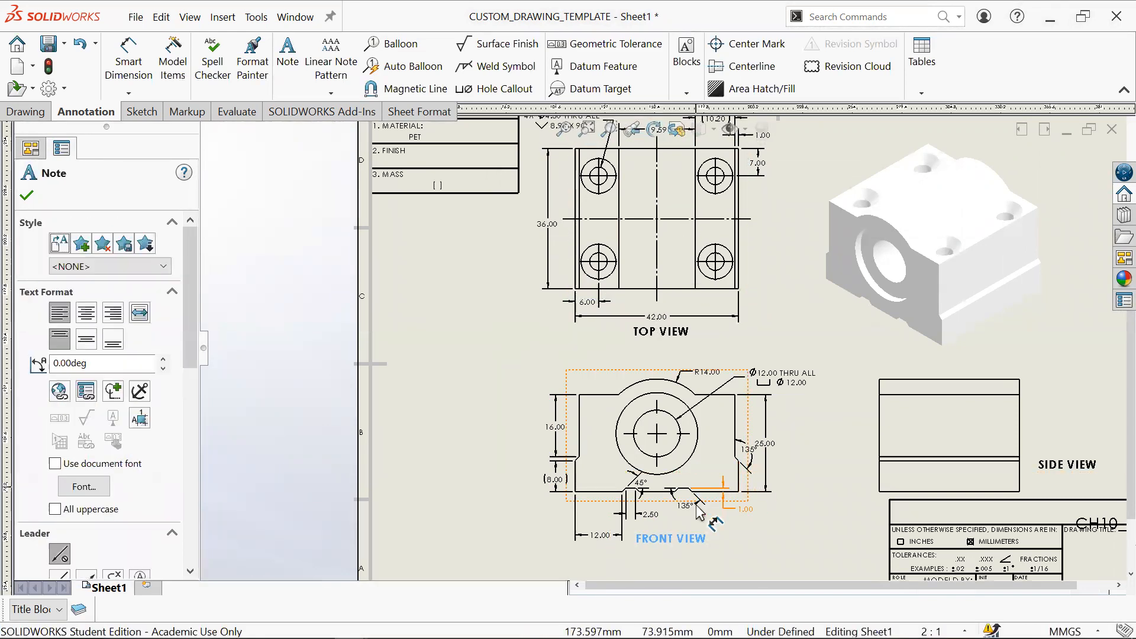
double_click(704, 539)
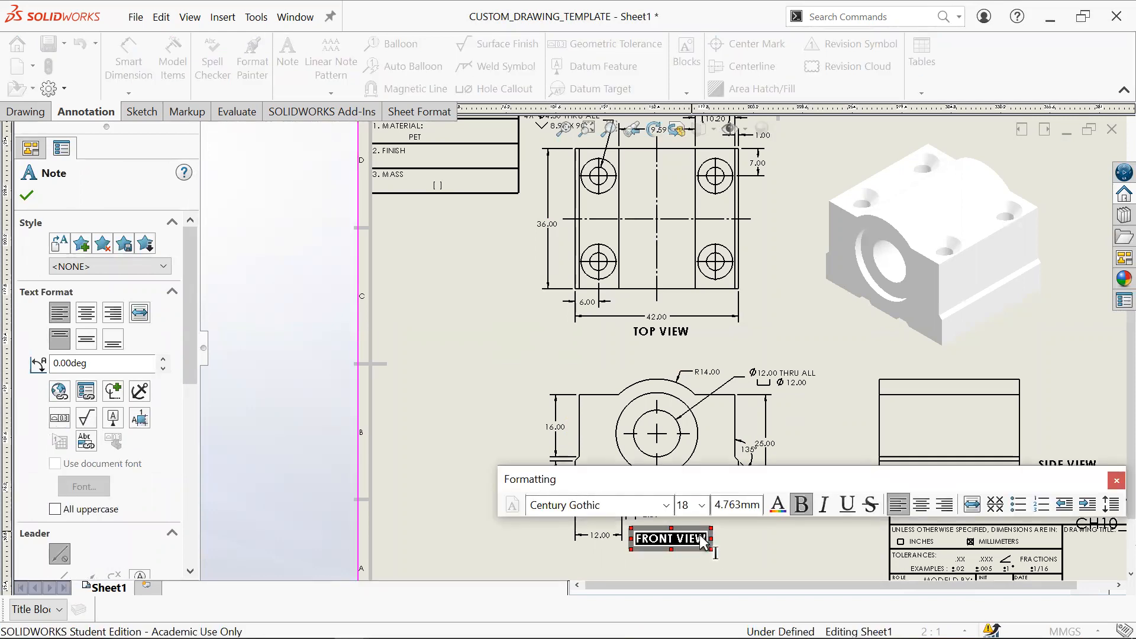
key("Delete")
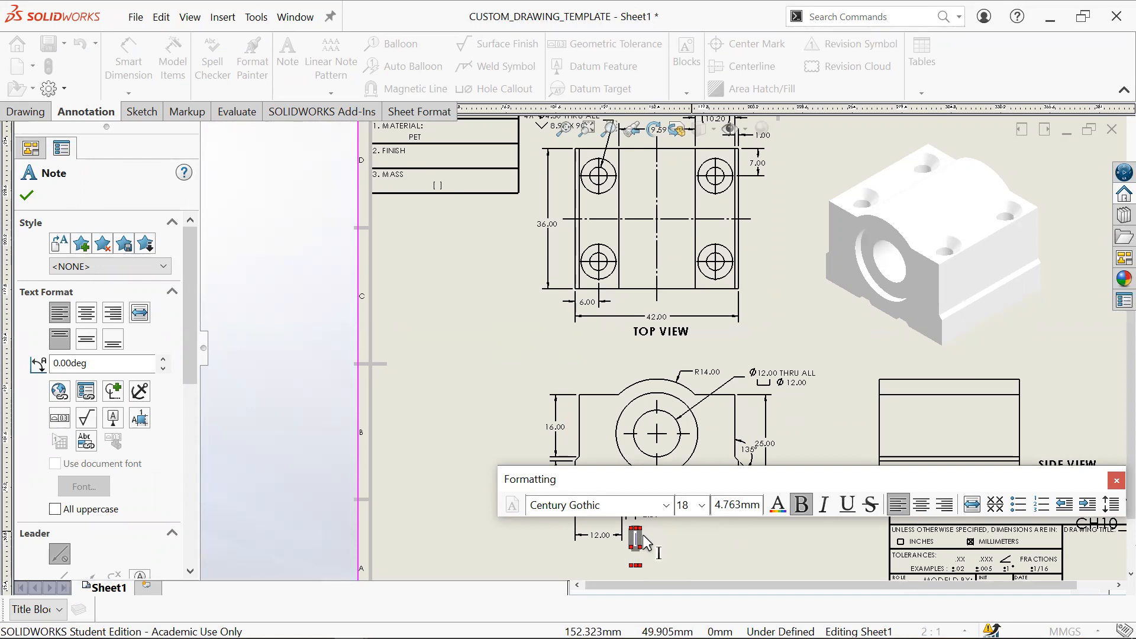
left_click(679, 527)
left_click_drag(642, 533, 663, 466)
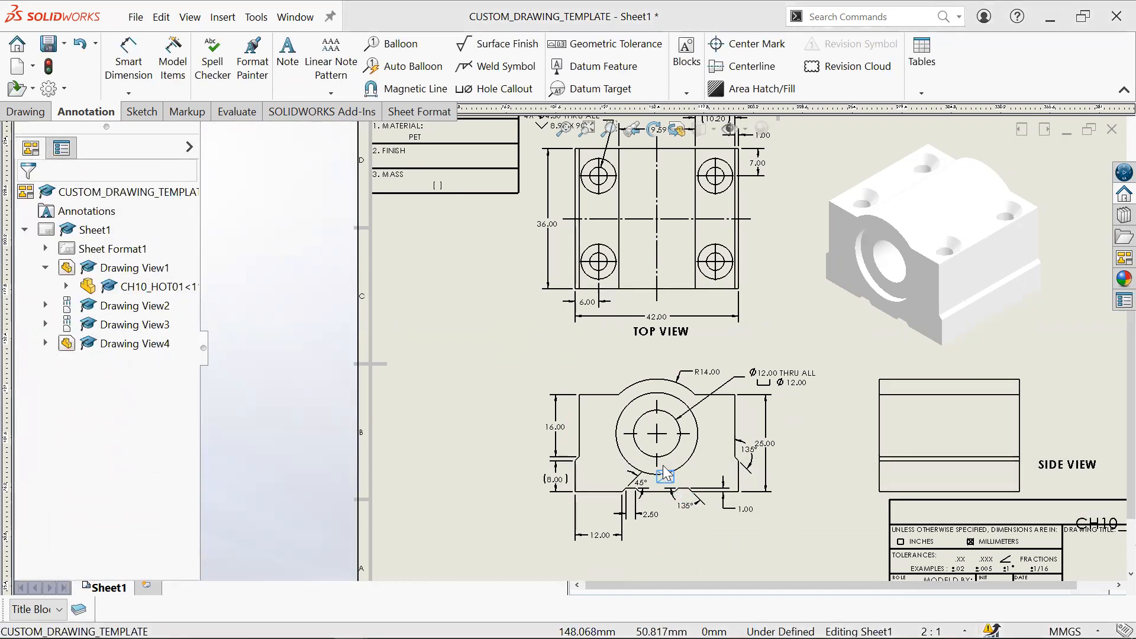
left_click_drag(550, 526, 547, 526)
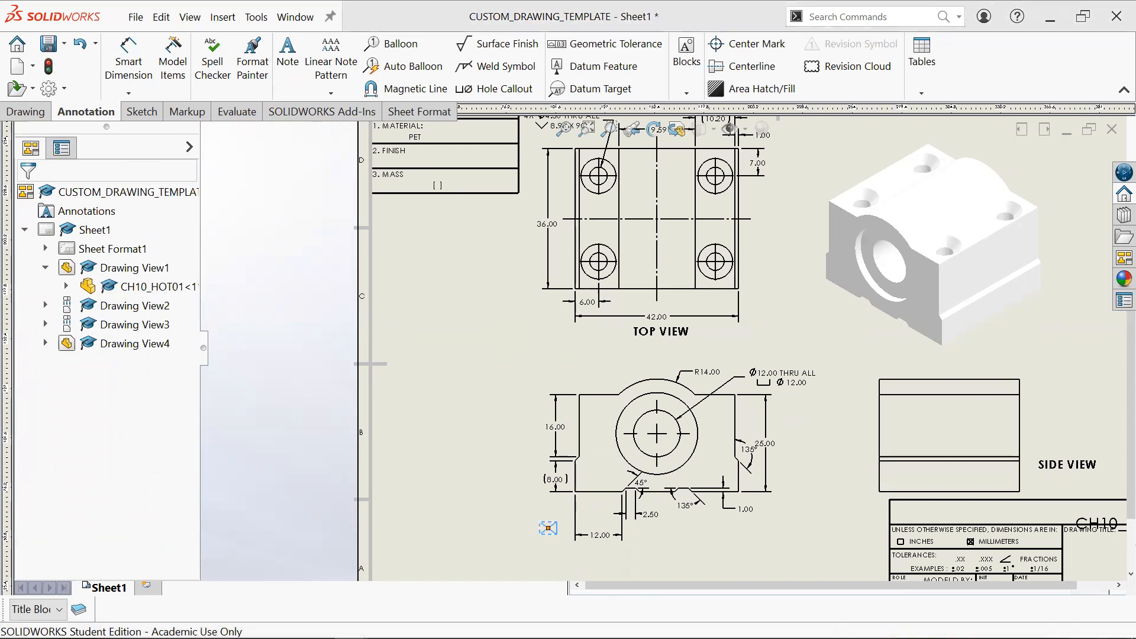
key("Delete")
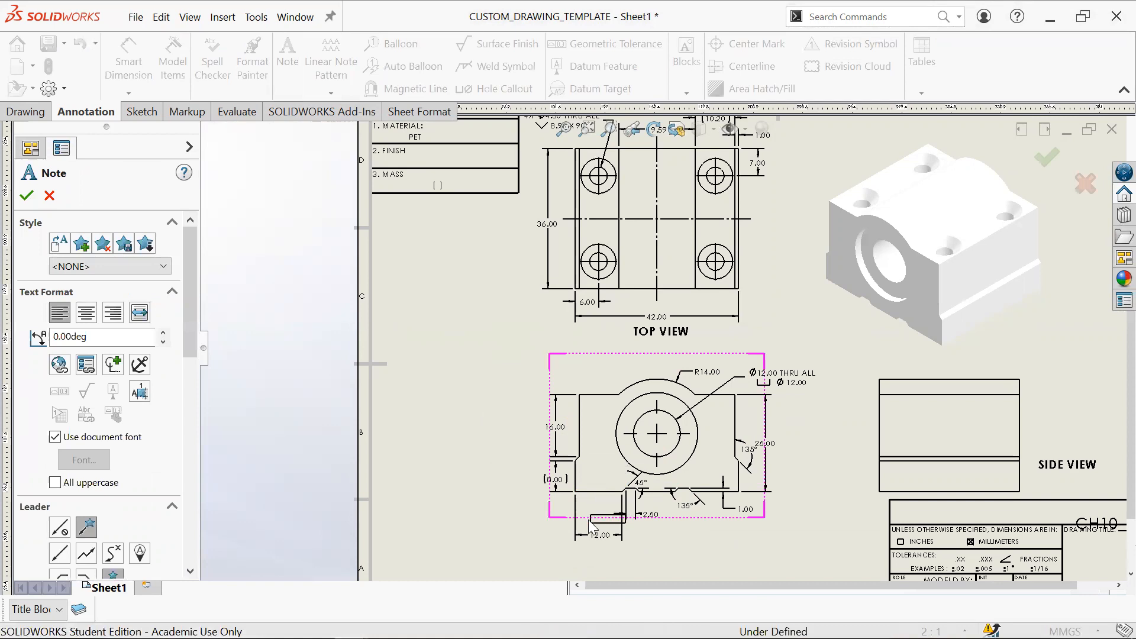
left_click(590, 523)
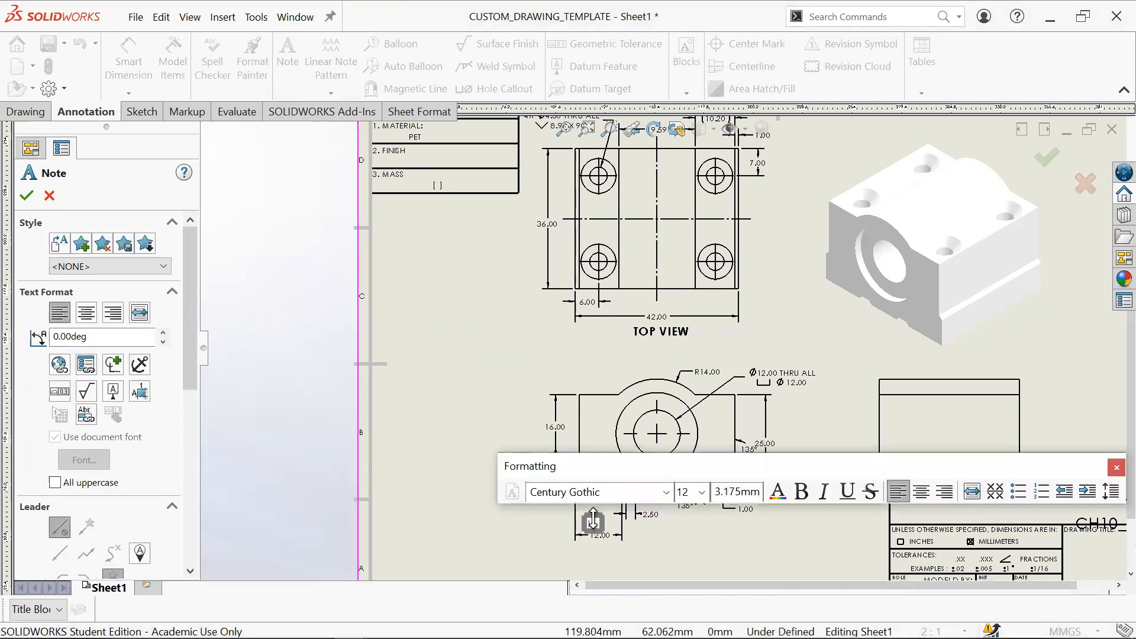
left_click(425, 315)
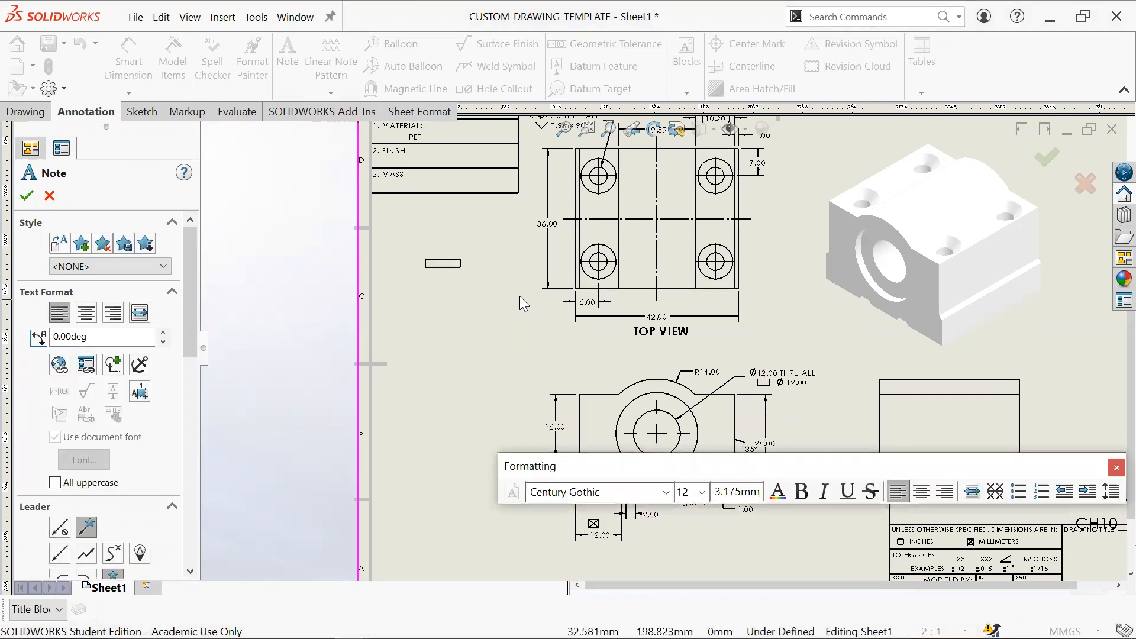
left_click(1116, 467)
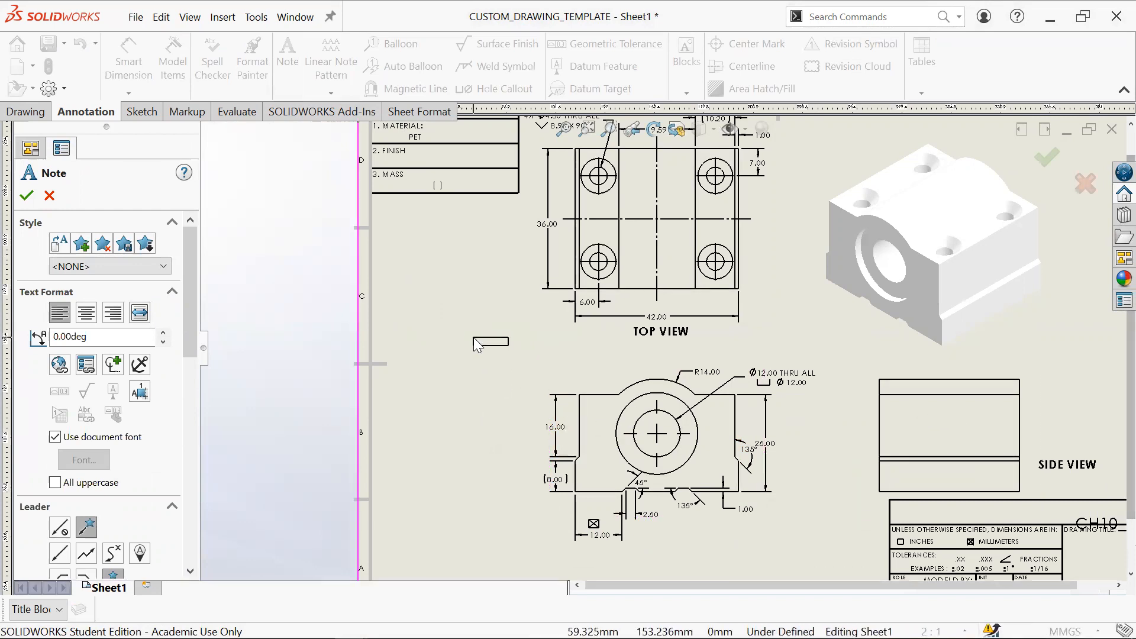
key("Escape")
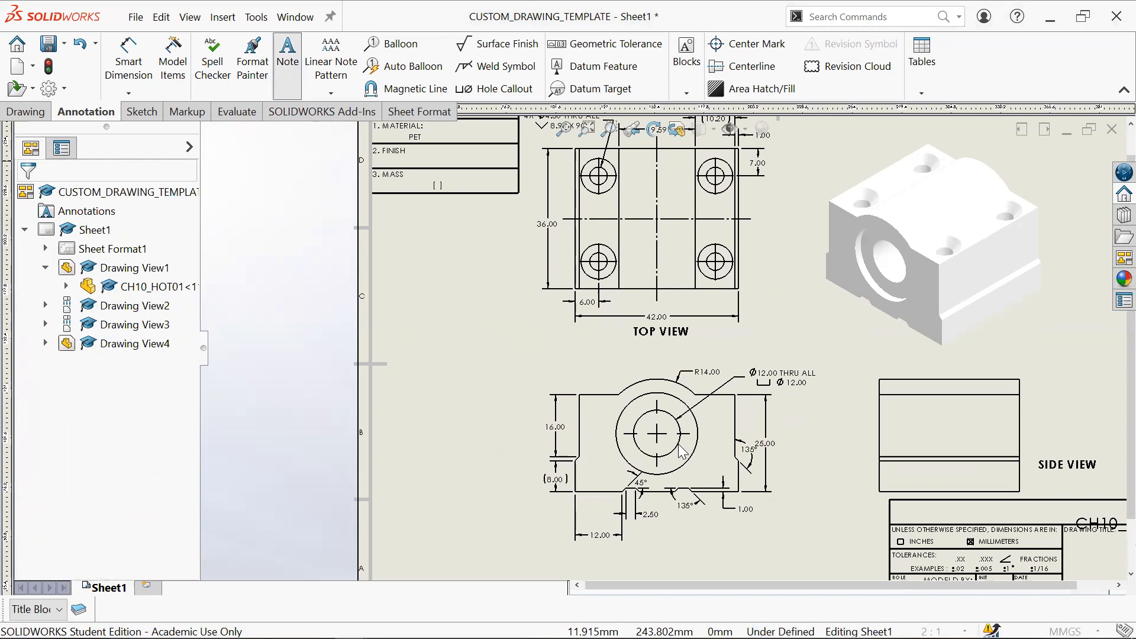
Step: Add a note reading FRONT VIEW within the front view near its lower-left corner, bold at size 16, without keeping extra copies
left_click(594, 518)
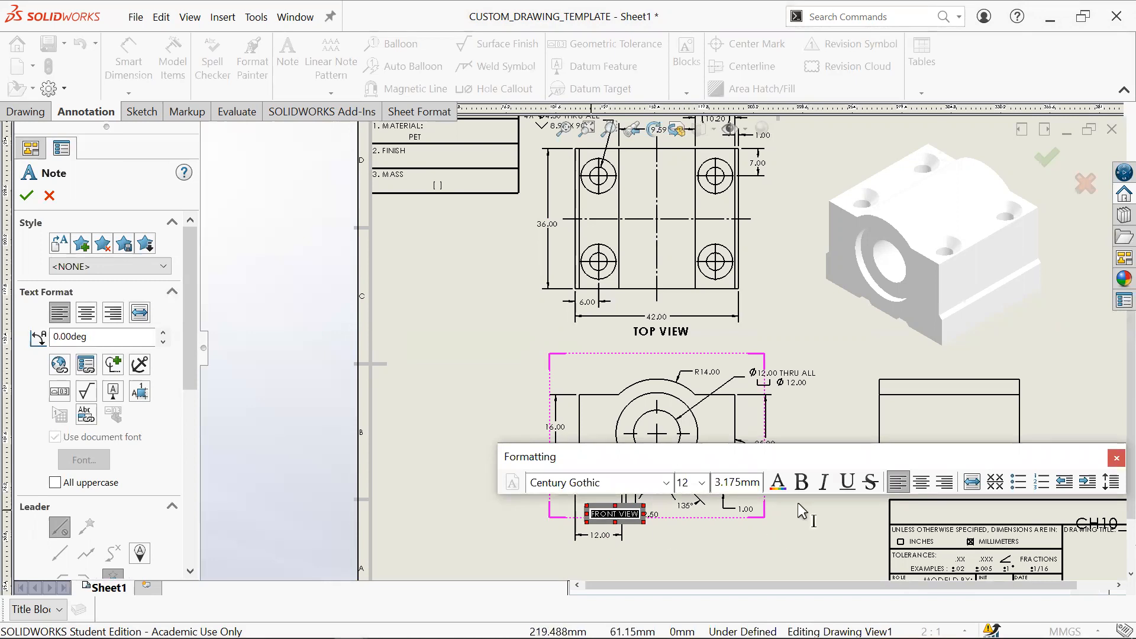
left_click(800, 483)
left_click(702, 482)
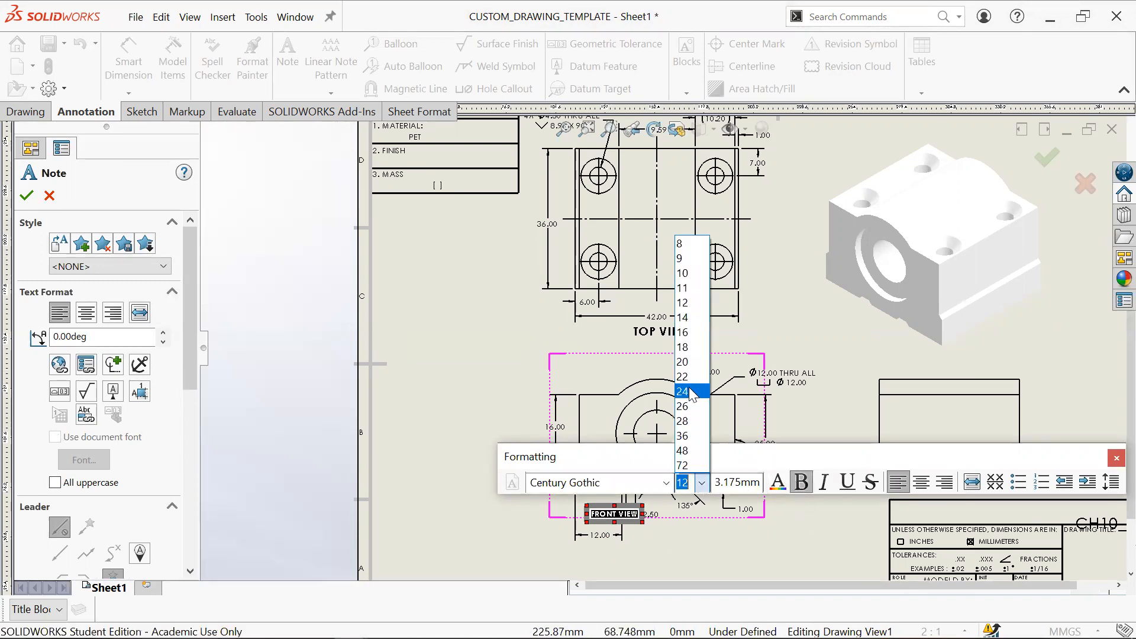
left_click(694, 333)
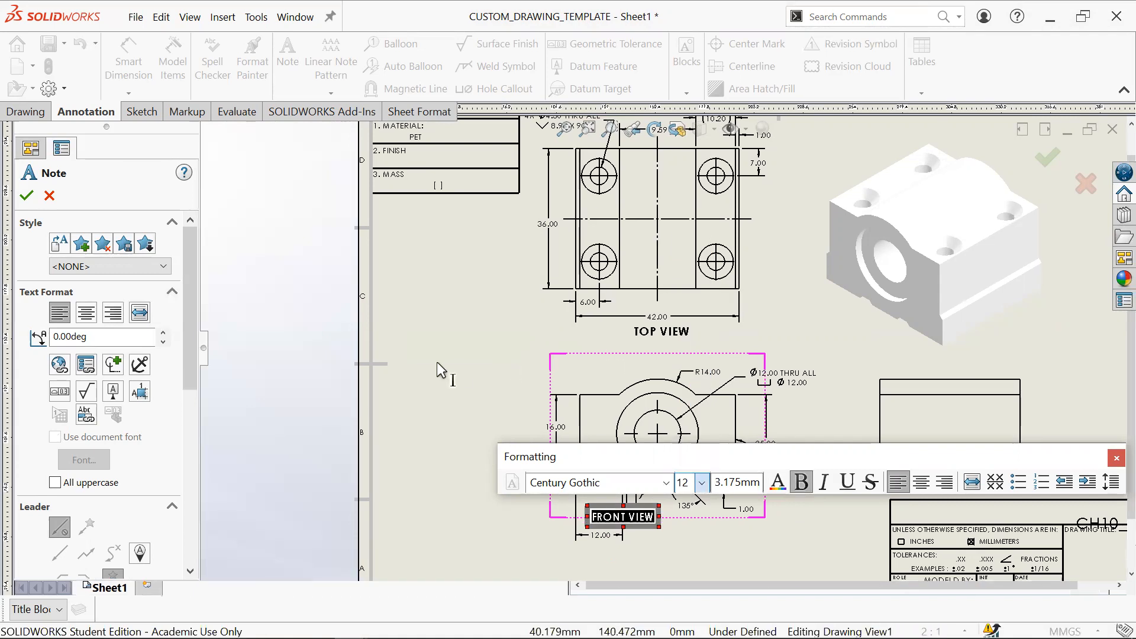
left_click(526, 523)
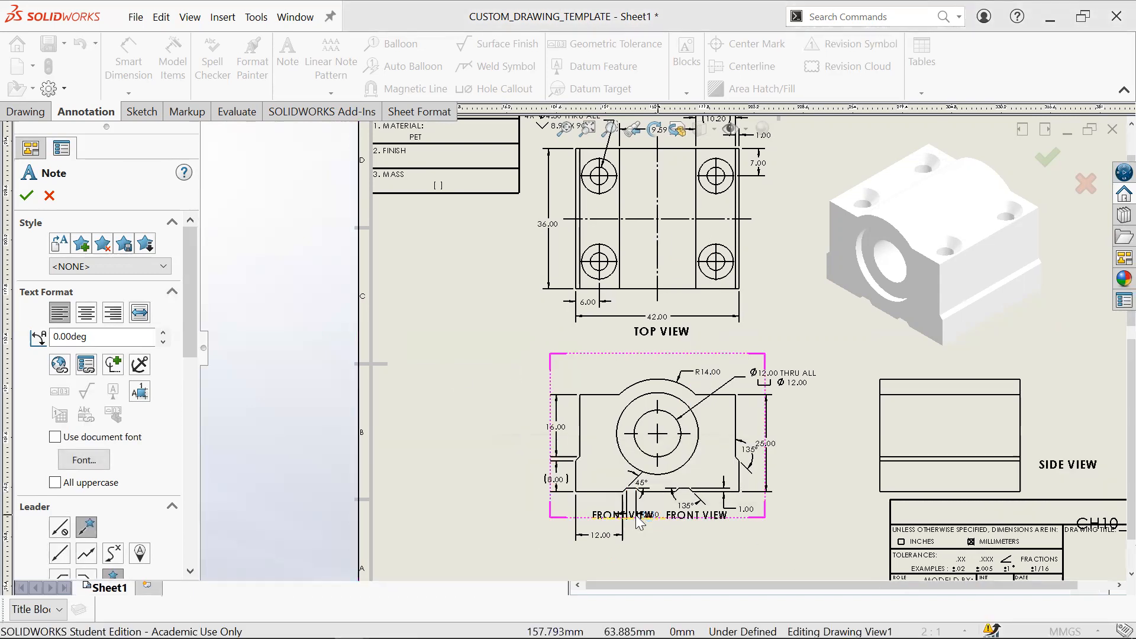
key("Escape")
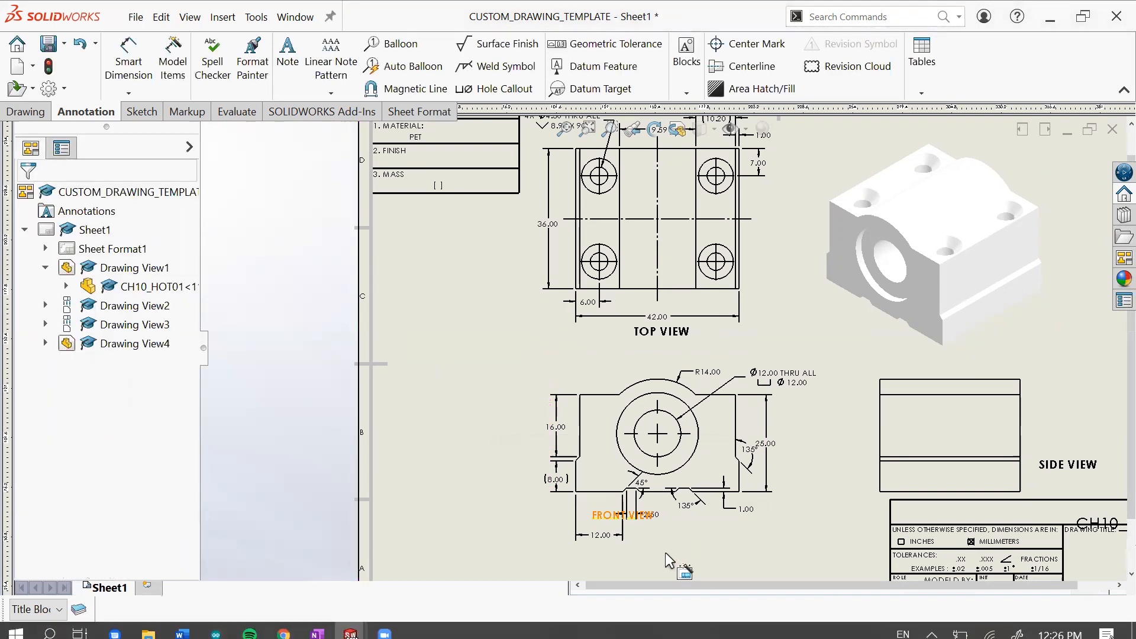
Step: Set the FRONT VIEW note's text size to 18
left_click(621, 515)
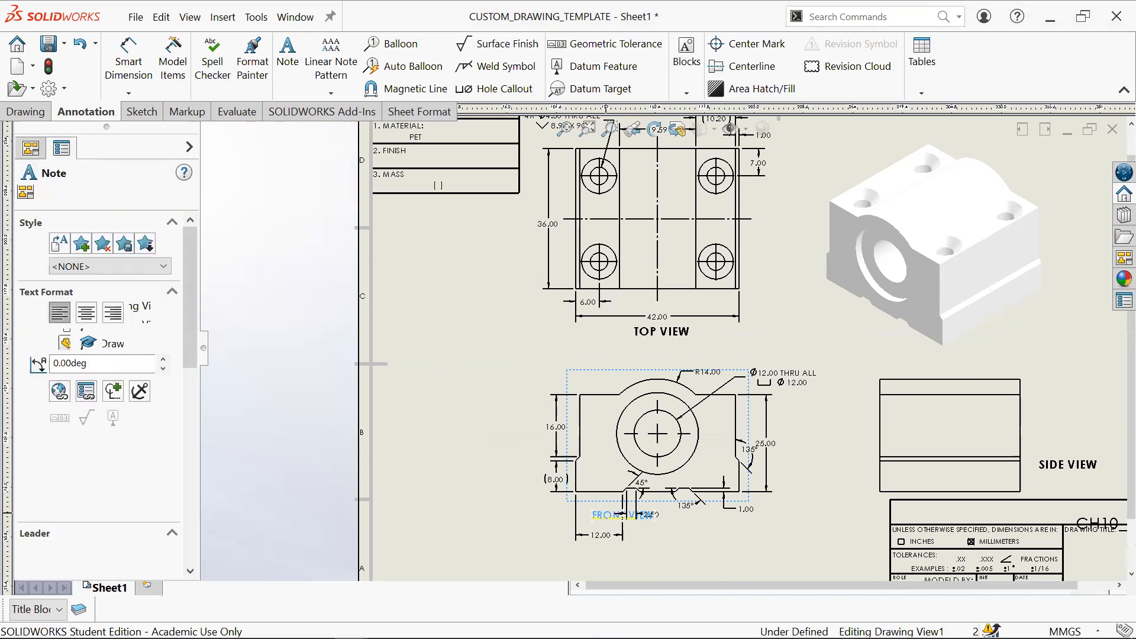
double_click(617, 517)
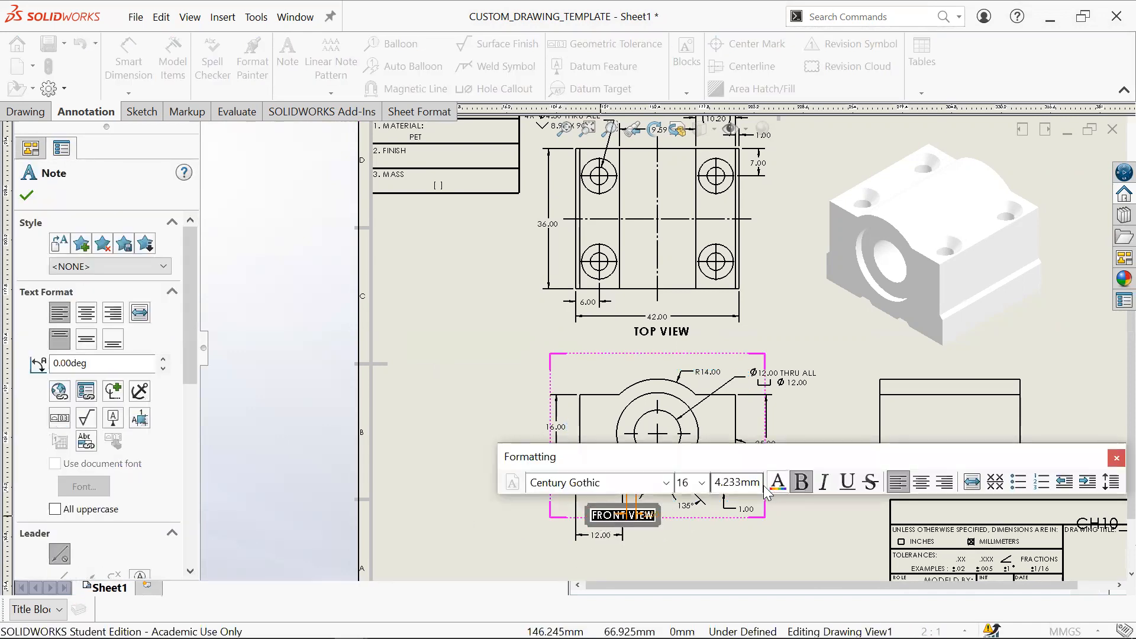
left_click(700, 486)
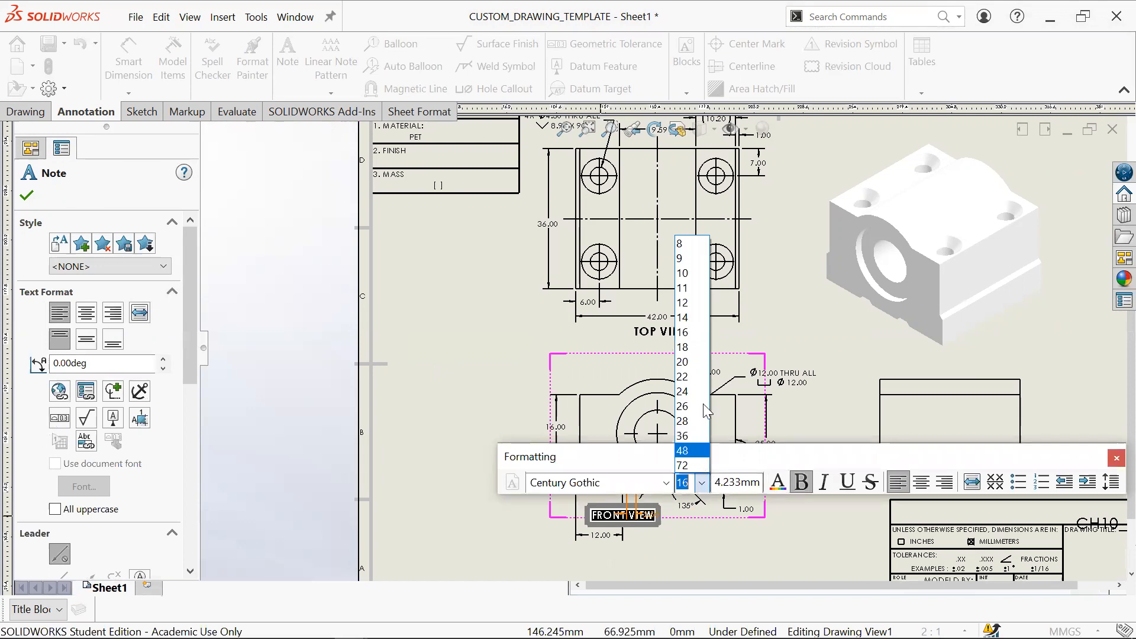
left_click(706, 351)
Step: Centre the FRONT VIEW note below the front view, move the 2.50 dimension text aside, and bring the 12.00 dimension closer to the part
left_click(705, 551)
mouse_move(683, 541)
left_mouse_down()
mouse_move(679, 524)
mouse_move(685, 555)
mouse_move(687, 541)
left_mouse_up()
key("Escape")
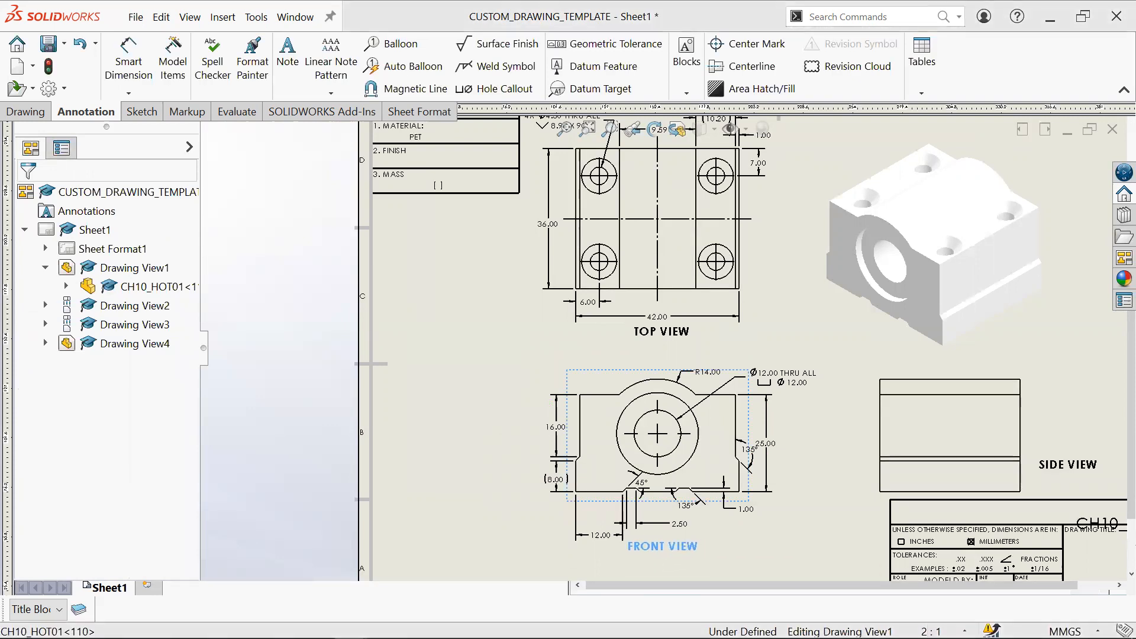
left_click_drag(599, 533, 598, 521)
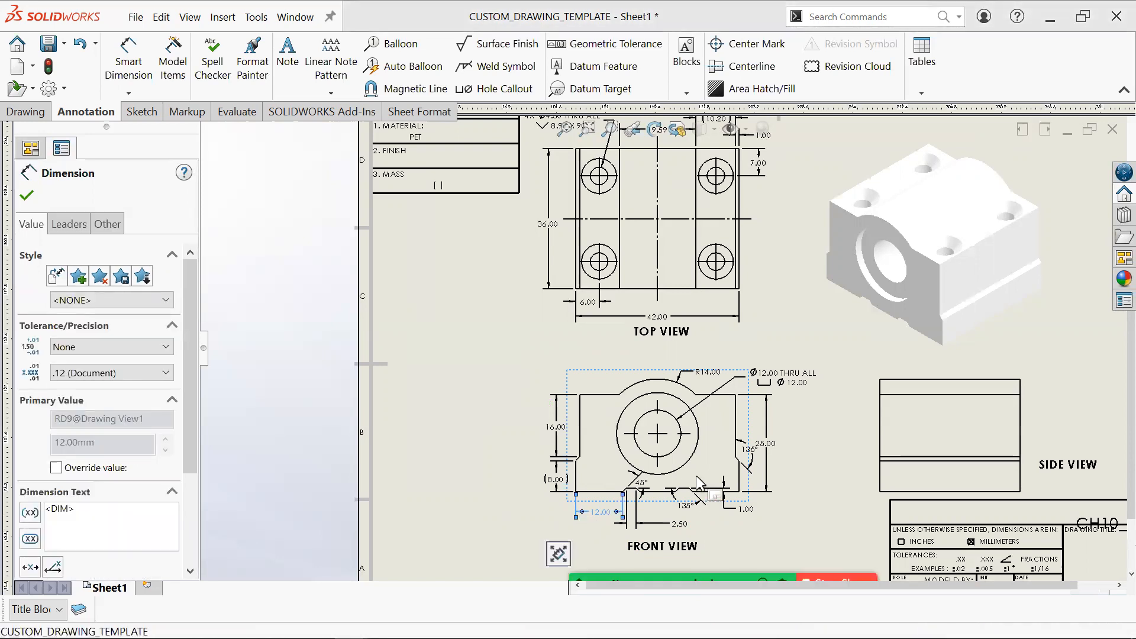
left_click(664, 536)
Step: Place the SIDE VIEW note centred below the side view and raise the front and side views away from the title block
mouse_move(747, 499)
middle_mouse_down()
mouse_move(634, 434)
mouse_move(572, 438)
middle_mouse_up()
scroll(631, 373, "up", 1)
mouse_move(670, 313)
middle_mouse_down()
mouse_move(682, 347)
mouse_move(720, 341)
mouse_move(748, 358)
middle_mouse_up()
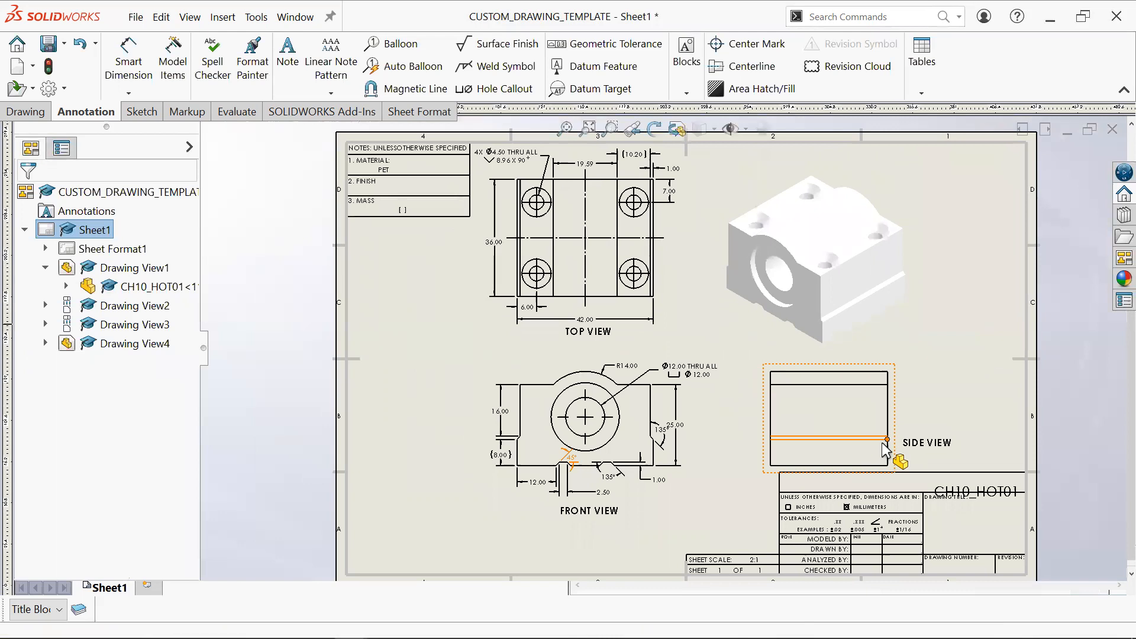
left_click_drag(894, 428, 891, 402)
left_click_drag(922, 440, 838, 475)
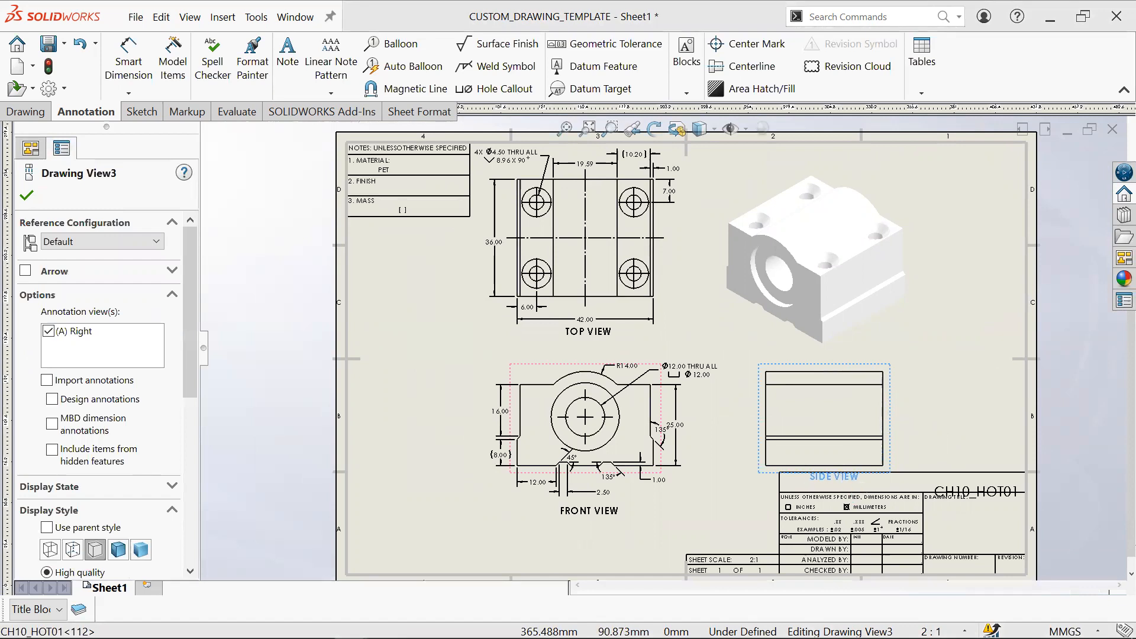
left_click_drag(521, 367, 521, 354)
Step: Move the isometric view up and to the right so it sits clear above the side view
left_click(899, 260)
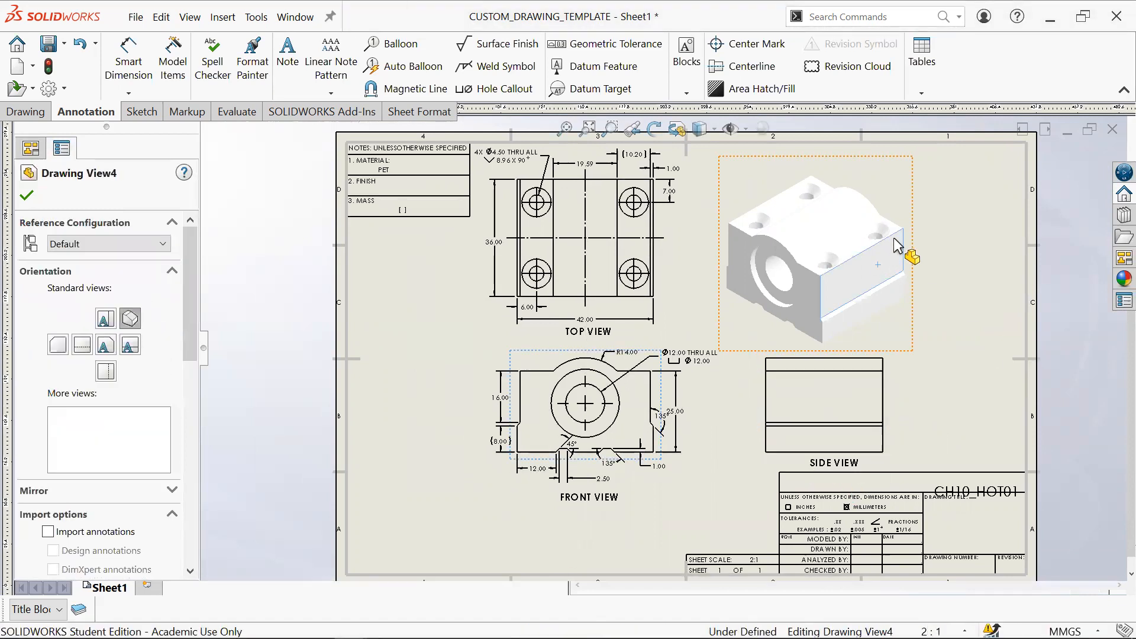
left_click_drag(910, 220, 933, 223)
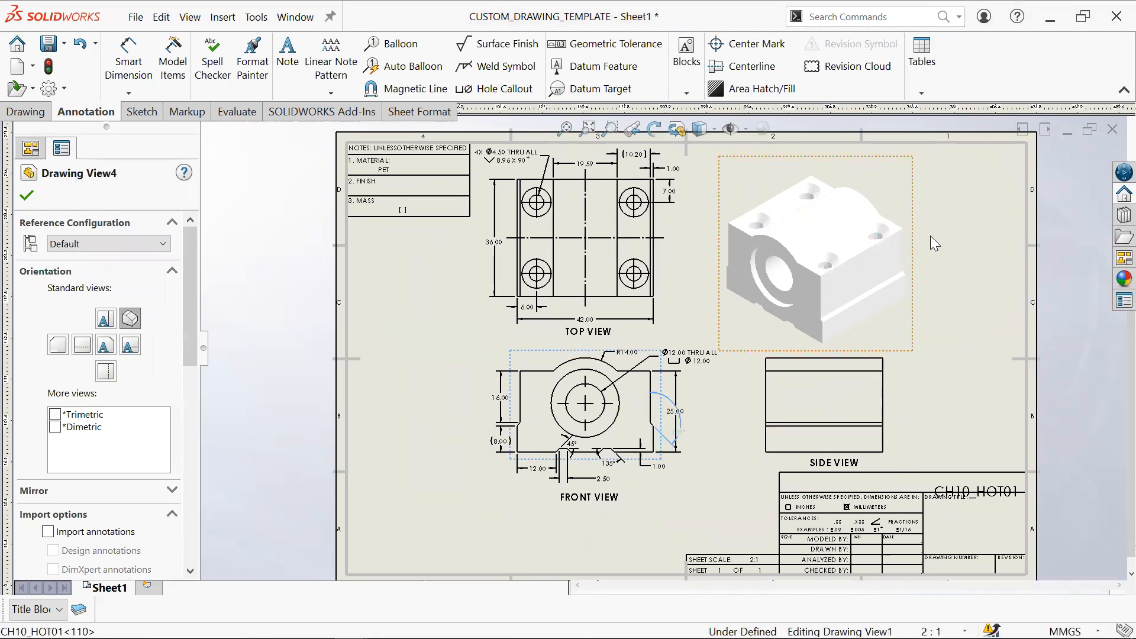
left_click(975, 289)
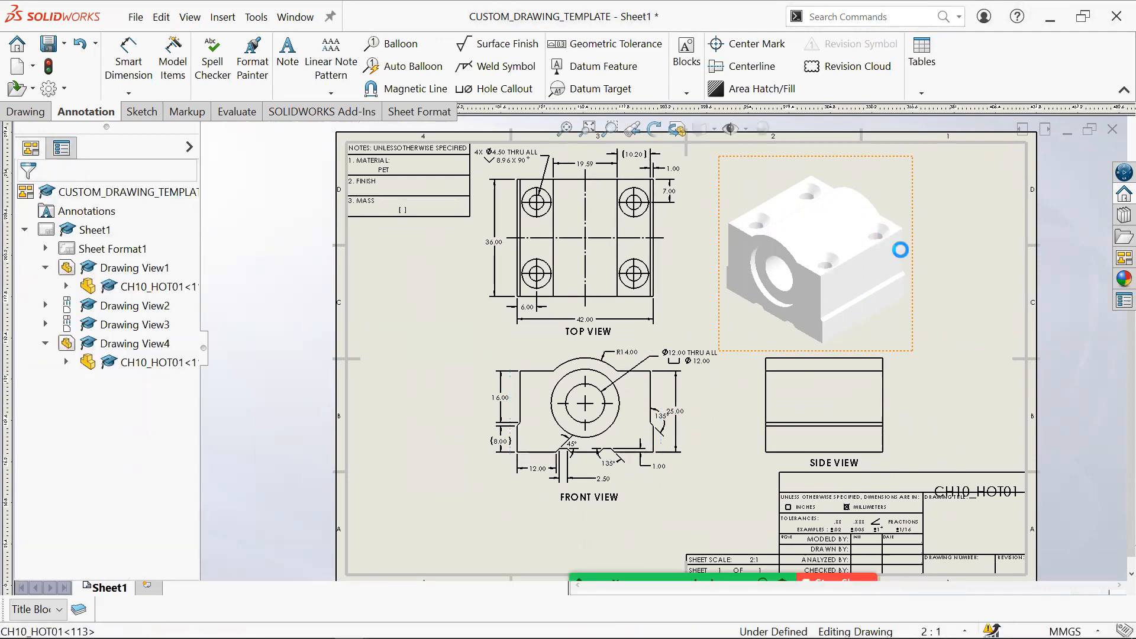
left_click_drag(912, 246, 928, 254)
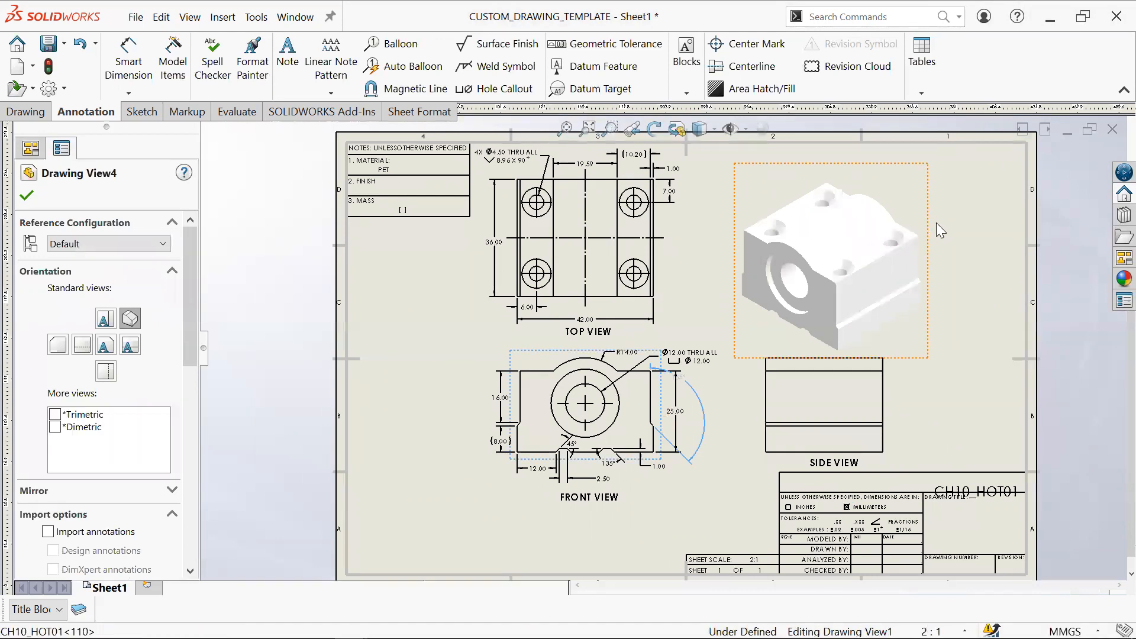
left_click(931, 227)
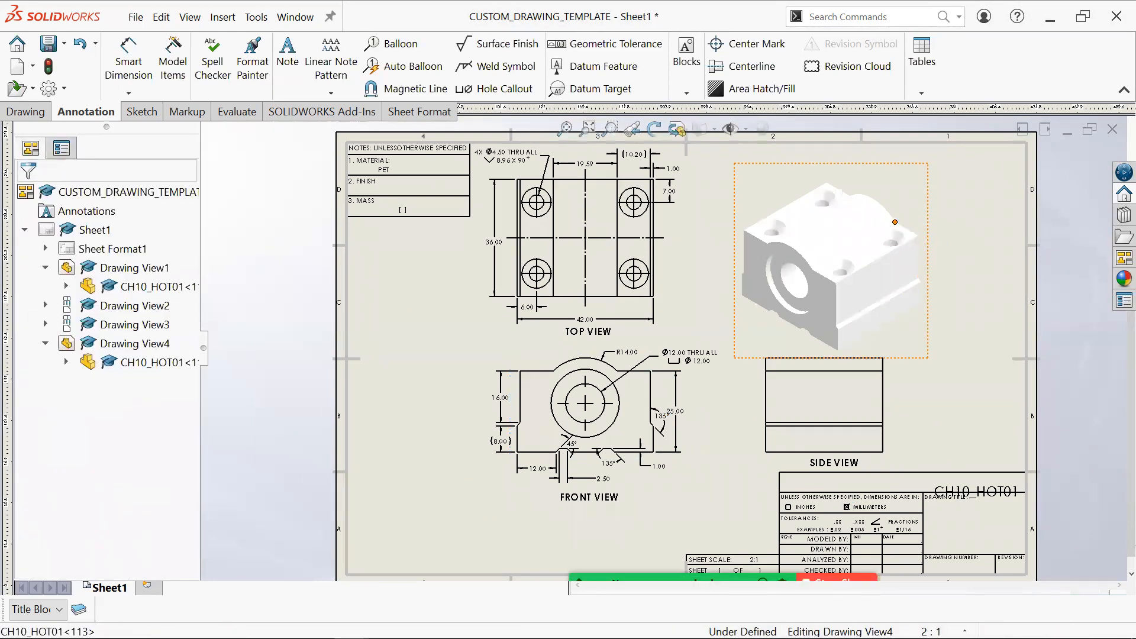
mouse_move(928, 209)
left_mouse_down()
mouse_move(980, 194)
mouse_move(932, 192)
left_mouse_up()
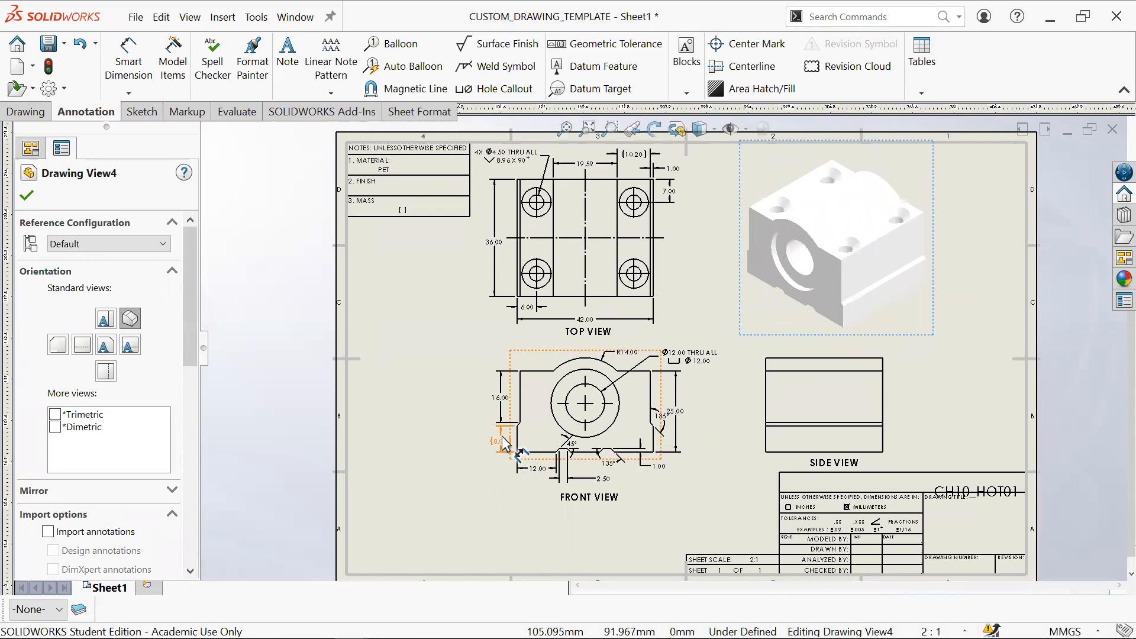
Step: Lower the top view slightly, shift the front view up and to the left in line with it, and clear the selection
left_click_drag(500, 298, 500, 300)
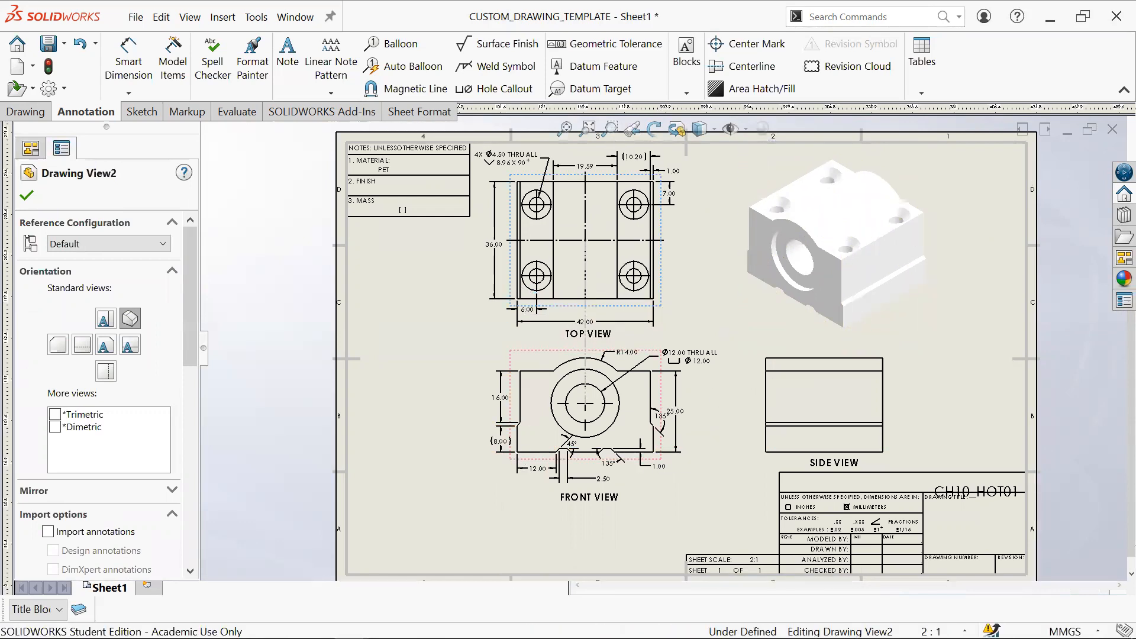
left_click(510, 478)
left_click(514, 466)
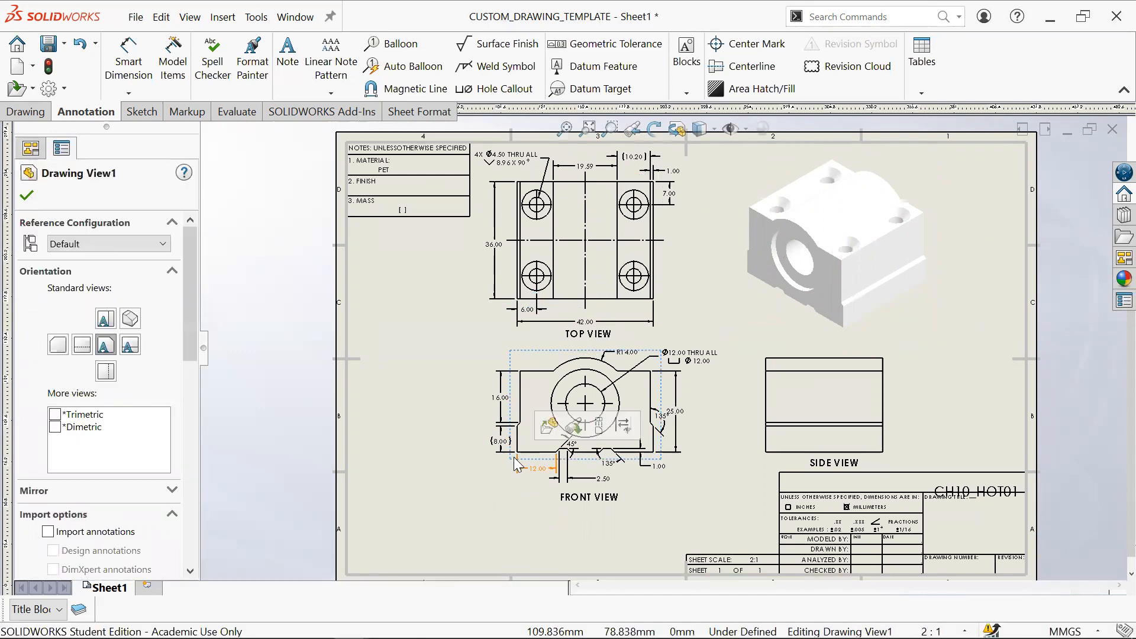
mouse_move(512, 458)
left_mouse_down()
mouse_move(525, 451)
mouse_move(502, 453)
left_mouse_up()
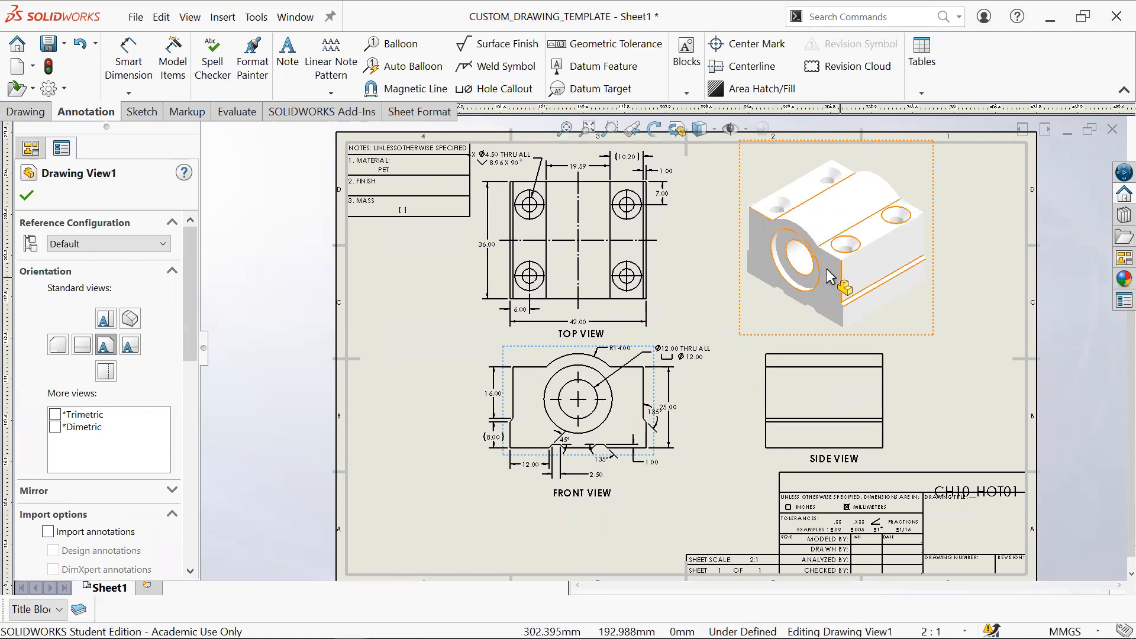
left_click(628, 462)
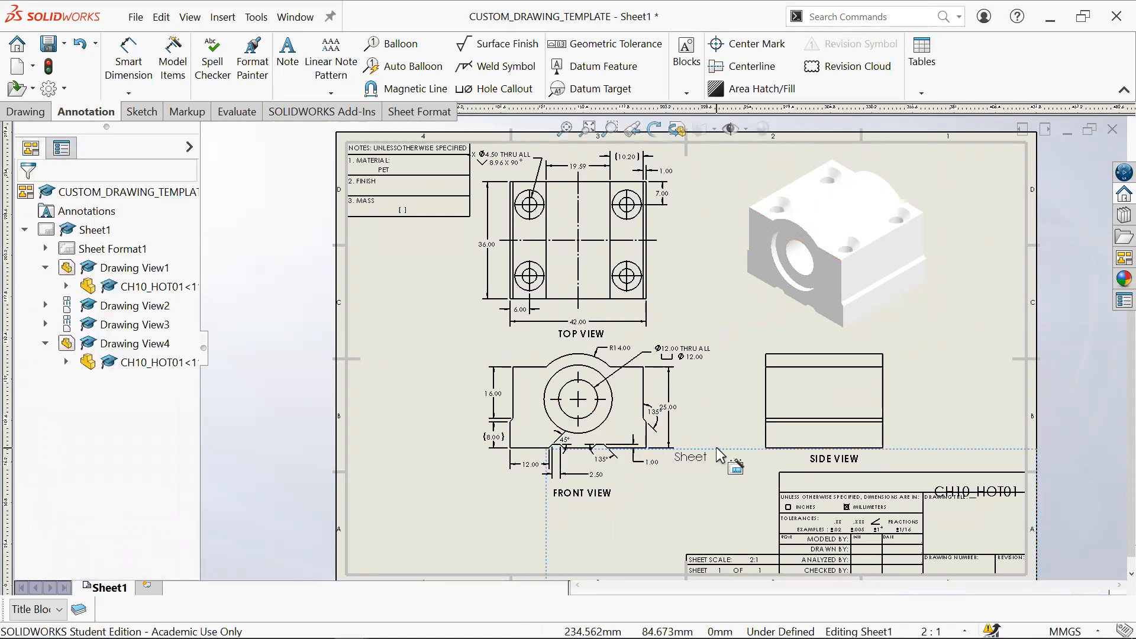
left_click_drag(529, 463, 565, 440)
left_click(409, 495)
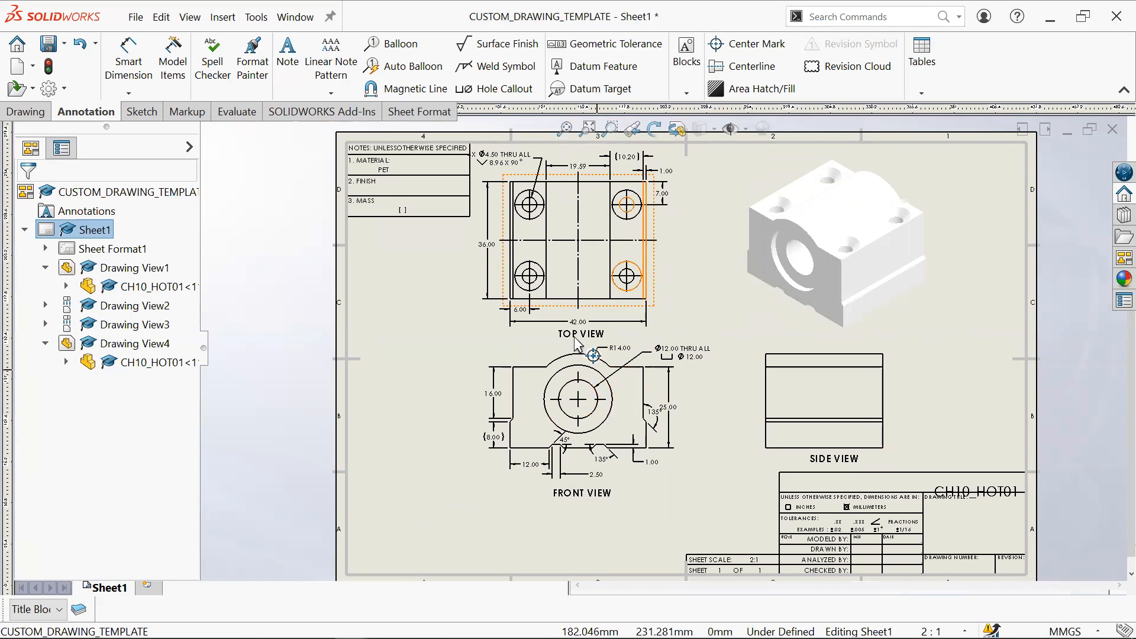
Step: Nudge the front view slightly right and up, keeping the aligned top and side views in line, and clear the selection
left_click(585, 457)
left_click_drag(531, 461, 531, 452)
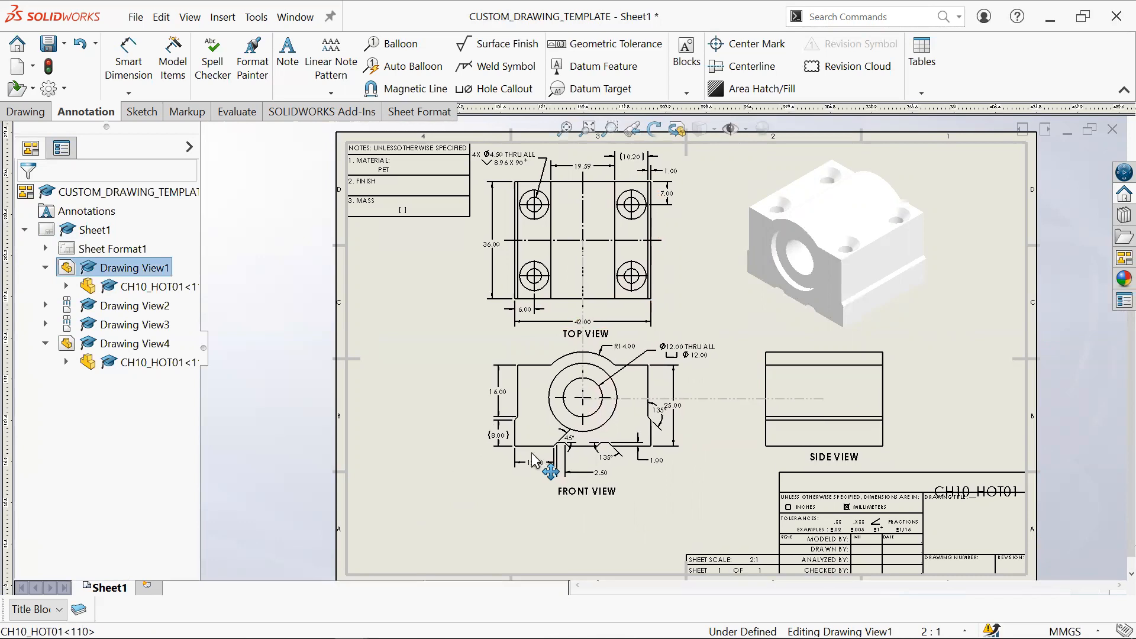
left_click(1015, 434)
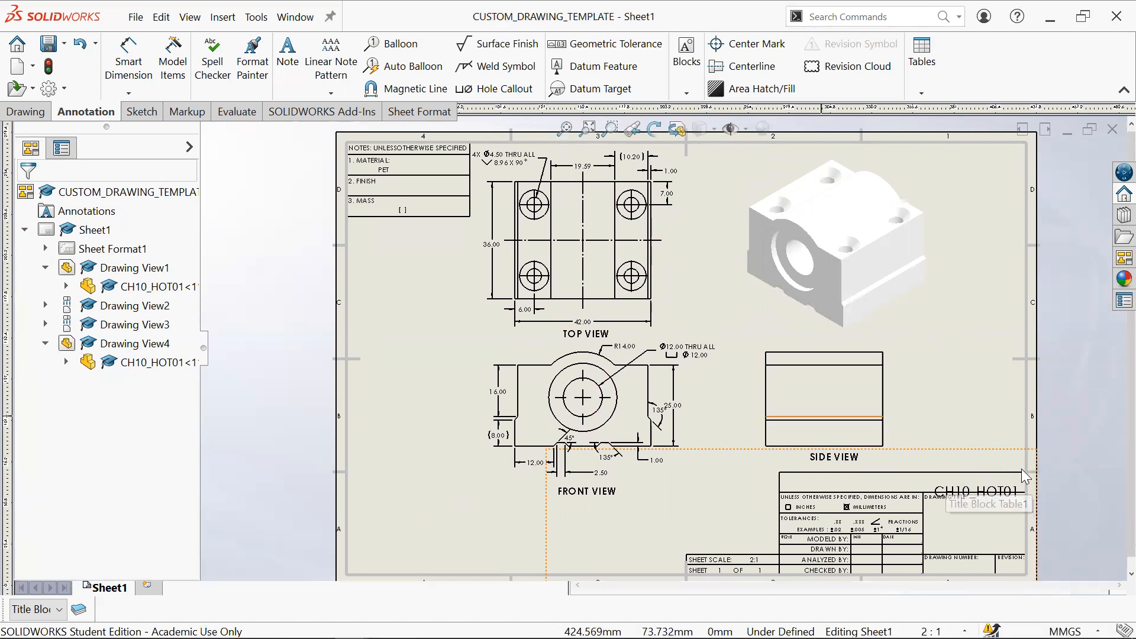
Step: Examine the title block below the side view, including its units, tolerances, drawing title and sheet scale fields
scroll(1021, 469, "down", 2)
key("f")
scroll(788, 367, "down", 4)
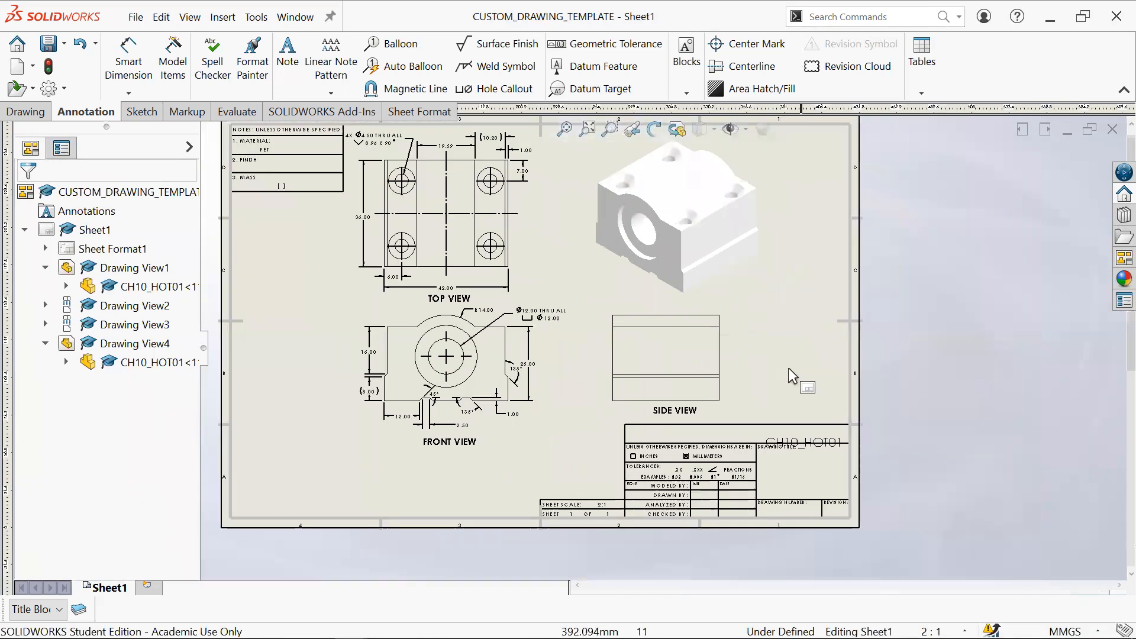
mouse_move(801, 364)
middle_mouse_down()
mouse_move(893, 355)
mouse_move(874, 387)
middle_mouse_up()
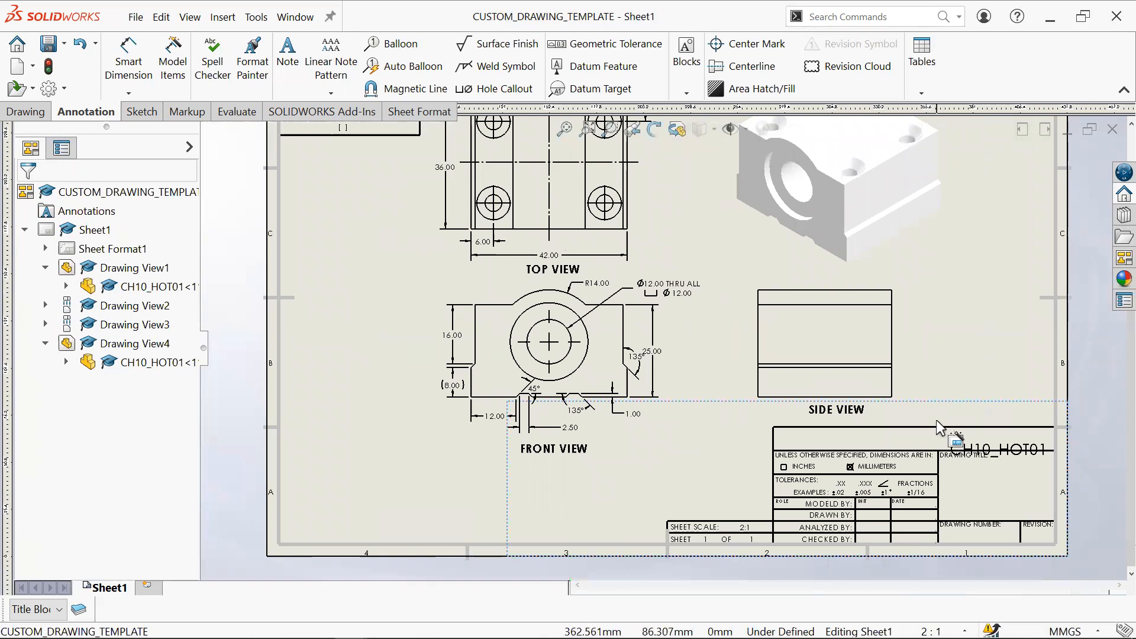
scroll(844, 478, "down", 2)
scroll(845, 478, "down", 1)
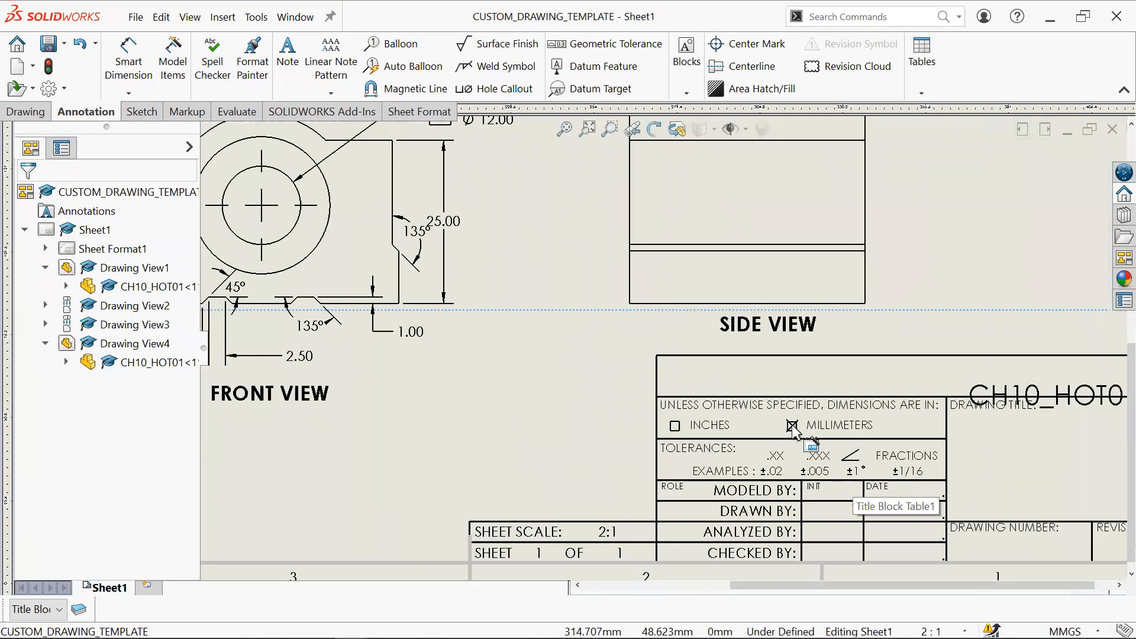
scroll(647, 292, "up", 4)
scroll(708, 374, "down", 6)
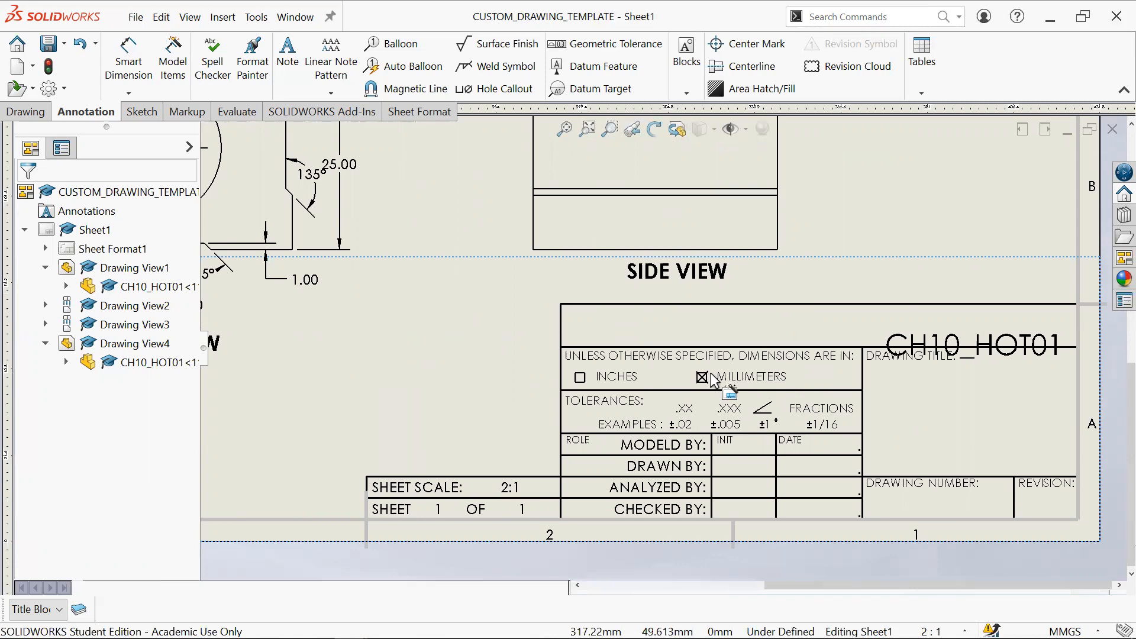
Step: Try to enter text in the MODELD BY date field of the title block data and close title block editing
double_click(700, 391)
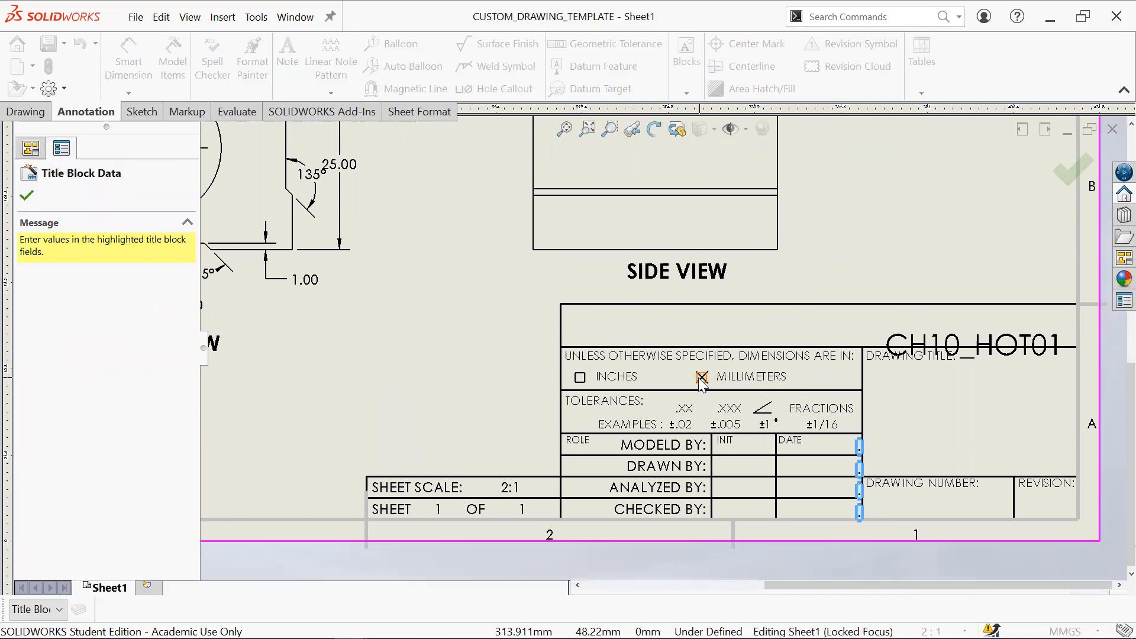
left_click(1072, 178)
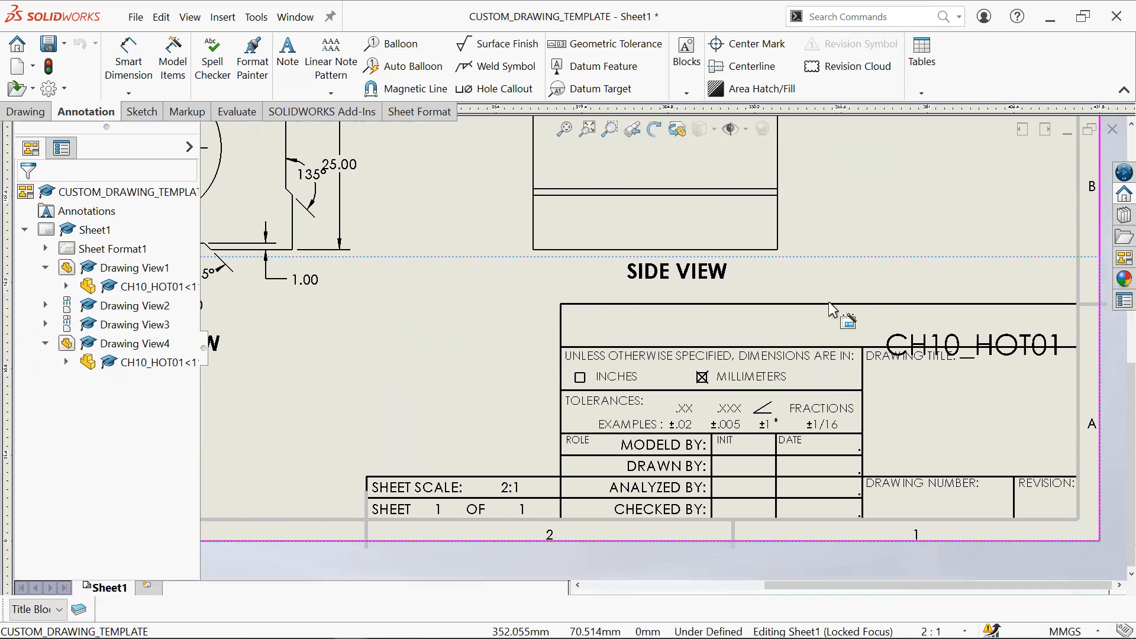
double_click(705, 379)
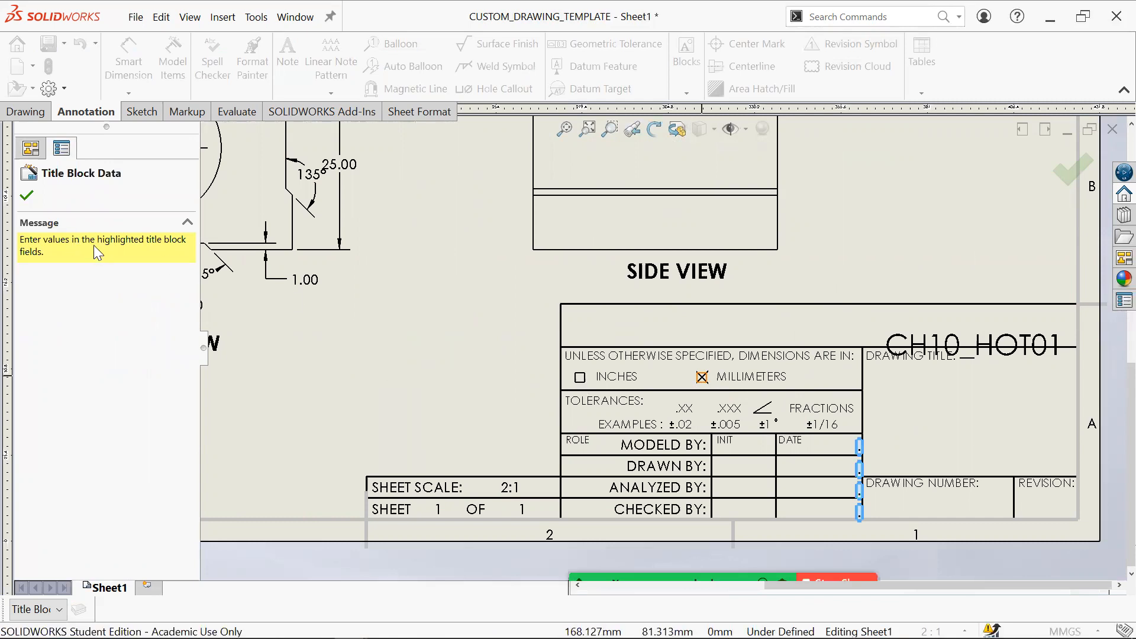
left_click(860, 448)
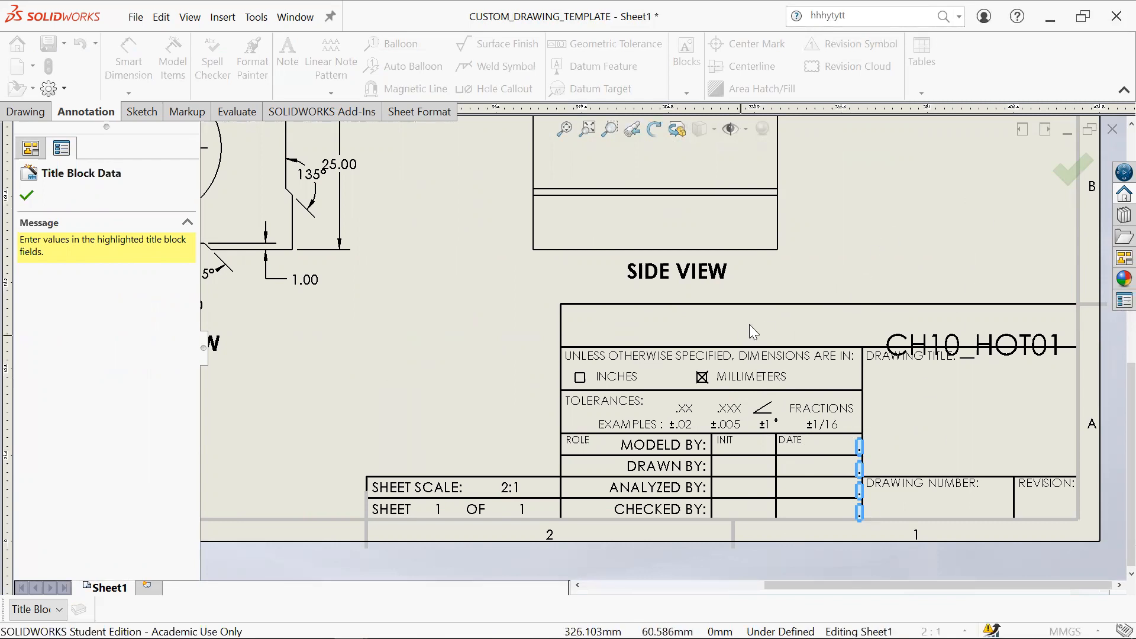
scroll(663, 350, "up", 3)
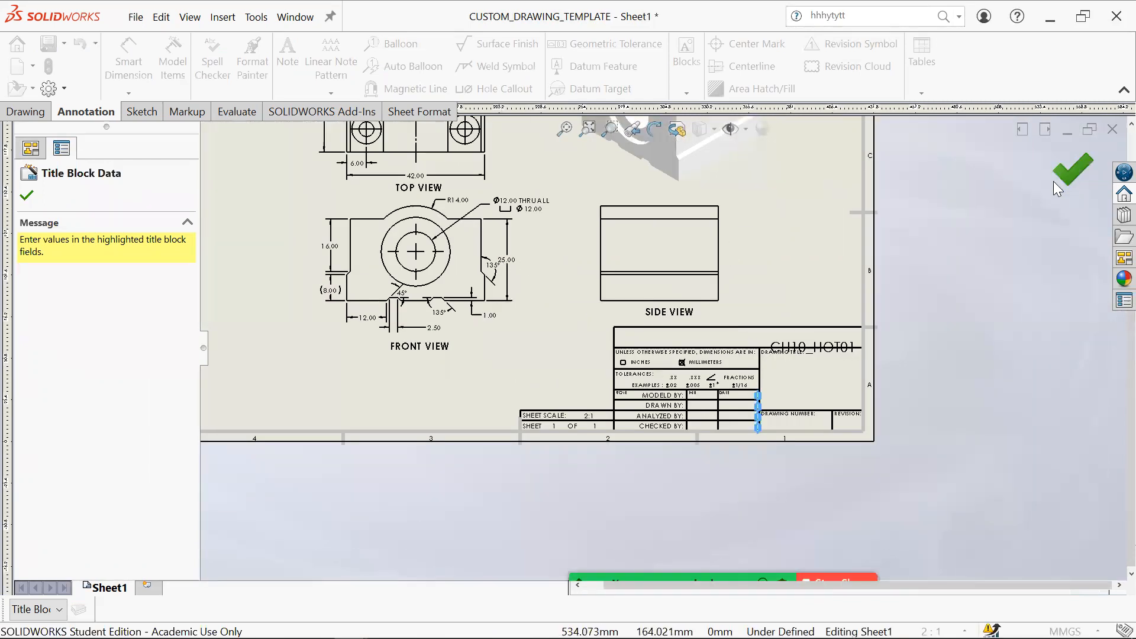
left_click(1060, 184)
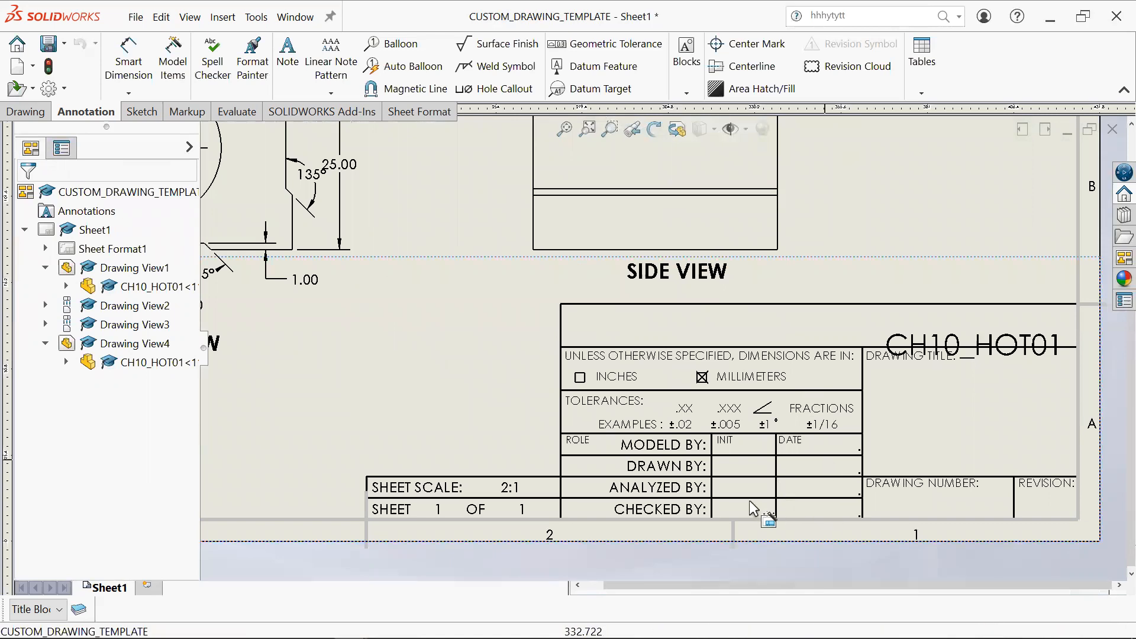
middle_click_drag(514, 298, 582, 351)
middle_click_drag(1013, 400, 923, 355)
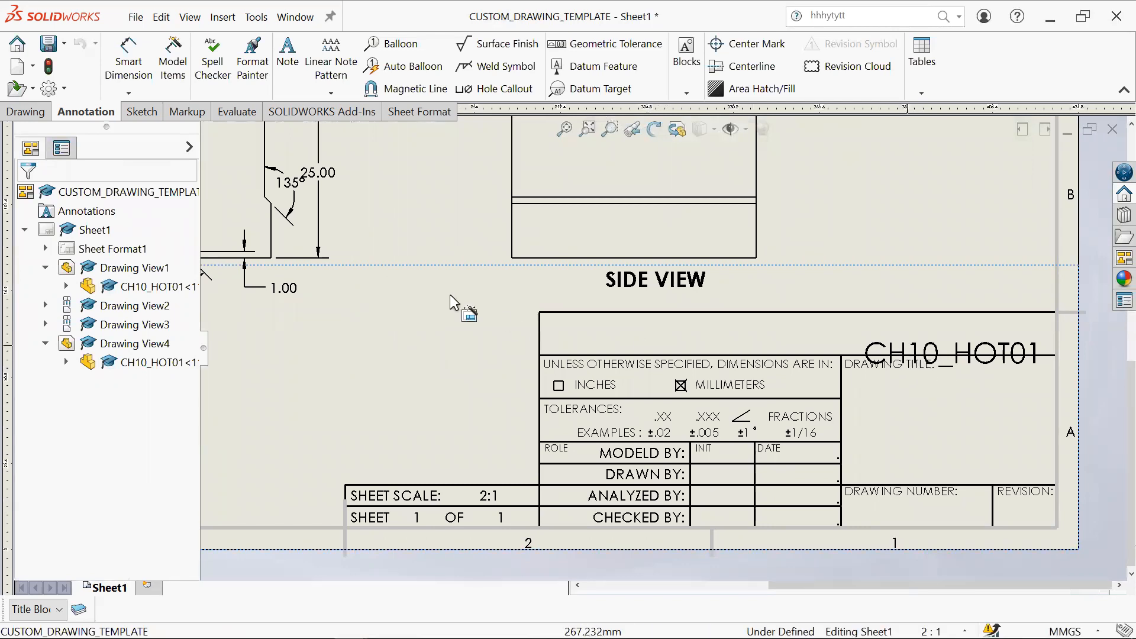
scroll(450, 293, "up", 8)
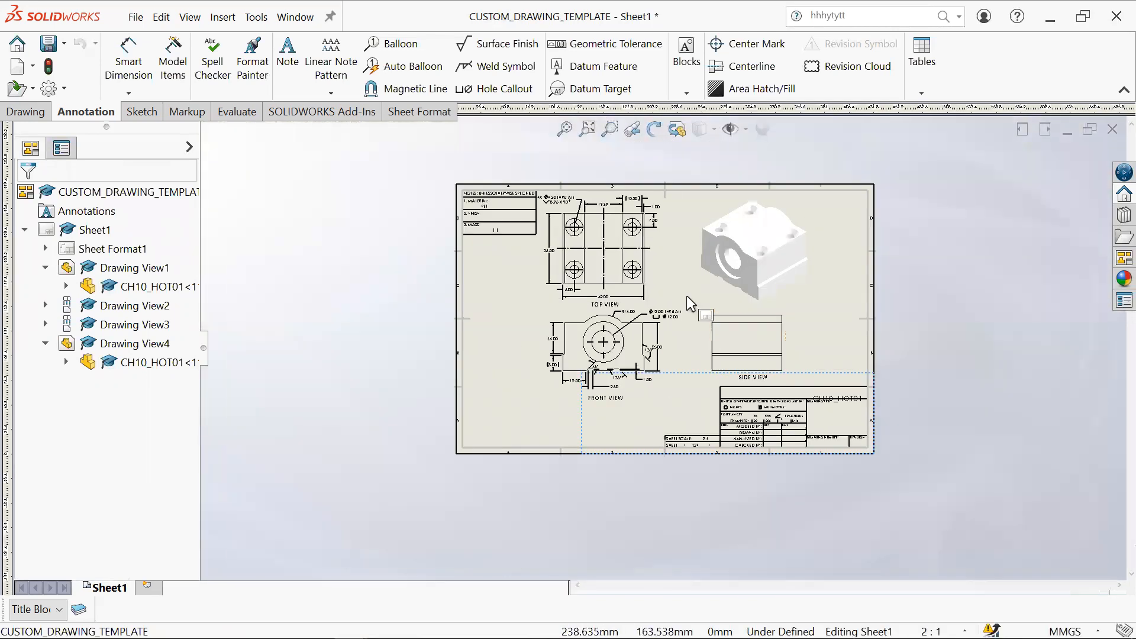
scroll(687, 297, "down", 4)
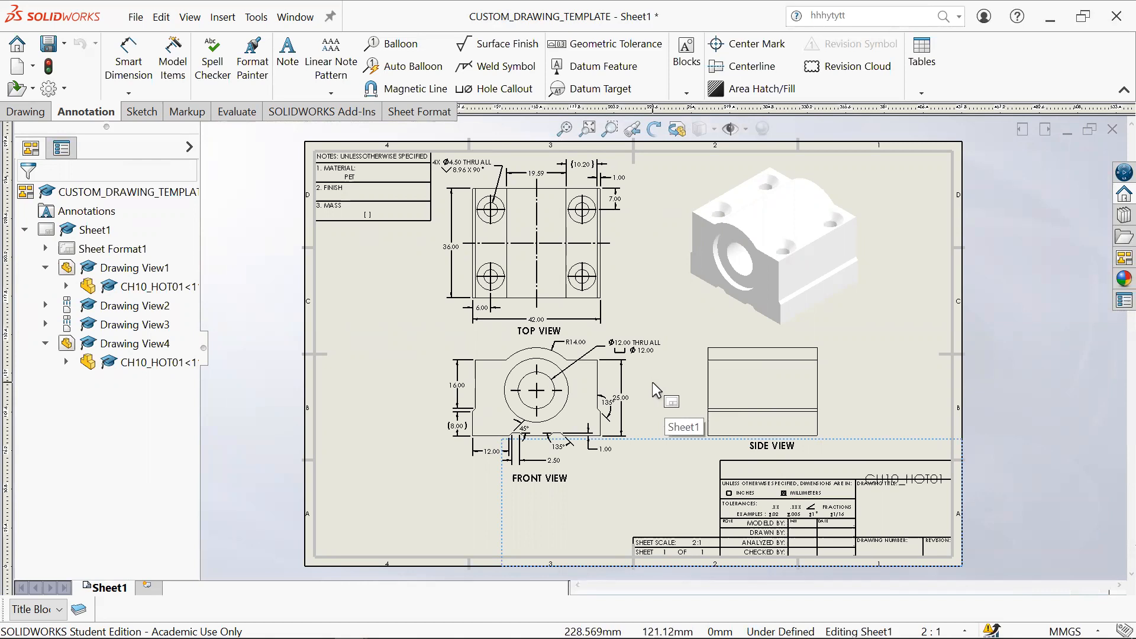
mouse_move(640, 349)
left_mouse_down()
mouse_move(626, 341)
mouse_move(652, 354)
left_mouse_up()
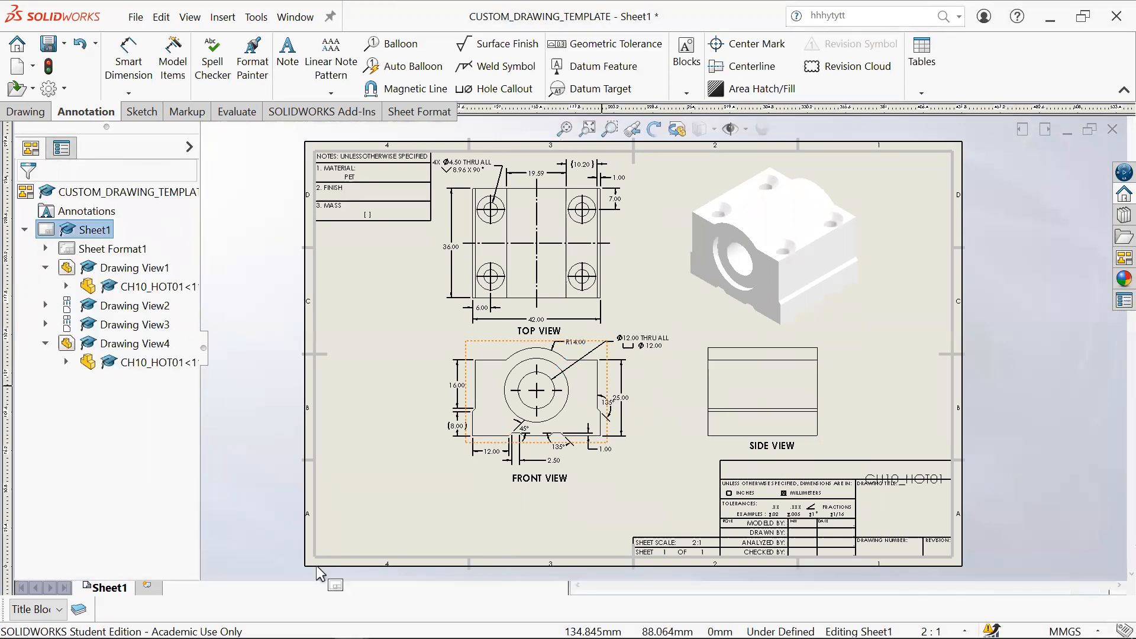
Step: Switch to the Google Docs task list and review the items on title block data, centerlines and dimensioning, and font size
left_click(284, 625)
left_click(774, 15)
scroll(613, 372, "down", 5)
scroll(592, 375, "up", 1)
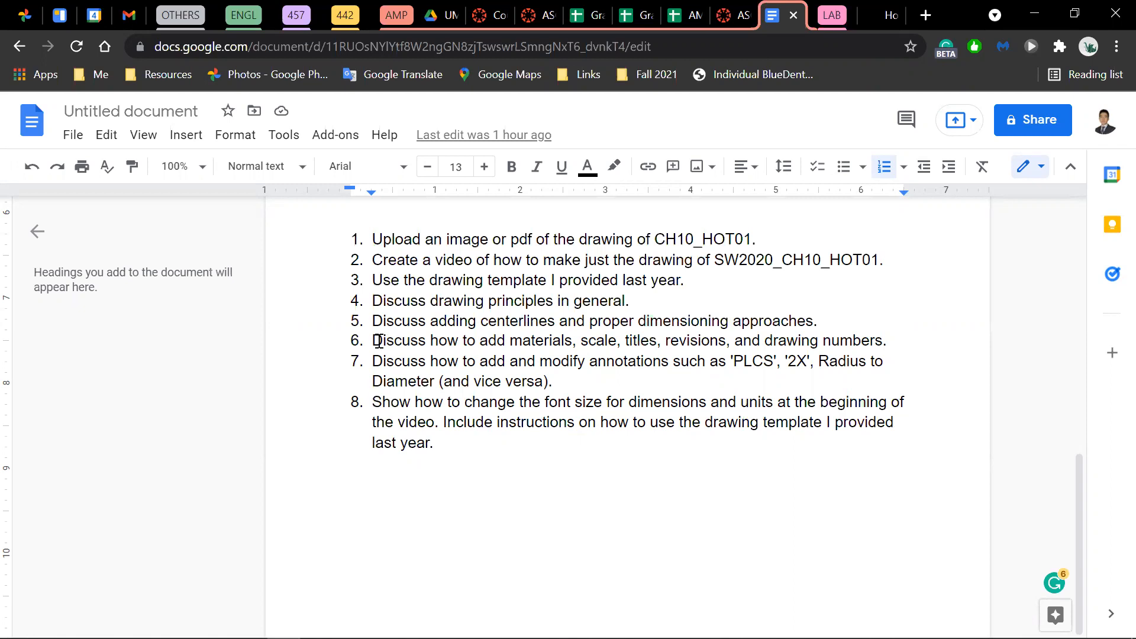
left_click_drag(378, 341, 922, 346)
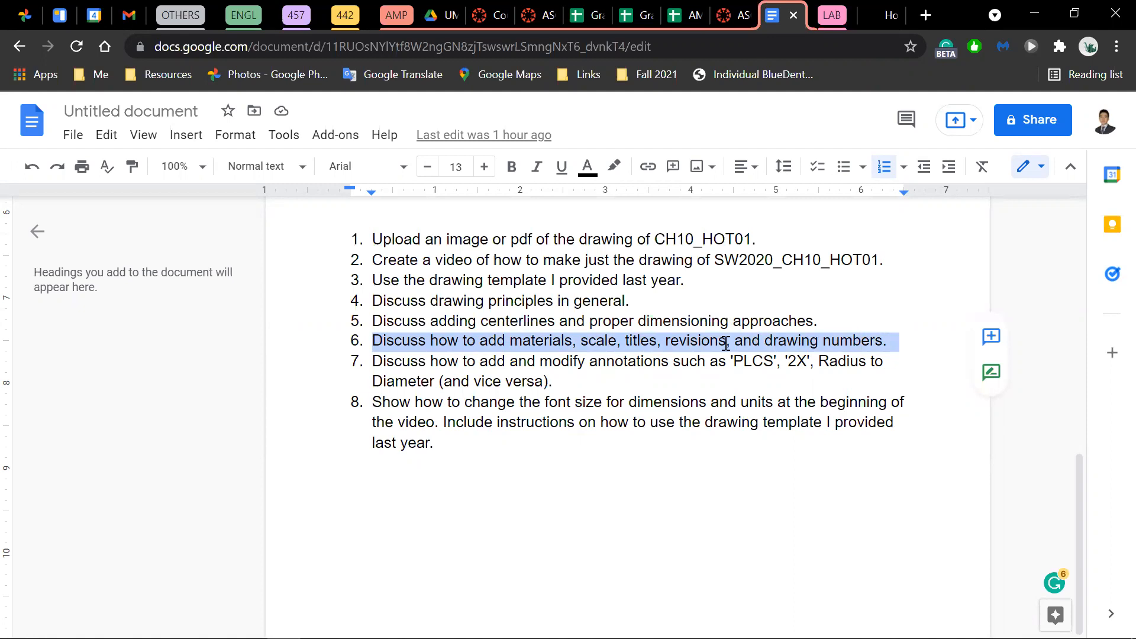
left_click_drag(367, 317, 822, 321)
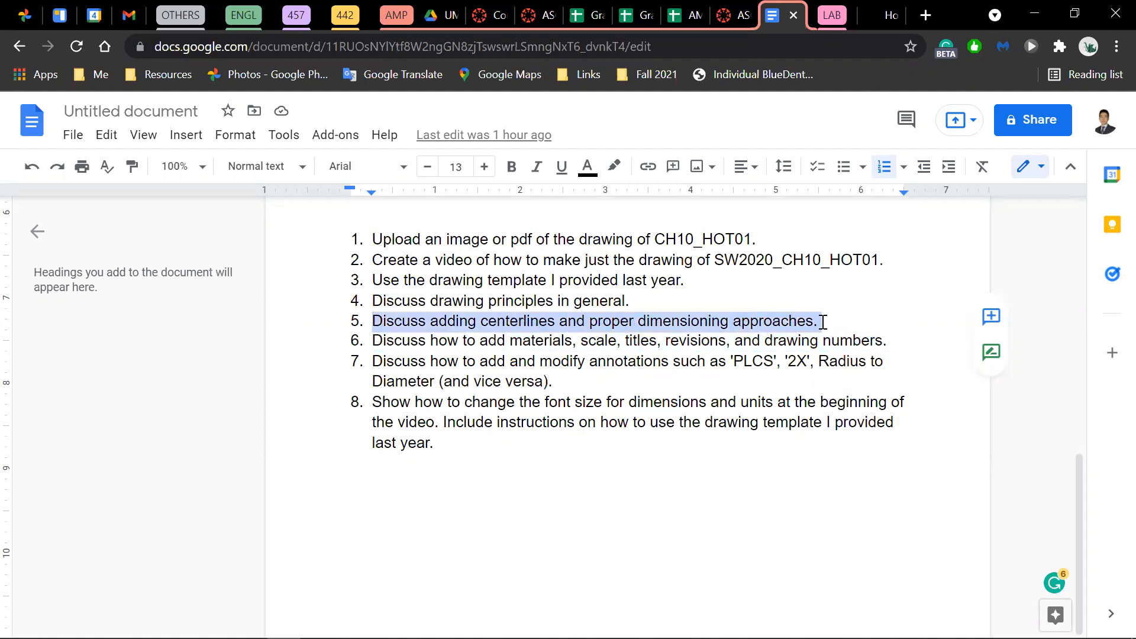
left_click(395, 399)
left_click_drag(382, 403, 667, 420)
left_click(467, 421)
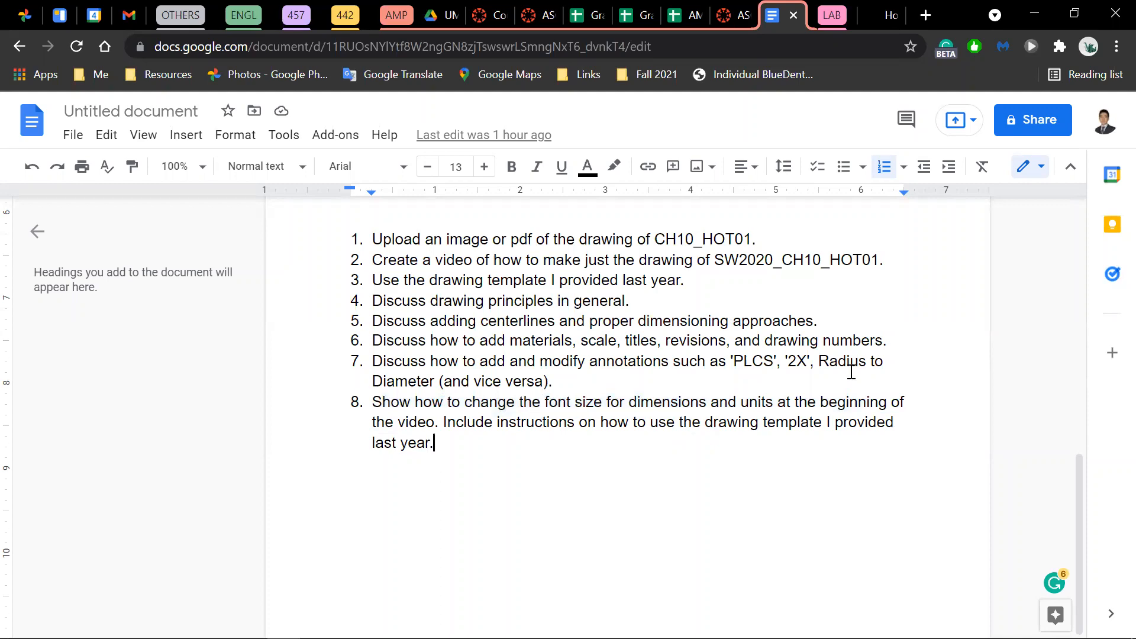
Step: Switch back to SOLIDWORKS and inspect the dimension properties of the THRU ALL hole callout in the front view
left_click(1034, 14)
scroll(516, 385, "down", 3)
left_click(742, 297)
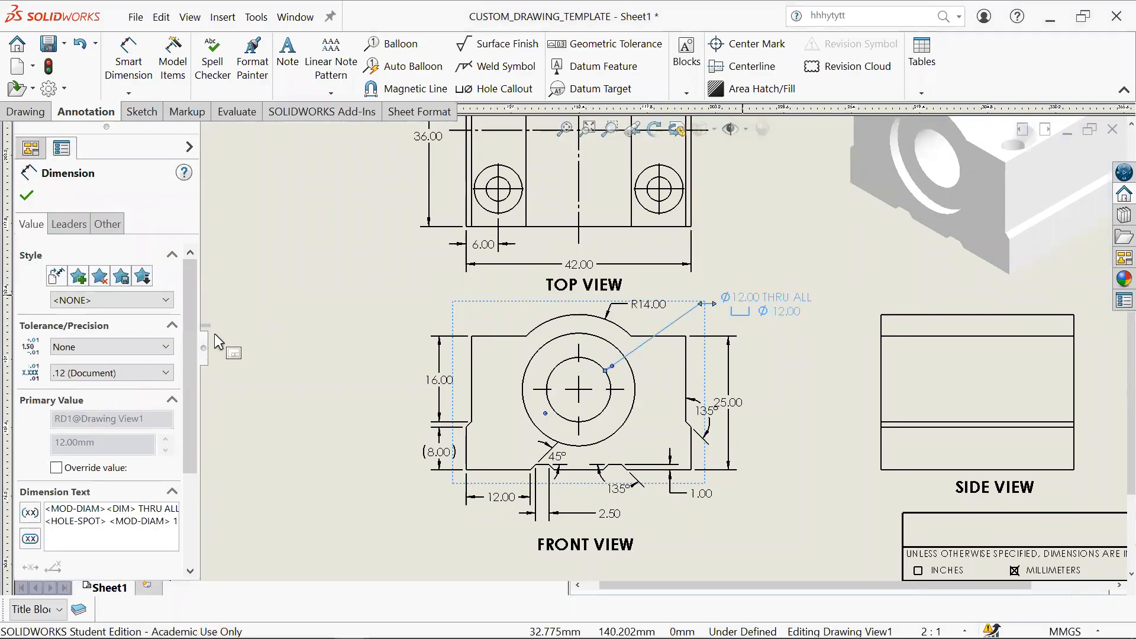
left_click_drag(184, 341, 200, 287)
left_click(376, 292)
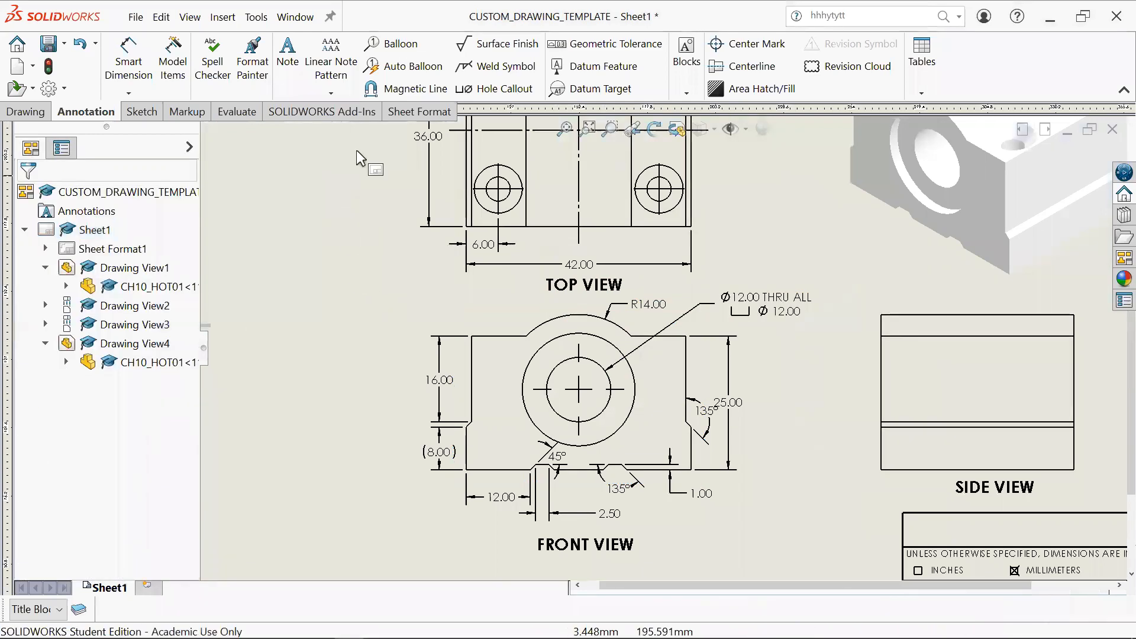
Step: Search the options for "size" and examine the document's Balloons and Dimensions settings
left_click(143, 22)
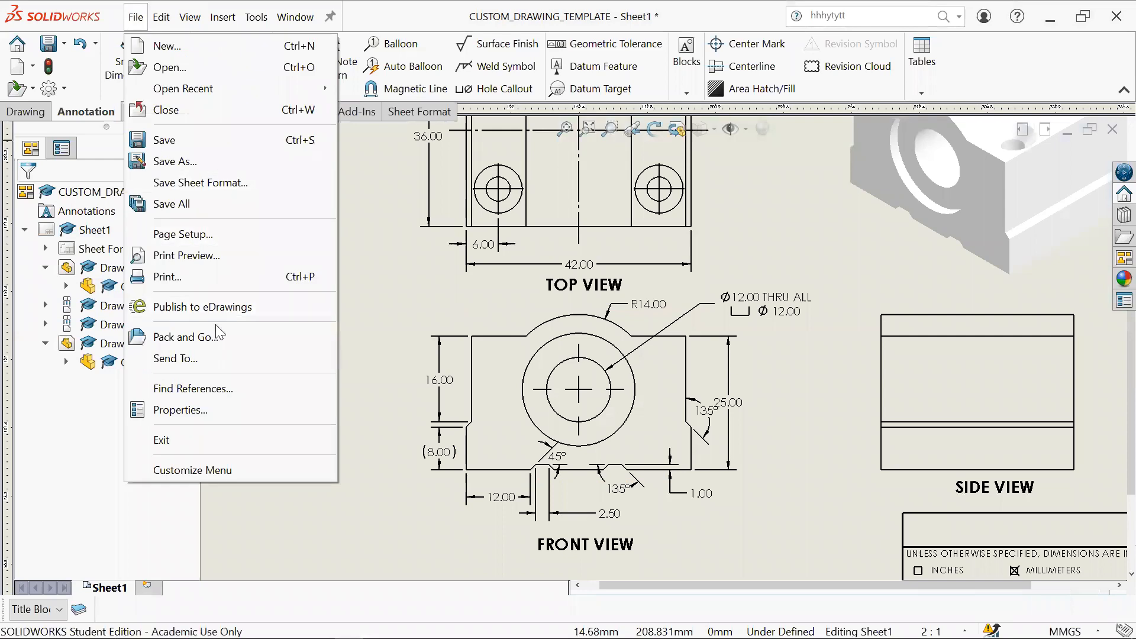
left_click(193, 388)
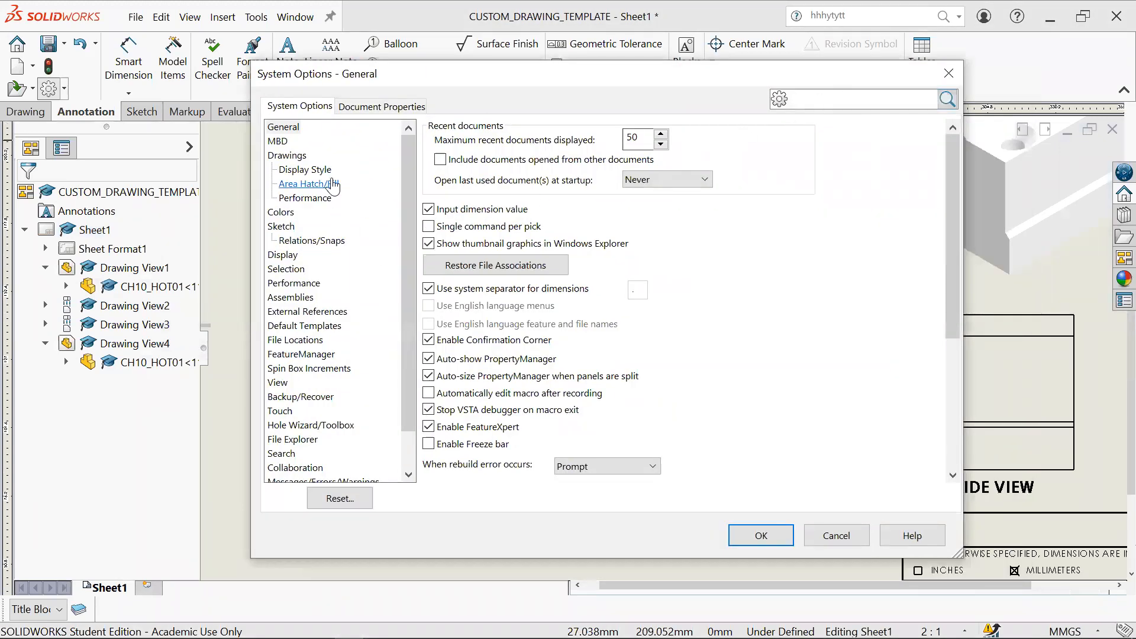
type("ize")
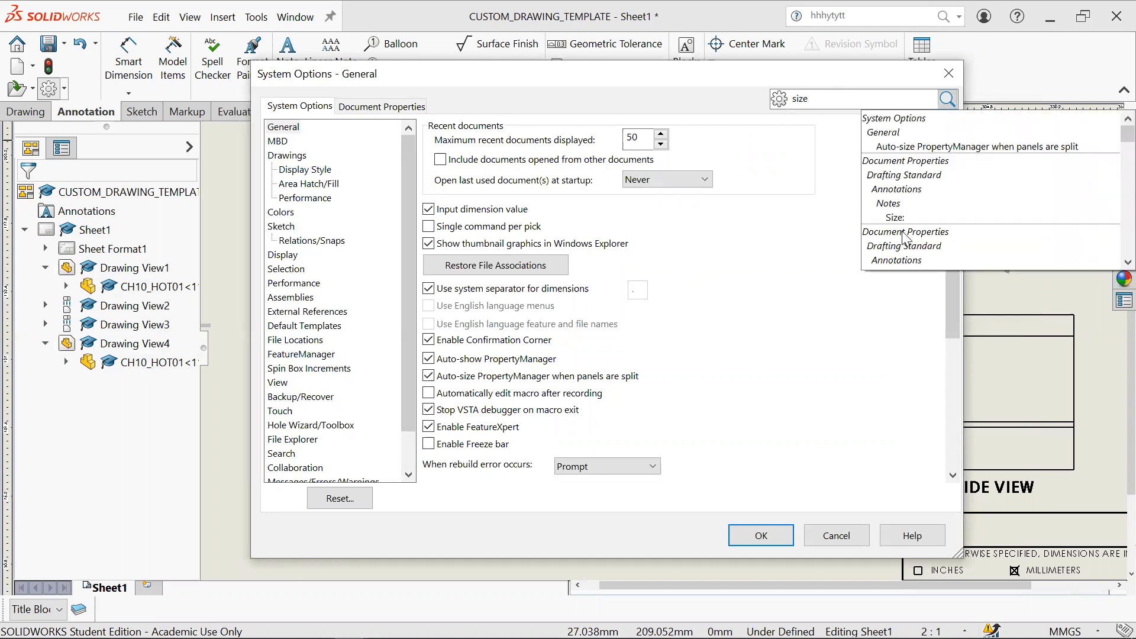
left_click(911, 263)
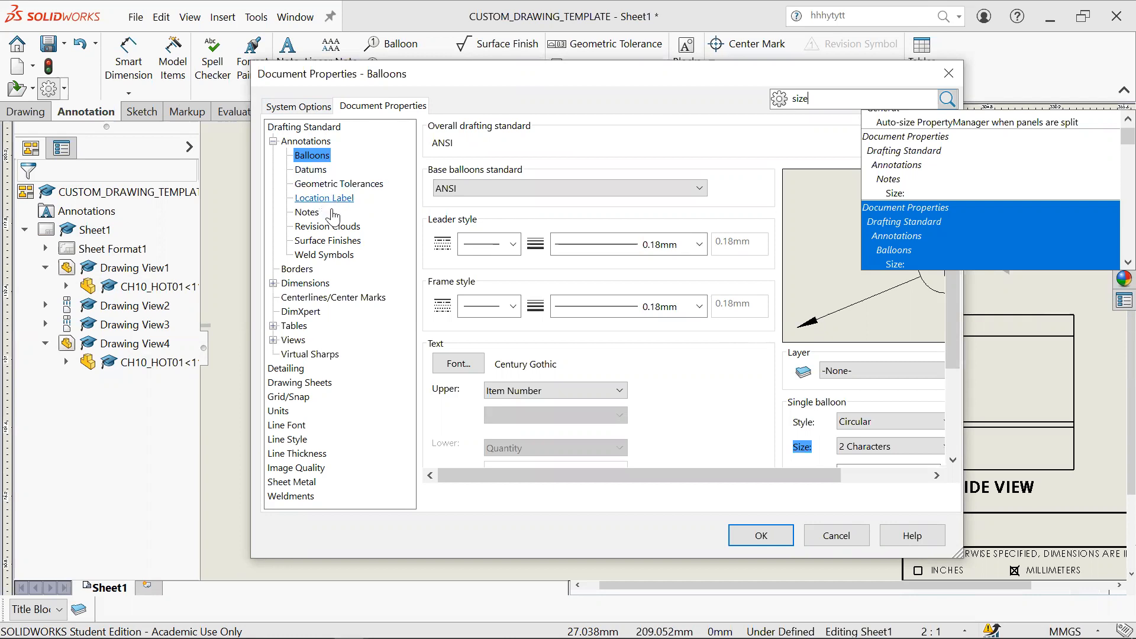
left_click(317, 286)
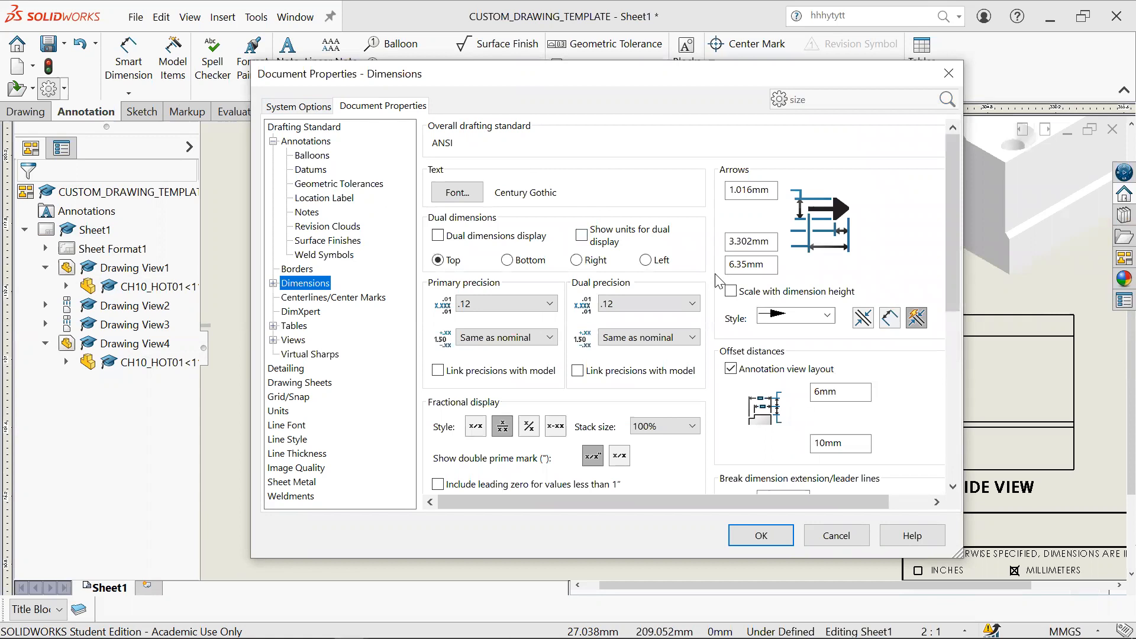
scroll(699, 281, "down", 1)
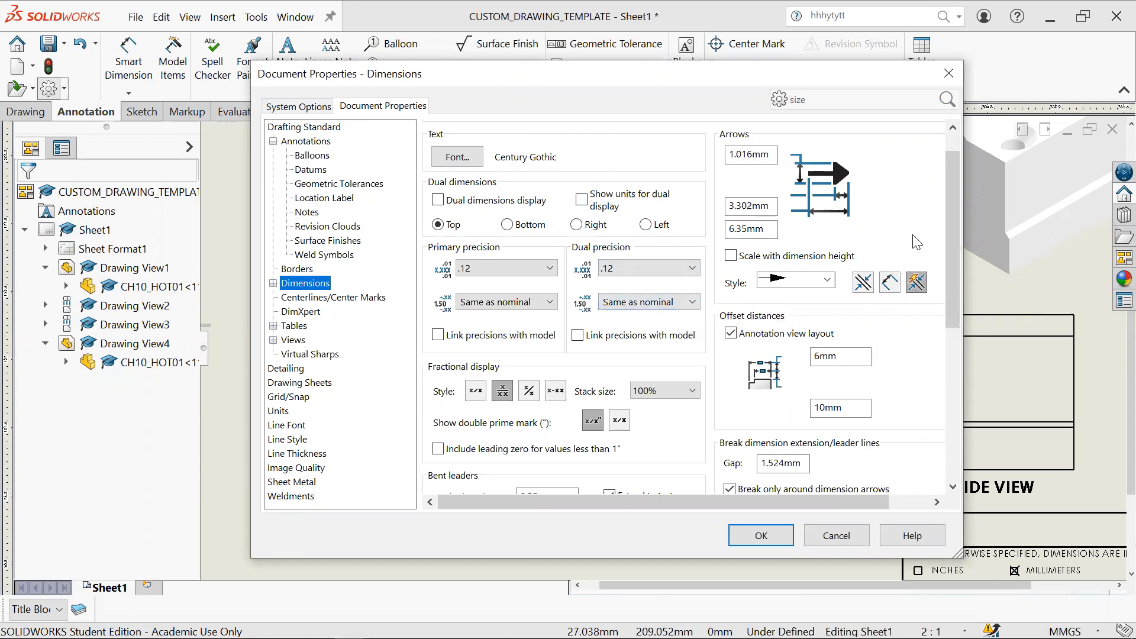
left_click_drag(952, 221, 963, 191)
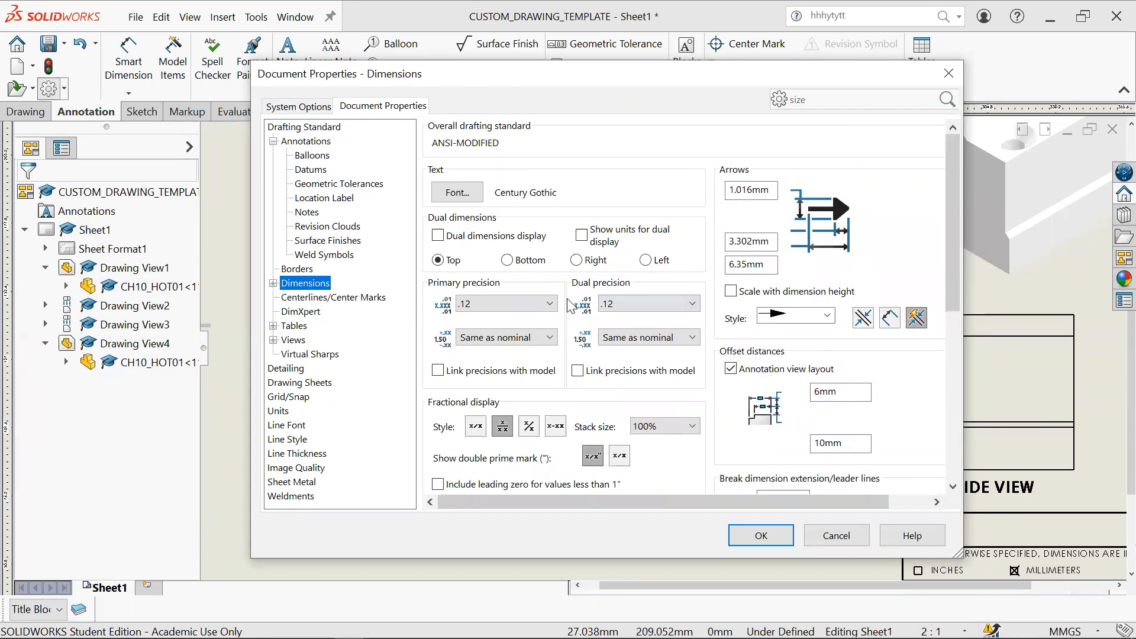
Step: Examine the document property settings for centerlines and center marks, DimXpert, and diameter dimensions
left_click(349, 299)
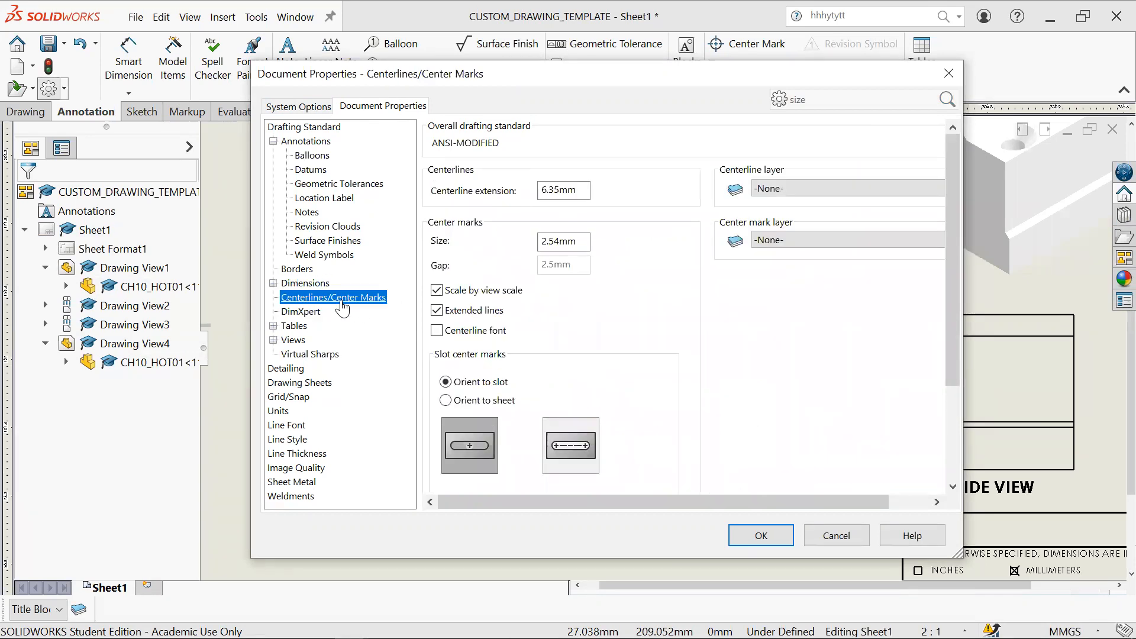
left_click(305, 312)
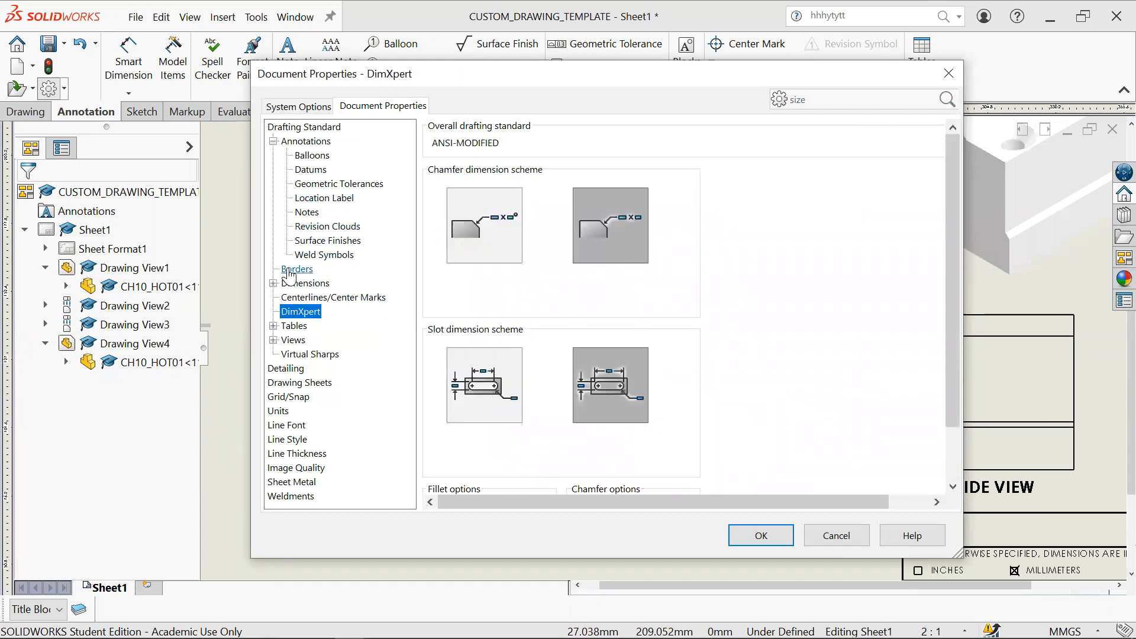
left_click(274, 283)
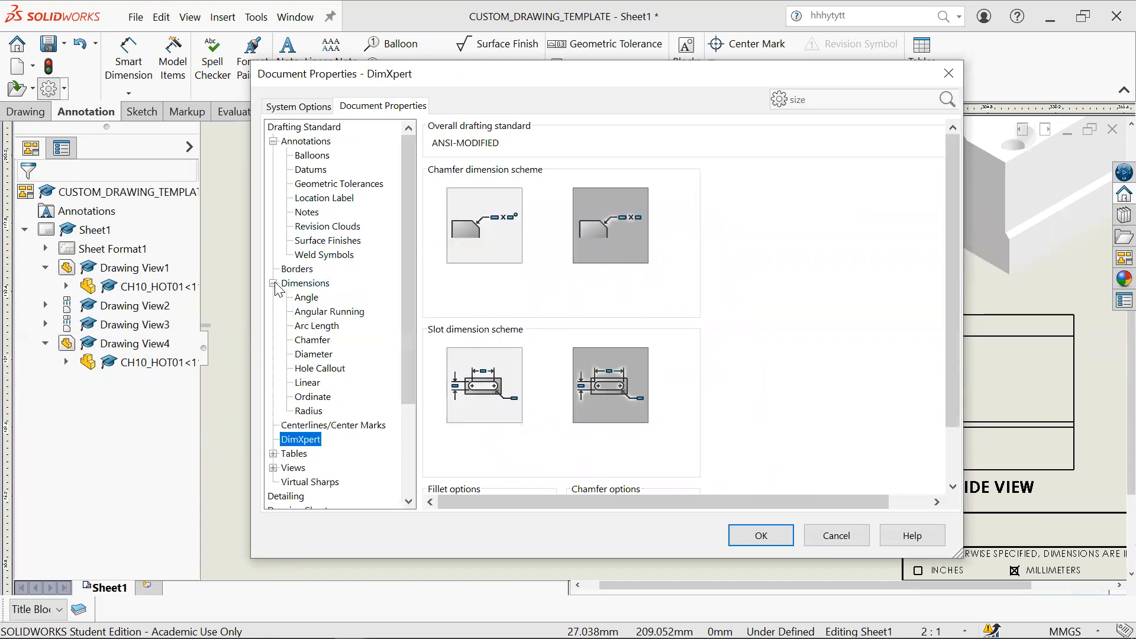
left_click(319, 354)
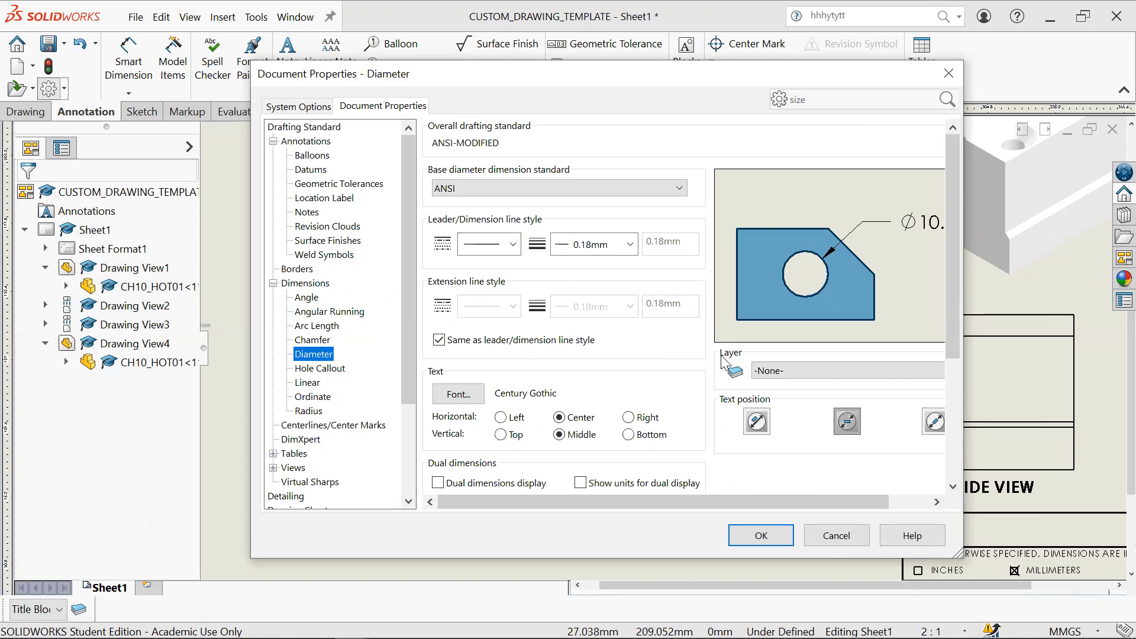
scroll(708, 405, "down", 3)
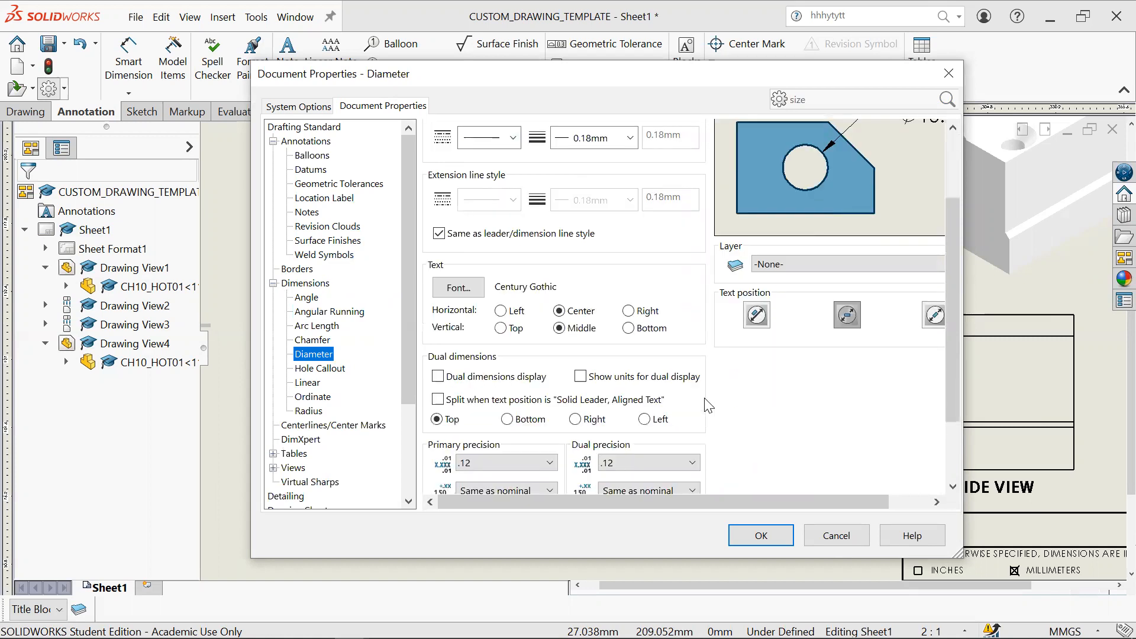
scroll(680, 331, "up", 3)
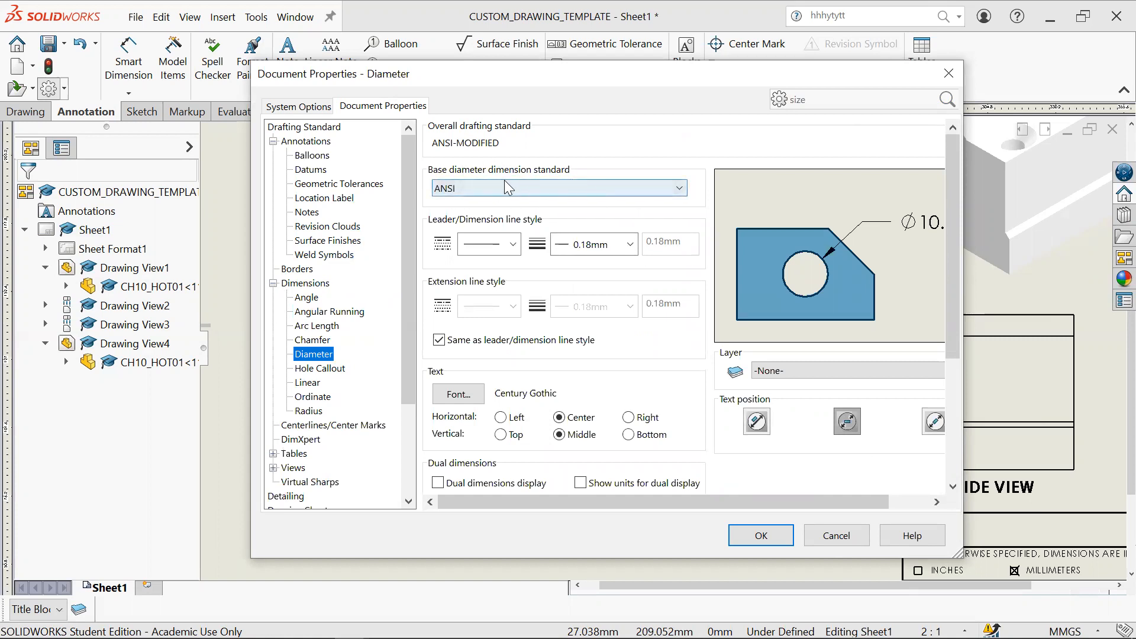
Step: Look through the annotation settings for balloons, datums, geometric tolerances, location labels and notes
left_click(320, 160)
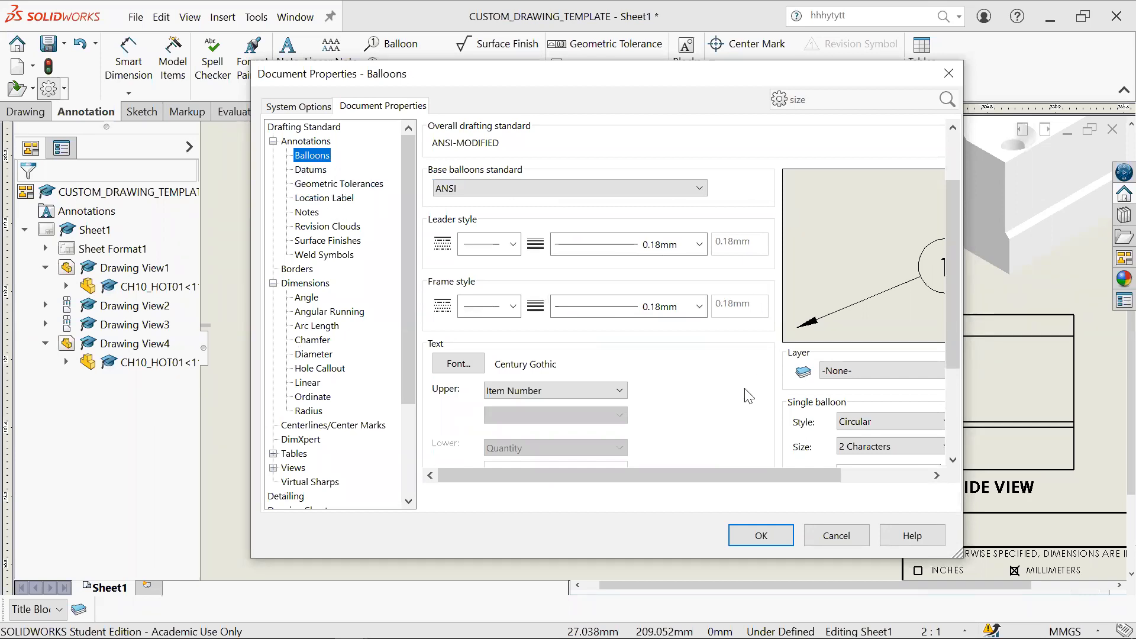
left_click_drag(707, 473, 620, 475)
left_click(321, 171)
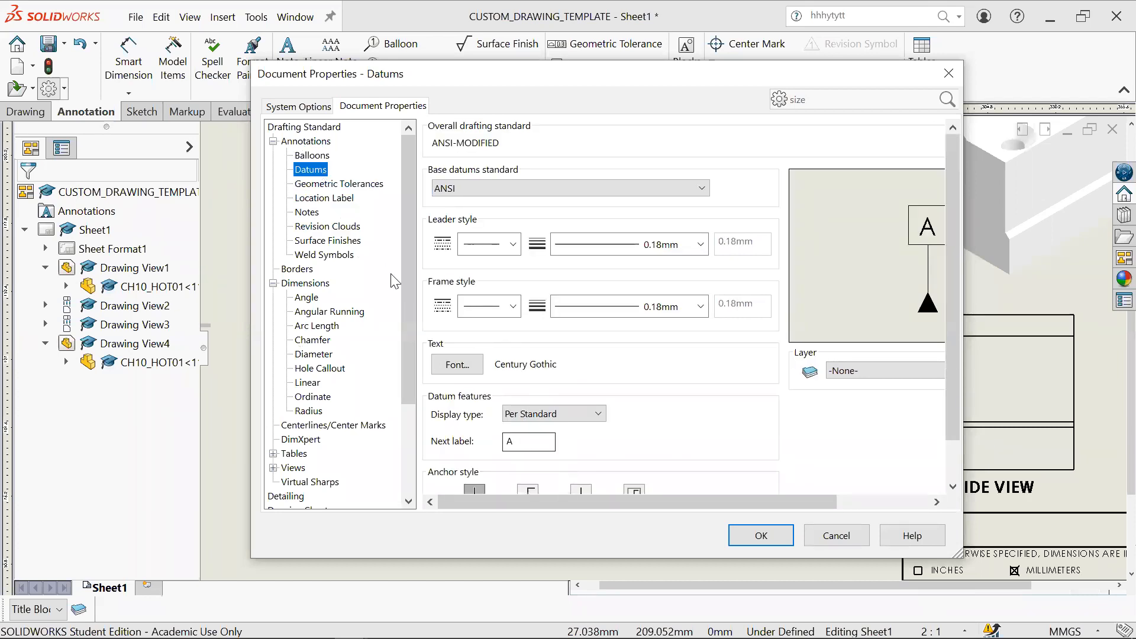
left_click(338, 184)
left_click(324, 199)
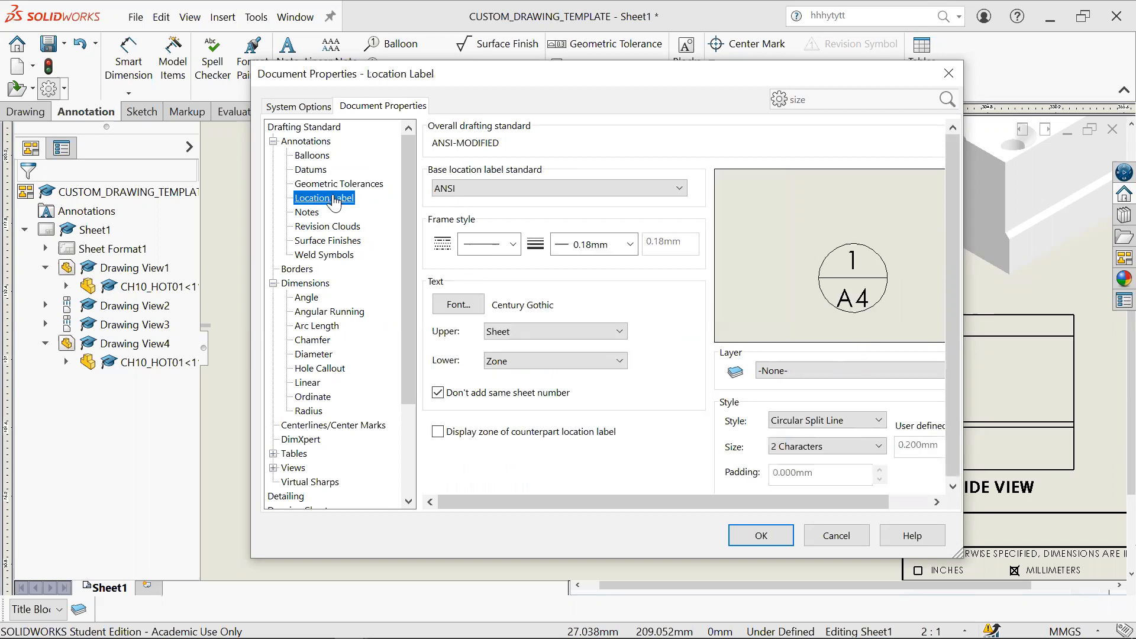
left_click(314, 215)
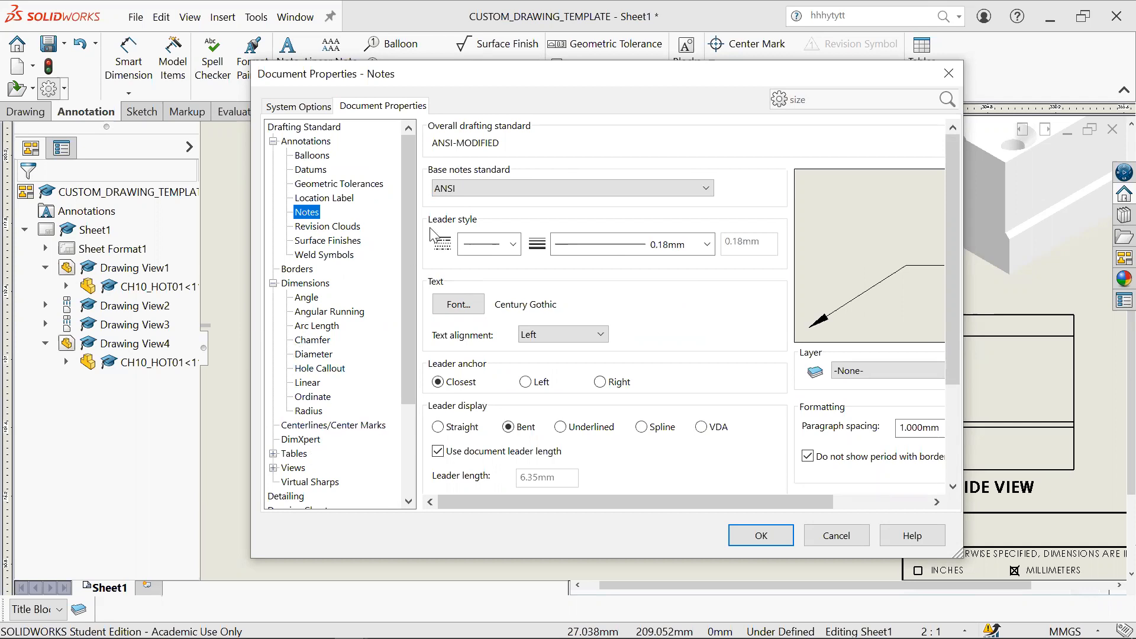
Step: Search the options for "font" in place of the previous search term
left_click(847, 100)
left_click_drag(824, 99, 785, 105)
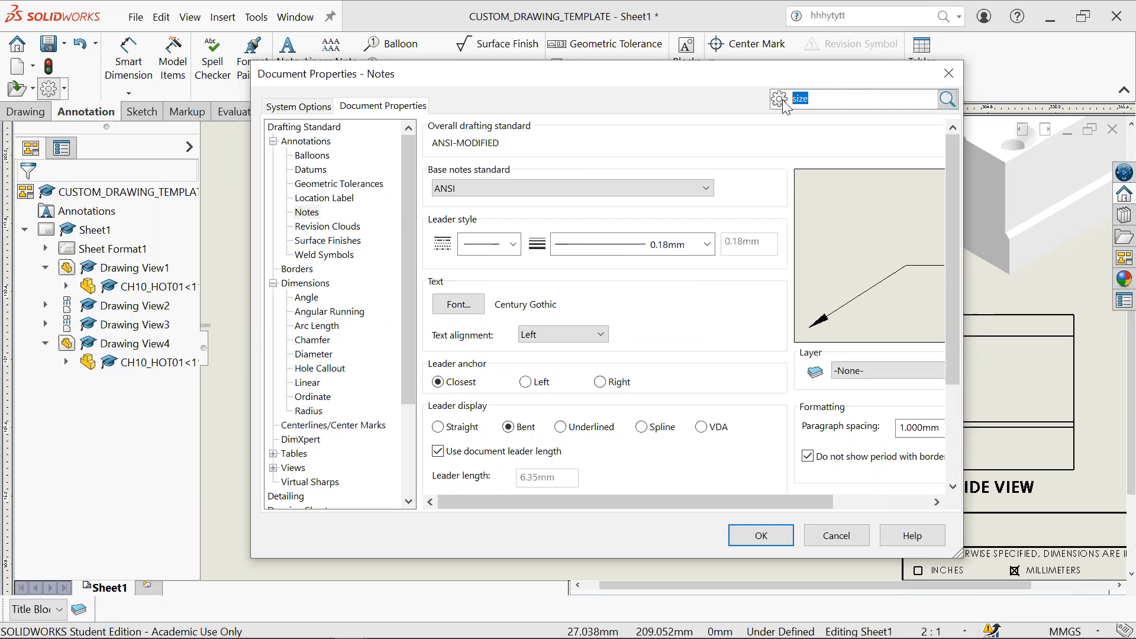
type("font")
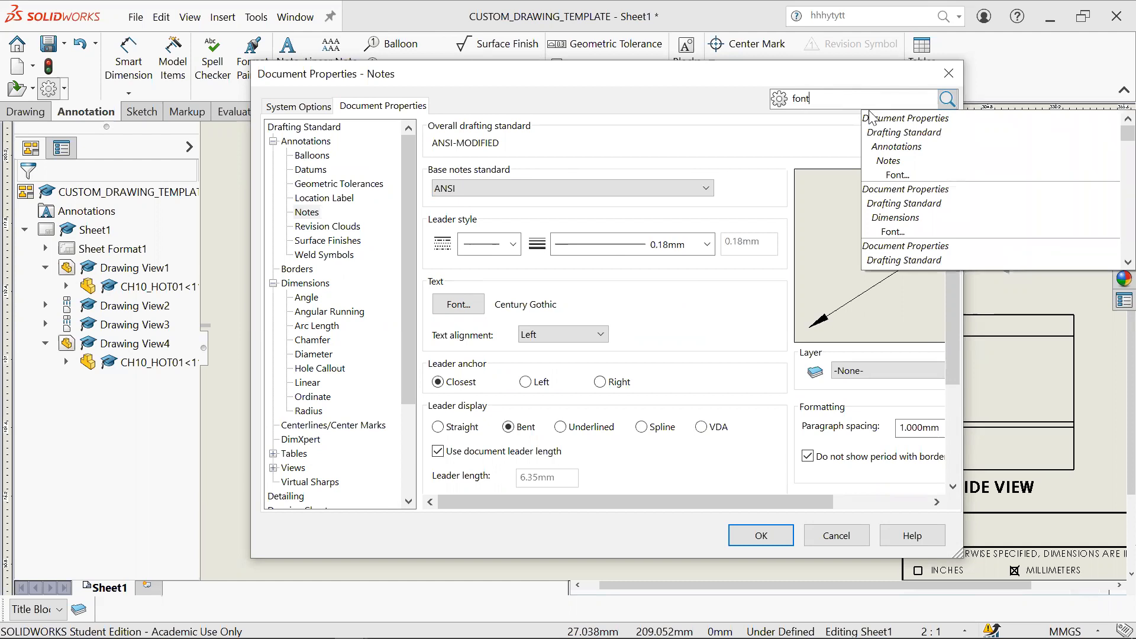
Step: Look through the "font" search results and display the document's general Dimensions settings
scroll(1111, 158, "down", 3)
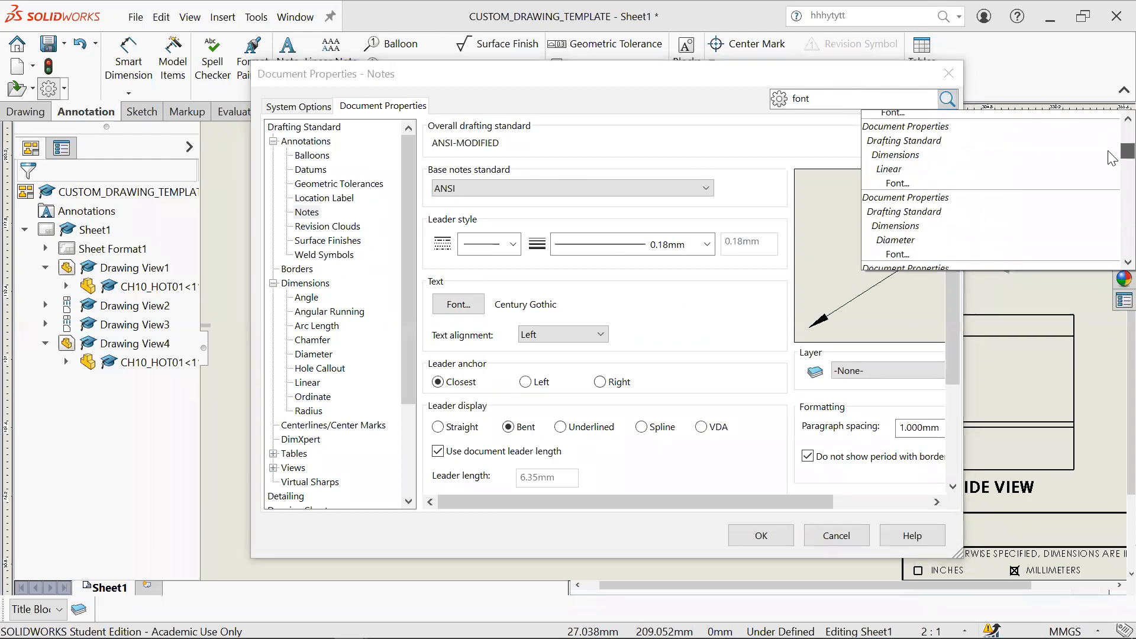
scroll(1111, 159, "down", 3)
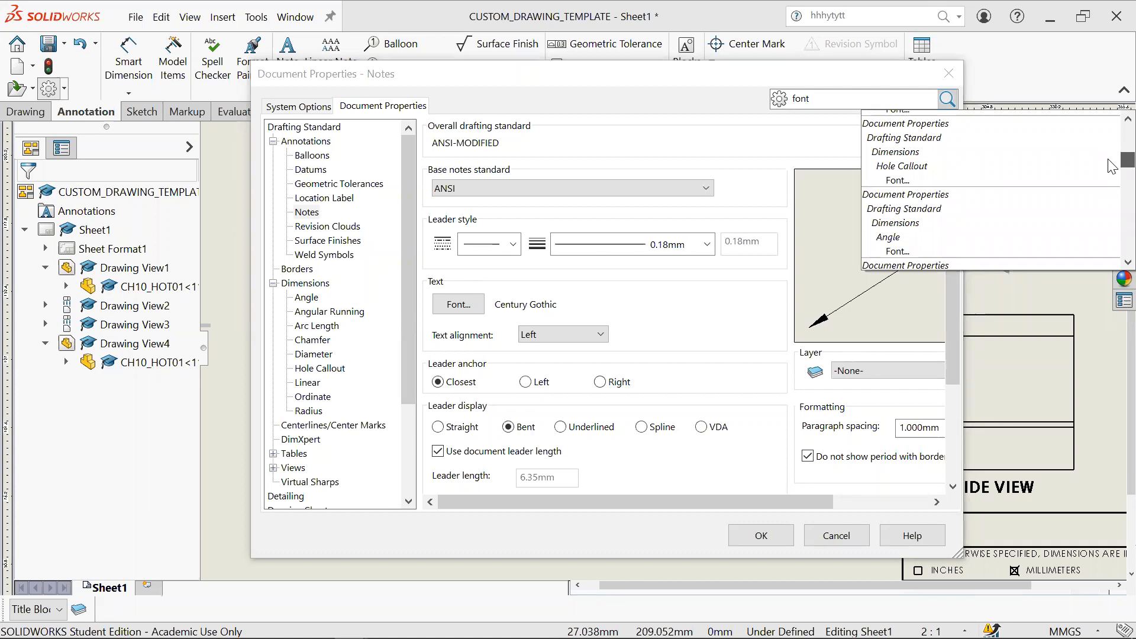
scroll(1110, 164, "up", 6)
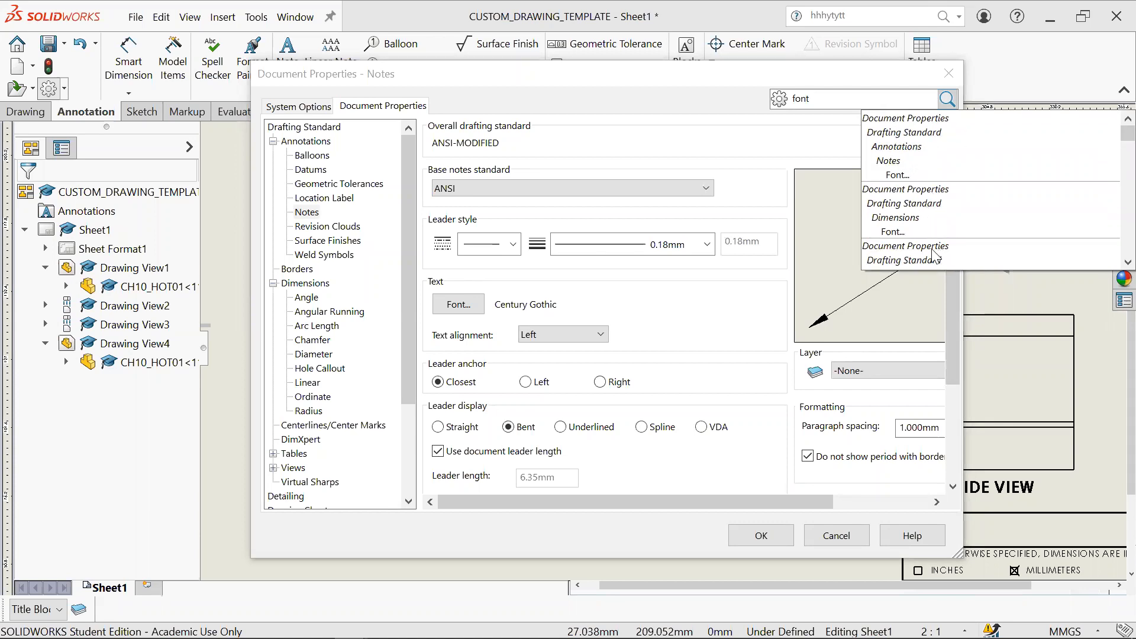
left_click(303, 286)
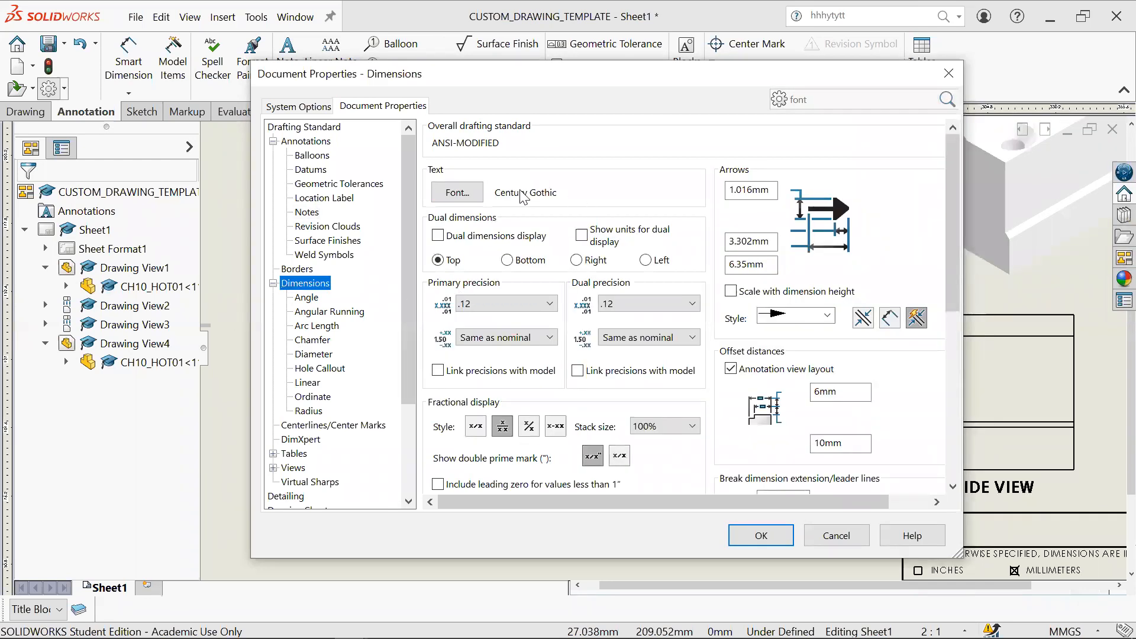
Step: Switch the dimension font height to points and try sizes of 14, 16 and 18
left_click(458, 195)
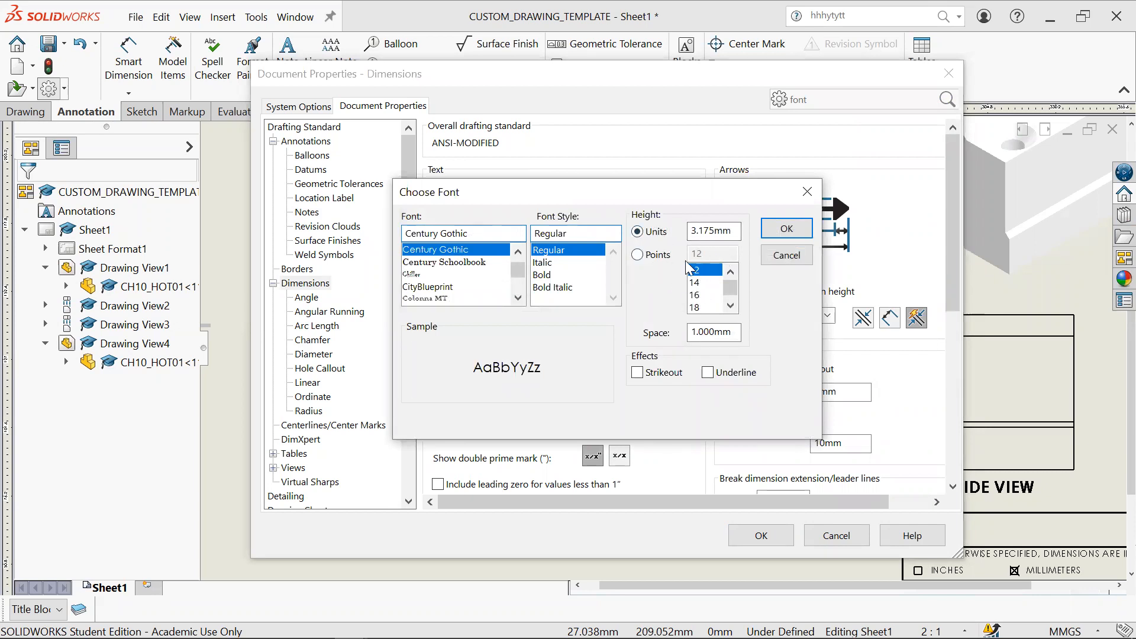
left_click(655, 255)
left_click(699, 283)
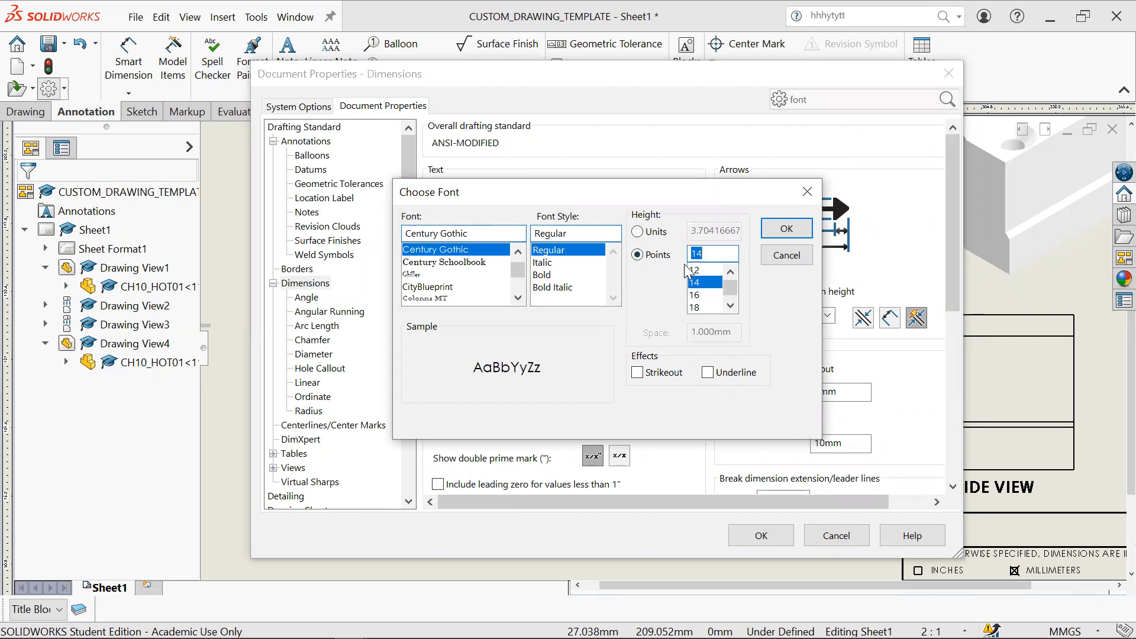
left_click(645, 232)
left_click(637, 254)
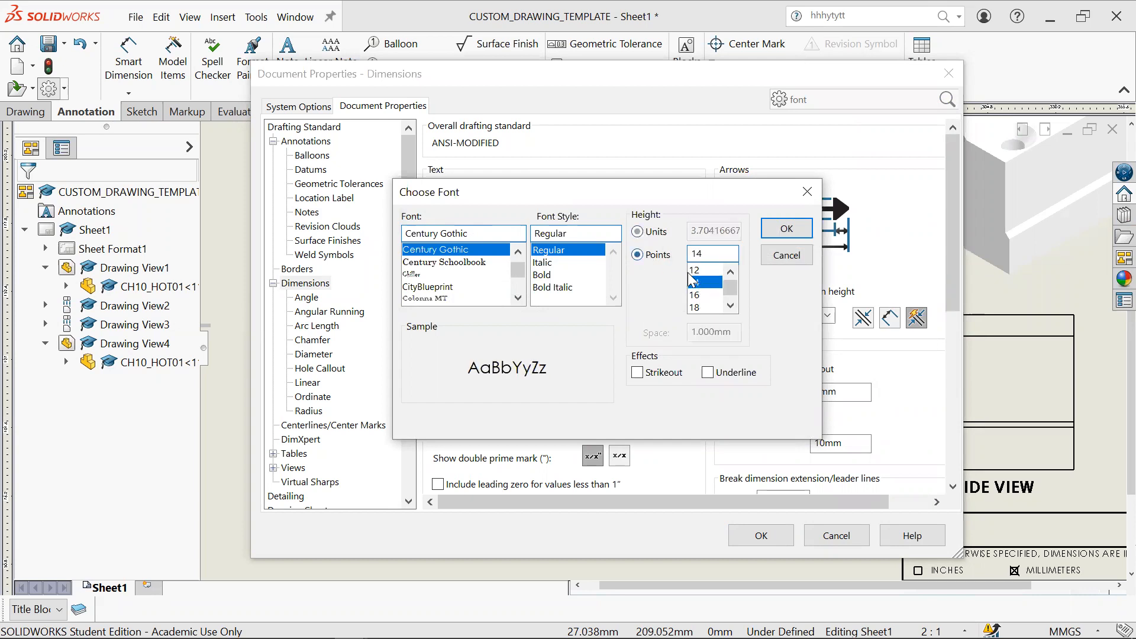
left_click(700, 295)
left_click(707, 307)
left_click(704, 295)
left_click(703, 282)
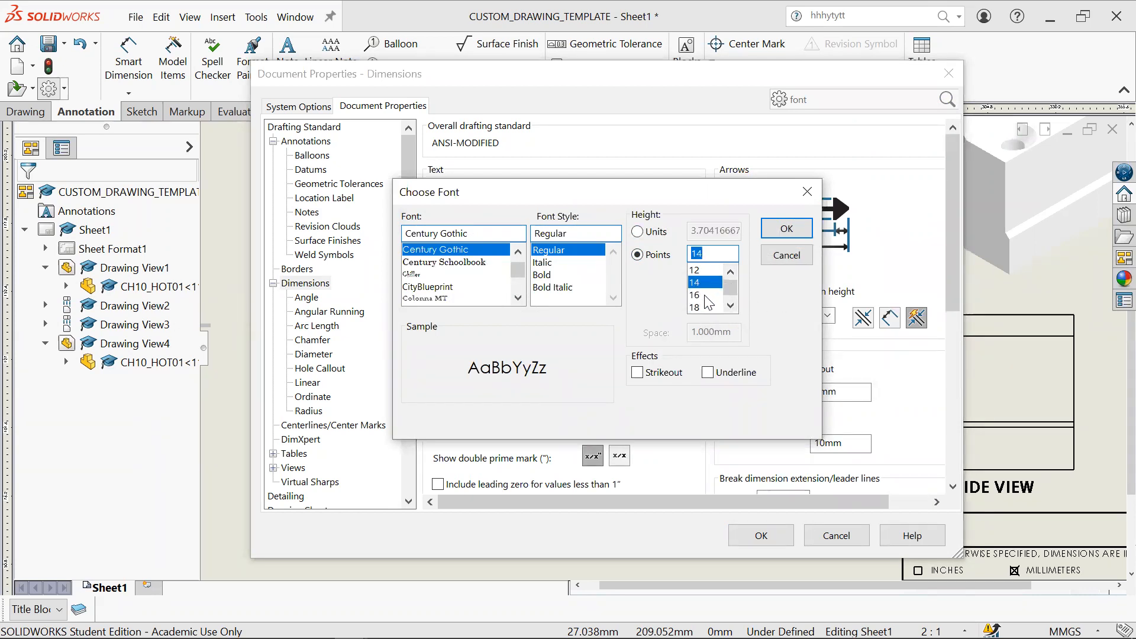
Step: Set the dimension font height to 16 points, comparing it with 12, and apply it to the document
left_click(705, 296)
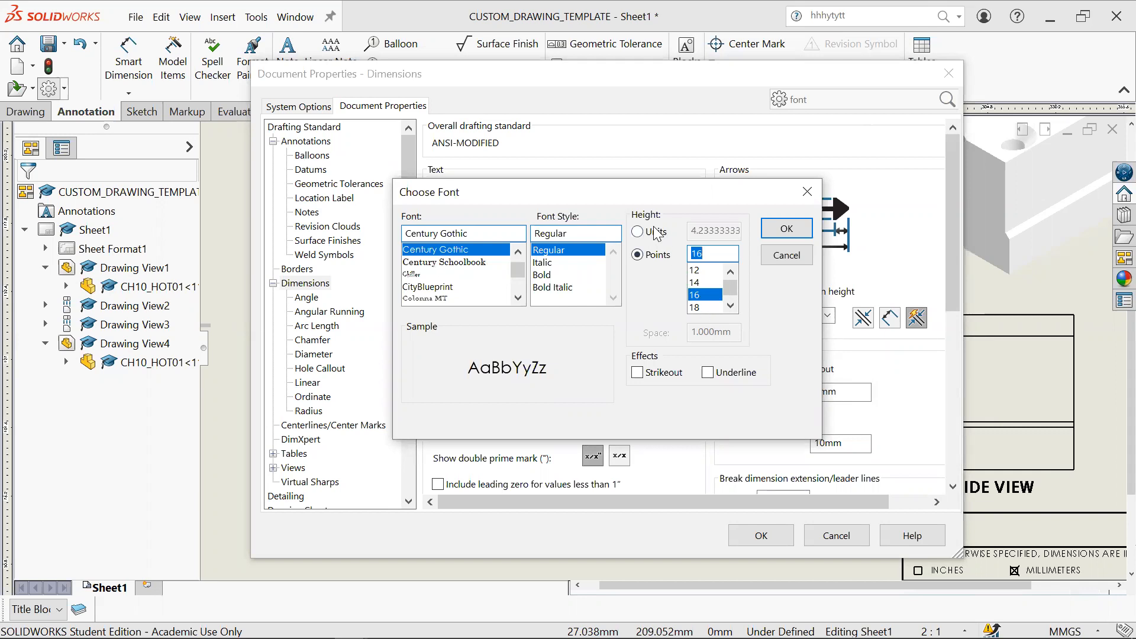
scroll(711, 286, "up", 1)
scroll(711, 298, "down", 1)
left_click(702, 280)
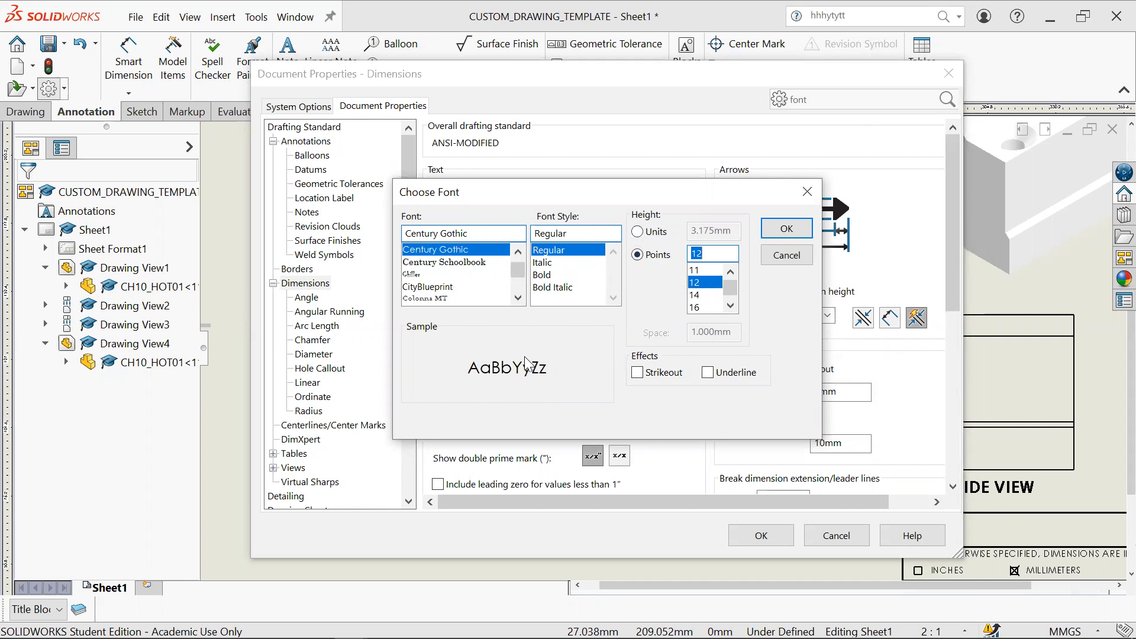
left_click(704, 293)
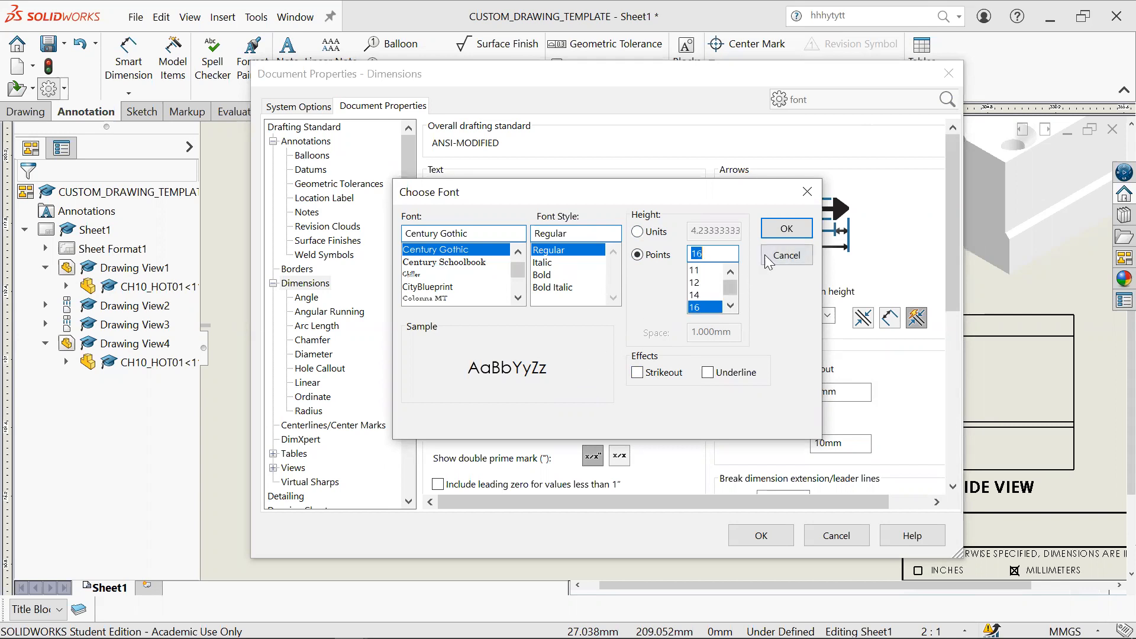
left_click(785, 229)
left_click(767, 534)
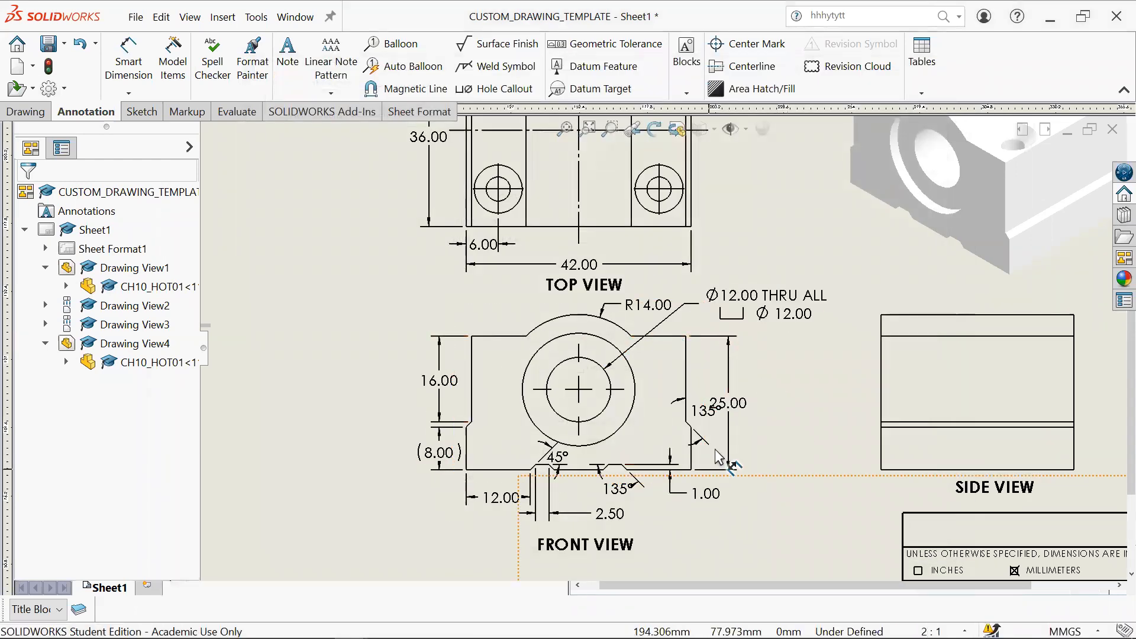
Step: Try to undo the dimension font size change
key("ctrl+z")
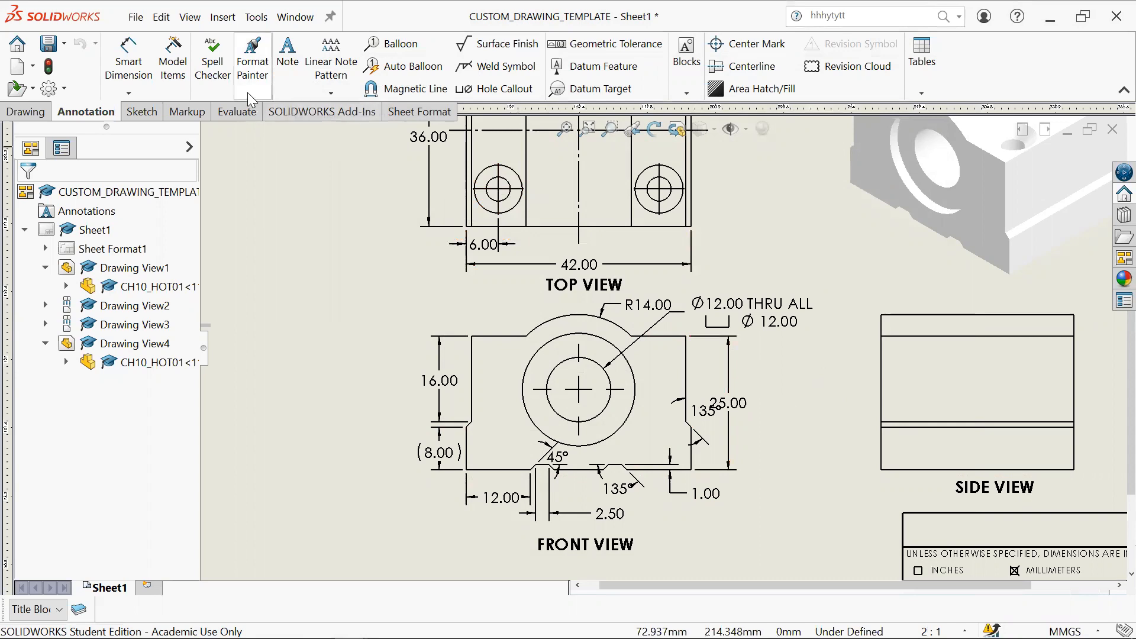
left_click(159, 17)
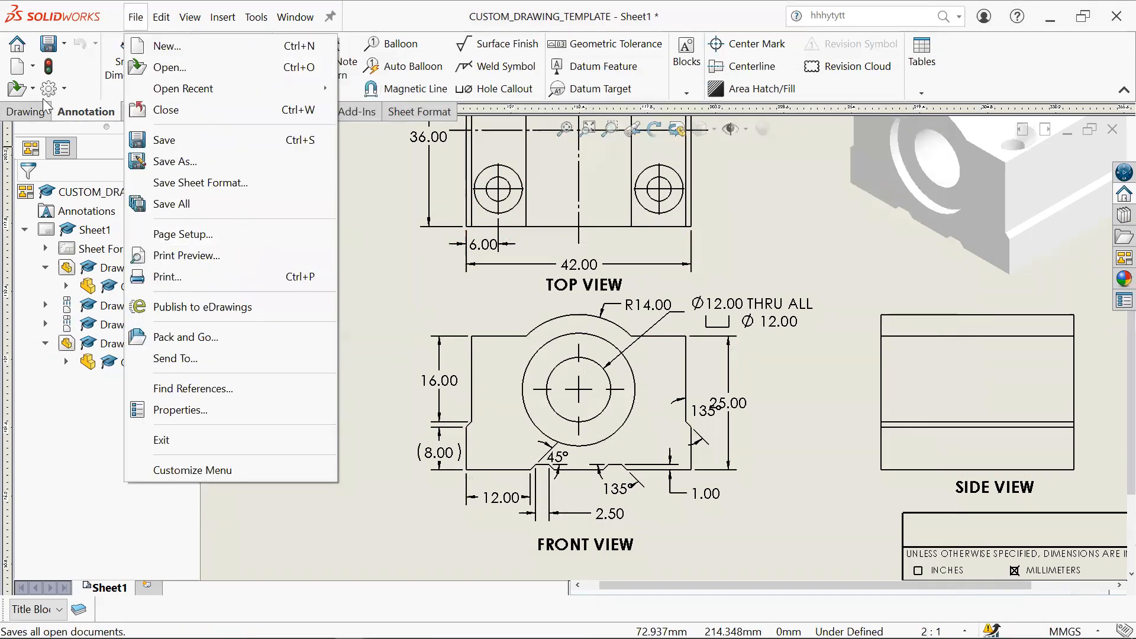
Step: Set the document's dimension font height to 3.175 mm, defined in units instead of points, and apply it
left_click(48, 88)
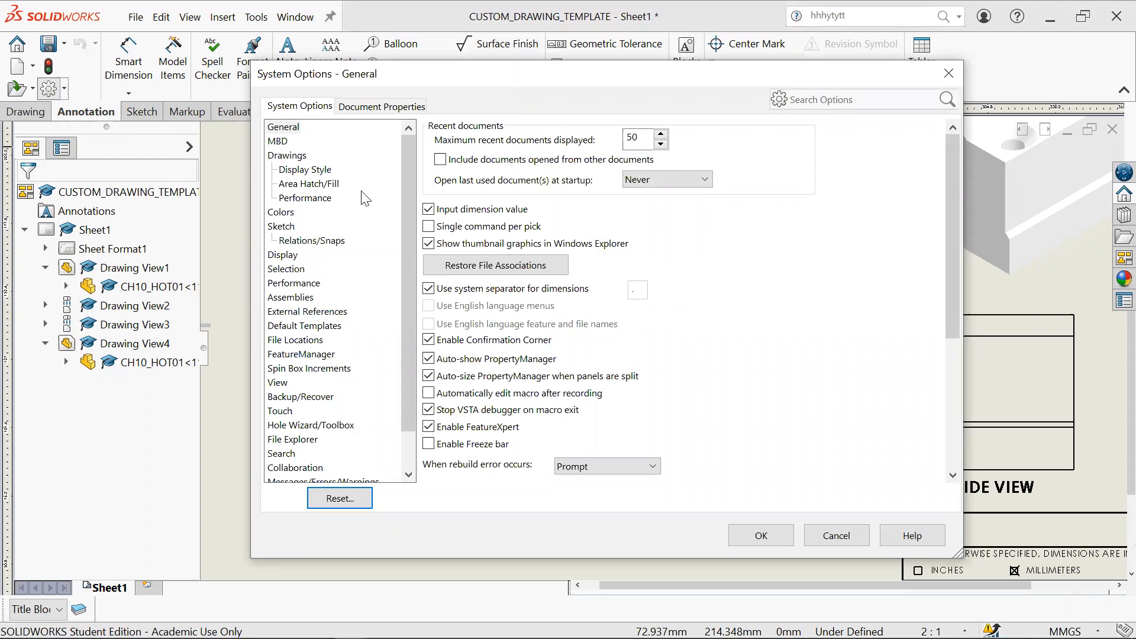
left_click(369, 109)
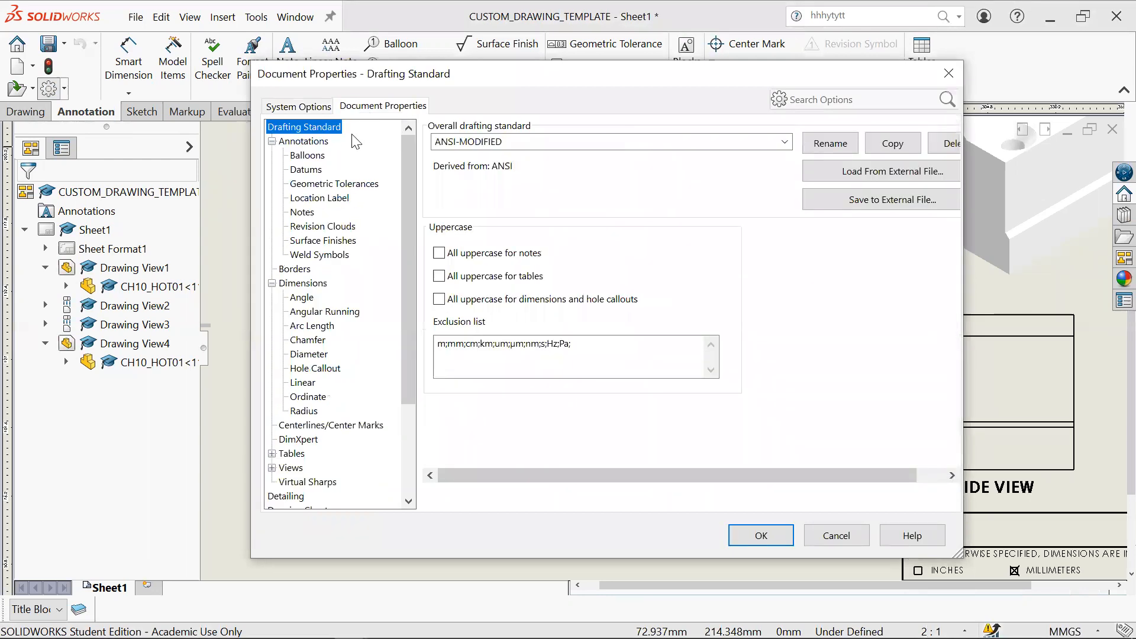
left_click(299, 284)
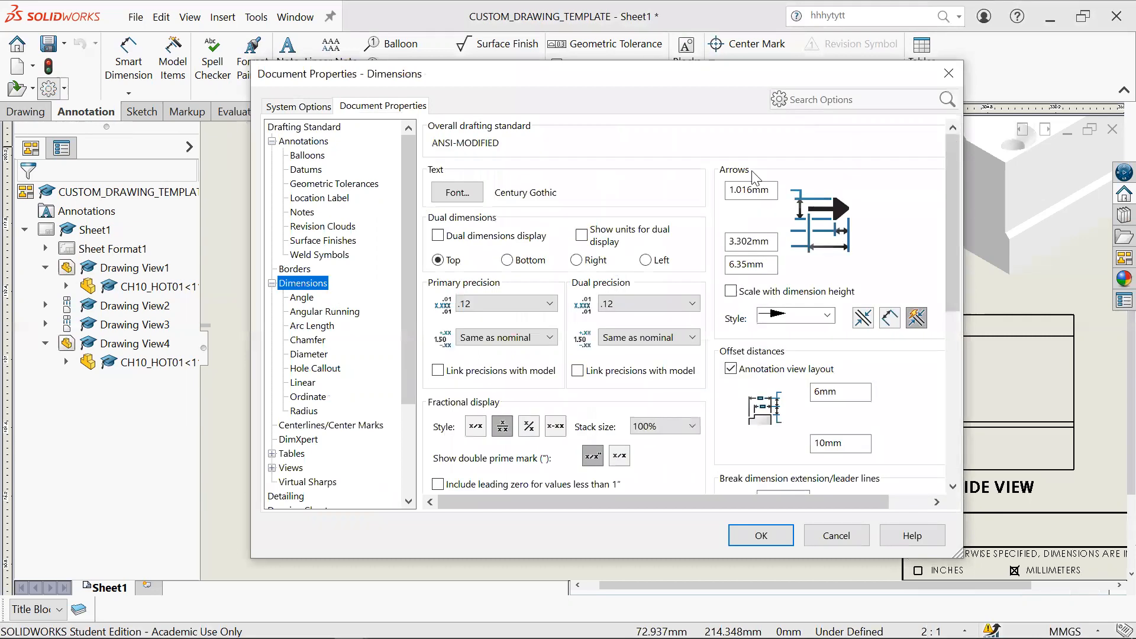
left_click(456, 192)
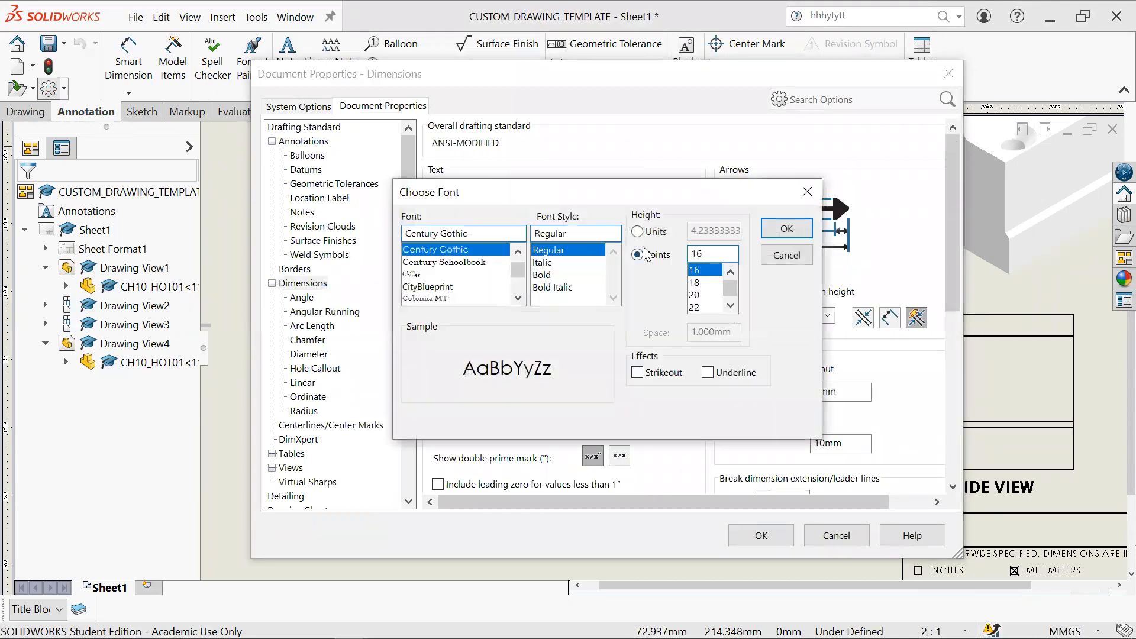
left_click_drag(732, 290, 718, 291)
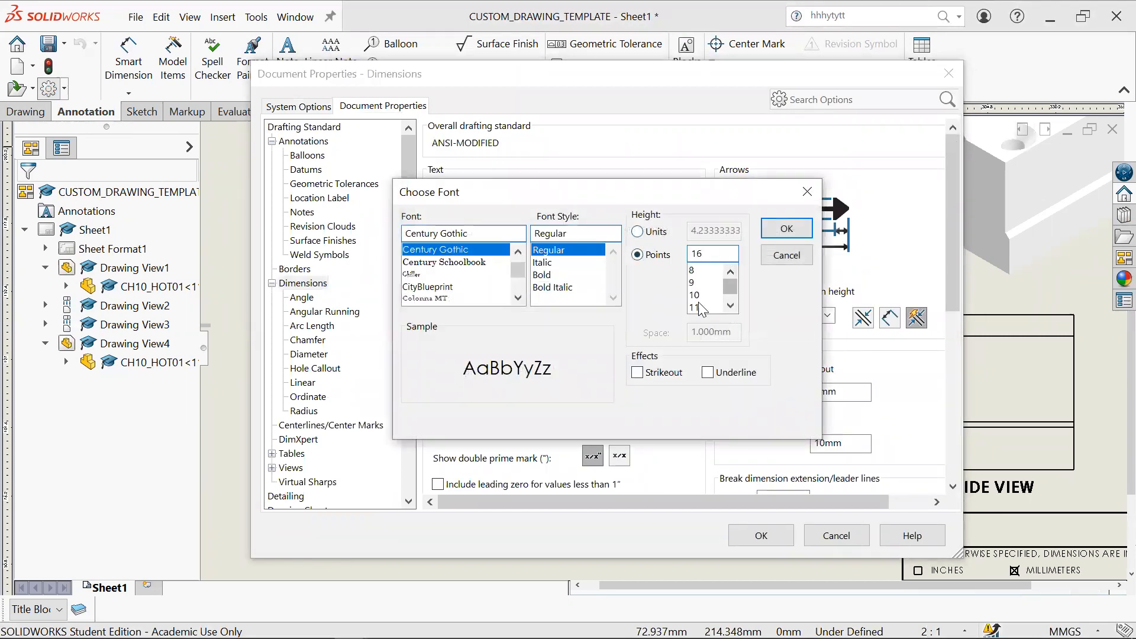
scroll(707, 299, "down", 1)
left_click(711, 283)
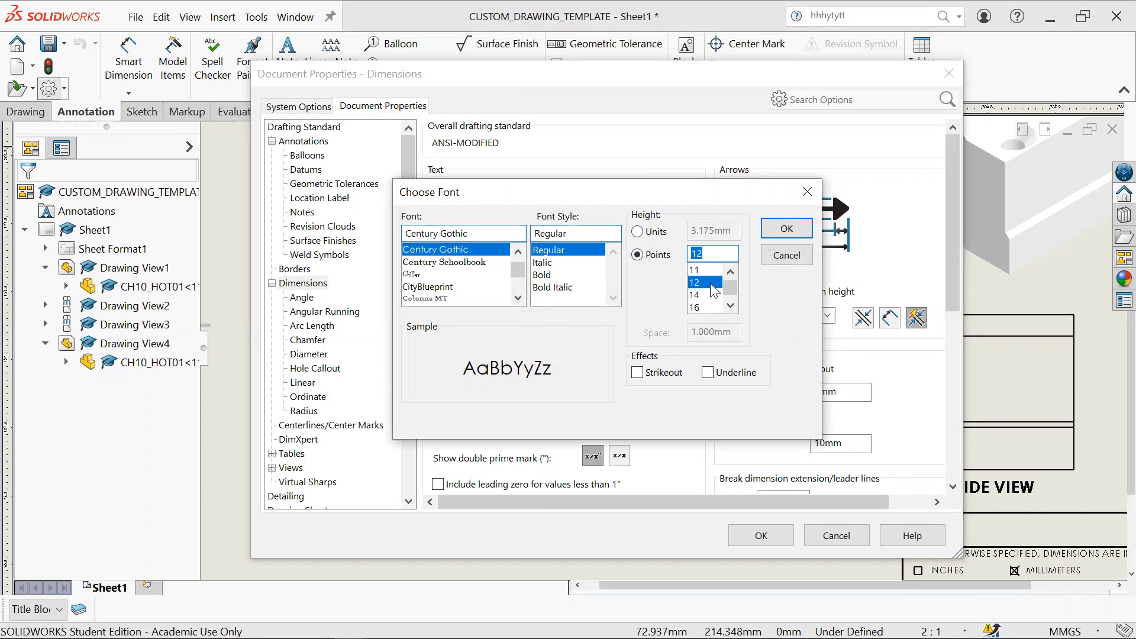
left_click(662, 233)
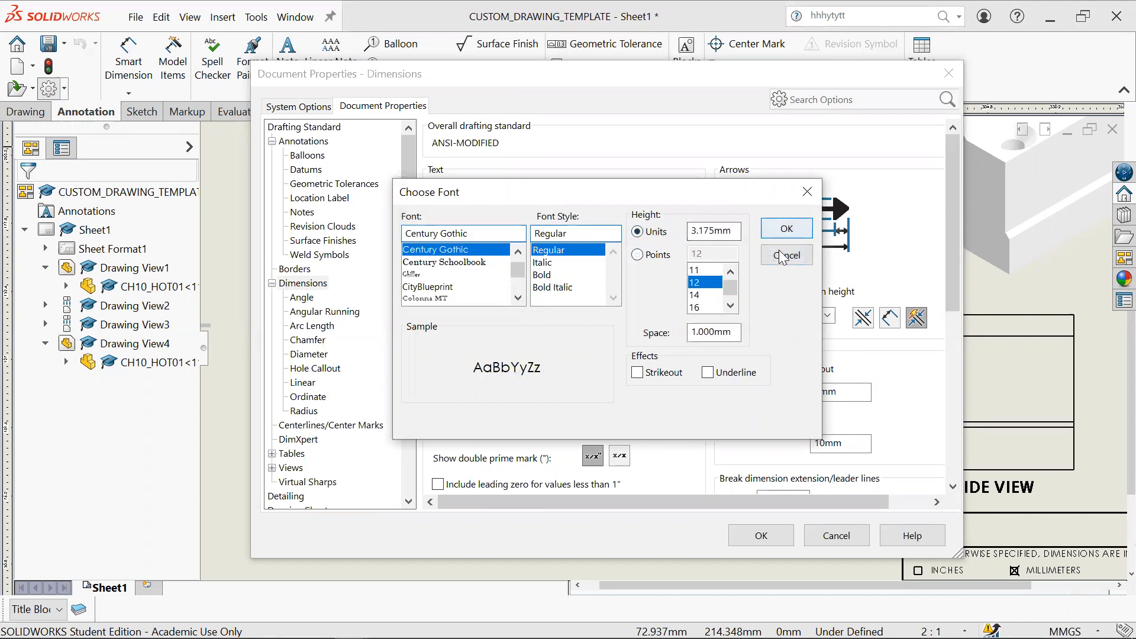
left_click(785, 229)
left_click(761, 536)
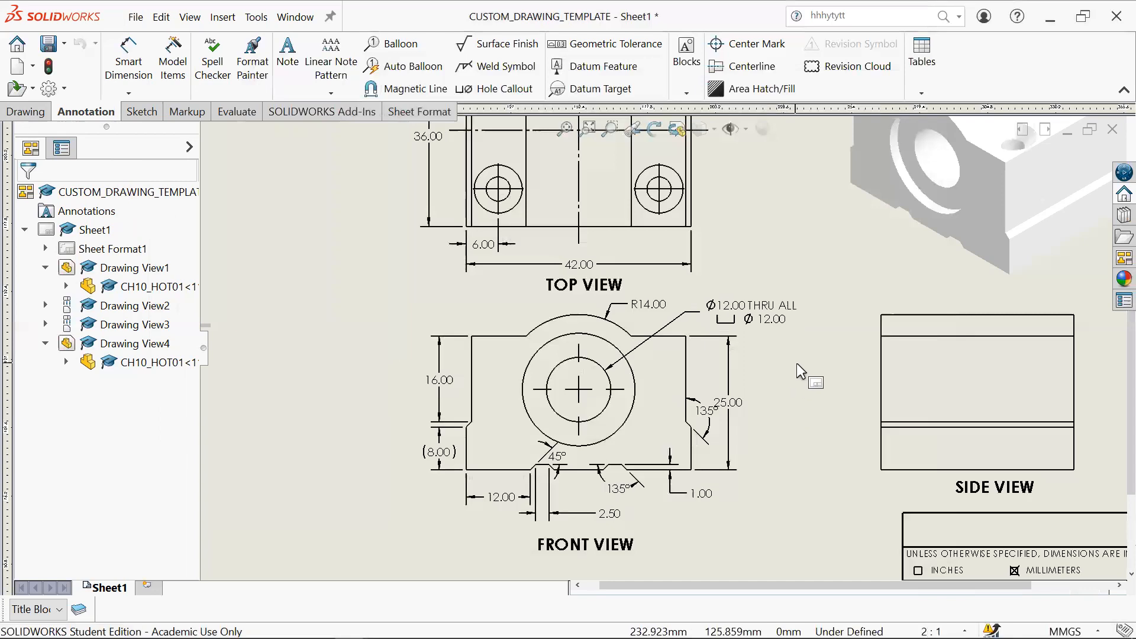
Step: View the whole sheet and examine the properties of the isometric drawing view
scroll(769, 355, "down", 3)
scroll(756, 373, "up", 1)
scroll(740, 361, "down", 1)
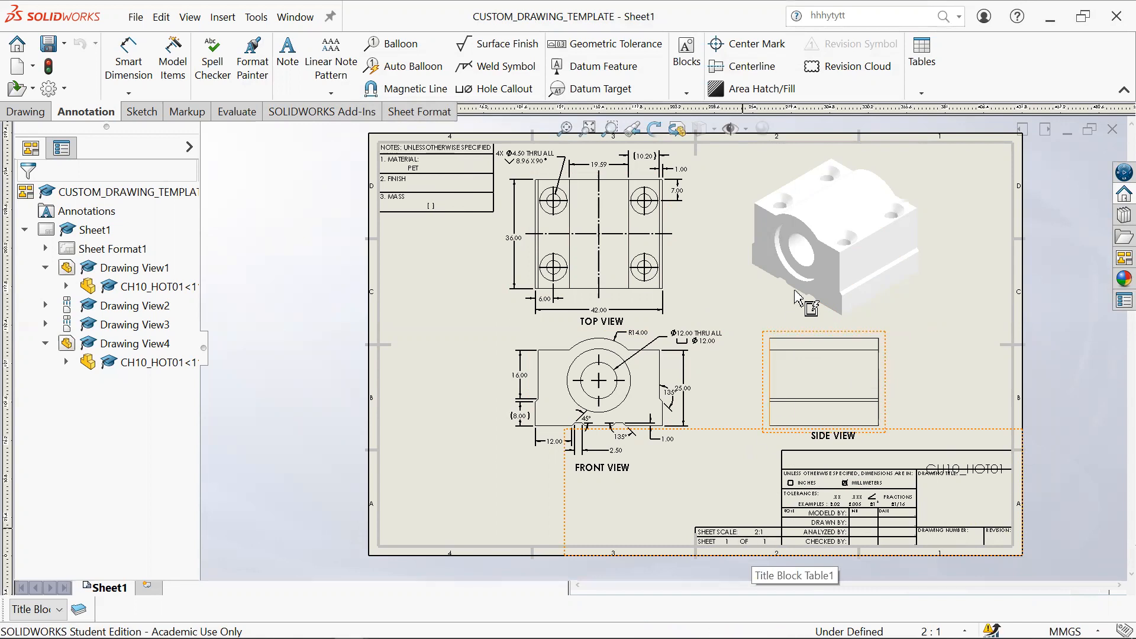
left_click(767, 309)
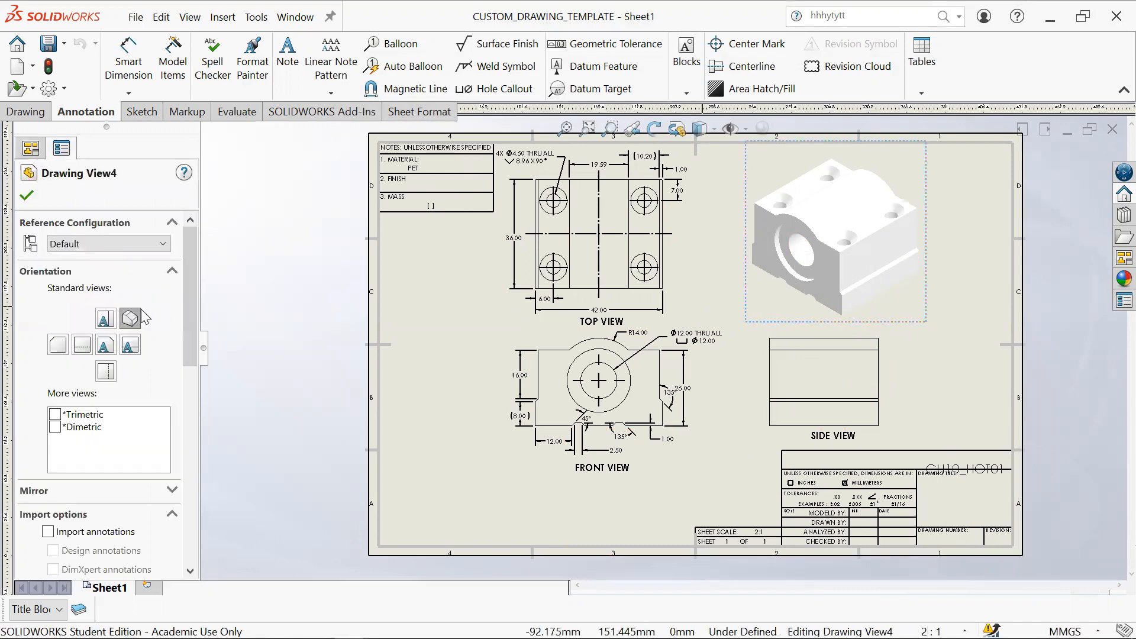
Step: Enter sheet format editing twice, returning to the normal sheet each time
left_click(431, 270)
right_click(438, 267)
mouse_move(437, 268)
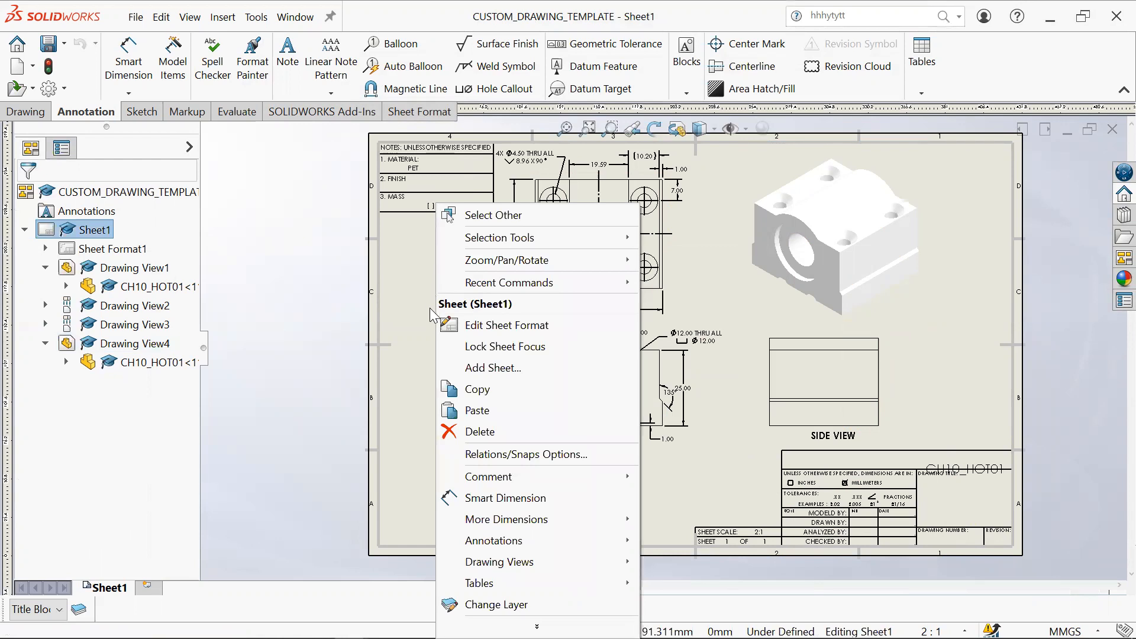
left_click(468, 327)
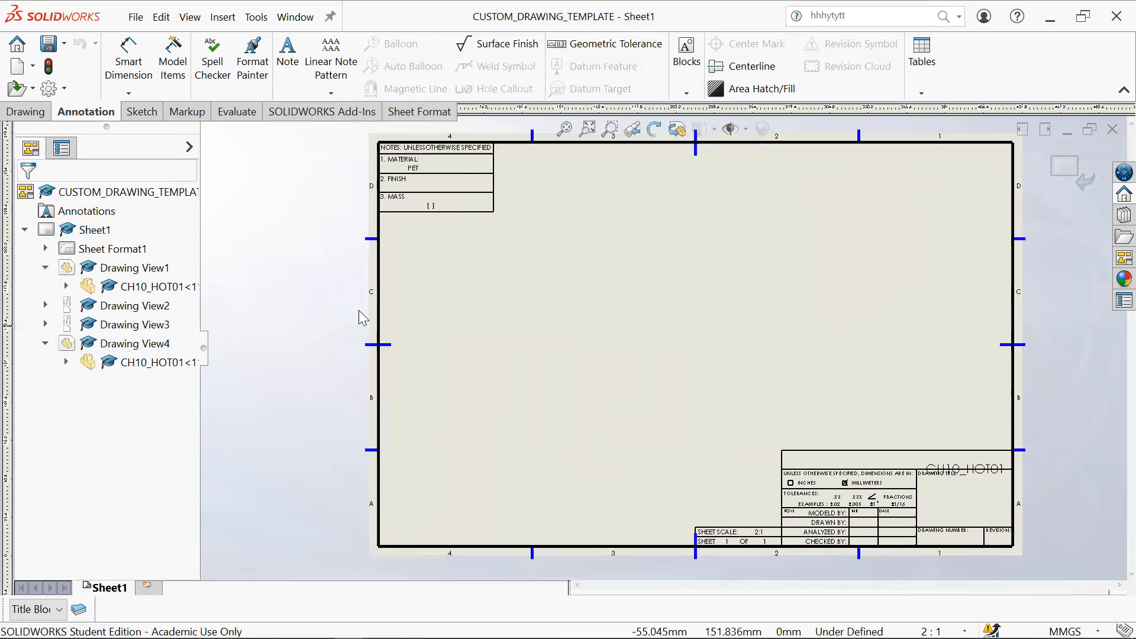
right_click(562, 319)
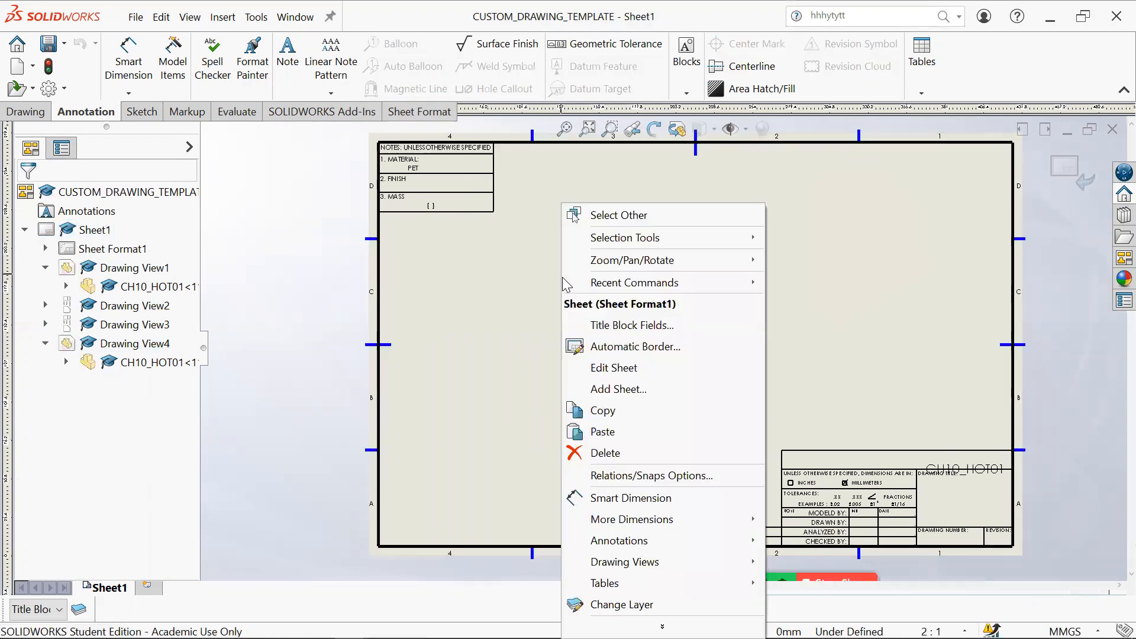
left_click(645, 371)
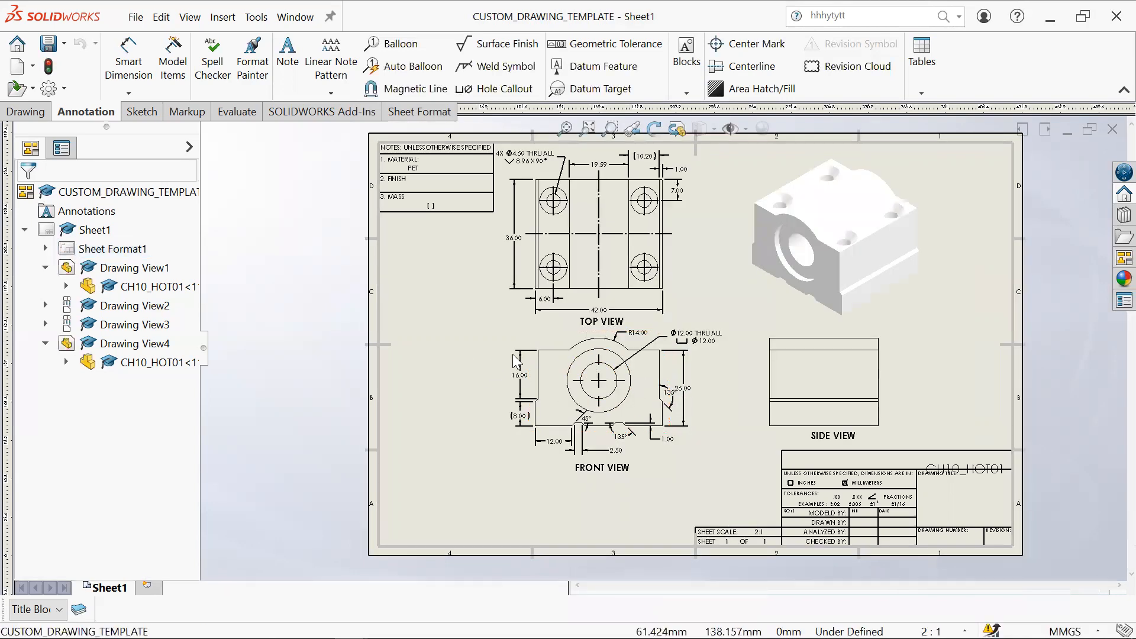
right_click(463, 359)
left_click(521, 324)
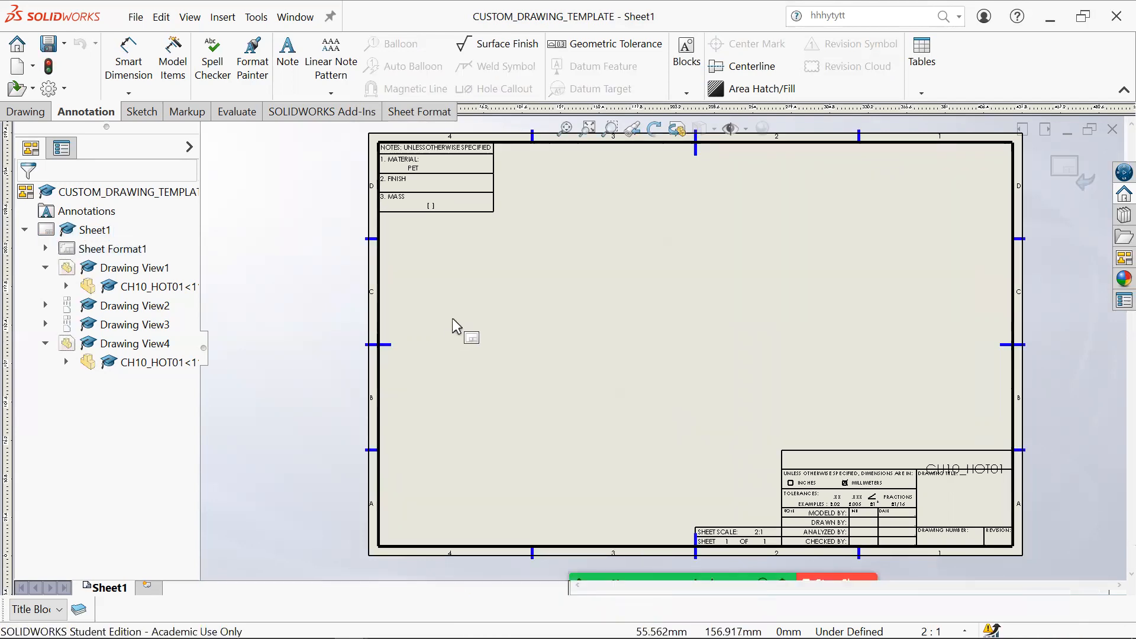
right_click(512, 361)
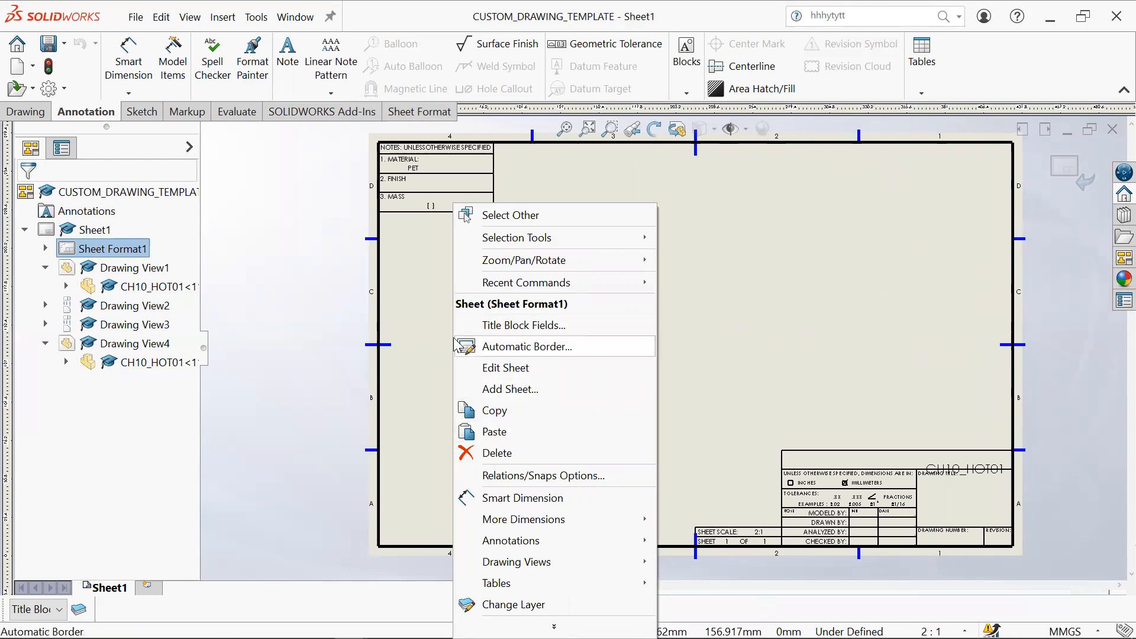
left_click(558, 373)
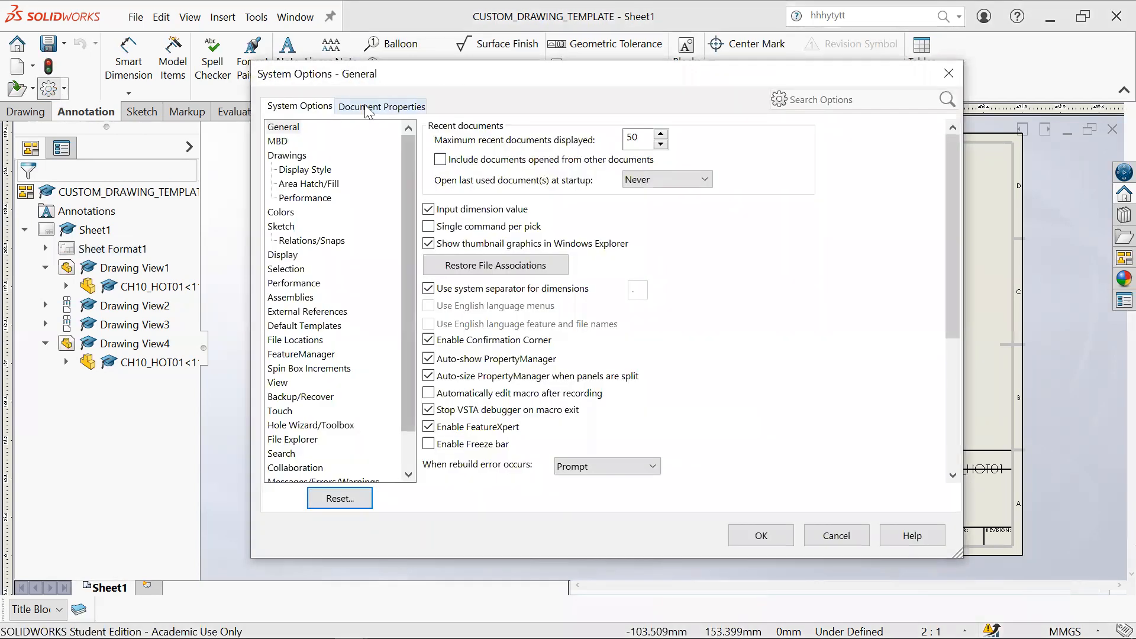
Step: Search the drawing options for "scale", view the Scale with dimension height setting, and close the options without changes
left_click(363, 106)
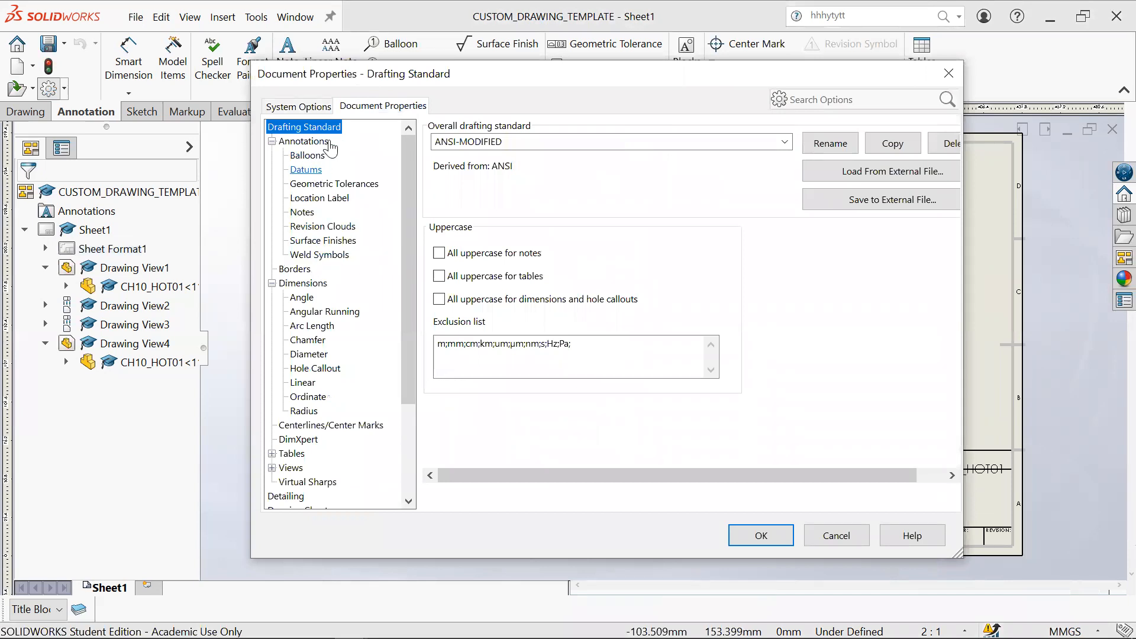
left_click(315, 107)
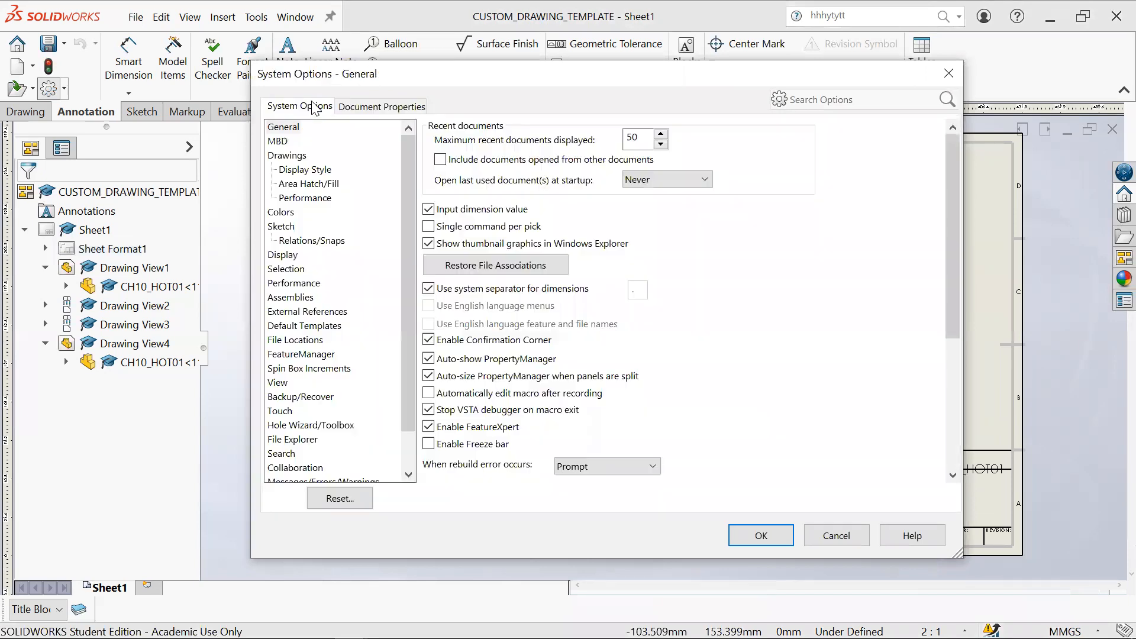
left_click(294, 156)
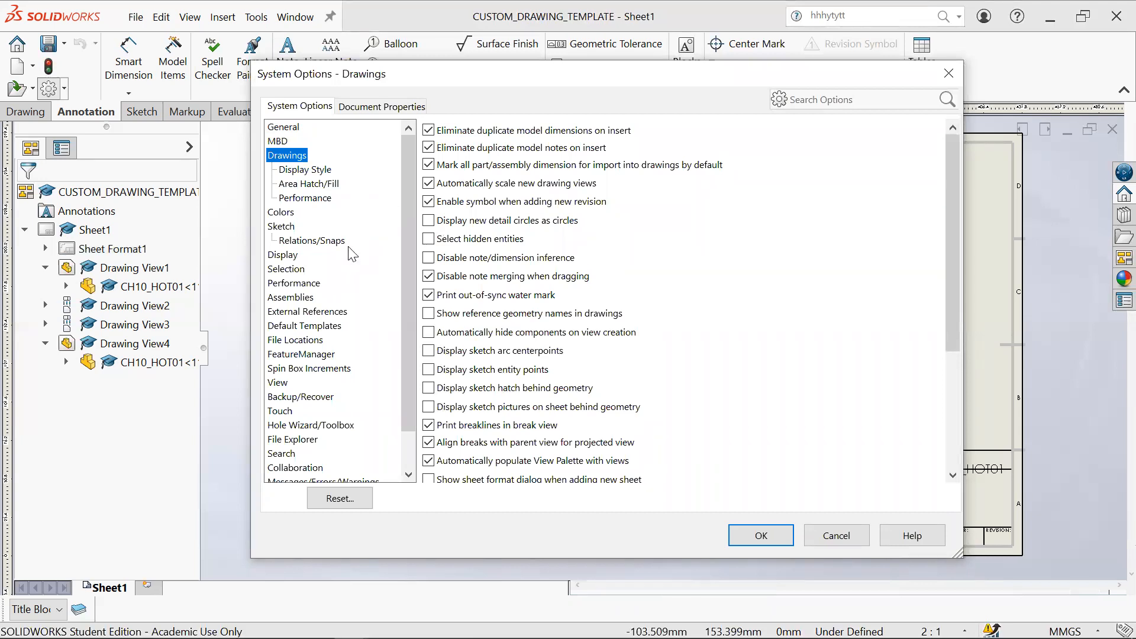
left_click(824, 92)
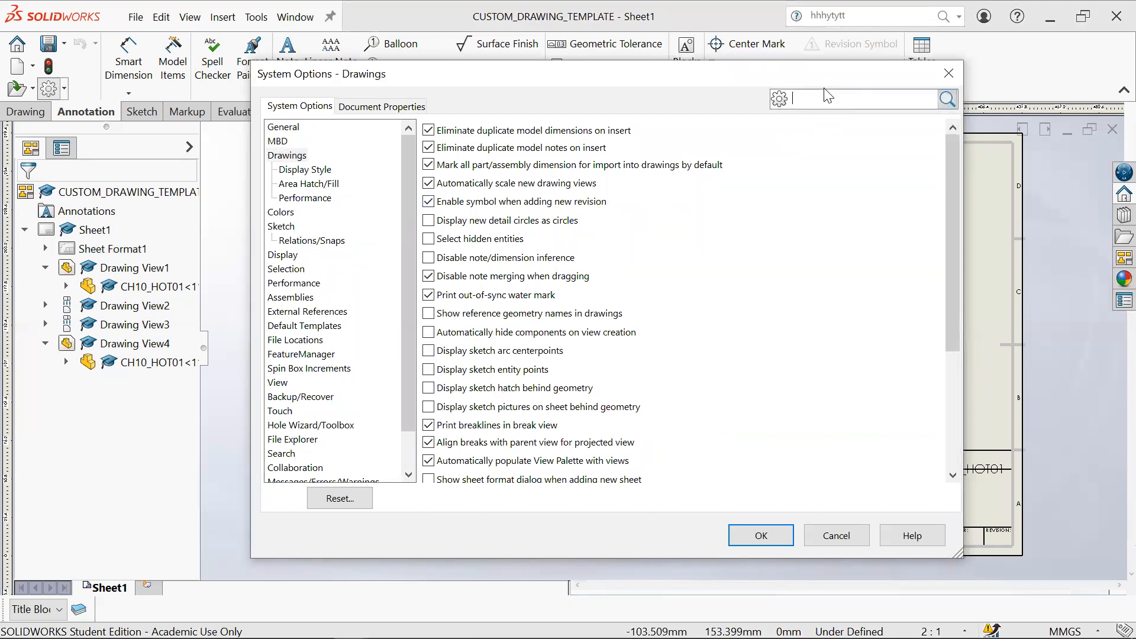
type("scale")
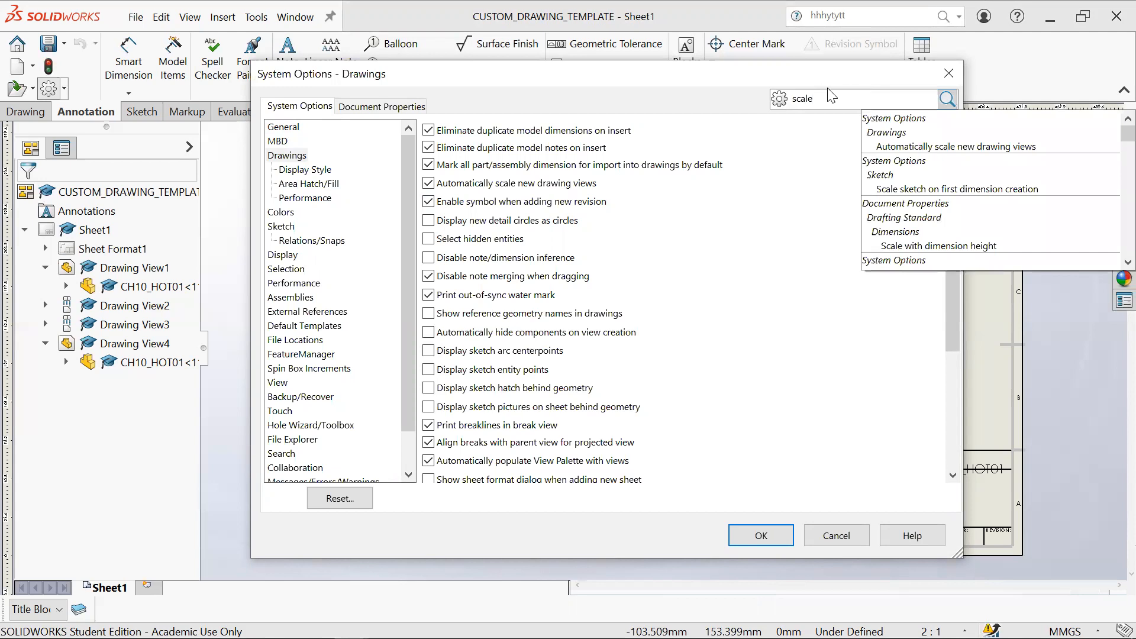
left_click(899, 136)
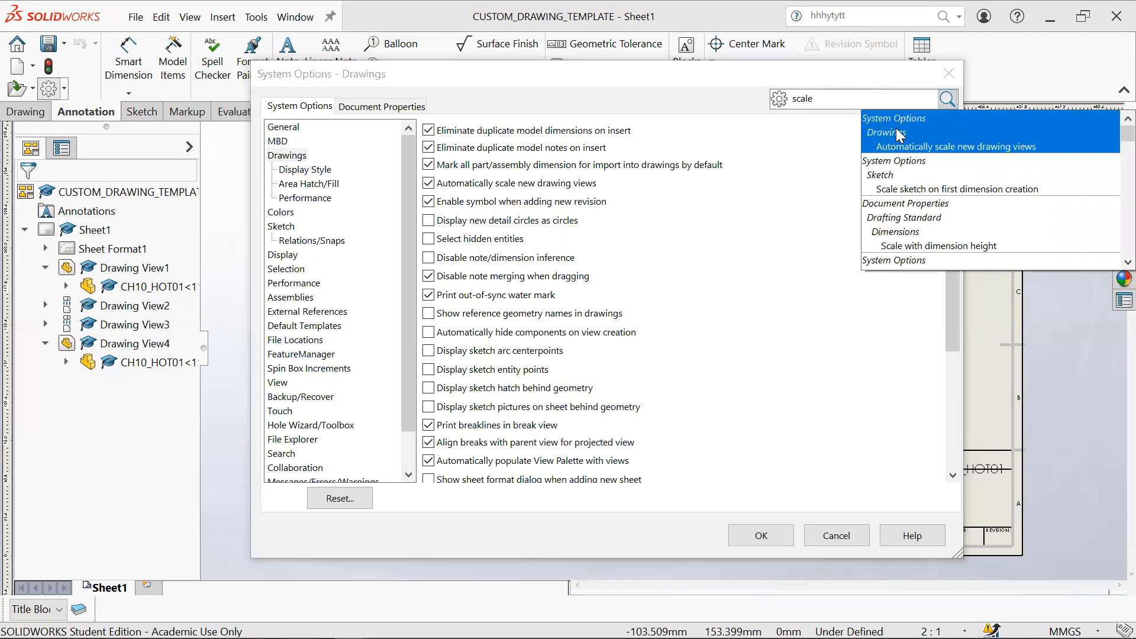
left_click(938, 226)
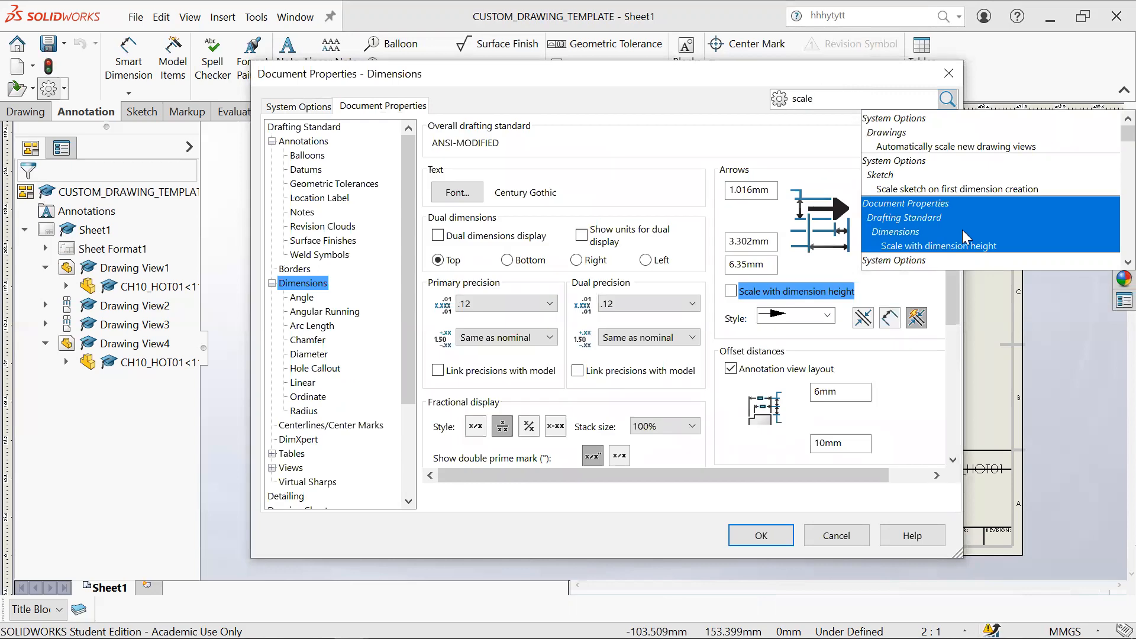
scroll(1110, 148, "down", 3)
scroll(1110, 148, "down", 2)
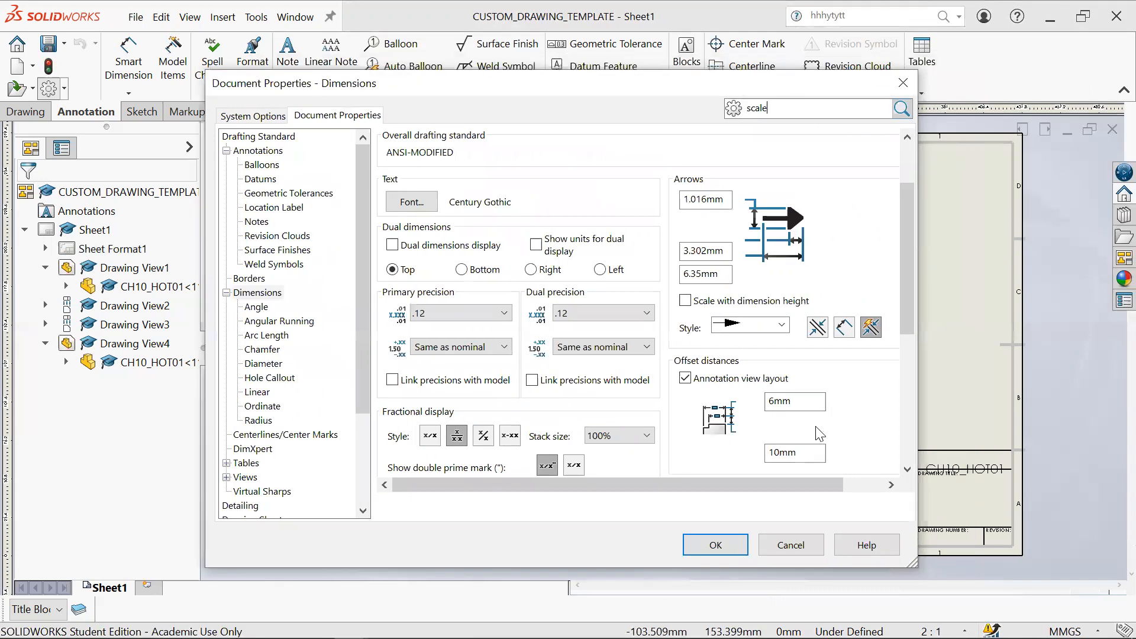
left_click(836, 536)
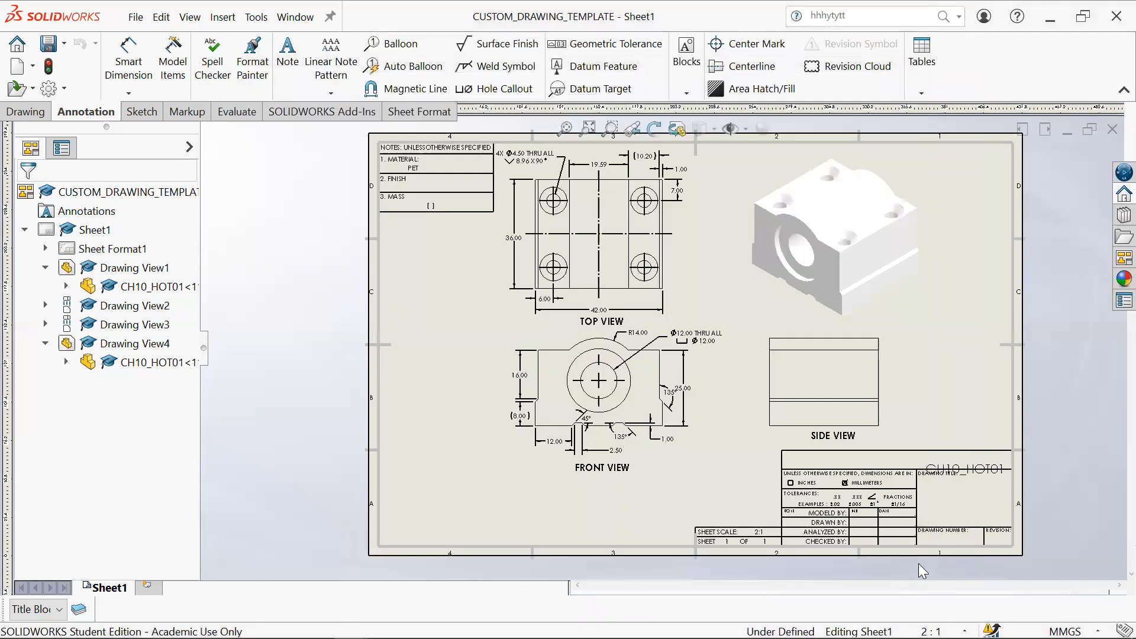
Step: Try sheet scales of 1:1 and 1:2, and return the sheet scale to 2:1
left_click(930, 631)
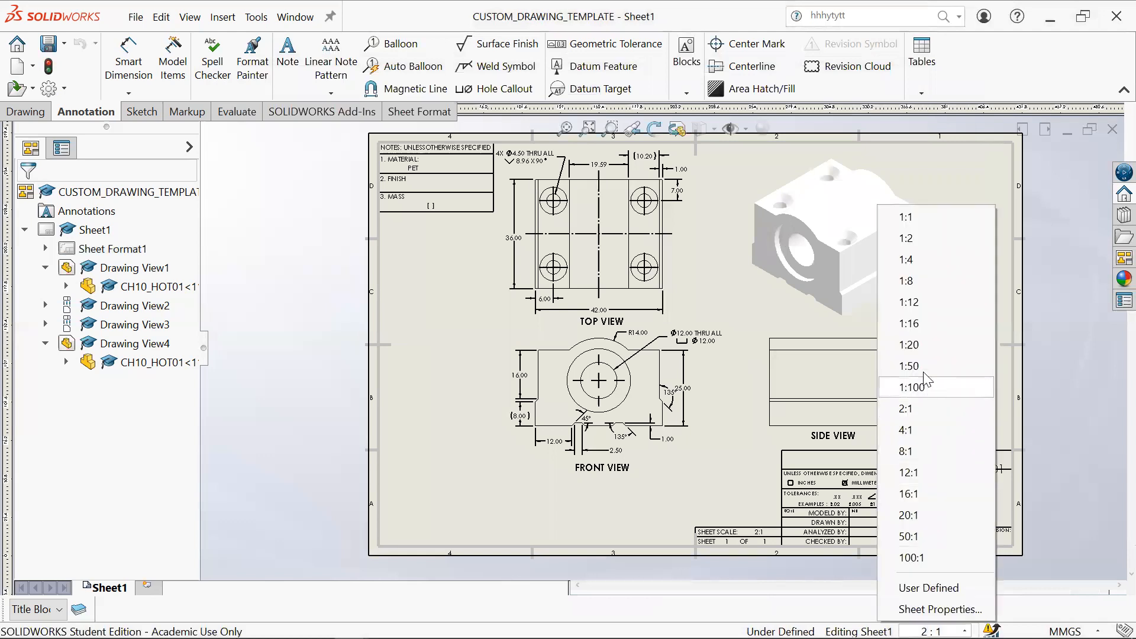
left_click(941, 216)
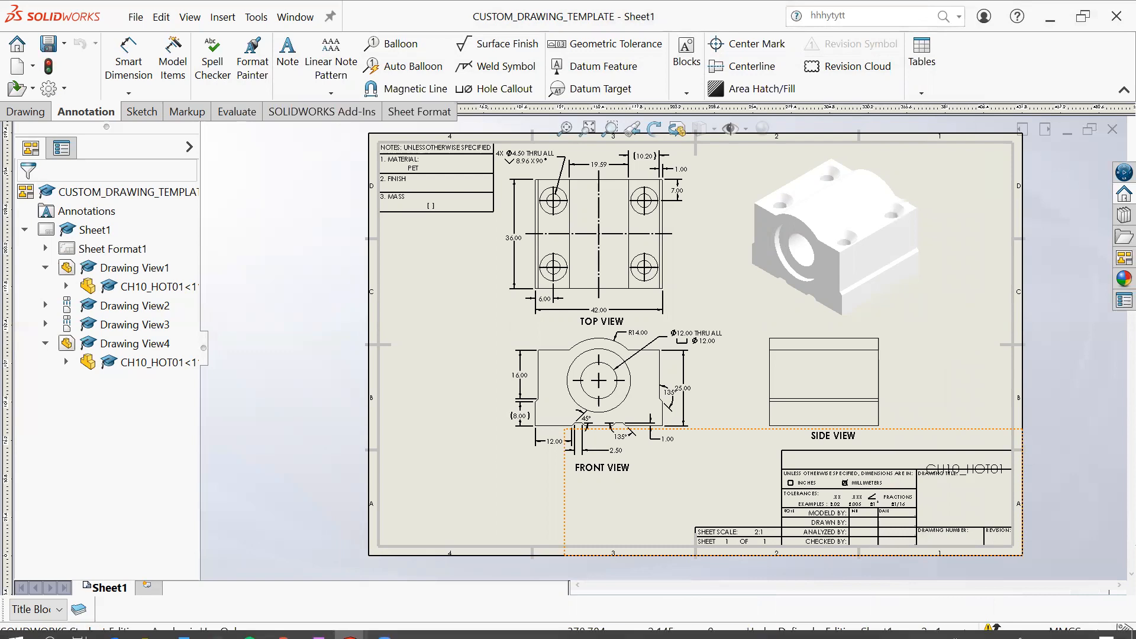
left_click(930, 632)
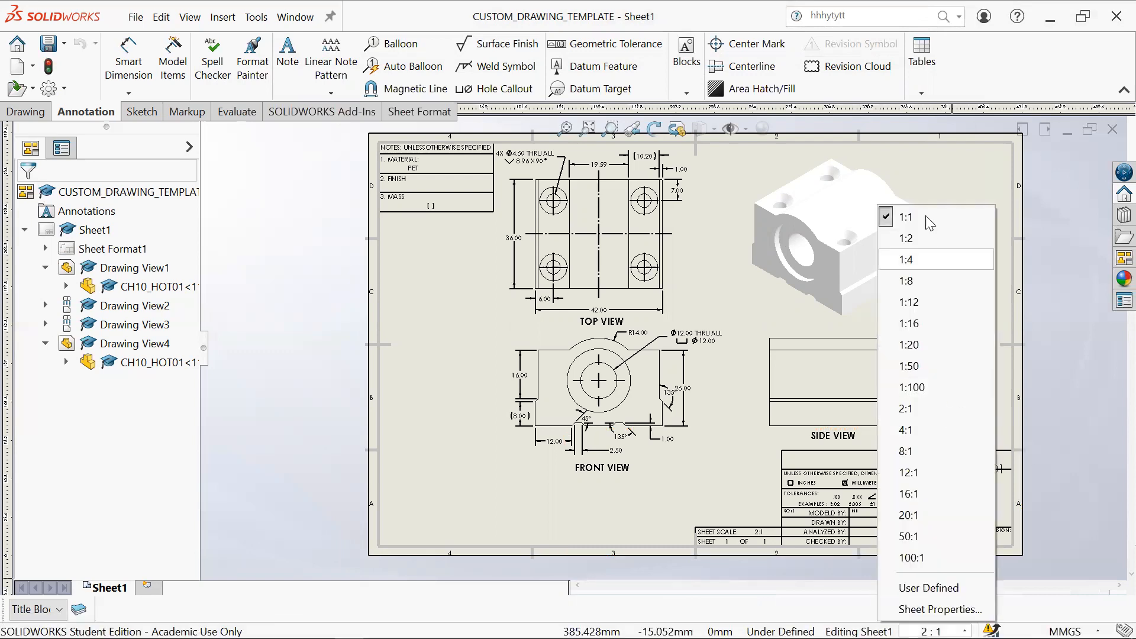
left_click(970, 408)
left_click(982, 336)
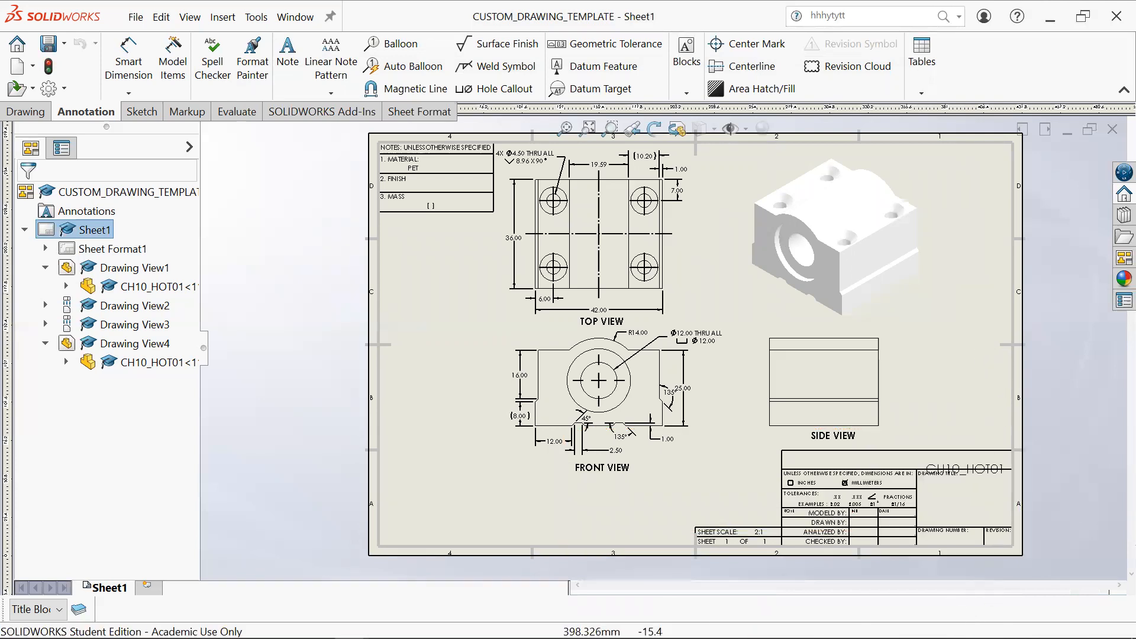
left_click(931, 631)
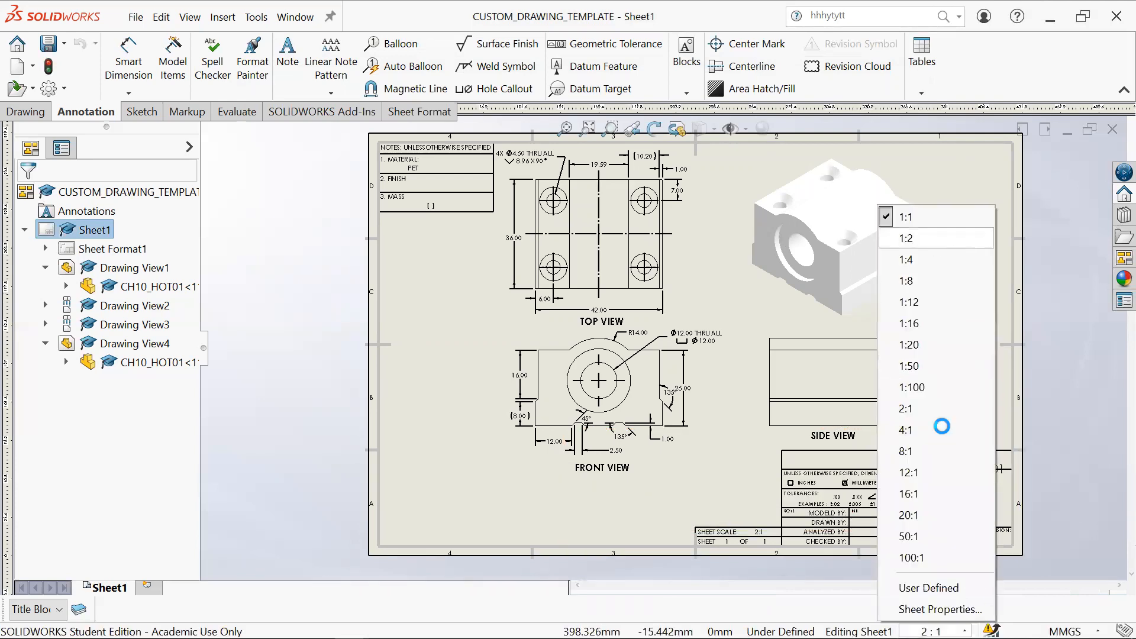
left_click(931, 631)
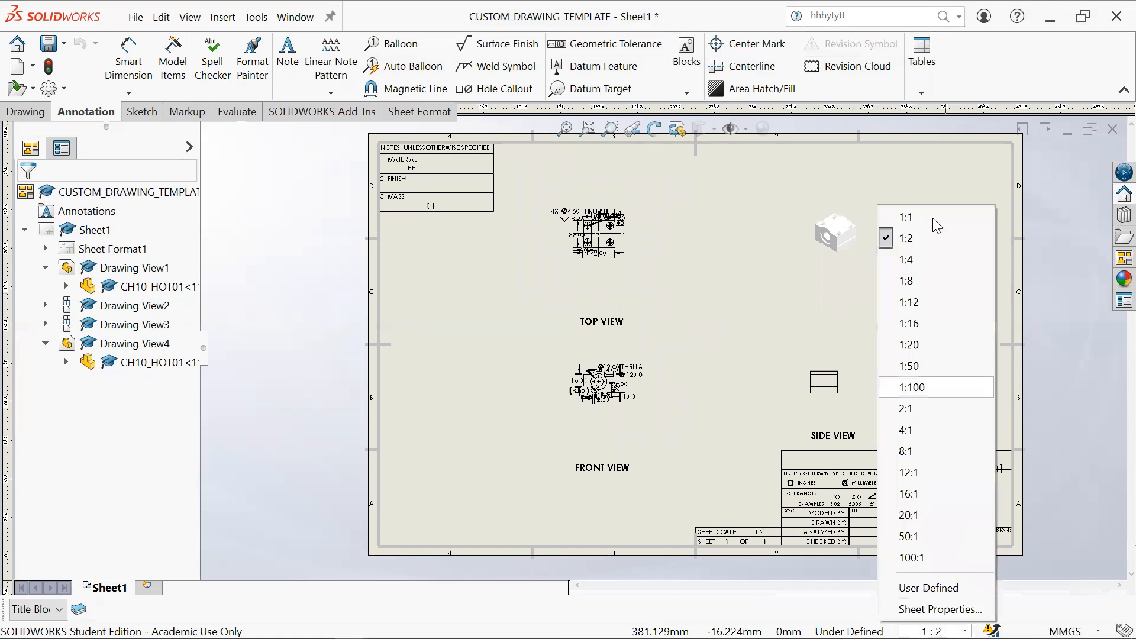
left_click(933, 217)
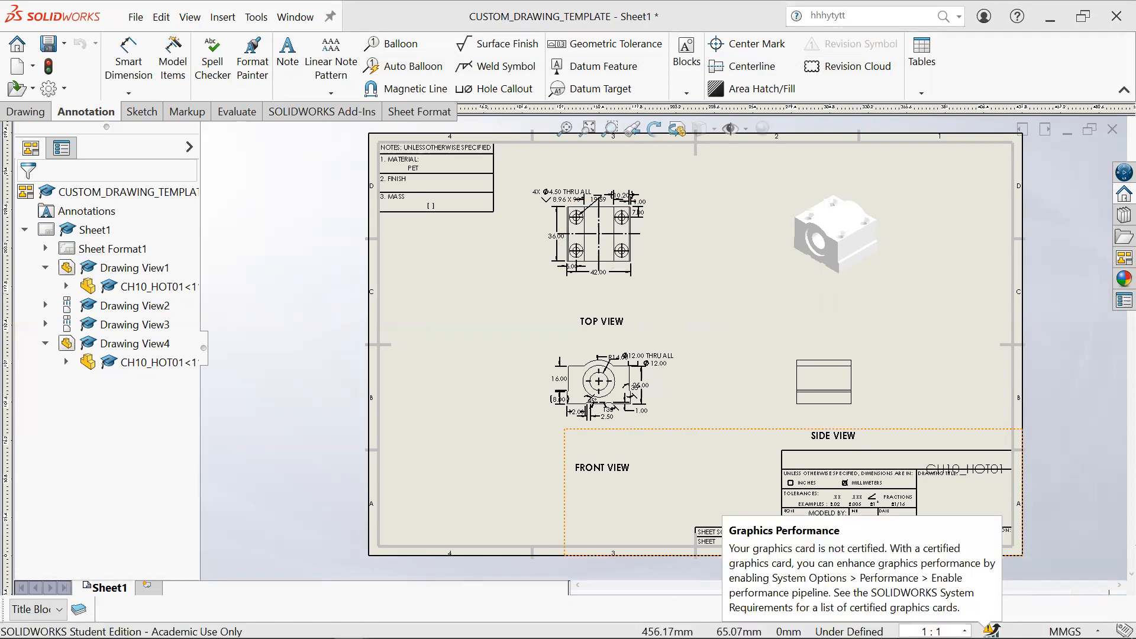
left_click(965, 631)
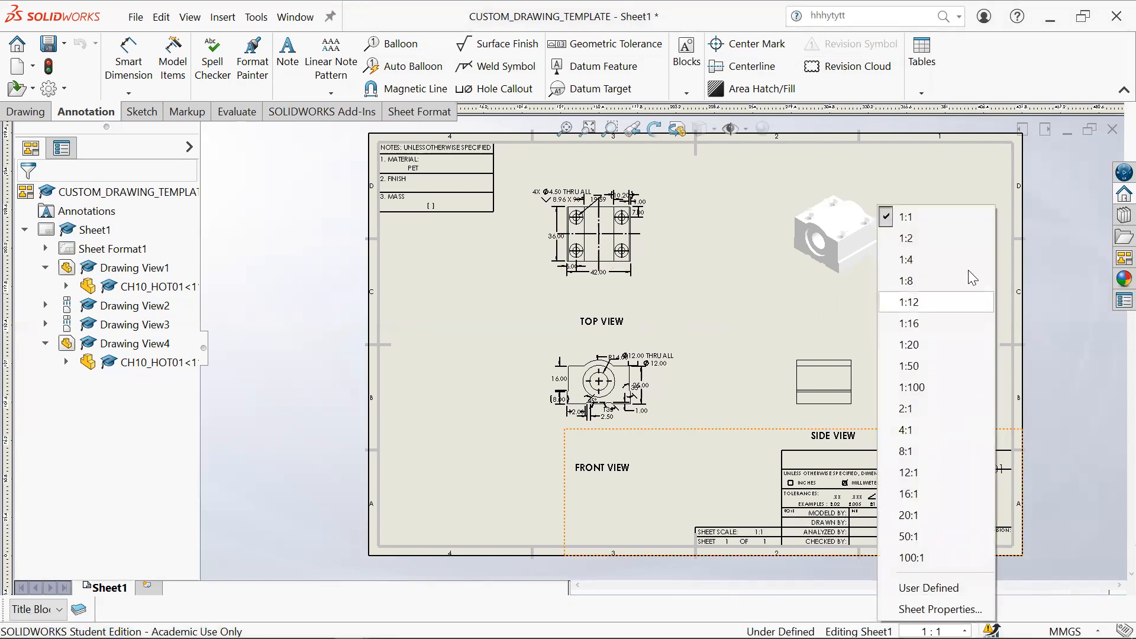
left_click(951, 406)
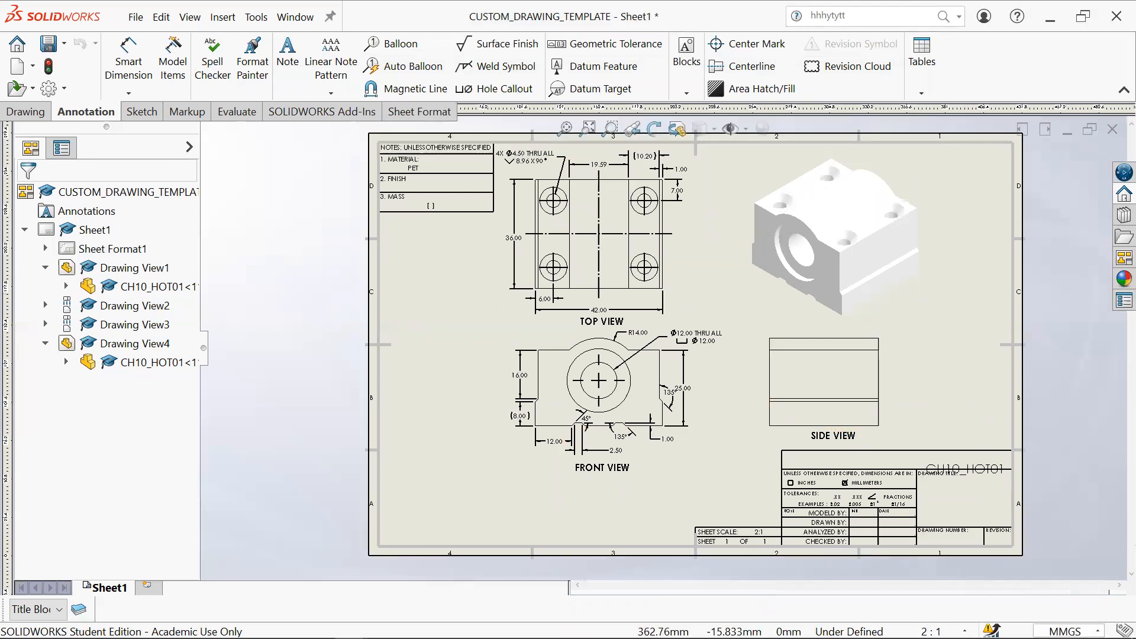
Step: Switch to the CH10_HOT01 part, reveal the sketches under Boss-Extrude6 and Cut-Extrude1, and examine the model around its bore
mouse_move(991, 628)
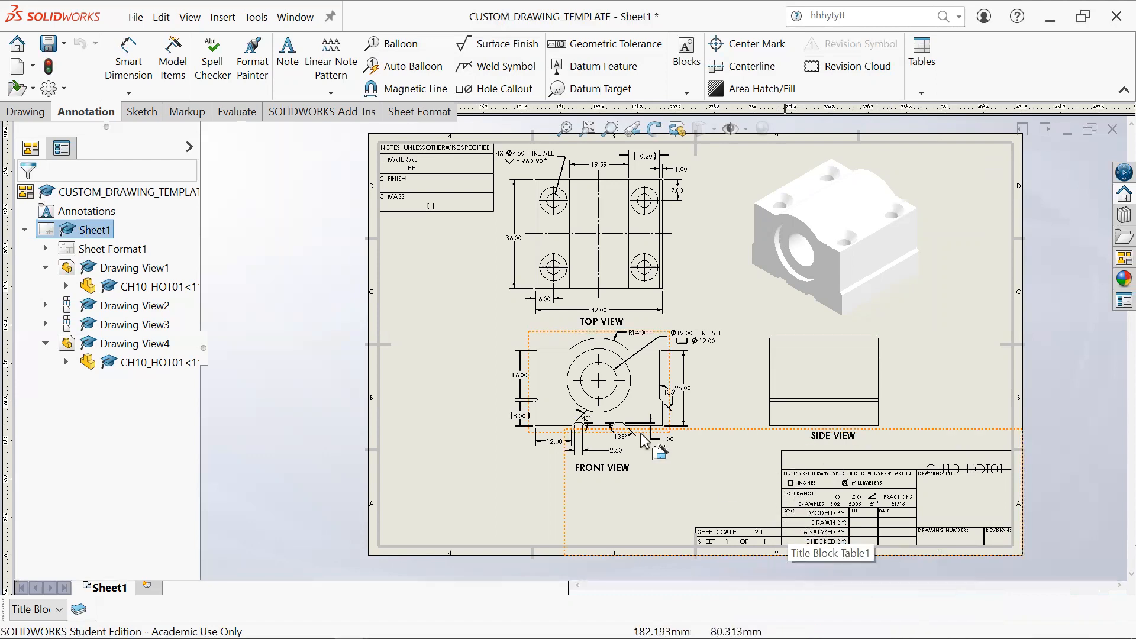
mouse_move(743, 367)
middle_mouse_down()
mouse_move(763, 397)
mouse_move(756, 354)
mouse_move(740, 364)
middle_mouse_up()
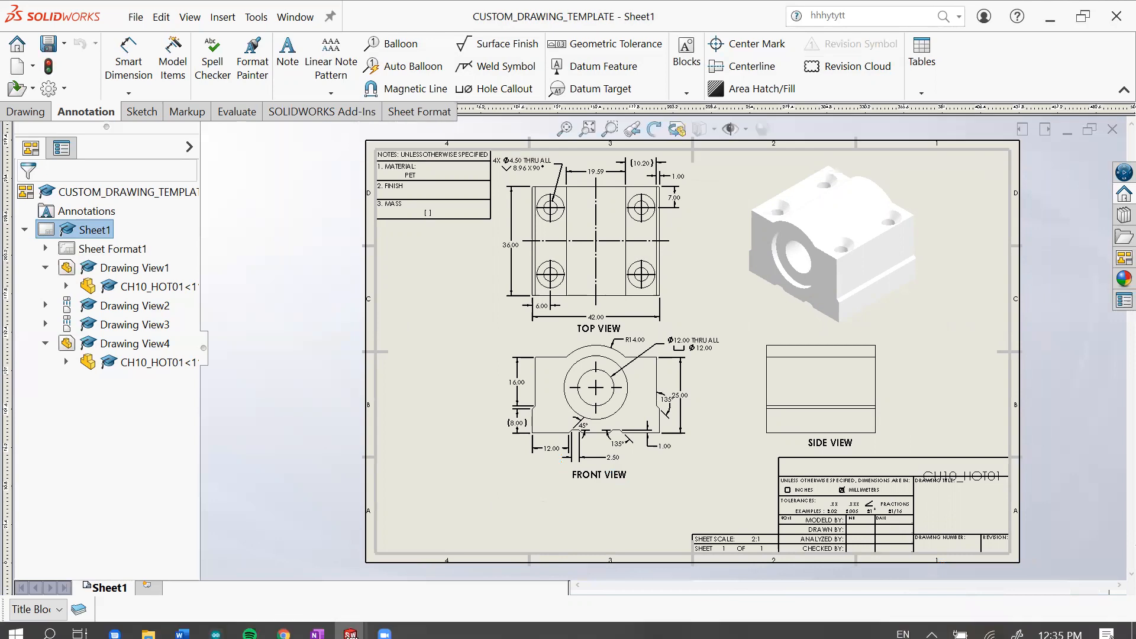
key("alt+Tab")
key("alt+Tab")
key("alt+Tab")
key("alt+Tab")
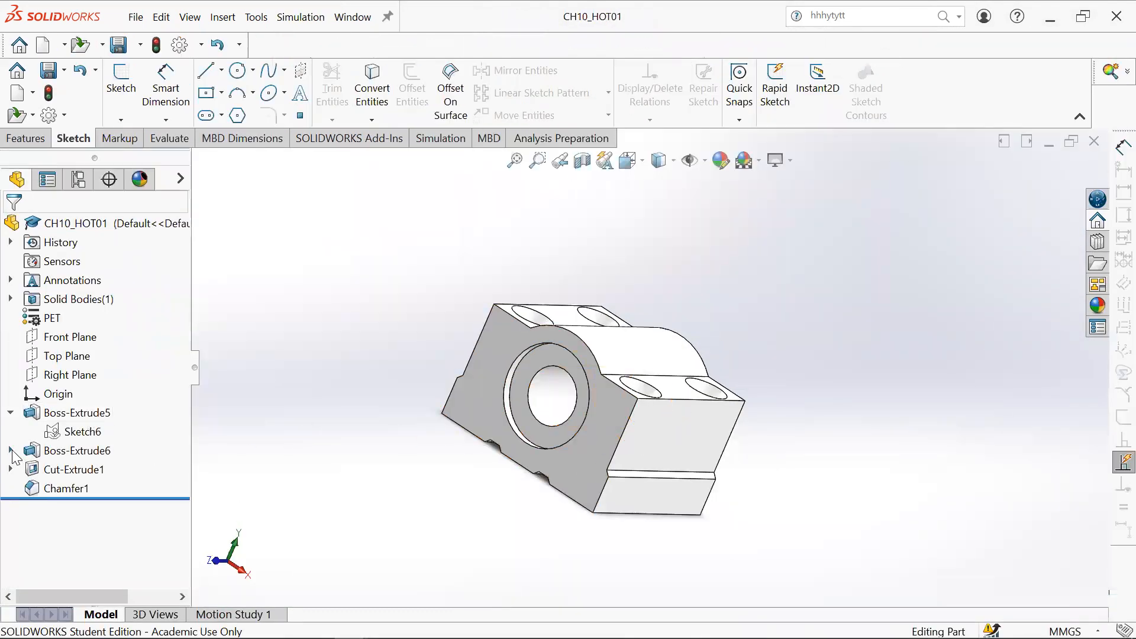
left_click(11, 450)
left_click(11, 488)
middle_click_drag(485, 423, 284, 385)
middle_click_drag(752, 414, 594, 423)
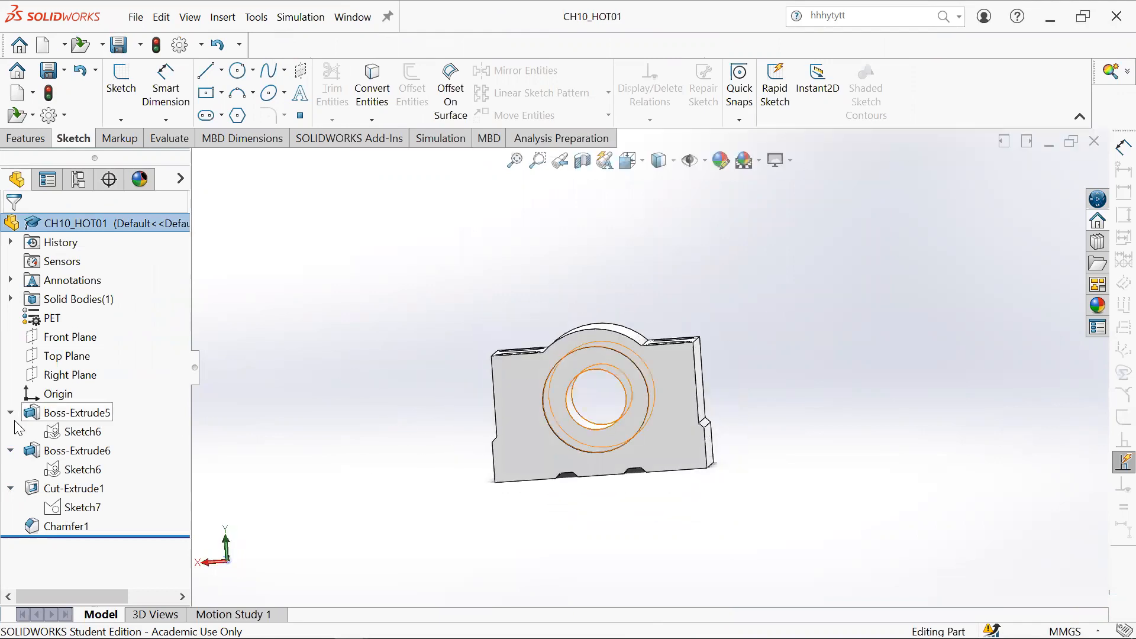
Step: Return from the part to the CUSTOM_DRAWING_TEMPLATE drawing window
key("alt+Tab")
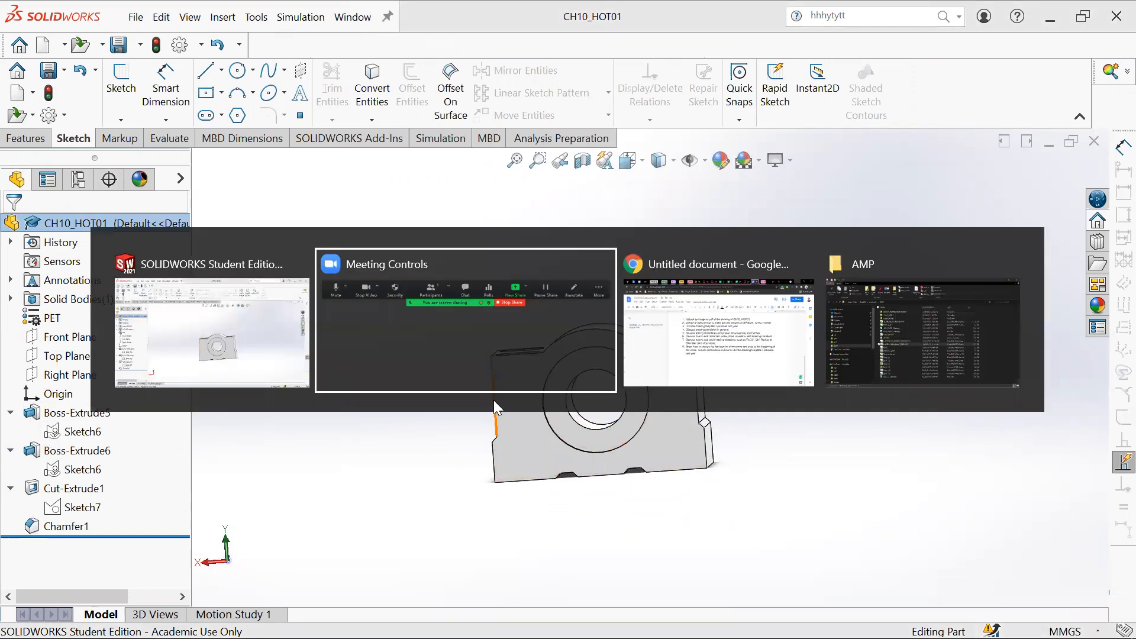
key("alt+Tab")
key("alt+Tab")
key("alt+Tab")
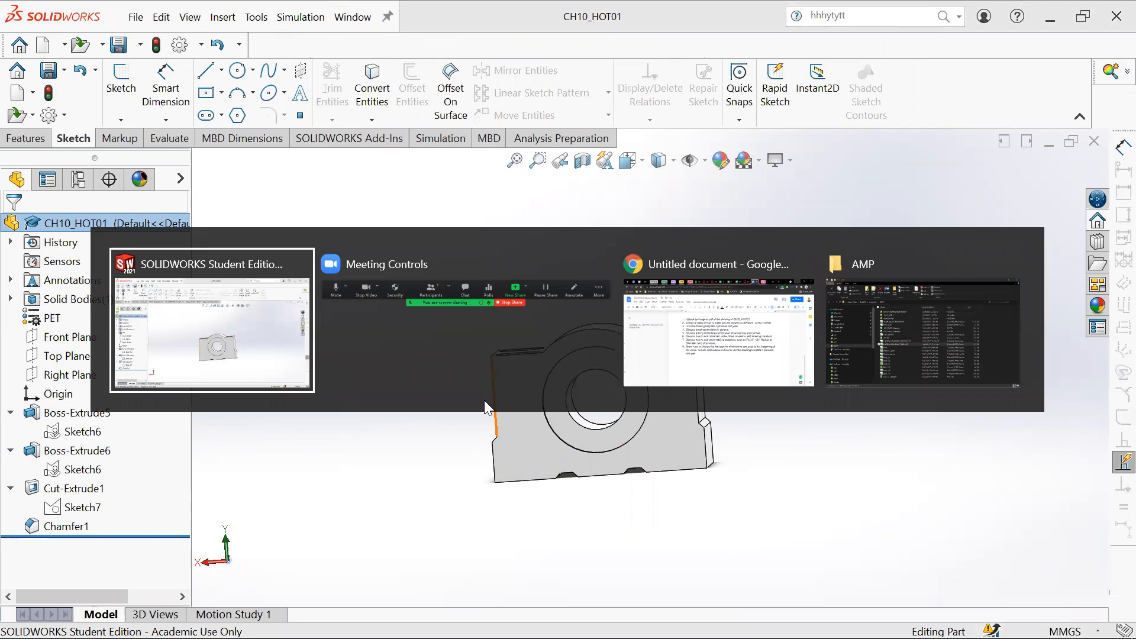
mouse_move(351, 625)
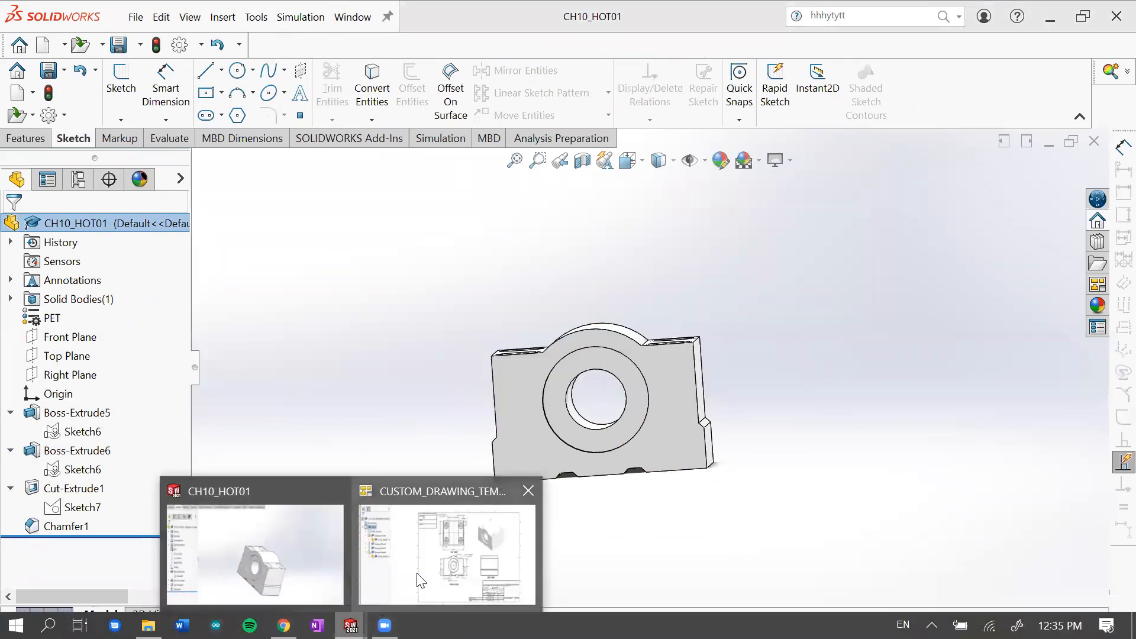
left_click(420, 577)
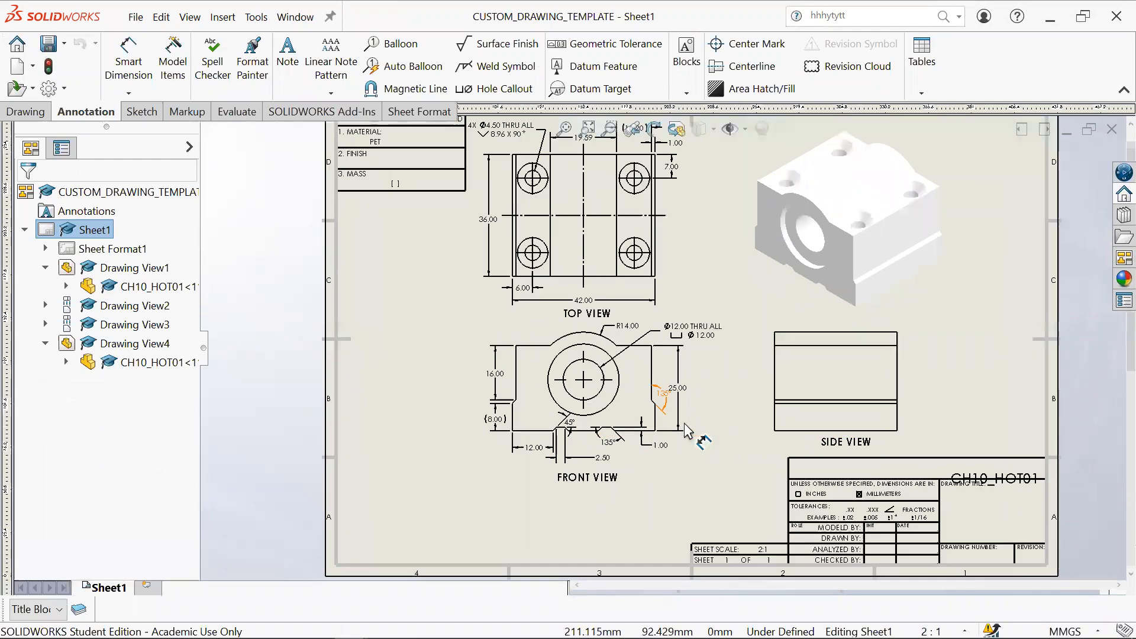
Step: Move the front view's 25.00 height dimension slightly outward and raise its text clear of the 135° angle dimension
scroll(690, 454, "down", 2)
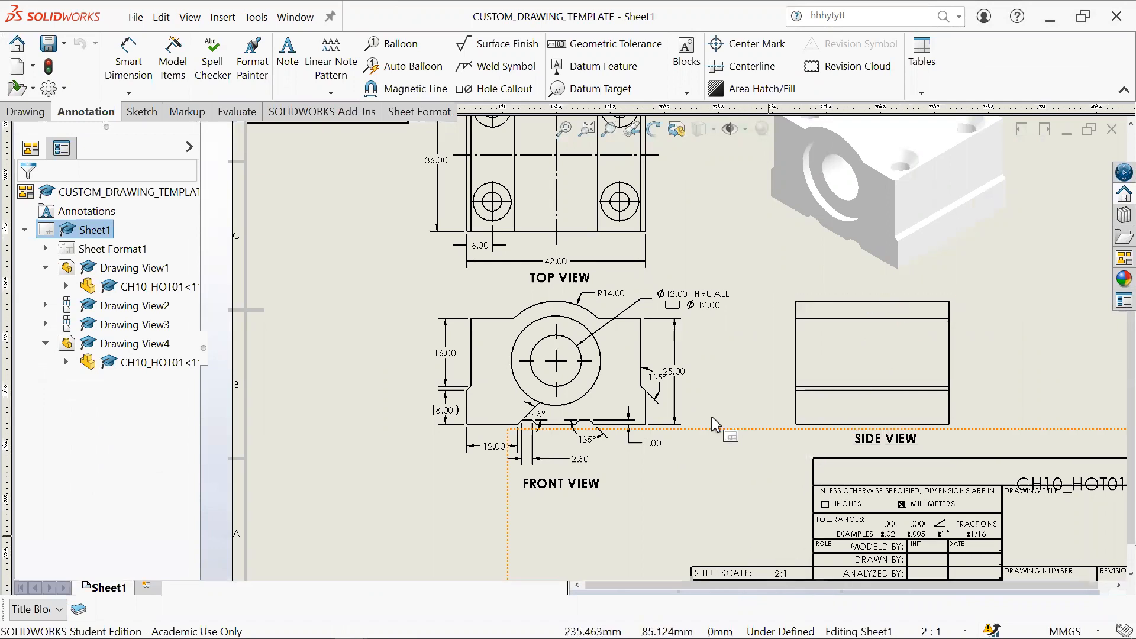
scroll(662, 349, "up", 1)
middle_click_drag(738, 348, 738, 353)
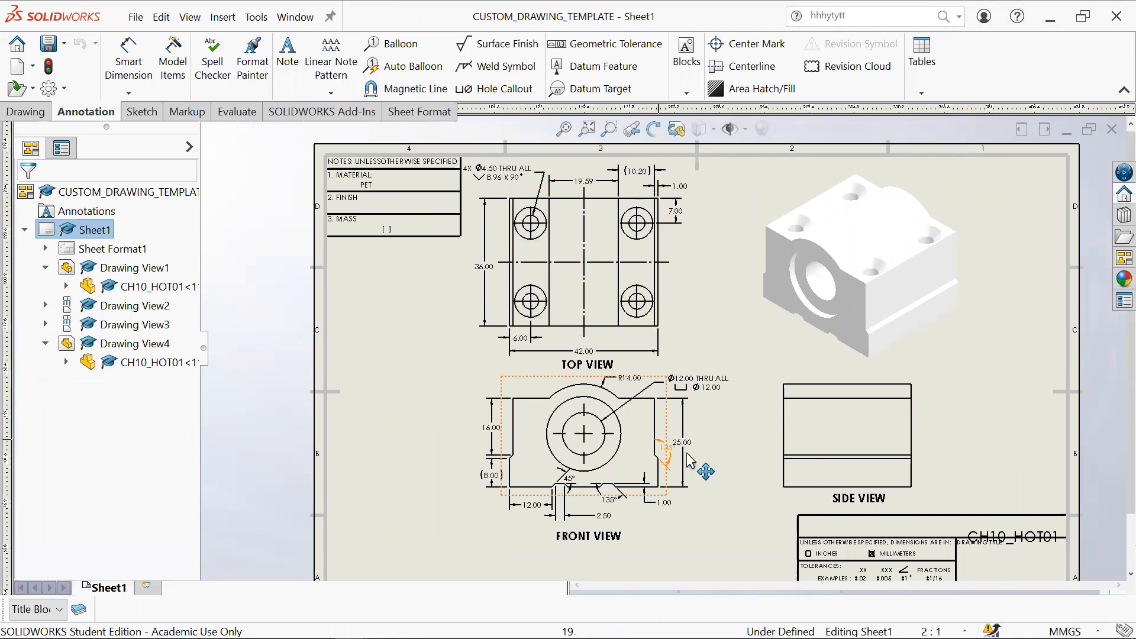
left_click_drag(685, 453, 689, 458)
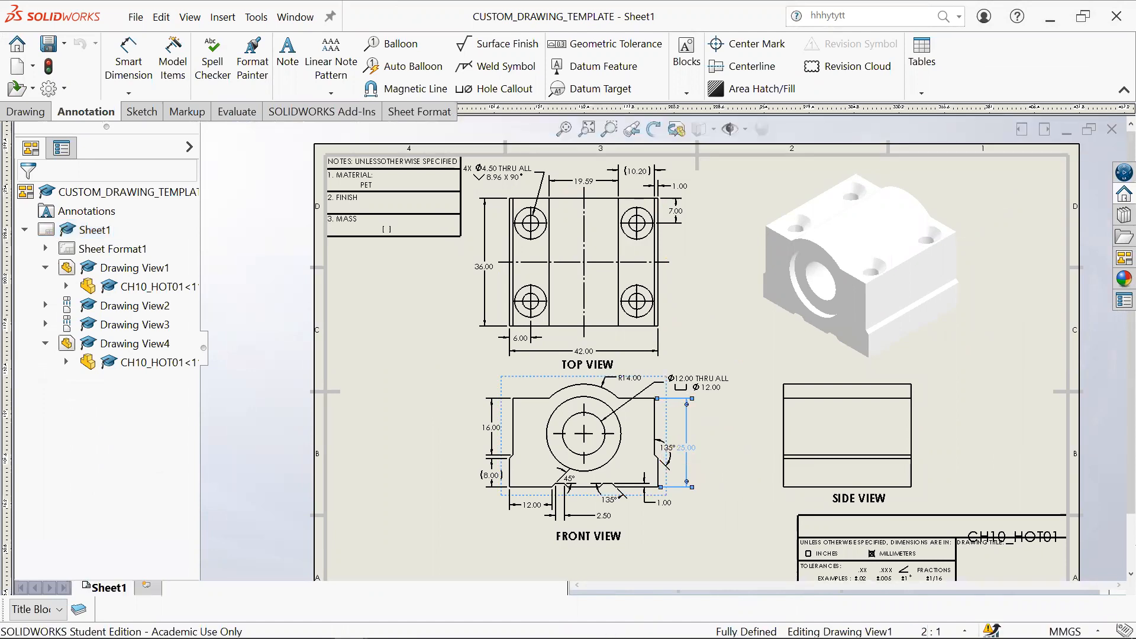
left_click(468, 388)
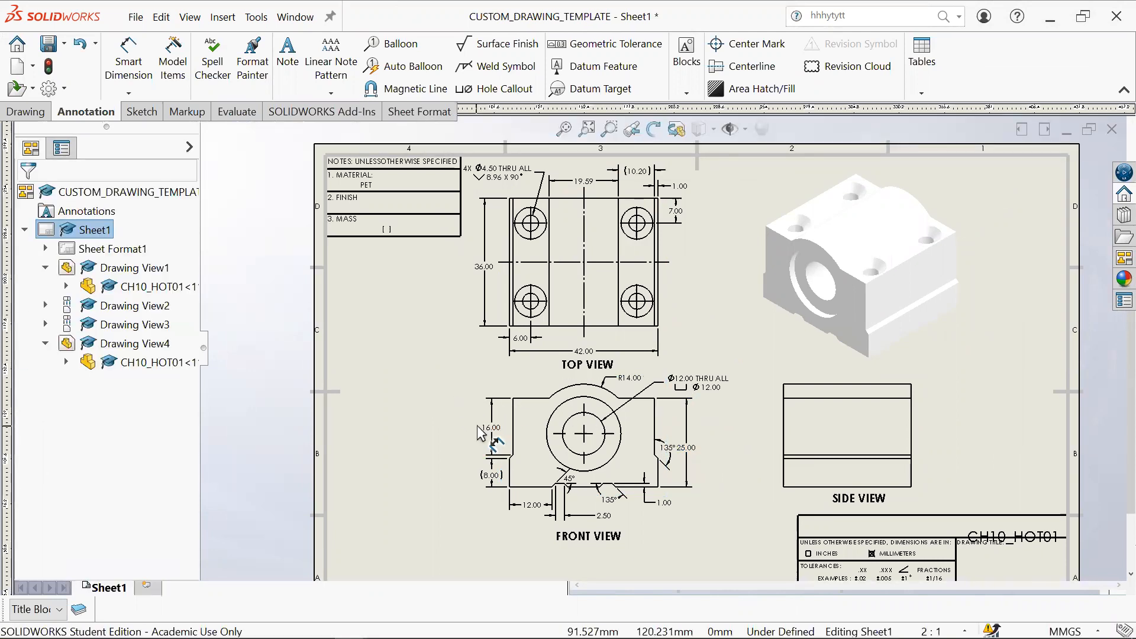
left_click(683, 448)
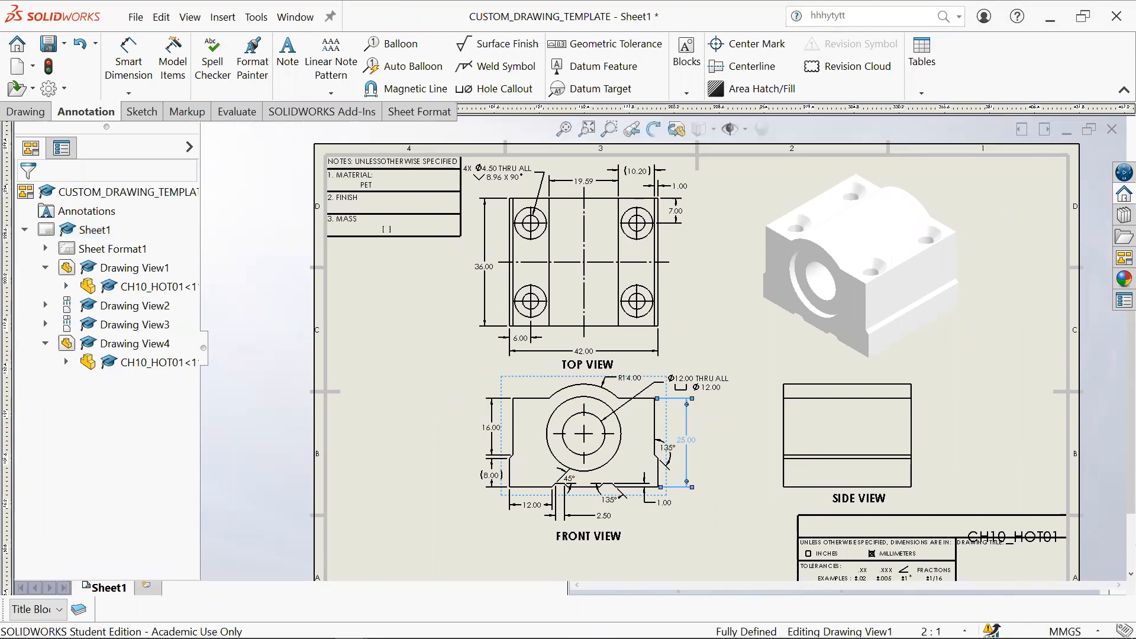
left_click(723, 482)
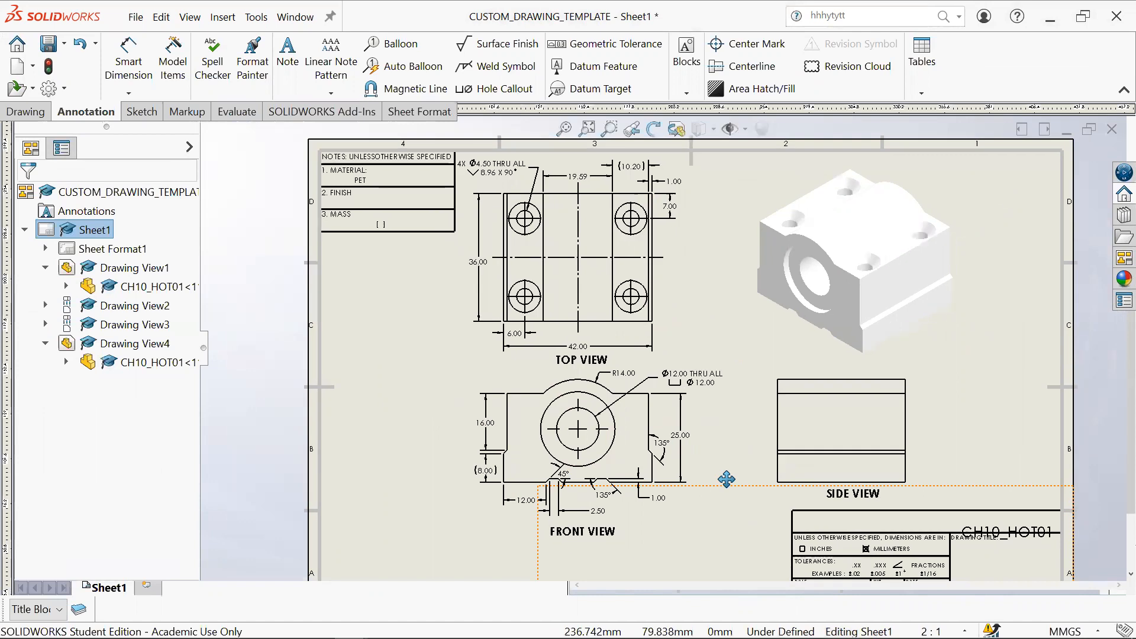
middle_click_drag(726, 479, 679, 375)
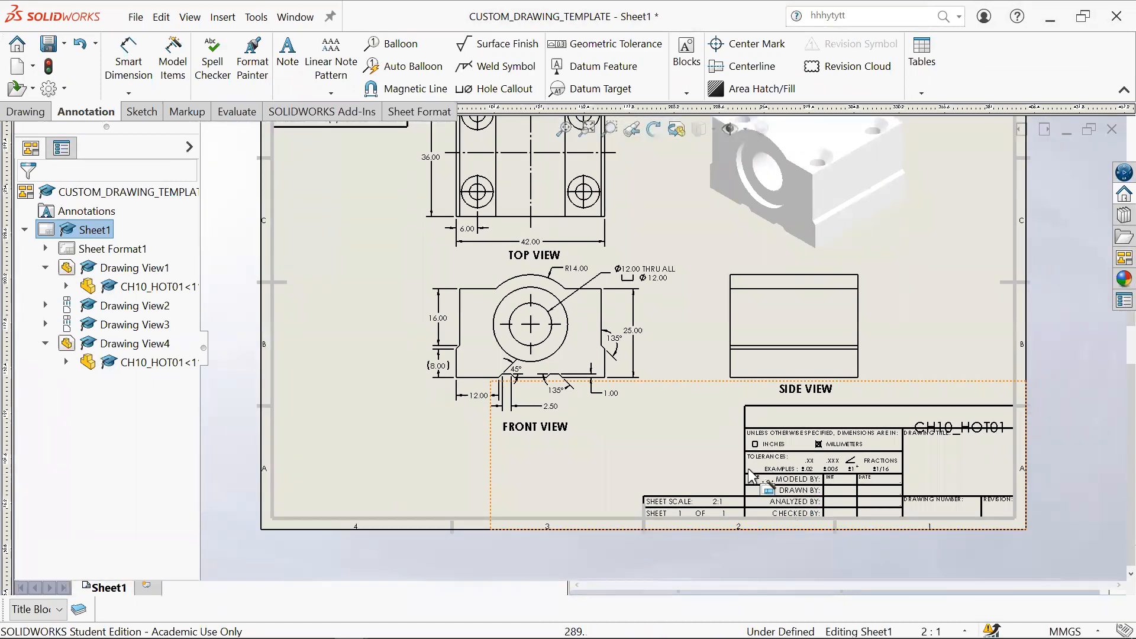
mouse_move(708, 339)
middle_mouse_down()
mouse_move(694, 420)
mouse_move(710, 446)
mouse_move(751, 401)
middle_mouse_up()
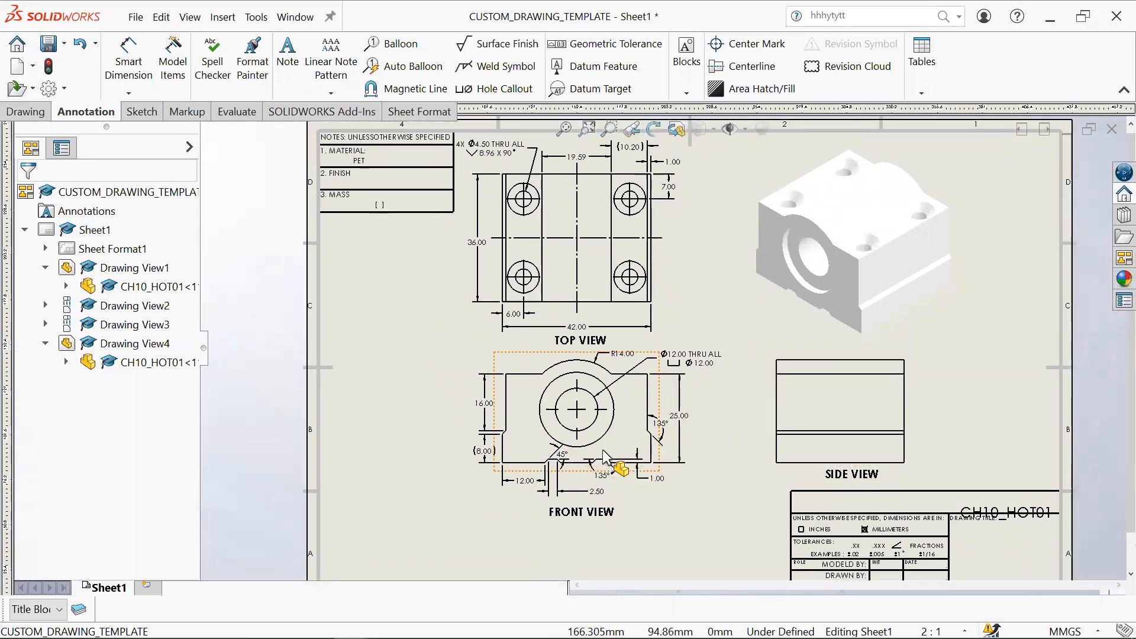
scroll(603, 467, "down", 1)
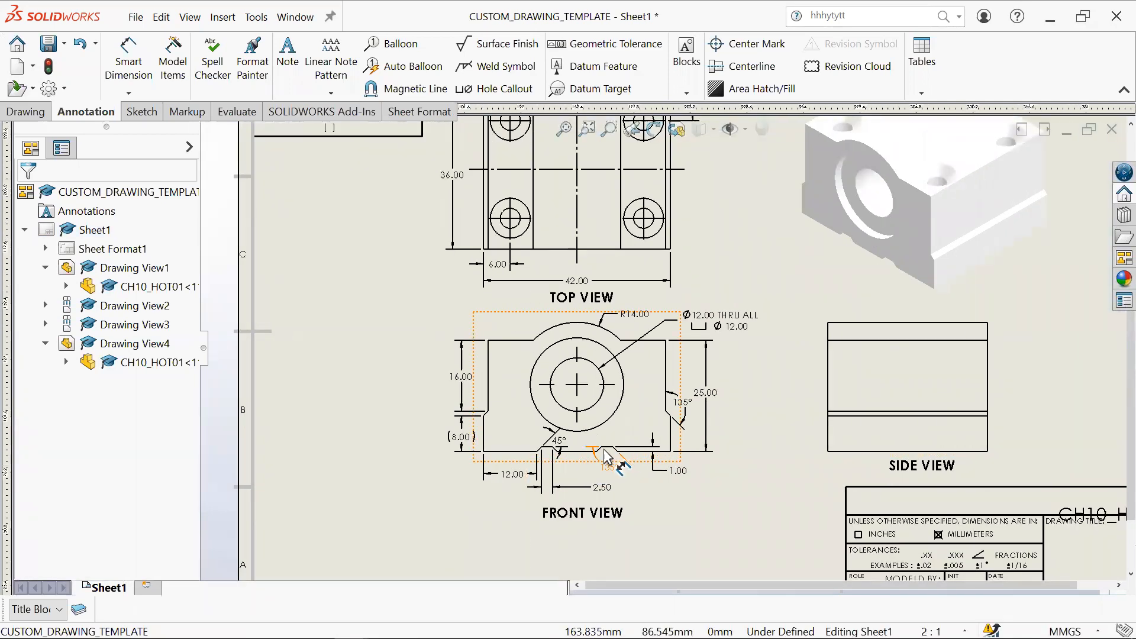
Step: Examine the dimensioned top and front views together with the side and isometric views across the sheet
middle_click_drag(666, 264, 683, 427, "ctrl")
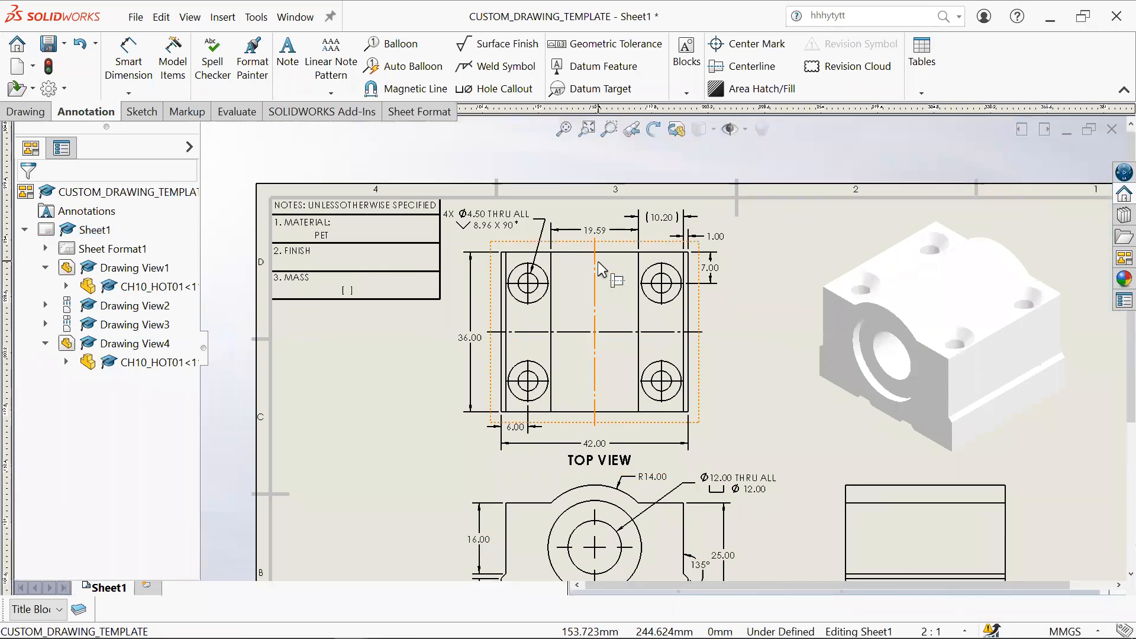
scroll(755, 376, "up", 1)
scroll(756, 443, "up", 1)
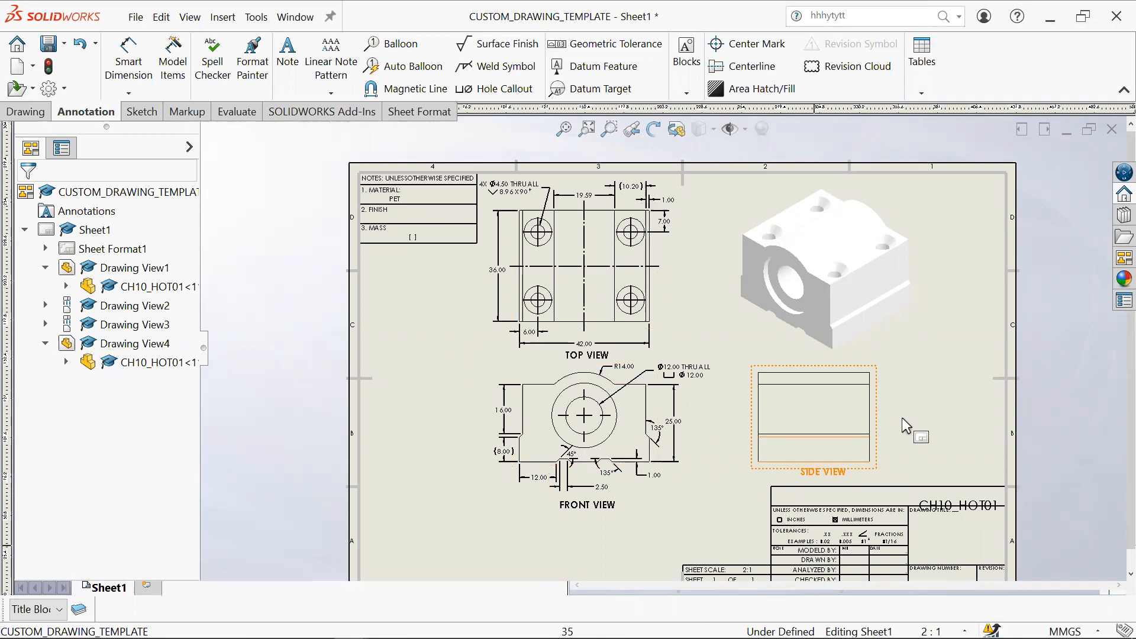
middle_click_drag(889, 405, 863, 370)
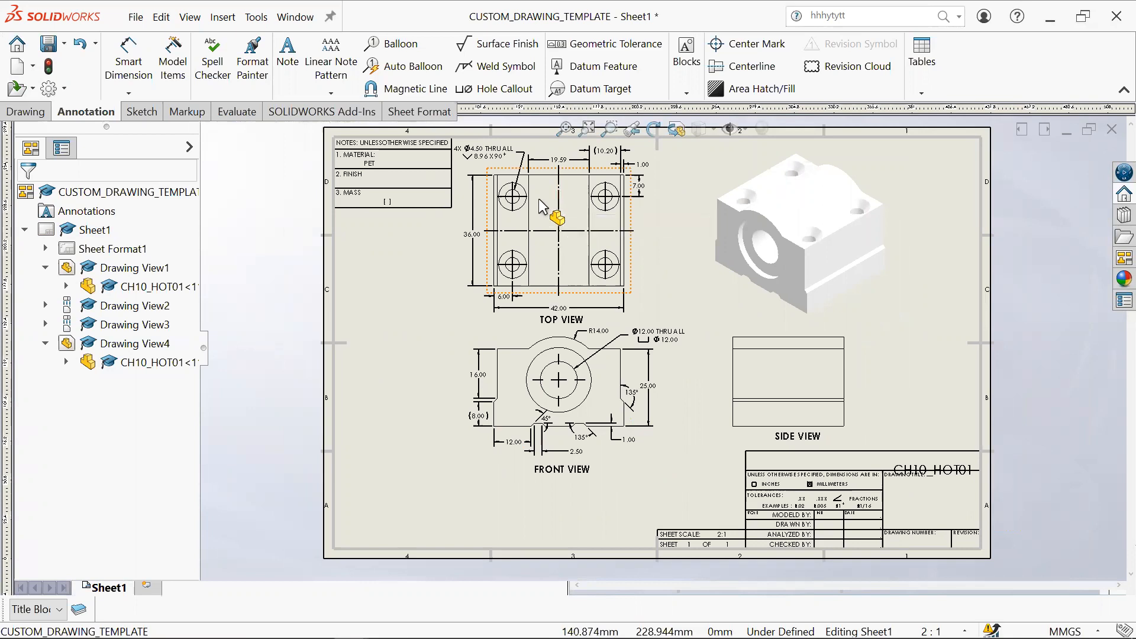
middle_click_drag(556, 302, 558, 332)
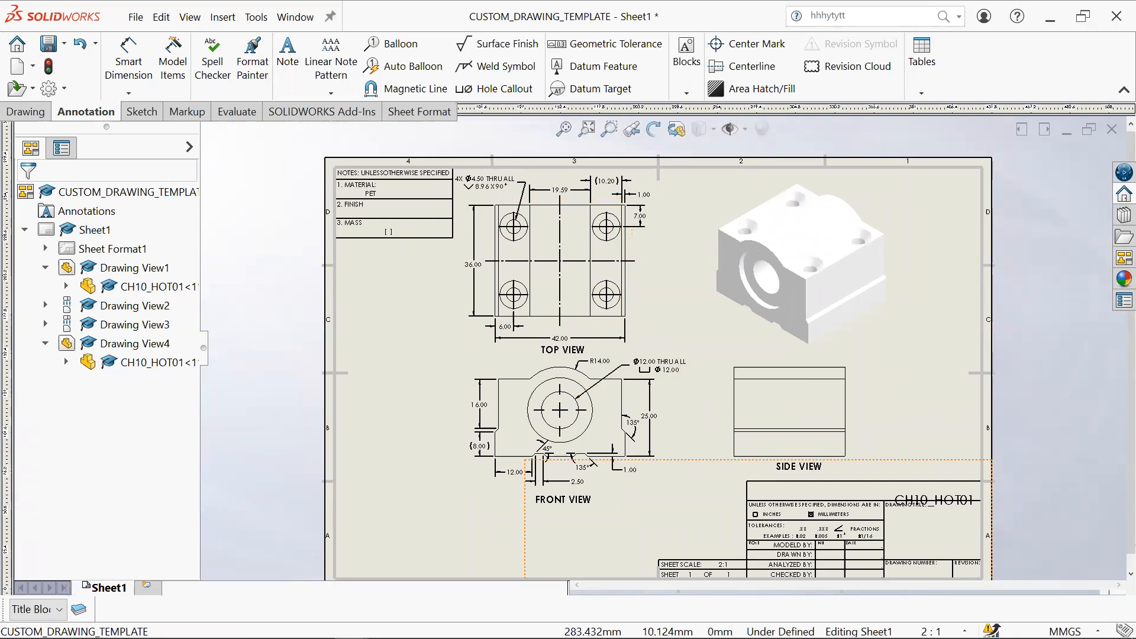
left_click(887, 371)
mouse_move(1016, 399)
middle_mouse_down()
mouse_move(976, 355)
mouse_move(1052, 416)
mouse_move(1049, 400)
middle_mouse_up()
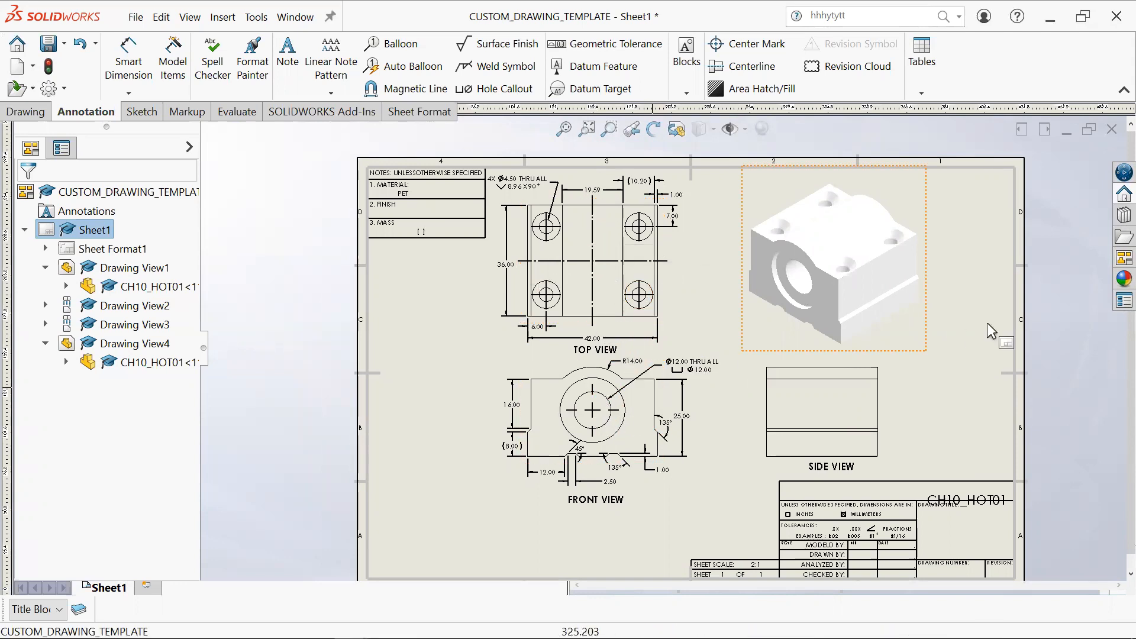
mouse_move(507, 507)
middle_mouse_down()
mouse_move(501, 515)
mouse_move(469, 494)
middle_mouse_up()
scroll(521, 457, "down", 1)
left_click(746, 67)
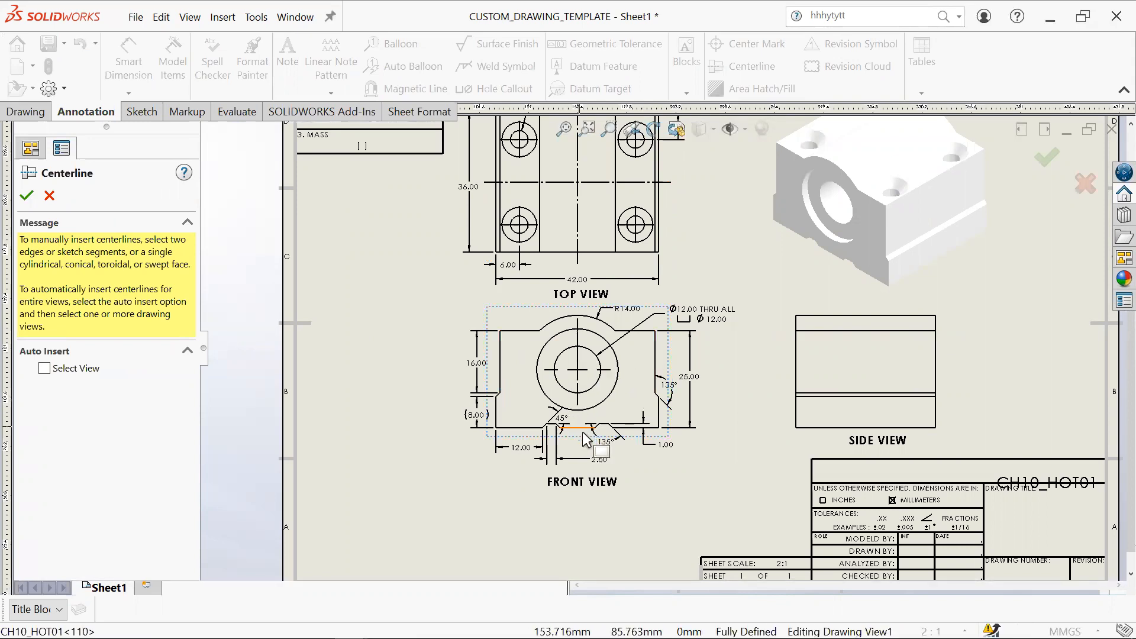
key("Escape")
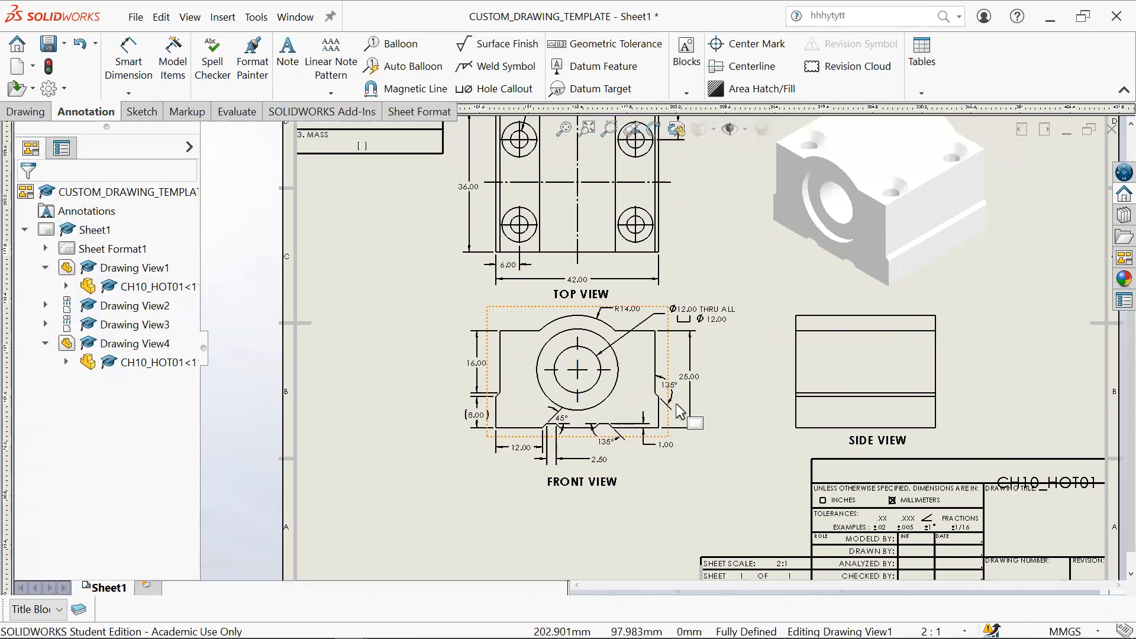
Step: Review the overall sheet layout, including the spacing of the views and the notes and title blocks
mouse_move(735, 456)
middle_mouse_down()
mouse_move(672, 505)
mouse_move(661, 491)
middle_mouse_up()
middle_click_drag(655, 335, 653, 377)
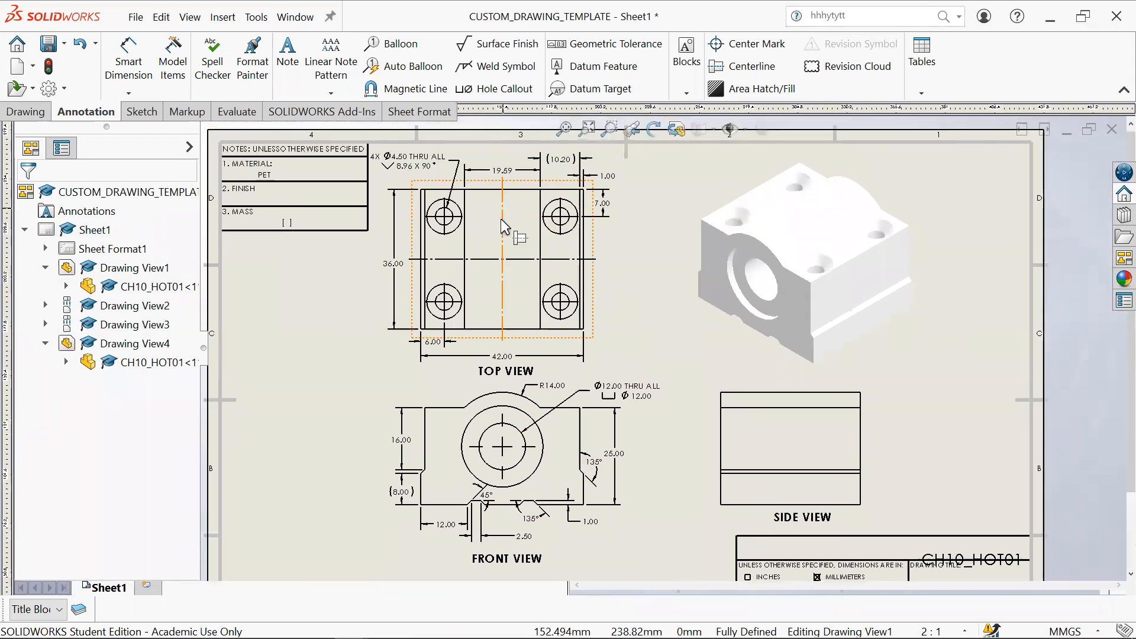
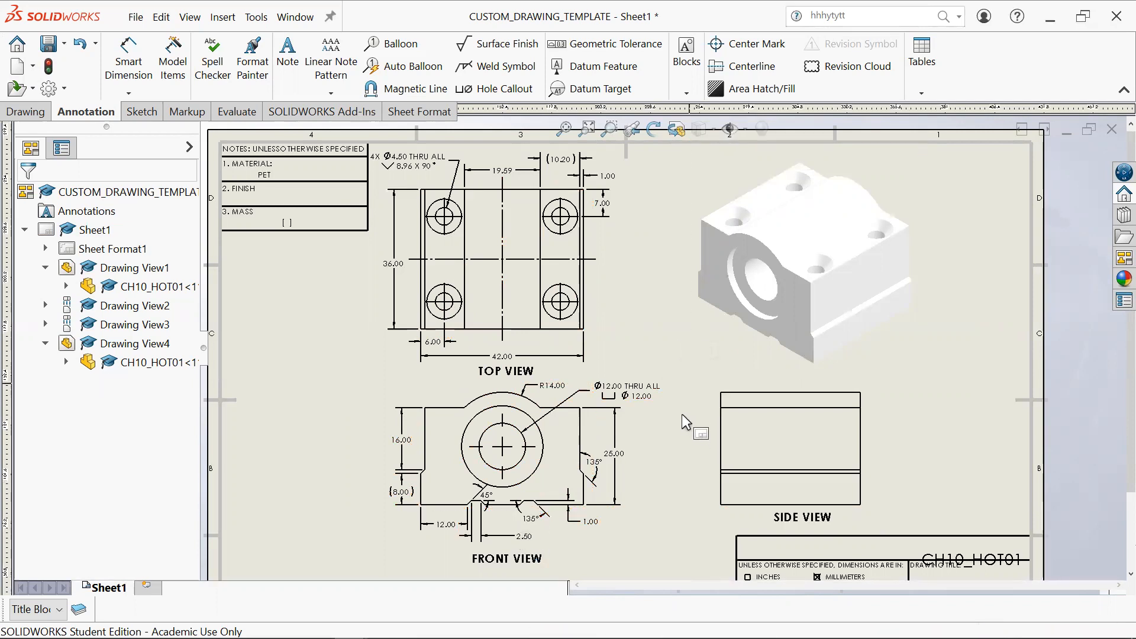
scroll(737, 467, "down", 1)
scroll(693, 475, "up", 4)
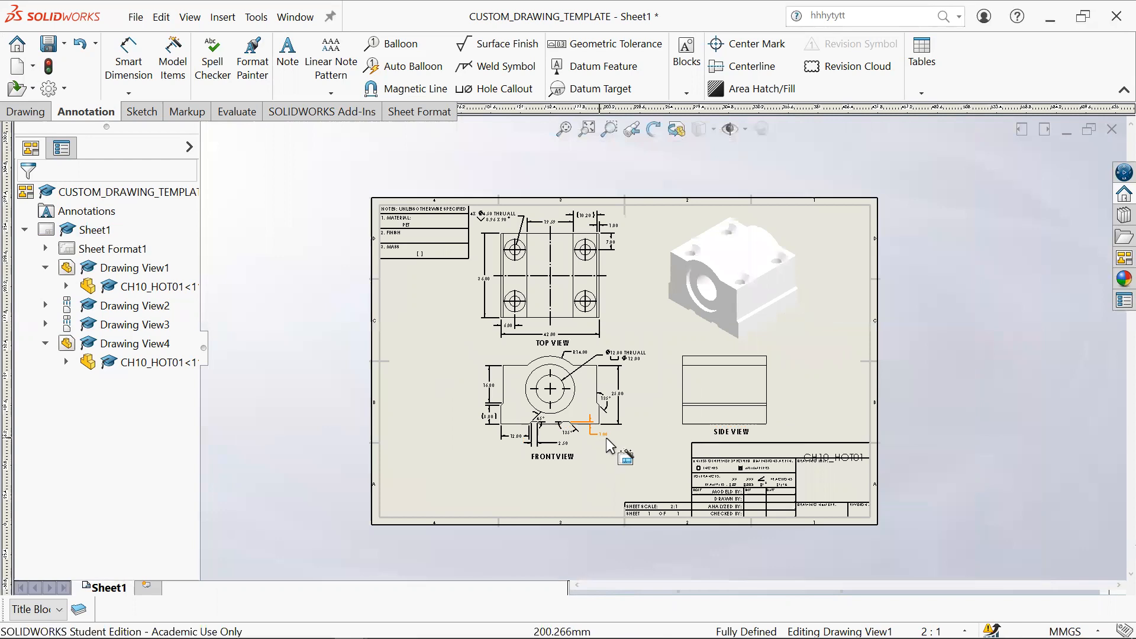
scroll(627, 423, "down", 1)
scroll(647, 386, "down", 1)
middle_click_drag(722, 412, 710, 426)
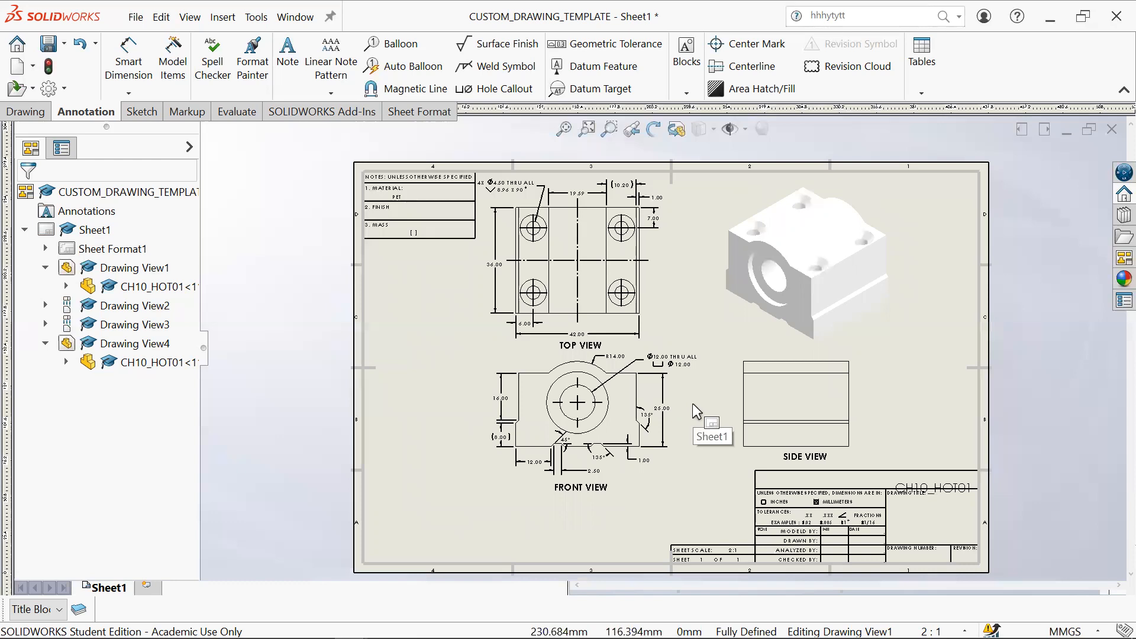
middle_click_drag(698, 400, 704, 405)
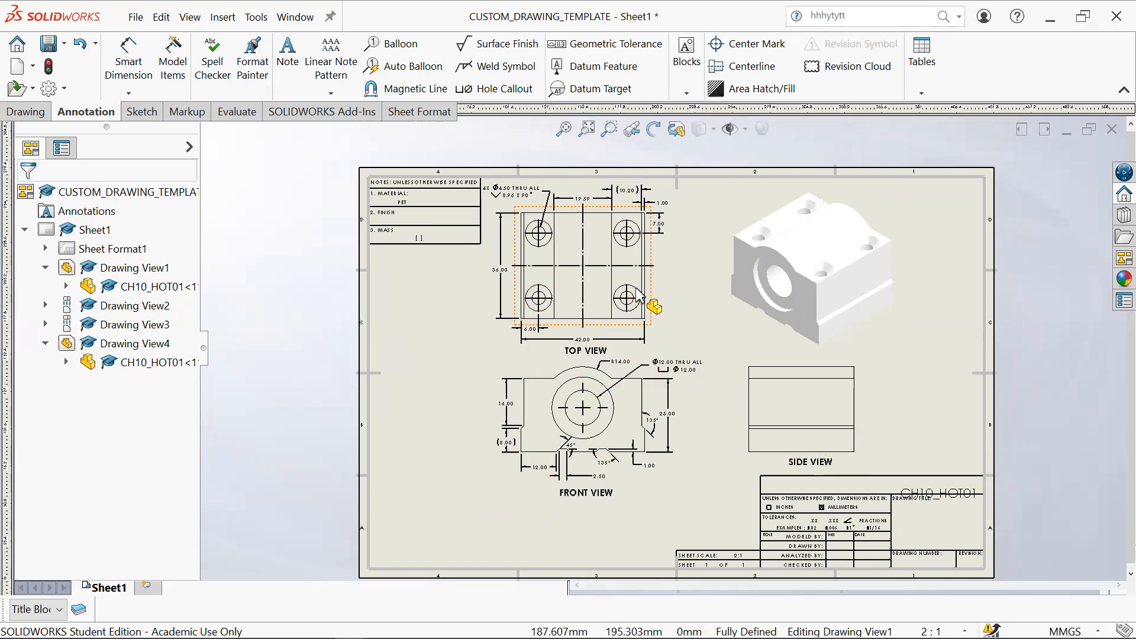
Step: Shift the top view slightly down toward the front view, and inspect the title block and sheet layout
left_click_drag(646, 285, 646, 291)
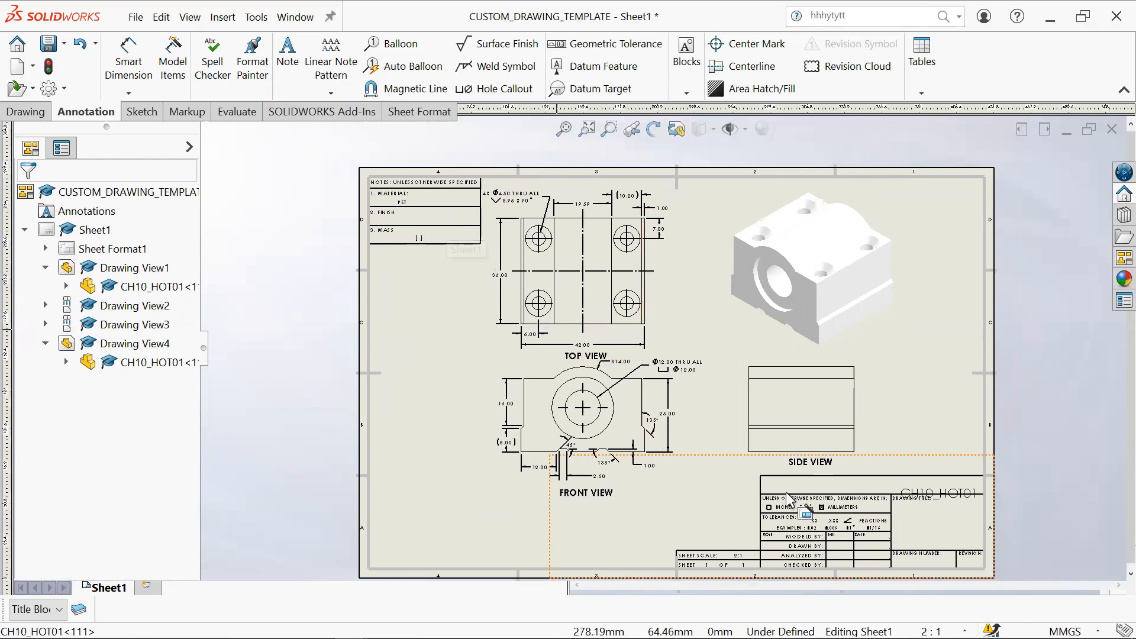
scroll(884, 531, "down", 3)
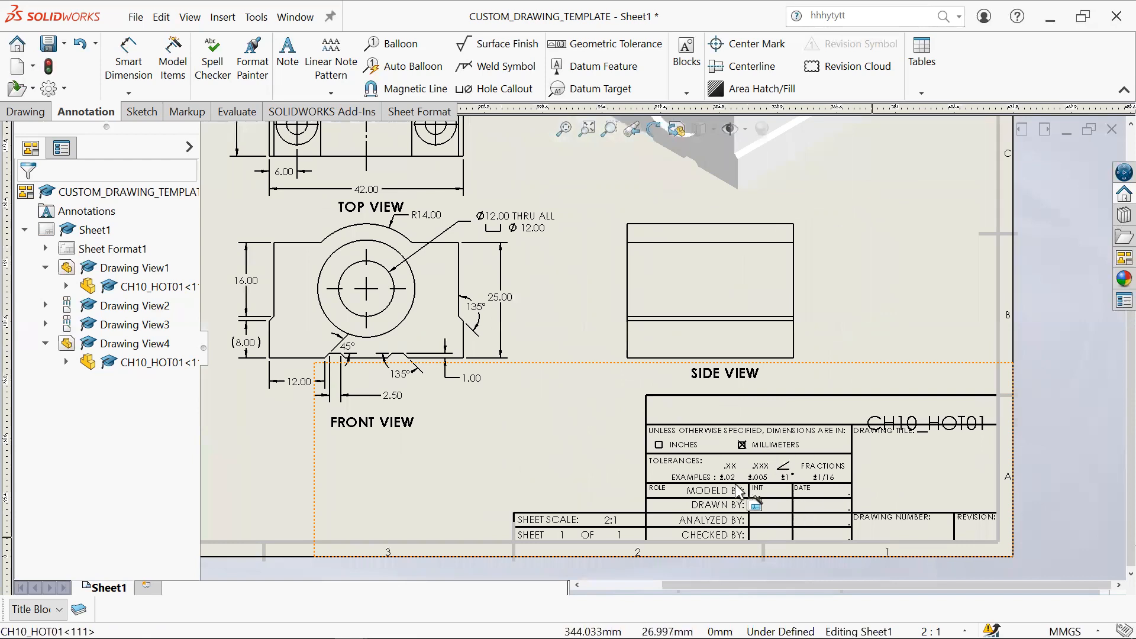
scroll(663, 424, "up", 3)
middle_click_drag(632, 252, 704, 343)
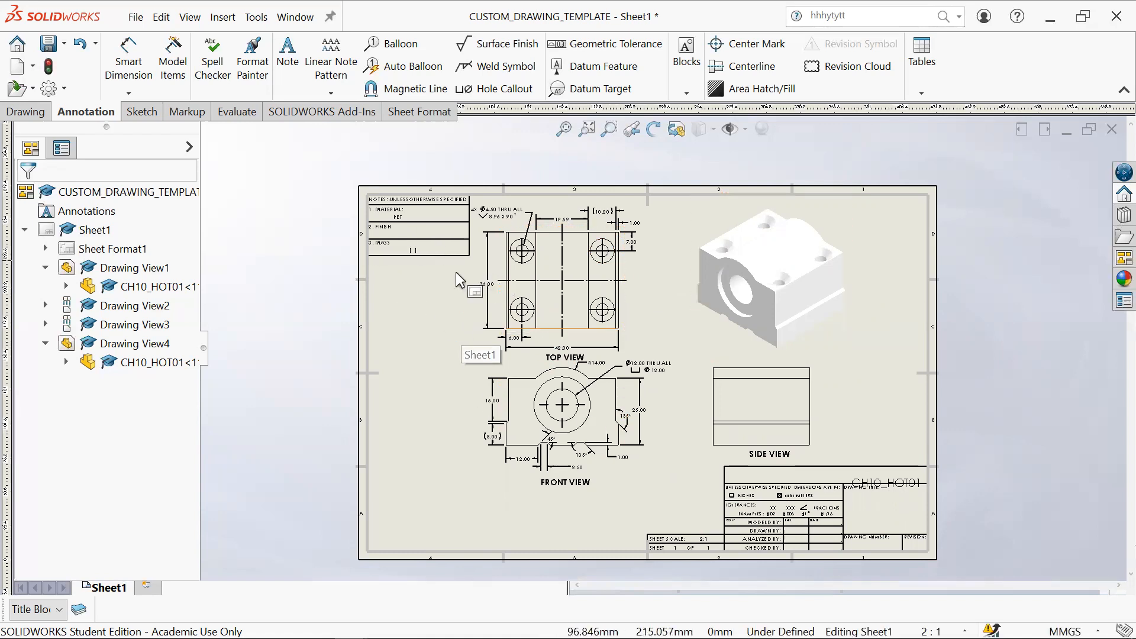
Step: Open the sheet format for editing and examine the notes block with its material, finish and mass entries
right_click(392, 324)
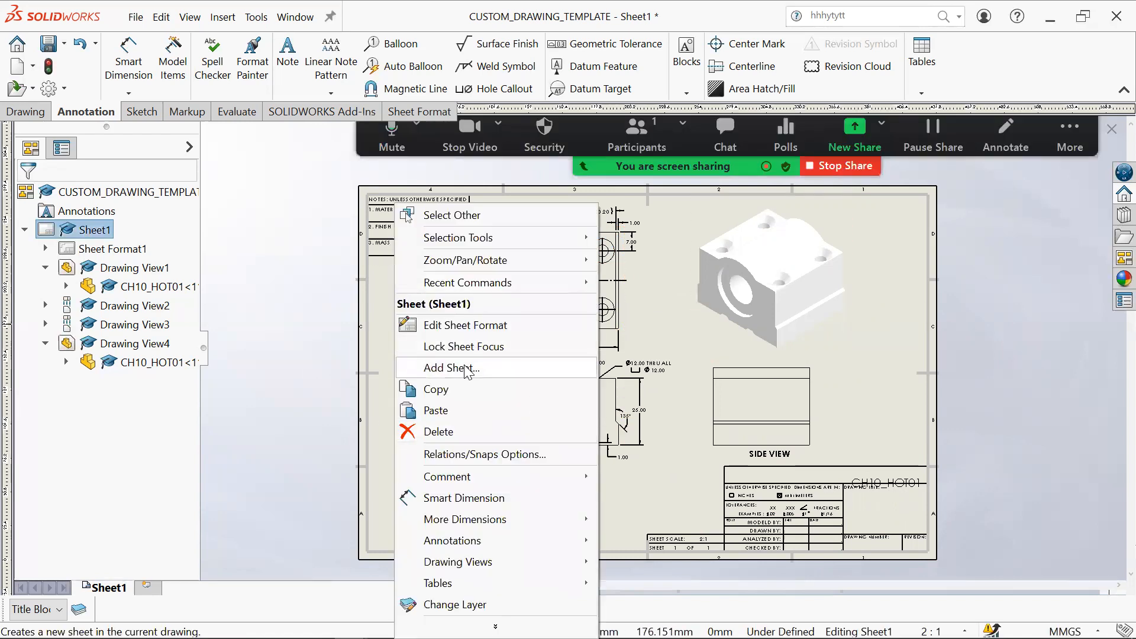
left_click(450, 325)
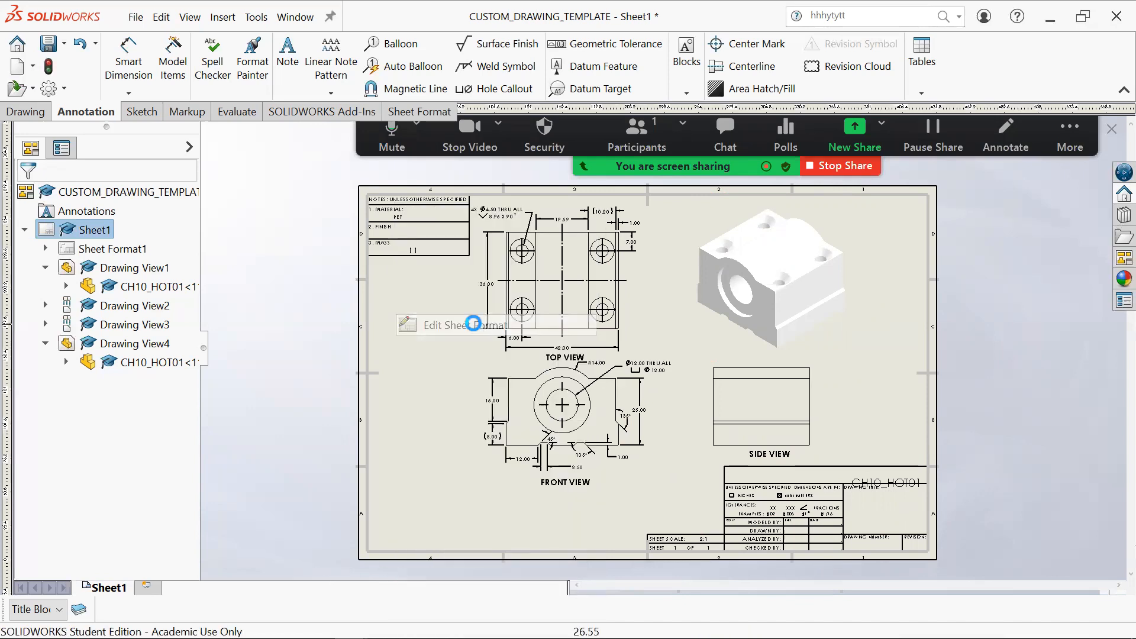
scroll(470, 267, "up", 2)
scroll(519, 276, "down", 7)
middle_click_drag(615, 320, 443, 269)
scroll(642, 322, "up", 3)
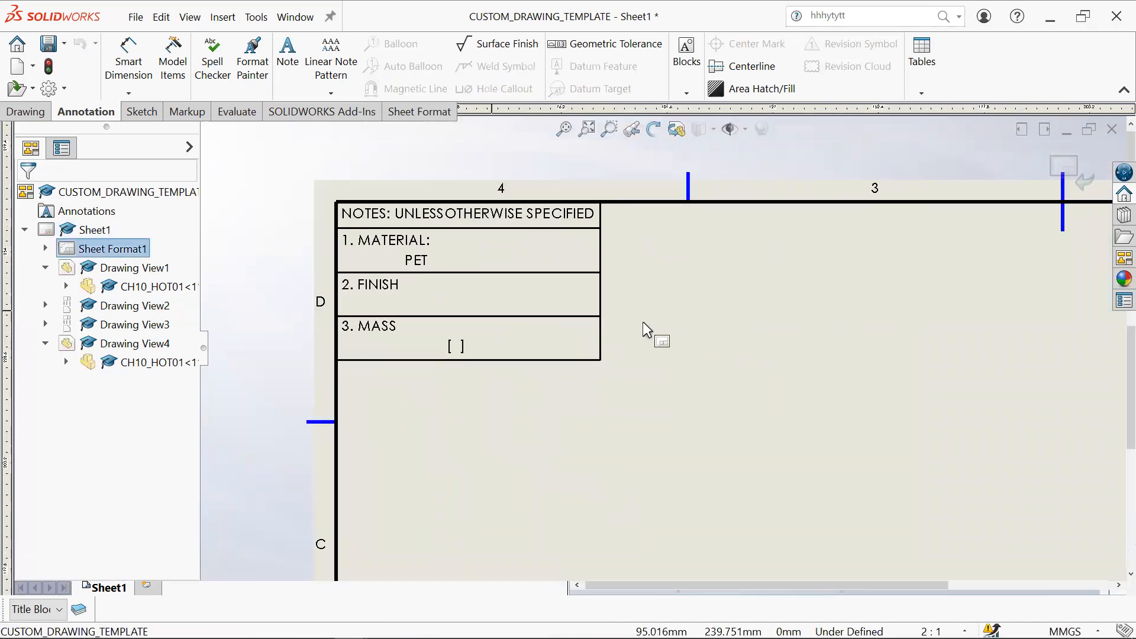
scroll(753, 382, "up", 1)
scroll(647, 274, "down", 2)
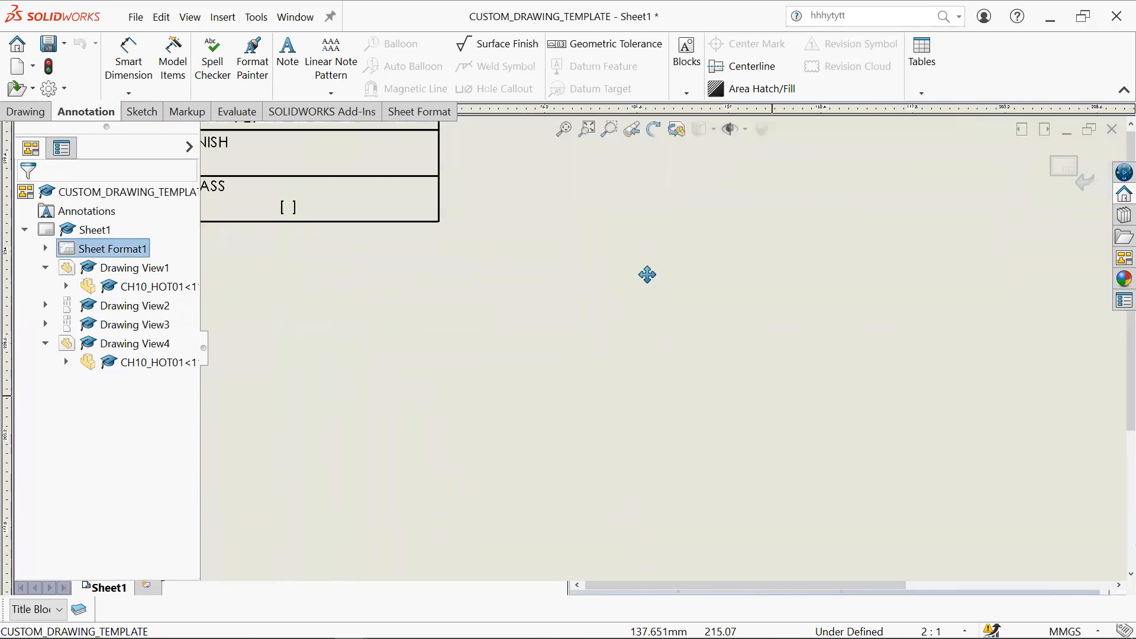
scroll(829, 451, "up", 5)
scroll(592, 260, "down", 2)
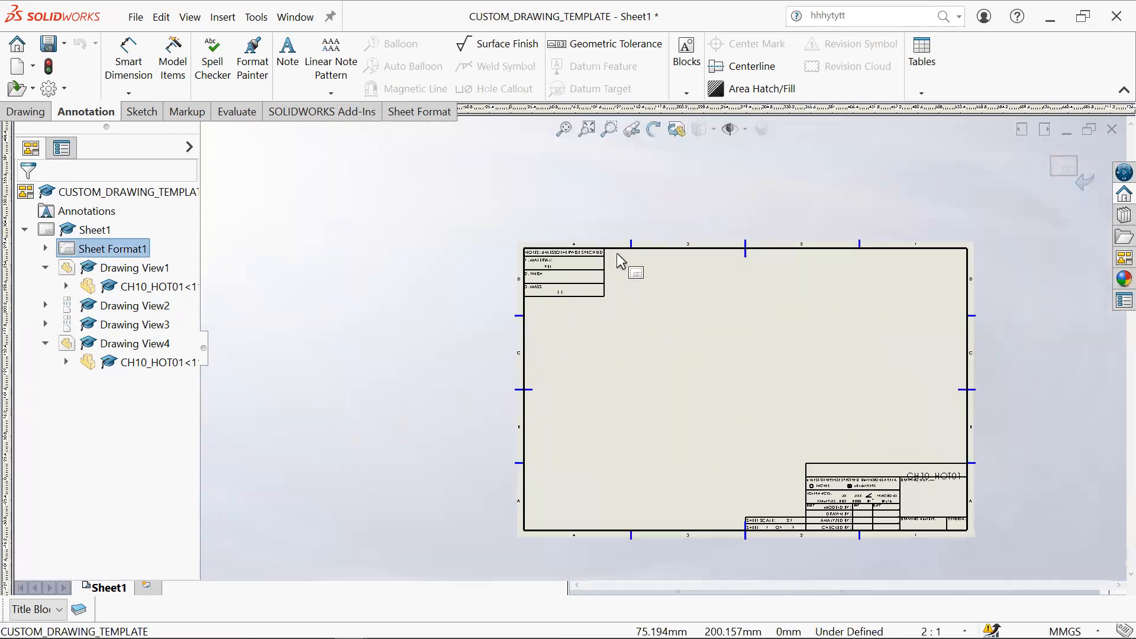
left_click(602, 289)
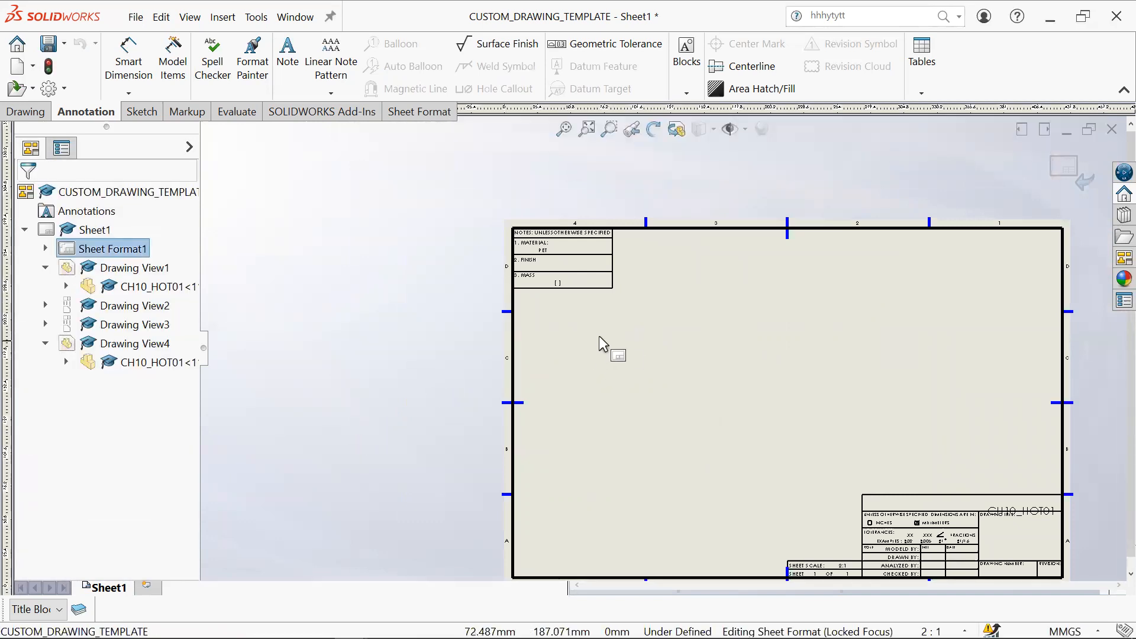
scroll(637, 327, "down", 2)
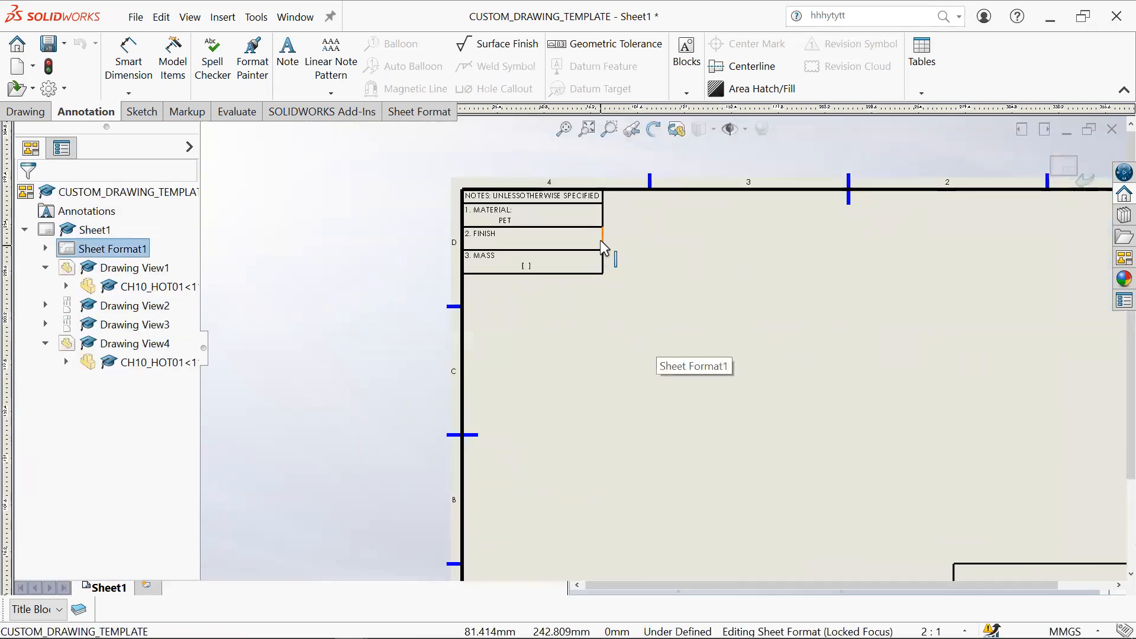
middle_click_drag(599, 409, 419, 372)
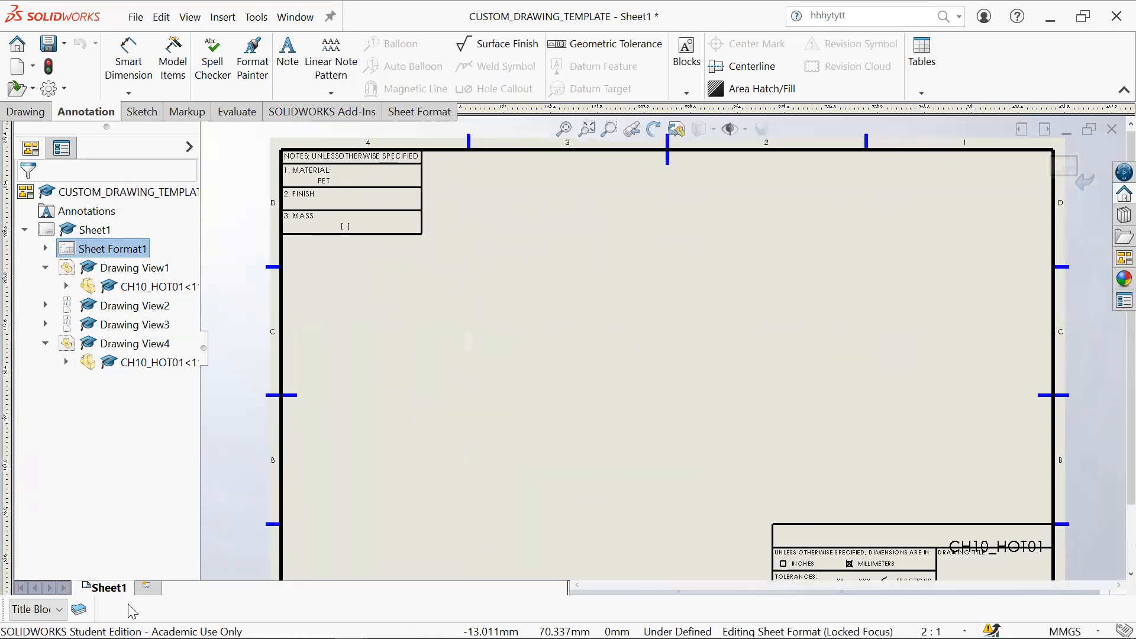
Step: Check the available layers, the PET material note and the title block within the sheet format
left_click(61, 610)
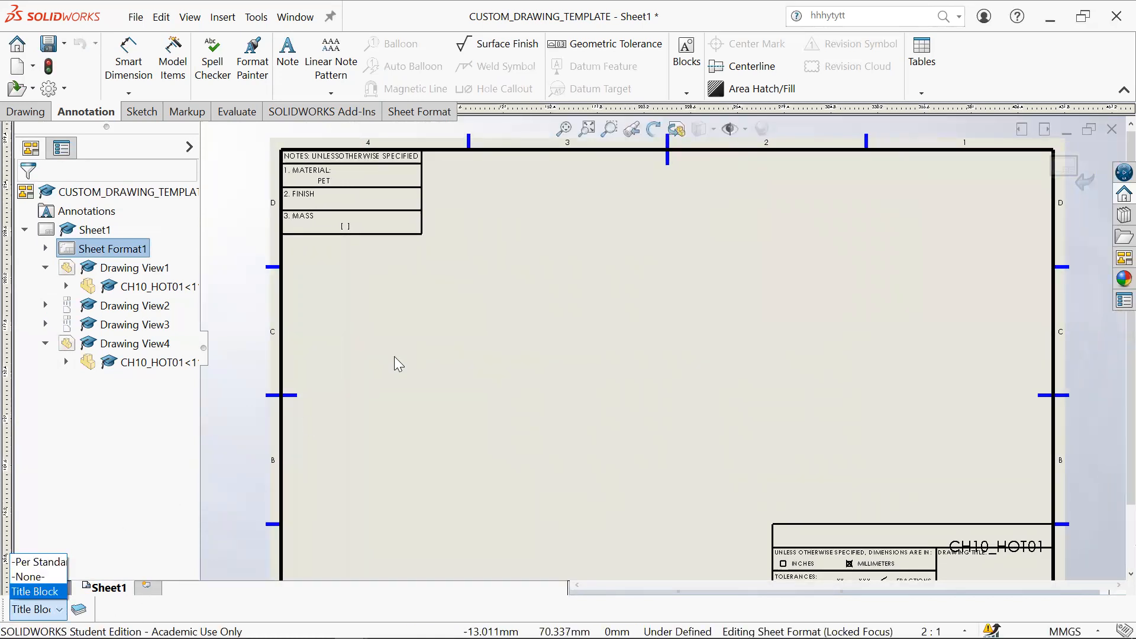
left_click(394, 356)
left_click(325, 180)
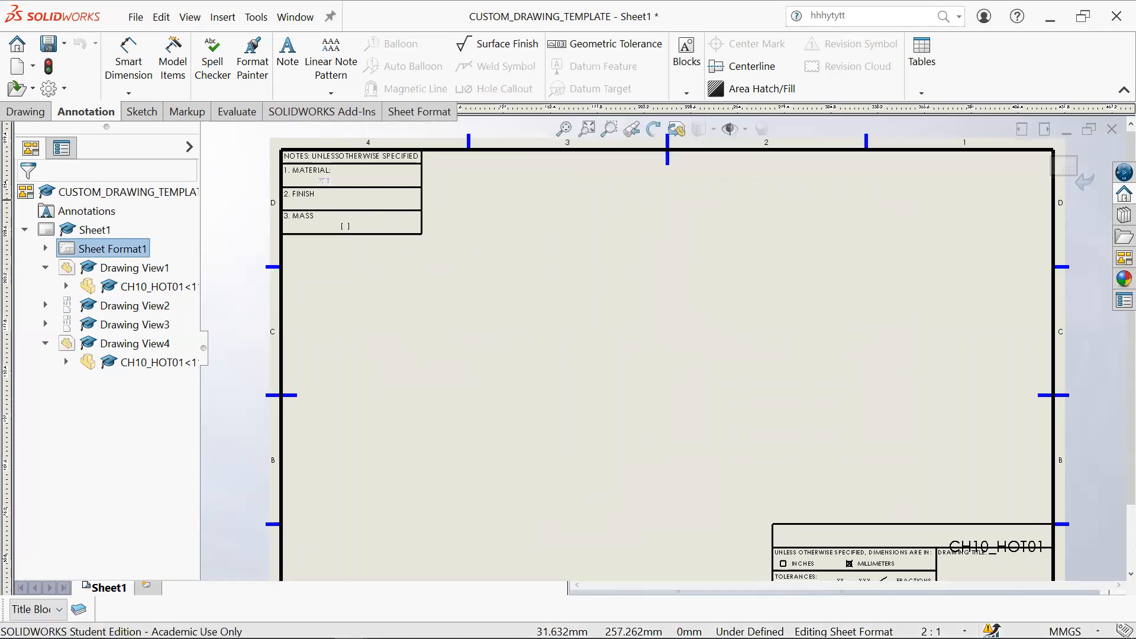
left_click(345, 198)
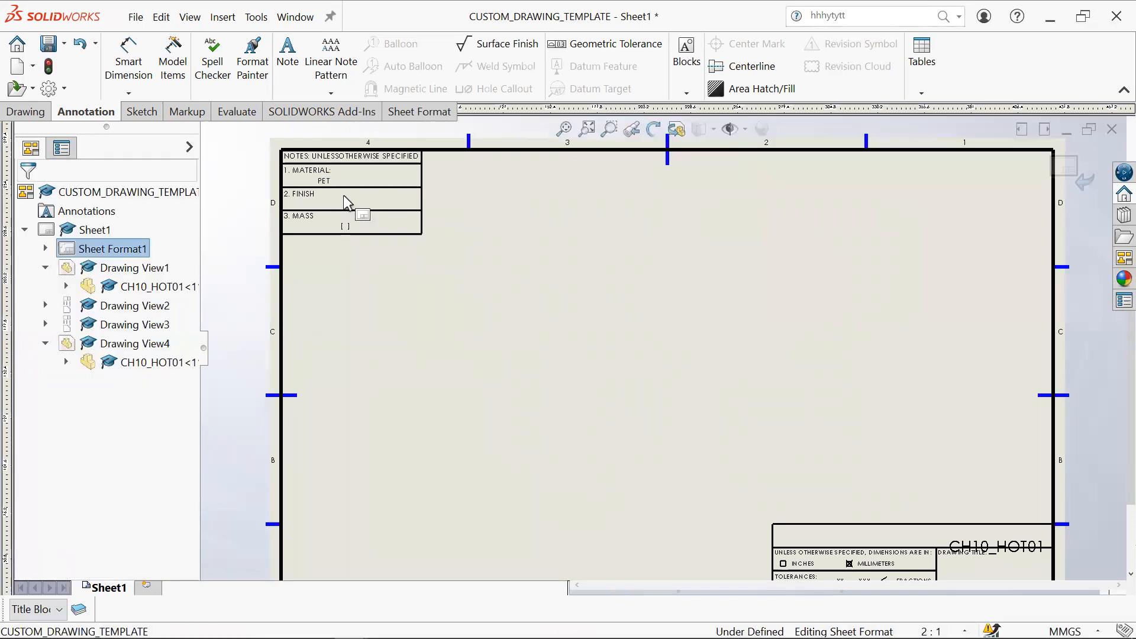
middle_click_drag(755, 419, 620, 275)
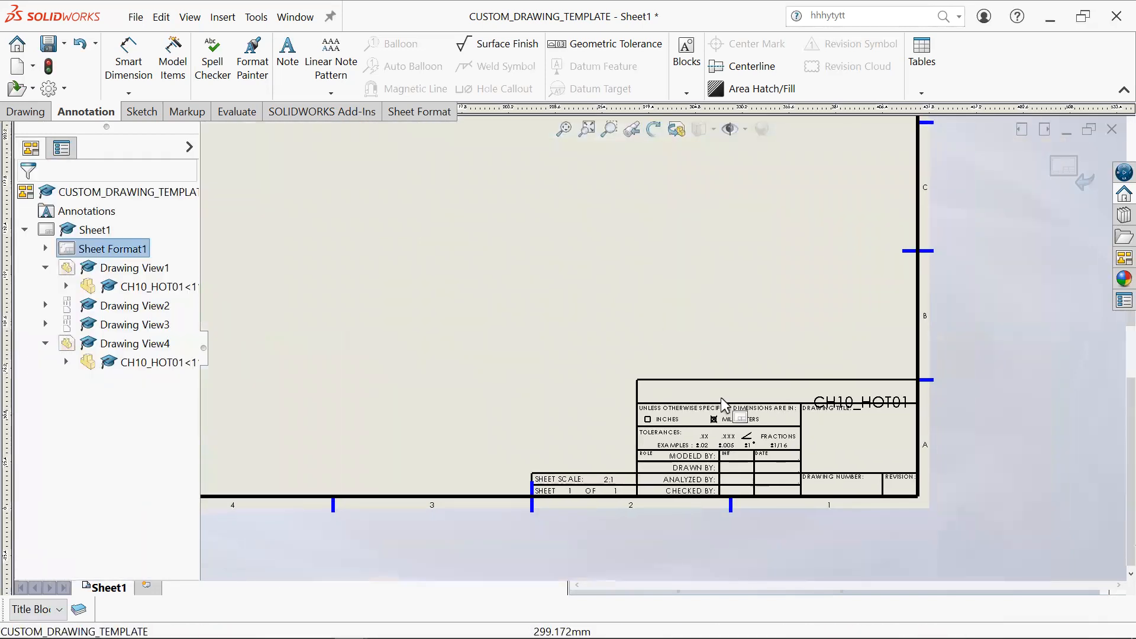
Step: Exit the sheet format, open the title block data entry, and close it without entering any values
left_click(1101, 186)
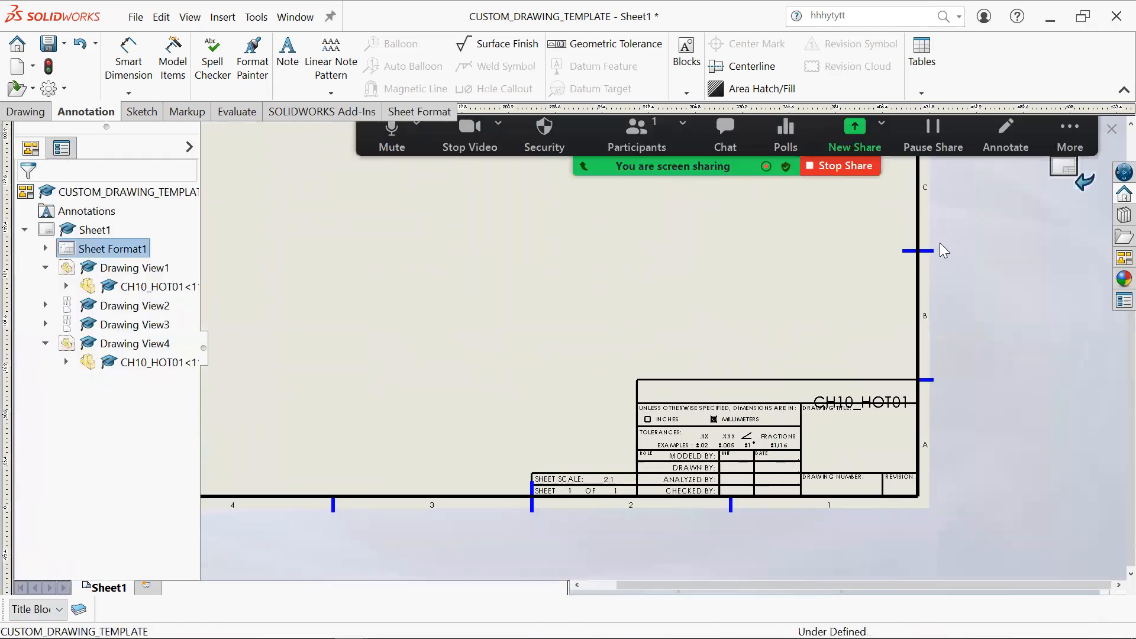
double_click(769, 391)
mouse_move(631, 343)
middle_mouse_down()
mouse_move(863, 468)
mouse_move(925, 521)
middle_mouse_up()
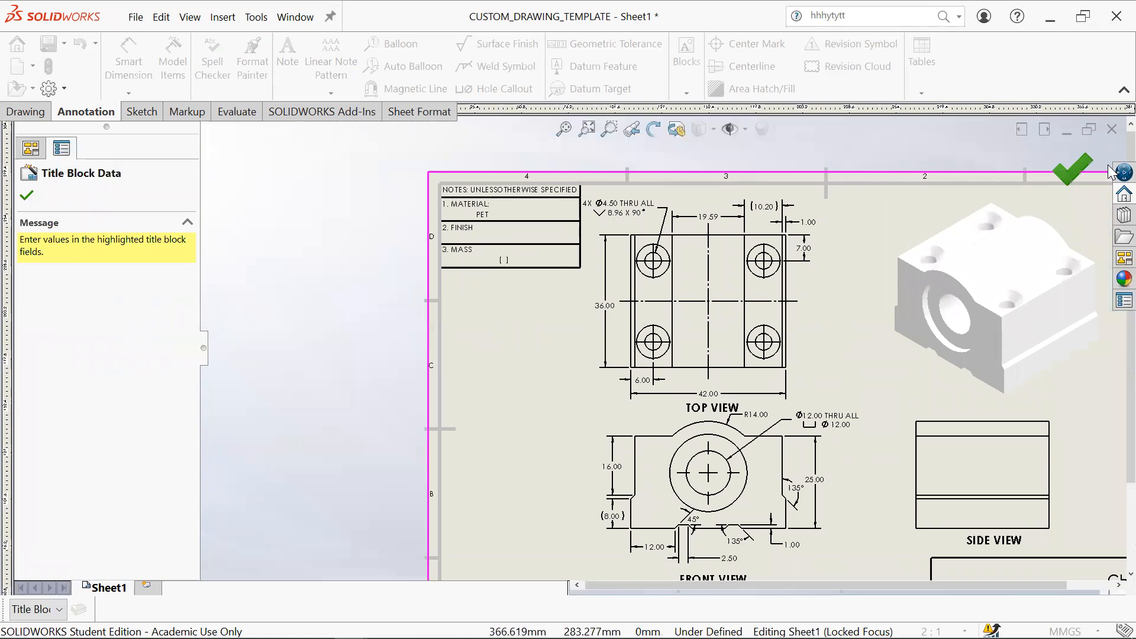
left_click(1078, 169)
middle_click_drag(623, 286, 833, 418)
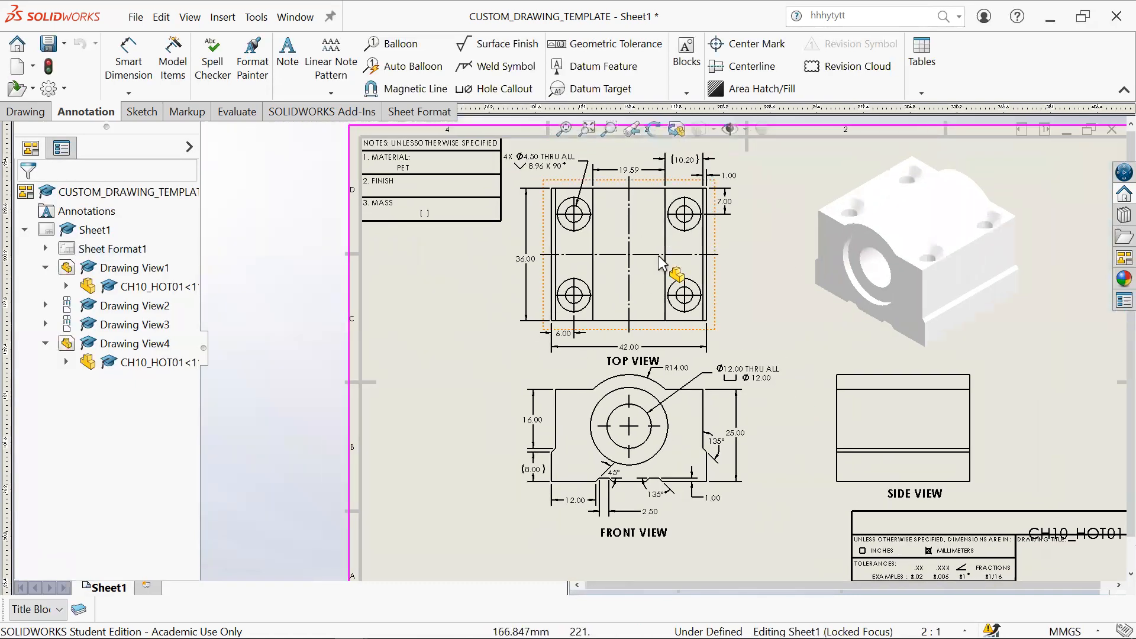
middle_click_drag(658, 256, 673, 335)
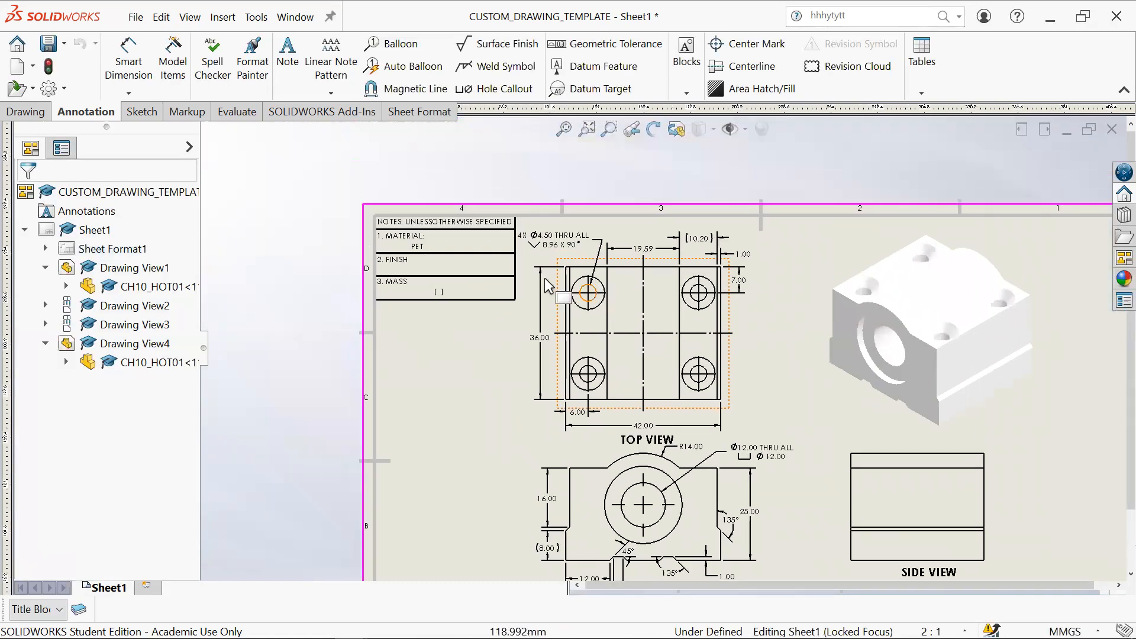
Step: Put the sheet format back into edit mode and inspect the FINISH entry in the notes block
right_click(454, 278)
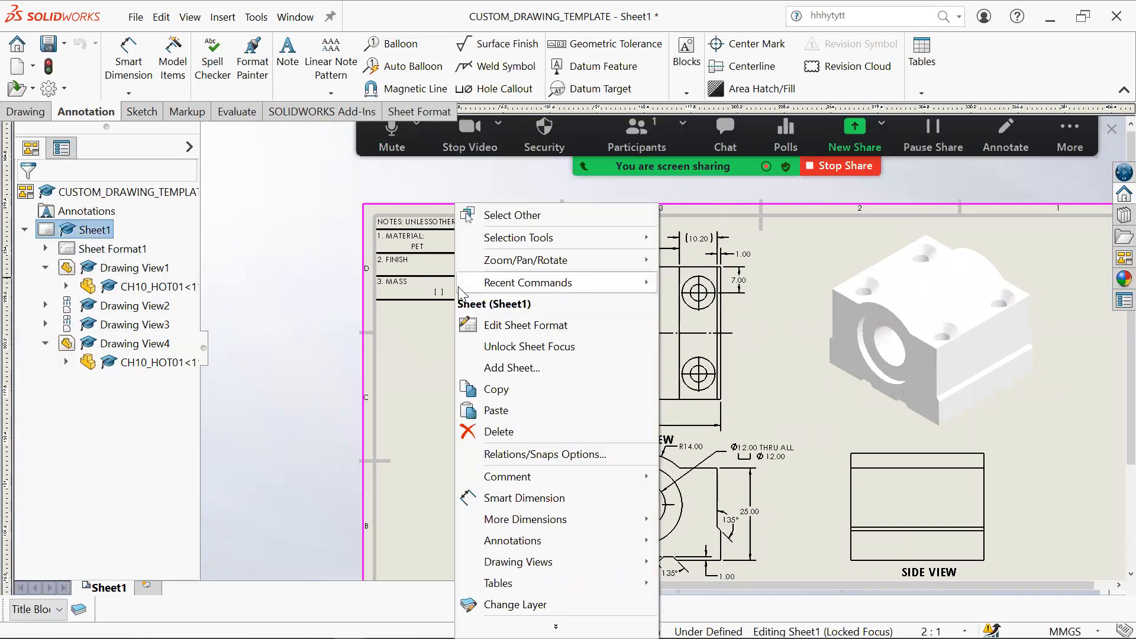
left_click(545, 334)
scroll(480, 293, "down", 2)
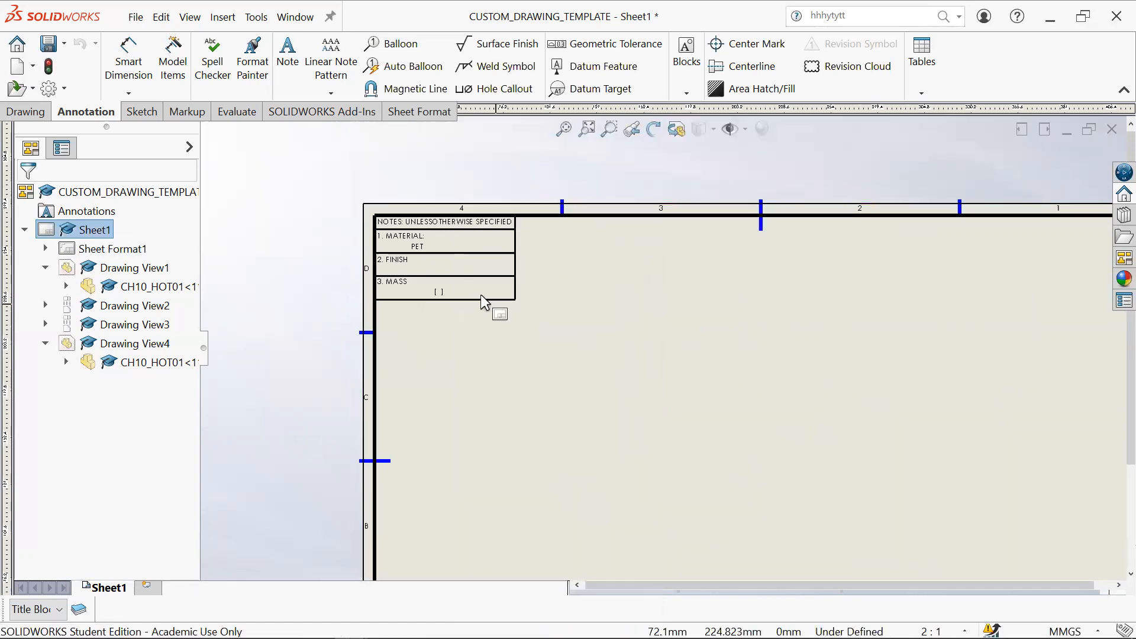
scroll(446, 266, "down", 1)
left_click(439, 268)
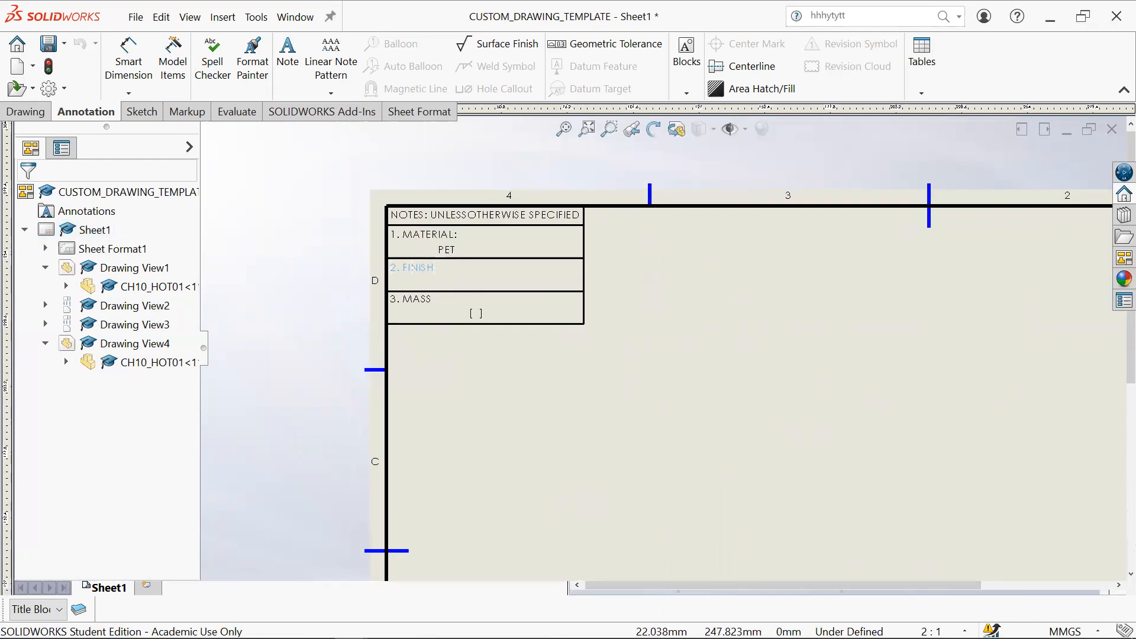
left_click(465, 282)
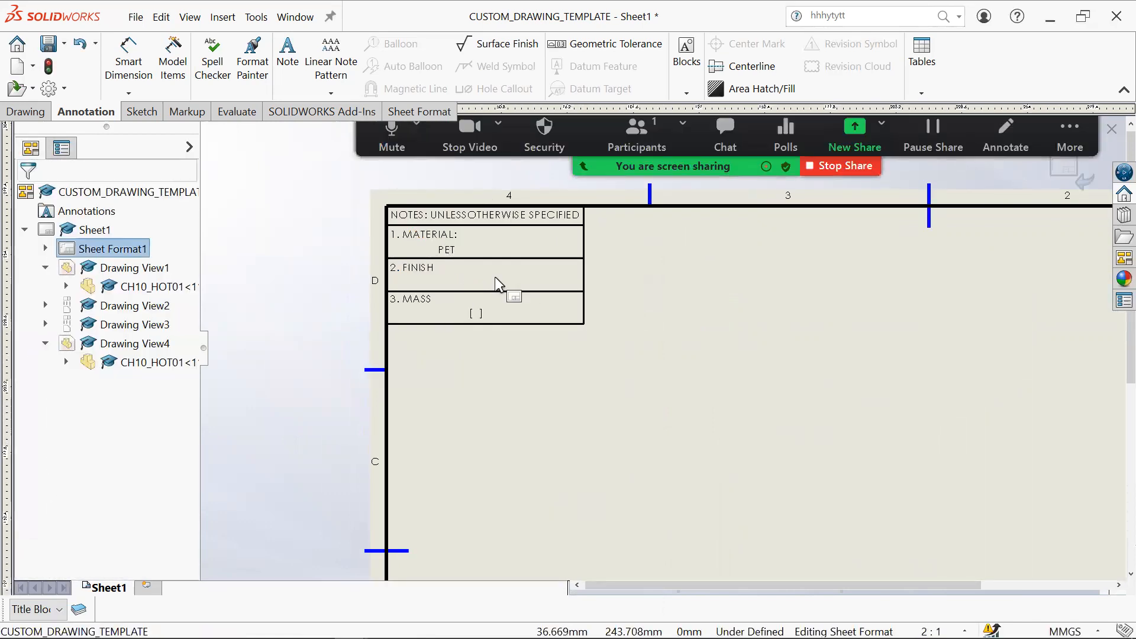
left_click(439, 283)
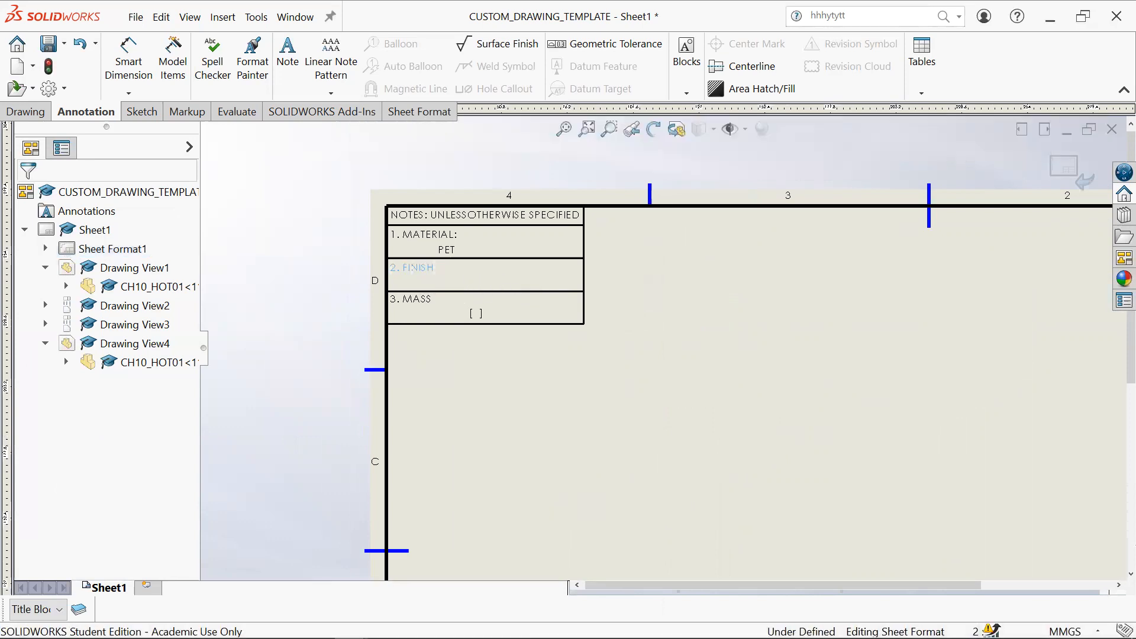
double_click(441, 286)
left_click(457, 283)
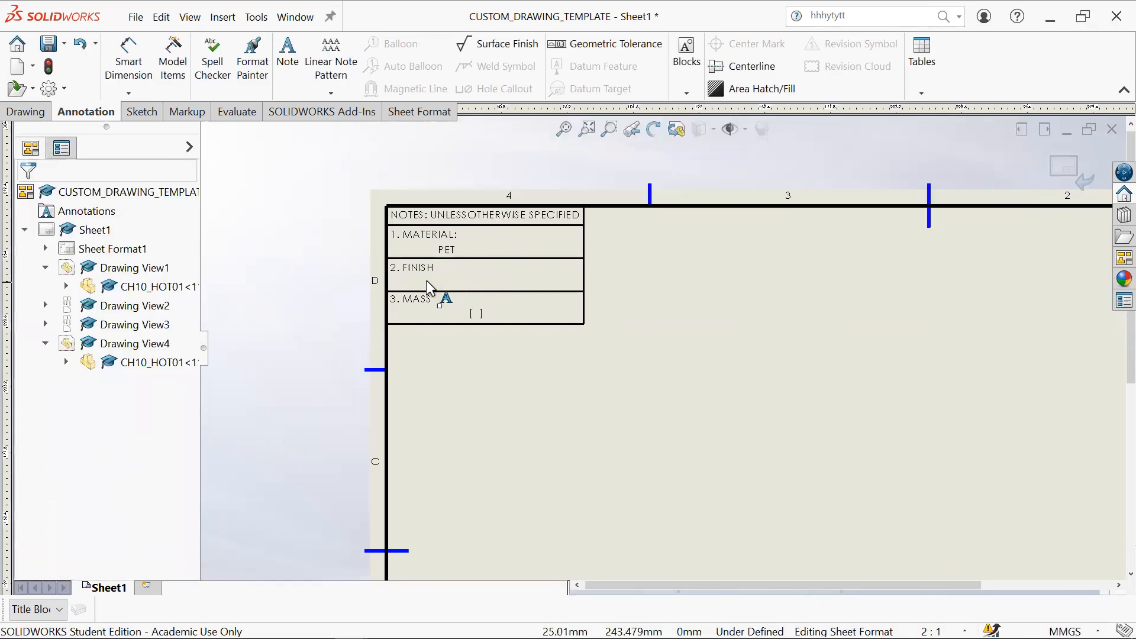
left_click(439, 282)
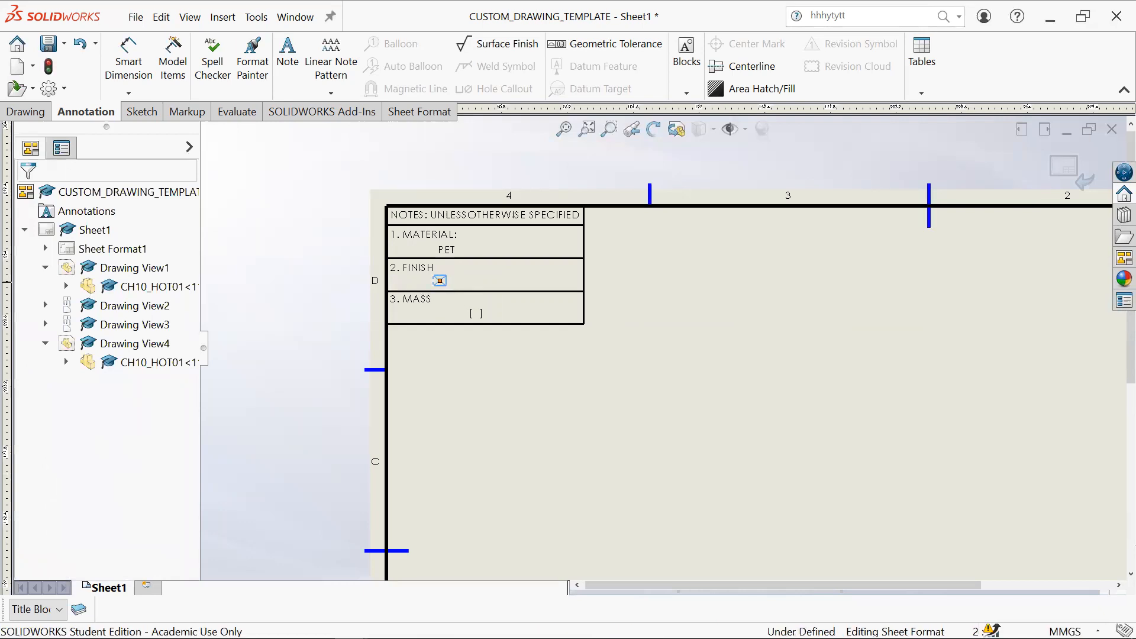
scroll(452, 284, "down", 4)
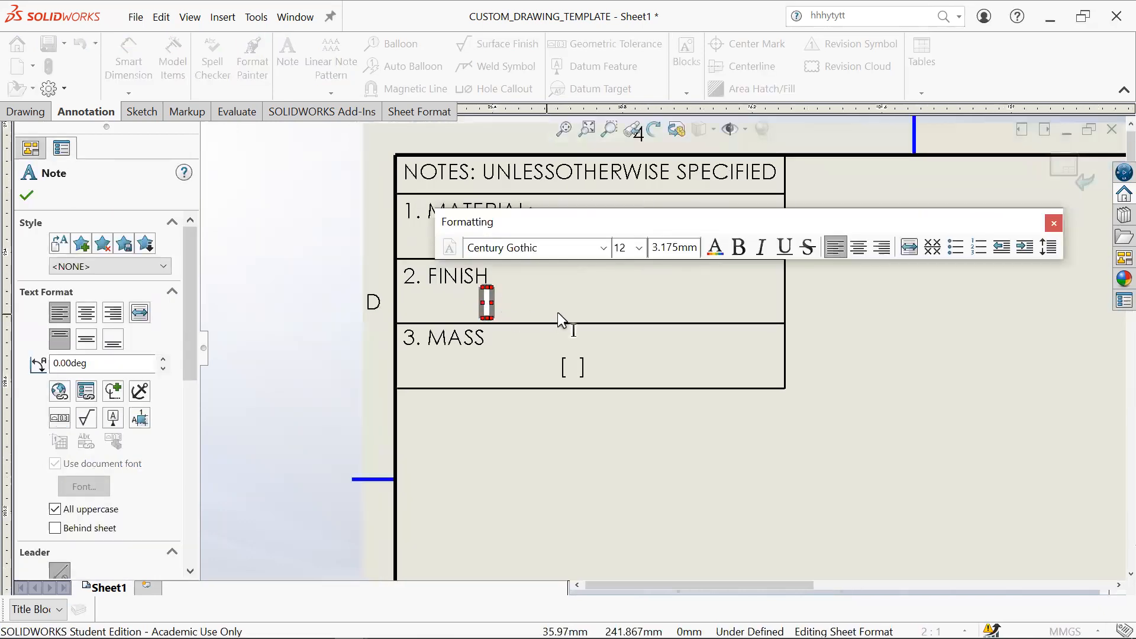
left_click(557, 313)
left_click(499, 301)
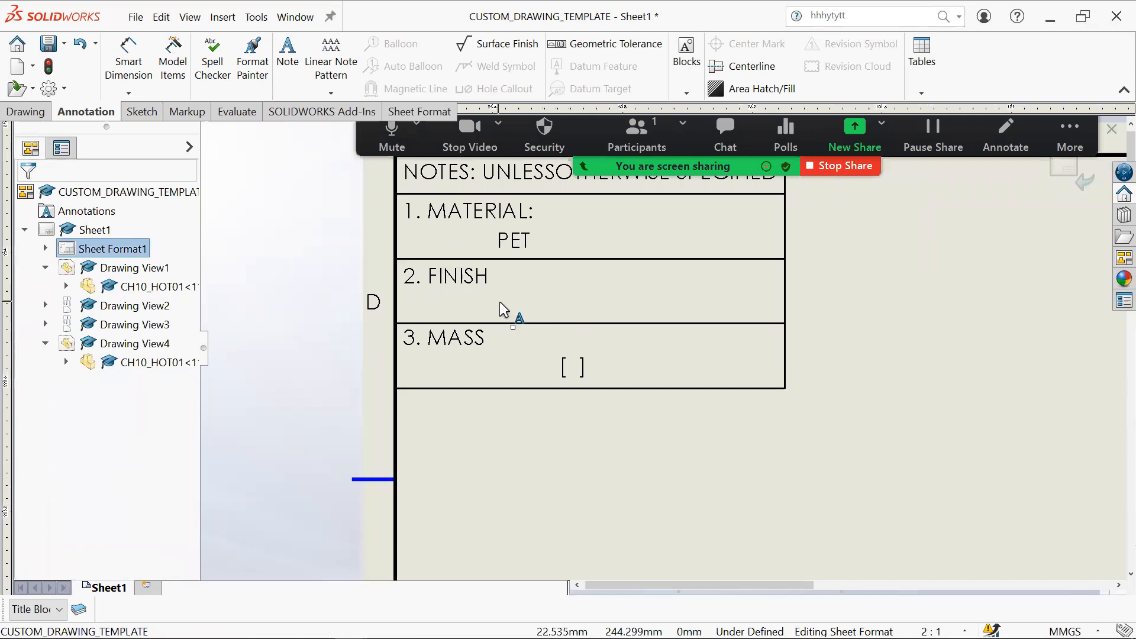
Step: Select the blank note in the FINISH row, view its Link to Property settings, and close them without choosing a property
left_click(499, 302)
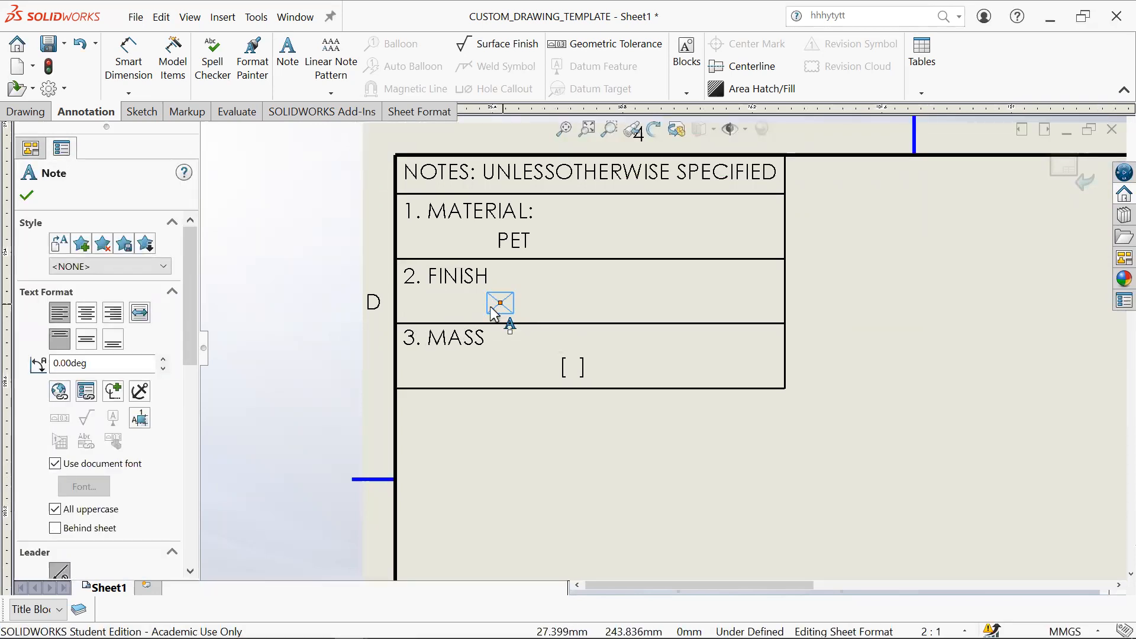
scroll(194, 326, "down", 1)
left_click_drag(194, 325, 132, 280)
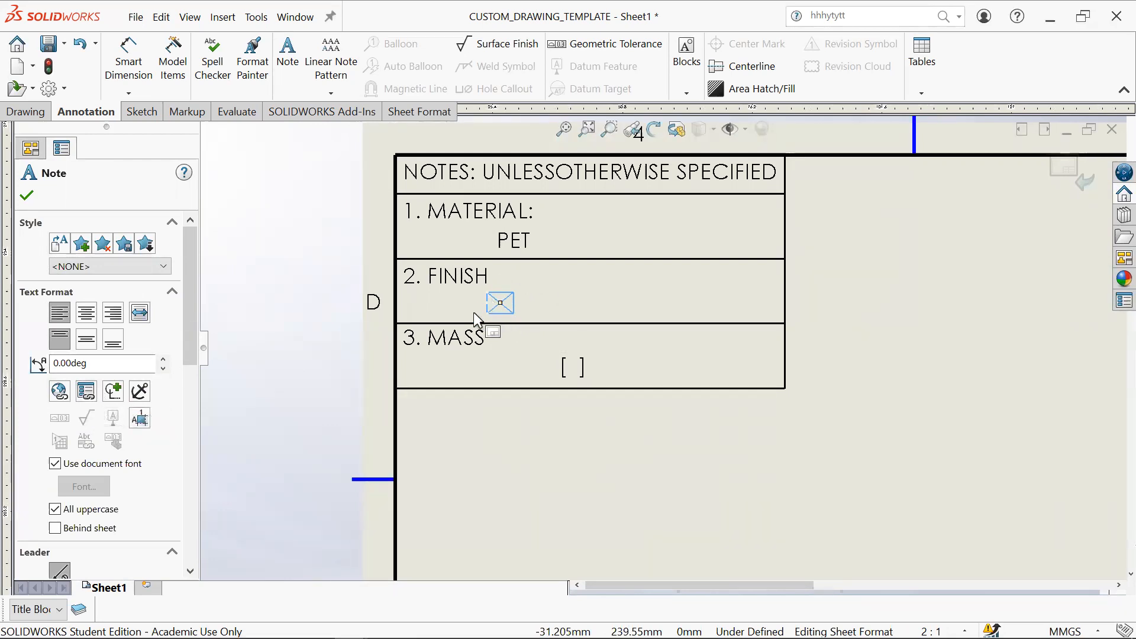
left_click(86, 391)
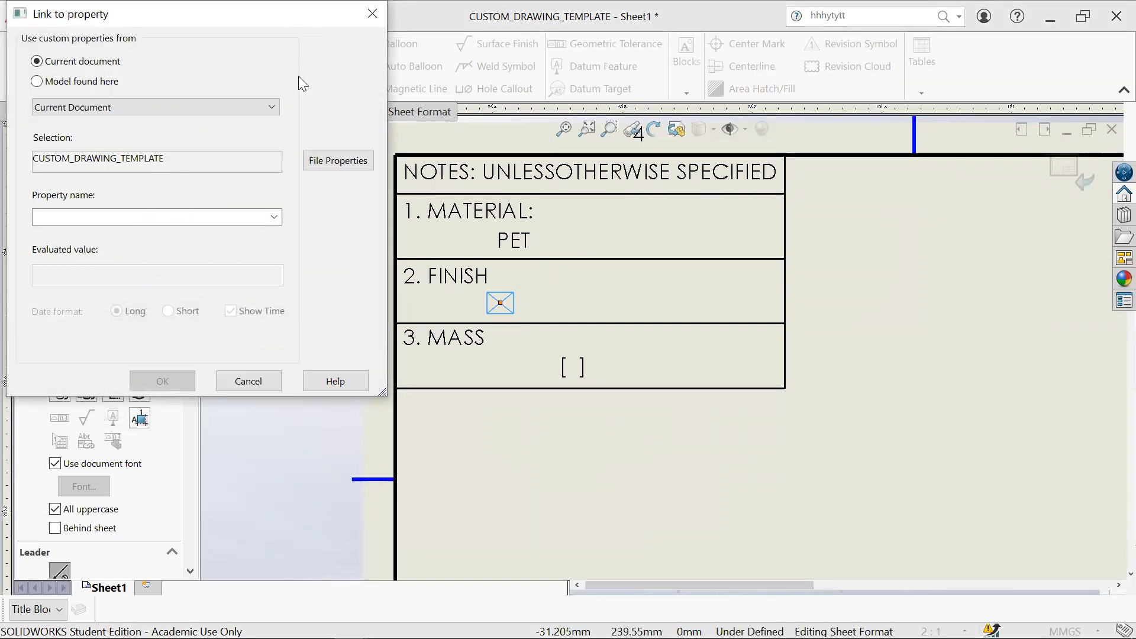
left_click(372, 13)
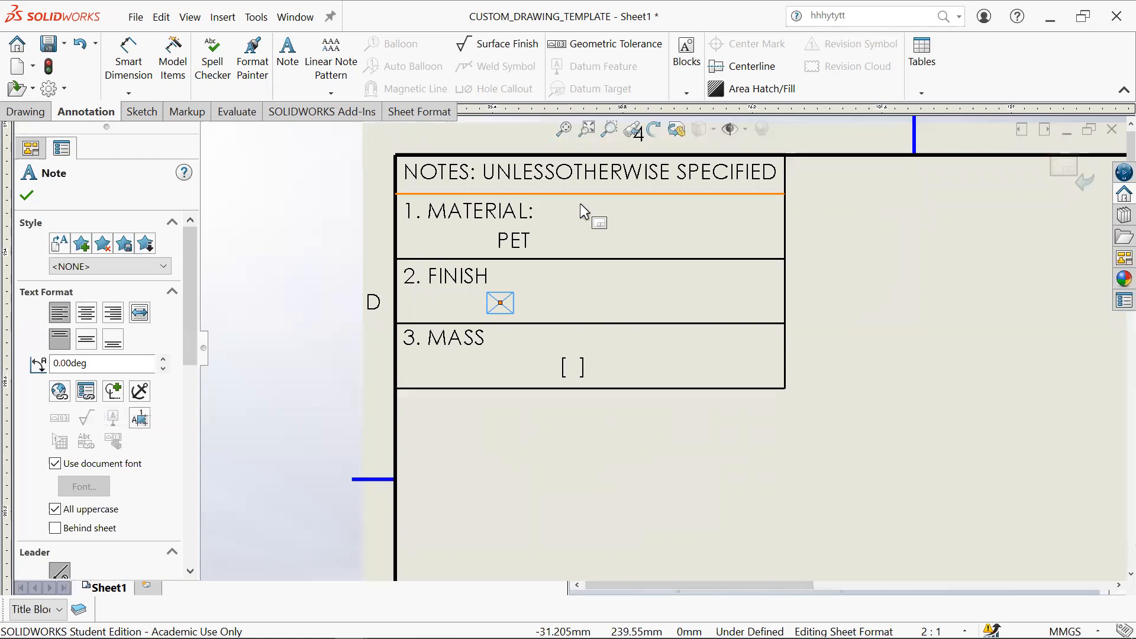
left_click(560, 262)
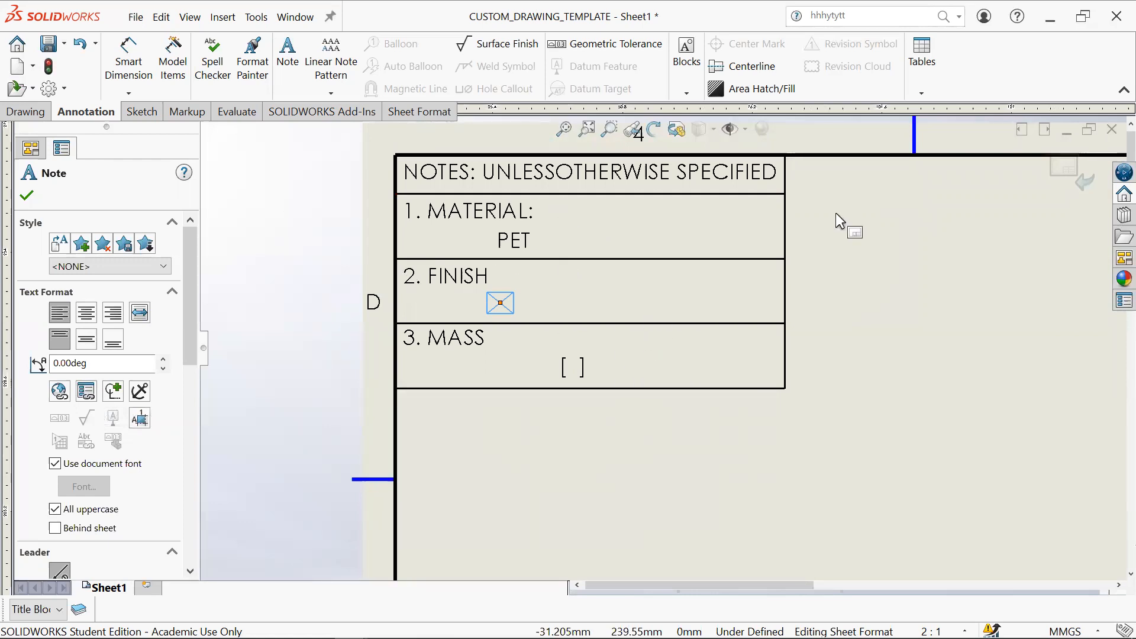
key("Escape")
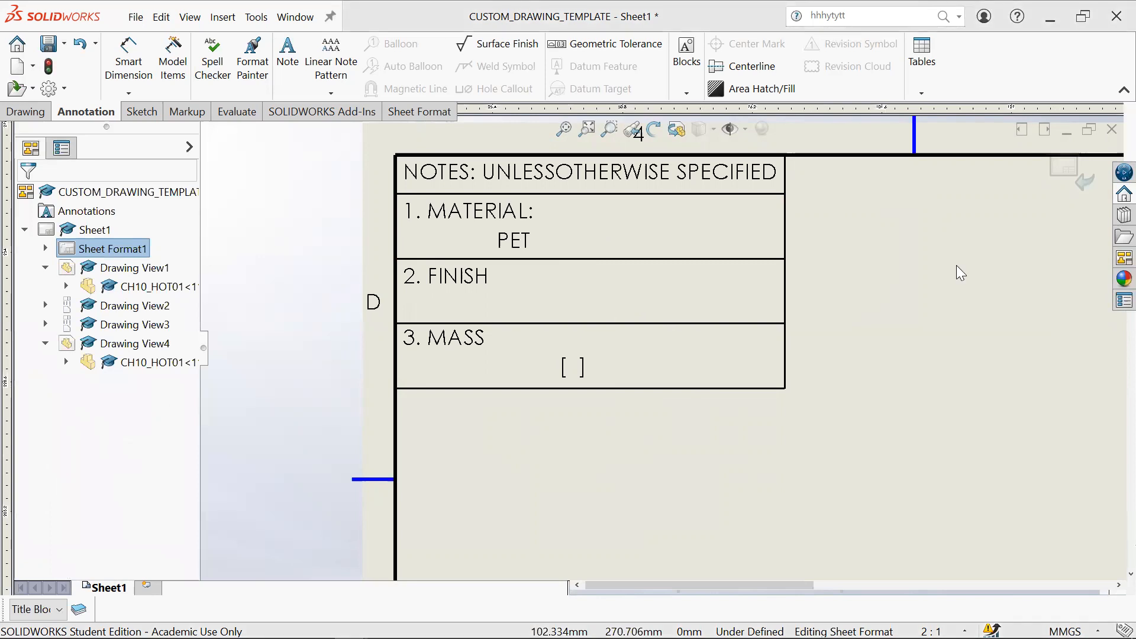
Step: Switch to File Explorer, open the CUSTOM_DRAWING_TEMPLATE drawing from the AMP folder, and suppress the missing component
key("alt+Tab")
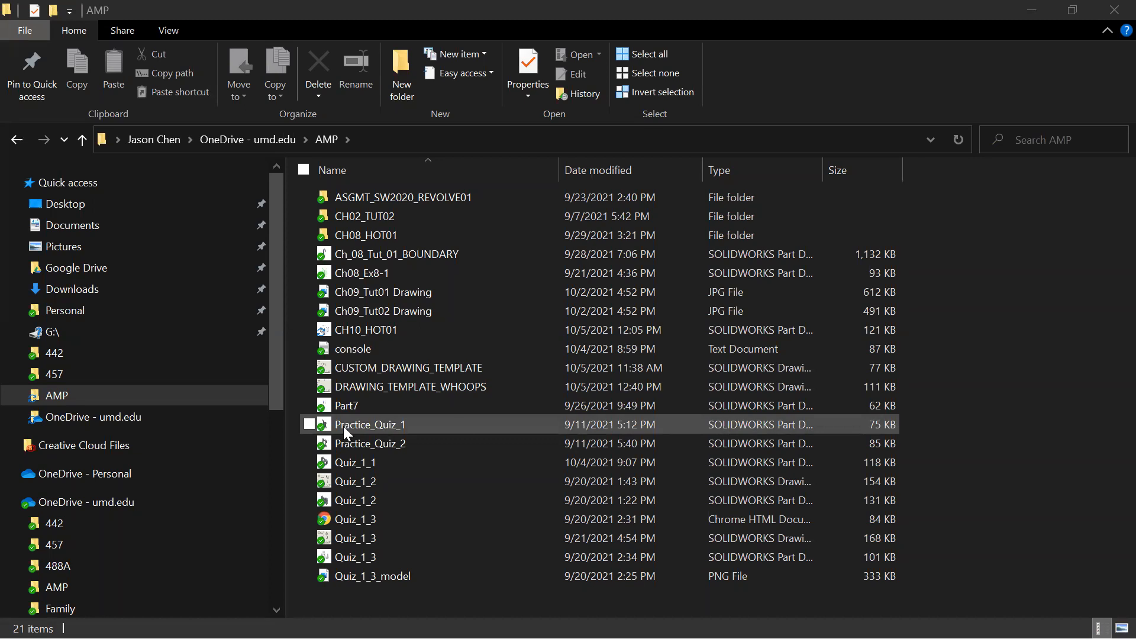
left_click(817, 430)
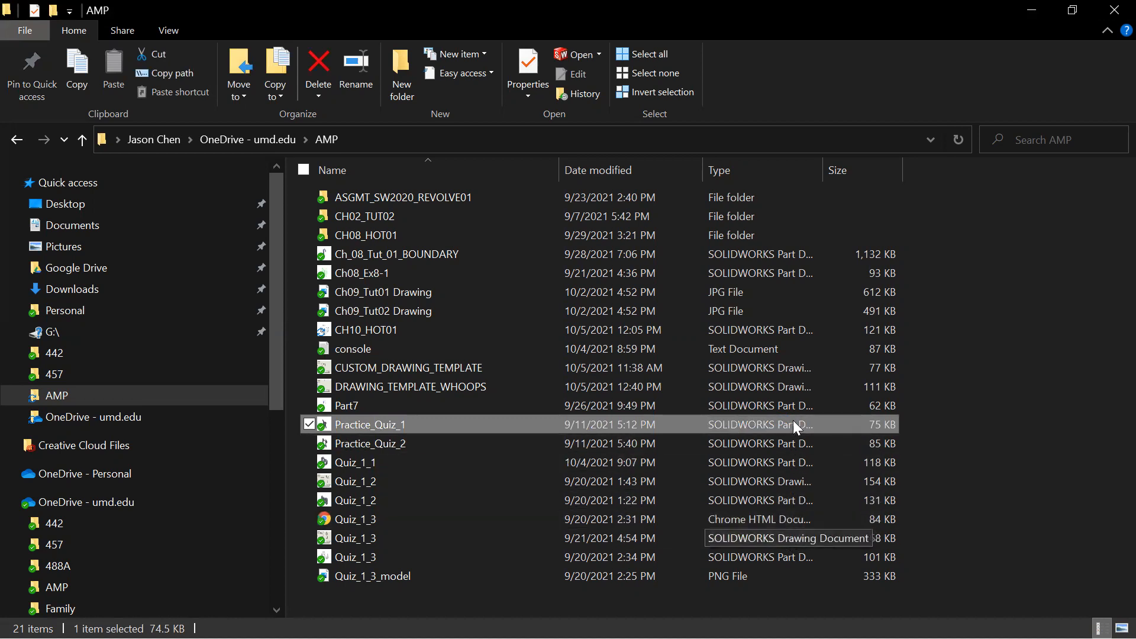
left_click(786, 369)
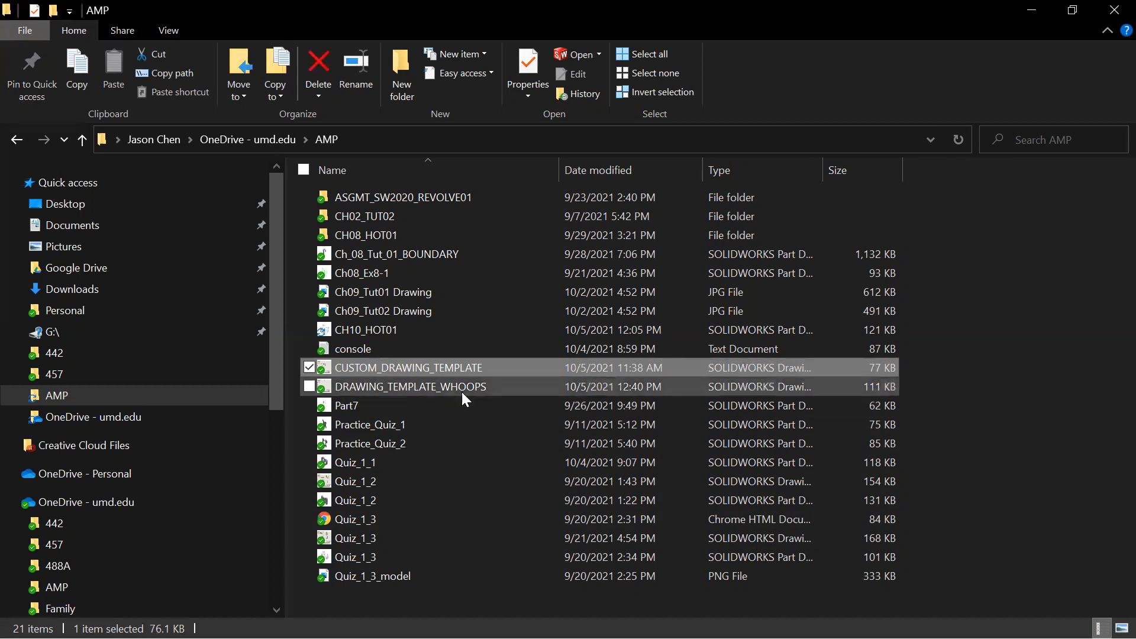
double_click(410, 368)
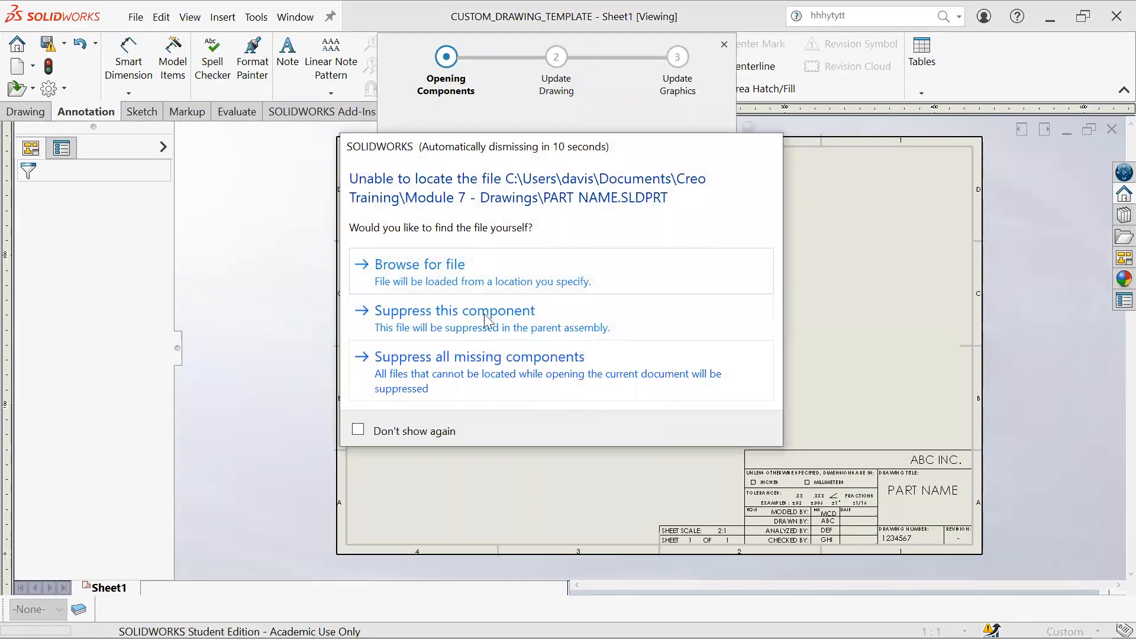
left_click(483, 327)
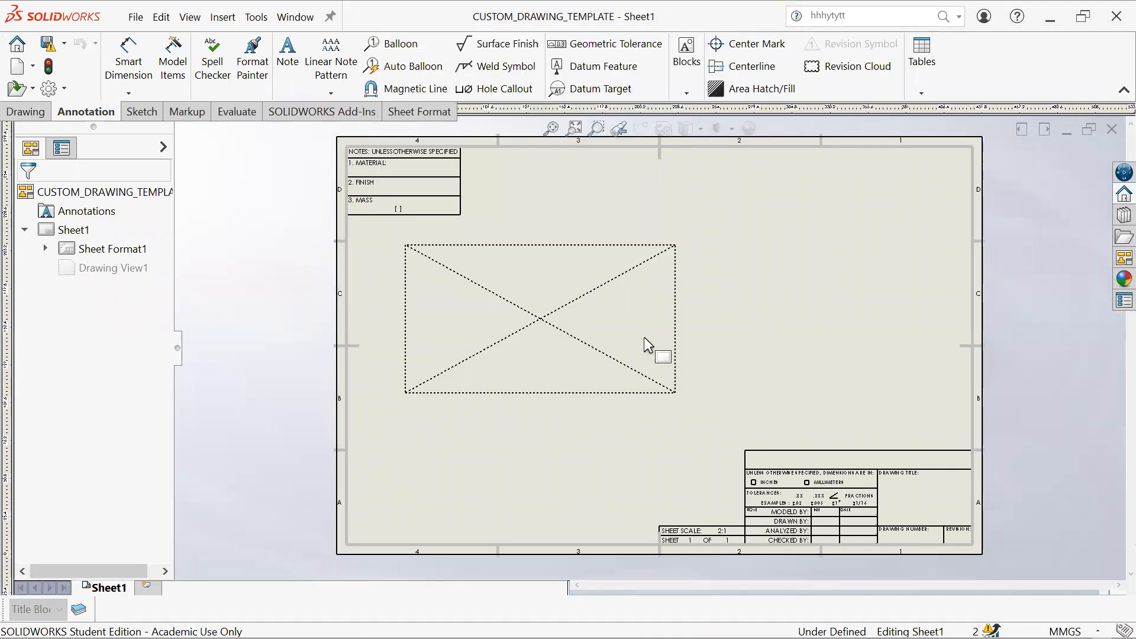
Step: Delete the empty drawing view from Sheet1 of the template and confirm the deletion
left_click(676, 281)
key("Delete")
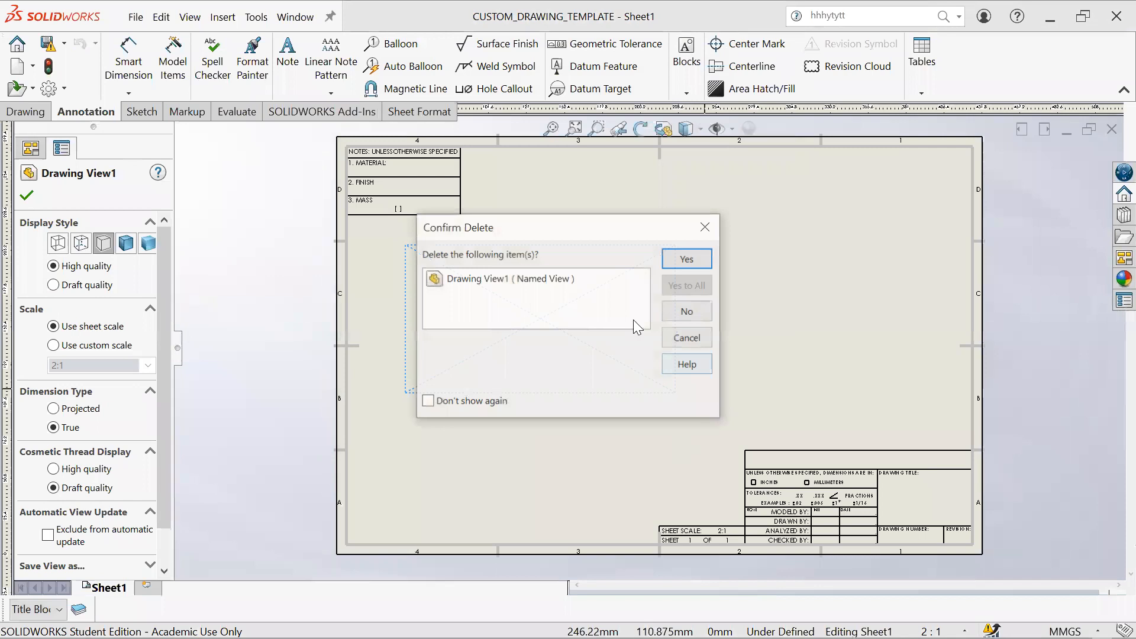
left_click(691, 258)
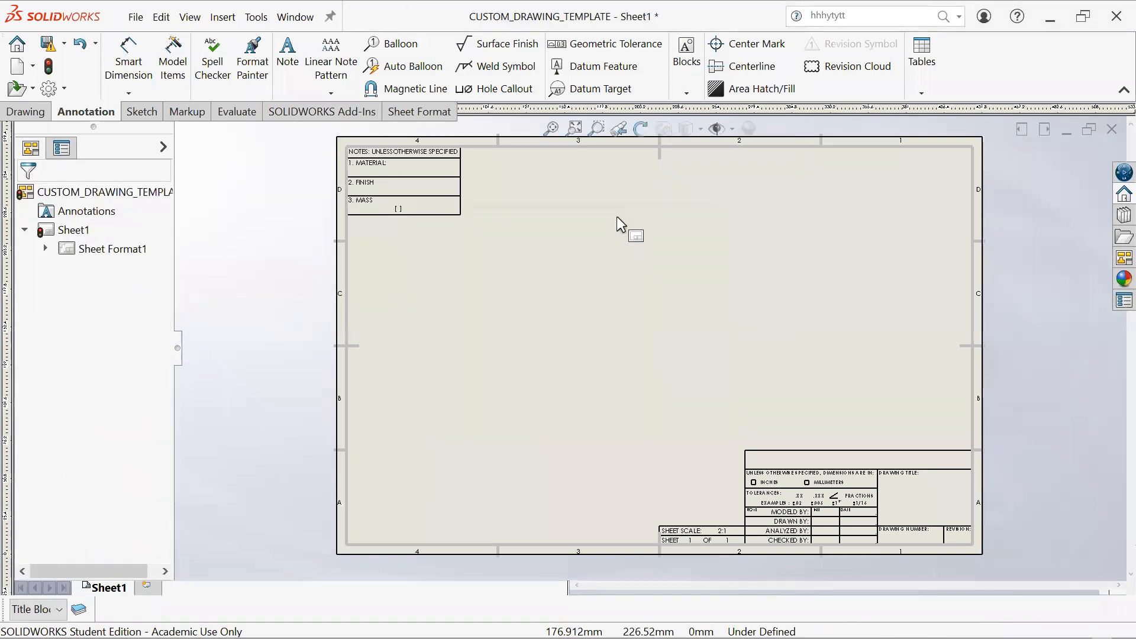
left_click(536, 313)
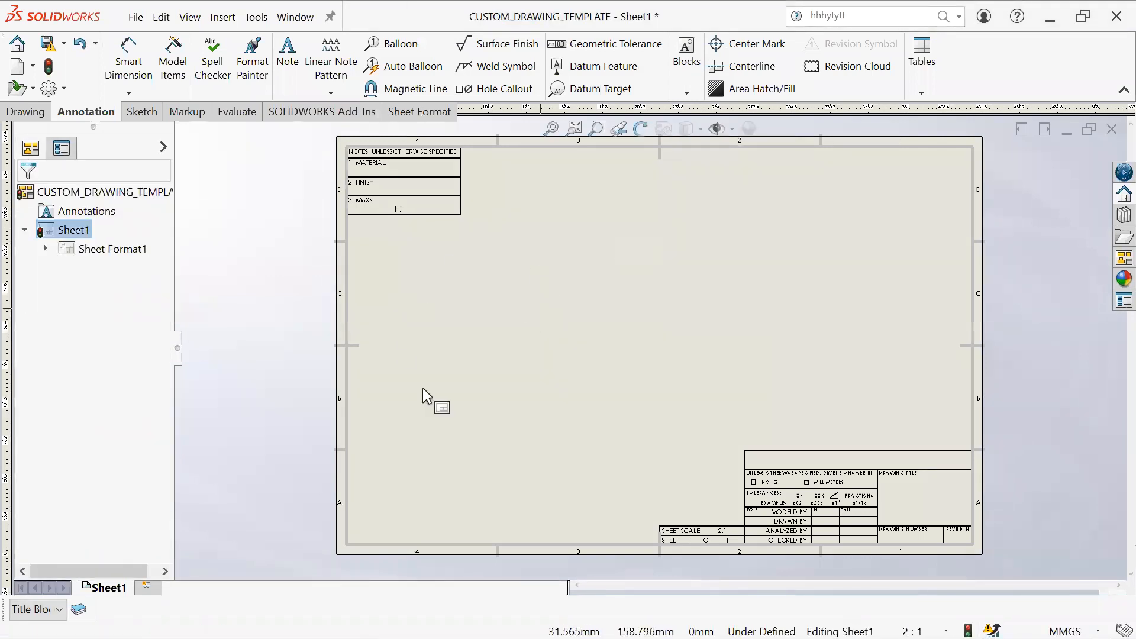
Step: Open the sheet format for editing and examine the property-linked notes in the notes block and title block
right_click(624, 341)
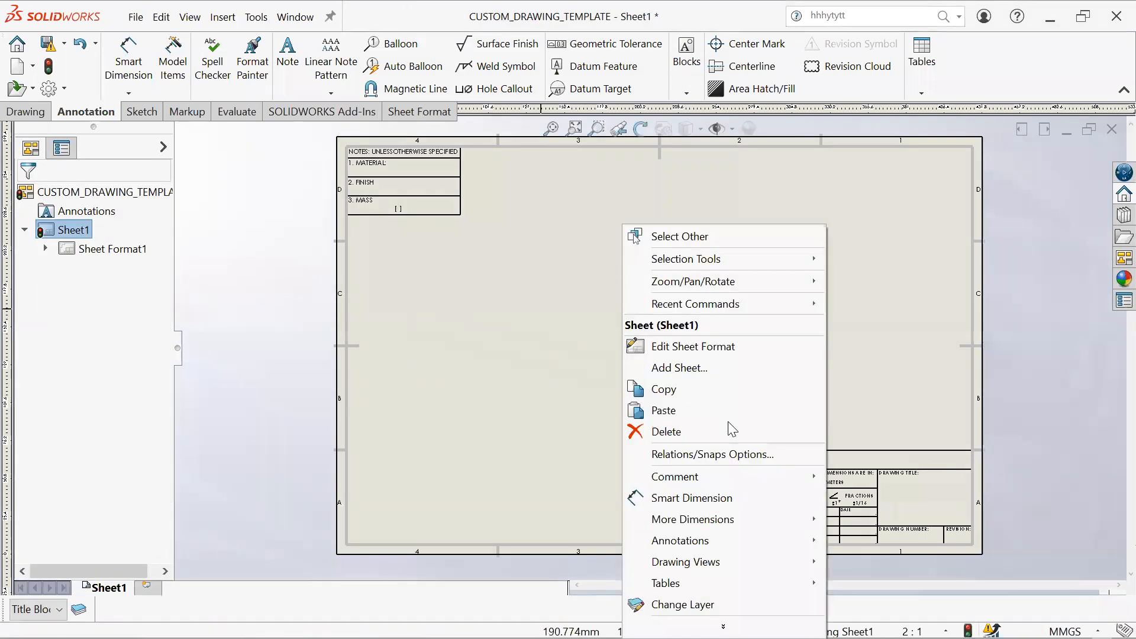
left_click(731, 350)
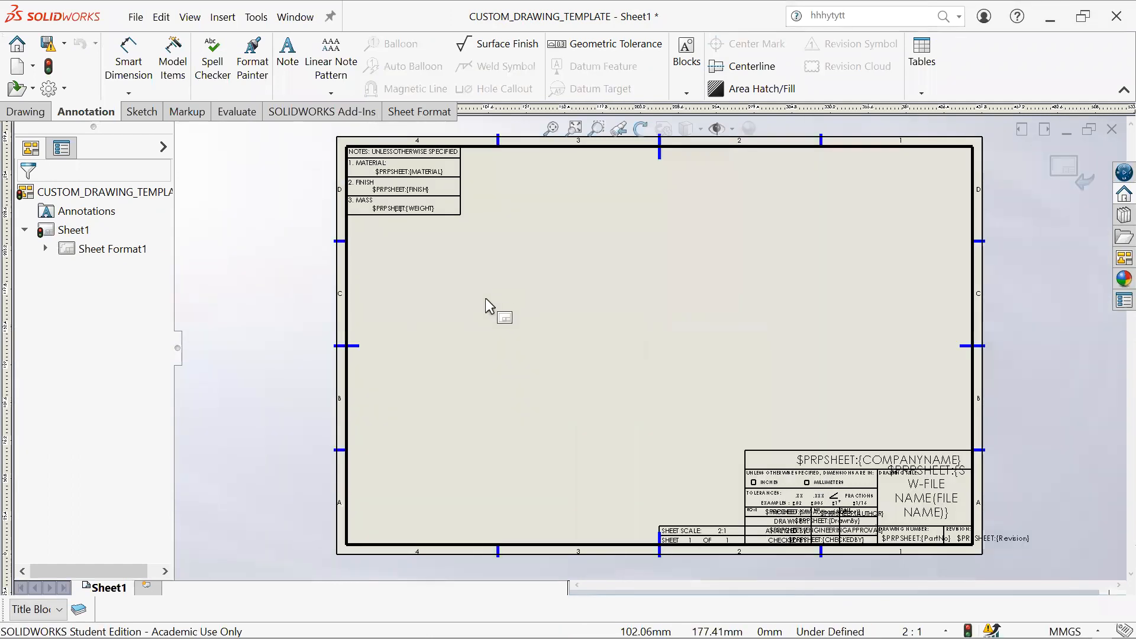
scroll(481, 230, "down", 2)
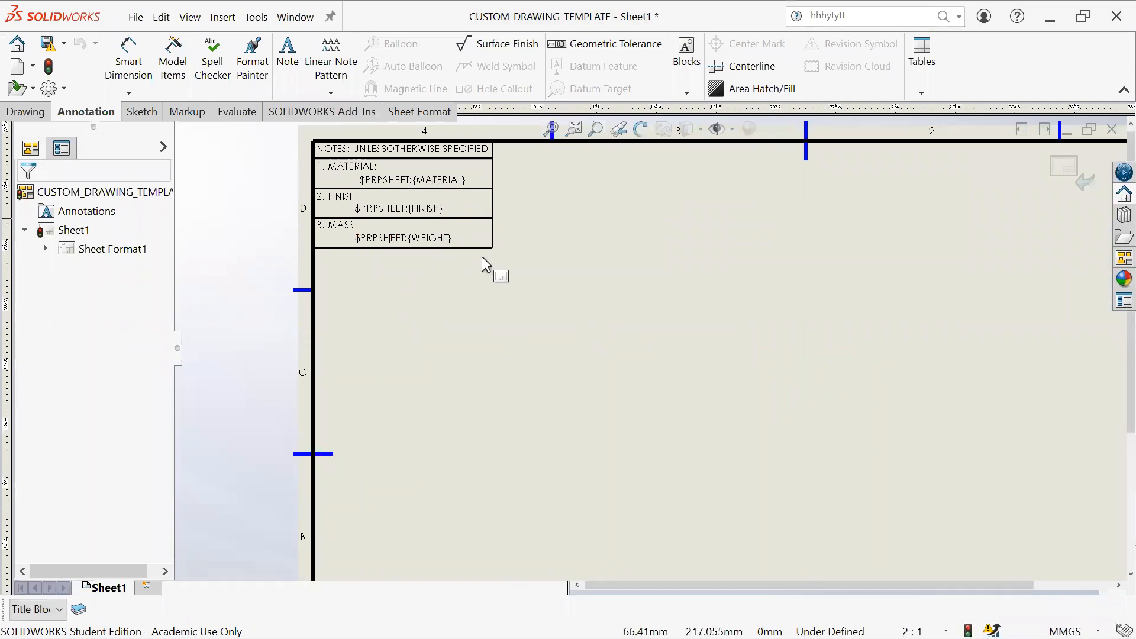
scroll(436, 254, "down", 3)
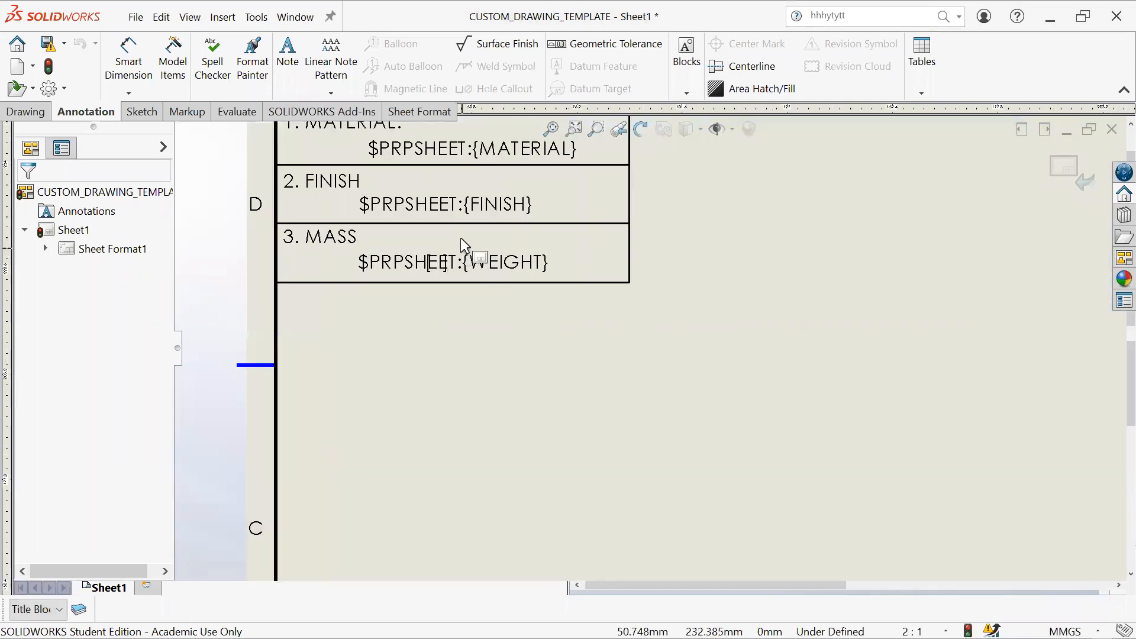
scroll(530, 225, "up", 2)
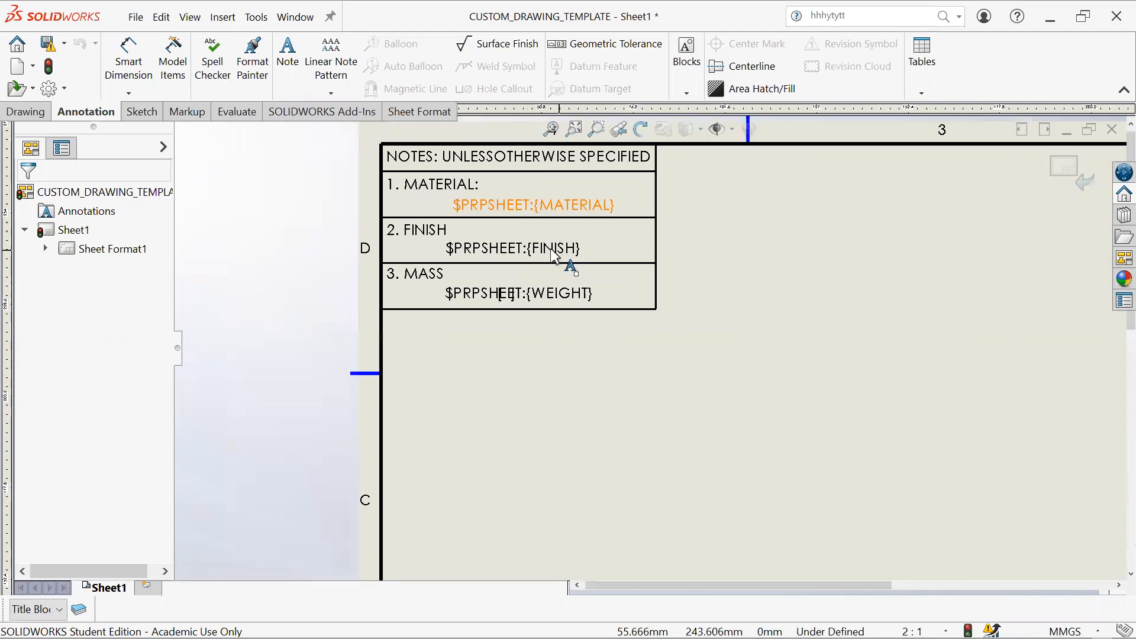
mouse_move(723, 368)
middle_mouse_down()
mouse_move(418, 310)
mouse_move(447, 326)
middle_mouse_up()
scroll(456, 319, "up", 7)
middle_click_drag(674, 386, 408, 259)
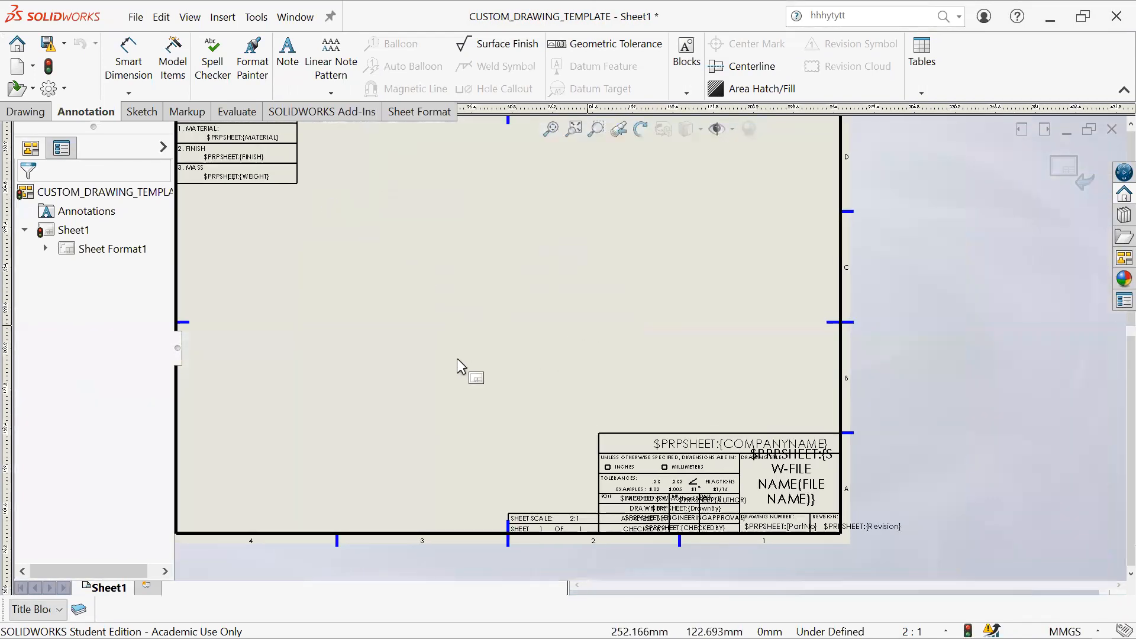
middle_click_drag(547, 317, 743, 414)
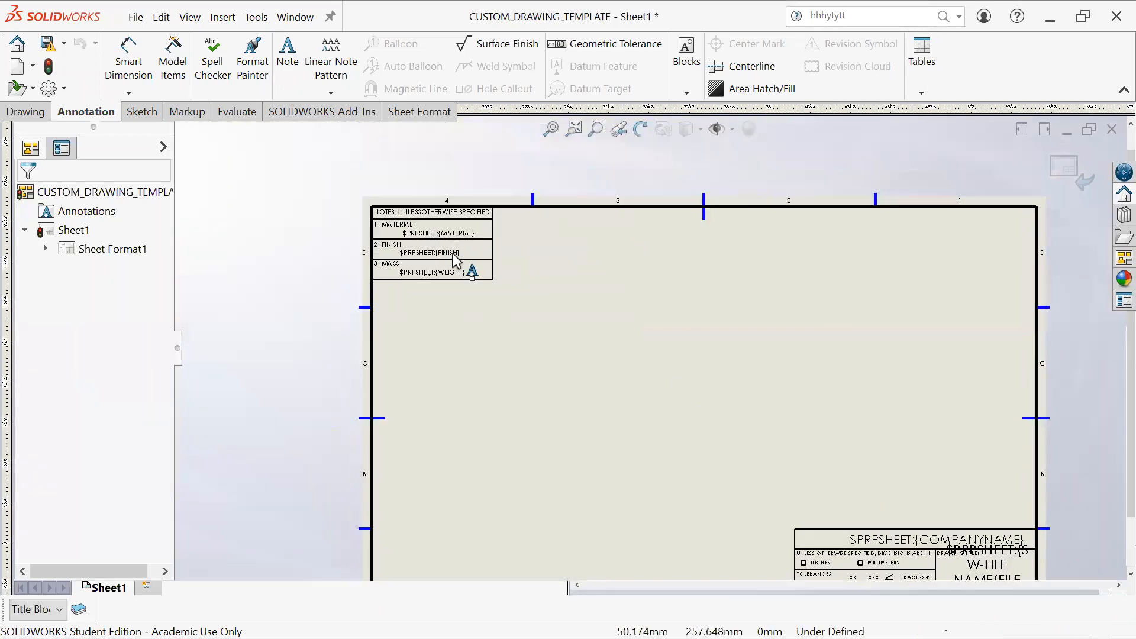
scroll(454, 264, "down", 7)
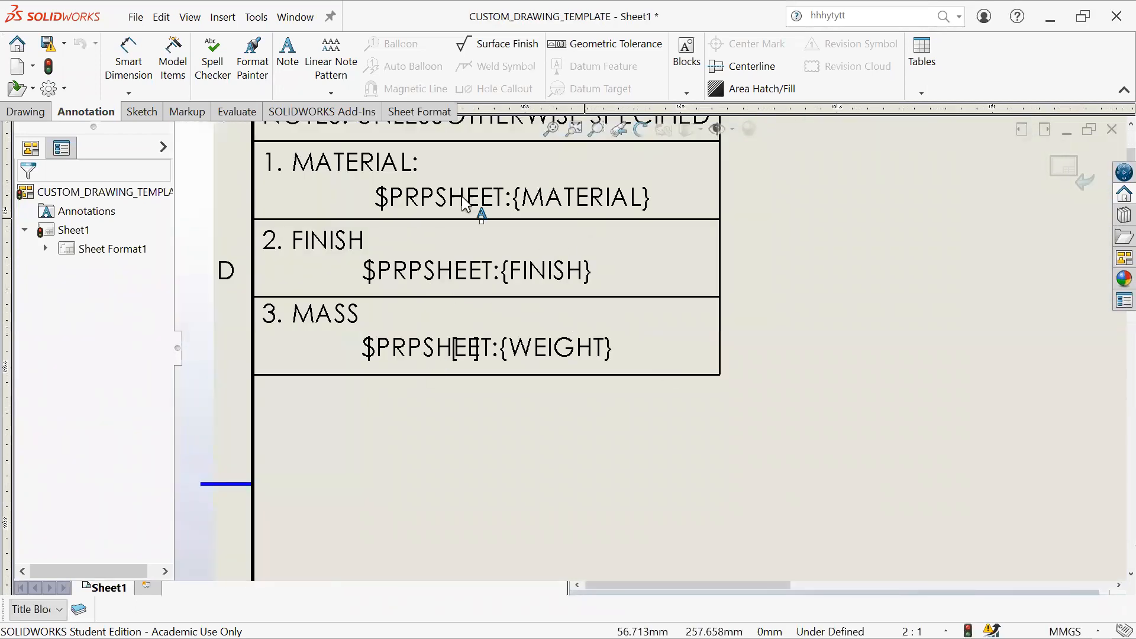
Step: Select the linked FINISH note, view its Link to Property settings, and close them without choosing a property
left_click(549, 275)
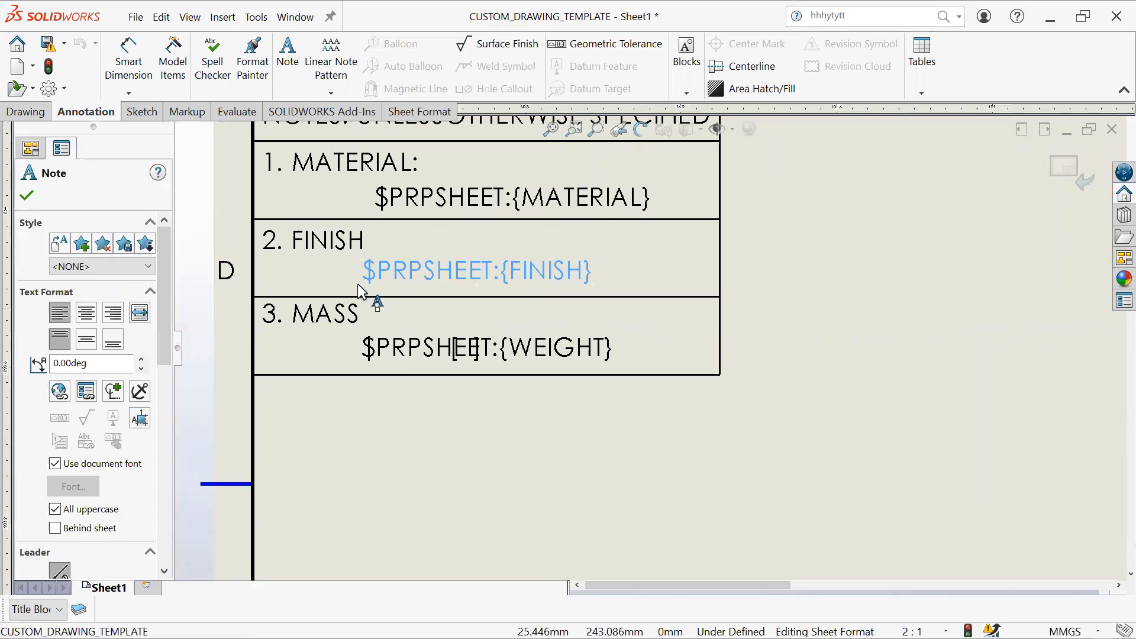
left_click(86, 392)
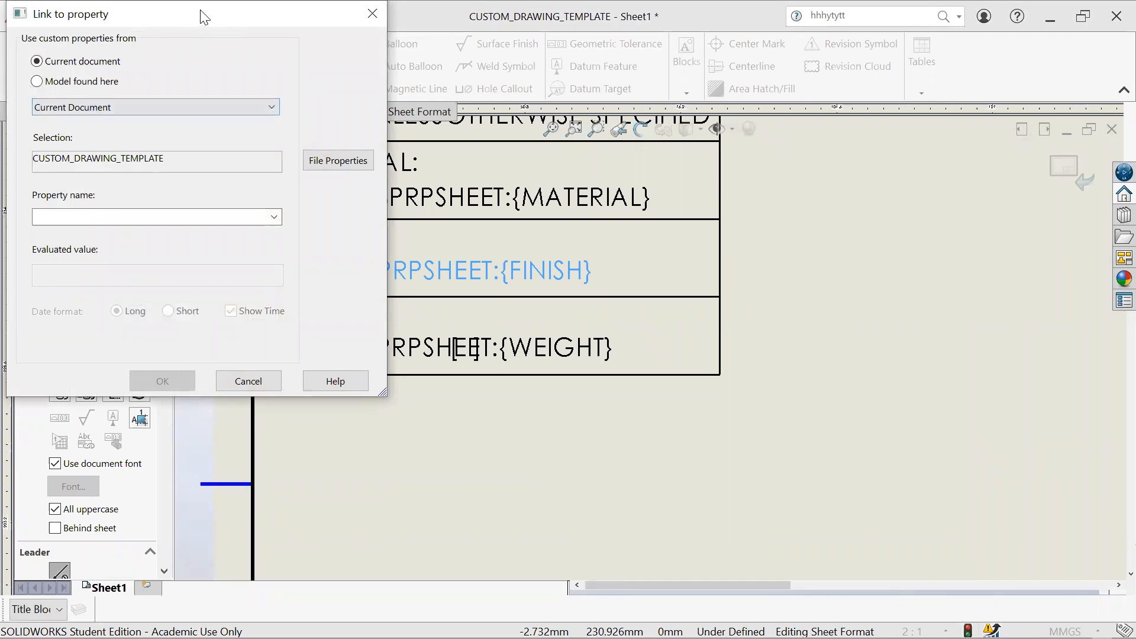
left_click_drag(204, 16, 155, 159)
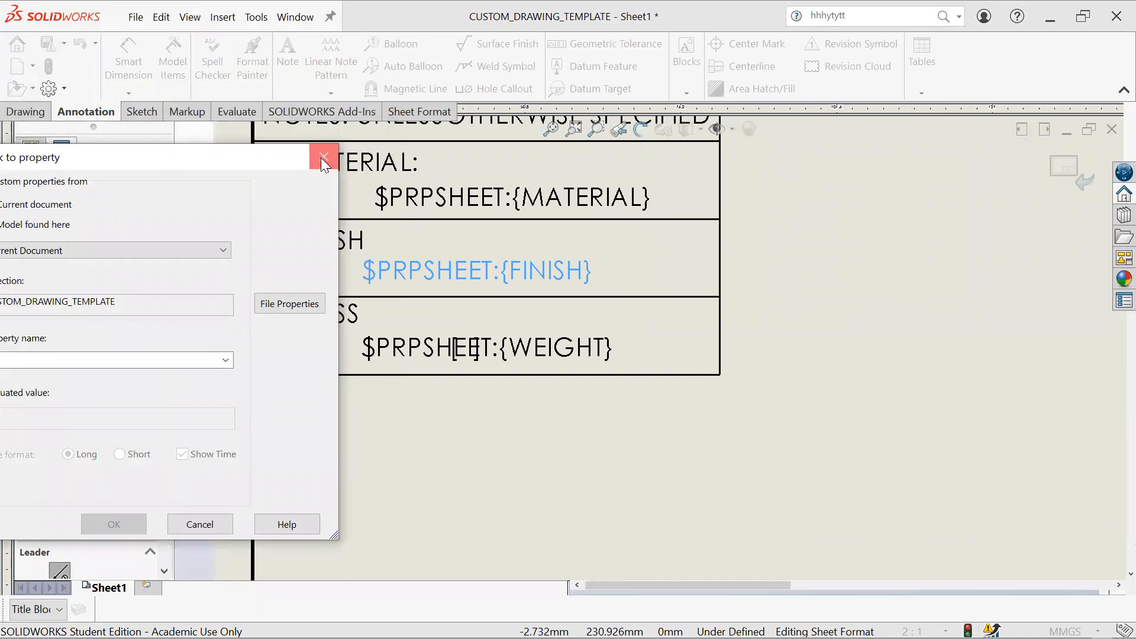
left_click_drag(292, 157, 417, 131)
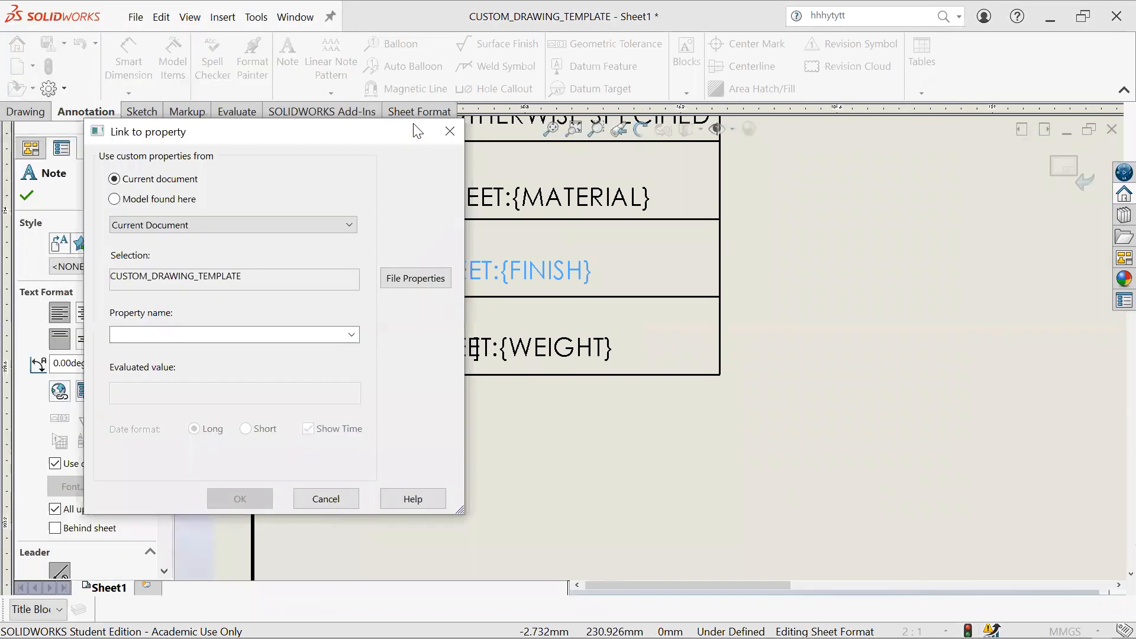
left_click(450, 132)
Step: Inspect the linked weight note in the MASS row and the property-linked fields in the title block
scroll(783, 427, "up", 3)
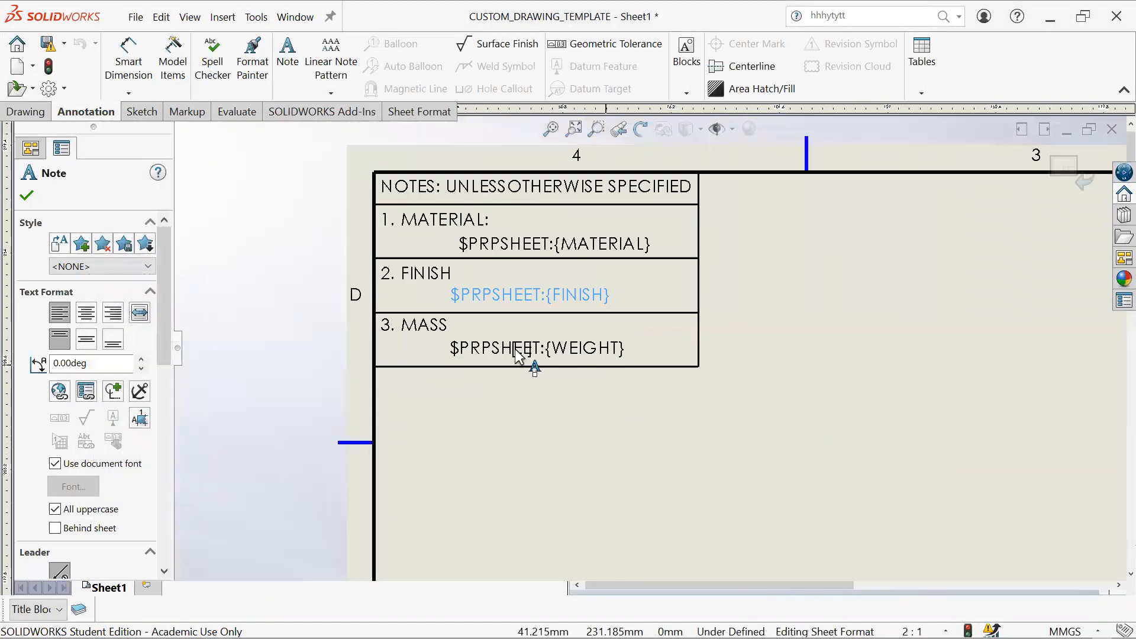
scroll(520, 355, "down", 3)
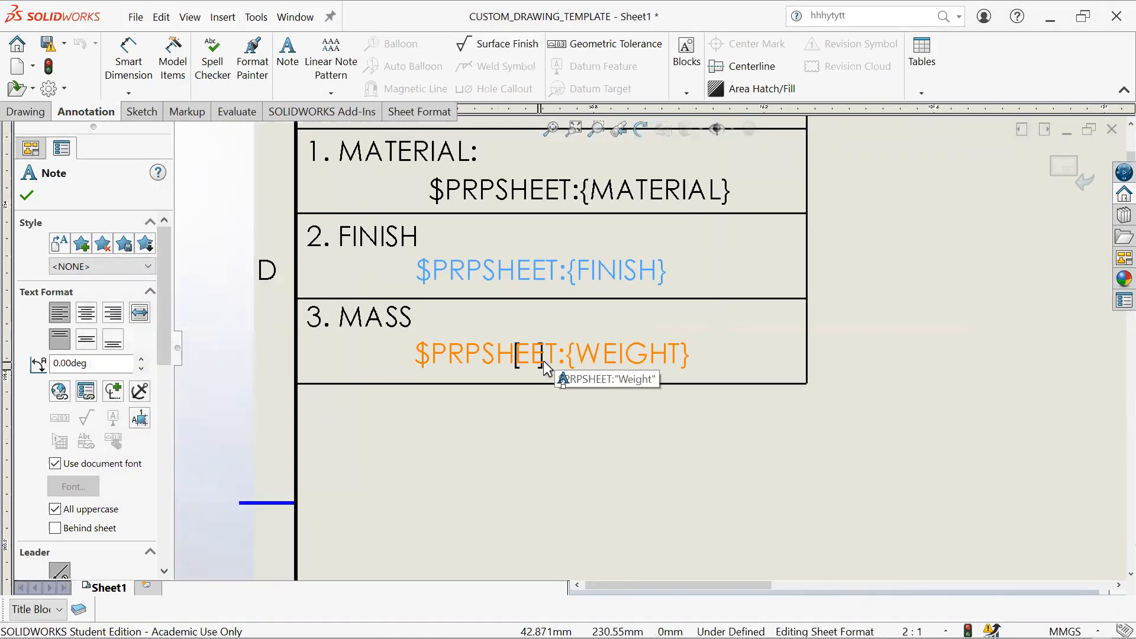
left_click(535, 363)
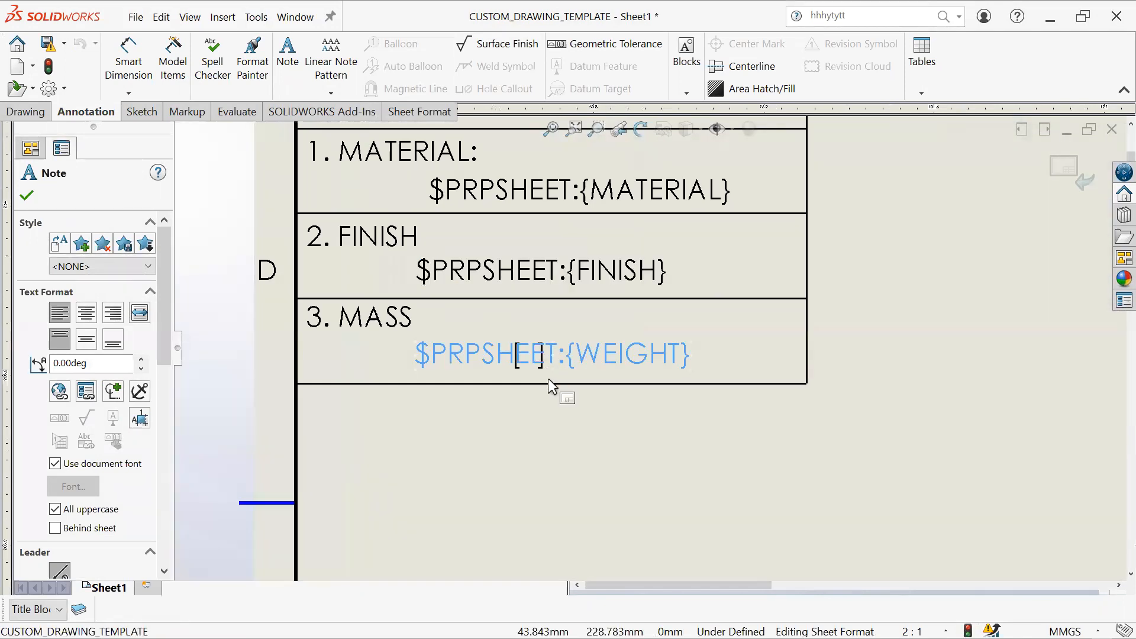
scroll(663, 391, "up", 5)
mouse_move(876, 441)
middle_mouse_down()
mouse_move(566, 246)
mouse_move(419, 181)
middle_mouse_up()
middle_click_drag(852, 495, 693, 322)
scroll(693, 322, "down", 2)
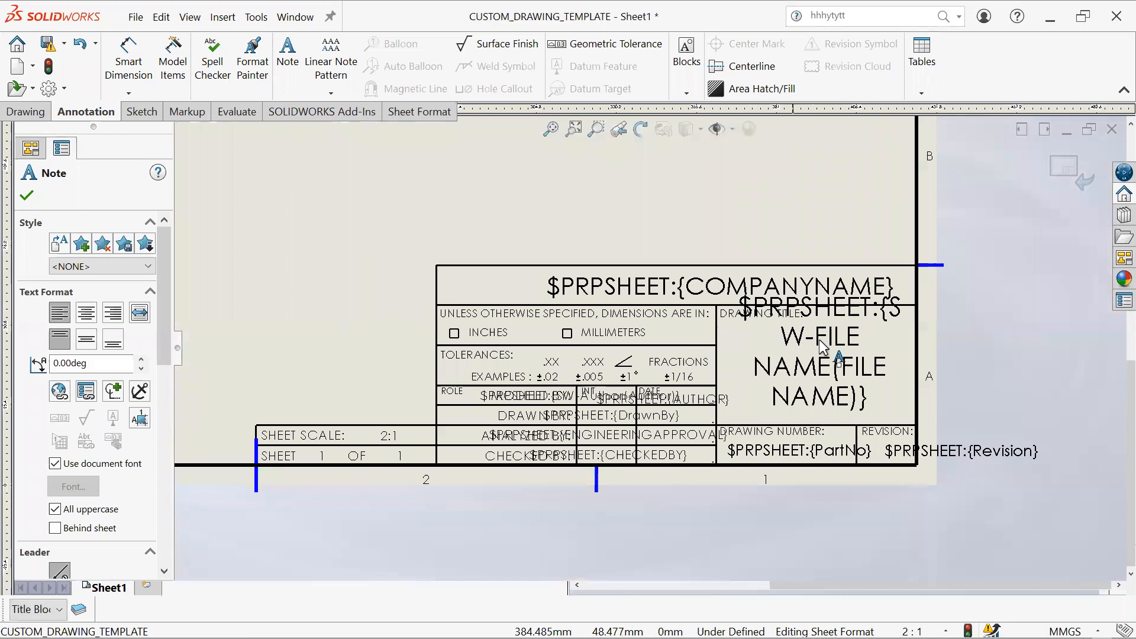
Step: Inspect the linked date, company name and file name notes in the title block, then clear the selection
scroll(426, 448, "down", 1)
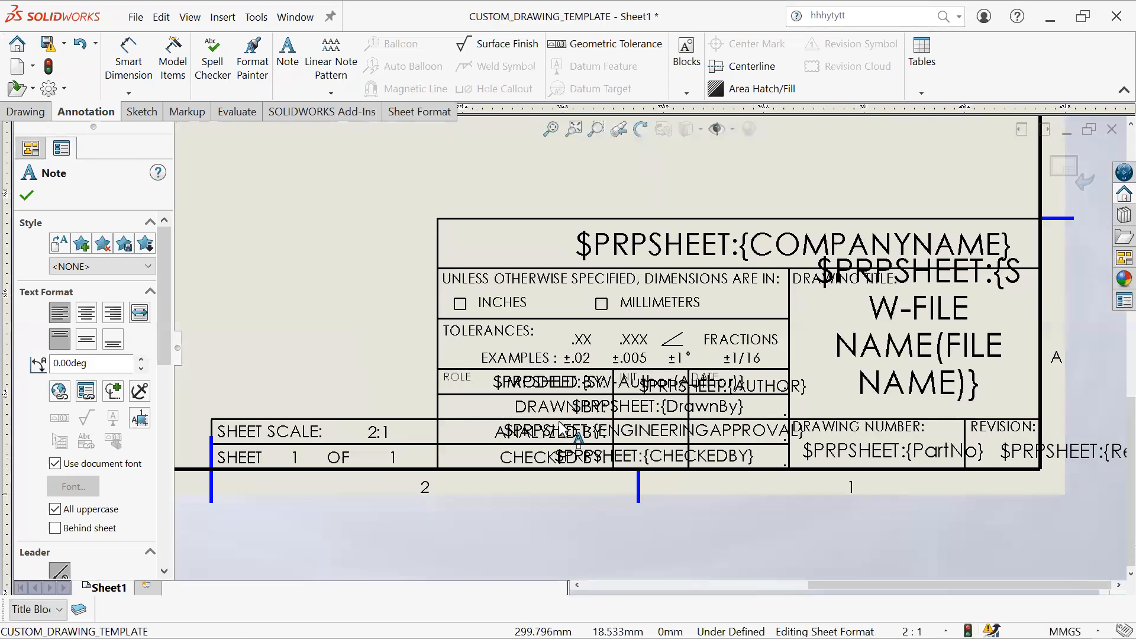
left_click(702, 378)
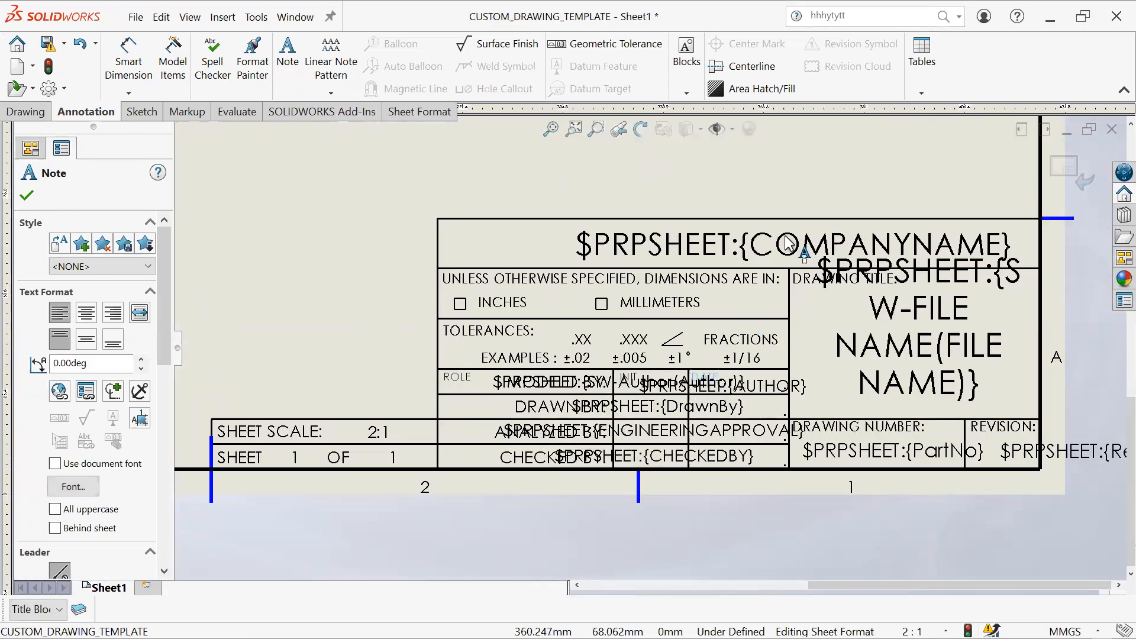
left_click(716, 250)
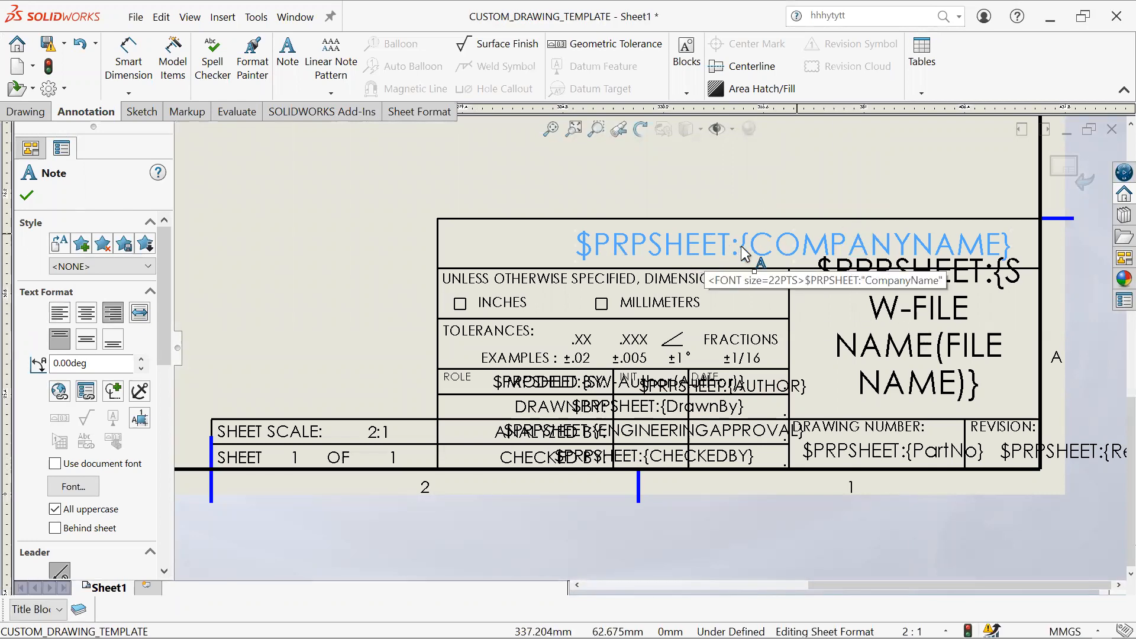
left_click(852, 274)
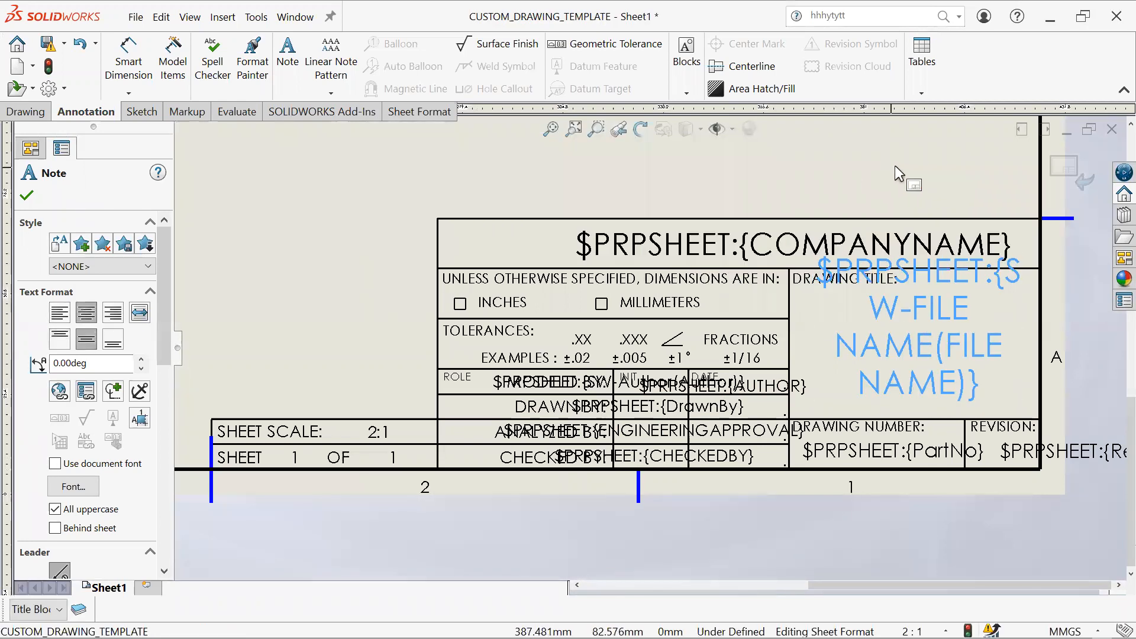
middle_click_drag(877, 173, 943, 294)
scroll(515, 396, "up", 4)
middle_click_drag(565, 335, 777, 566)
key("Escape")
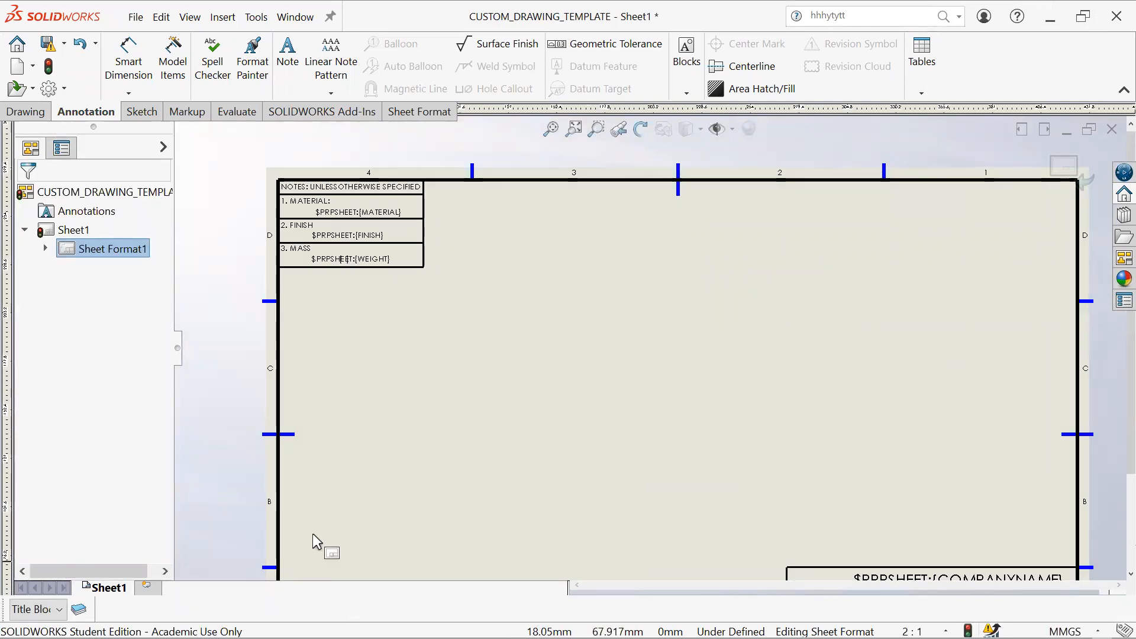
key("alt+Tab")
key("alt+Tab")
key("alt+Tab")
key("alt+Tab")
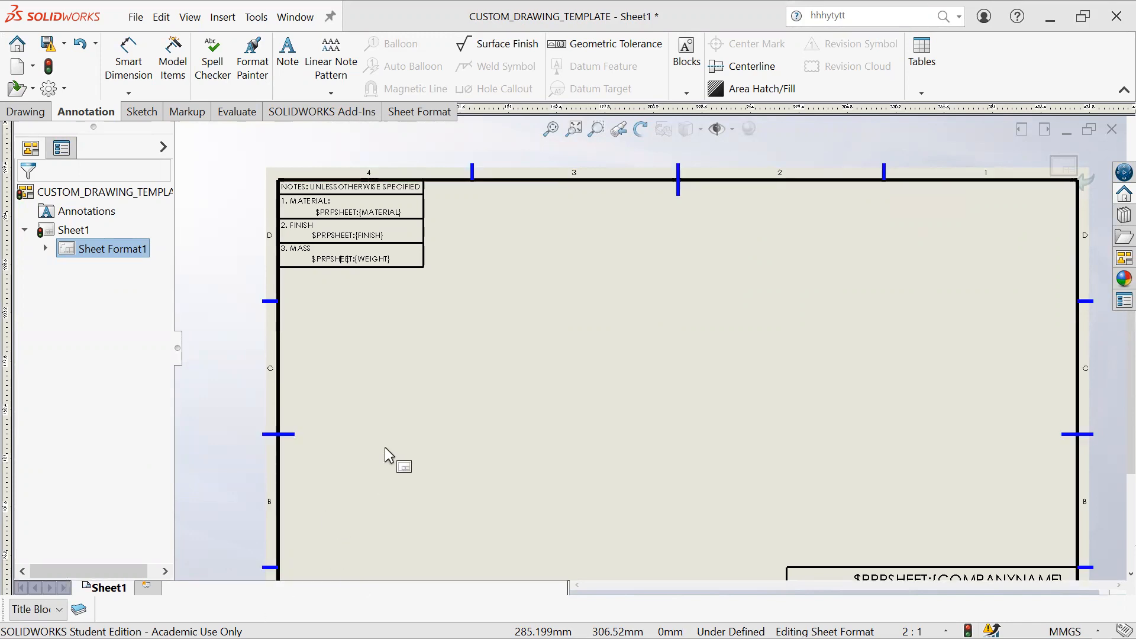
key("super")
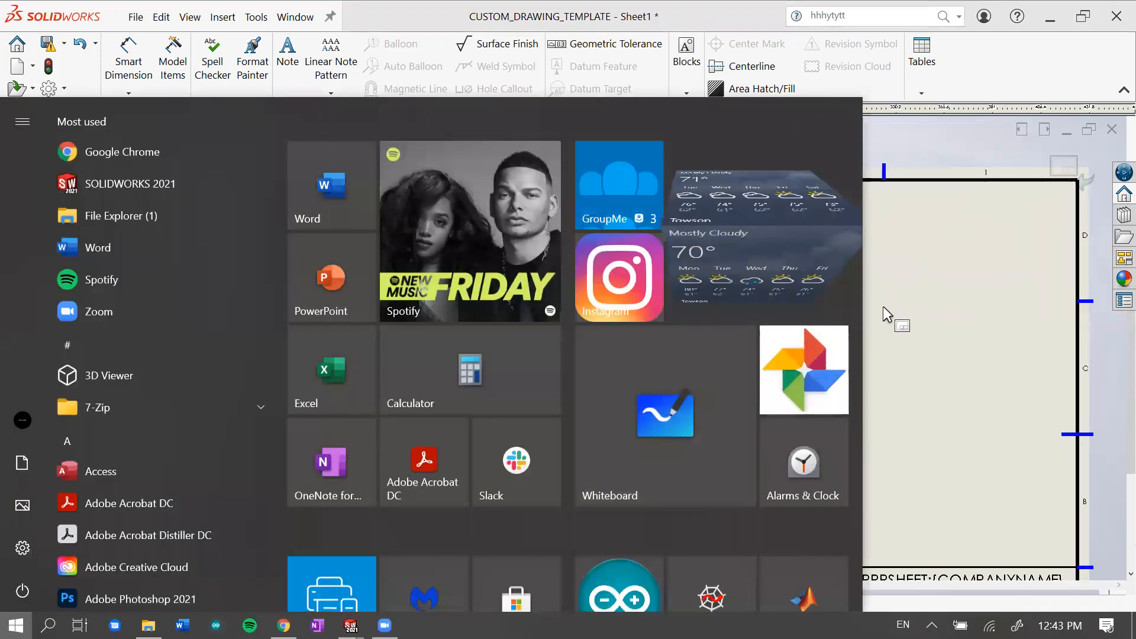
left_click(873, 311)
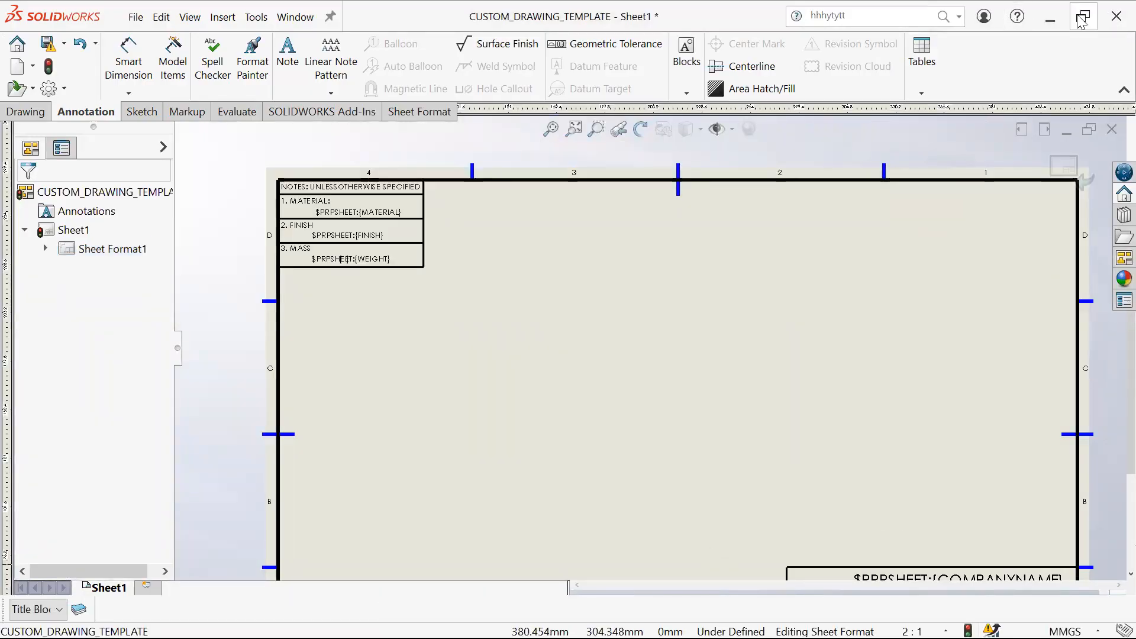
double_click(85, 7)
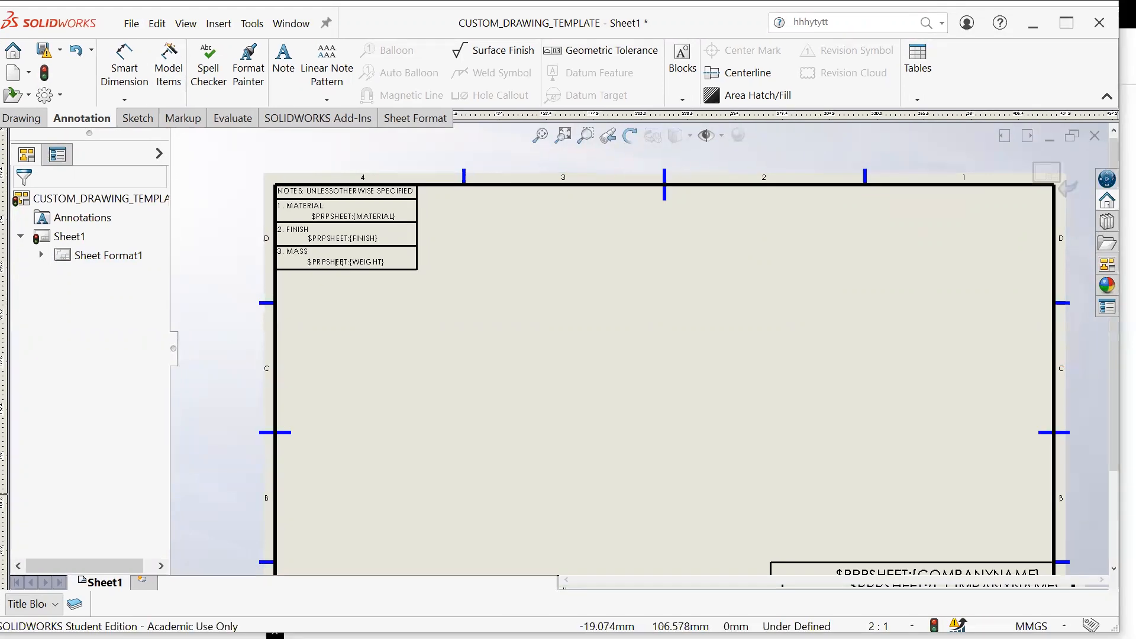
left_click(1066, 23)
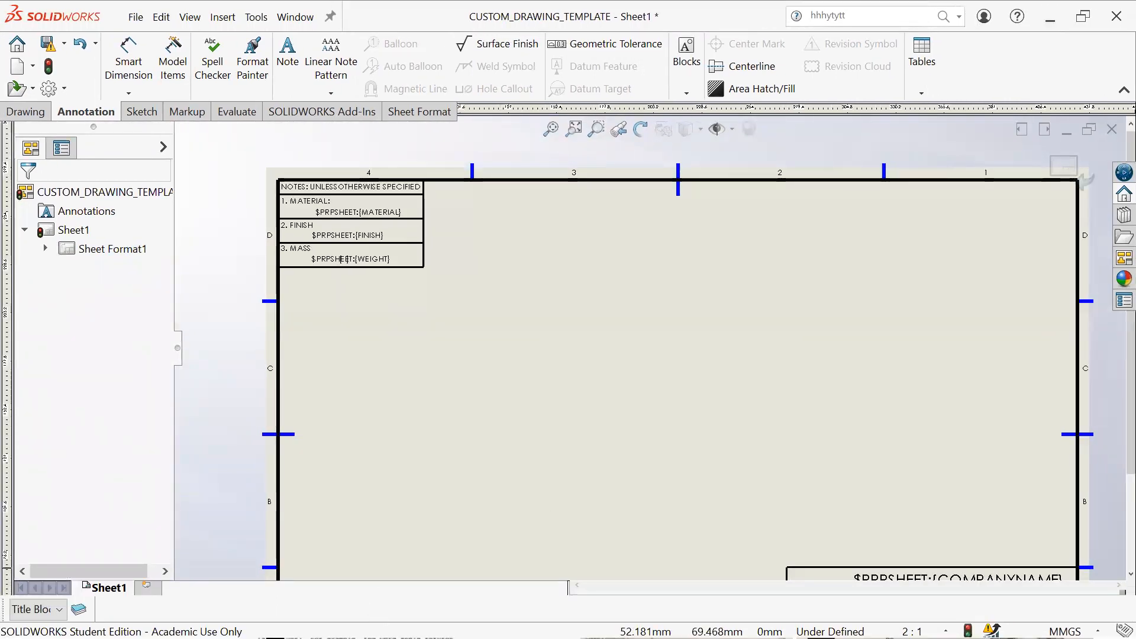
left_click(16, 625)
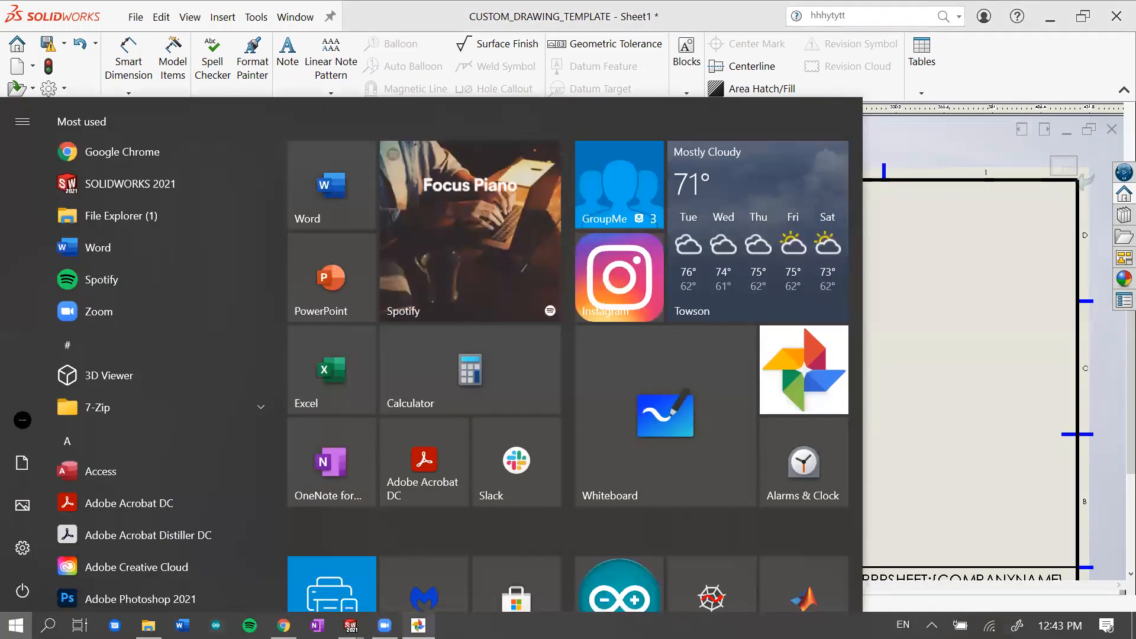
mouse_move(418, 625)
left_click(498, 482)
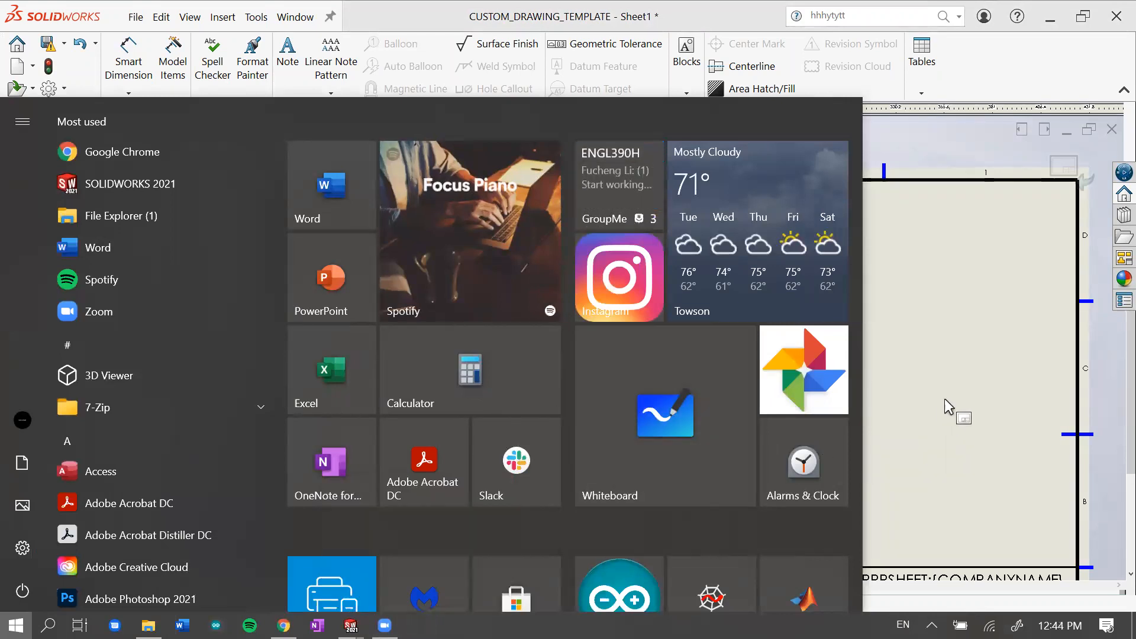
left_click(957, 385)
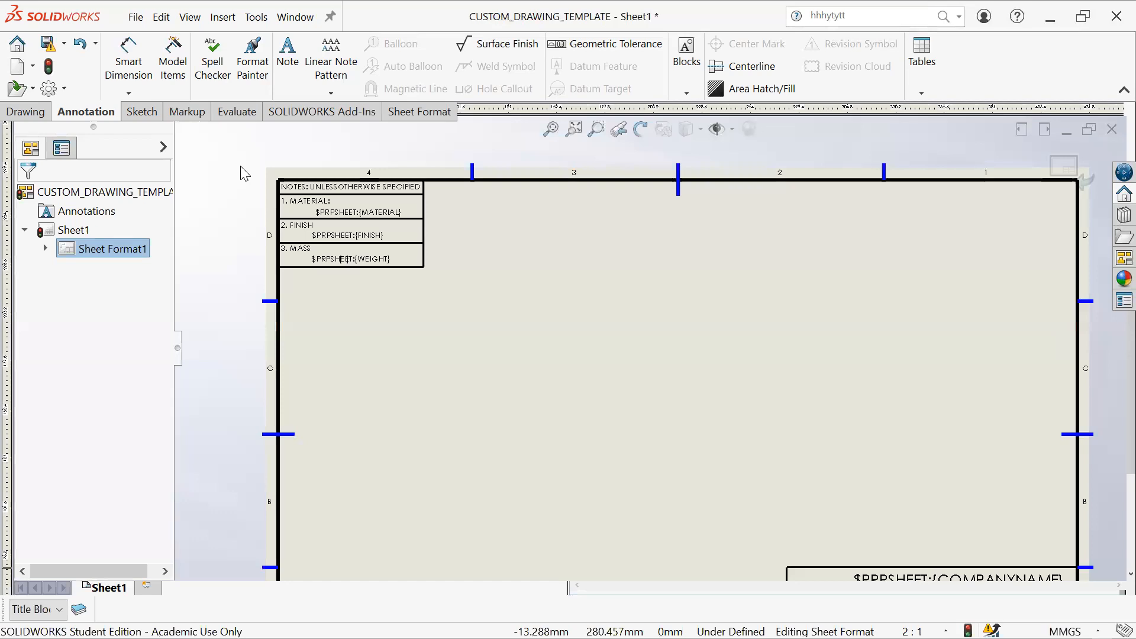
left_click(240, 169)
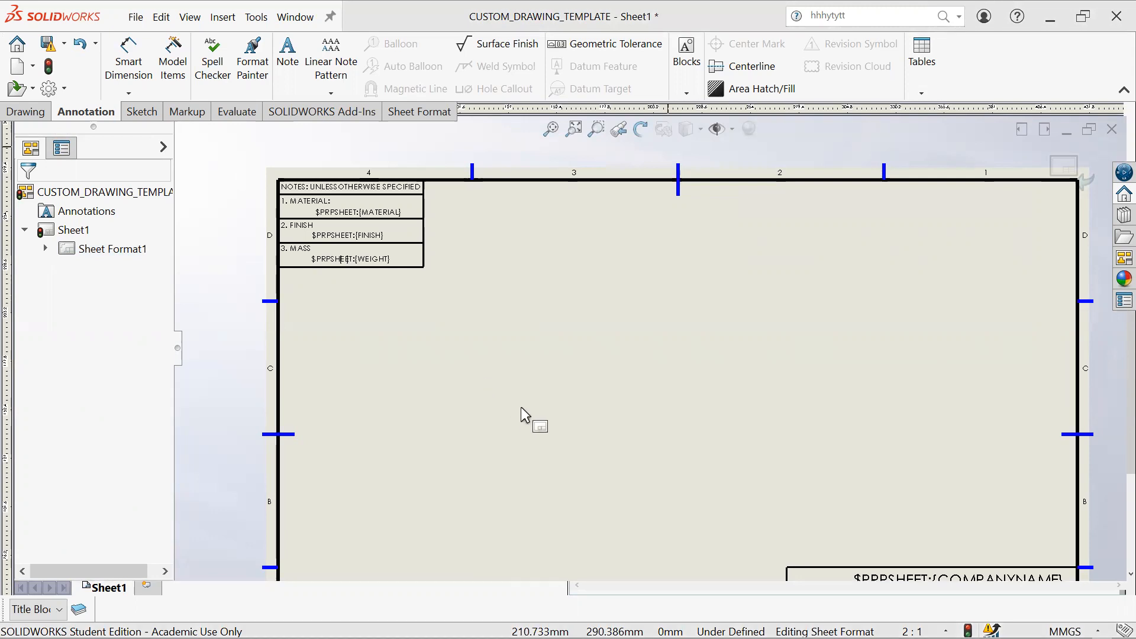
scroll(521, 413, "up", 2)
mouse_move(592, 437)
middle_mouse_down()
mouse_move(473, 264)
mouse_move(537, 390)
mouse_move(531, 379)
middle_mouse_up()
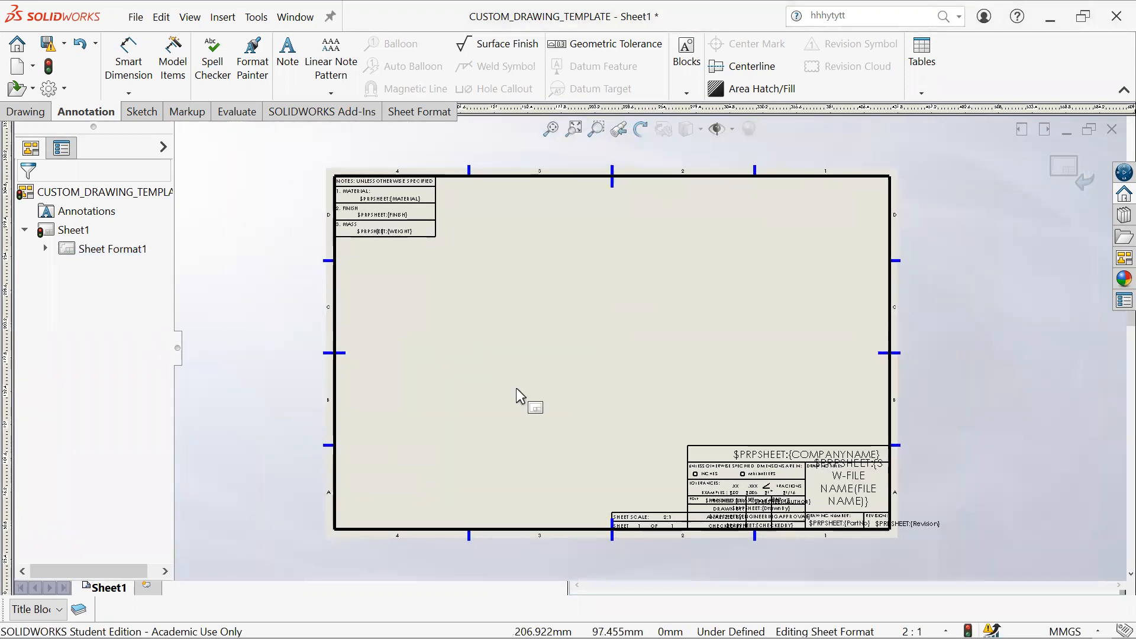
Step: Switch to the CH10_HOT01 part and open its file properties to examine the custom property names and values
key("super")
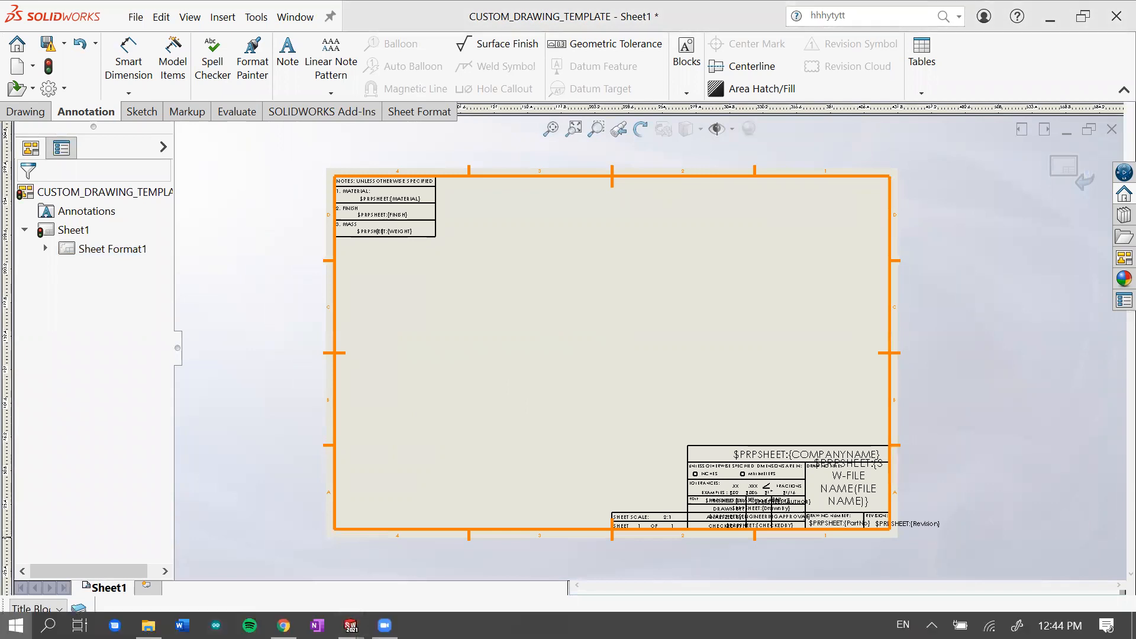
mouse_move(350, 624)
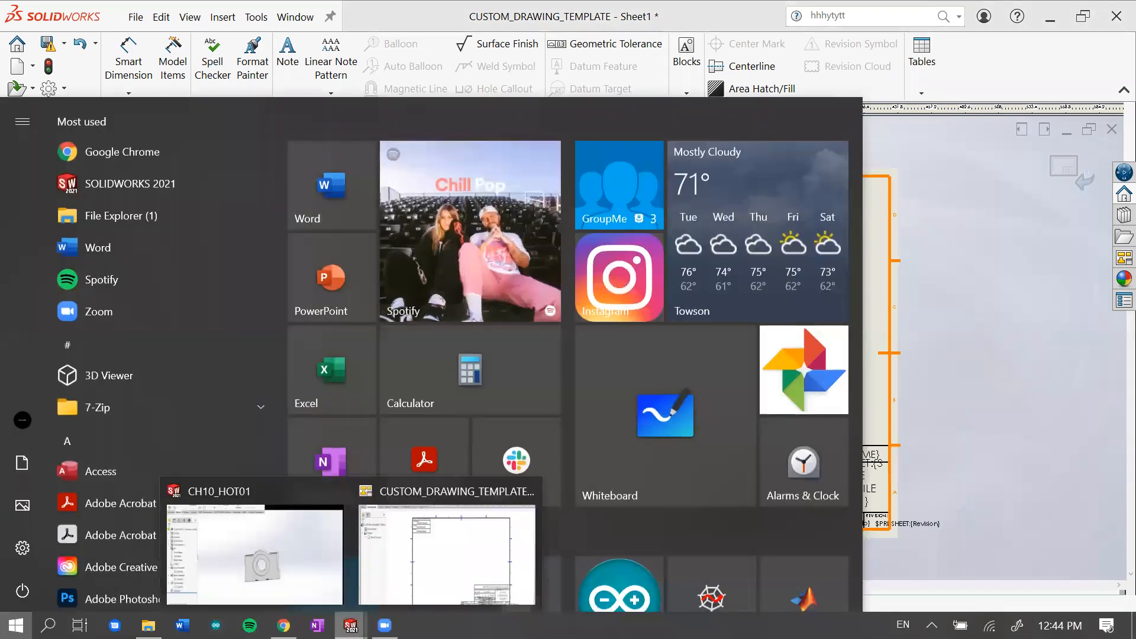
left_click(243, 565)
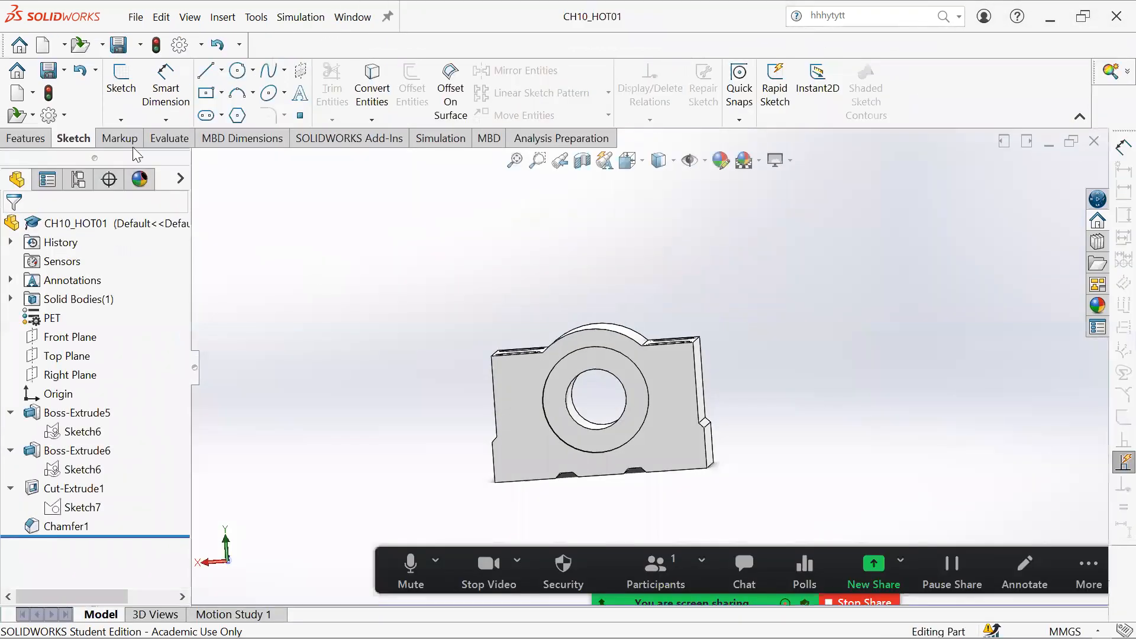
left_click(62, 113)
left_click(99, 139)
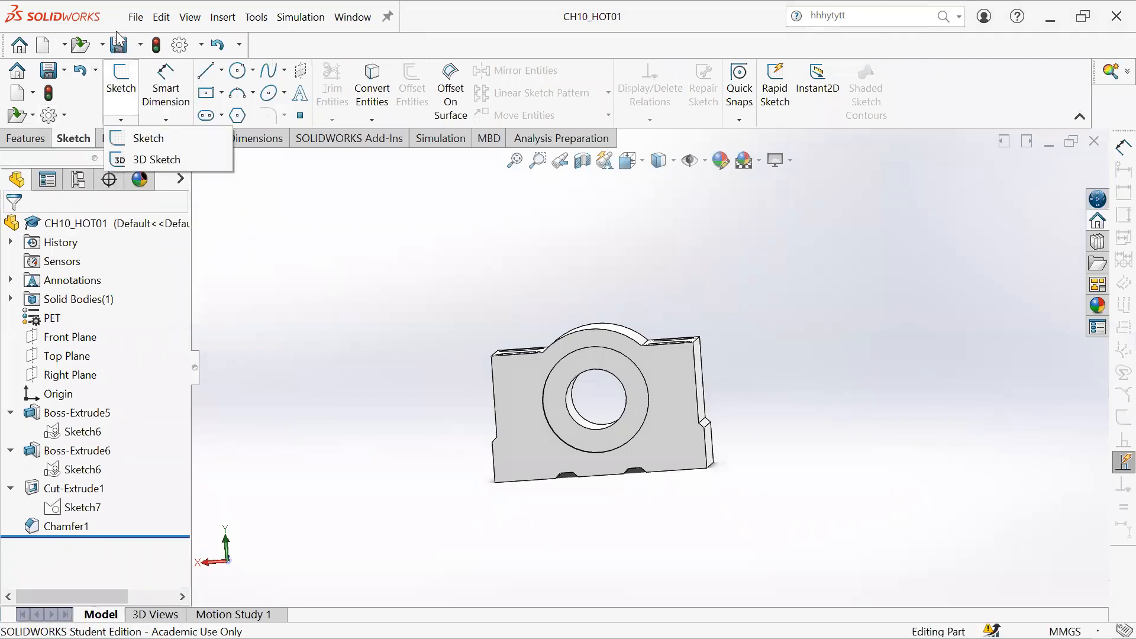
left_click(136, 17)
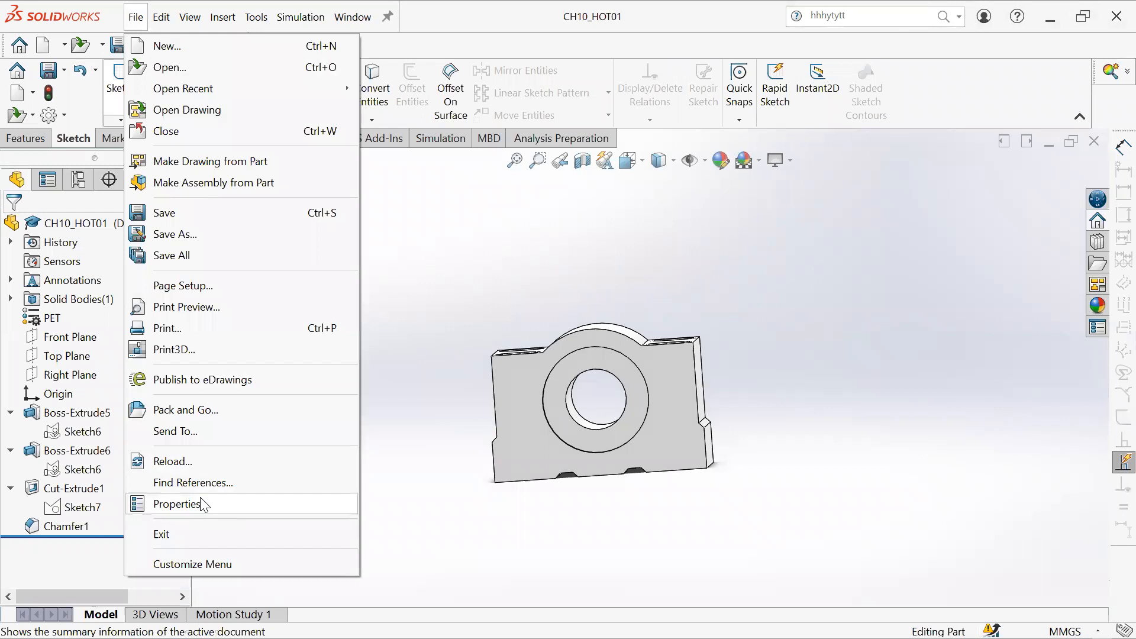
left_click(177, 504)
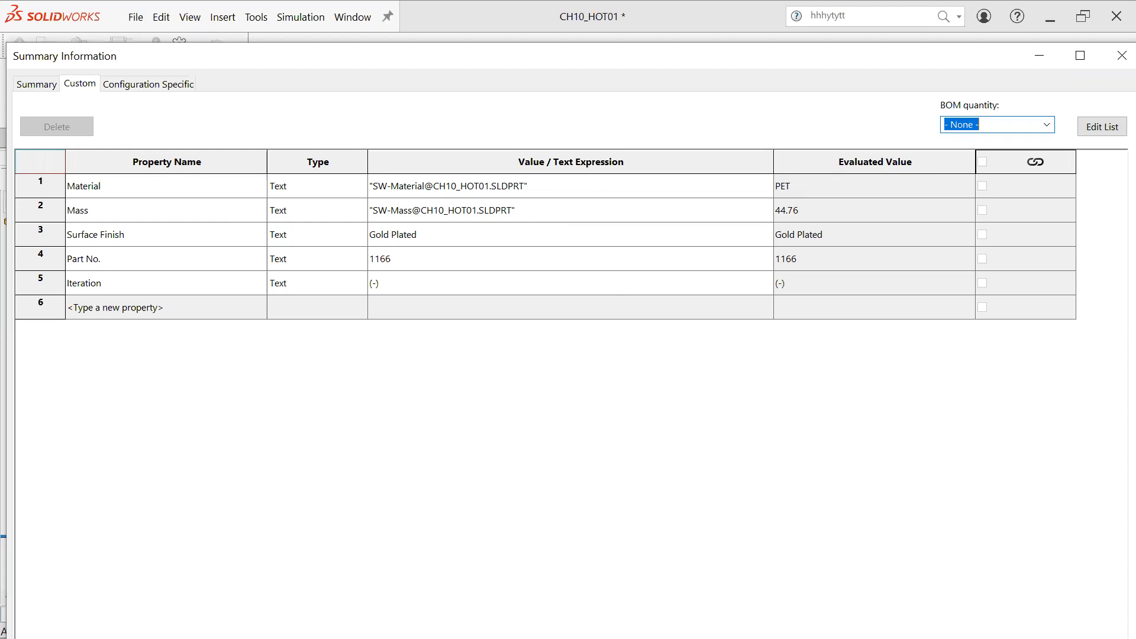
Step: Switch to File Explorer and open the DRAWING_TEMPLATE_WHOOPS drawing from the AMP folder
key("super")
mouse_move(351, 624)
left_click(148, 625)
left_click(414, 386)
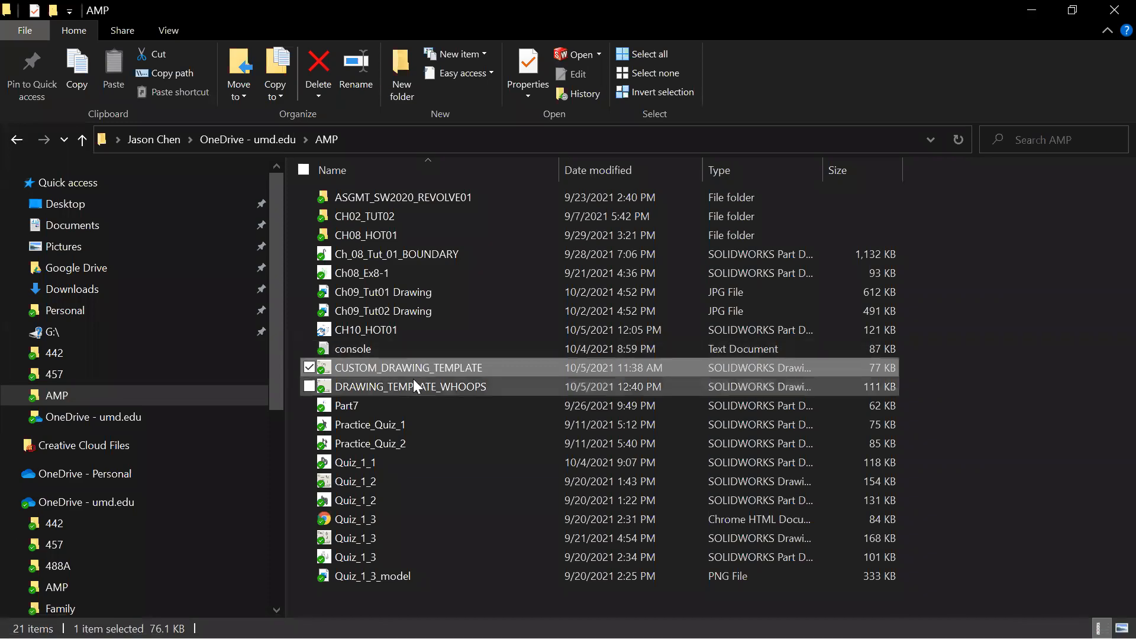
double_click(492, 391)
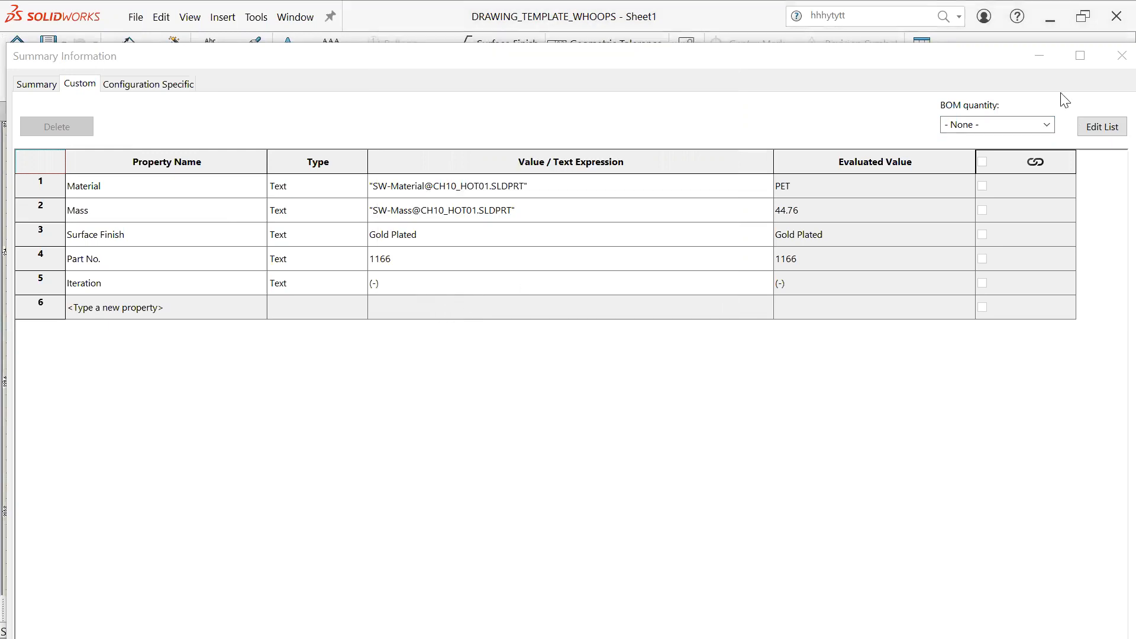
Step: Bring the DRAWING_TEMPLATE_WHOOPS drawing forward and close the part's Summary Information dialog
key("super")
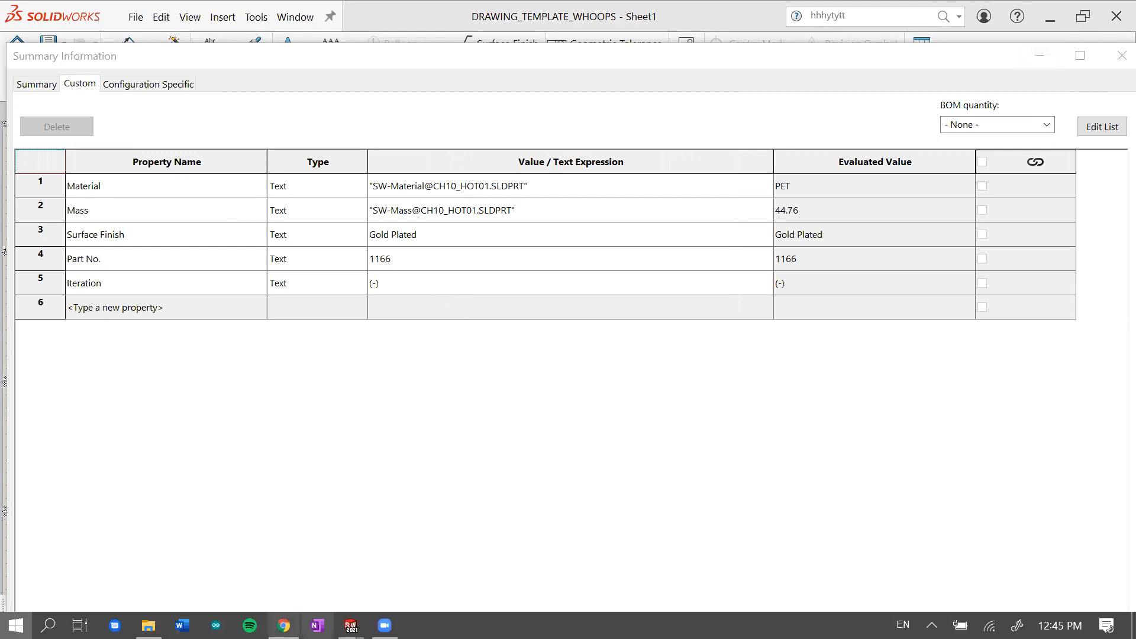
mouse_move(350, 626)
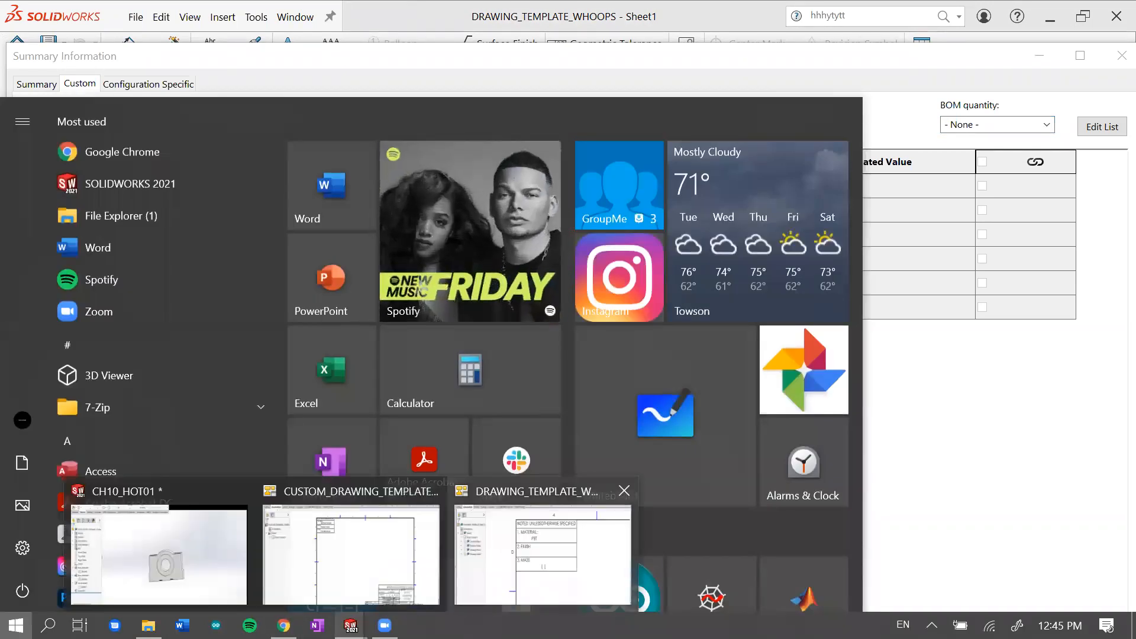
left_click(542, 553)
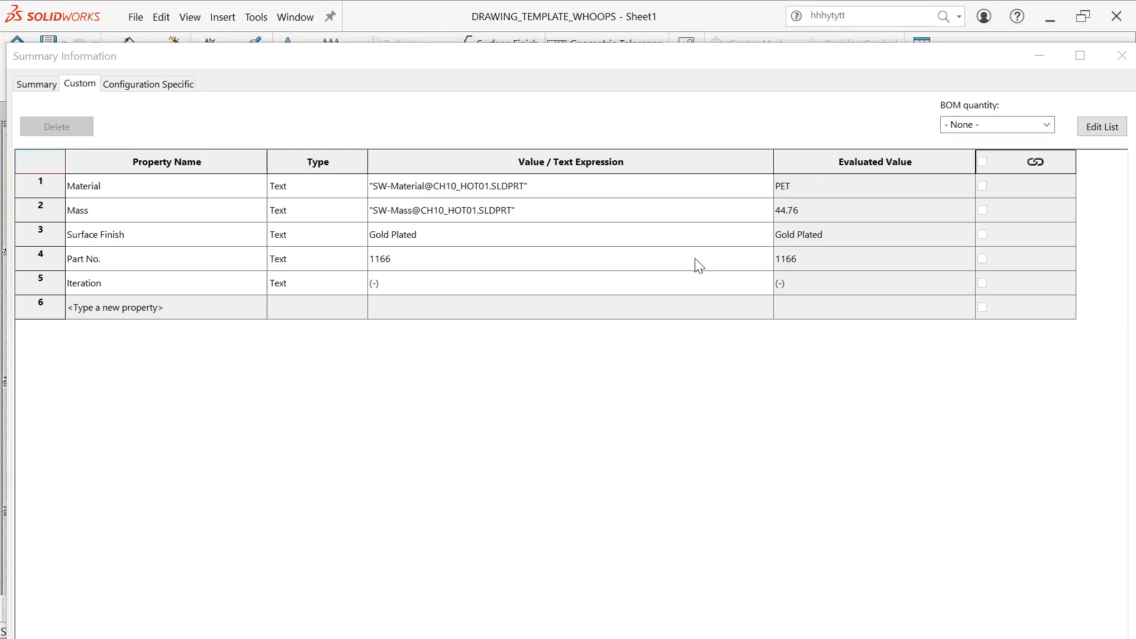
key("super")
mouse_move(350, 625)
left_click(509, 536)
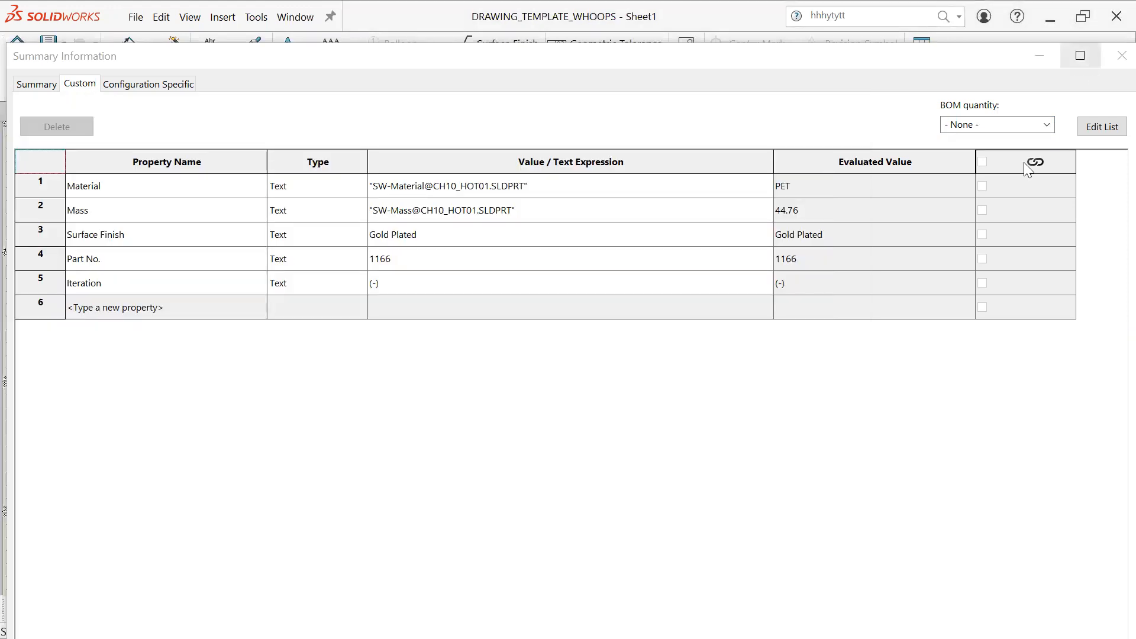
left_click(1121, 55)
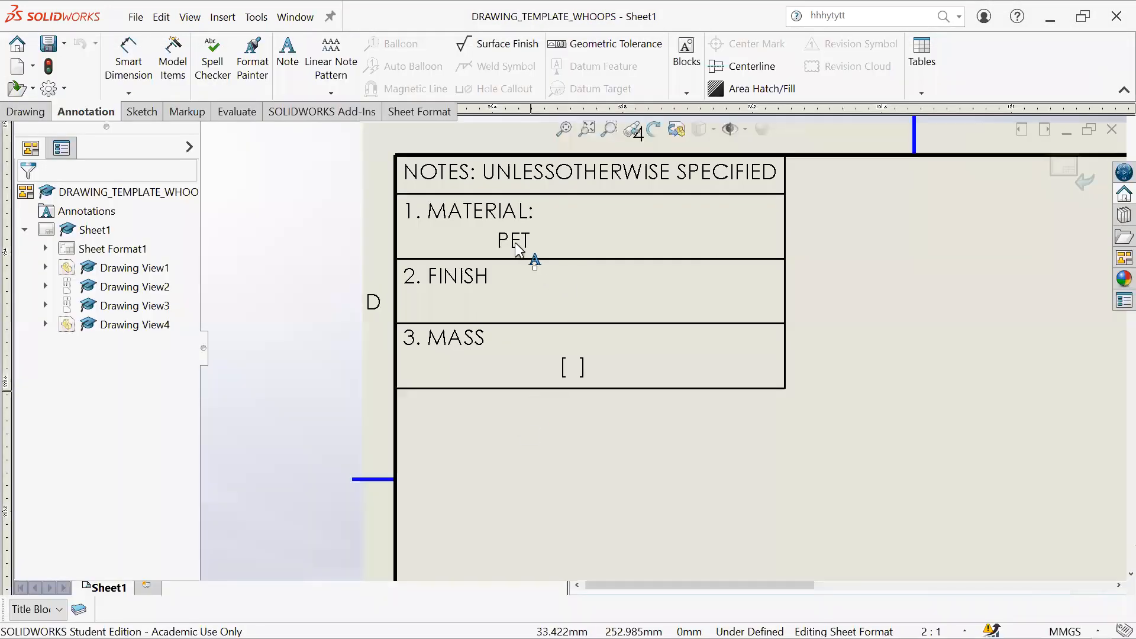
Step: Examine which linked fields are filled in or empty in the notes block and title block of DRAWING_TEMPLATE_WHOOPS
scroll(801, 407, "up", 5)
middle_click_drag(618, 362, 501, 249)
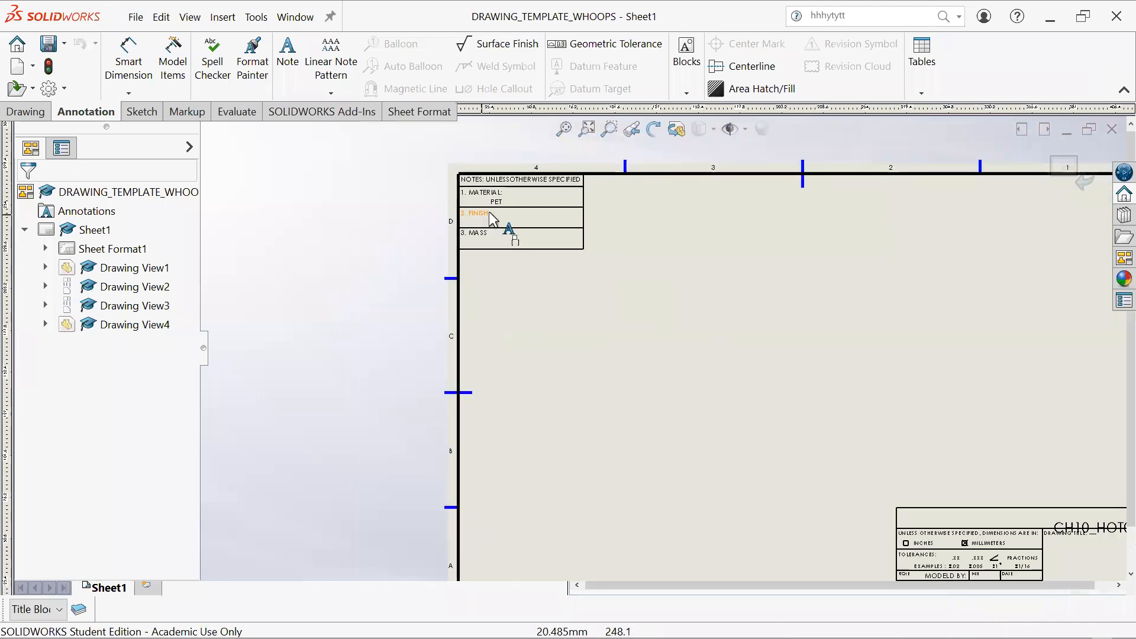
mouse_move(707, 361)
middle_mouse_down()
mouse_move(504, 209)
mouse_move(435, 182)
middle_mouse_up()
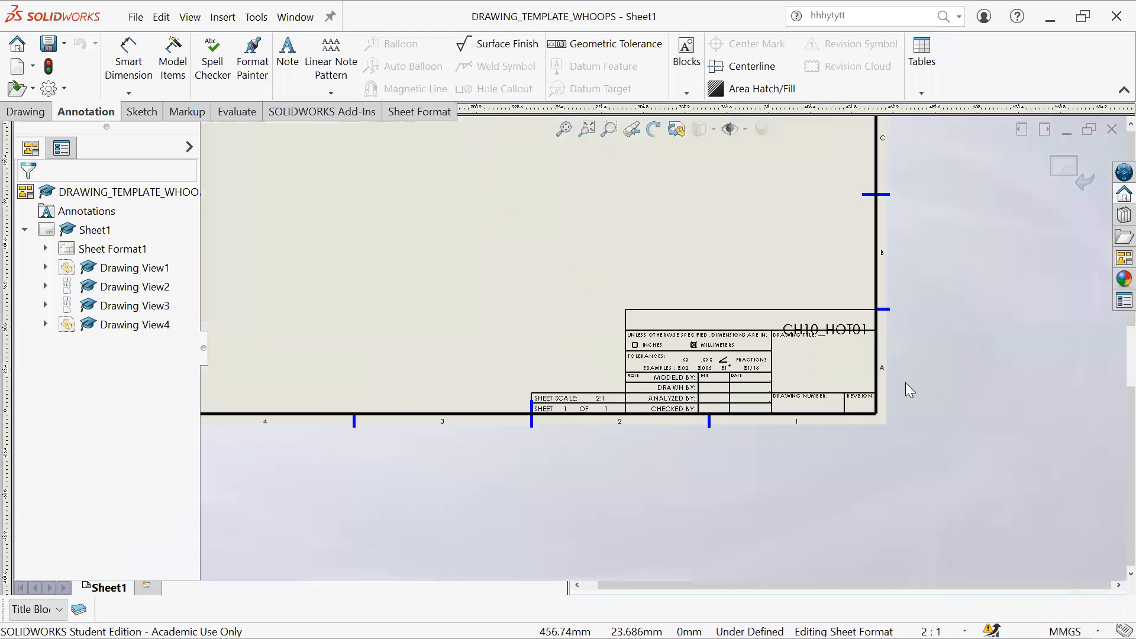
scroll(958, 377, "down", 2)
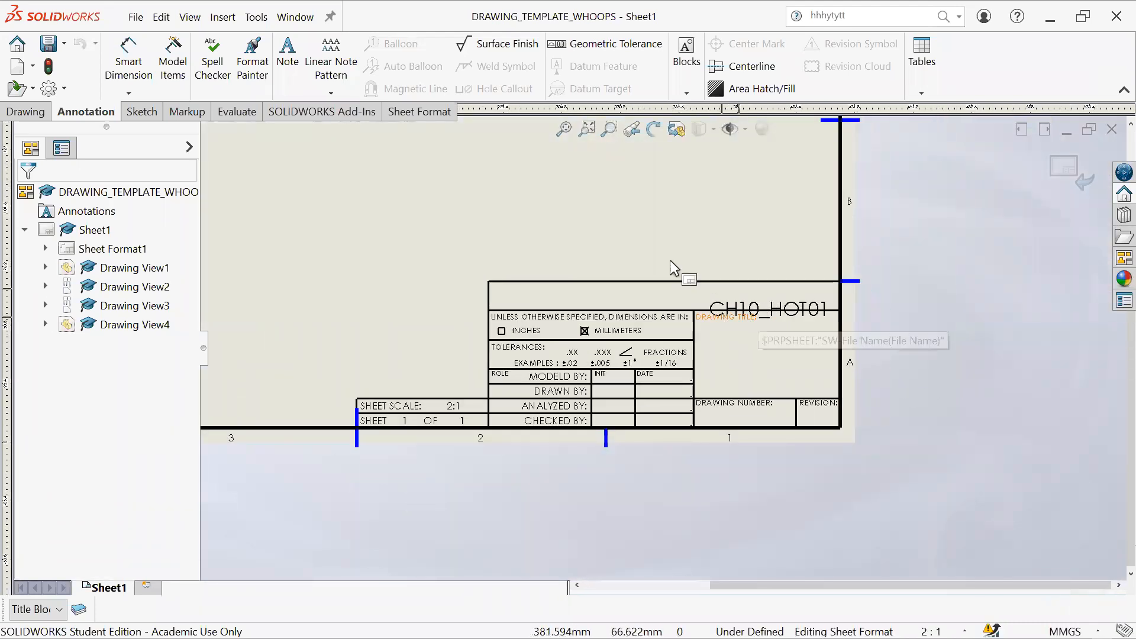
middle_click_drag(749, 319, 951, 383)
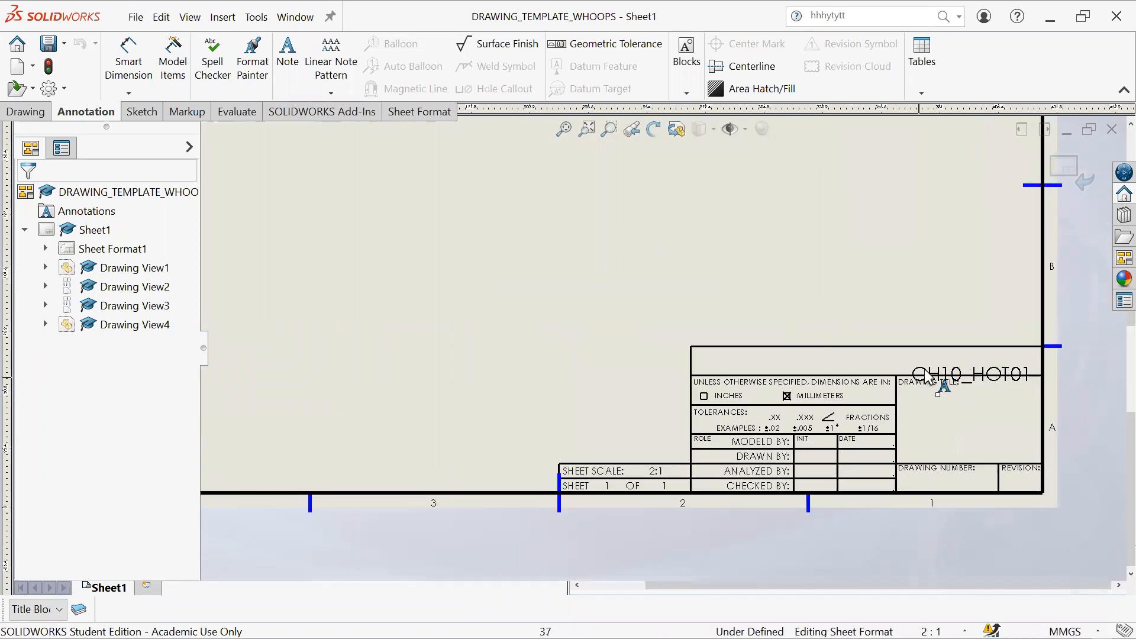
scroll(621, 304, "up", 2)
middle_click_drag(586, 278, 605, 328)
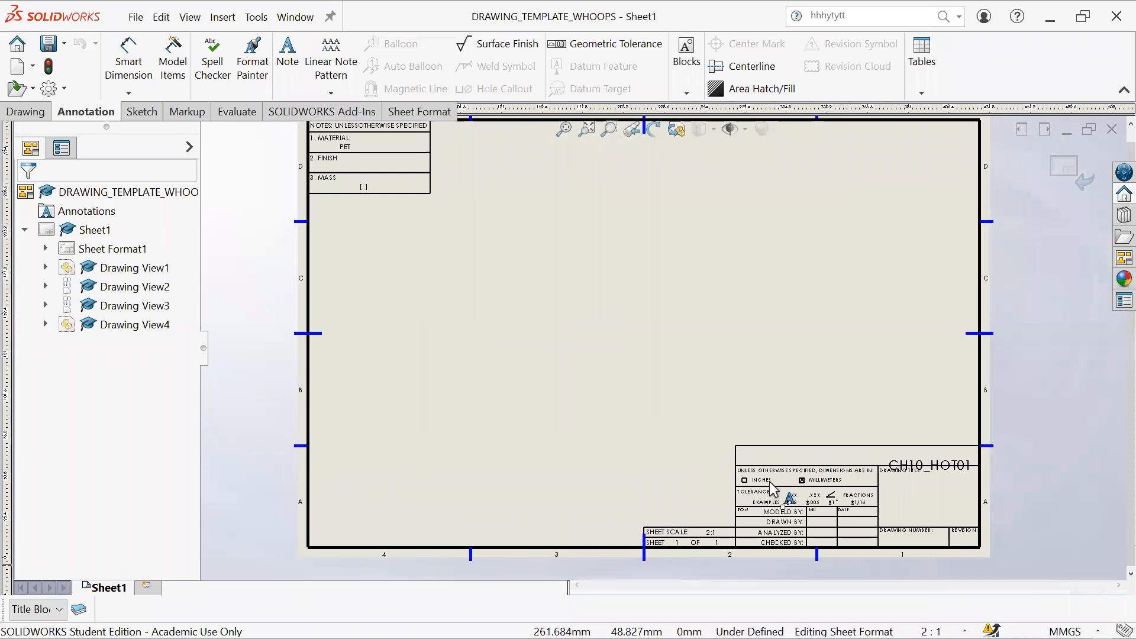
scroll(816, 503, "down", 2)
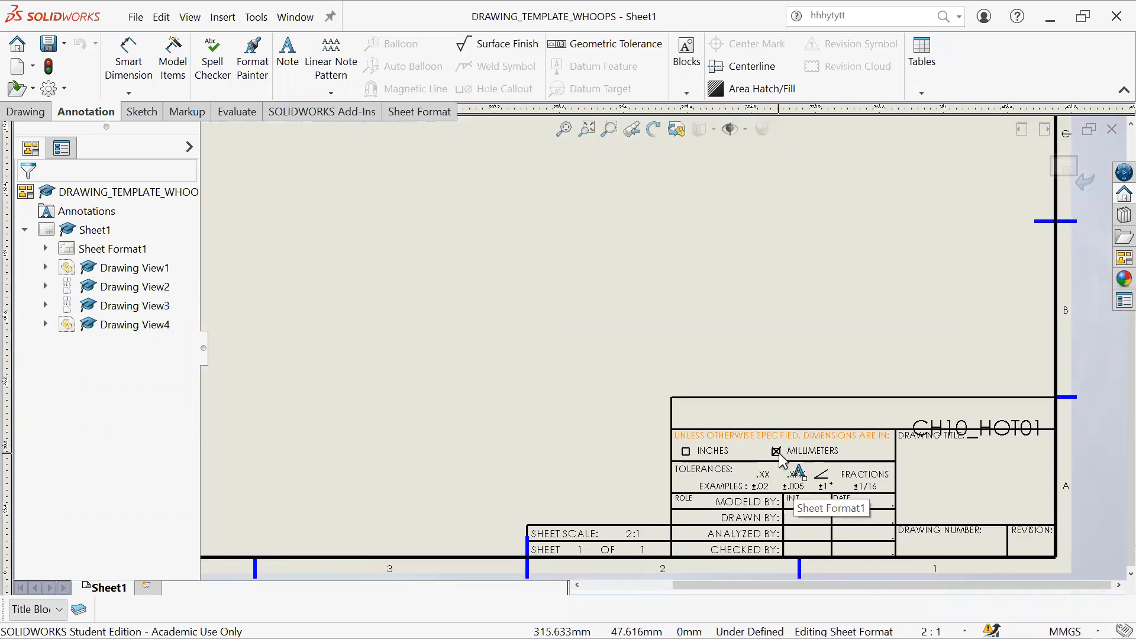
scroll(552, 296, "up", 3)
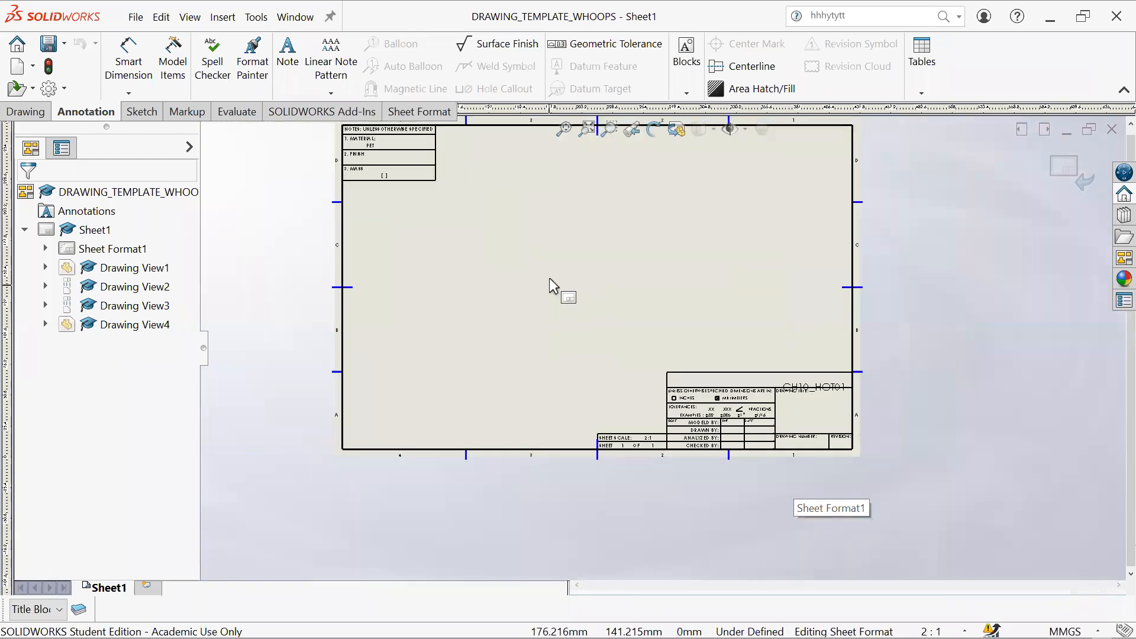
Step: Switch from the drawing, by way of the AMP folder, to the CH10_HOT01 part and examine the model
scroll(583, 311, "down", 1)
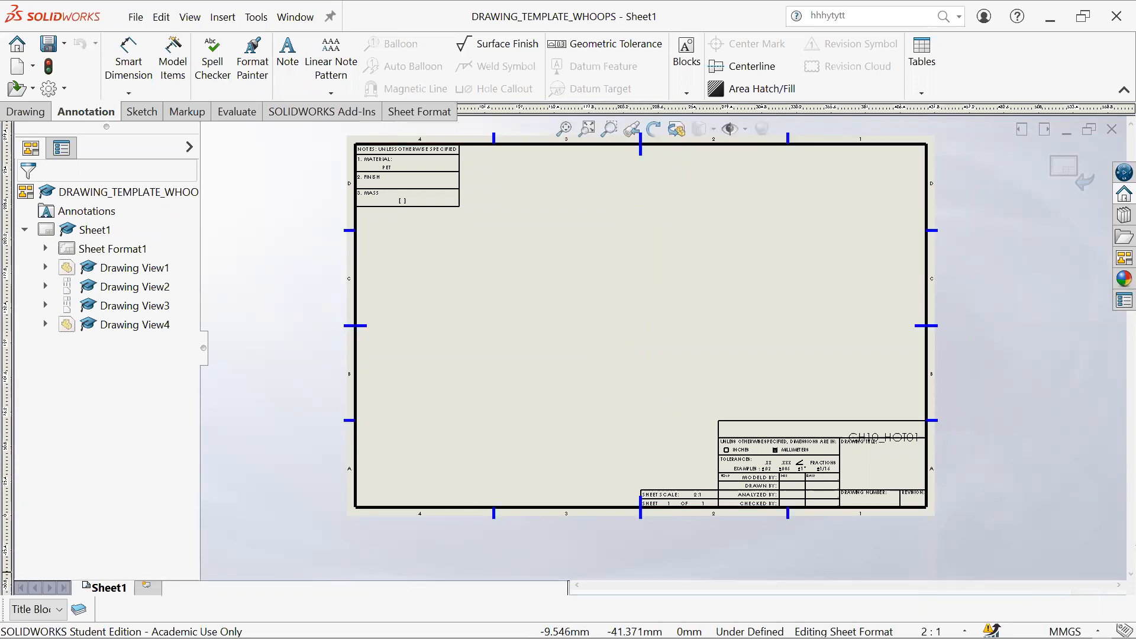
key("super")
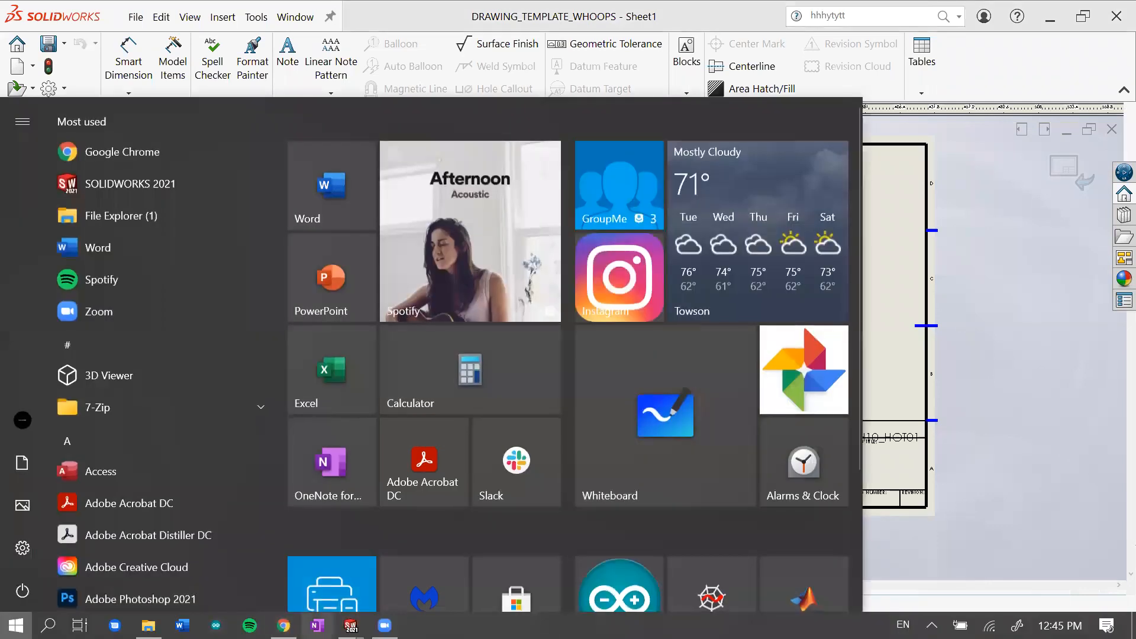
mouse_move(351, 625)
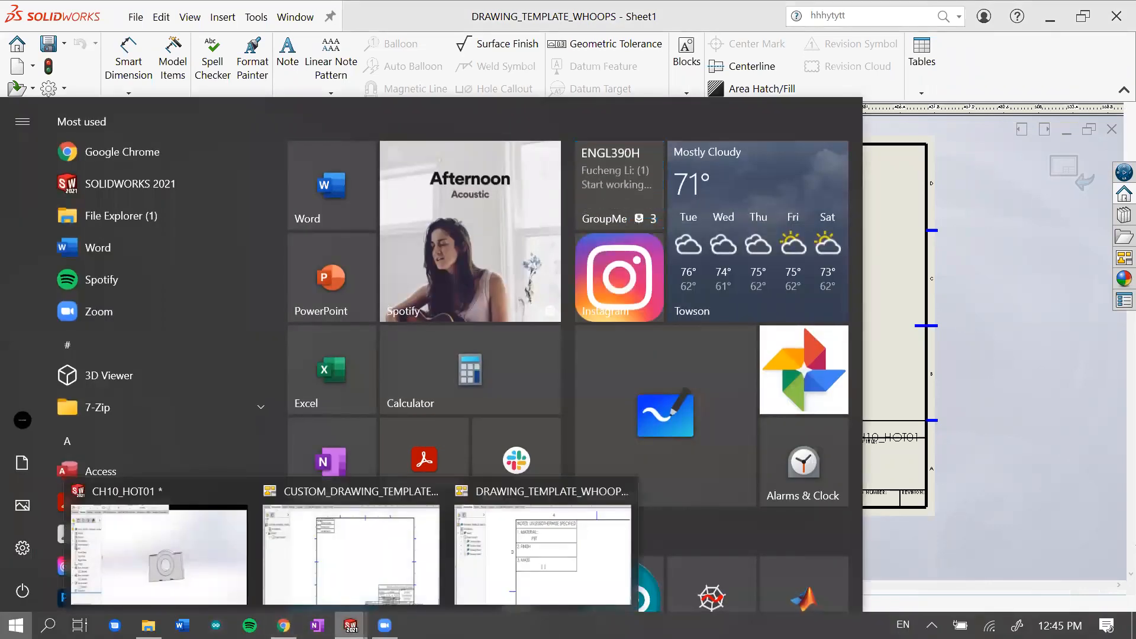
left_click(148, 625)
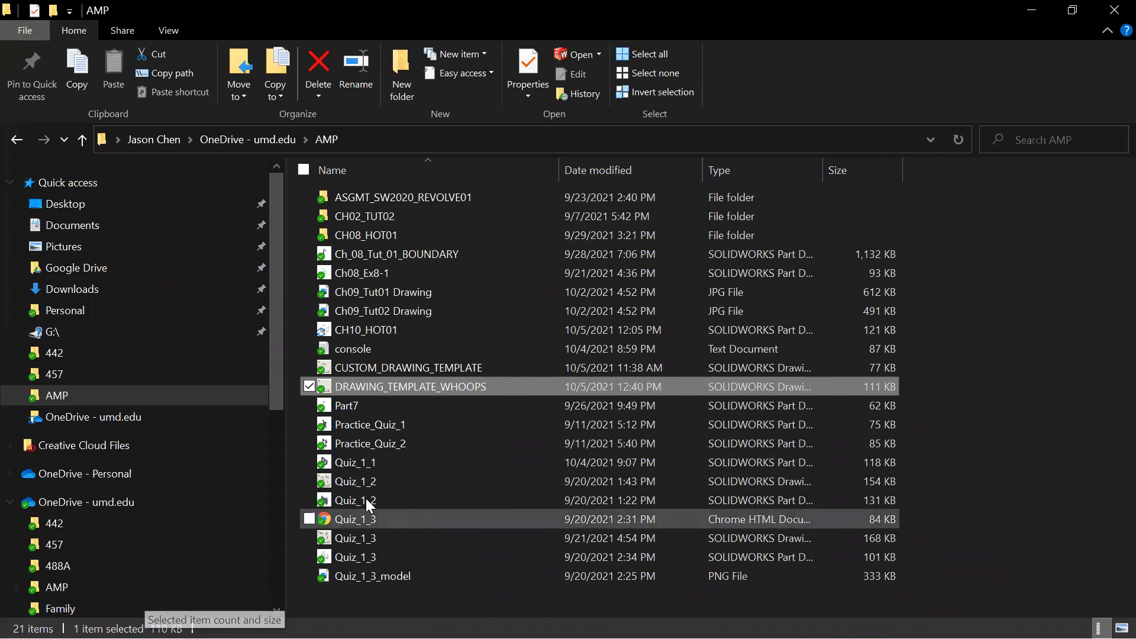
key("super")
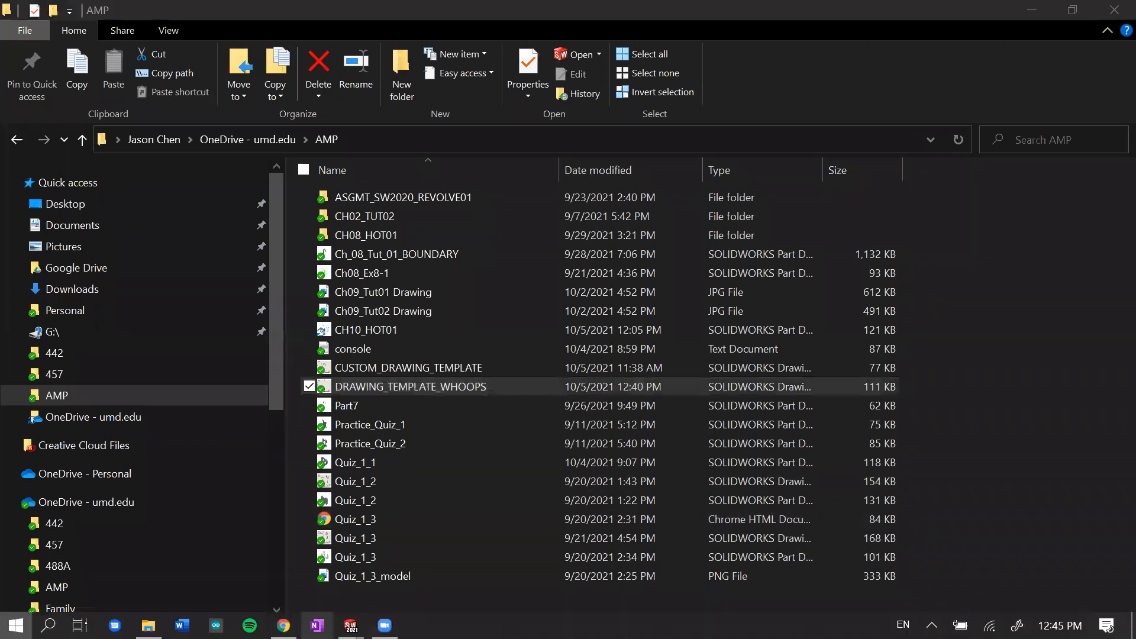
mouse_move(350, 625)
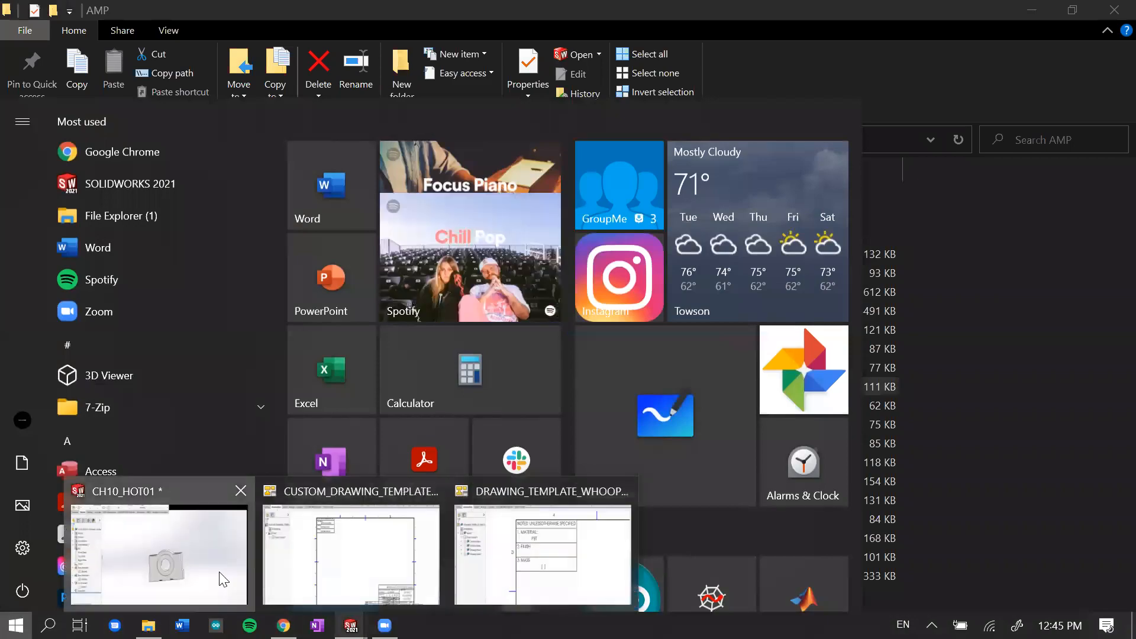
left_click(225, 579)
middle_click_drag(713, 389, 681, 472)
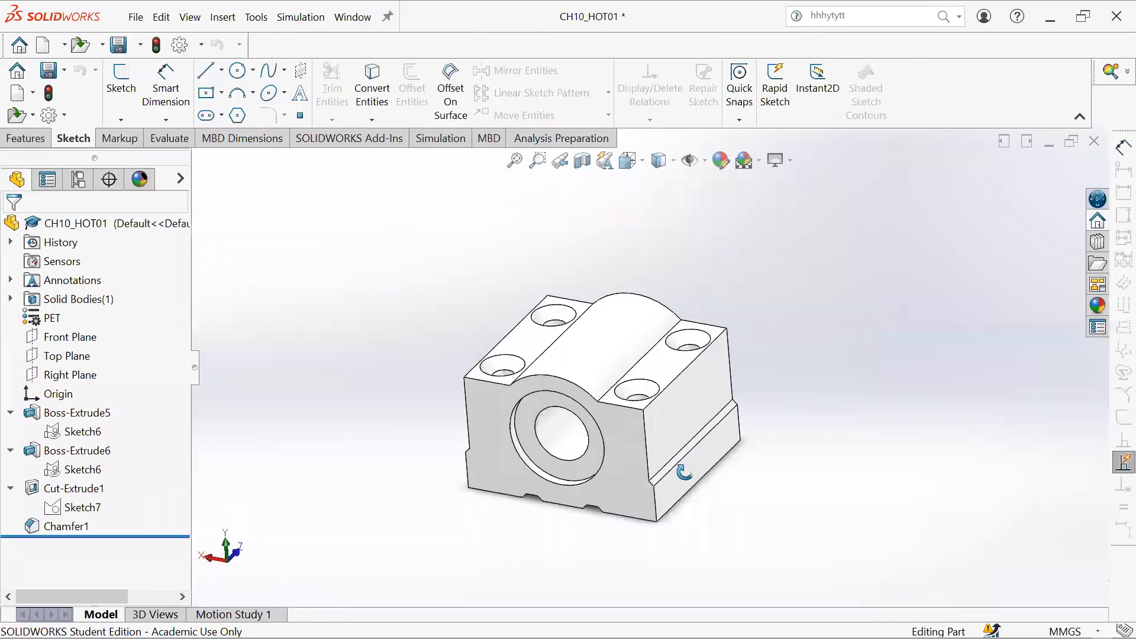
Step: Return to the DRAWING_TEMPLATE_WHOOPS drawing and switch from editing the sheet format back to editing the sheet
key("super")
mouse_move(351, 626)
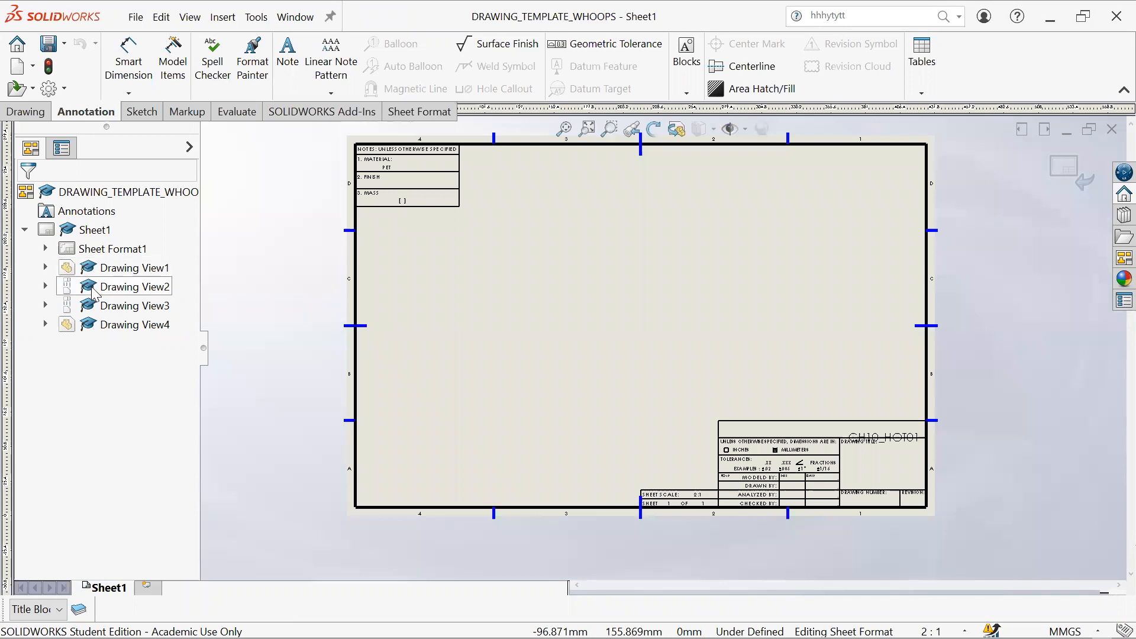
left_click(45, 286)
left_click(46, 287)
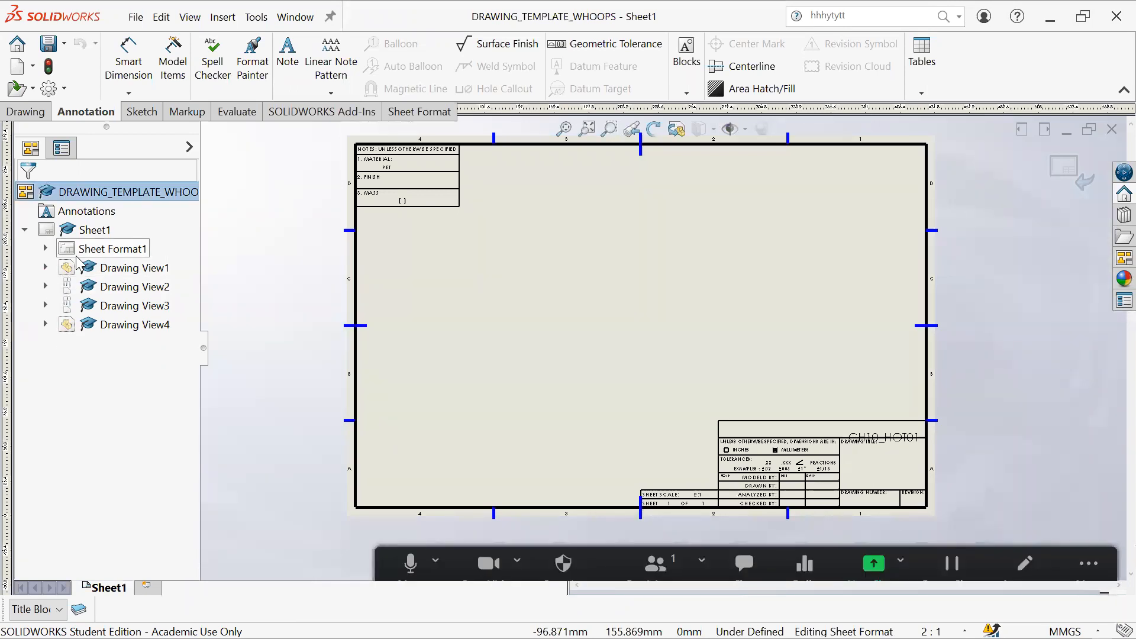
right_click(84, 269)
left_click(505, 243)
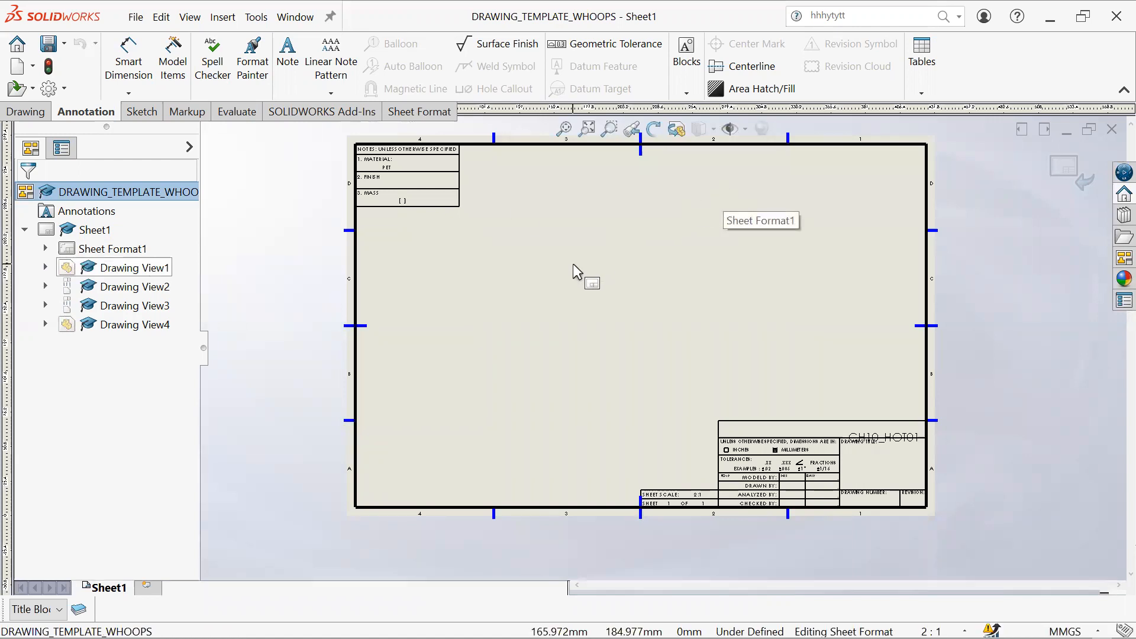
right_click(506, 329)
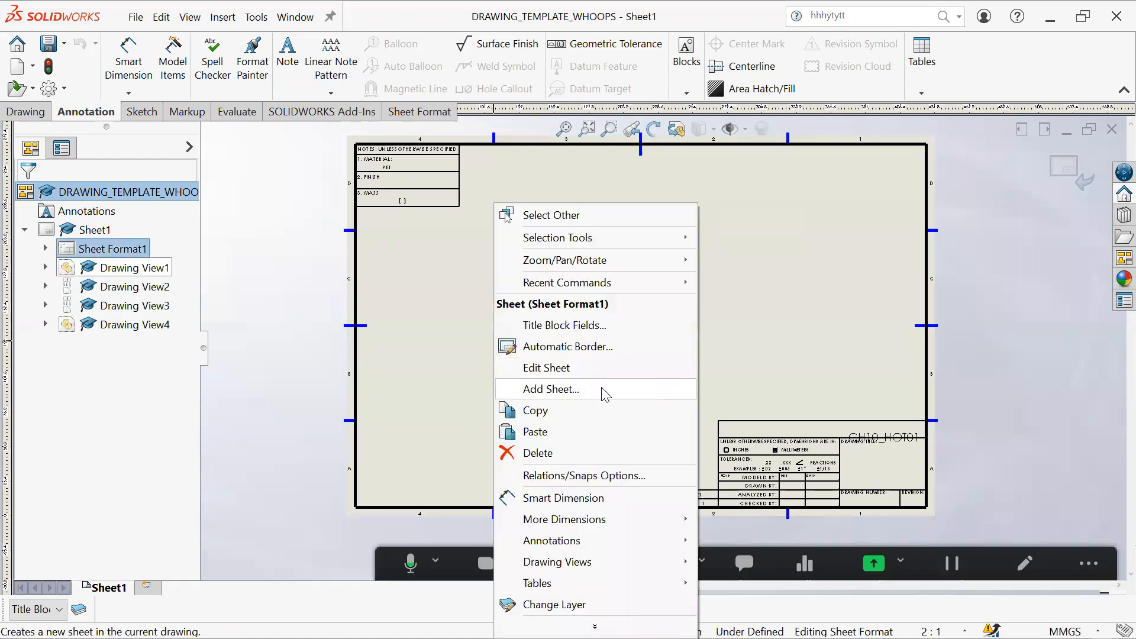
left_click(546, 367)
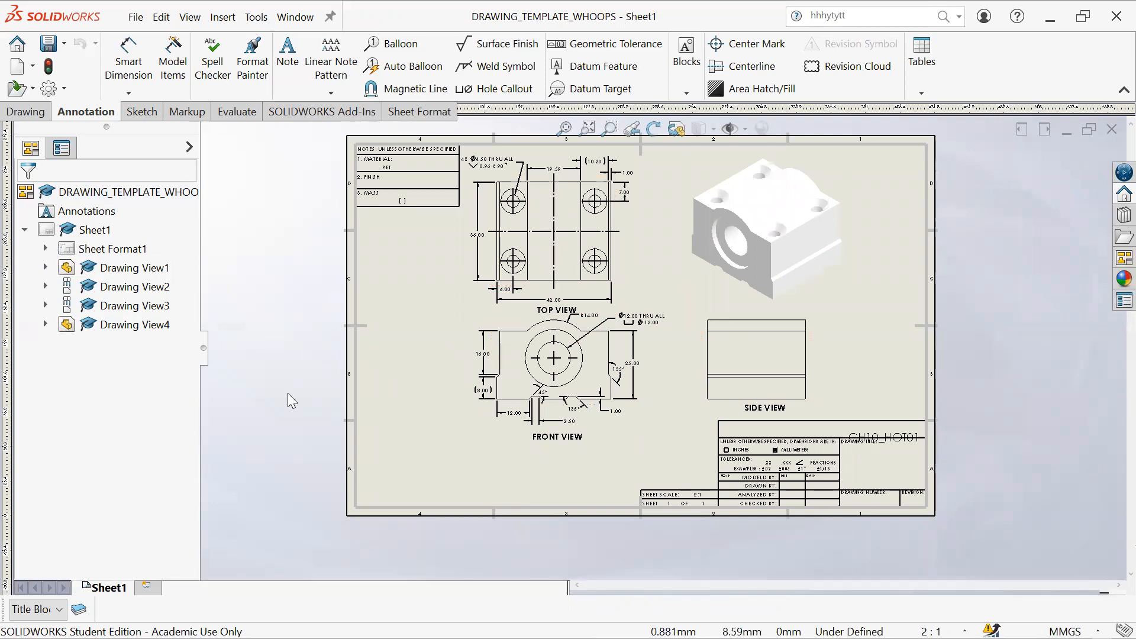
Step: Open the CH10_HOT01 part's file properties, examine the Mass property's name and available value expressions, and close the dialog
key("super")
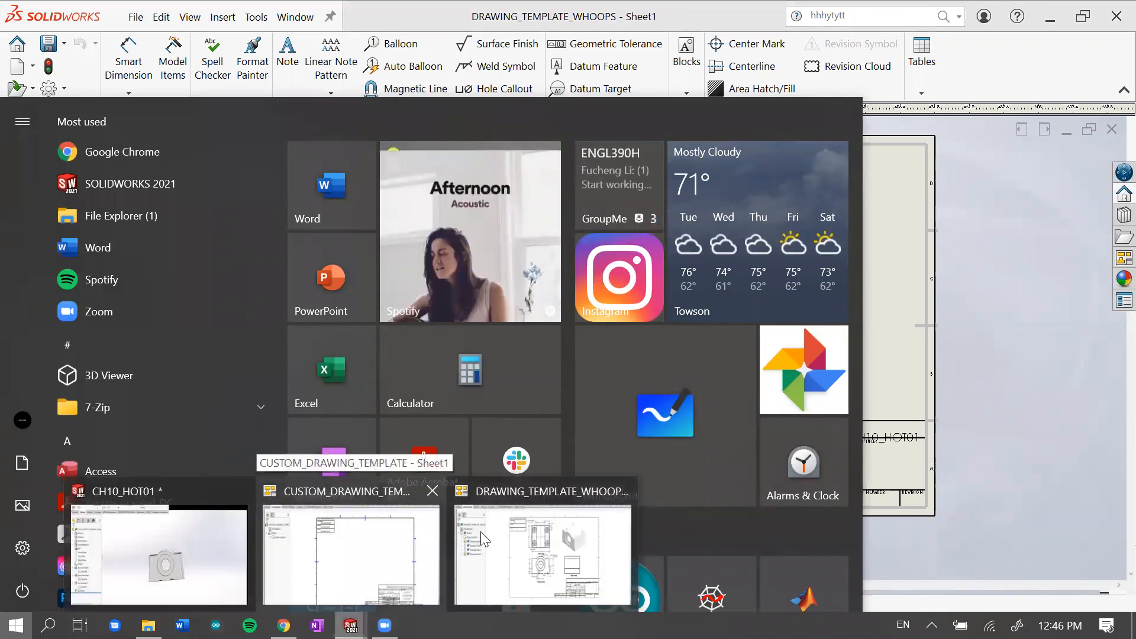
left_click(228, 551)
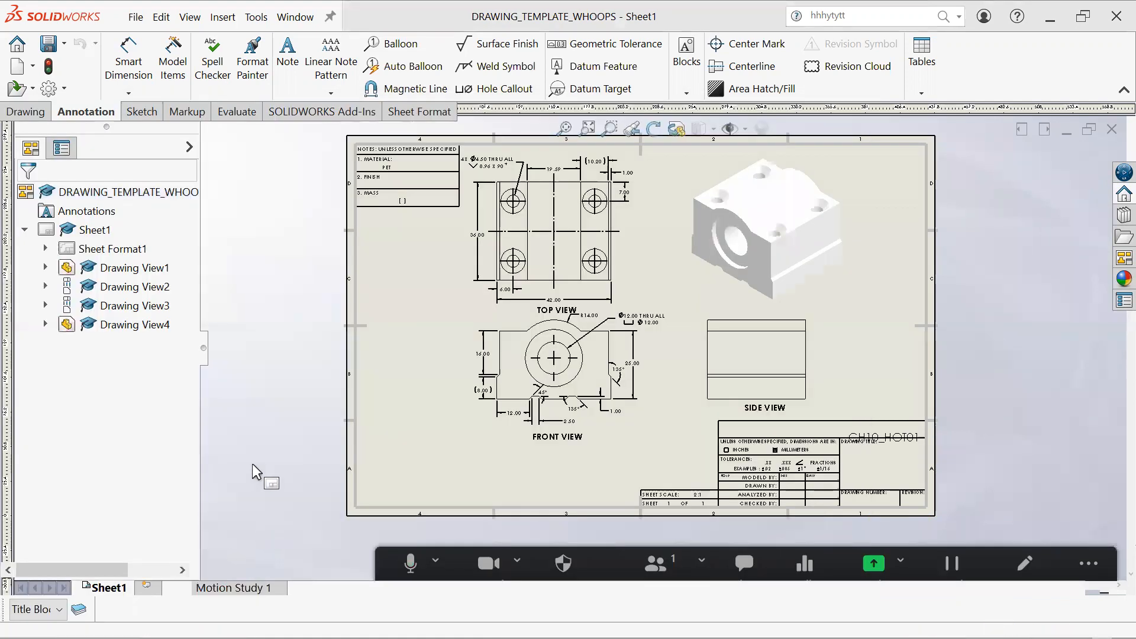
left_click(136, 18)
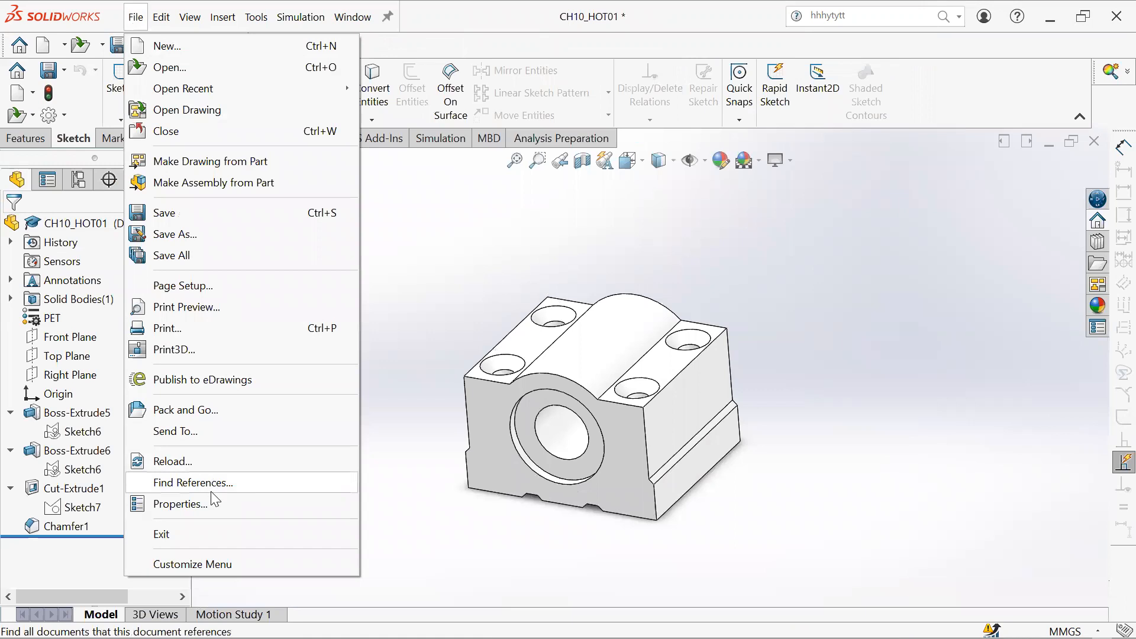
left_click(180, 503)
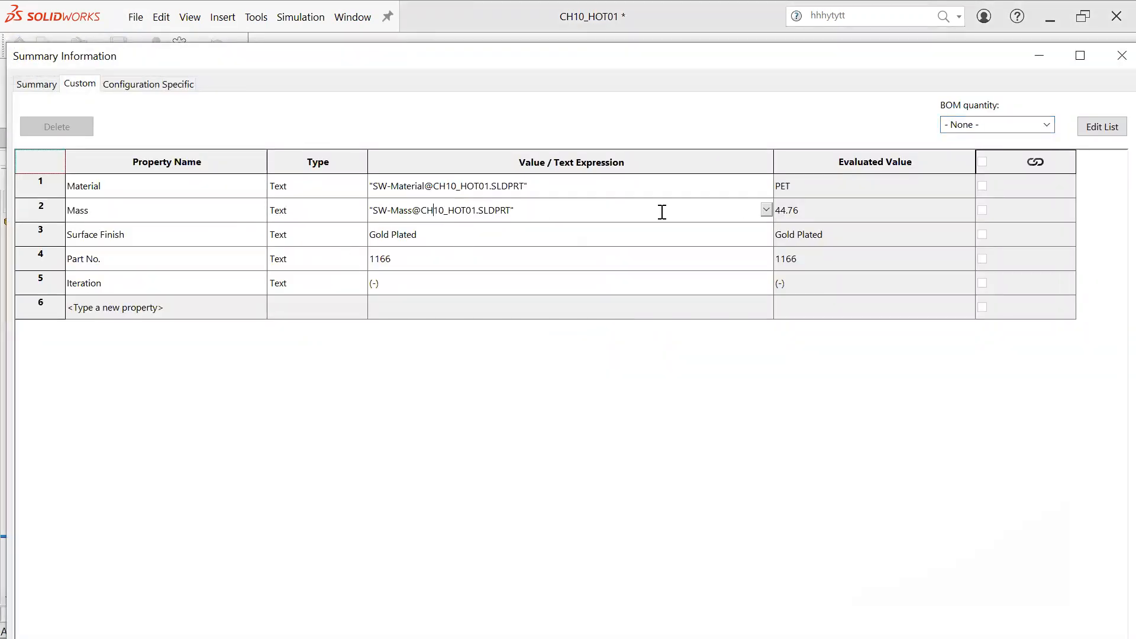
left_click(769, 210)
left_click(766, 210)
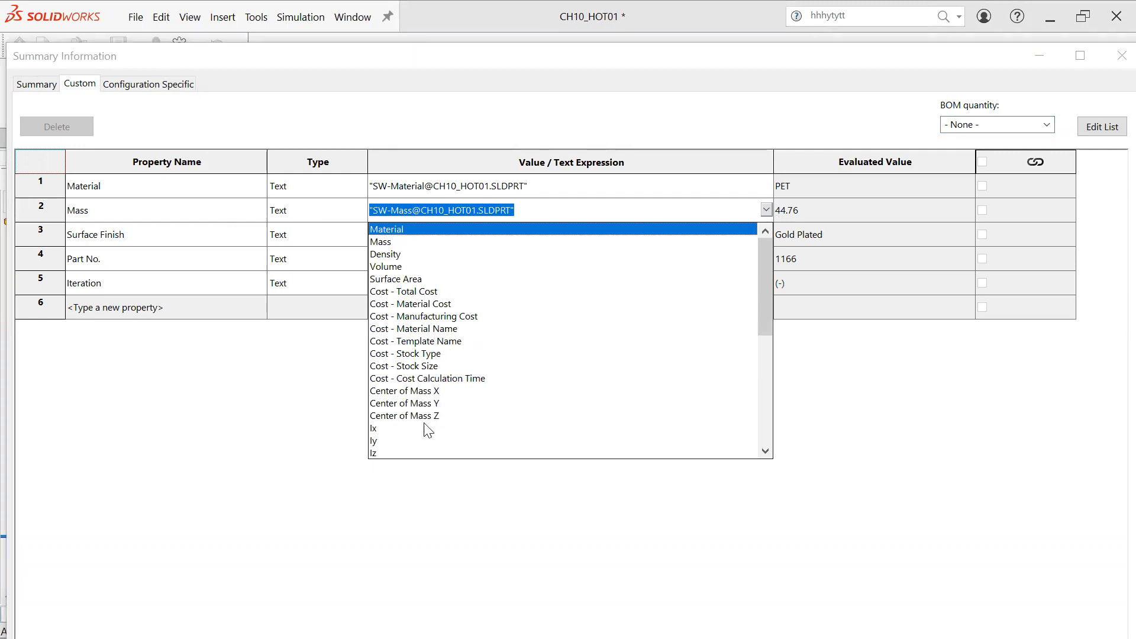
left_click(670, 209)
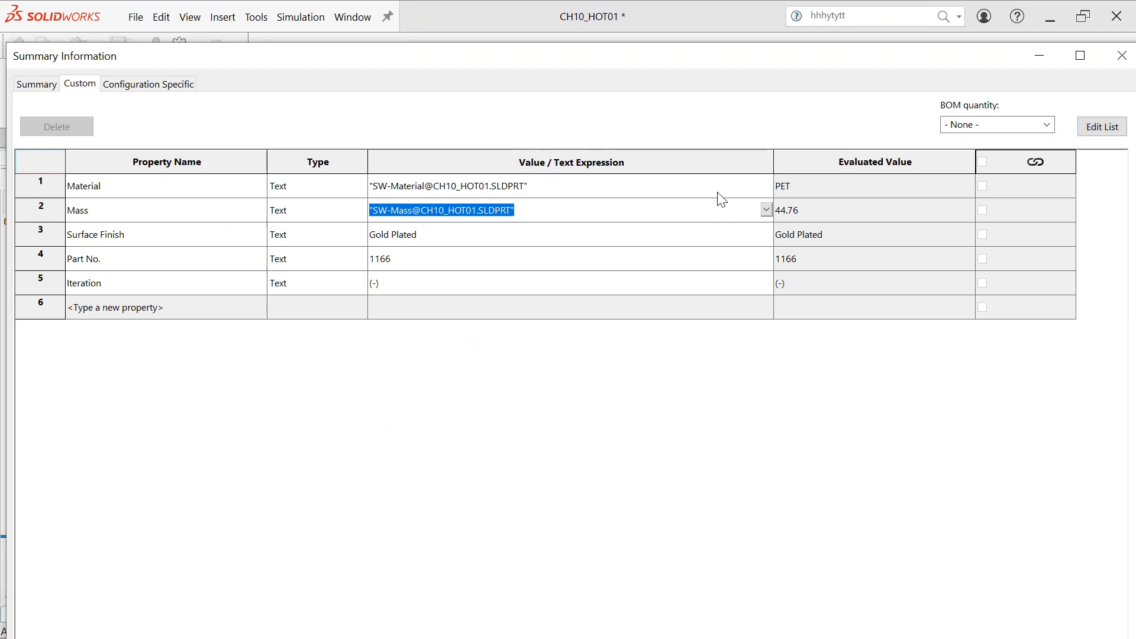
left_click(222, 210)
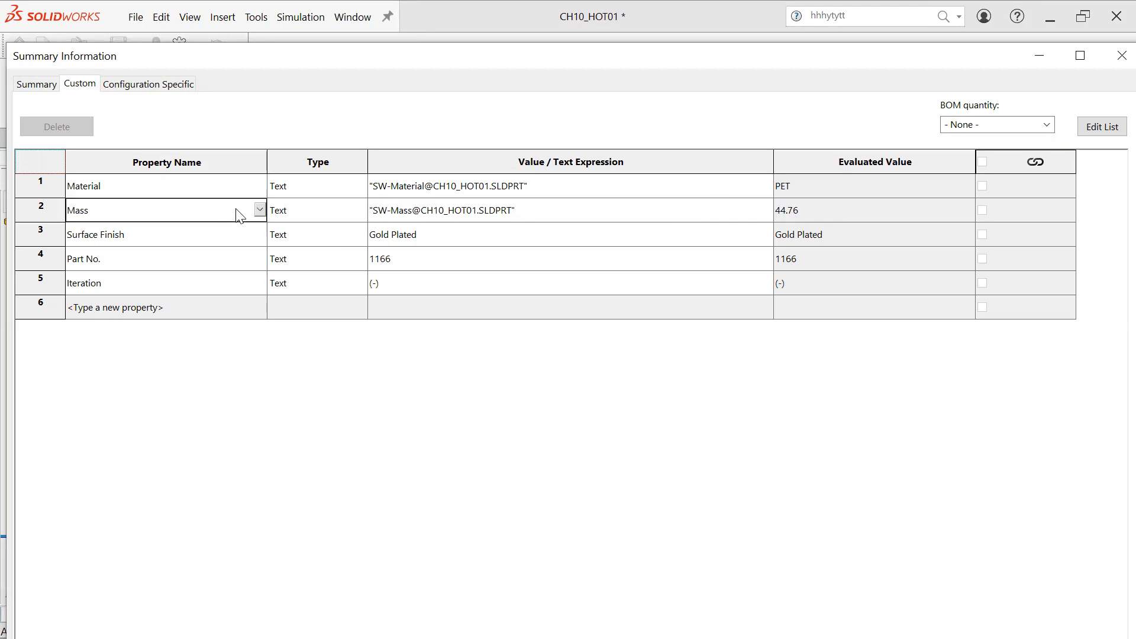
left_click(197, 215)
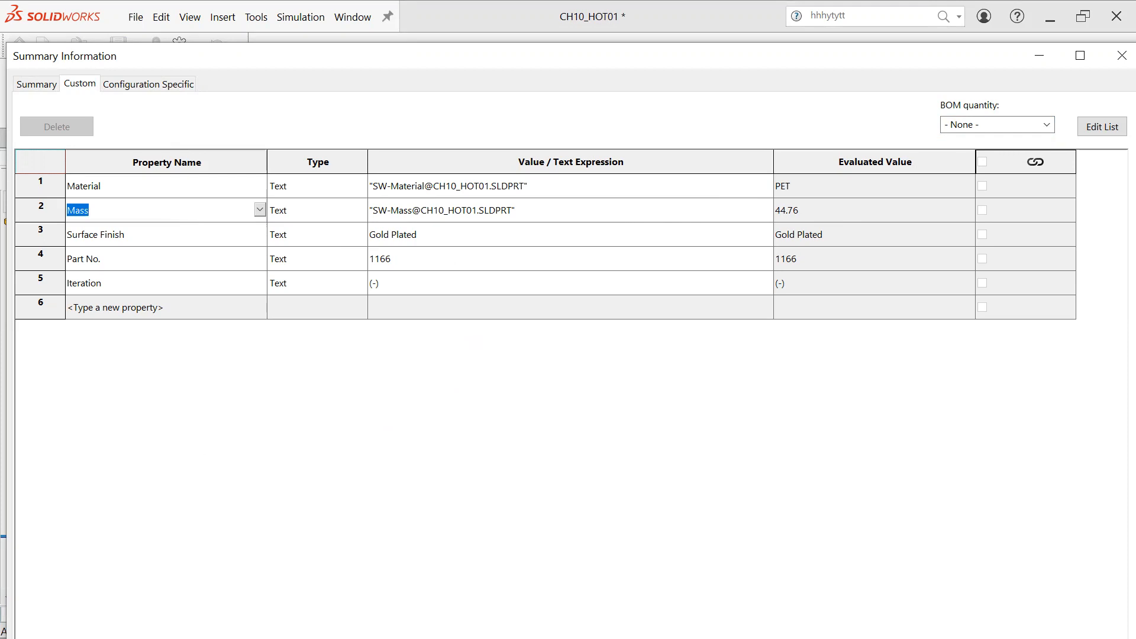
left_click(1120, 55)
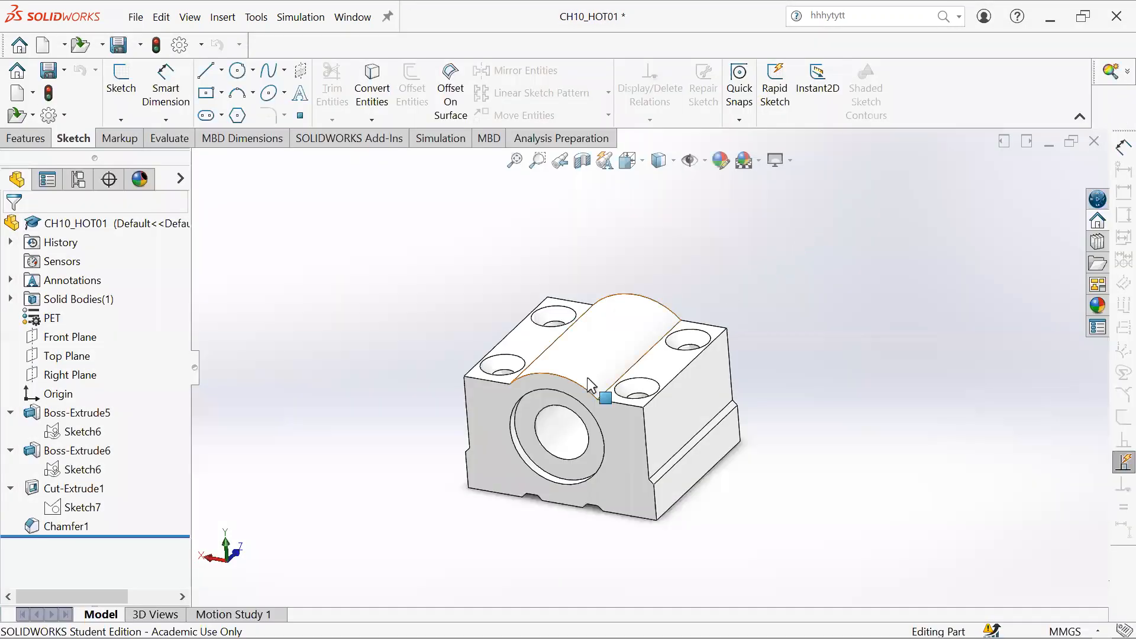
Step: Switch to the CUSTOM_DRAWING_TEMPLATE drawing and read the property names linked in its notes block
key("super")
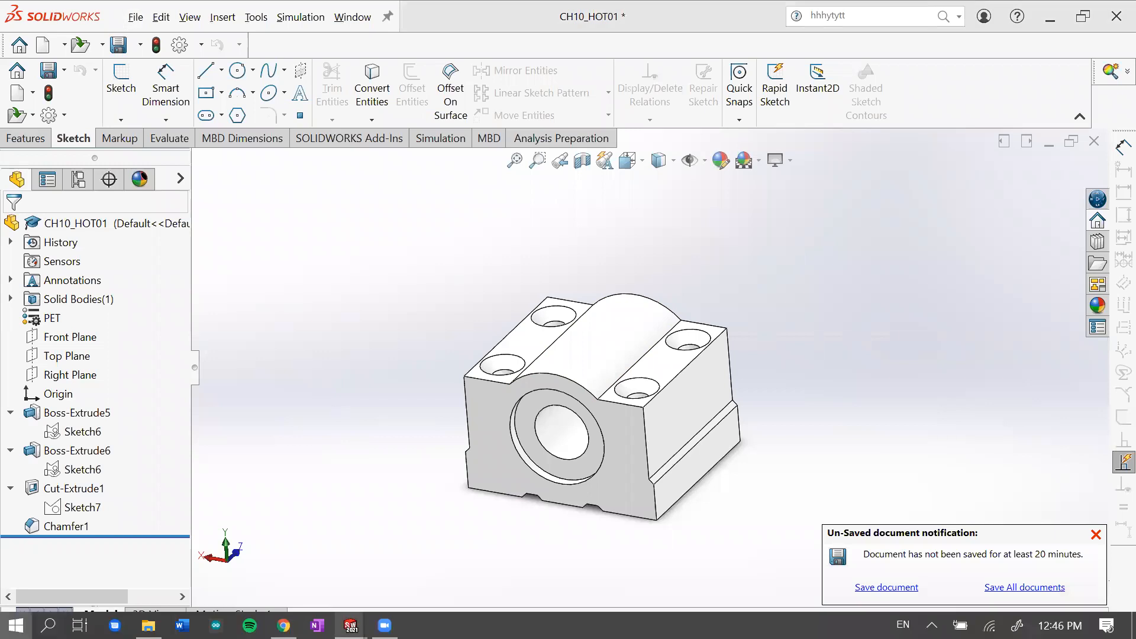
mouse_move(351, 625)
left_click(360, 580)
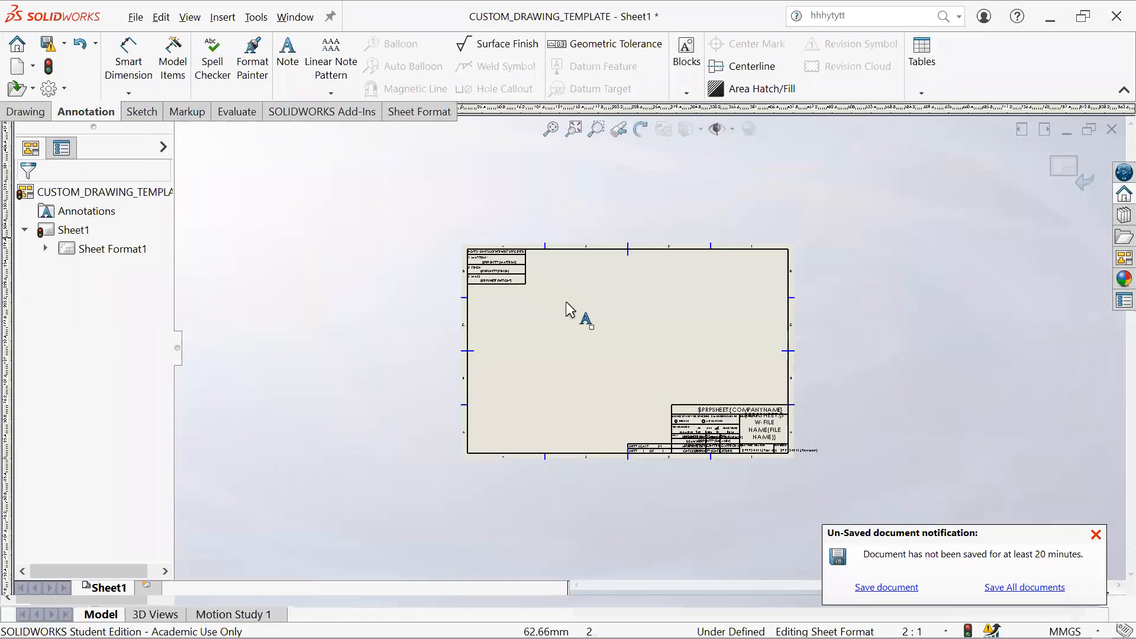
scroll(565, 301, "down", 5)
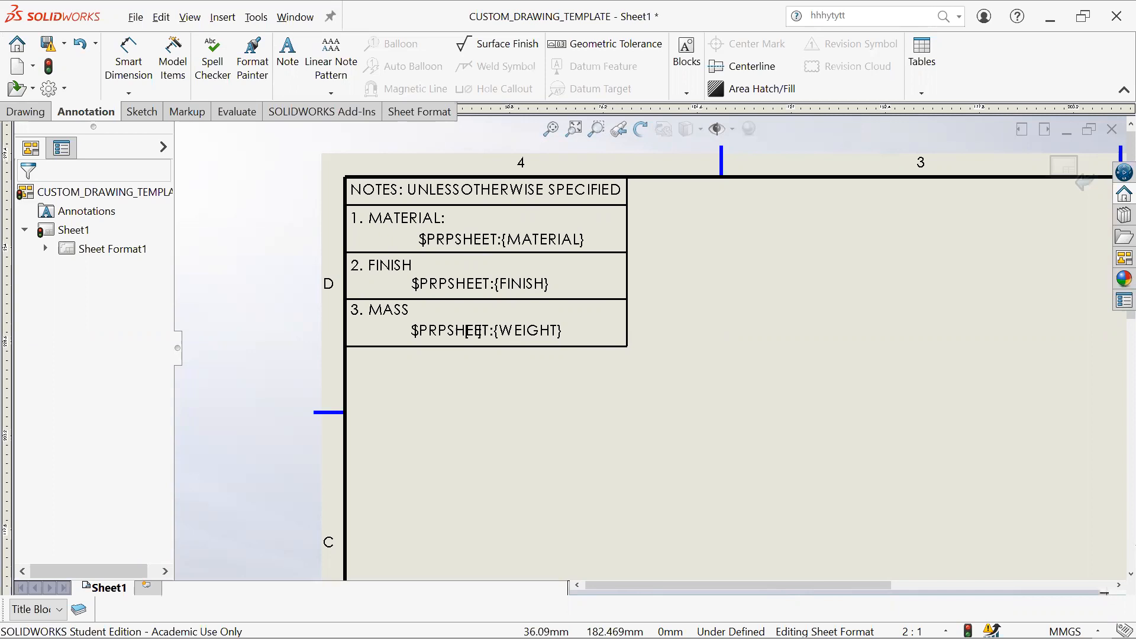
Step: In the CH10_HOT01 part's custom properties, rename Iteration to Revision, Mass to Weight, and Surface Finish to Finish
key("super")
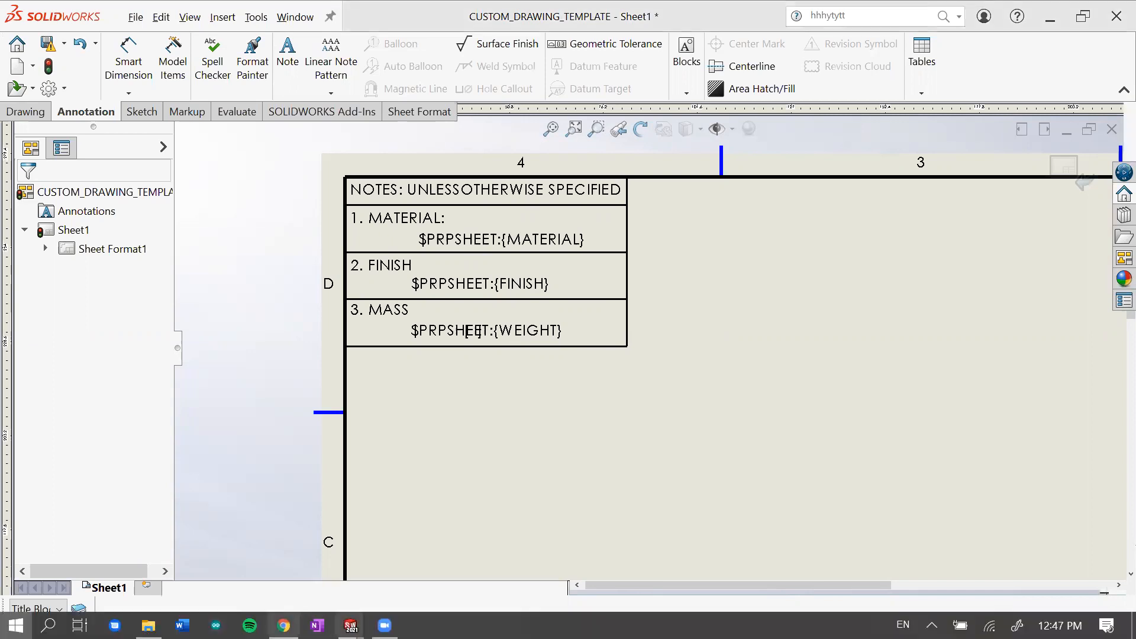
left_click(352, 624)
left_click(199, 558)
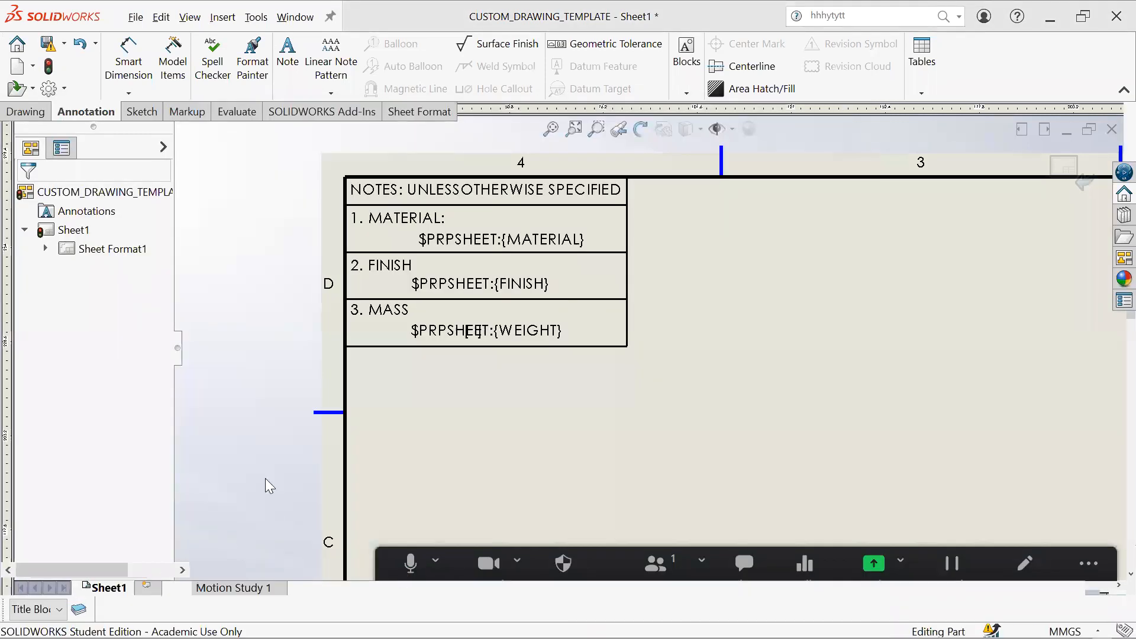
left_click(255, 448)
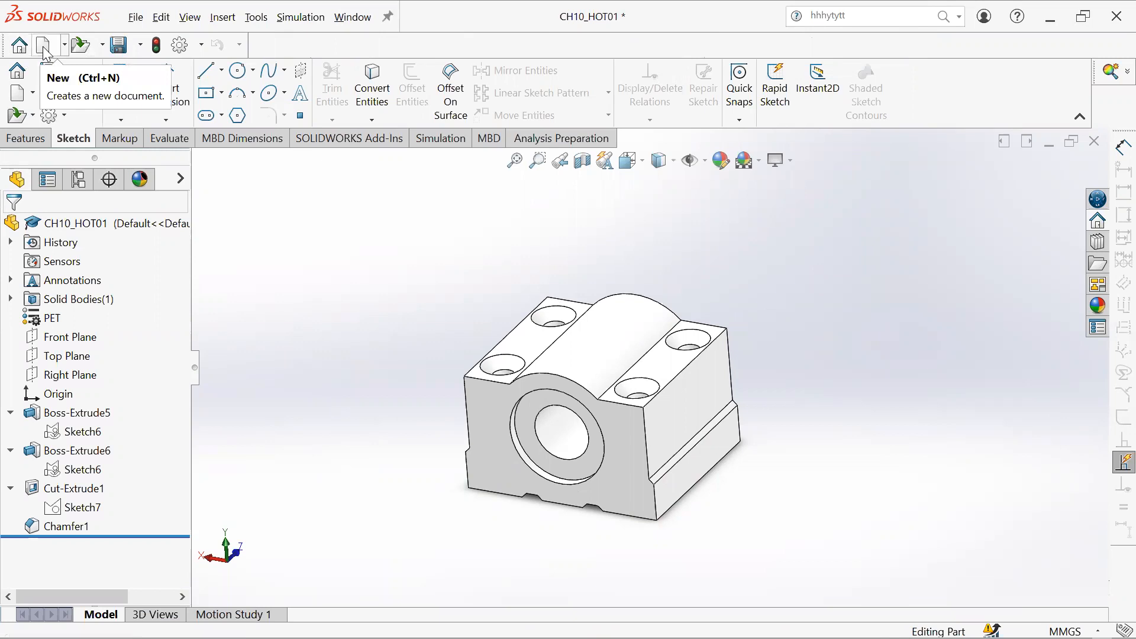
left_click(135, 17)
left_click(200, 503)
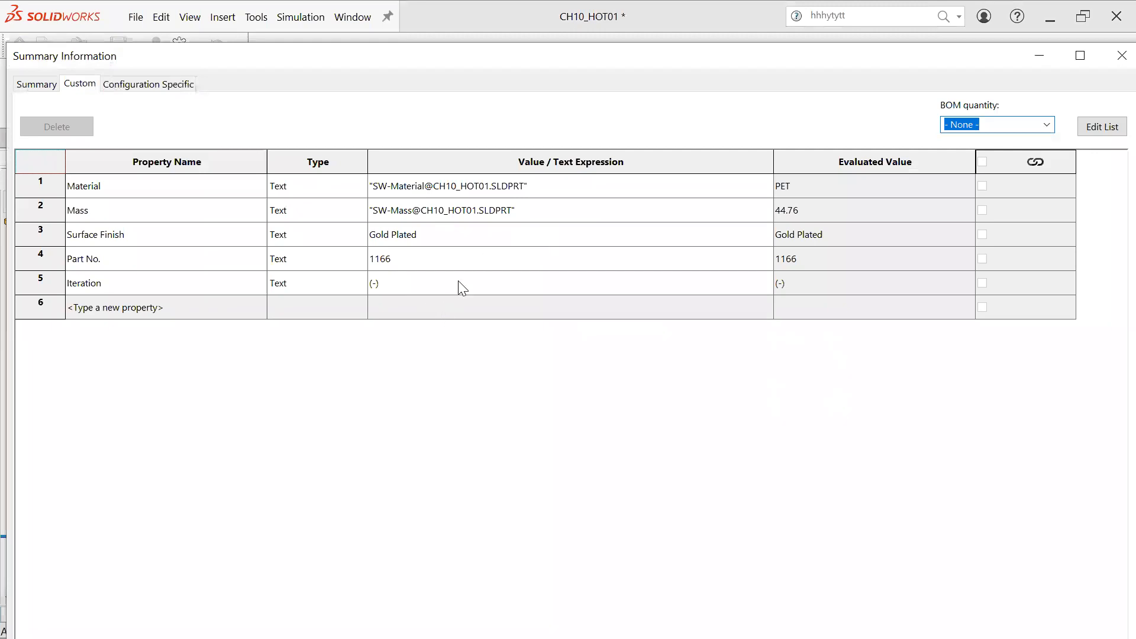
left_click(160, 284)
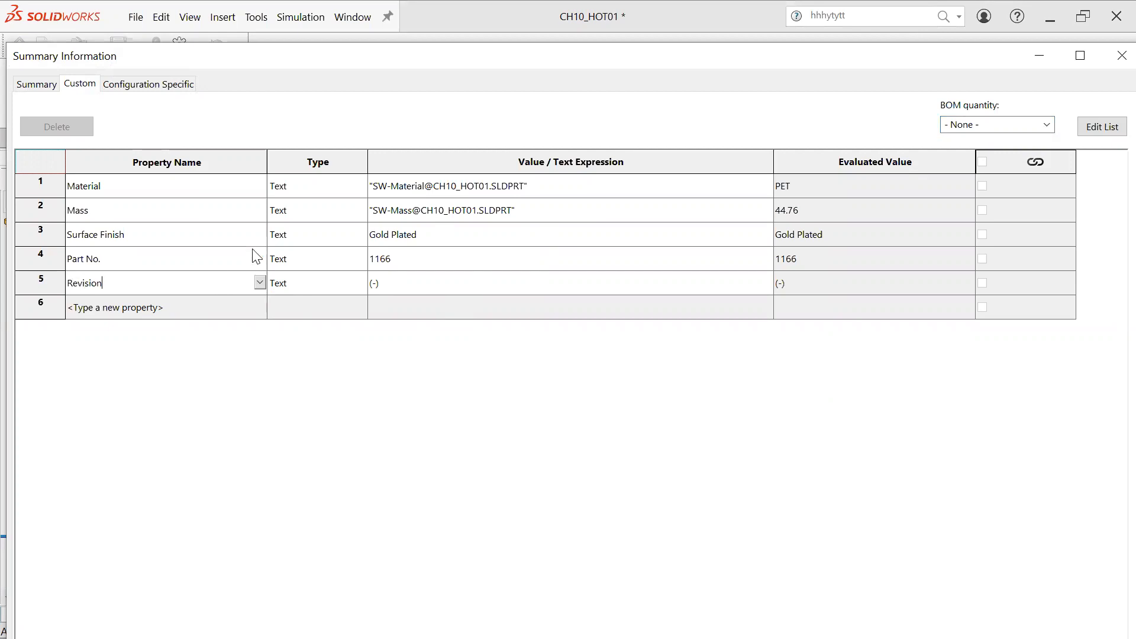
left_click(204, 210)
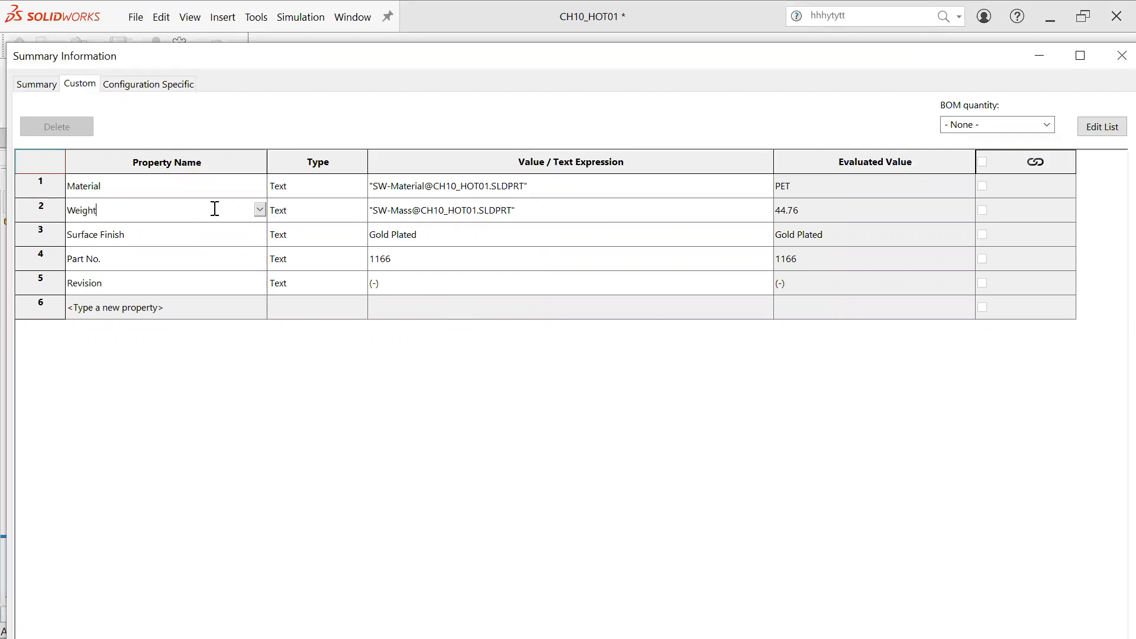
left_click(99, 236)
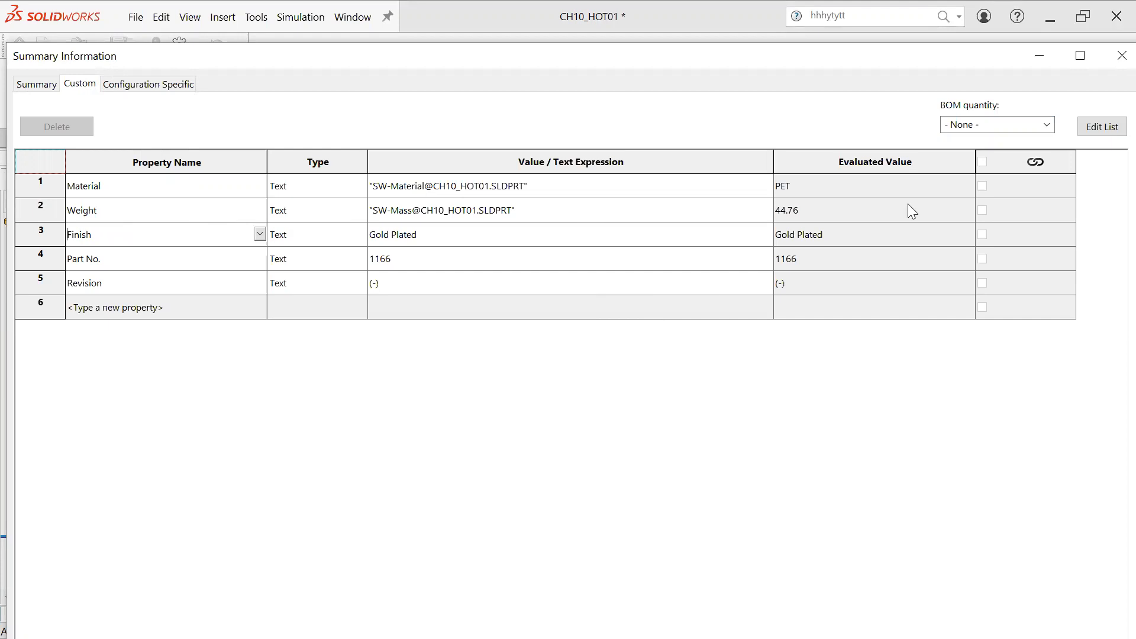
Step: Set the Part No. custom property to 11001, accept the property changes, and save the CH10_HOT01 part
left_click(506, 258)
type("11")
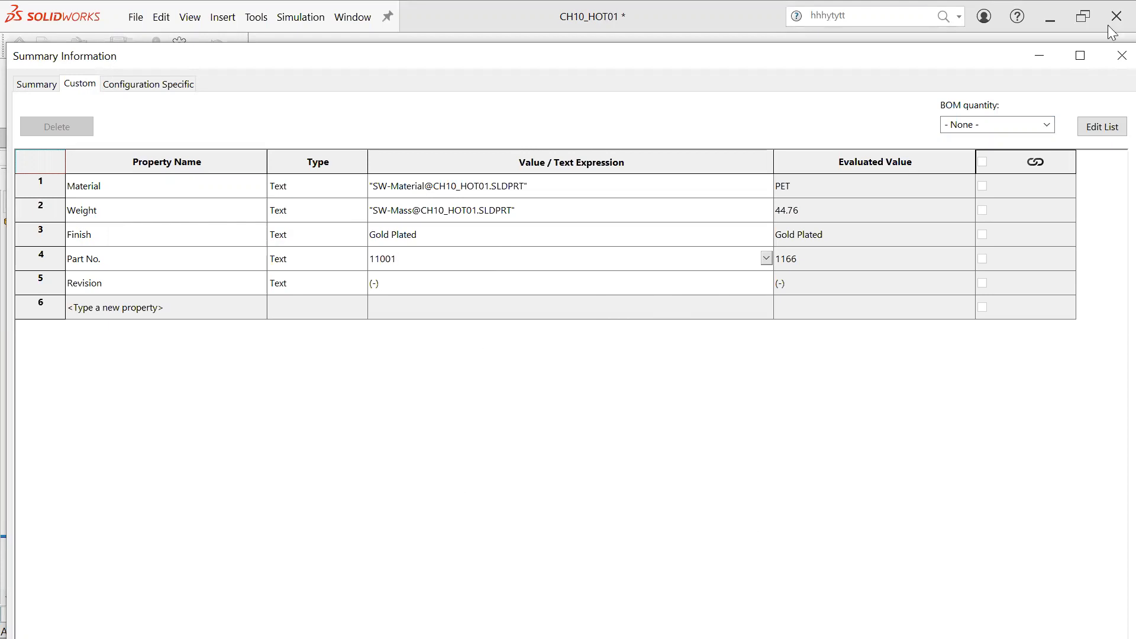
left_click(1080, 55)
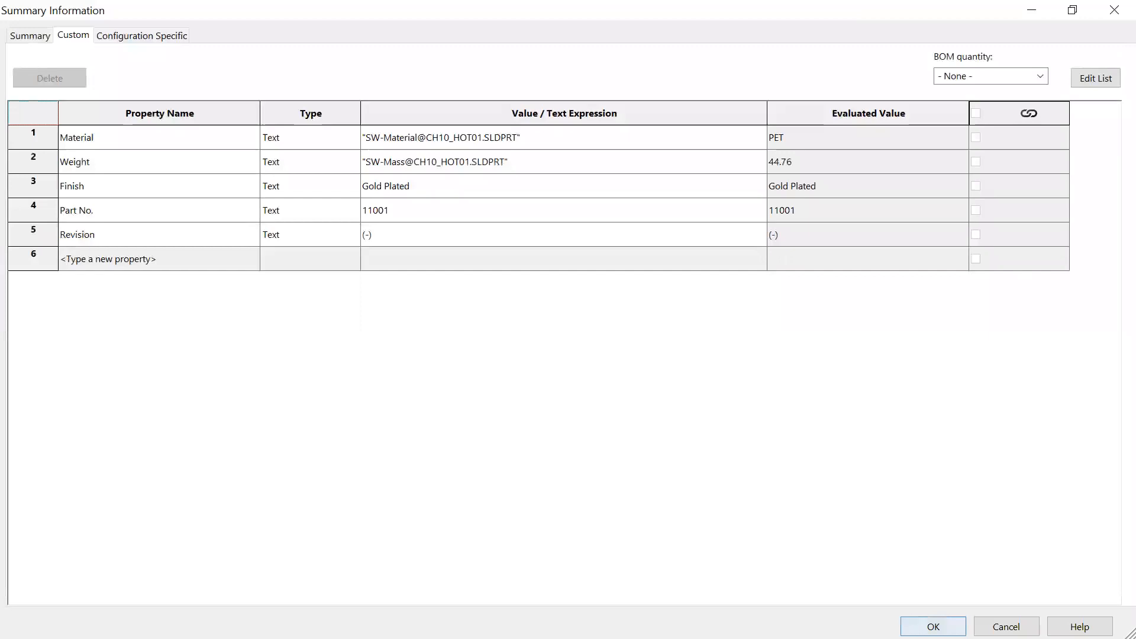
key("Return")
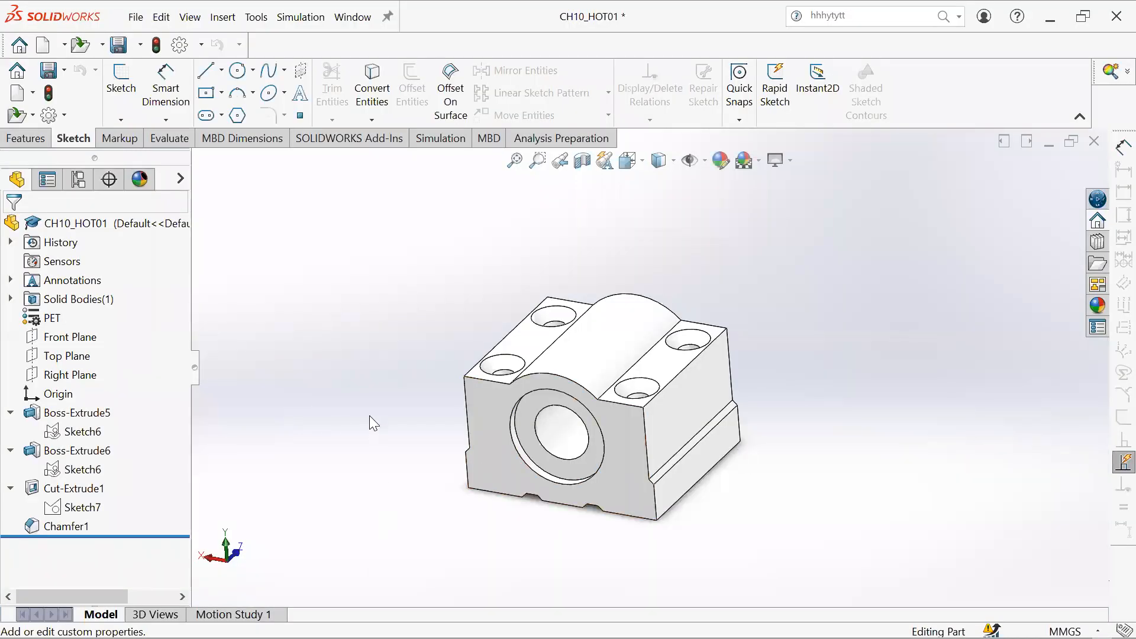
key("ctrl+s")
Step: Switch to the DRAWING_TEMPLATE_WHOOPS drawing and check the material, finish and mass entries in its notes block
key("super")
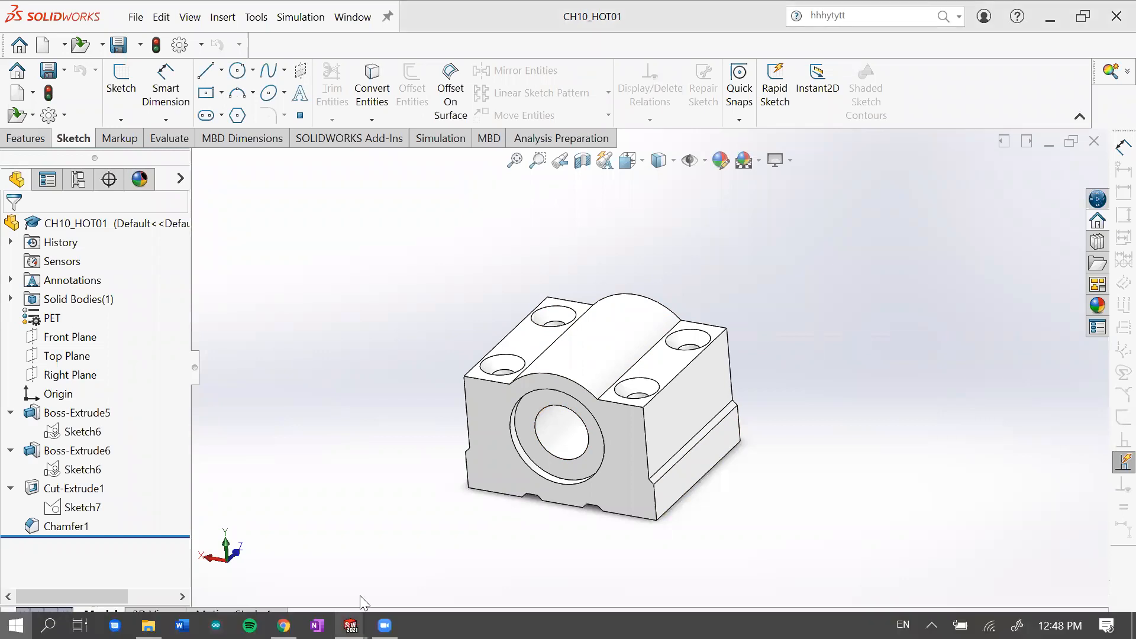
mouse_move(351, 626)
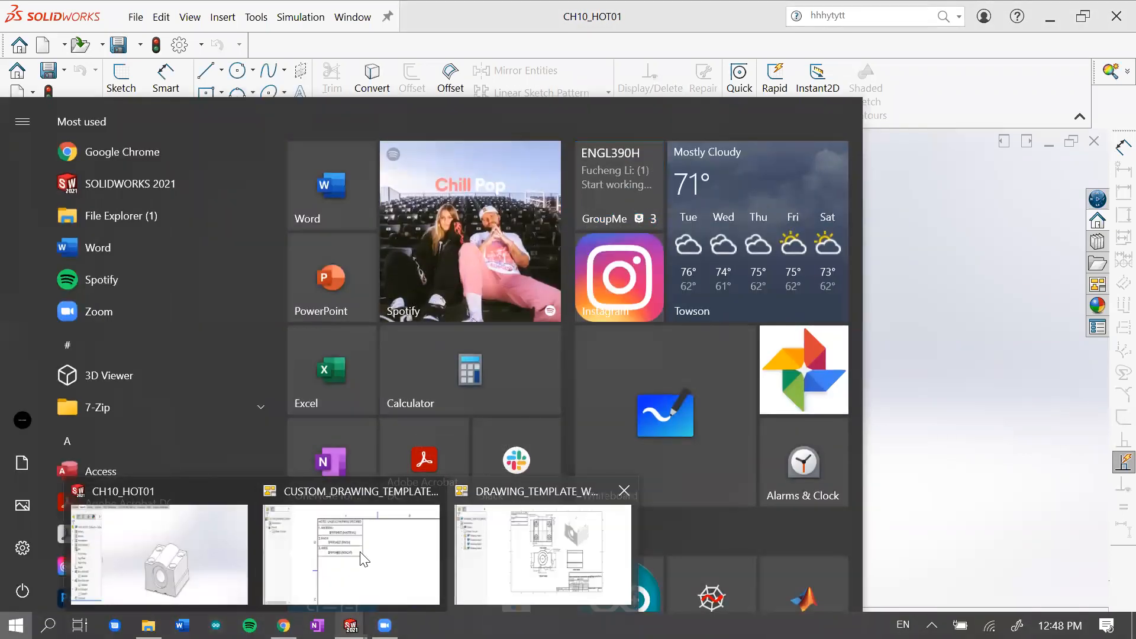
left_click(542, 554)
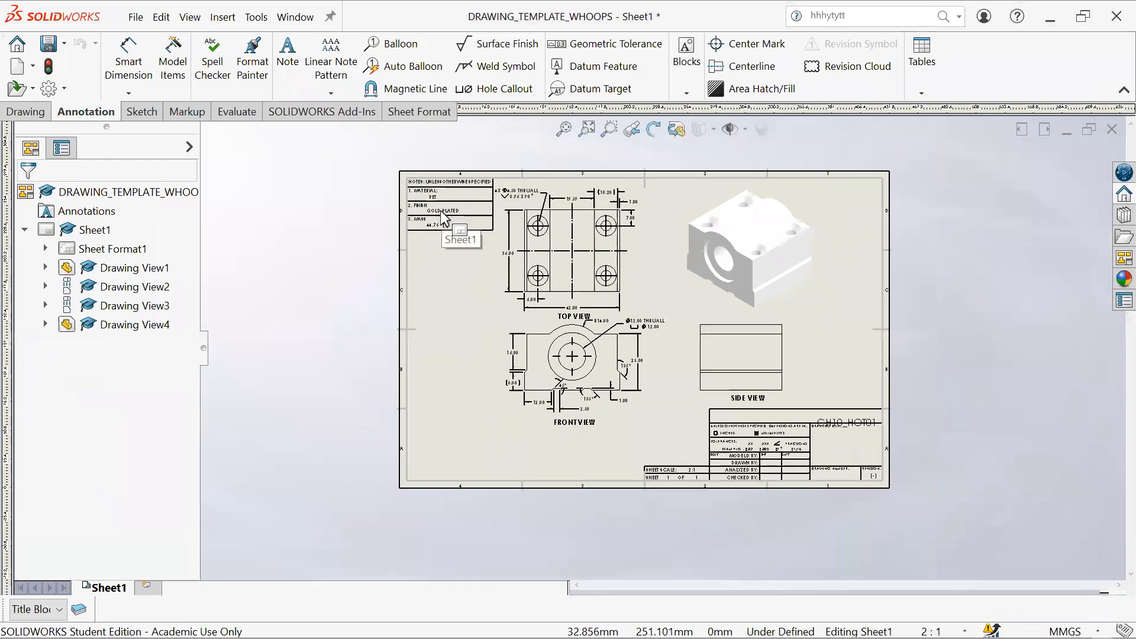
scroll(530, 264, "down", 2)
scroll(532, 317, "down", 3)
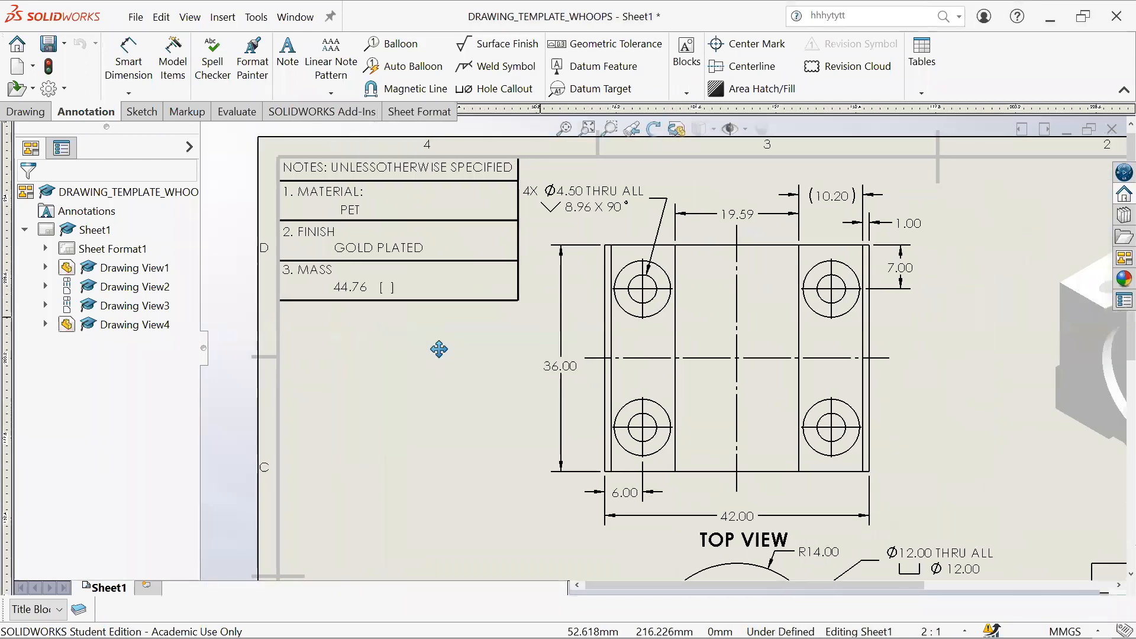
middle_click_drag(441, 340, 384, 366)
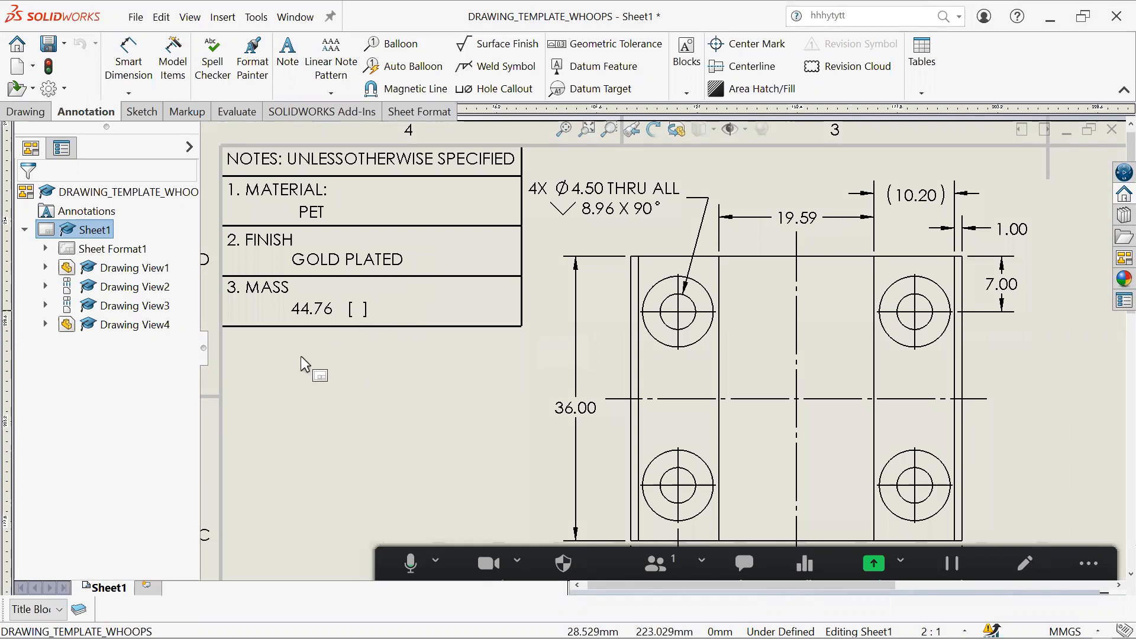
scroll(366, 381, "up", 5)
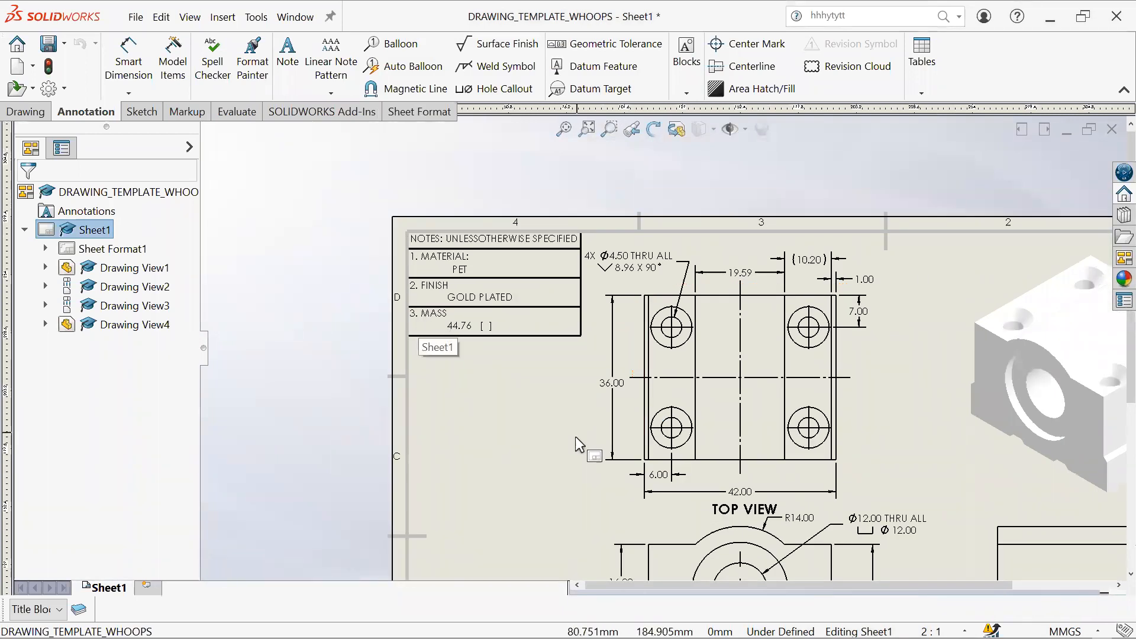
Step: Switch to the CUSTOM_DRAWING_TEMPLATE drawing, inspect the linked material note in the notes block, and leave it without editing
key("super")
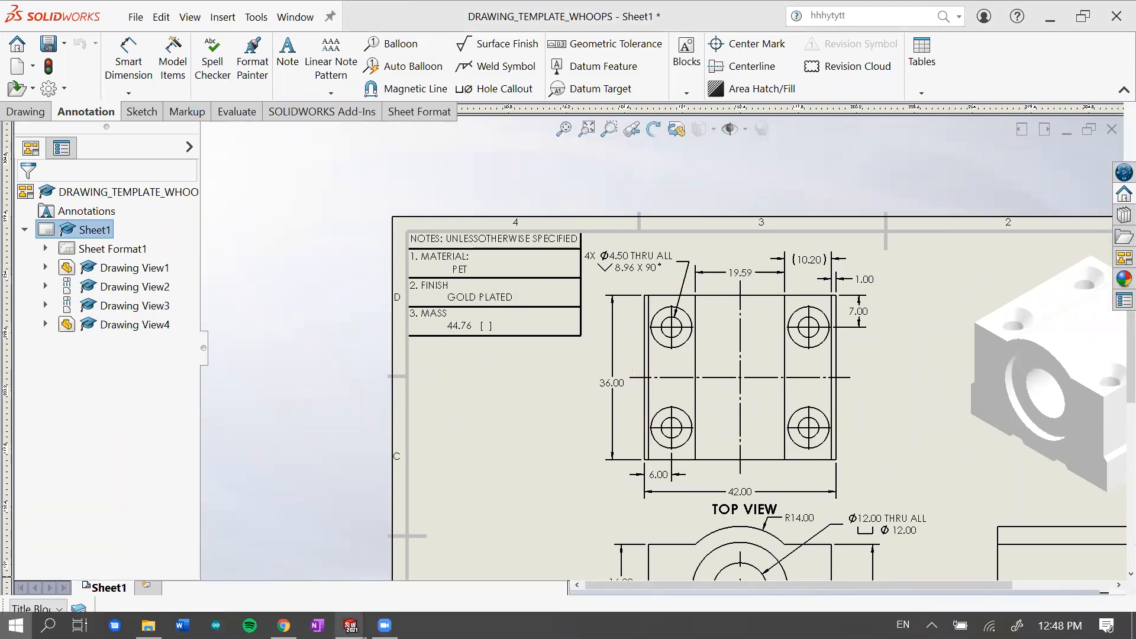
mouse_move(351, 625)
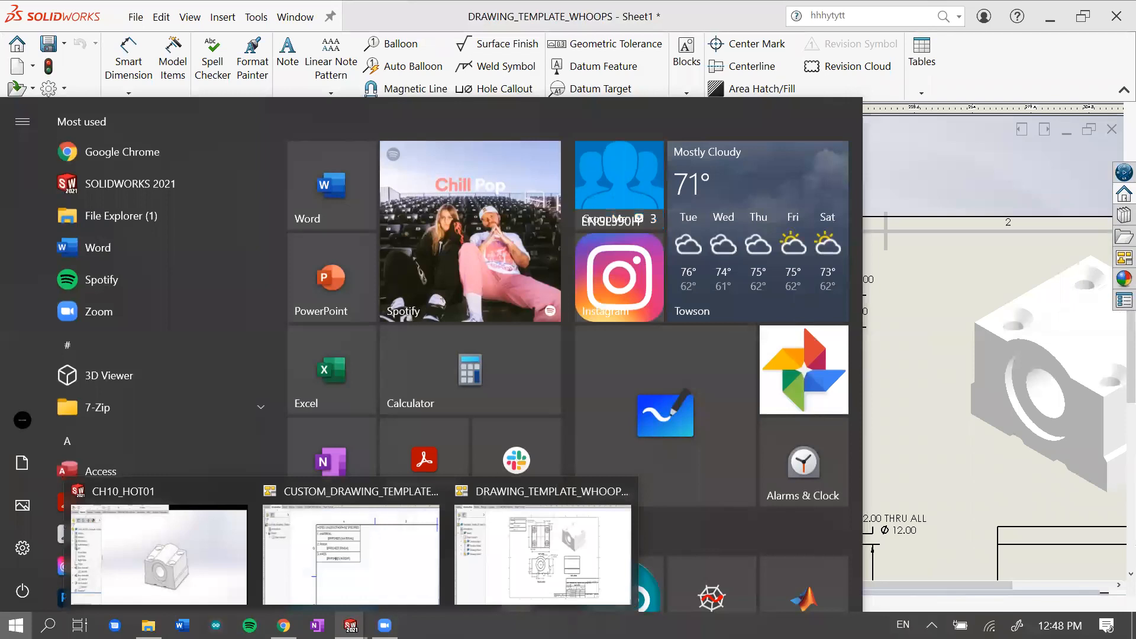
left_click(360, 541)
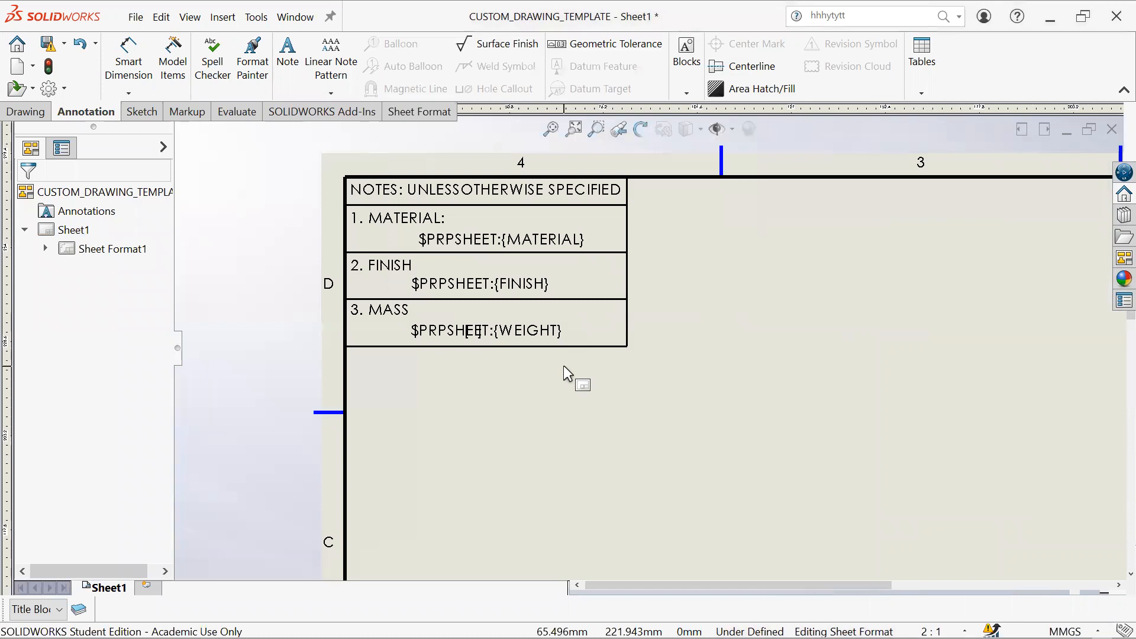
scroll(669, 355, "down", 2)
middle_click_drag(522, 339, 592, 381)
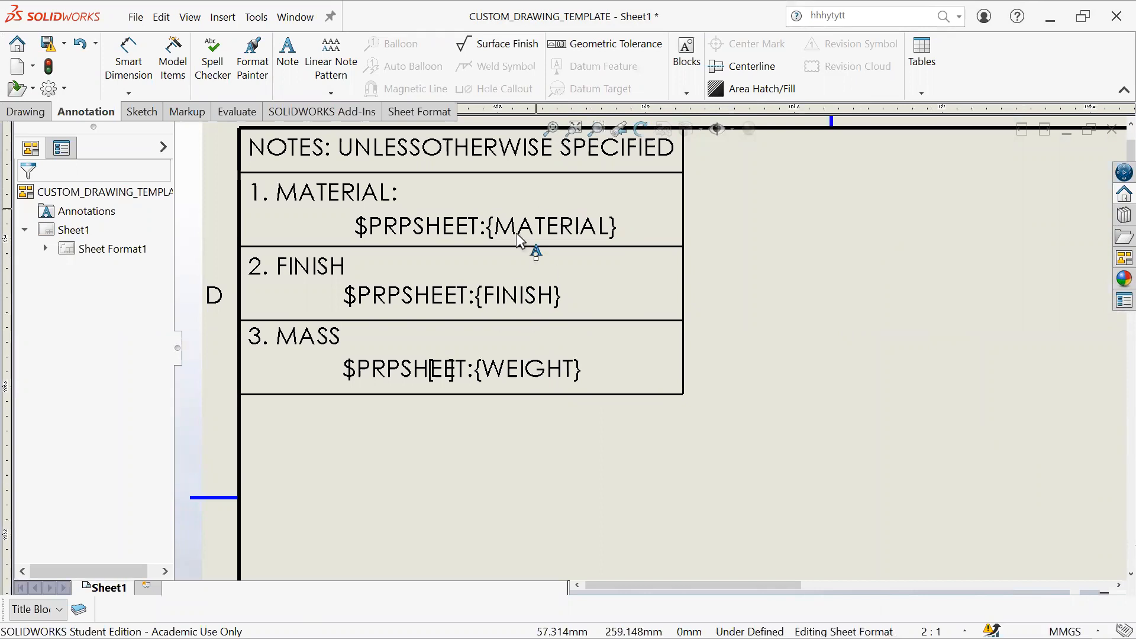
double_click(609, 237)
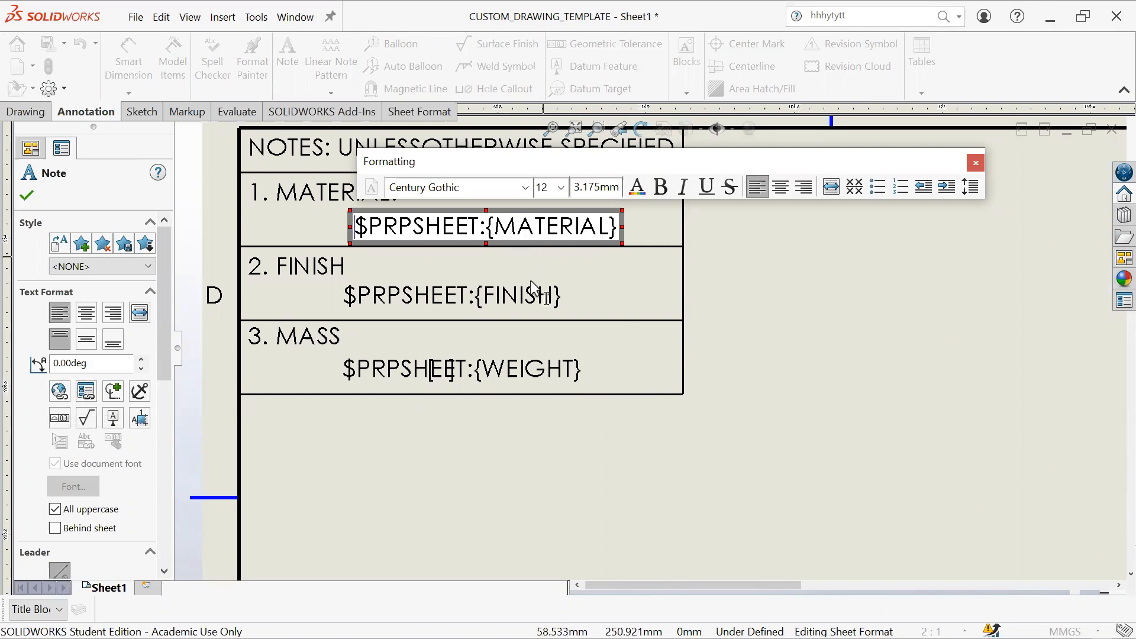
left_click(925, 451)
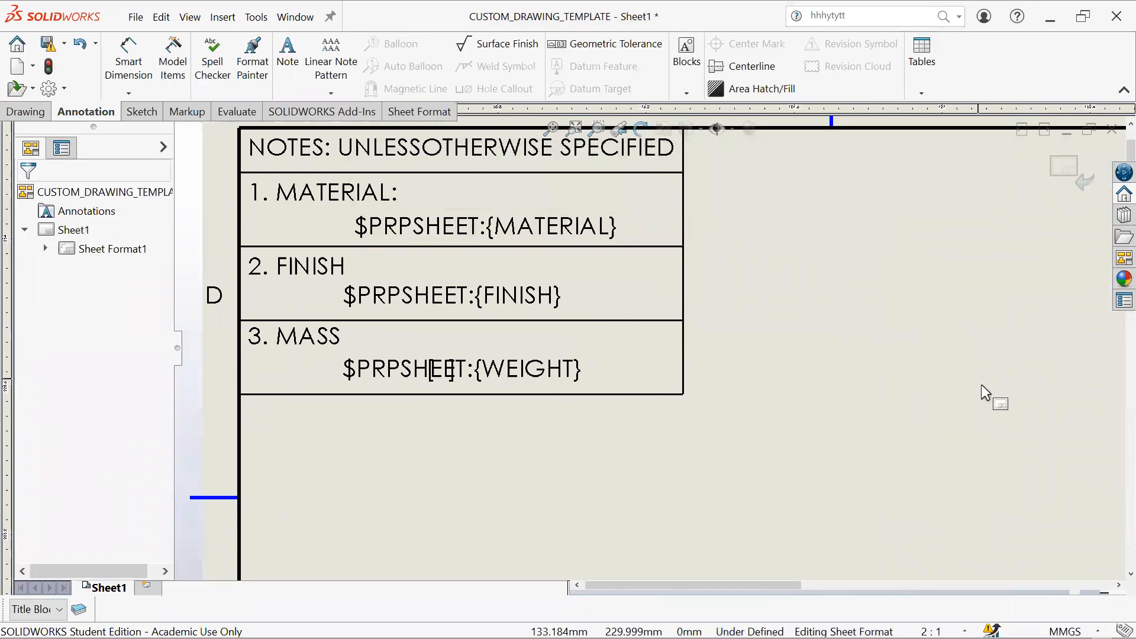
Step: Examine the property names linked in the template's title block, including the part number, revision and role fields
middle_click_drag(981, 386, 856, 261)
scroll(967, 407, "up", 6)
middle_click_drag(956, 466, 787, 171)
scroll(860, 381, "up", 5)
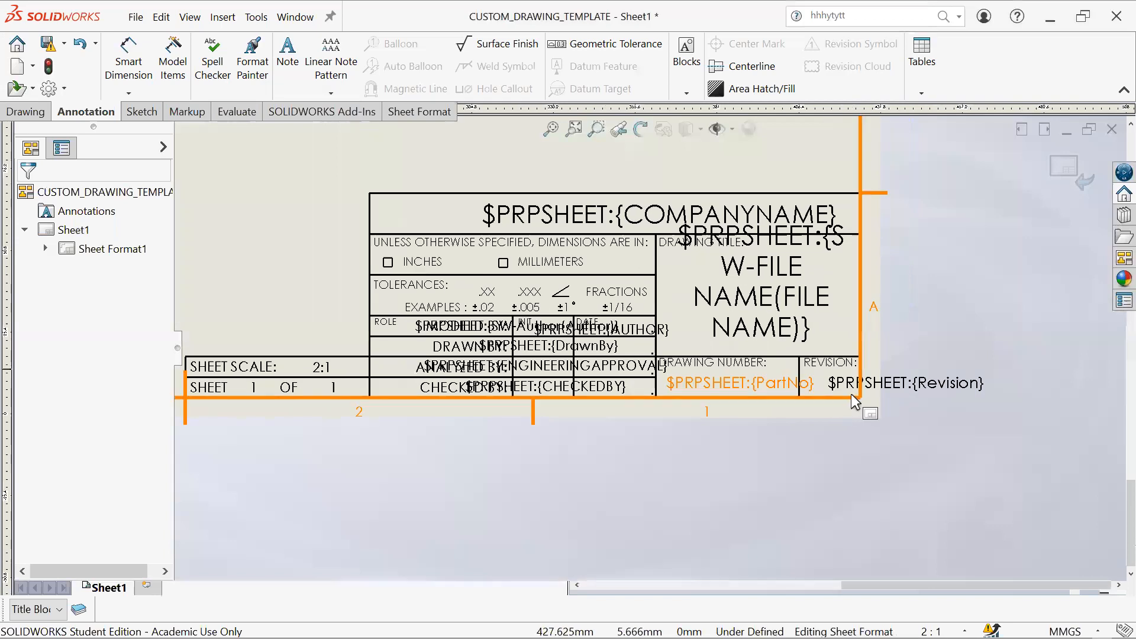
scroll(855, 402, "up", 2)
scroll(821, 393, "down", 1)
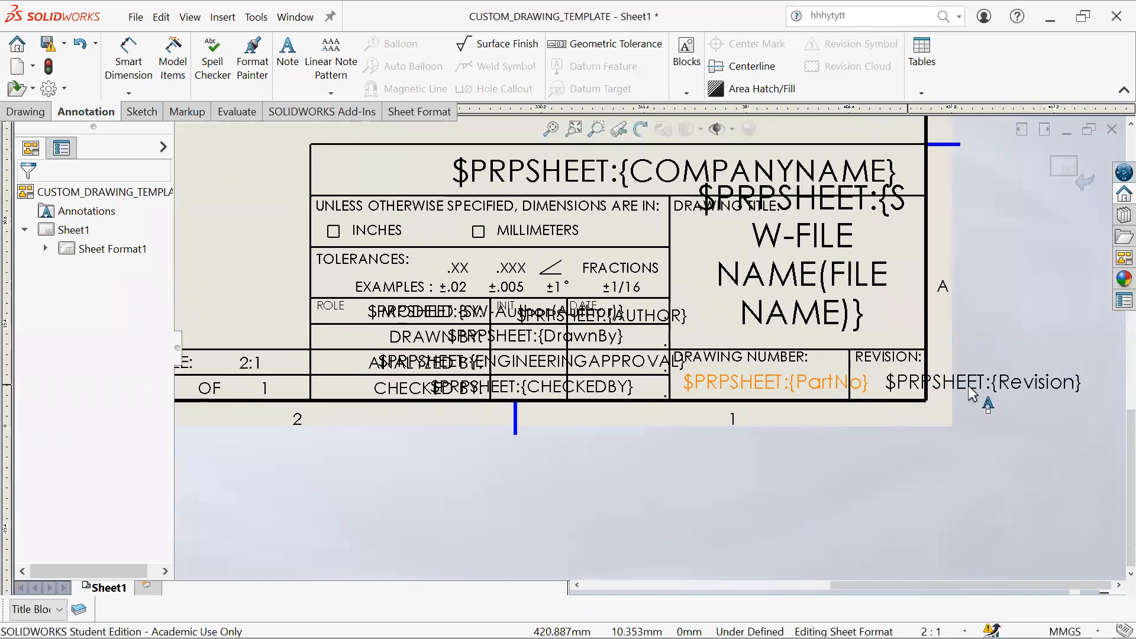
middle_click_drag(571, 390, 707, 431)
scroll(712, 438, "down", 2)
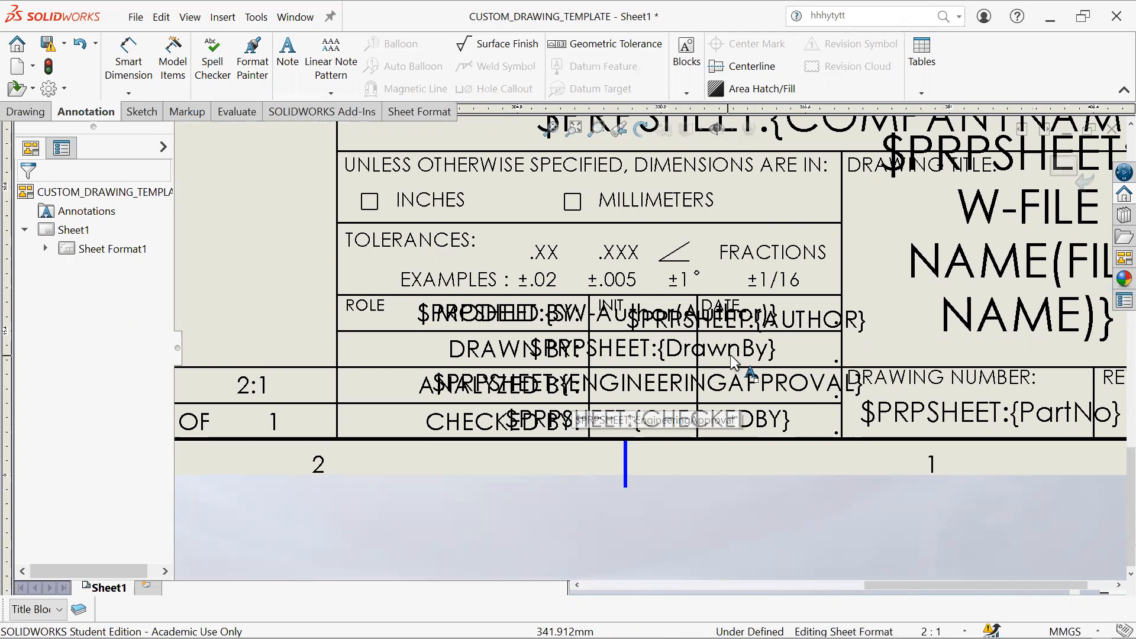
scroll(825, 328, "down", 1)
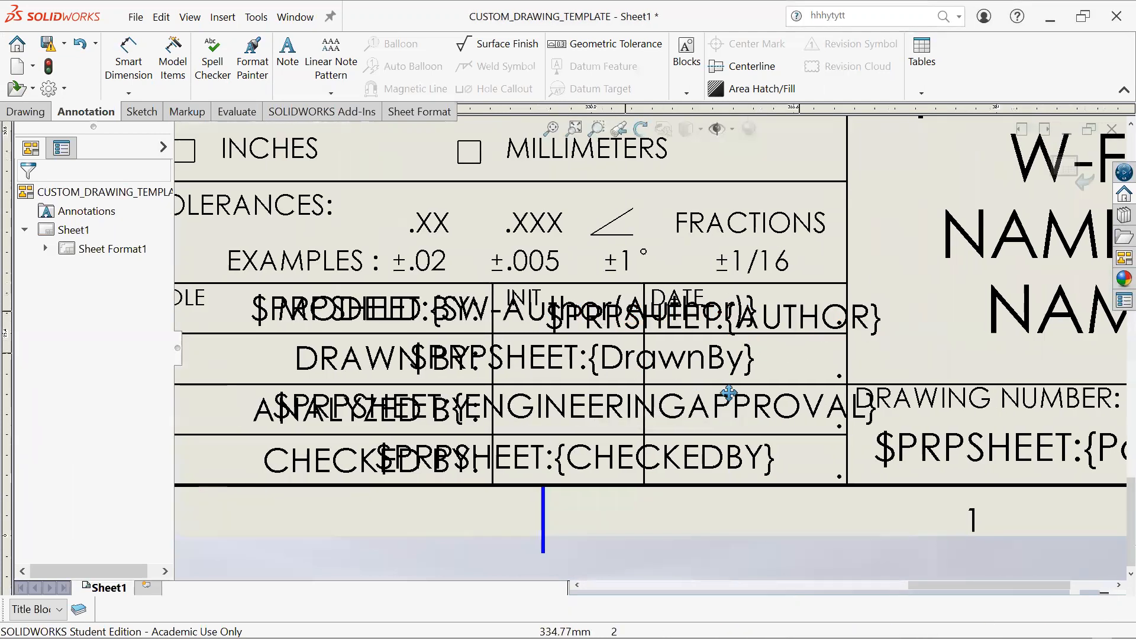
middle_click_drag(474, 314, 568, 344)
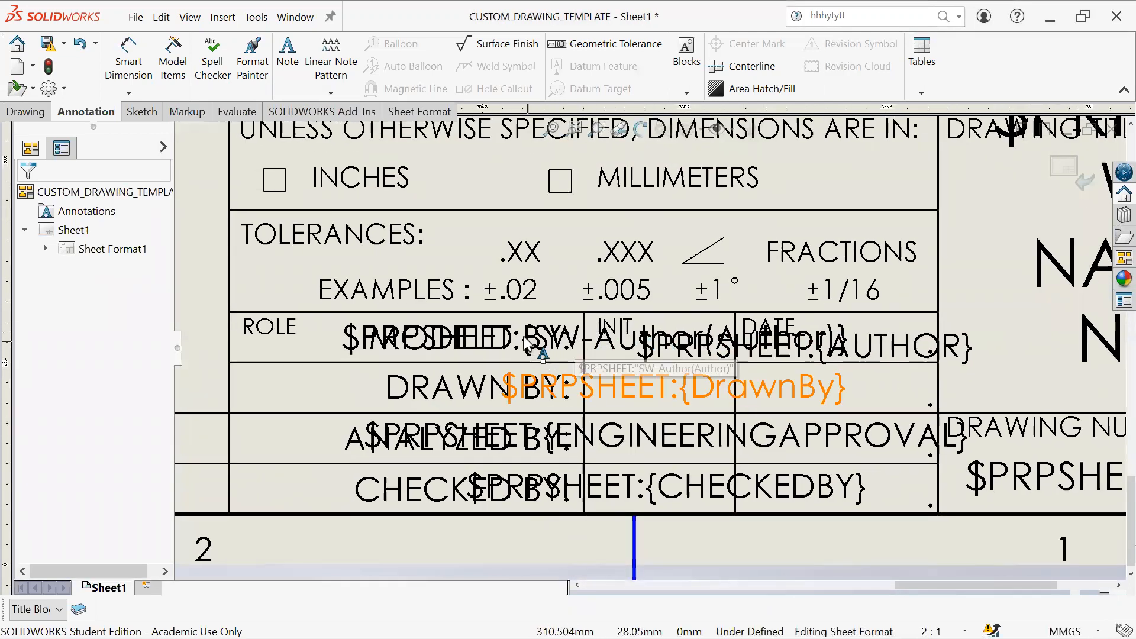
Step: Shift the SW-Author property note in the title block's Modeled By row slightly to the right
left_click(538, 347)
mouse_move(538, 347)
left_mouse_down()
mouse_move(568, 268)
mouse_move(537, 341)
mouse_move(559, 350)
left_mouse_up()
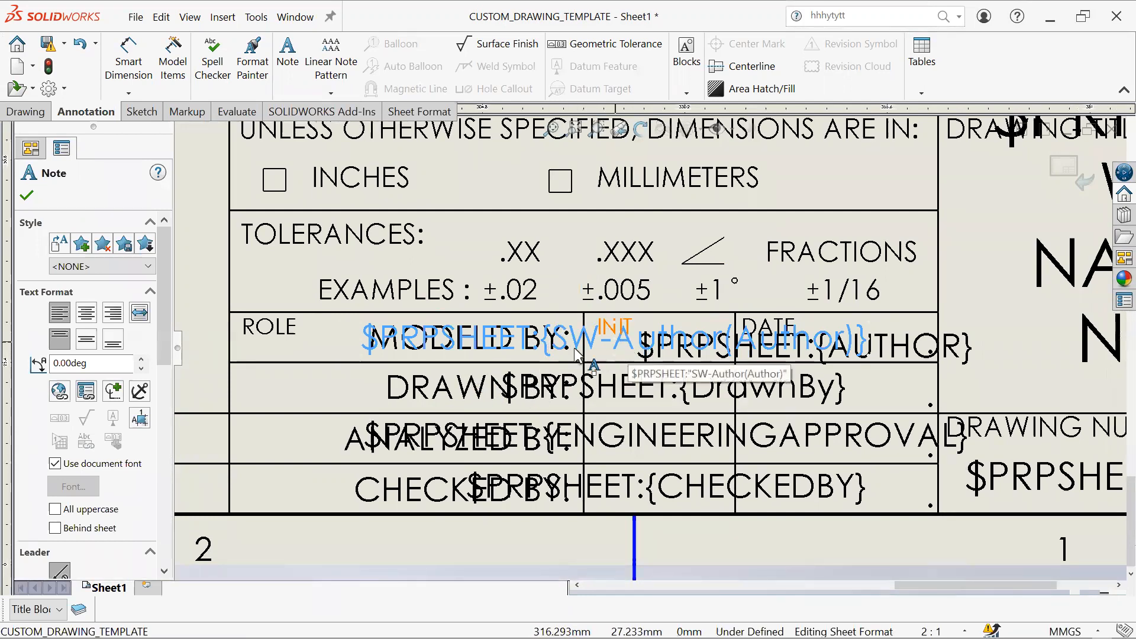
scroll(690, 324, "up", 3)
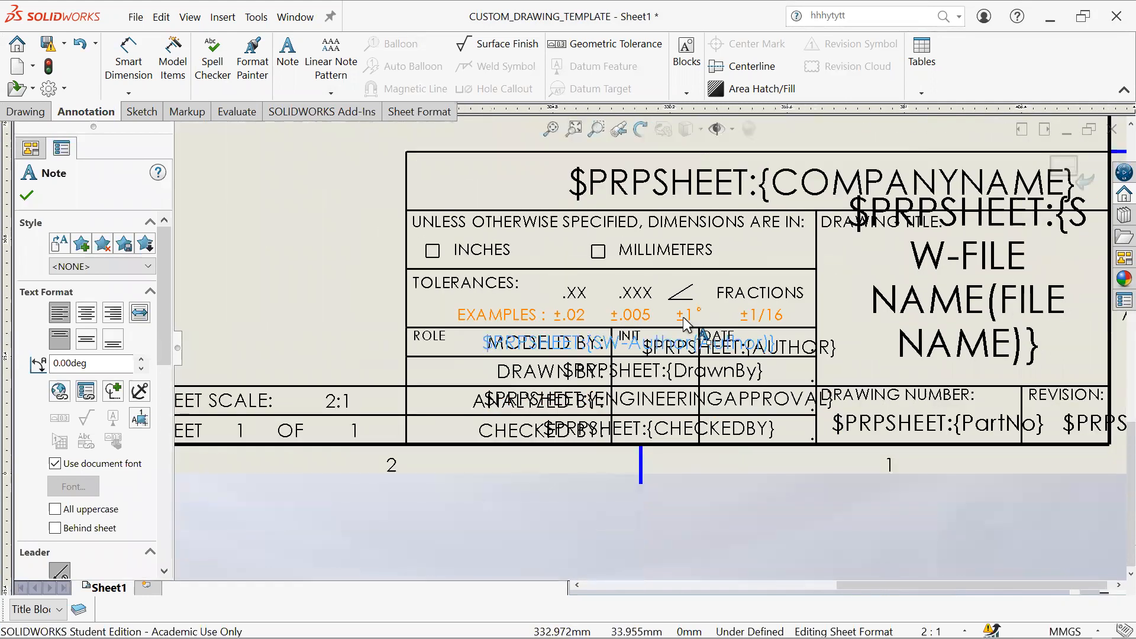
middle_click_drag(660, 358, 712, 422)
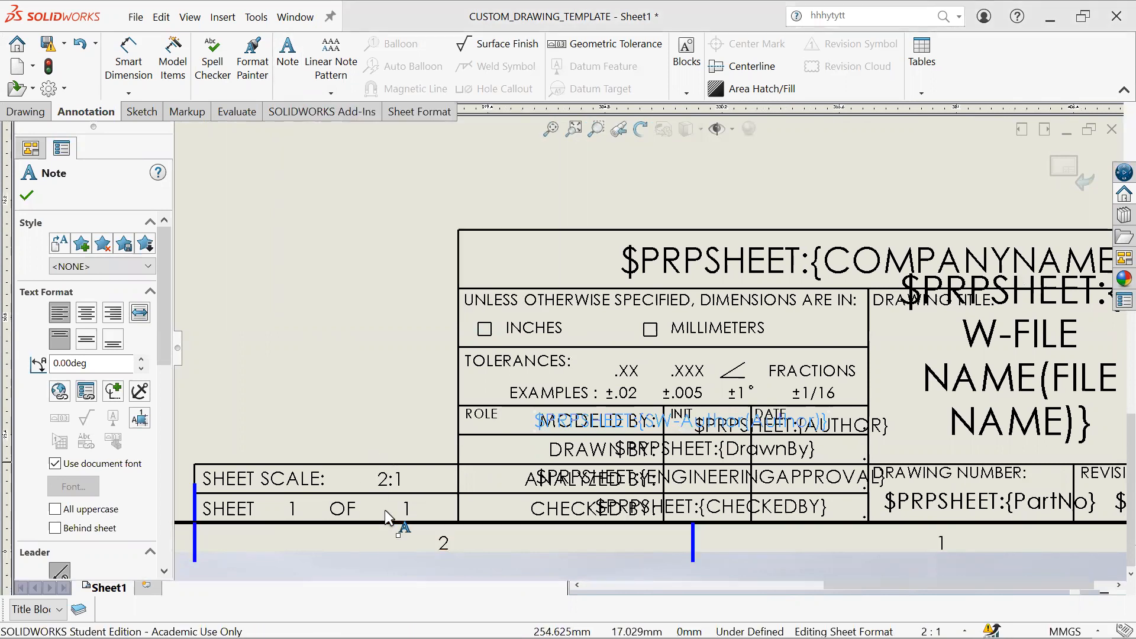
Step: Return to the DRAWING_TEMPLATE_WHOOPS drawing and review its title block fields, dimensioned views and overall sheet layout
key("super")
mouse_move(350, 625)
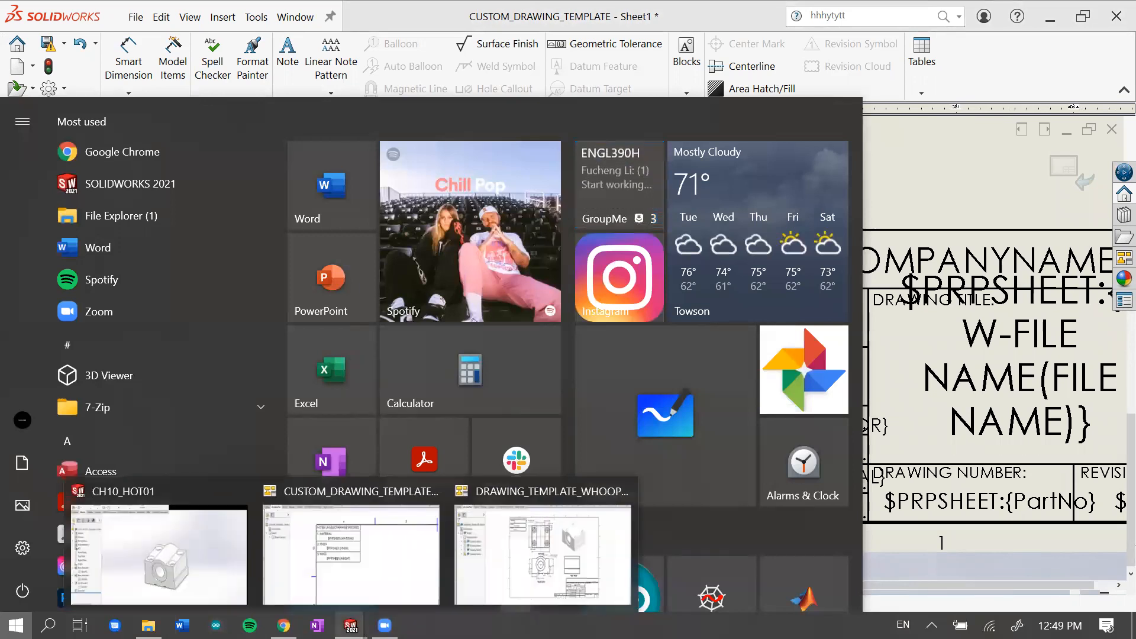
left_click(555, 540)
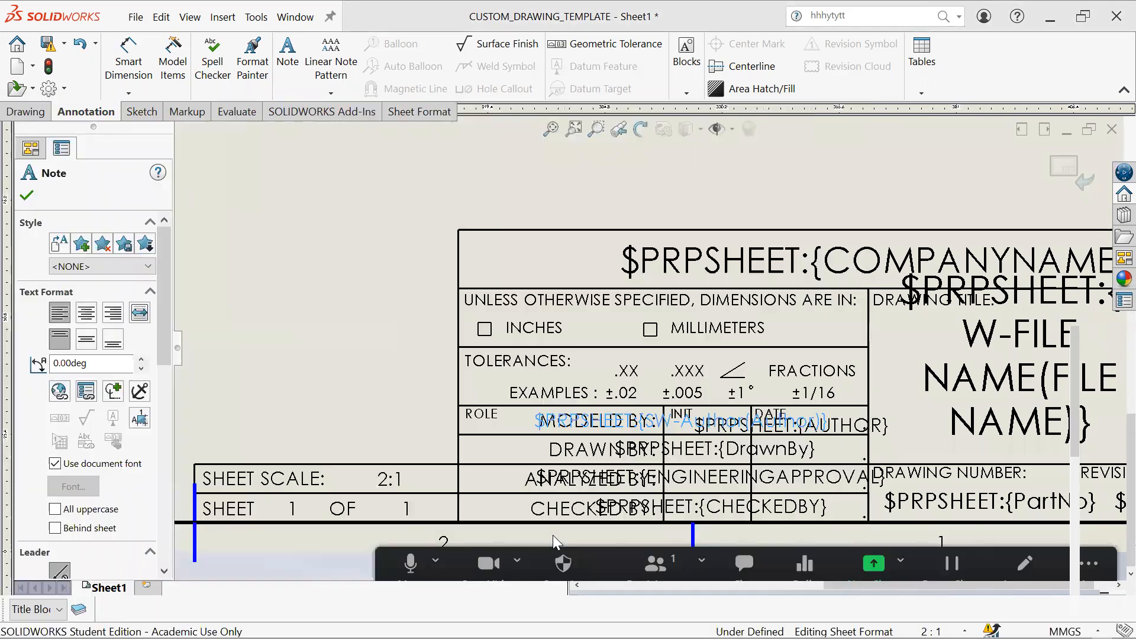
scroll(899, 403, "up", 5)
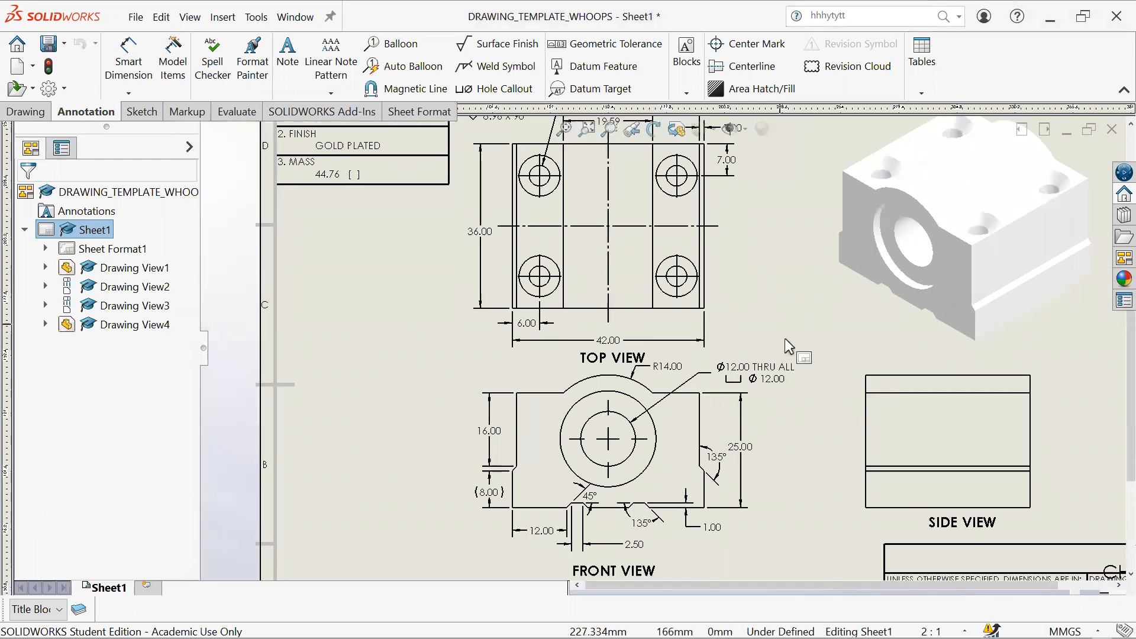
left_click(776, 425)
scroll(752, 425, "down", 3)
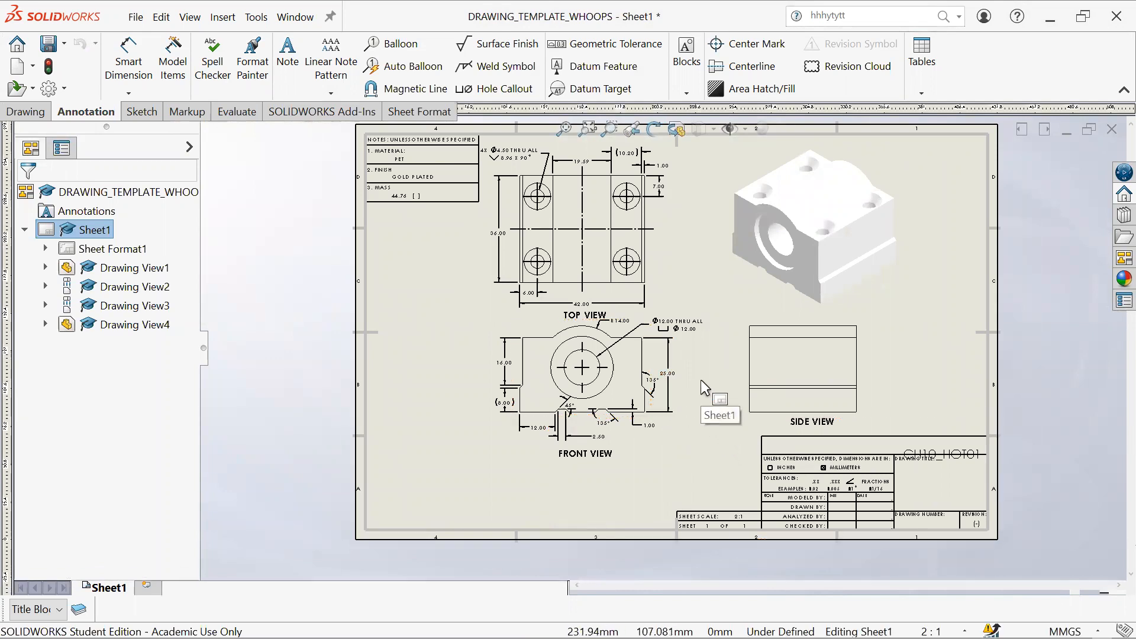
scroll(702, 386, "down", 2)
scroll(703, 458, "up", 2)
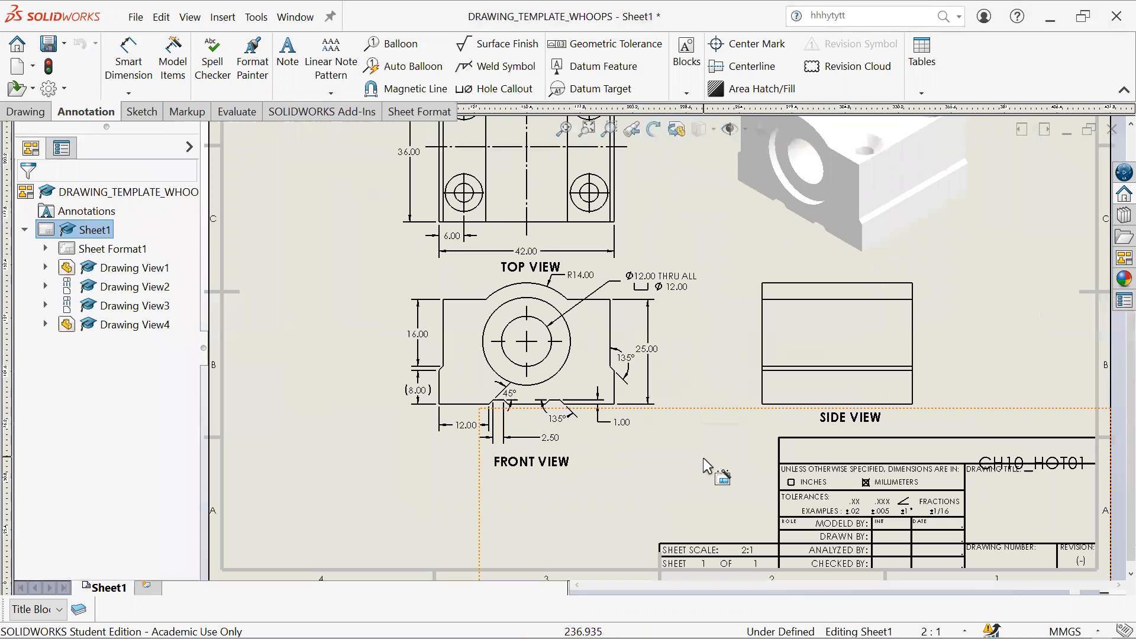
mouse_move(717, 371)
middle_mouse_down()
mouse_move(739, 382)
mouse_move(748, 363)
mouse_move(740, 375)
middle_mouse_up()
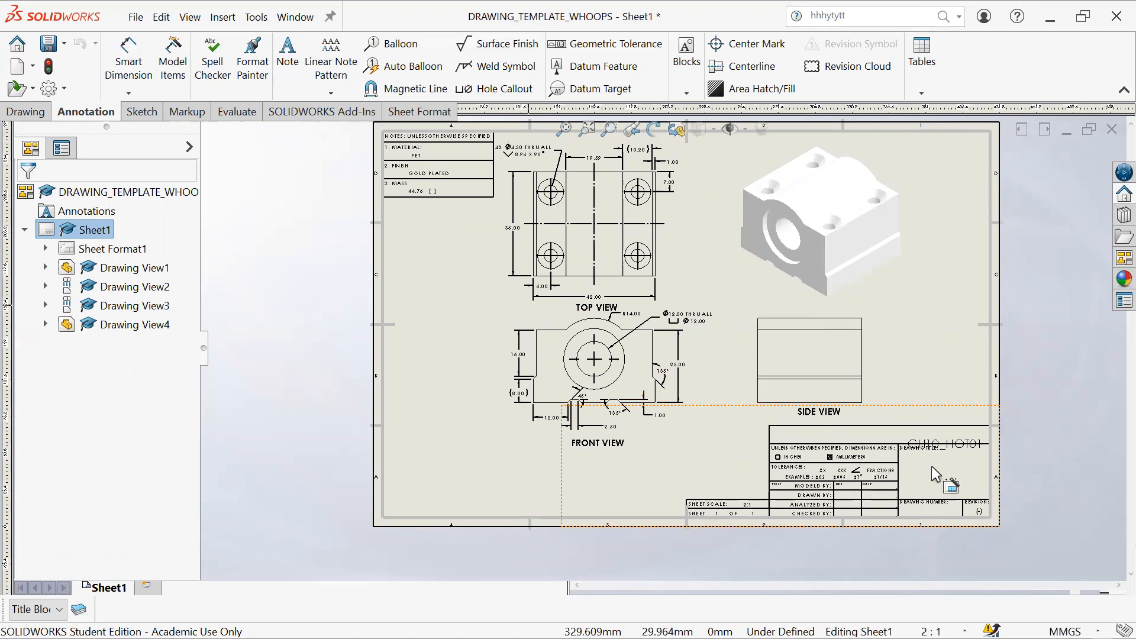
scroll(827, 489, "down", 2)
middle_click_drag(661, 373, 723, 427)
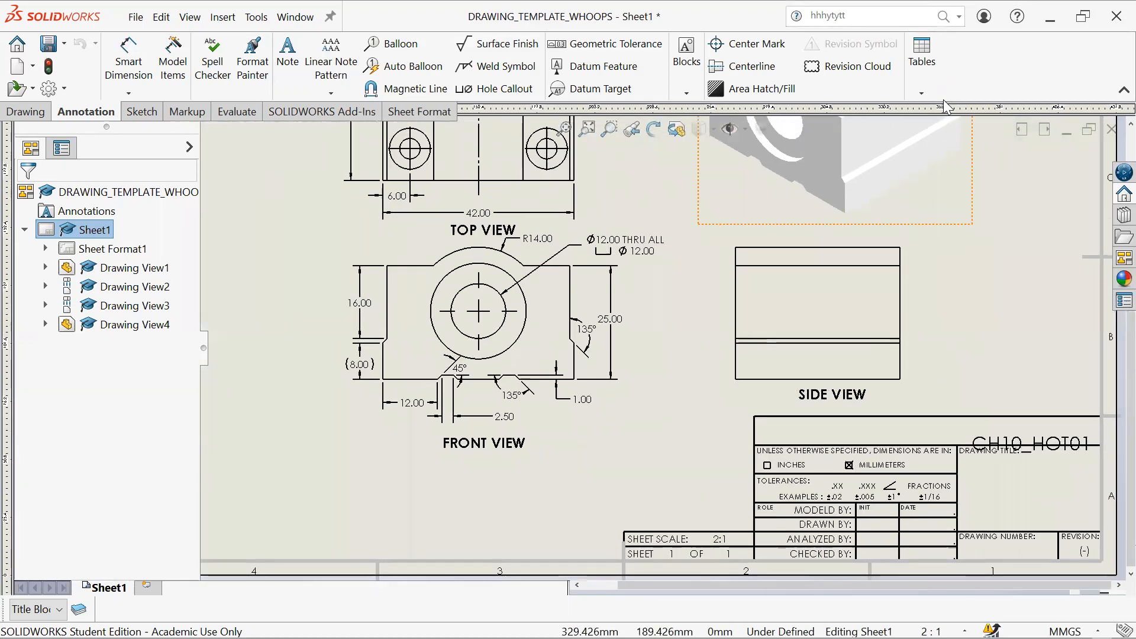
scroll(689, 353, "up", 1)
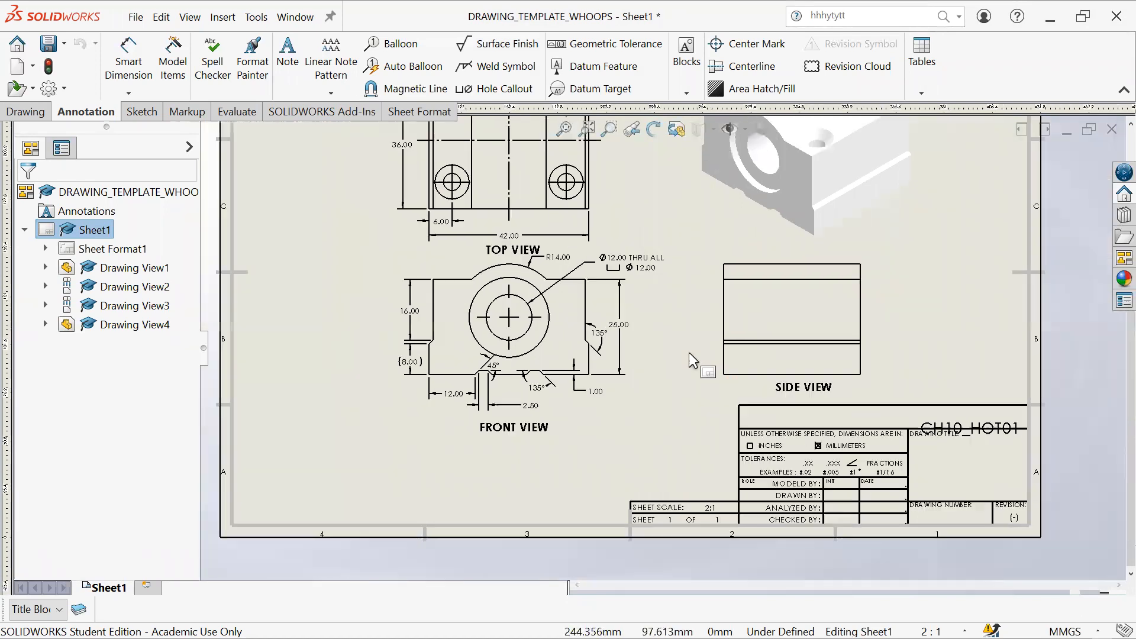
scroll(726, 364, "up", 3)
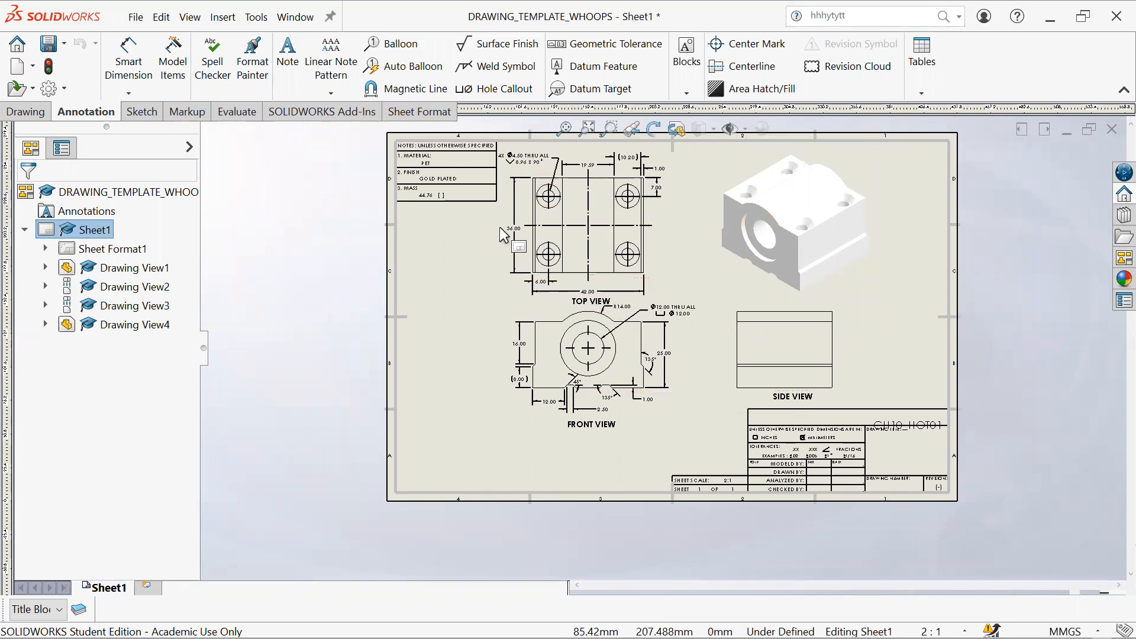
scroll(697, 288, "down", 1)
scroll(656, 346, "down", 1)
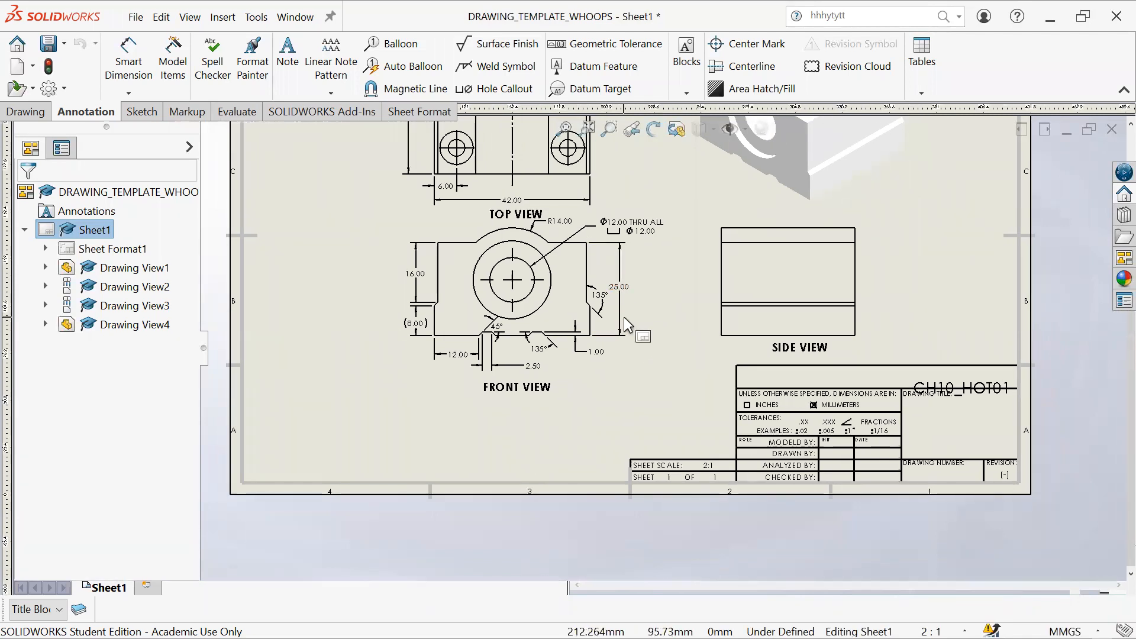
mouse_move(701, 296)
middle_mouse_down()
mouse_move(727, 333)
mouse_move(705, 308)
middle_mouse_up()
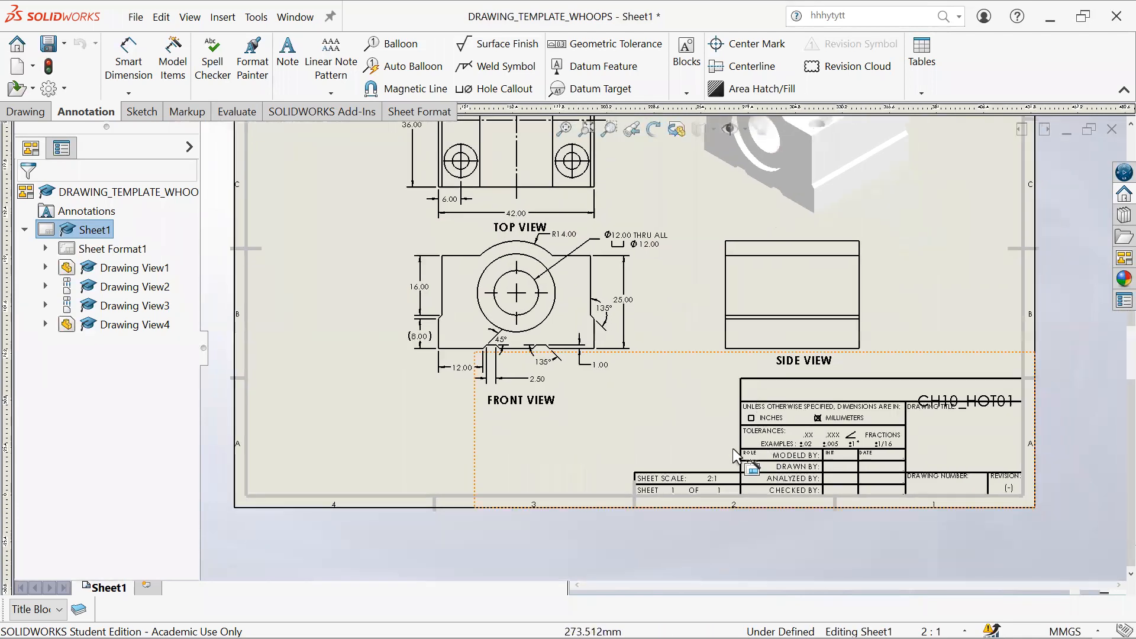
middle_click_drag(684, 264, 716, 374)
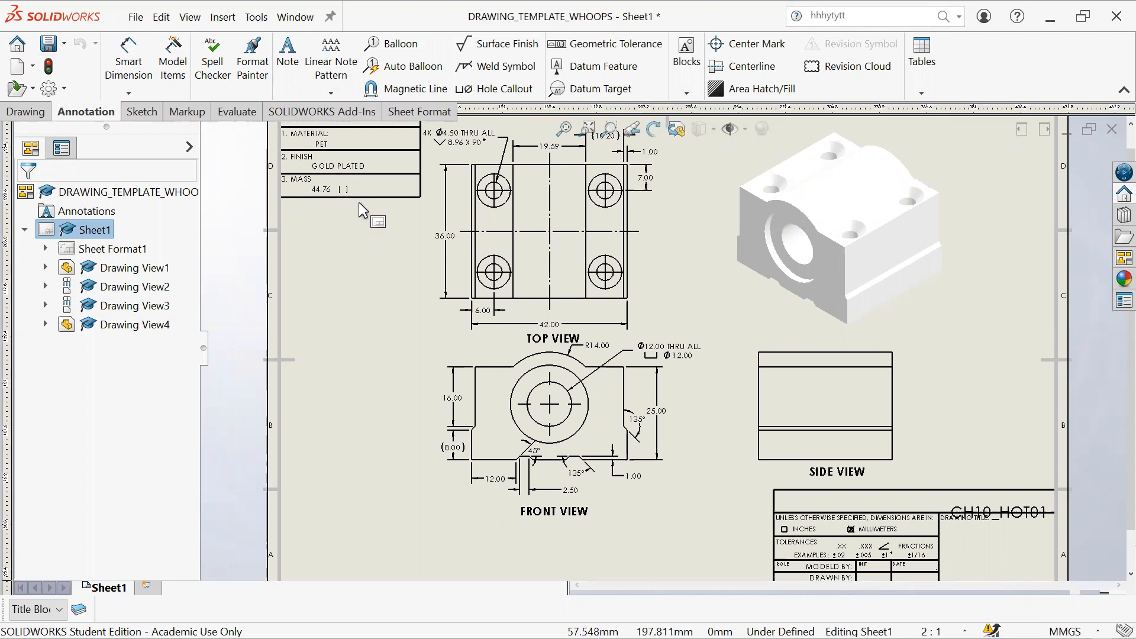
Step: Open the sheet format of the DRAWING_TEMPLATE_WHOOPS drawing for editing, with the notes block in view
scroll(354, 200, "down", 3)
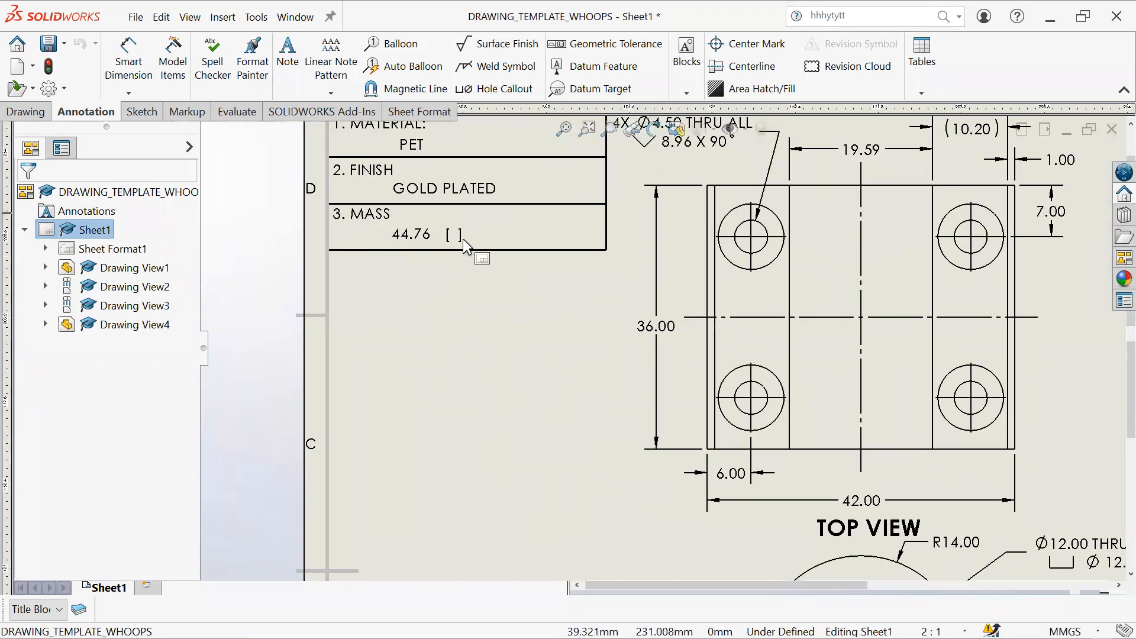
scroll(463, 239, "down", 1)
scroll(669, 343, "up", 3)
middle_click_drag(679, 398, 469, 353)
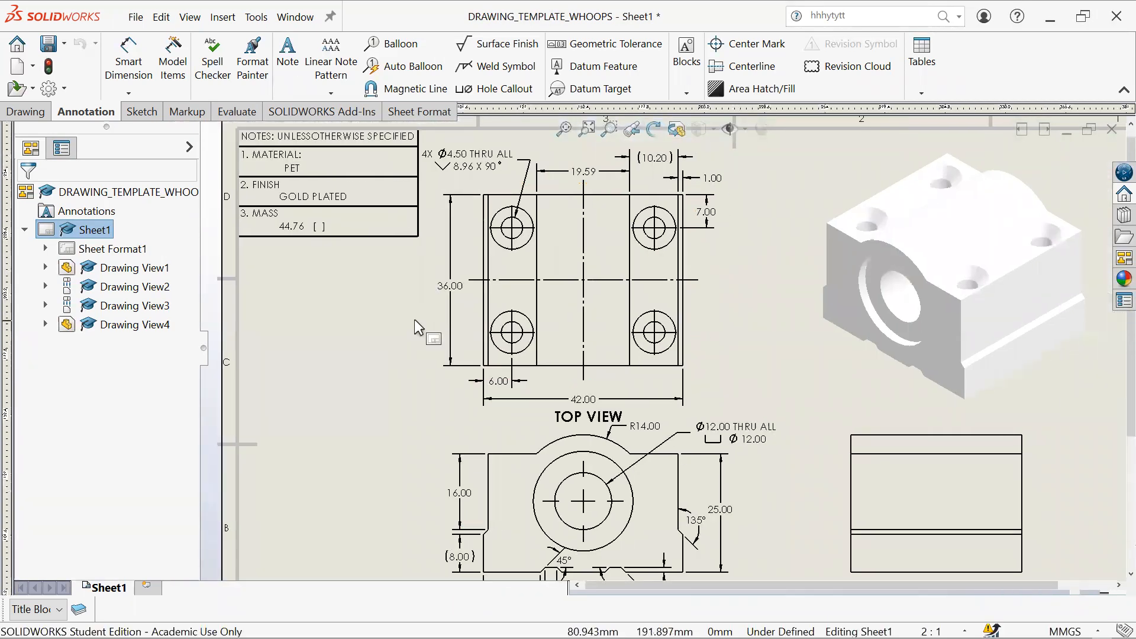
right_click(400, 250)
left_click(513, 327)
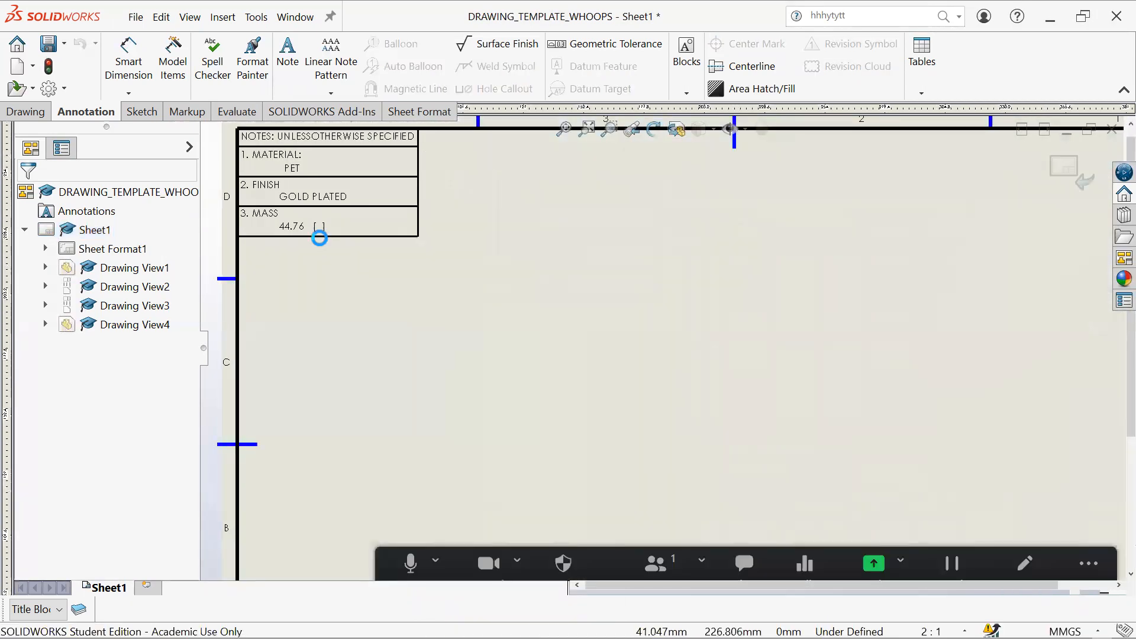
Step: Turn off All uppercase for the mass value note and append a space and lowercase g after the linked value
scroll(311, 228, "down", 5)
left_click(278, 210)
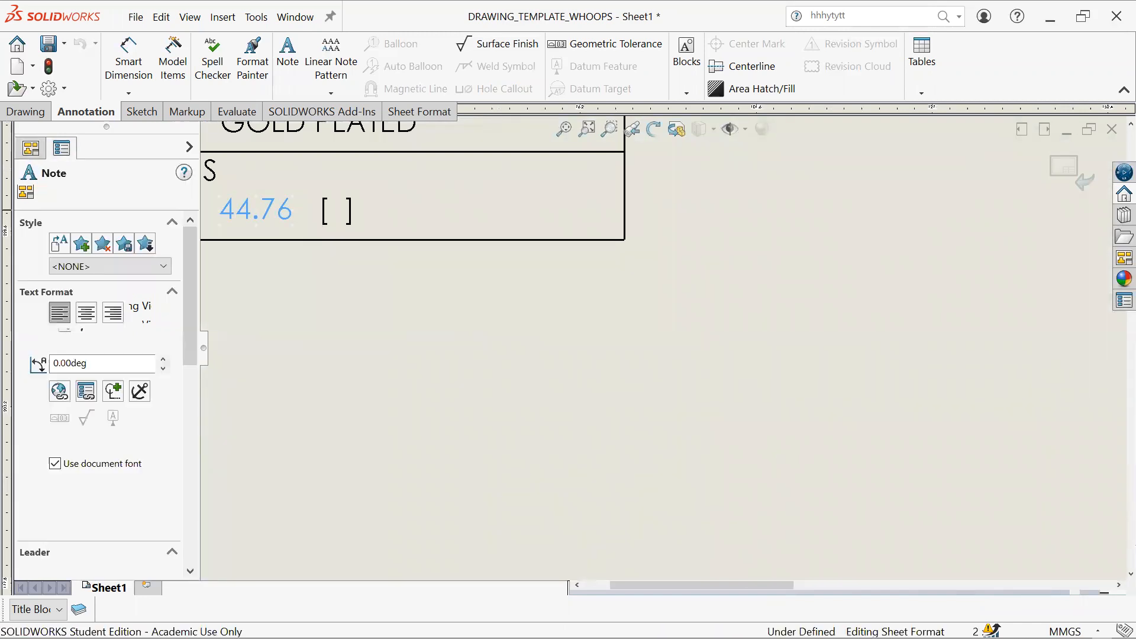
double_click(290, 217)
left_click(294, 221)
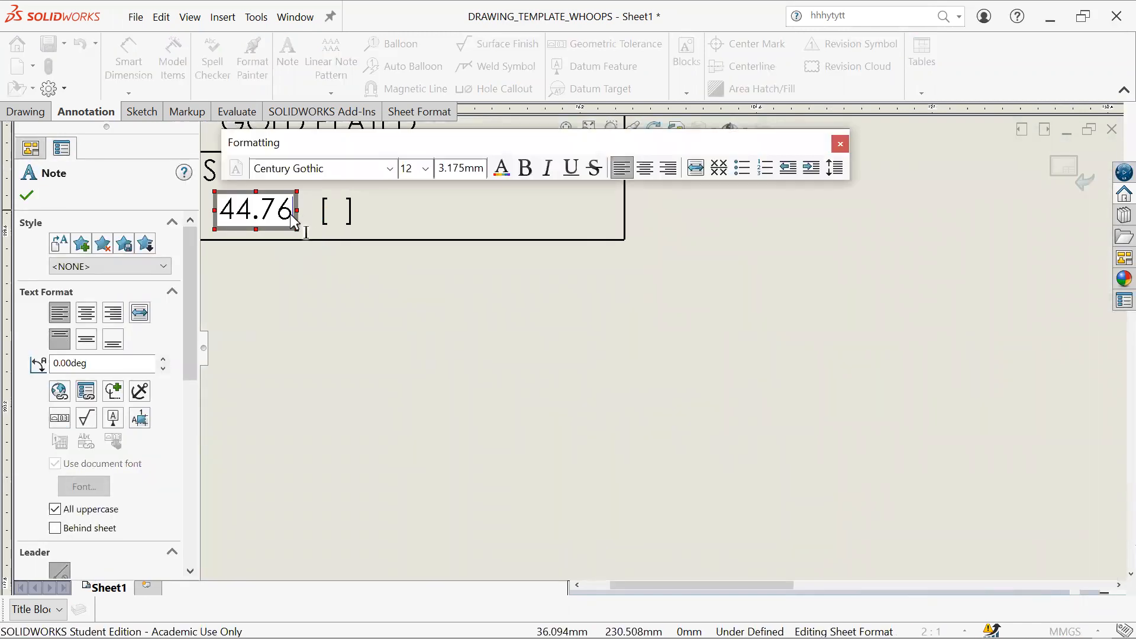
key("BackSpace")
key("BackSpace")
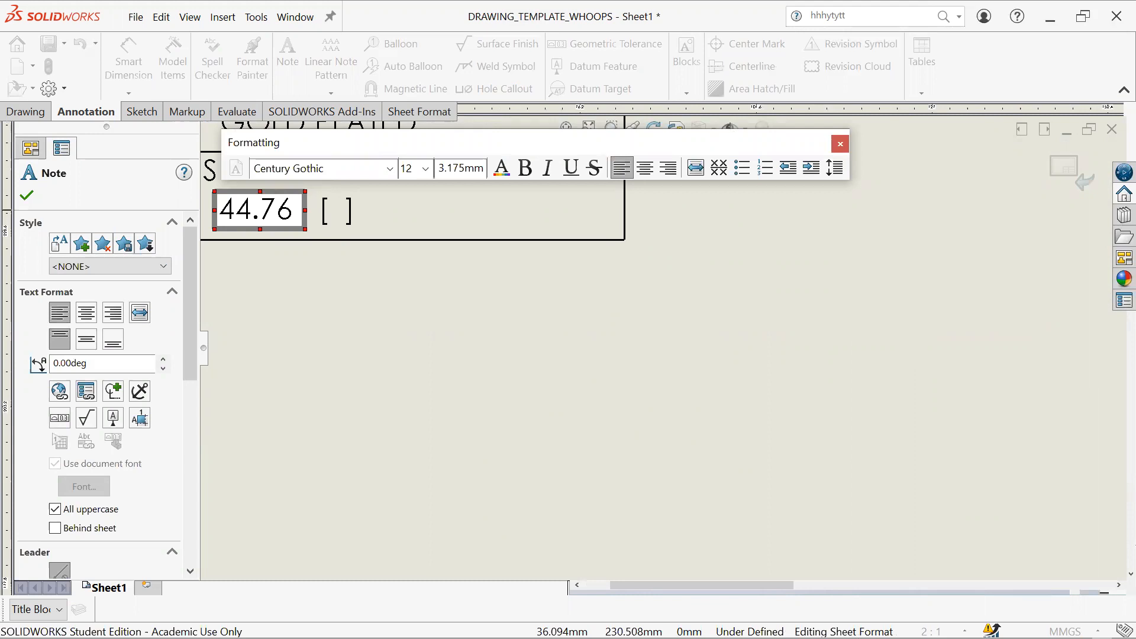
type("G")
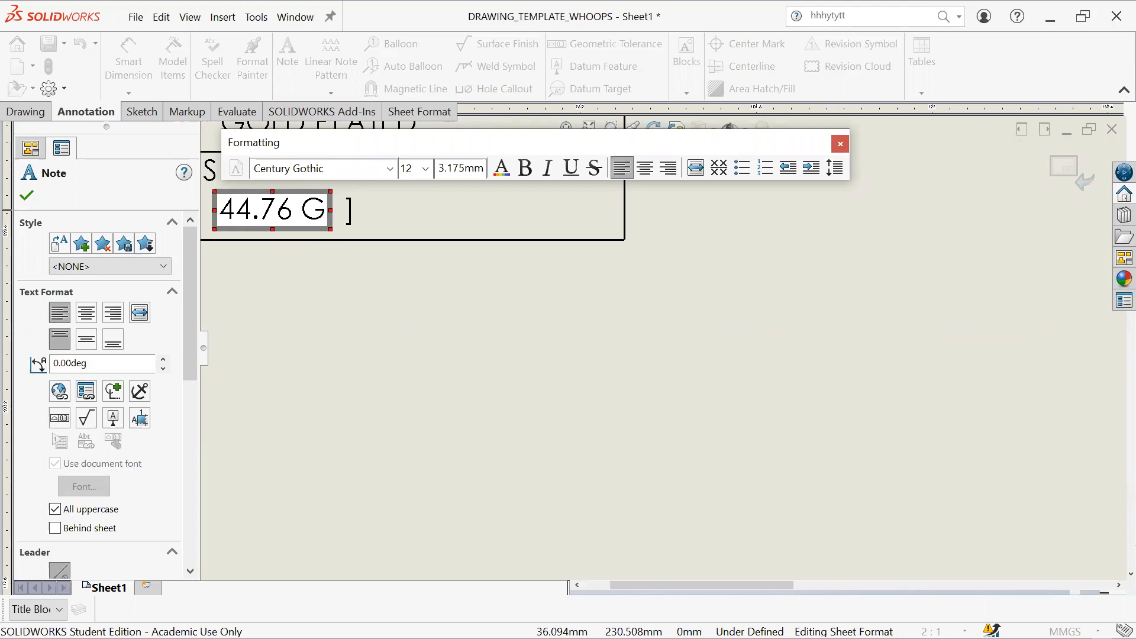
key("BackSpace")
key("BackSpace")
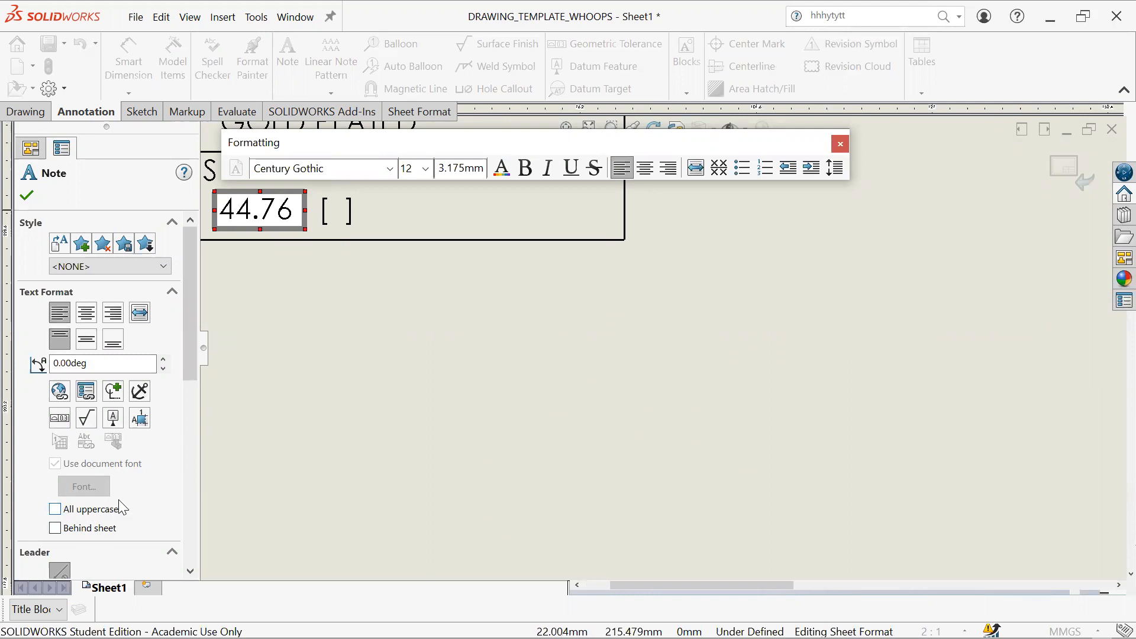
type("g")
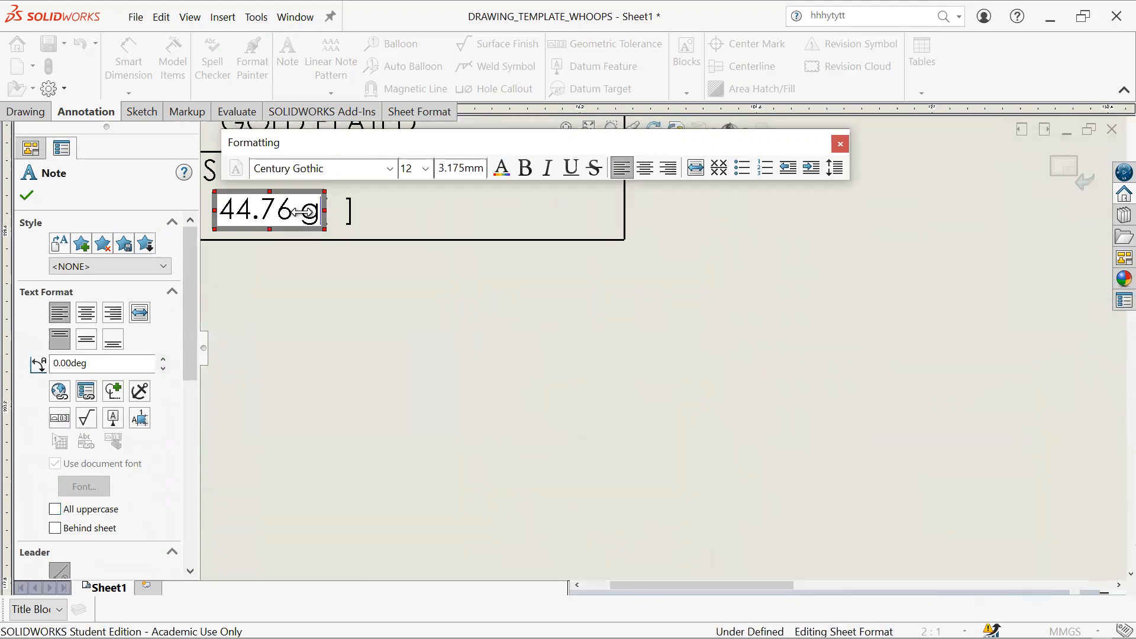
left_click(421, 336)
Step: Delete the empty square brackets beside the mass value in the notes block
scroll(645, 317, "up", 2)
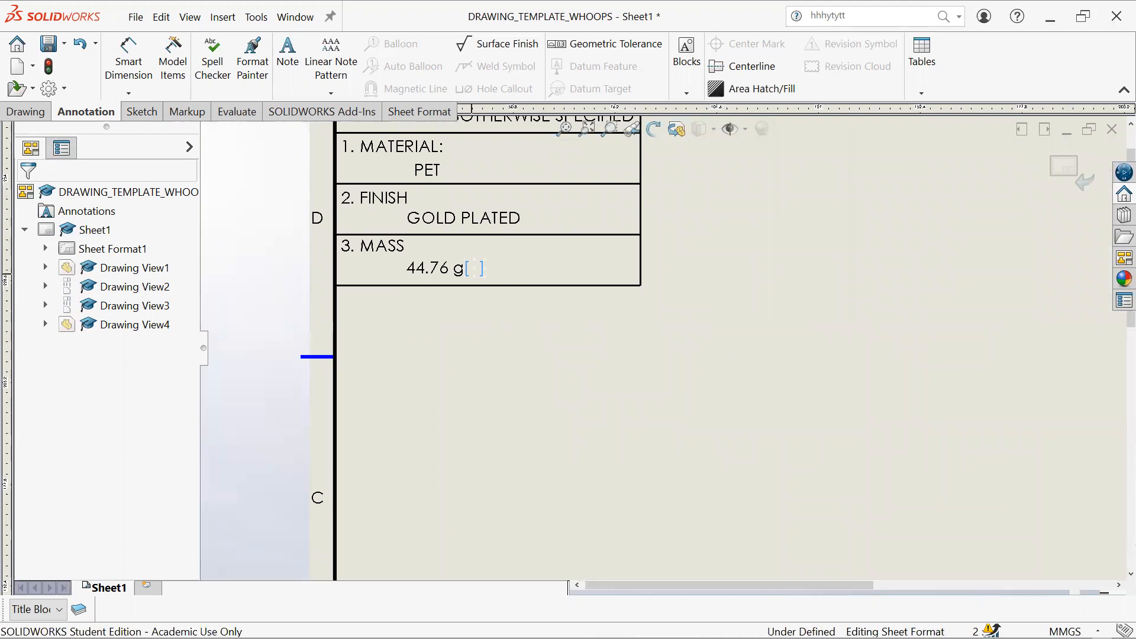
scroll(663, 360, "up", 5)
middle_click_drag(730, 365, 520, 287)
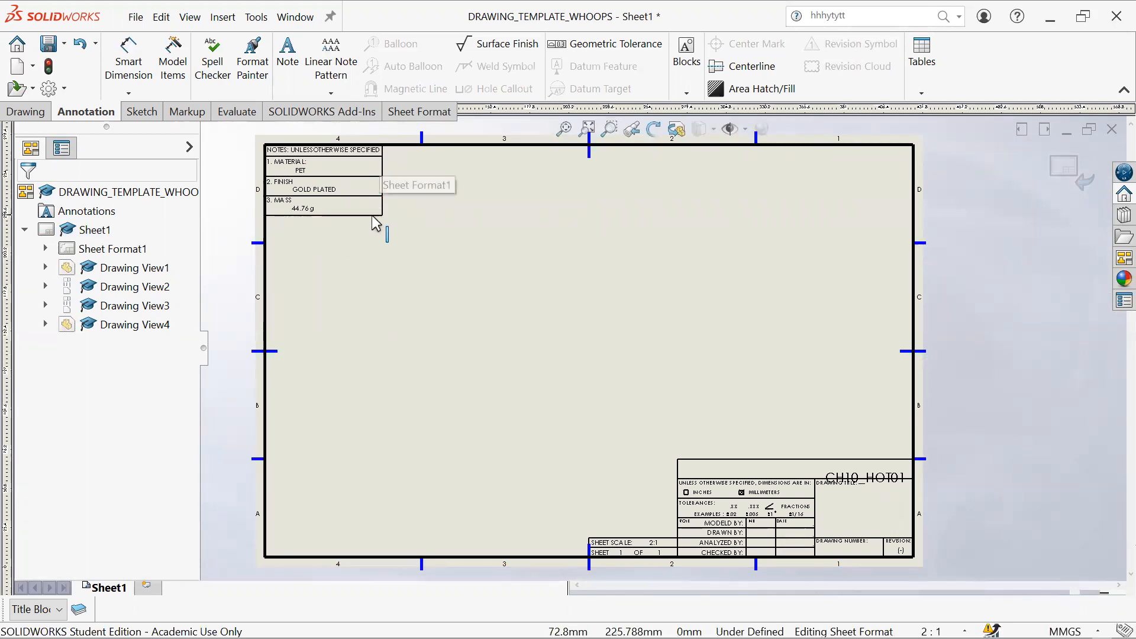
Step: Insert the missing space in the notes block heading so it reads NOTES: UNLESS OTHERWISE SPECIFIED
scroll(313, 168, "down", 5)
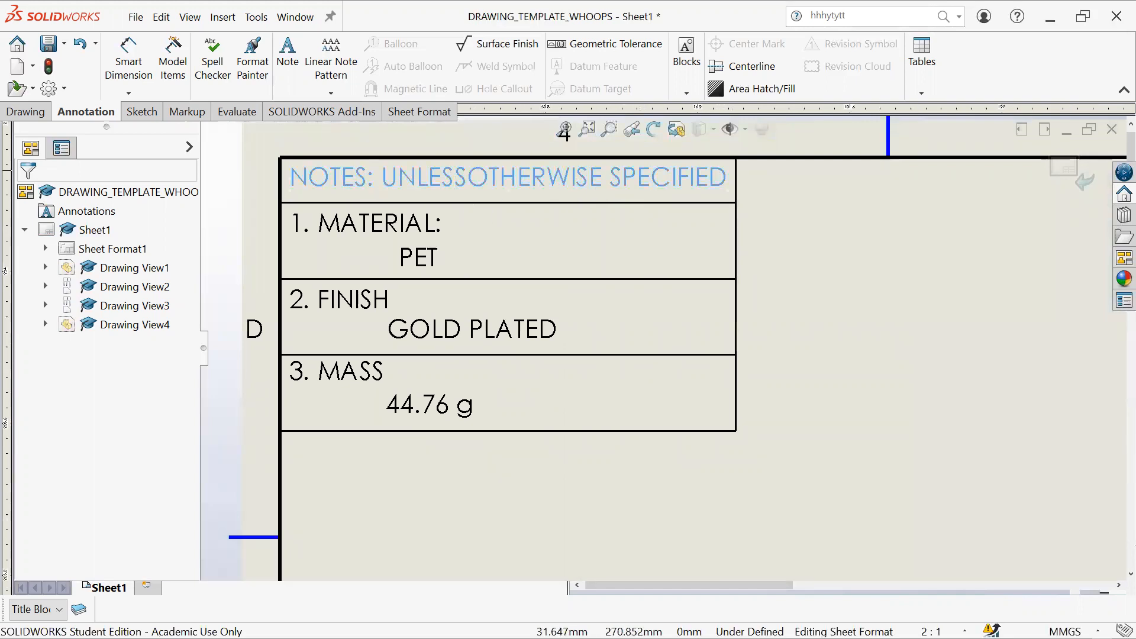
double_click(725, 180)
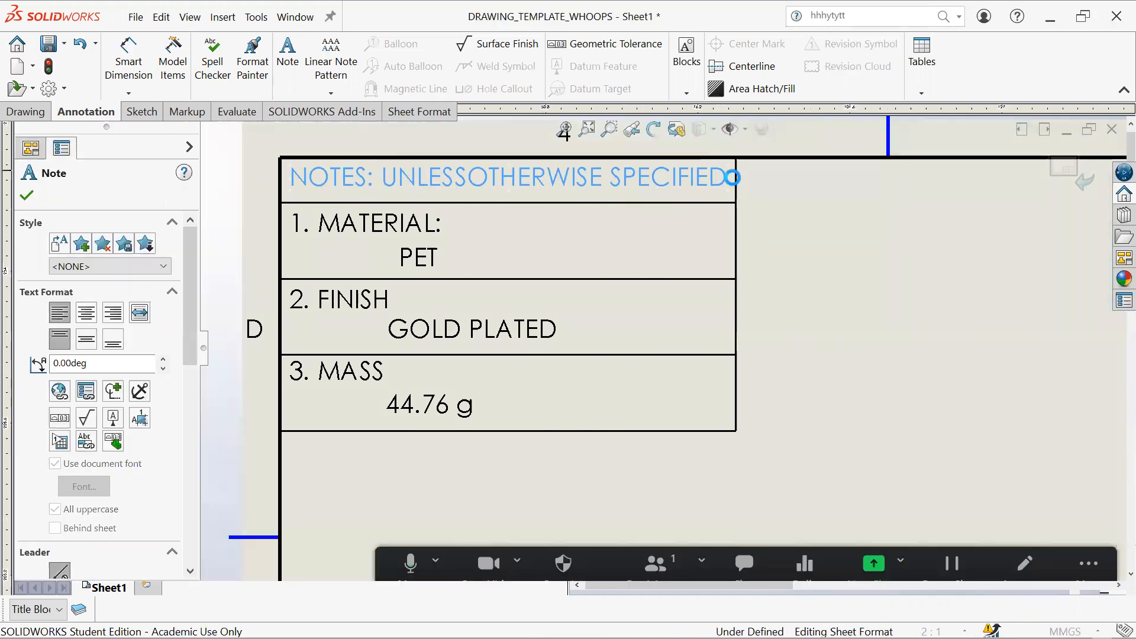
left_click(490, 177)
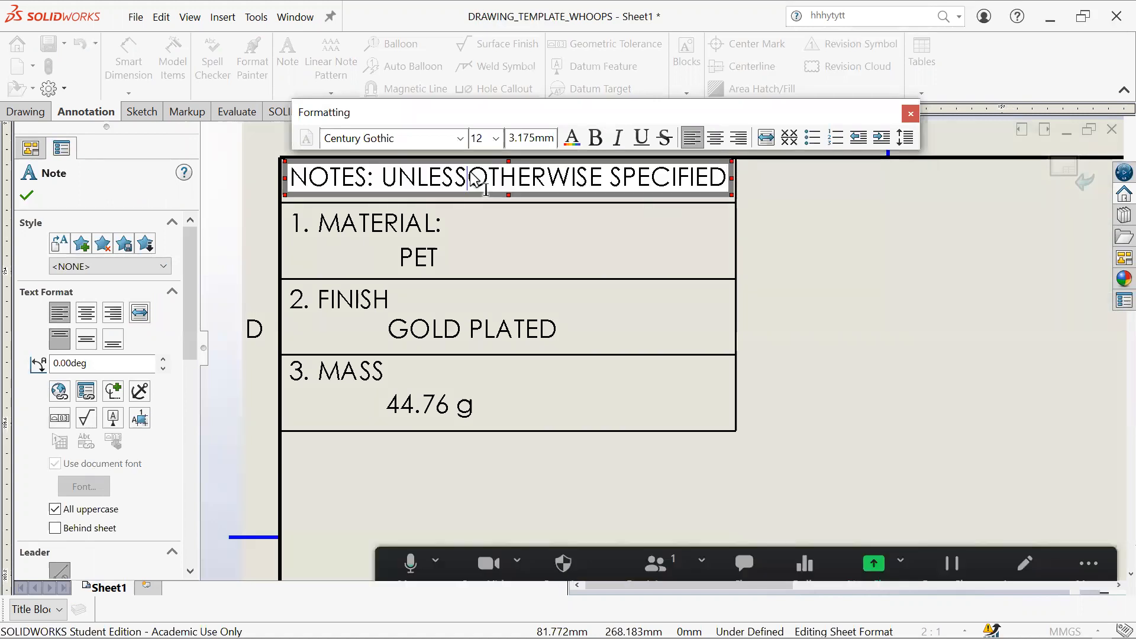
left_click(738, 237)
left_click(498, 158)
left_click(430, 177)
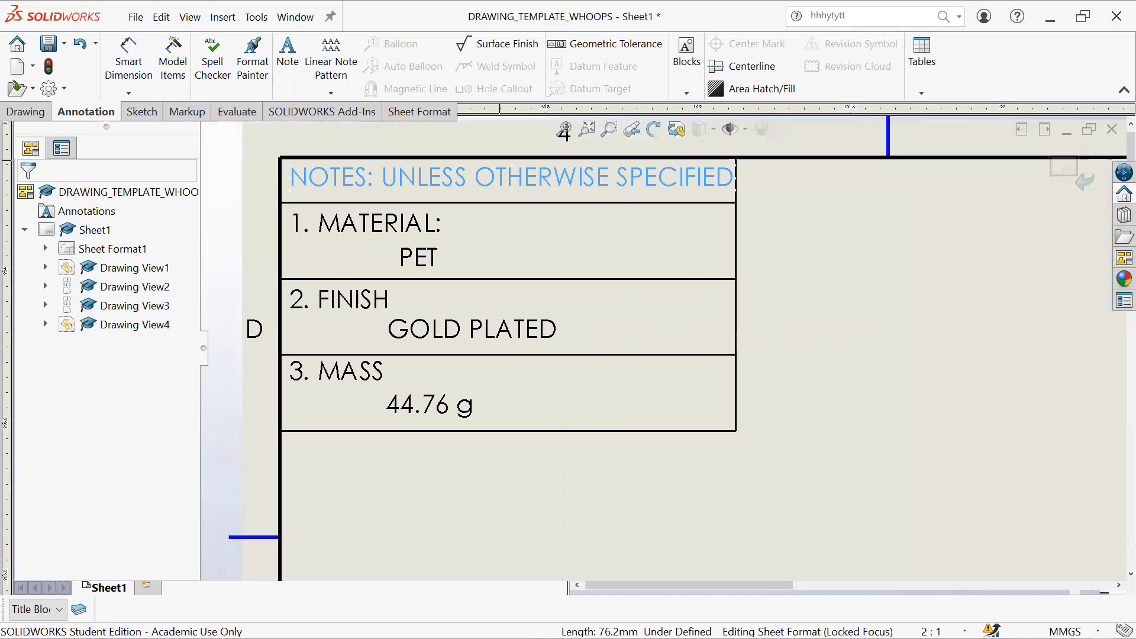
Step: Set the sheet scale to 1:1, checking it against the Sheet Scale field in the title block
scroll(875, 321, "up", 5)
mouse_move(853, 403)
middle_mouse_down()
mouse_move(603, 165)
mouse_move(674, 255)
middle_mouse_up()
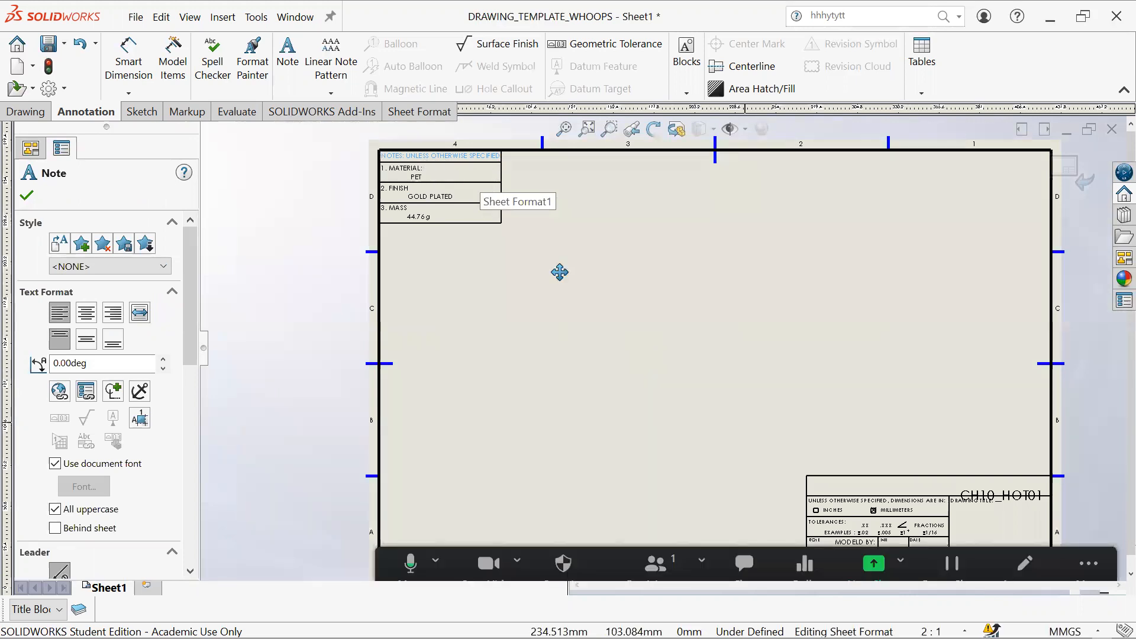
middle_click_drag(559, 272, 633, 350)
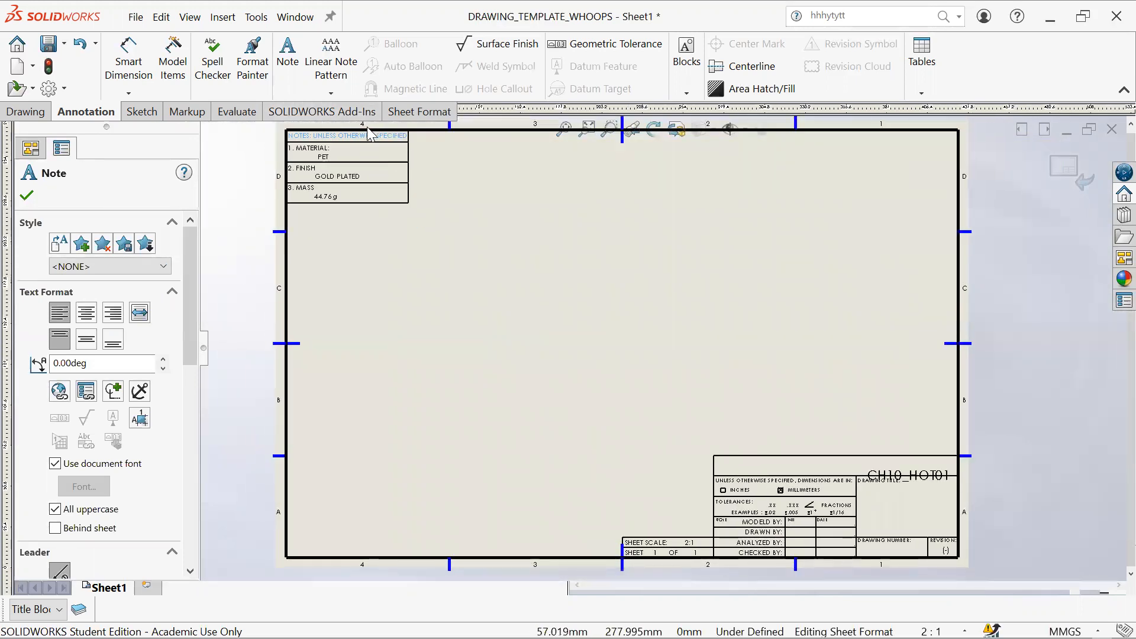
middle_click_drag(673, 435, 646, 332)
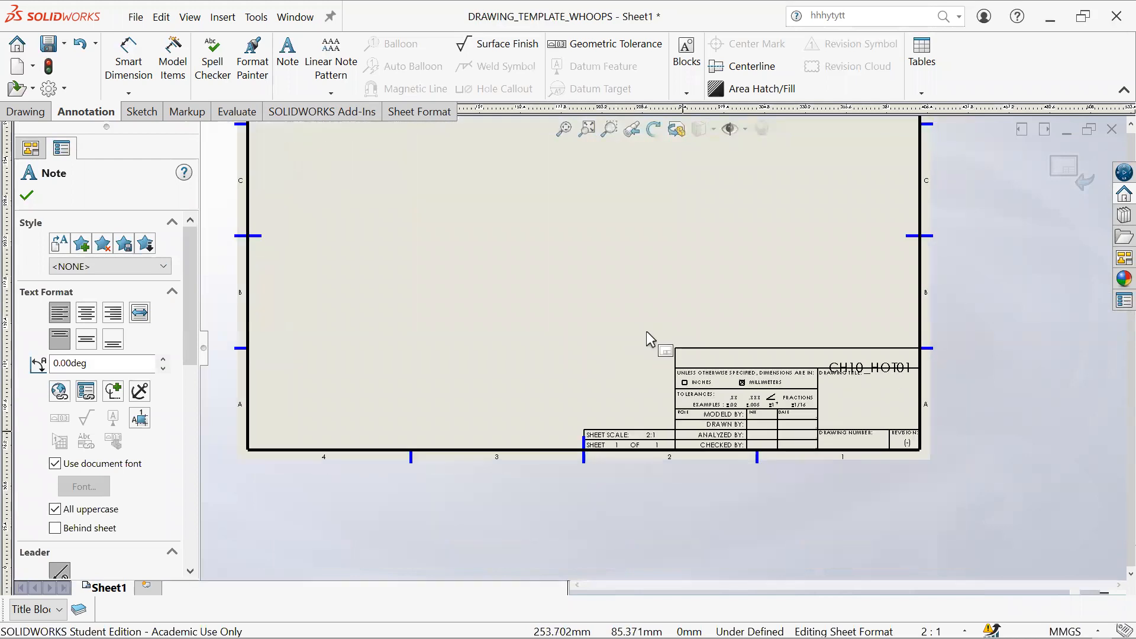
scroll(662, 435, "down", 4)
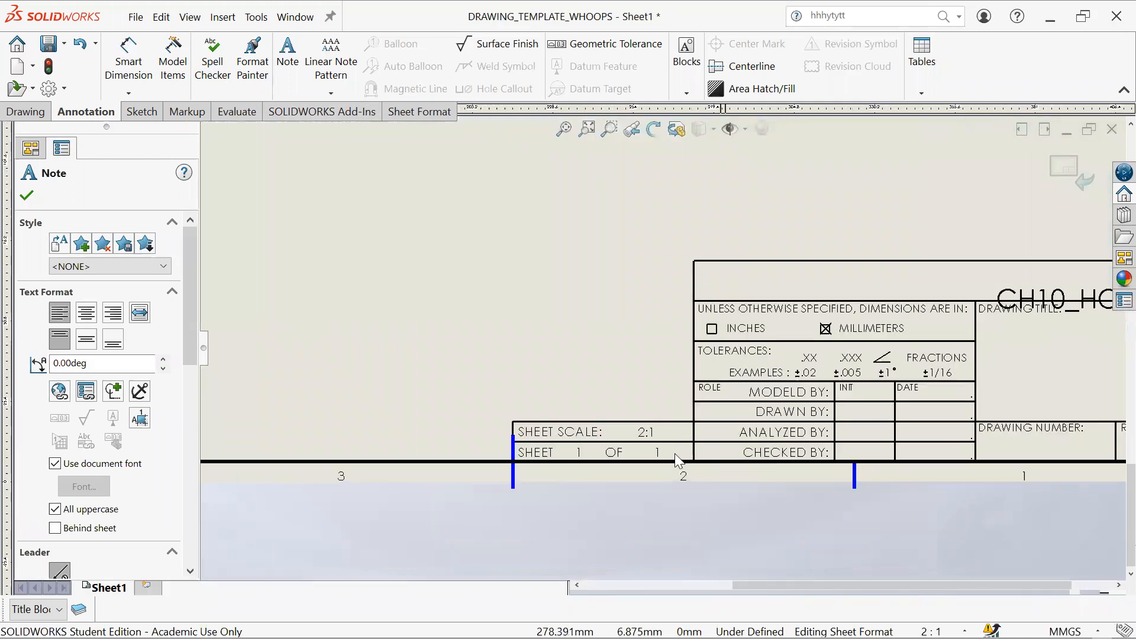
scroll(675, 454, "down", 1)
middle_click_drag(806, 421, 689, 423)
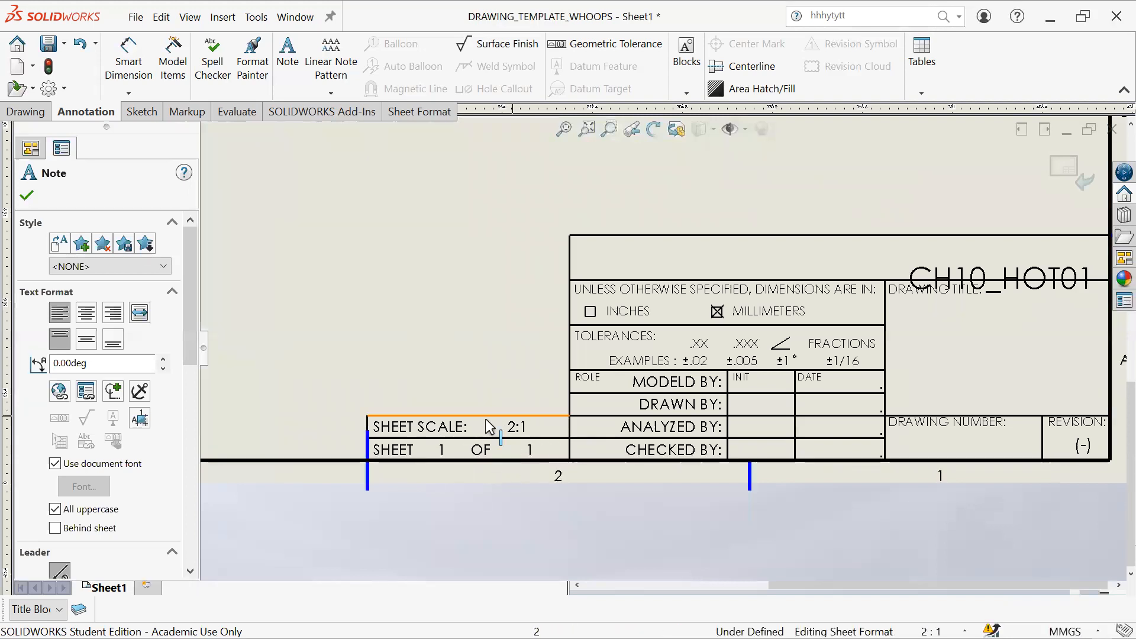
left_click(933, 631)
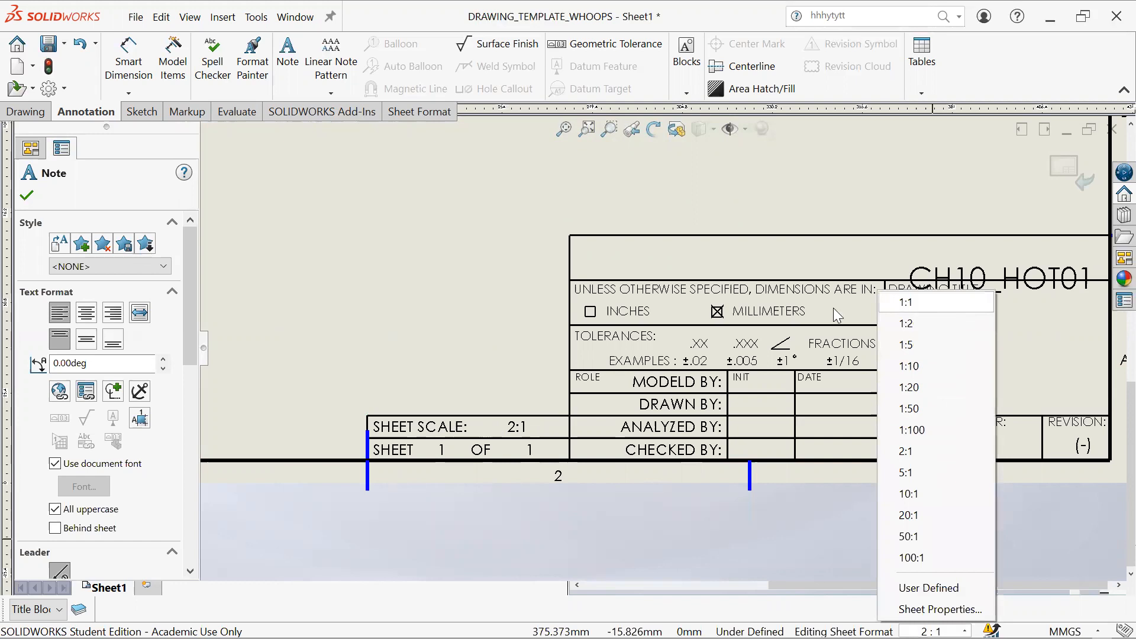
left_click(957, 303)
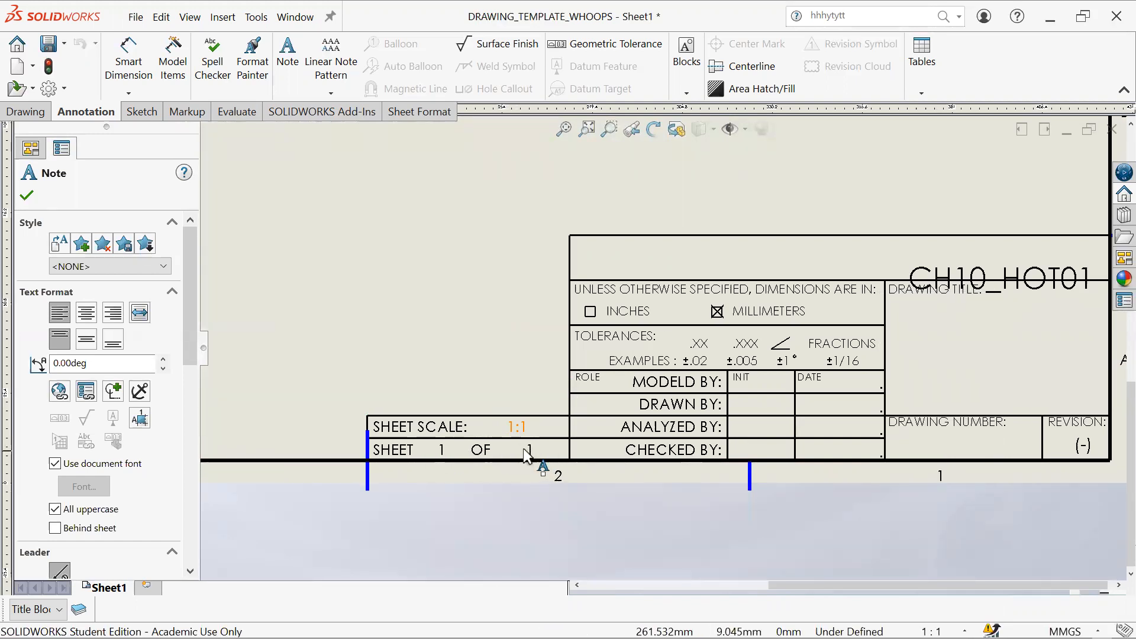
Step: Inspect the checkbox symbol beside MILLIMETERS in the title block and leave its note text unedited
mouse_move(553, 290)
middle_mouse_down()
mouse_move(453, 312)
mouse_move(446, 326)
middle_mouse_up()
middle_click_drag(674, 349, 619, 372)
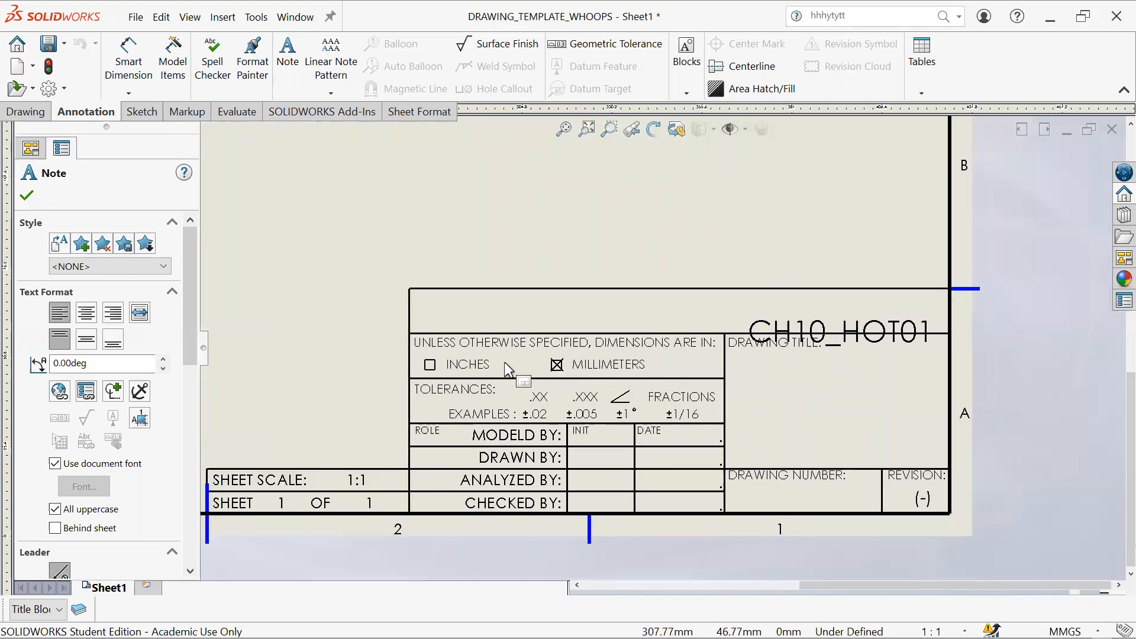
left_click(556, 365)
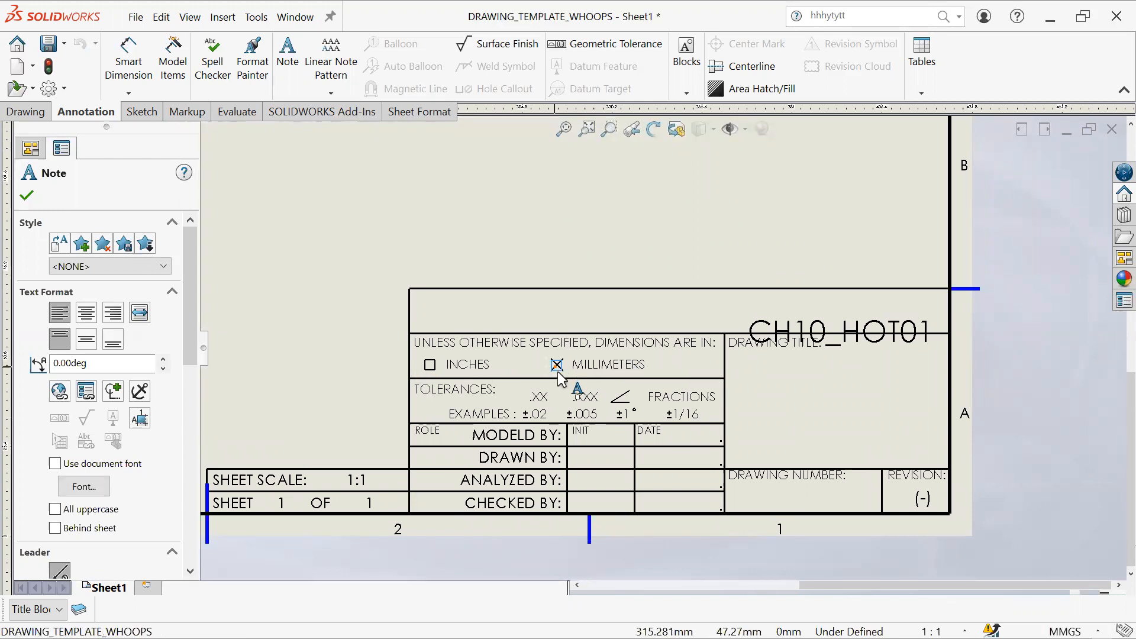
scroll(558, 371, "down", 6)
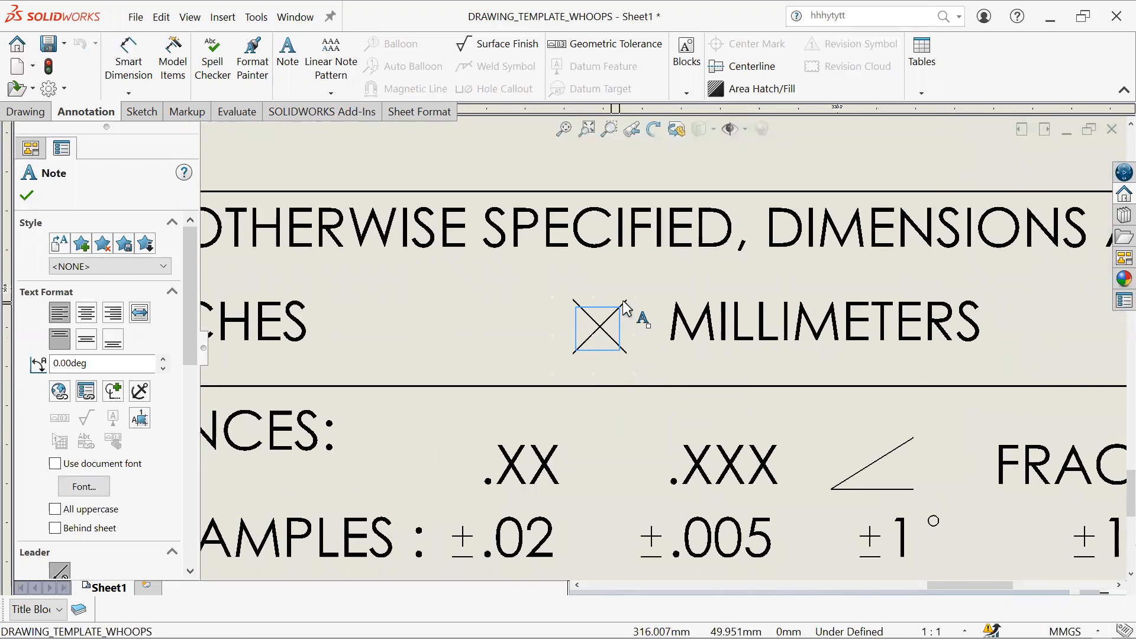
double_click(625, 305)
left_click(663, 364)
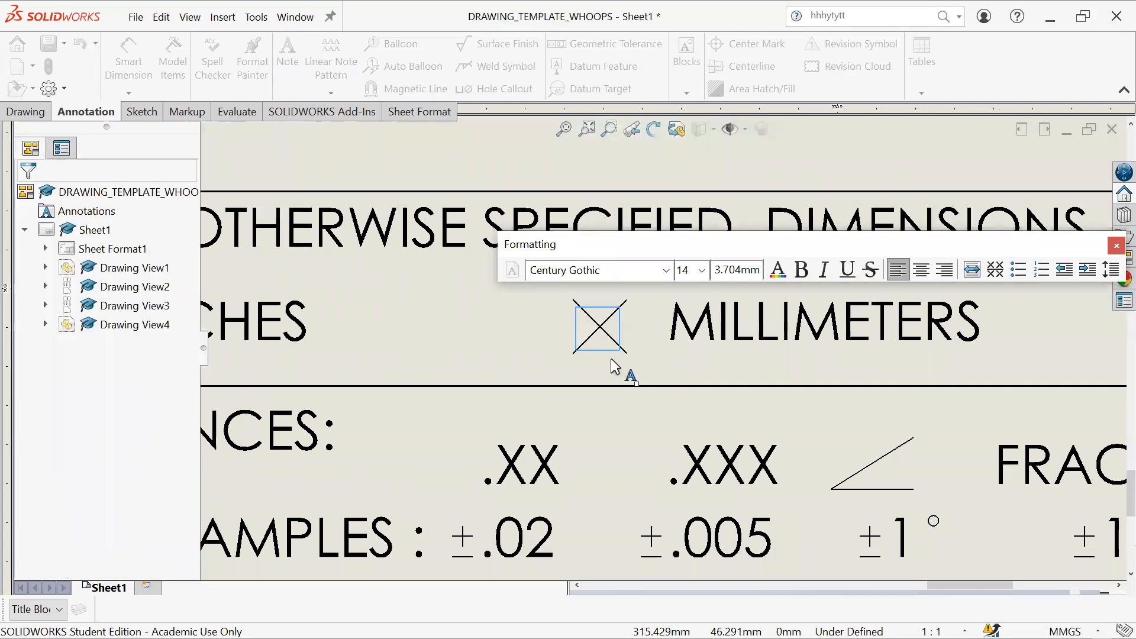
left_click(598, 326)
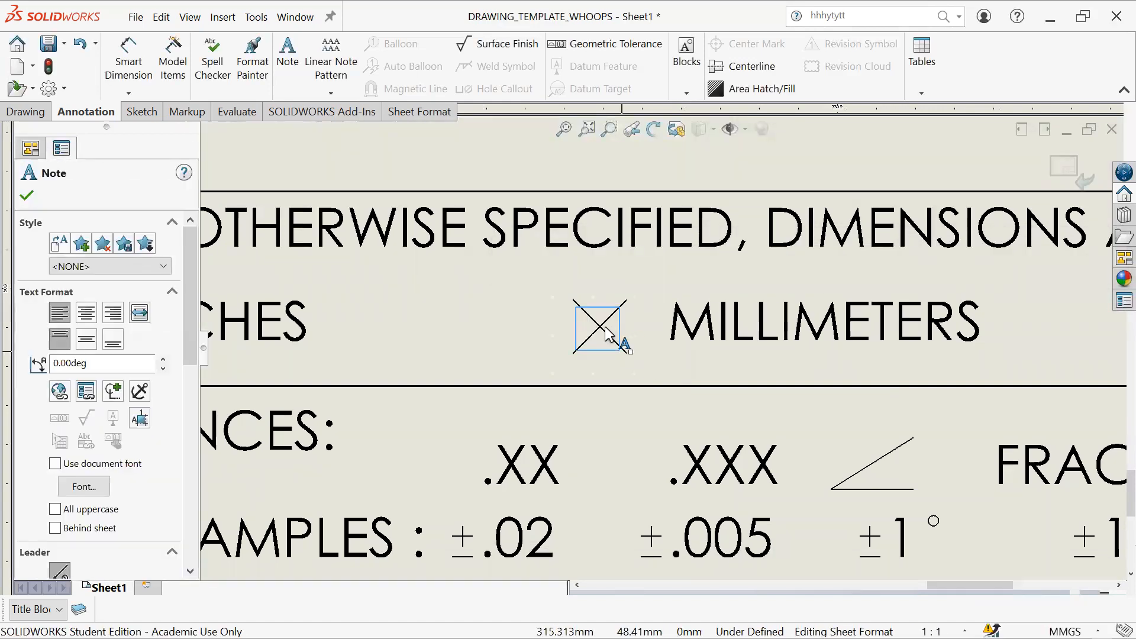
scroll(653, 349, "up", 1)
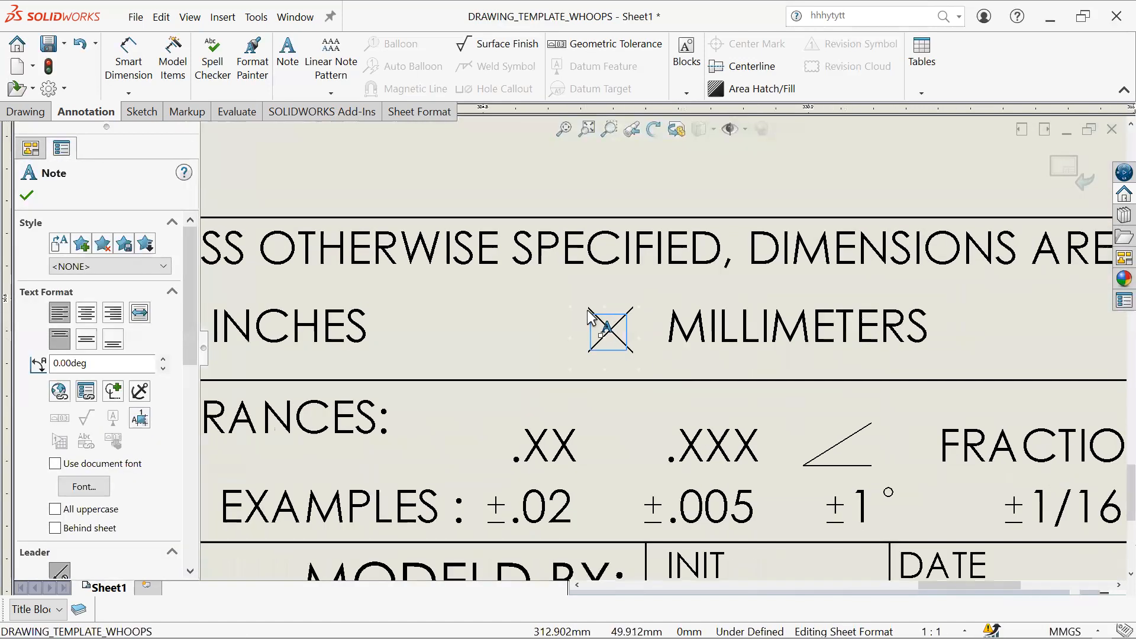
scroll(533, 328, "up", 1)
left_click(533, 328)
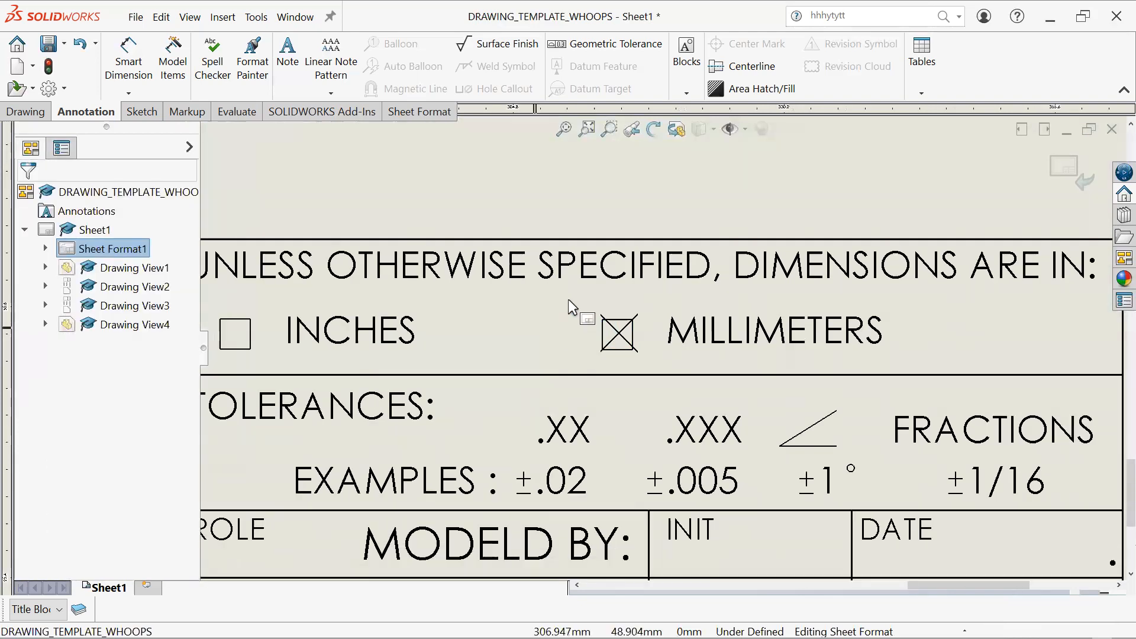
scroll(675, 313, "up", 1)
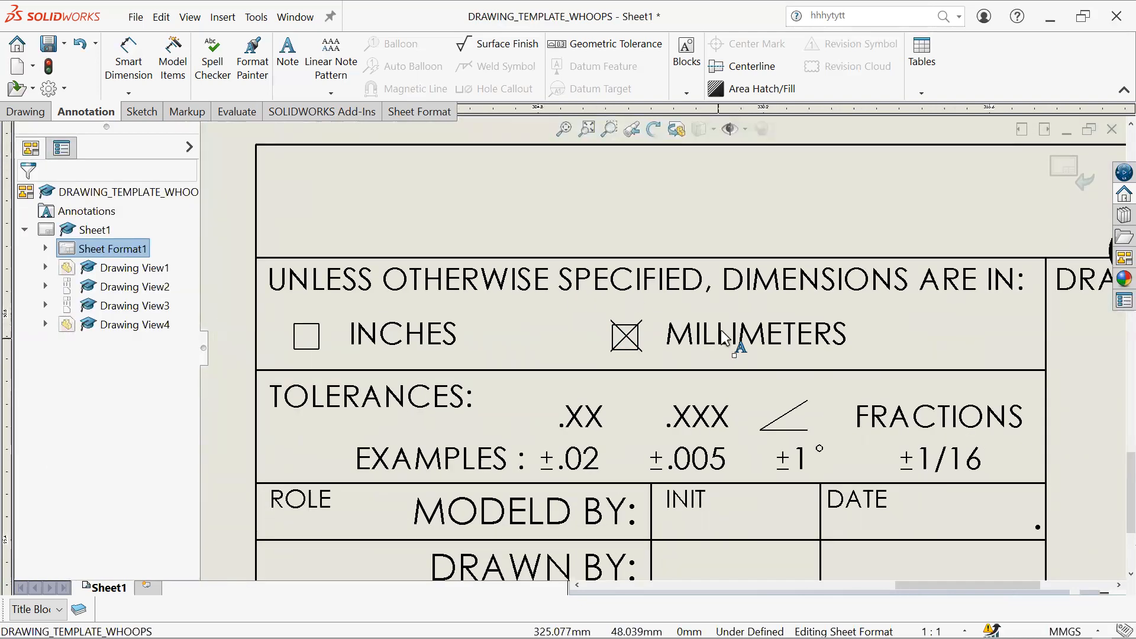
Step: Return from the sheet format to sheet editing and review the drawing views and title block
right_click(650, 215)
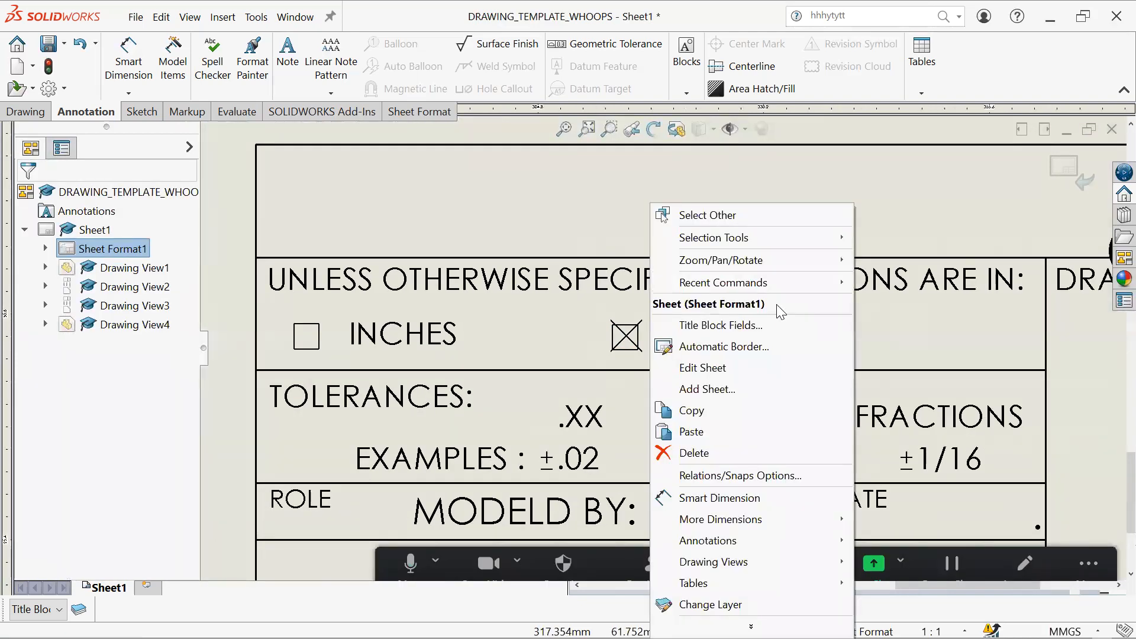
left_click(742, 372)
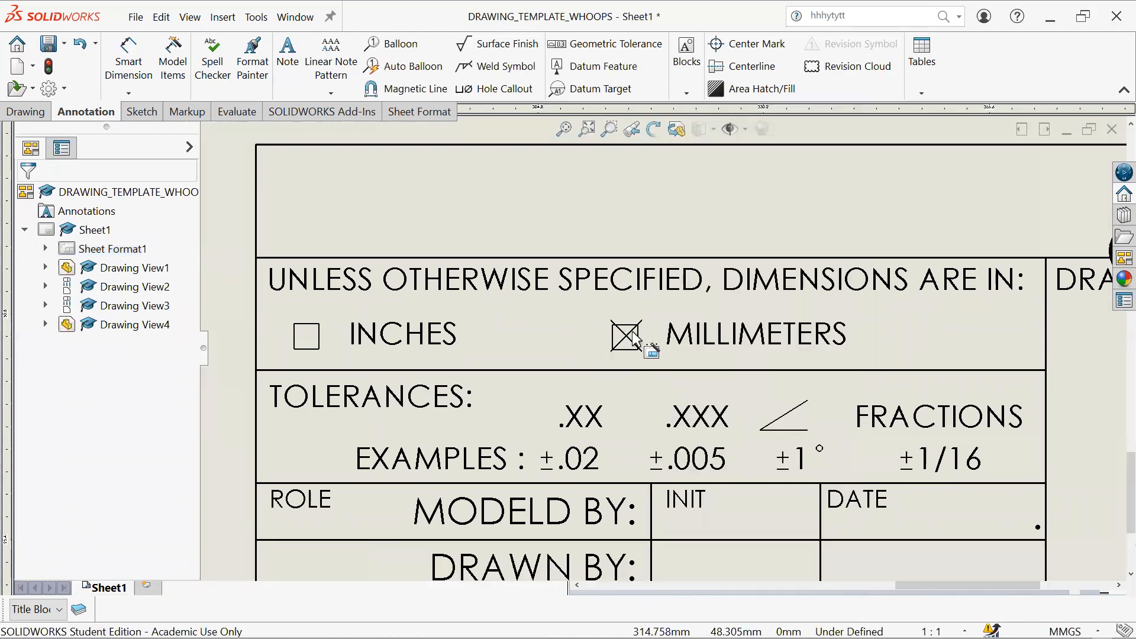
scroll(646, 329, "up", 5)
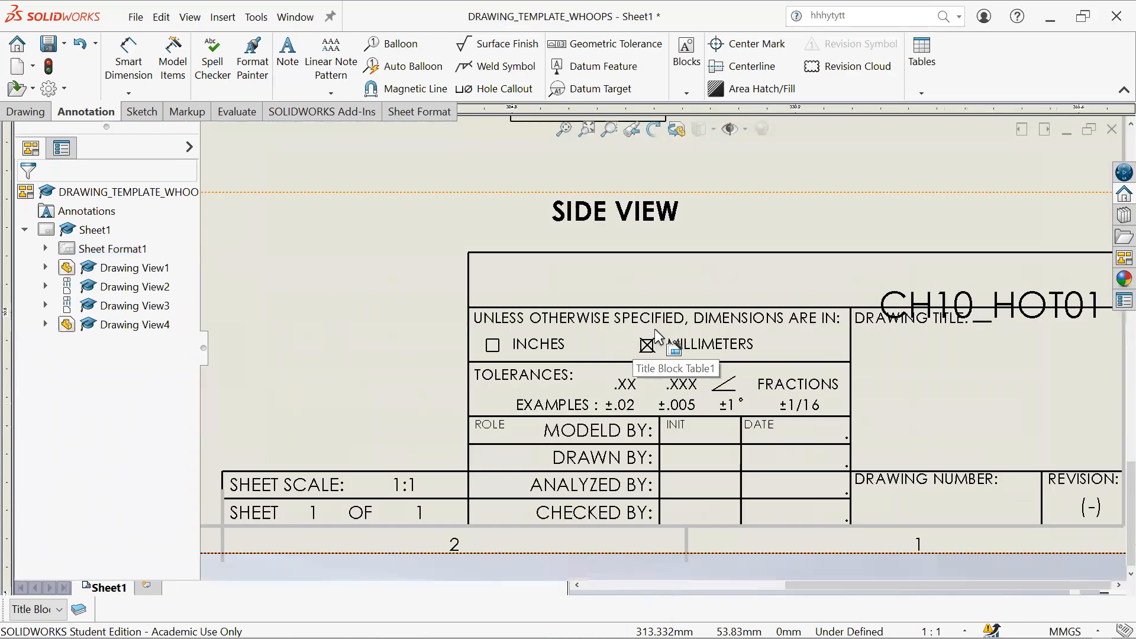
scroll(635, 248, "up", 2)
scroll(627, 207, "down", 3)
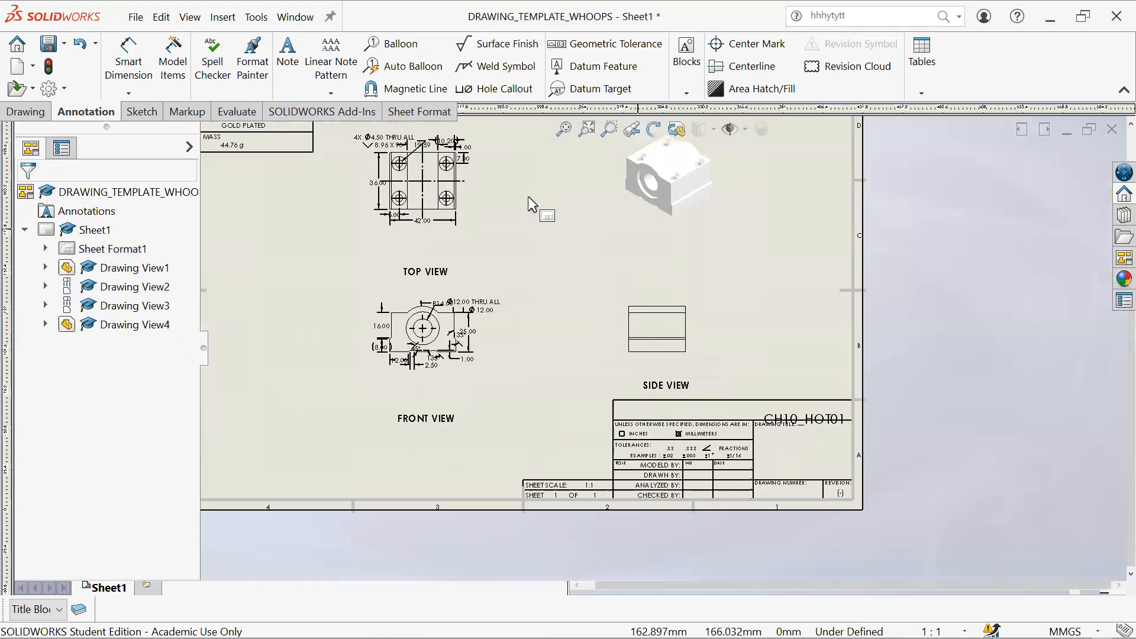
scroll(714, 457, "down", 2)
scroll(714, 456, "down", 5)
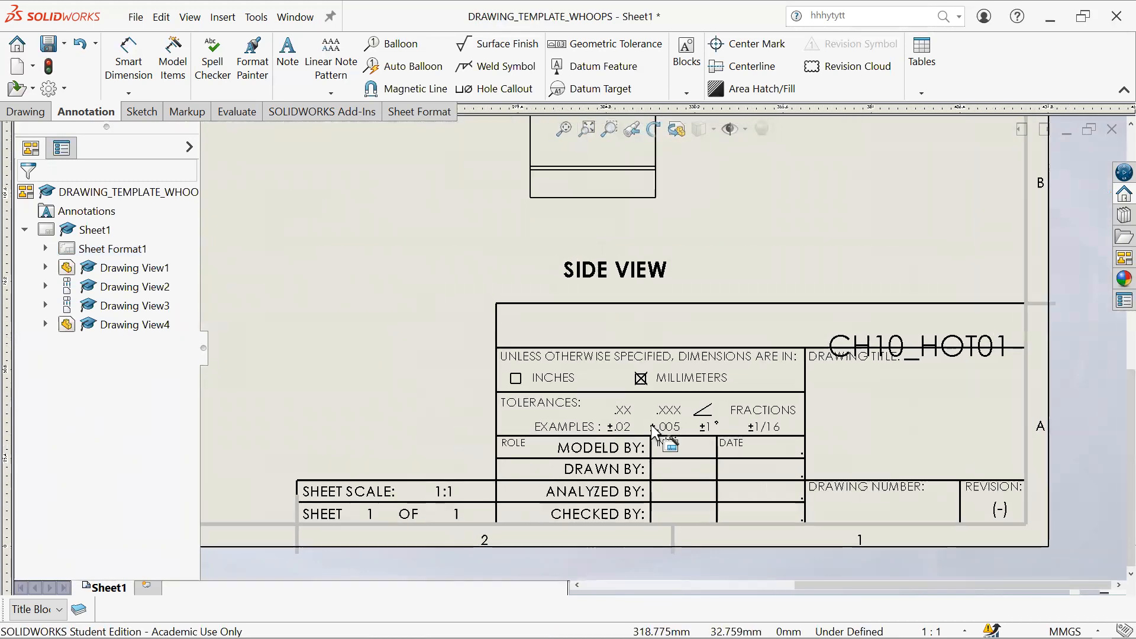
Step: Open the title block data for entry and check the options available for the MILLIMETERS checkbox
double_click(634, 377)
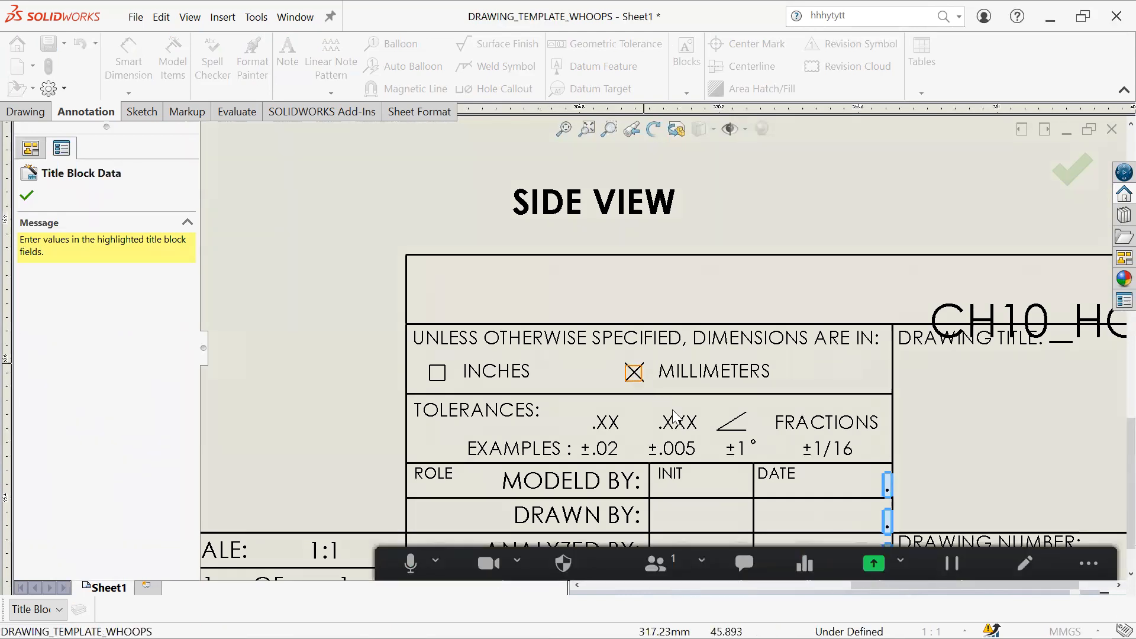
right_click(637, 374)
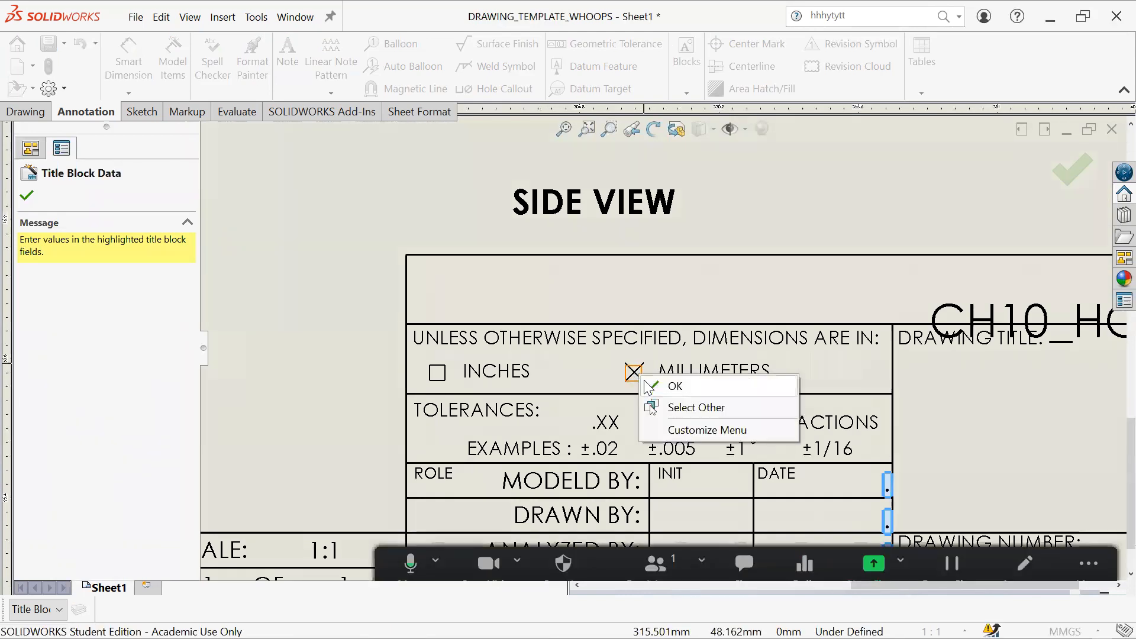
left_click(811, 226)
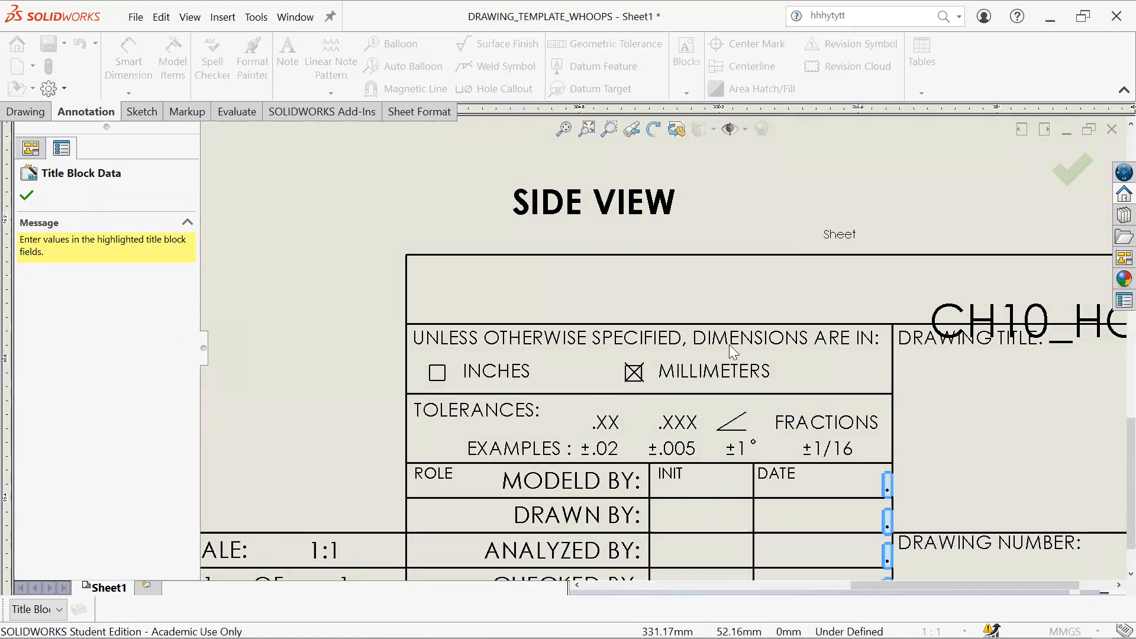
Step: Leave the title block data entry and examine the role, initials and date cells of the title block
key("Escape")
mouse_move(706, 424)
middle_mouse_down()
mouse_move(635, 368)
mouse_move(661, 334)
middle_mouse_up()
scroll(651, 315, "up", 3)
mouse_move(766, 413)
middle_mouse_down()
mouse_move(765, 491)
mouse_move(818, 506)
middle_mouse_up()
scroll(647, 449, "down", 1)
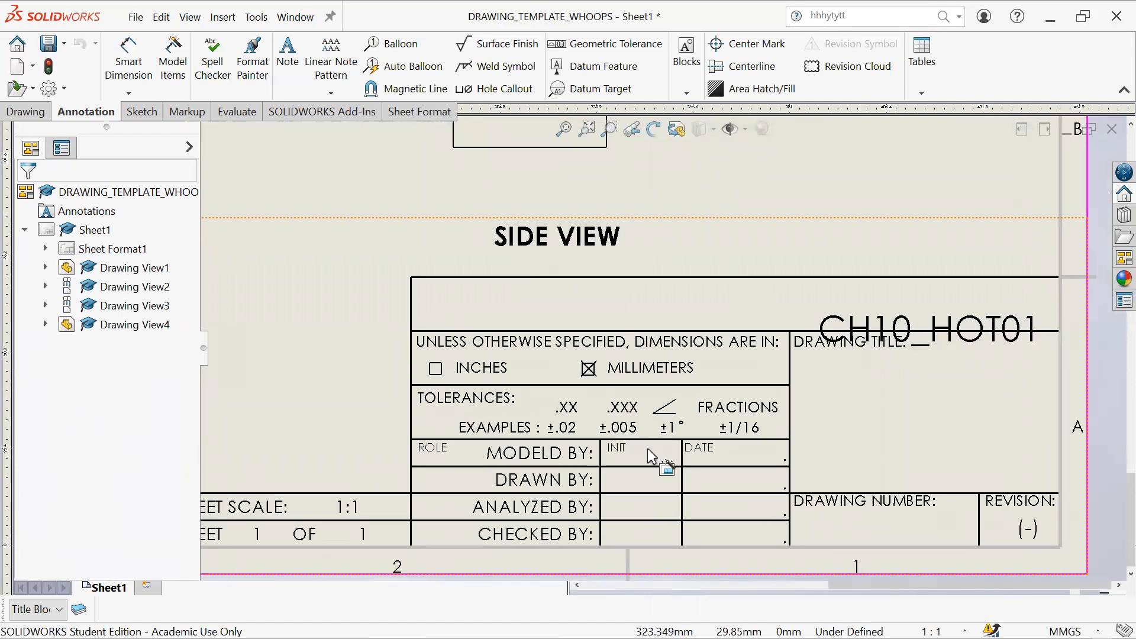
scroll(624, 465, "up", 1)
middle_click_drag(634, 480, 727, 450)
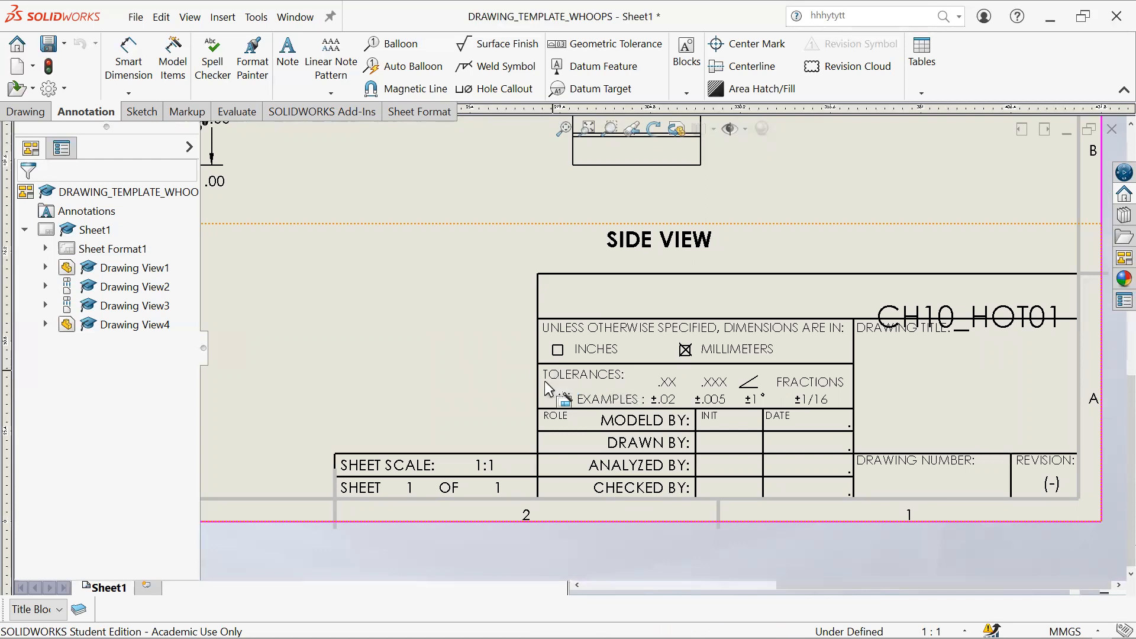
middle_click_drag(700, 417, 653, 370)
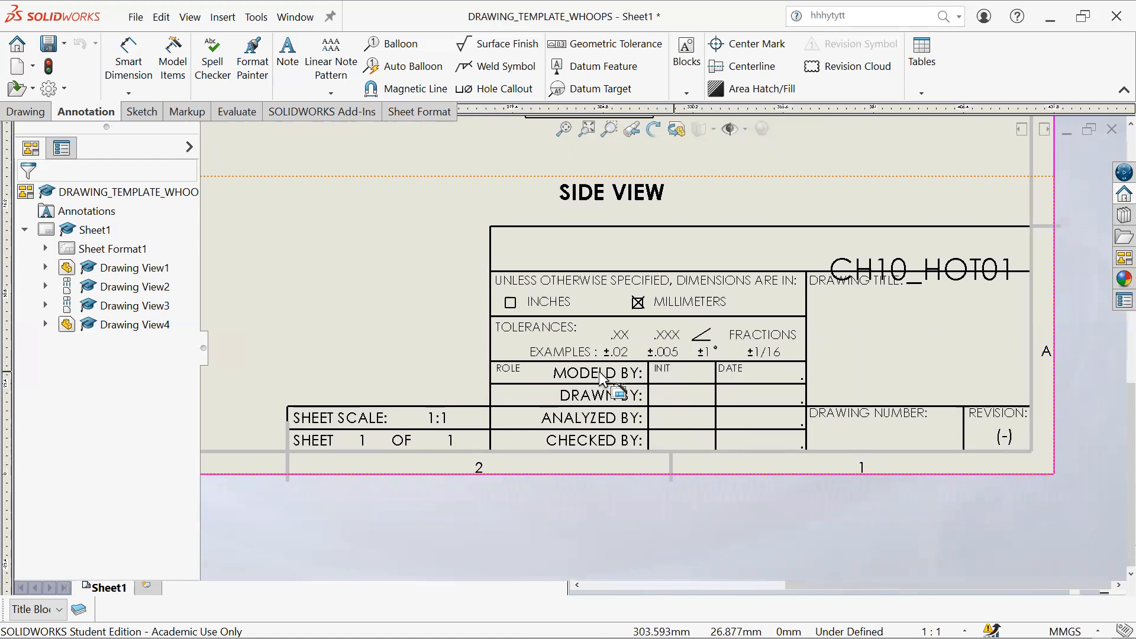
scroll(739, 393, "down", 3)
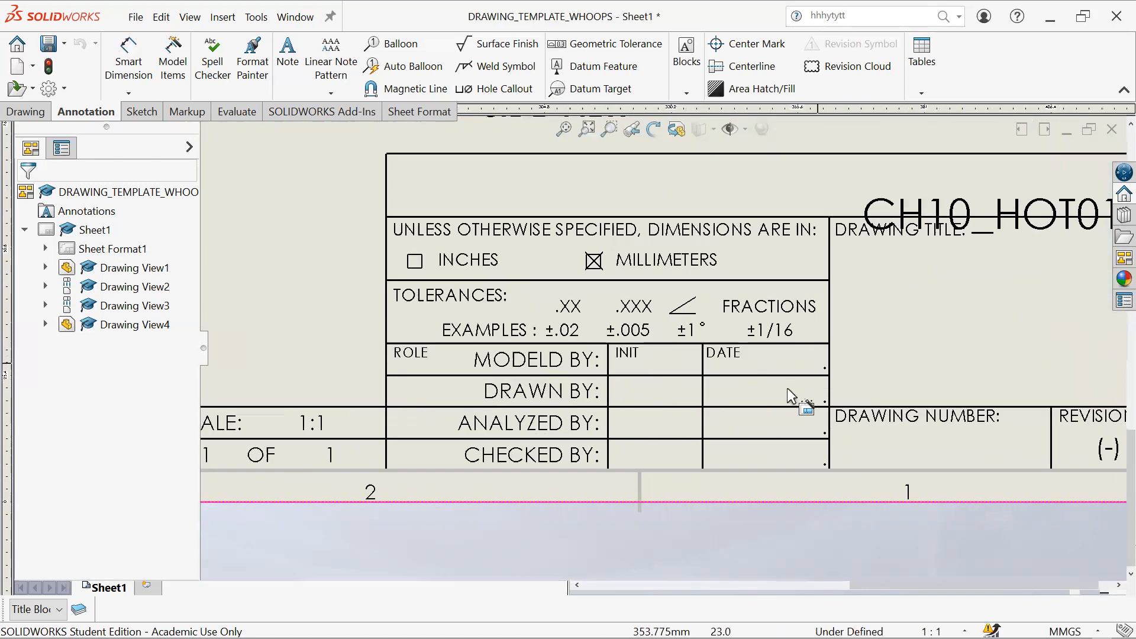
right_click(757, 354)
left_click(373, 212)
scroll(814, 420, "up", 3)
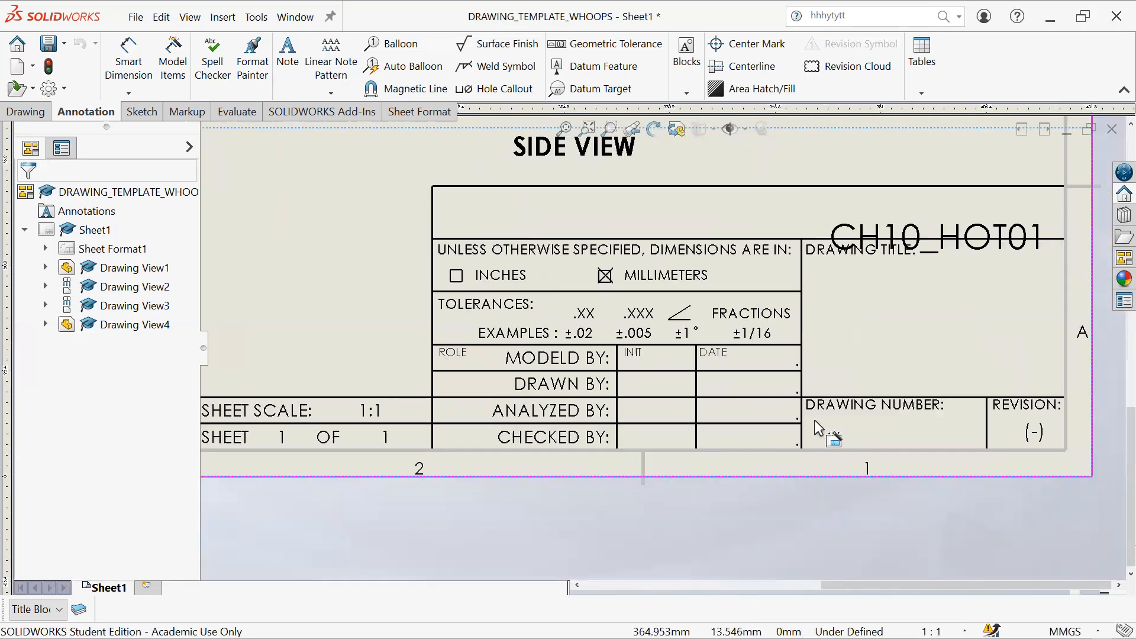
mouse_move(771, 357)
middle_mouse_down()
mouse_move(791, 364)
mouse_move(786, 417)
middle_mouse_up()
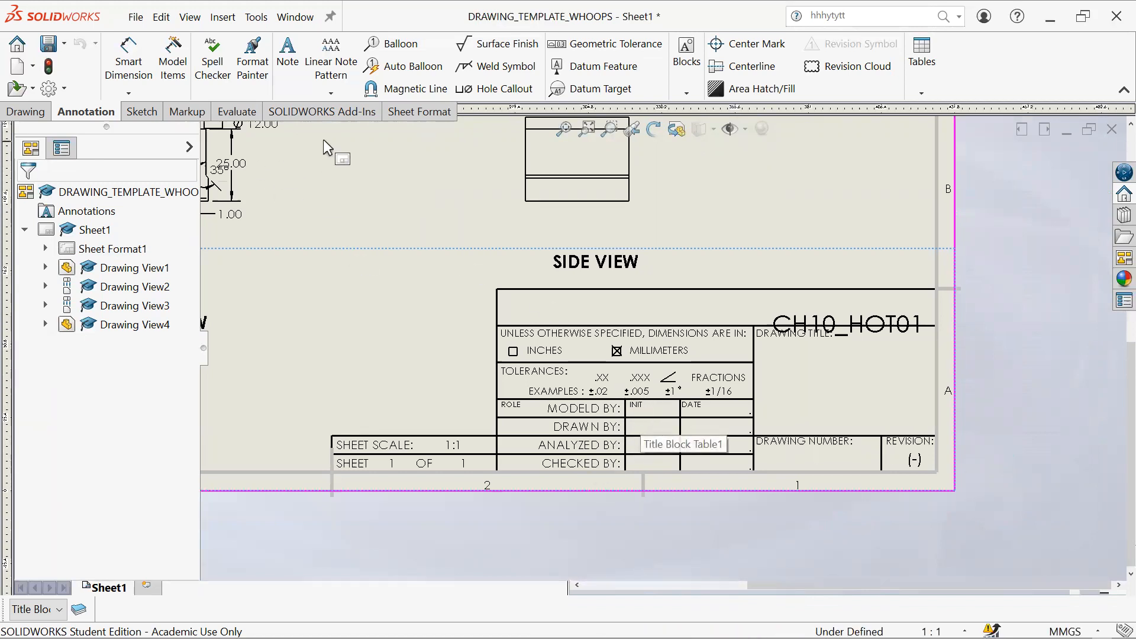
Step: Open Sheet1's sheet format for editing
left_click(294, 59)
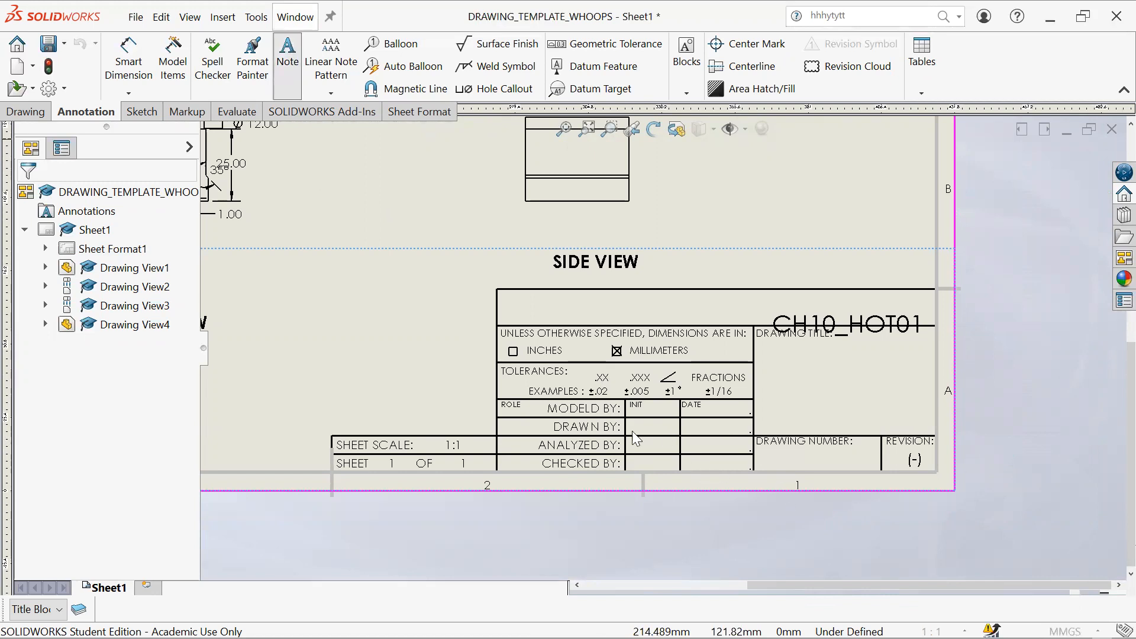
key("Escape")
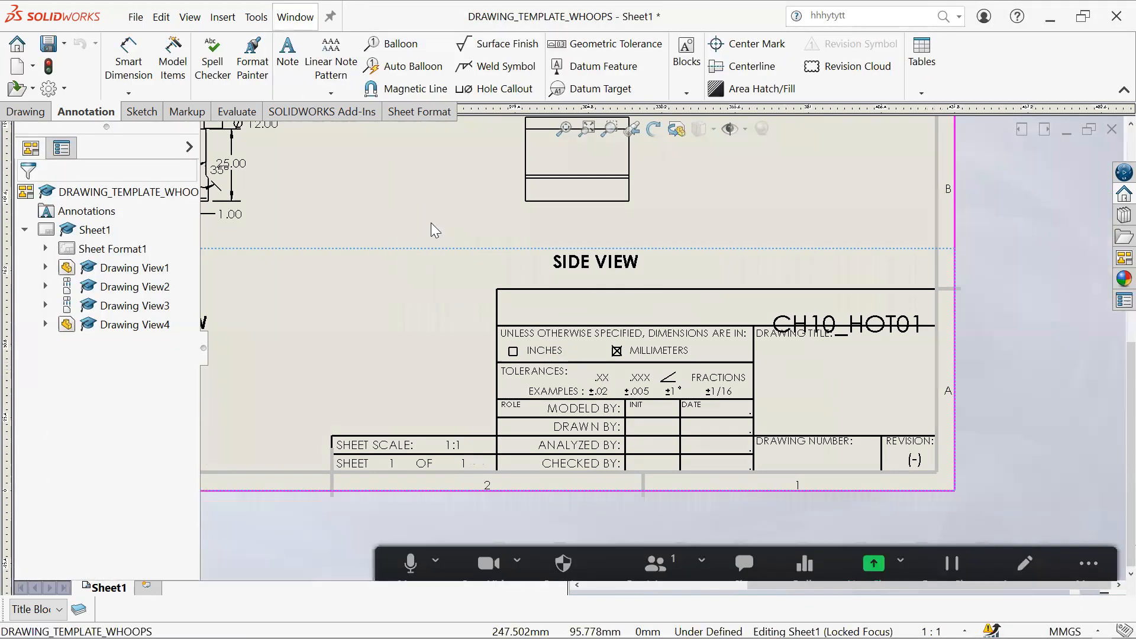
right_click(435, 229)
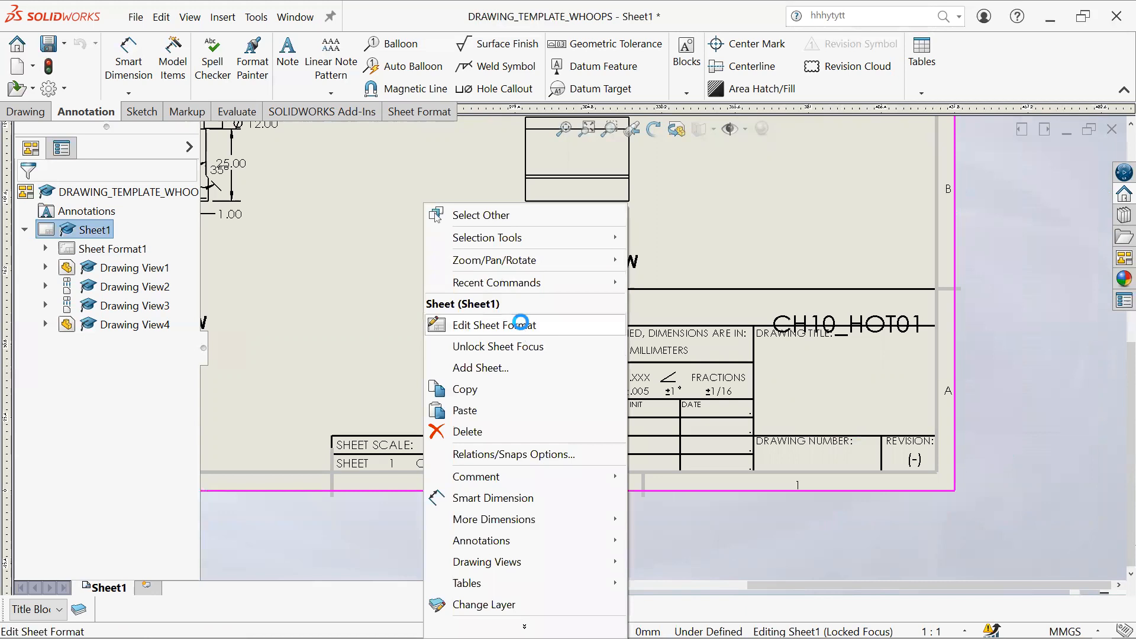
left_click(521, 324)
scroll(686, 415, "down", 4)
scroll(667, 405, "up", 1)
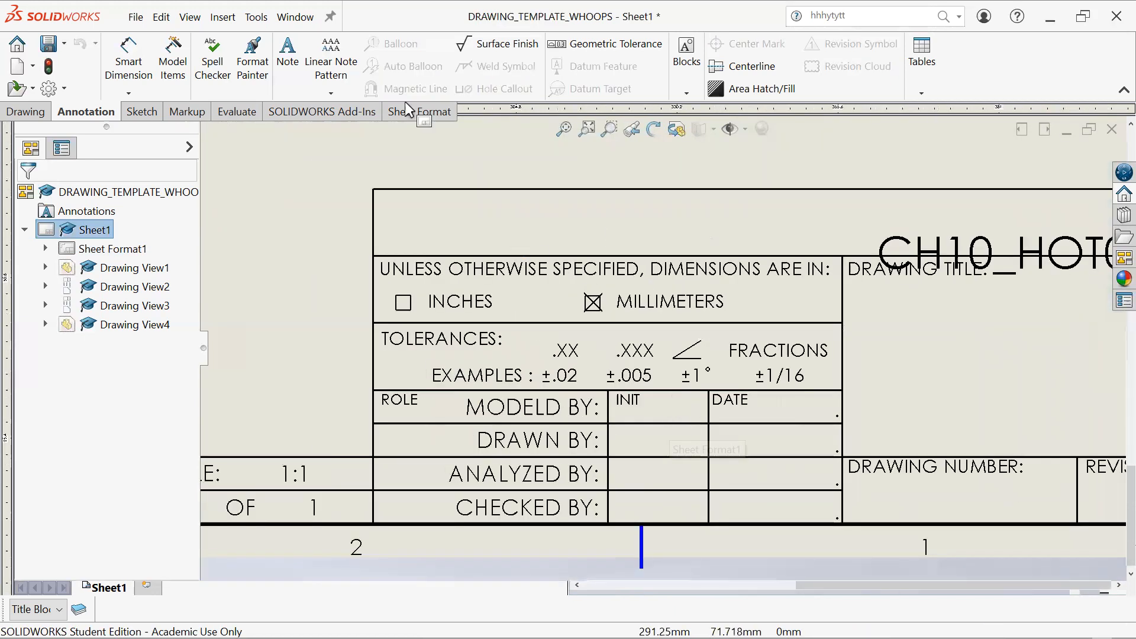
Step: Add a note with the drafter's initials in the INIT cell of the DRAWN BY row
left_click(299, 55)
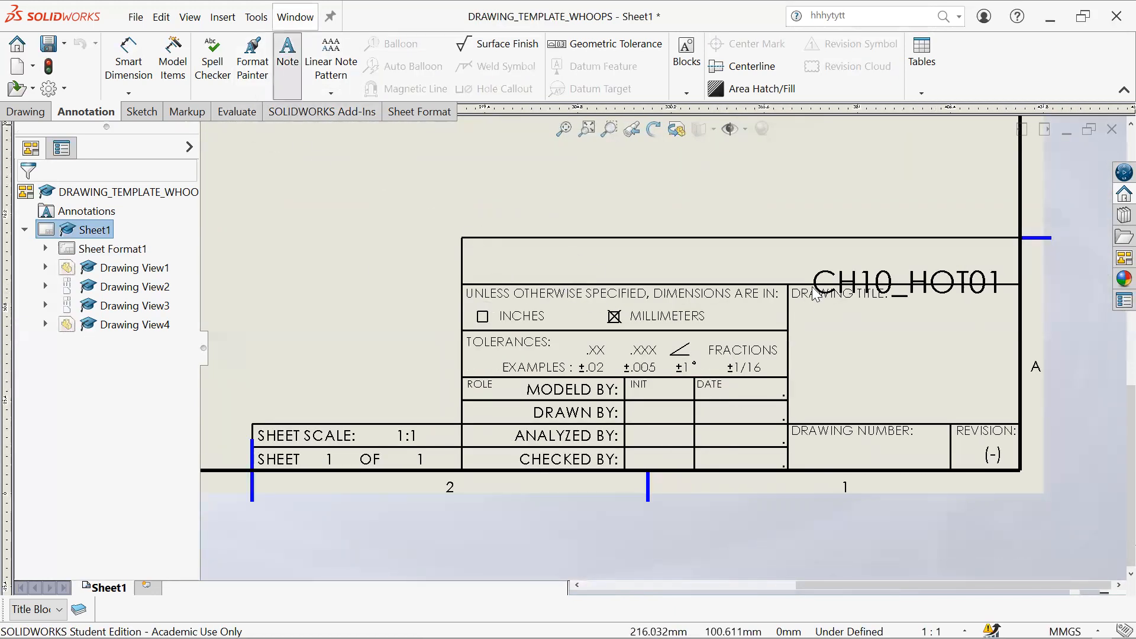
left_click(634, 403)
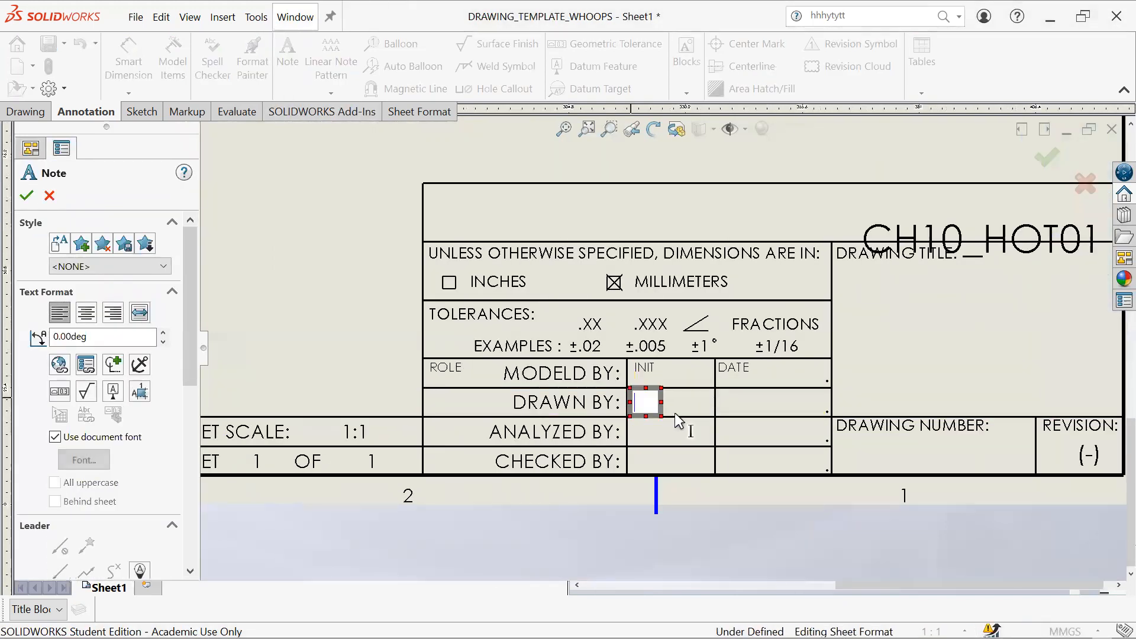
type("JC")
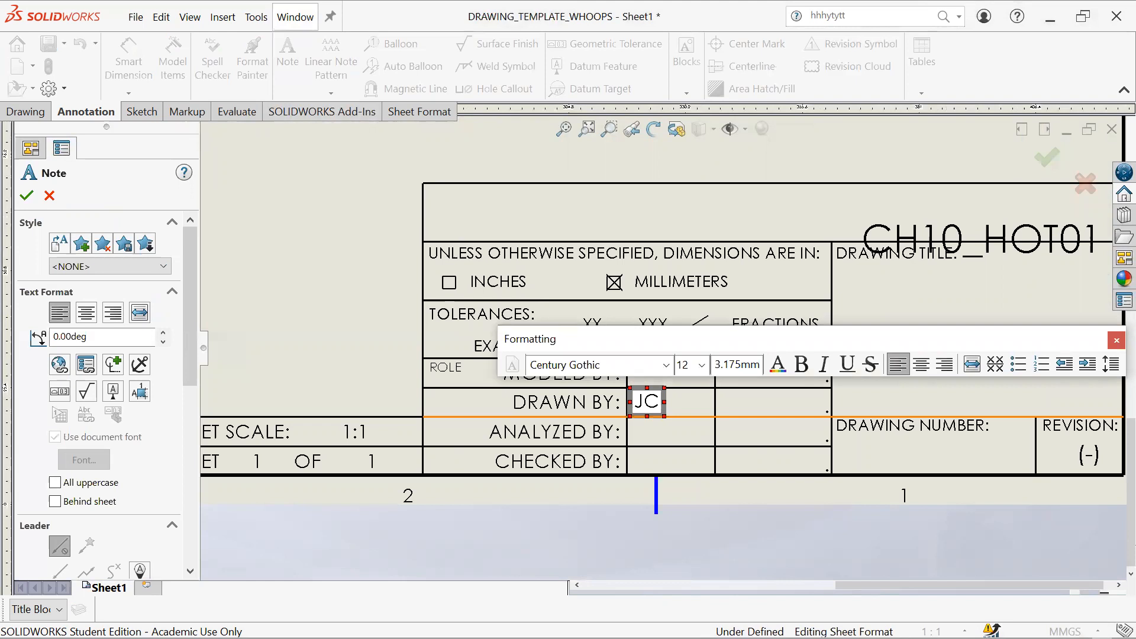
Step: Place another note with the same initials in the INIT cell of the ANALYZED BY row
left_click(680, 429)
left_click(670, 436)
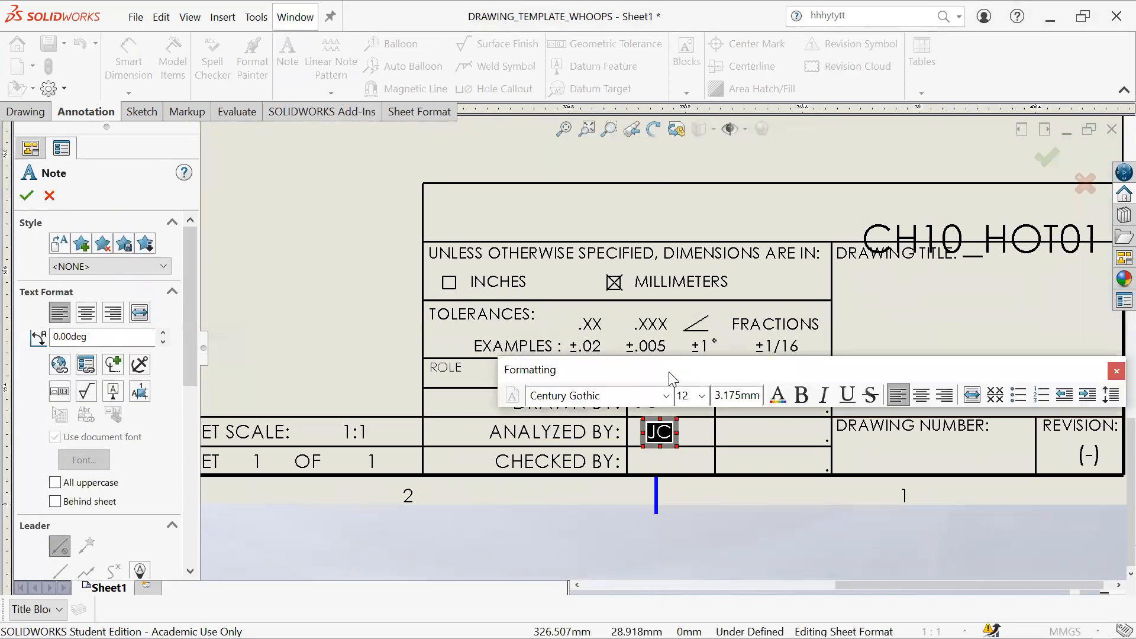
key("Return")
key("BackSpace")
type("JC")
key("BackSpace")
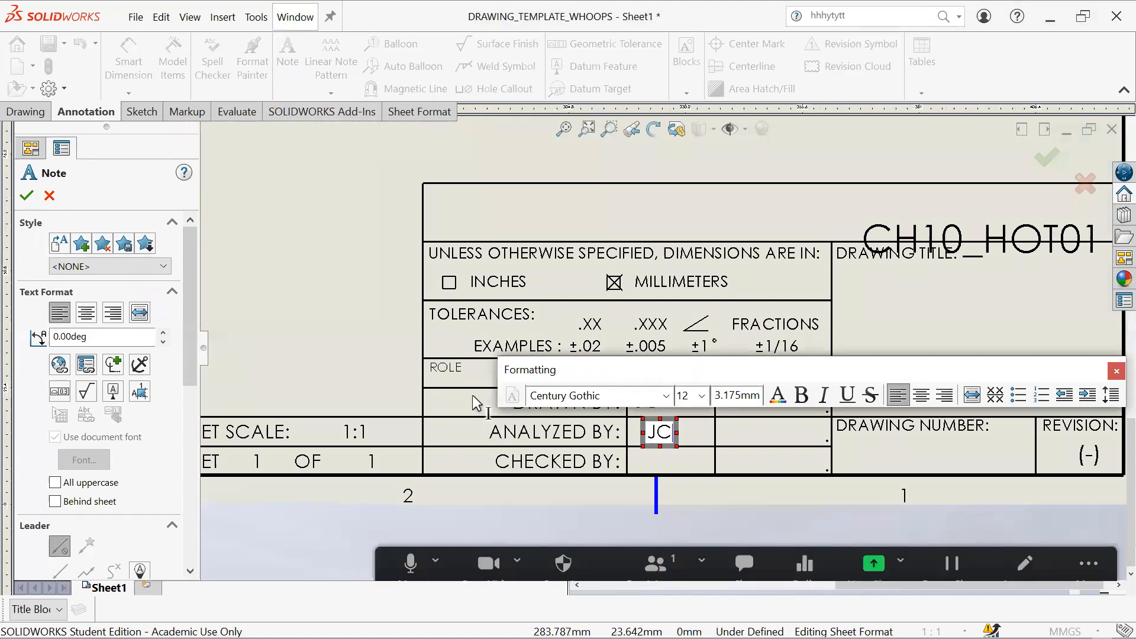
left_click(639, 429)
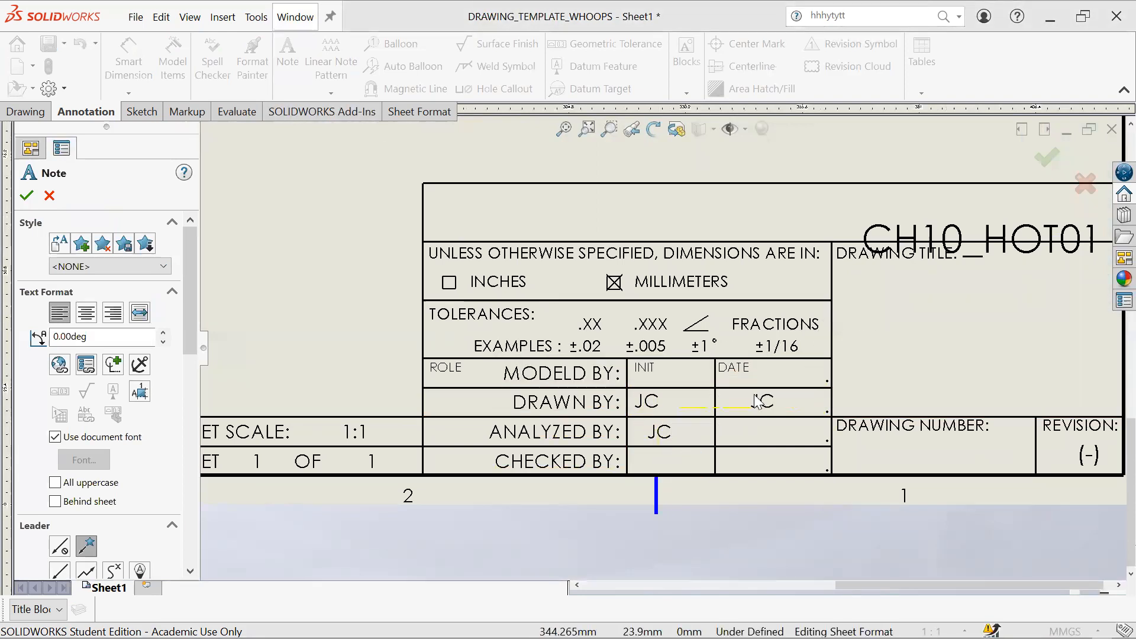
Step: Add a note reading 10/4 in the DATE cell of the DRAWN BY row and end the Note command
left_click(793, 409)
type("10/4")
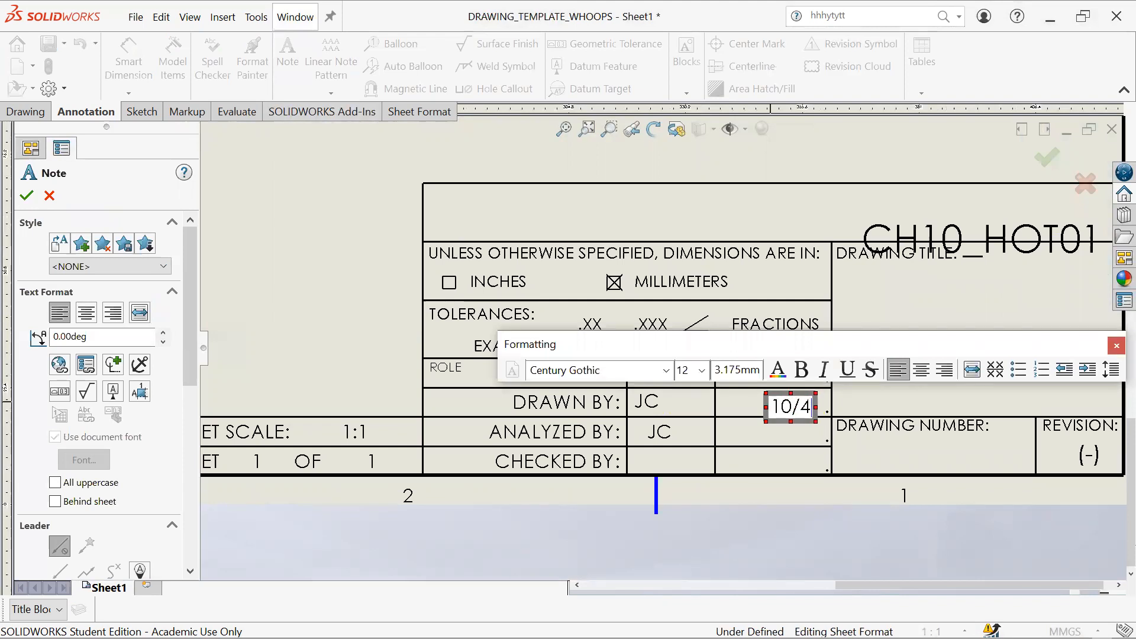
left_click(369, 303)
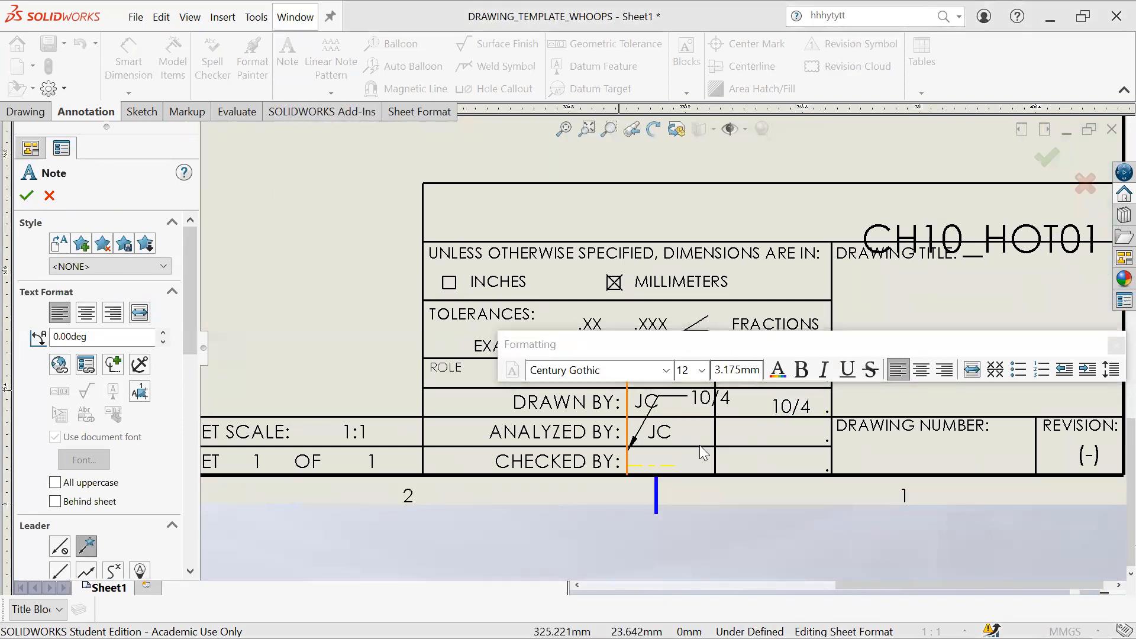
key("Escape")
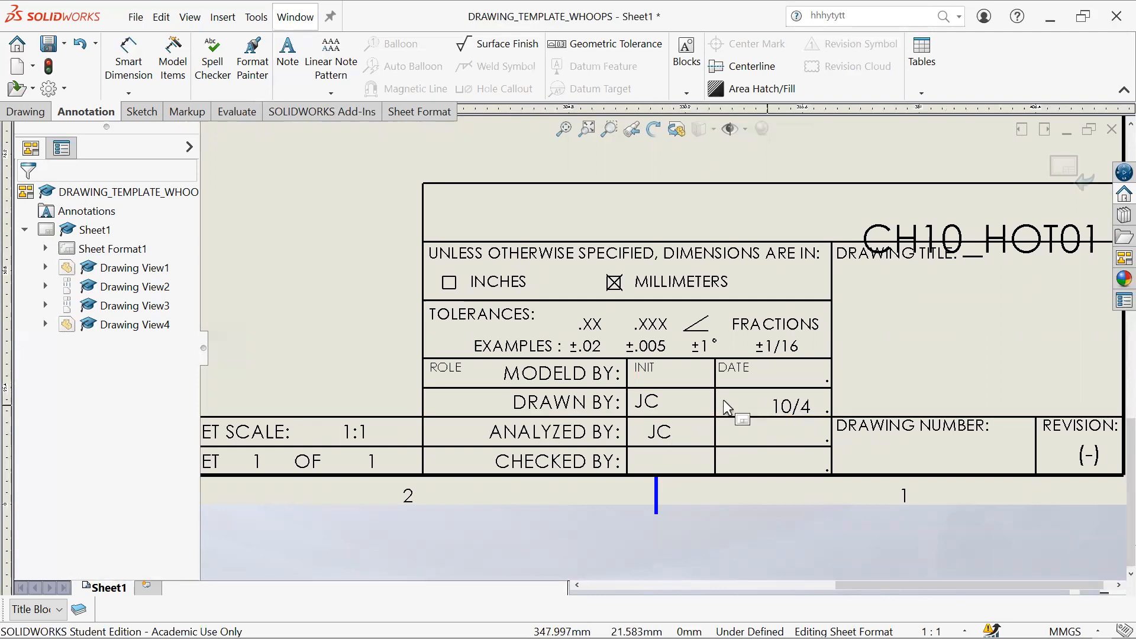
Step: Examine the initials and date entries in the title block and the material, finish and mass entries in the notes table
scroll(724, 411, "up", 2)
scroll(717, 406, "up", 3)
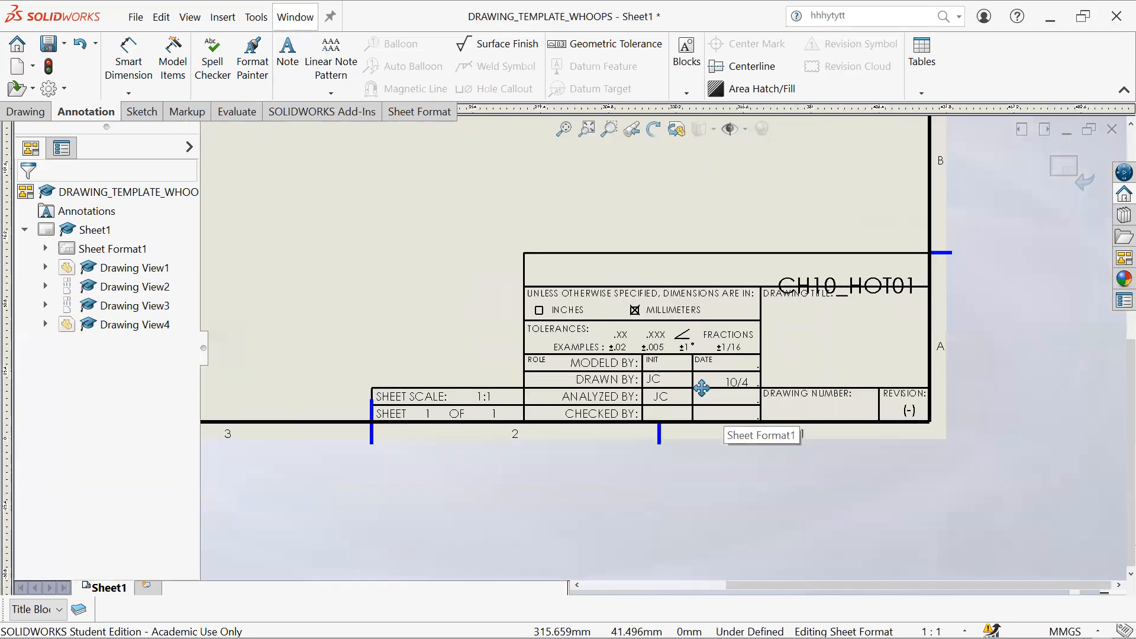
scroll(701, 387, "down", 2)
scroll(816, 393, "up", 3)
scroll(819, 459, "down", 4)
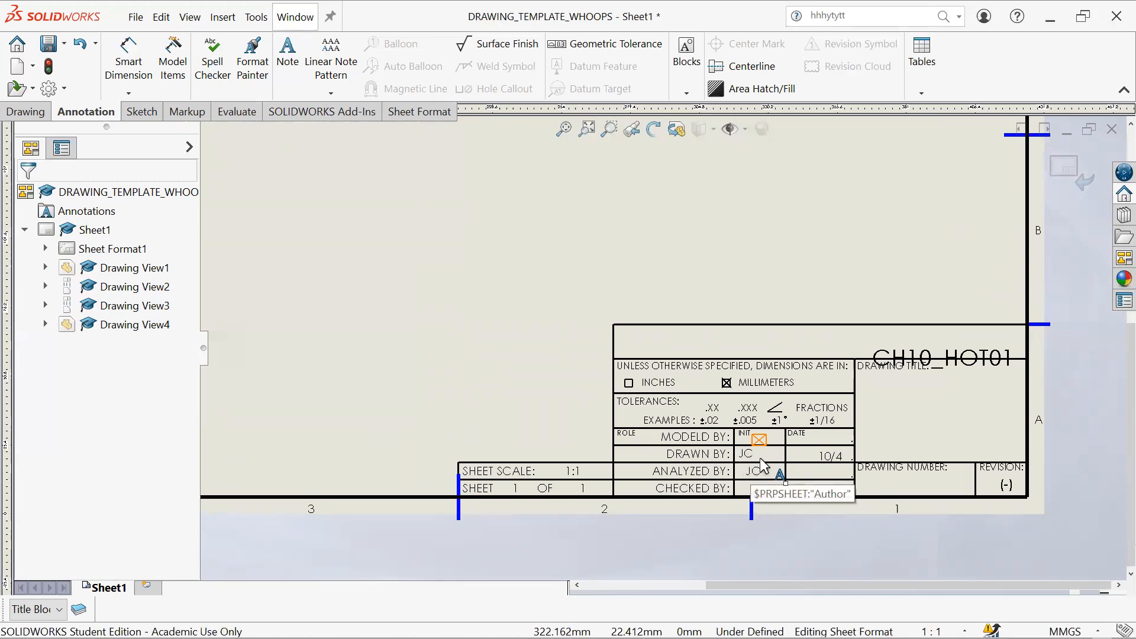
scroll(420, 266, "up", 1)
middle_click_drag(327, 194, 673, 491)
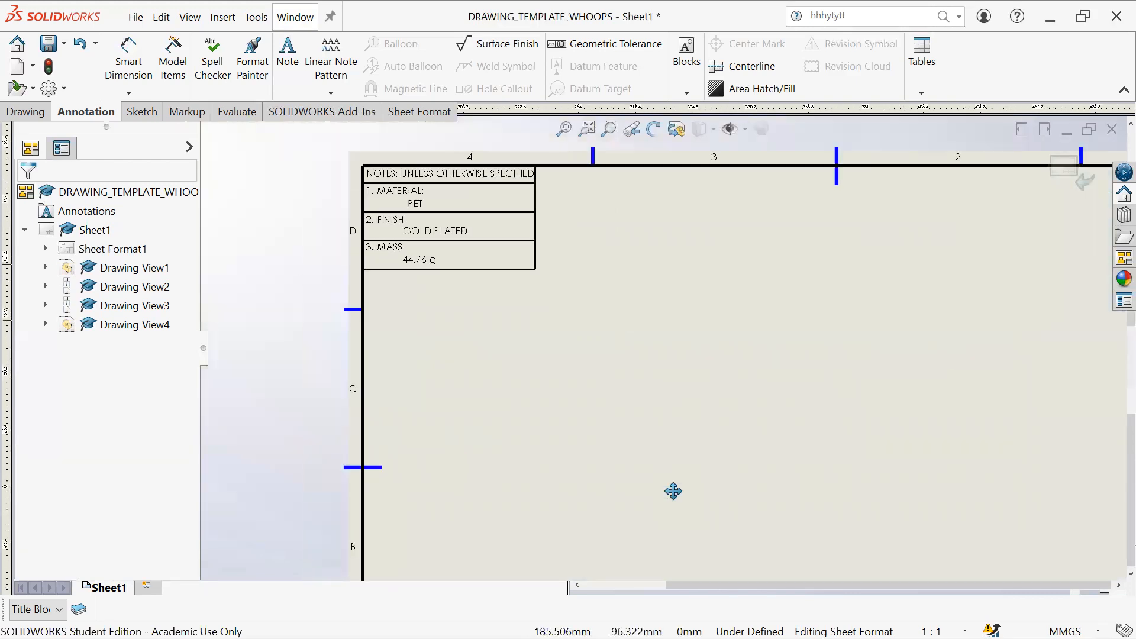
scroll(507, 358, "down", 2)
middle_click_drag(538, 314, 594, 483)
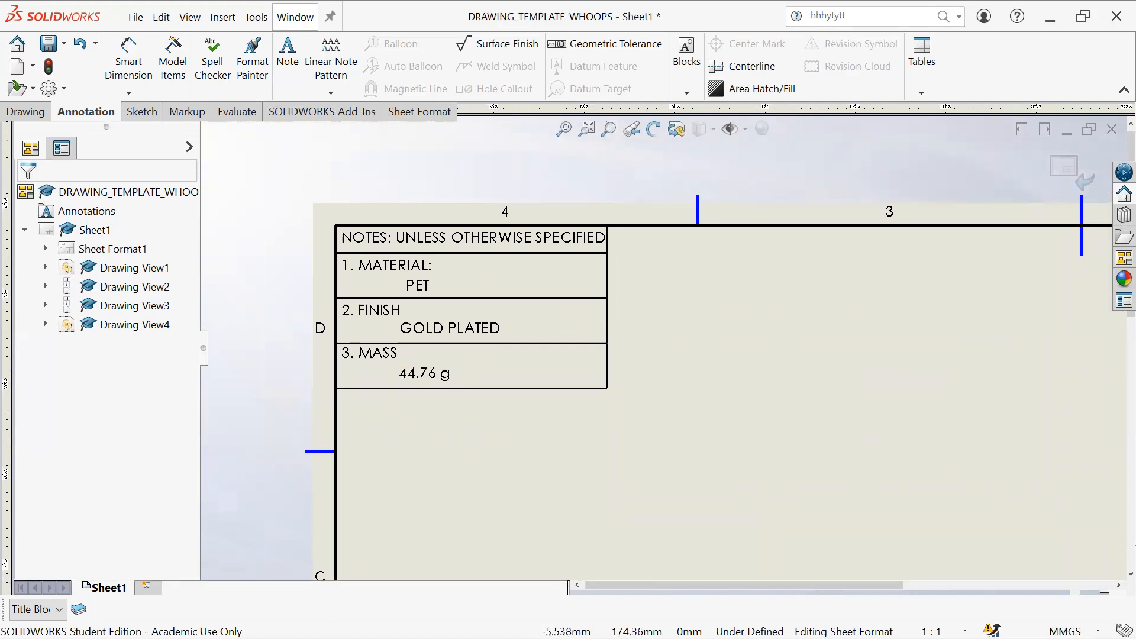
Step: Switch to the CH10_HOT01 part and check its mass in the mass properties report
key("super")
mouse_move(351, 625)
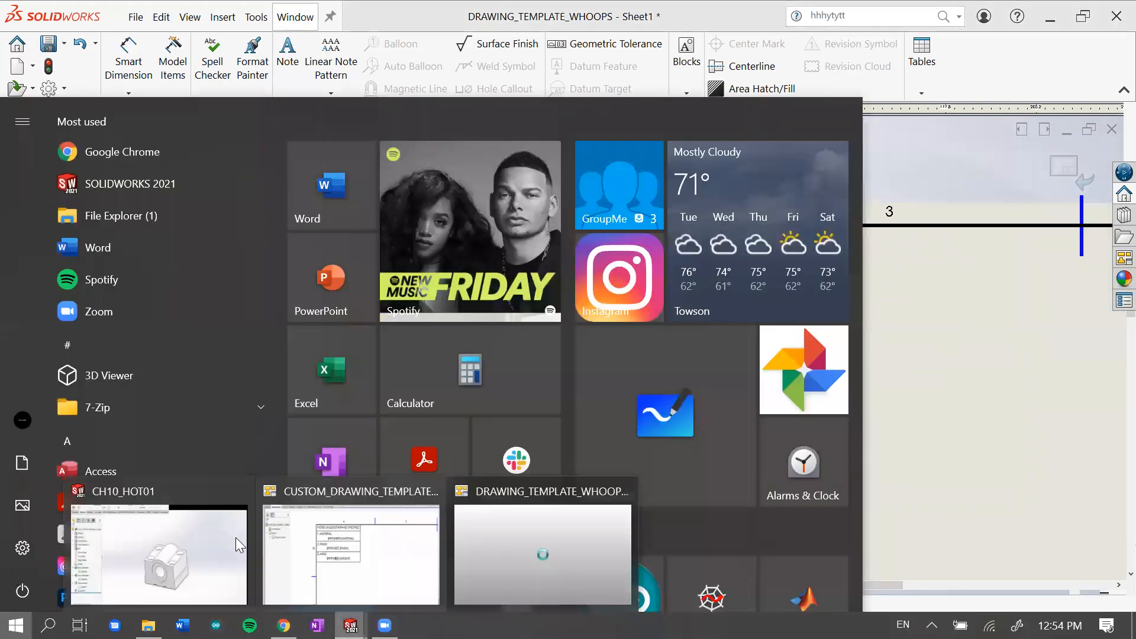
left_click(222, 550)
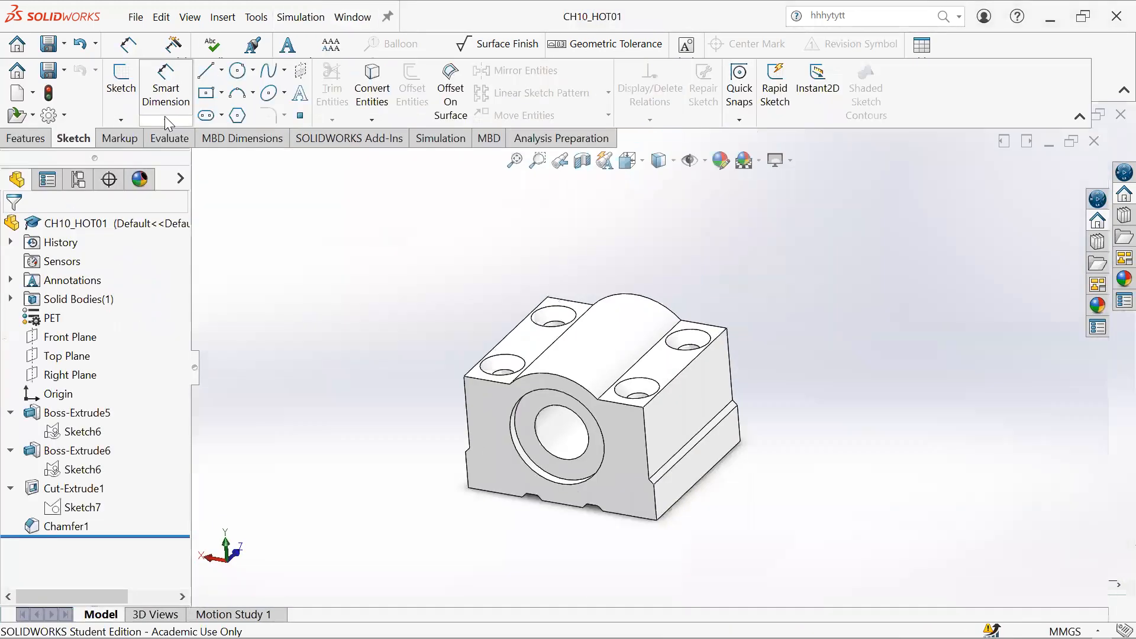
left_click(169, 138)
left_click(312, 86)
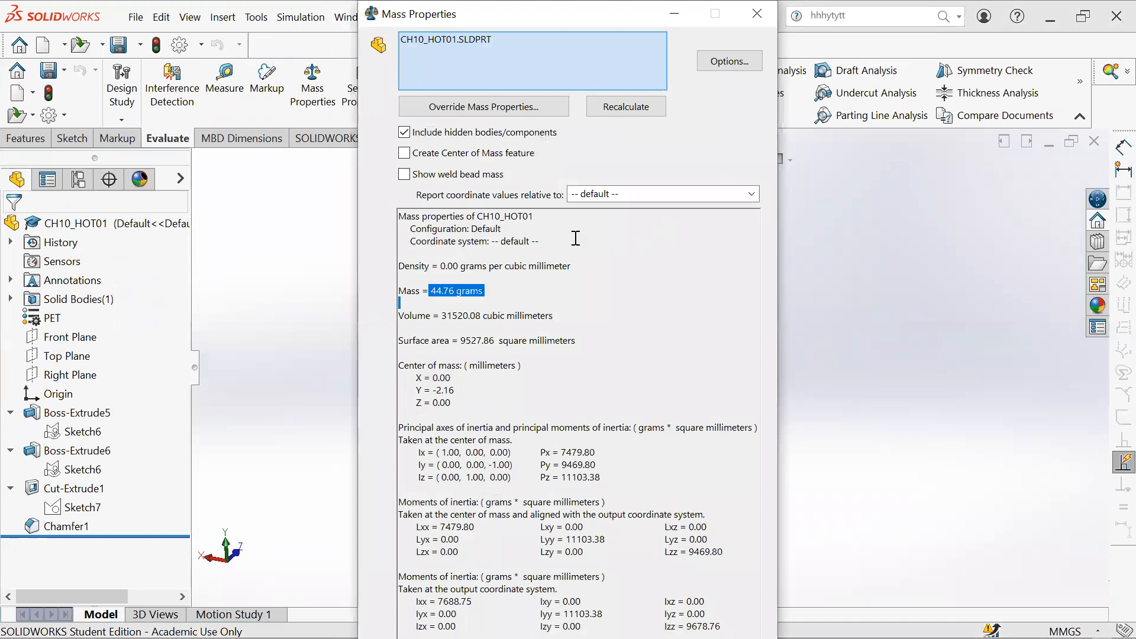
left_click(757, 13)
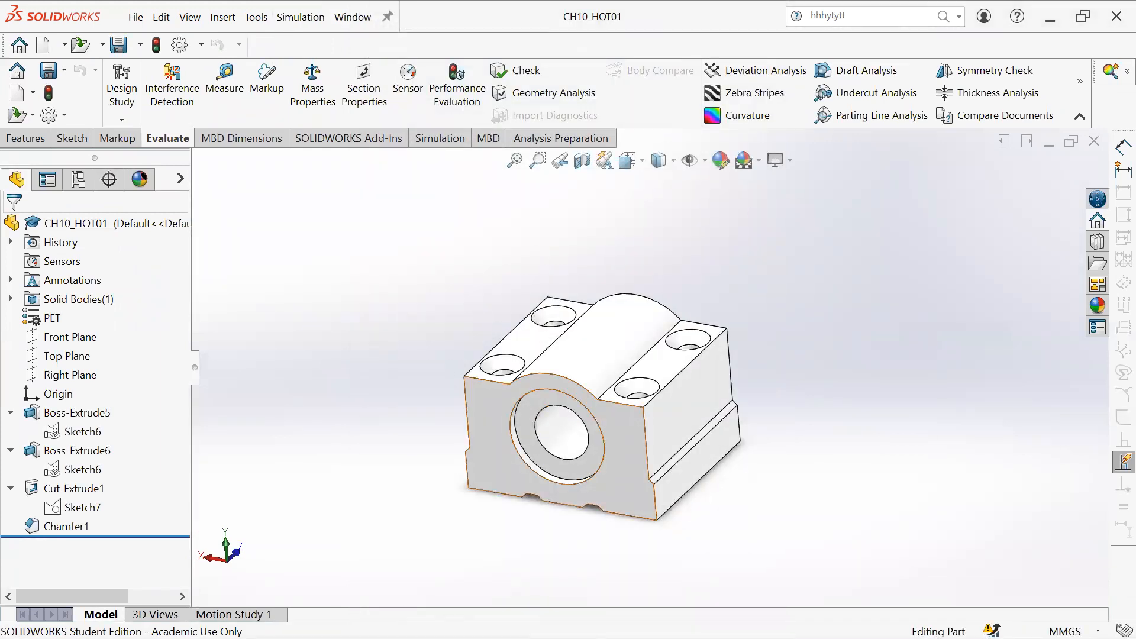
Step: Return to the DRAWING_TEMPLATE_WHOOPS drawing and review the notes table, title block and border across the whole sheet
key("super")
mouse_move(351, 625)
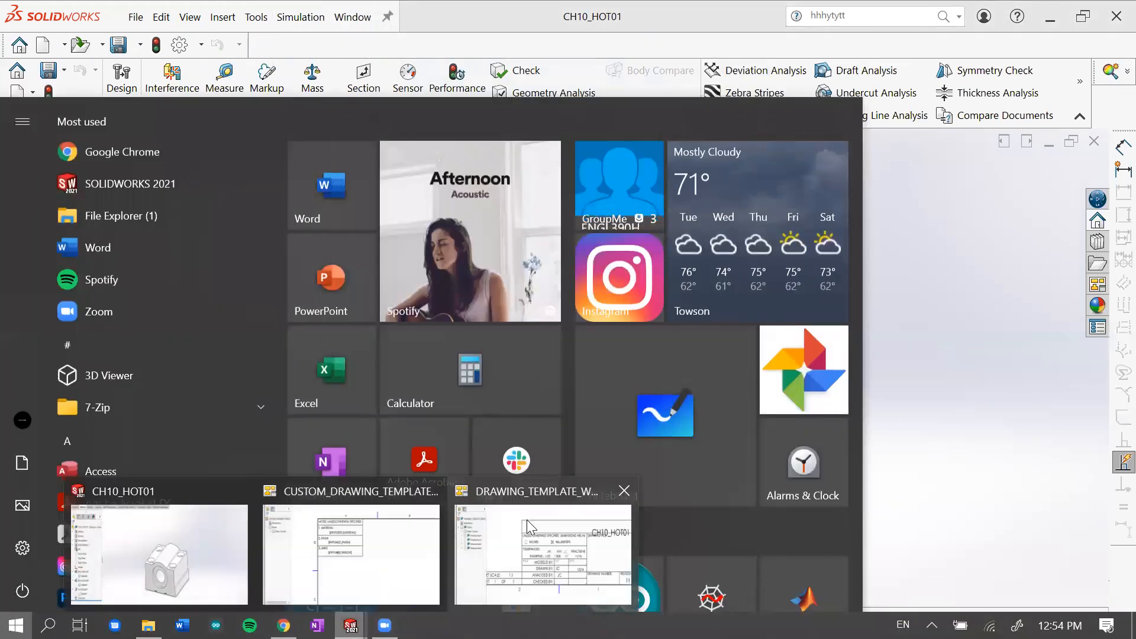
left_click(526, 521)
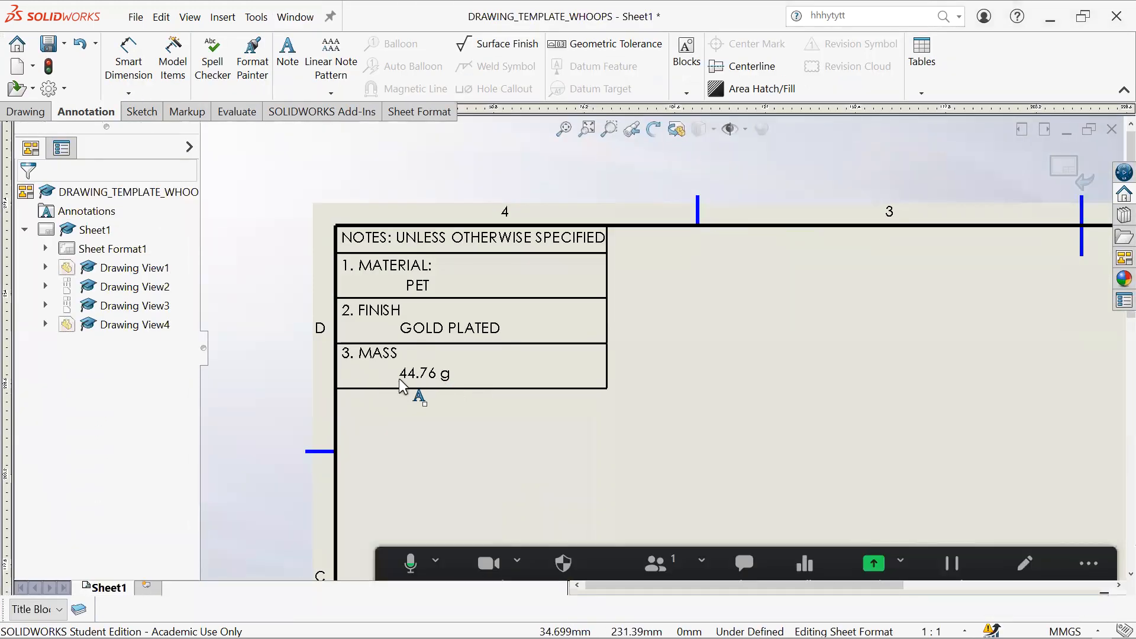
scroll(798, 469, "up", 2)
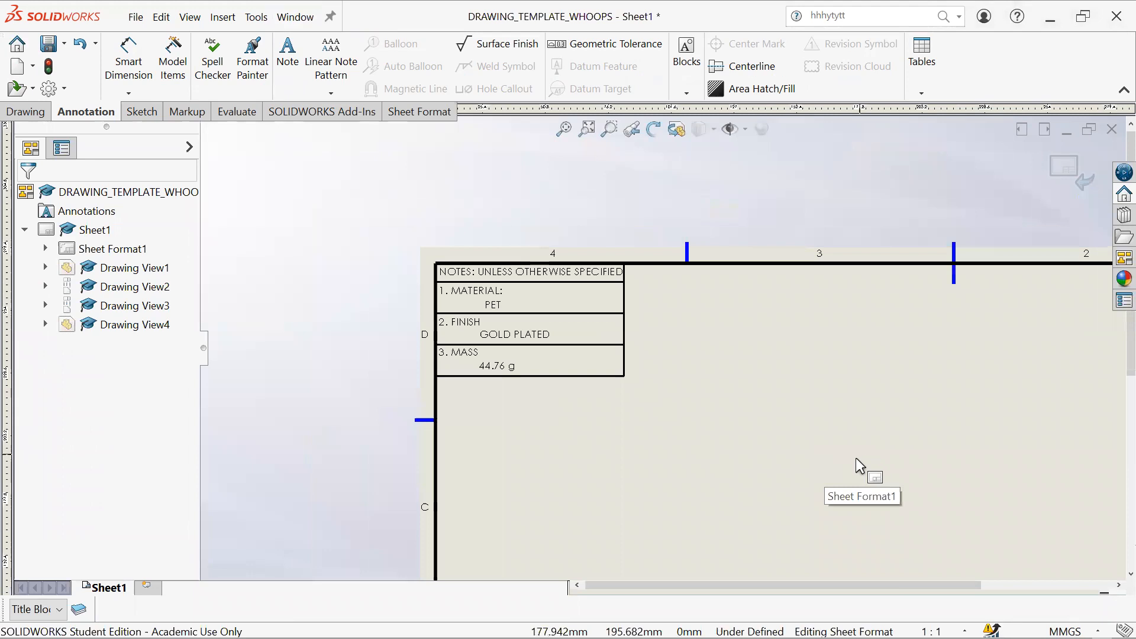
middle_click_drag(811, 414, 561, 285)
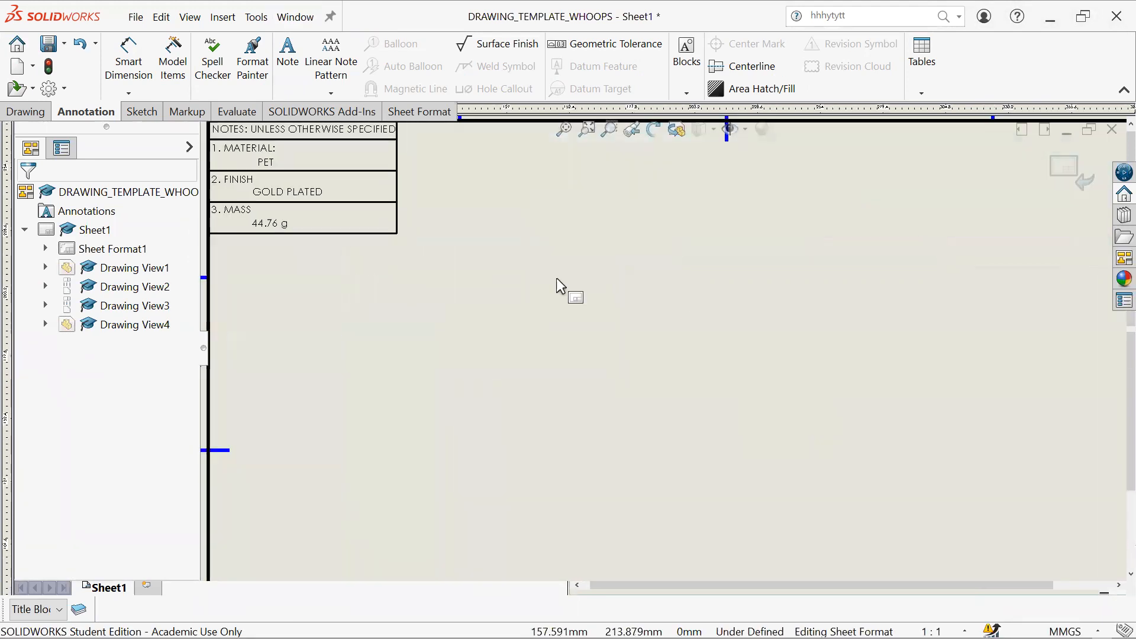
scroll(817, 395, "up", 2)
middle_click_drag(808, 406, 801, 330)
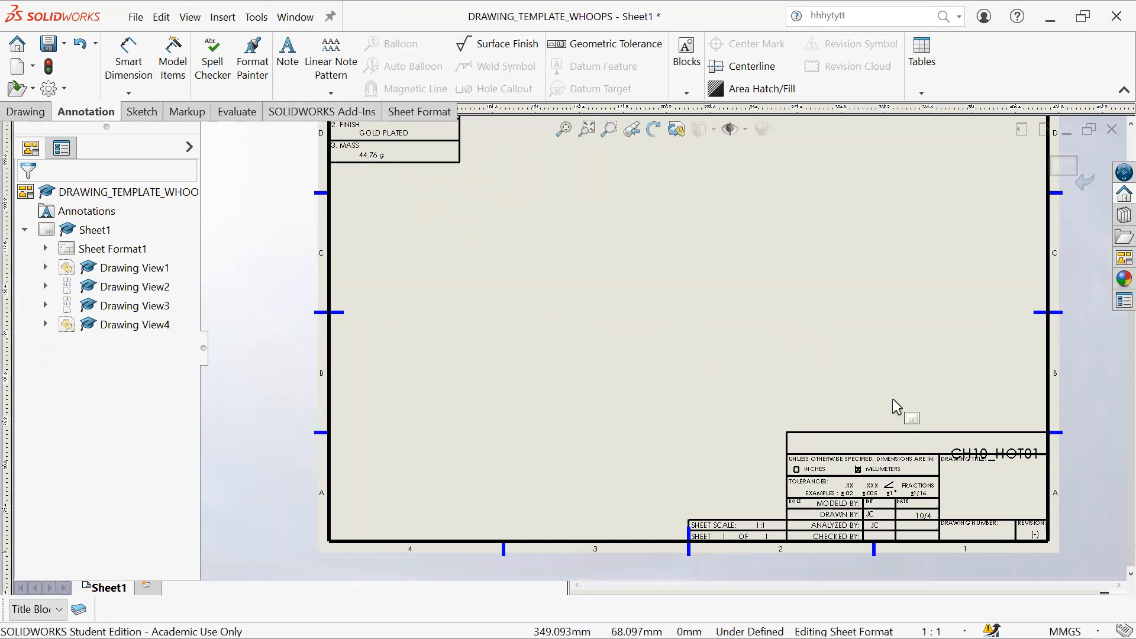
middle_click_drag(828, 402, 869, 443)
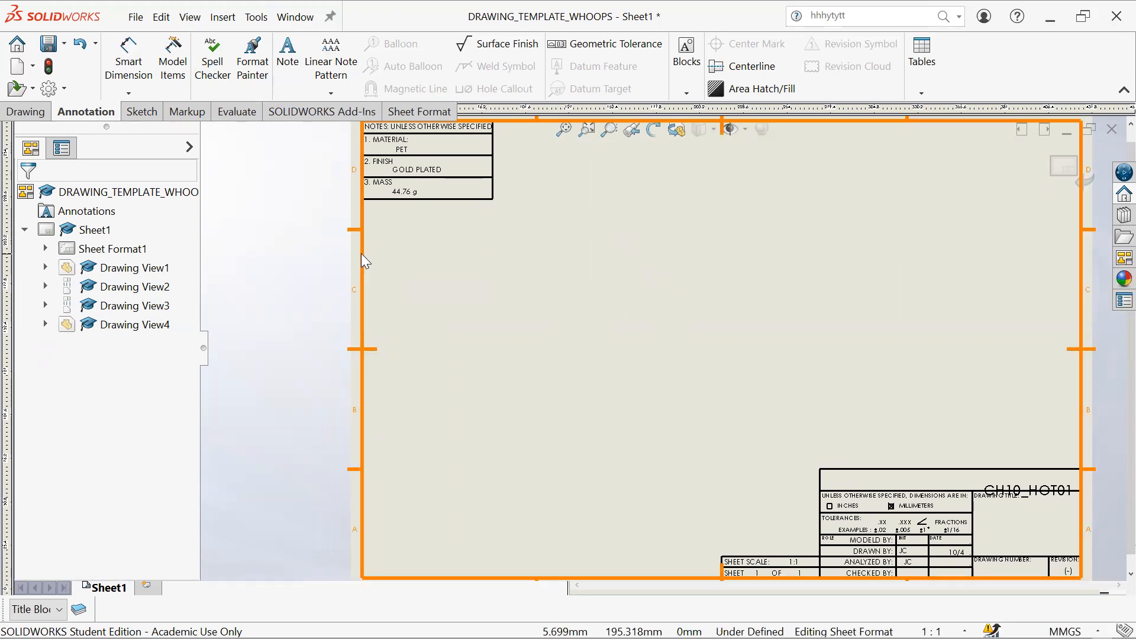
left_click(365, 319)
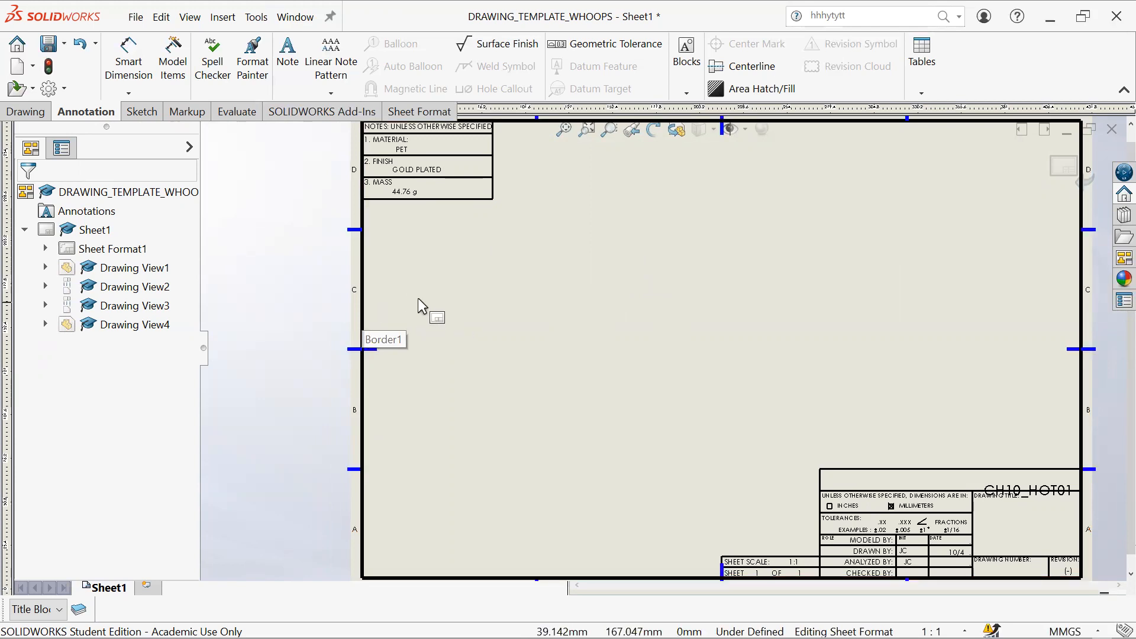
key("f")
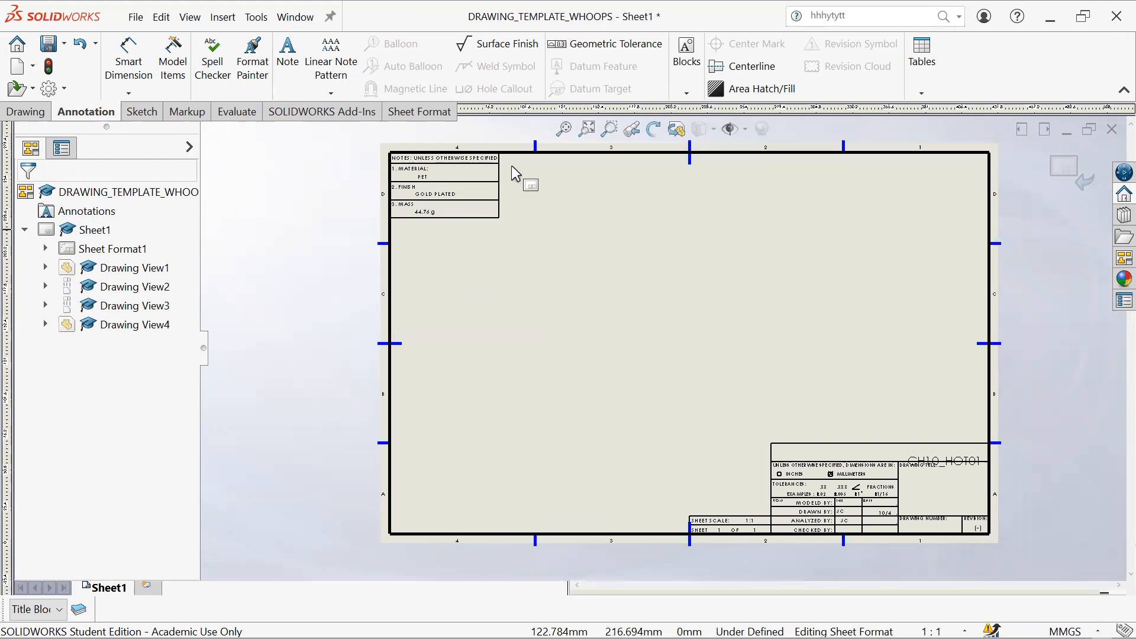
left_click(389, 262)
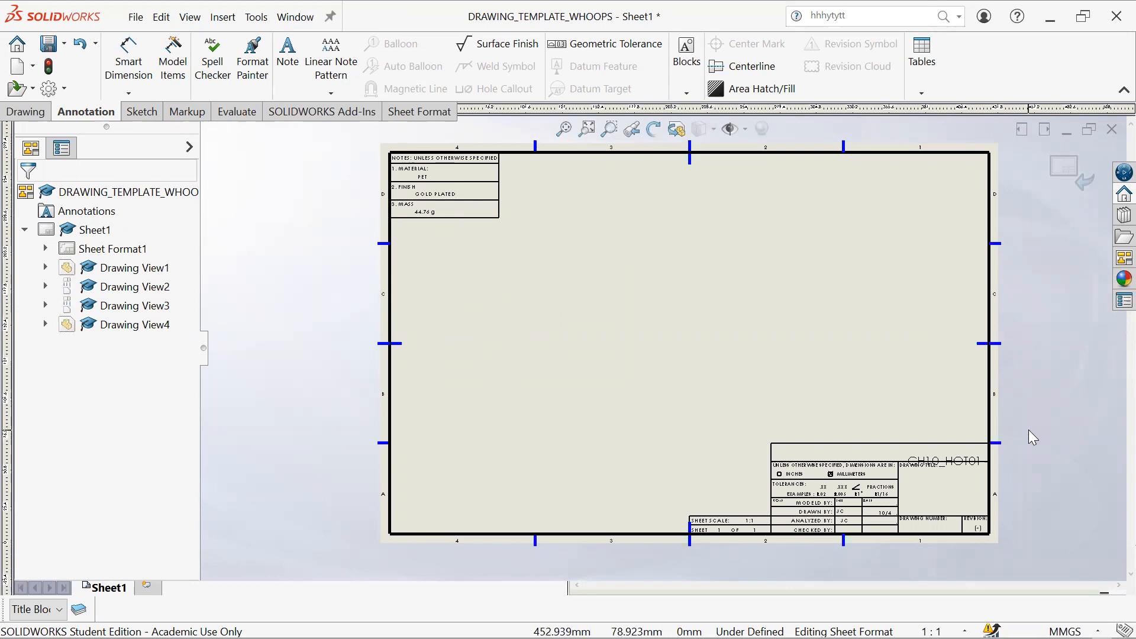
scroll(935, 485, "down", 2)
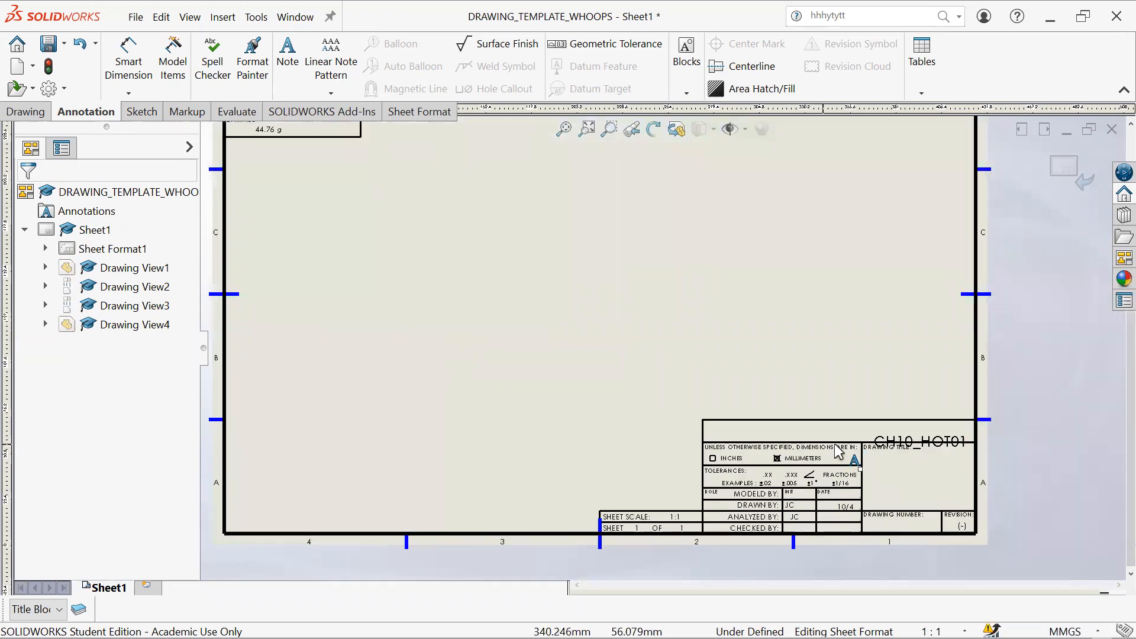
scroll(530, 308, "up", 1)
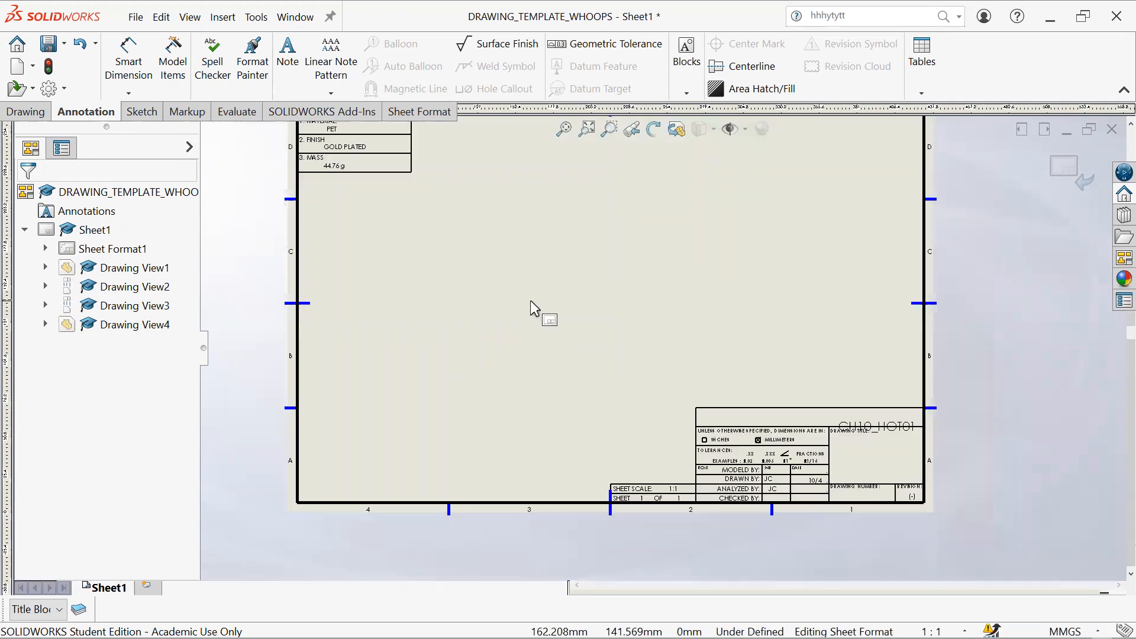
scroll(626, 323, "up", 1)
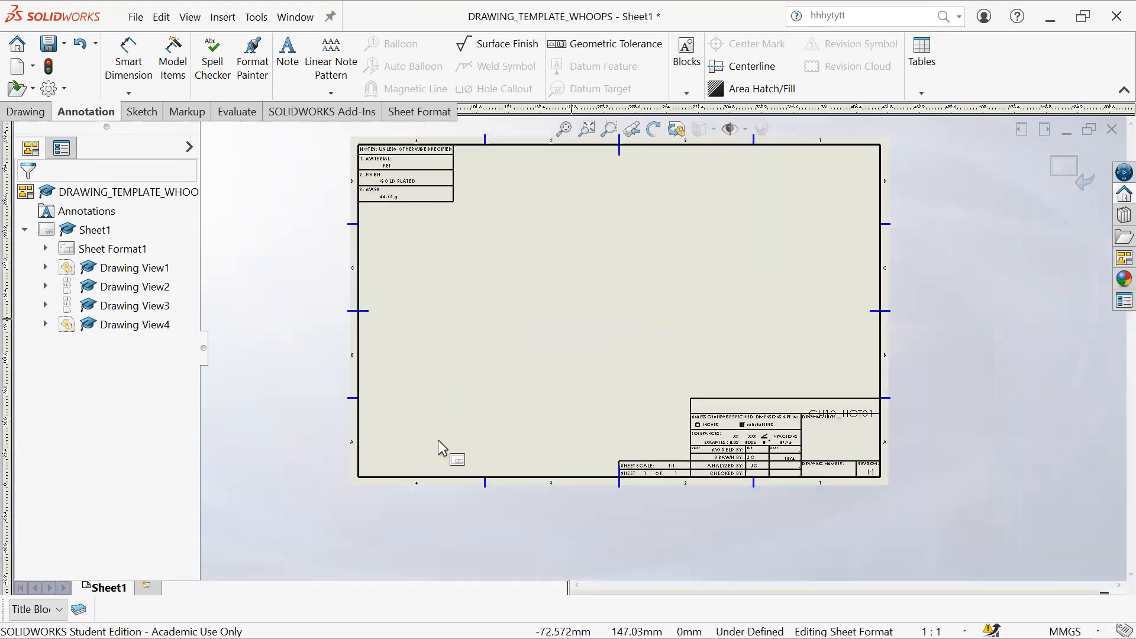
Step: Switch to the CUSTOM_DRAWING_TEMPLATE drawing and move the file name property note down into the DRAWING TITLE cell
left_click(16, 625)
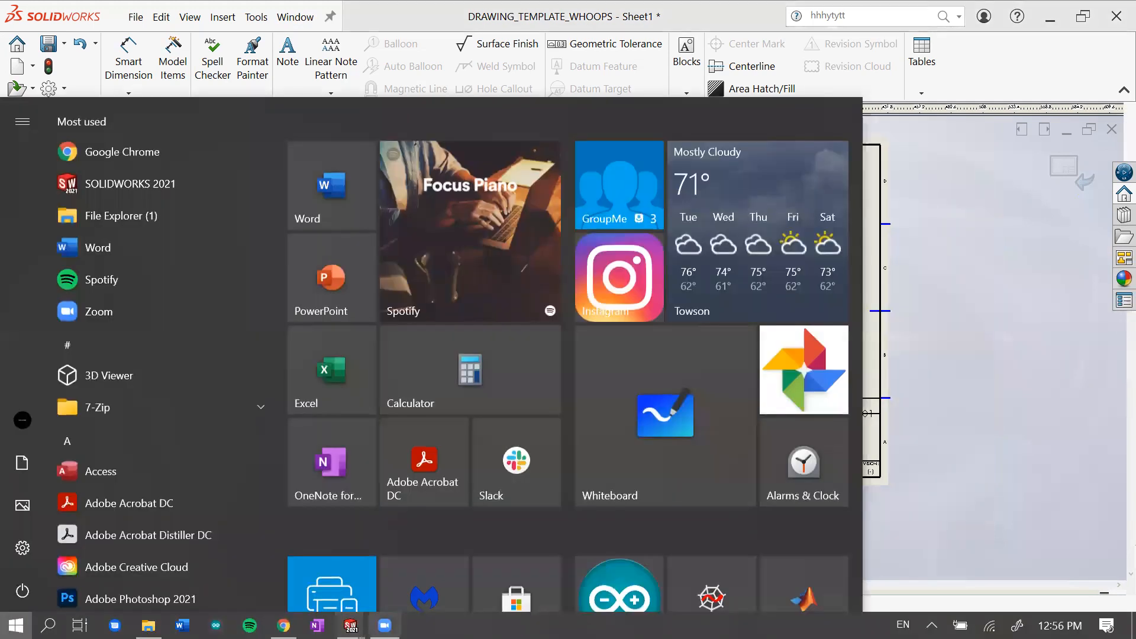
mouse_move(351, 625)
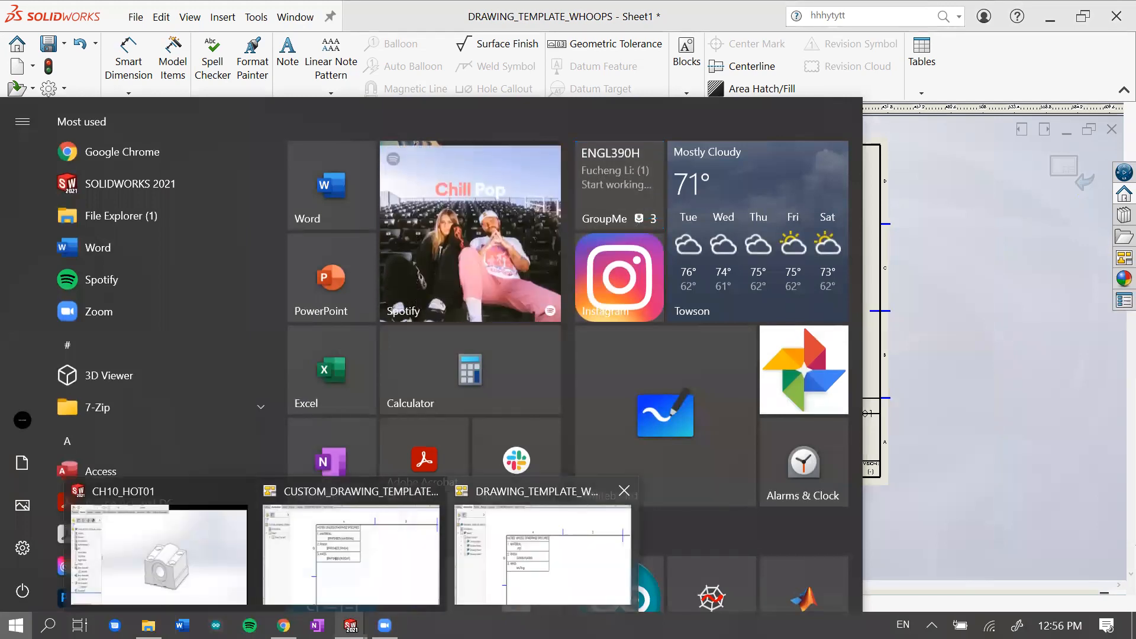
left_click(359, 543)
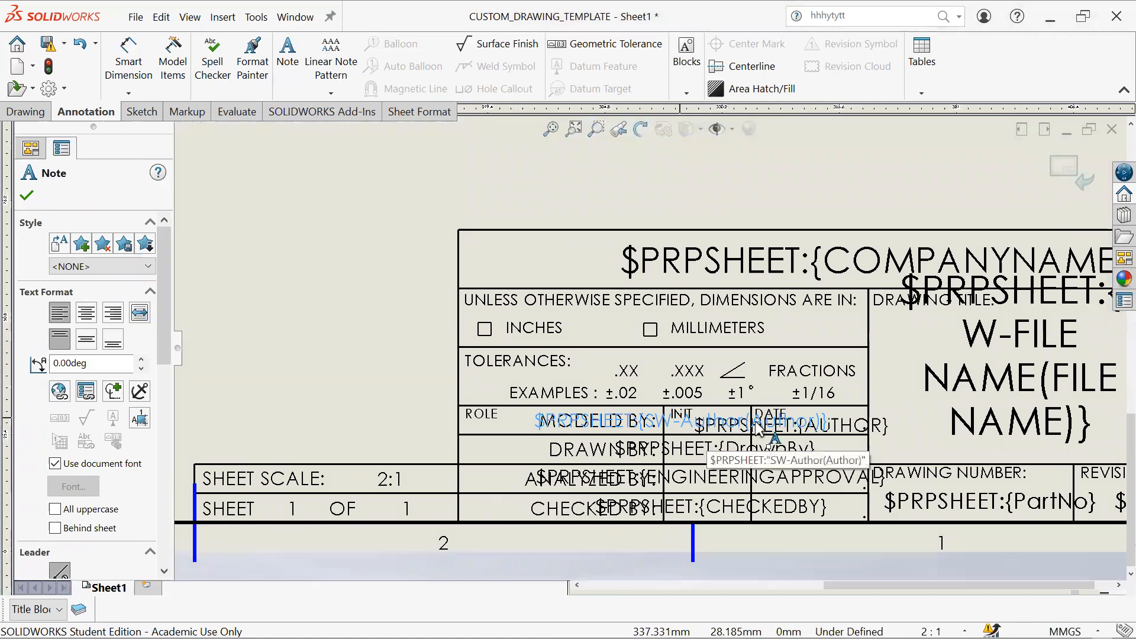
scroll(698, 429, "down", 3)
scroll(651, 425, "up", 2)
scroll(591, 408, "up", 1)
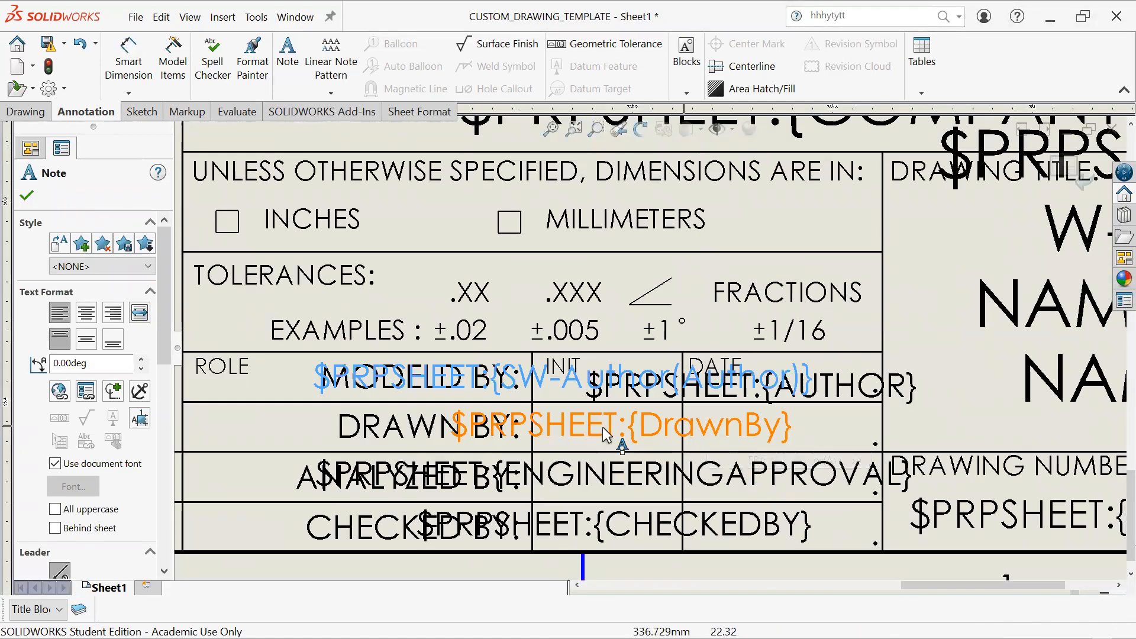
scroll(681, 361, "up", 3)
middle_click_drag(939, 345, 870, 445)
left_click(847, 373)
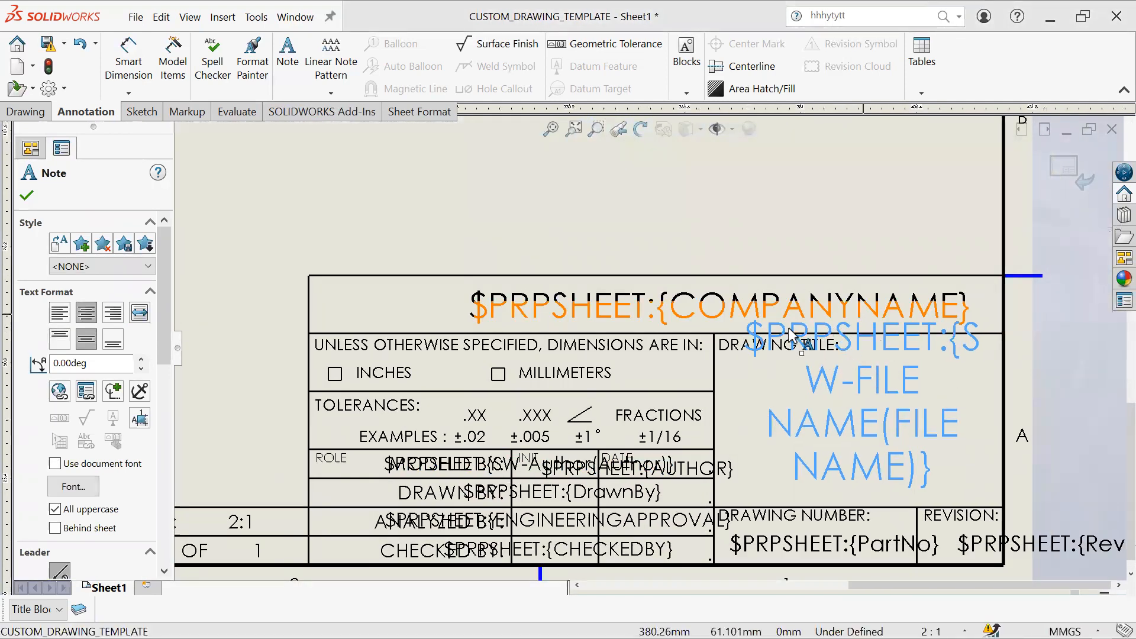
left_click_drag(849, 400, 845, 416)
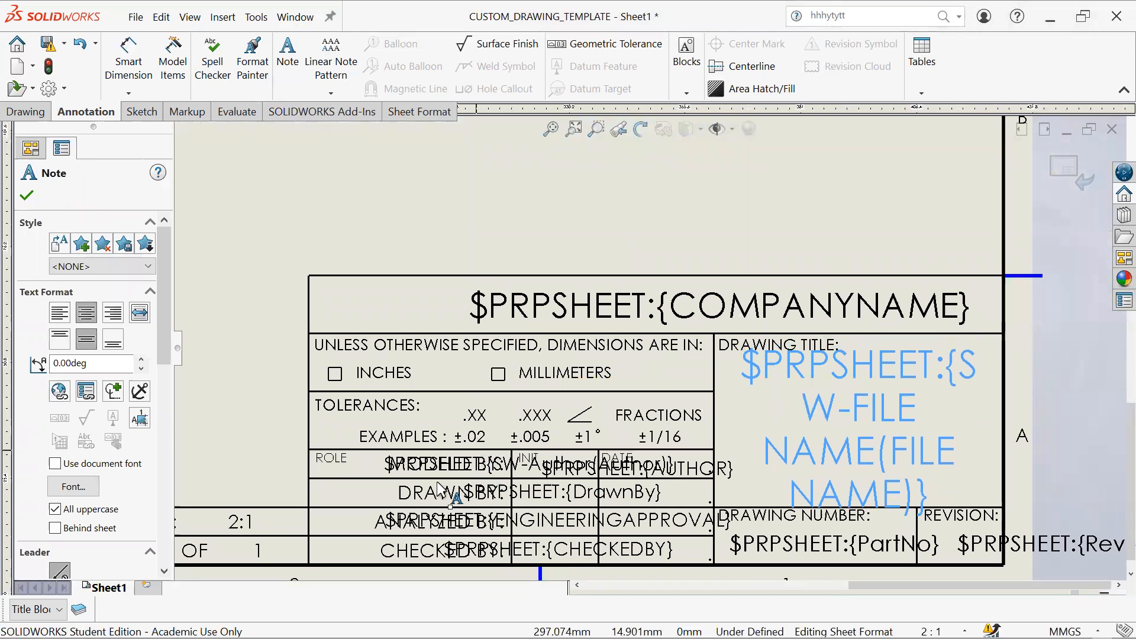
Step: Examine the linked property placeholders in the template's notes table and title block, including the drawing number and revision cells
middle_click_drag(455, 458, 617, 493)
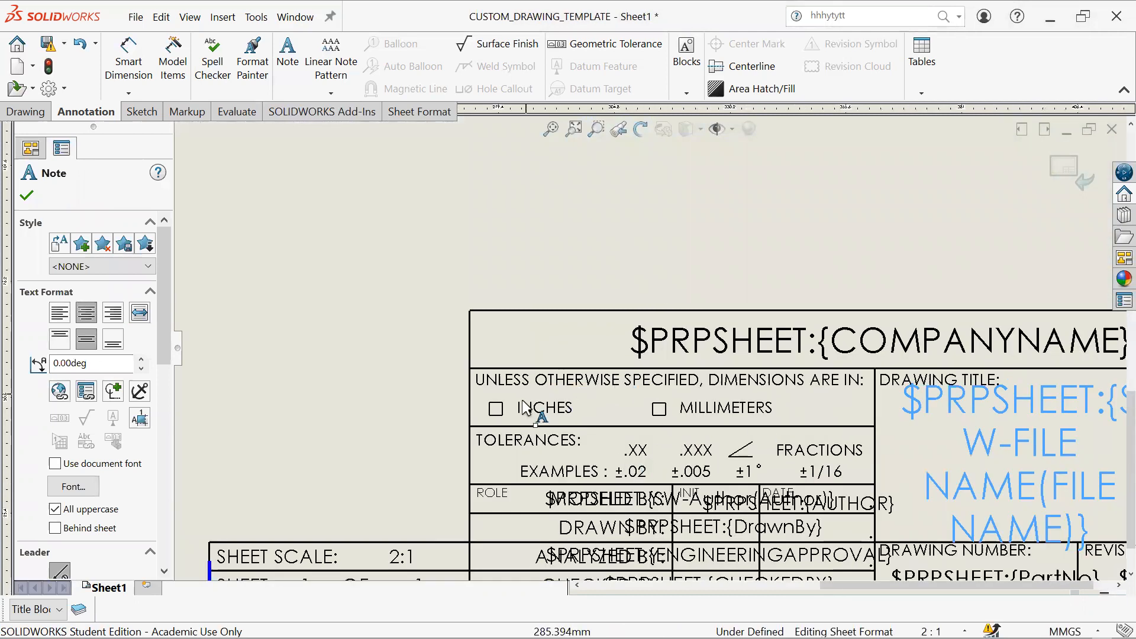
scroll(519, 390, "up", 7)
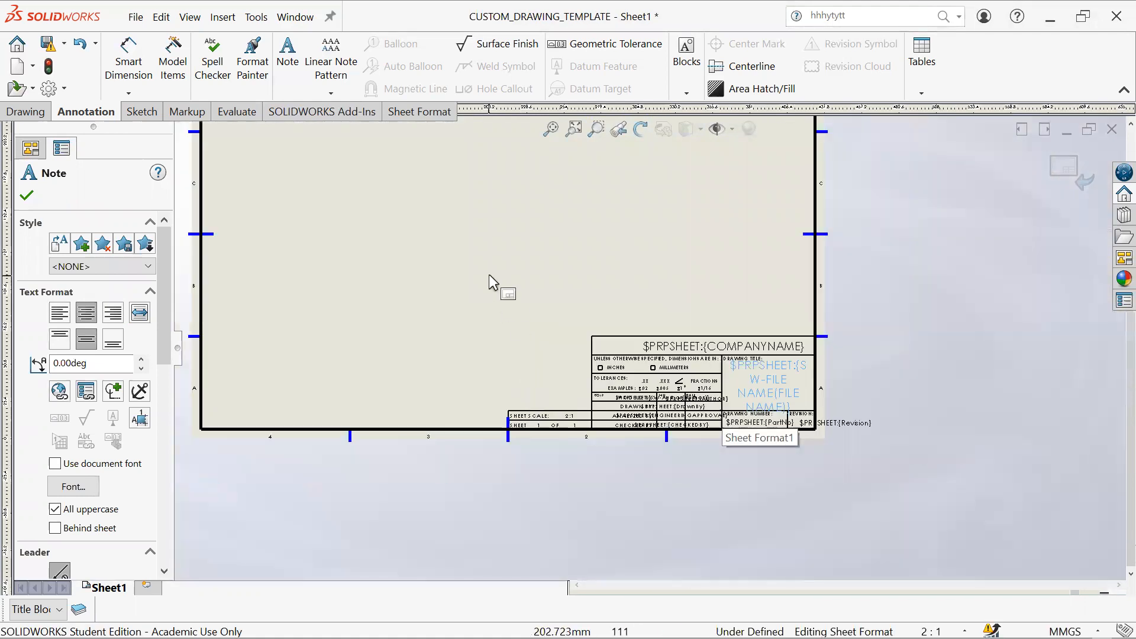
middle_click_drag(497, 278, 640, 435)
scroll(519, 334, "down", 3)
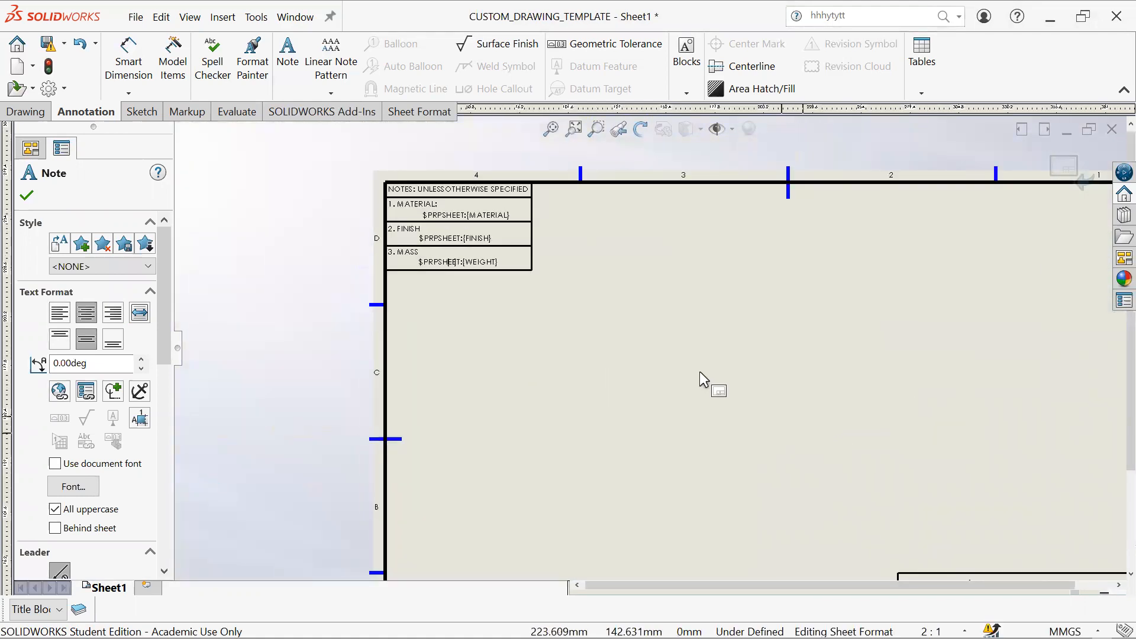
middle_click_drag(590, 416, 478, 207)
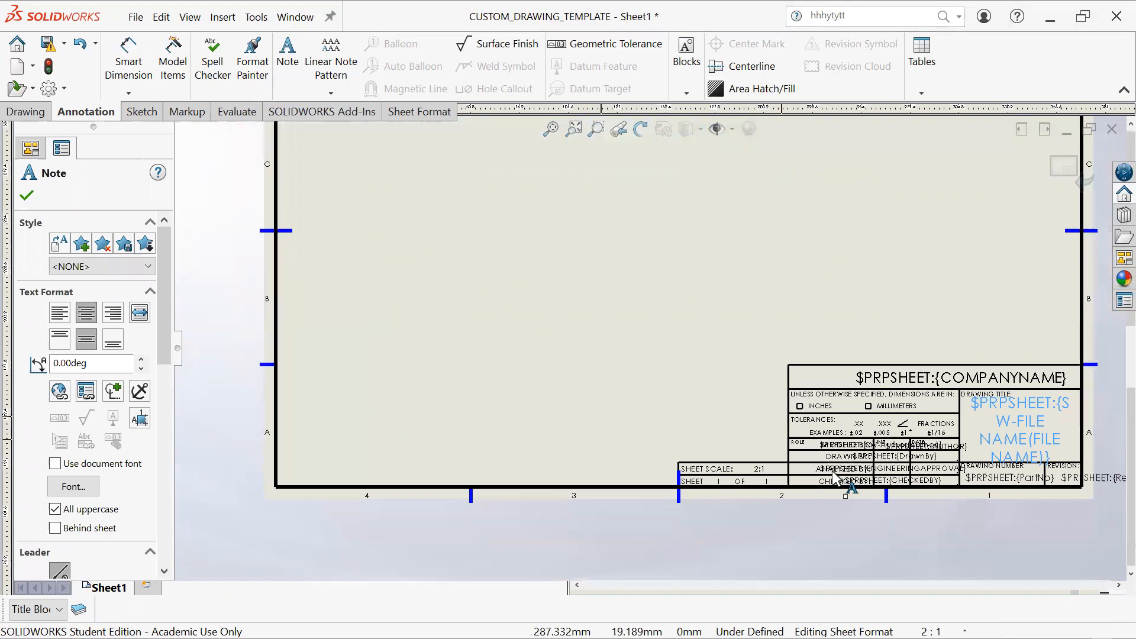
scroll(919, 533, "down", 2)
scroll(913, 473, "down", 2)
middle_click_drag(894, 423, 771, 456)
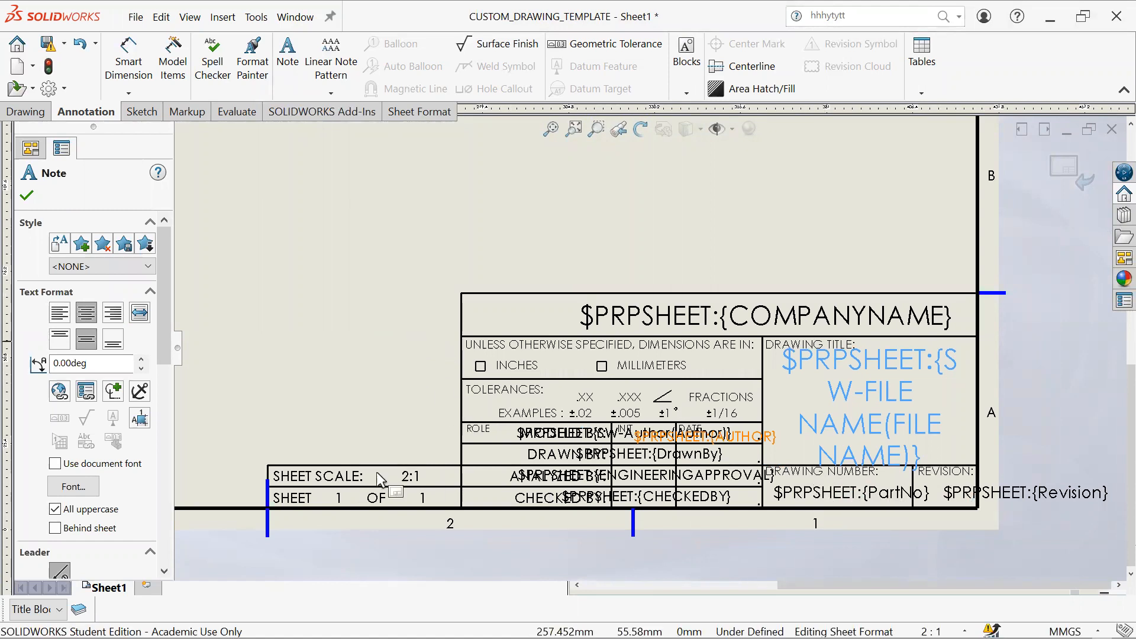
Step: Switch to the CH10_HOT01 part and rename its Part No. custom property to PartNo, then accept the file properties
key("super")
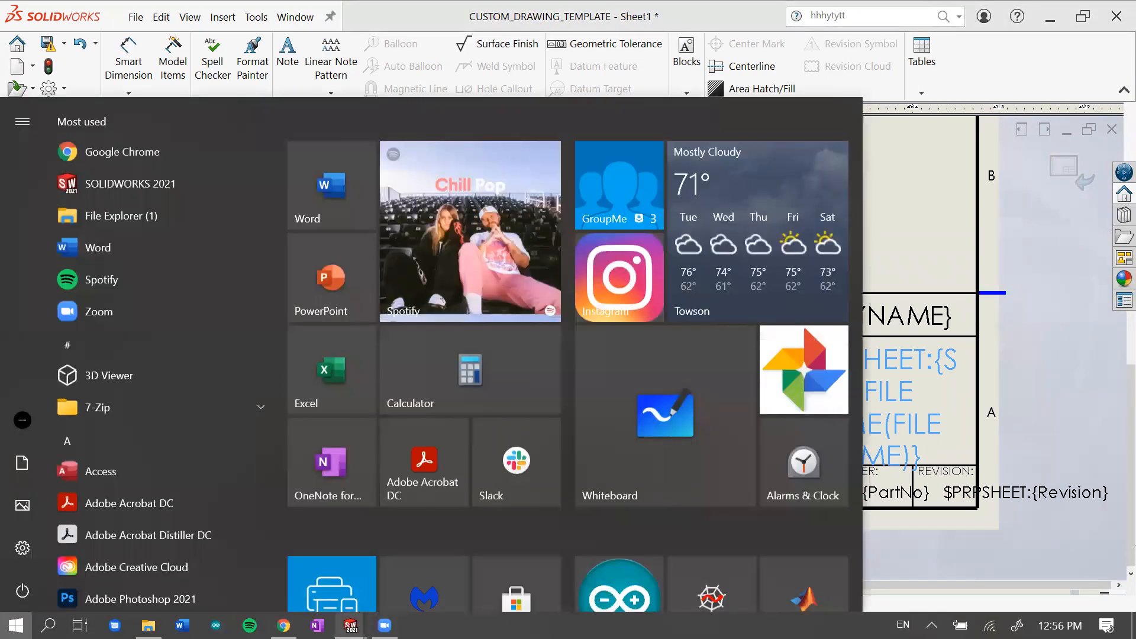
mouse_move(351, 625)
left_click(328, 473)
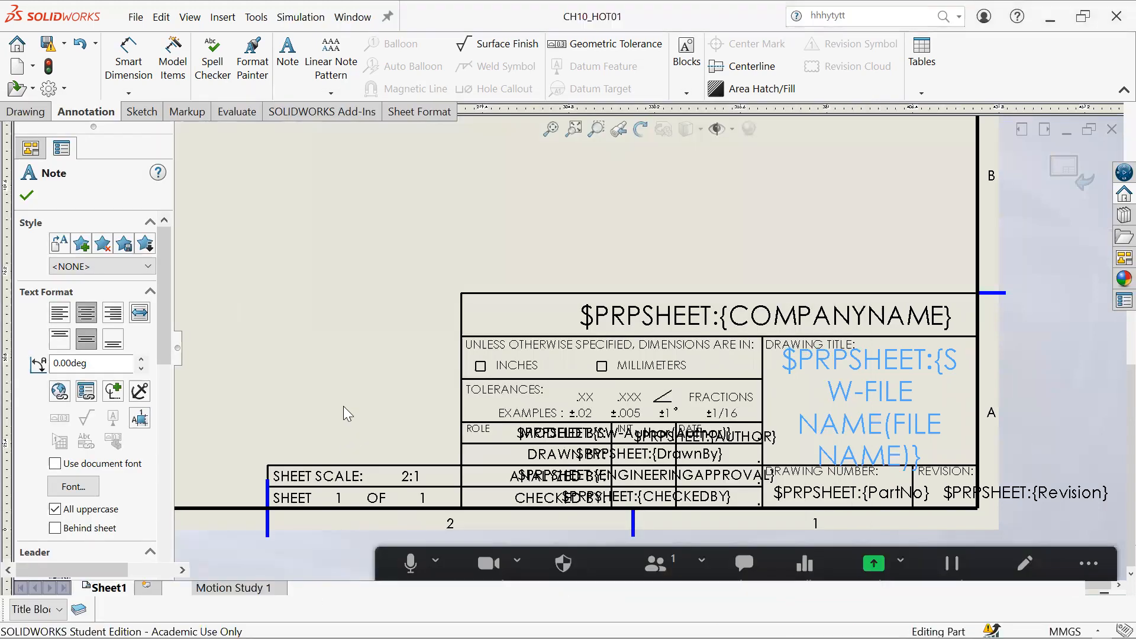
left_click(136, 16)
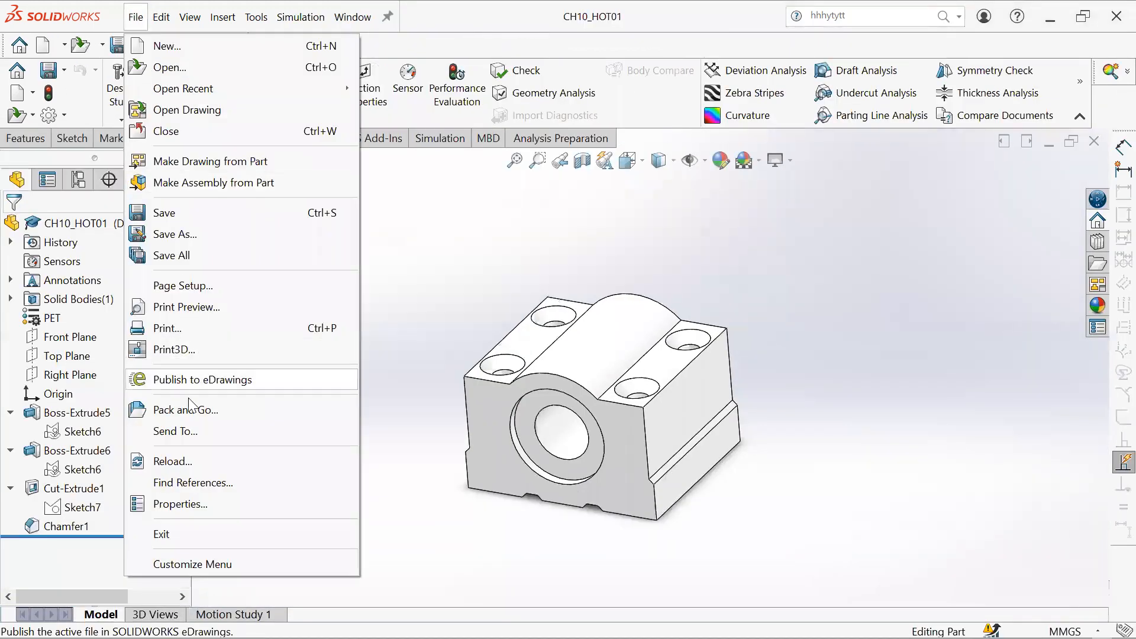
left_click(195, 504)
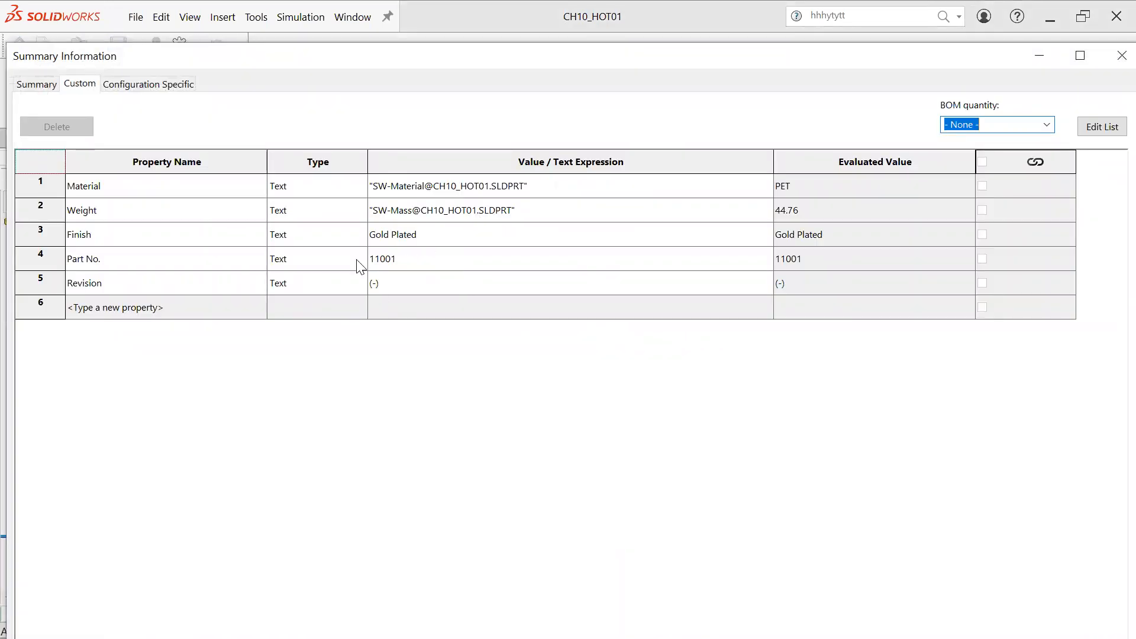
left_click(129, 261)
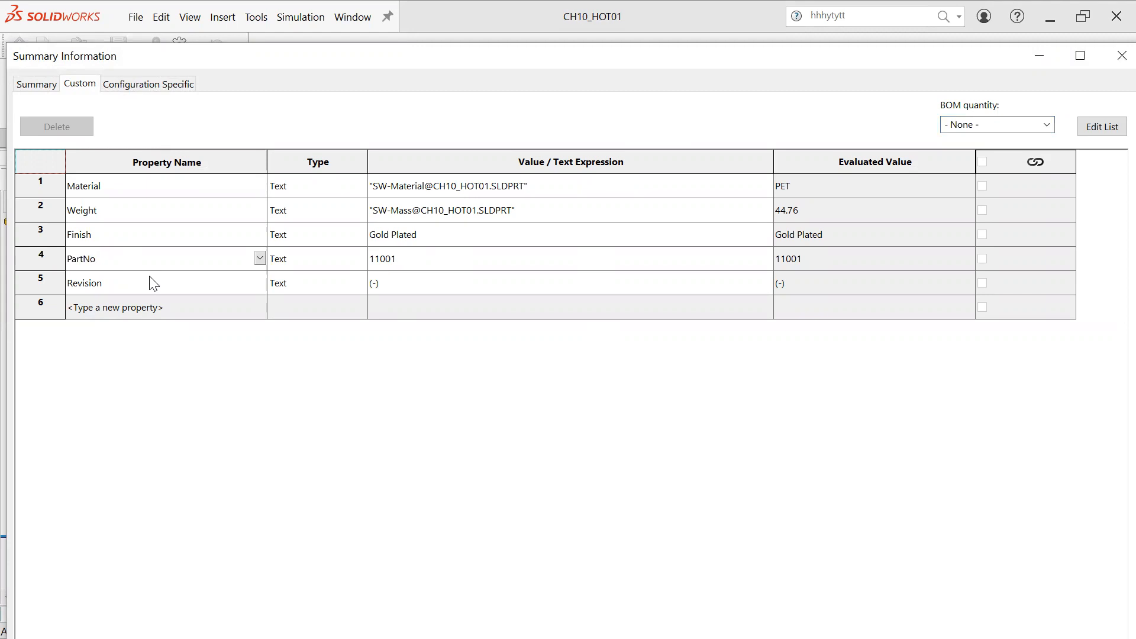
left_click(507, 261)
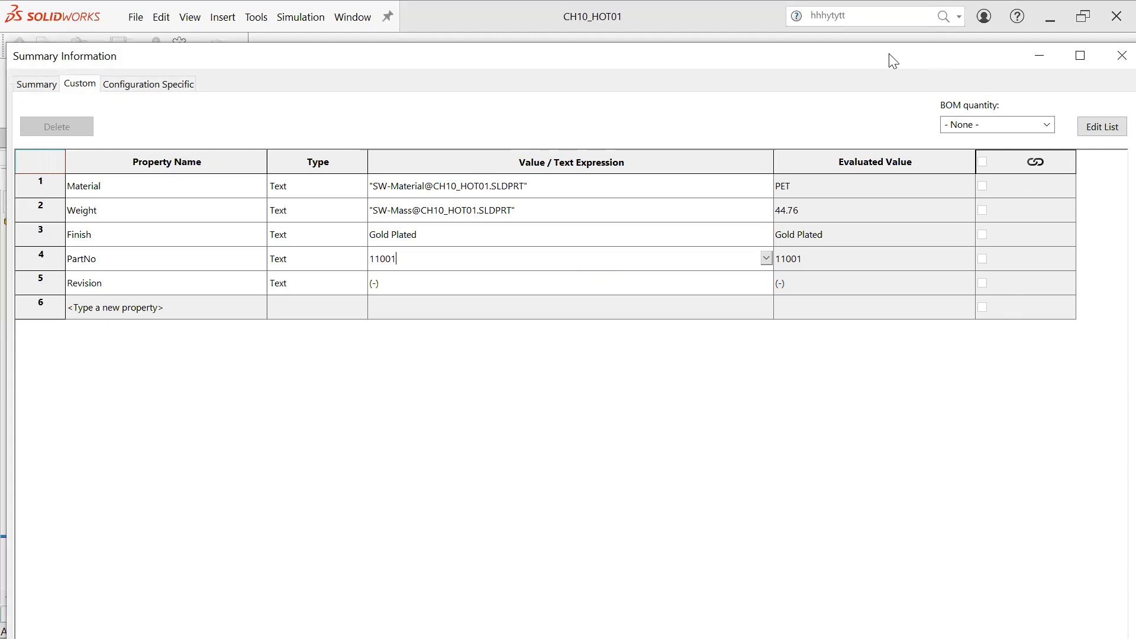
left_click_drag(887, 57, 856, 16)
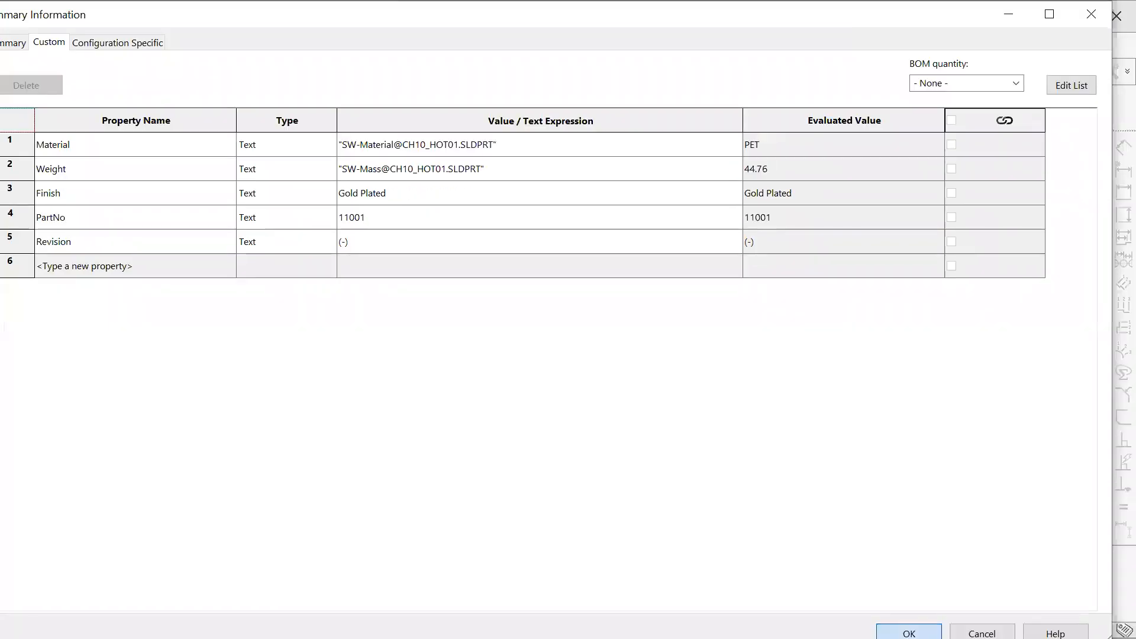
left_click(908, 632)
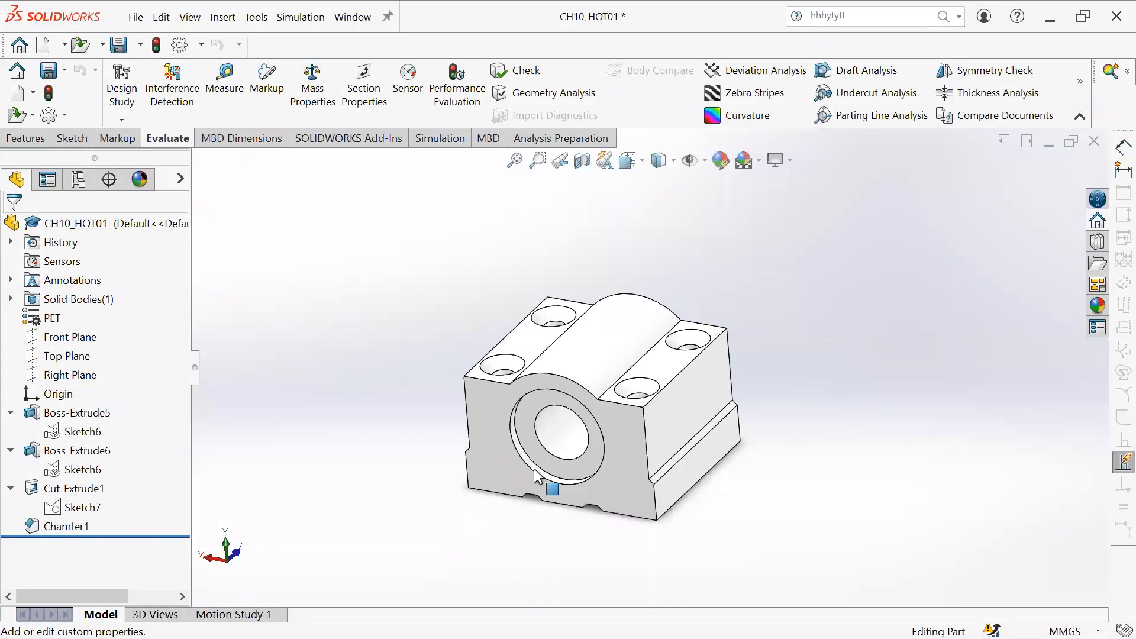
Step: Return to the DRAWING_TEMPLATE_WHOOPS drawing and check the DRAWING NUMBER and REVISION cells in the title block
key("super")
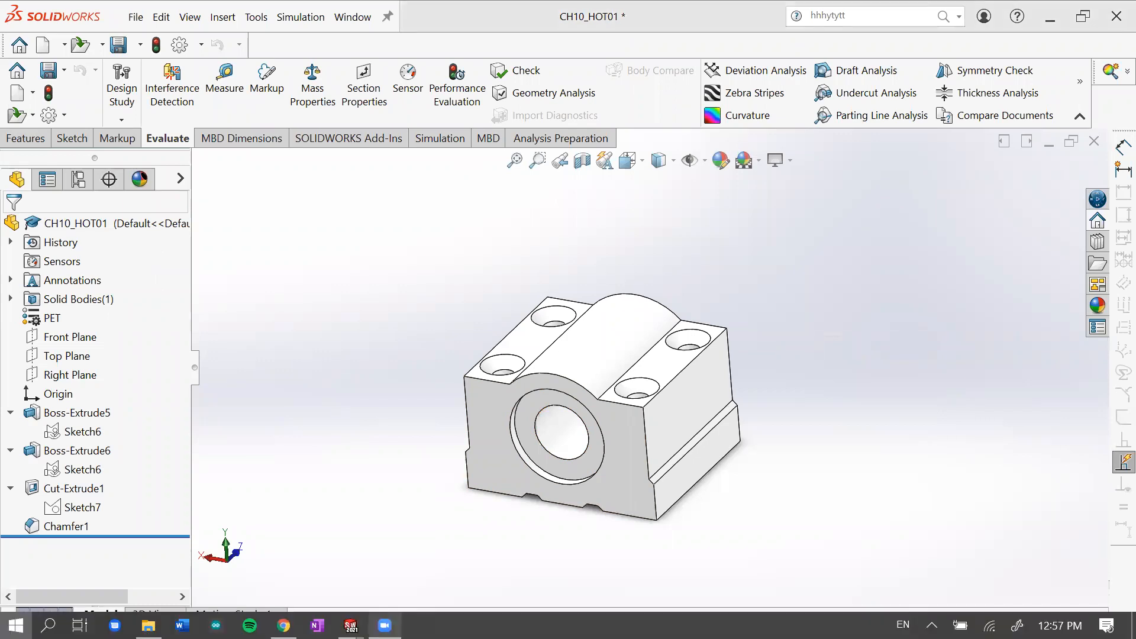
mouse_move(351, 625)
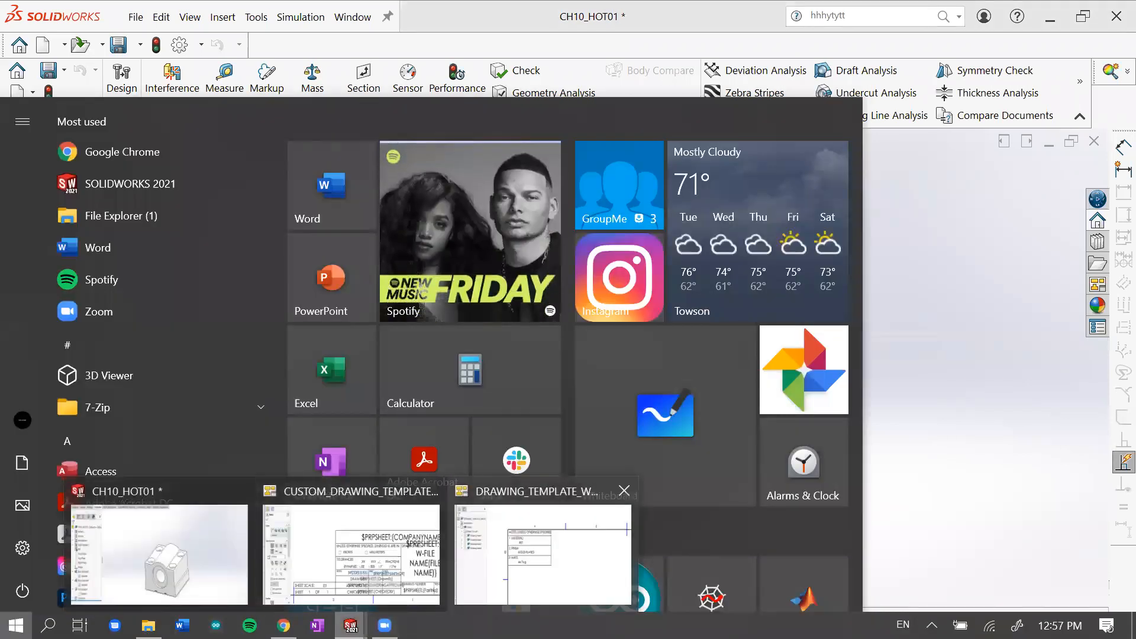
left_click(592, 535)
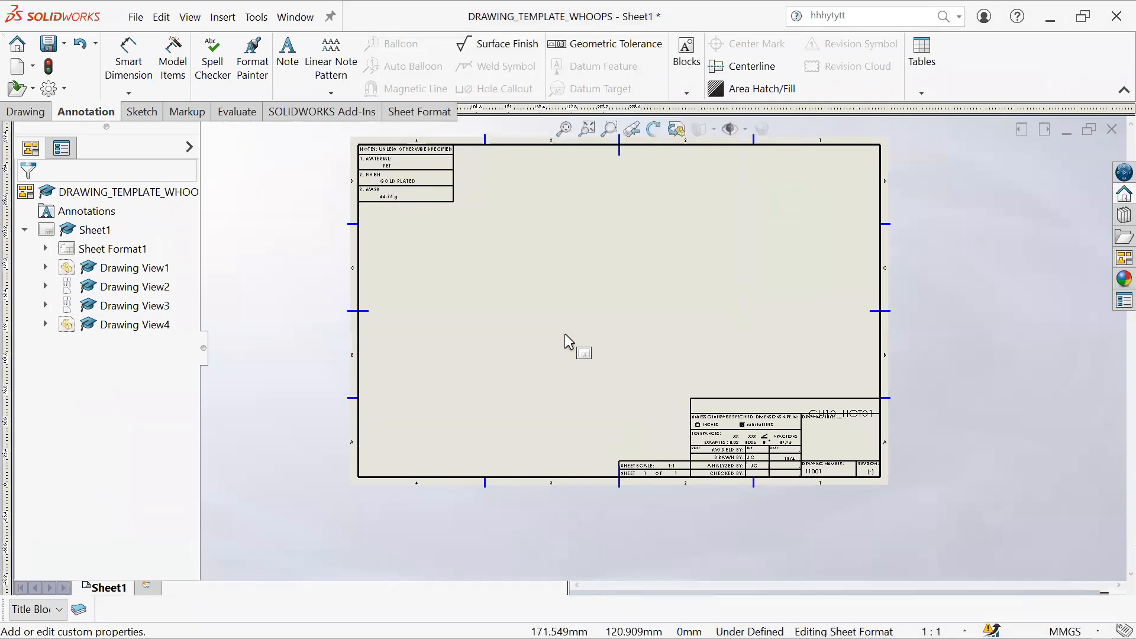
scroll(825, 477, "down", 2)
scroll(787, 437, "down", 5)
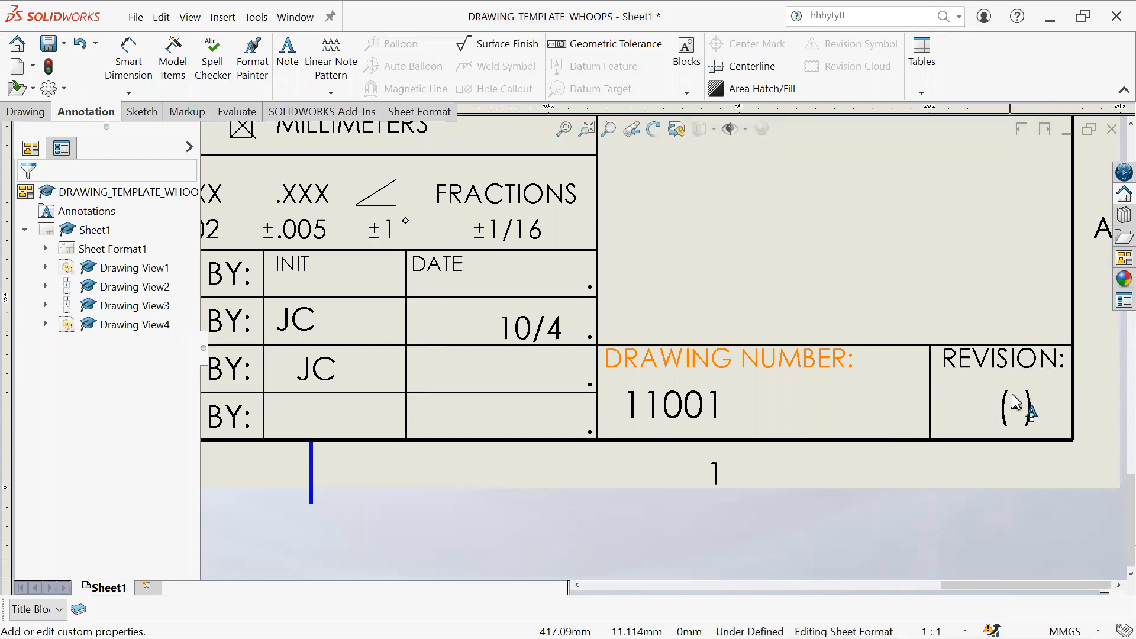
scroll(1036, 413, "up", 1)
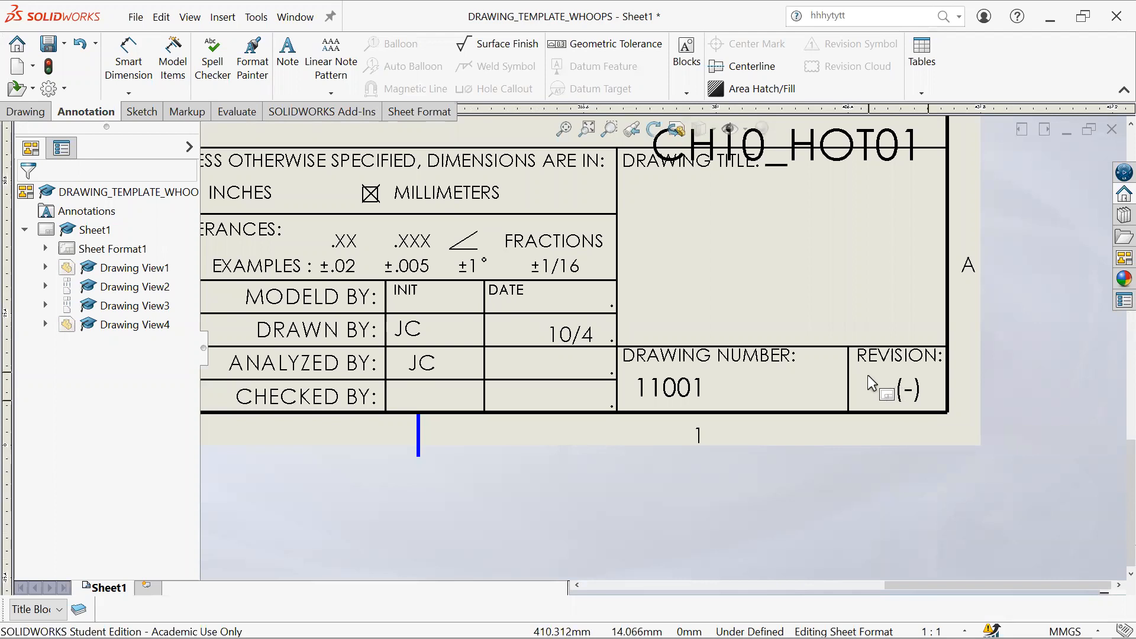
scroll(776, 392, "up", 5)
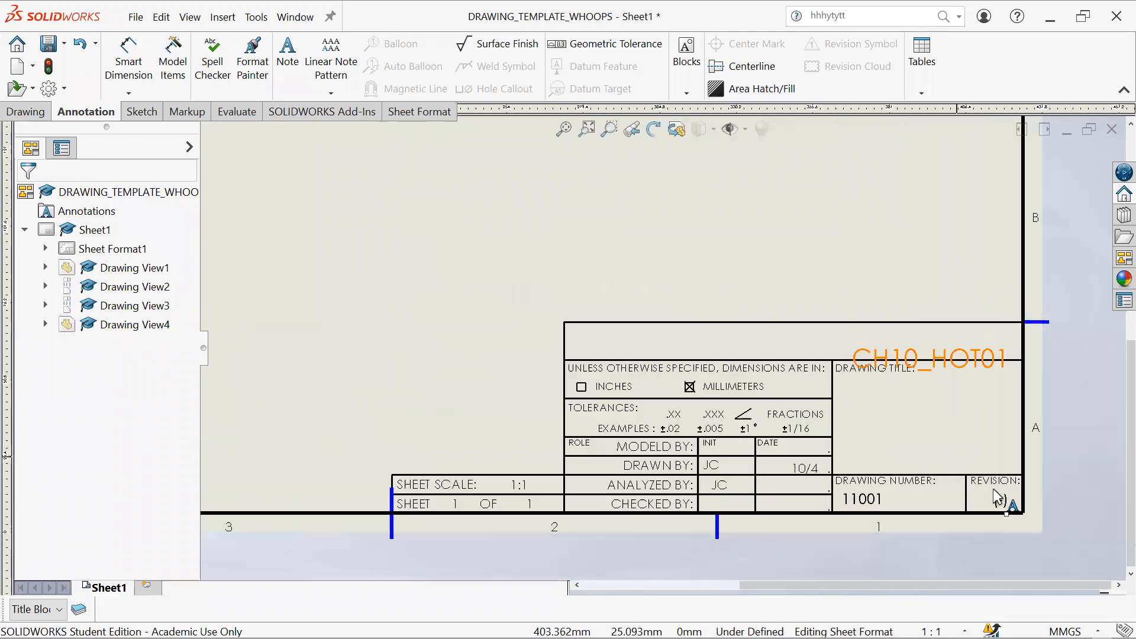
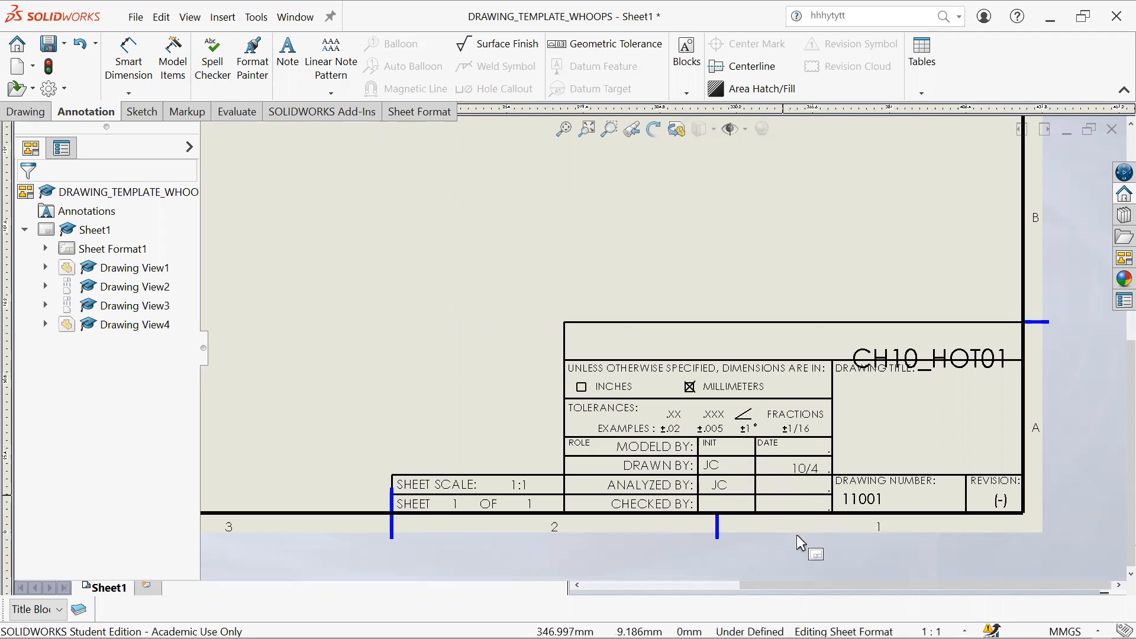
Step: Leave sheet format editing for normal sheet editing and review the drawing views together with the title block
scroll(759, 388, "up", 3)
middle_click_drag(705, 278, 803, 410)
mouse_move(580, 293)
middle_mouse_down()
mouse_move(616, 329)
mouse_move(578, 258)
mouse_move(538, 274)
mouse_move(744, 298)
mouse_move(677, 307)
mouse_move(651, 325)
mouse_move(684, 348)
mouse_move(644, 402)
mouse_move(682, 357)
mouse_move(680, 337)
mouse_move(663, 344)
middle_mouse_up()
right_click(618, 386)
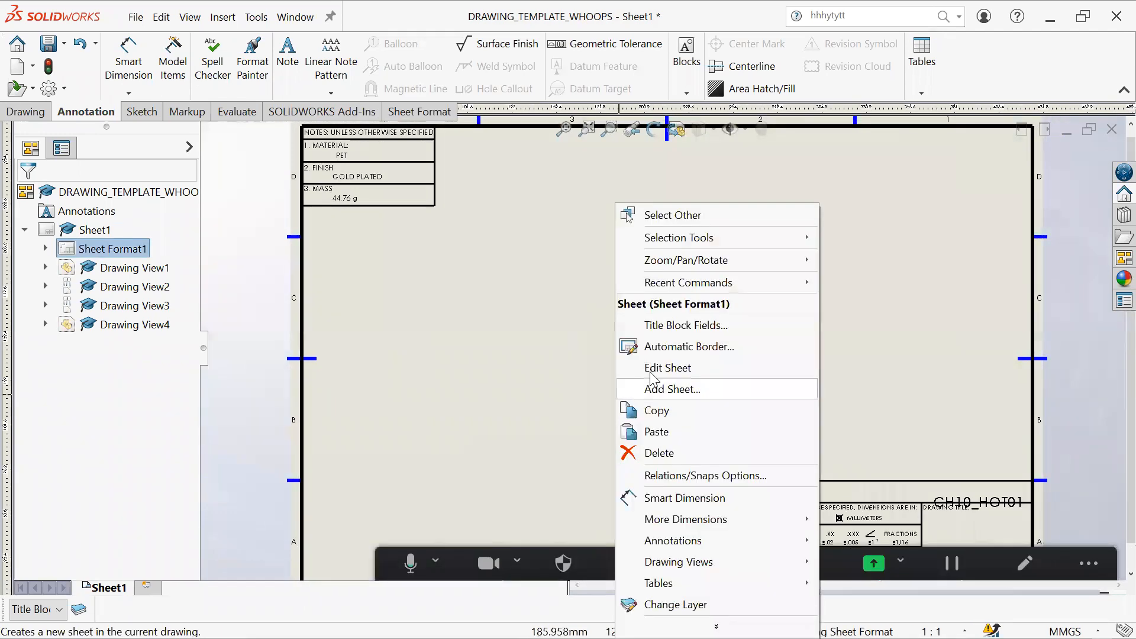
left_click(667, 367)
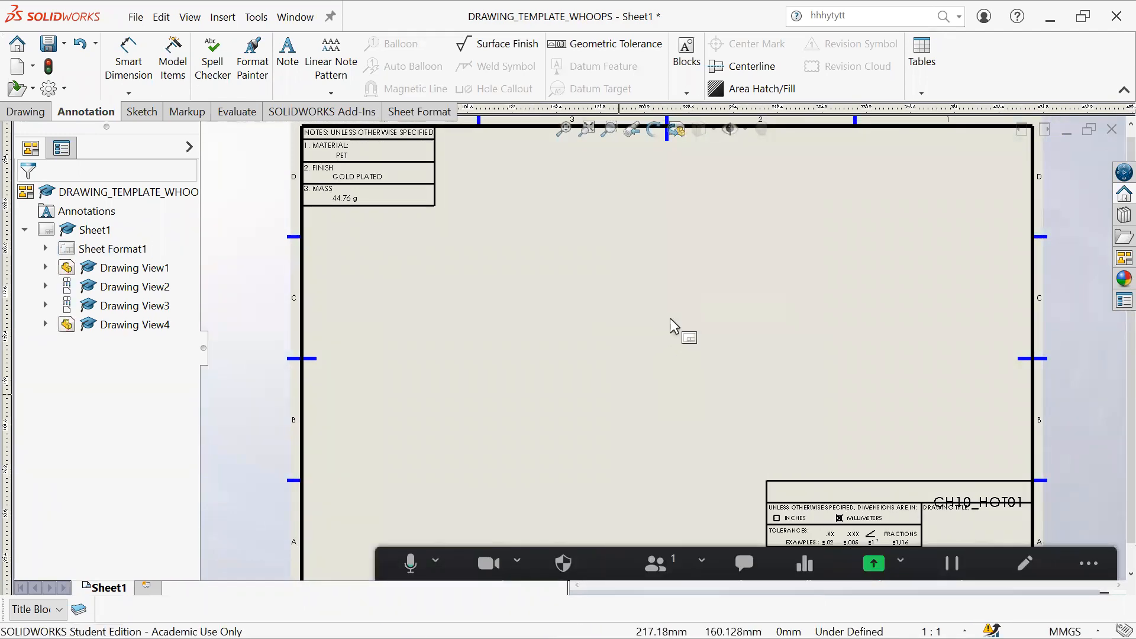
middle_click_drag(701, 390, 662, 309)
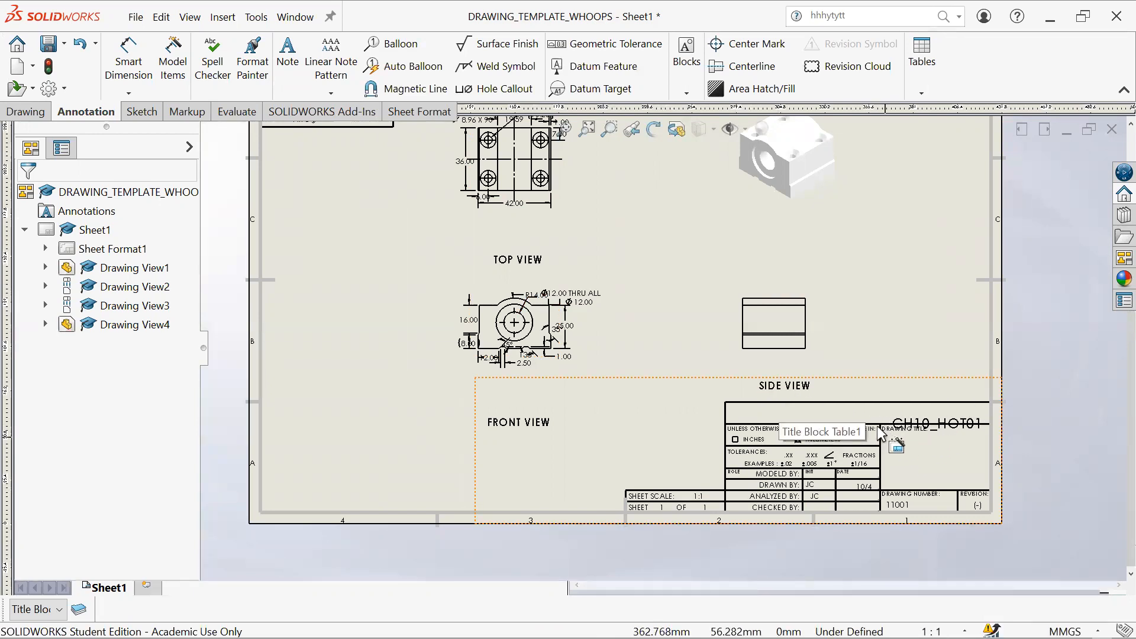
scroll(786, 429, "up", 3)
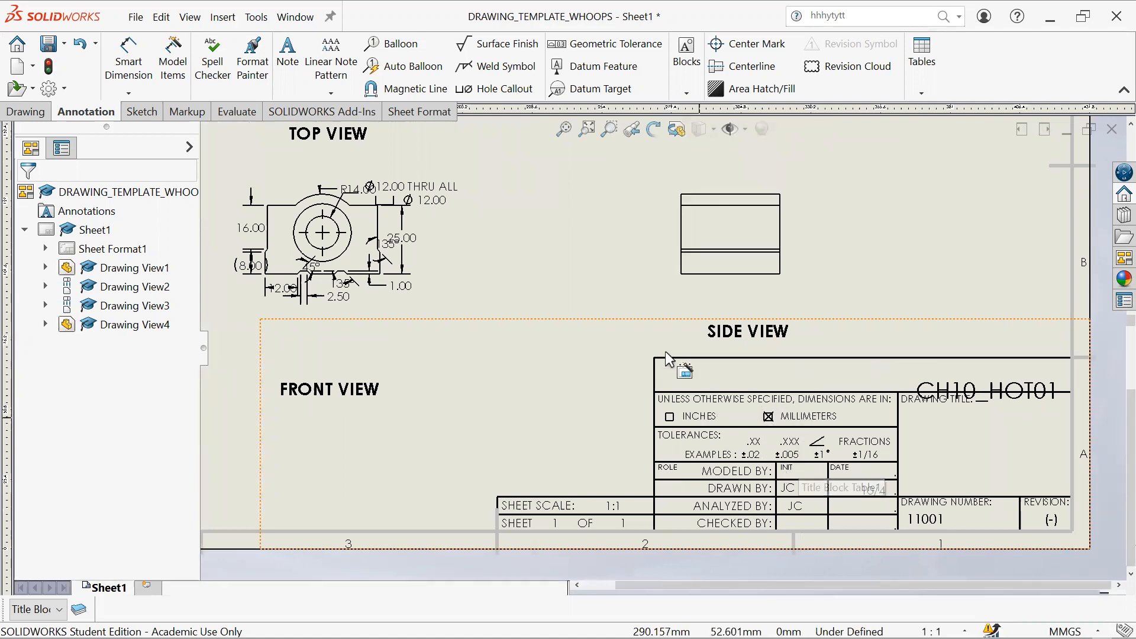
scroll(664, 352, "down", 2)
middle_click_drag(541, 268, 587, 379)
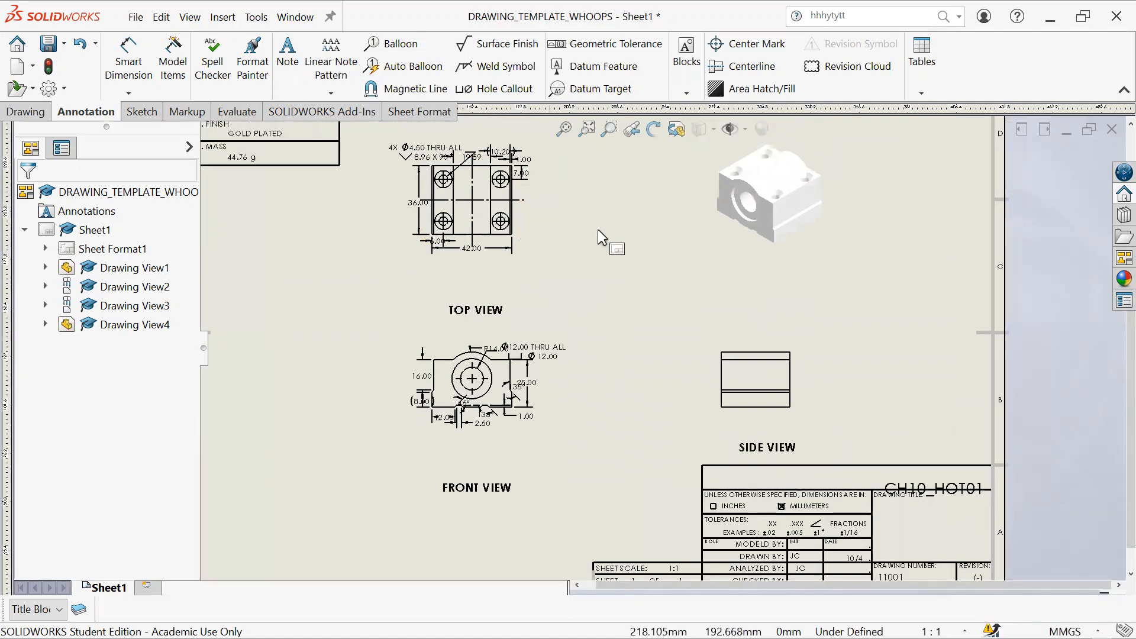
Step: Change the sheet scale to 2:1 and reopen the sheet format for editing
left_click(932, 631)
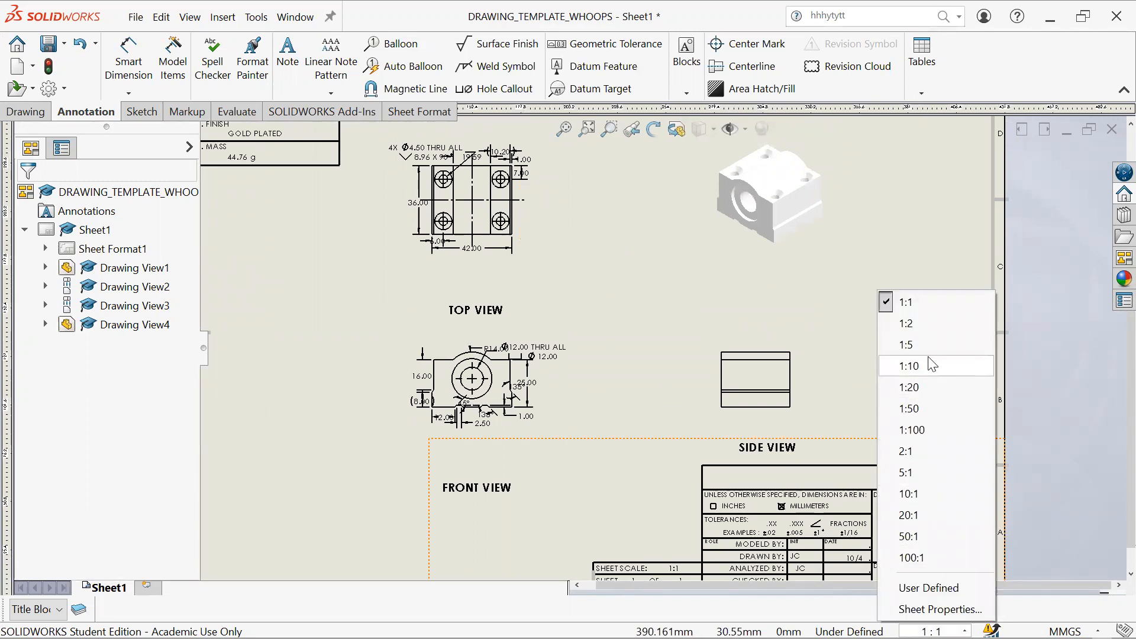
left_click(931, 456)
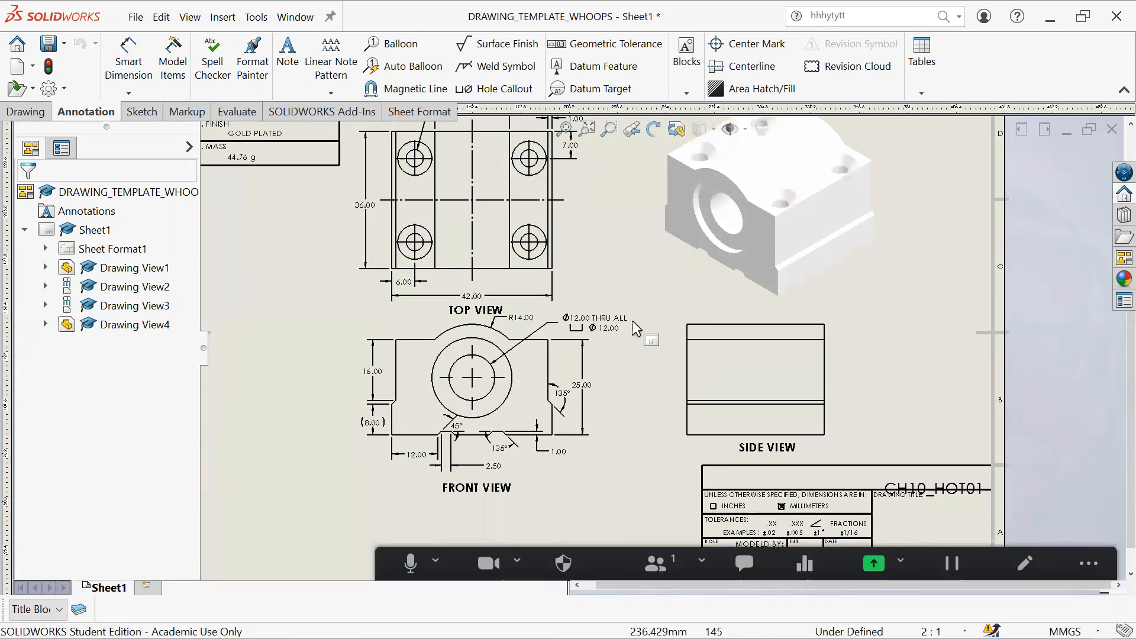
right_click(632, 321)
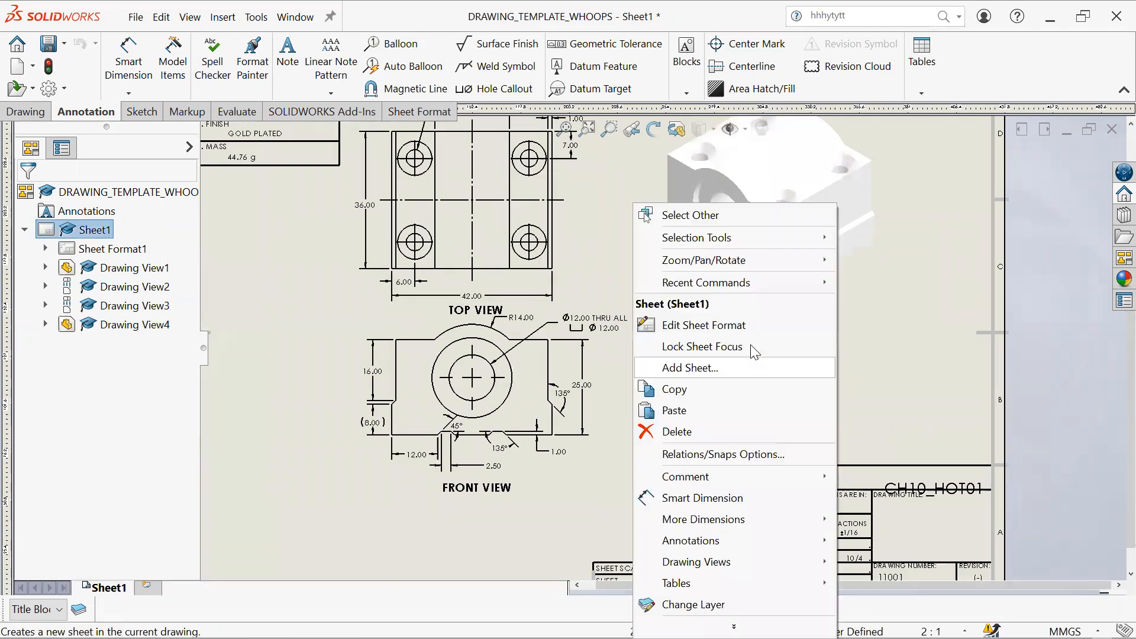
left_click(720, 330)
Step: Move the CH10_HOT01 title note down into the middle of the DRAWING TITLE cell
scroll(719, 367, "down", 4)
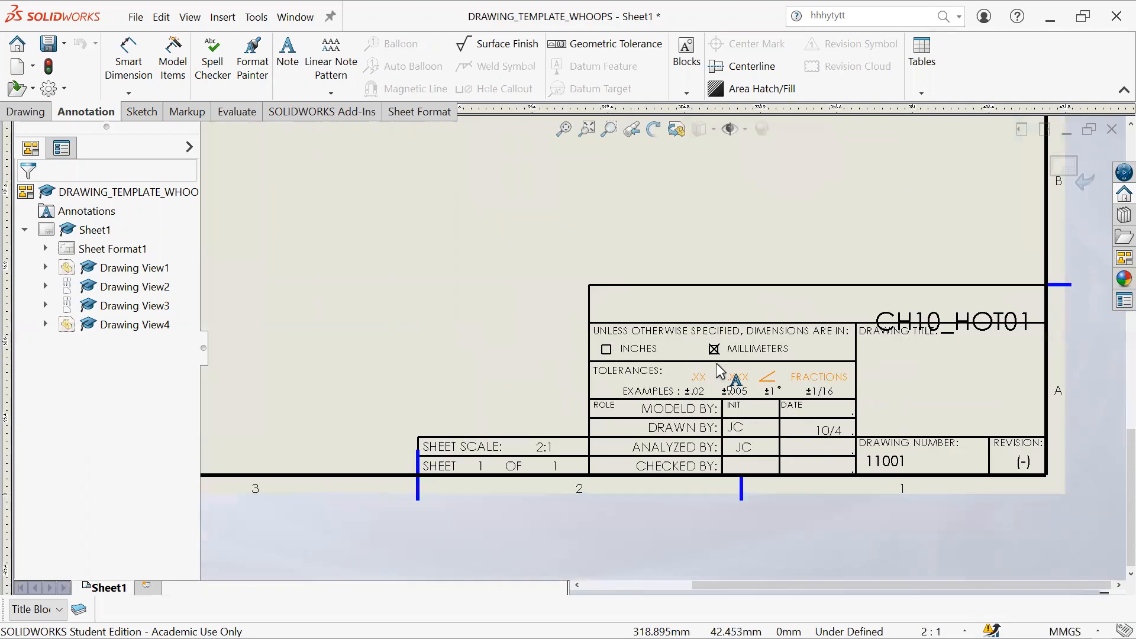
scroll(716, 365, "down", 2)
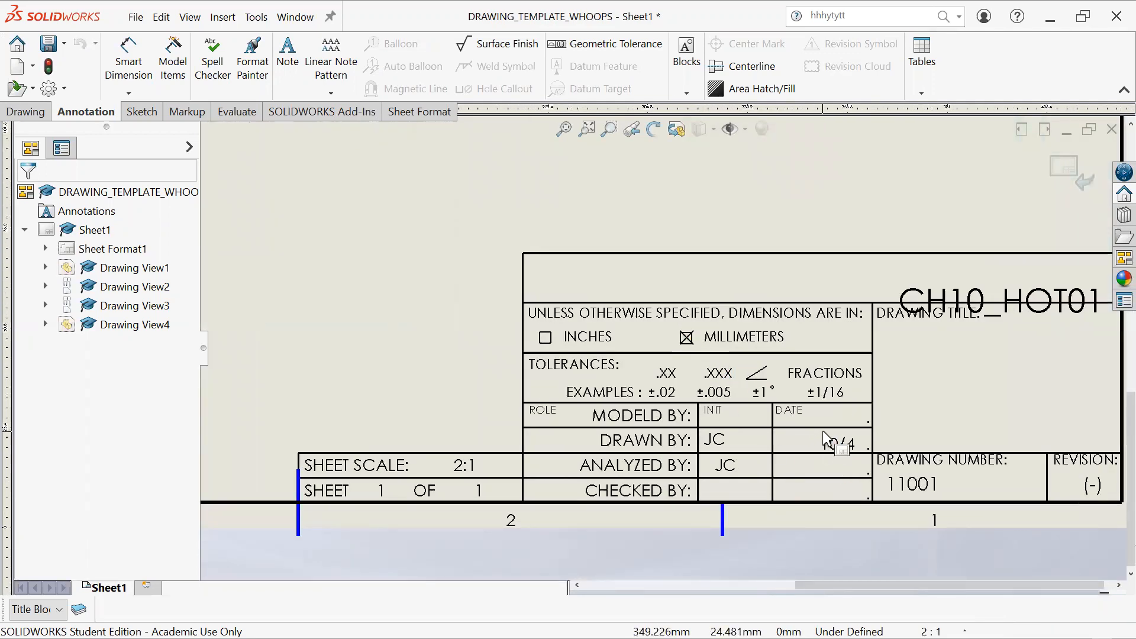
scroll(663, 349, "up", 1)
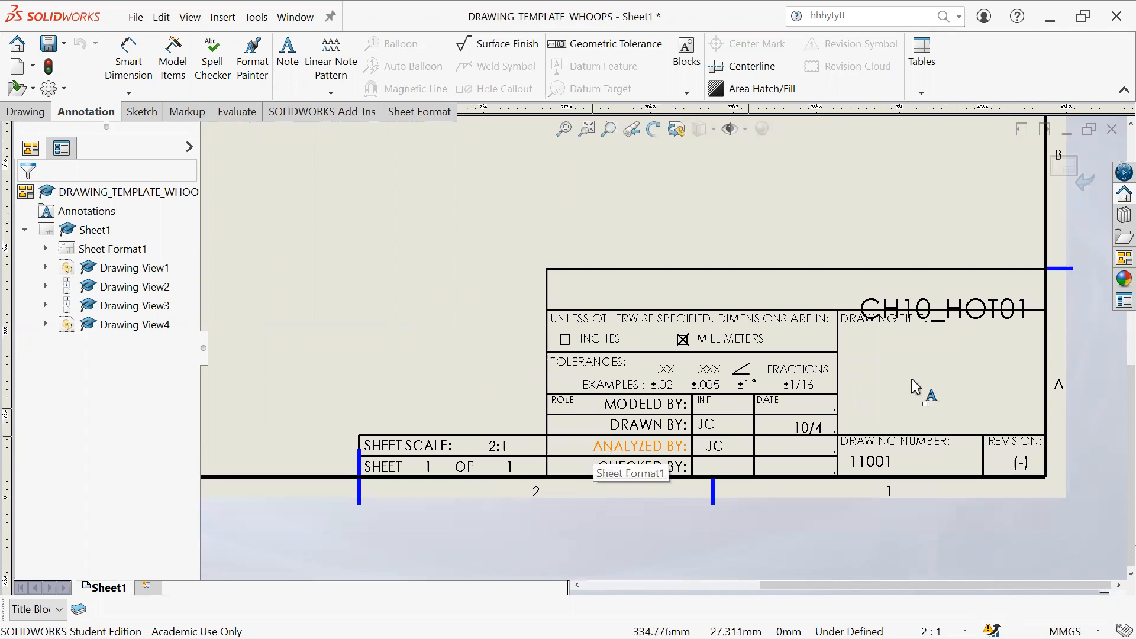
left_click(952, 311)
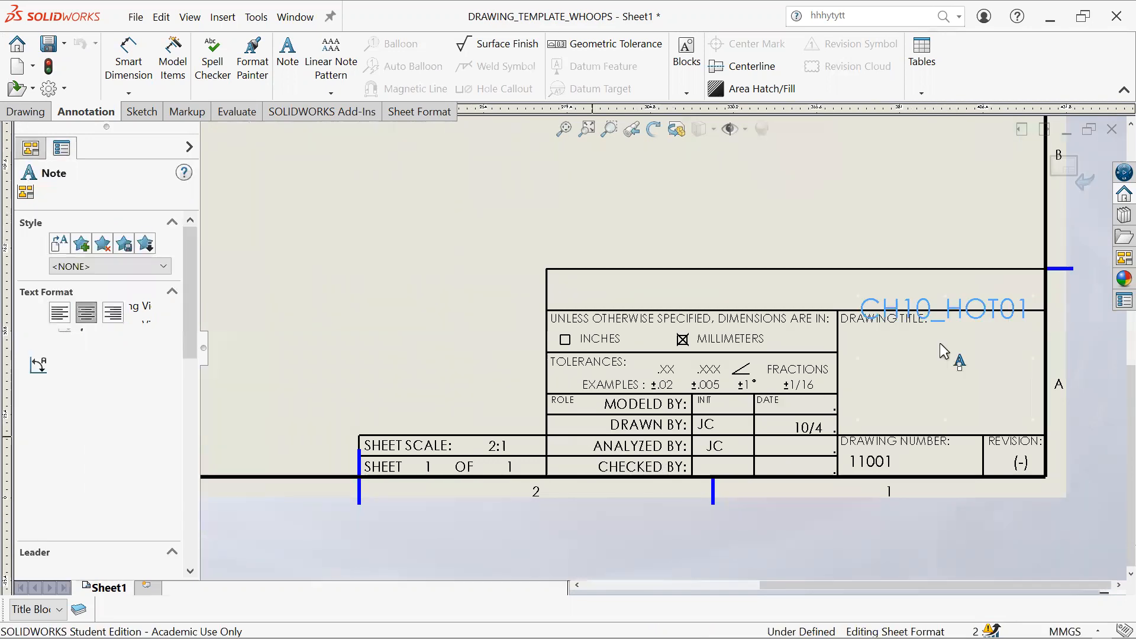
left_click_drag(940, 319, 927, 386)
left_click(803, 193)
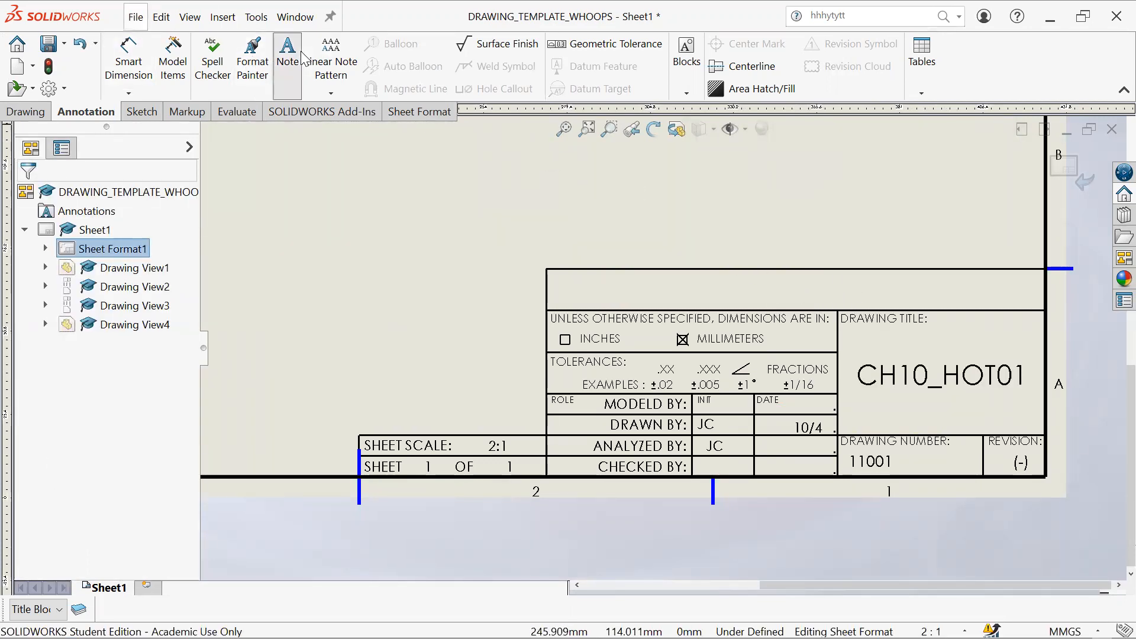
Step: Add a note reading COMPANY ABC in the empty row above the DRAWING TITLE cell
left_click(839, 281)
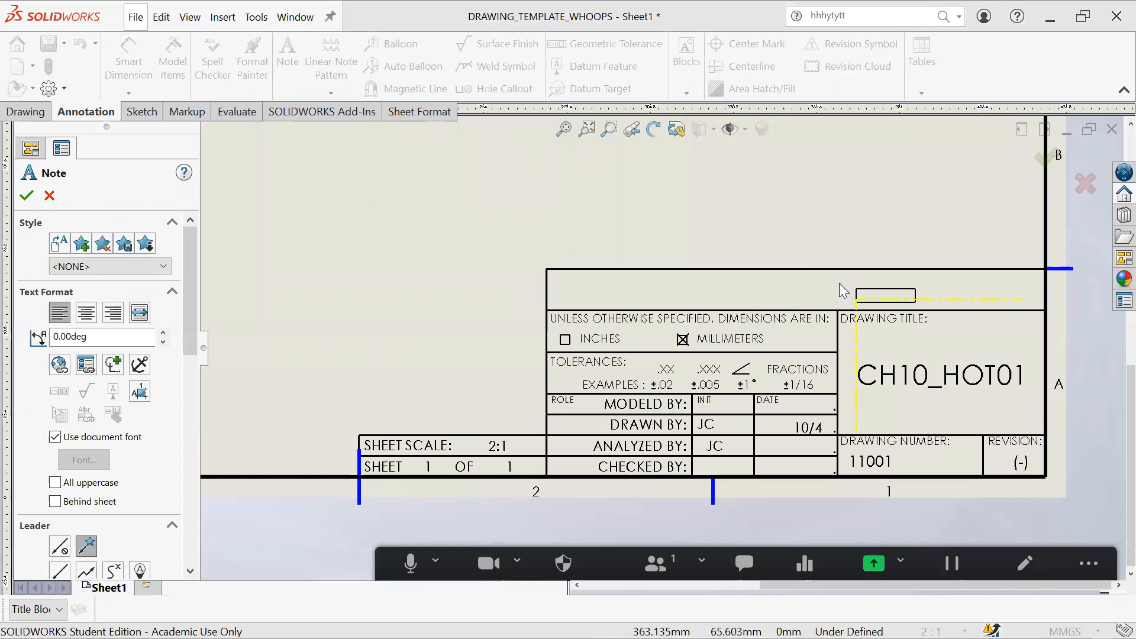
type("XXXXXXX")
left_click(880, 325)
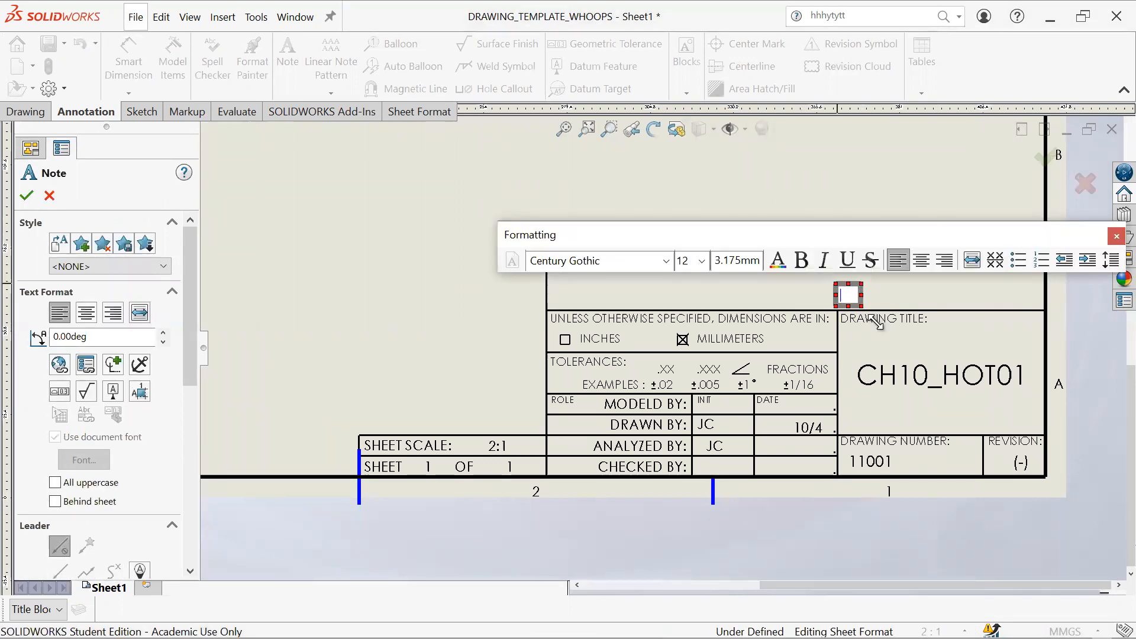
type("COMPANY ABC")
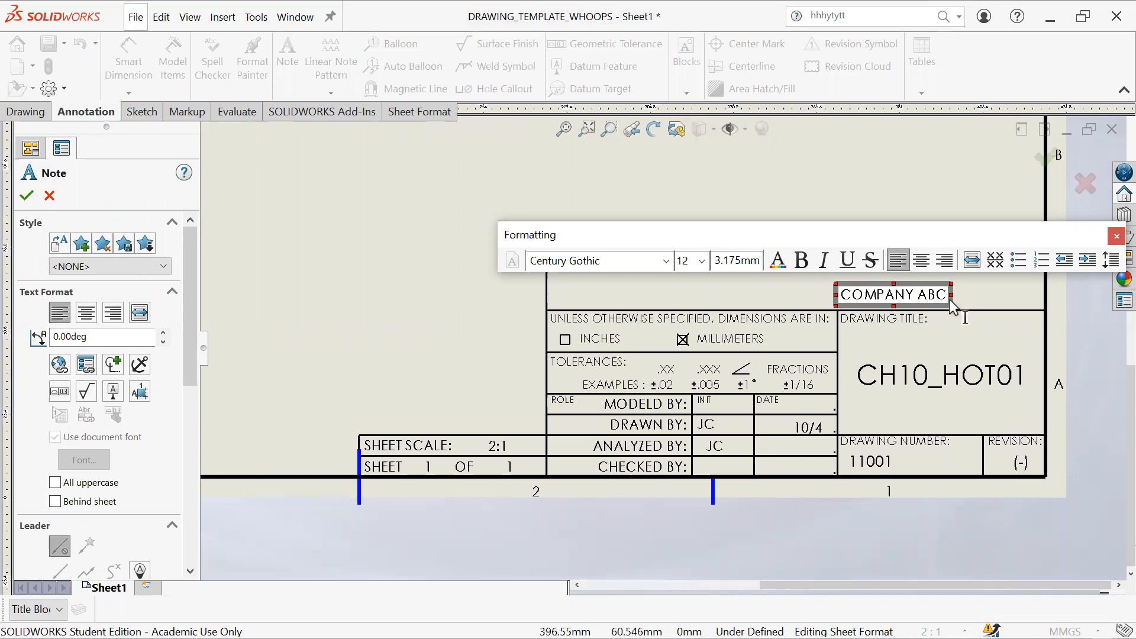
Step: Format the COMPANY ABC note text in Comic Sans MS at size 22 and finish the note
key("ctrl+a")
left_click(702, 261)
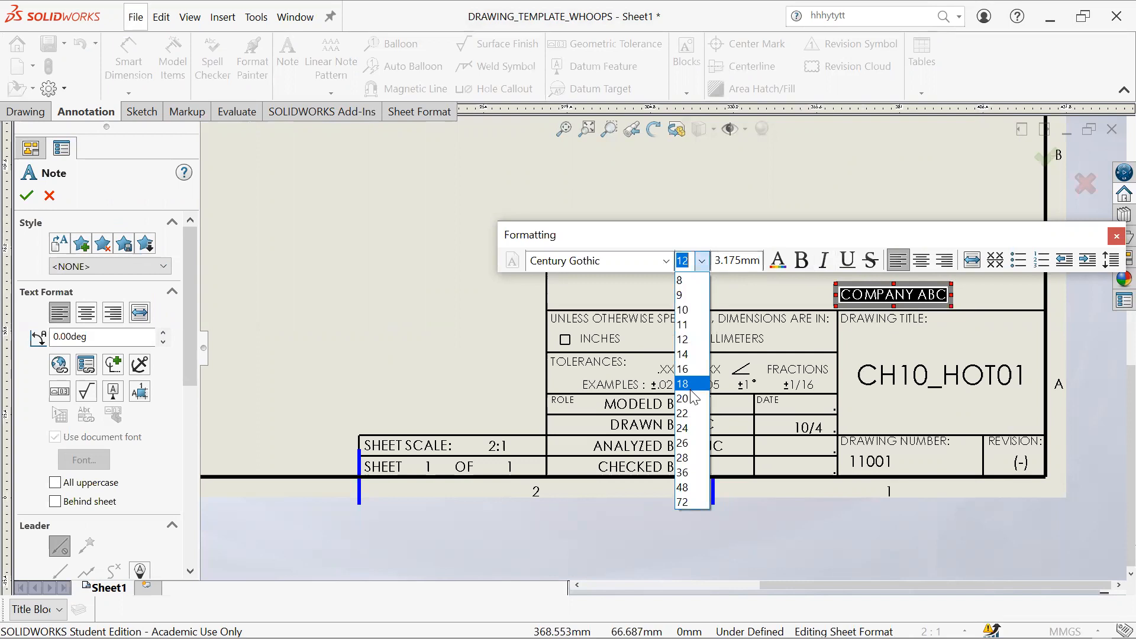
left_click(686, 397)
left_click(666, 263)
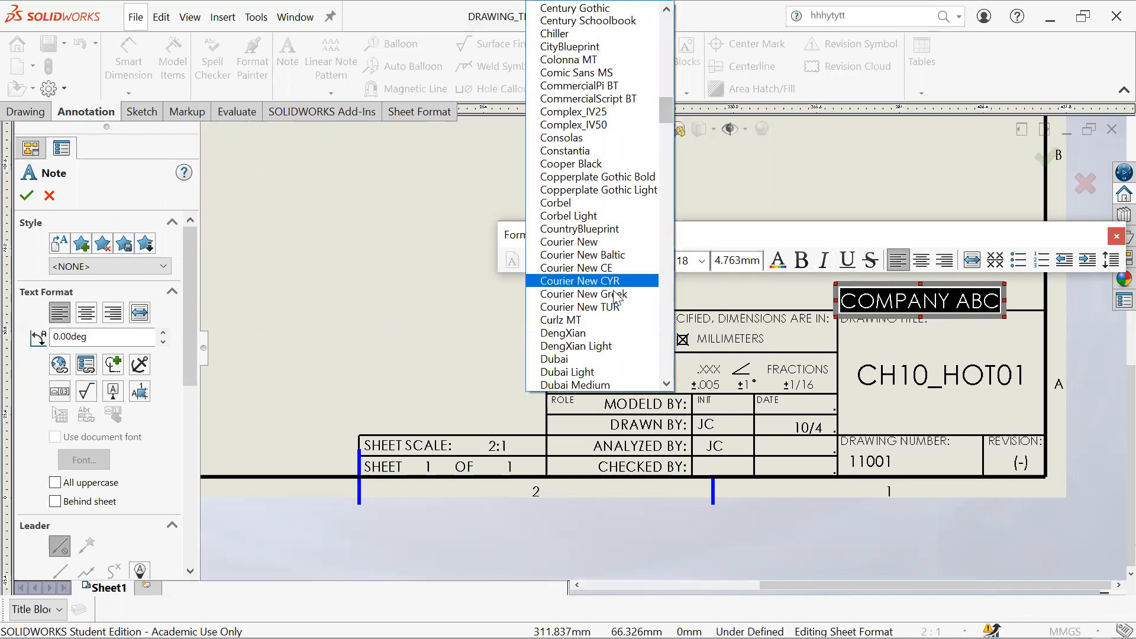
scroll(615, 278, "down", 3)
scroll(615, 276, "up", 5)
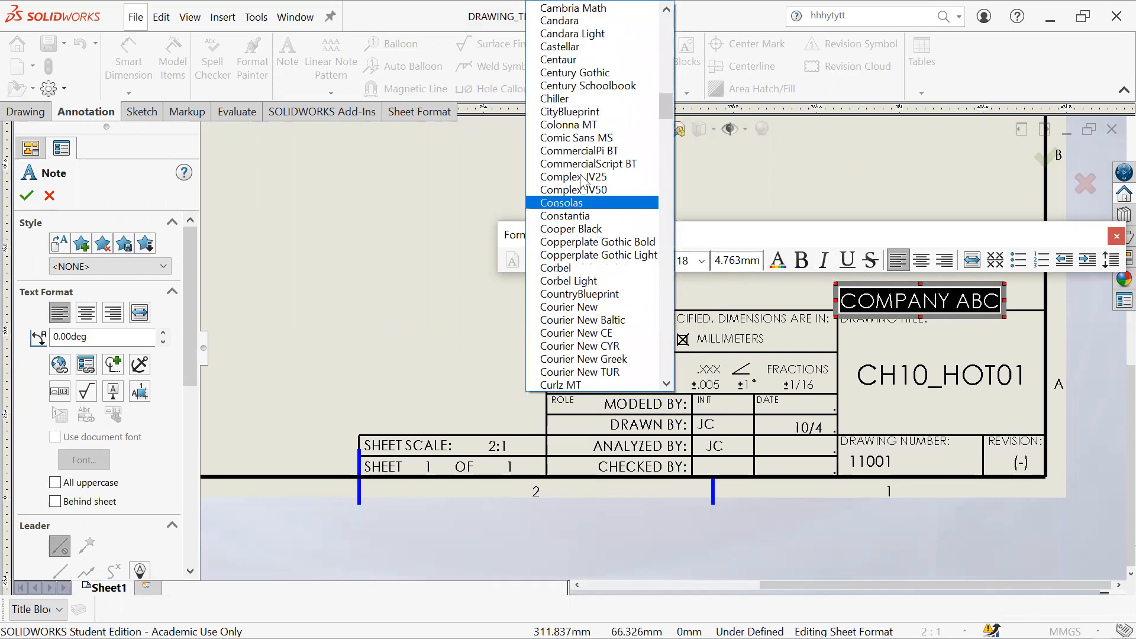
scroll(590, 225, "up", 2)
scroll(590, 224, "down", 3)
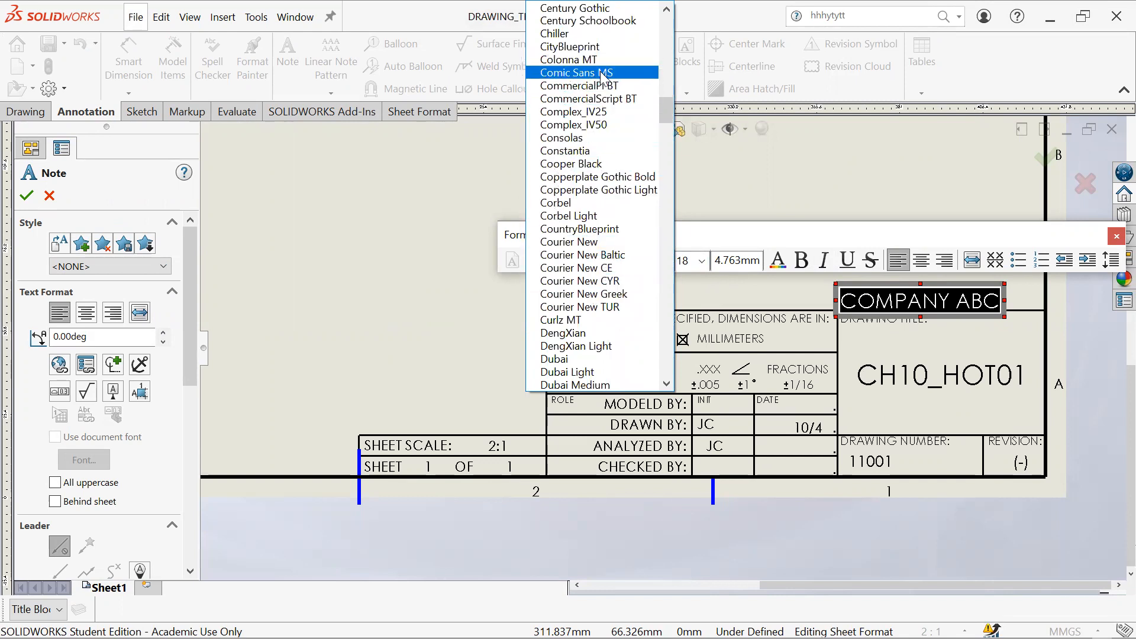
left_click(577, 72)
left_click(702, 260)
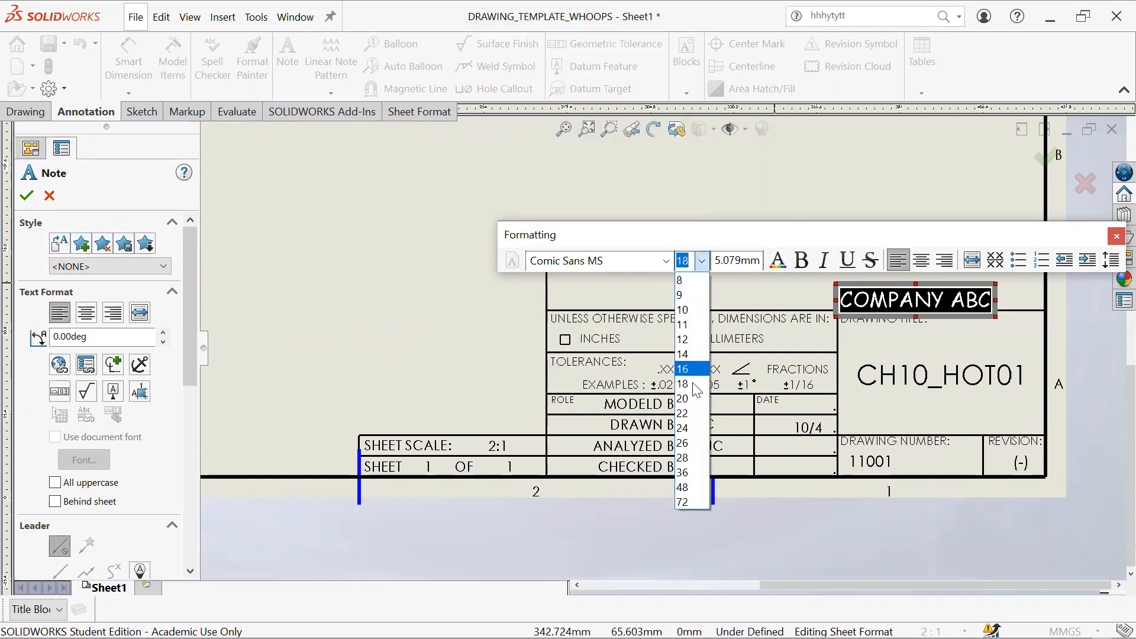
left_click(691, 412)
left_click(763, 170)
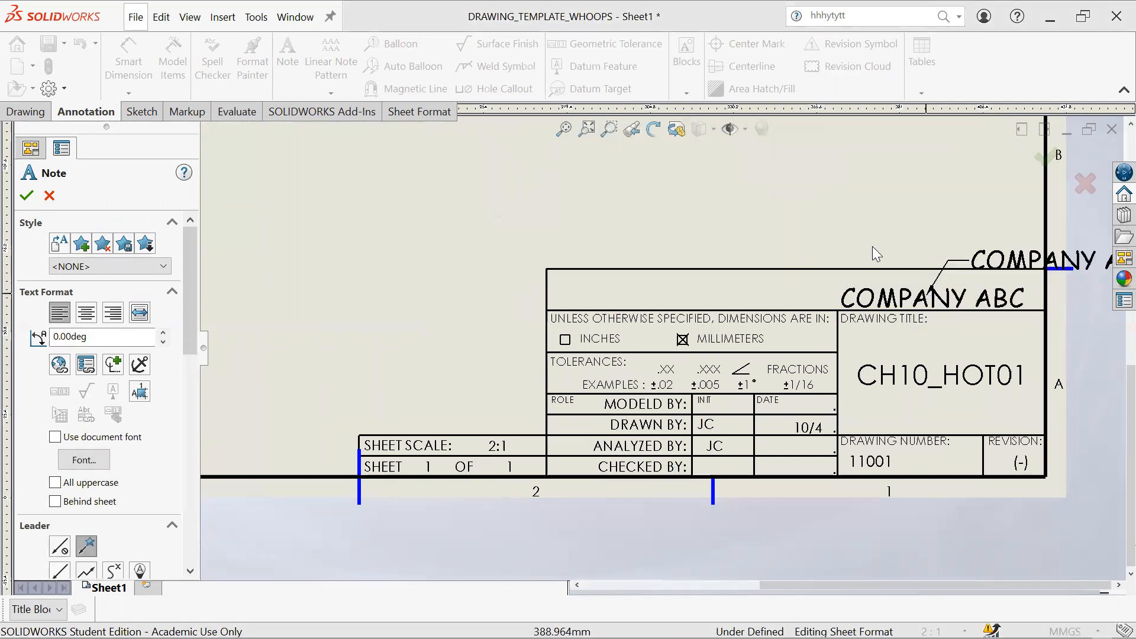
key("Escape")
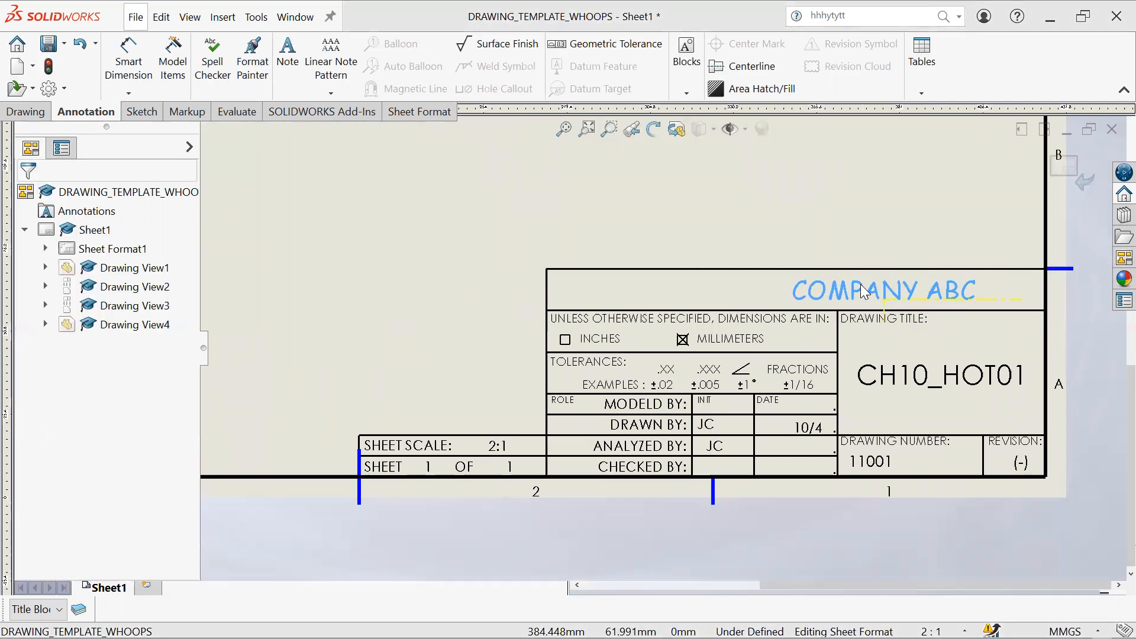
Step: Position the COMPANY ABC note within the title block's top row and align the ANALYZED BY initials beneath the DRAWN BY initials
left_click_drag(911, 294, 954, 289)
left_click_drag(716, 445, 713, 452)
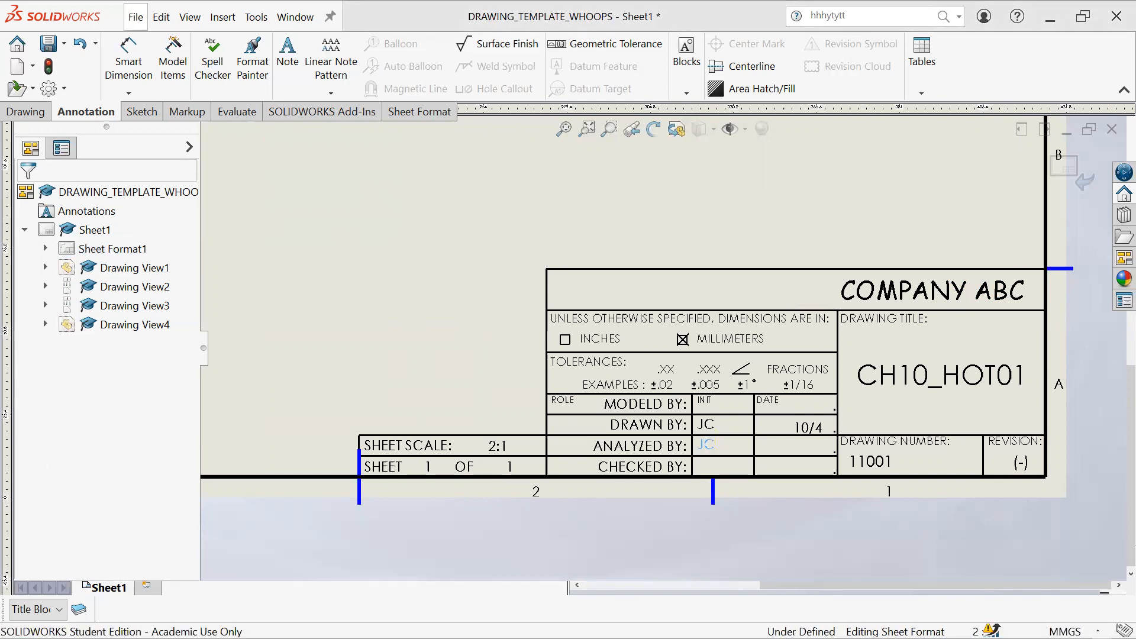
left_click(836, 254)
Step: Center the 10/4 date in the DRAWN BY row and copy it into the ANALYZED BY row's date cell
mouse_move(802, 428)
left_mouse_down()
mouse_move(785, 422)
mouse_move(795, 441)
left_mouse_up()
key("ctrl+c")
left_click(794, 442)
key("ctrl+v")
Step: Enter the modeler's initials in the blank INIT note of the MODELD BY row
left_click(709, 422)
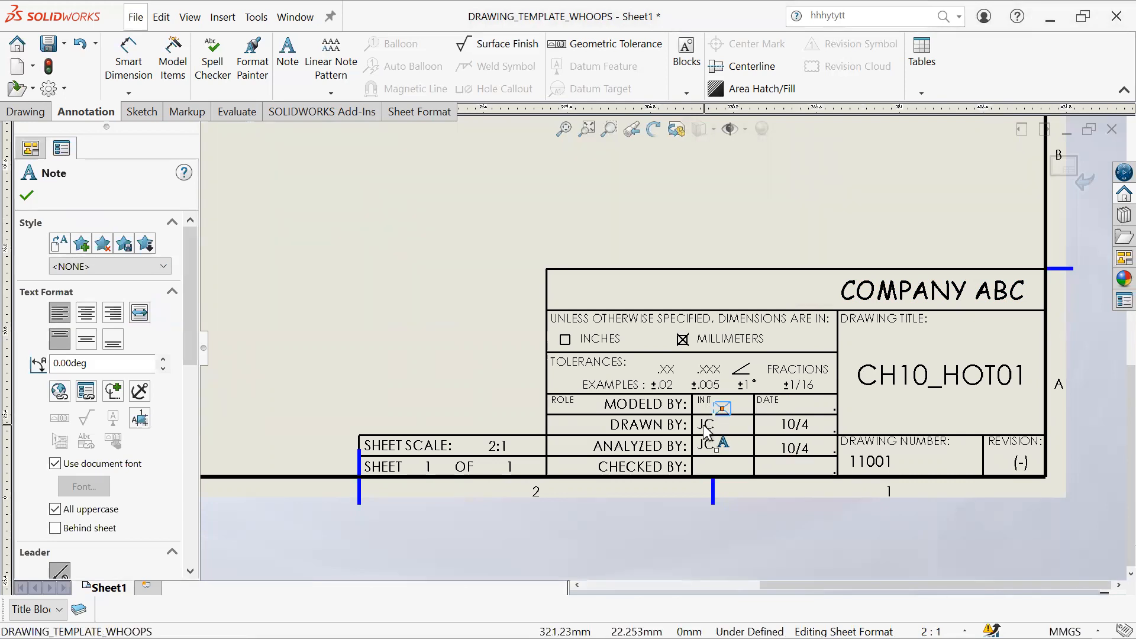
left_click(723, 400)
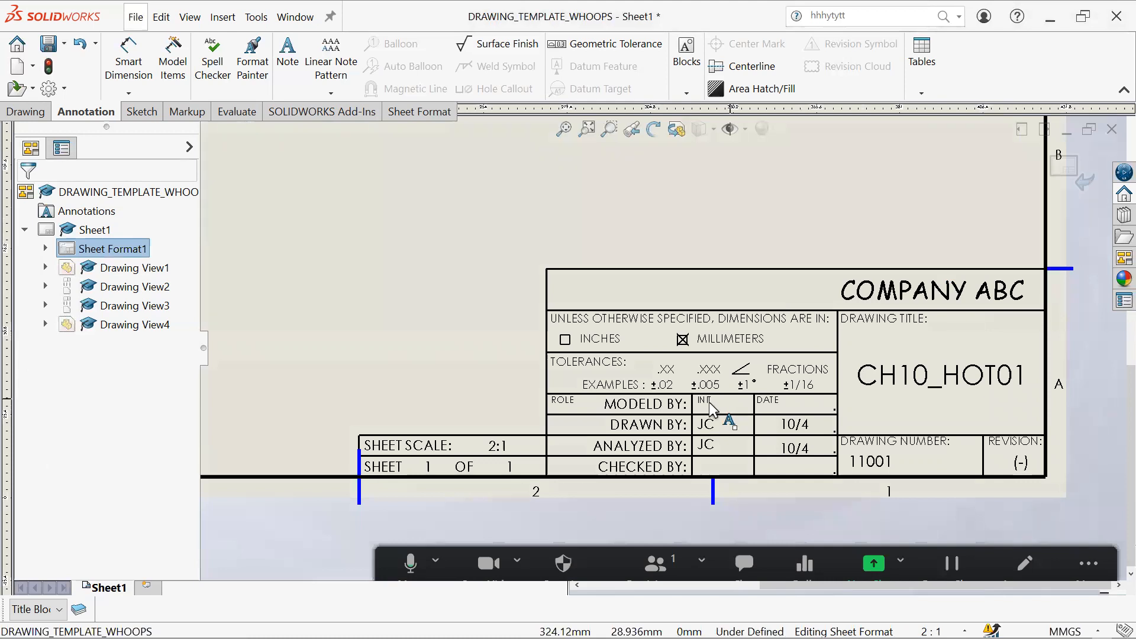
left_click(706, 404)
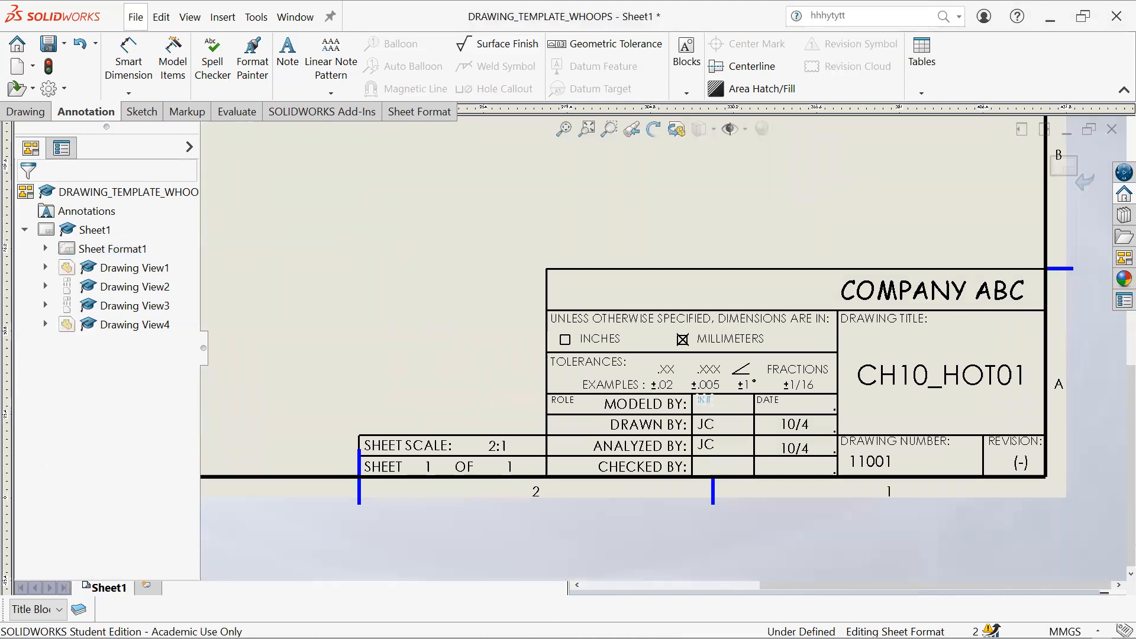
scroll(727, 411, "down", 7)
left_click(734, 389)
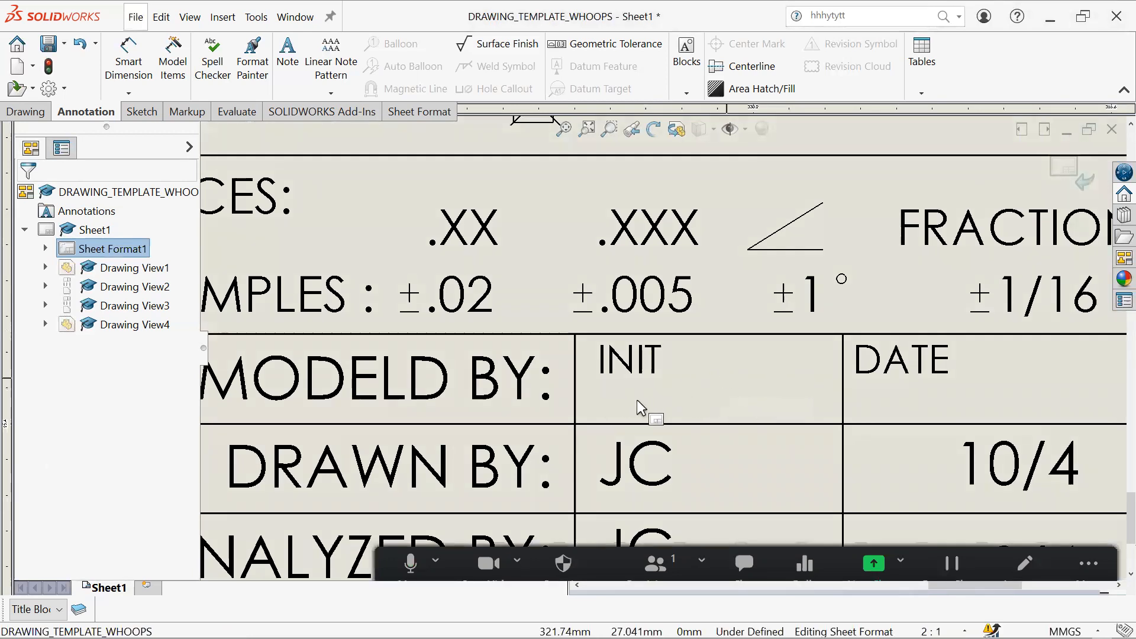
left_click(704, 397)
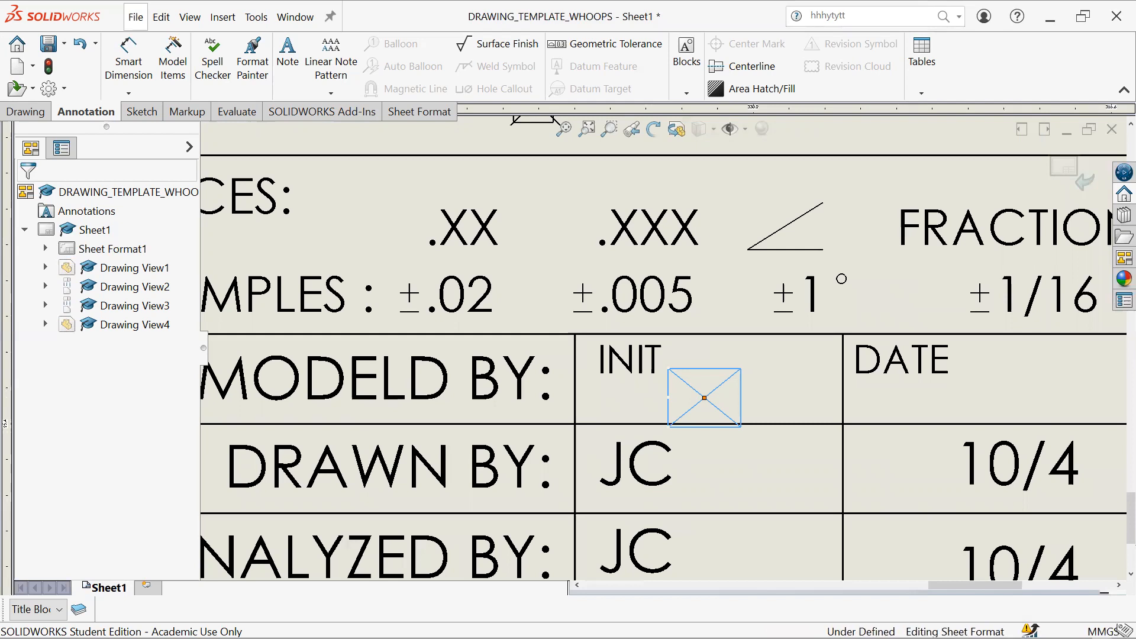
left_click(711, 398)
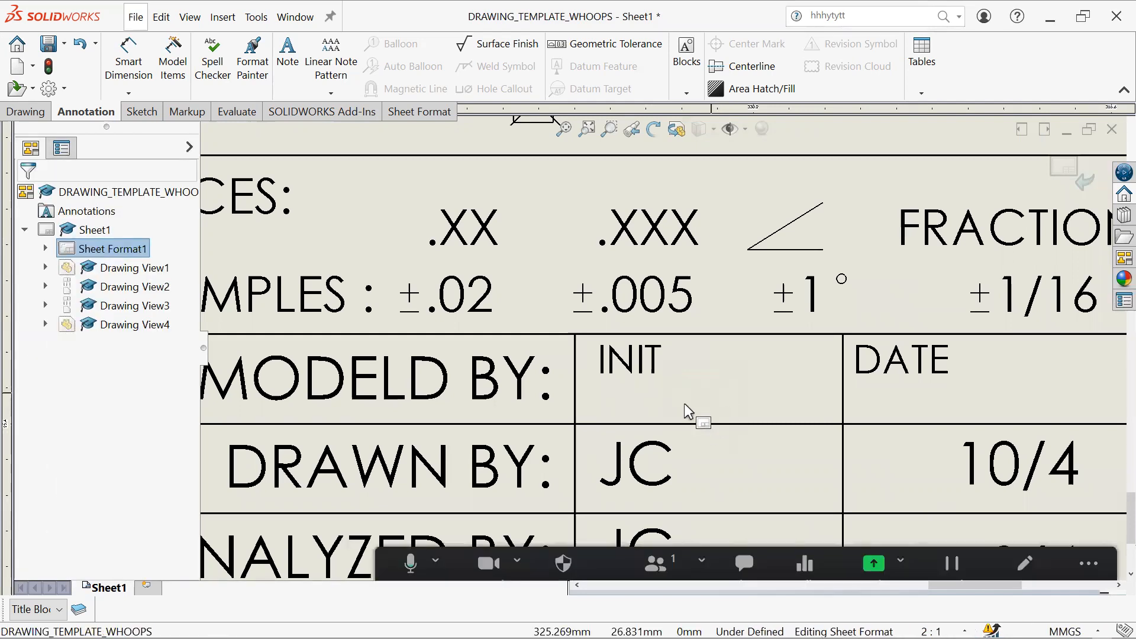
left_click(704, 398)
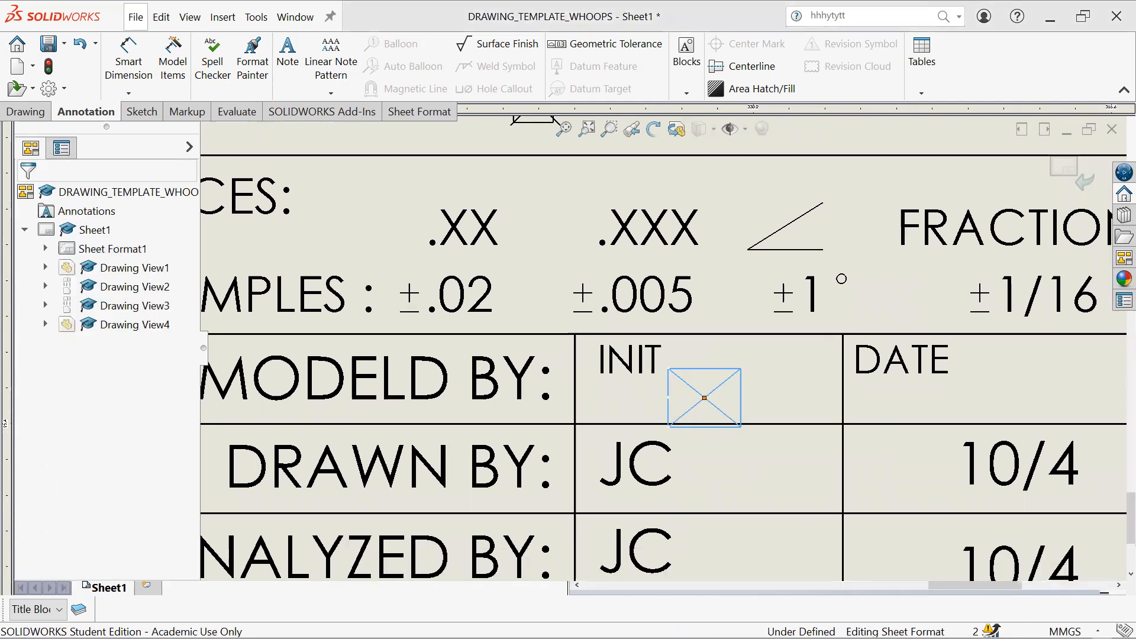
double_click(672, 407)
type("S")
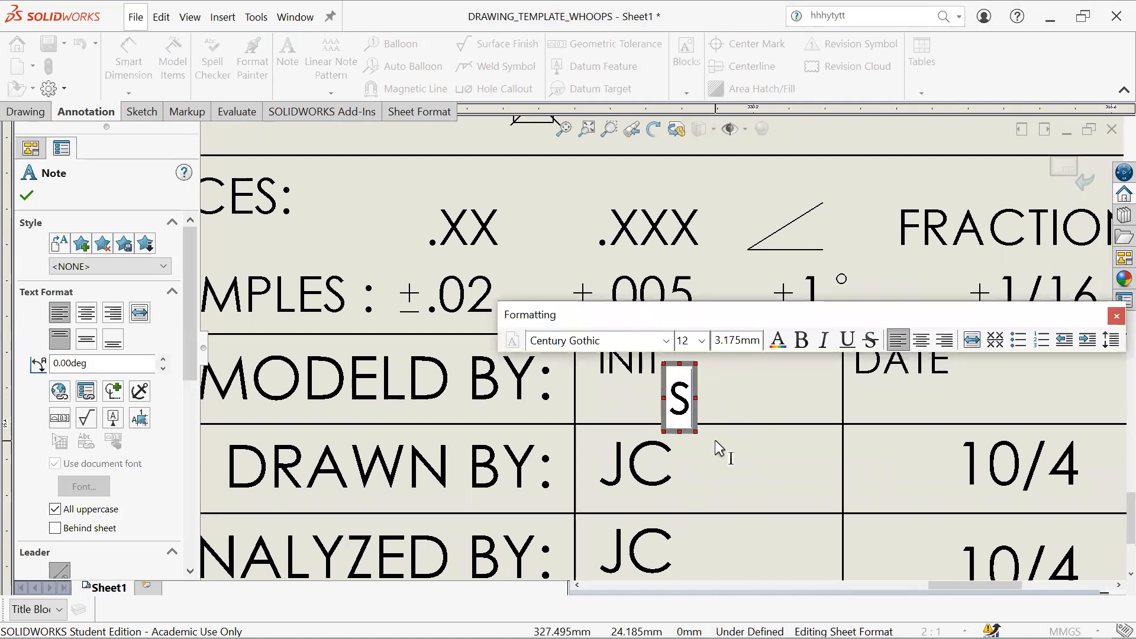
key("BackSpace")
type("TH")
key("BackSpace")
key("BackSpace")
type("JC")
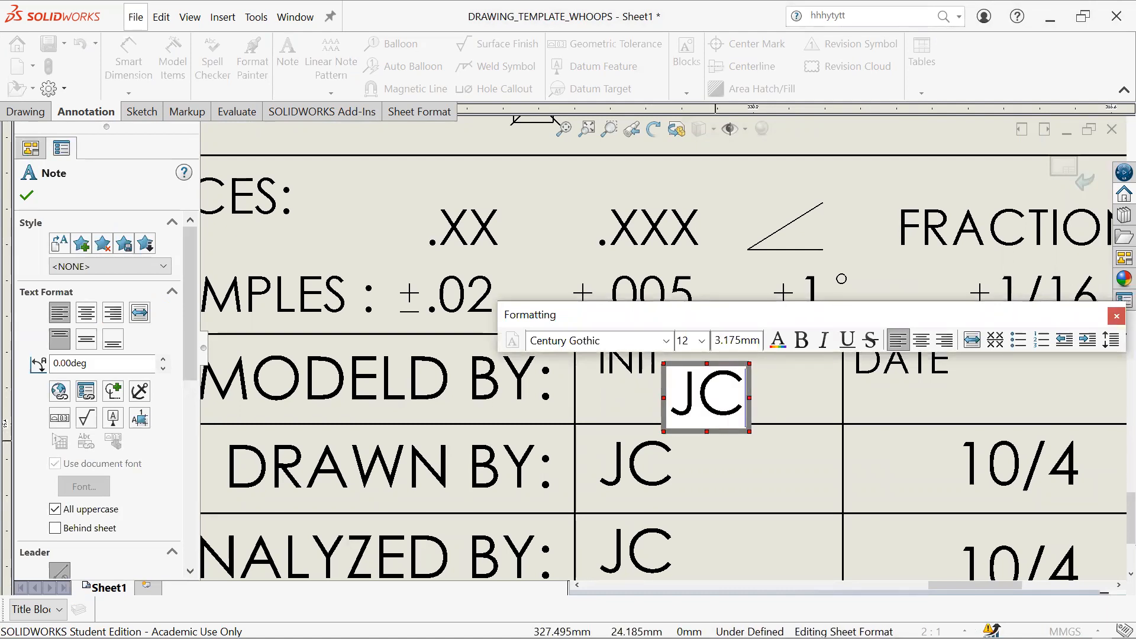
left_click(805, 501)
Step: Align the DRAWN BY and ANALYZED BY initials in a column beneath the MODELD BY initials
scroll(782, 495, "up", 3)
scroll(694, 425, "up", 1)
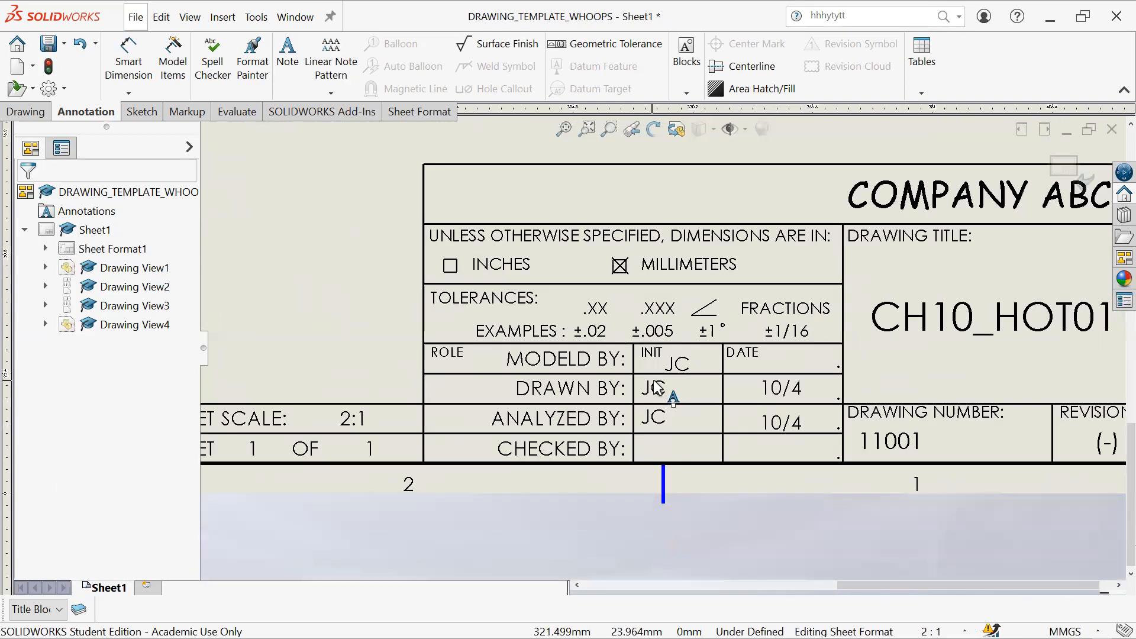
left_click(677, 385)
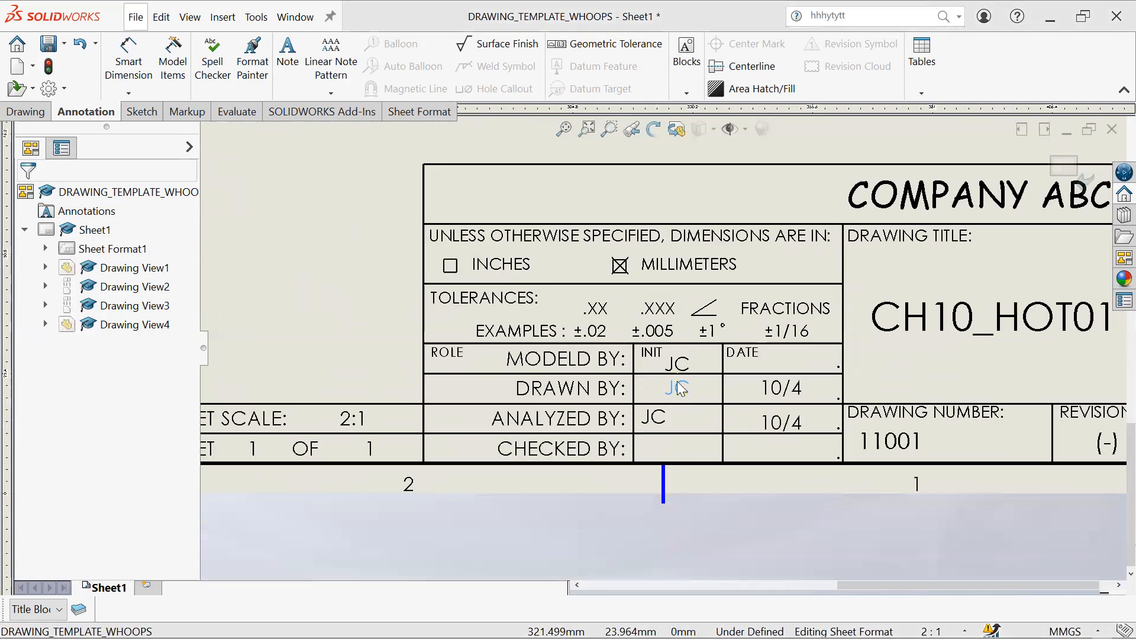
left_click(679, 416)
Step: Fill the blank CHECKED BY initials note with a dash (-)
left_click(679, 449)
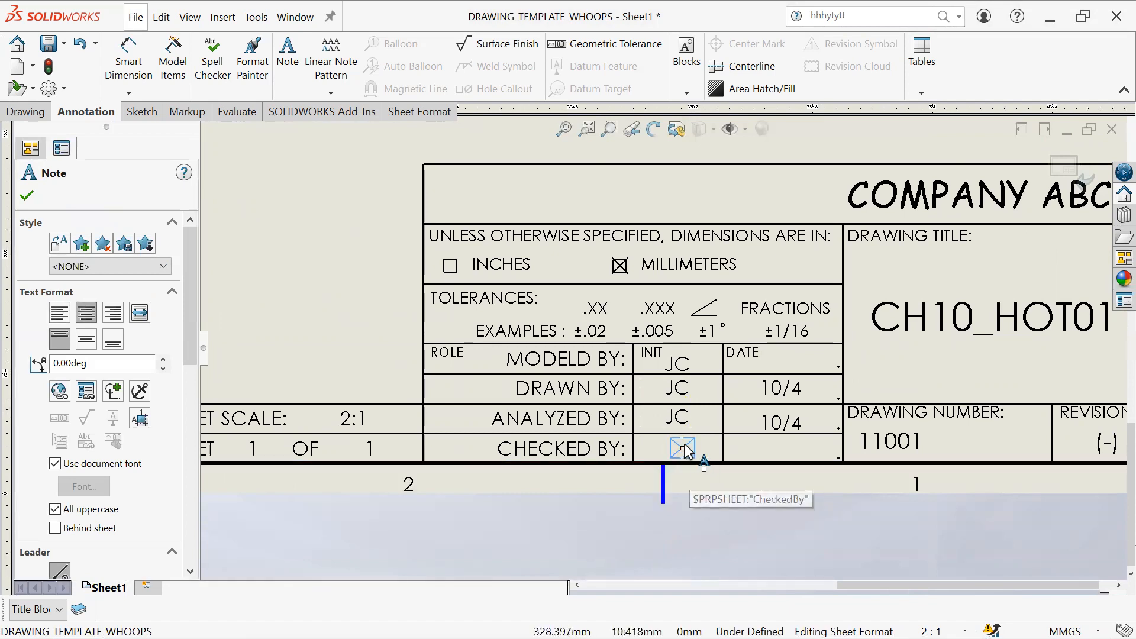
left_click(682, 447)
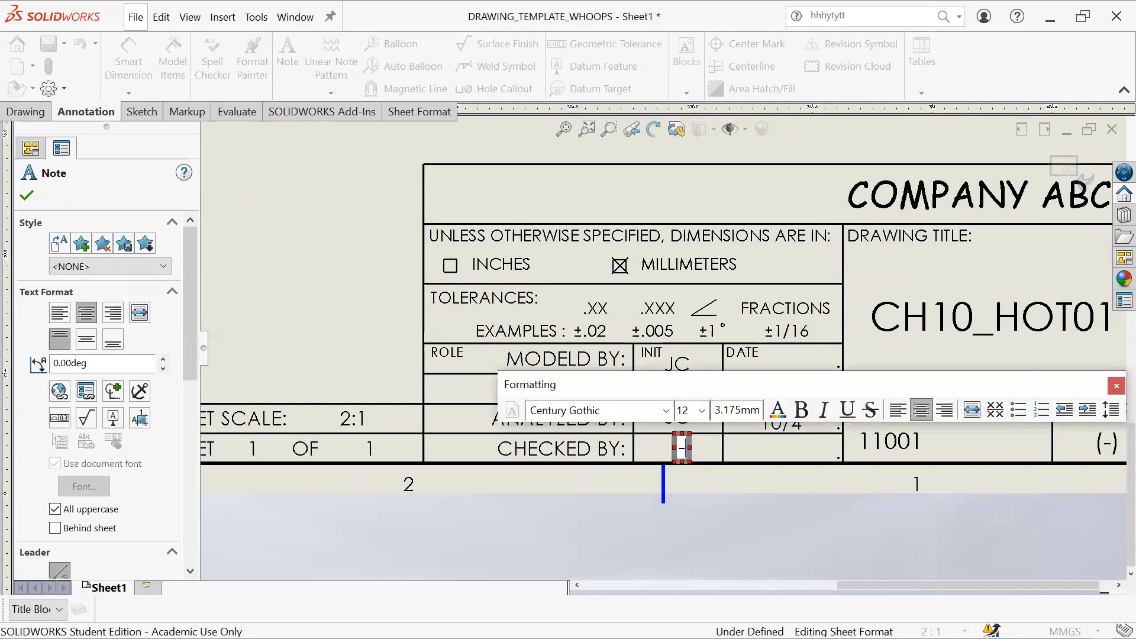
type("-")
left_click(762, 446)
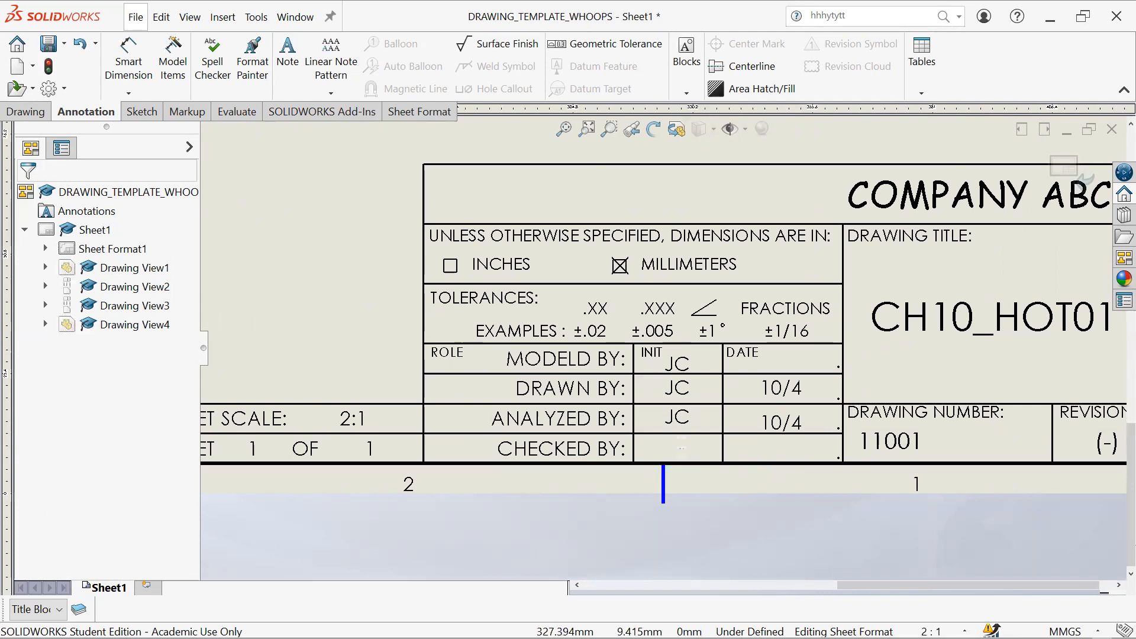
Step: Copy the CHECKED BY dash into the same row's date cell and center it beneath the 10/4 dates
left_click(680, 449)
key("ctrl+c")
left_click(770, 444)
key("ctrl+v")
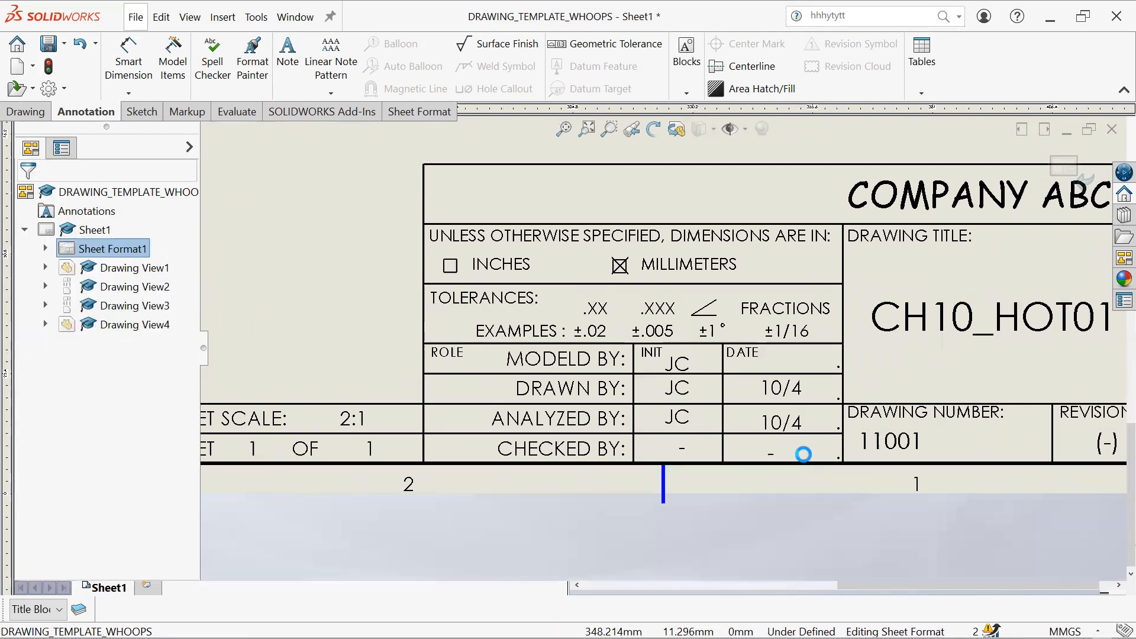
left_click_drag(768, 455, 785, 444)
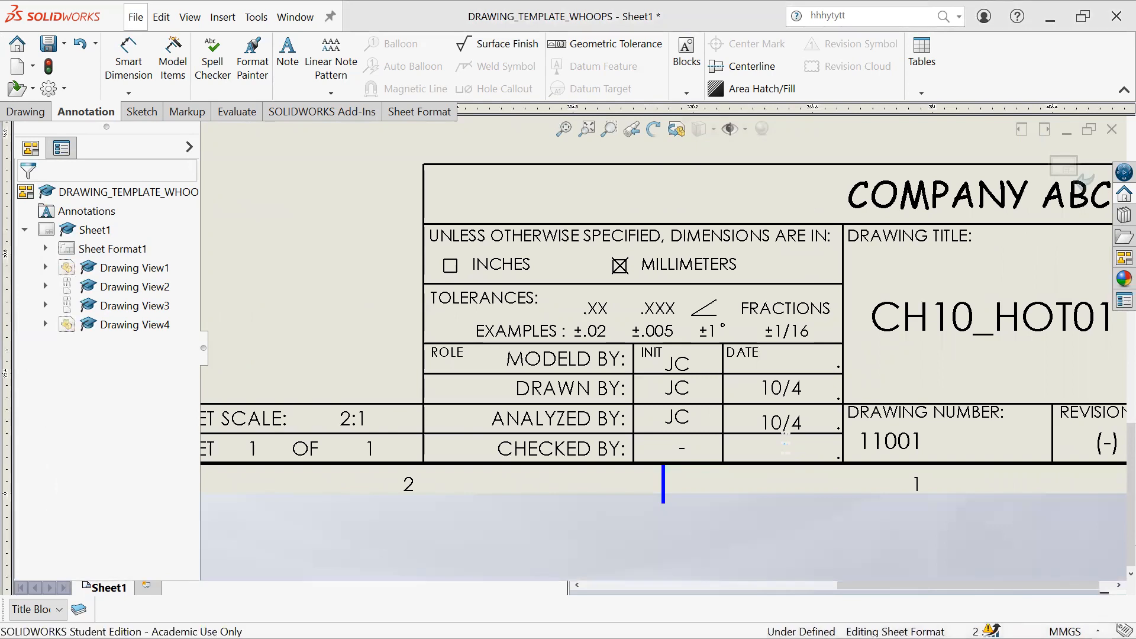
Step: Copy the DRAWN BY row's 10/4 date into the MODELD BY row's date cell, centered above the other dates
left_click(784, 392)
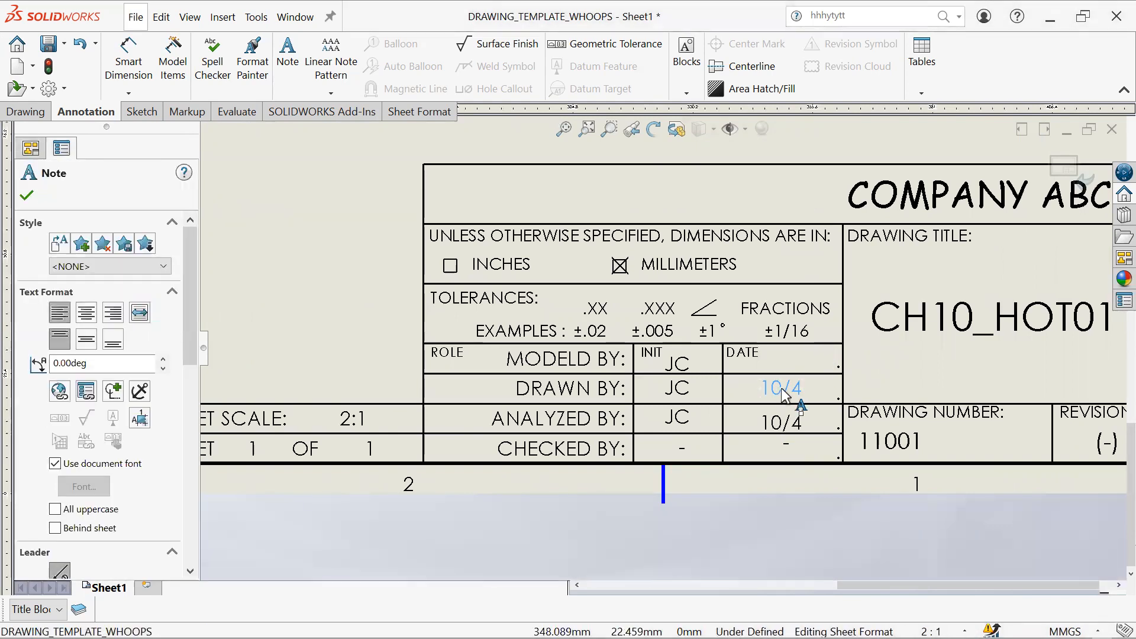
left_click(782, 354)
key("ctrl+v")
mouse_move(804, 365)
left_mouse_down()
mouse_move(764, 359)
mouse_move(788, 367)
left_mouse_up()
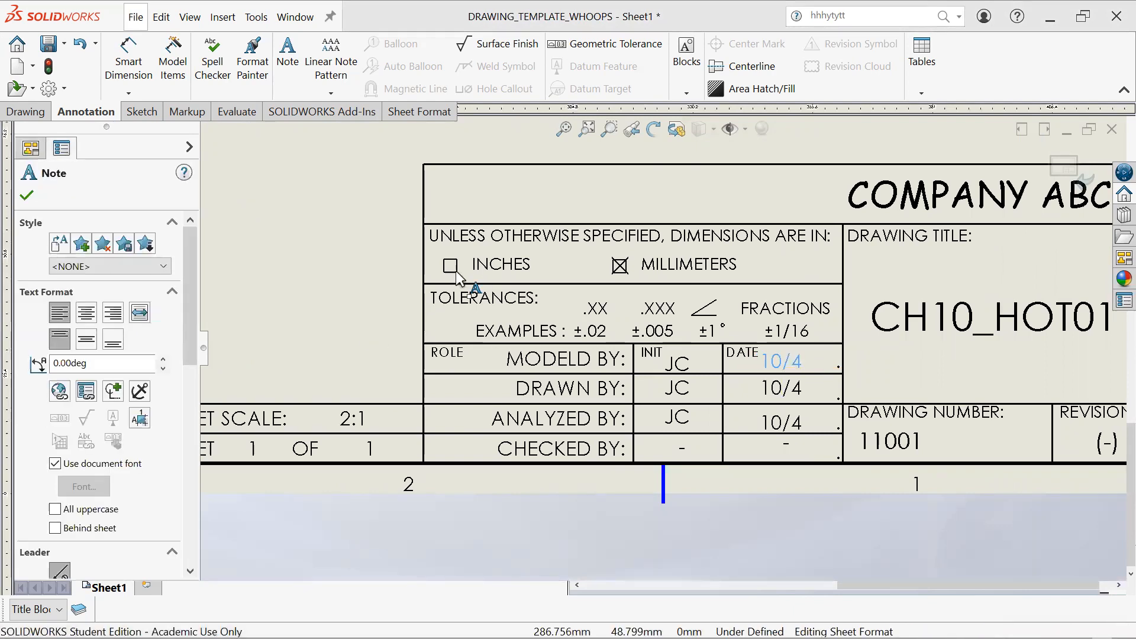
key("Escape")
scroll(661, 345, "up", 2)
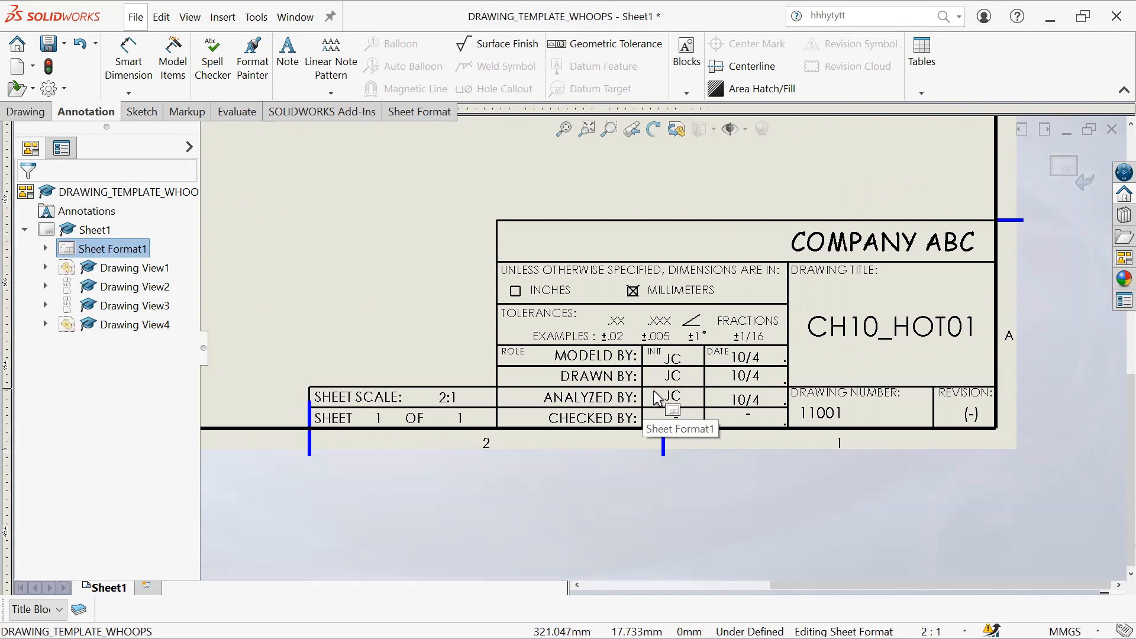
key("ctrl+s")
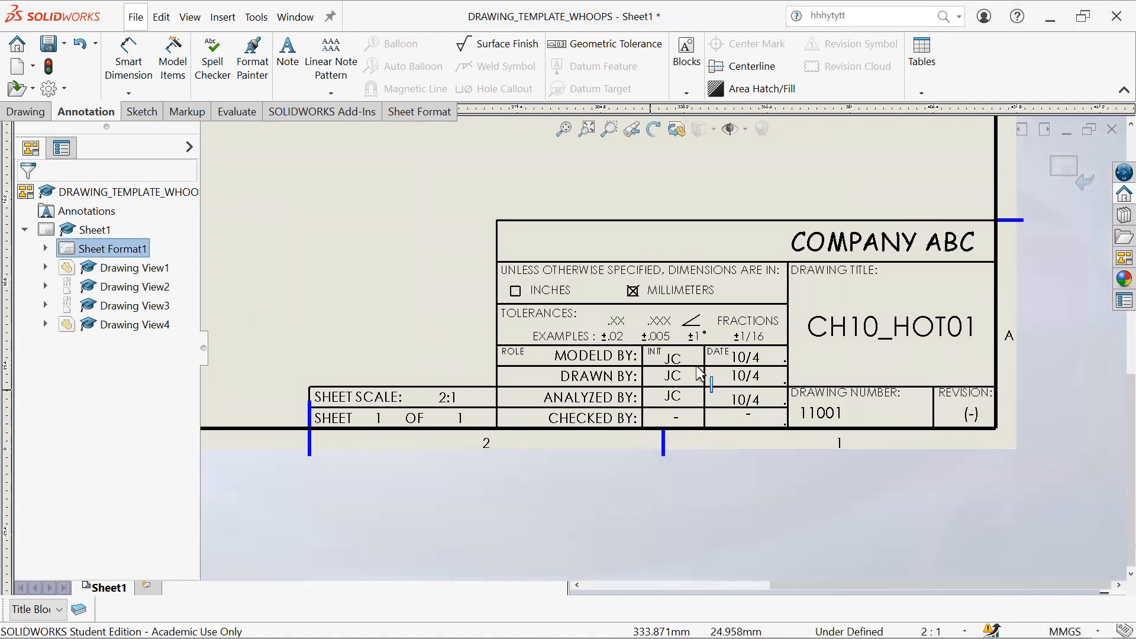
Step: Review the completed title block and the material, finish and mass notes across the whole sheet format
scroll(689, 405, "up", 2)
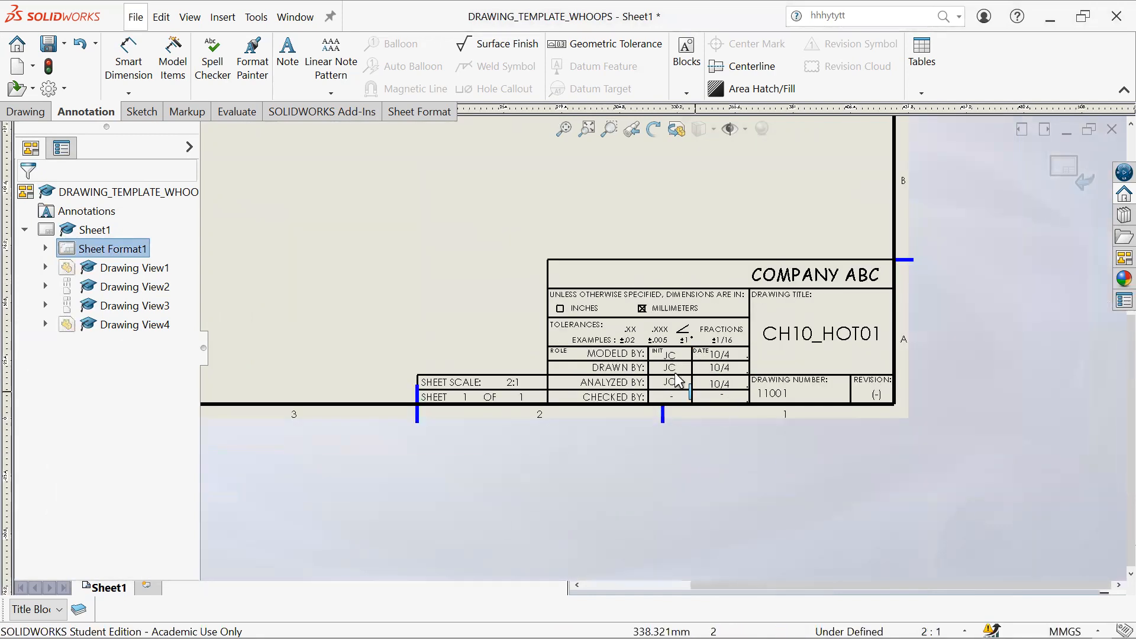
mouse_move(496, 269)
middle_mouse_down()
mouse_move(592, 354)
mouse_move(677, 368)
mouse_move(672, 385)
mouse_move(697, 381)
mouse_move(692, 373)
middle_mouse_up()
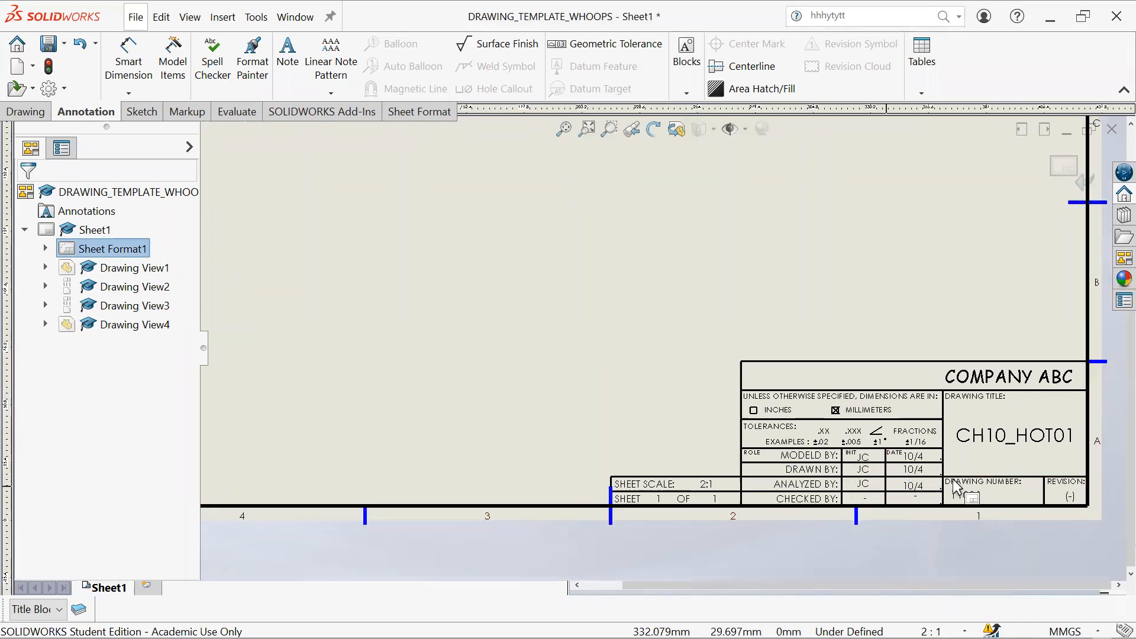
middle_click_drag(916, 324, 882, 323)
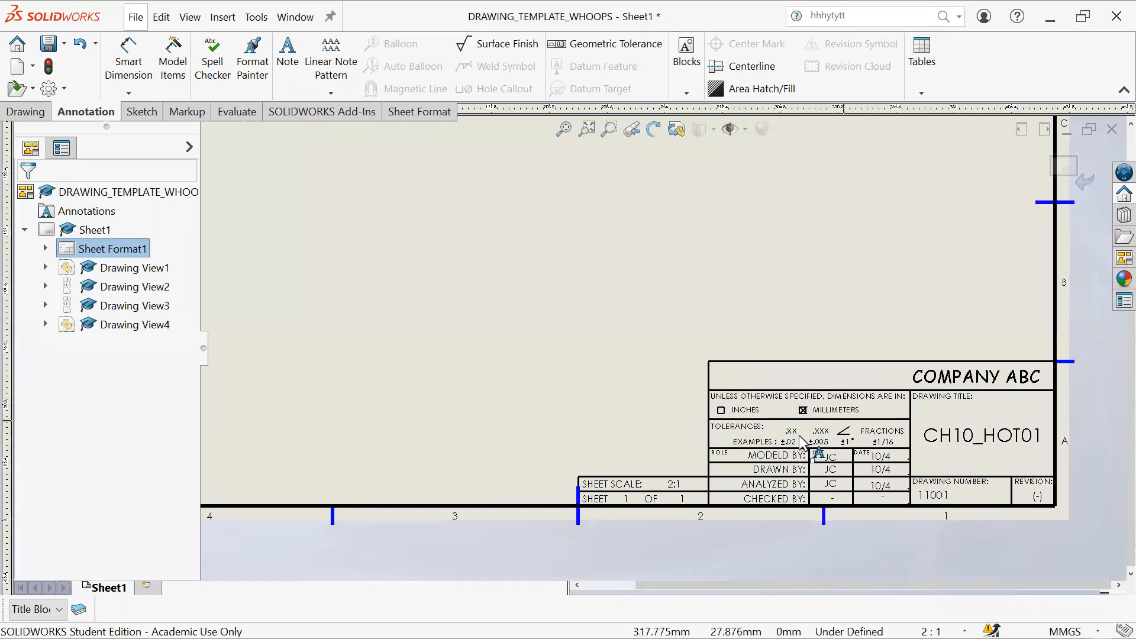
middle_click_drag(602, 277, 871, 524)
scroll(611, 392, "down", 5)
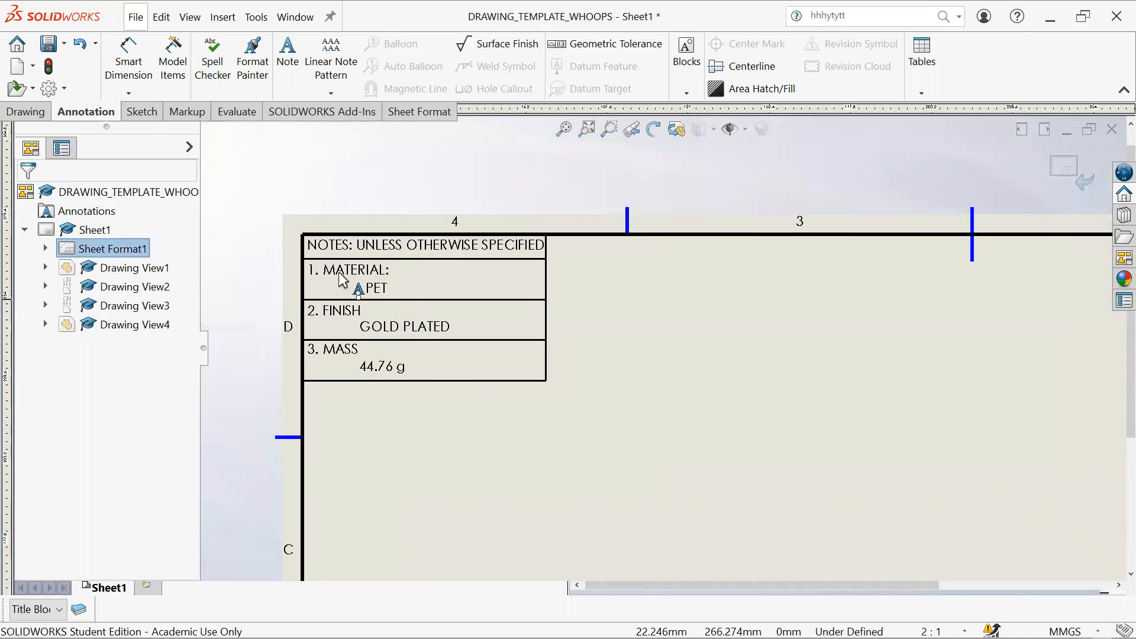
scroll(619, 452, "up", 2)
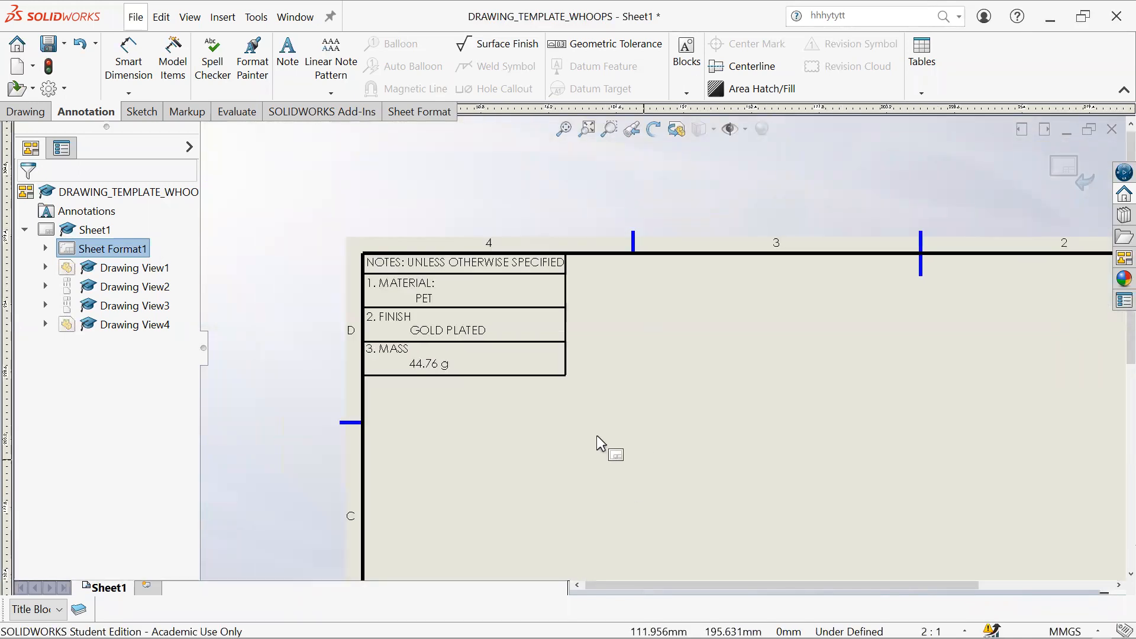
scroll(738, 417, "up", 6)
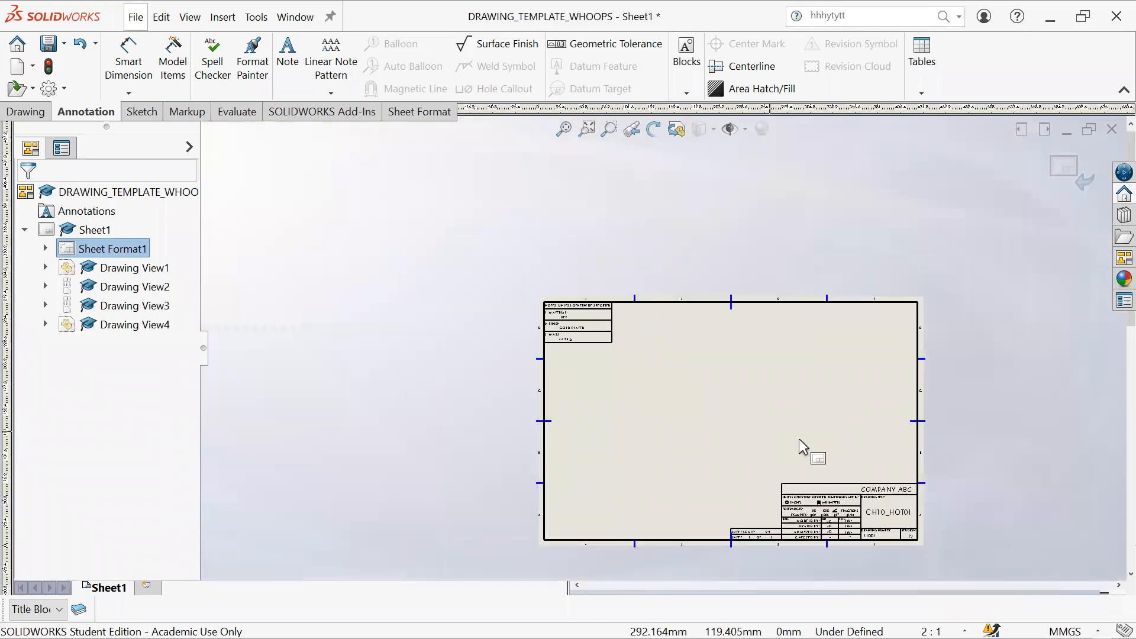
scroll(801, 399, "down", 2)
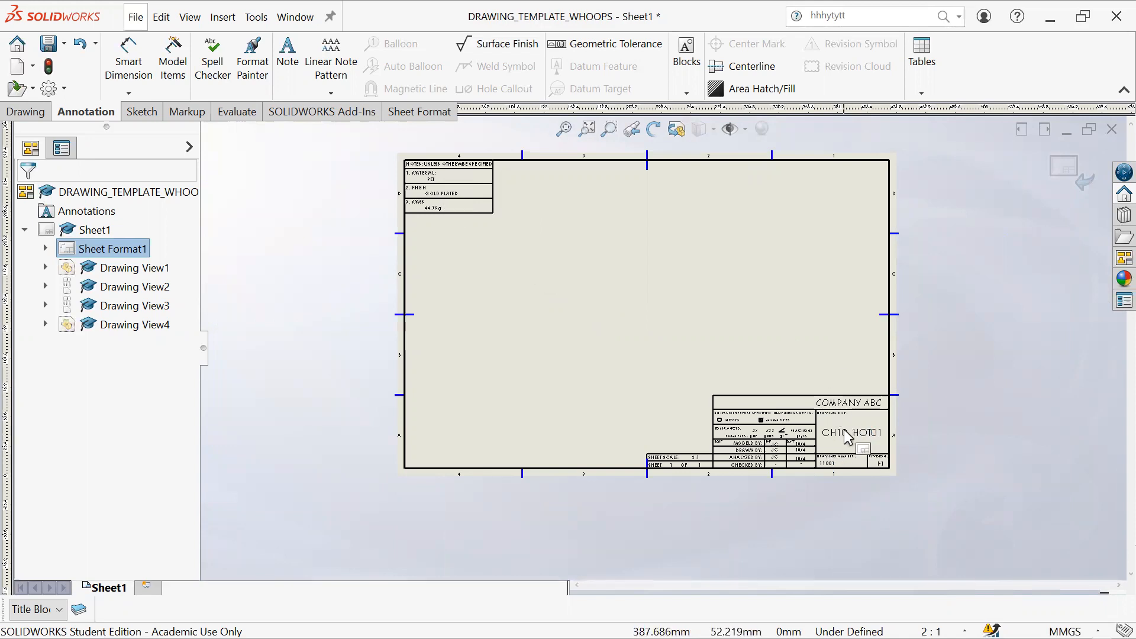
scroll(846, 430, "down", 3)
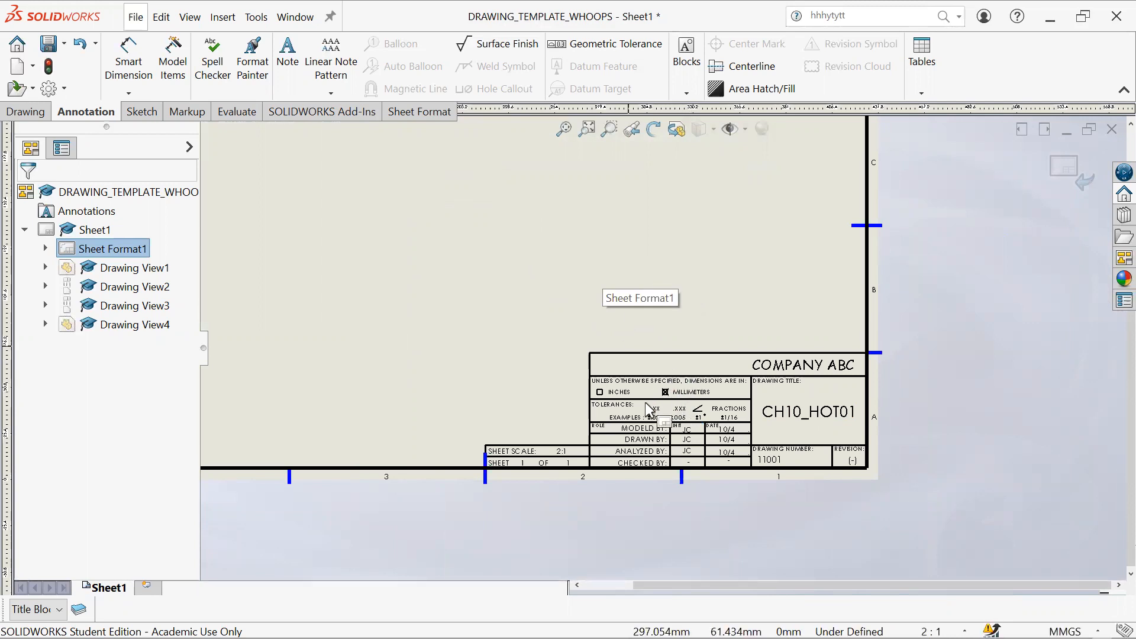
mouse_move(521, 325)
middle_mouse_down()
mouse_move(750, 380)
mouse_move(761, 413)
mouse_move(755, 404)
middle_mouse_up()
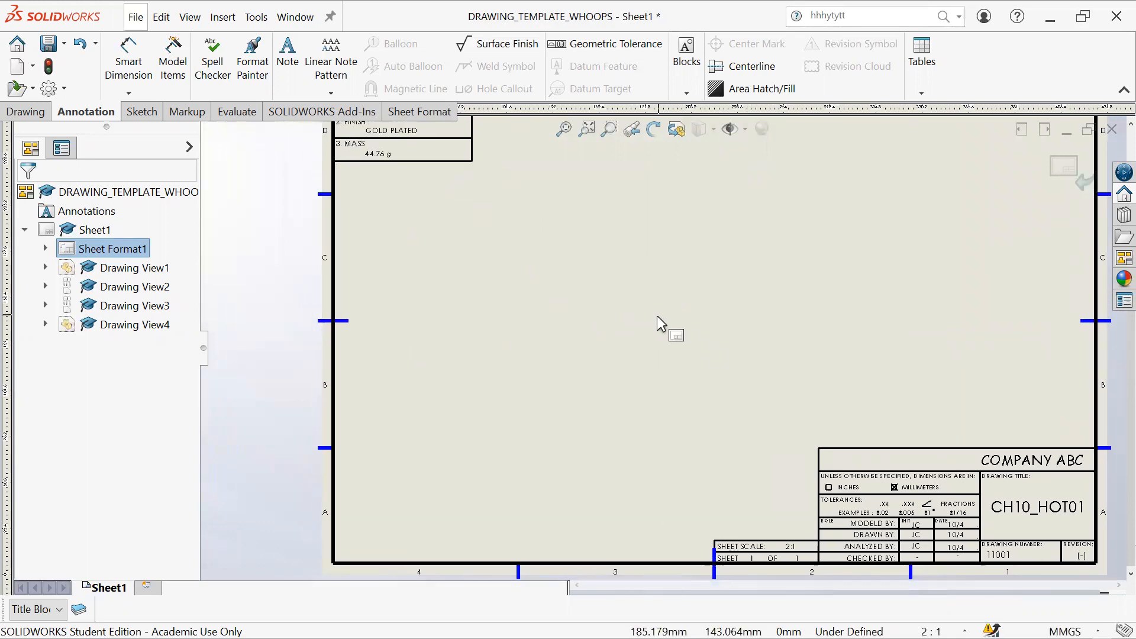
middle_click_drag(657, 316, 656, 352)
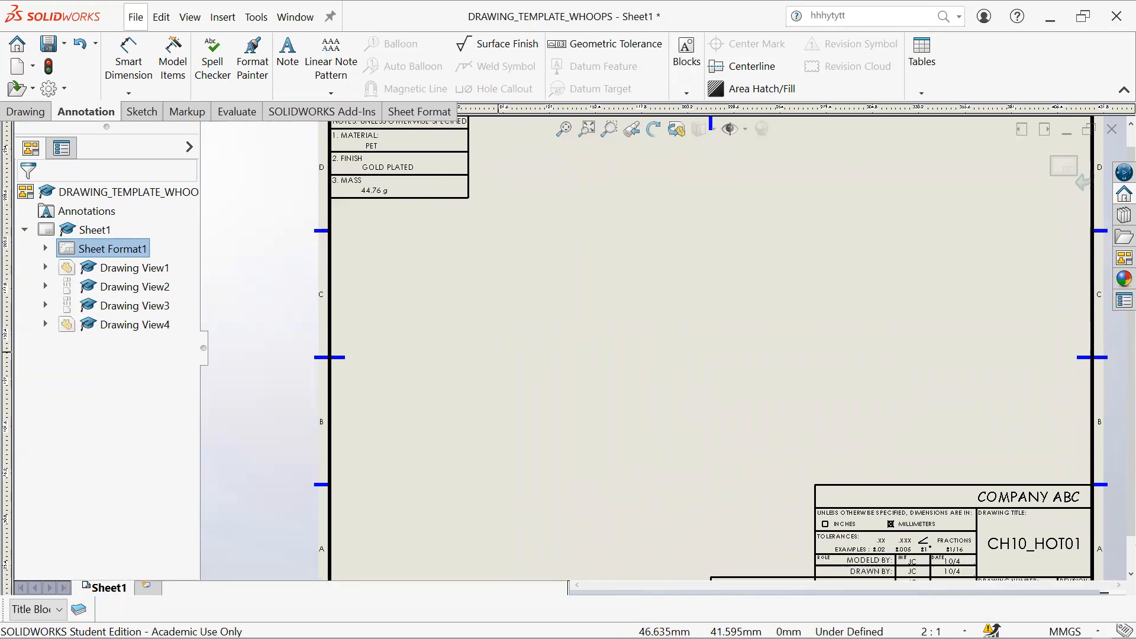
Step: Exit sheet format editing and save the drawing together with the modified CH10_HOT01 part
right_click(613, 372)
left_click(717, 369)
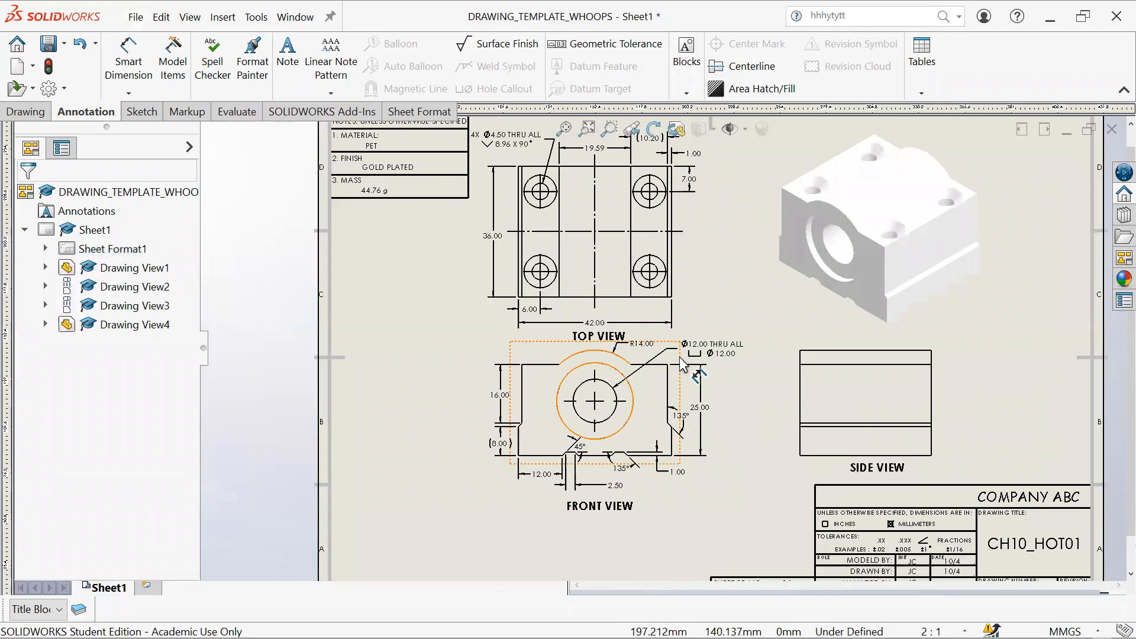
key("ctrl+s")
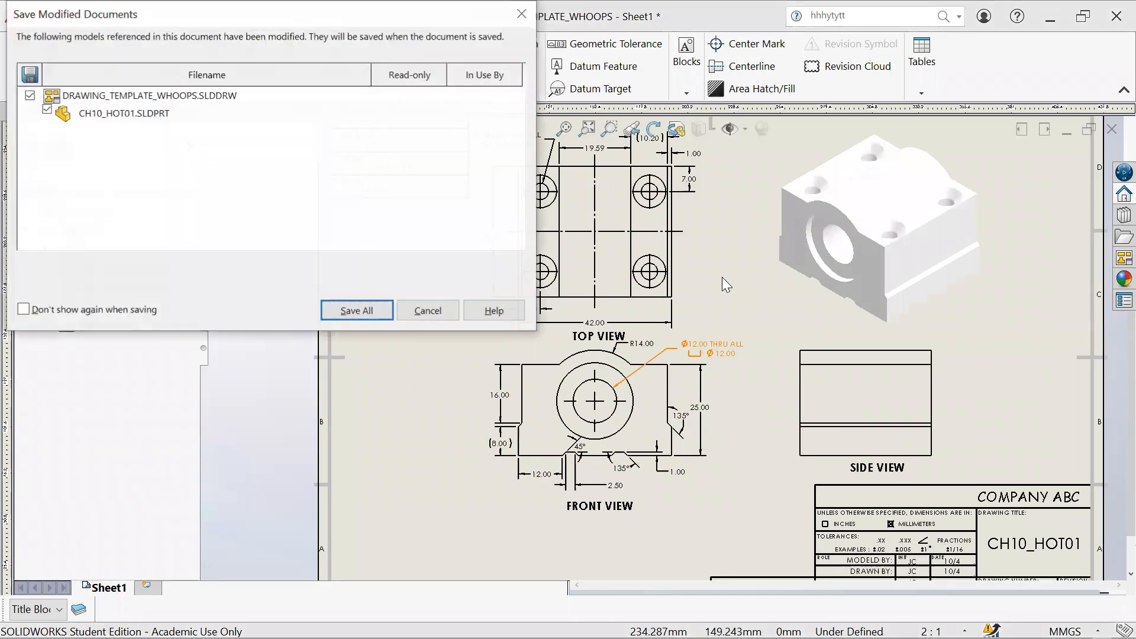
left_click(360, 310)
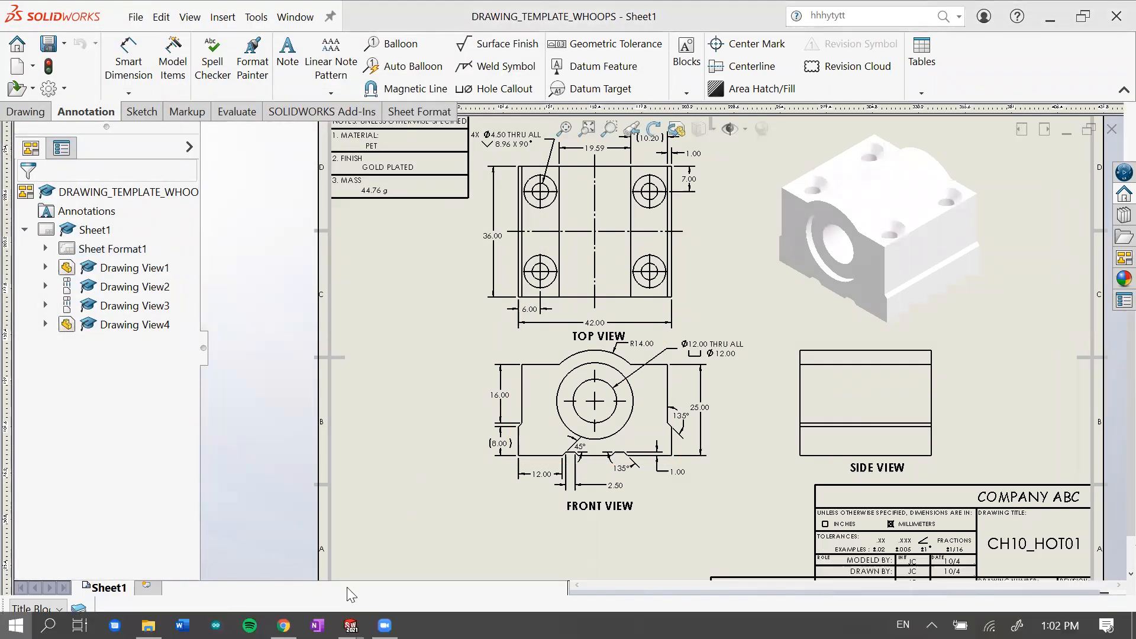
Step: Switch to the CUSTOM_DRAWING_TEMPLATE drawing and look over its title block and notes table property placeholders
key("super")
mouse_move(350, 625)
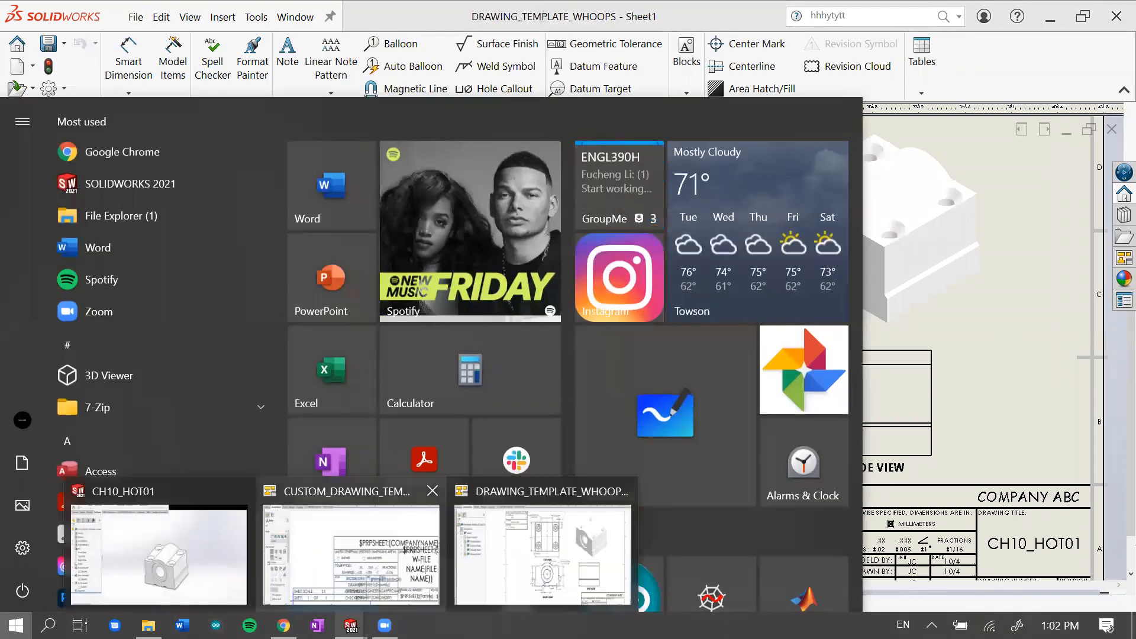
left_click(354, 544)
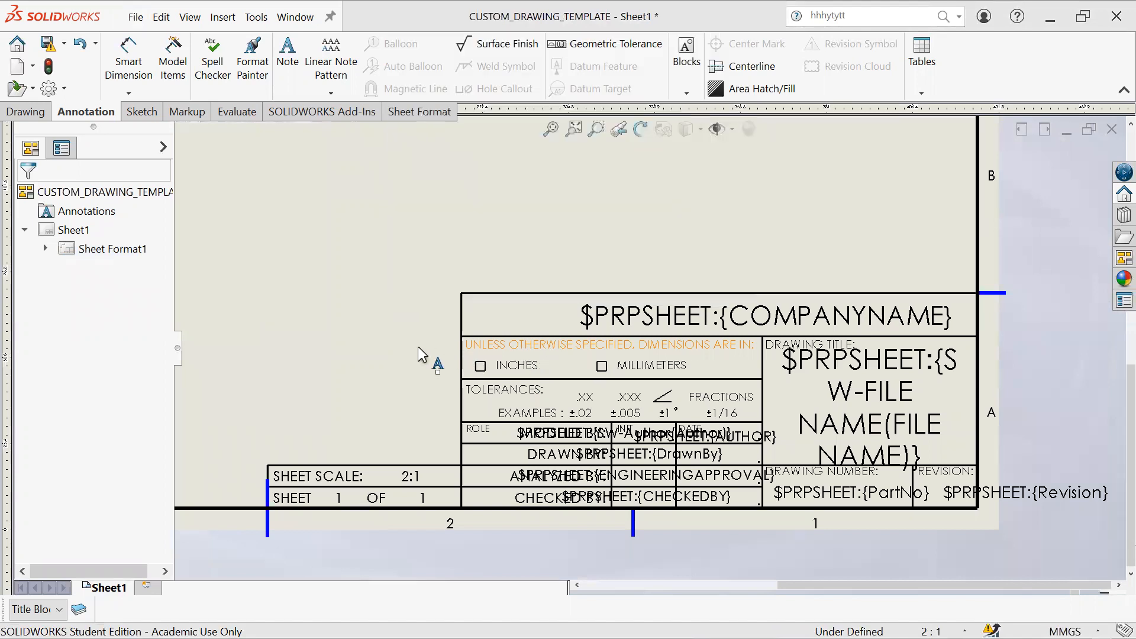
scroll(687, 254, "up", 5)
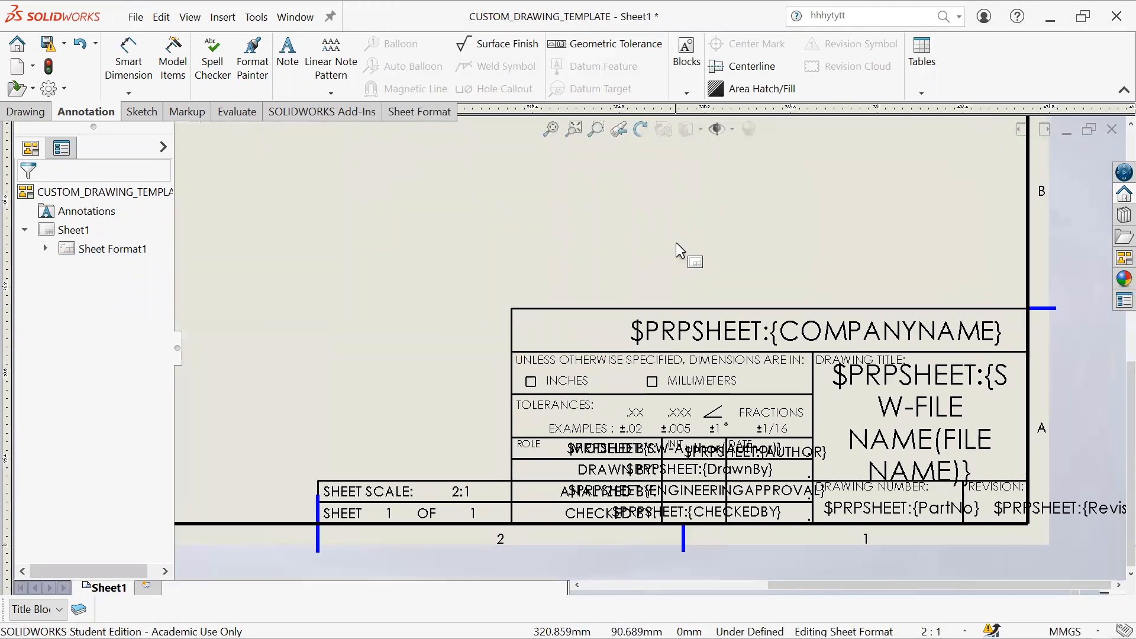
middle_click_drag(831, 374, 875, 403)
mouse_move(582, 258)
middle_mouse_down()
mouse_move(573, 357)
mouse_move(524, 320)
mouse_move(543, 271)
mouse_move(538, 287)
middle_mouse_up()
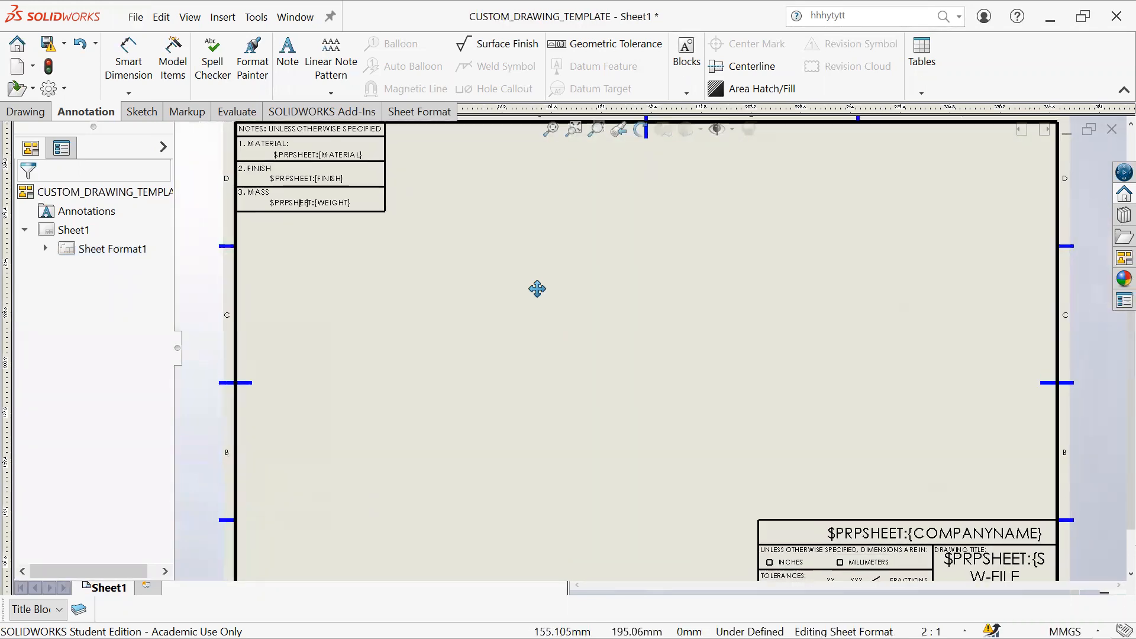
scroll(535, 293, "up", 2)
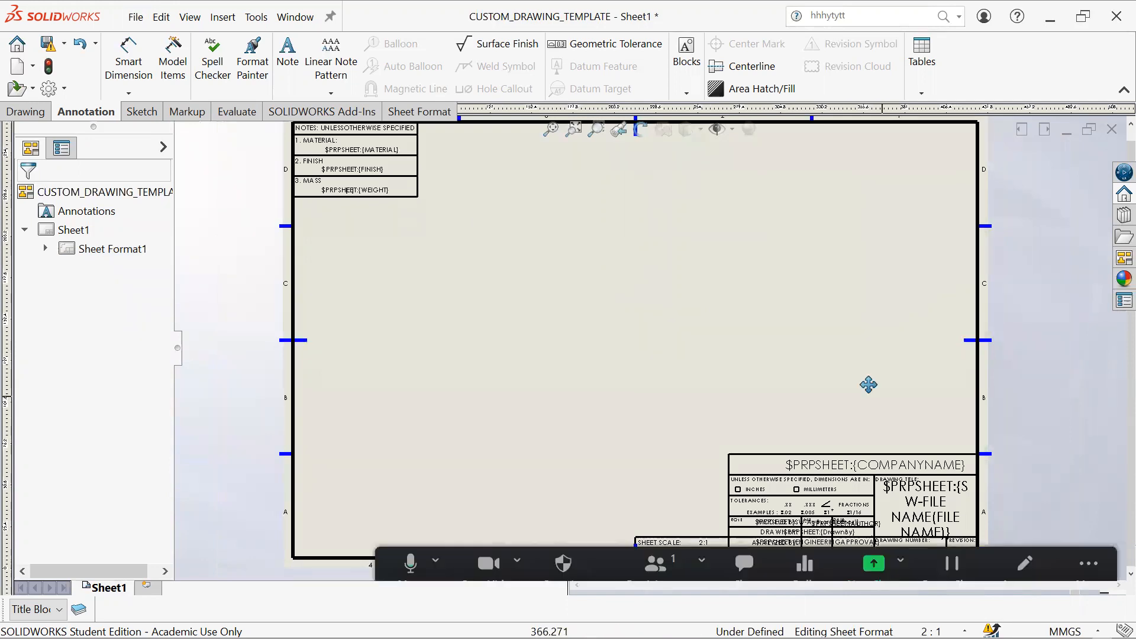
middle_click_drag(867, 386, 784, 319)
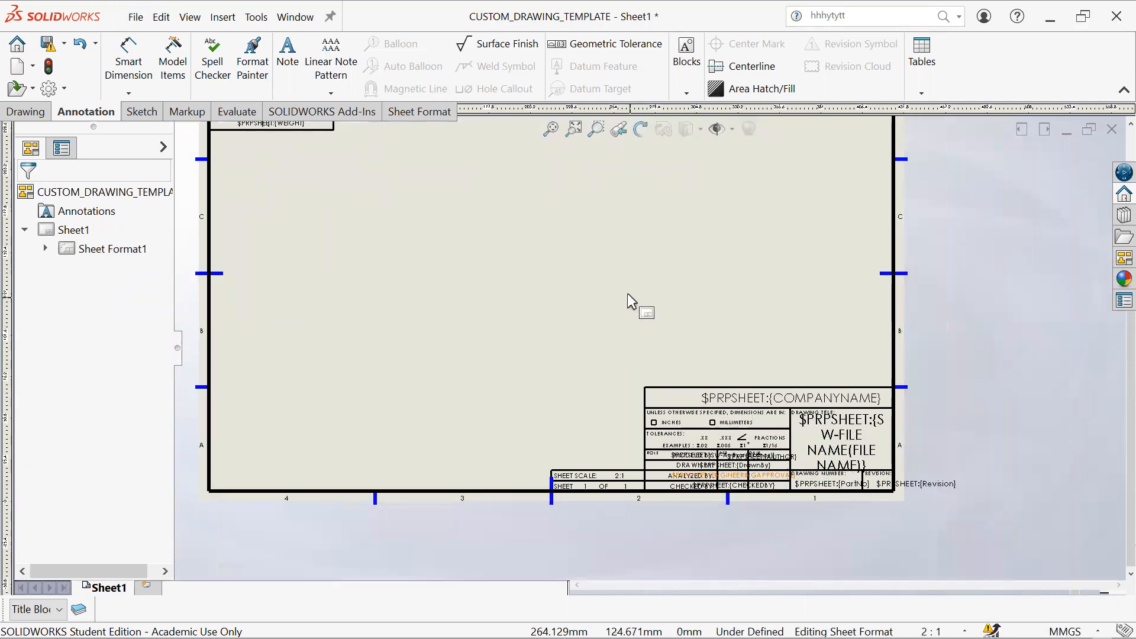
Step: Delete the WEIGHT property note and the stray bracket note from the MASS cell of the notes table
scroll(400, 289, "down", 4)
middle_click_drag(249, 148, 690, 360)
middle_click_drag(659, 296, 562, 381)
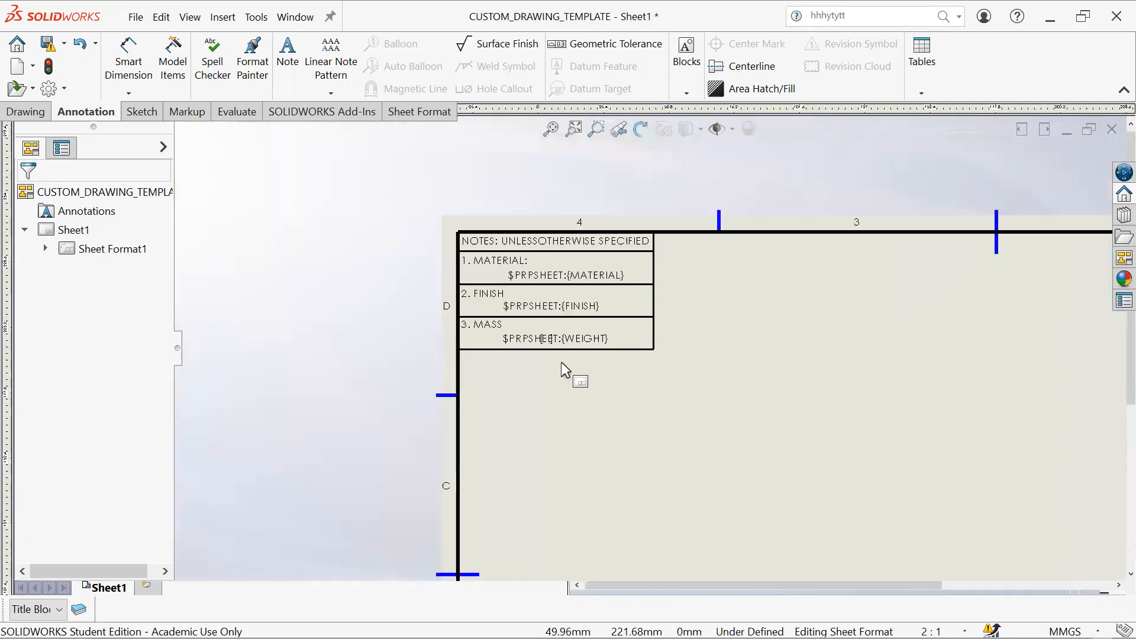
scroll(585, 339, "down", 2)
left_click_drag(527, 344, 516, 326)
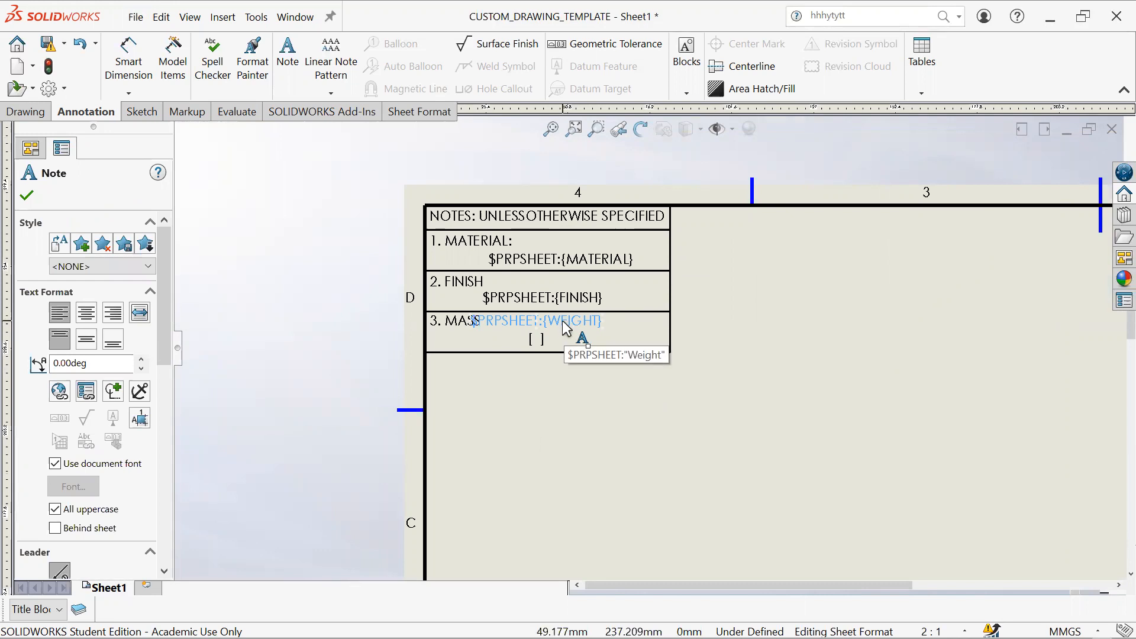
key("Delete")
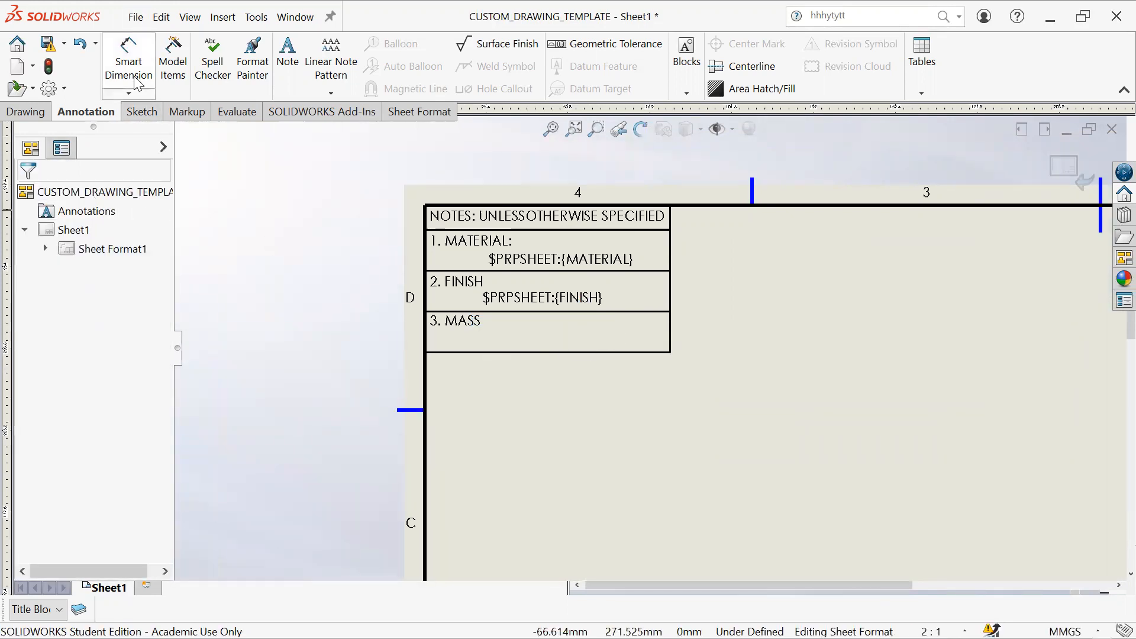
Step: Place a new blank note beneath the 3. MASS label, aligned with the material value's left edge
left_click(252, 62)
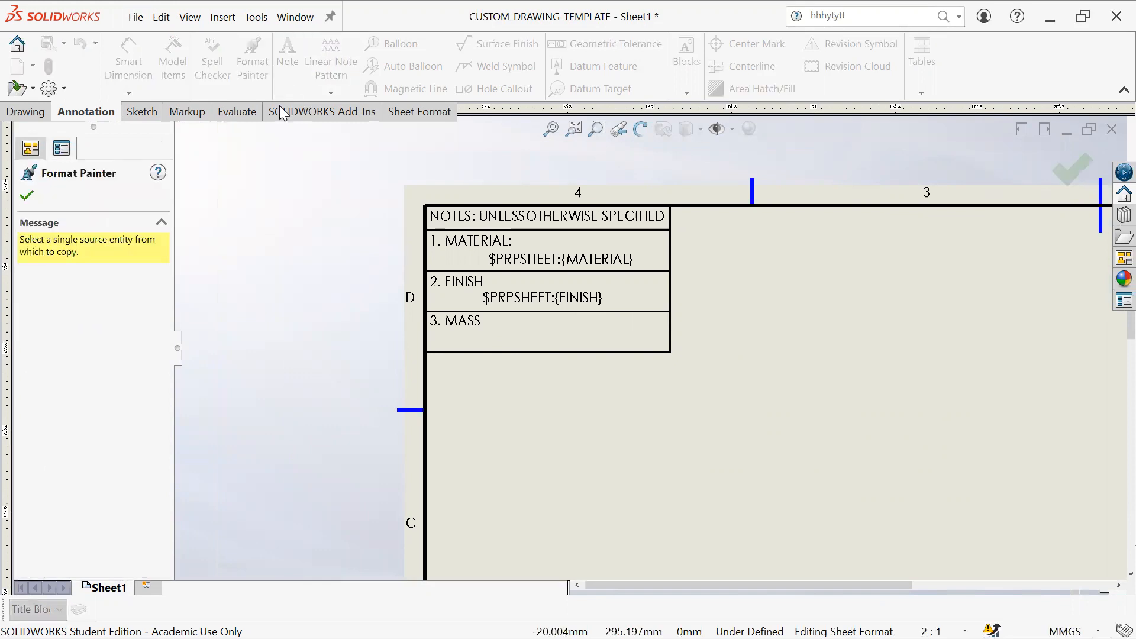
left_click(27, 195)
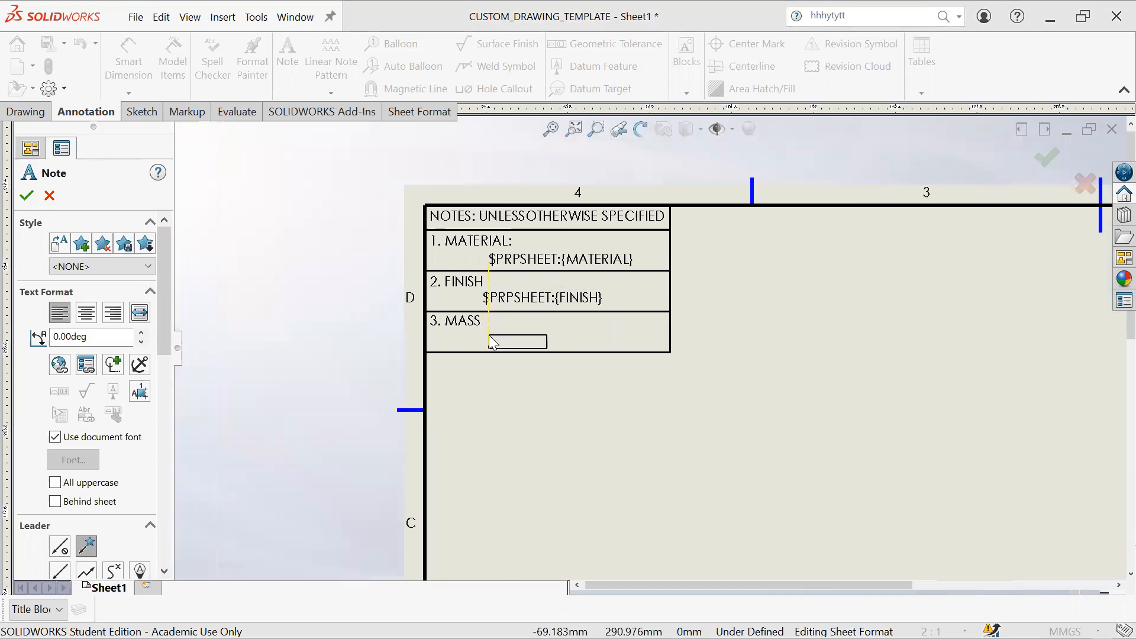
left_click(489, 336)
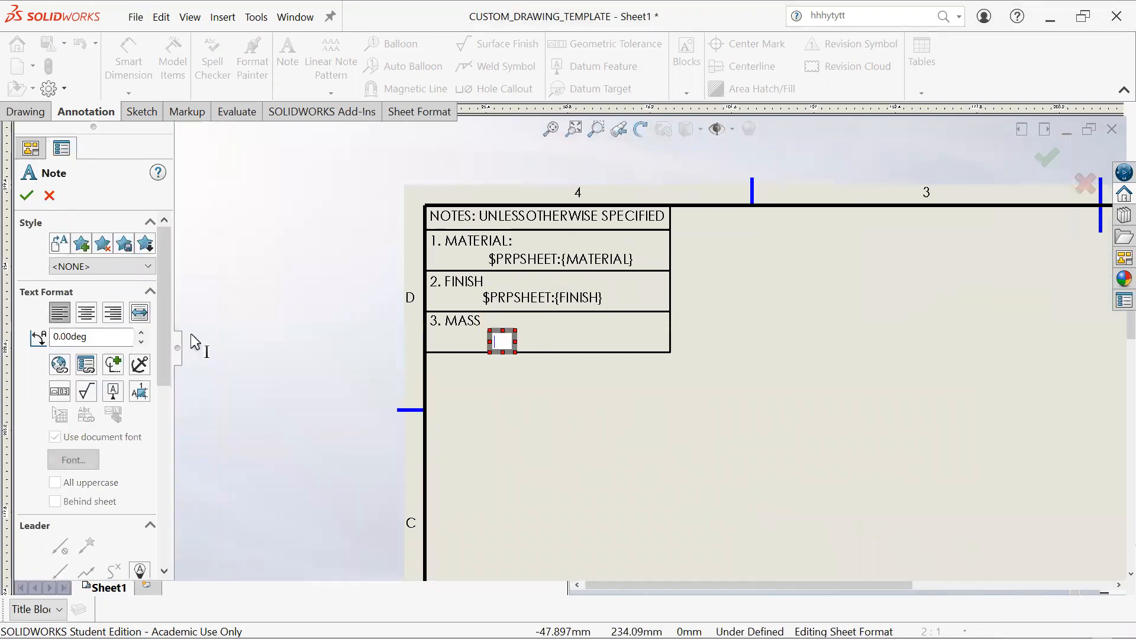
Step: Start linking the blank MASS note to a property from the model in the drawing view specified in Sheet Properties
left_click(86, 365)
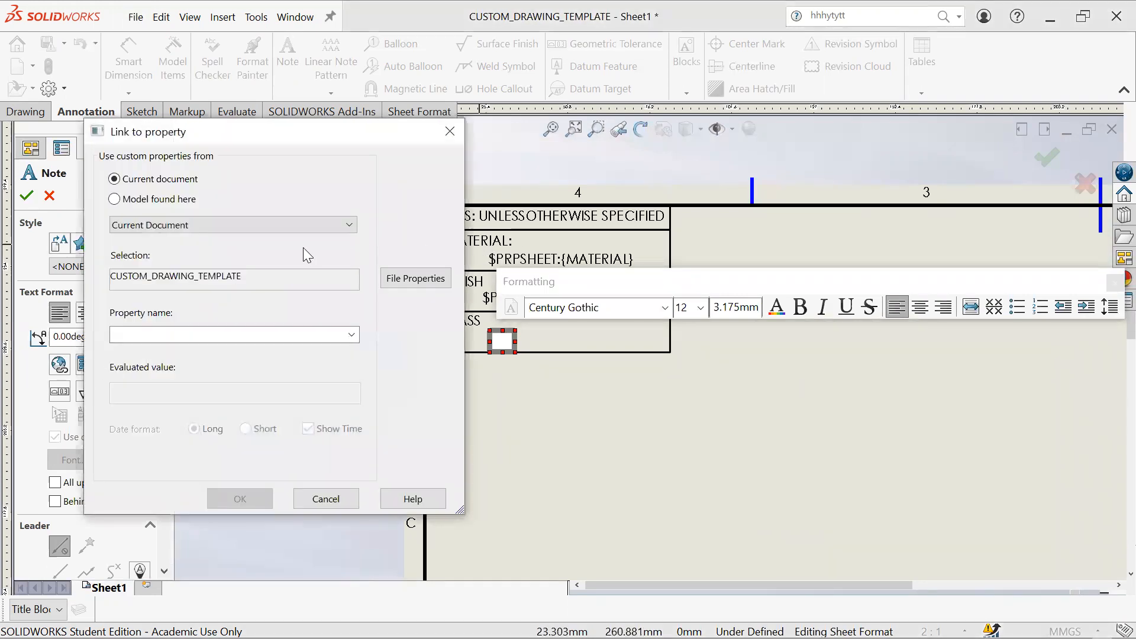
left_click(115, 199)
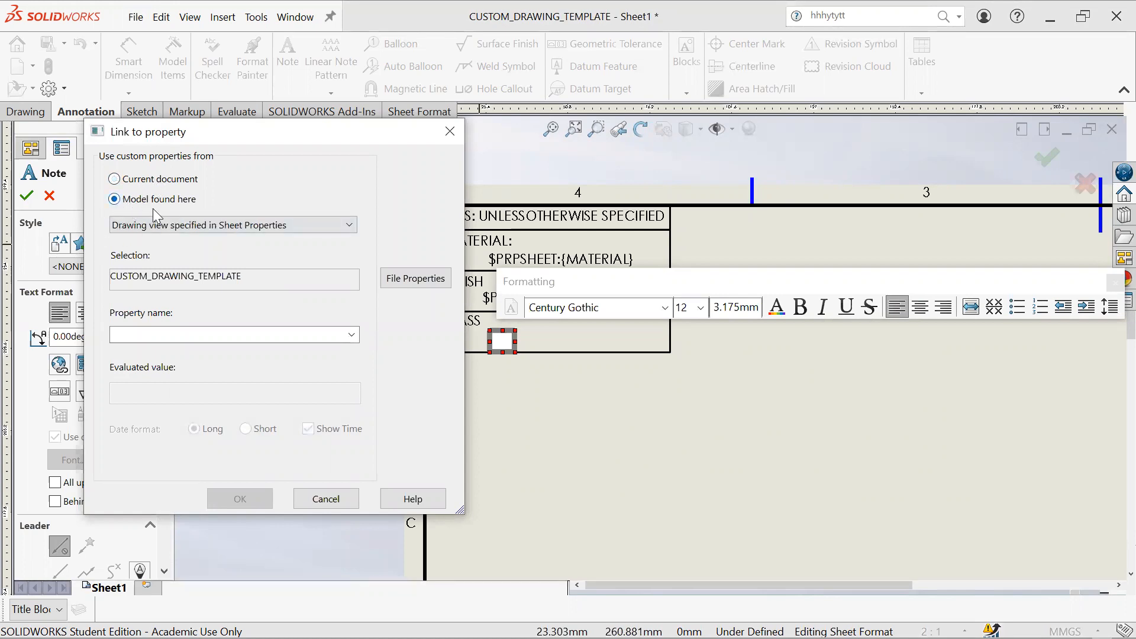
left_click(253, 230)
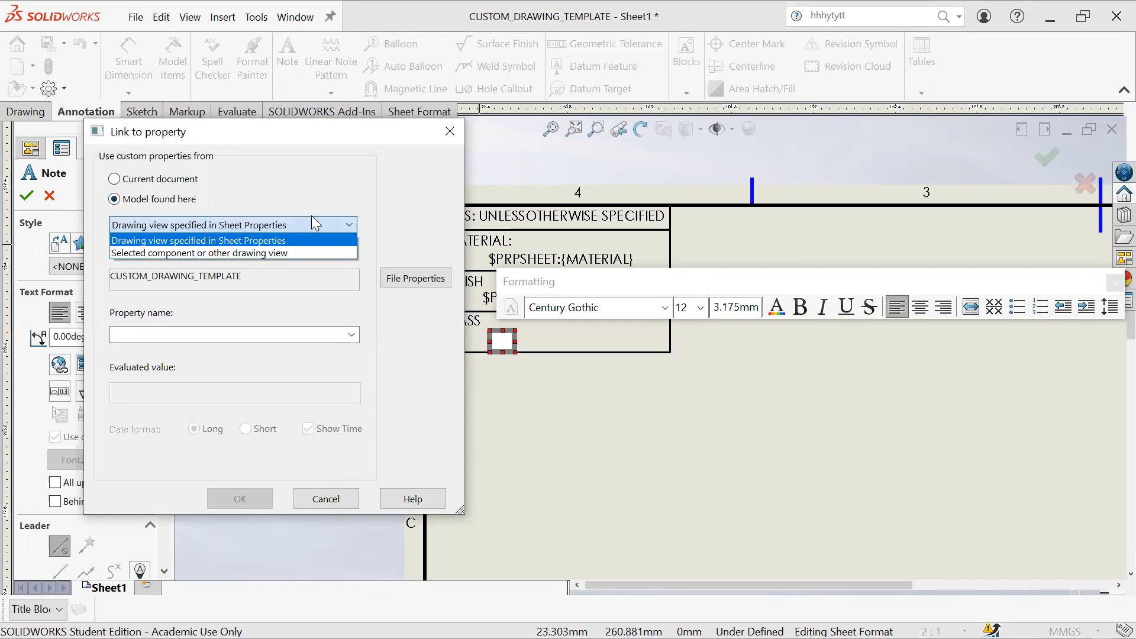
left_click(325, 198)
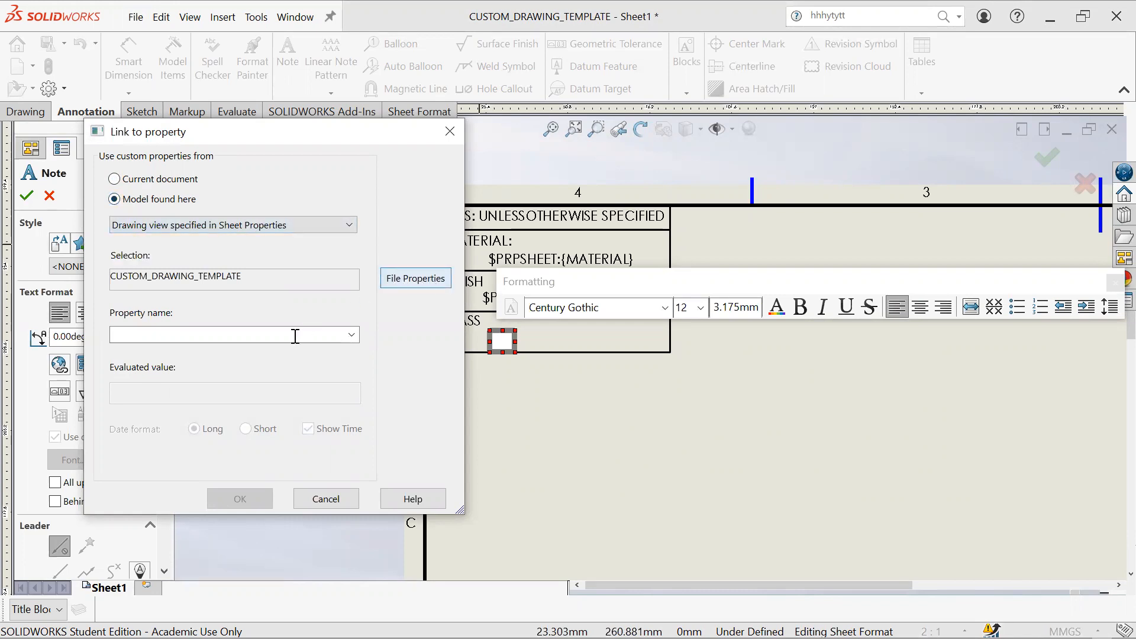
Step: Try the SW-File Name property for the note, and check the drawing file's custom properties
left_click(352, 335)
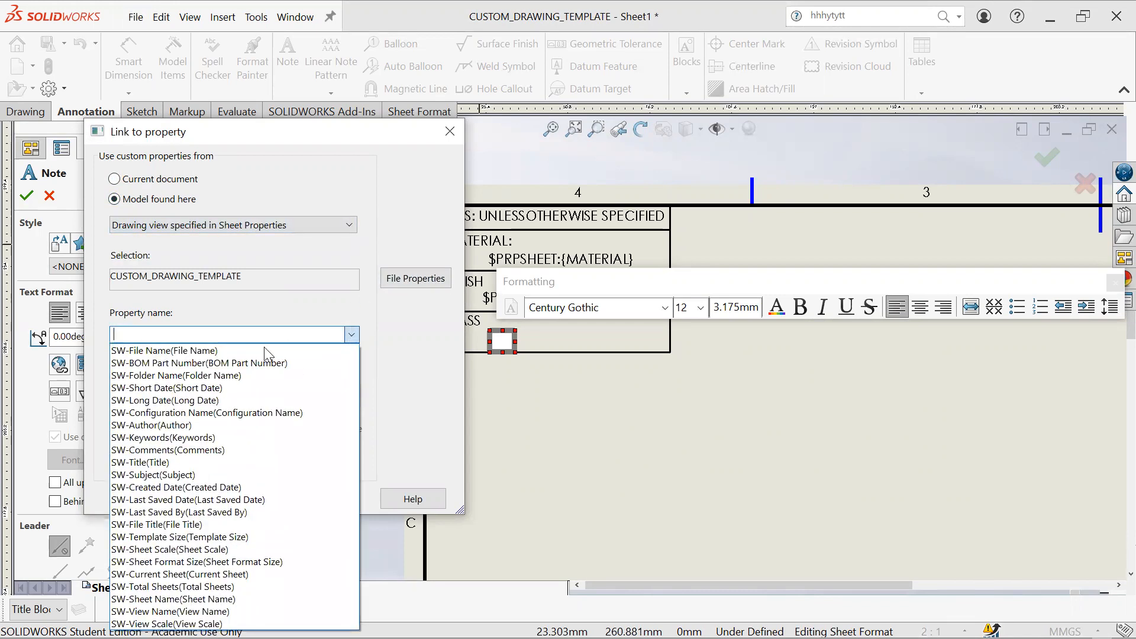
left_click(206, 349)
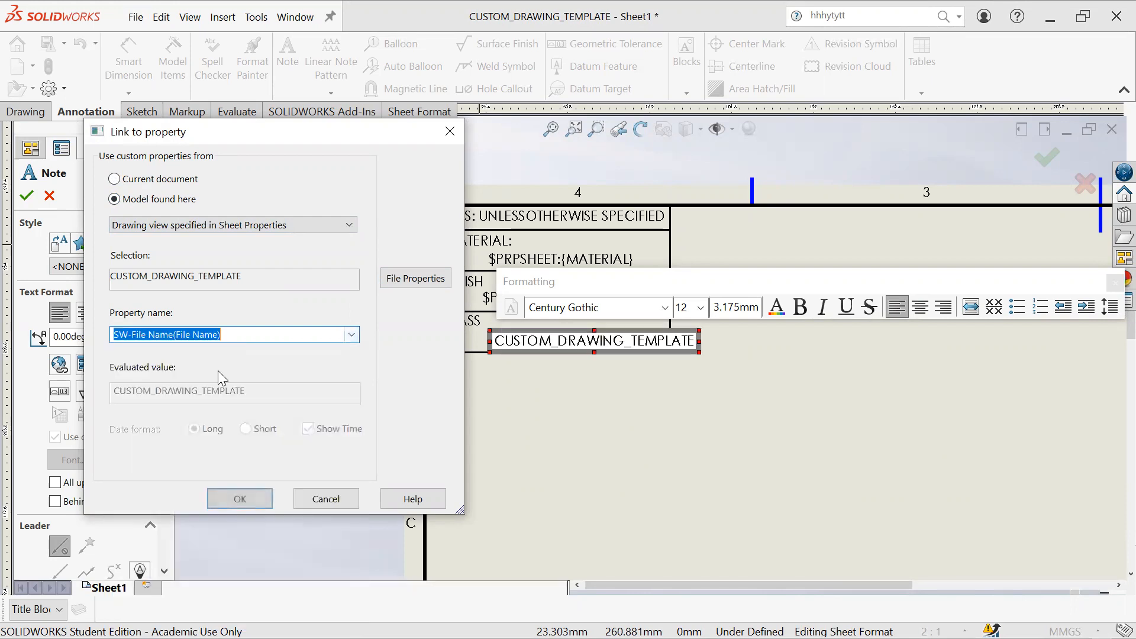
left_click(352, 335)
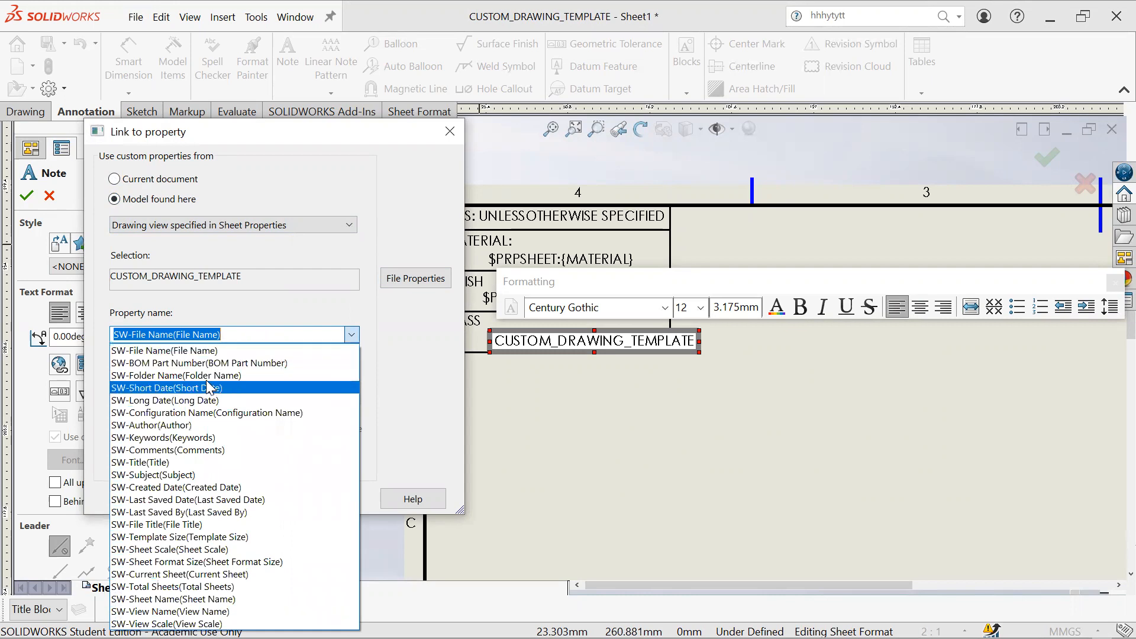
left_click(225, 350)
left_click(416, 279)
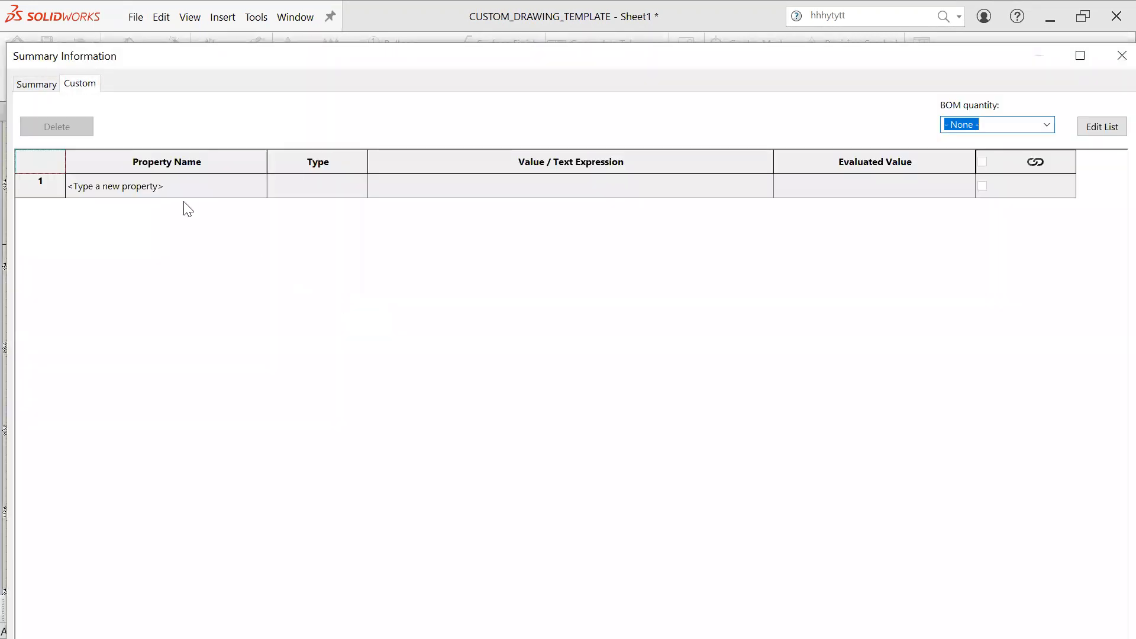
left_click(1121, 55)
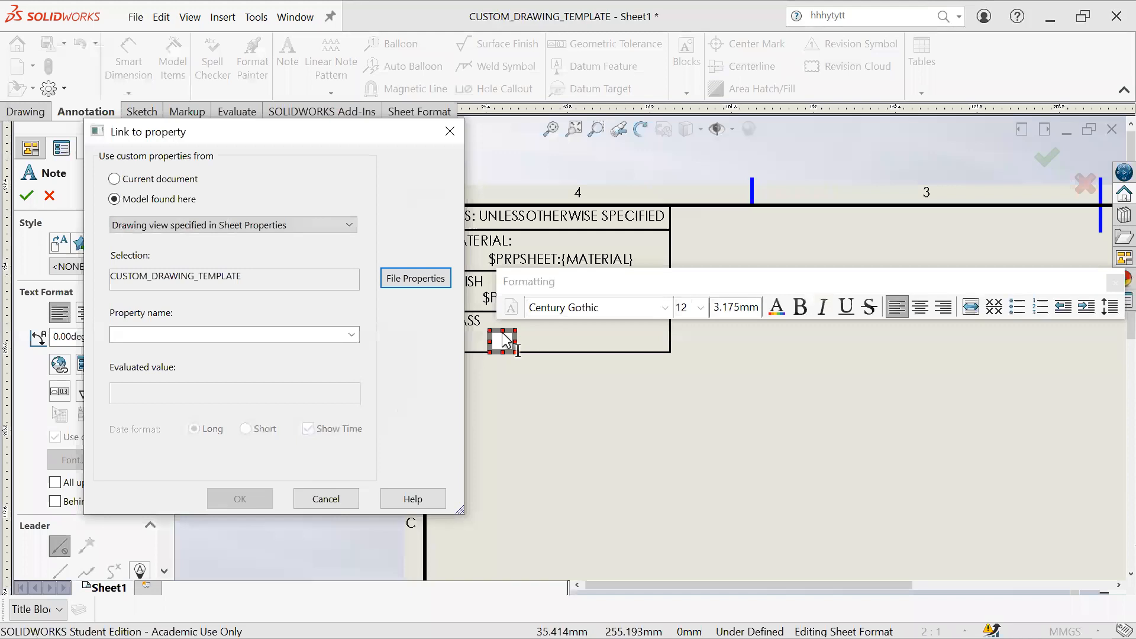
Step: Add a custom property named Mass to the drawing file's properties
left_click(412, 278)
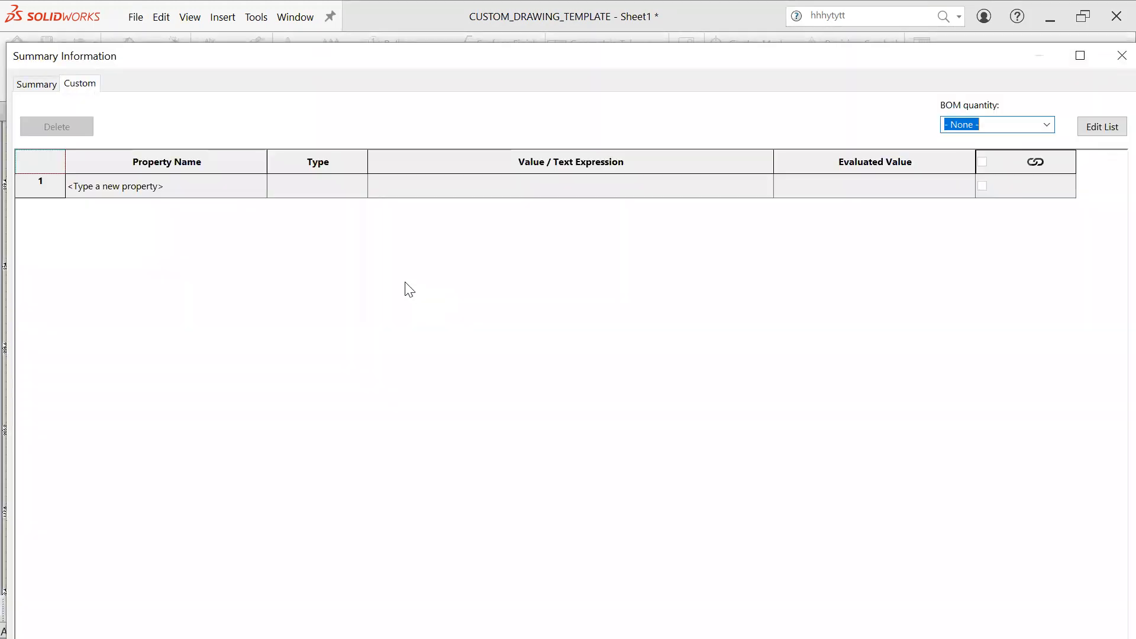
left_click(124, 191)
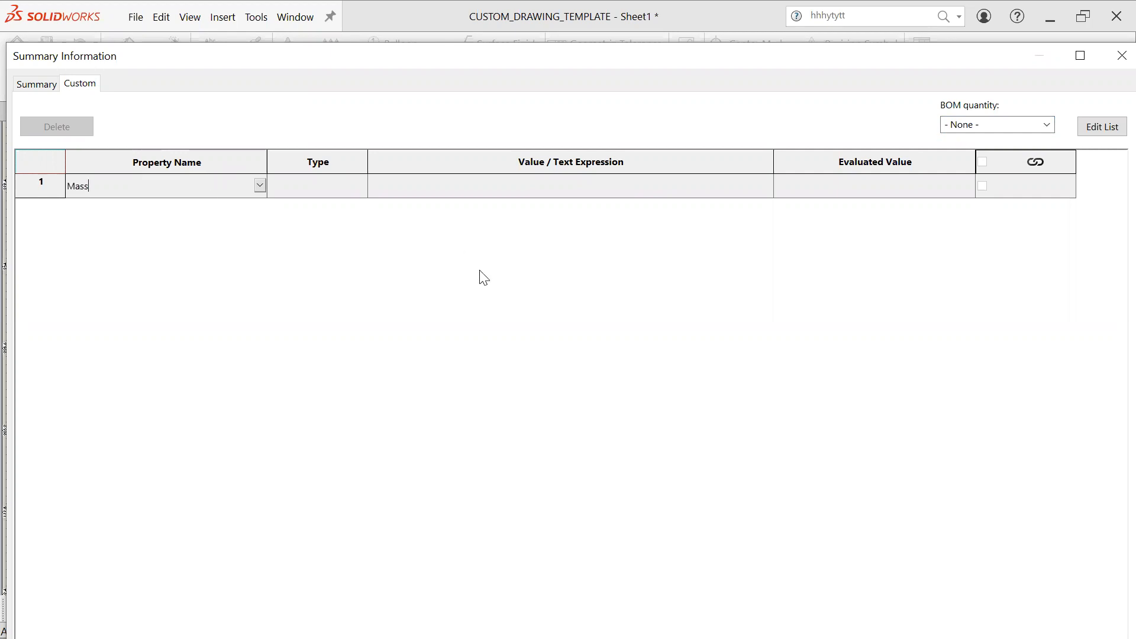
left_click(1074, 58)
left_click(932, 625)
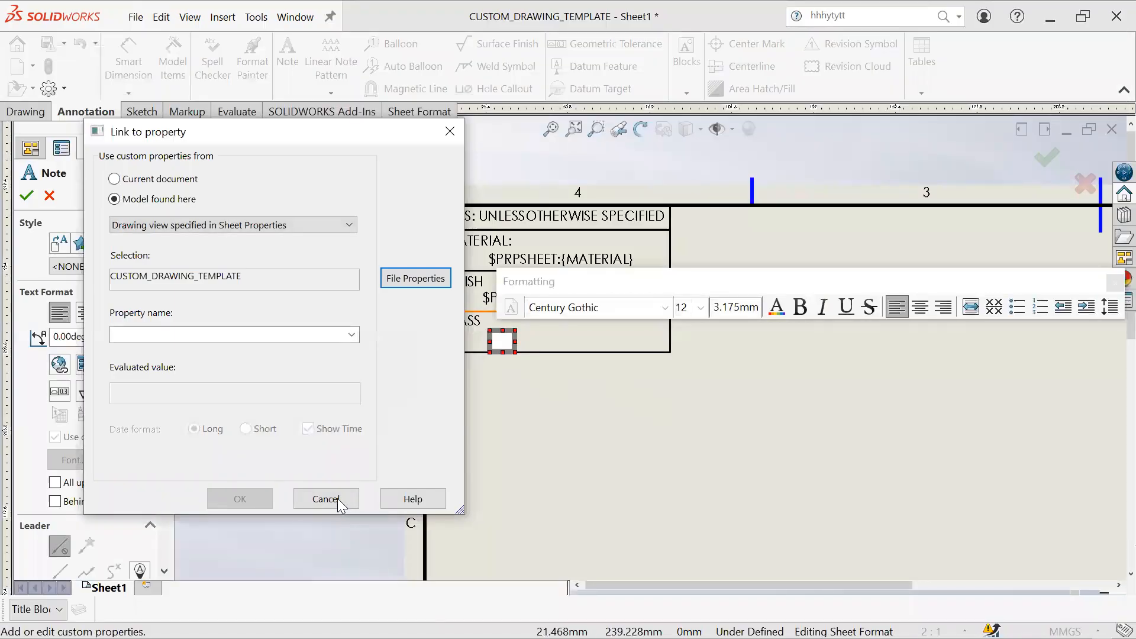
Step: Link the blank note to the Mass property and align it in the MASS cell beneath the finish placeholder
left_click(353, 335)
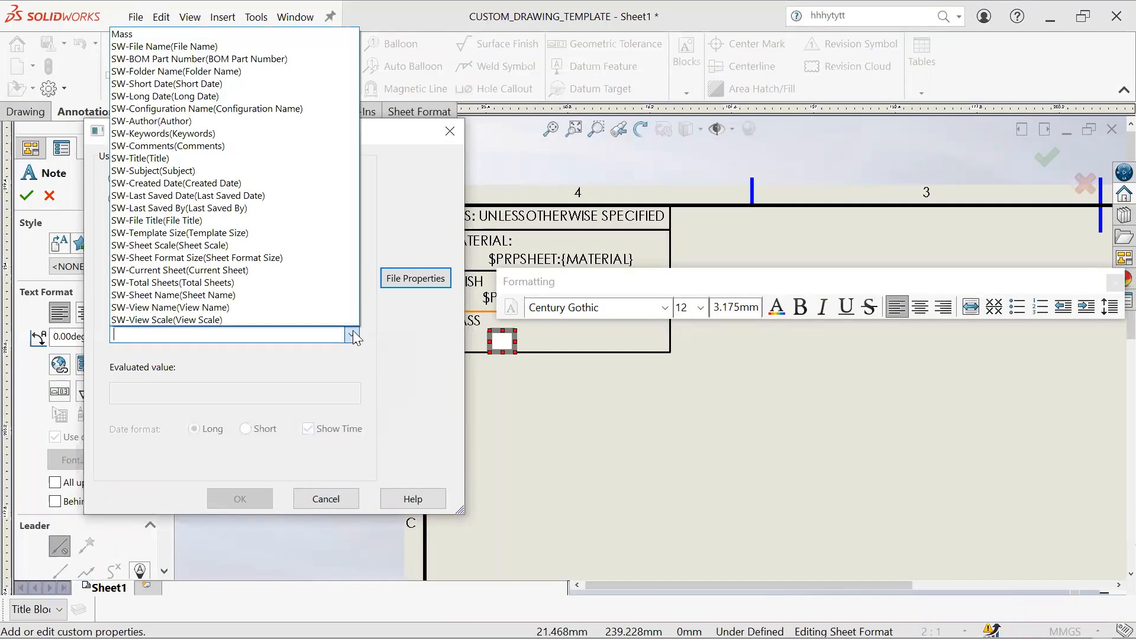
left_click(174, 33)
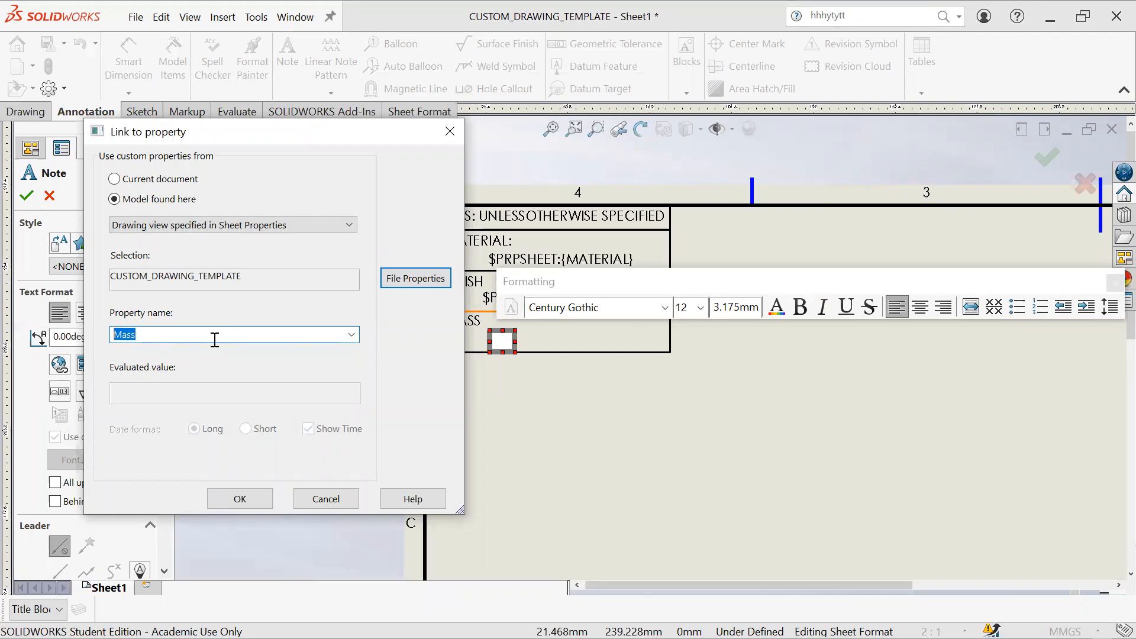
left_click(178, 337)
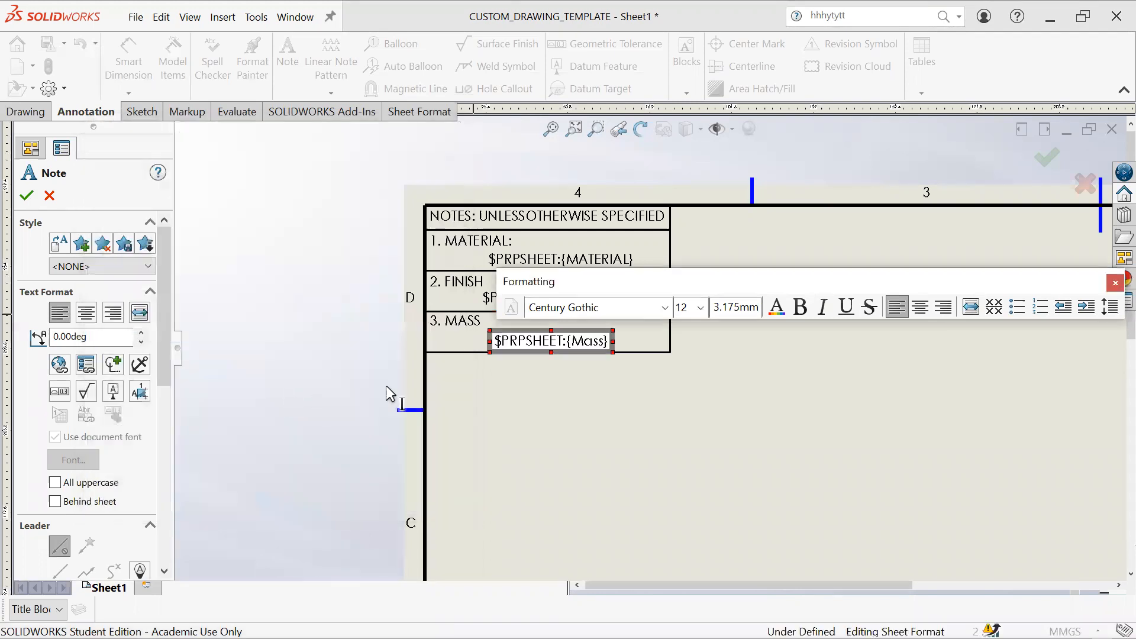
left_click(239, 499)
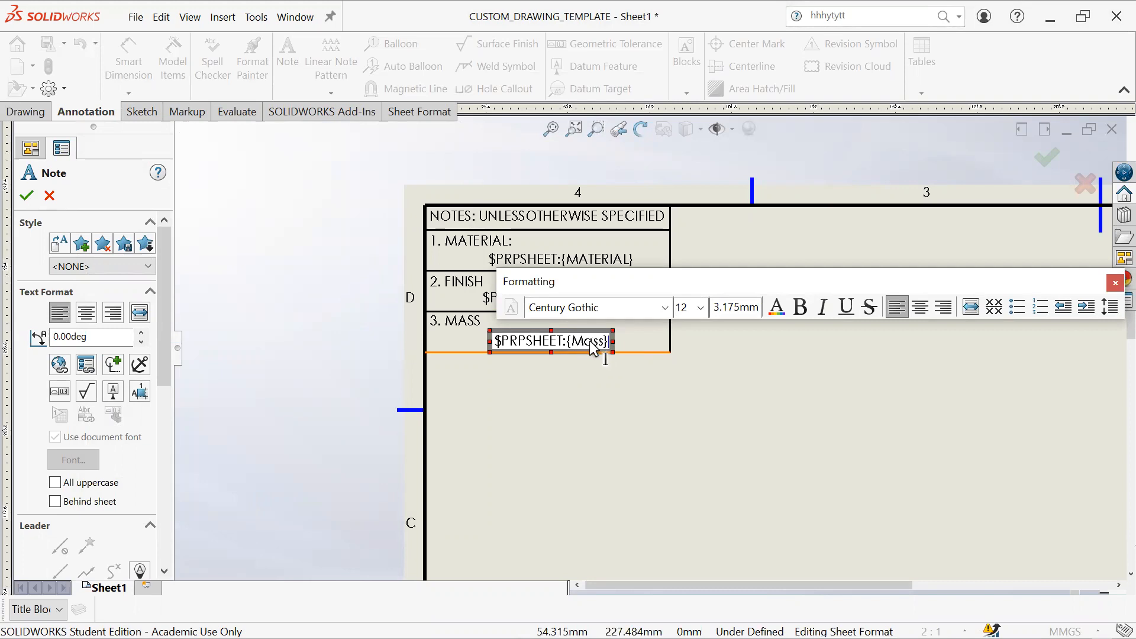
left_click(598, 374)
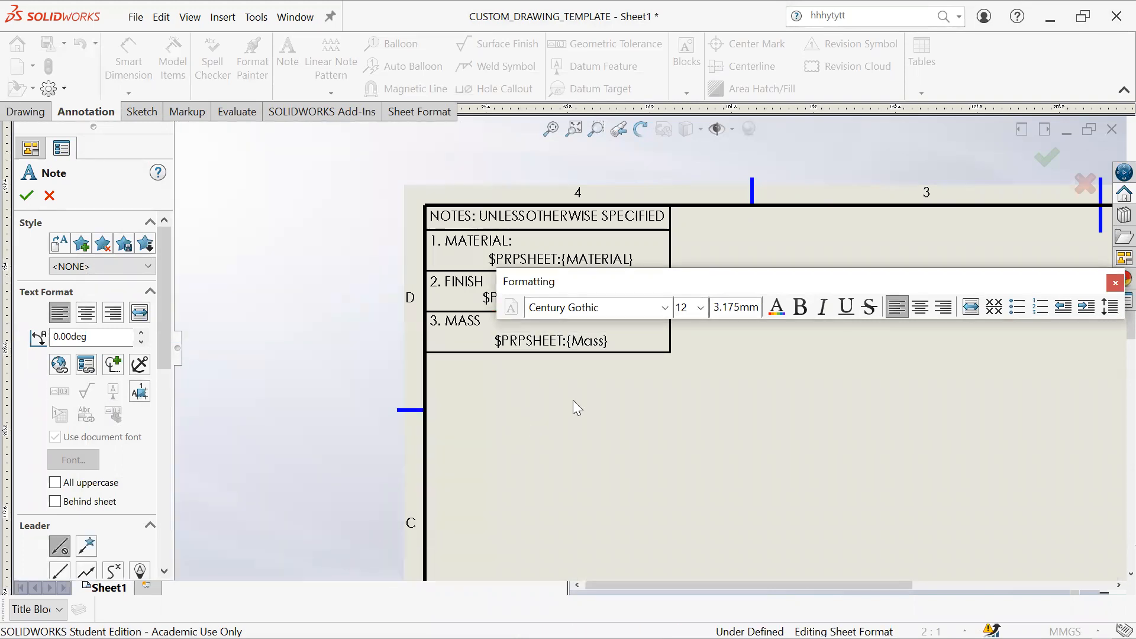
key("Escape")
left_click_drag(566, 343, 544, 337)
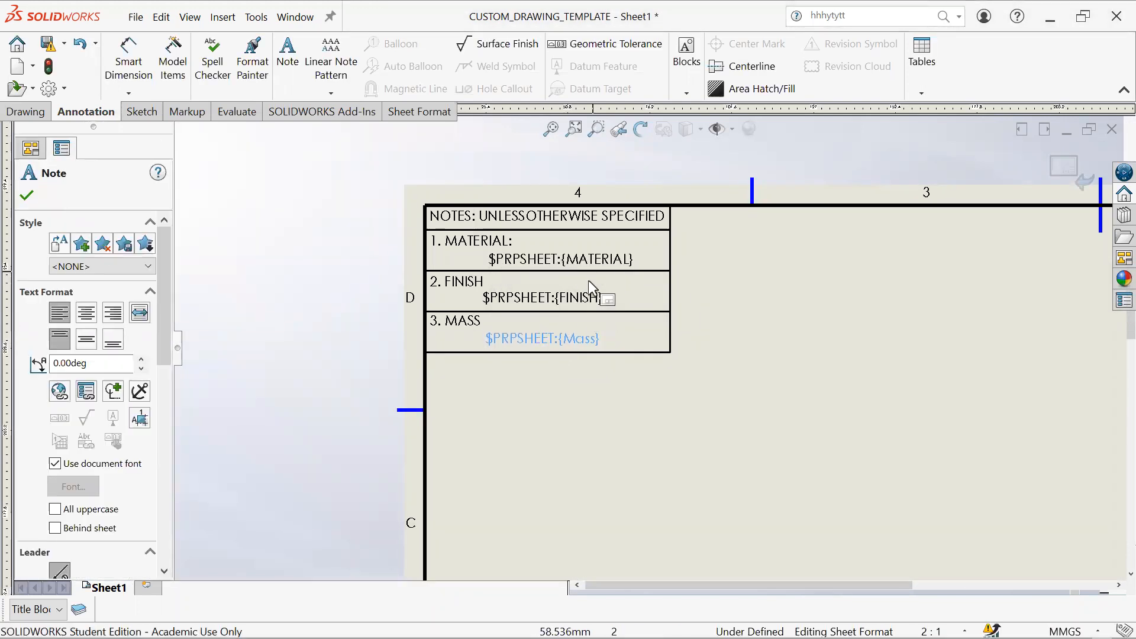
Step: Look over the property placeholders in the template's title block and notes table
middle_click_drag(768, 385, 355, 142)
middle_click_drag(947, 532, 556, 202)
scroll(730, 359, "up", 1)
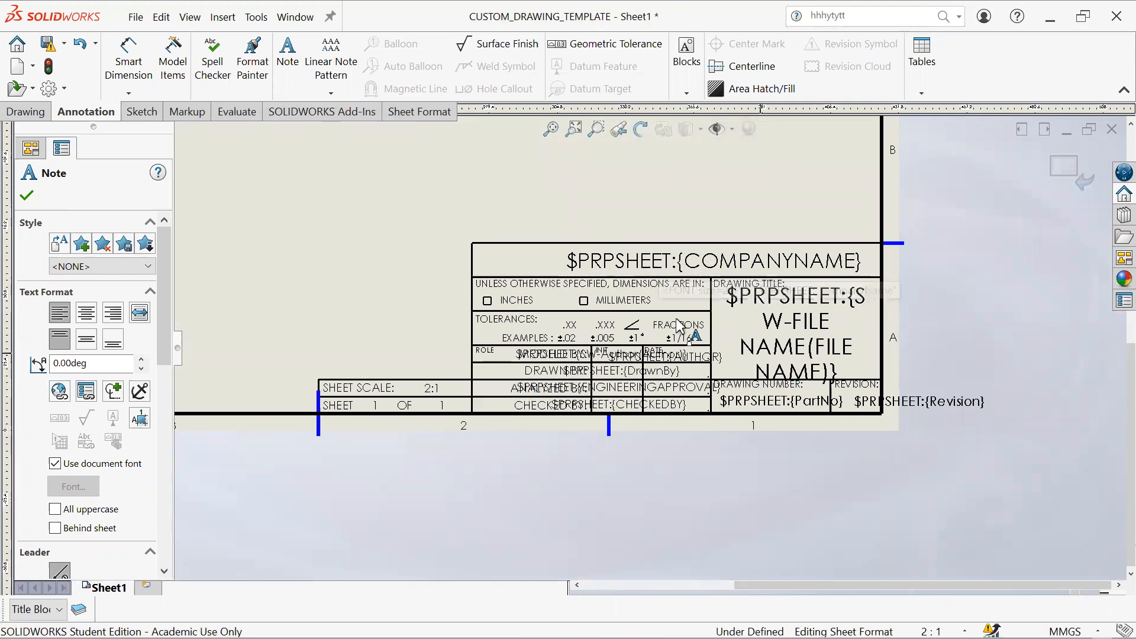
scroll(672, 313, "up", 3)
middle_click_drag(272, 118, 576, 293)
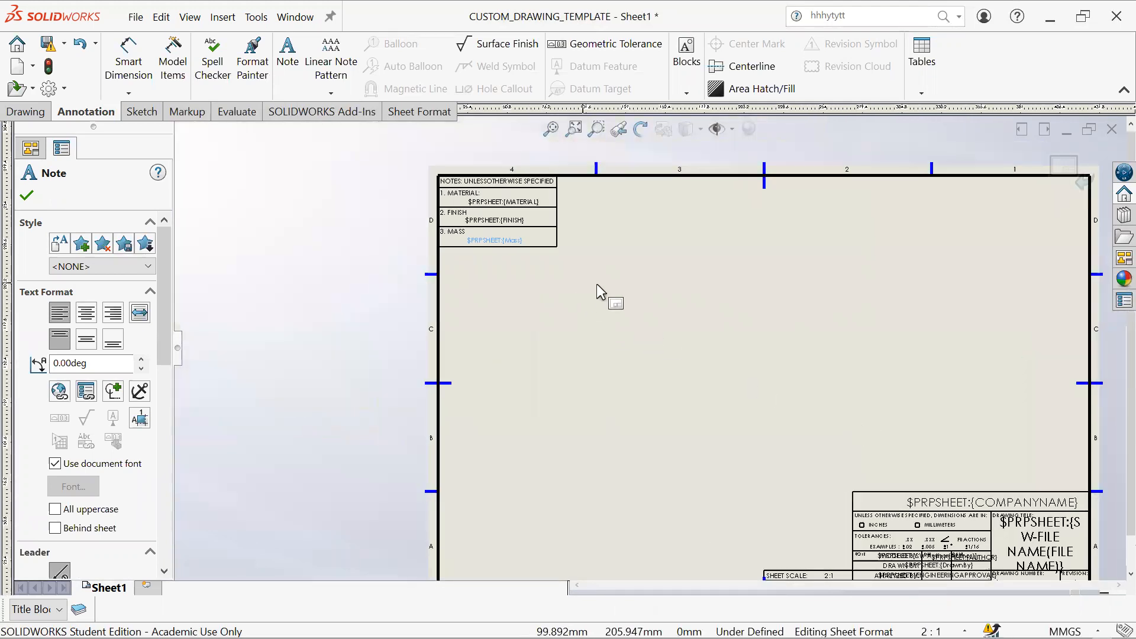
scroll(596, 283, "down", 1)
middle_click_drag(710, 325, 595, 285)
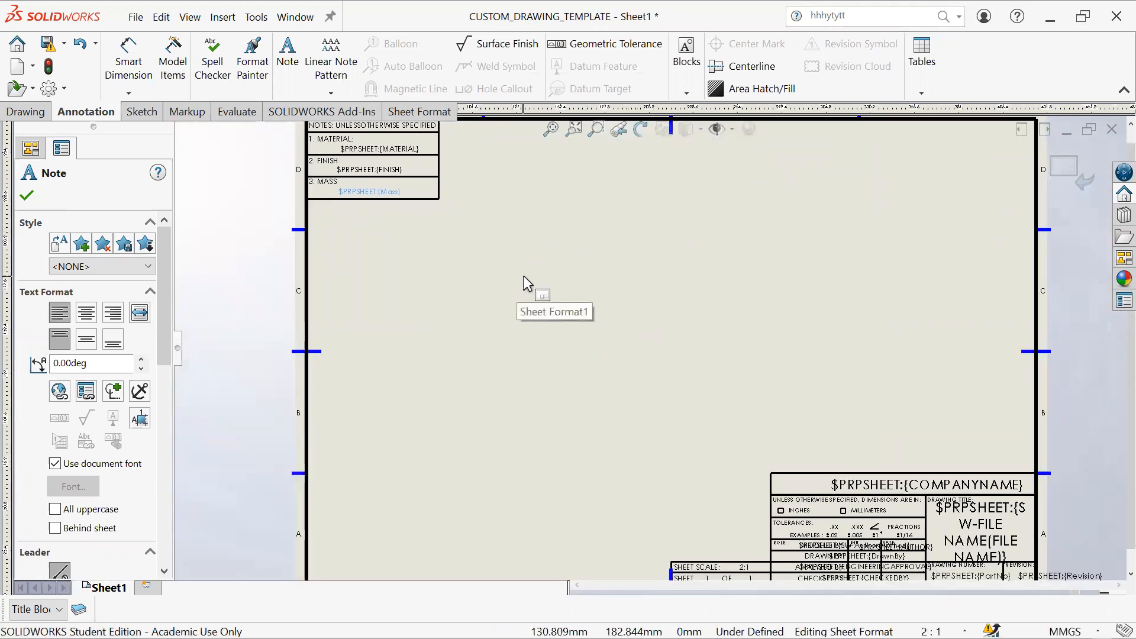
Step: Undo the Mass property note in the notes table and exit sheet format editing
key("Escape")
key("ctrl+z")
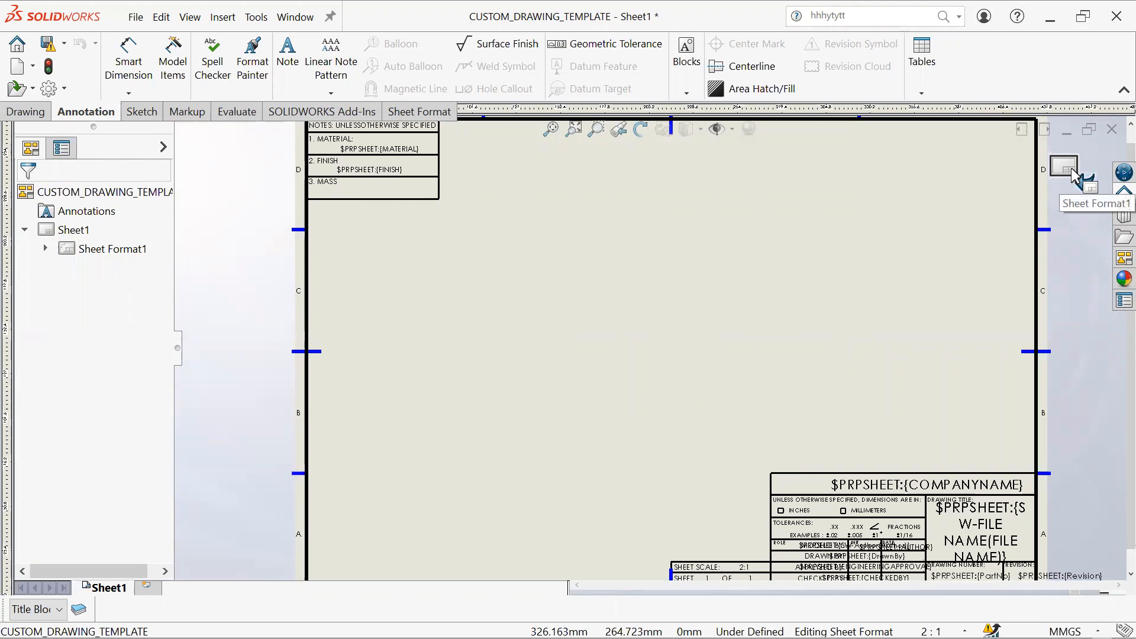
left_click(833, 210)
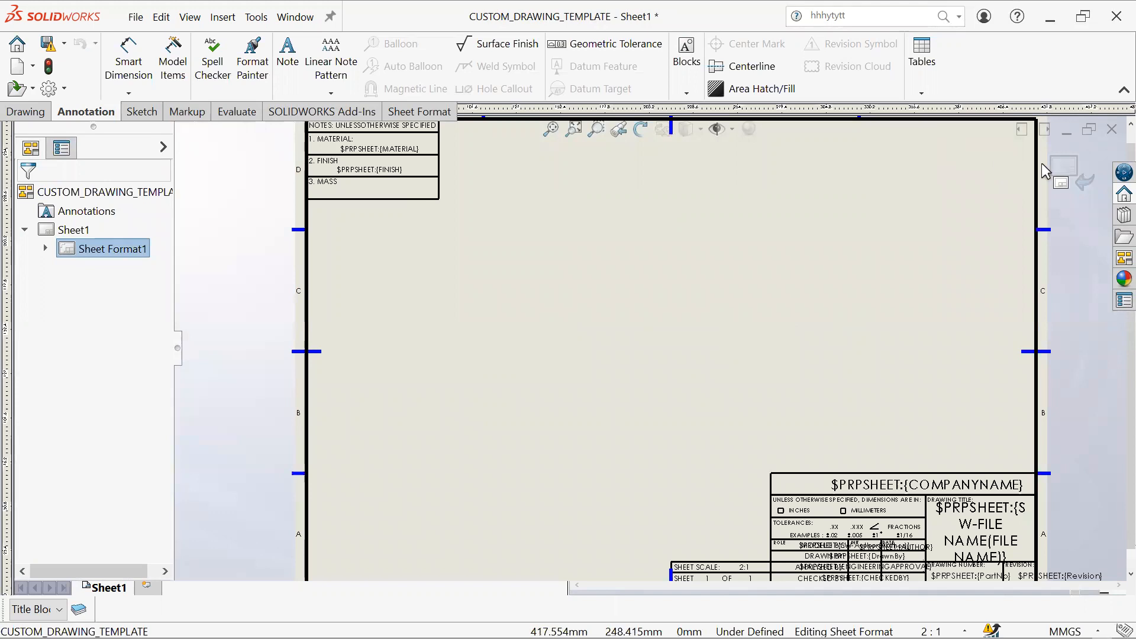
left_click(1057, 171)
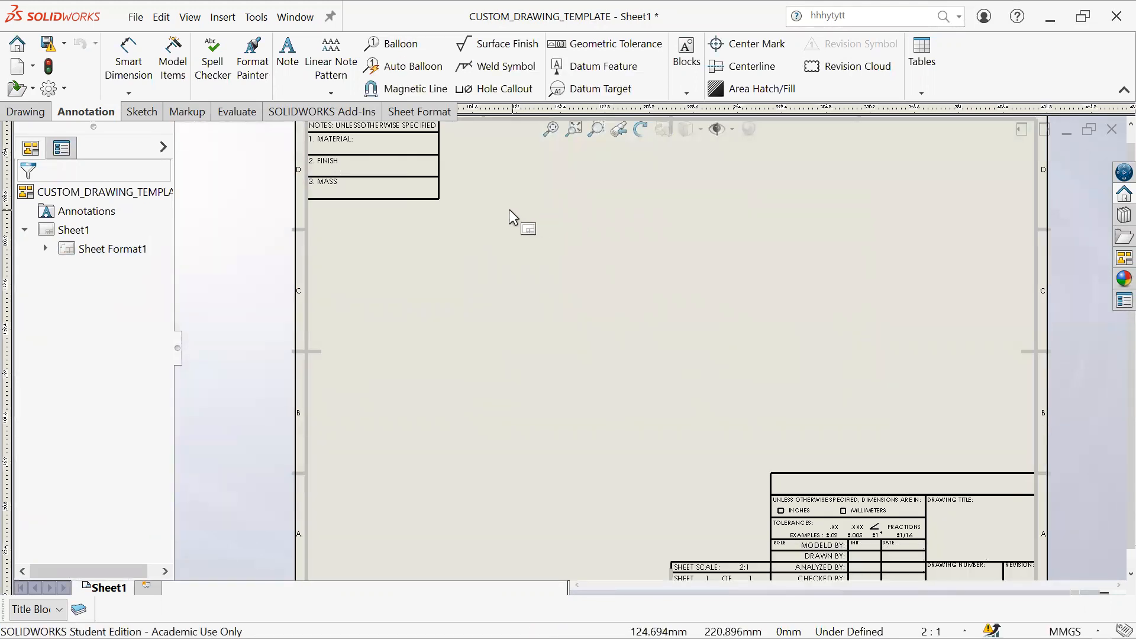
Step: Insert a single model view of the CH10_HOT01 part near the middle of the sheet, without projected views
scroll(508, 210, "down", 2)
scroll(623, 285, "up", 4)
middle_click_drag(740, 378, 718, 315)
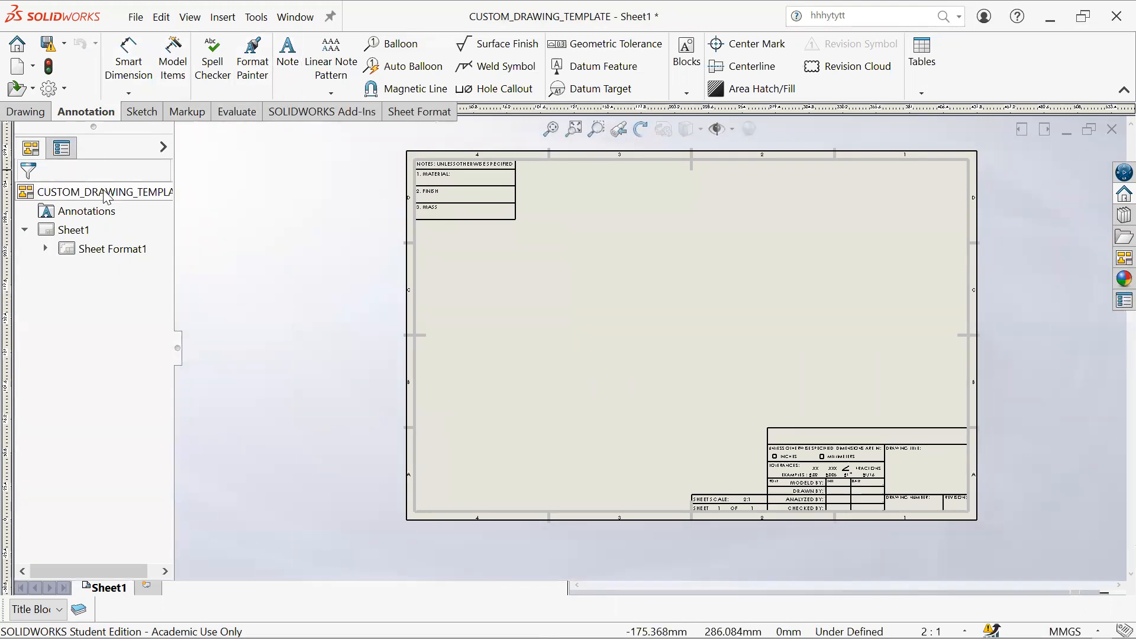
left_click(42, 113)
left_click(118, 59)
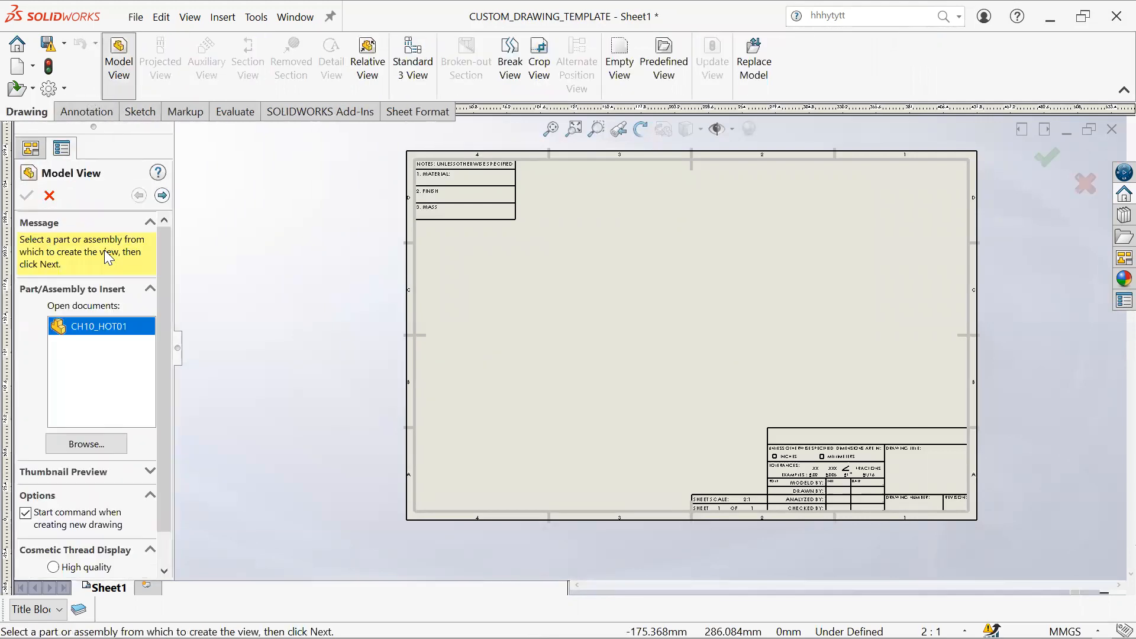
double_click(119, 326)
left_click(735, 335)
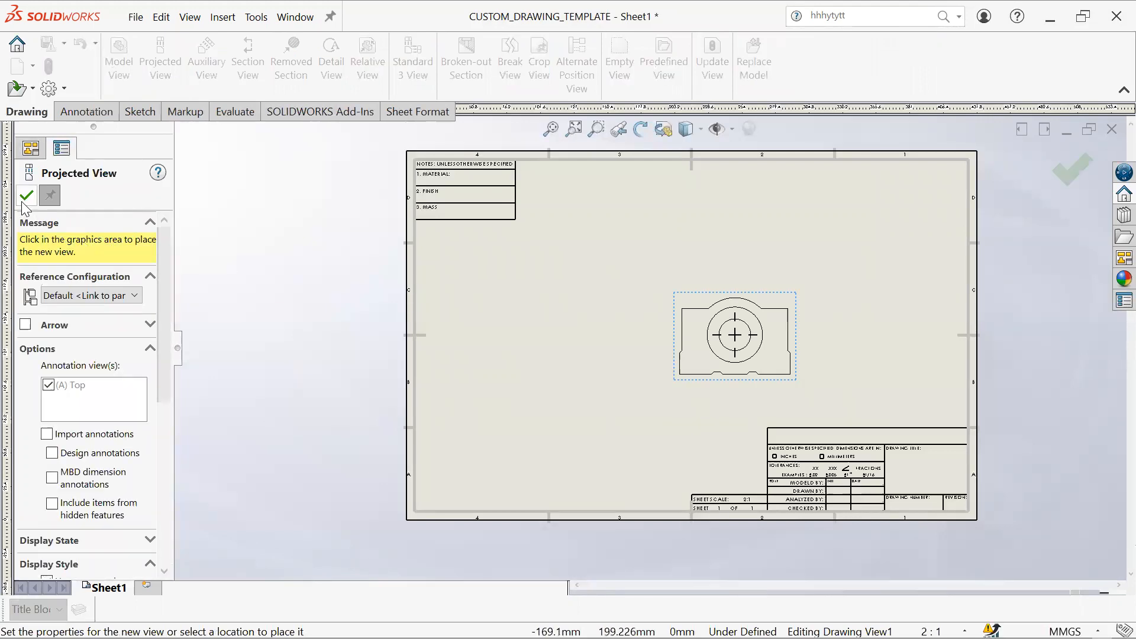
key("Escape")
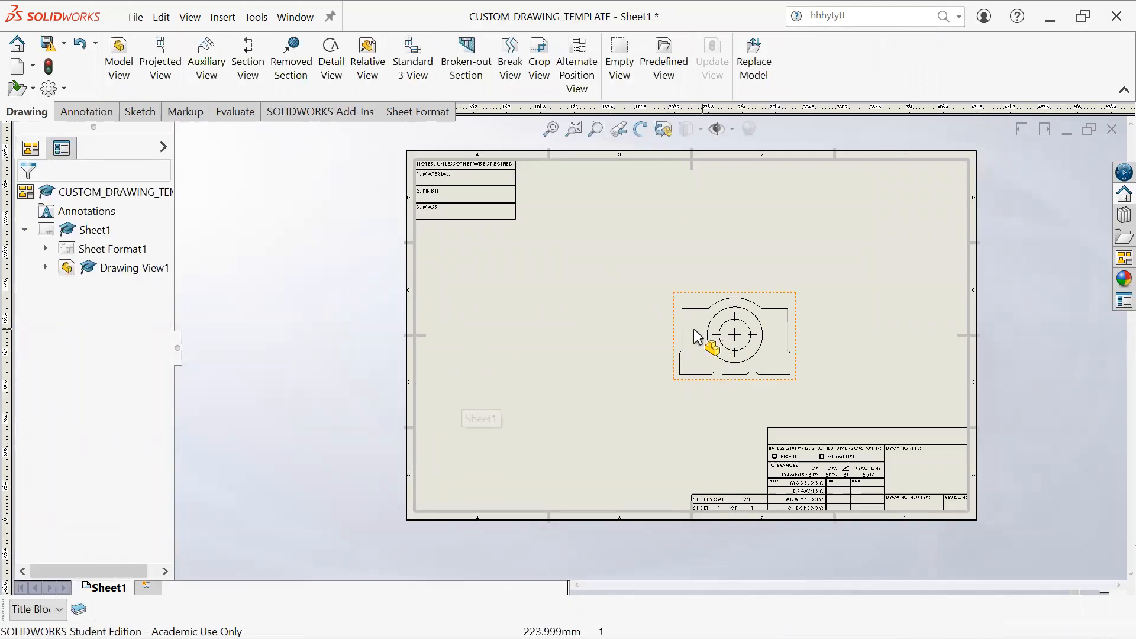
Step: Move the part's drawing view up and to the left, clear of the title block
left_click(677, 296)
left_click_drag(683, 301, 645, 252)
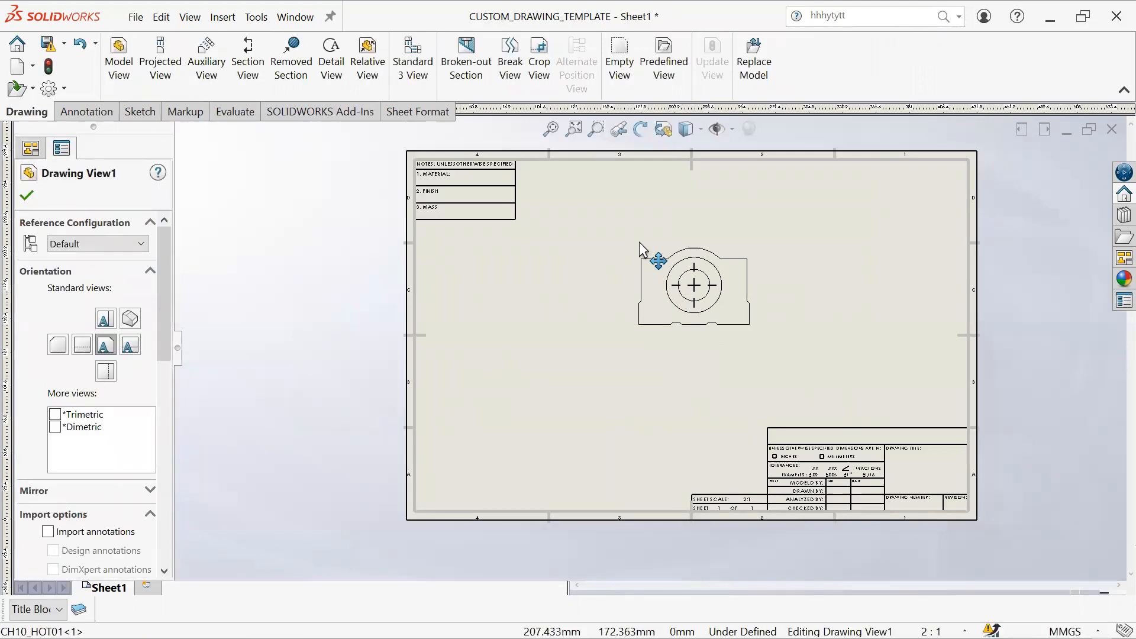
left_click(576, 371)
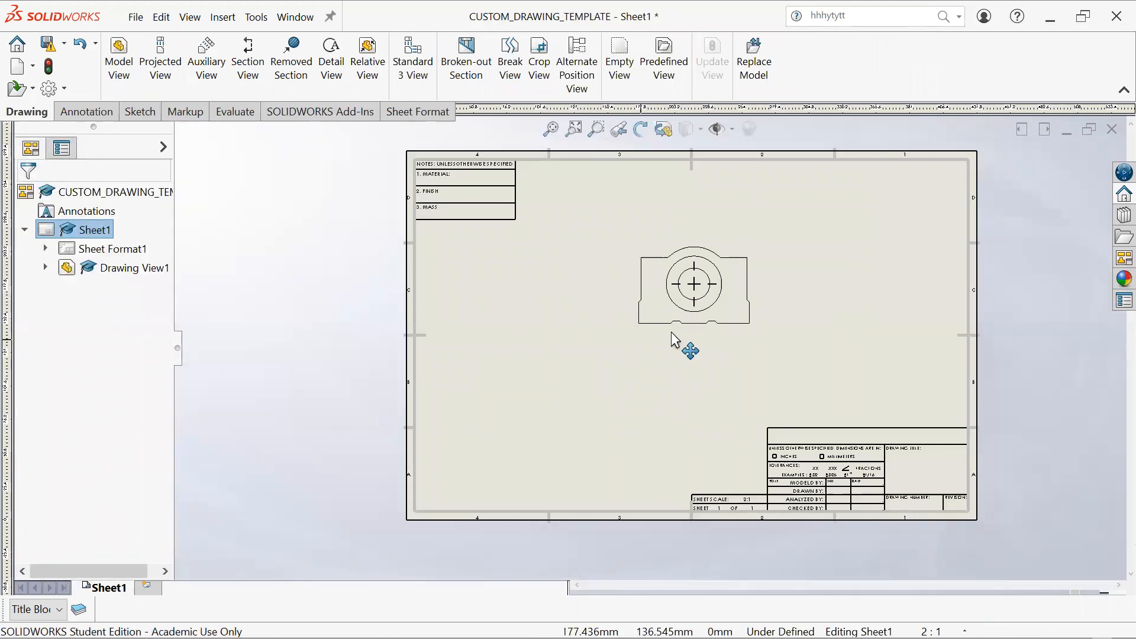
Step: Open the sheet format for editing at the notes table in the sheet's upper corner
scroll(664, 318, "down", 1)
scroll(667, 339, "up", 1)
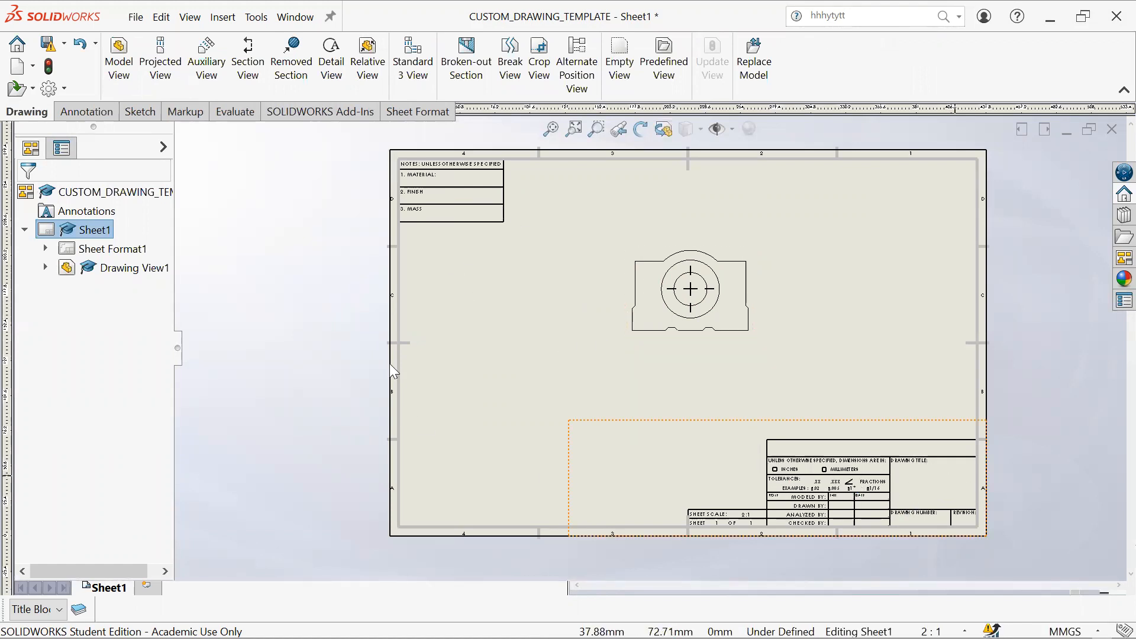
scroll(567, 261, "up", 2)
scroll(554, 282, "down", 3)
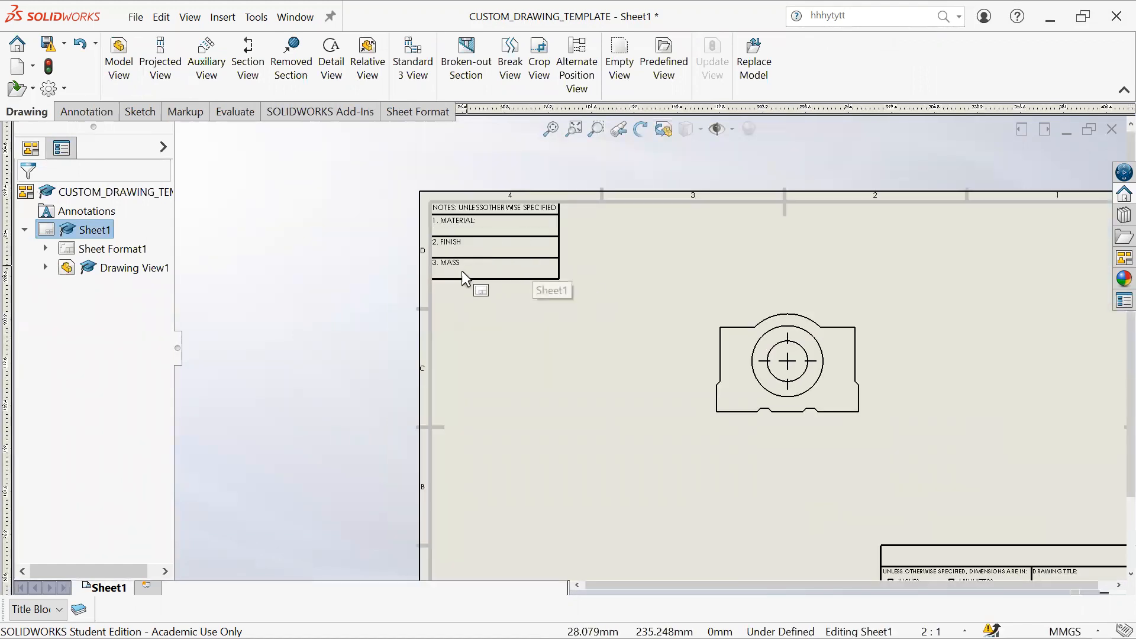
scroll(651, 374, "up", 3)
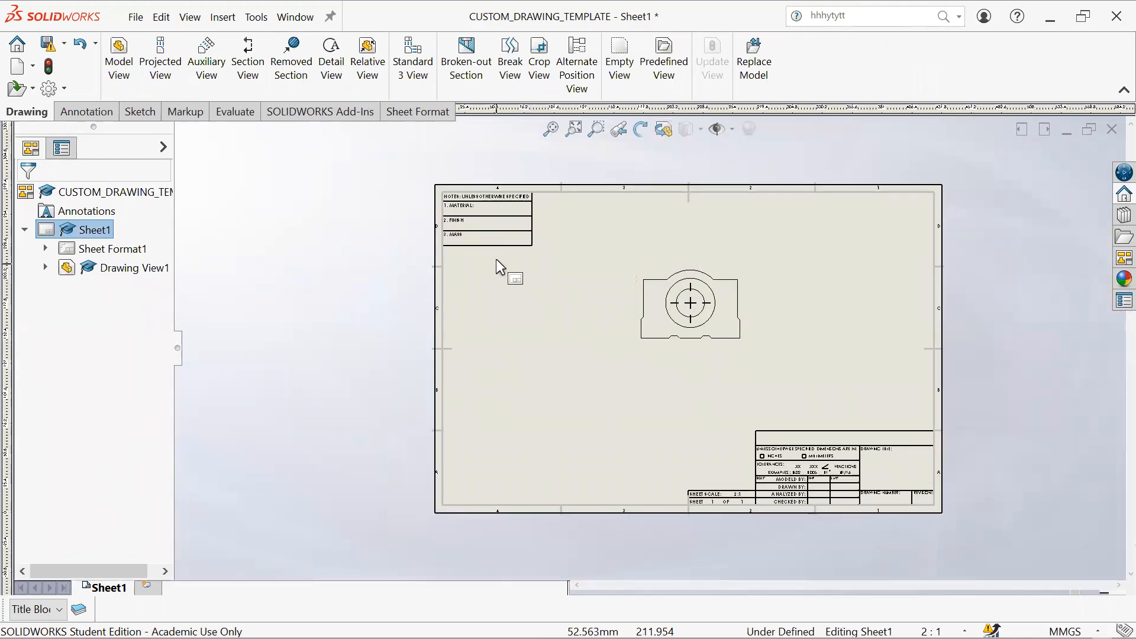
scroll(495, 254, "down", 1)
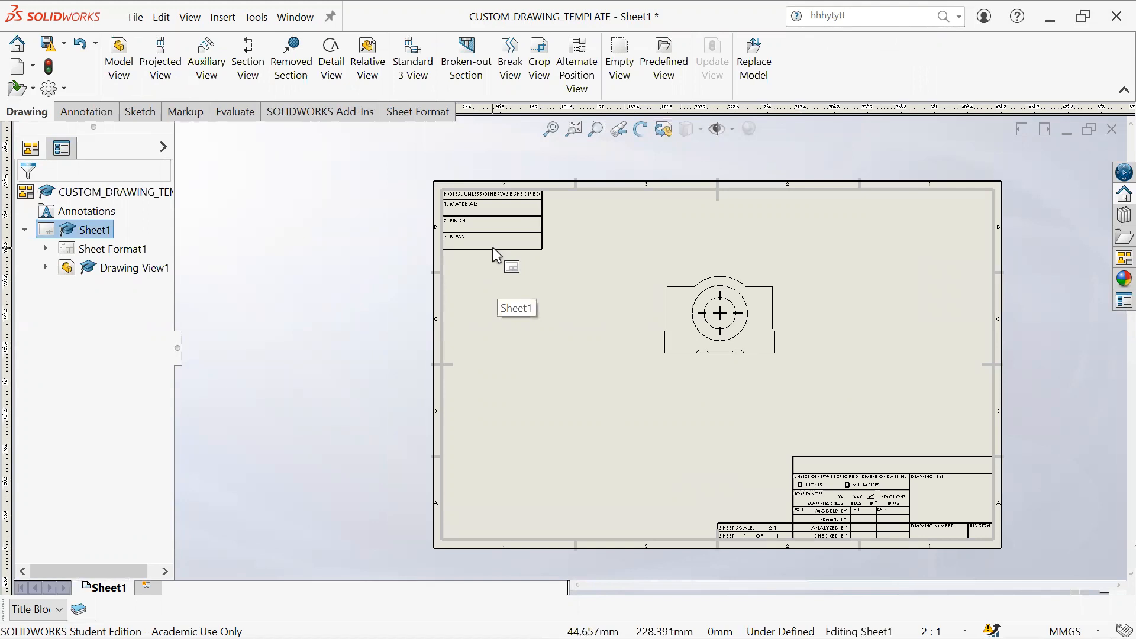
right_click(491, 241)
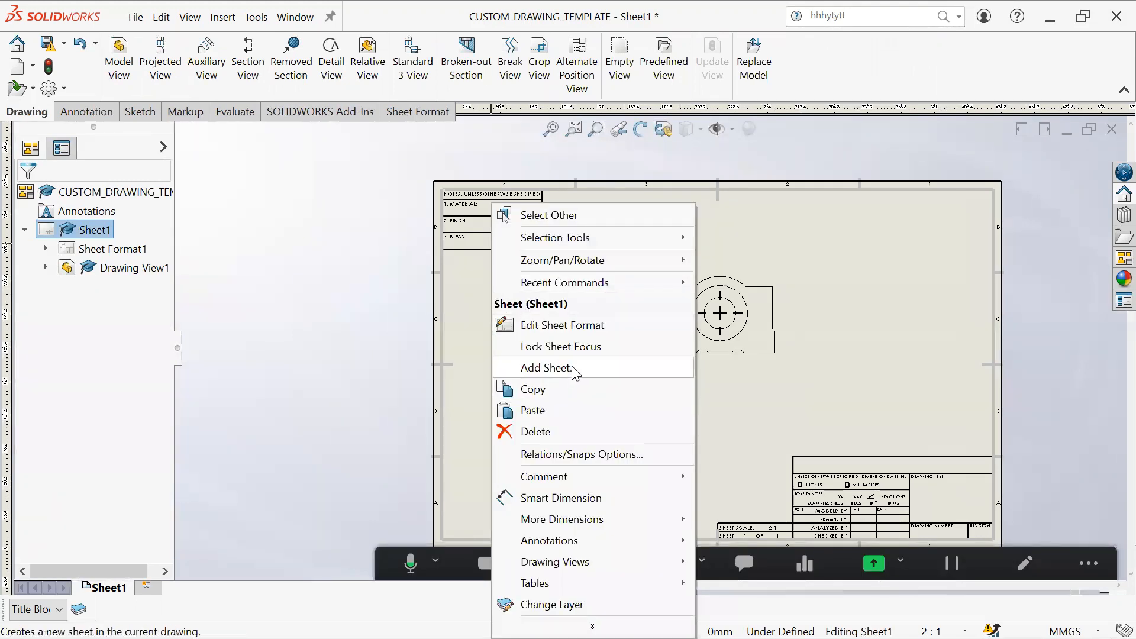
left_click(576, 325)
scroll(578, 299, "up", 2)
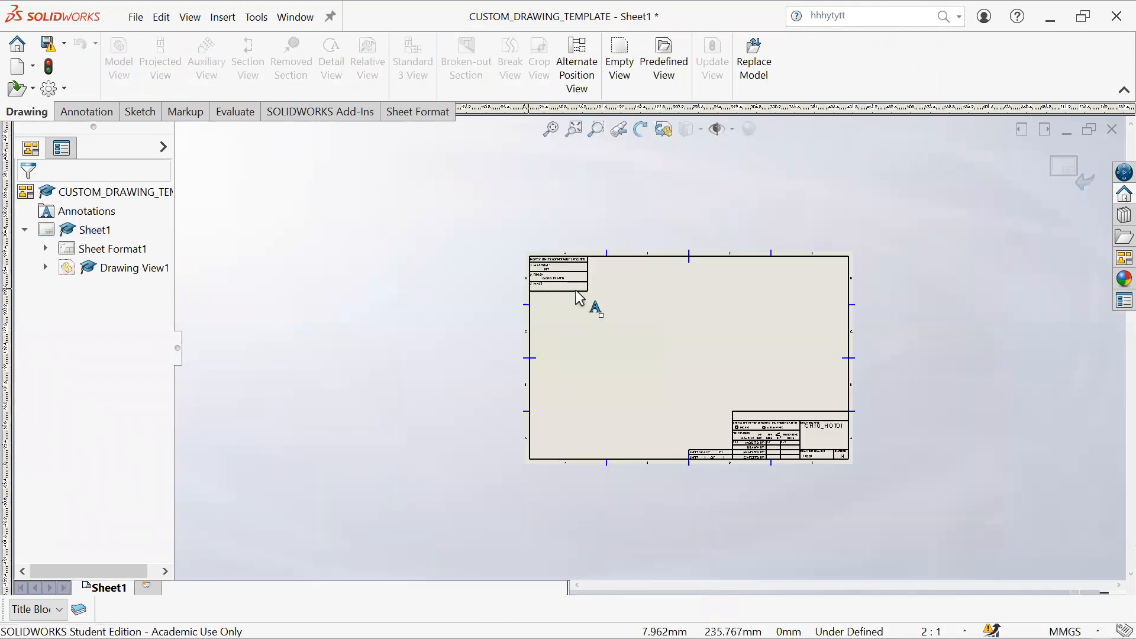
scroll(679, 314, "down", 5)
scroll(701, 317, "up", 4)
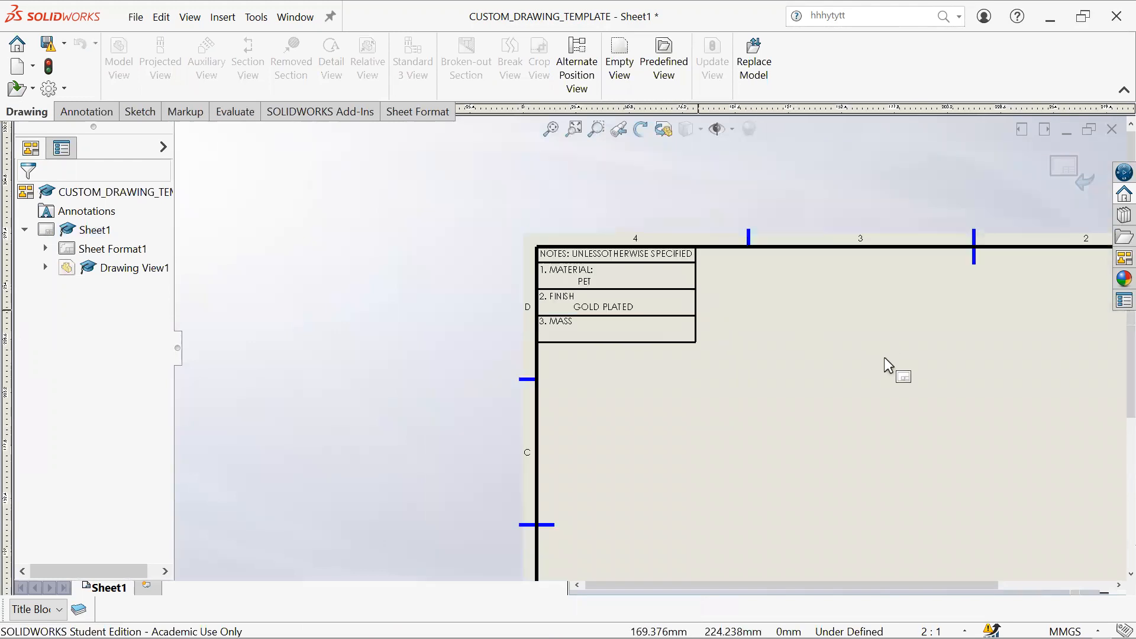
scroll(434, 260, "down", 1)
scroll(454, 275, "down", 3)
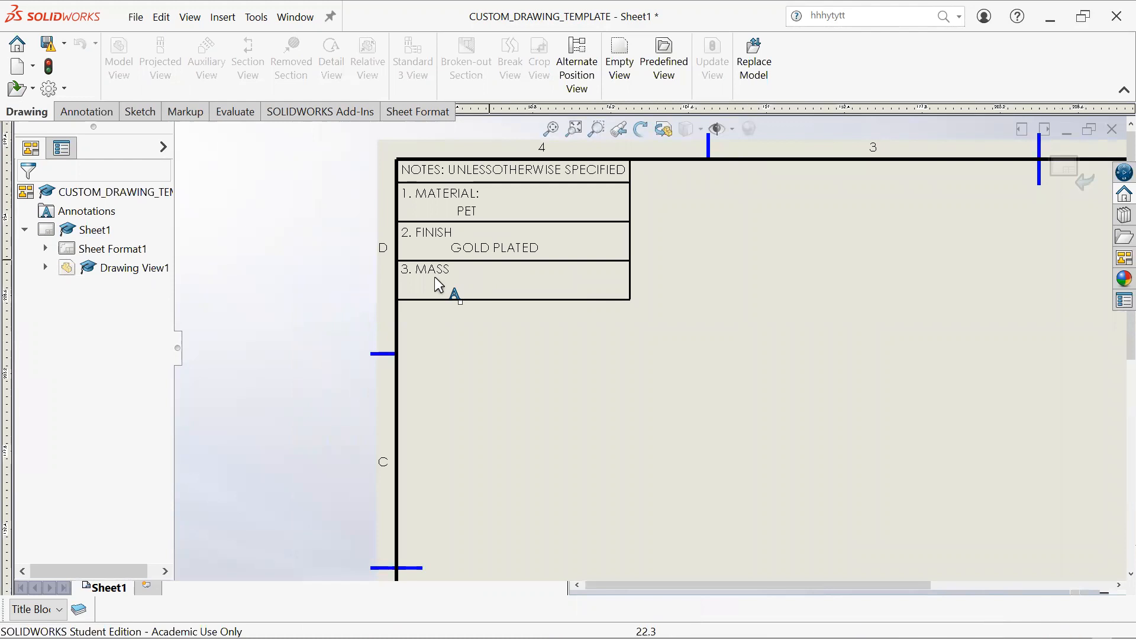
Step: Place a note in the MASS row and link it to the Weight property of the model shown in the drawing view
left_click(105, 112)
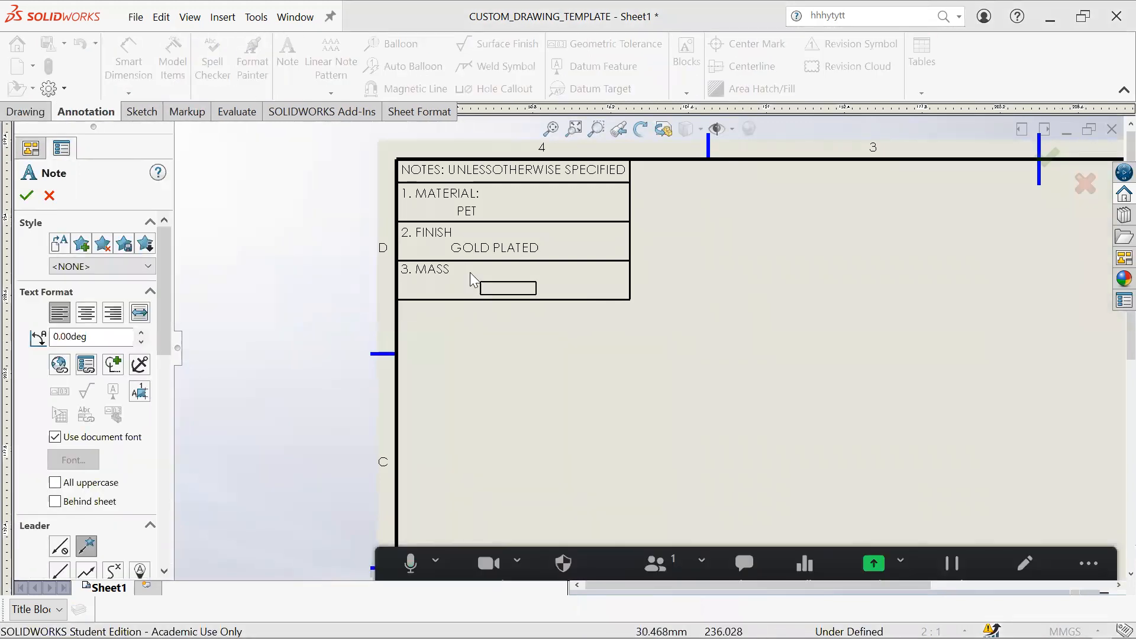
left_click(467, 271)
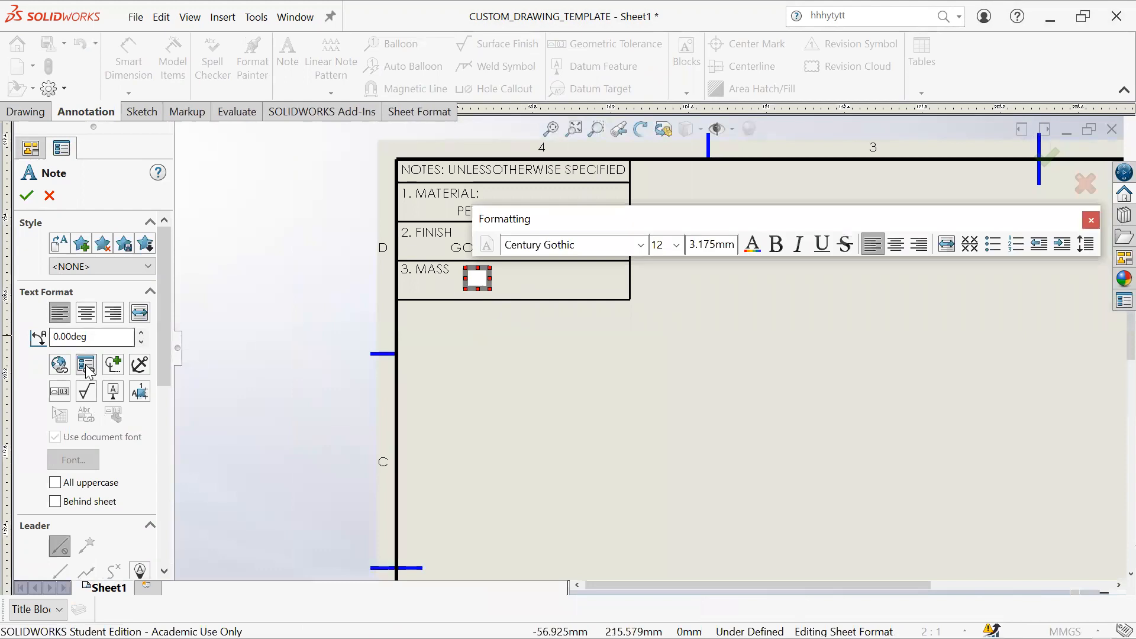
left_click(86, 366)
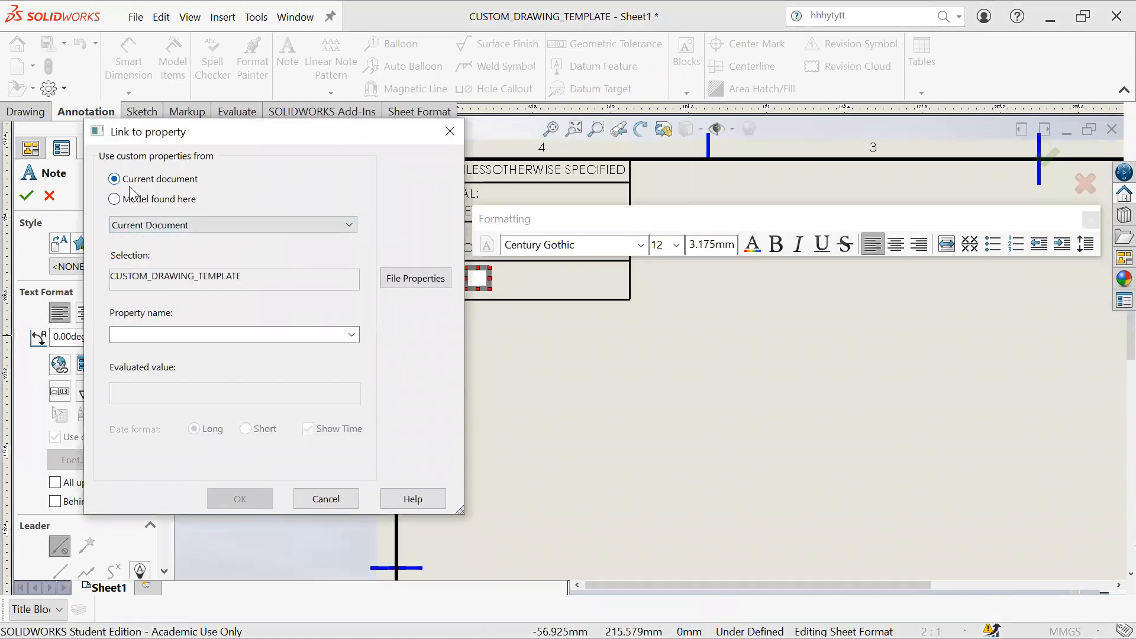
left_click(140, 203)
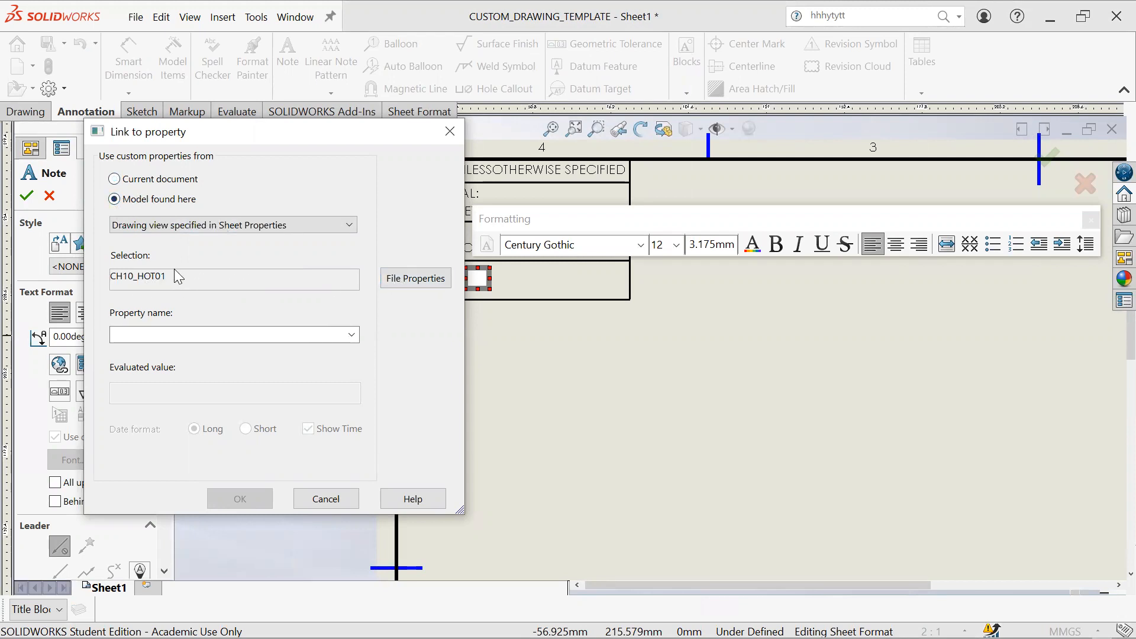
left_click(281, 334)
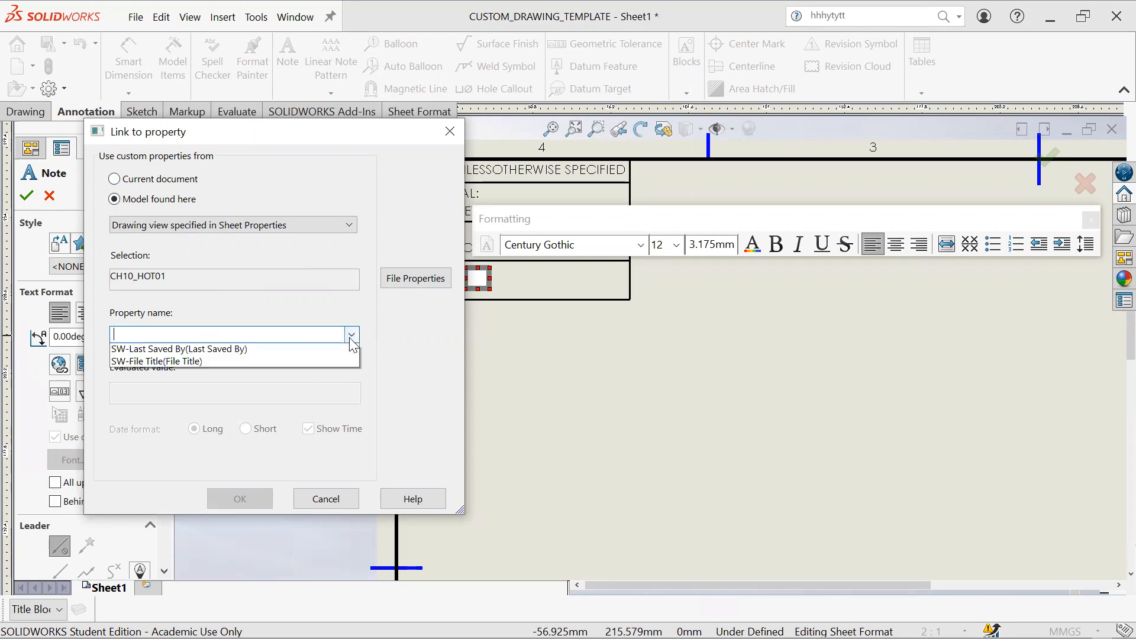
left_click(238, 363)
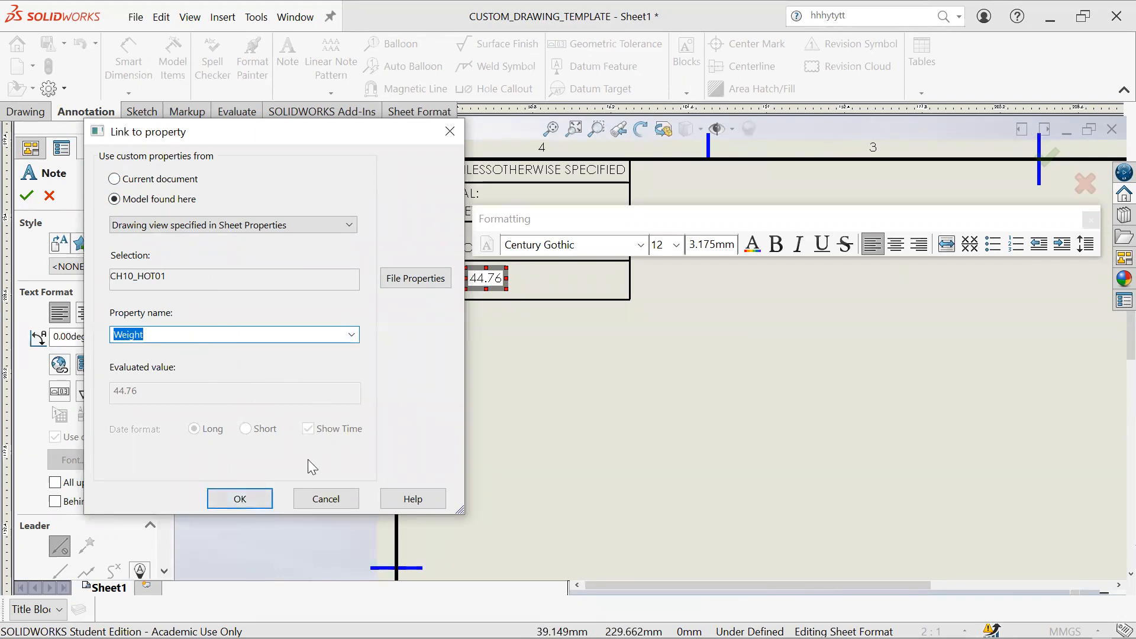
left_click(250, 496)
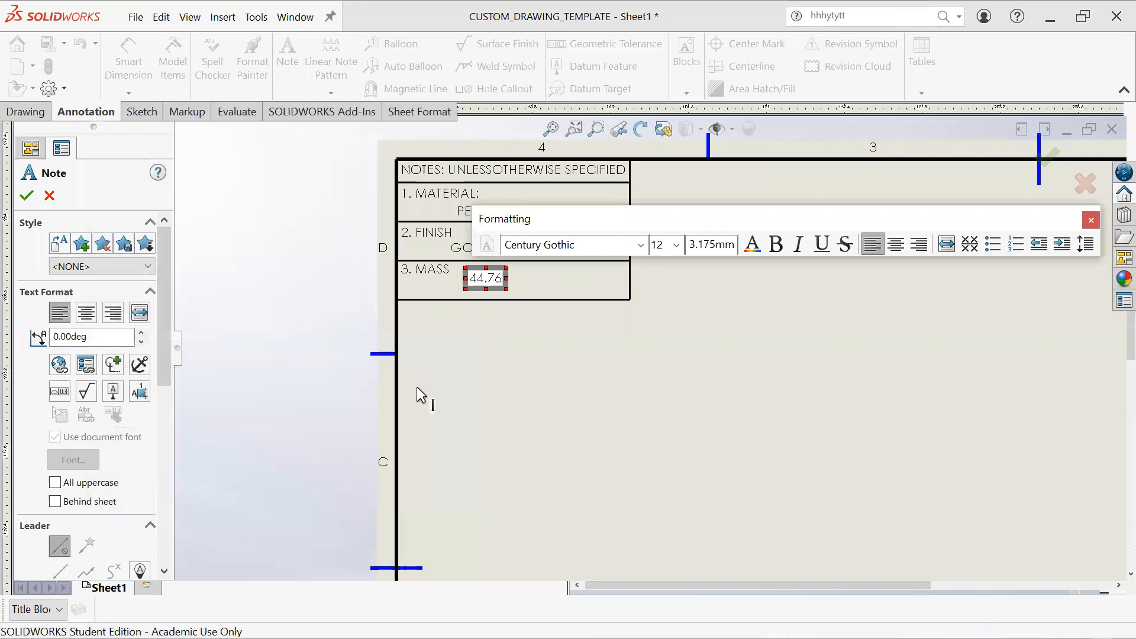
Step: Append the unit "g" to the linked mass note and exit sheet format editing
left_click(487, 278)
type(".76 g")
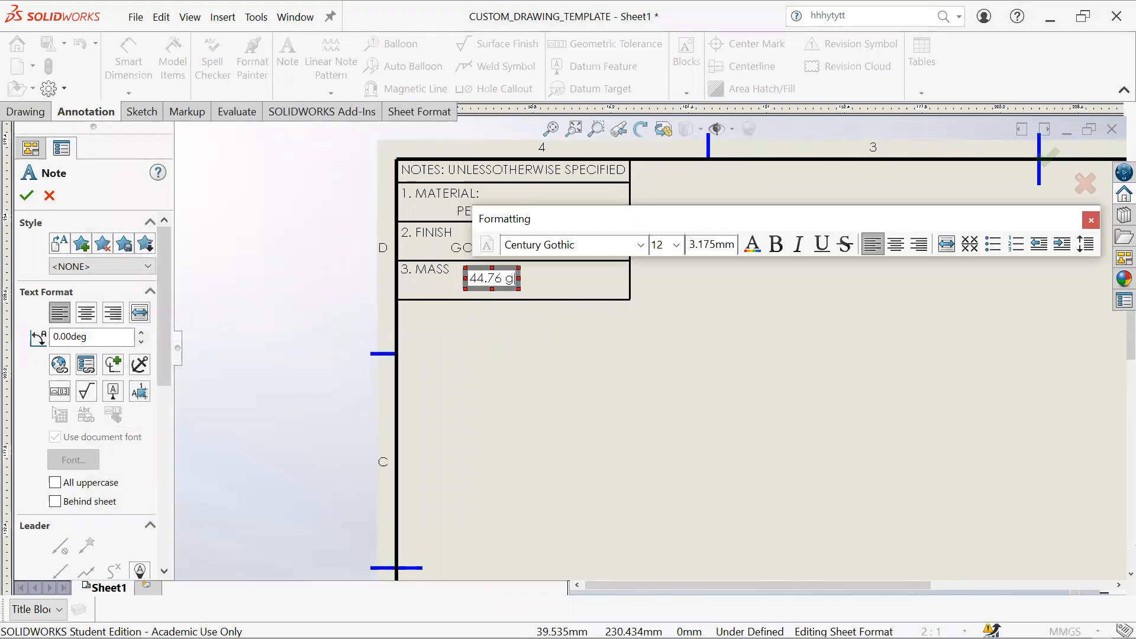
left_click(592, 364)
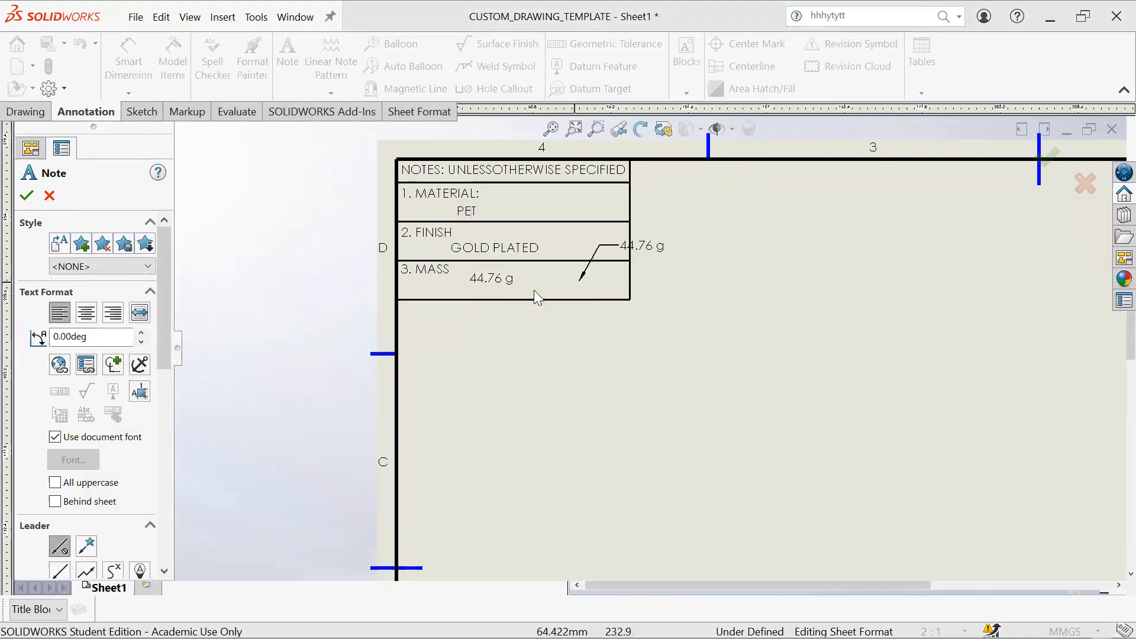
key("Escape")
key("f")
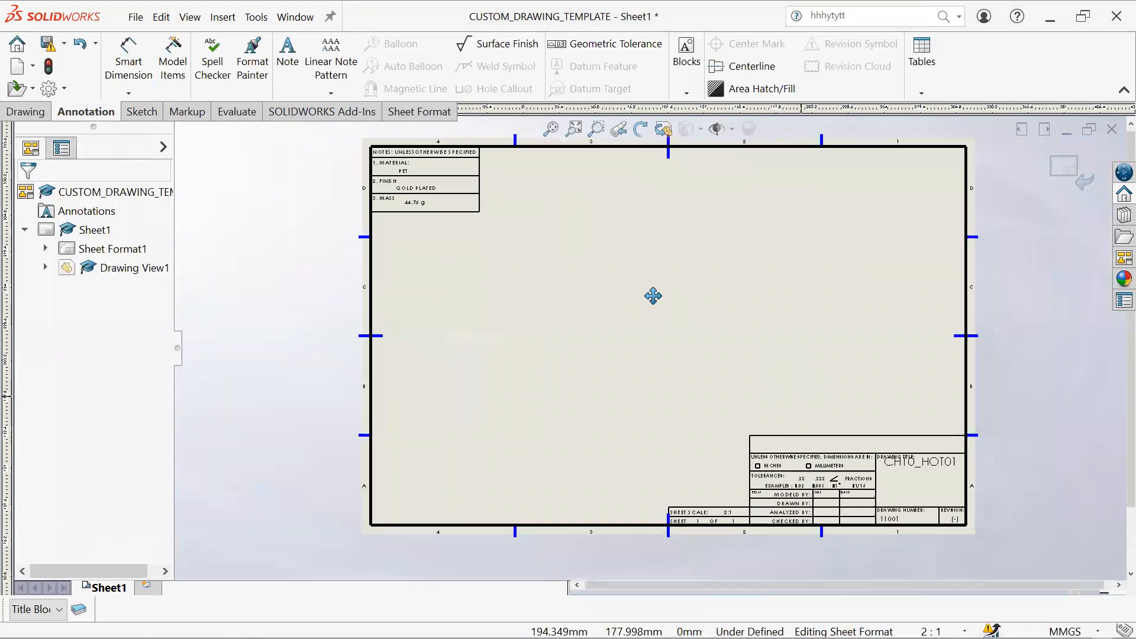
left_click(1071, 172)
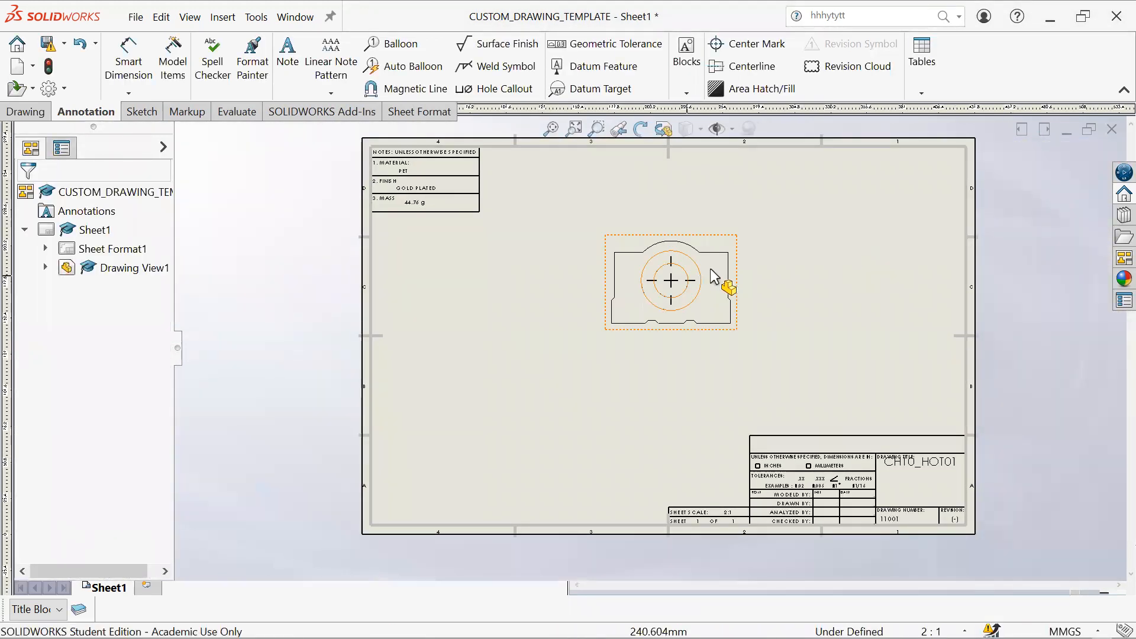
Step: Reopen the sheet format for editing and delete the GOLD PLATED note from the FINISH row
scroll(517, 248, "down", 2)
middle_click_drag(611, 294, 553, 128)
mouse_move(928, 337)
middle_mouse_down()
mouse_move(760, 296)
mouse_move(1042, 504)
middle_mouse_up()
middle_click_drag(553, 259, 577, 328)
left_click(473, 242)
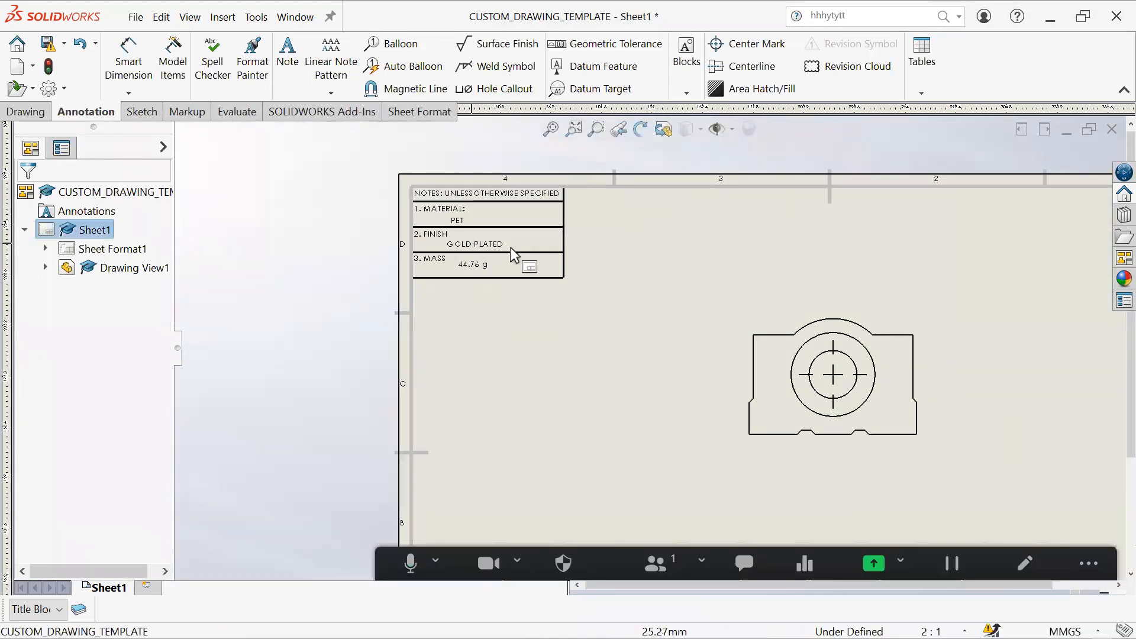
scroll(445, 240, "down", 1)
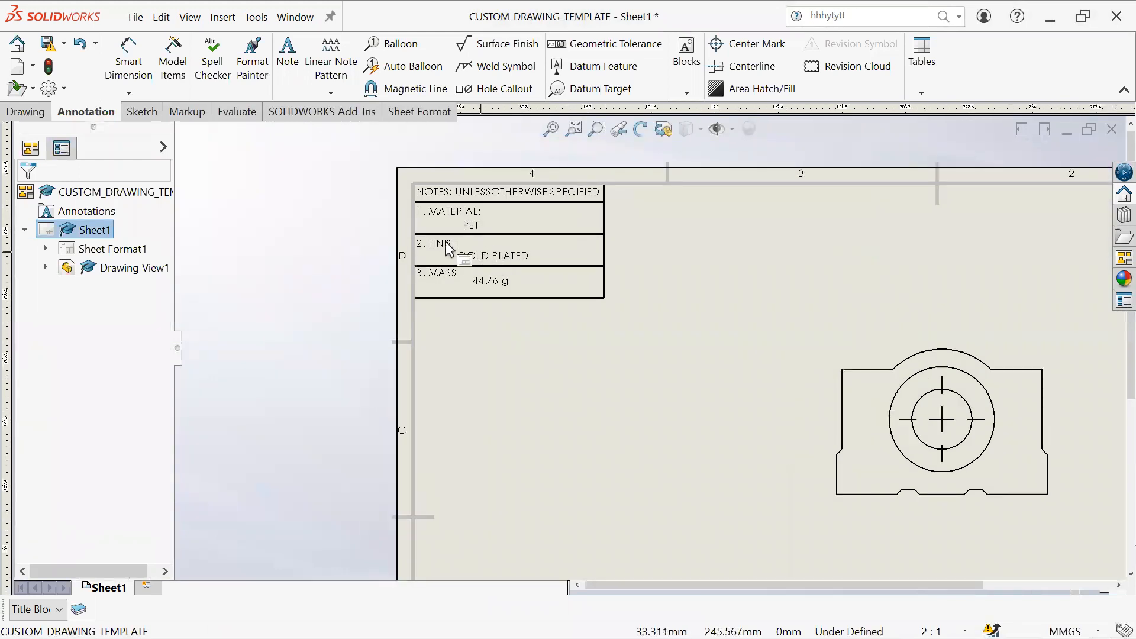
right_click(515, 346)
left_click(576, 325)
scroll(520, 228, "down", 3)
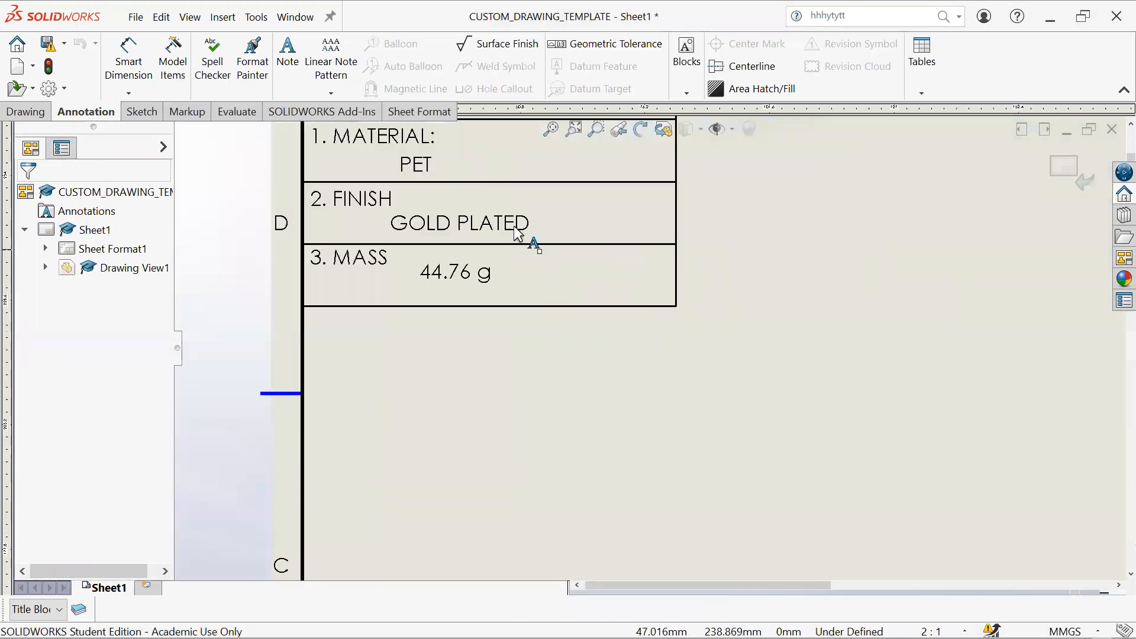
left_click(460, 223)
key("Delete")
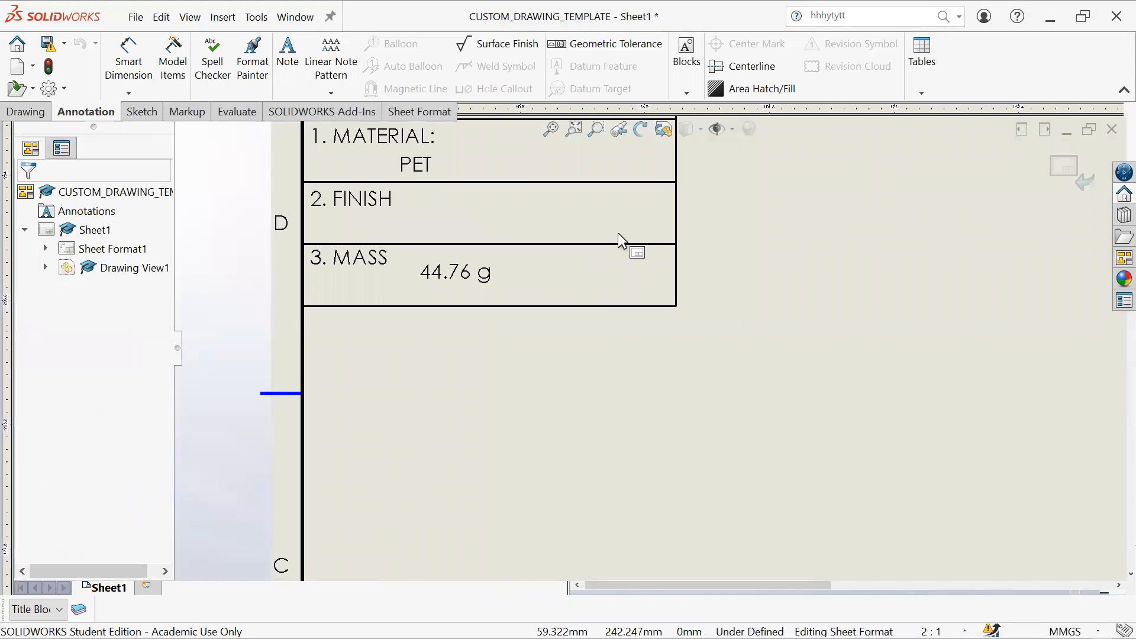
Step: Add a note reading "Silver Plated" in the FINISH row and widen its text box to fit one line
left_click(320, 71)
left_click(49, 195)
left_click(290, 56)
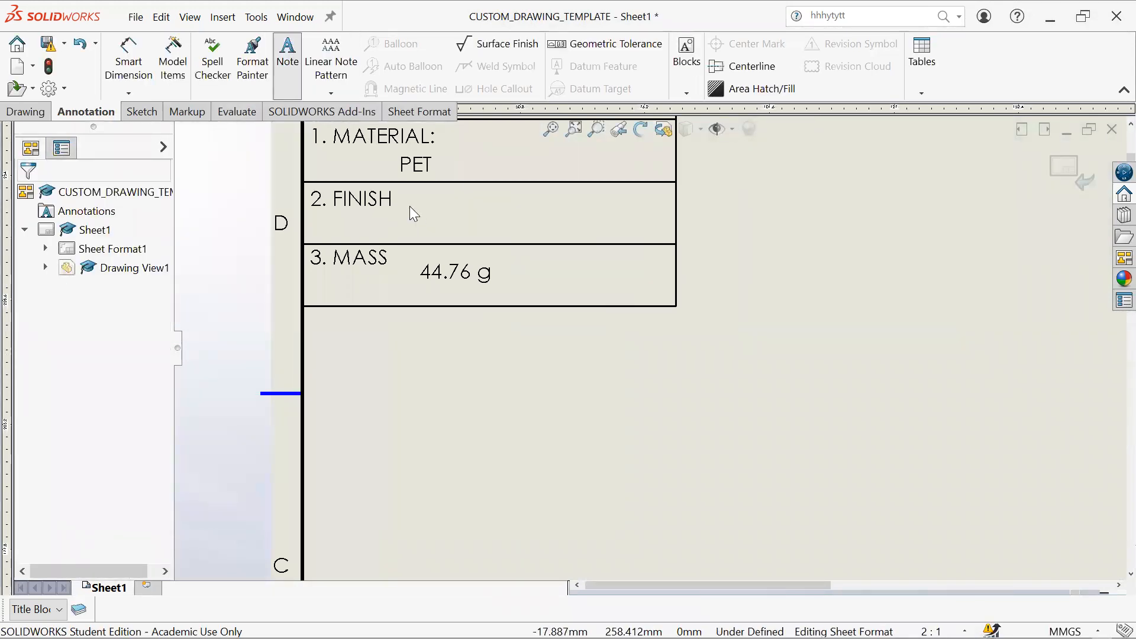
left_click(469, 223)
type("Go")
key("BackSpace")
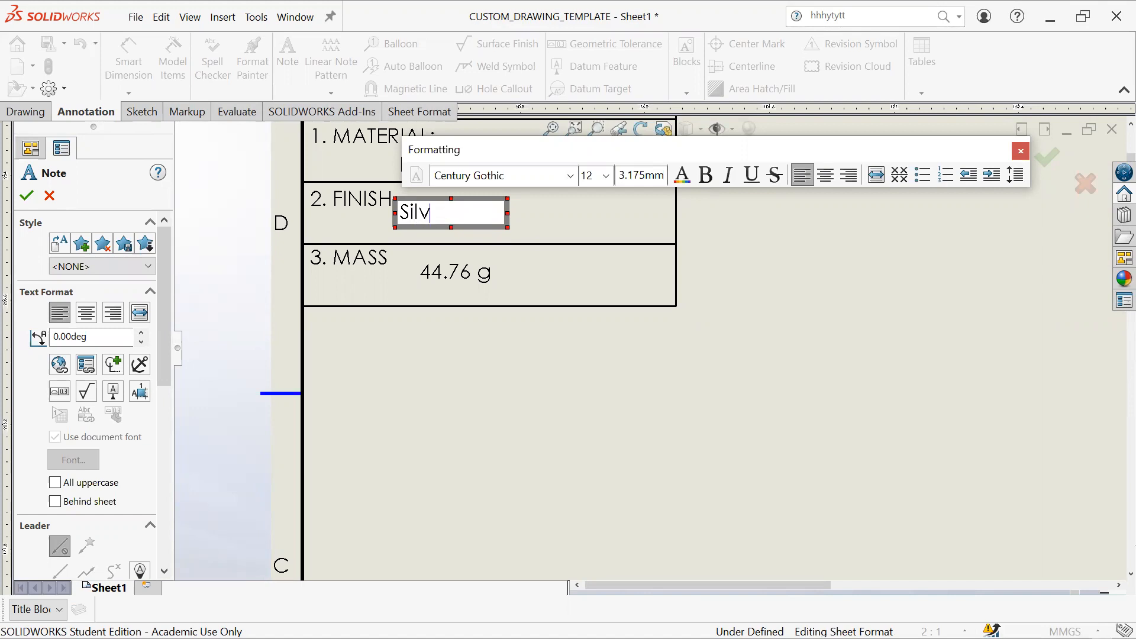
type("Silver Plated")
left_click_drag(507, 223, 560, 207)
left_click(899, 325)
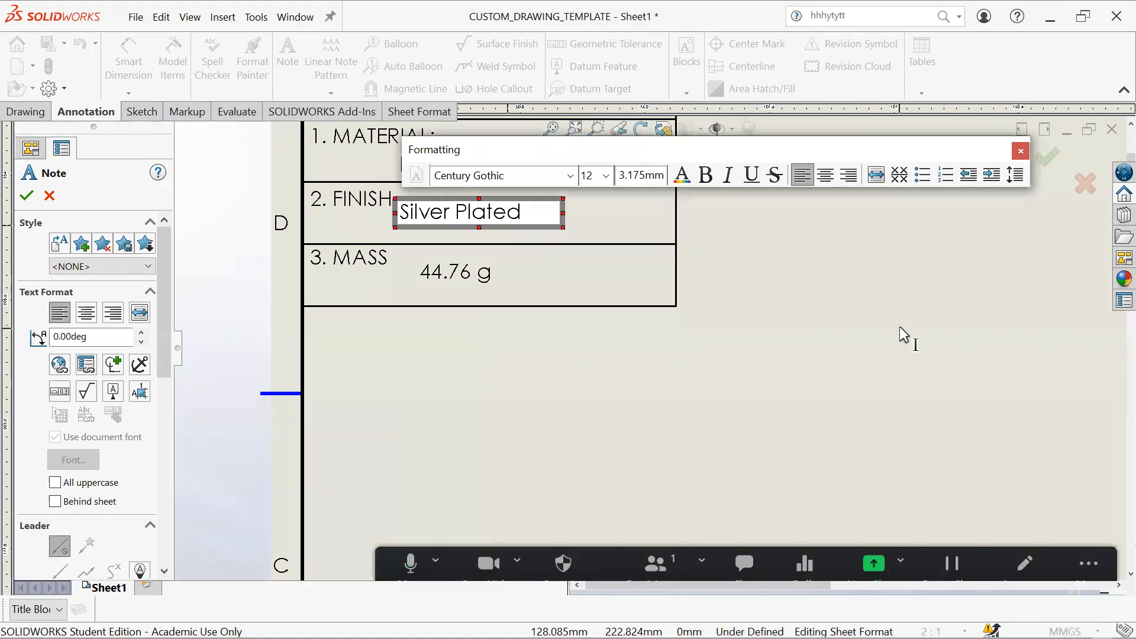
key("Escape")
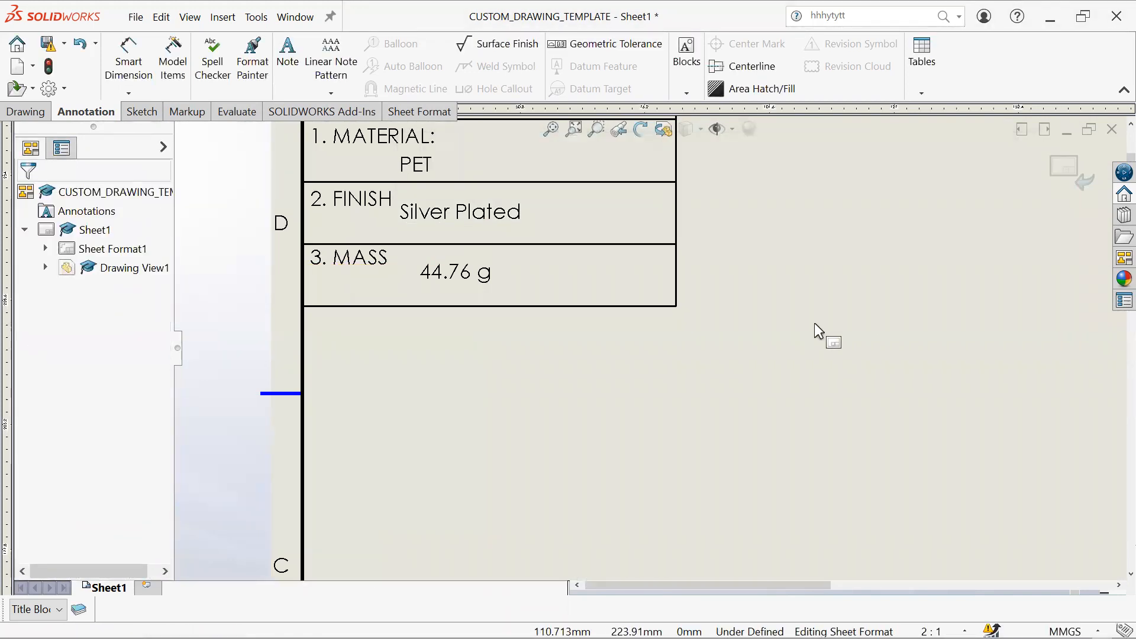
Step: Move the Silver Plated note slightly down and to the right within the FINISH row
scroll(680, 332, "up", 2)
left_click_drag(539, 261, 548, 270)
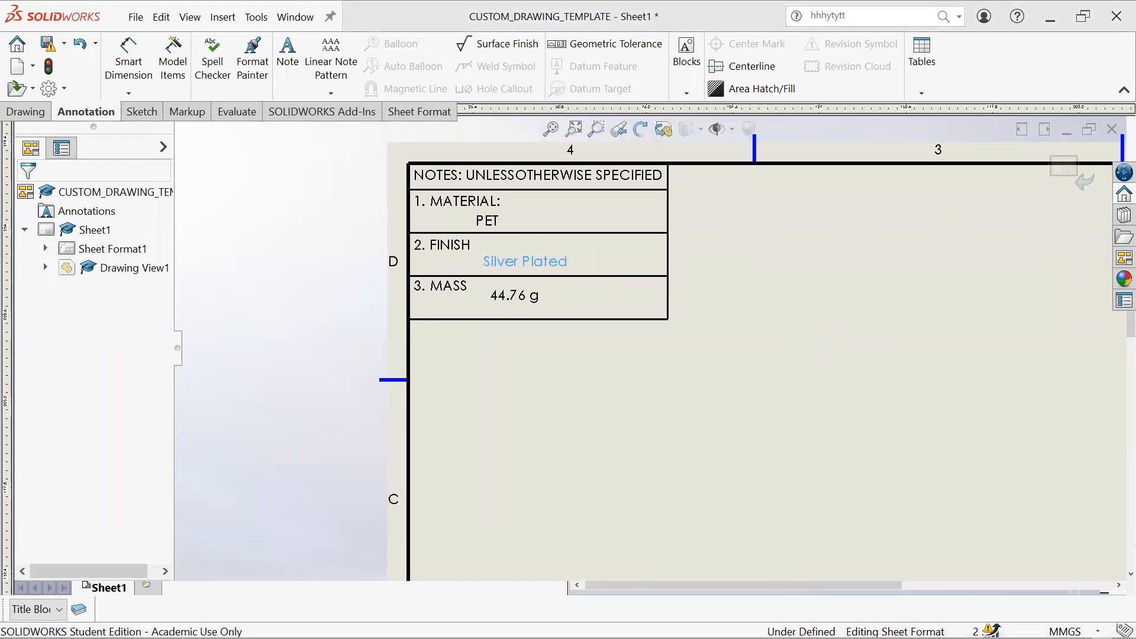
left_click(734, 350)
Step: Check the title block and notes table, and exit sheet format editing
middle_click_drag(735, 350, 581, 269)
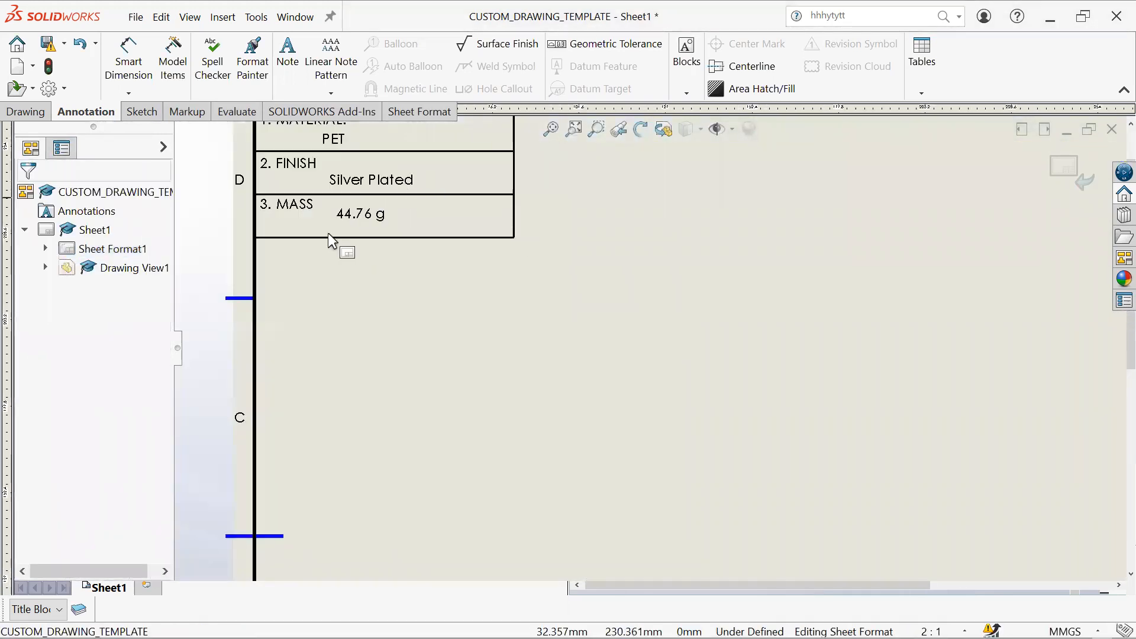
scroll(865, 385, "up", 5)
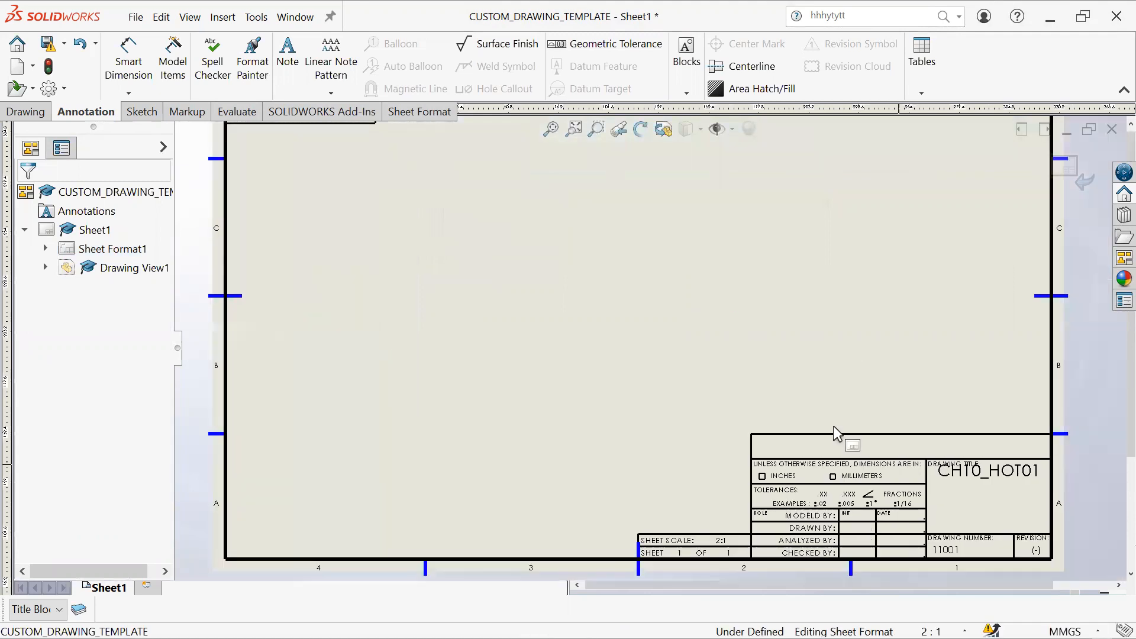
middle_click_drag(614, 325, 866, 551)
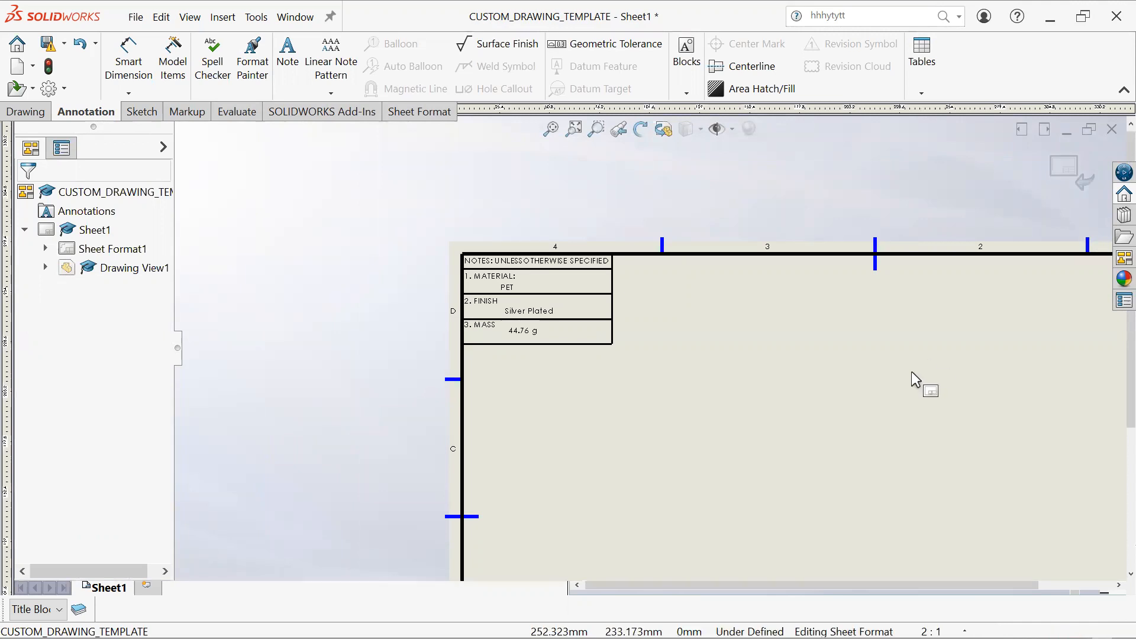
key("f")
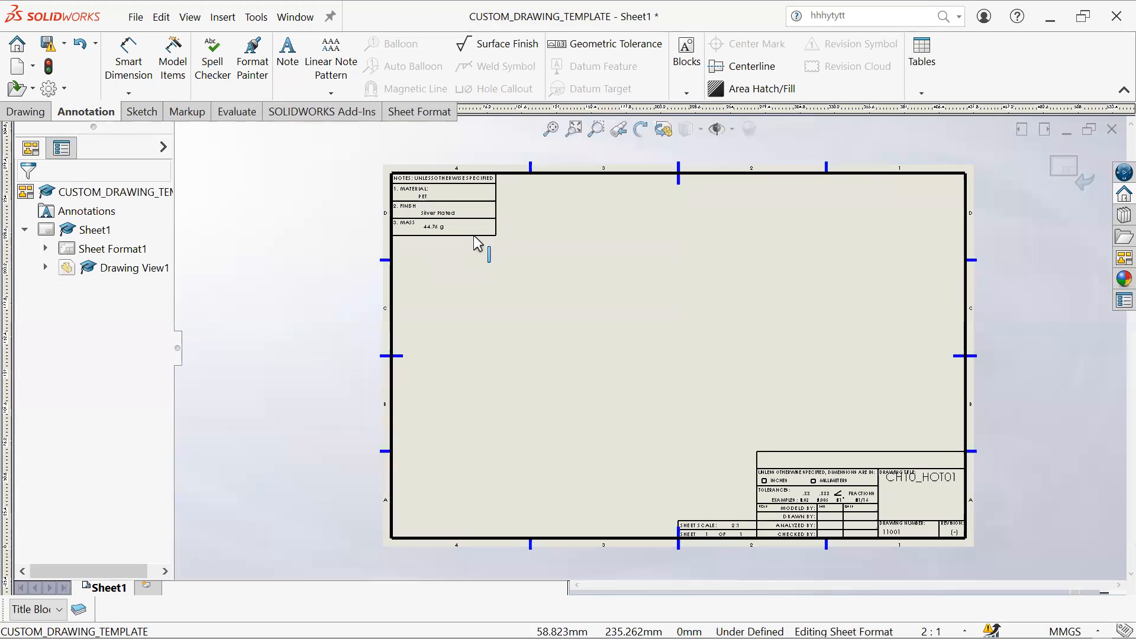
left_click(1079, 173)
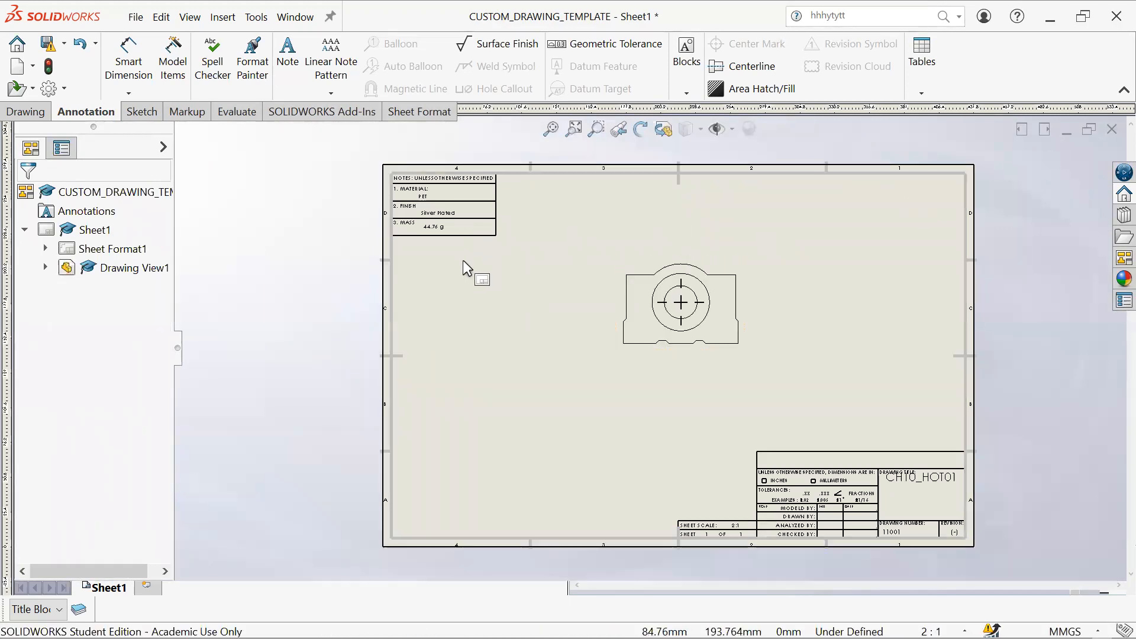
scroll(434, 231, "down", 2)
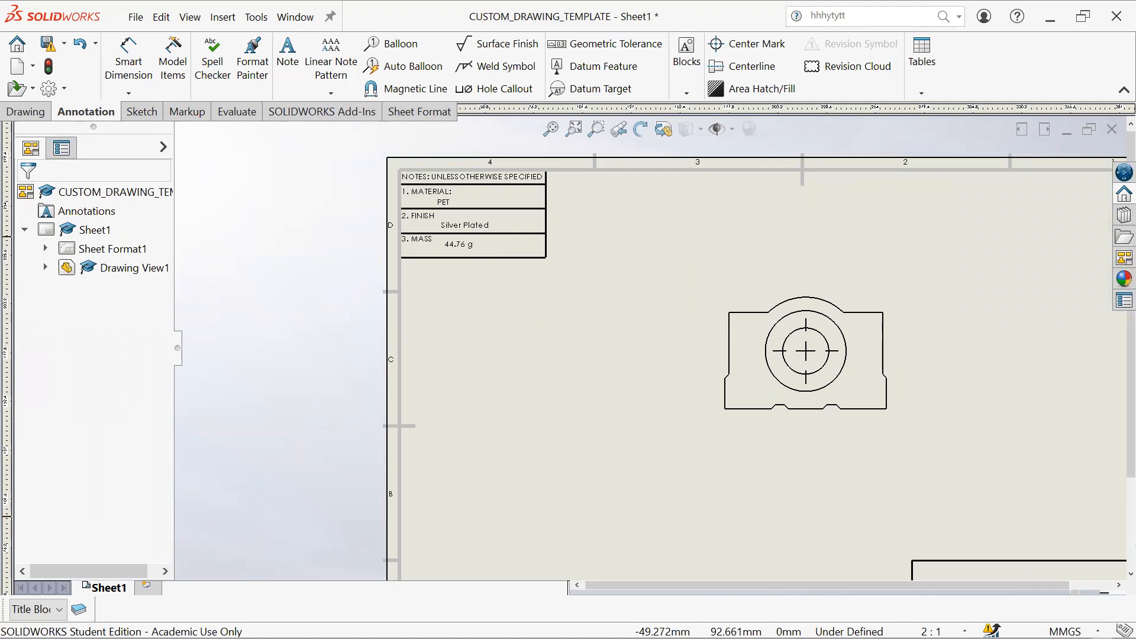
Step: Switch to the CH10_HOT01 part document and show its feature modelling commands
left_click(16, 625)
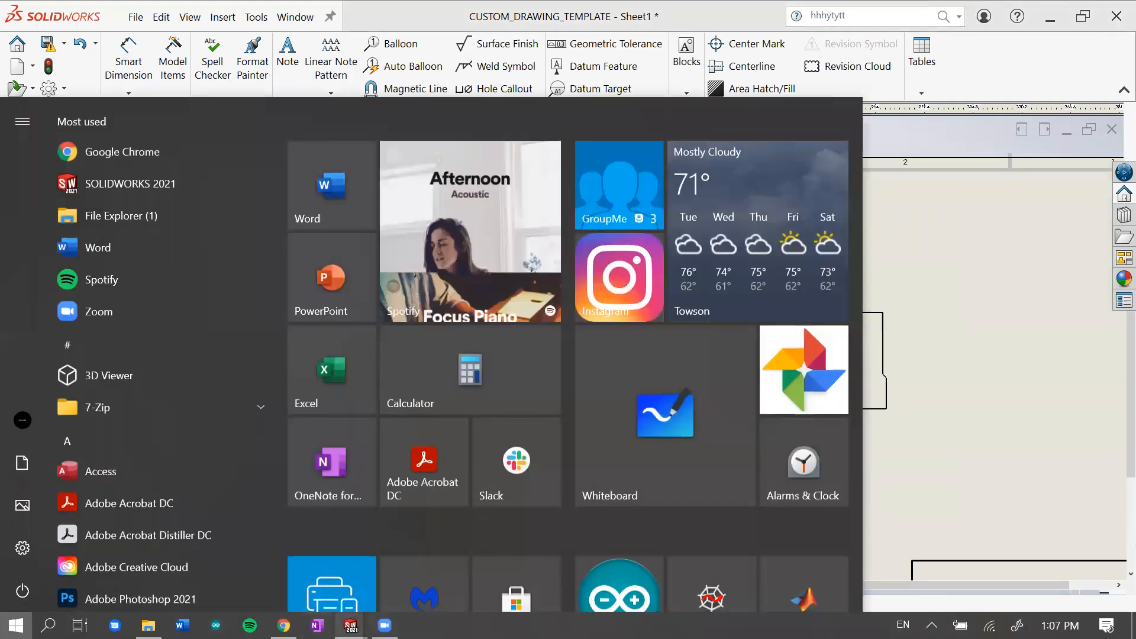
mouse_move(350, 624)
left_click(202, 550)
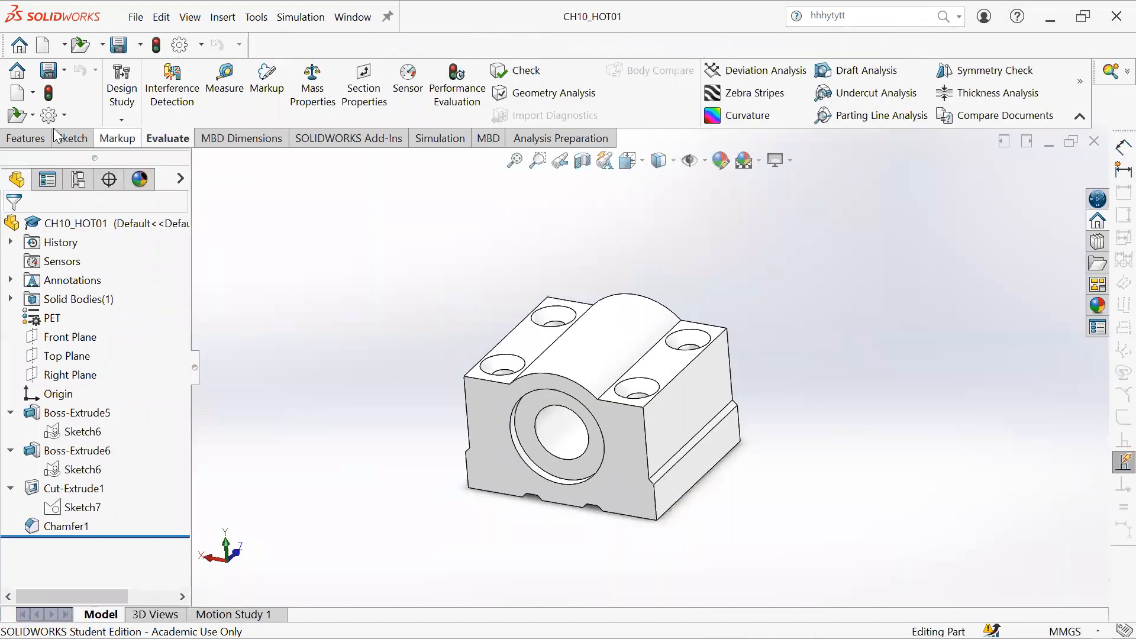
left_click(49, 137)
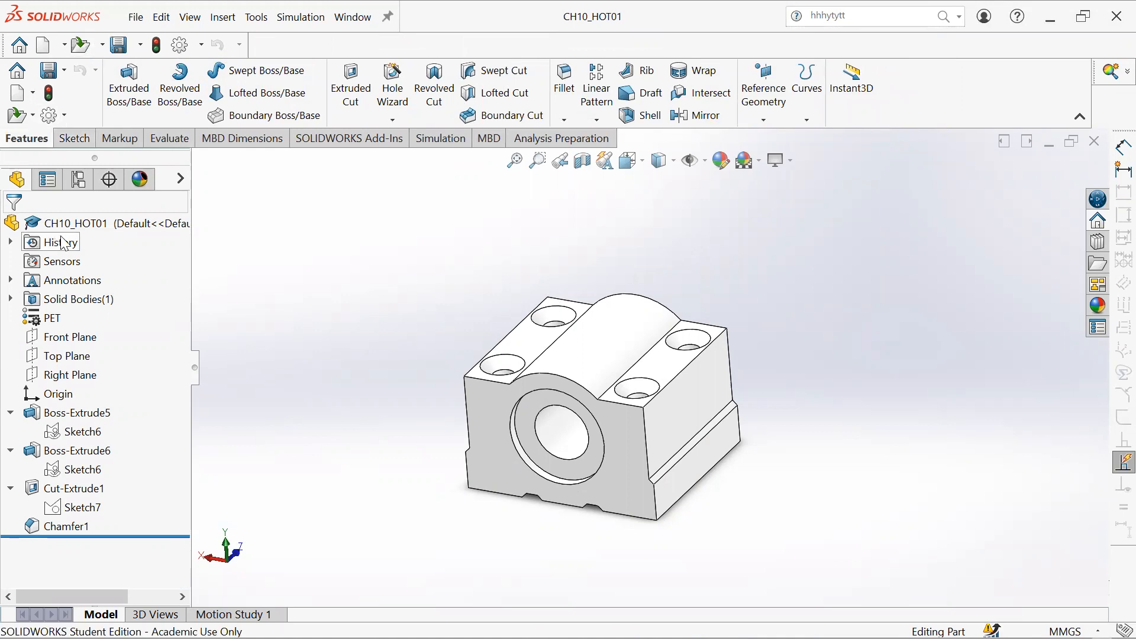
Step: Try to assign the copper alloy Beryllium Copper, UNS C17000 as the part's material
right_click(51, 325)
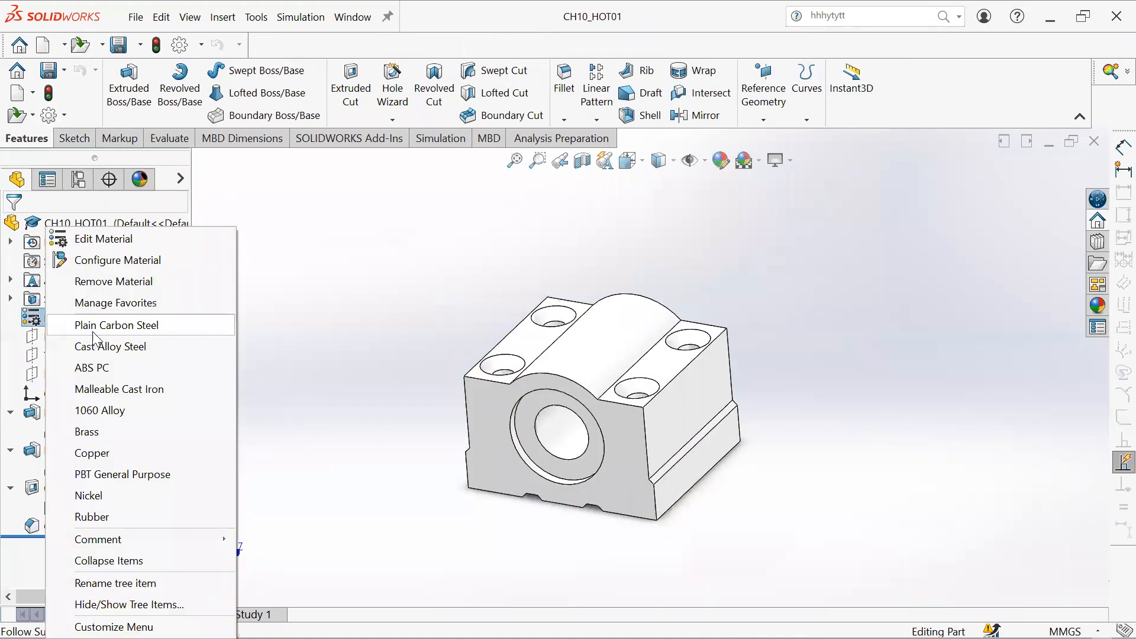
left_click(292, 260)
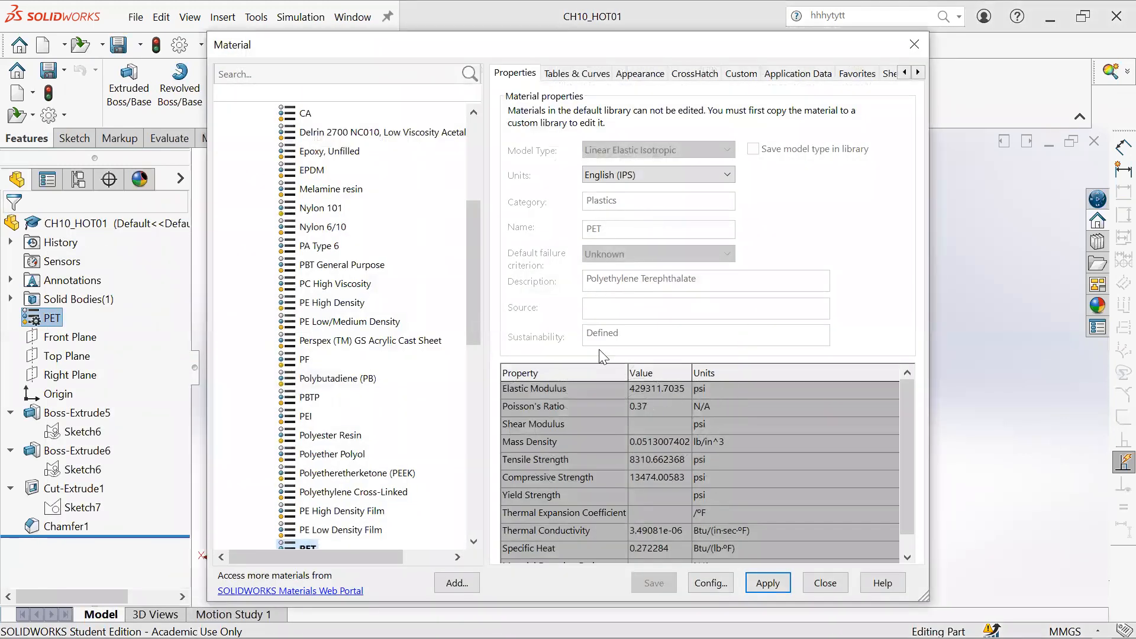
left_click_drag(476, 262, 477, 152)
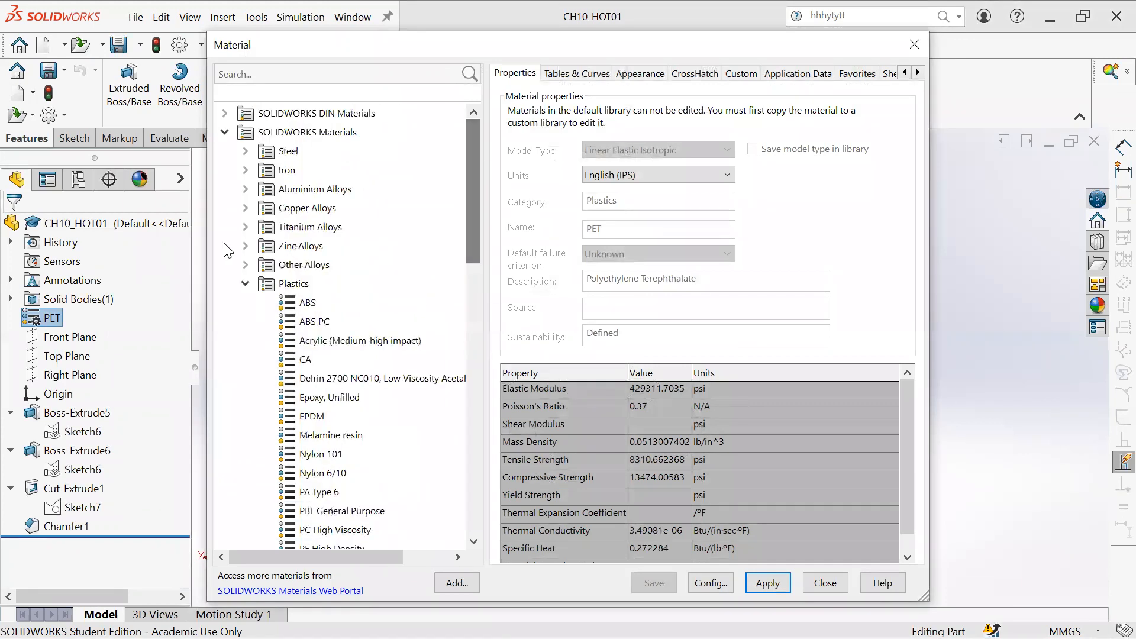
left_click(245, 207)
left_click(347, 191)
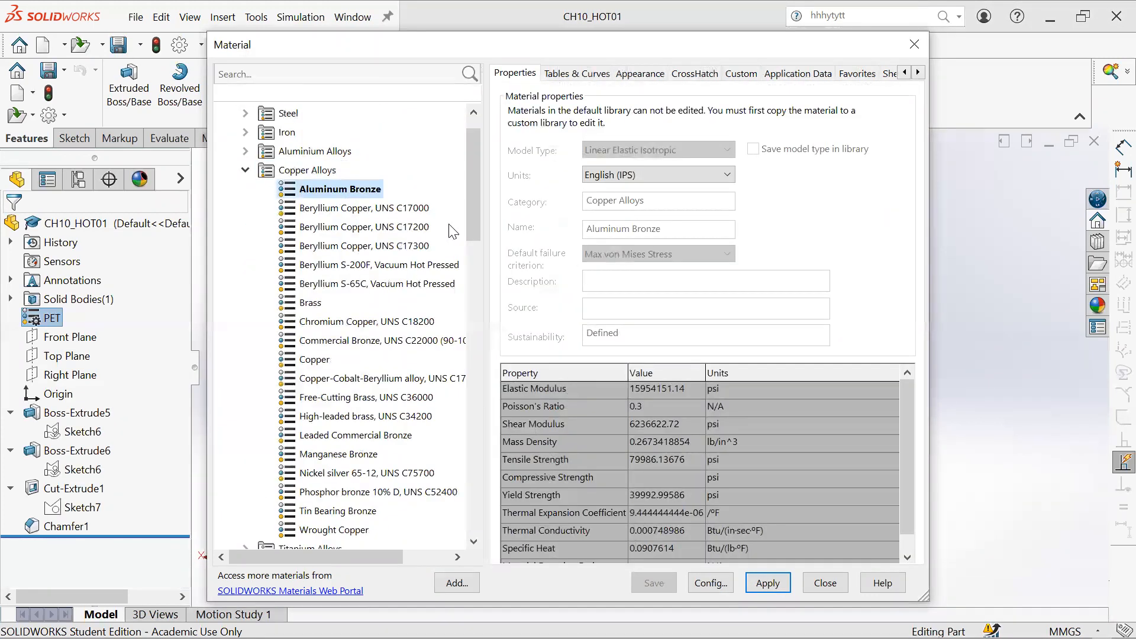
left_click(383, 209)
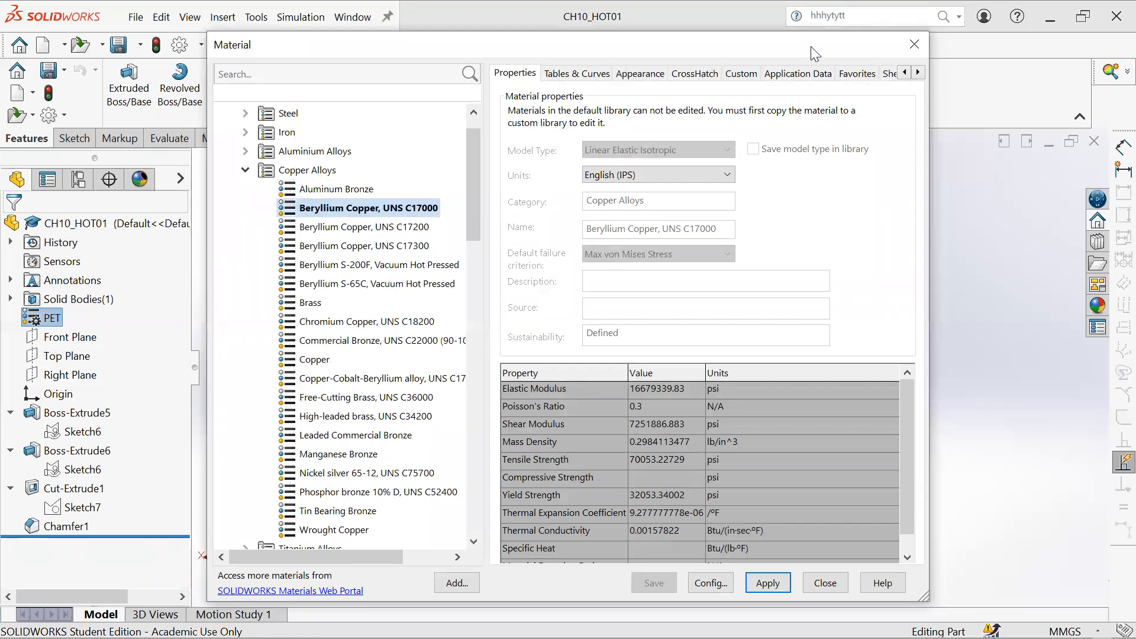
left_click_drag(811, 47, 811, 17)
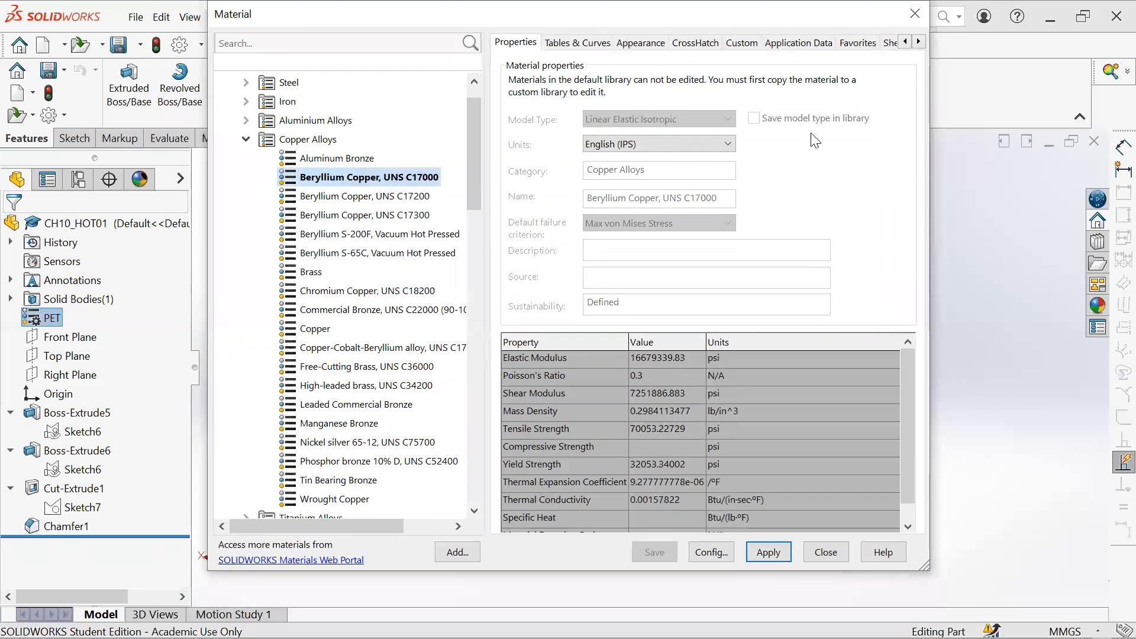
left_click(774, 551)
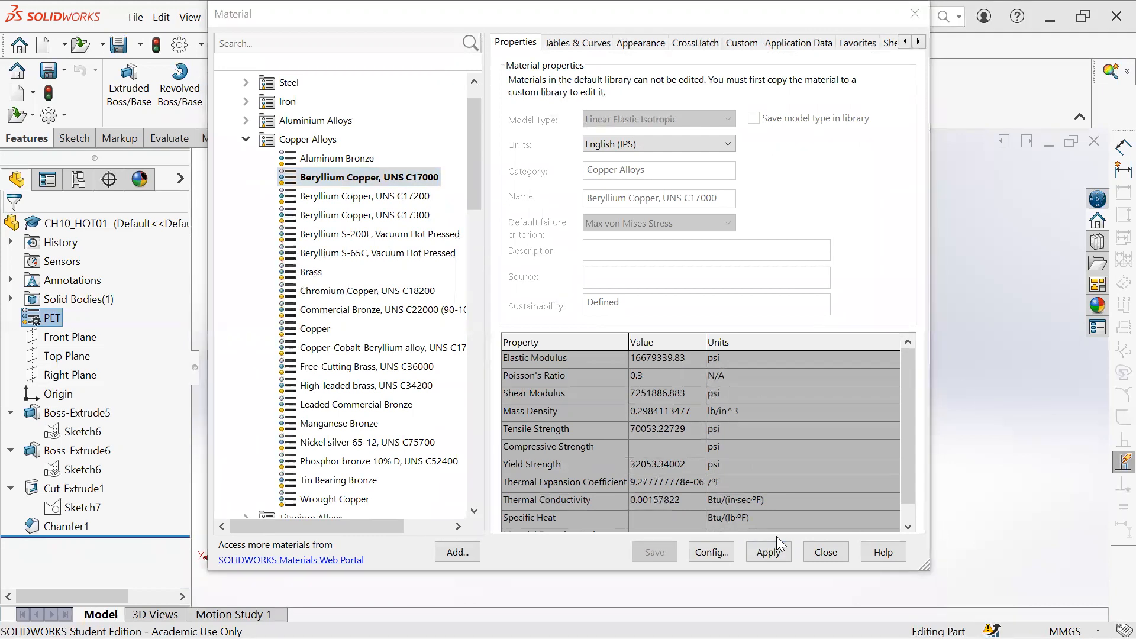
left_click_drag(842, 22, 776, 92)
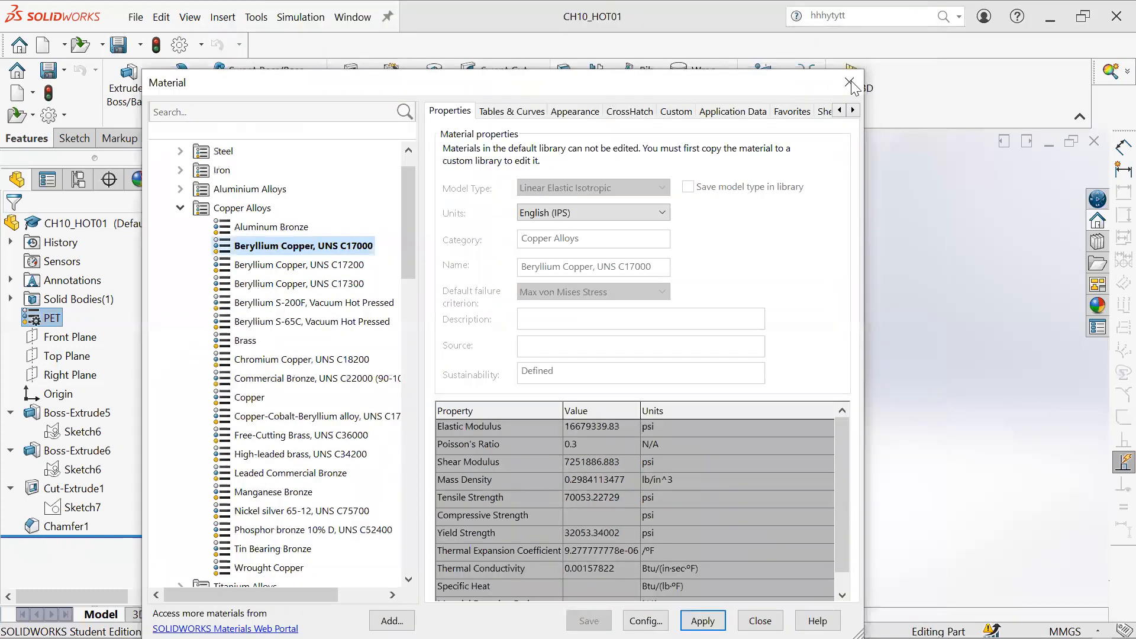
left_click(849, 80)
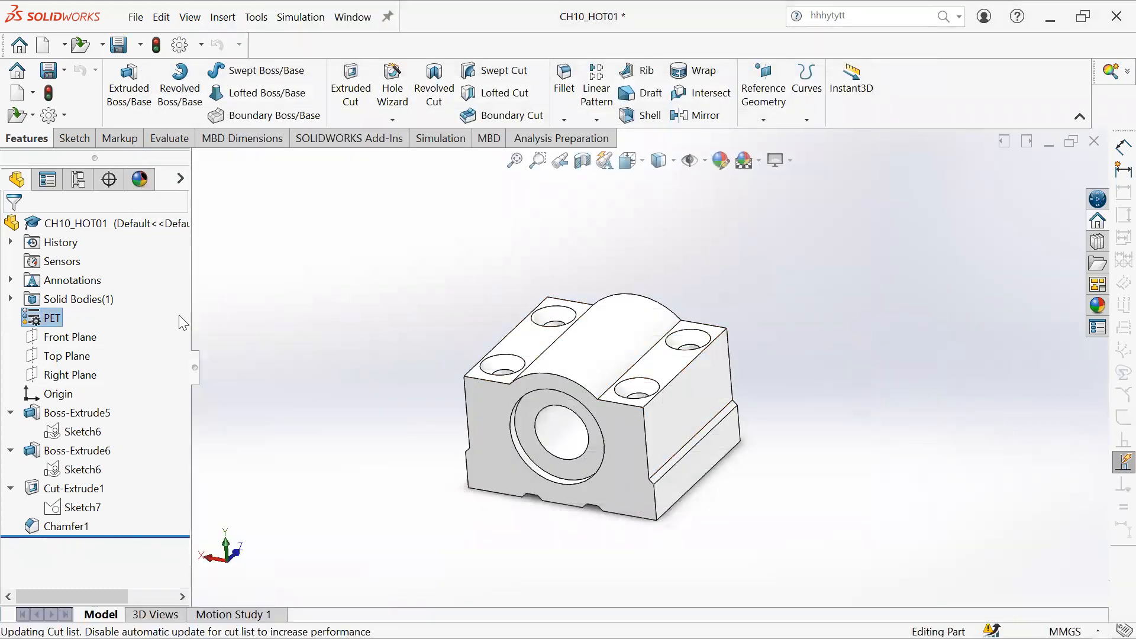
Step: Set the part's material to the titanium alloy Commercially Pure grade 2 longitudinal (SS) and inspect the model from different angles
right_click(52, 322)
left_click(136, 235)
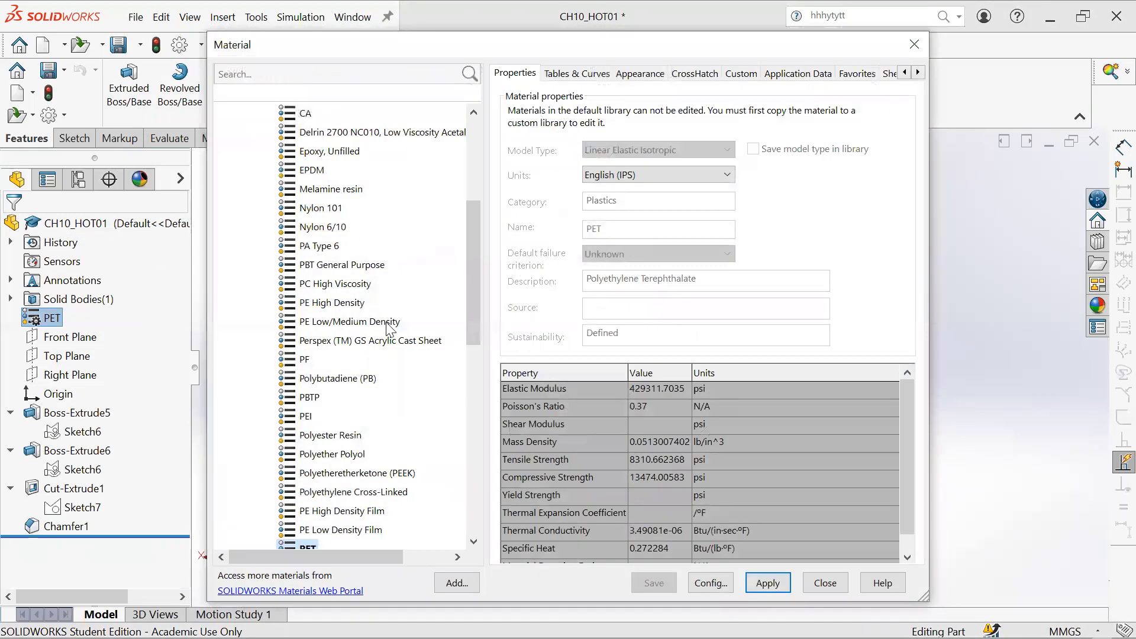
scroll(346, 247, "up", 5)
left_click(266, 207)
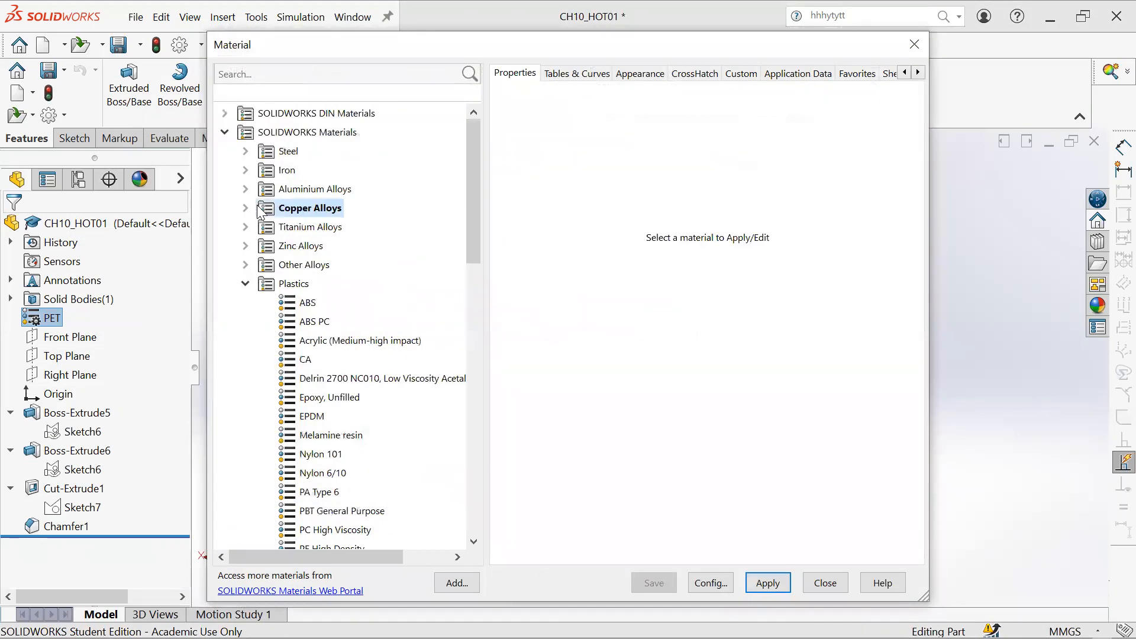
left_click(258, 226)
left_click(245, 227)
left_click(367, 264)
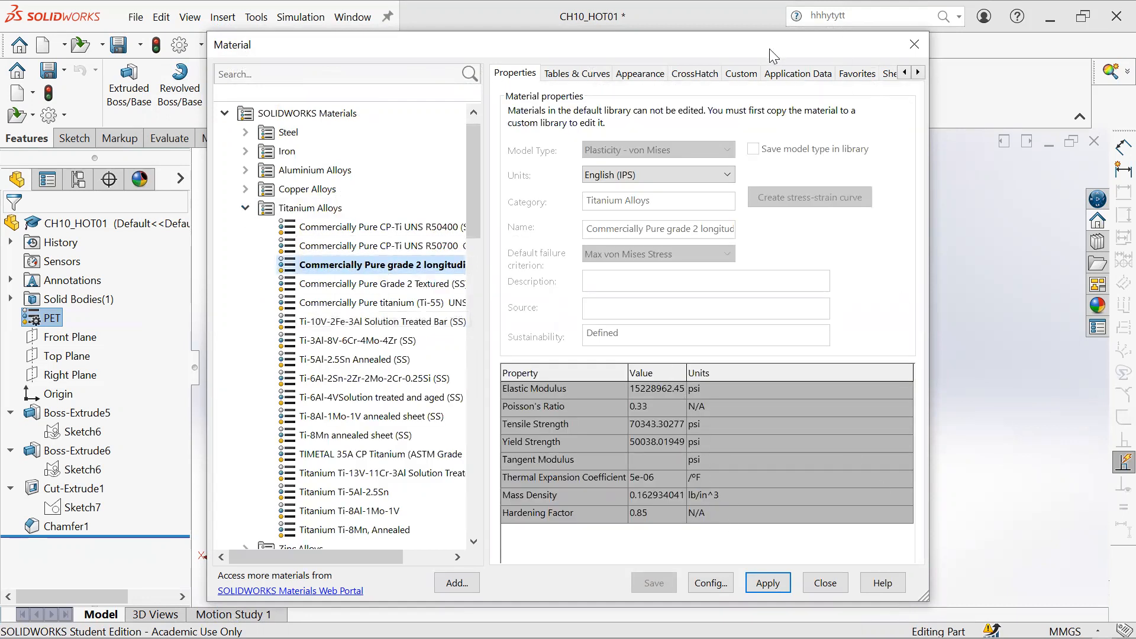
left_click_drag(769, 49, 746, 29)
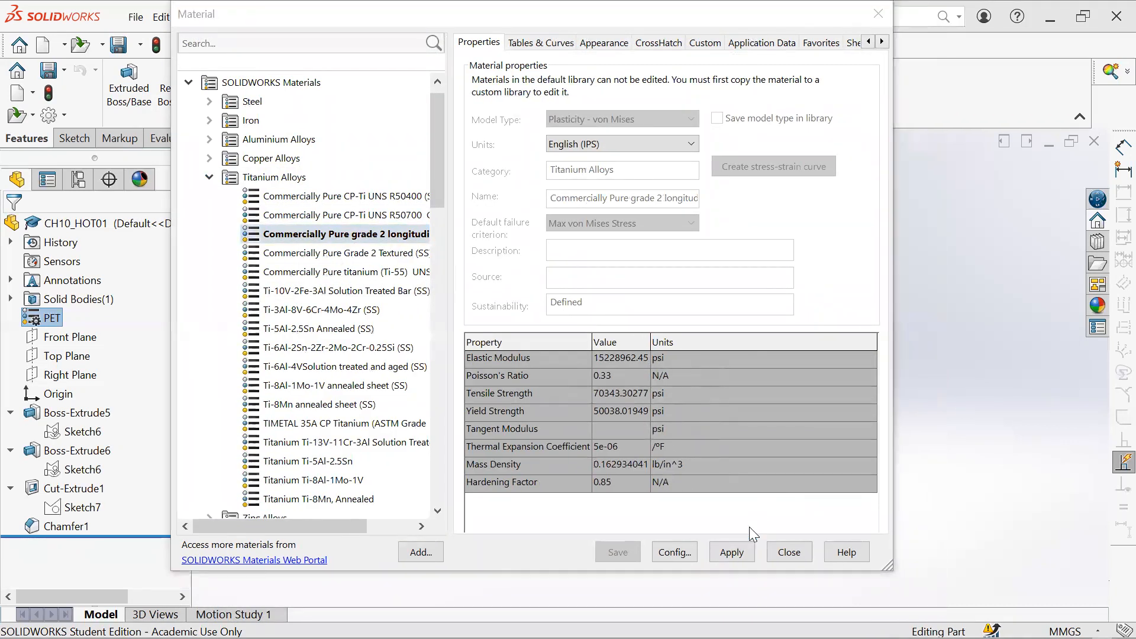
left_click(729, 553)
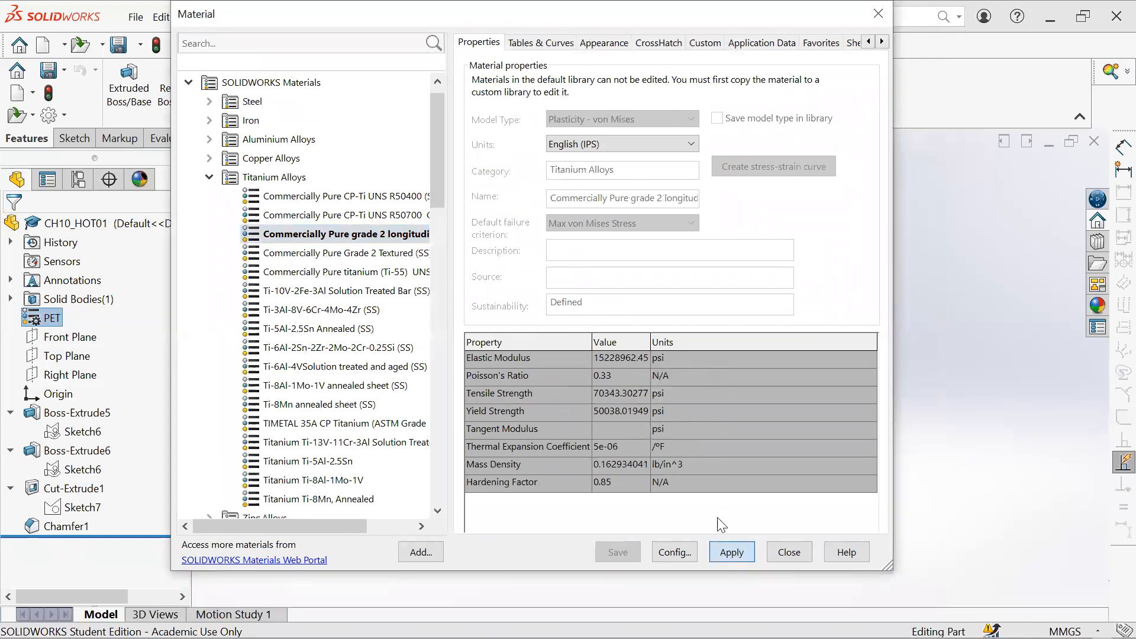
left_click(731, 552)
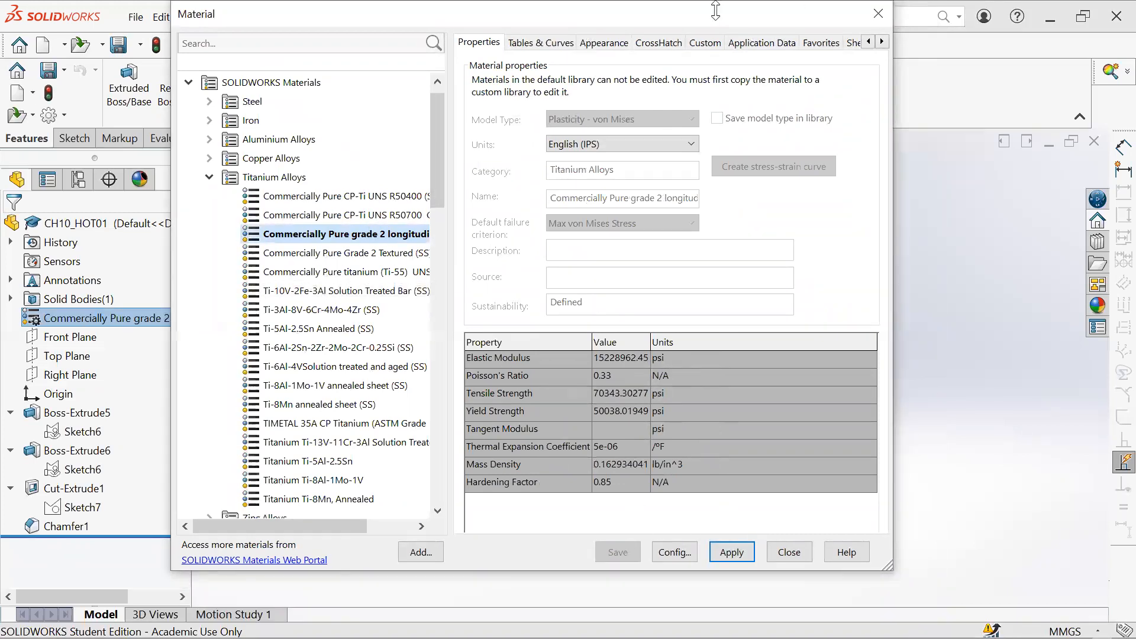
left_click_drag(733, 22, 680, 80)
left_click(826, 71)
middle_click_drag(727, 293, 737, 274)
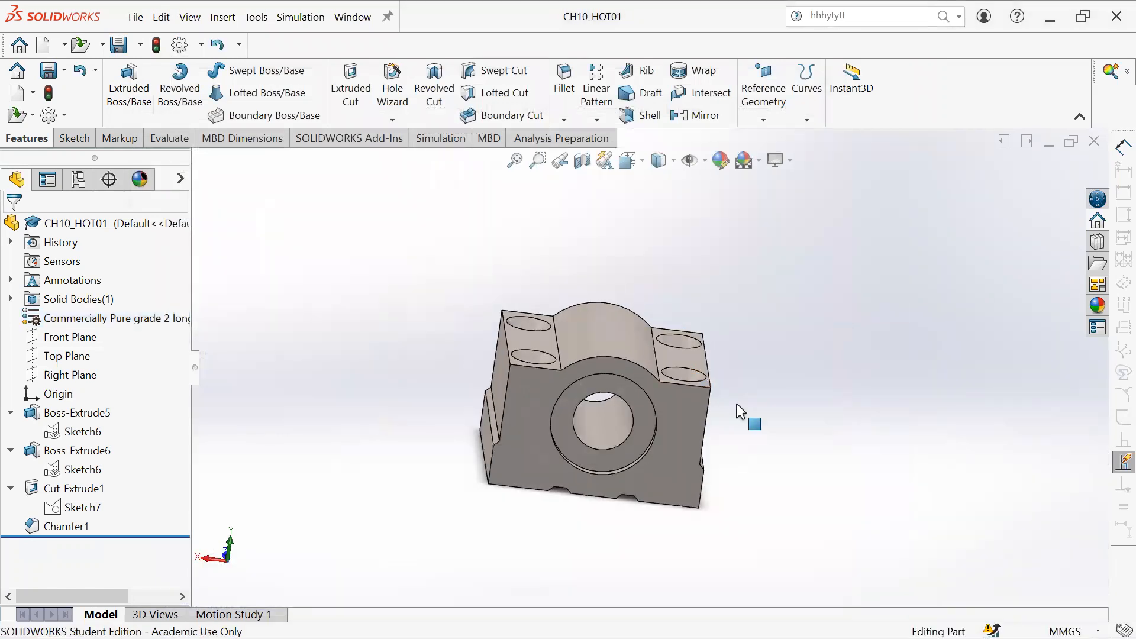
middle_click_drag(736, 402, 565, 364)
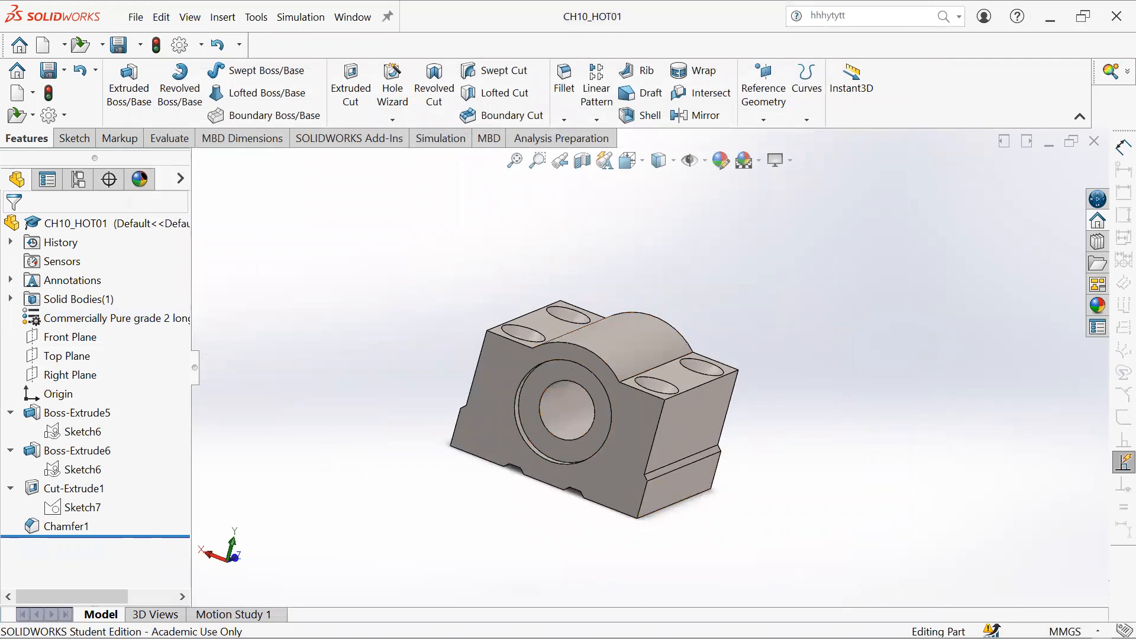
Step: Switch to the DRAWING_TEMPLATE_WHOOPS drawing and examine the material, finish and mass entries in its notes table
key("super")
mouse_move(351, 625)
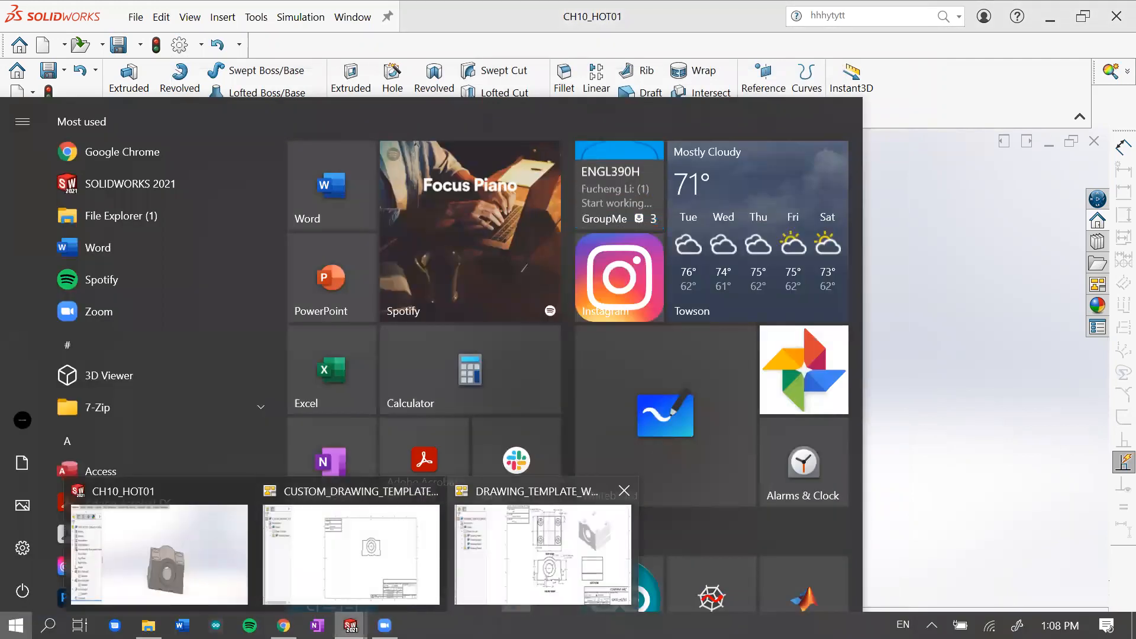
left_click(543, 554)
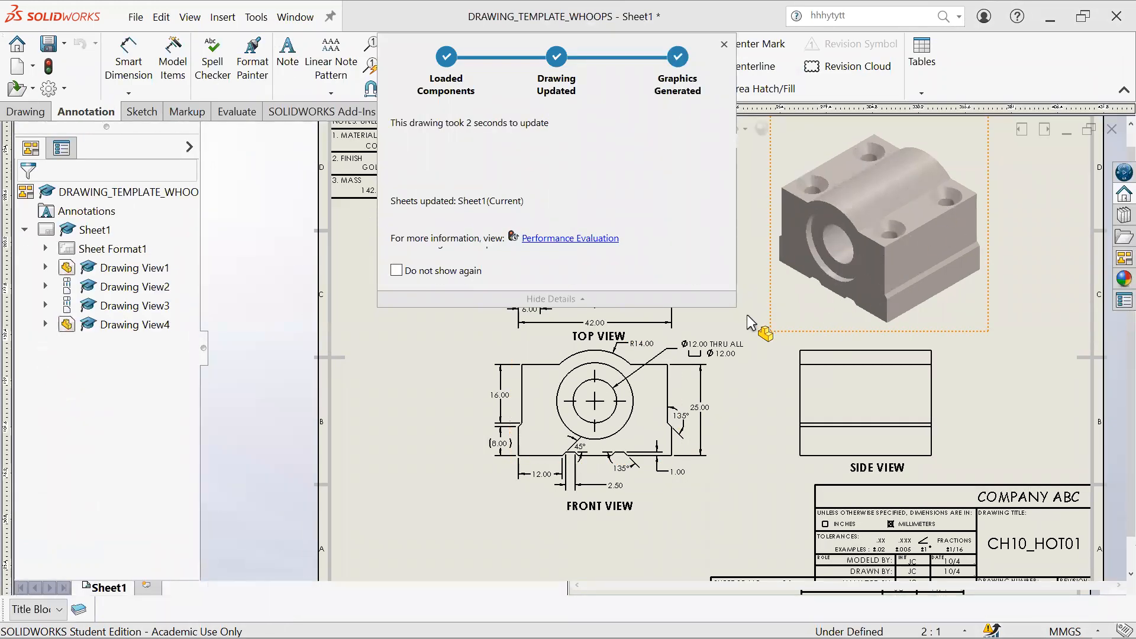
scroll(423, 168, "down", 3)
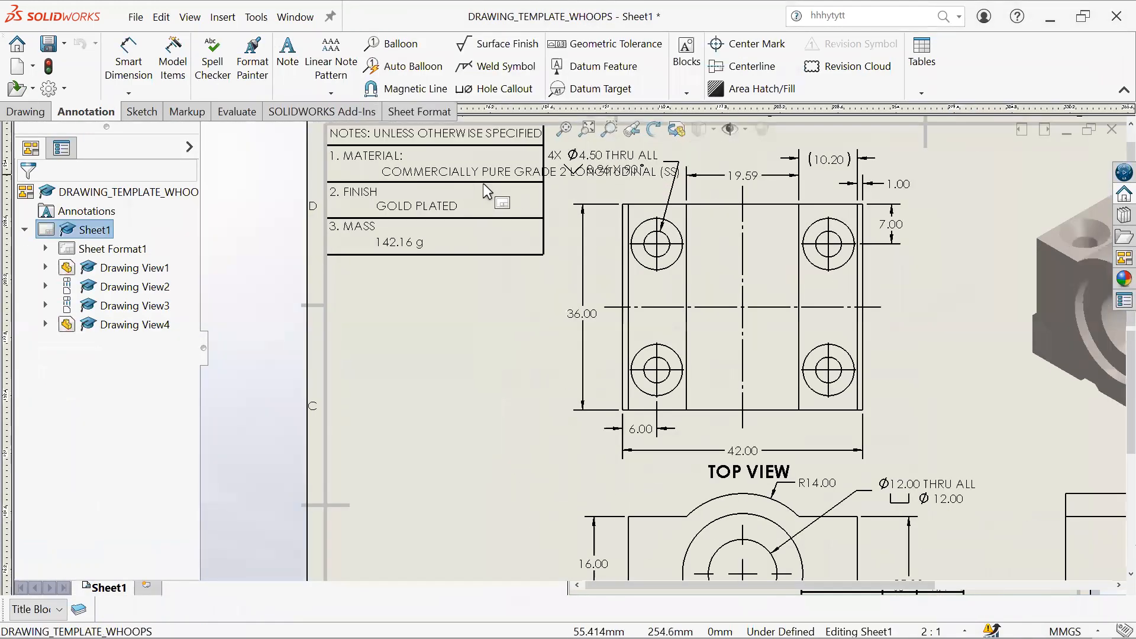
scroll(483, 183, "down", 3)
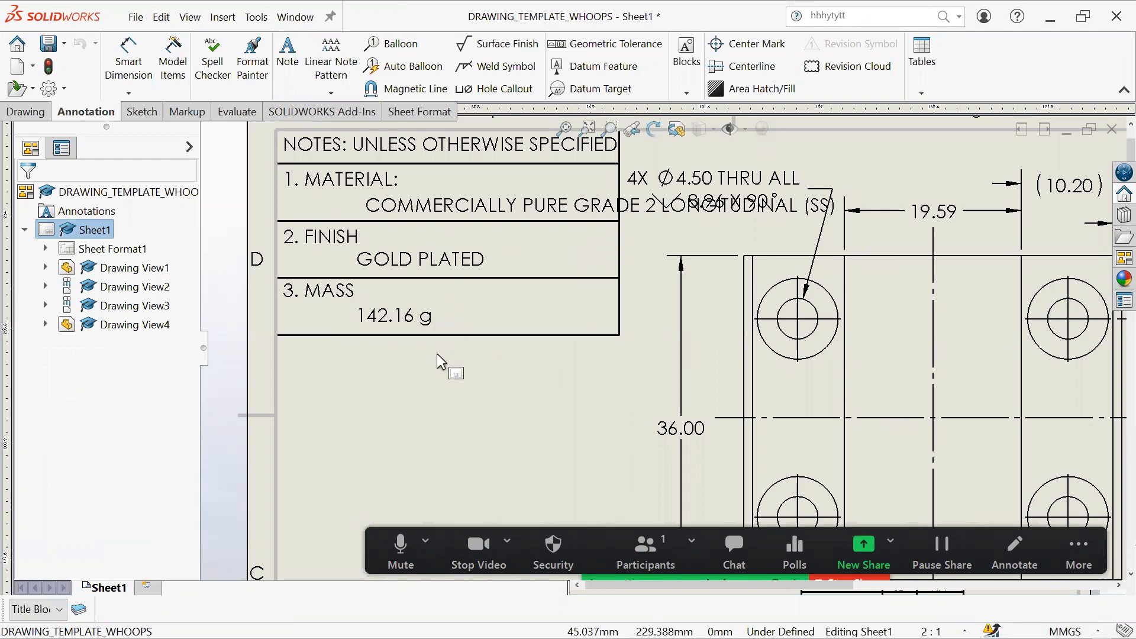
scroll(437, 358, "up", 2)
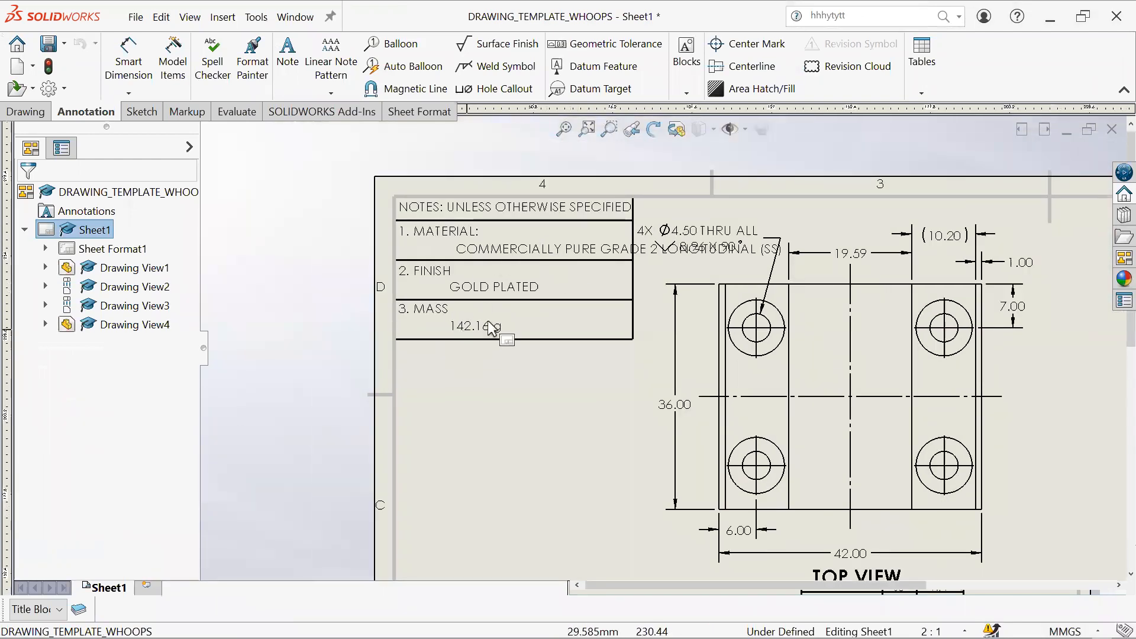
scroll(537, 407, "up", 2)
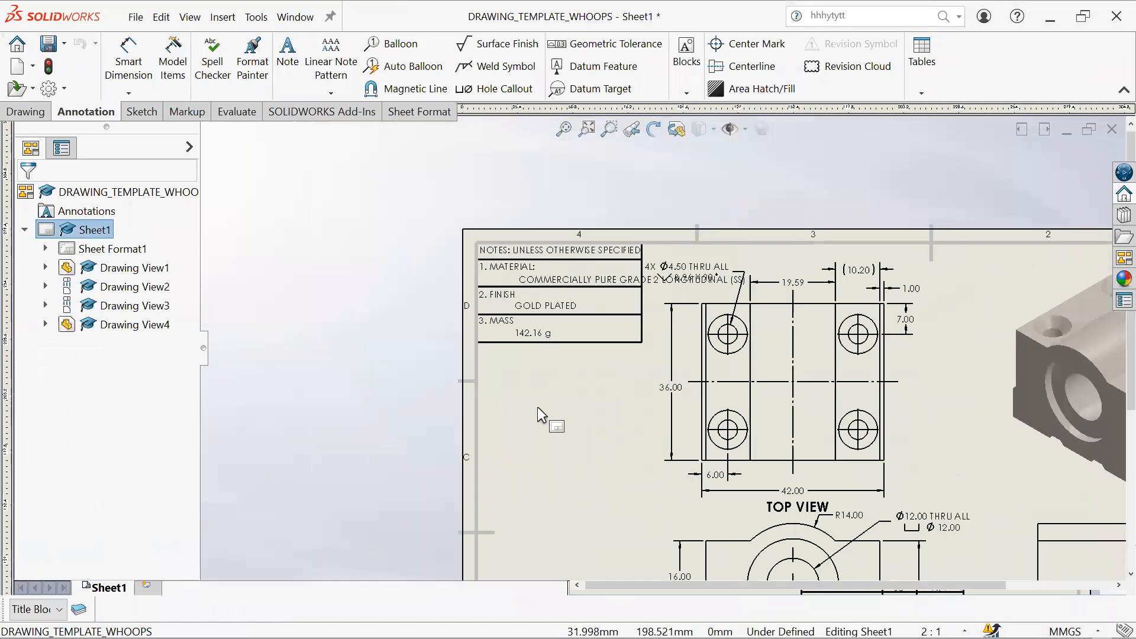
scroll(548, 366, "down", 1)
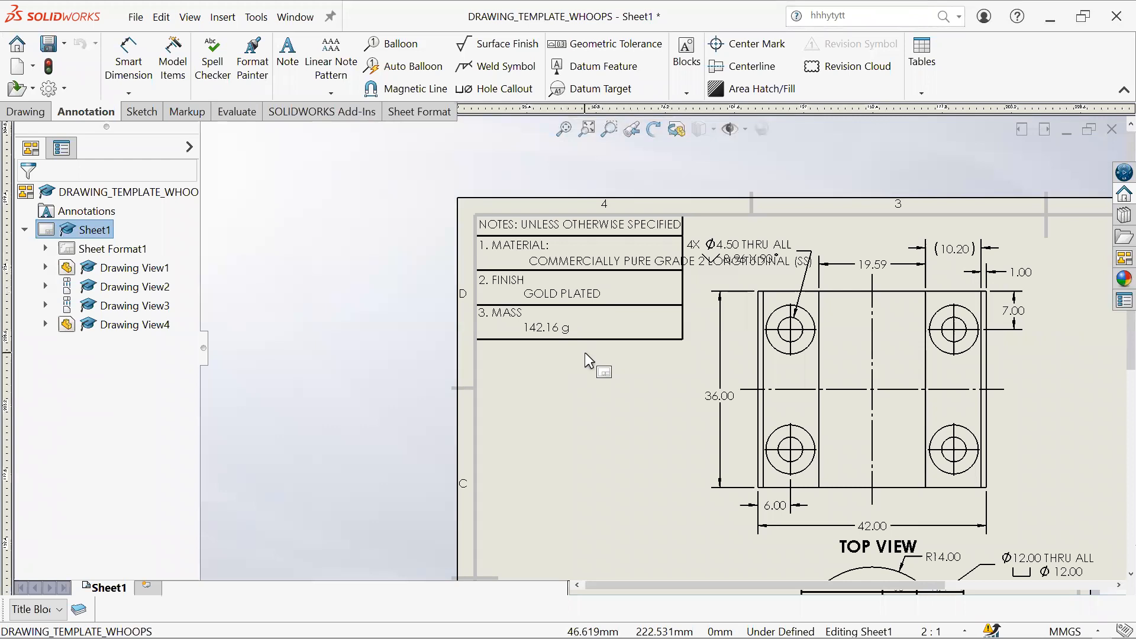
Step: Examine the drawing views and the title block's title, drawing number, scale and tolerance fields
middle_click_drag(819, 427, 271, 151)
scroll(271, 152, "up", 1)
middle_click_drag(630, 480, 610, 319)
mouse_move(761, 208)
middle_mouse_down()
mouse_move(801, 337)
mouse_move(843, 356)
middle_mouse_up()
scroll(801, 333, "up", 2)
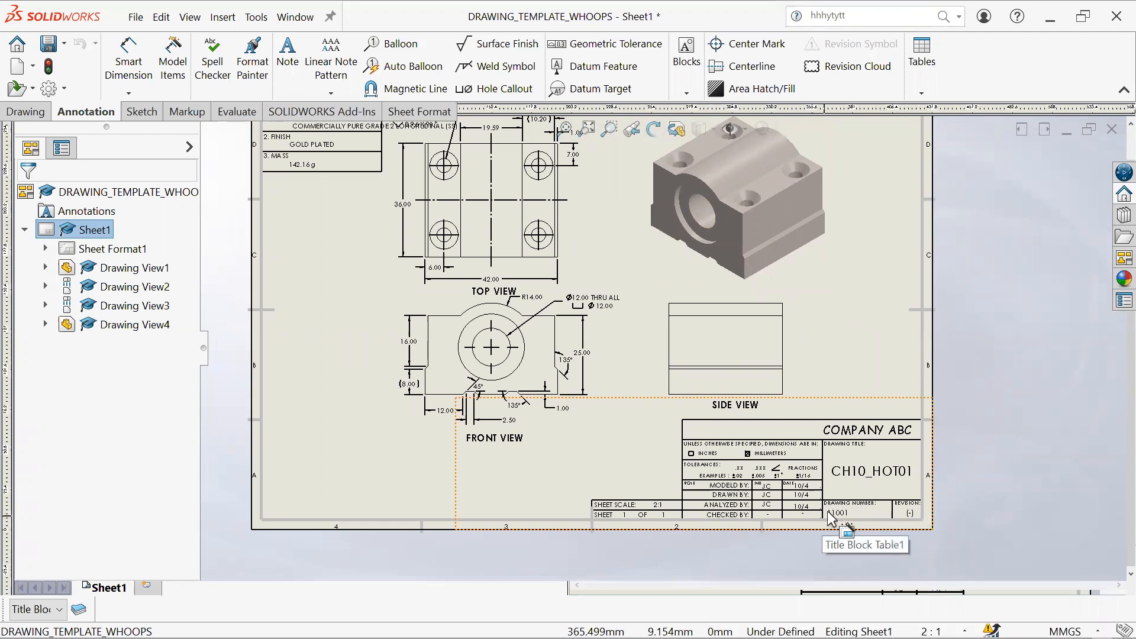
scroll(831, 518, "down", 2)
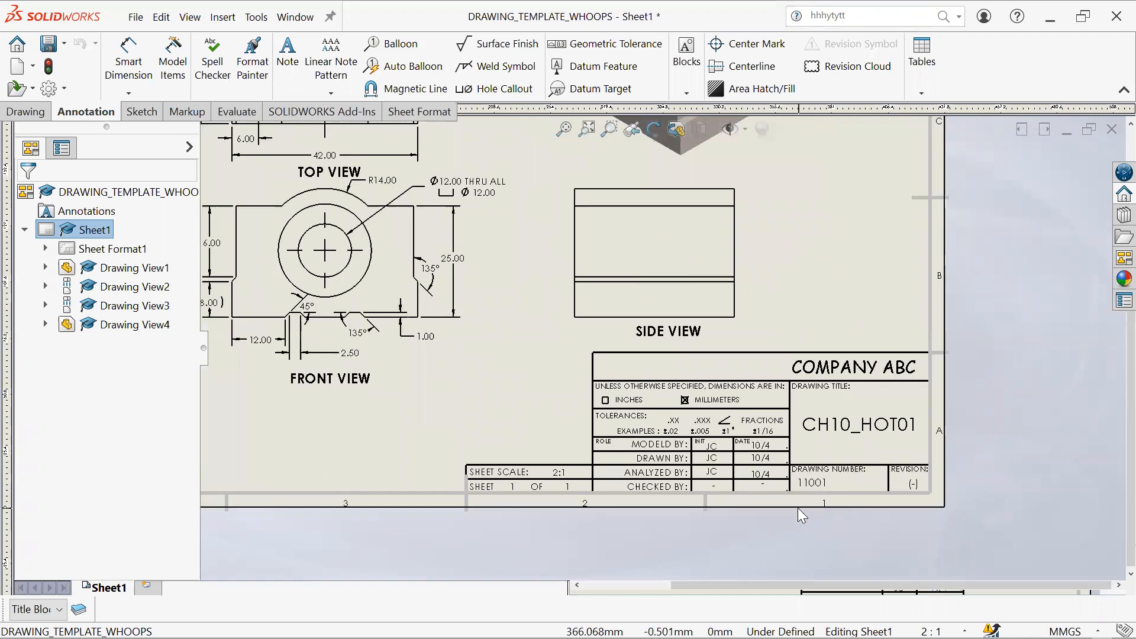
scroll(793, 491, "down", 1)
scroll(787, 479, "down", 1)
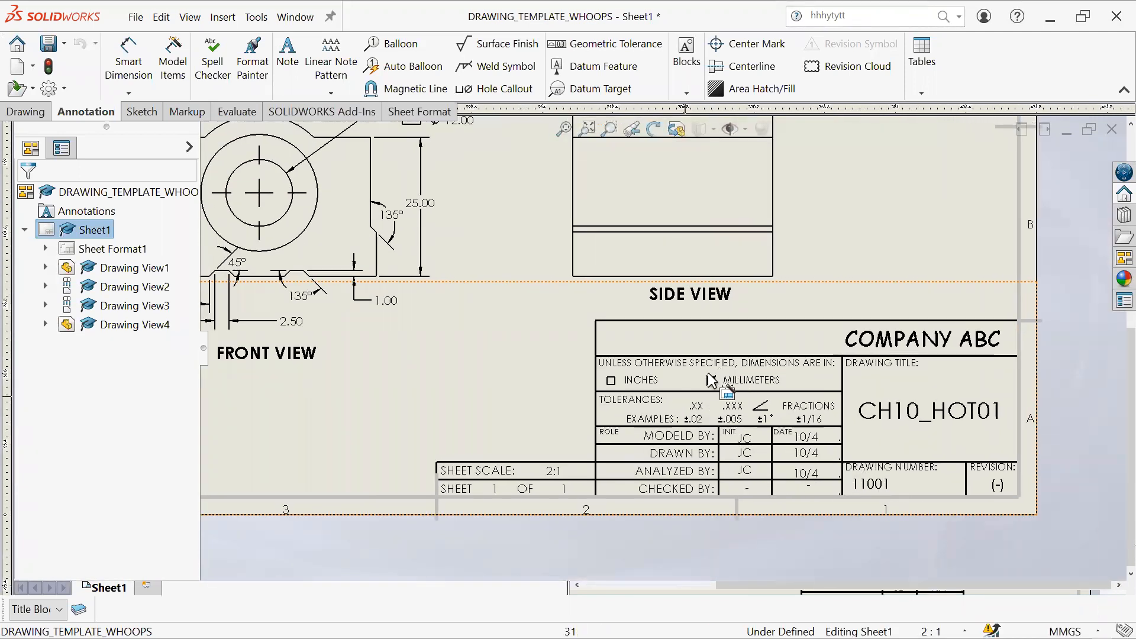
scroll(661, 349, "up", 2)
middle_click_drag(656, 328, 790, 446)
scroll(676, 353, "up", 1)
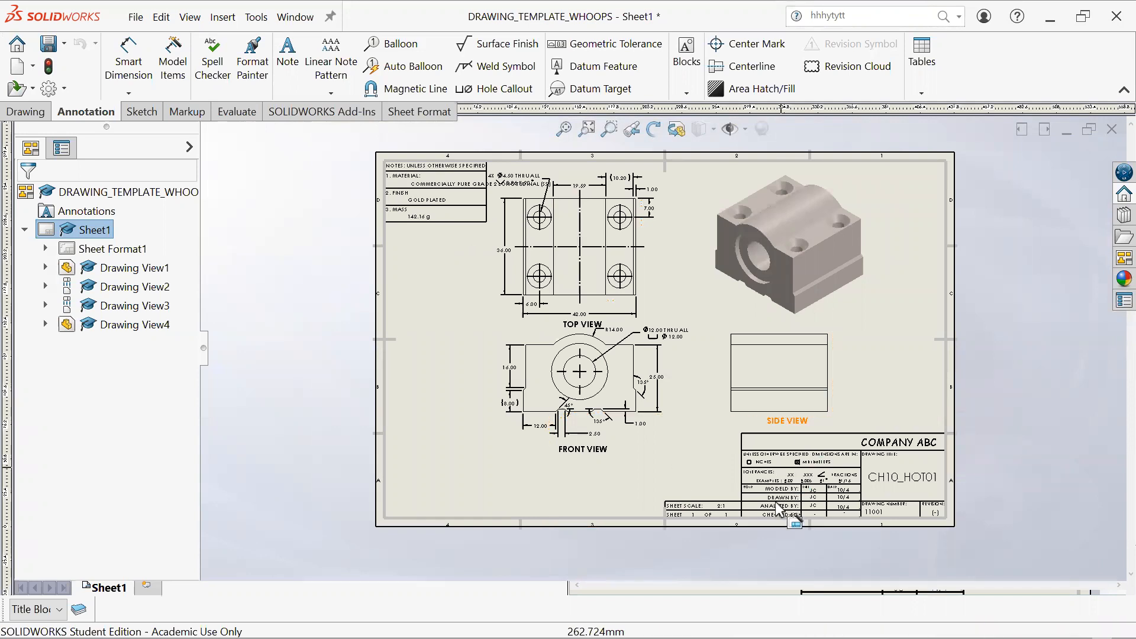
Step: Enter sheet format editing in the drawing, and return to editing the sheet
right_click(689, 318)
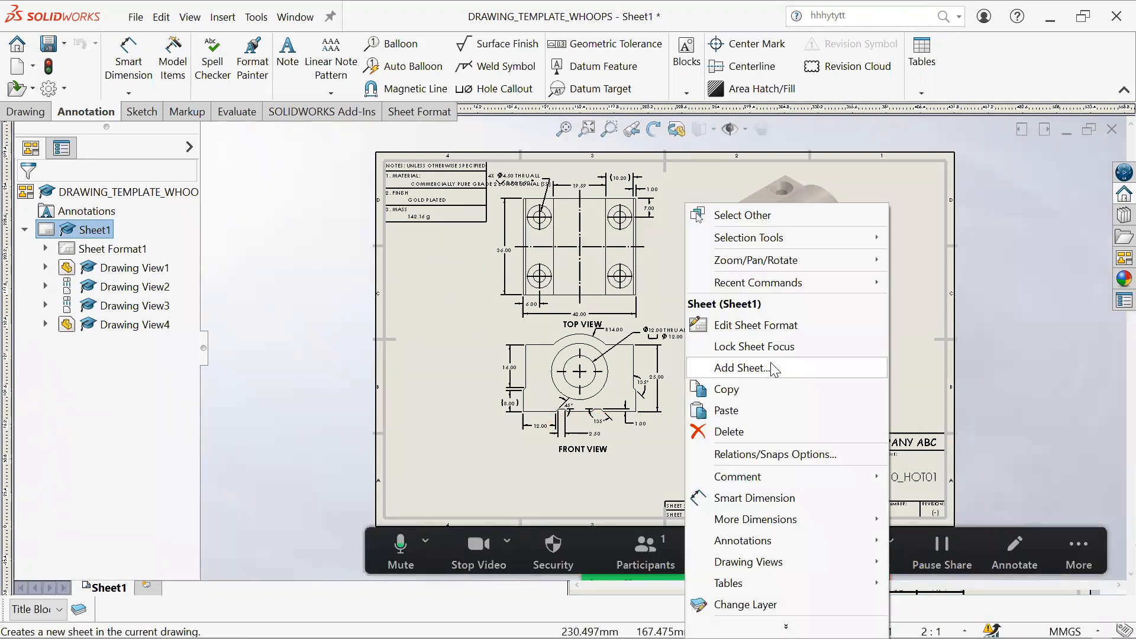
left_click(760, 326)
right_click(681, 296)
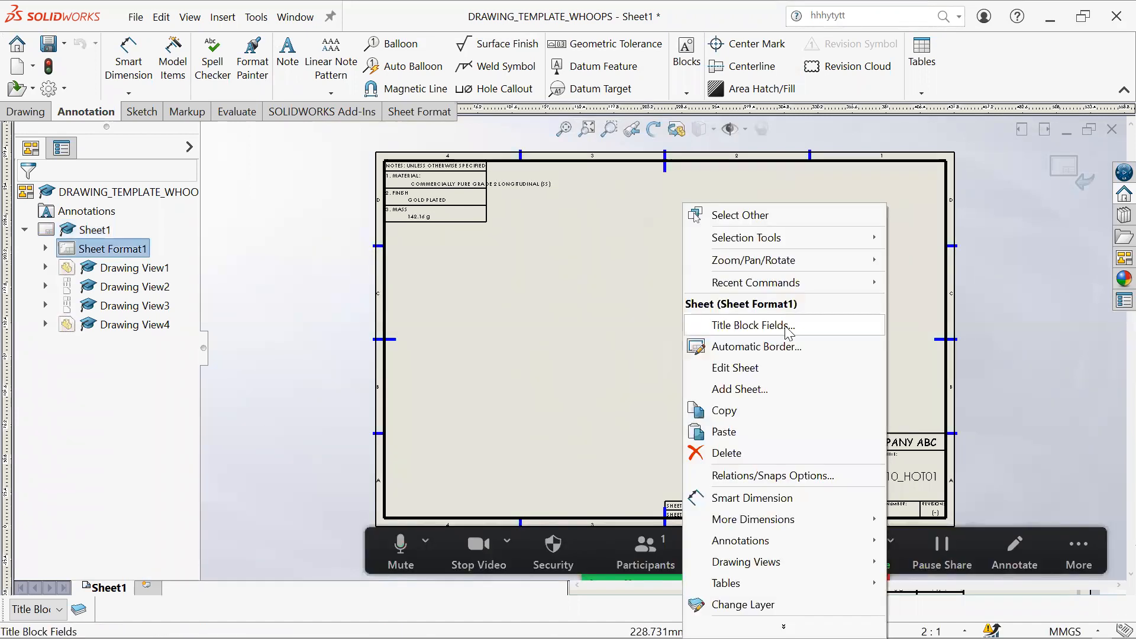
left_click(768, 373)
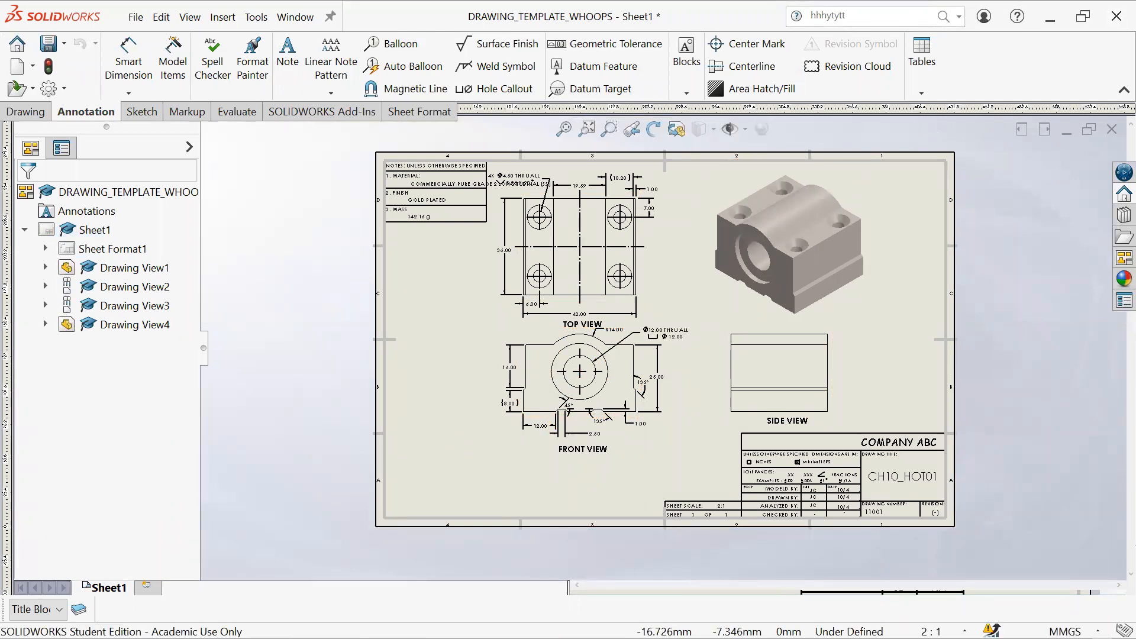
Step: Close the CUSTOM_DRAWING_TEMPLATE drawing without saving its changes
key("super")
mouse_move(350, 624)
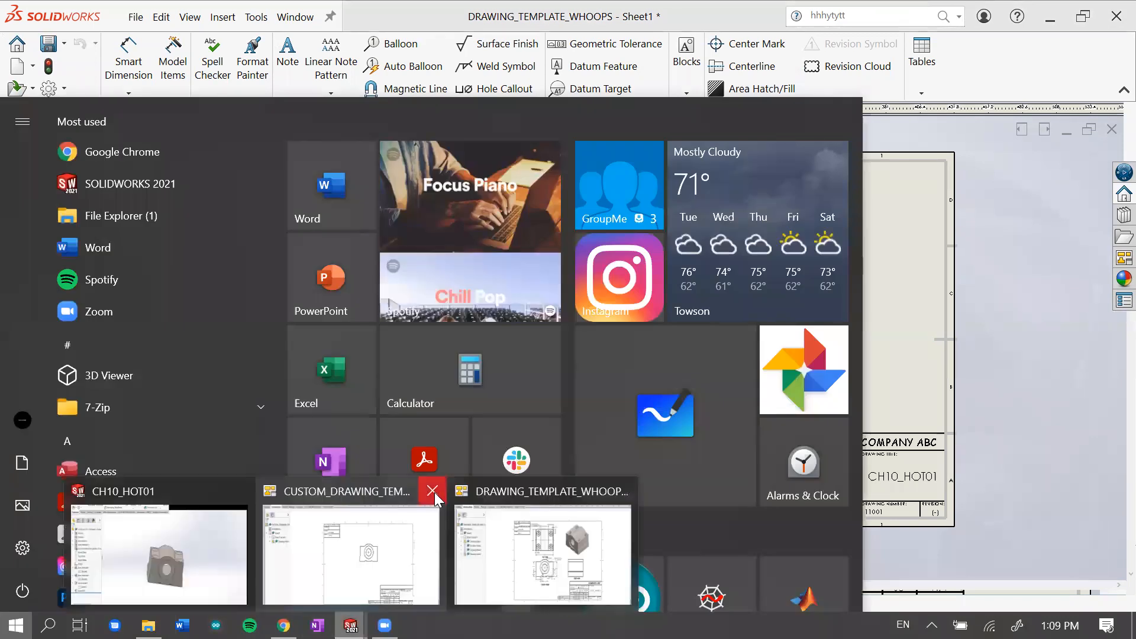
left_click(433, 492)
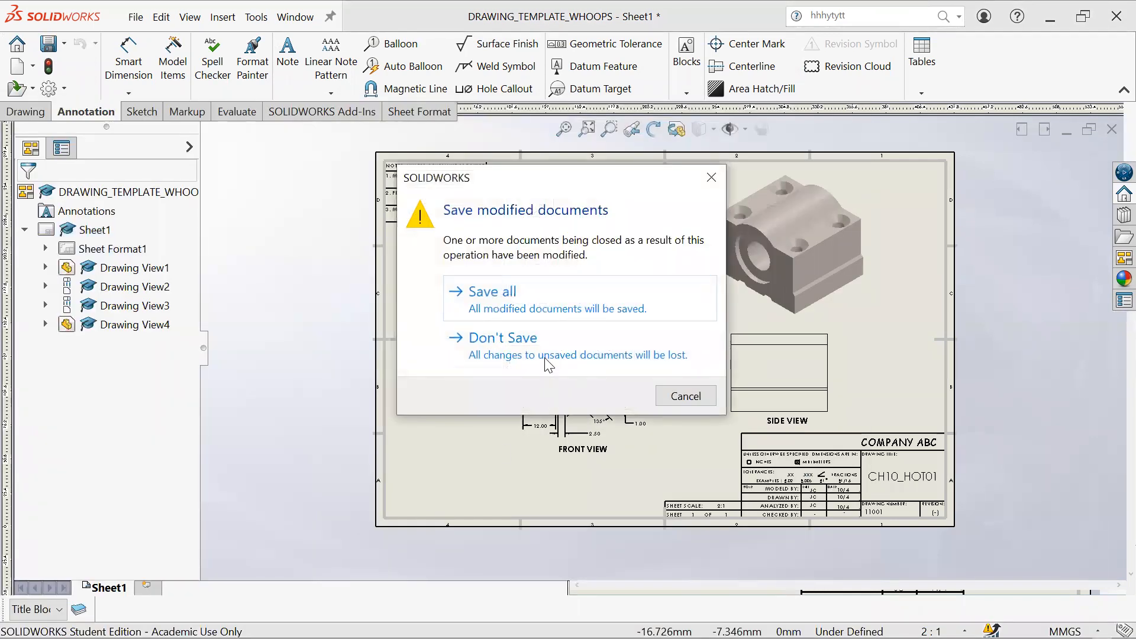
left_click(549, 362)
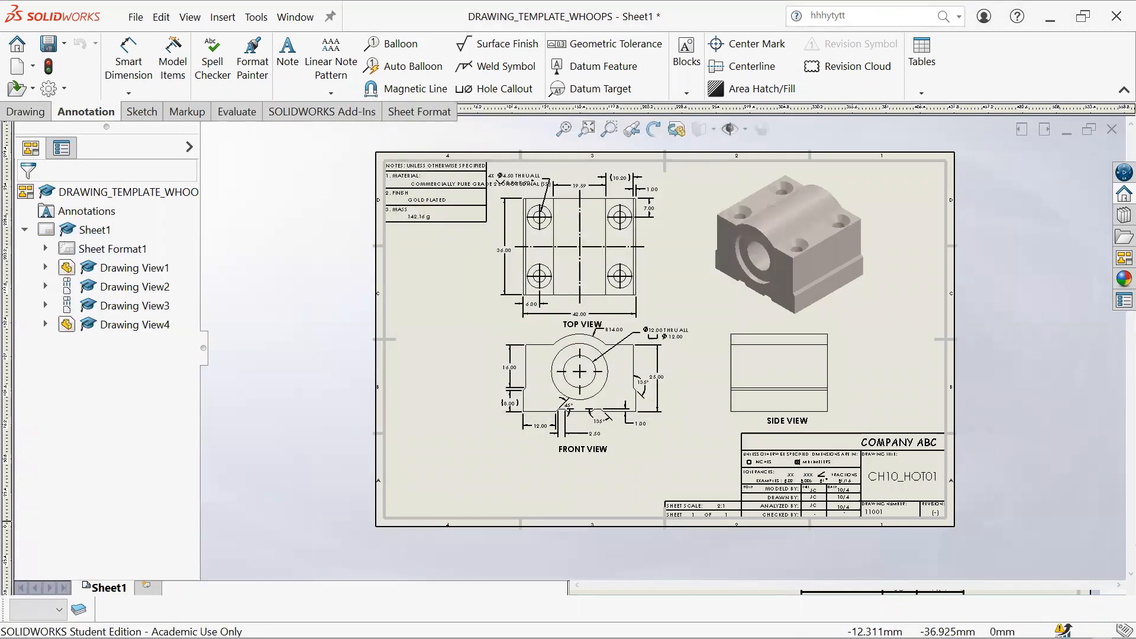
Step: Reopen the CUSTOM_DRAWING_TEMPLATE drawing from the AMP folder and suppress its missing PART NAME component
key("super")
mouse_move(350, 624)
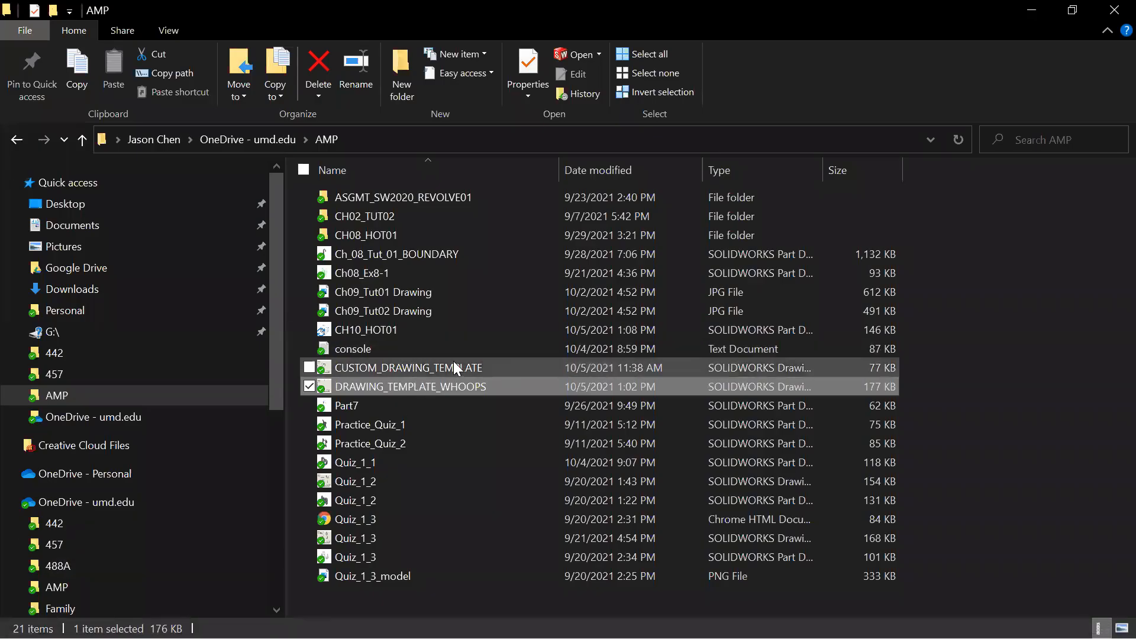
double_click(442, 369)
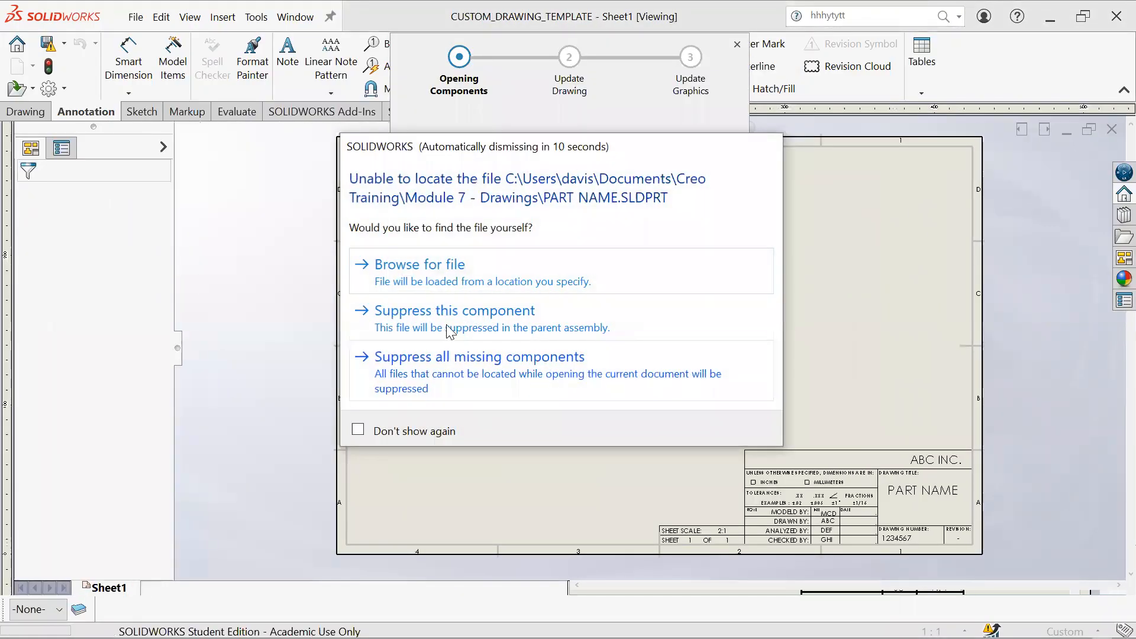
left_click(451, 332)
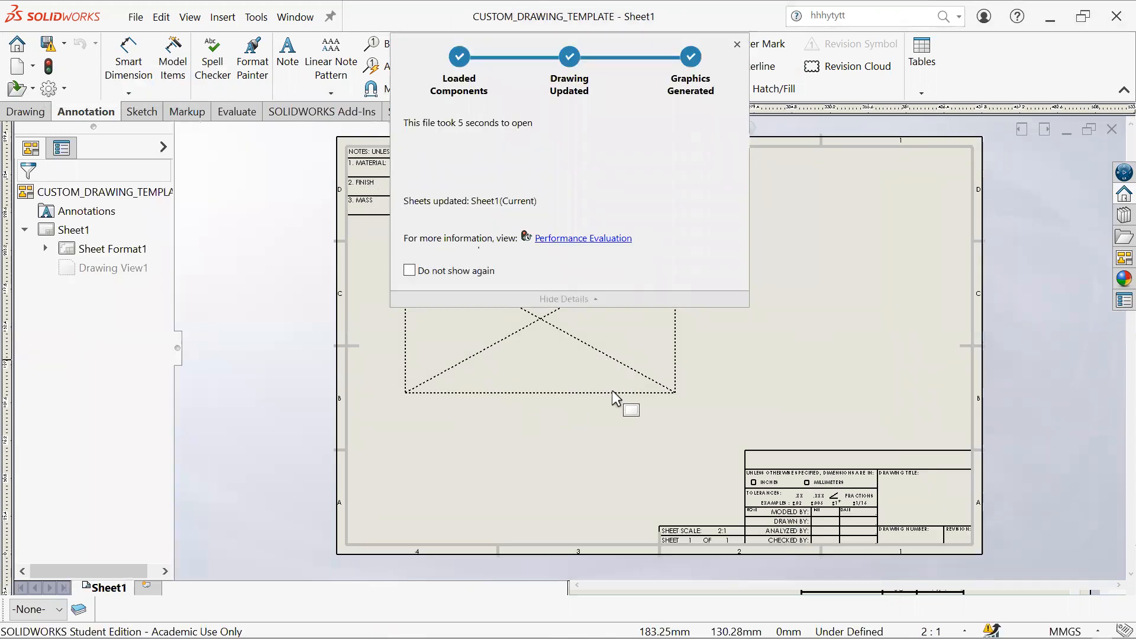
Step: Delete the empty drawing view from the sheet, leaving only the sheet format with its notes table and title block
left_click(680, 389)
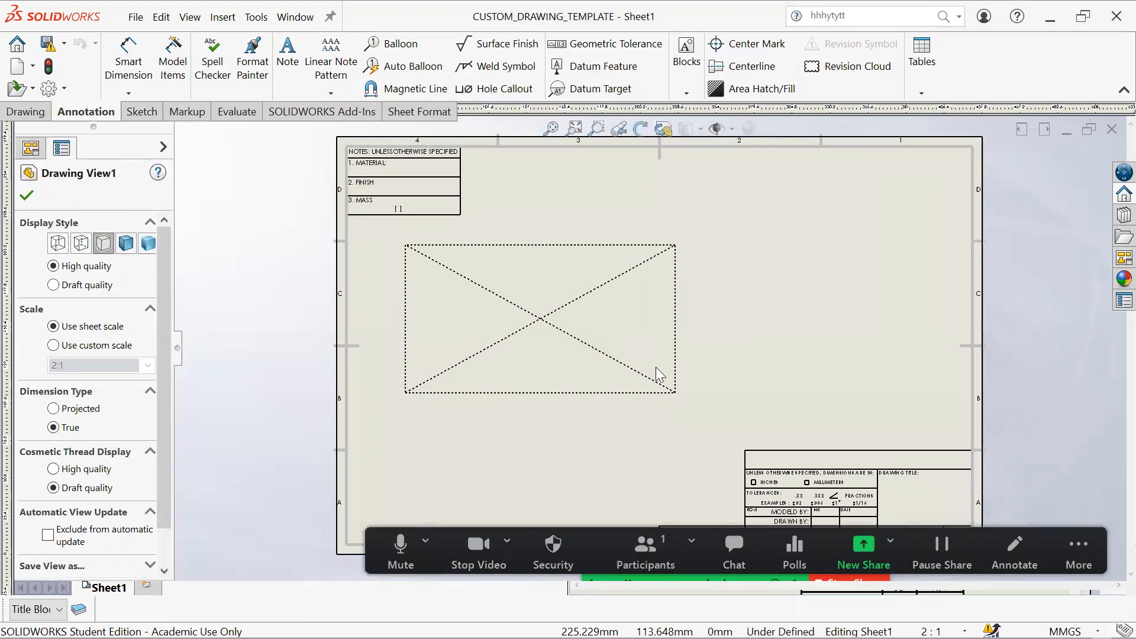
key("Delete")
left_click(710, 263)
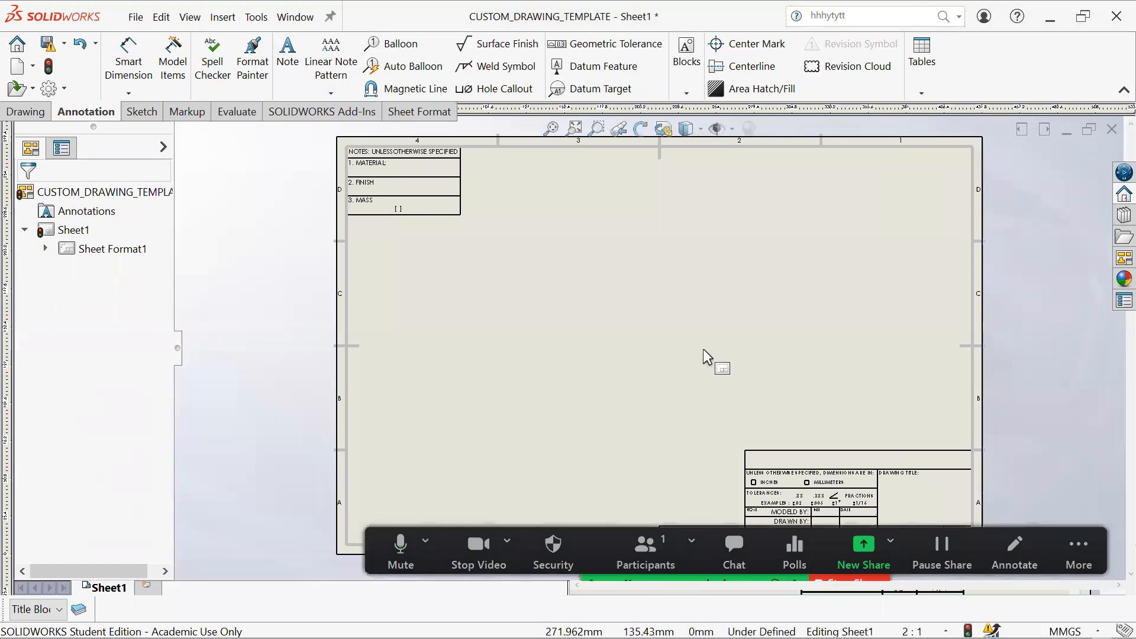
scroll(880, 435, "down", 2)
mouse_move(858, 444)
middle_mouse_down()
mouse_move(859, 391)
mouse_move(894, 314)
middle_mouse_up()
scroll(648, 261, "up", 4)
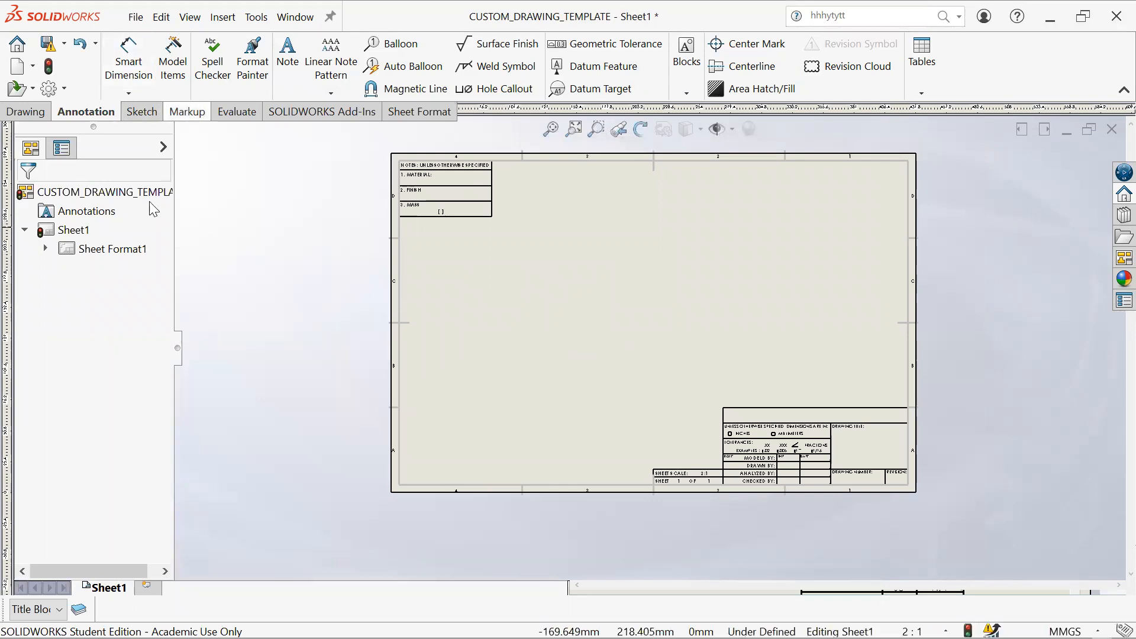
left_click(66, 45)
left_click(94, 44)
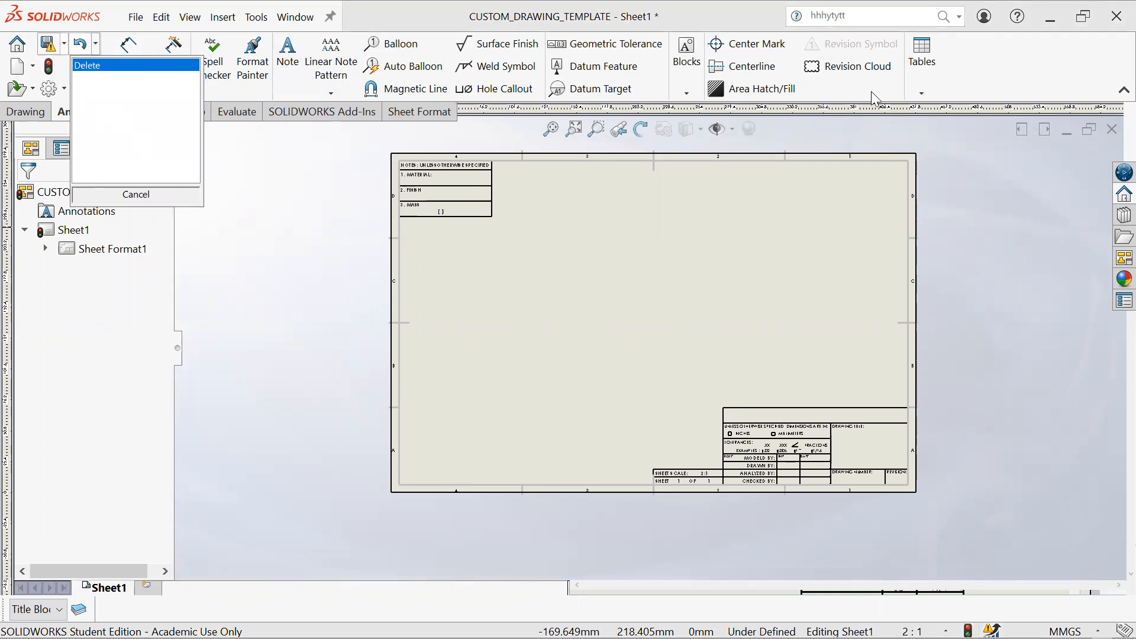
left_click(336, 527)
left_click(33, 66)
left_click(41, 89)
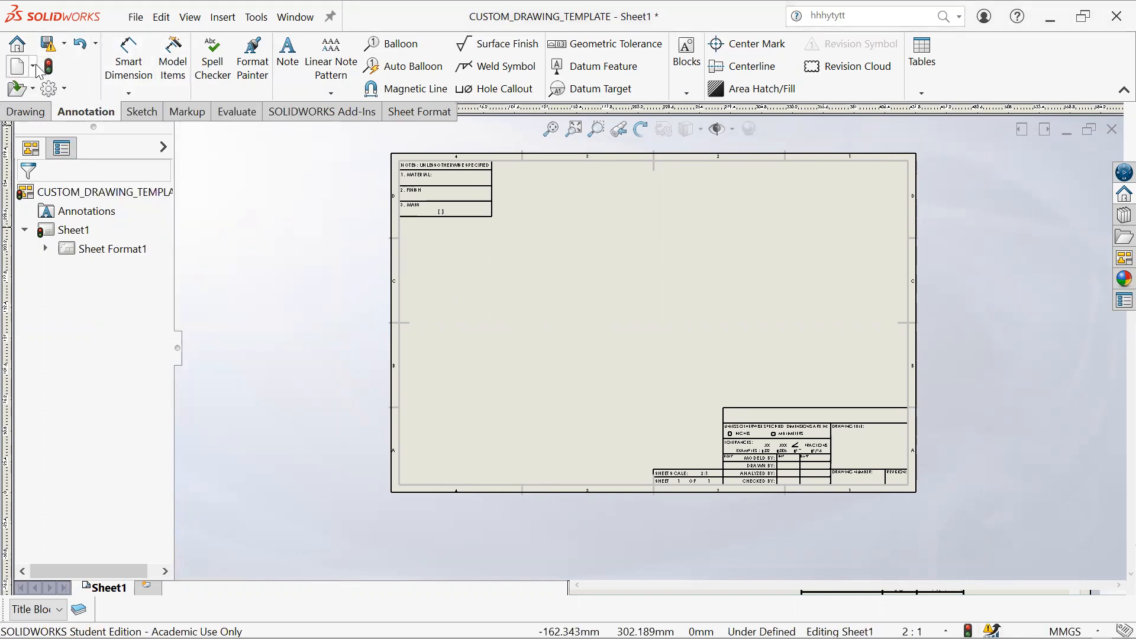
left_click(35, 67)
left_click(45, 89)
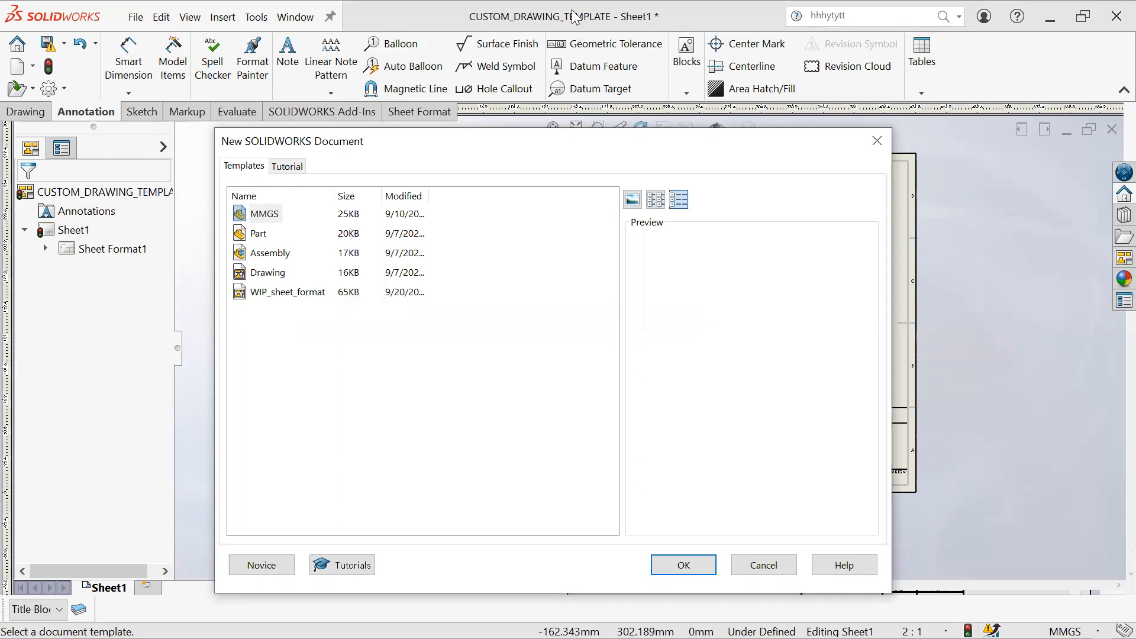
left_click(877, 141)
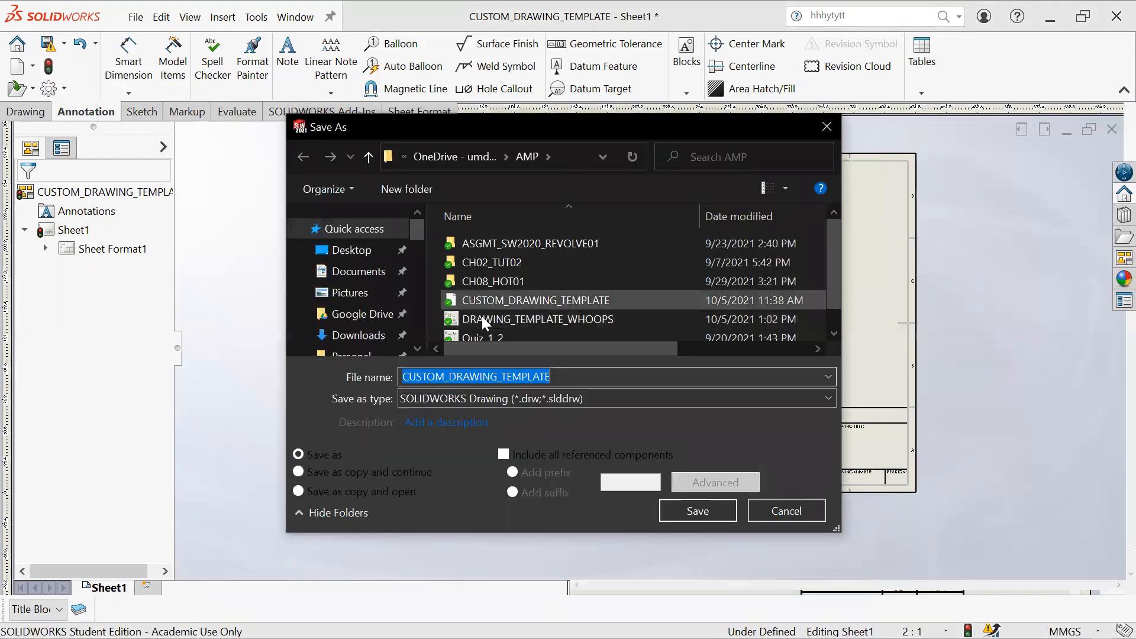
Step: Save the drawing as a Drawing Templates (*.drwdot) file named CUSTOM_DRAWING_TEMPLATE in the templates folder, accepting conversion to the current version
scroll(542, 326, "down", 1)
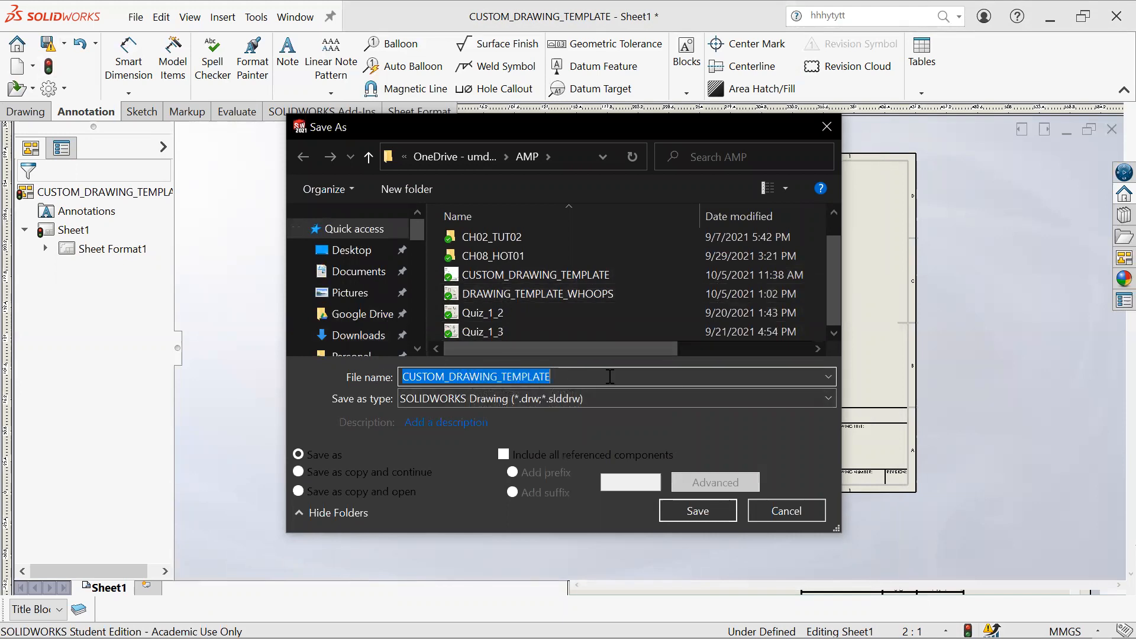
left_click(566, 399)
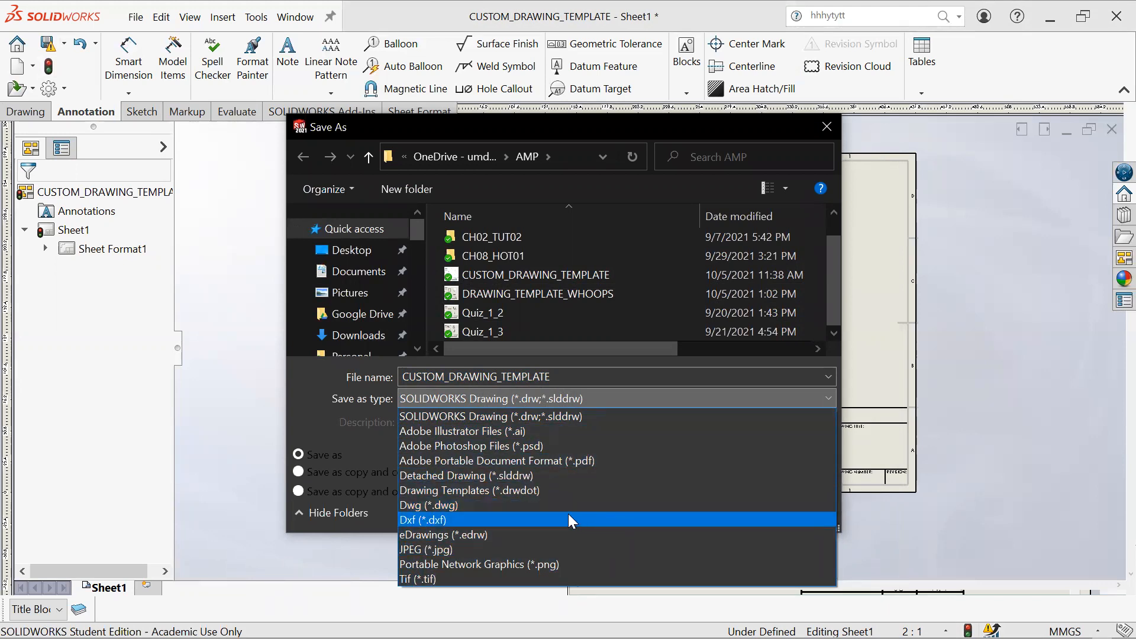
left_click(544, 488)
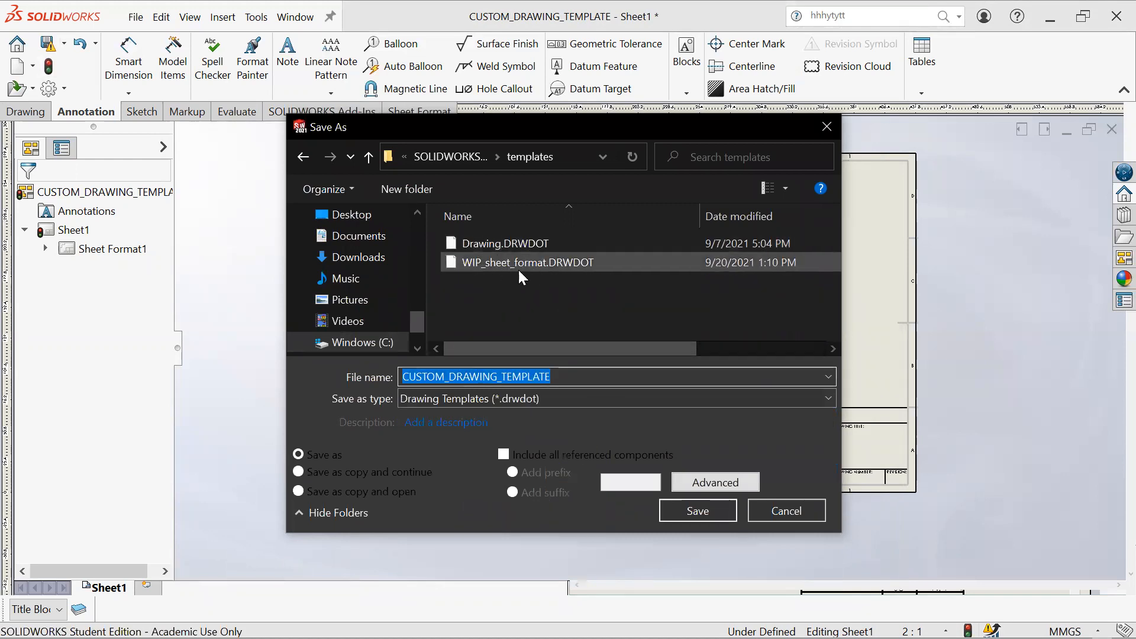
left_click(697, 512)
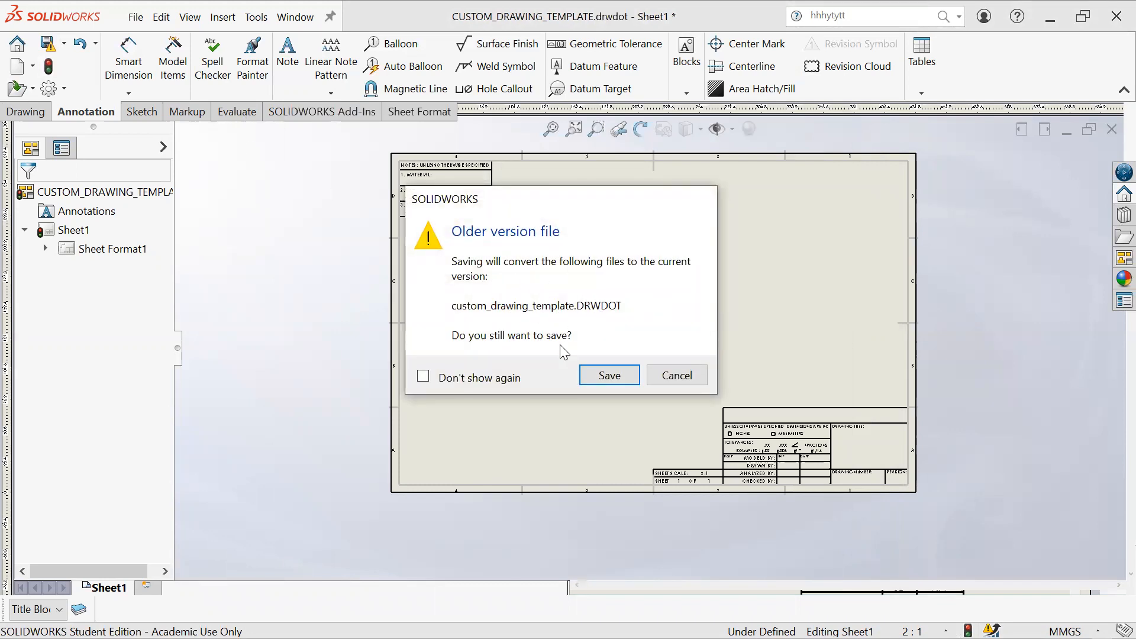
left_click(591, 375)
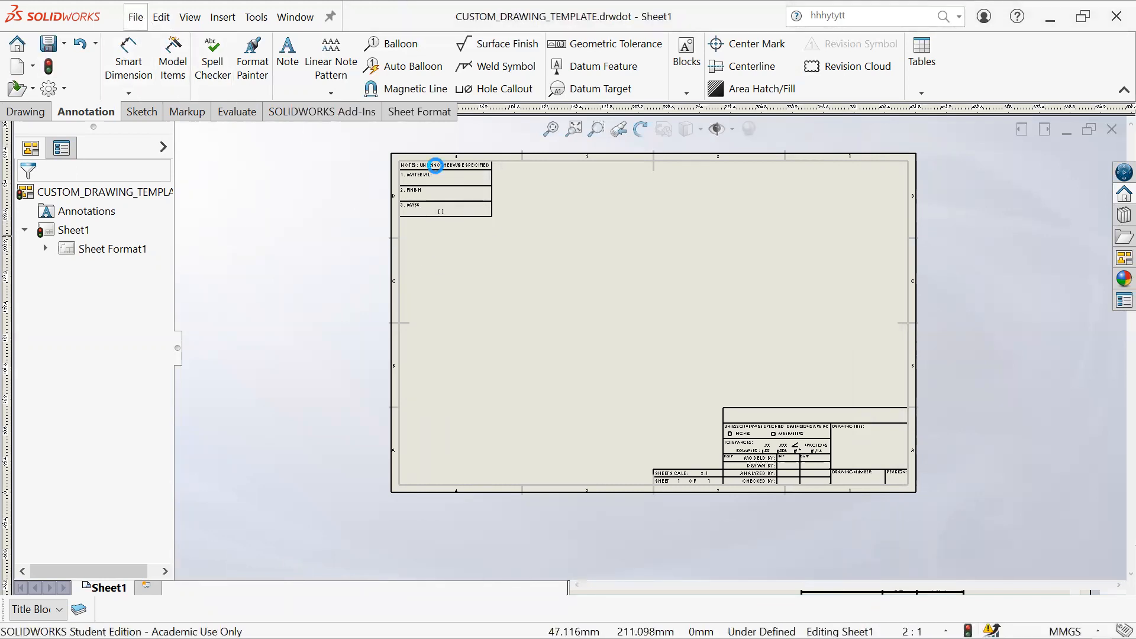
Step: Create a new drawing from the WIP_sheet_format template
left_click(19, 66)
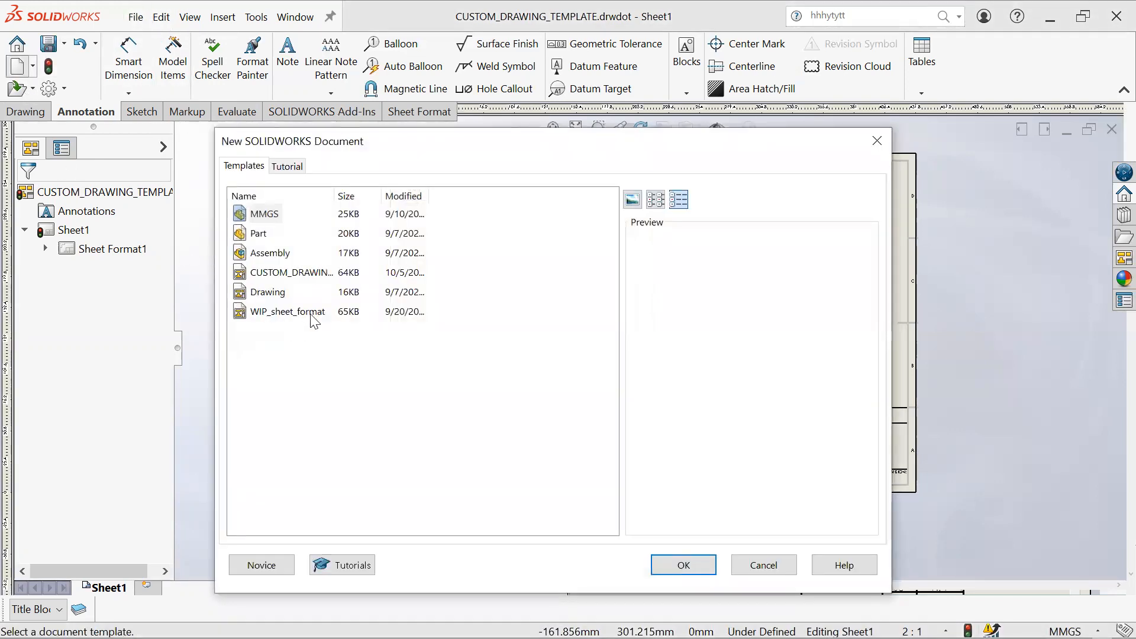
left_click(307, 311)
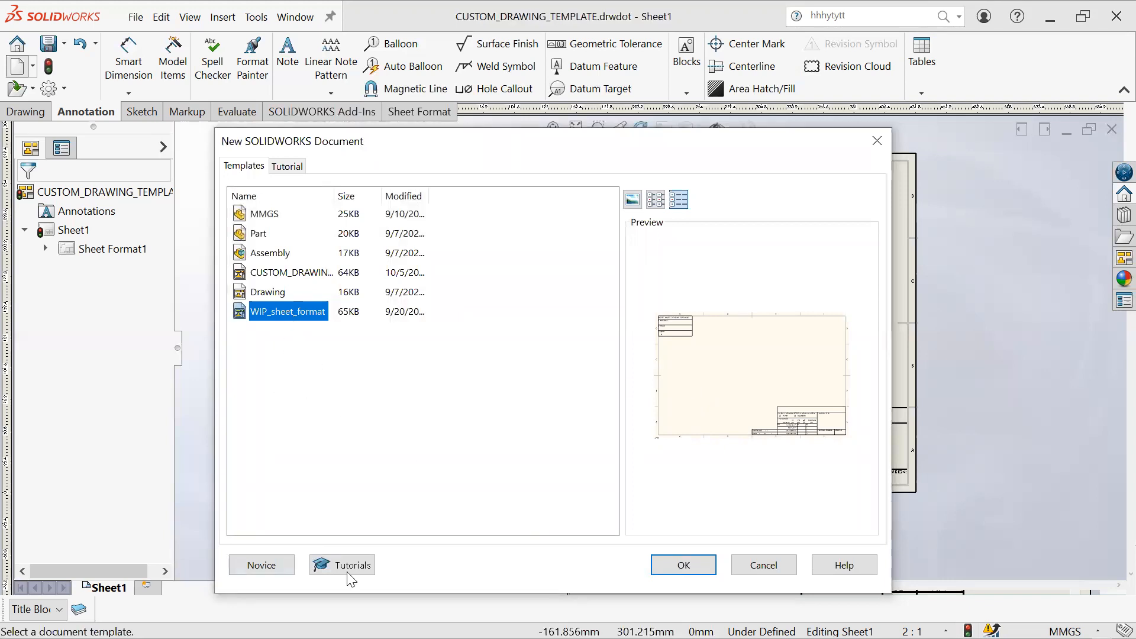
left_click(683, 564)
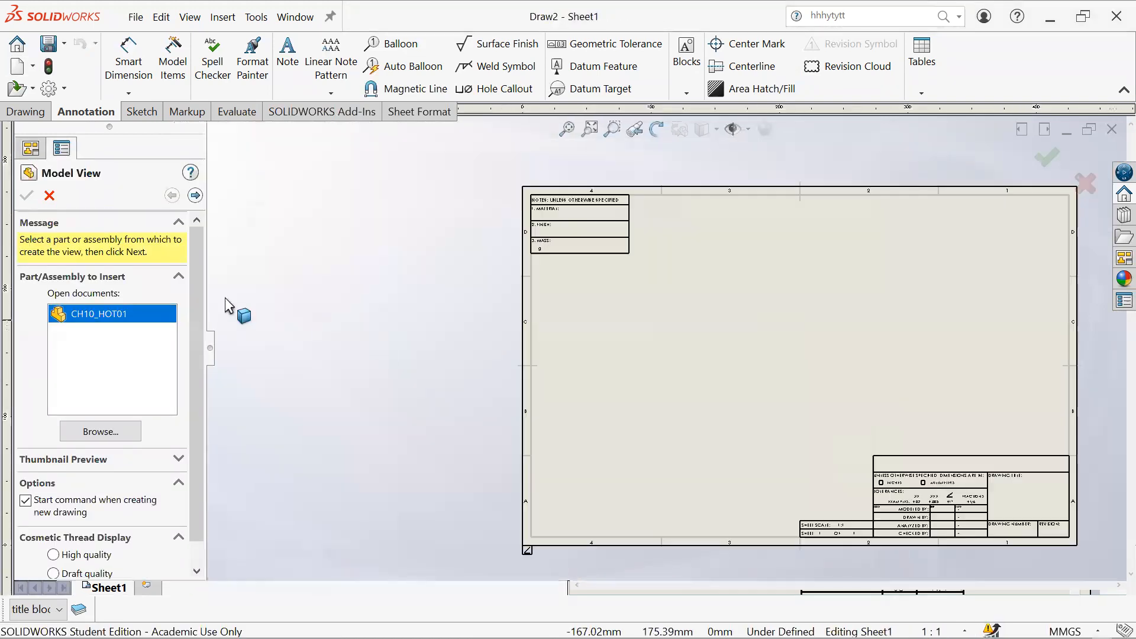
Step: Place a front view of CH10_HOT01 in the middle of the sheet, with projected views below it and to its right
double_click(149, 316)
scroll(800, 384, "down", 2)
left_click(778, 311)
middle_click_drag(950, 349, 798, 366)
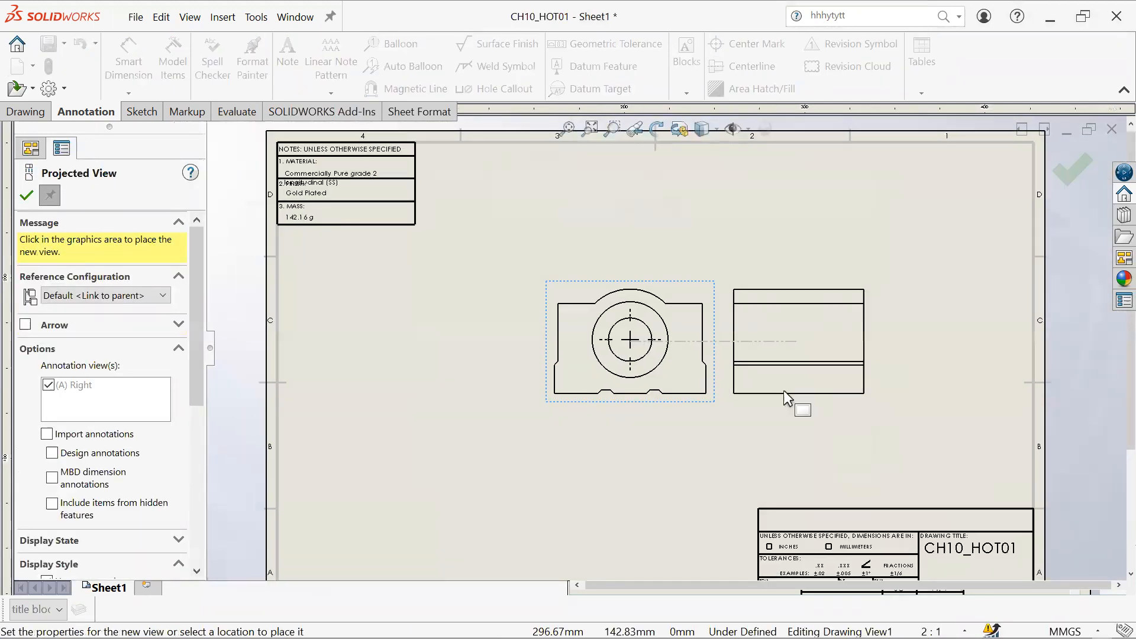
left_click(592, 500)
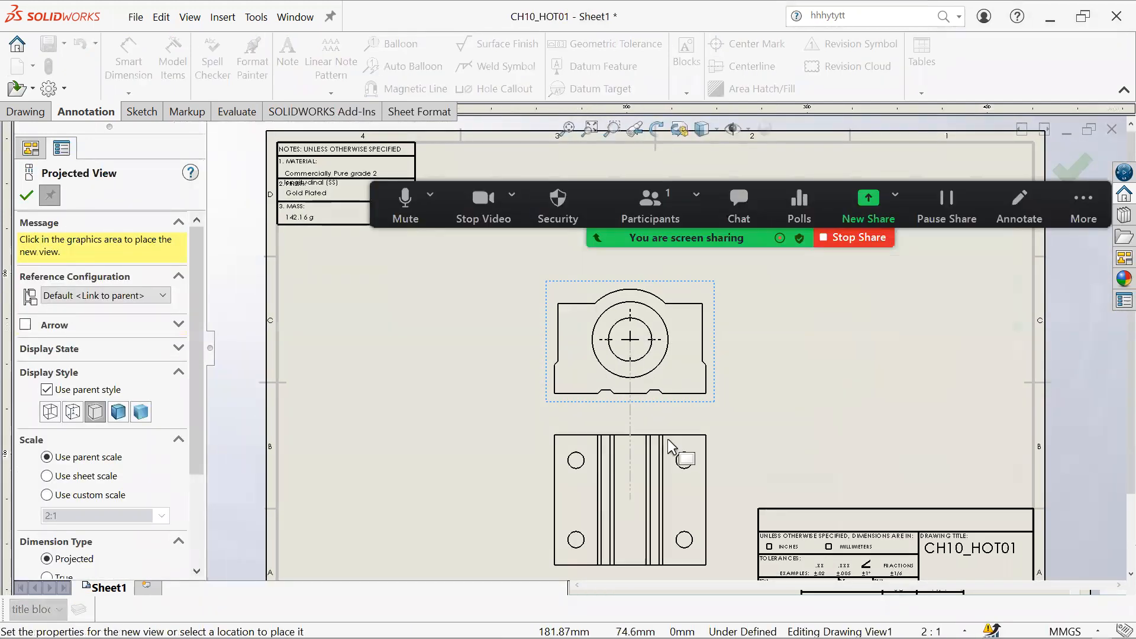
left_click(862, 264)
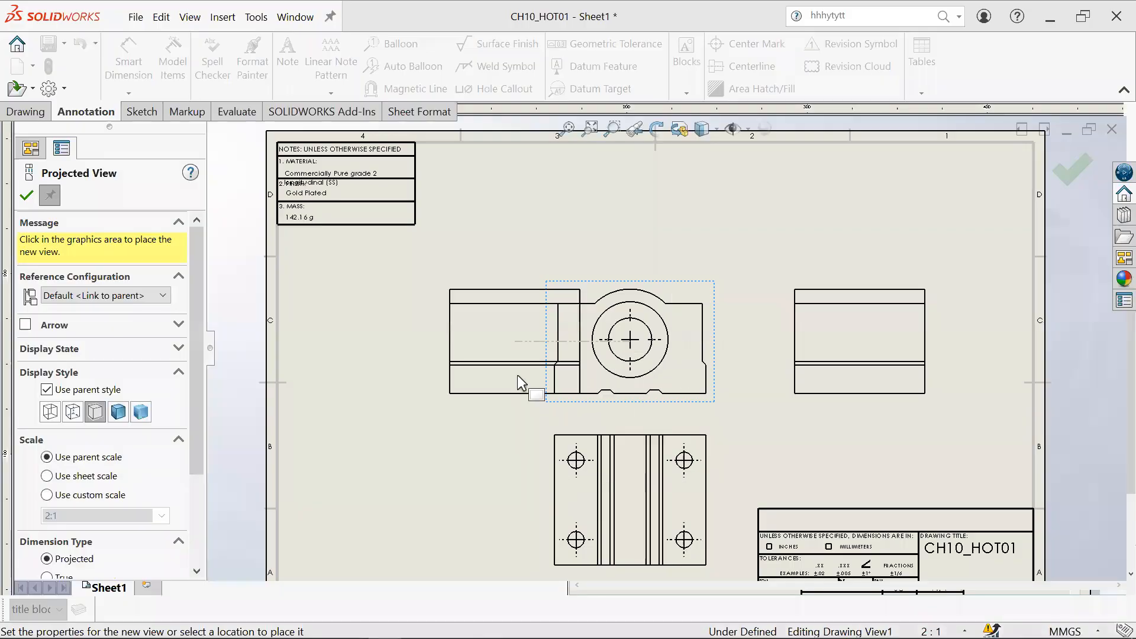
Step: Switch to the Google Docs outline in Chrome and review items 4 to 6 under "THIS video"
key("super")
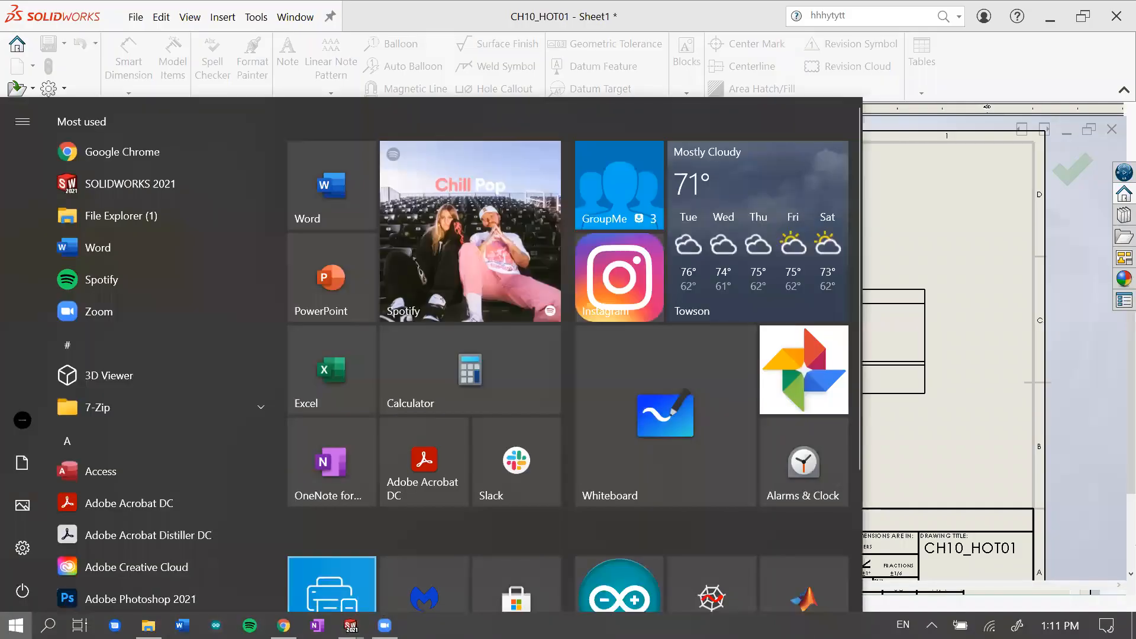
left_click(283, 625)
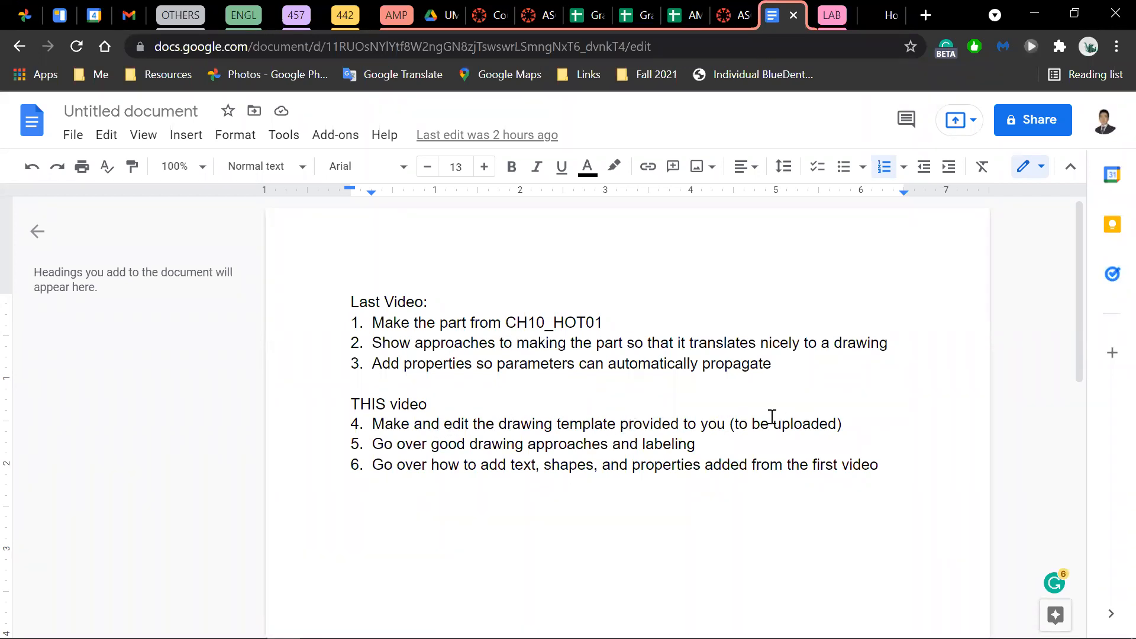
left_click_drag(834, 421, 671, 431)
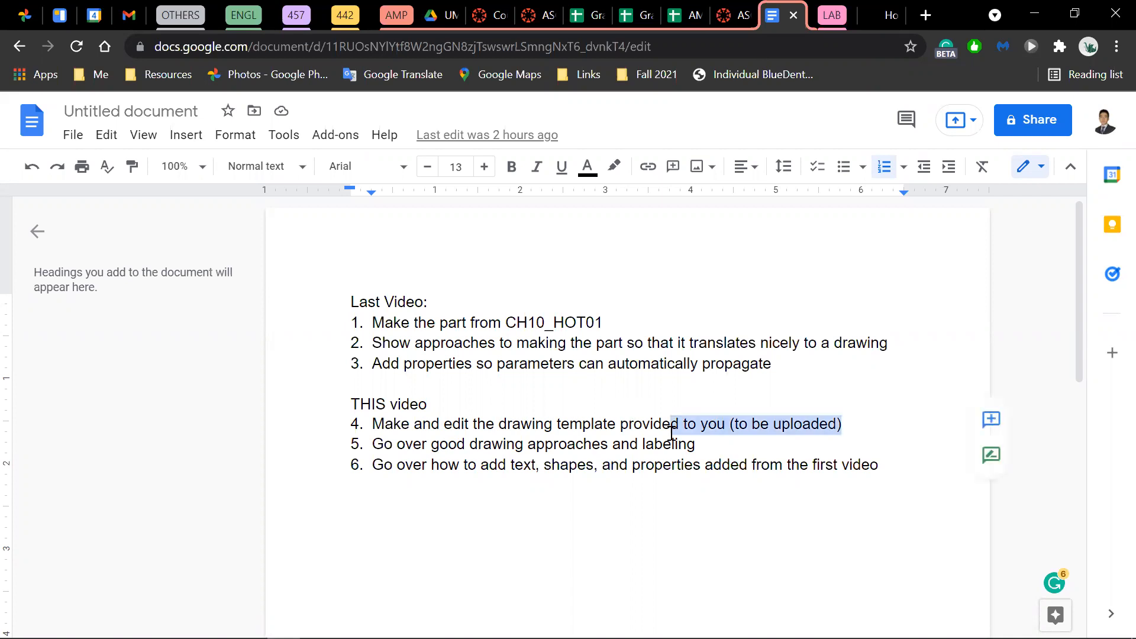
left_click(363, 436)
left_click_drag(384, 444, 697, 441)
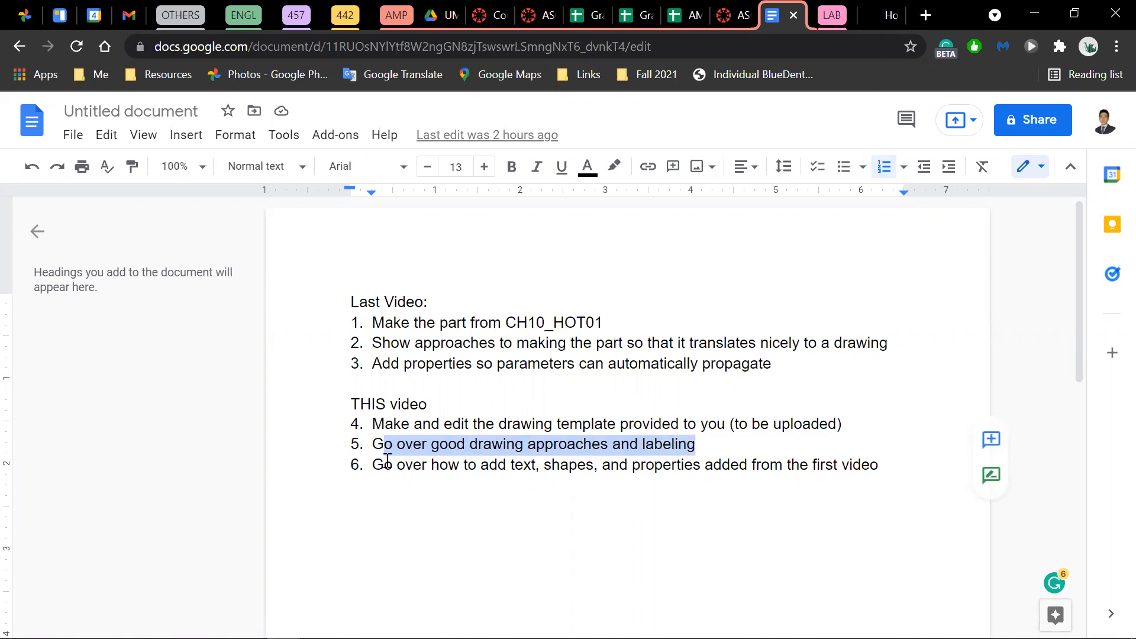
left_click(412, 443)
left_click_drag(384, 468, 581, 459)
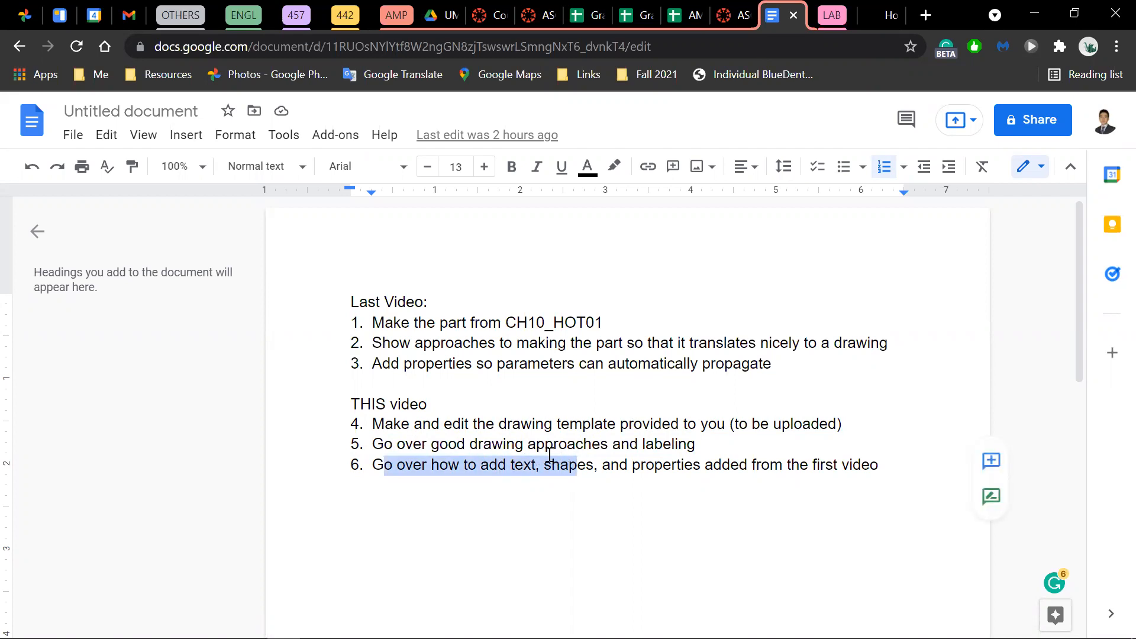
left_click(594, 468)
left_click_drag(540, 465, 590, 457)
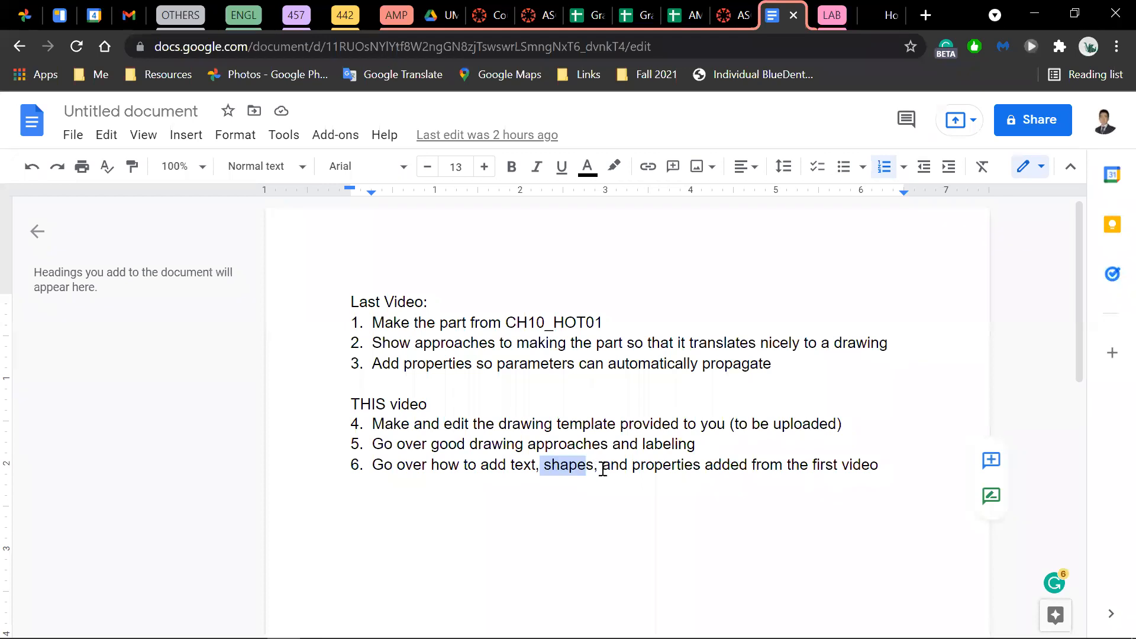
left_click_drag(637, 472, 703, 465)
left_click(702, 466)
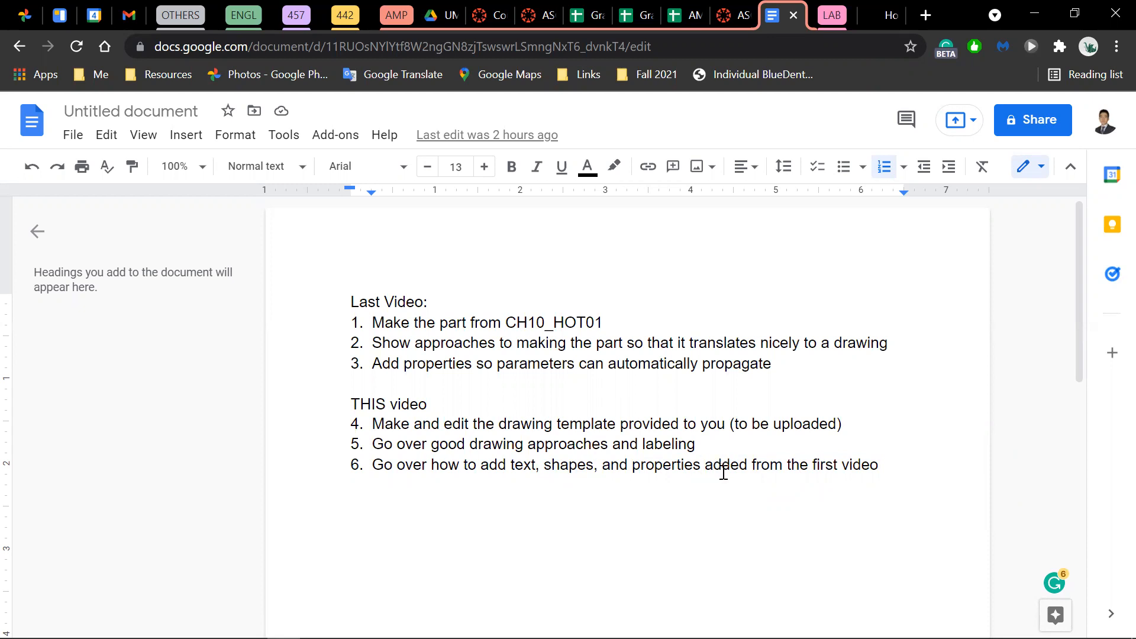
Step: Review the numbered drawing requirements further down the document, including the CH10_HOT01 upload, title block information and 'PLCS' and '2X' annotation items
scroll(695, 484, "down", 10)
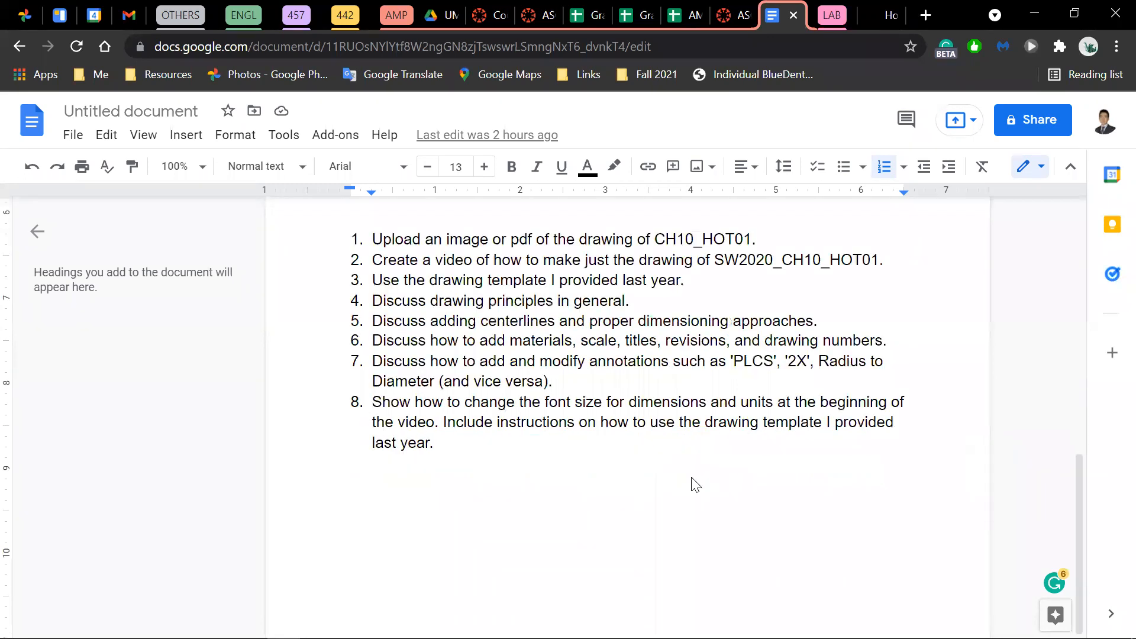
scroll(669, 481, "up", 3)
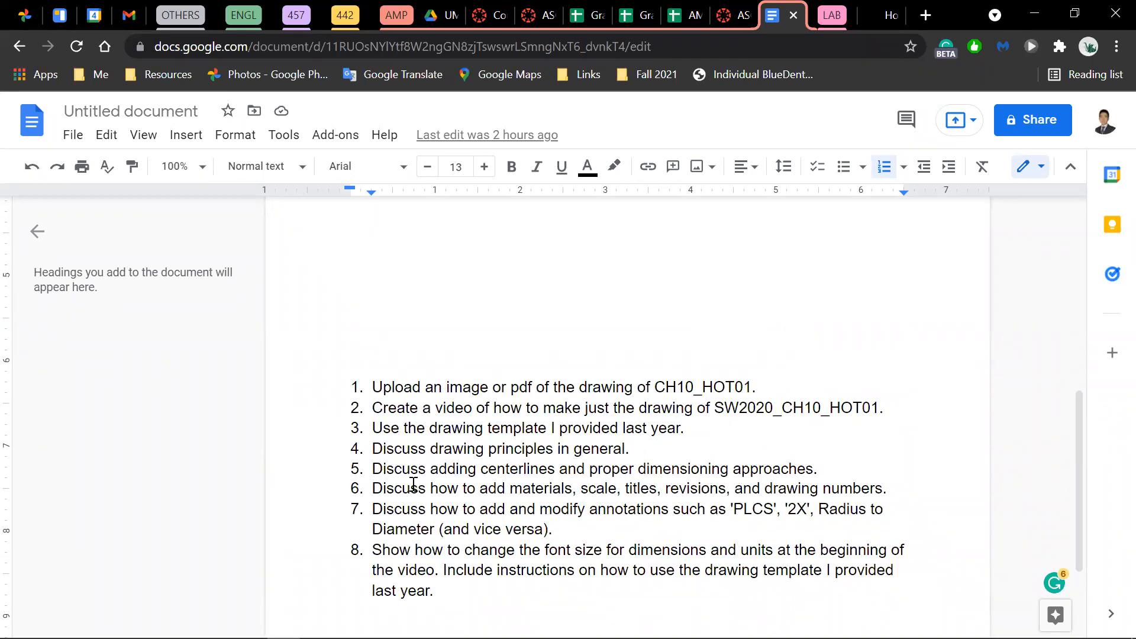
left_click_drag(444, 488, 865, 482)
left_click(632, 449)
left_click_drag(374, 386, 774, 383)
left_click(642, 469)
left_click_drag(731, 508, 815, 507)
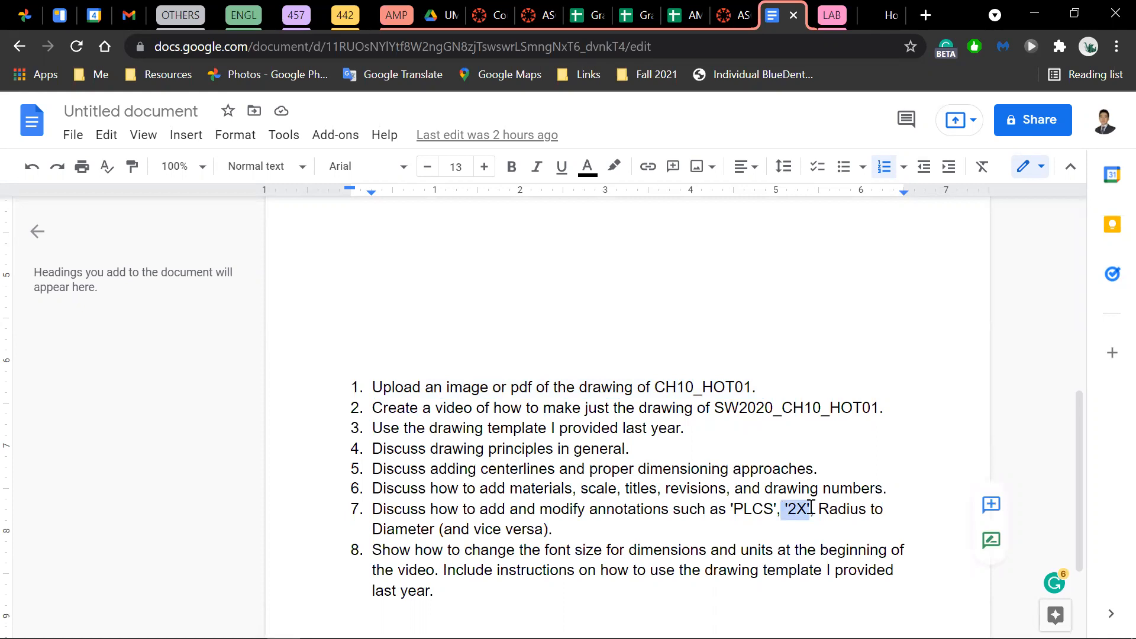
left_click(810, 508)
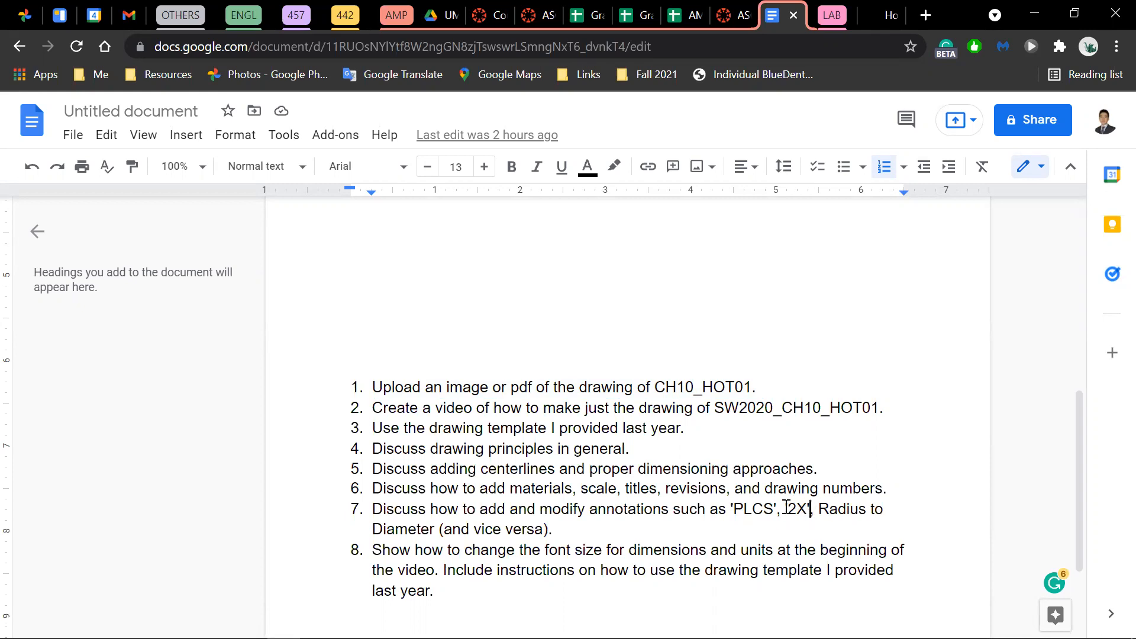
Step: Check the '2X' and 'PLCS' examples in item 7, and search the web for "PLCS" in a new browser tab
left_click_drag(785, 507, 808, 508)
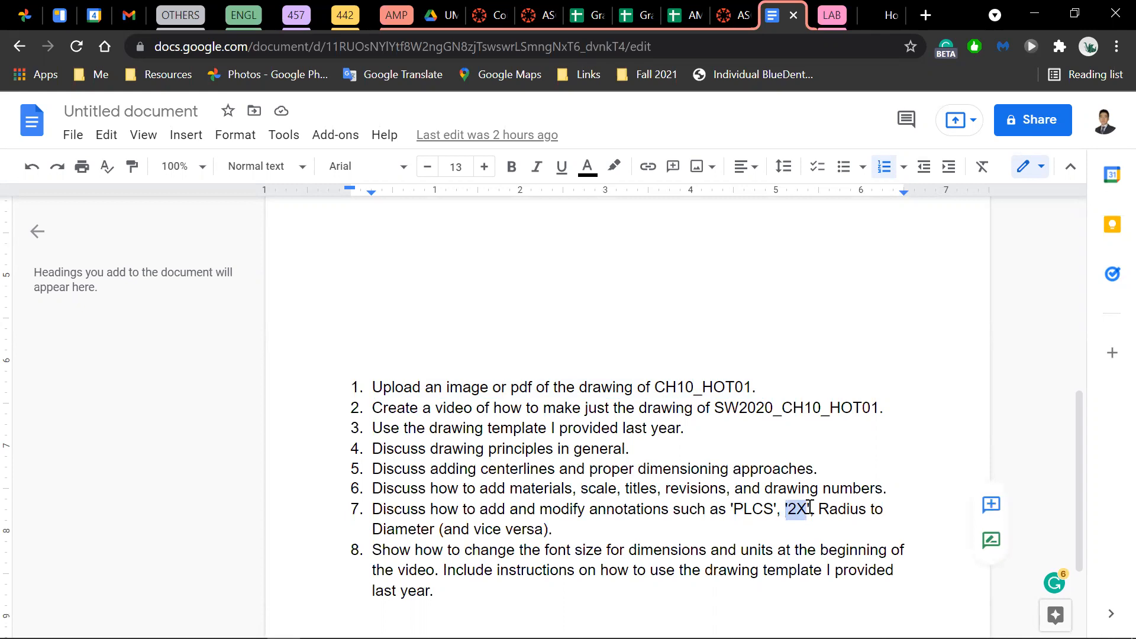
left_click(774, 509)
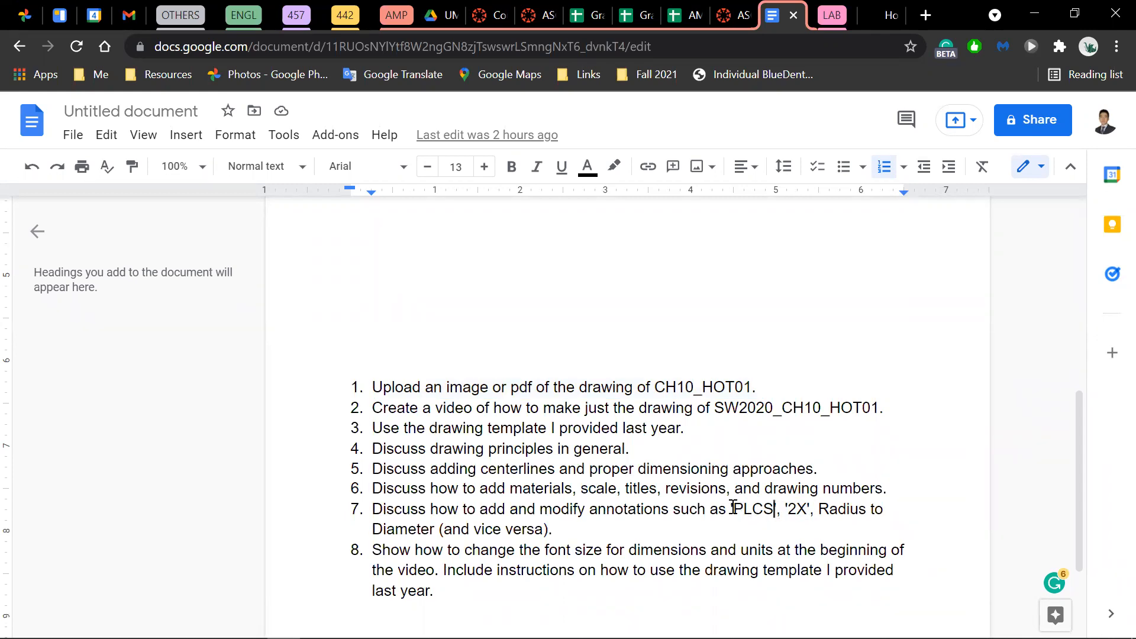
key("alt+Tab")
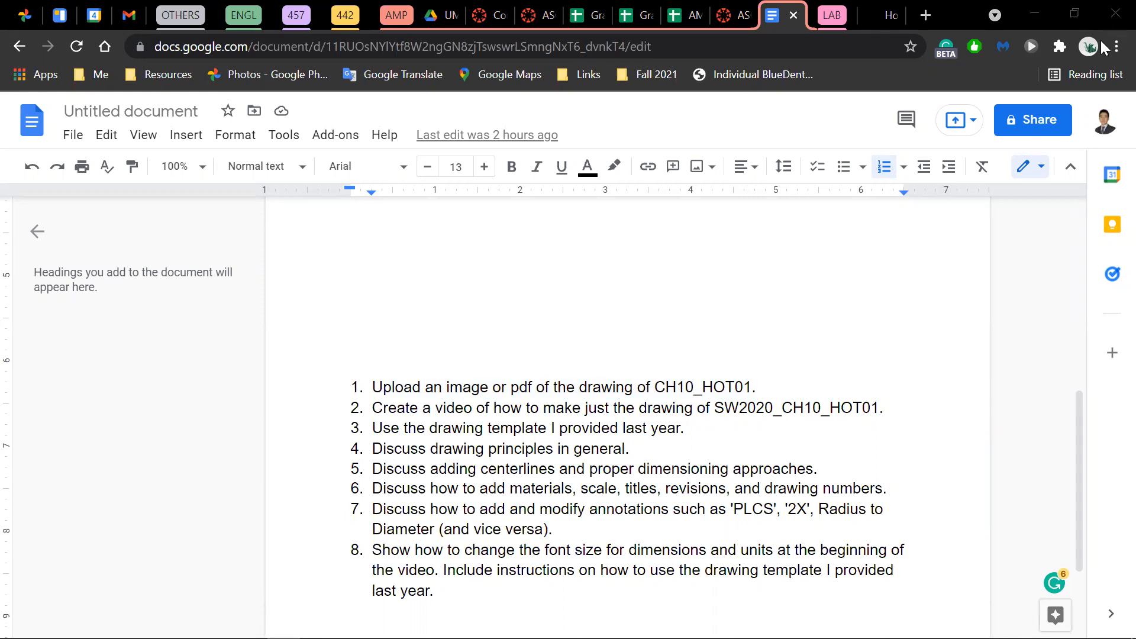
left_click(892, 16)
left_click(924, 17)
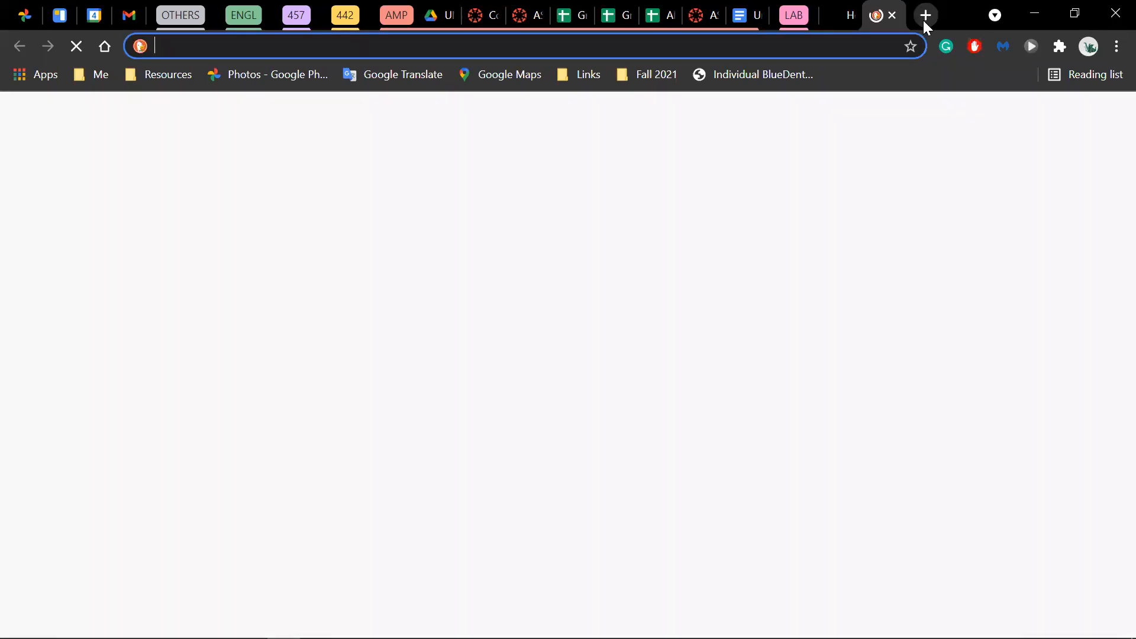
type("PLCS")
key("Return")
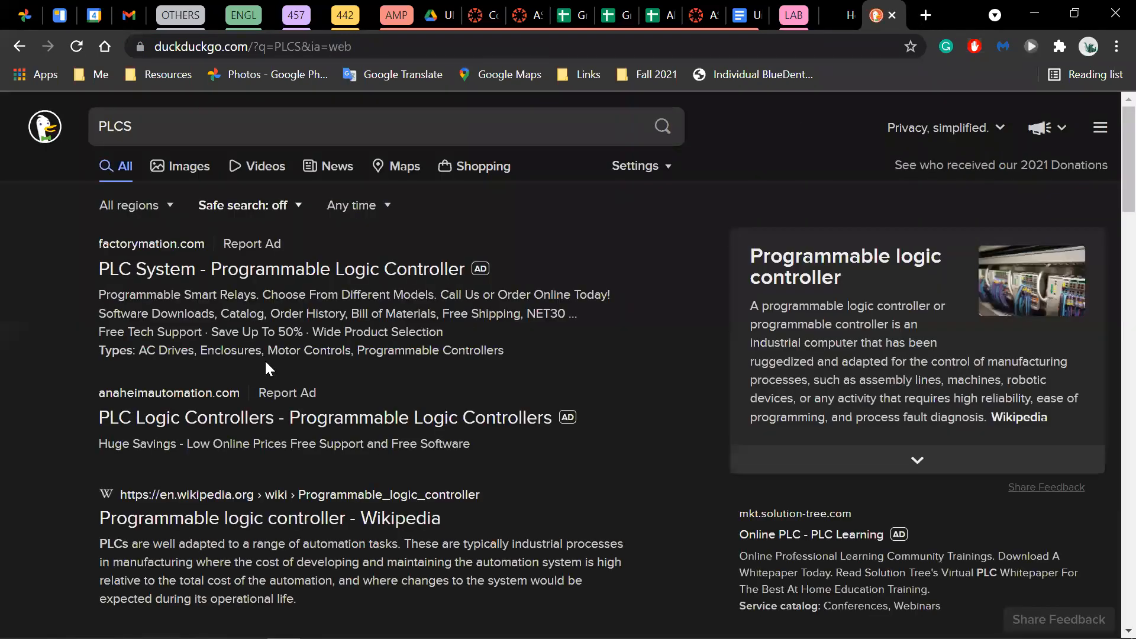
Step: Refine the web search to "plcs abbreviation" and look through the results for the term's meaning
left_click(750, 9)
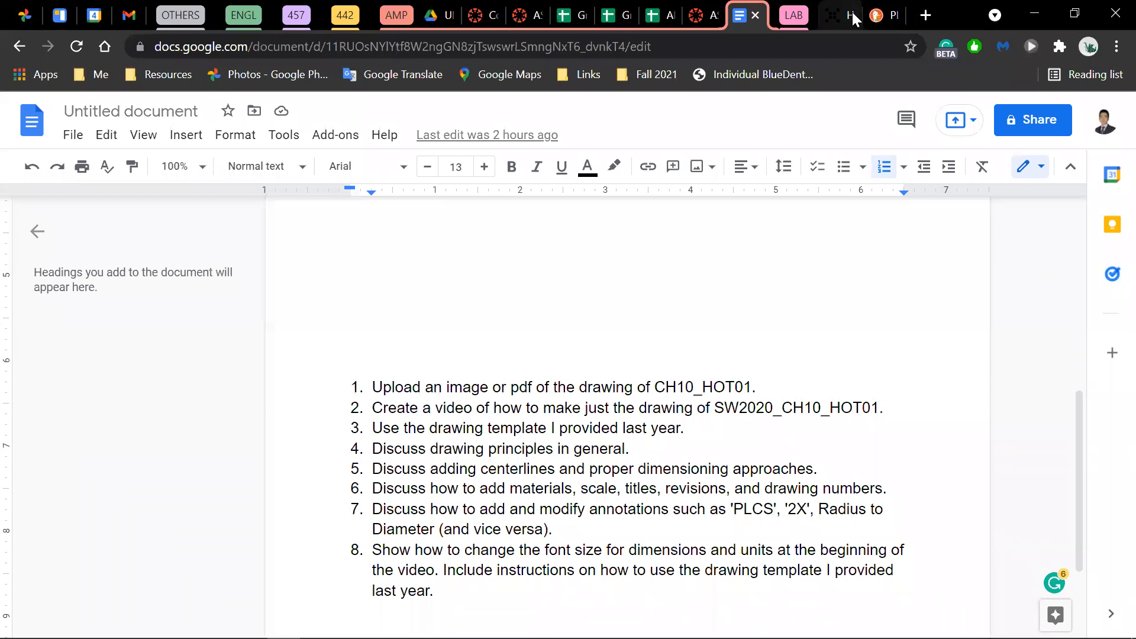
left_click(877, 15)
left_click(245, 118)
type("abbre")
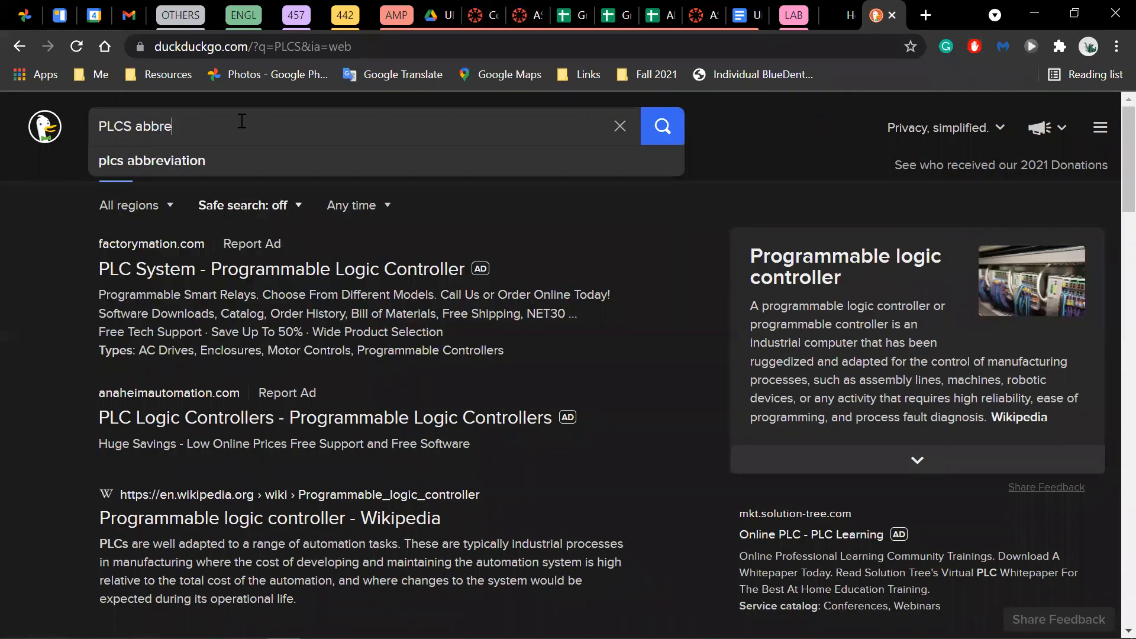
left_click(210, 161)
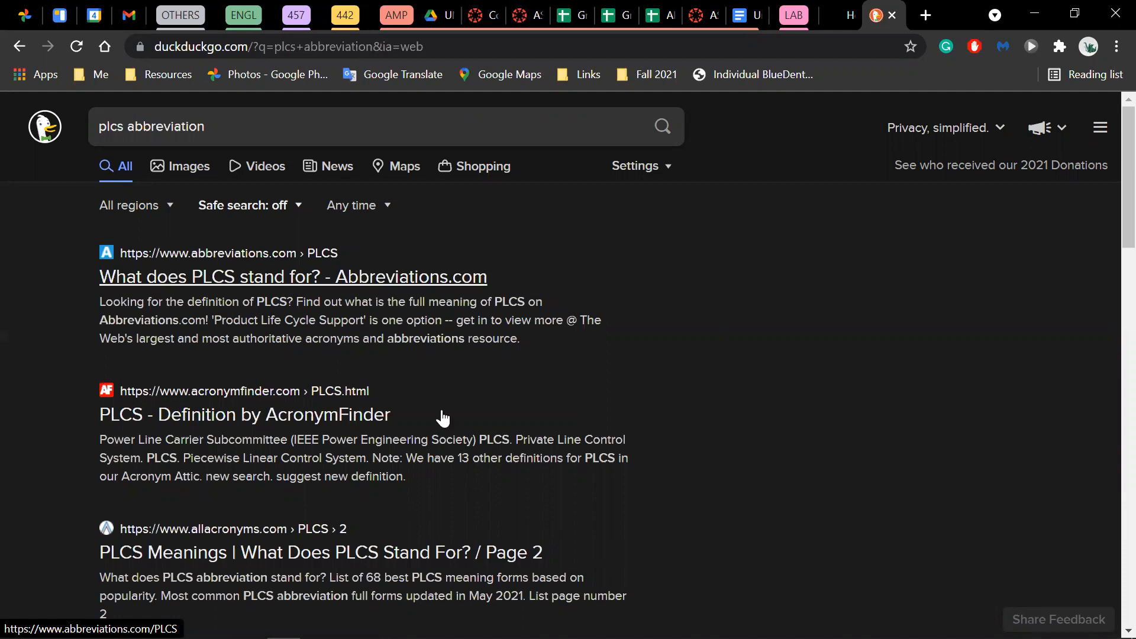
scroll(453, 431, "down", 1)
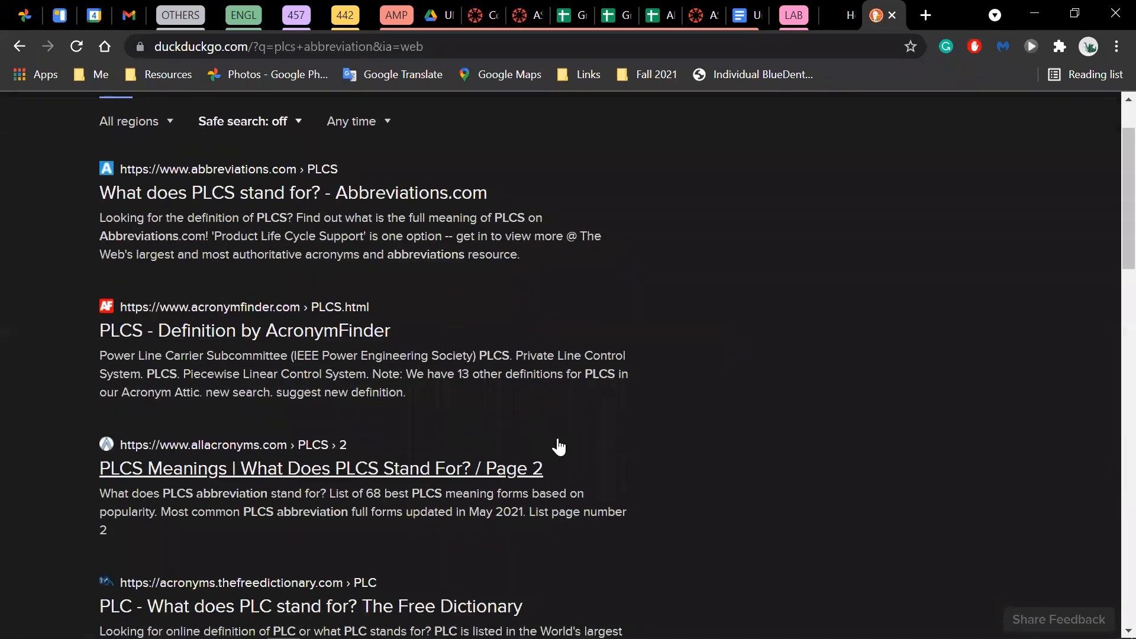
scroll(566, 448, "down", 4)
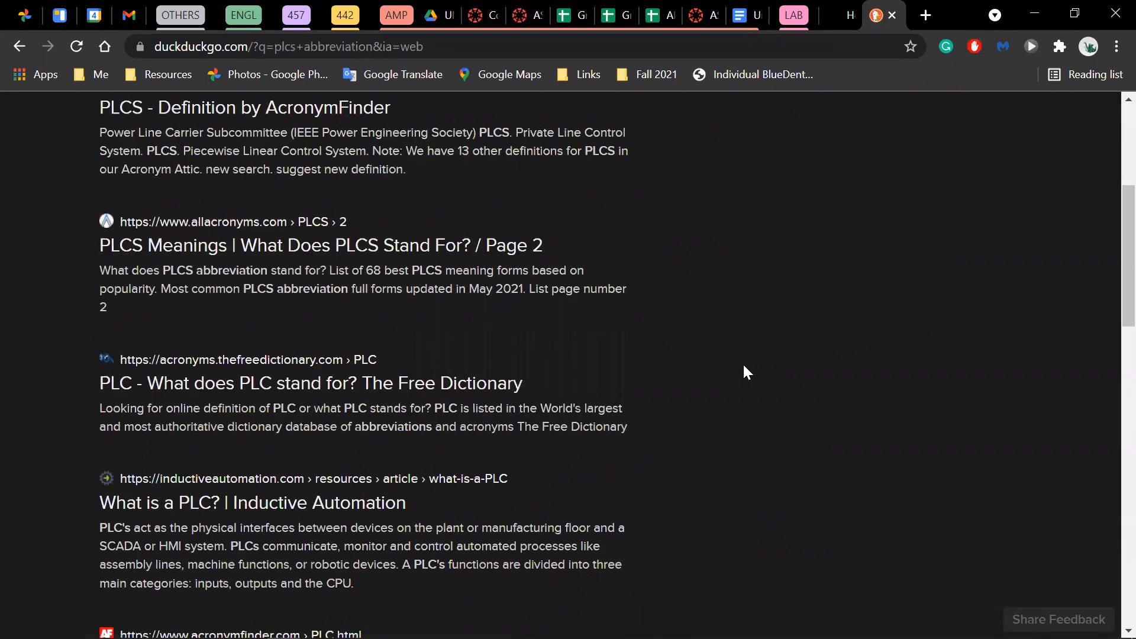
scroll(743, 363, "down", 2)
scroll(743, 363, "up", 6)
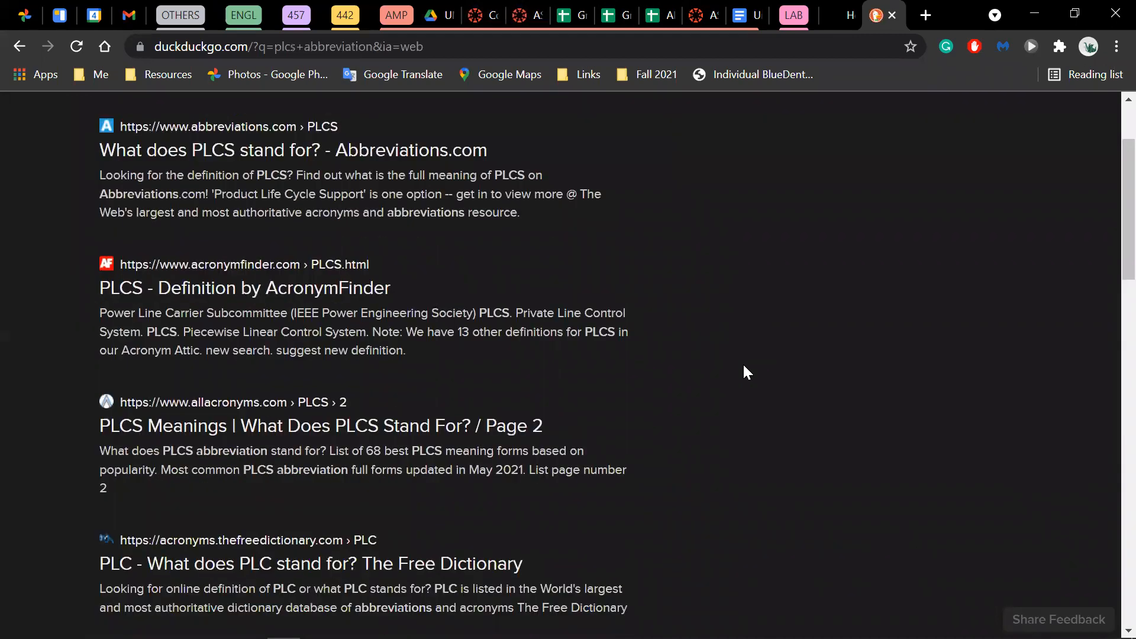
scroll(743, 363, "up", 1)
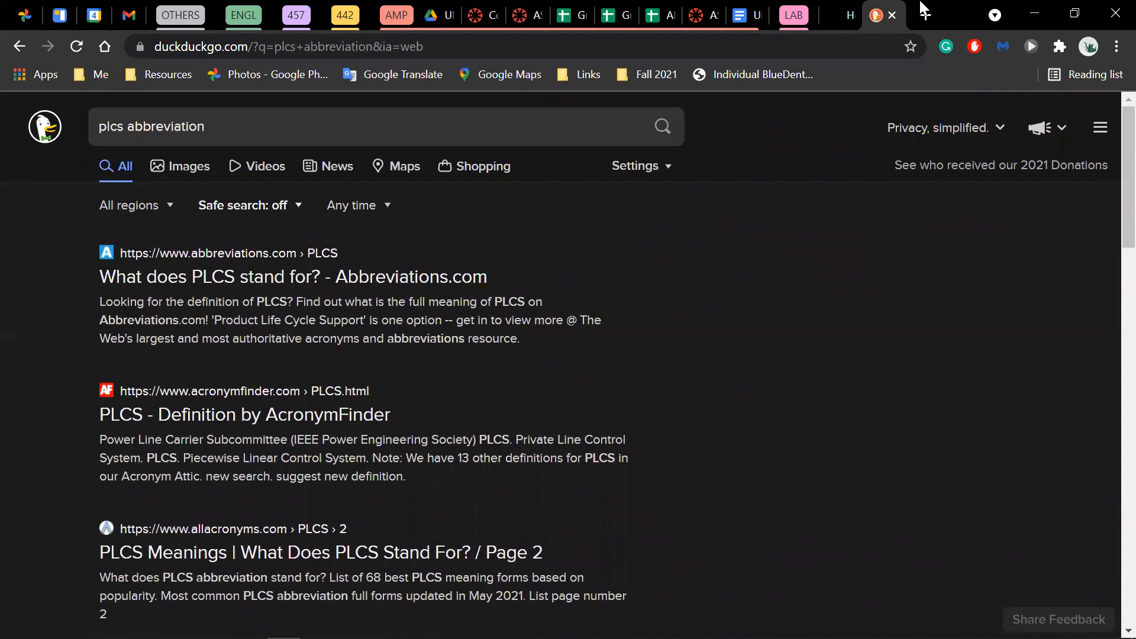
Step: Return to the Google Docs requirements and highlight "Radius to Diameter (and vice versa)." in item 7
left_click(850, 12)
left_click(877, 13)
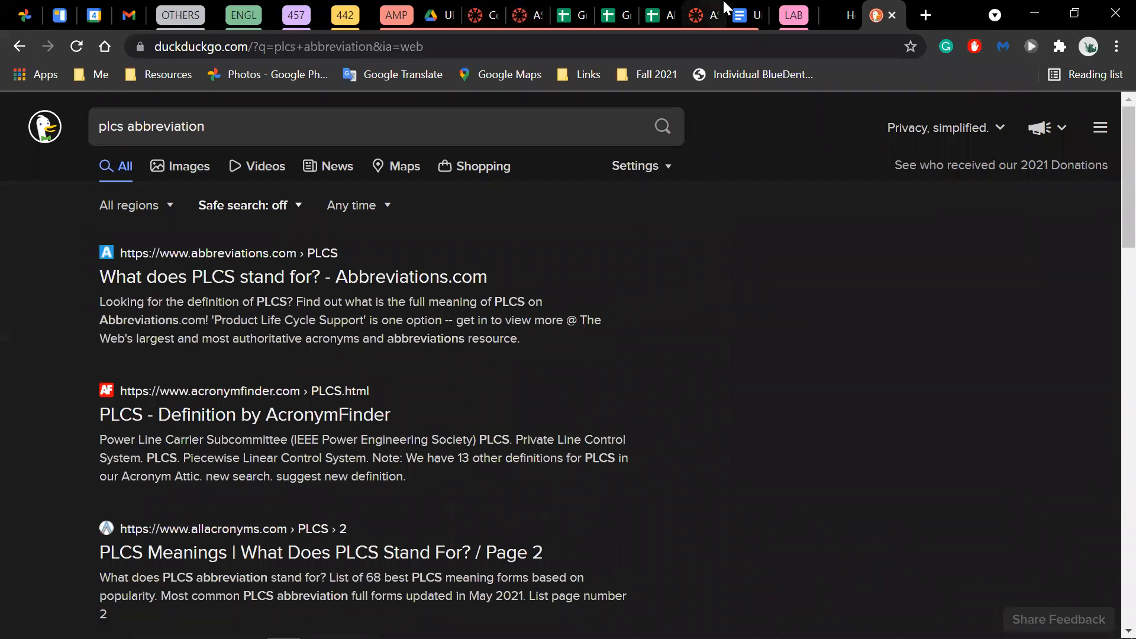
left_click(747, 14)
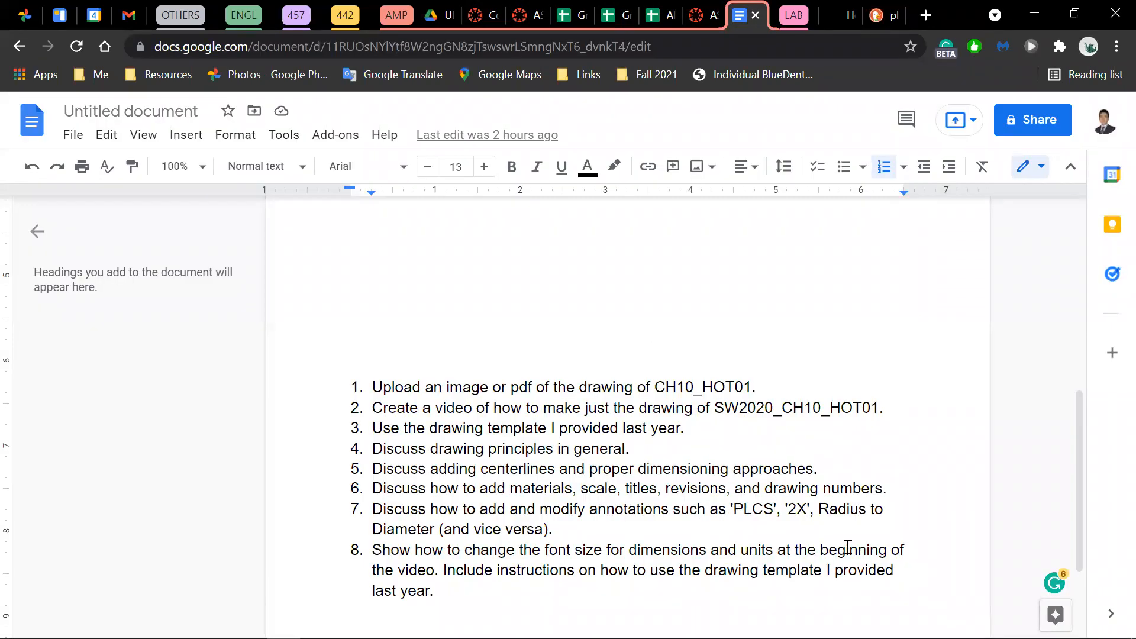
type("'")
key("Down")
left_click_drag(856, 515, 555, 531)
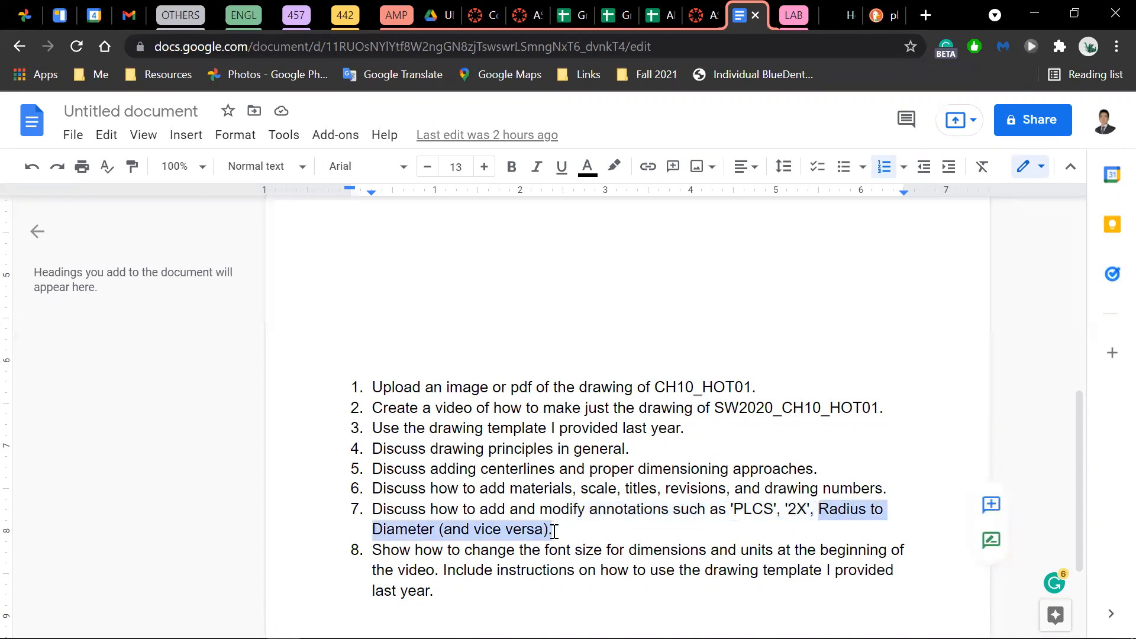
left_click(555, 531)
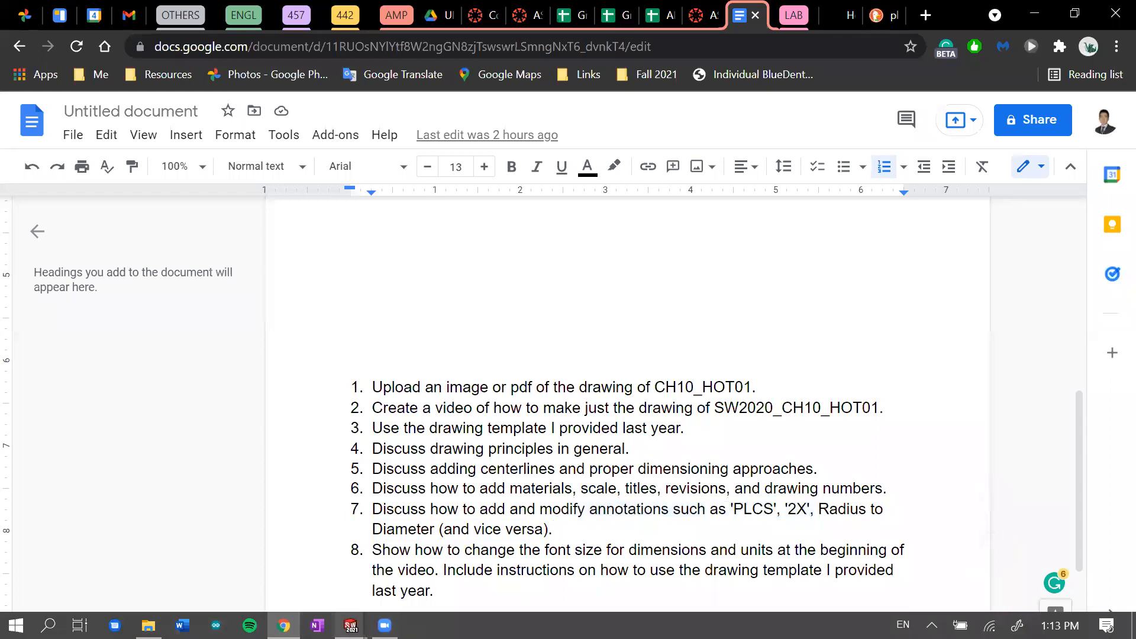
Step: Switch to SOLIDWORKS and try to replace the R prefix of the front view's R14.00 dimension with the diameter symbol
mouse_move(350, 625)
left_click(354, 560)
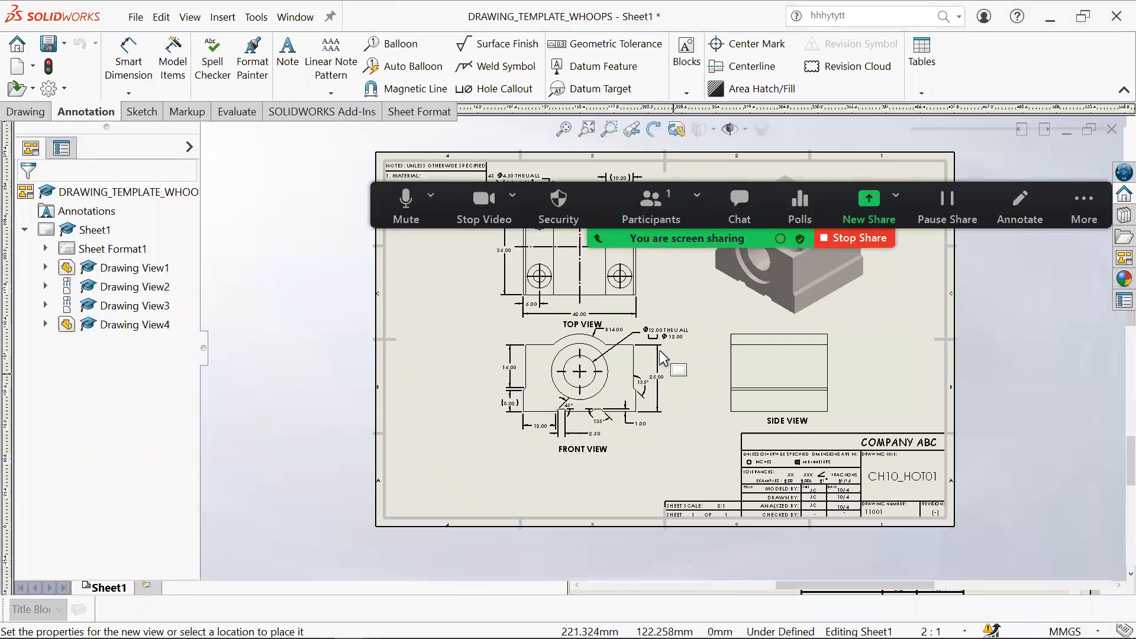
scroll(663, 371, "down", 3)
scroll(559, 359, "up", 2)
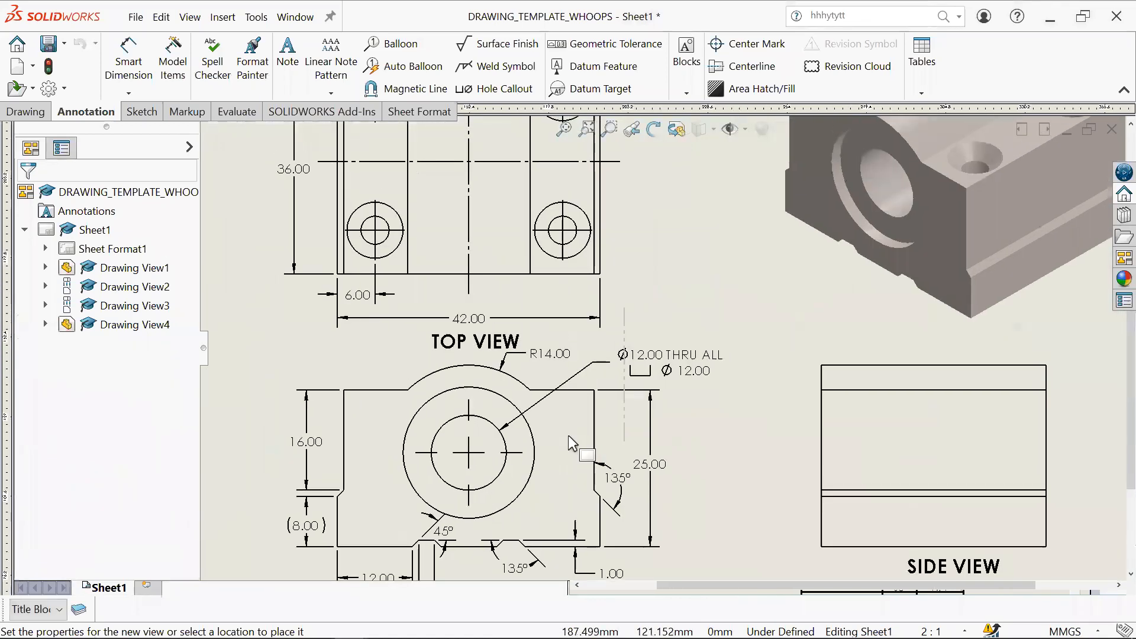
middle_click_drag(521, 366, 559, 402)
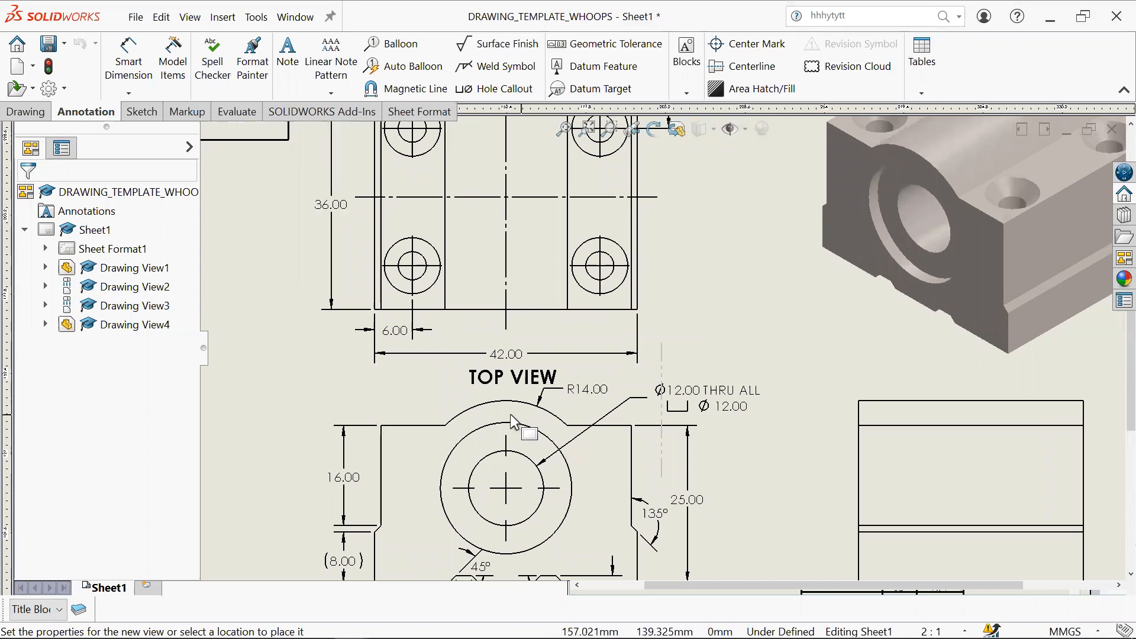
left_click(588, 393)
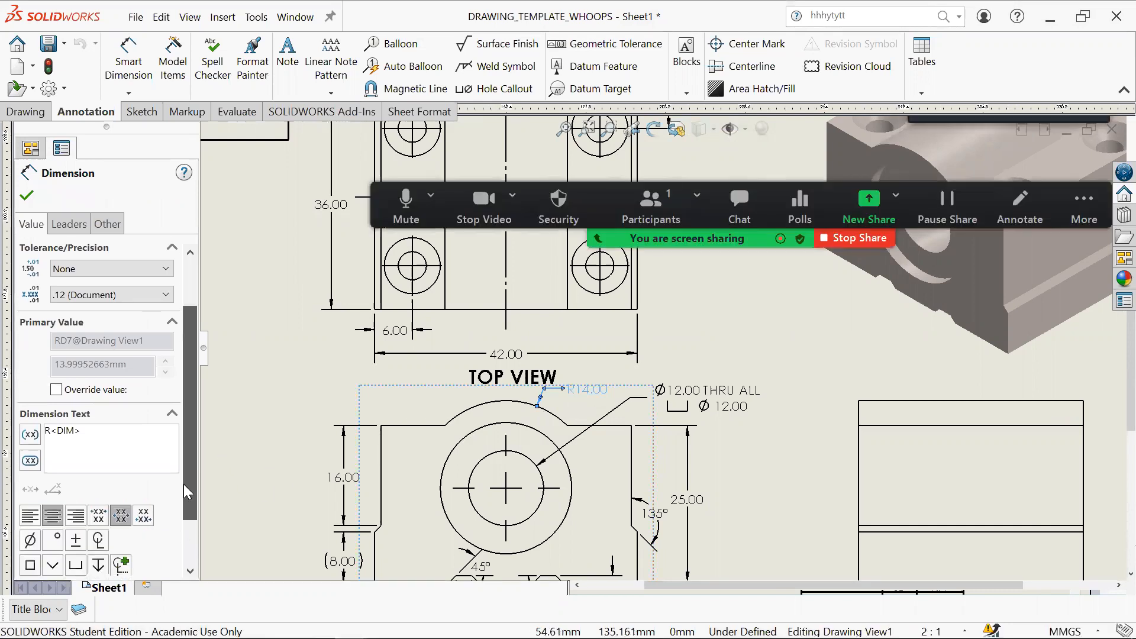
scroll(183, 483, "down", 3)
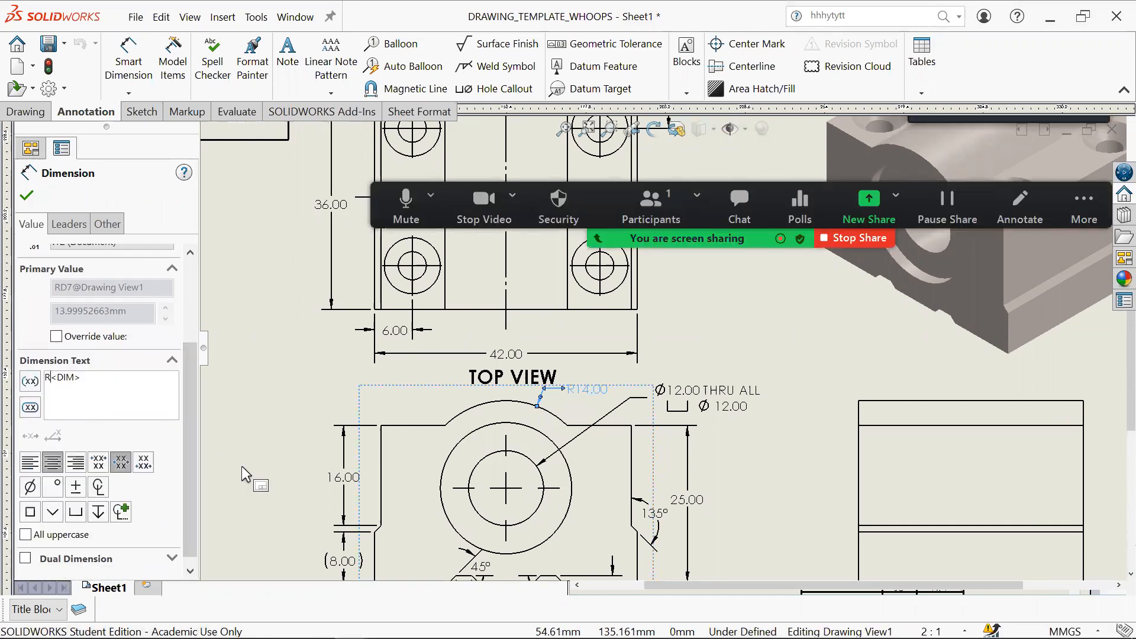
key("BackSpace")
left_click(30, 487)
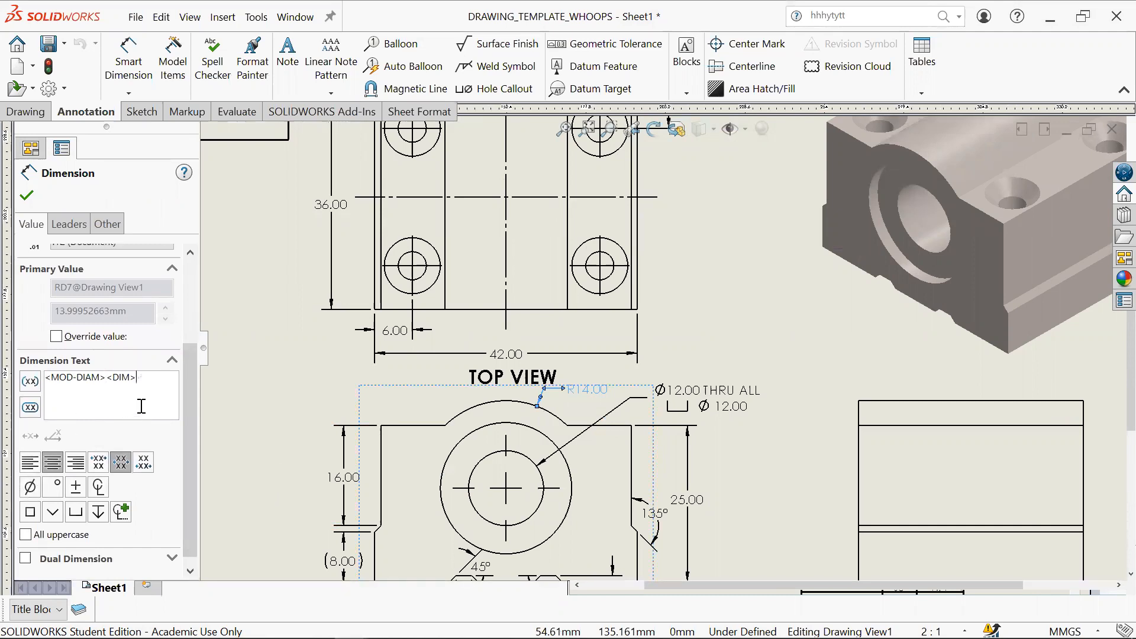
left_click(712, 335)
Step: Retry swapping the R14.00 dimension's R prefix for the diameter symbol, deleting and reinserting the symbol in its dimension text
left_click(578, 395)
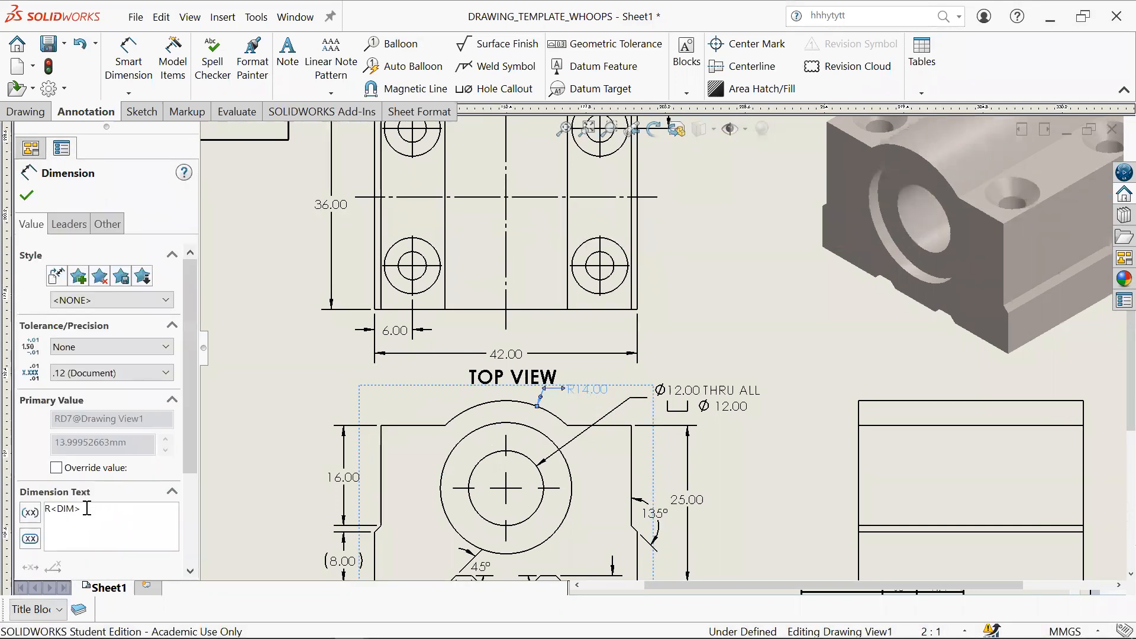
scroll(83, 384, "down", 3)
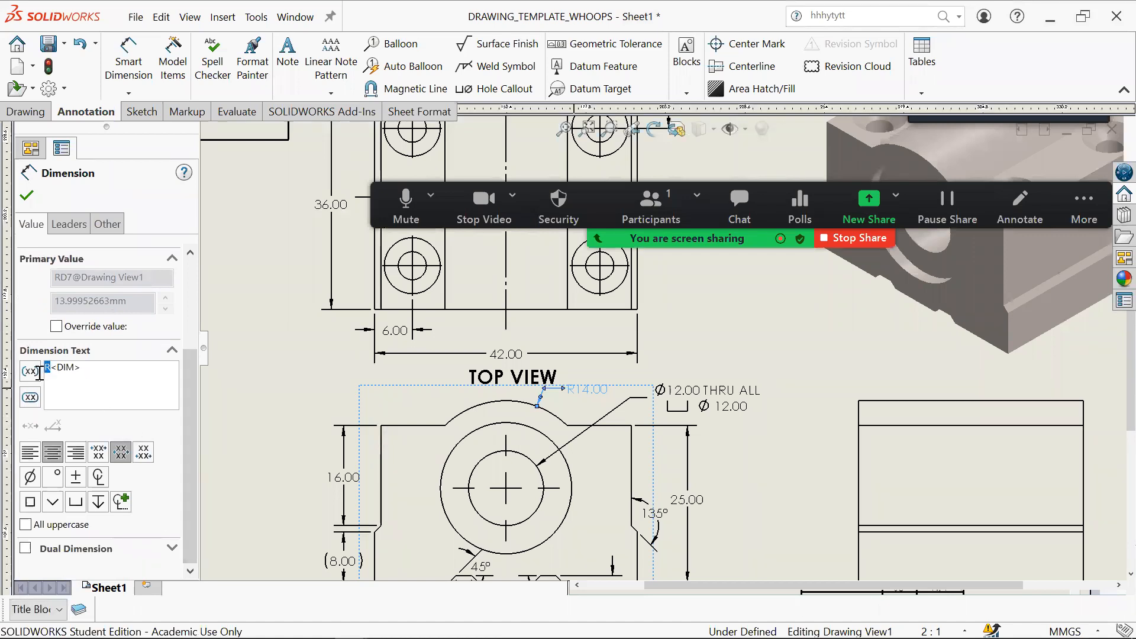
left_click(52, 369)
key("BackSpace")
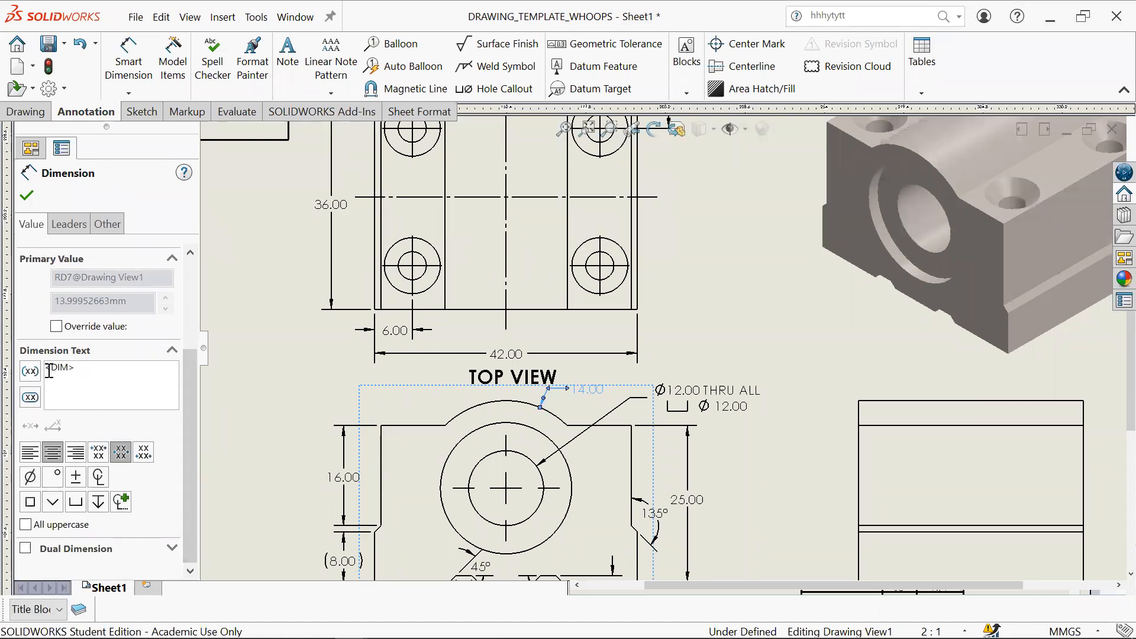
left_click(34, 482)
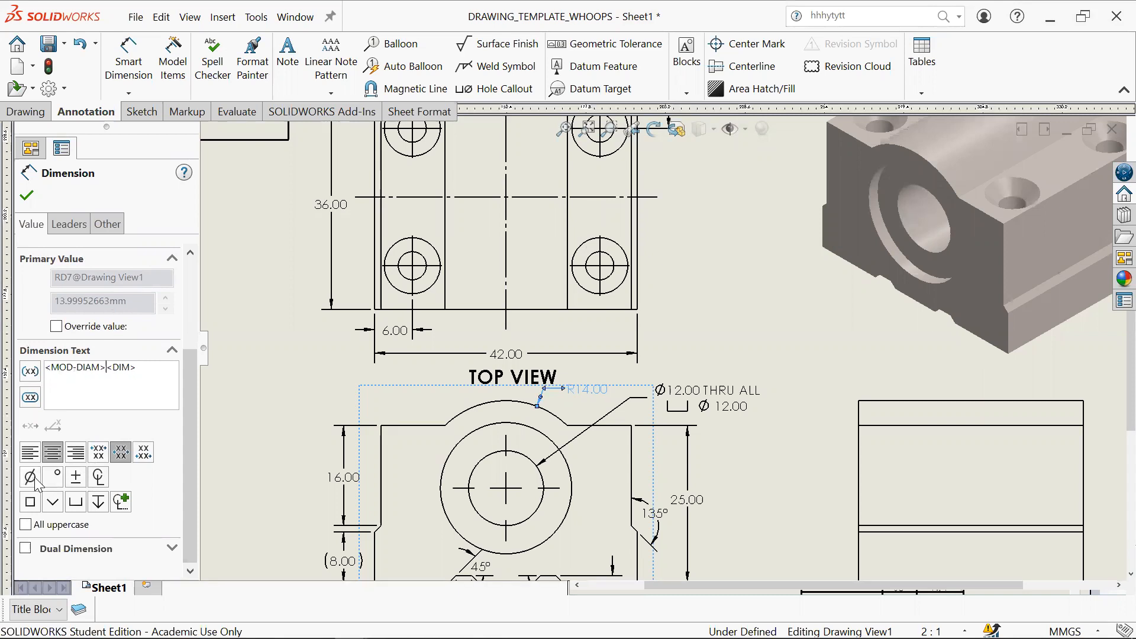
left_click_drag(89, 370, 45, 368)
key("BackSpace")
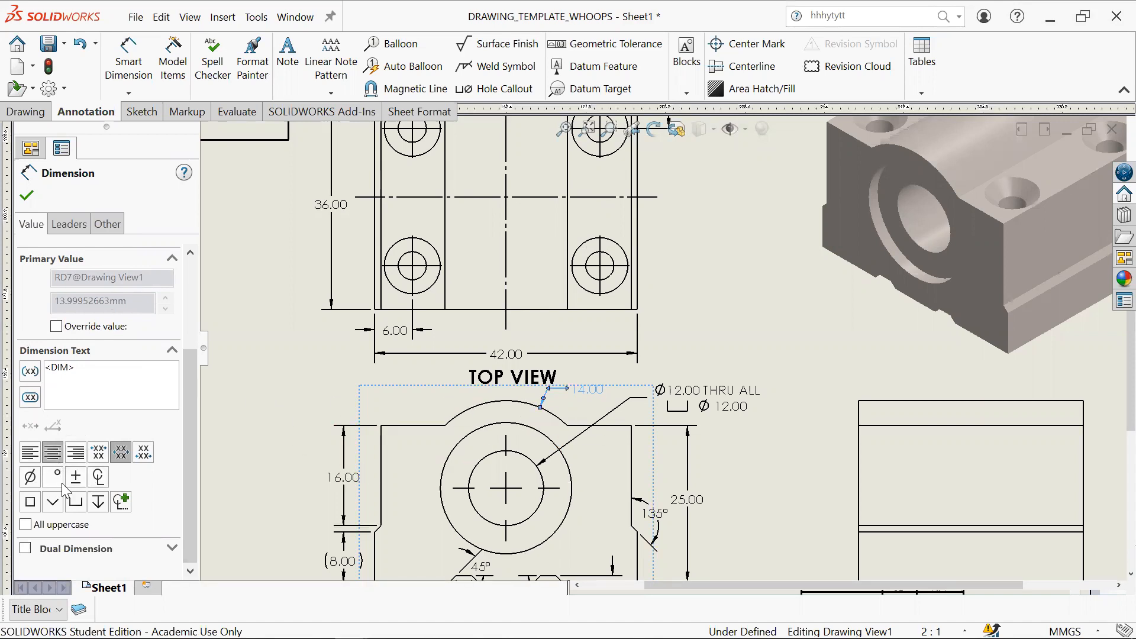
left_click(30, 477)
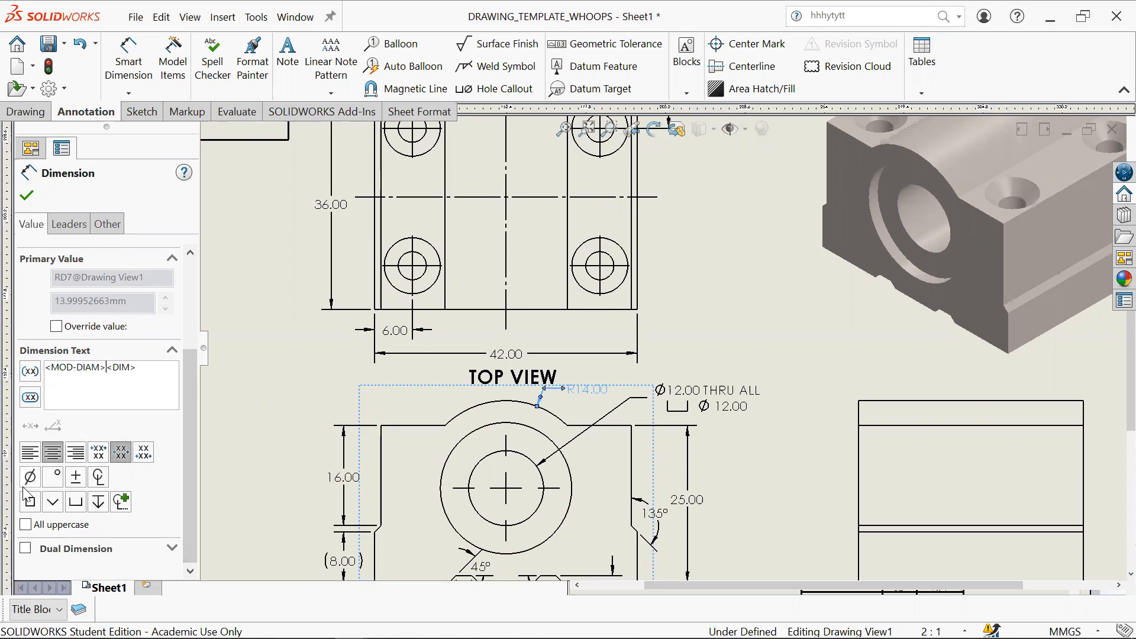
left_click(269, 385)
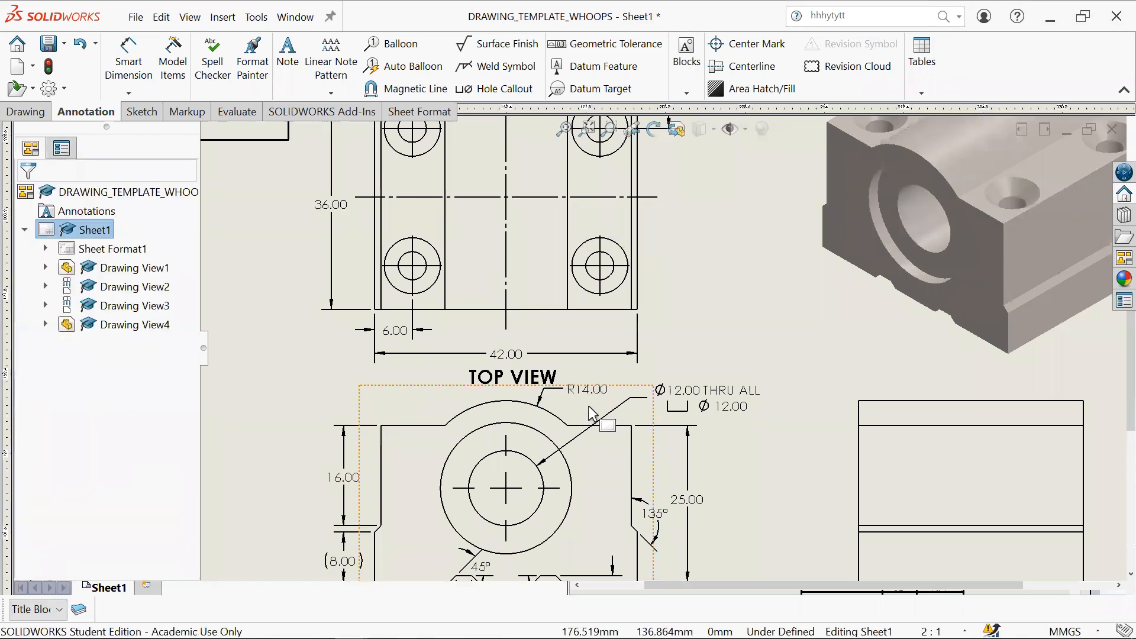
left_click(575, 391)
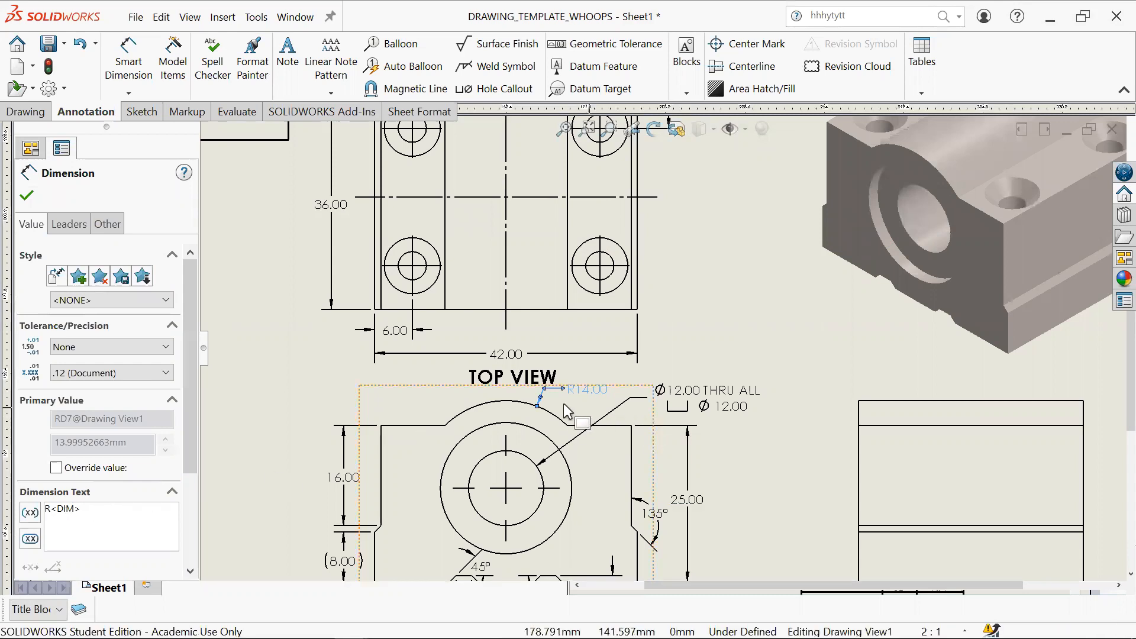
right_click(584, 395)
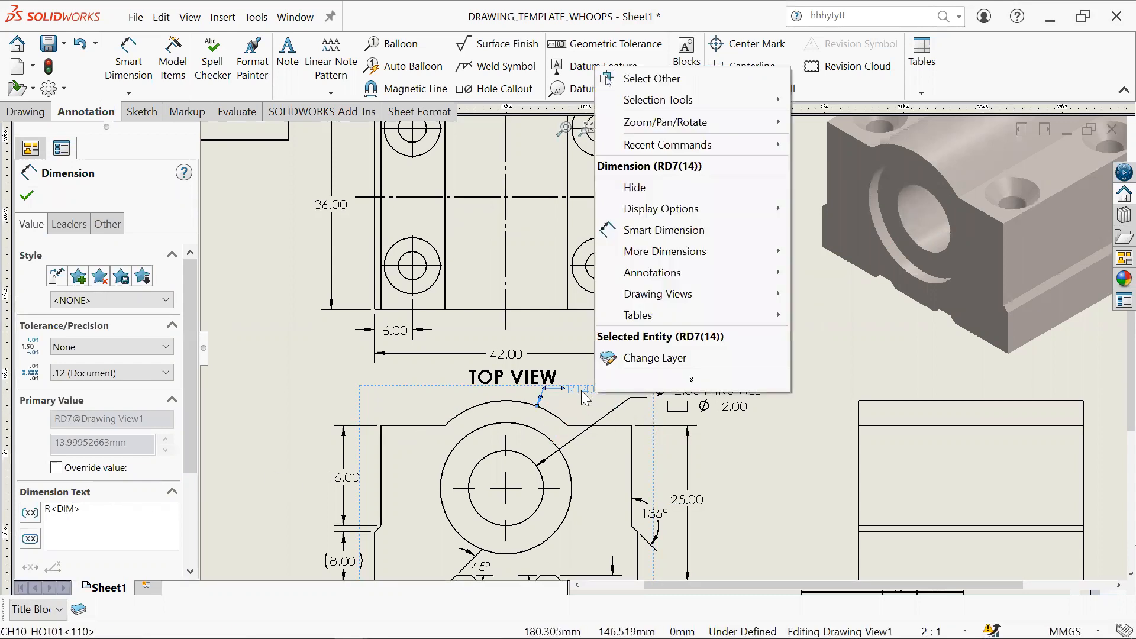
key("Escape")
scroll(582, 401, "up", 5)
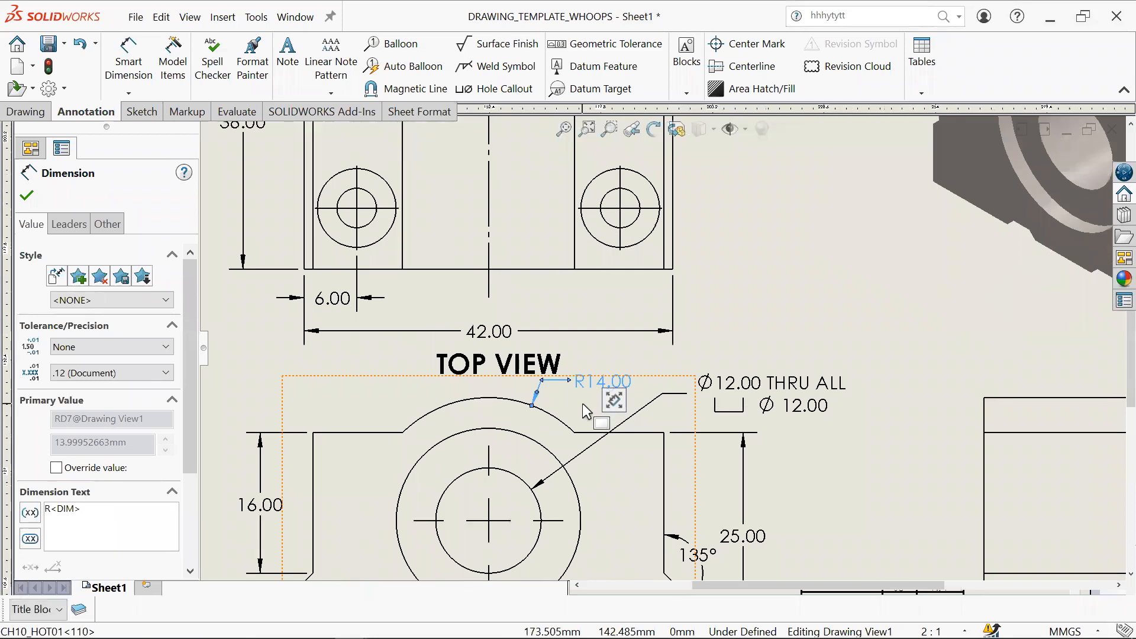
right_click(604, 356)
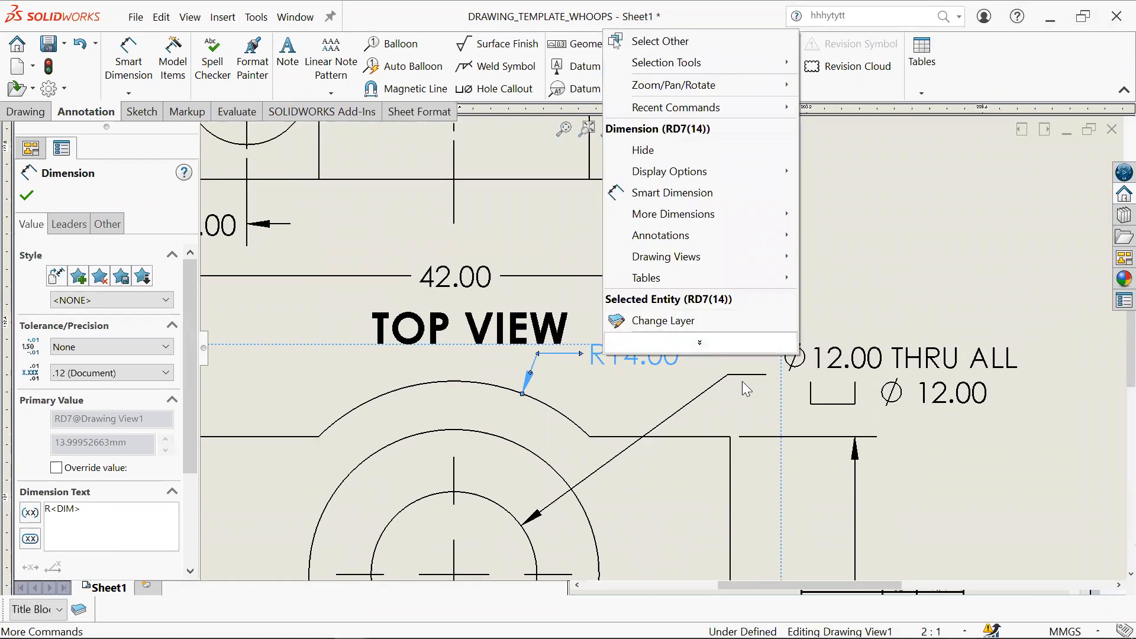
Step: Try to replace the leading diameter symbol of the front view's 12.00 THRU ALL hole callout with R, and move the callout up and outward
left_click(922, 414)
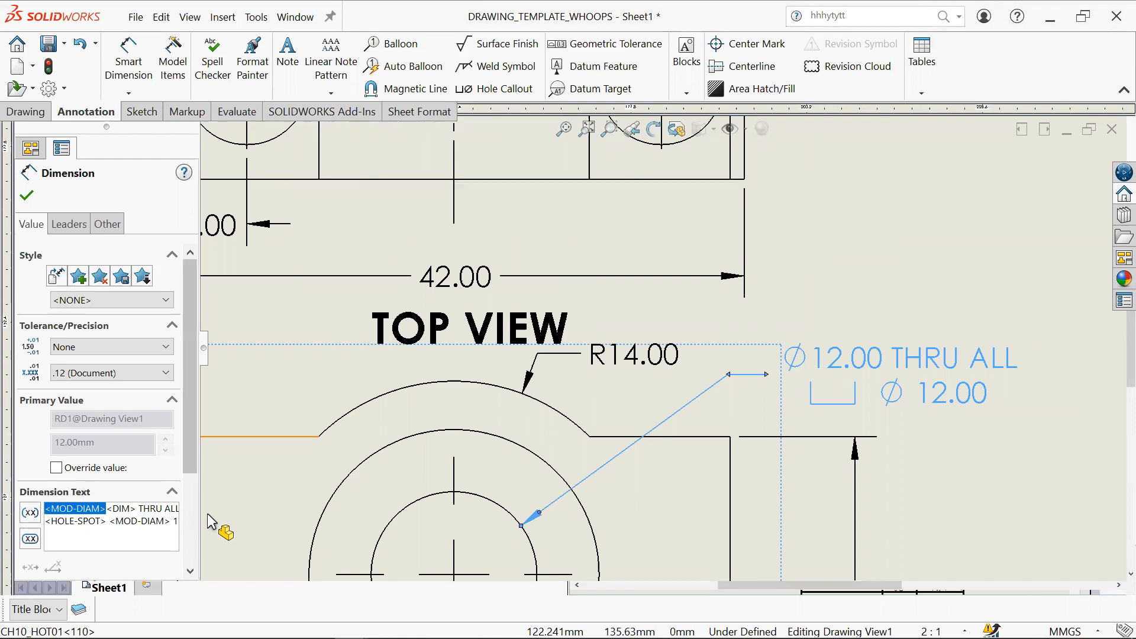
type("R")
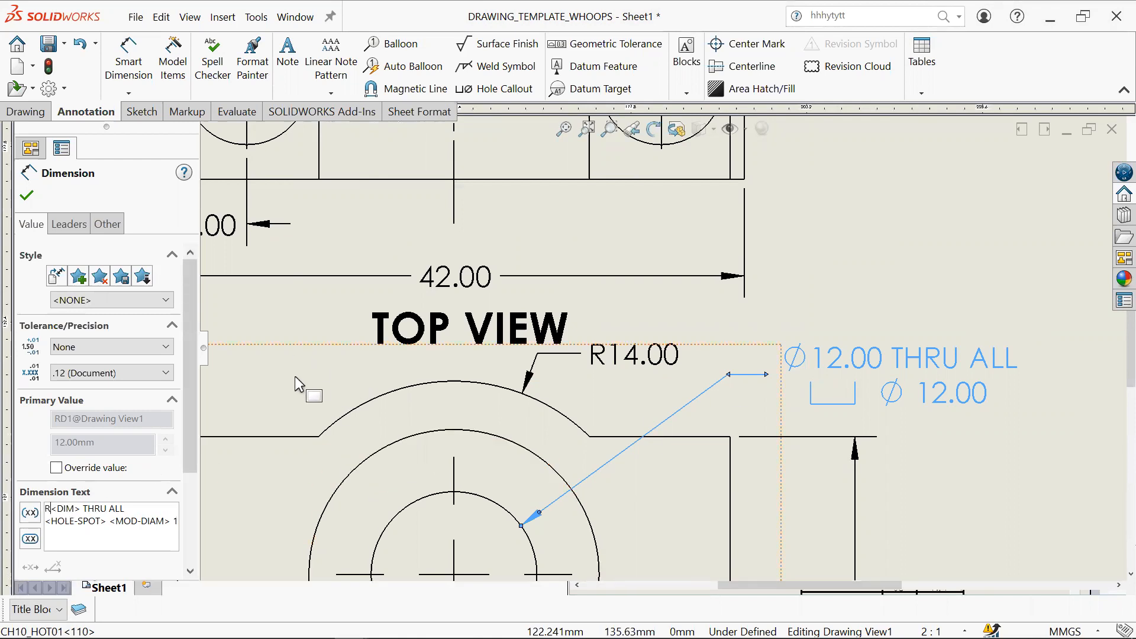
left_click(945, 307)
left_click(916, 324)
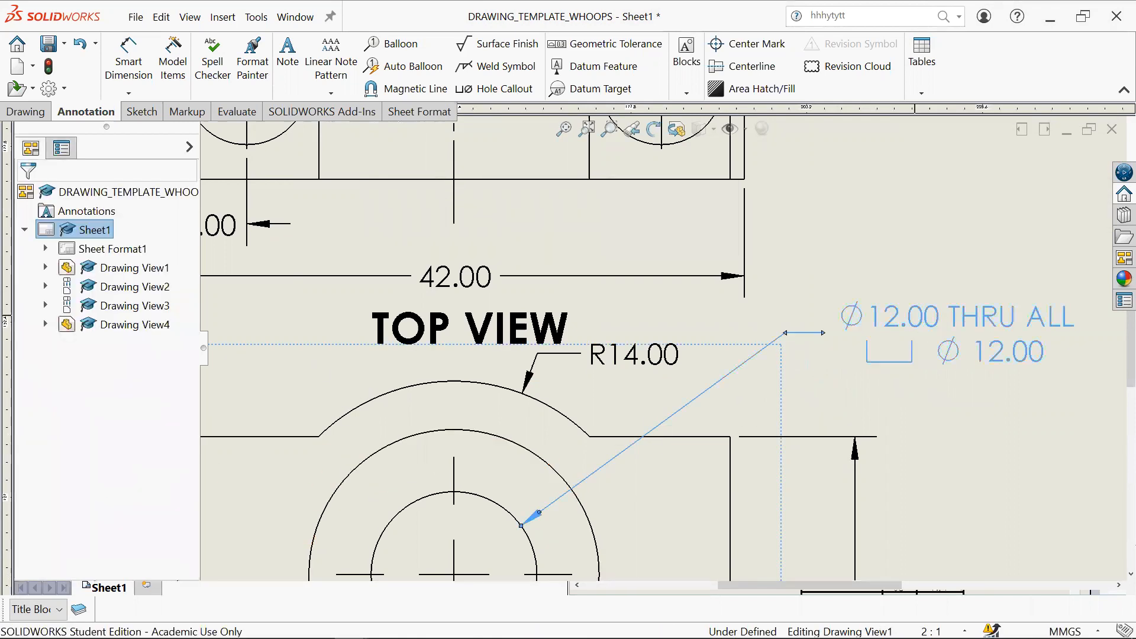
Step: Delete the leading <MOD-DIAM> code from the 12.00 THRU ALL callout's dimension text and try adding R after THRU ALL and before <DIM>
left_click_drag(188, 371, 181, 476)
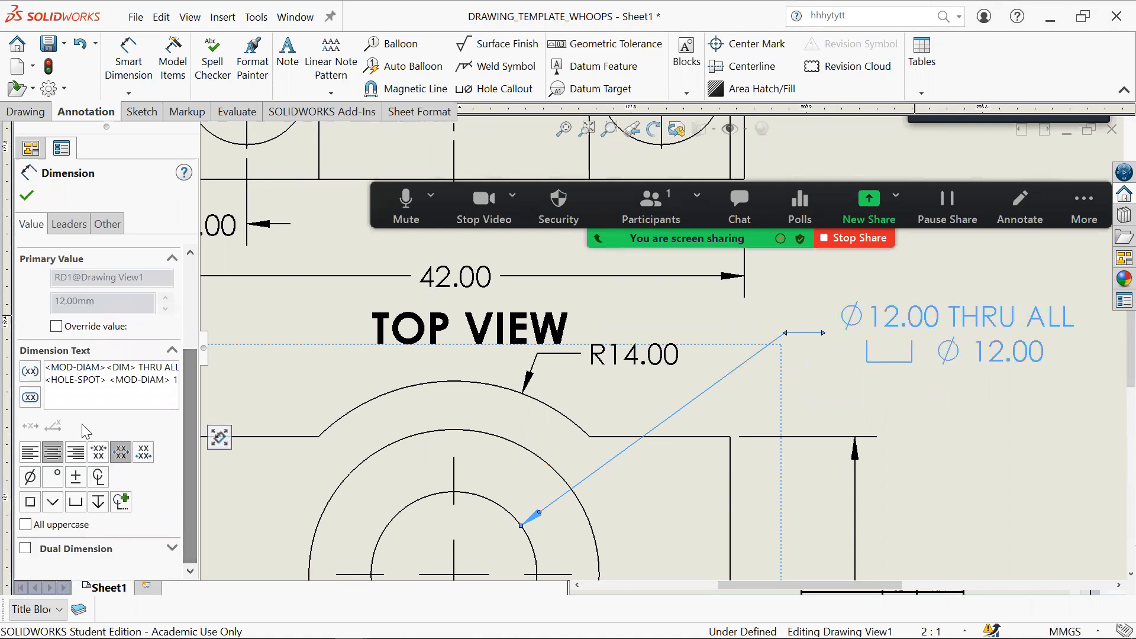
left_click_drag(108, 371, 47, 367)
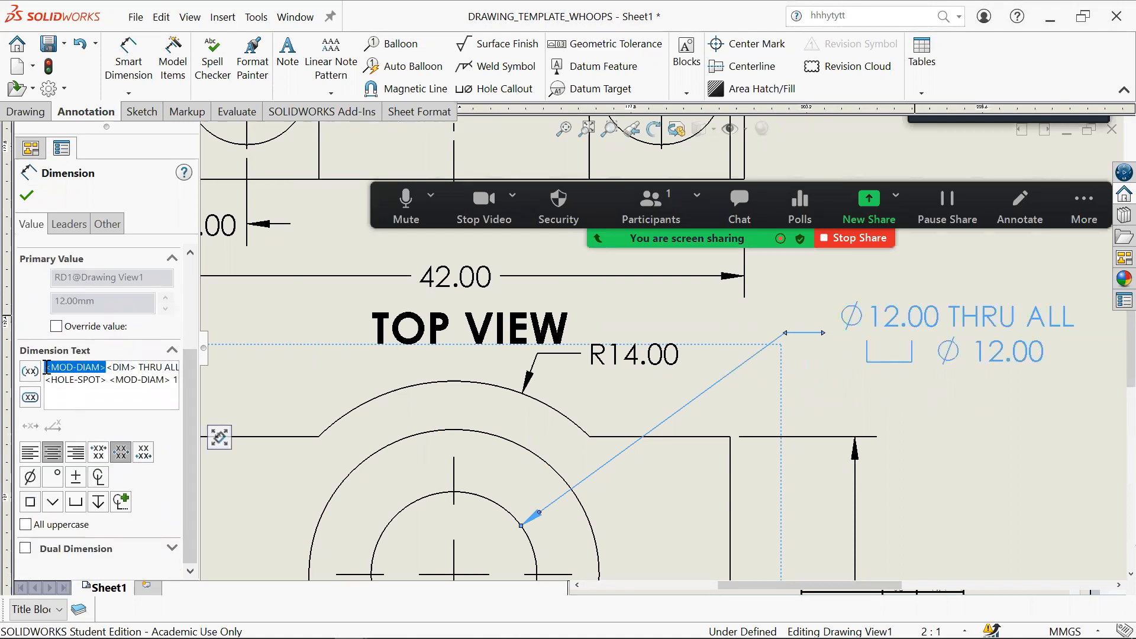
key("Delete")
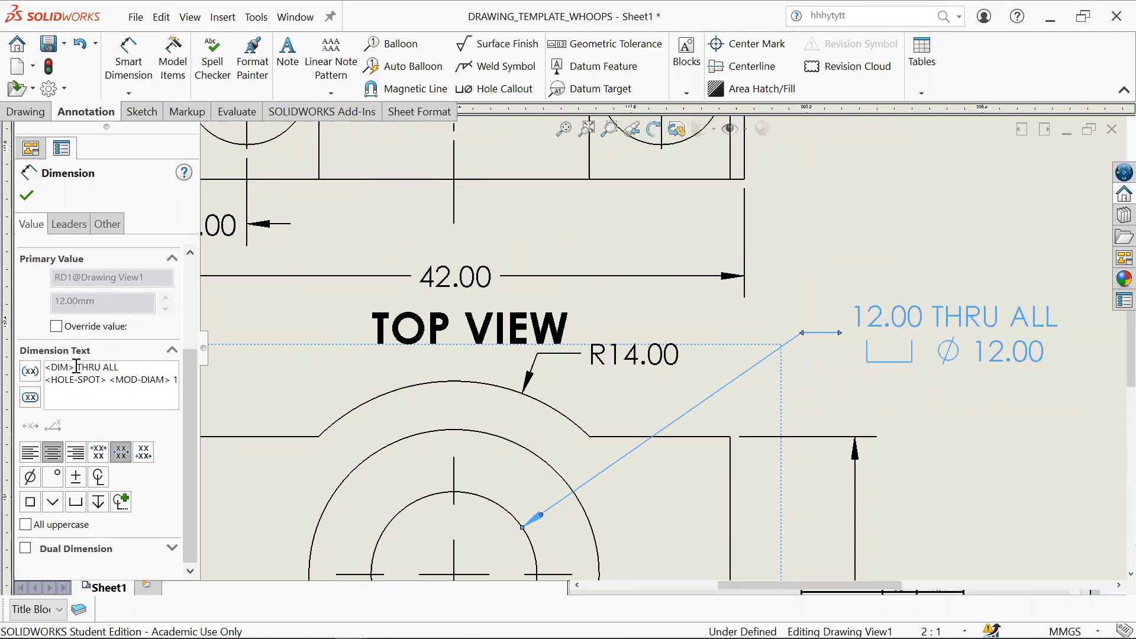
type("R")
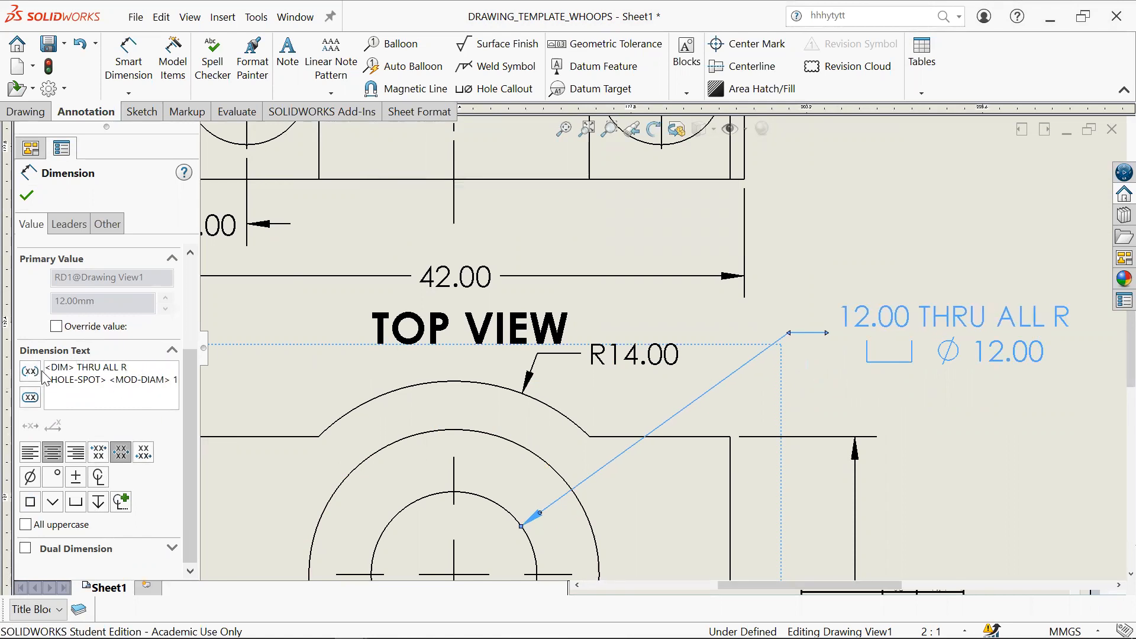
type("R")
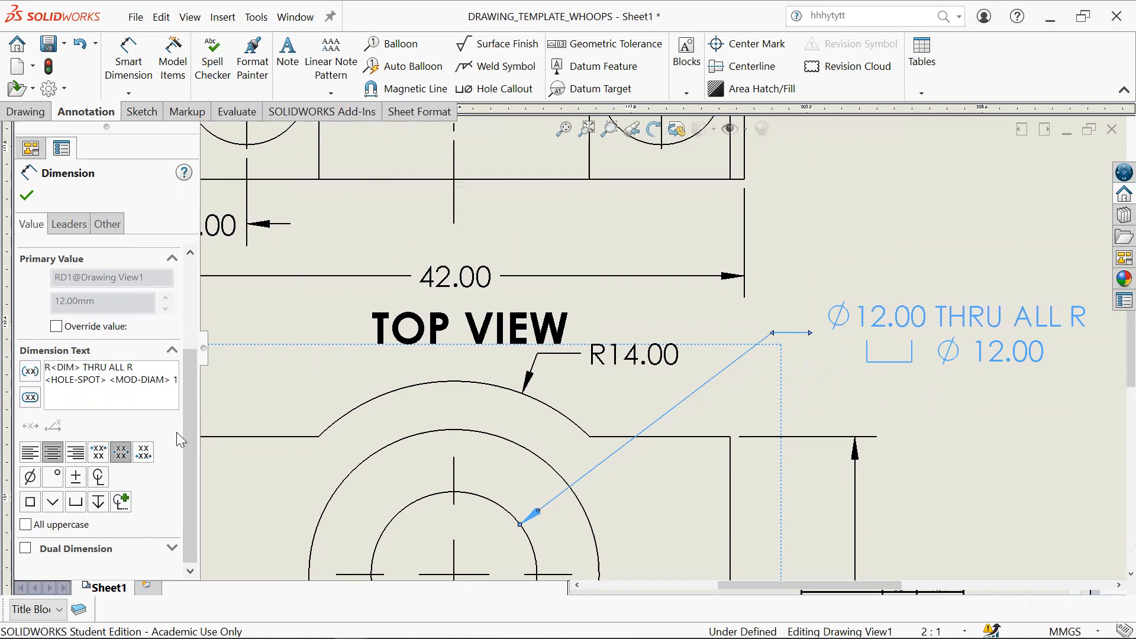
Step: Remove both added R characters from the hole callout, leaving its first text line as <DIM> THRU ALL
key("BackSpace")
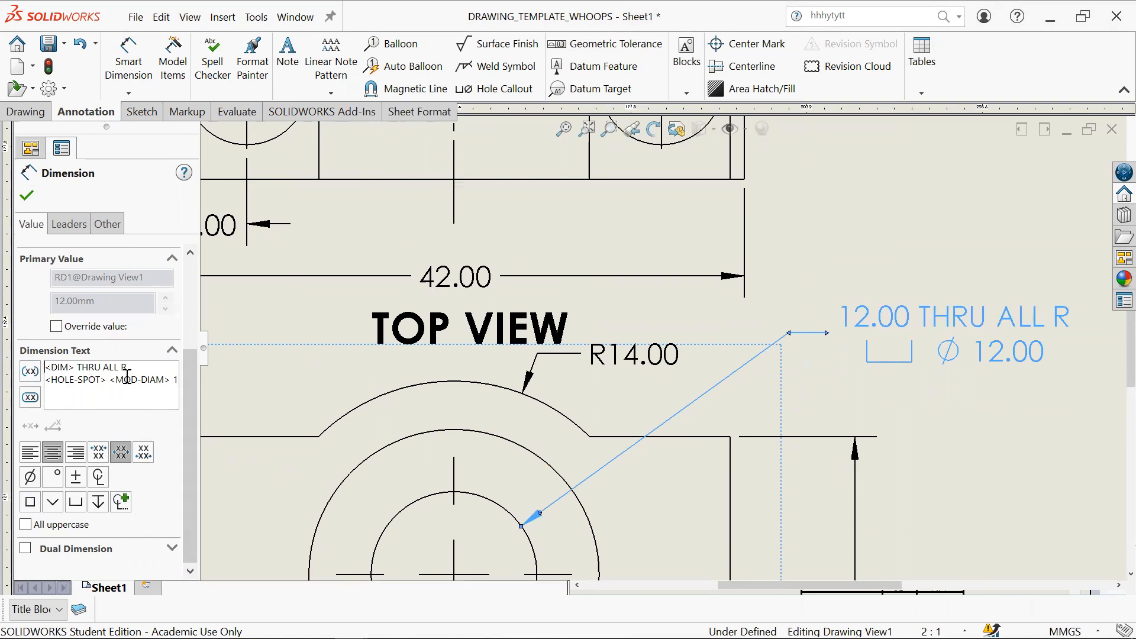
key("BackSpace")
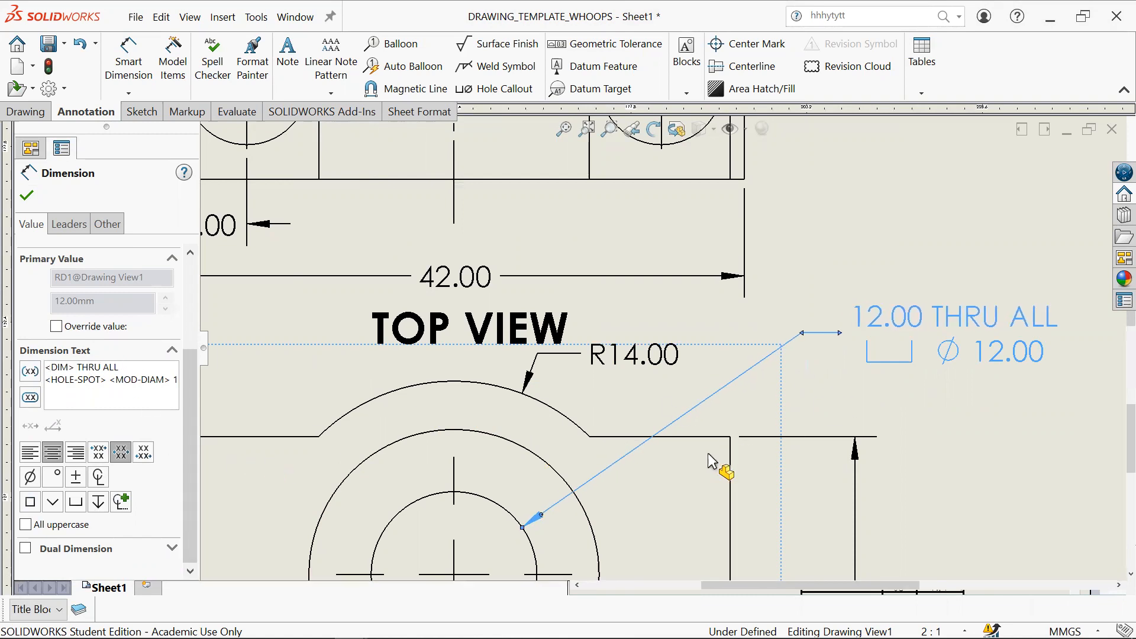
scroll(698, 482, "up", 2)
scroll(689, 488, "up", 1)
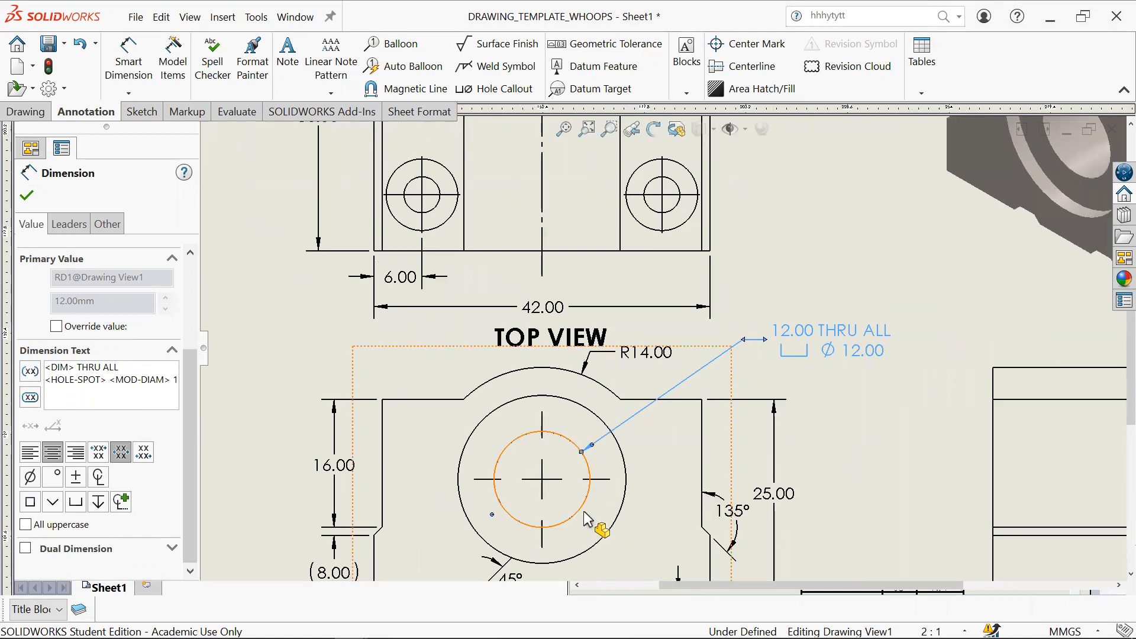